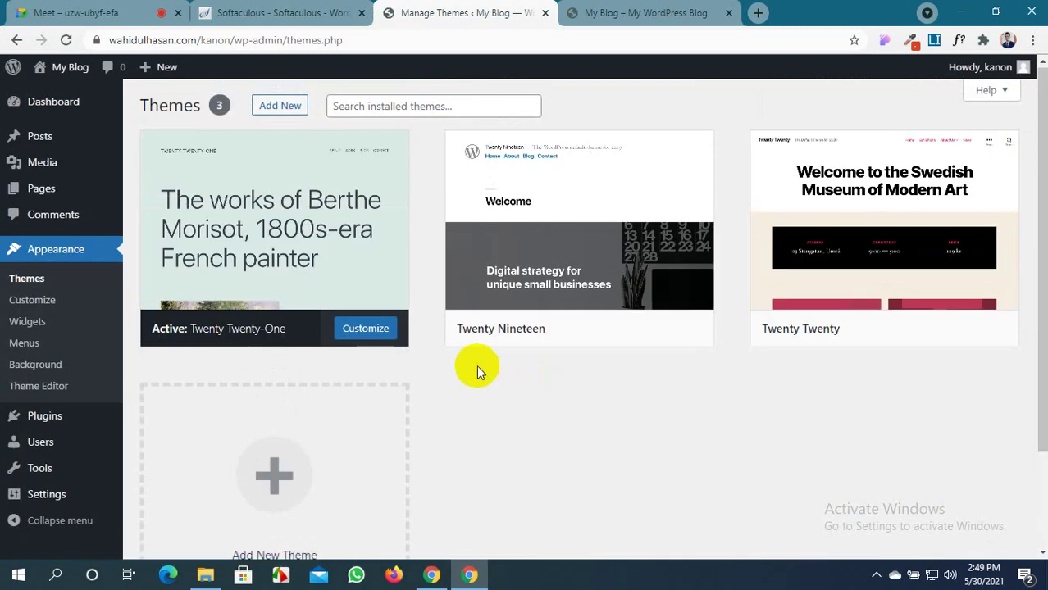
# - Open WordPress's Upload Theme form on Add Themes, then minimise Chrome to the desktop
pyautogui.click(294, 111)
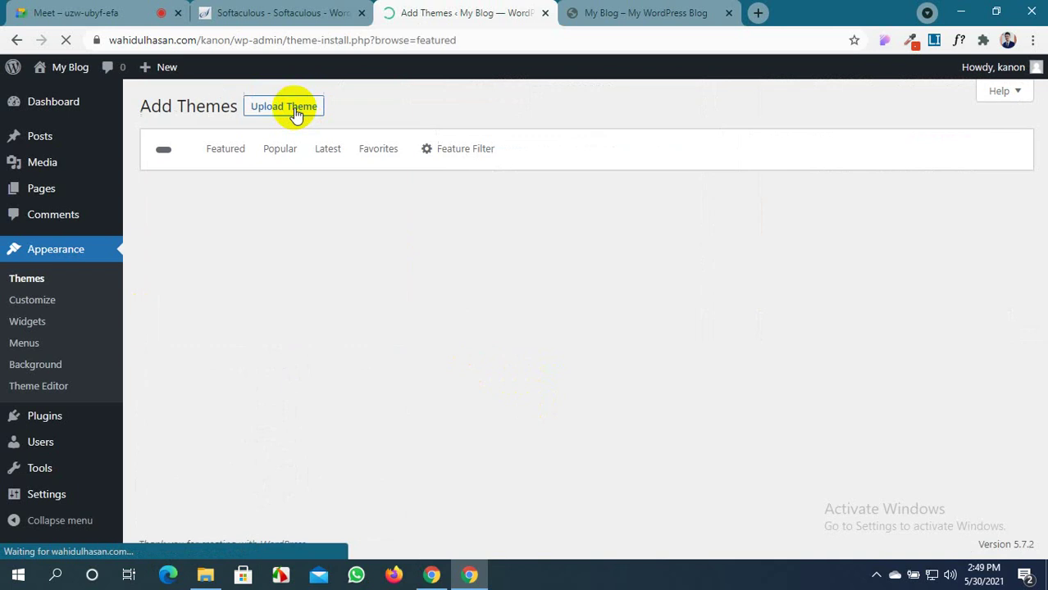
pyautogui.click(294, 111)
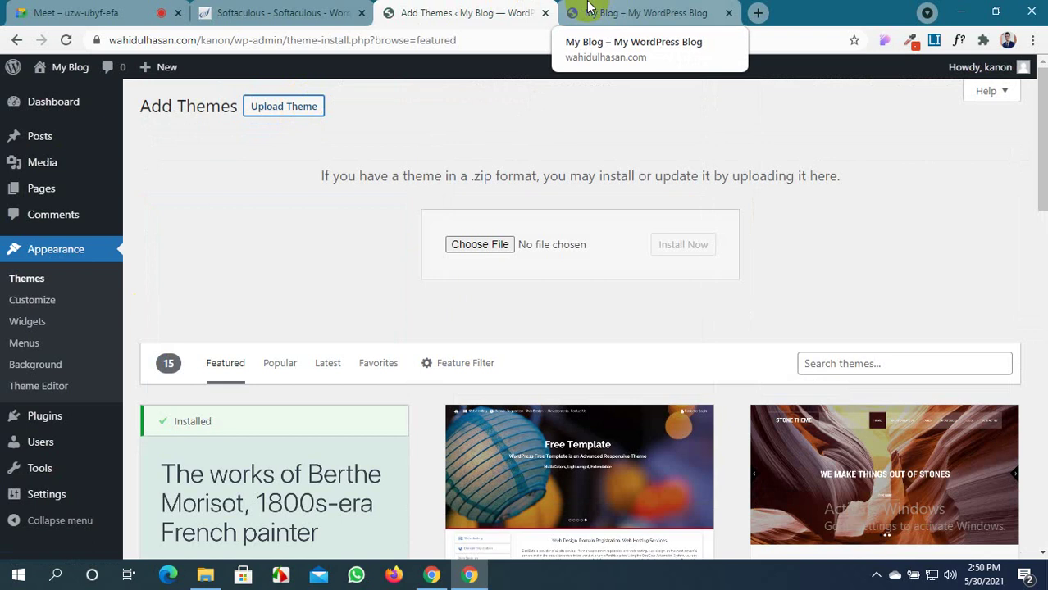
pyautogui.click(629, 10)
pyautogui.click(433, 11)
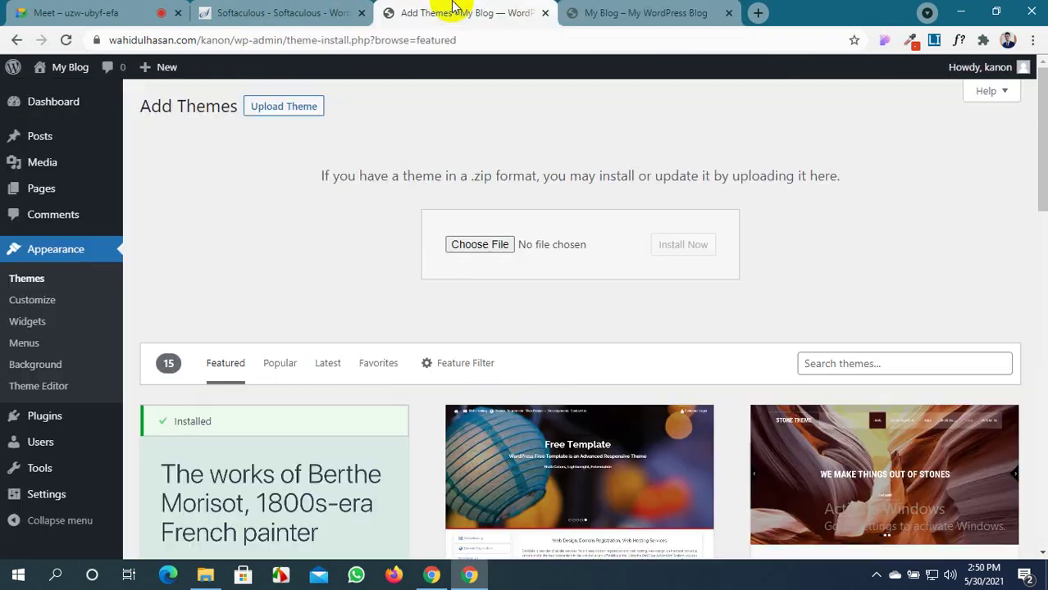
pyautogui.click(644, 8)
pyautogui.click(961, 12)
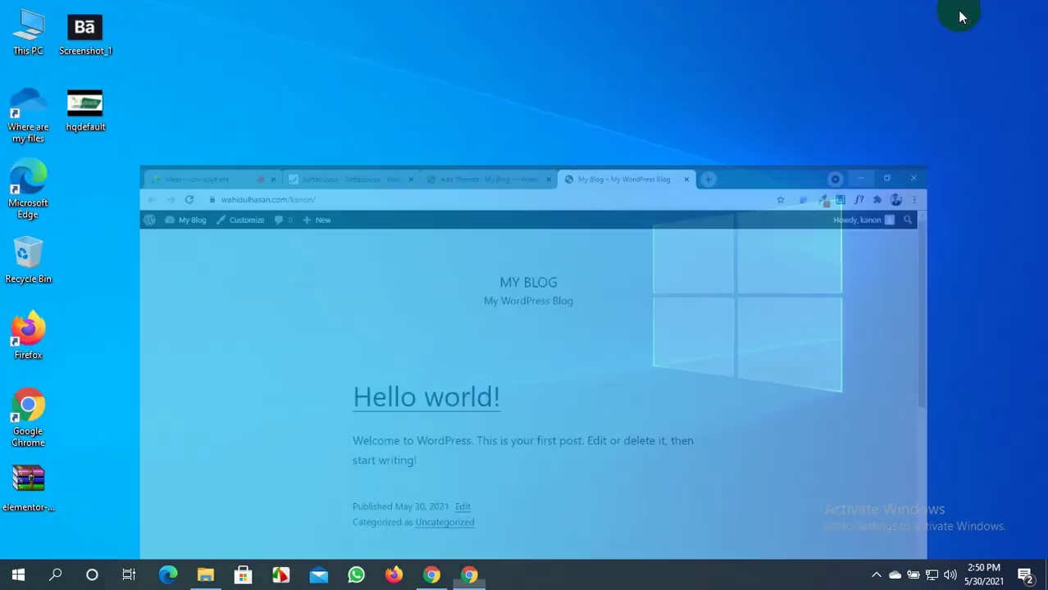
# - Refresh the desktop and open the Downloads folder through This PC
pyautogui.rightClick(397, 96)
pyautogui.click(456, 142)
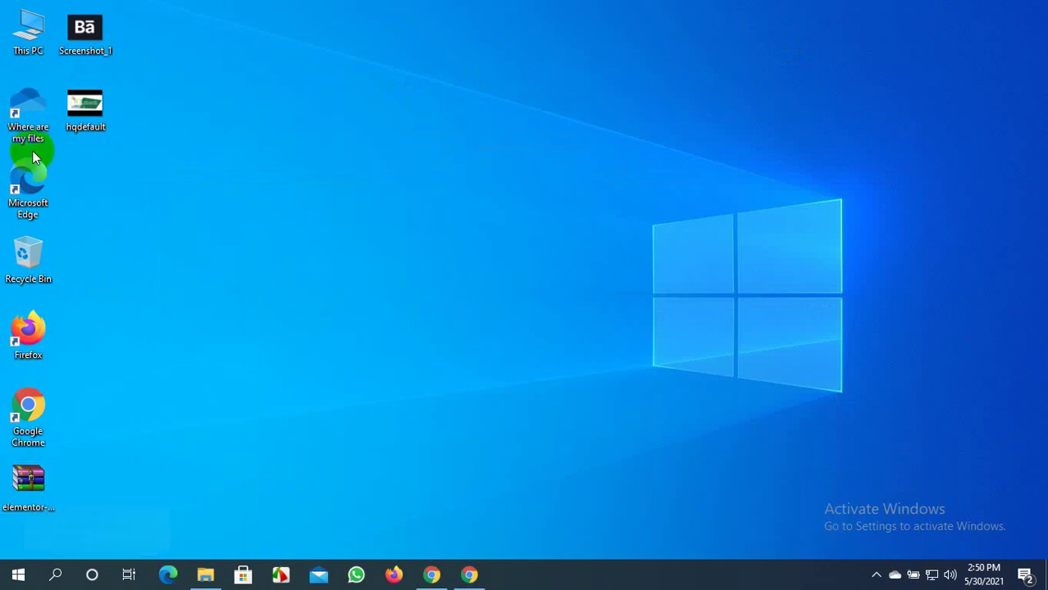
pyautogui.doubleClick(33, 59)
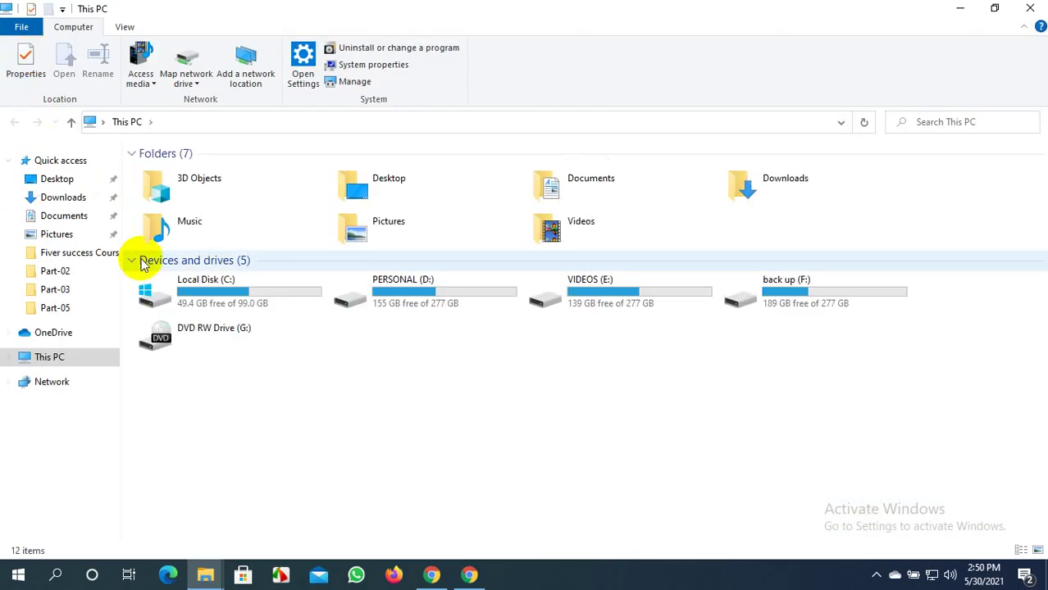
pyautogui.click(82, 203)
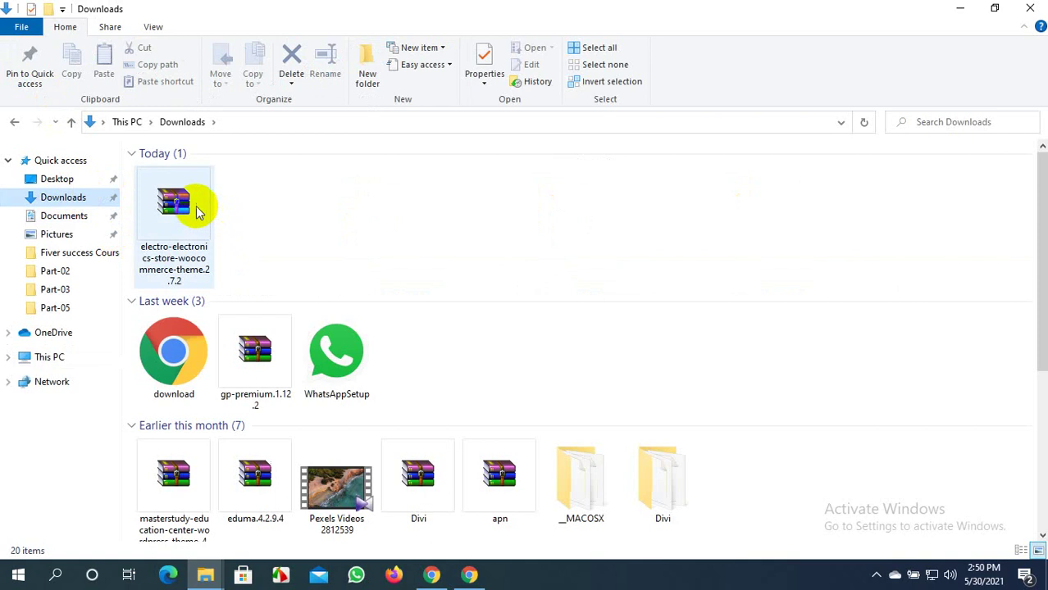
# - Copy the electro-electronics-store-woocommerce-theme 2.7.2 archive and return to the desktop
pyautogui.click(197, 211)
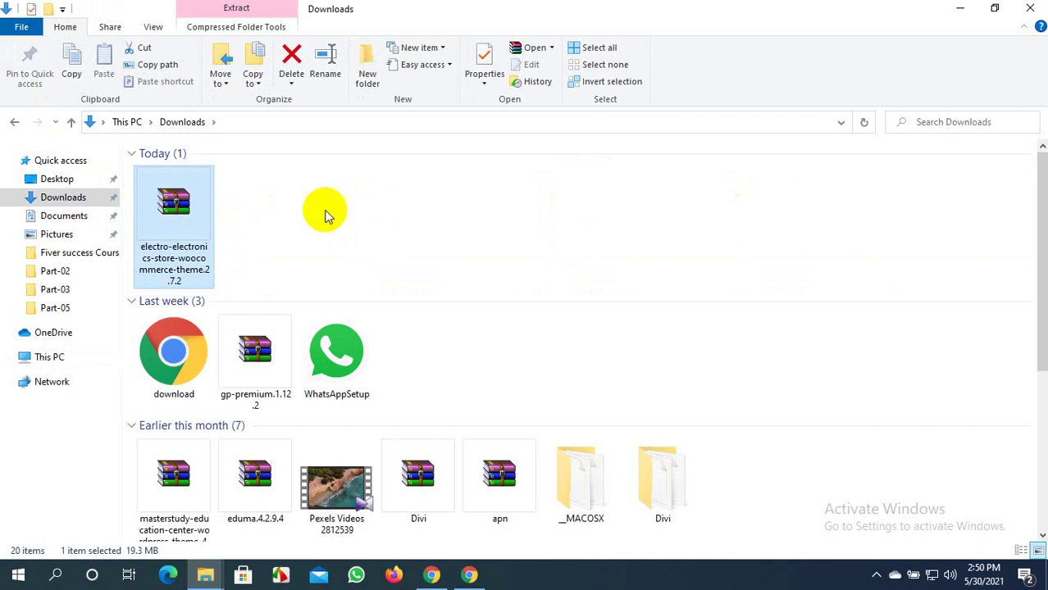
pyautogui.click(328, 213)
pyautogui.click(191, 217)
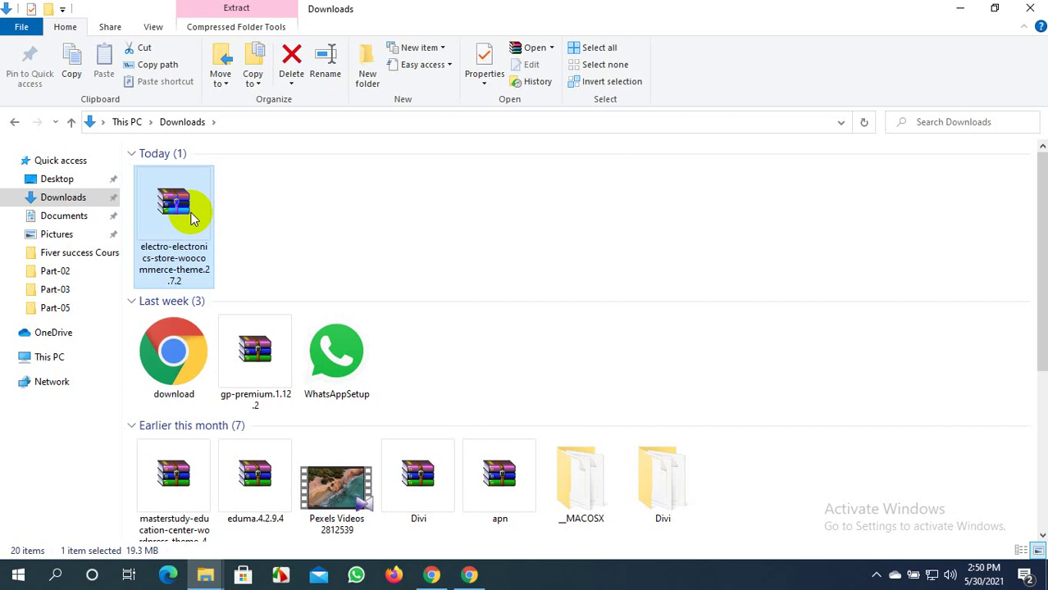
pyautogui.rightClick(168, 215)
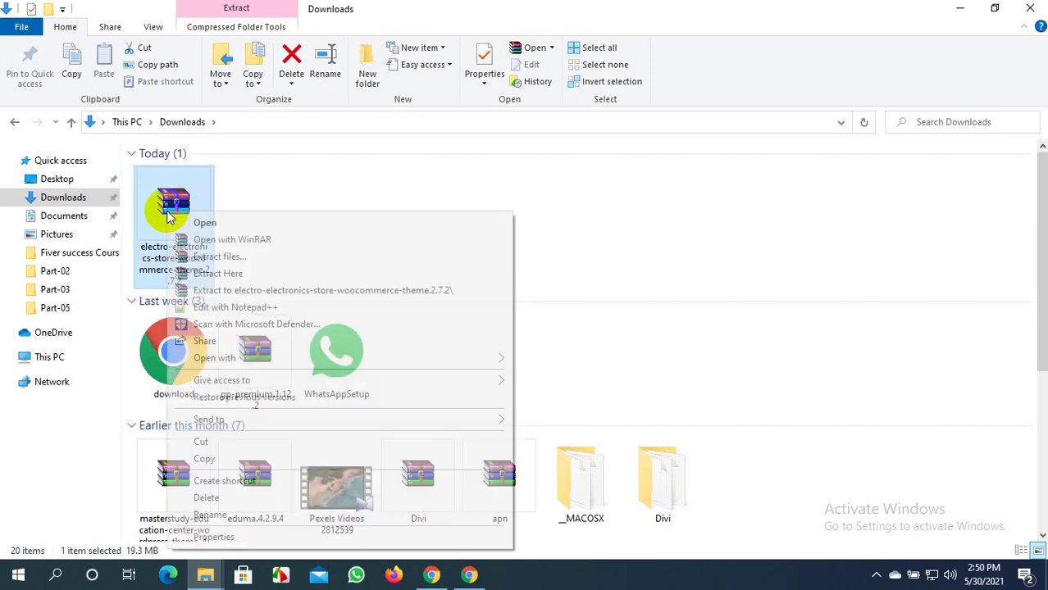
pyautogui.click(220, 459)
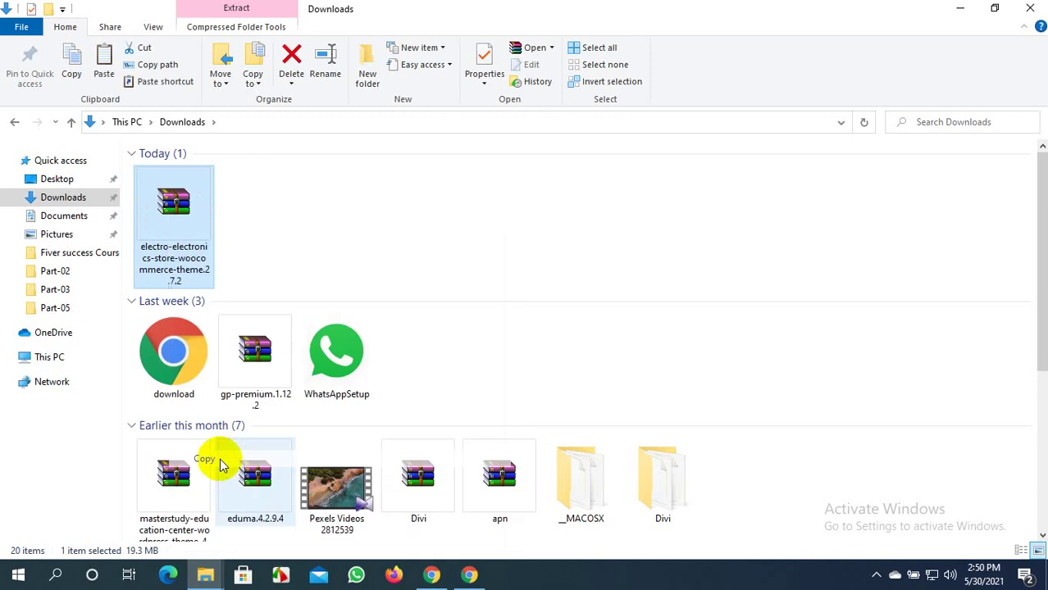
pyautogui.click(959, 8)
pyautogui.rightClick(185, 129)
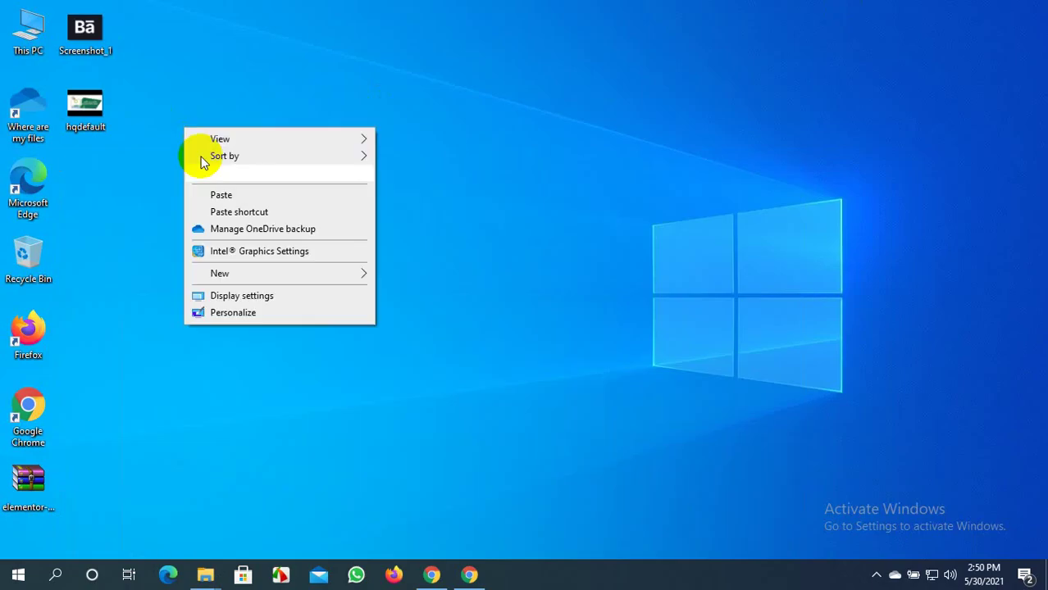
# - Paste the Electro archive onto the desktop and extract it there with WinRAR
pyautogui.click(243, 194)
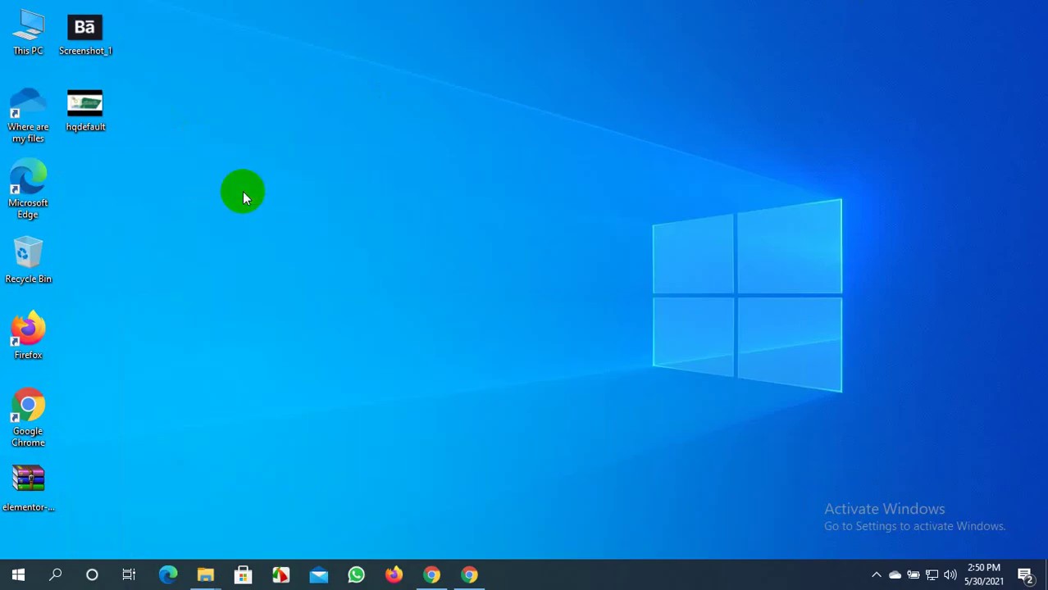
pyautogui.rightClick(243, 191)
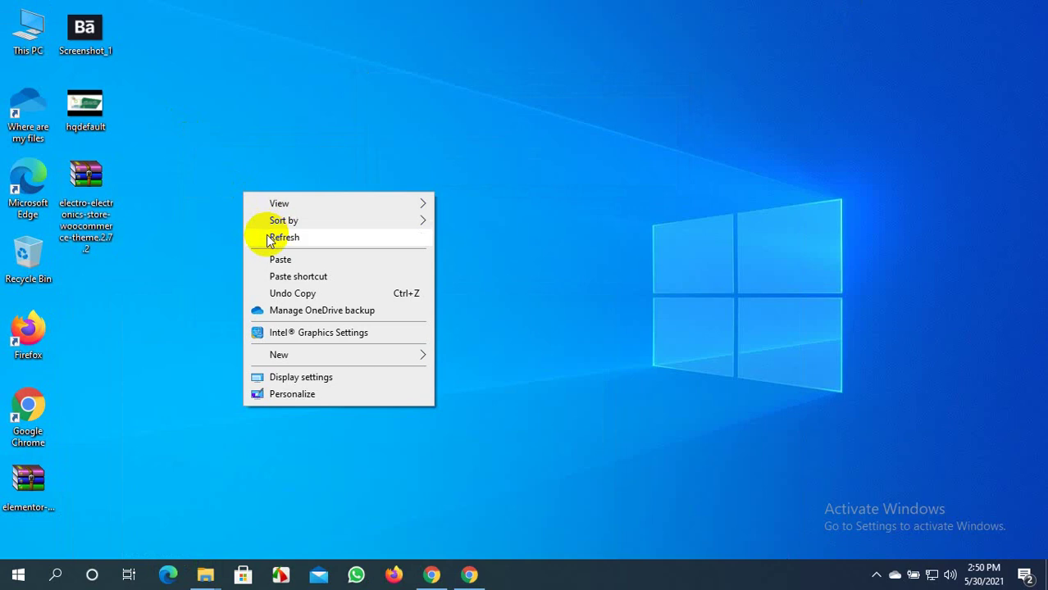
pyautogui.click(42, 184)
pyautogui.click(67, 172)
pyautogui.rightClick(71, 174)
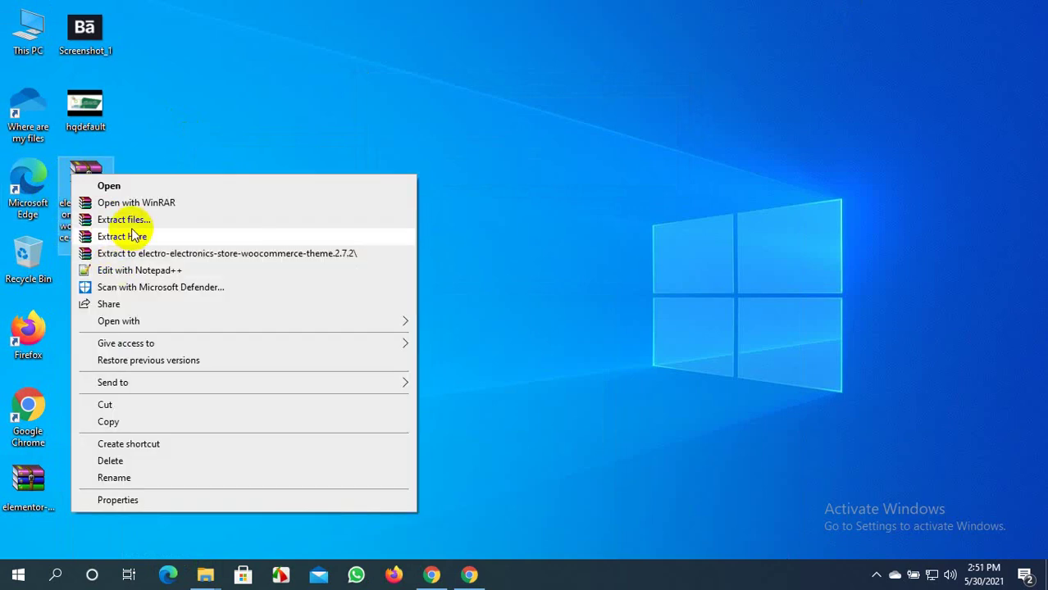
pyautogui.click(134, 236)
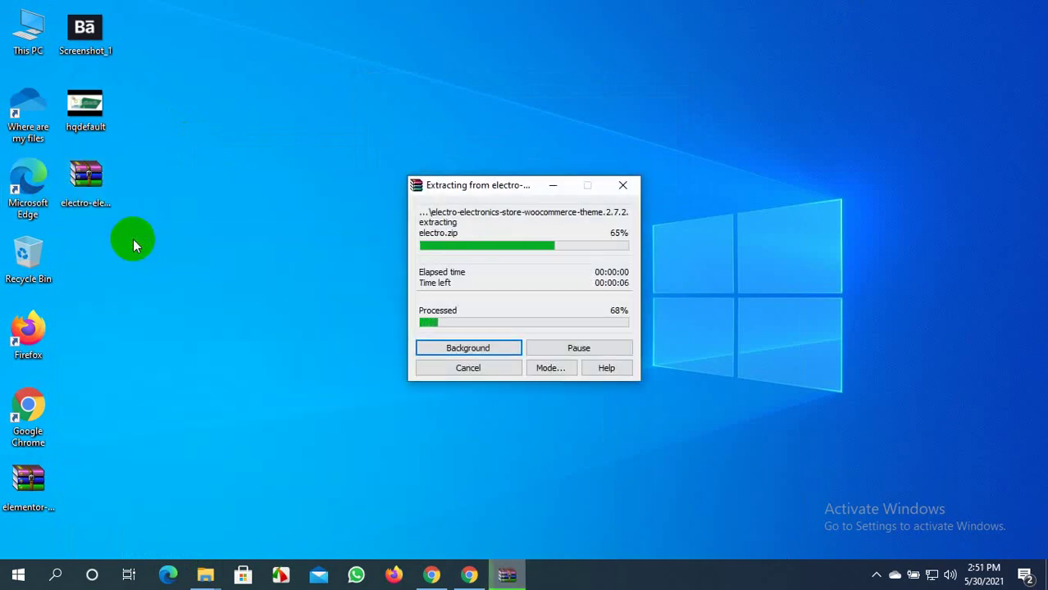
# - Refresh the desktop and dismiss the Electro archive's menu without choosing anything
pyautogui.rightClick(193, 149)
pyautogui.click(236, 201)
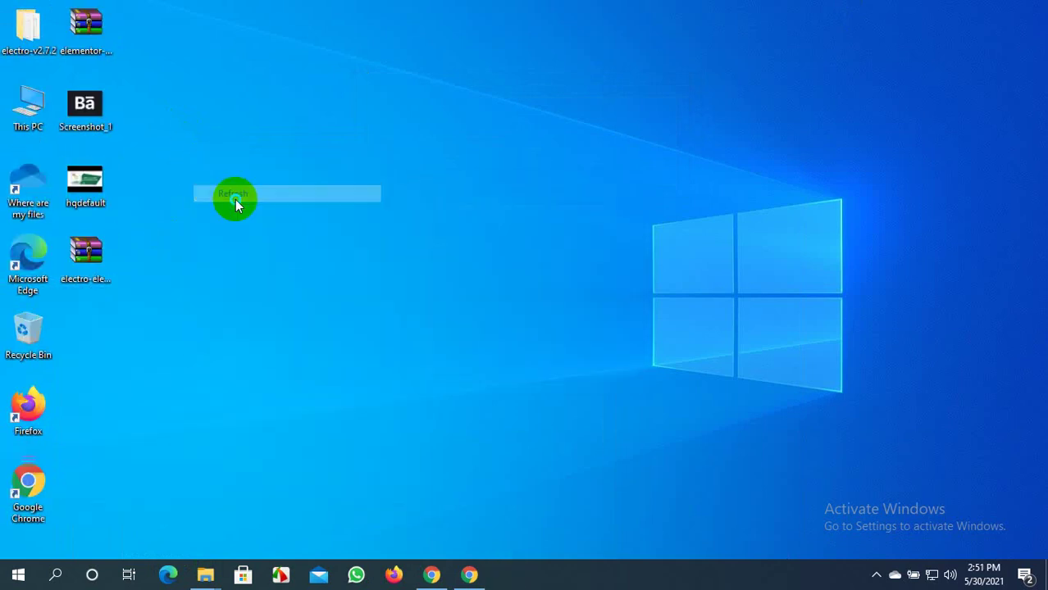
pyautogui.rightClick(236, 199)
pyautogui.press('Escape')
pyautogui.click(86, 256)
pyautogui.rightClick(92, 258)
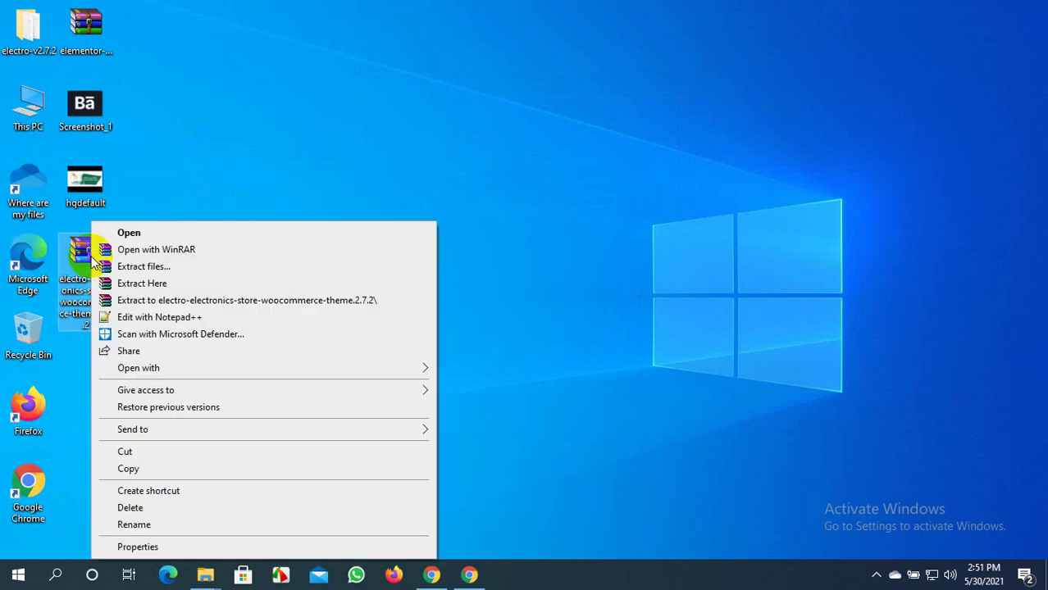
pyautogui.click(29, 24)
pyautogui.click(122, 328)
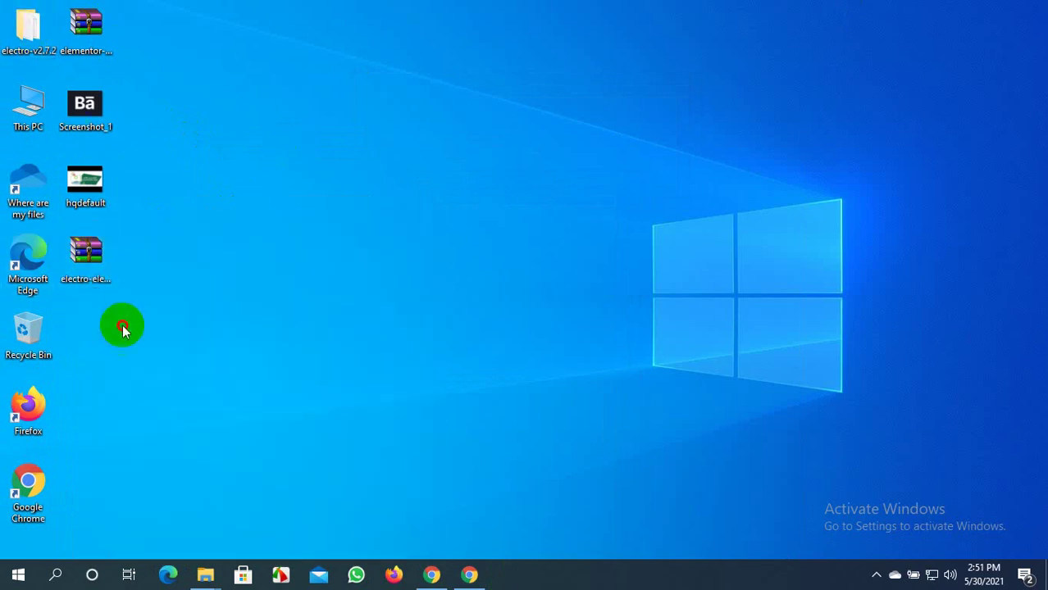
# - Move the extracted electro-v2.7.2 folder beside the Recycle Bin and open it
pyautogui.click(1028, 10)
pyautogui.click(17, 12)
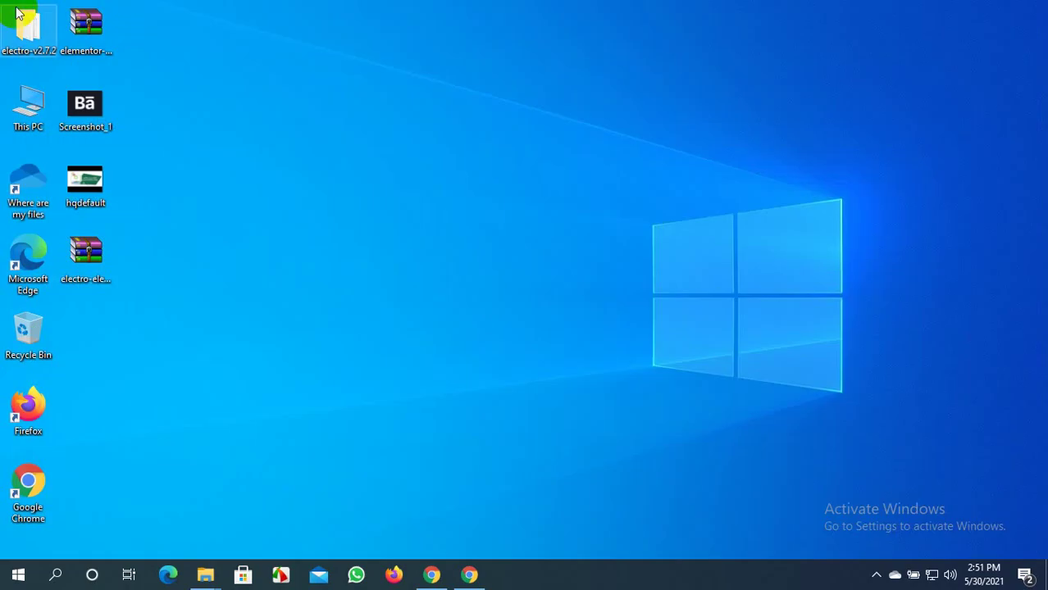
pyautogui.moveTo(16, 12); pyautogui.dragTo(106, 311)
pyautogui.rightClick(254, 199)
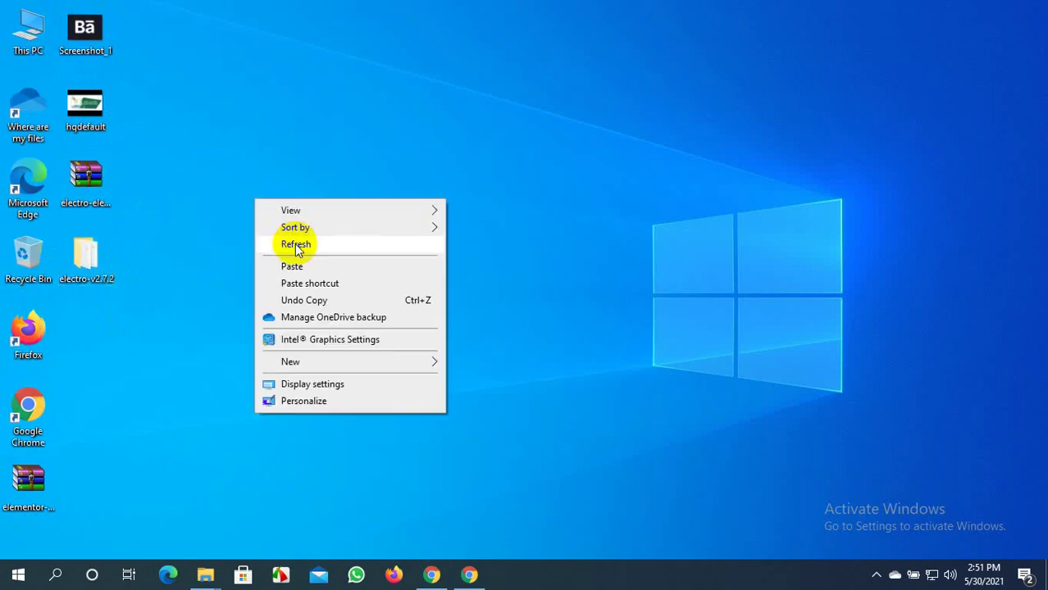
pyautogui.click(294, 243)
pyautogui.doubleClick(105, 261)
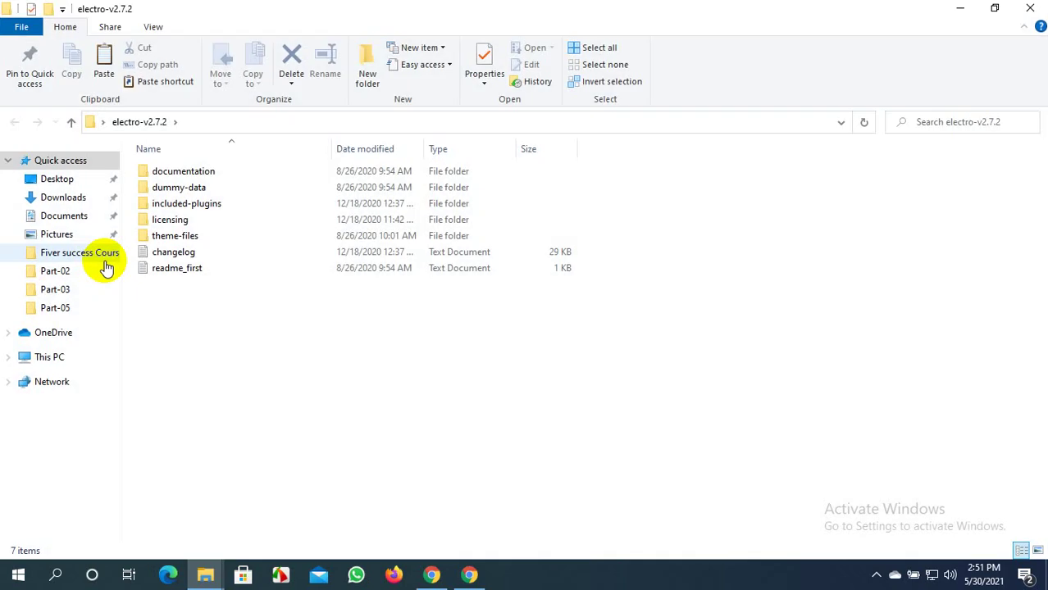
# - Browse the documentation folder and the dummy-data lite folder of electro-v2.7.2
pyautogui.doubleClick(199, 172)
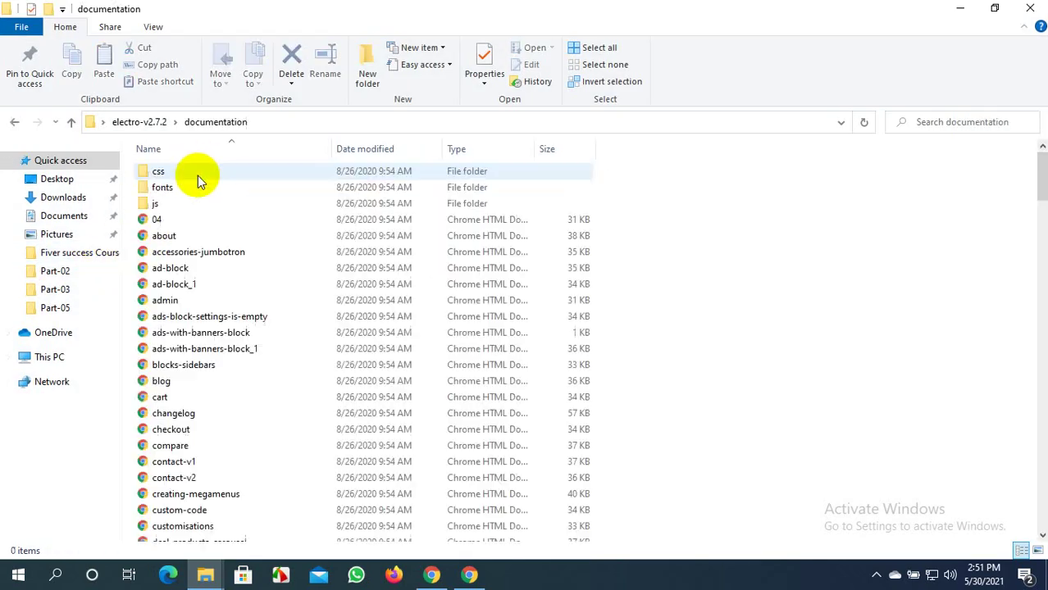
pyautogui.scroll(-15, 161, 338)
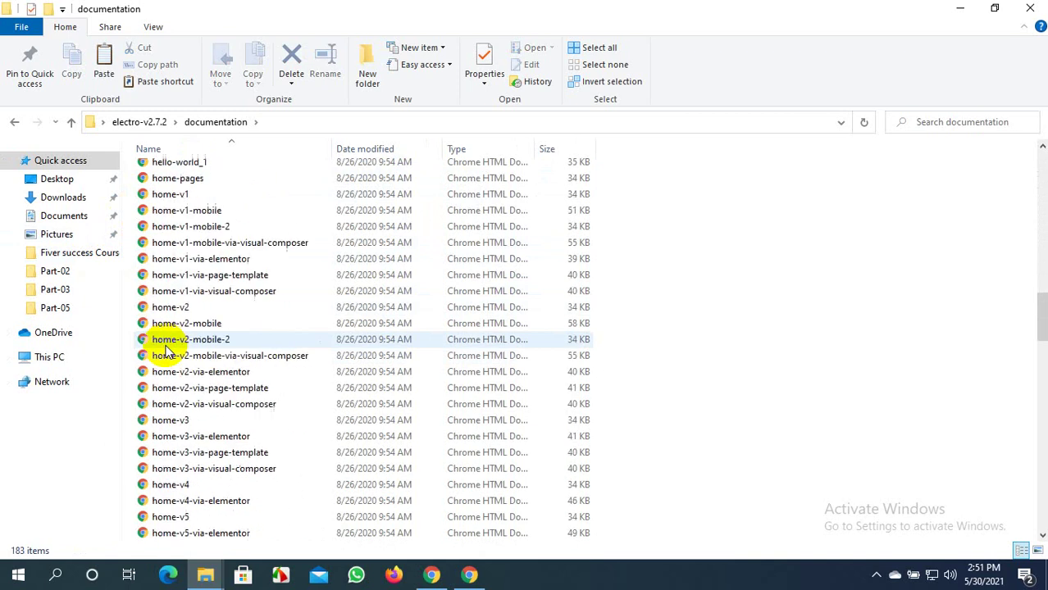
pyautogui.scroll(-20, 164, 349)
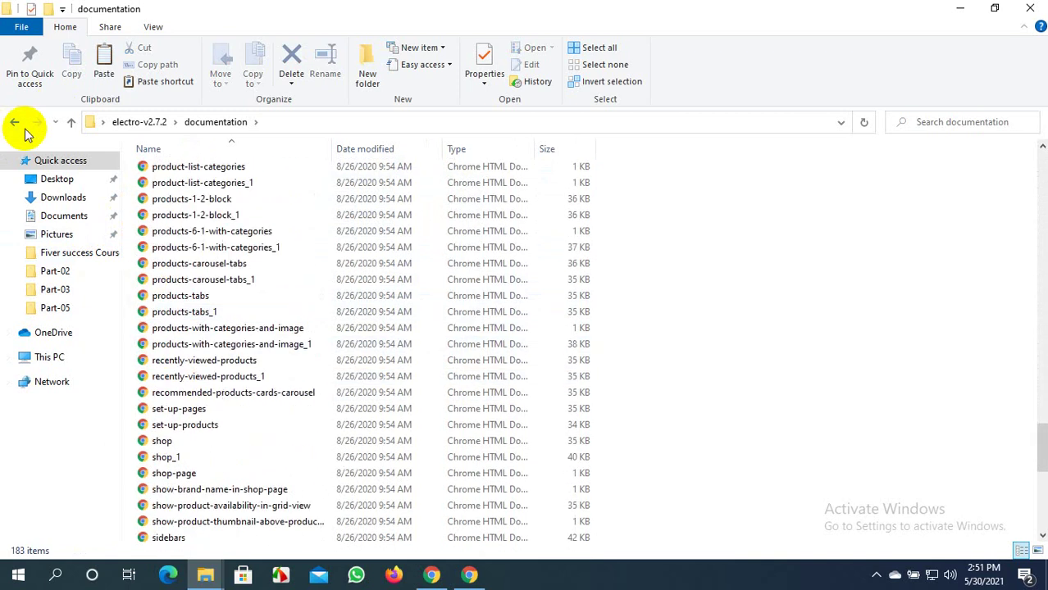
pyautogui.click(16, 122)
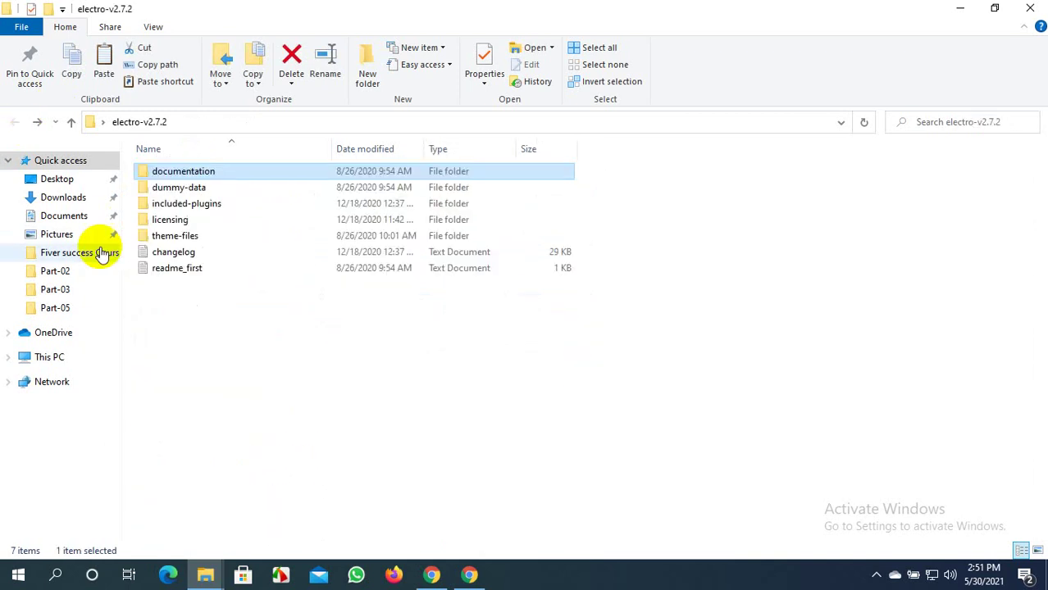
pyautogui.doubleClick(189, 191)
pyautogui.click(192, 170)
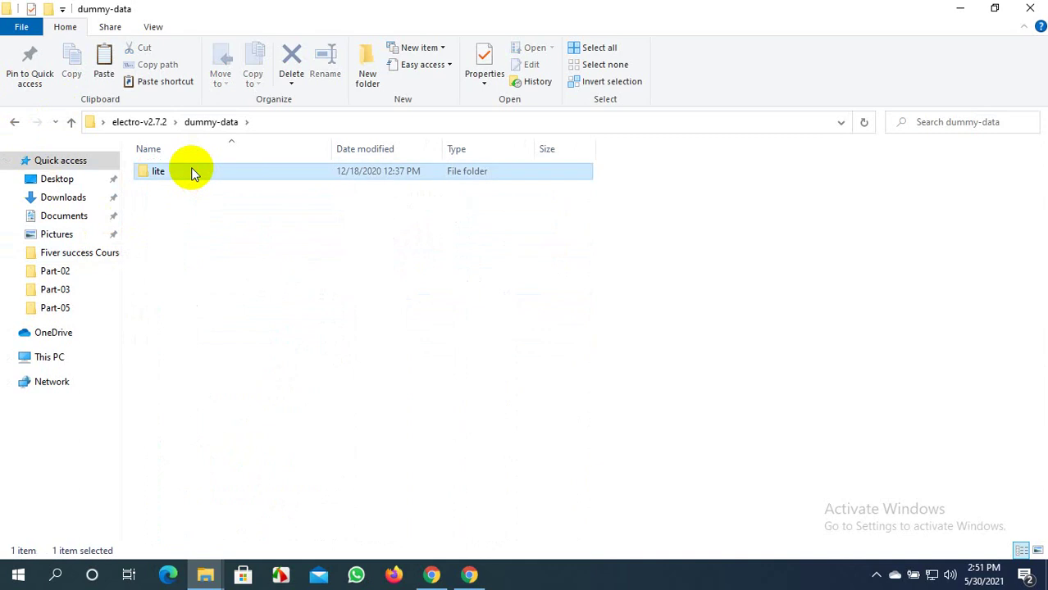
pyautogui.doubleClick(191, 171)
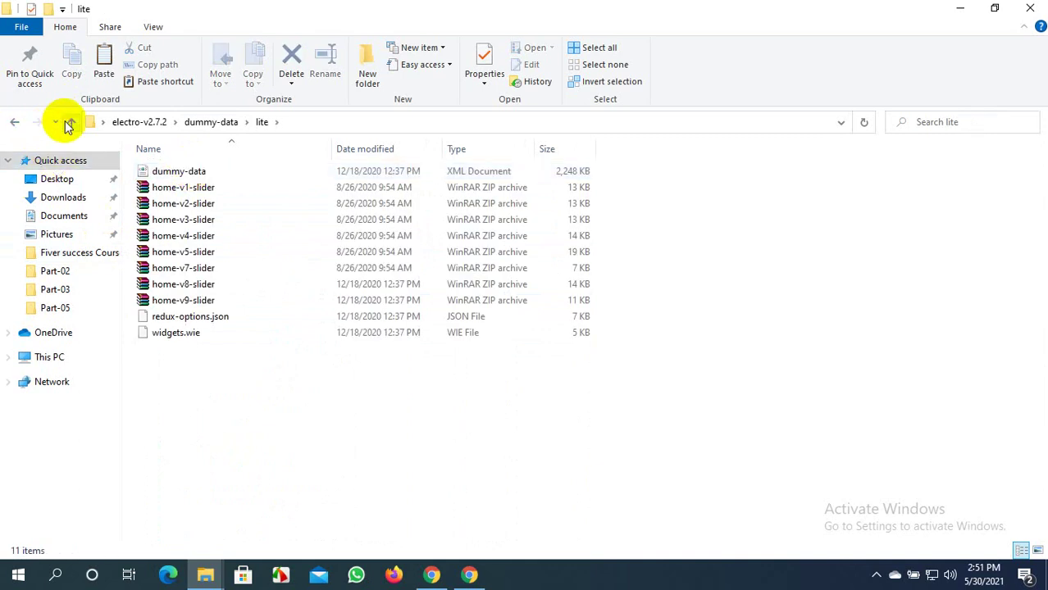
pyautogui.click(69, 123)
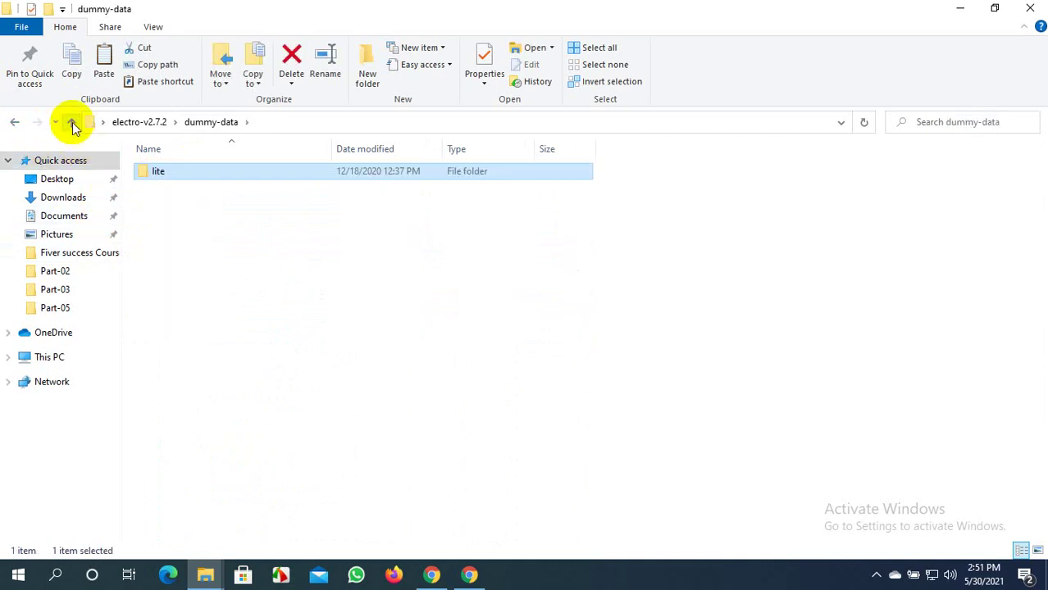
pyautogui.click(71, 123)
# - Look inside included-plugins, then move on to the licensing folder
pyautogui.doubleClick(177, 204)
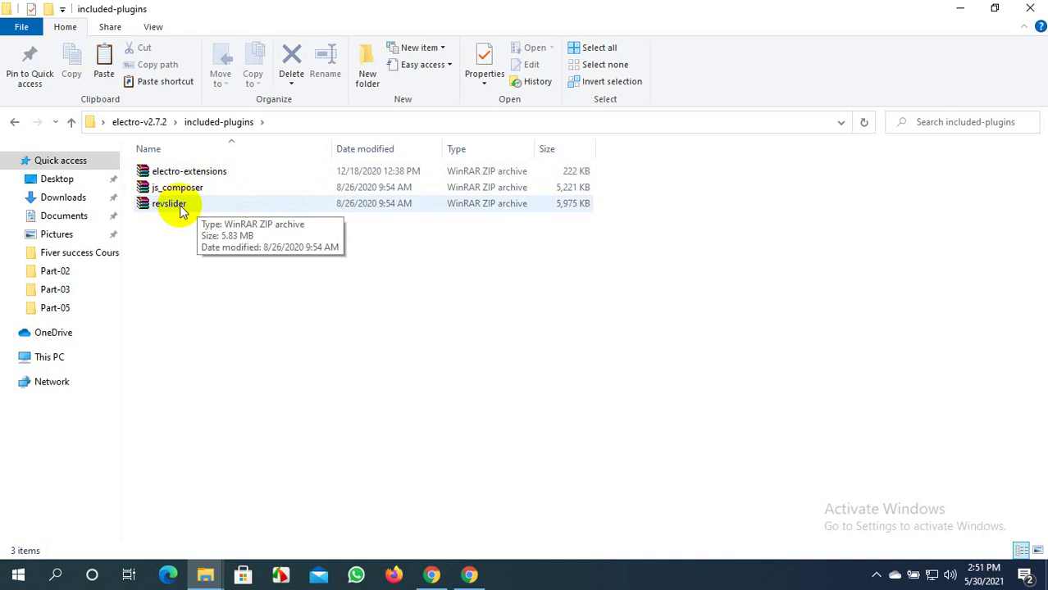
pyautogui.click(72, 123)
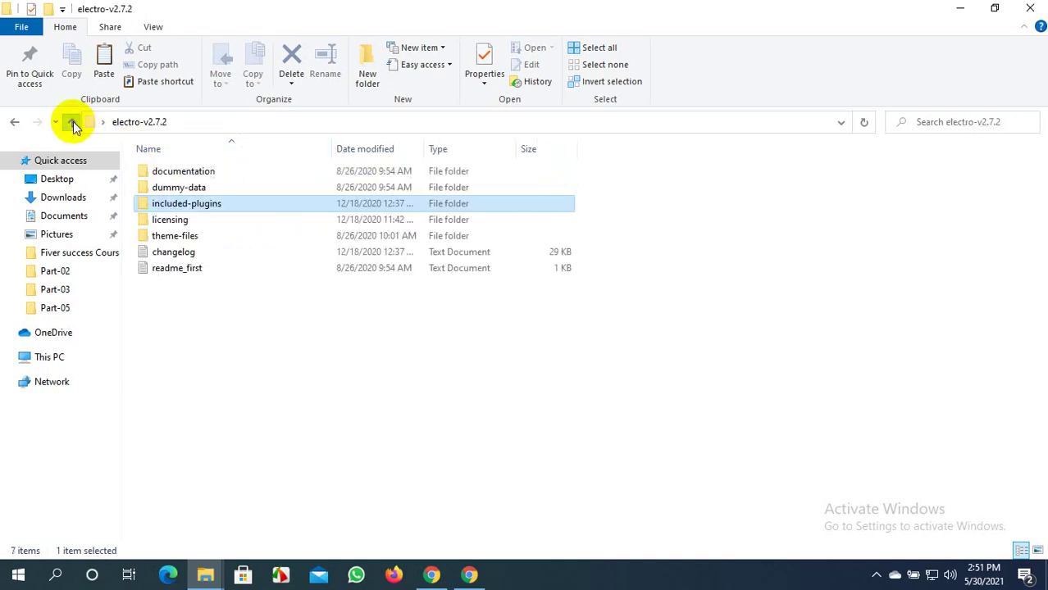
pyautogui.doubleClick(168, 219)
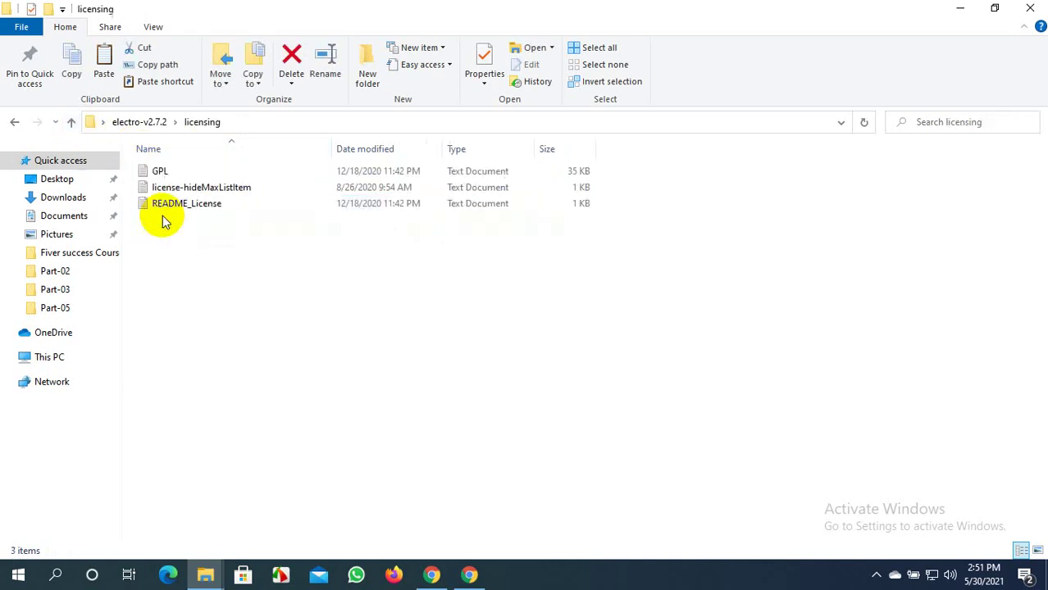
# - Read and close the GPL, license-hideMaxListItem and README_License files, then return to electro-v2.7.2
pyautogui.doubleClick(157, 173)
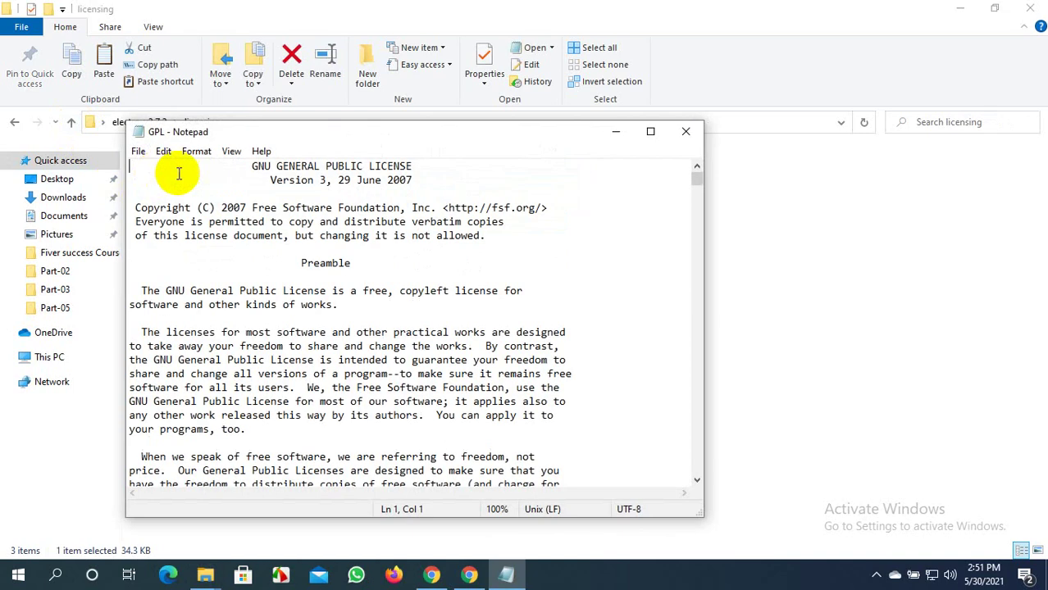
pyautogui.scroll(-2, 416, 292)
pyautogui.scroll(-10, 416, 291)
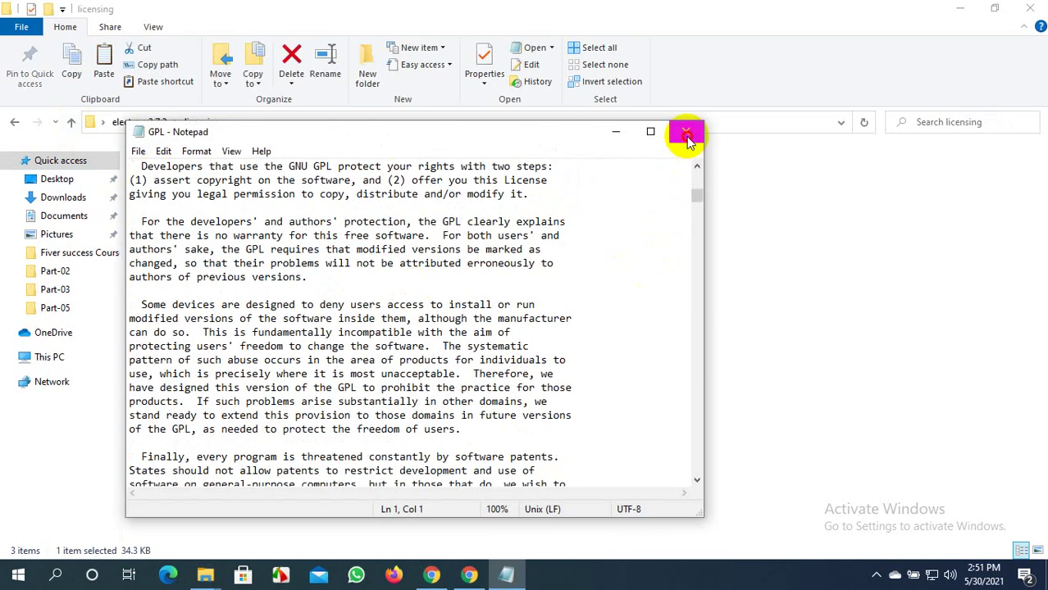
pyautogui.click(685, 131)
pyautogui.doubleClick(187, 187)
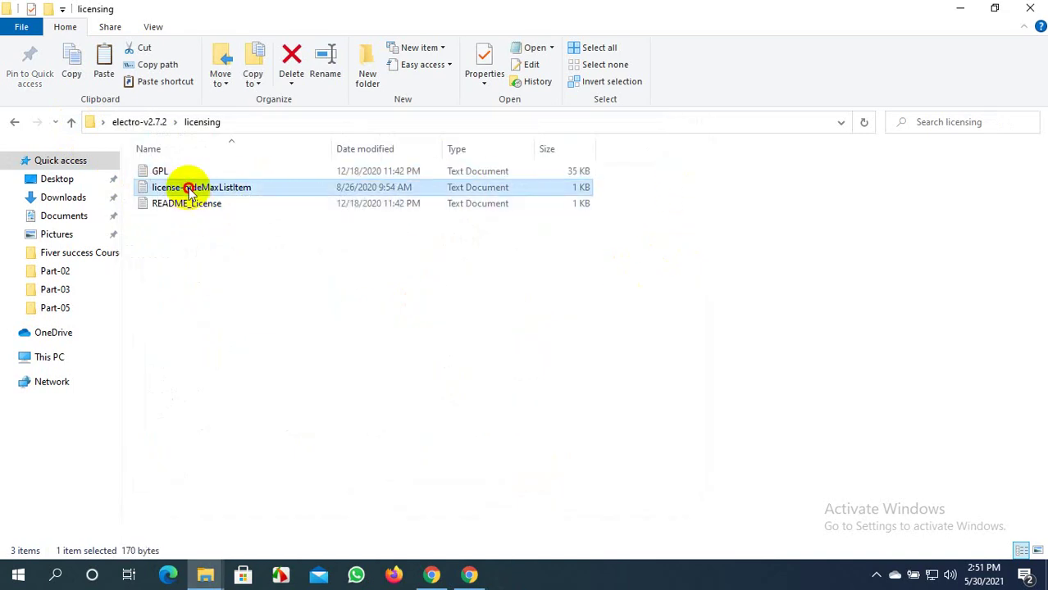
pyautogui.click(683, 132)
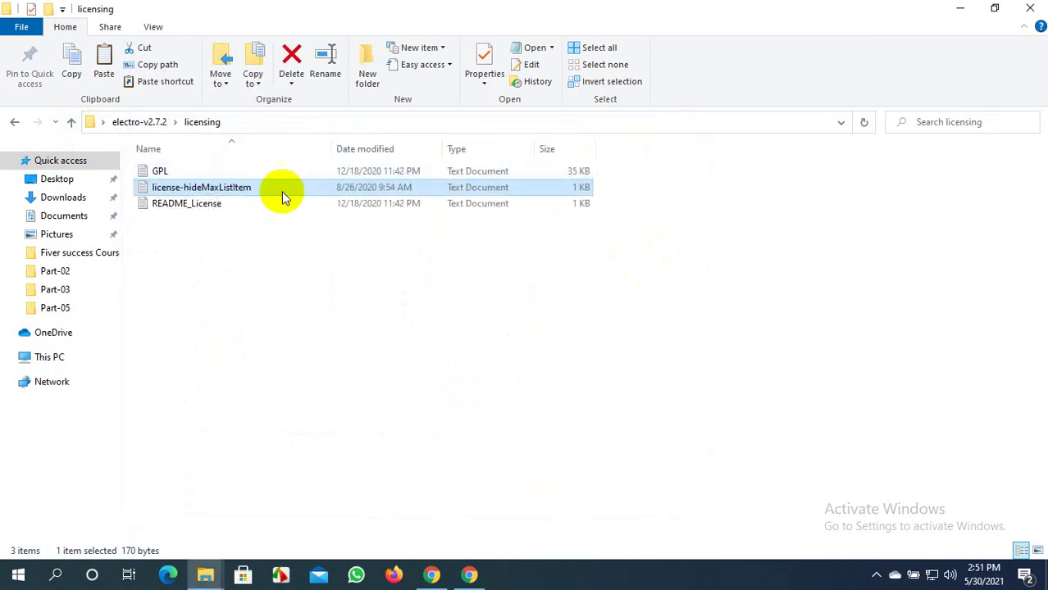
pyautogui.doubleClick(206, 205)
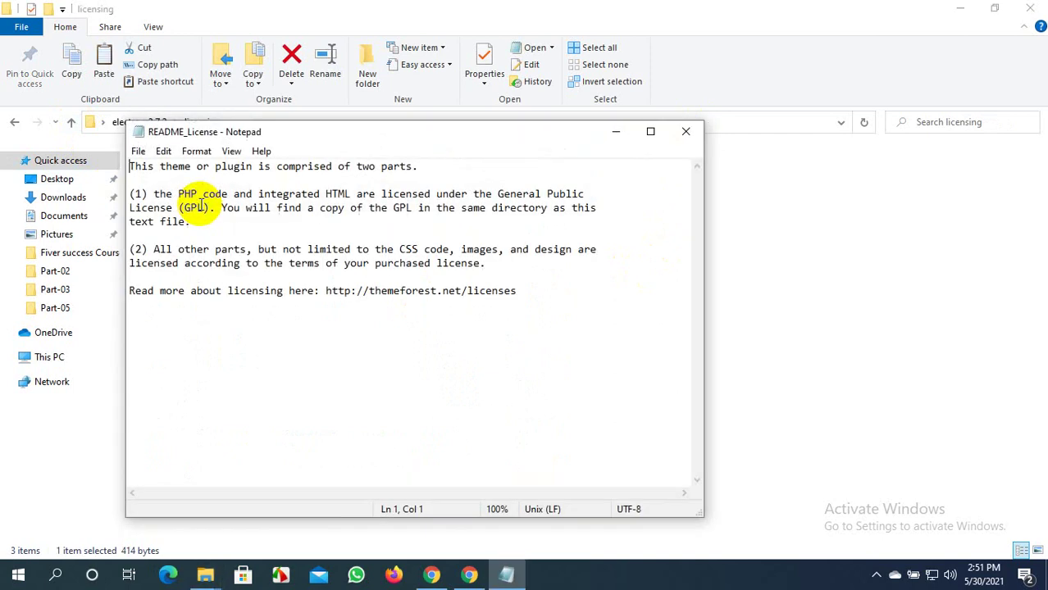
pyautogui.click(689, 135)
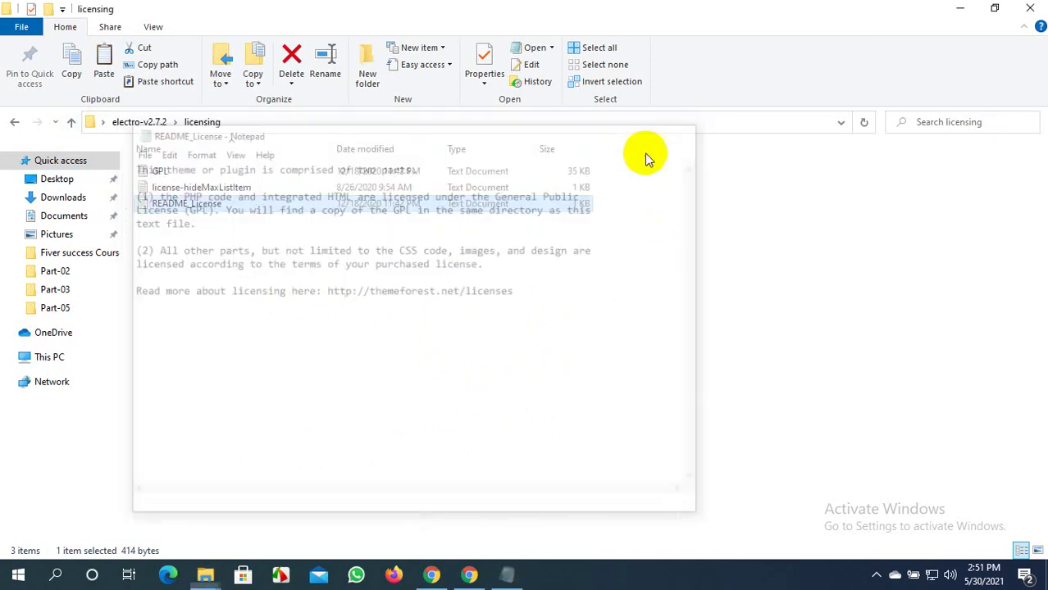
pyautogui.click(70, 121)
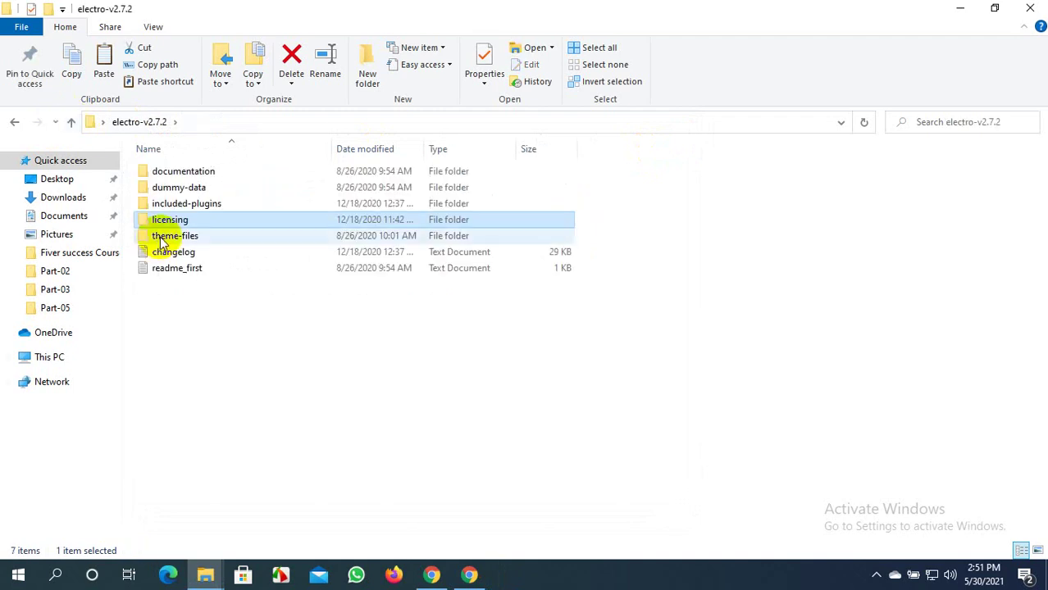
# - Open theme-files and compare the electro and electro-child ZIP archives
pyautogui.doubleClick(168, 236)
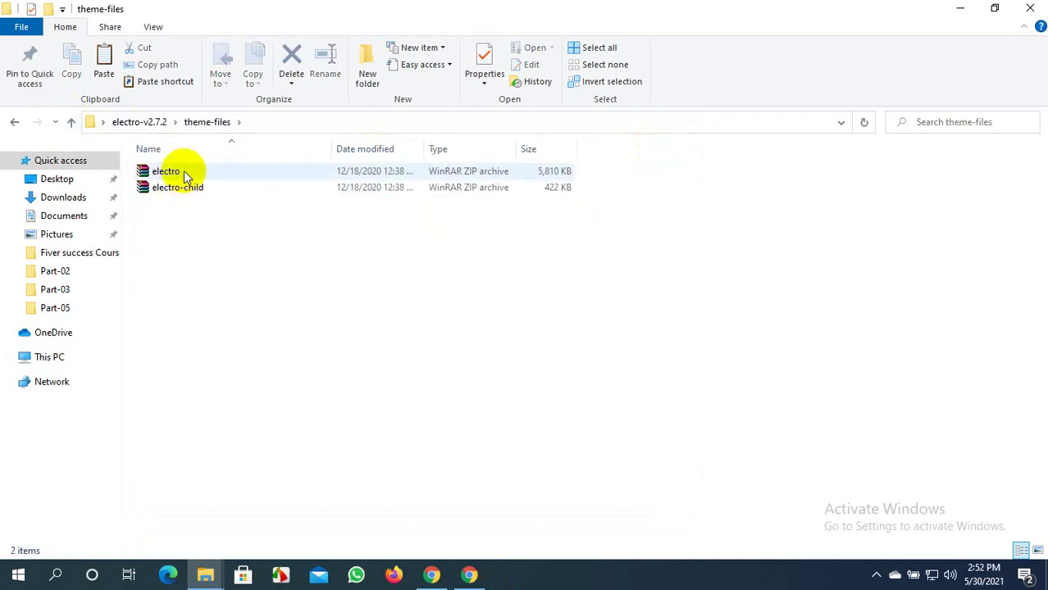
pyautogui.click(185, 177)
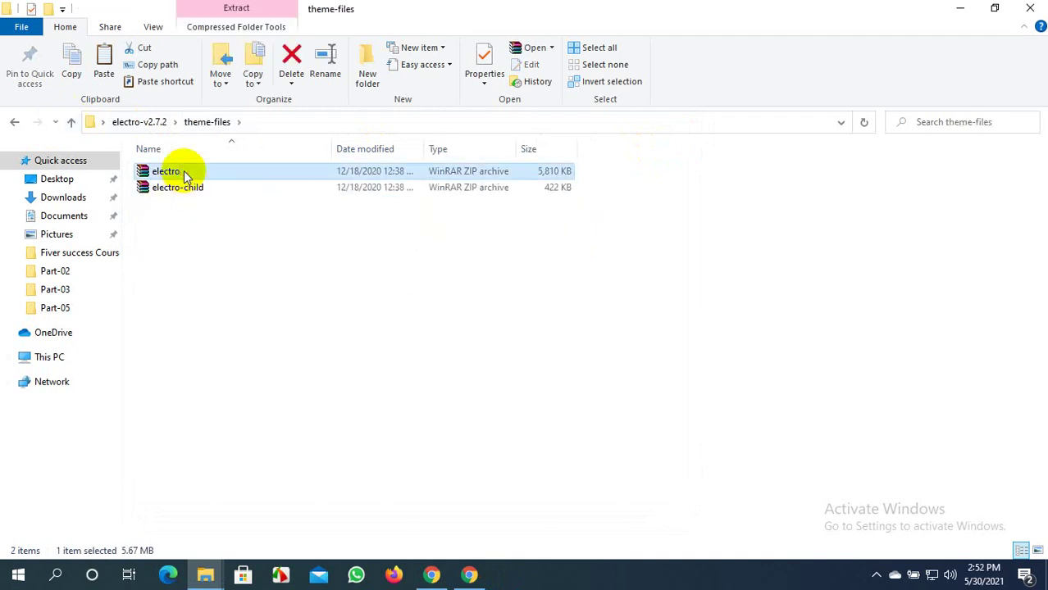
pyautogui.click(225, 189)
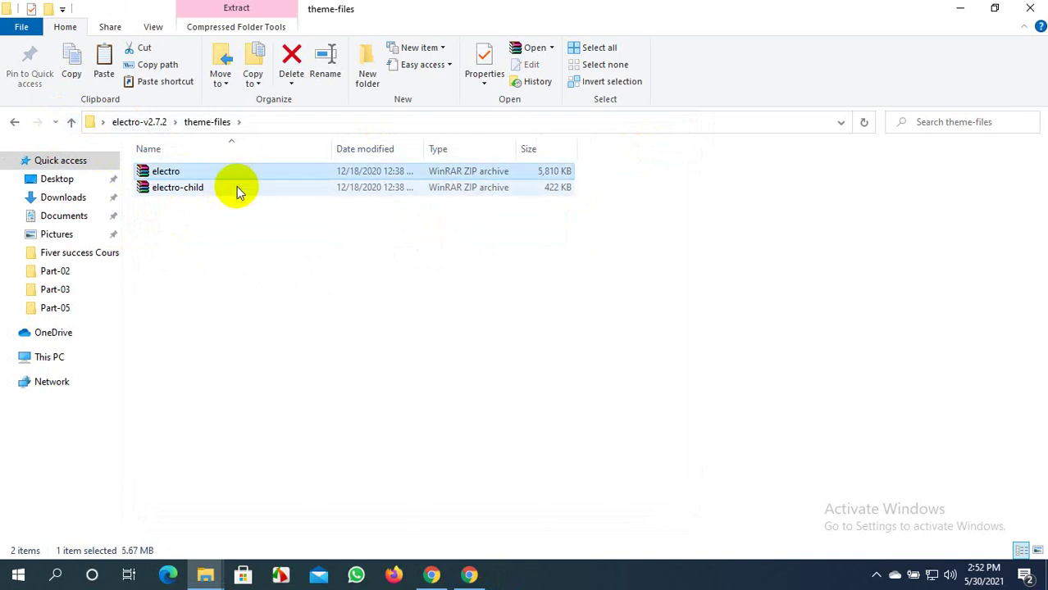
pyautogui.click(238, 187)
pyautogui.click(239, 172)
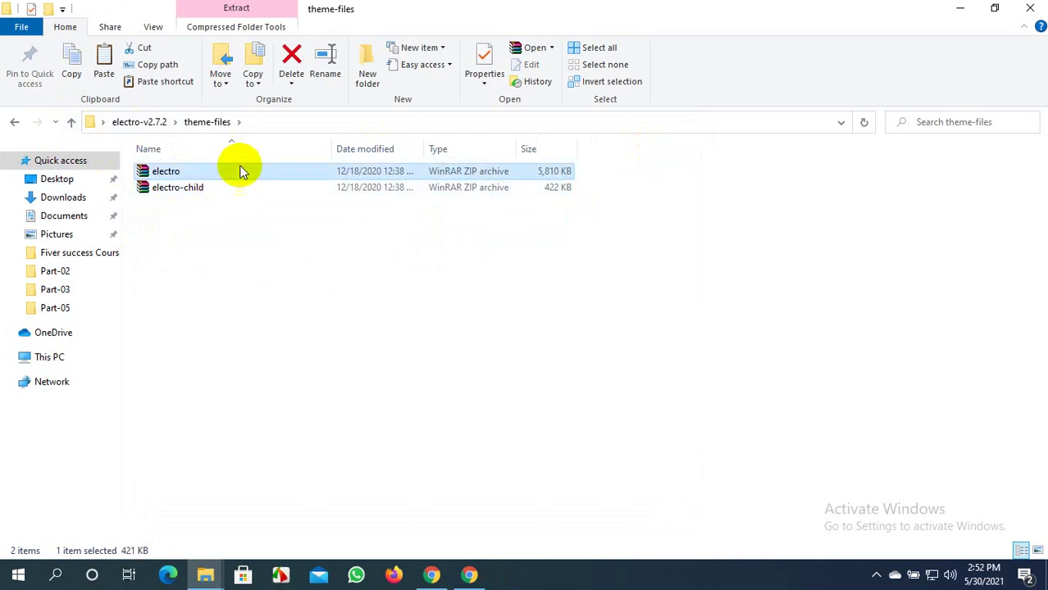
pyautogui.click(239, 188)
pyautogui.click(241, 174)
pyautogui.click(236, 188)
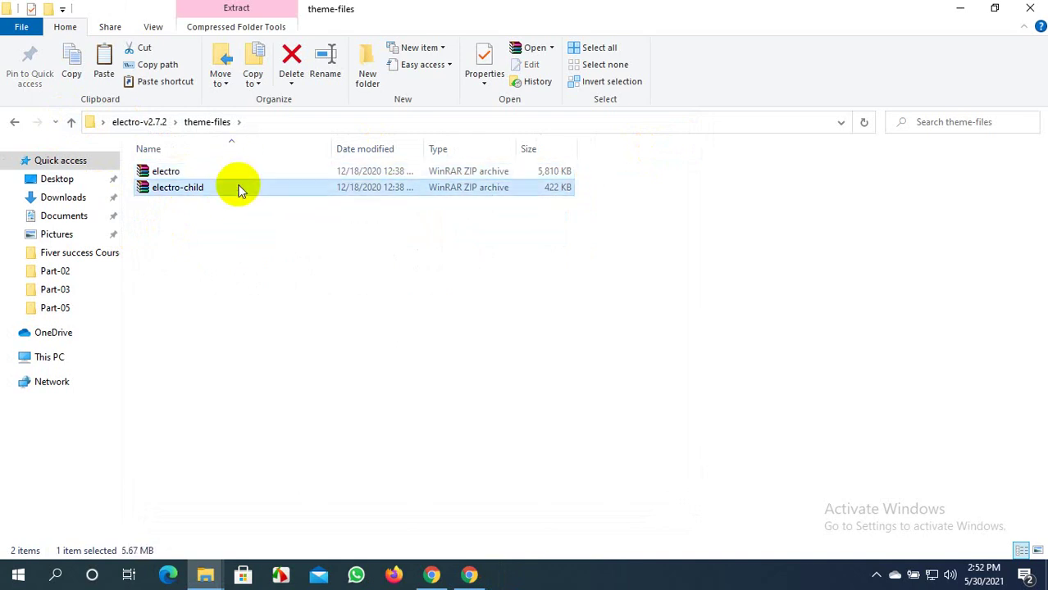
pyautogui.click(237, 173)
pyautogui.click(241, 191)
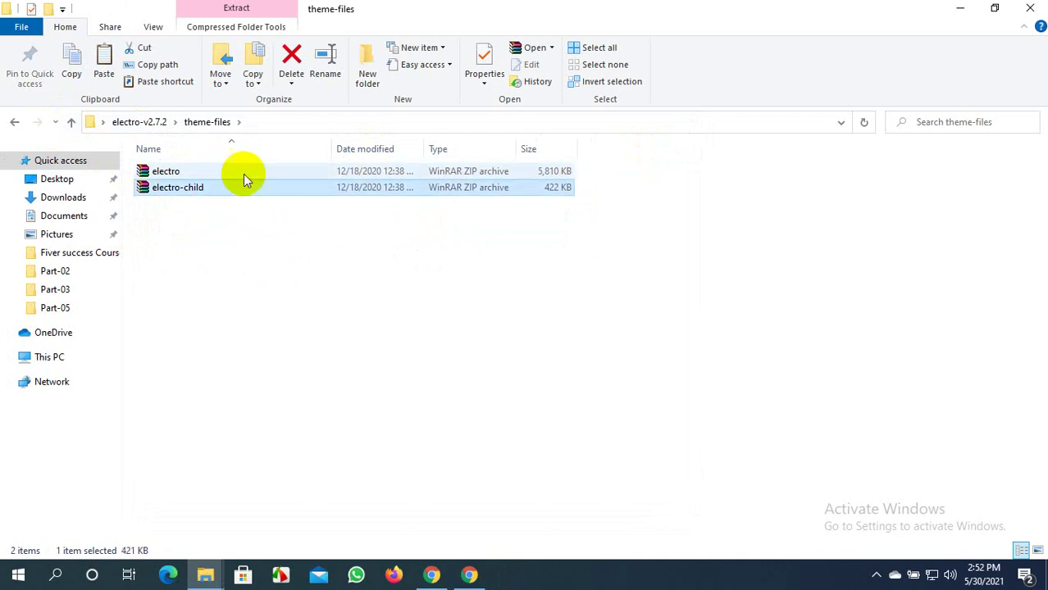
# - Clear the selection and bring back the WordPress Add Themes page in Chrome
pyautogui.click(245, 210)
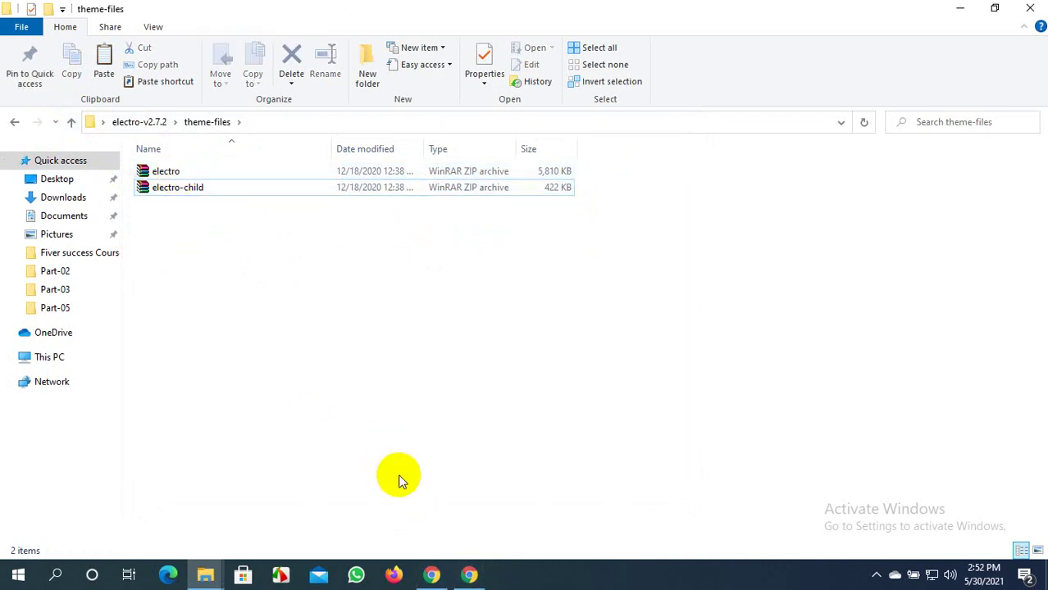
pyautogui.click(469, 575)
pyautogui.moveTo(461, 13); pyautogui.dragTo(344, 20)
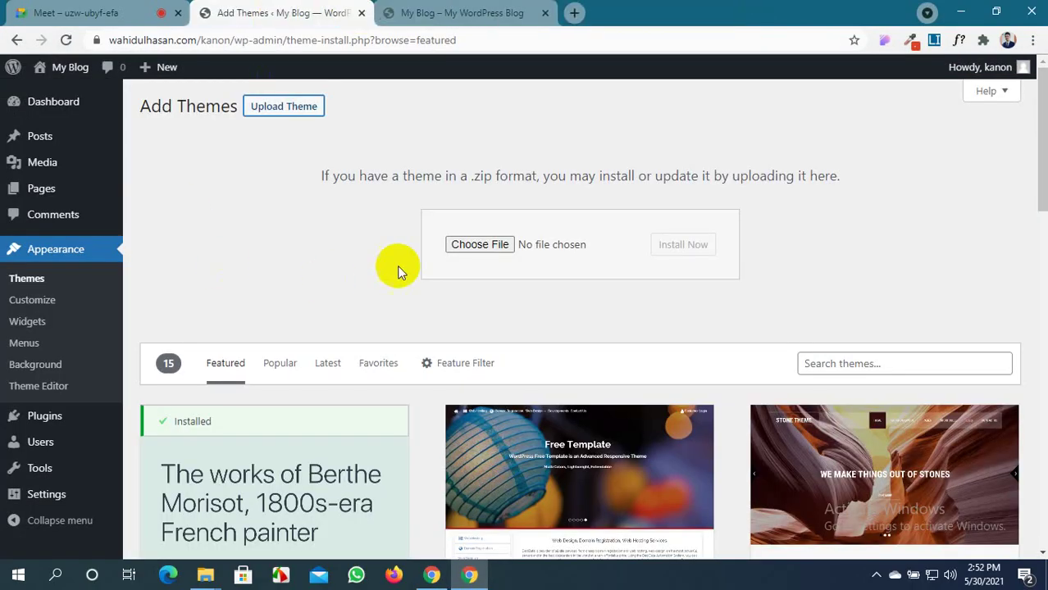
# - Upload electro.zip from electro-v2.7.2\theme-files and start its installation with Install Now
pyautogui.click(468, 243)
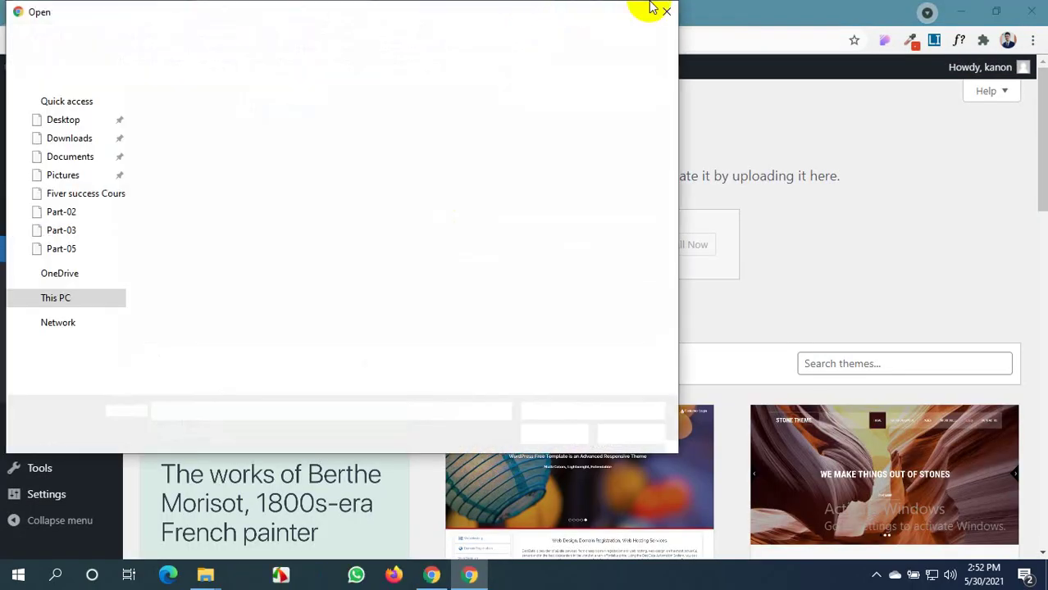
pyautogui.click(662, 10)
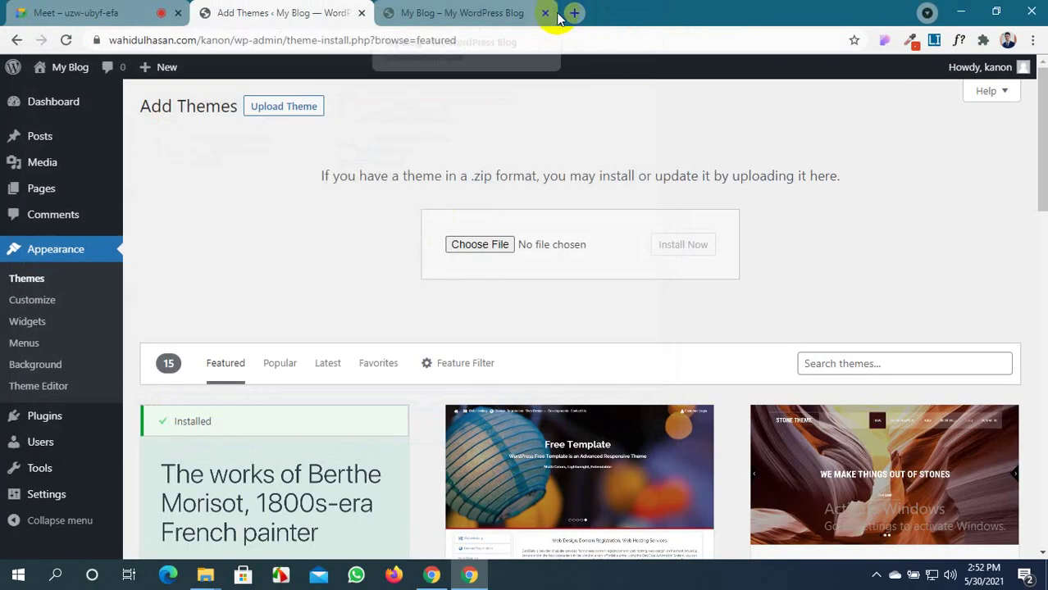
pyautogui.click(463, 249)
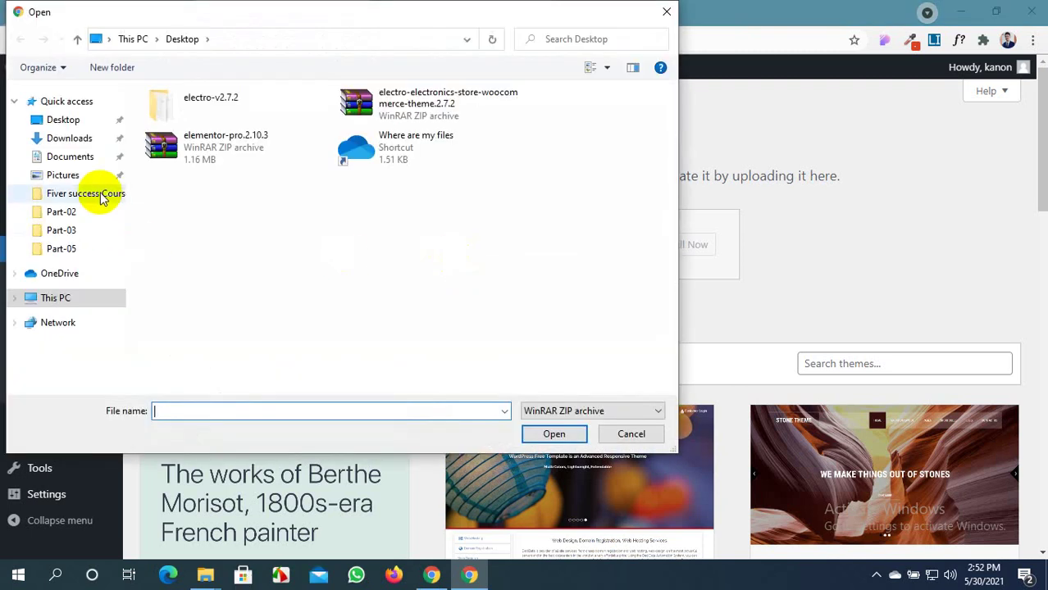
pyautogui.doubleClick(210, 96)
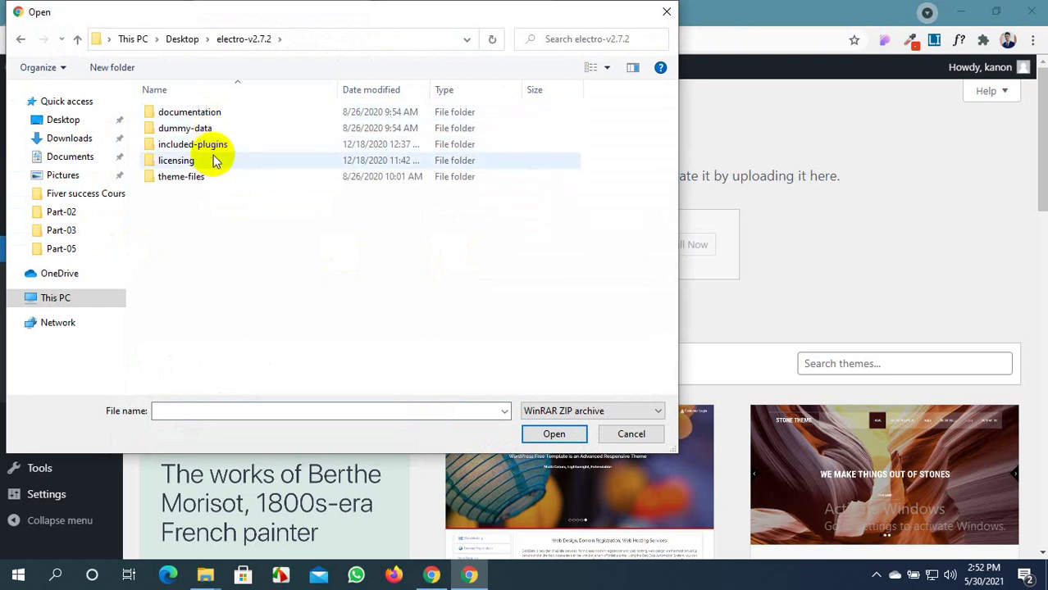
pyautogui.doubleClick(211, 177)
pyautogui.click(200, 114)
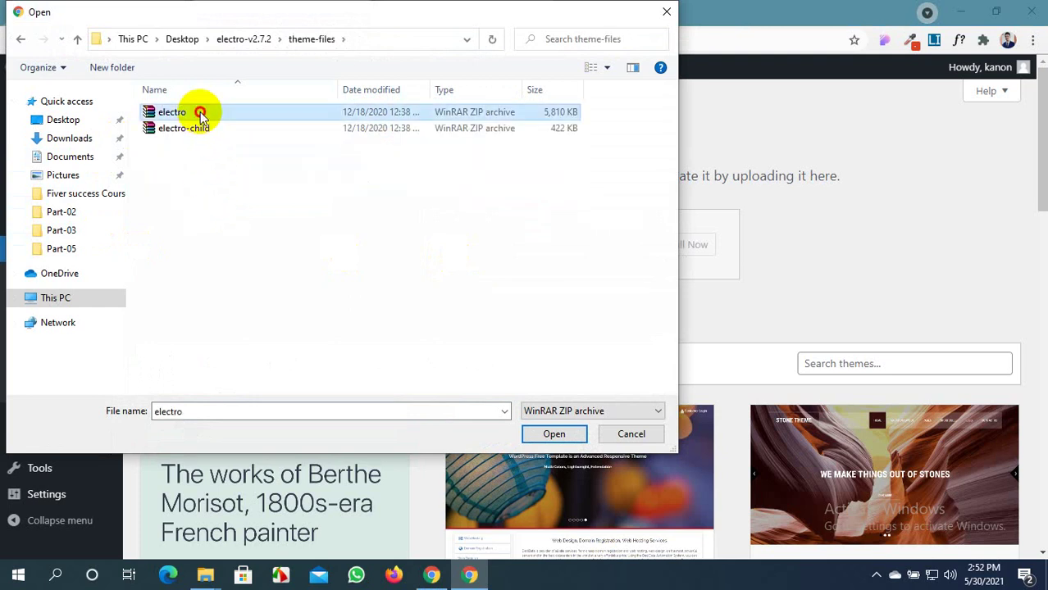
pyautogui.click(552, 432)
pyautogui.click(675, 249)
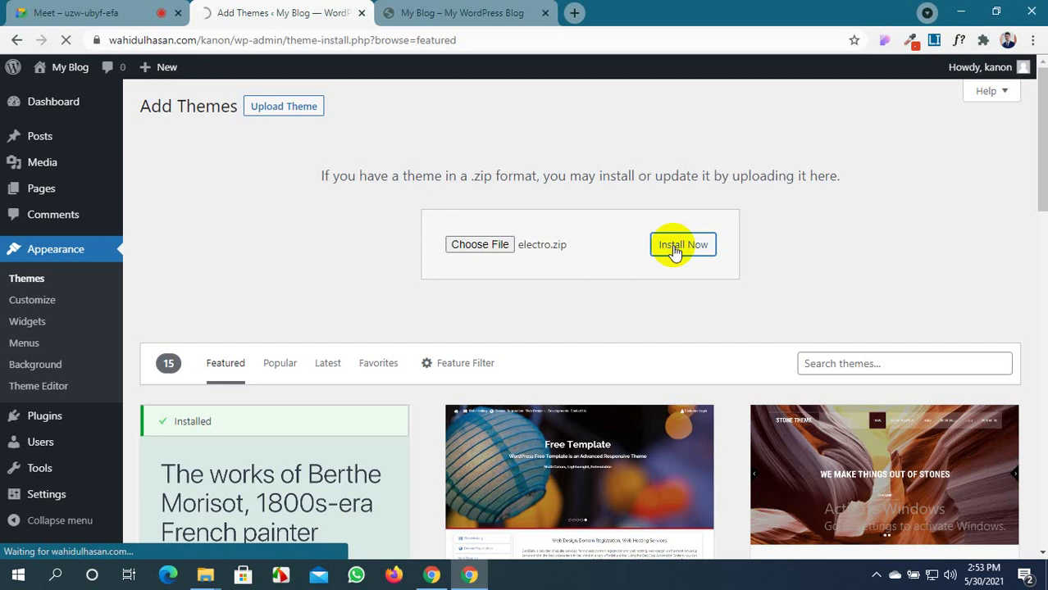
# - Log in to cPanel via the Live Server bookmark using the saved credentials
pyautogui.click(574, 12)
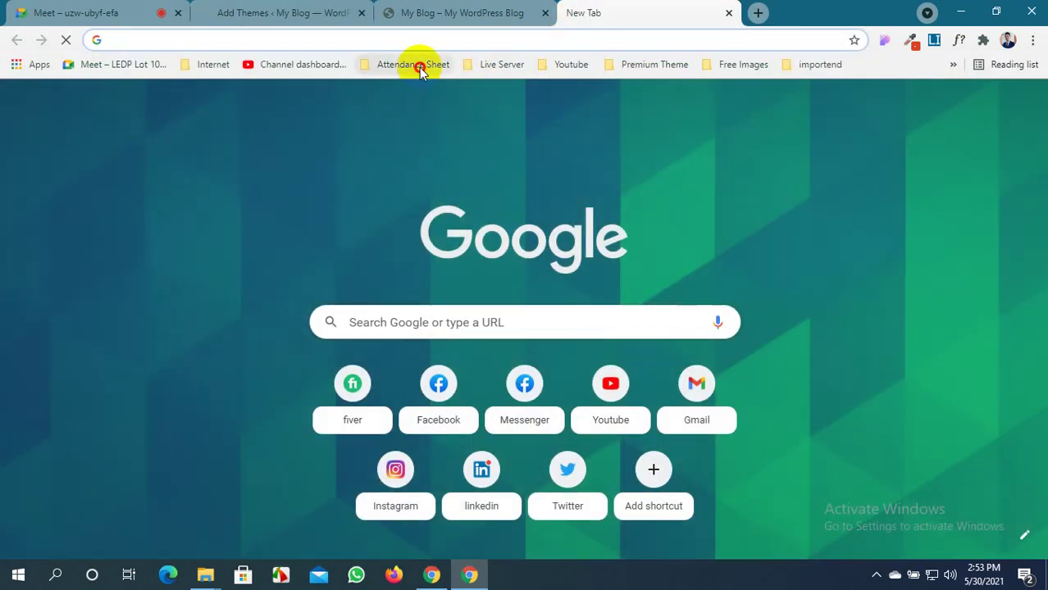
pyautogui.click(501, 69)
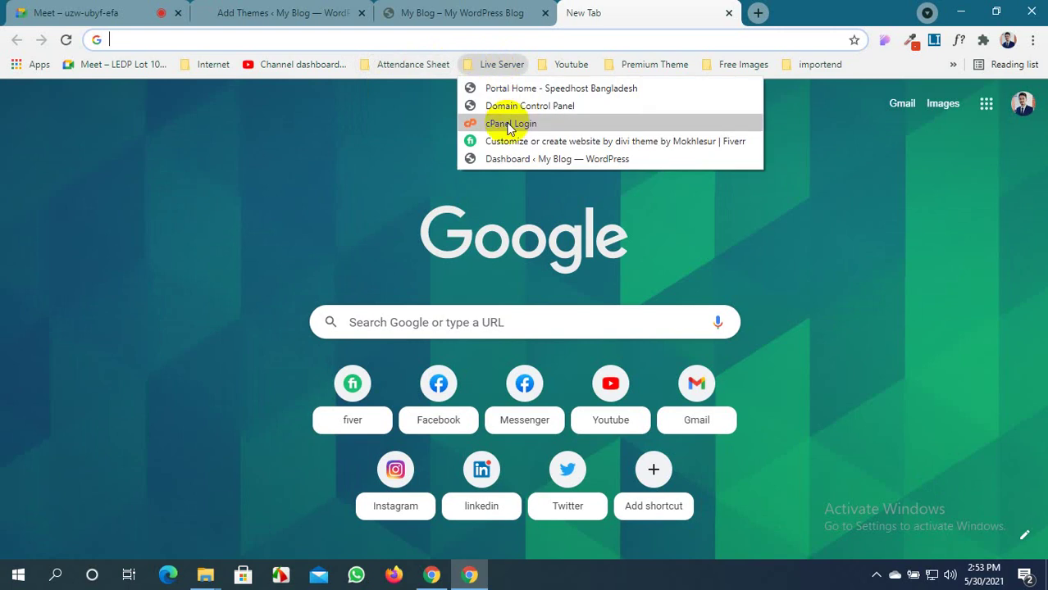
pyautogui.click(504, 125)
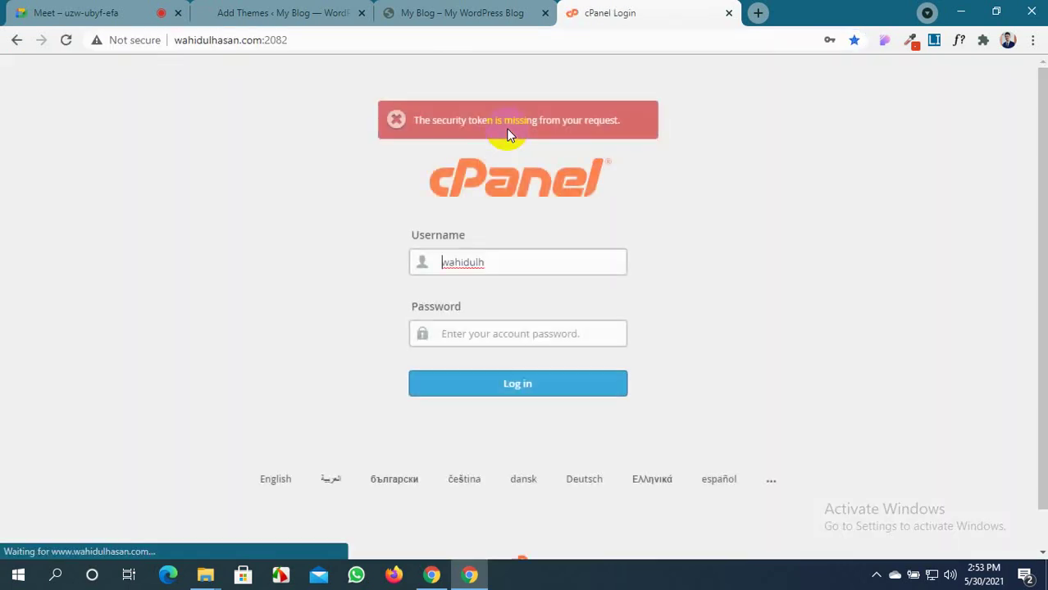
pyautogui.click(503, 260)
pyautogui.click(492, 309)
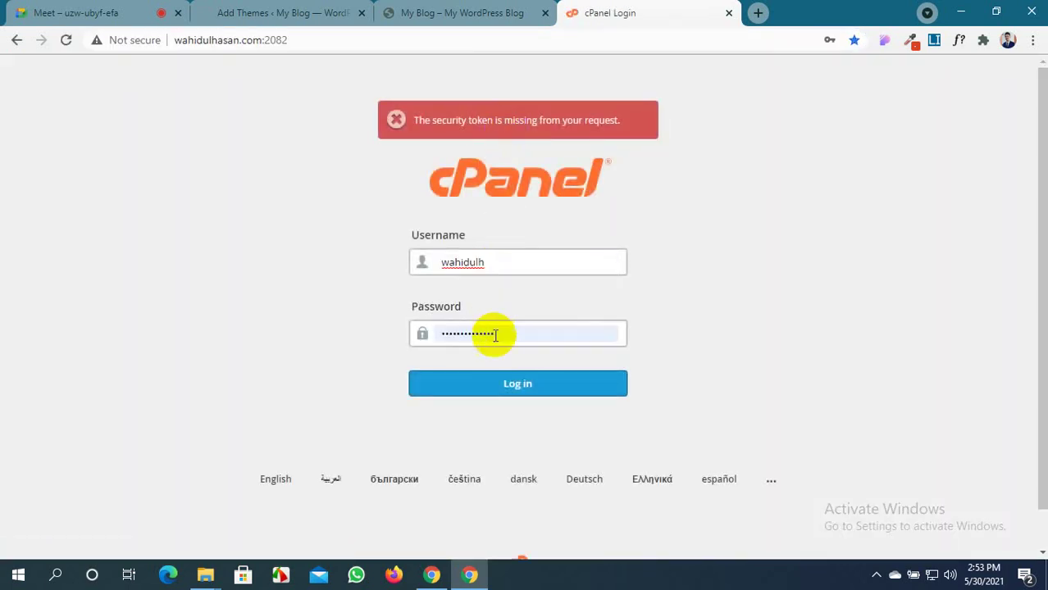
pyautogui.click(496, 385)
# - Check the meeting and theme-upload tabs, then open cPanel's File Manager
pyautogui.click(88, 22)
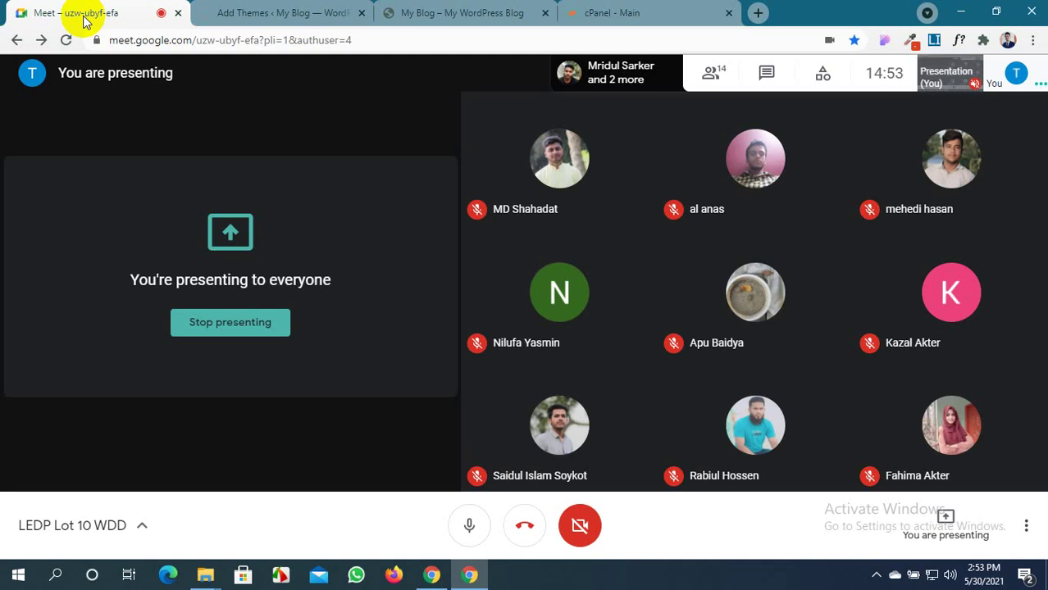
pyautogui.click(277, 14)
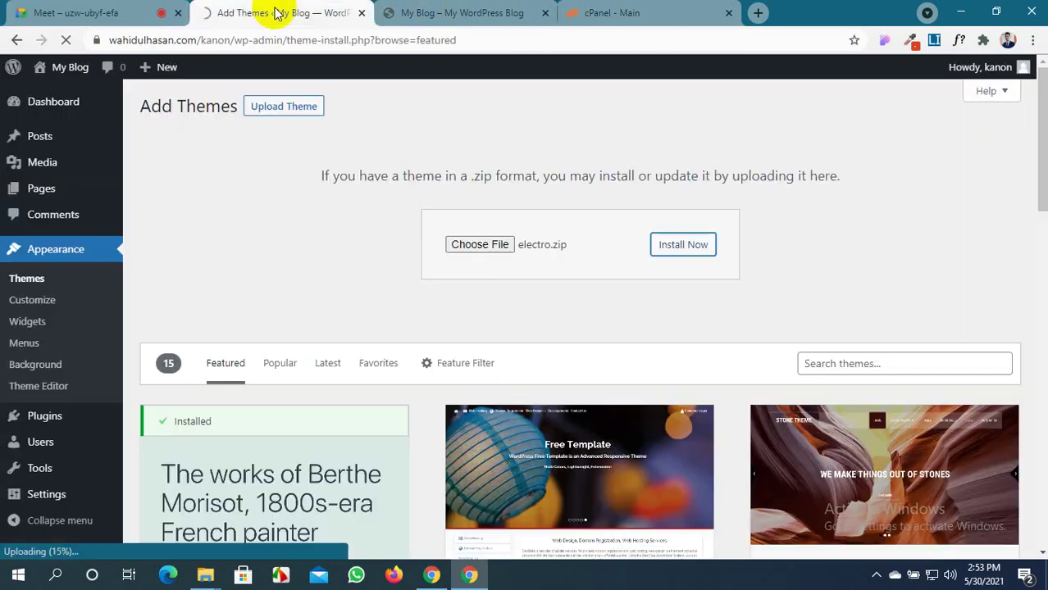
pyautogui.click(623, 13)
pyautogui.click(129, 206)
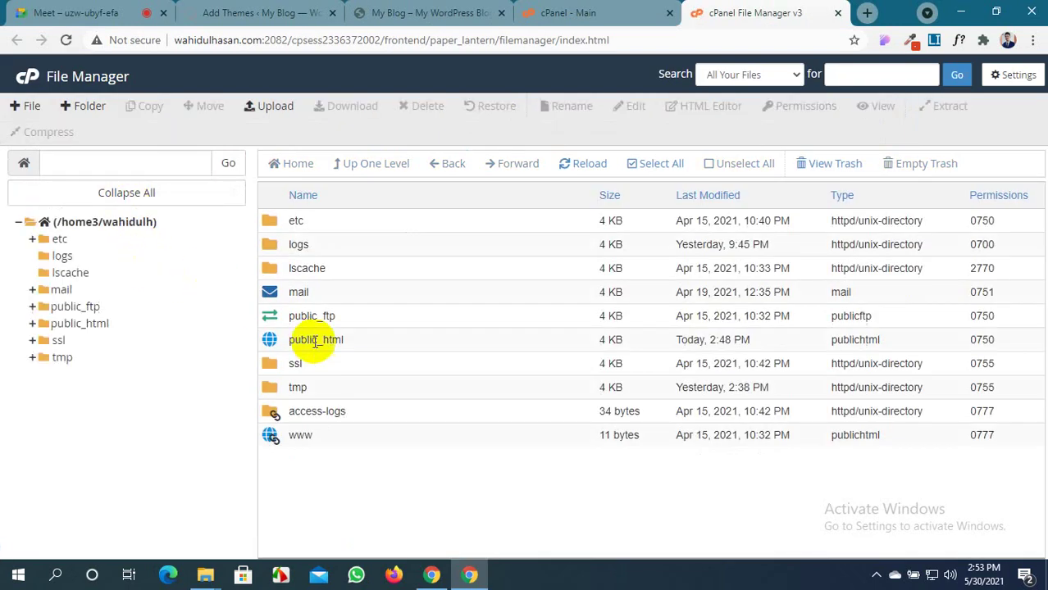
# - Navigate to public_html, the site folder, wp-content and themes in File Manager
pyautogui.doubleClick(361, 347)
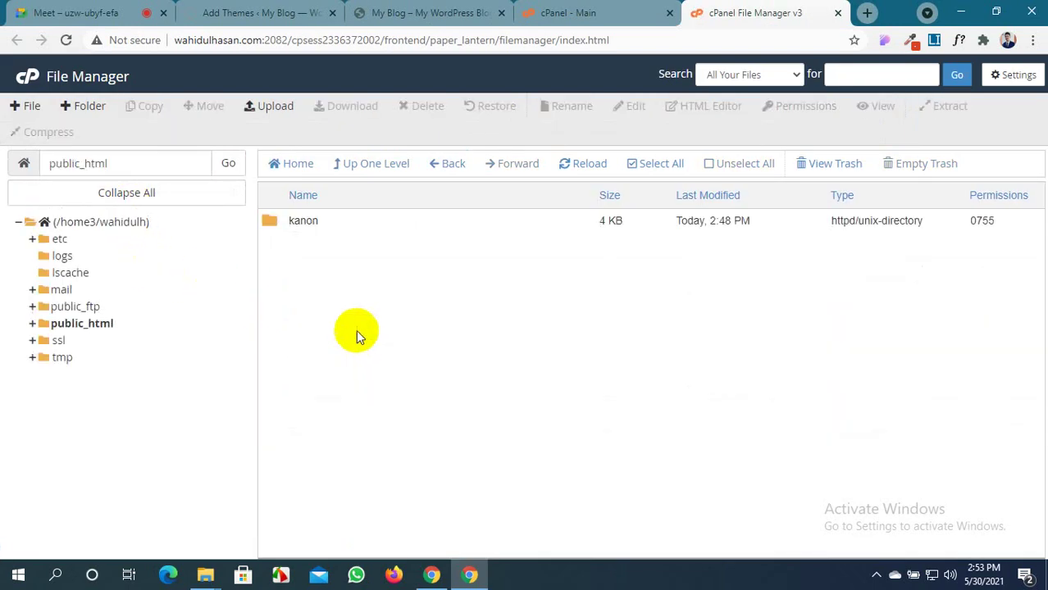
pyautogui.doubleClick(359, 222)
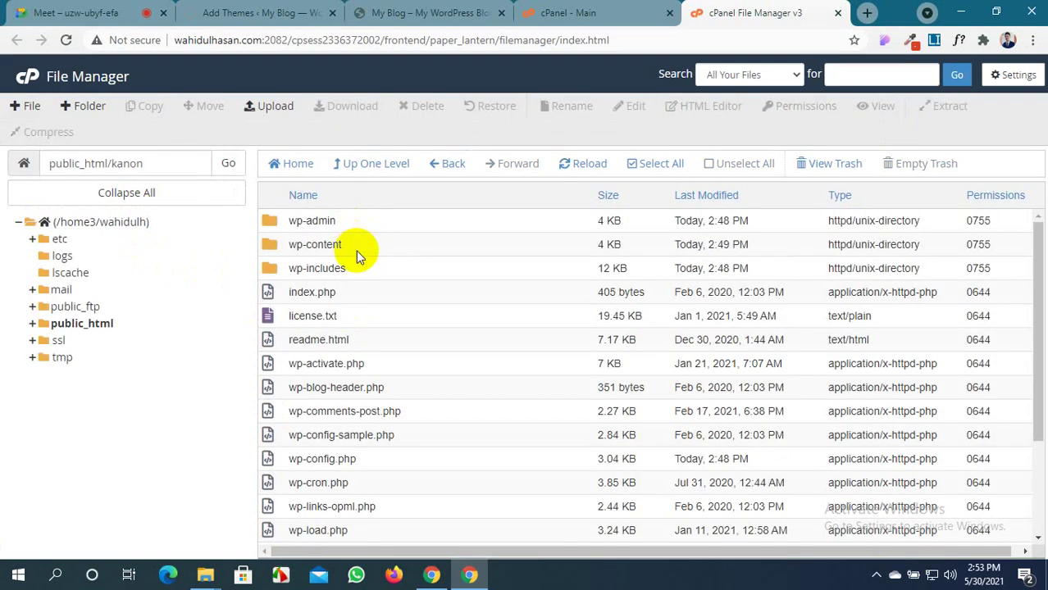
pyautogui.doubleClick(356, 251)
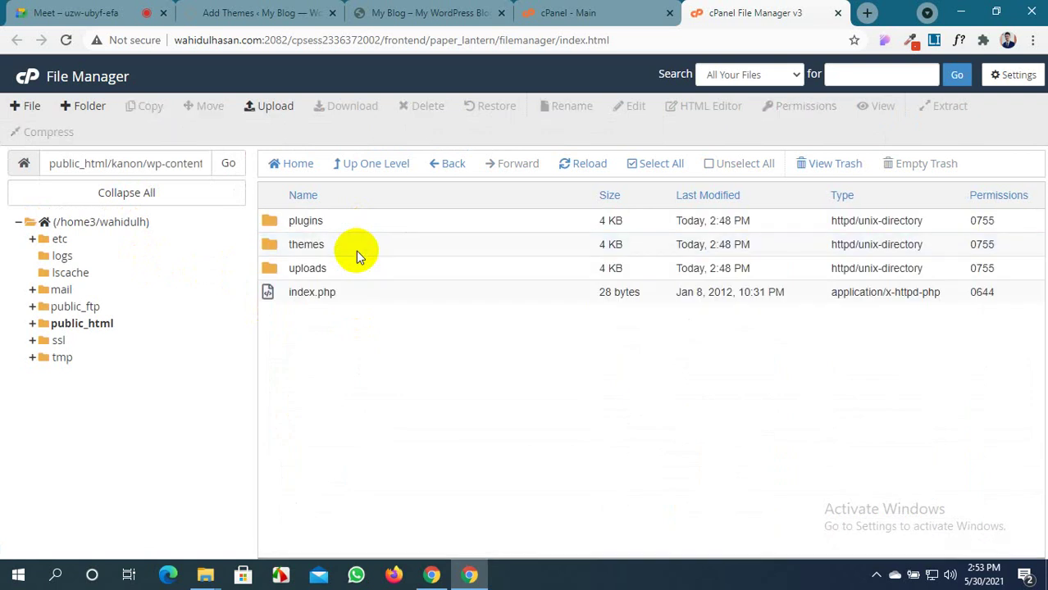
pyautogui.doubleClick(355, 251)
# - Swap the Add Themes tab for a new dashboard tab, then open the themes Upload page
pyautogui.click(258, 12)
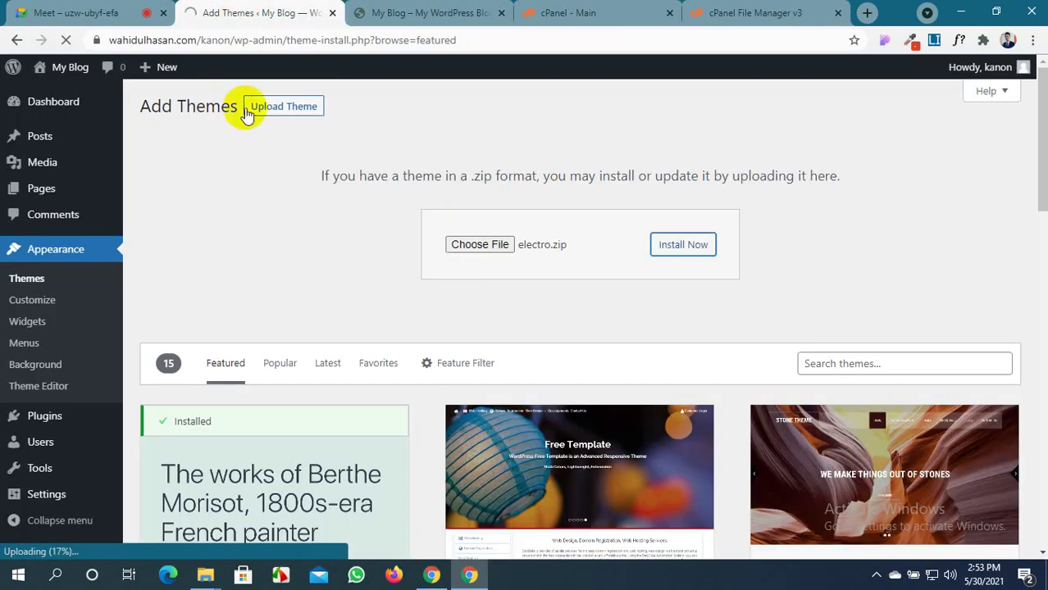
pyautogui.click(332, 14)
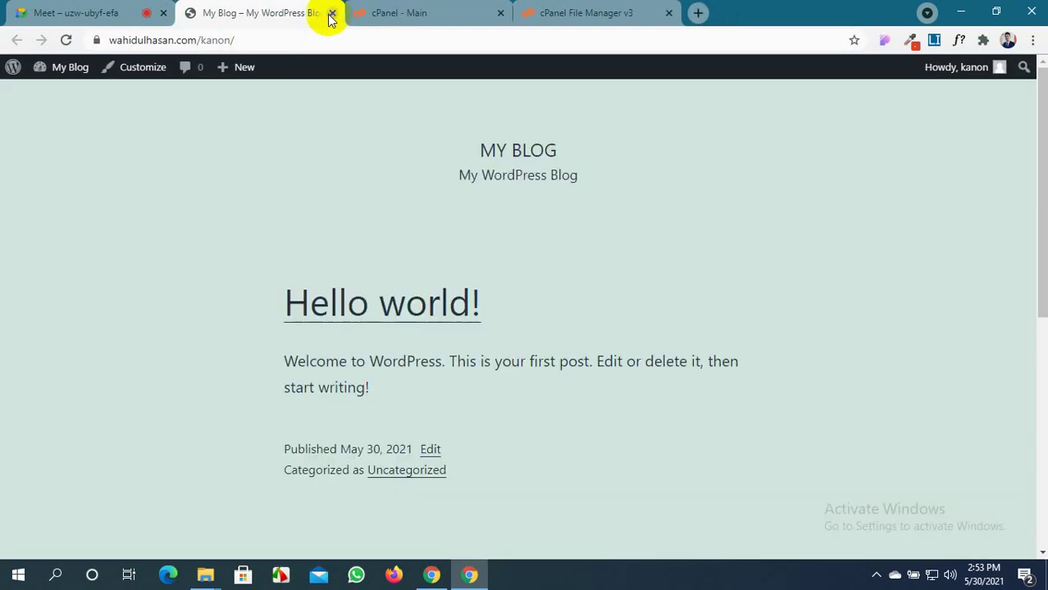
pyautogui.moveTo(69, 73)
pyautogui.middleClick(60, 97)
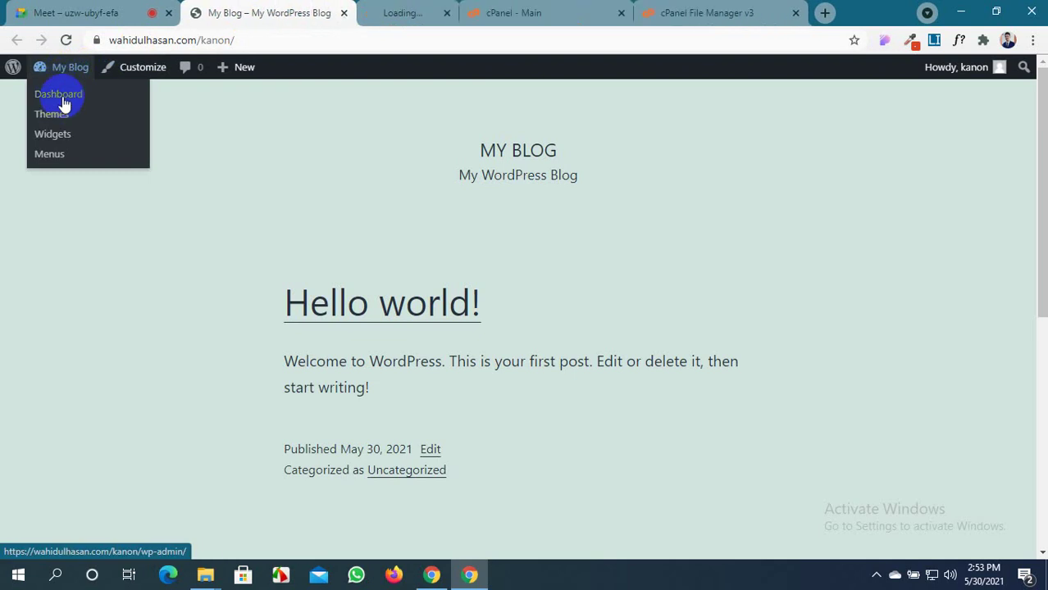
pyautogui.click(431, 14)
pyautogui.moveTo(391, 7); pyautogui.dragTo(240, 6)
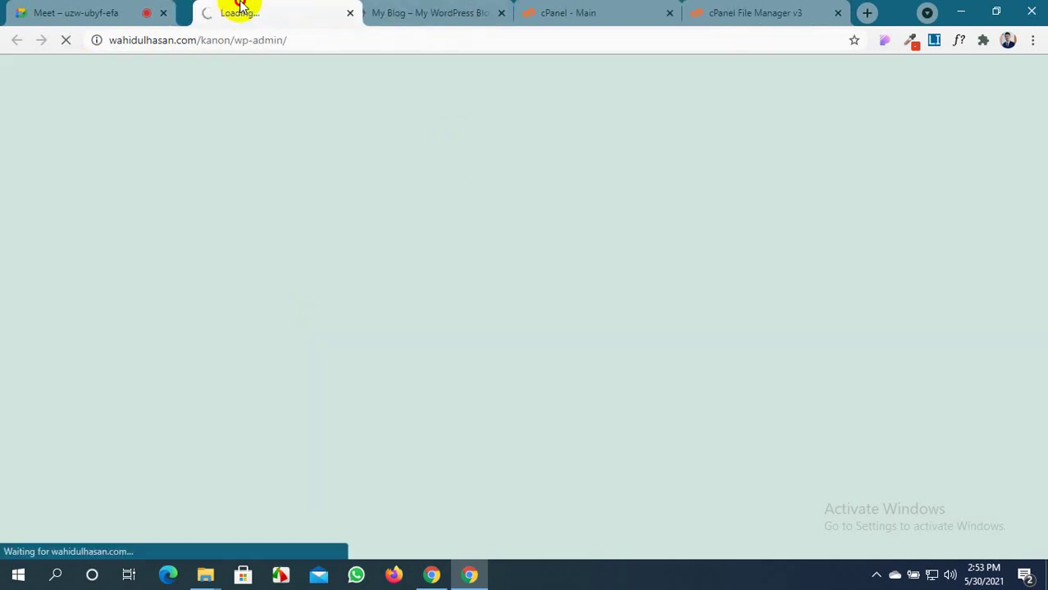
pyautogui.click(766, 12)
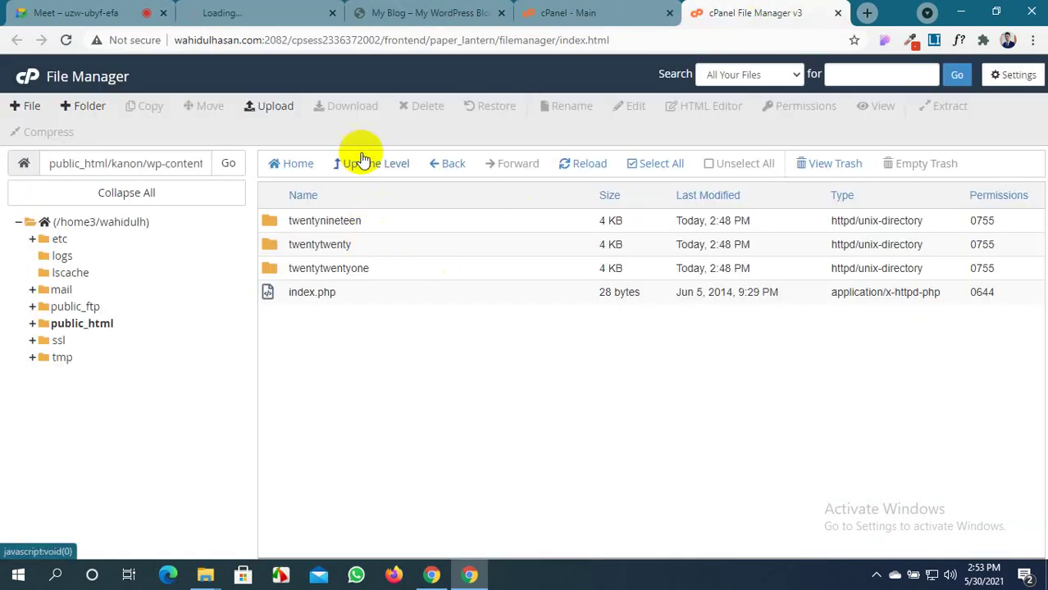
pyautogui.click(275, 107)
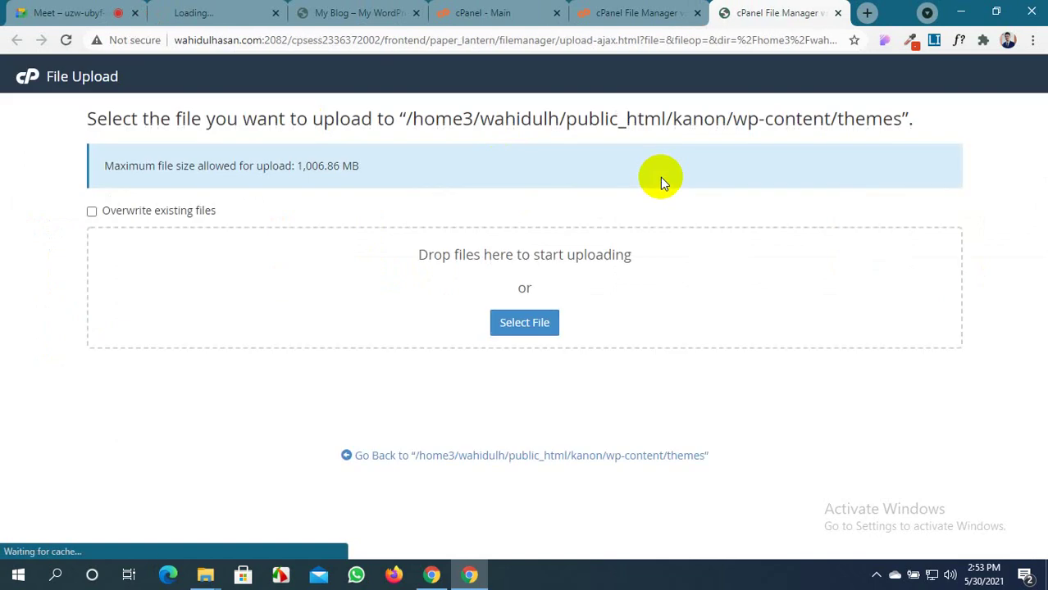
# - Start uploading electro.zip from theme-files into the themes folder, then open a new blank tab
pyautogui.click(547, 324)
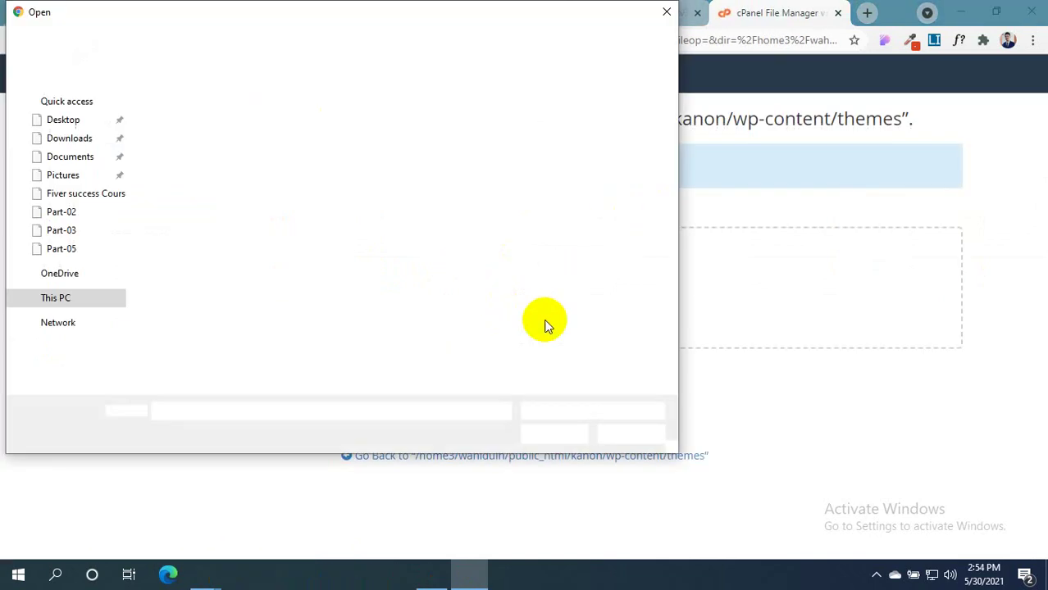
pyautogui.click(190, 113)
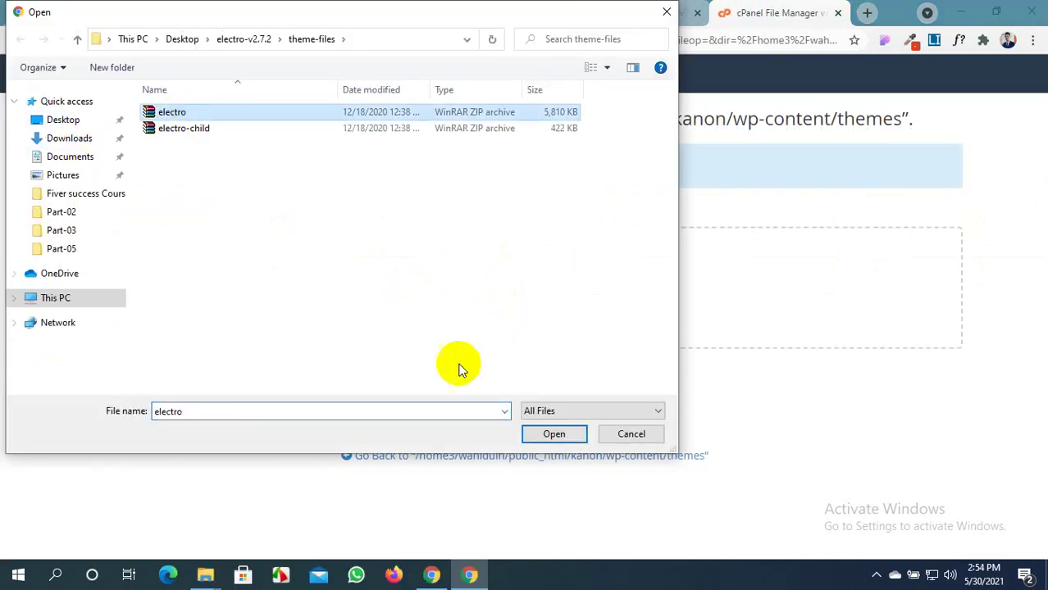
pyautogui.click(554, 434)
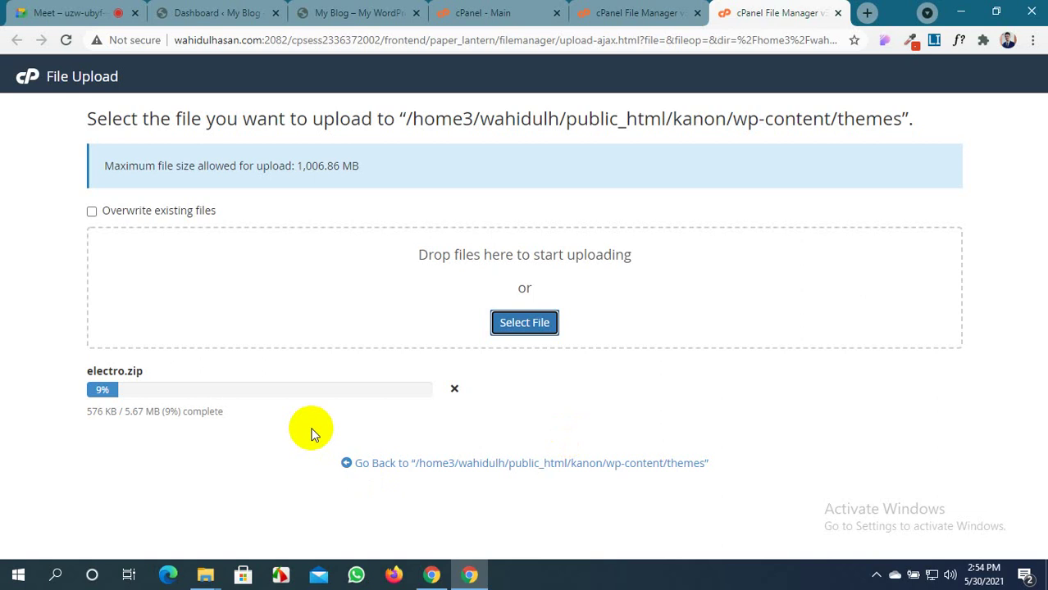
pyautogui.click(82, 10)
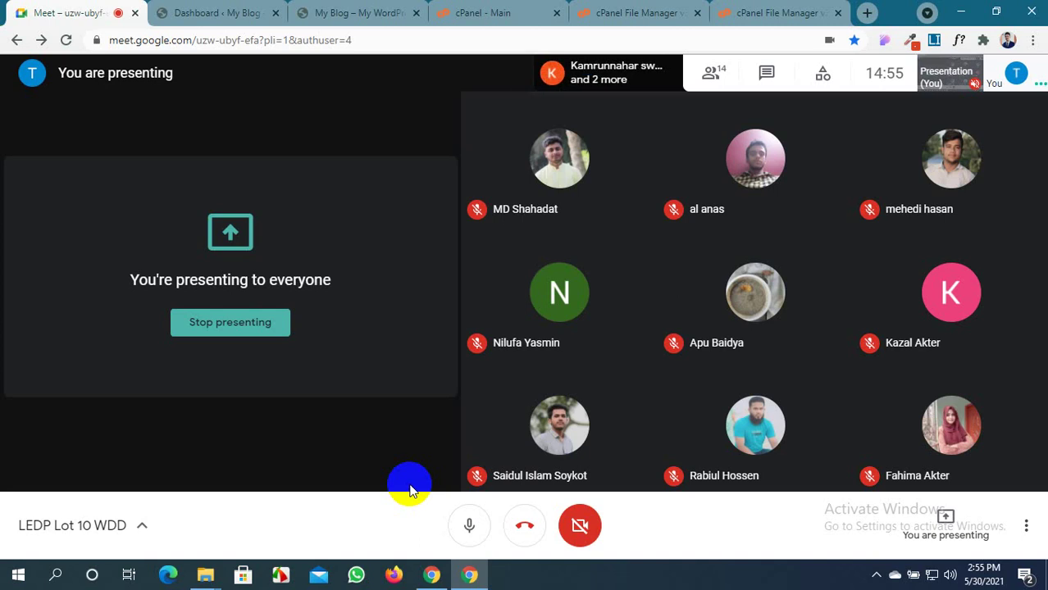
pyautogui.click(753, 10)
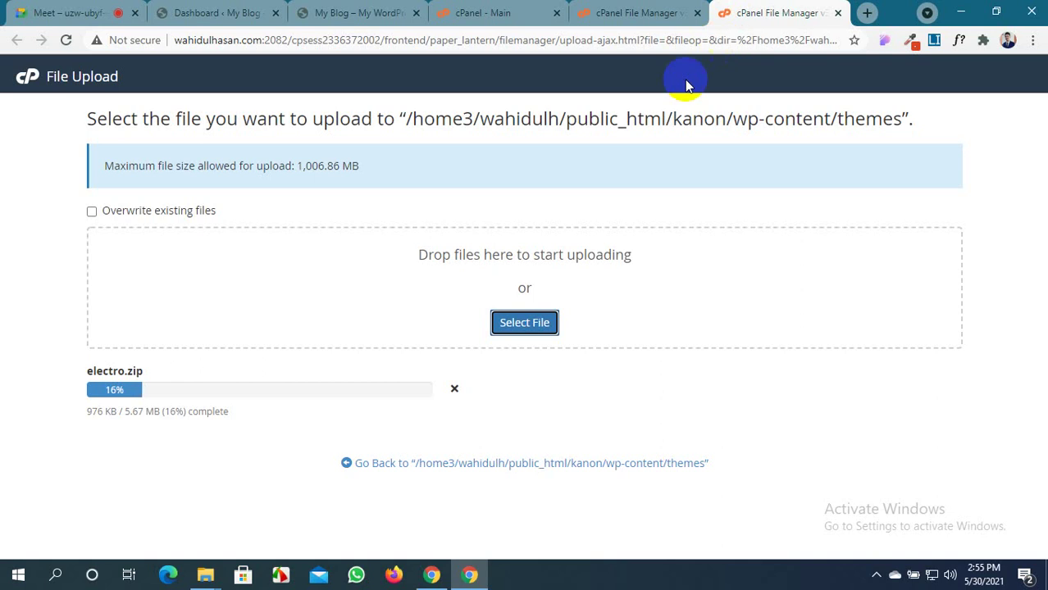
pyautogui.click(867, 12)
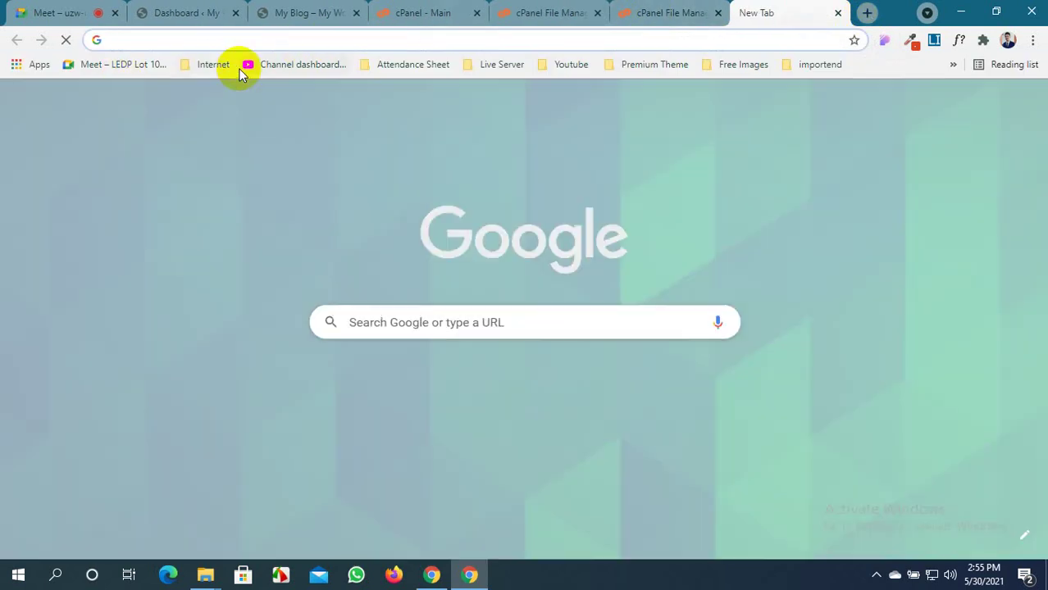
# - Close the YouTube Studio tab and the earlier upload page
pyautogui.click(242, 65)
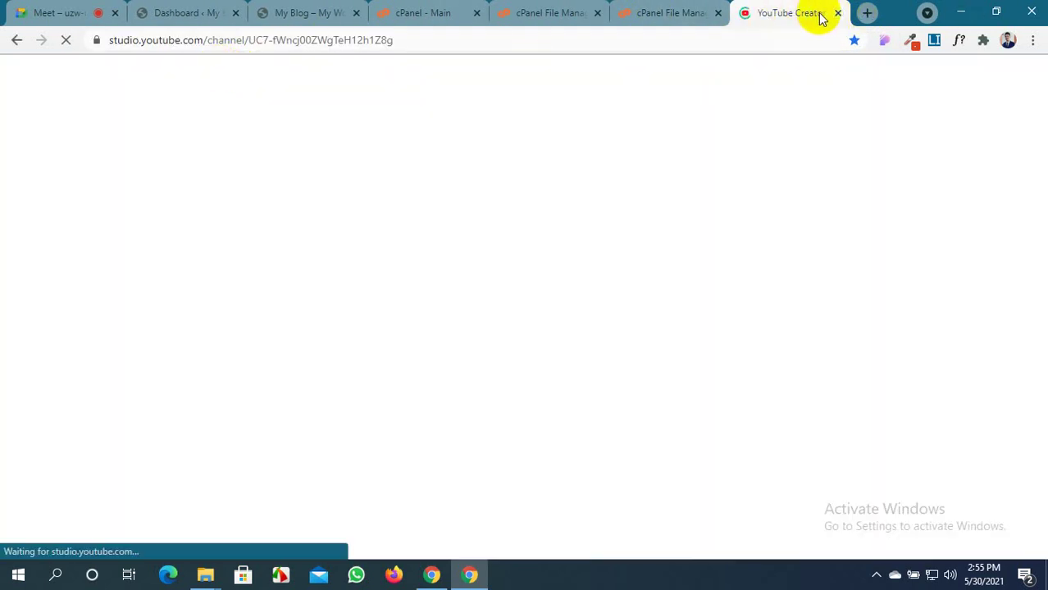
pyautogui.click(837, 13)
pyautogui.click(838, 13)
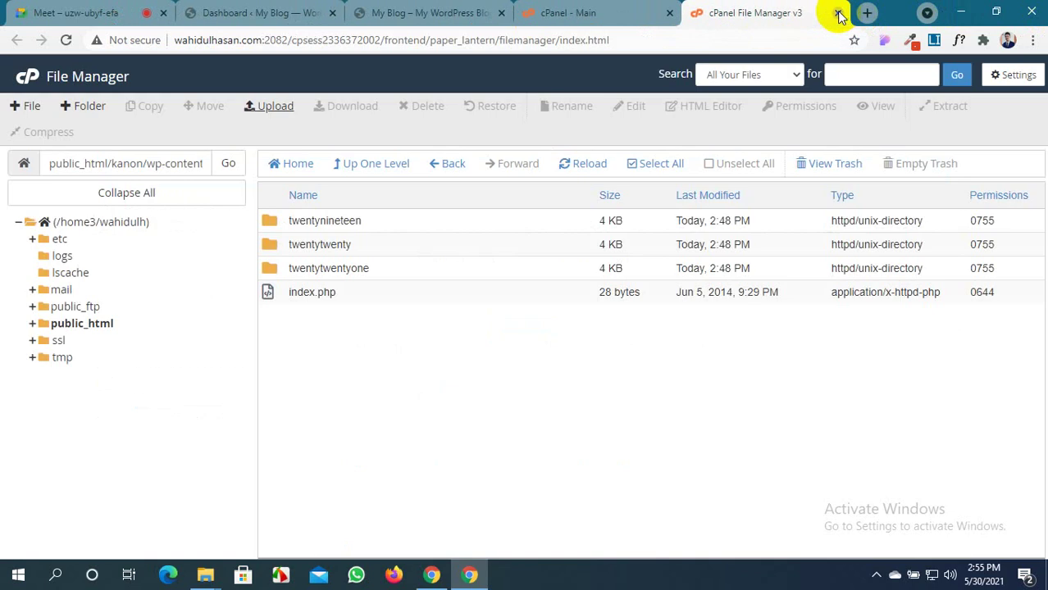
# - Restart the themes-folder upload with electro.zip selected as the file
pyautogui.click(283, 108)
pyautogui.click(525, 321)
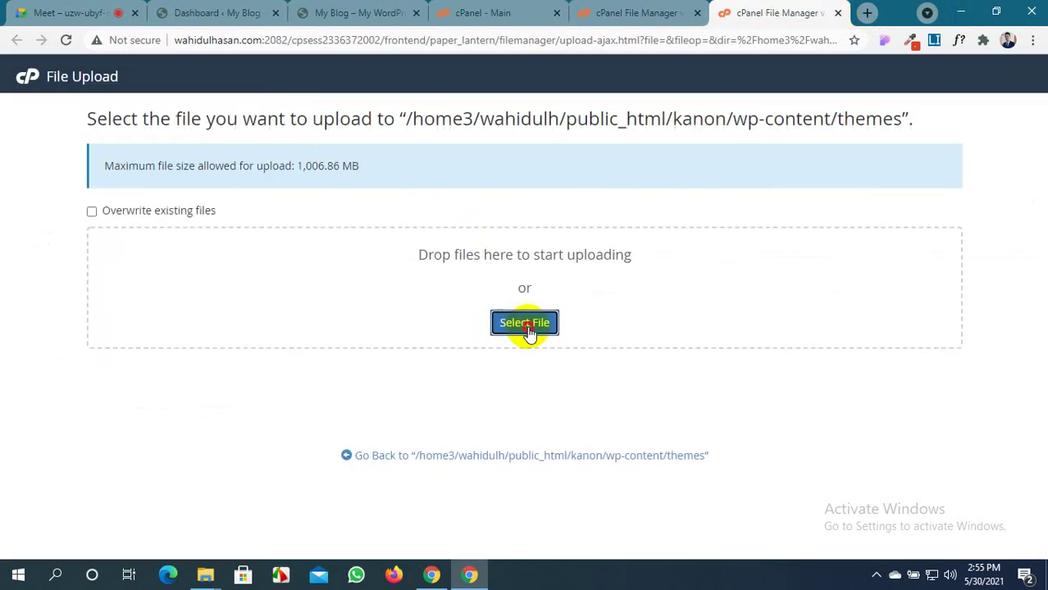
pyautogui.click(206, 113)
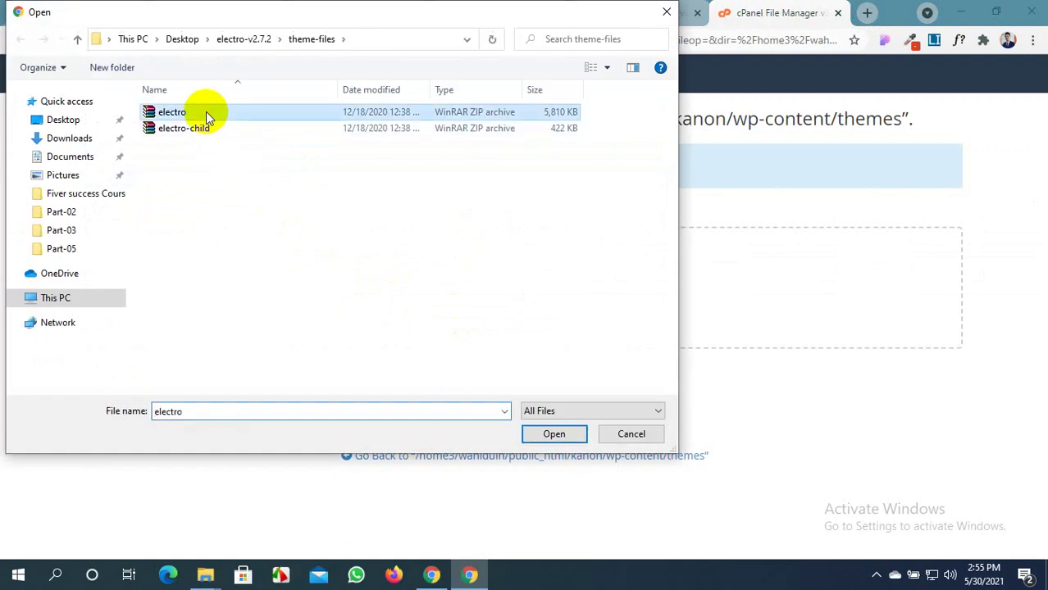
pyautogui.click(209, 128)
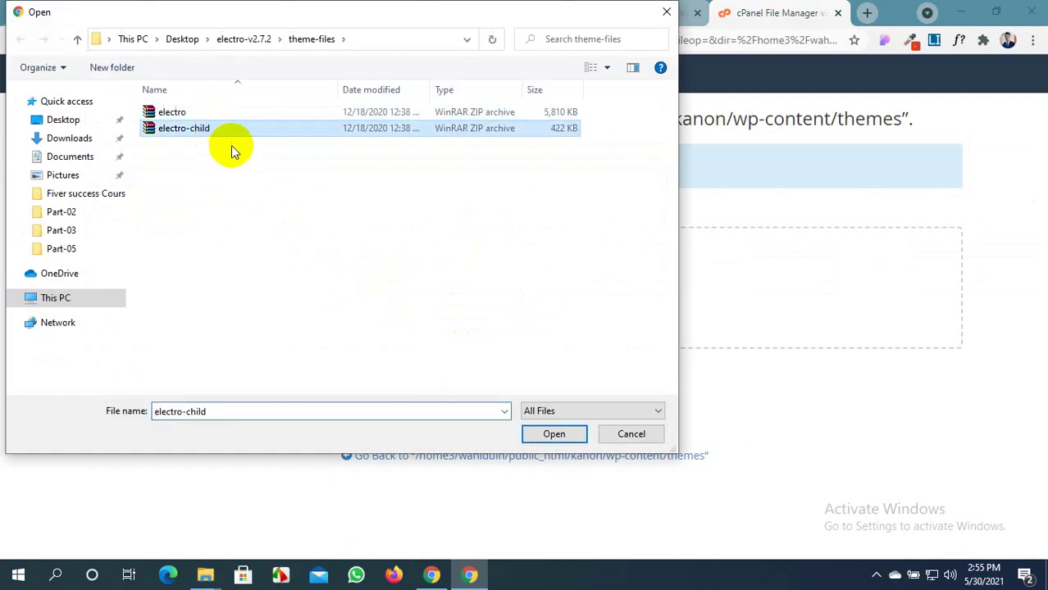
pyautogui.click(262, 111)
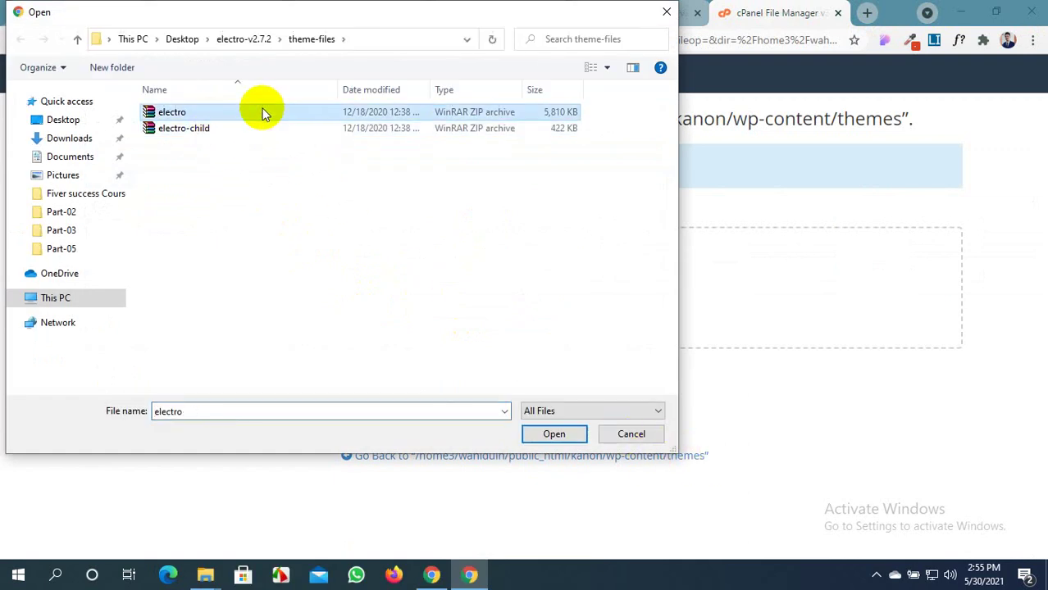
pyautogui.click(255, 132)
pyautogui.click(261, 111)
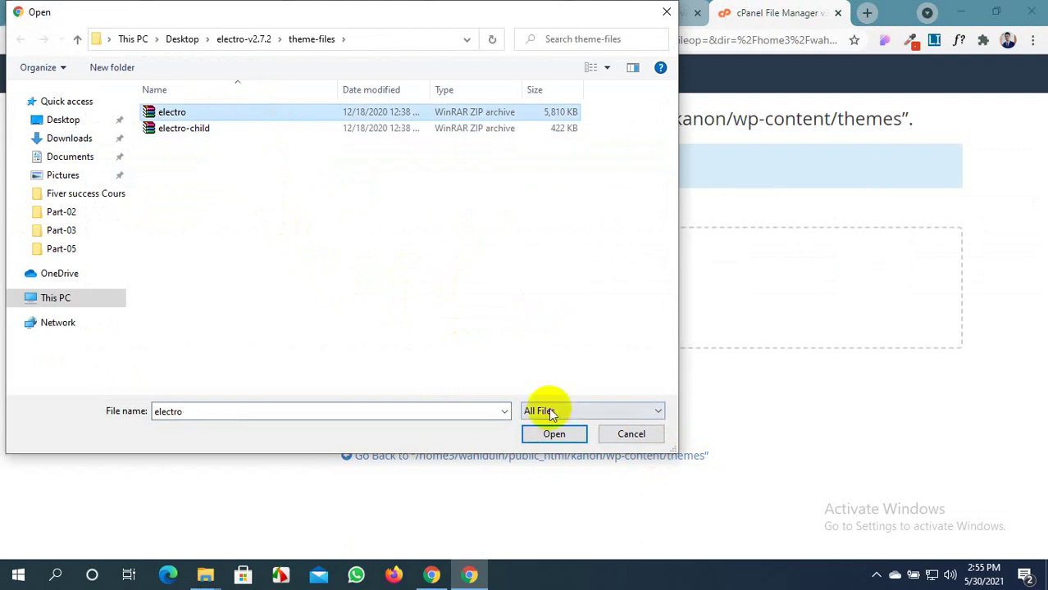
pyautogui.click(554, 433)
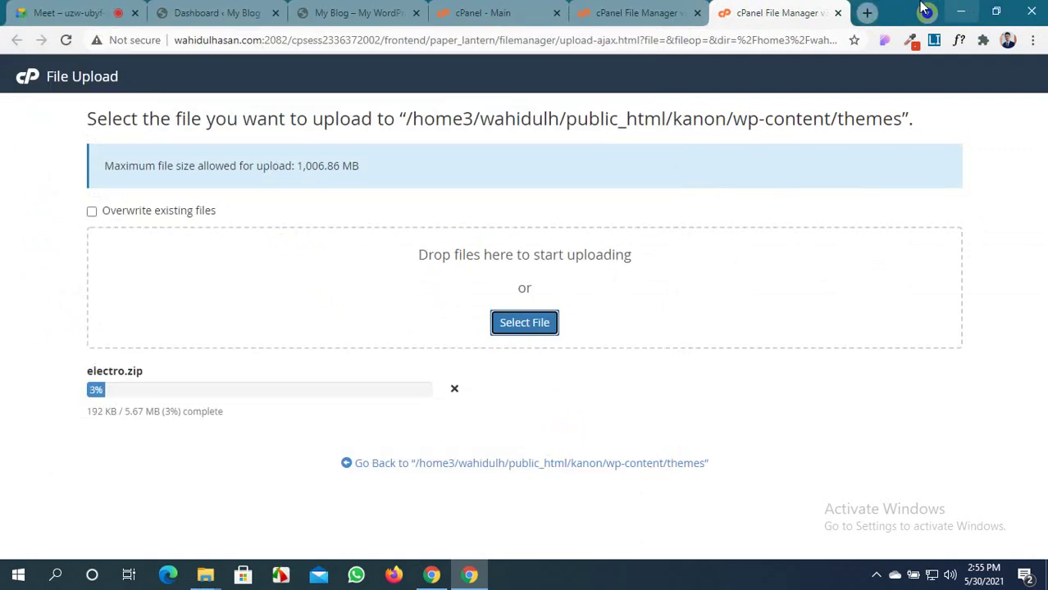
pyautogui.click(867, 12)
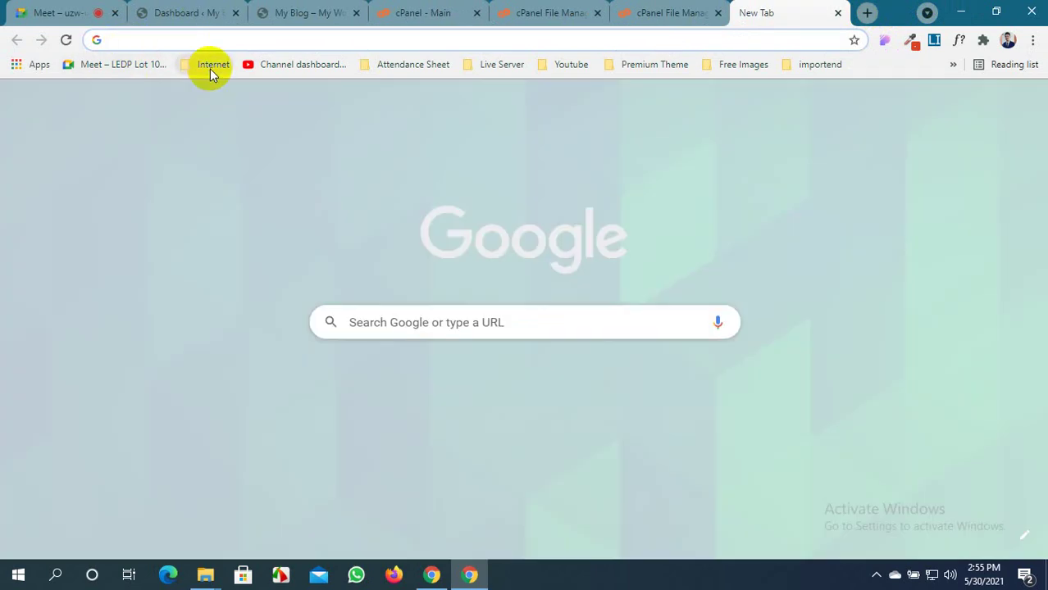
# - Run a connection speed test on the bookmarked BrowserSpeed site
pyautogui.click(210, 66)
pyautogui.click(247, 90)
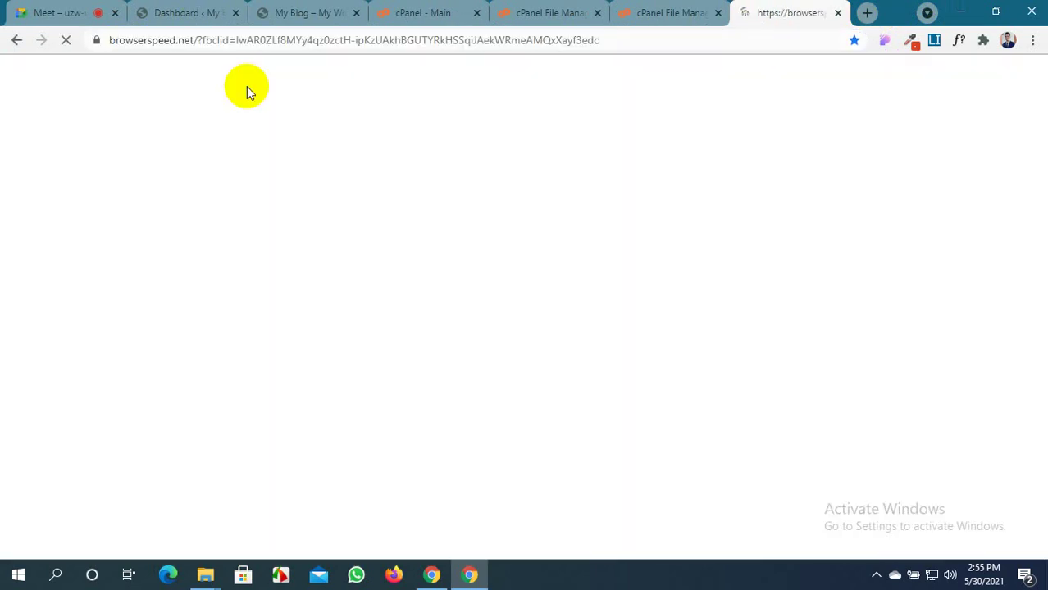
pyautogui.scroll(-3, 295, 328)
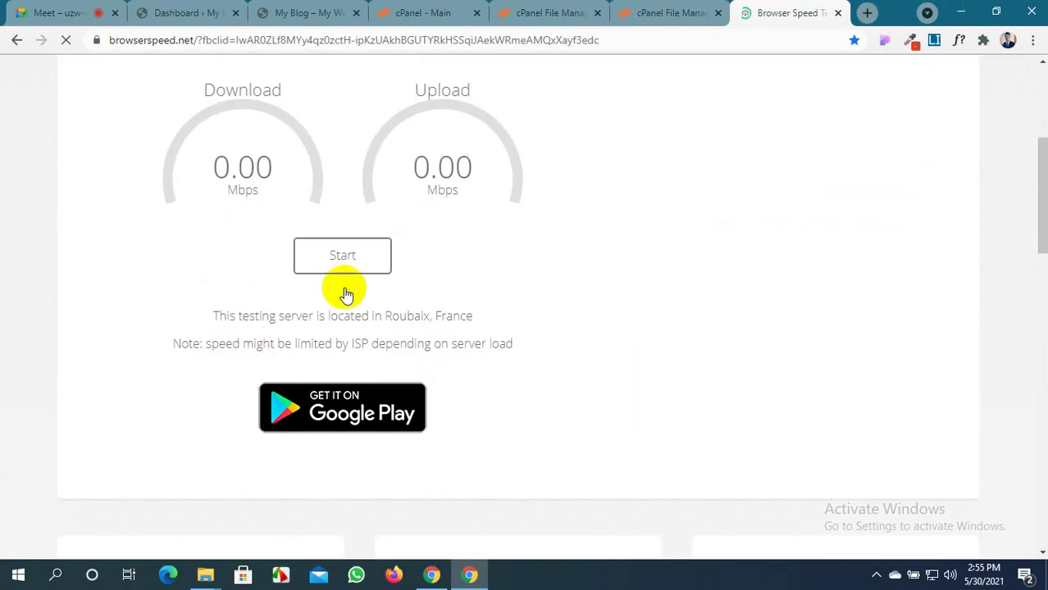
pyautogui.click(346, 250)
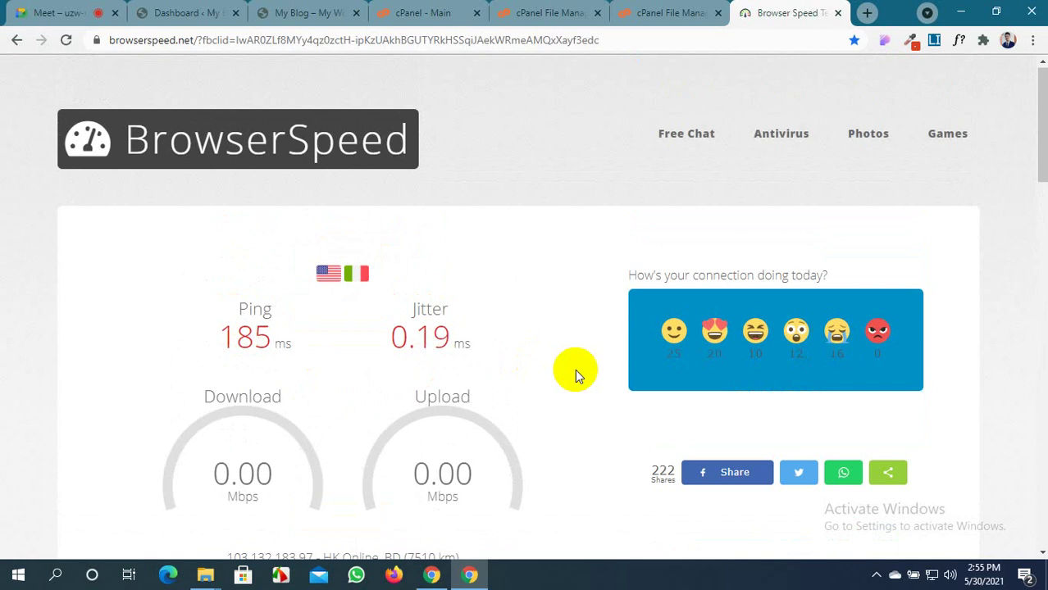
pyautogui.scroll(-1, 575, 369)
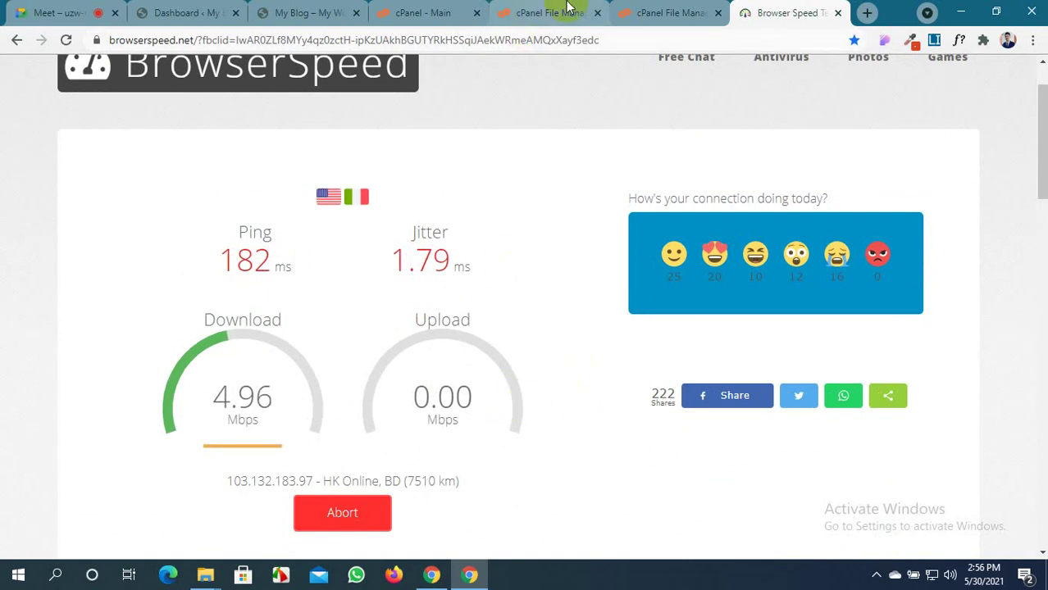
# - Check the upload progress and 4.96/4.19 Mbps result, then minimize Chrome to show theme-files
pyautogui.click(675, 12)
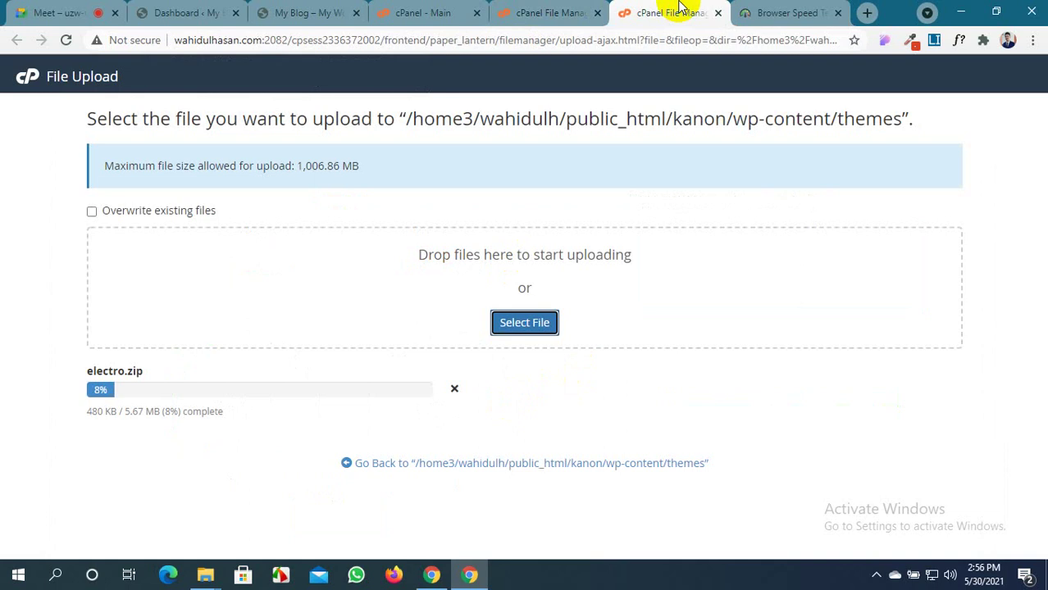
pyautogui.click(787, 9)
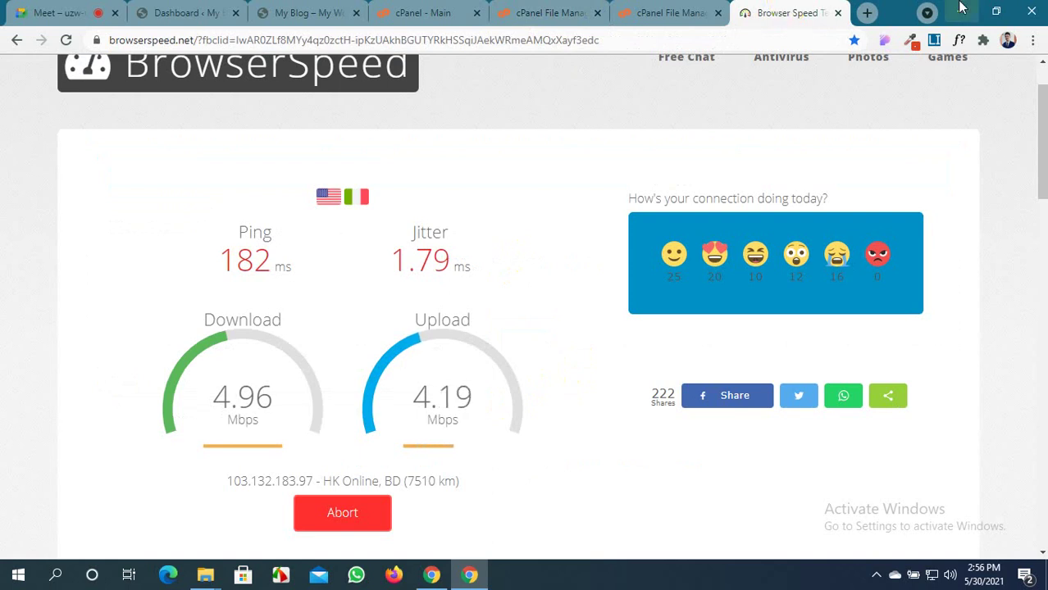
pyautogui.click(645, 10)
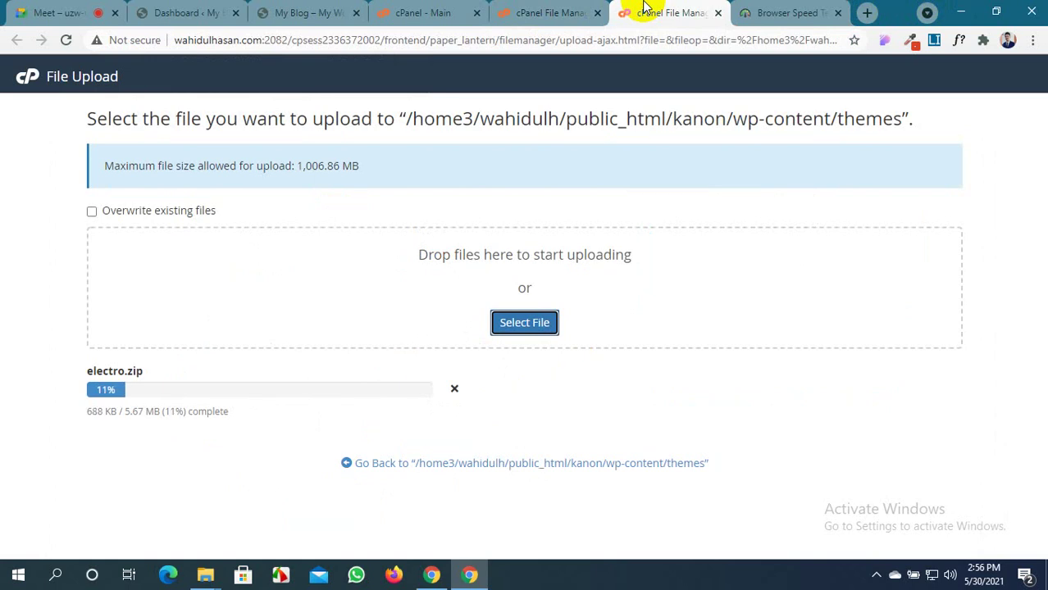
pyautogui.click(961, 11)
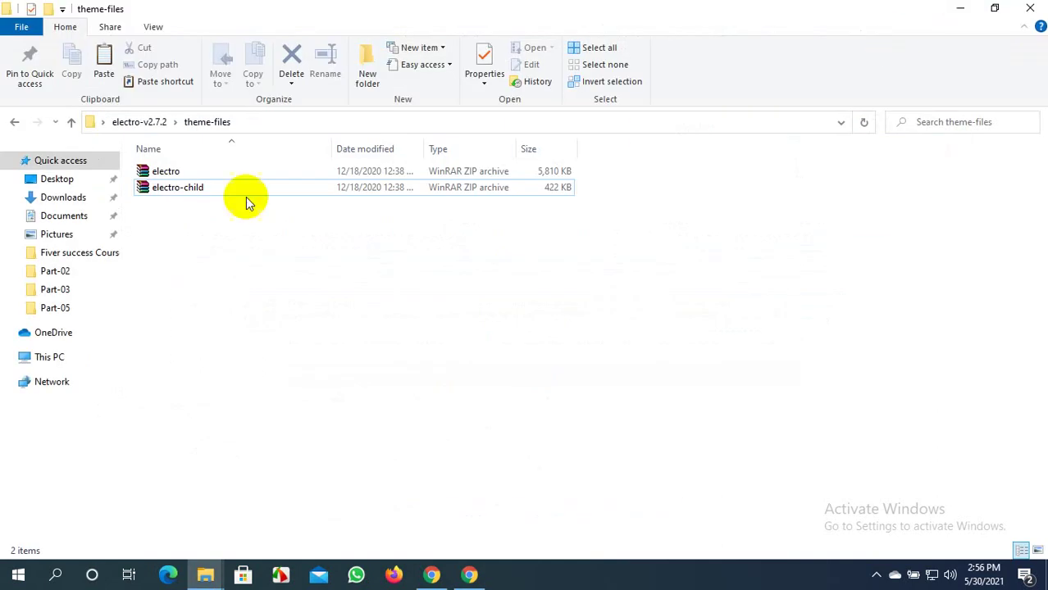
pyautogui.click(178, 225)
# - Extract electro.zip here and look through the new electro folder
pyautogui.click(189, 176)
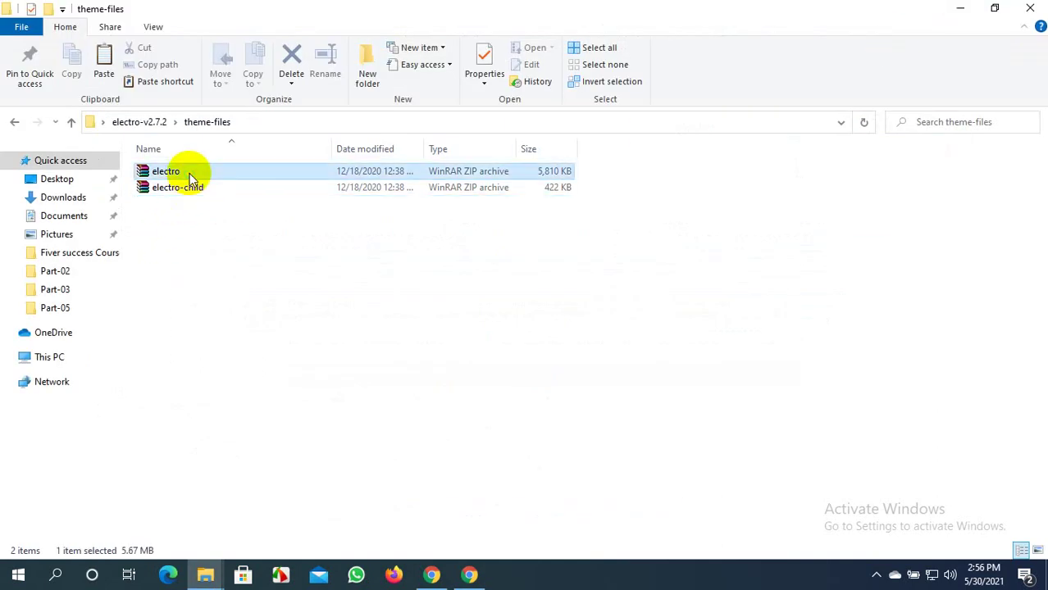
pyautogui.rightClick(189, 175)
pyautogui.click(278, 236)
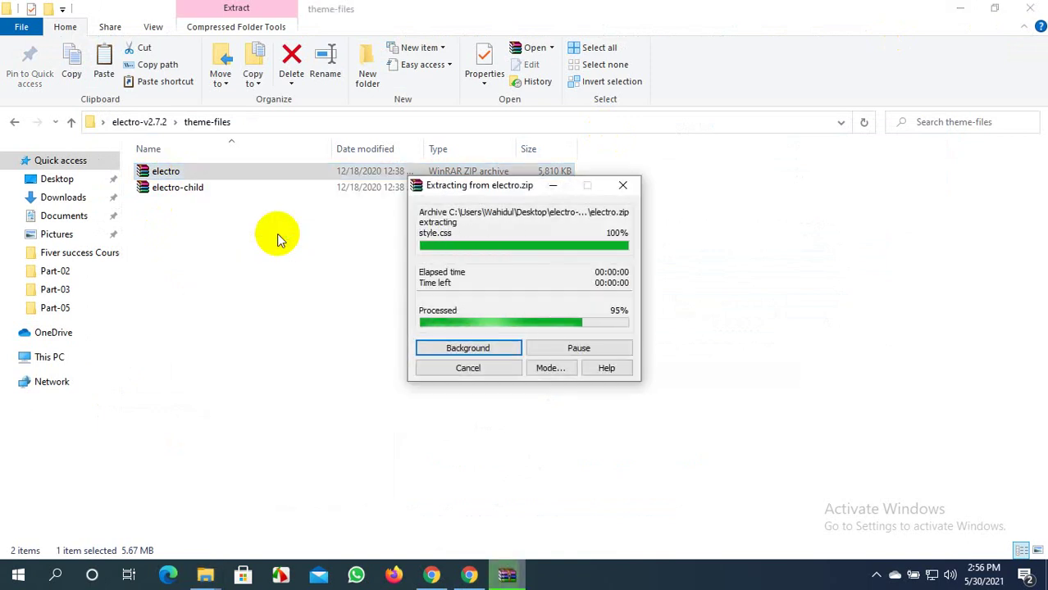
pyautogui.doubleClick(228, 205)
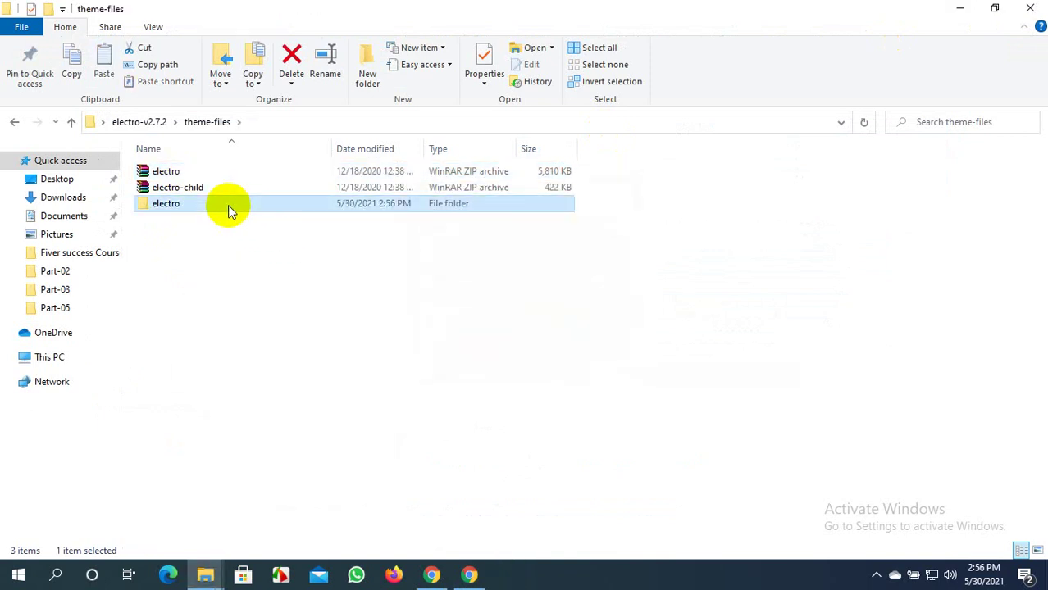
pyautogui.scroll(-12, 228, 209)
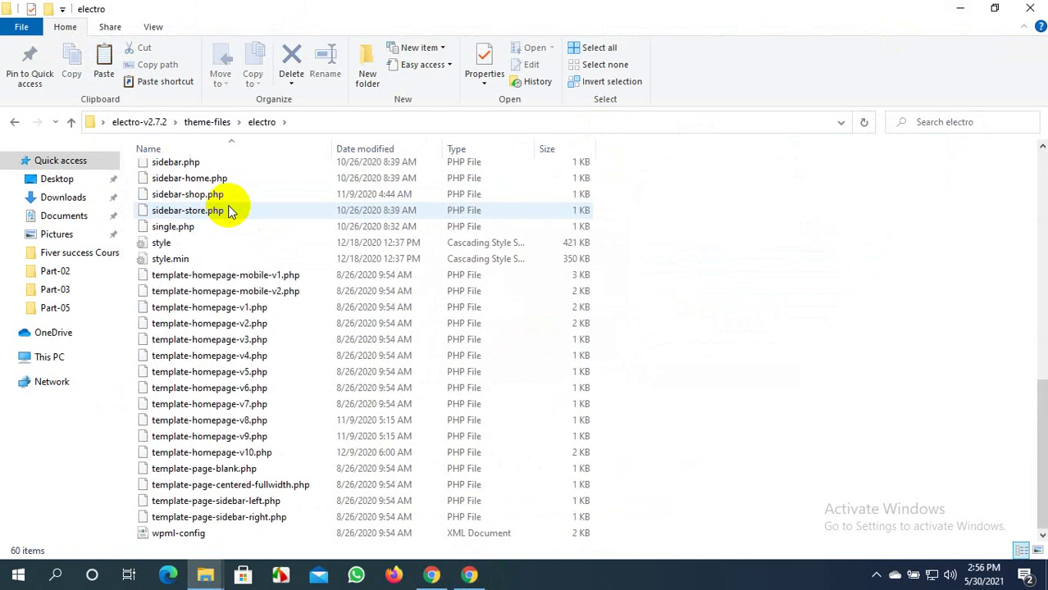
pyautogui.scroll(12, 230, 211)
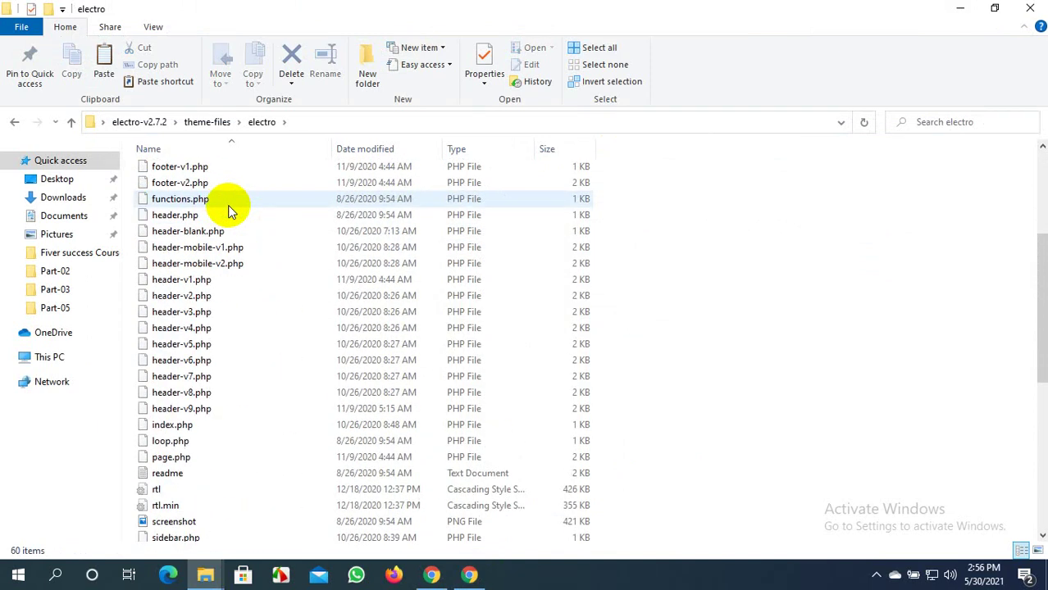
pyautogui.scroll(1, 228, 205)
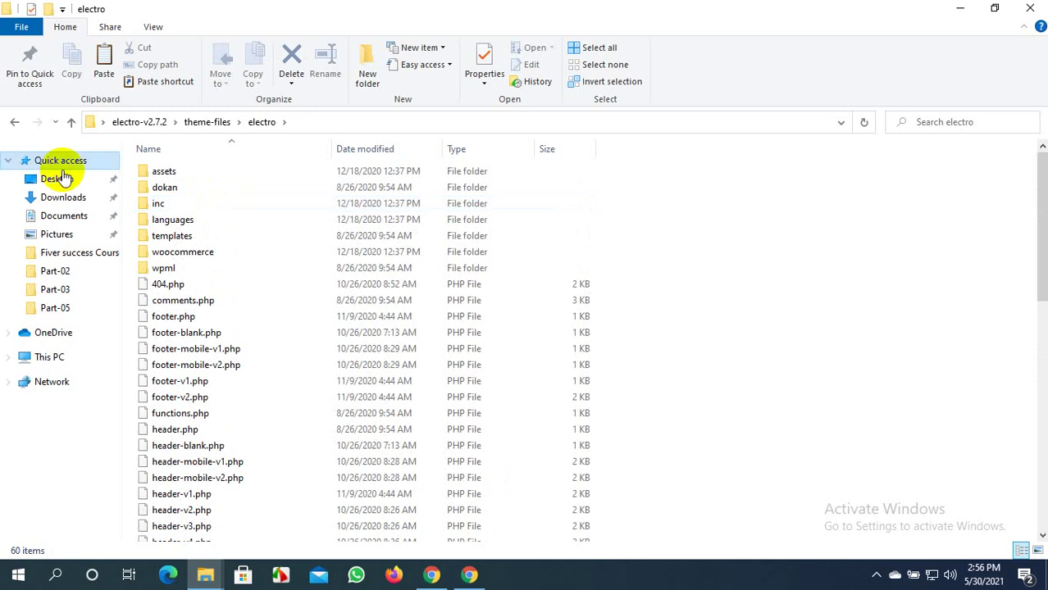
pyautogui.click(14, 123)
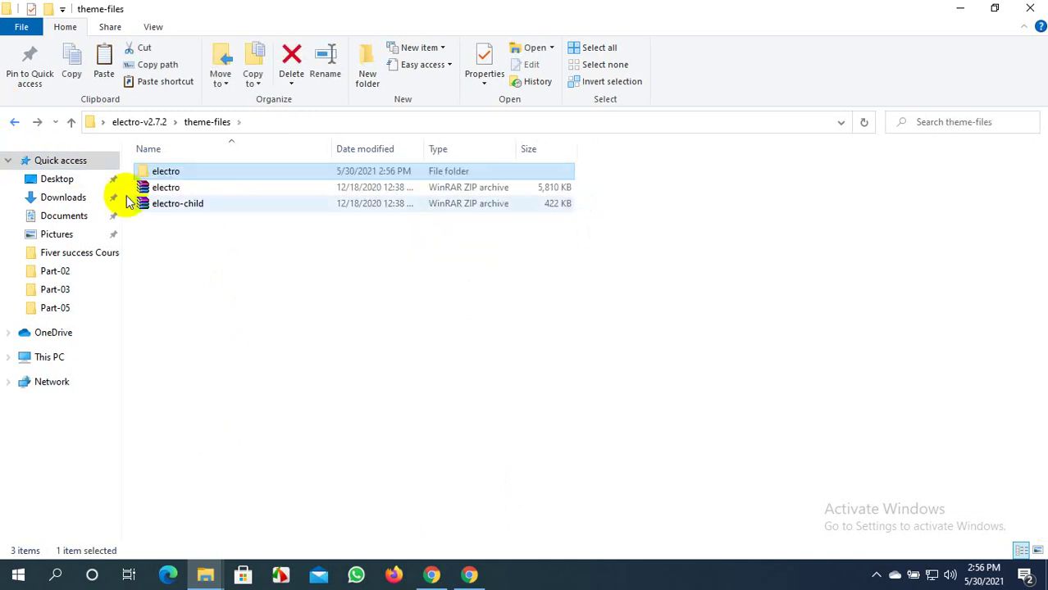
# - Extract electro-child.zip here and check the electro-child folder's contents
pyautogui.click(194, 206)
pyautogui.rightClick(194, 207)
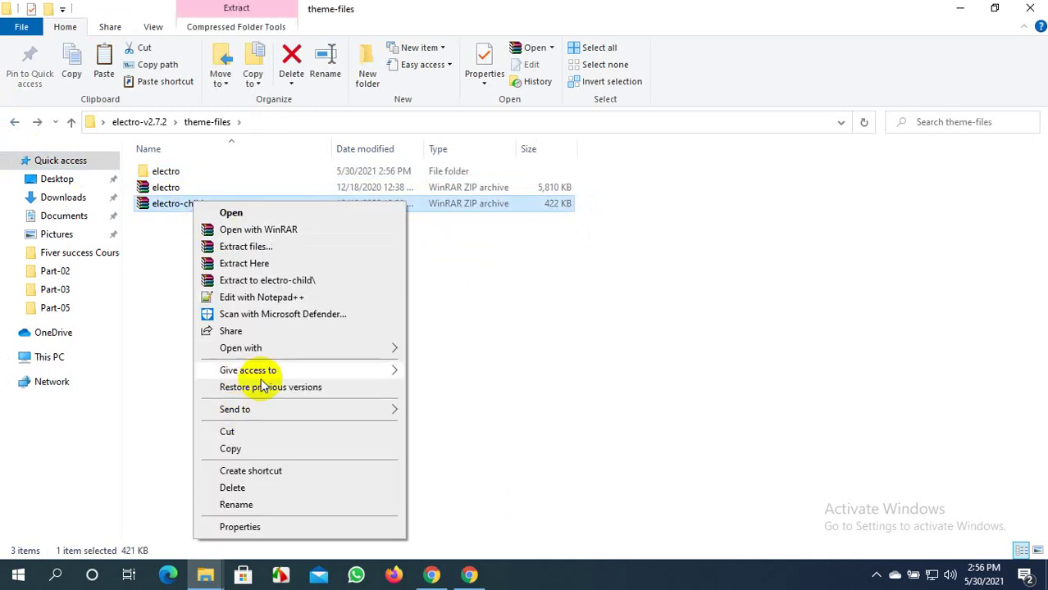
pyautogui.click(273, 263)
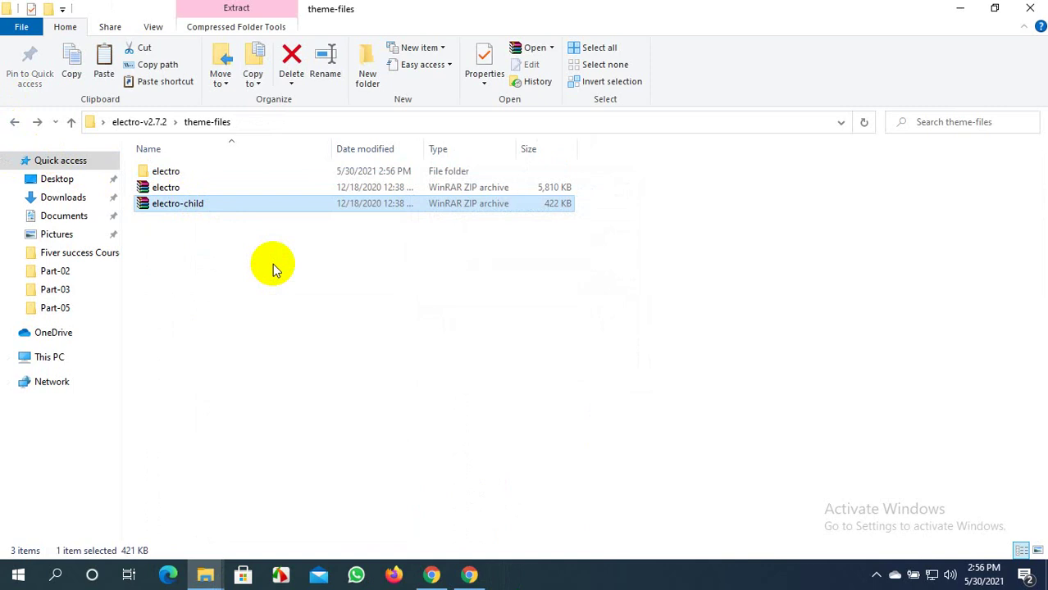
pyautogui.doubleClick(211, 187)
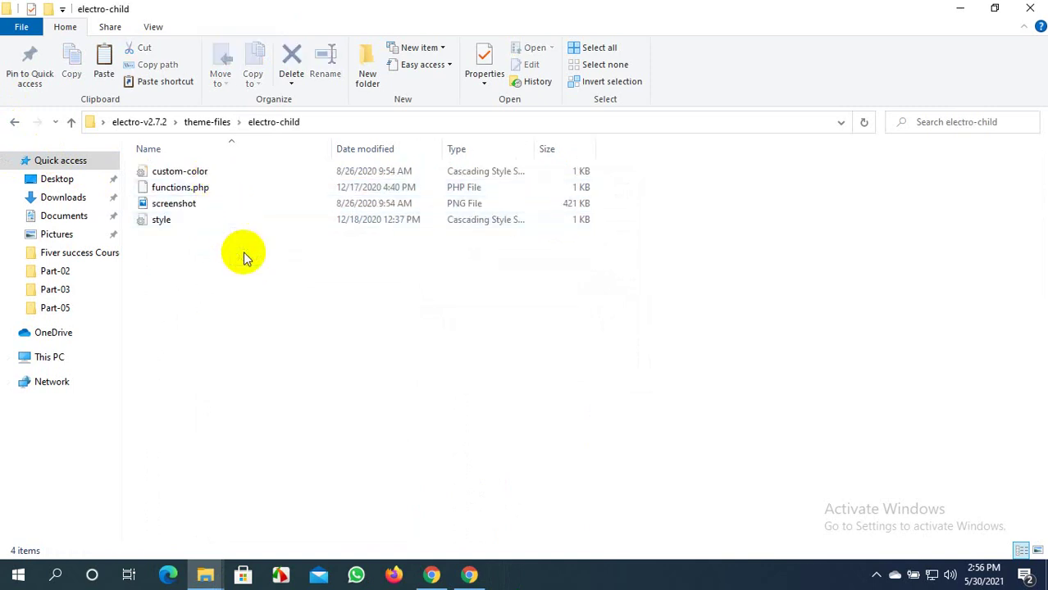
pyautogui.click(15, 125)
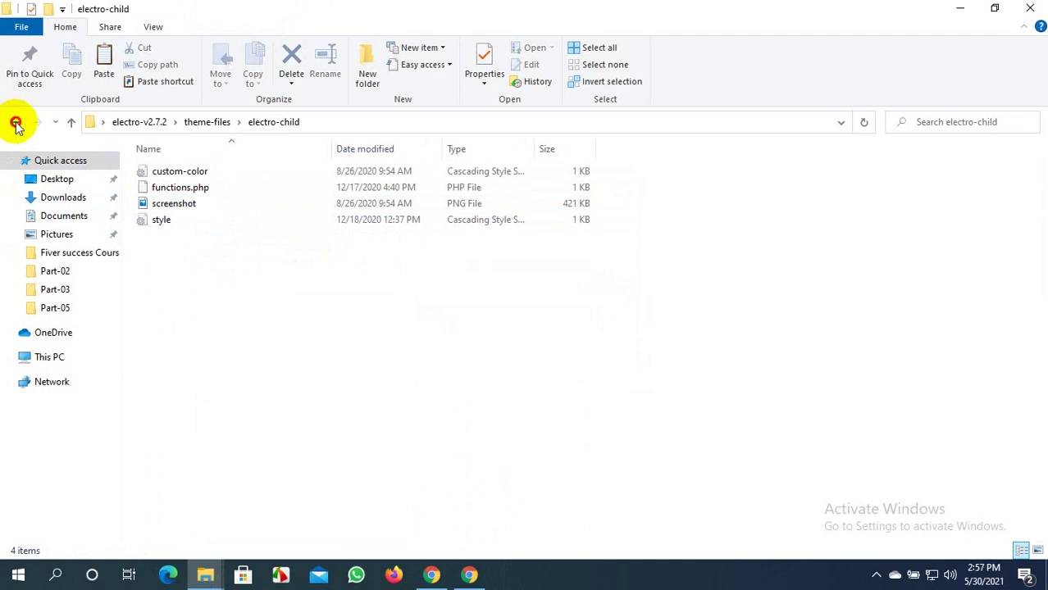
pyautogui.click(470, 572)
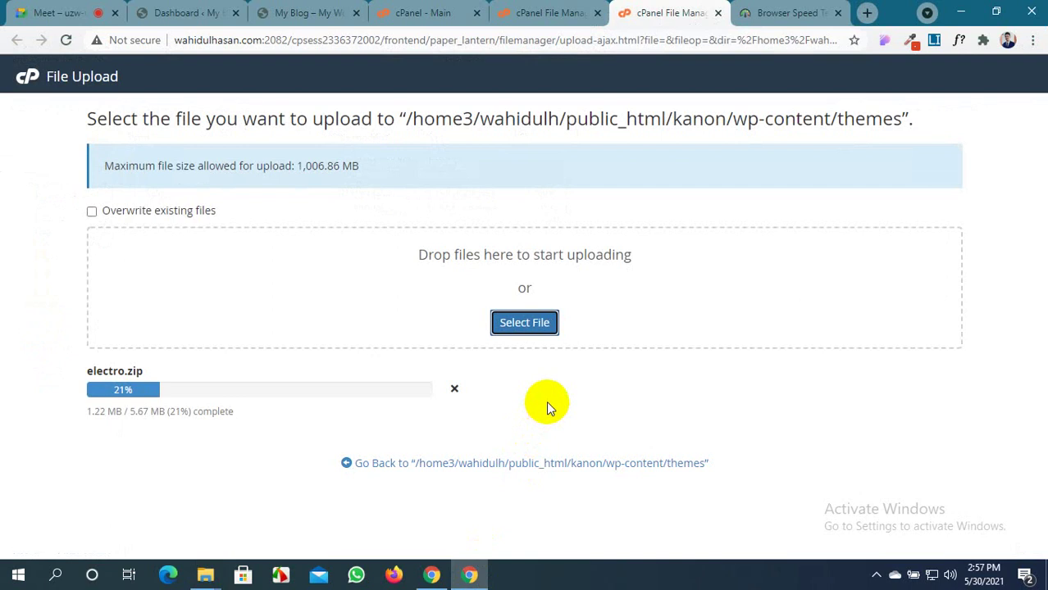
pyautogui.click(205, 575)
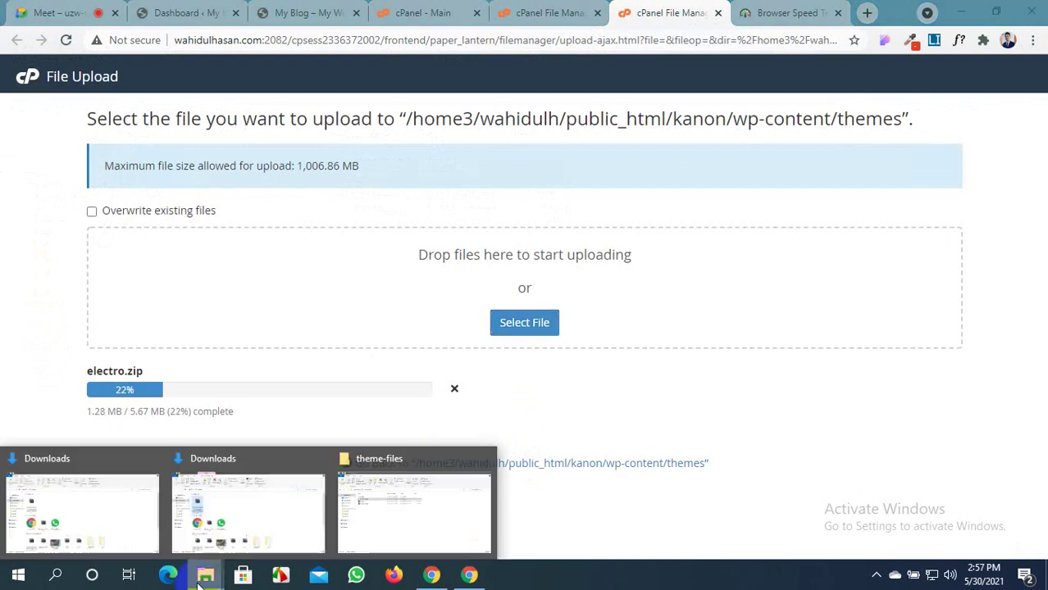
pyautogui.click(358, 509)
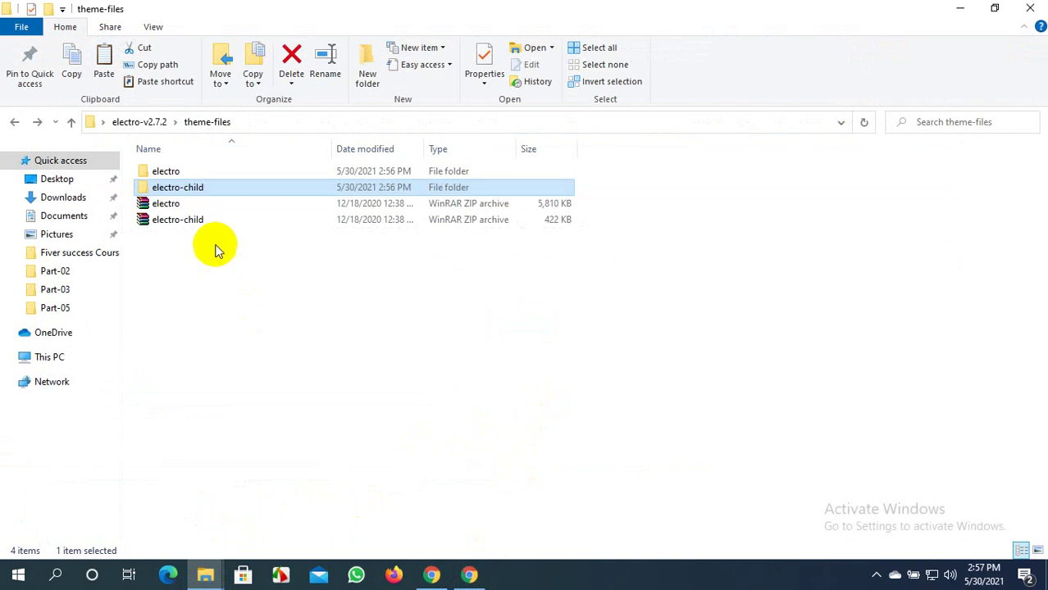
# - Browse the extracted electro folder, then open the electro-child folder
pyautogui.click(198, 203)
pyautogui.click(203, 218)
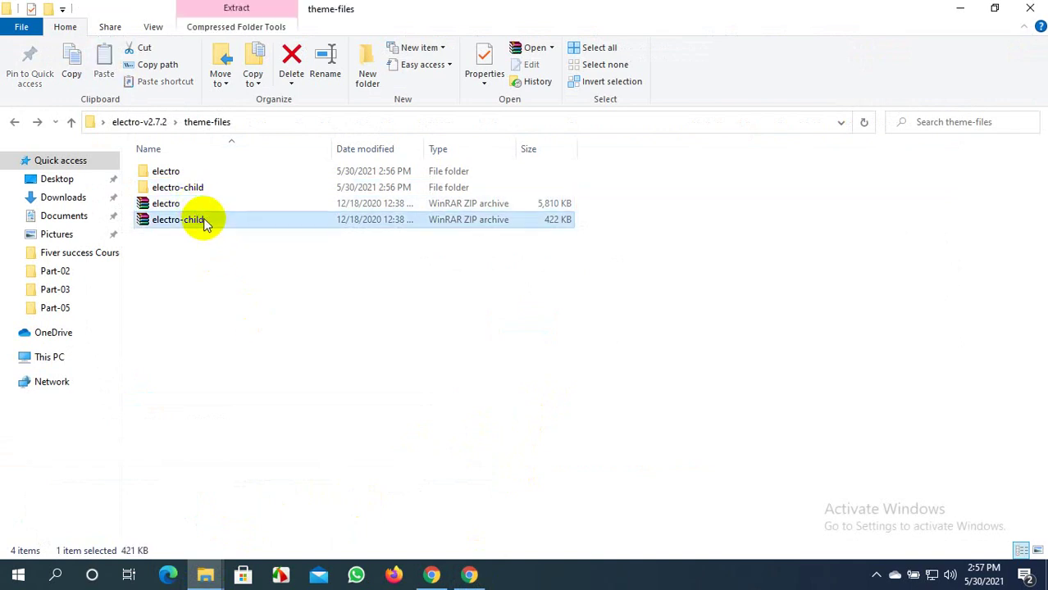
pyautogui.doubleClick(220, 170)
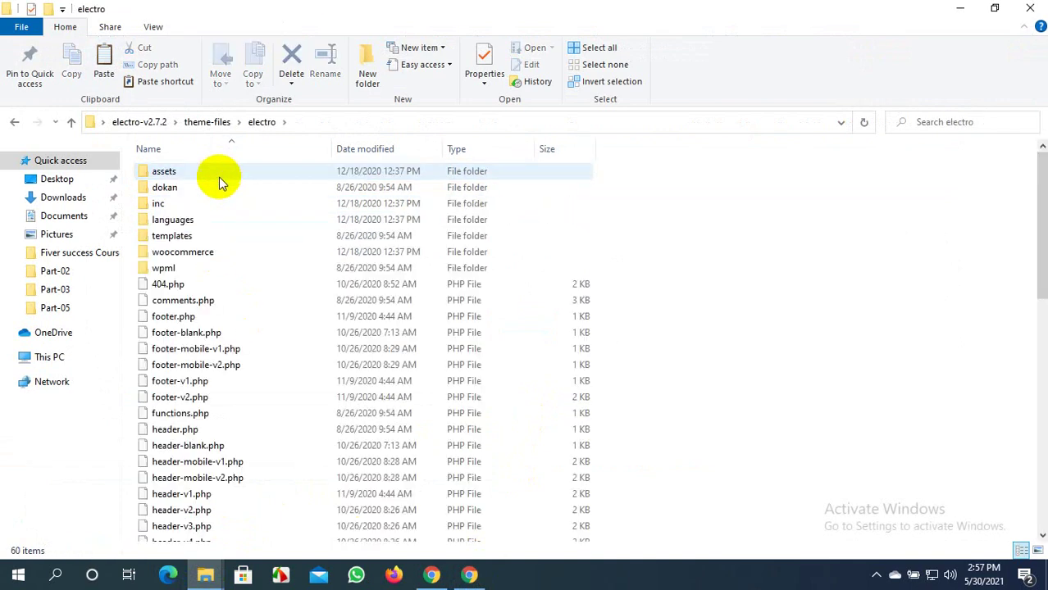
pyautogui.scroll(-12, 181, 205)
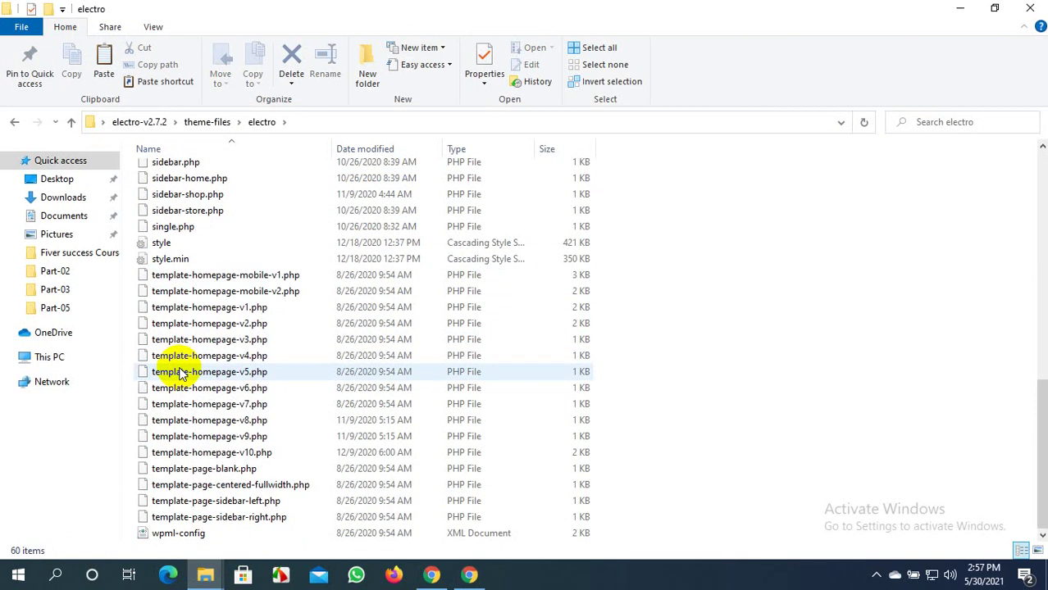
pyautogui.scroll(12, 173, 415)
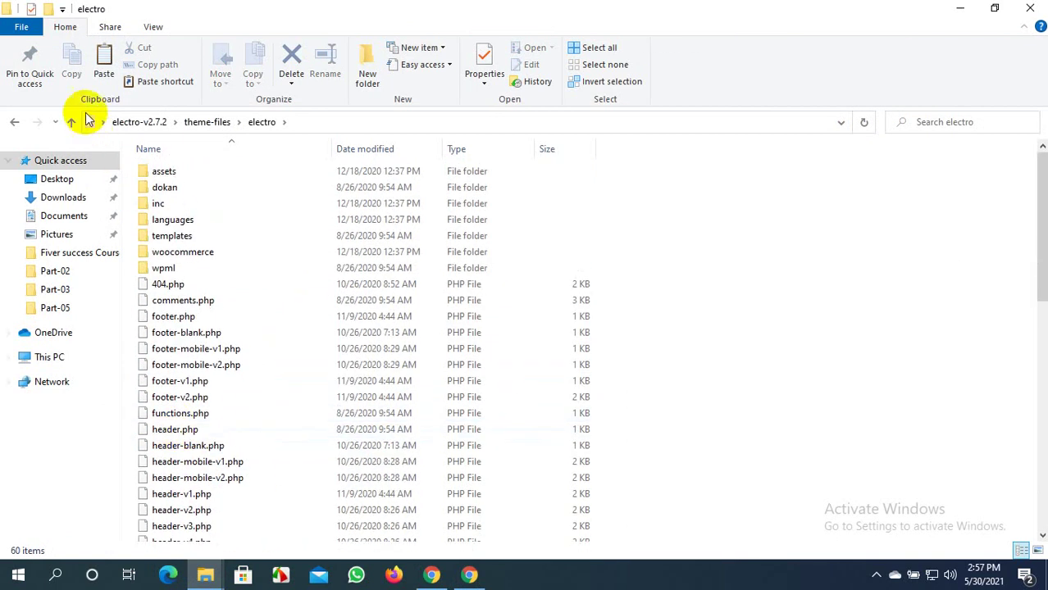
pyautogui.click(70, 124)
pyautogui.doubleClick(180, 187)
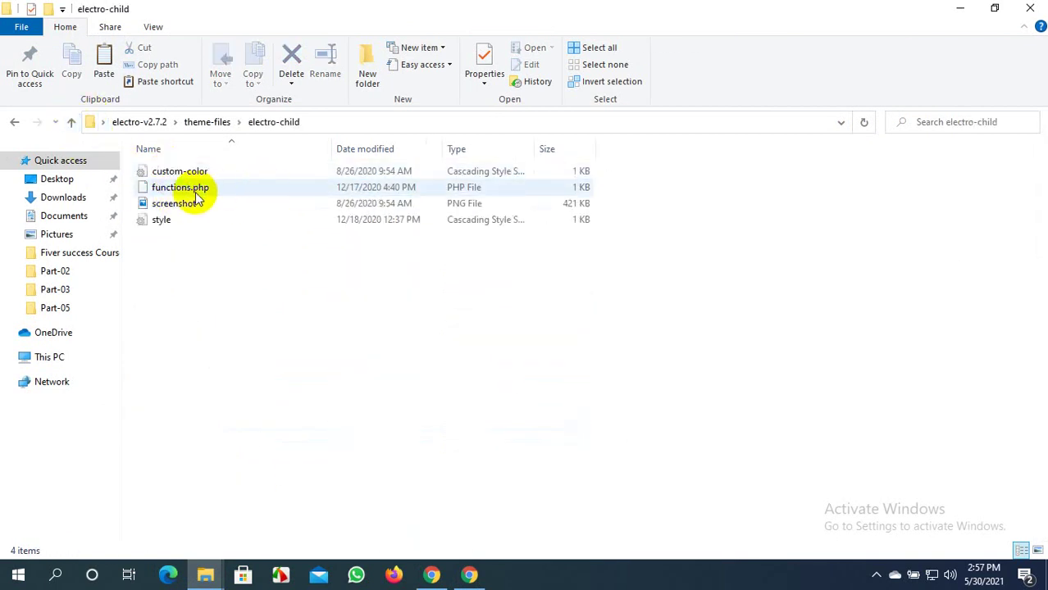
# - View functions.php and custom-color in a text editor, closing each afterwards
pyautogui.rightClick(258, 188)
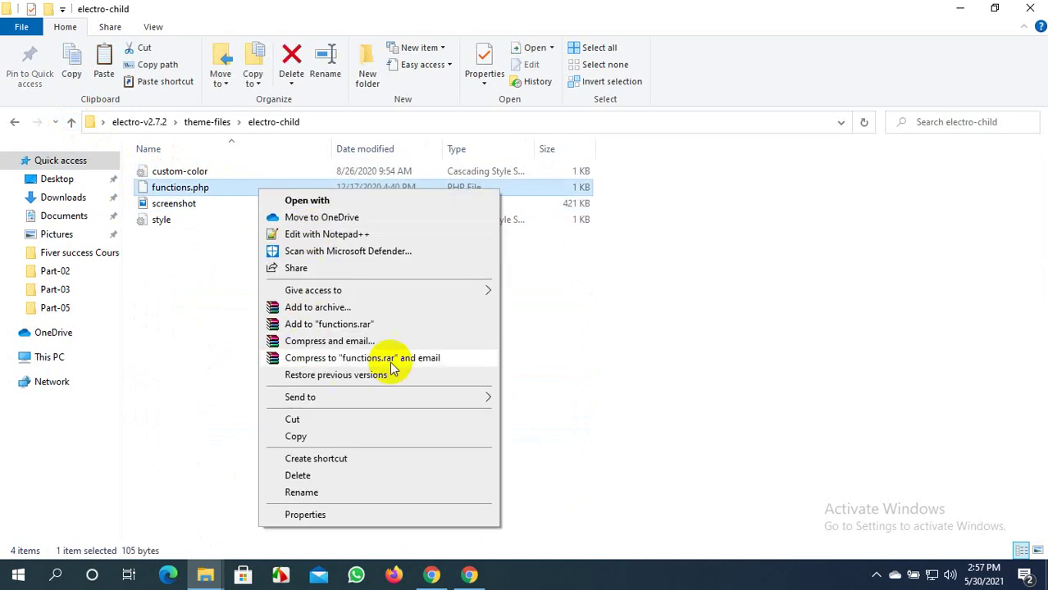
pyautogui.click(358, 233)
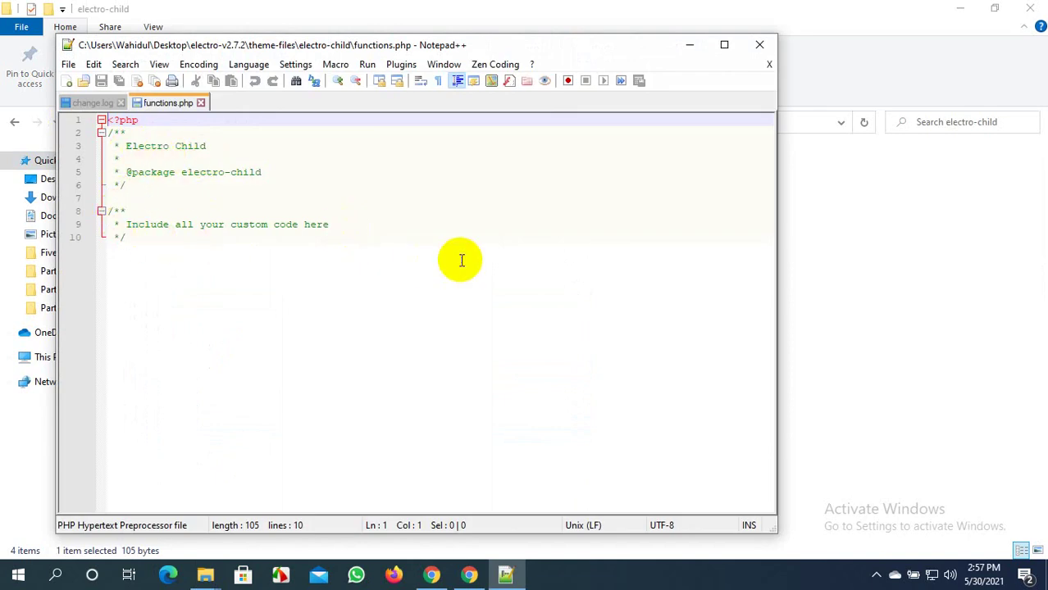
pyautogui.click(760, 44)
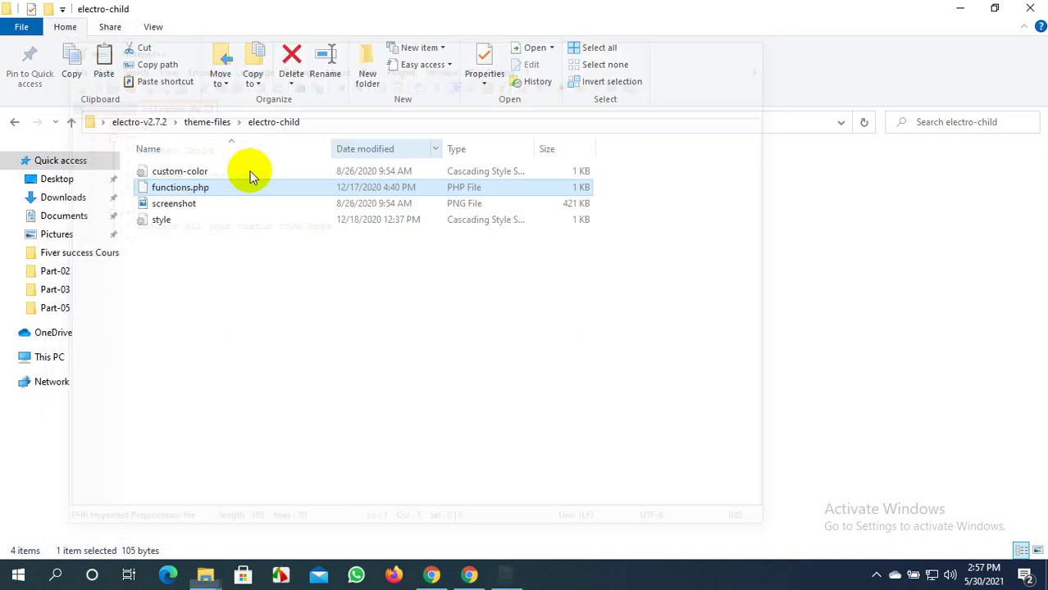
pyautogui.click(200, 173)
pyautogui.rightClick(202, 174)
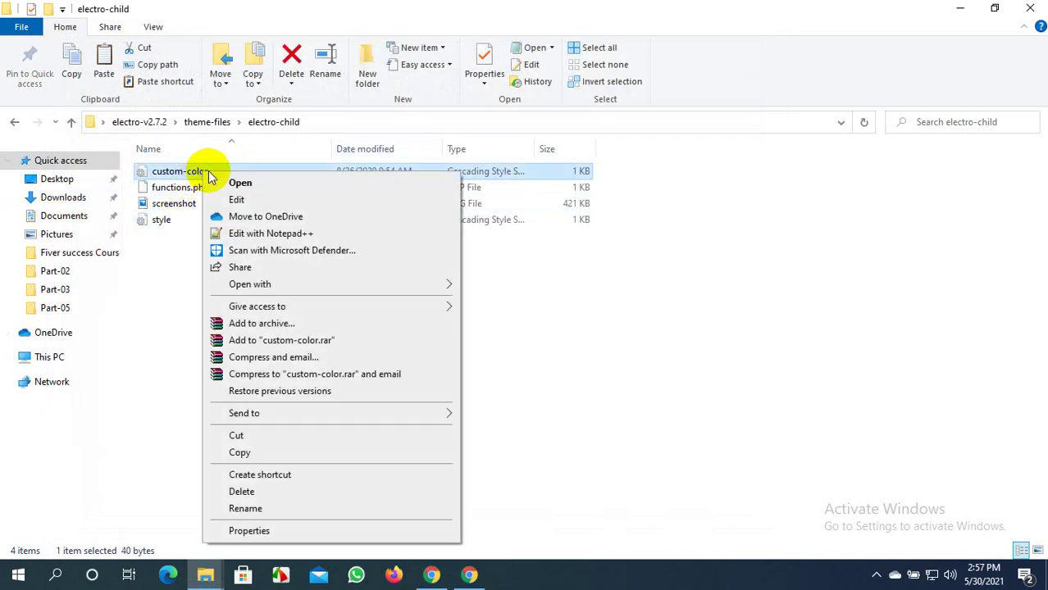
pyautogui.click(291, 234)
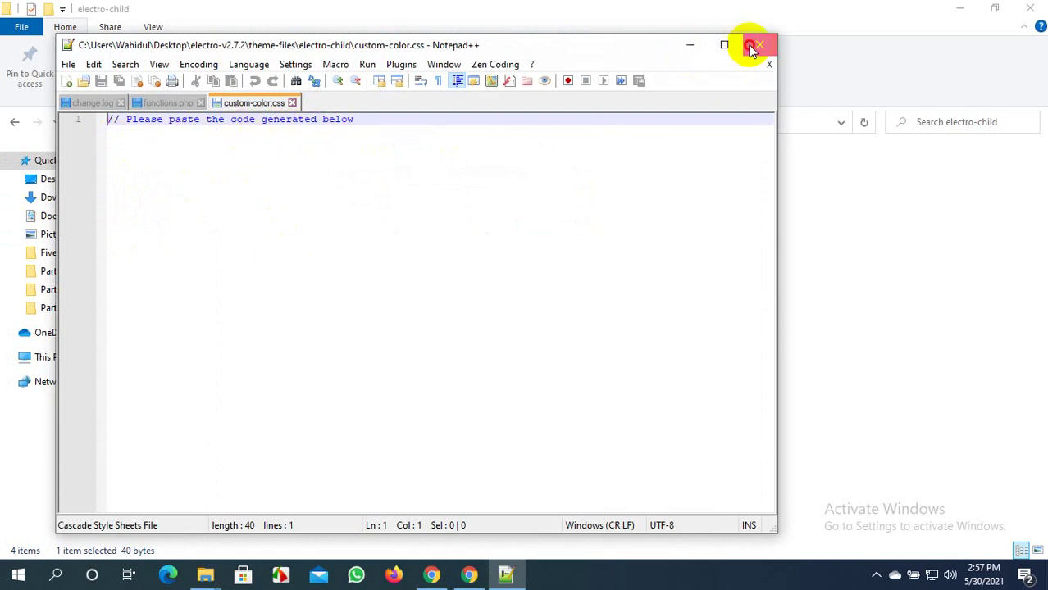
pyautogui.click(758, 49)
# - Review style.css's Electro Child header (Template: electro, Version 2.7.2) in Notepad++, then close it
pyautogui.click(193, 222)
pyautogui.rightClick(194, 222)
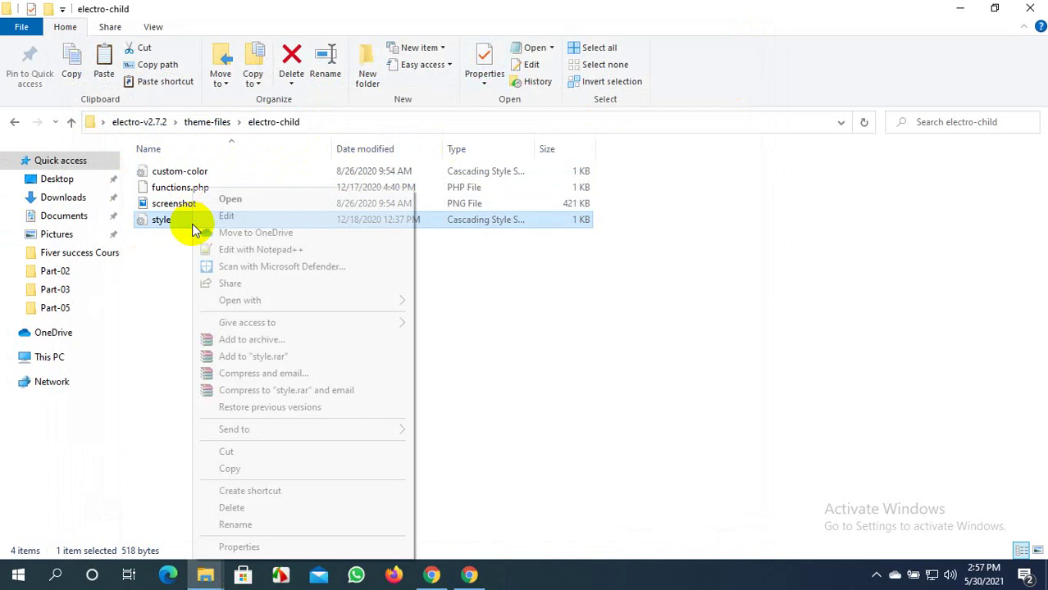
pyautogui.click(244, 250)
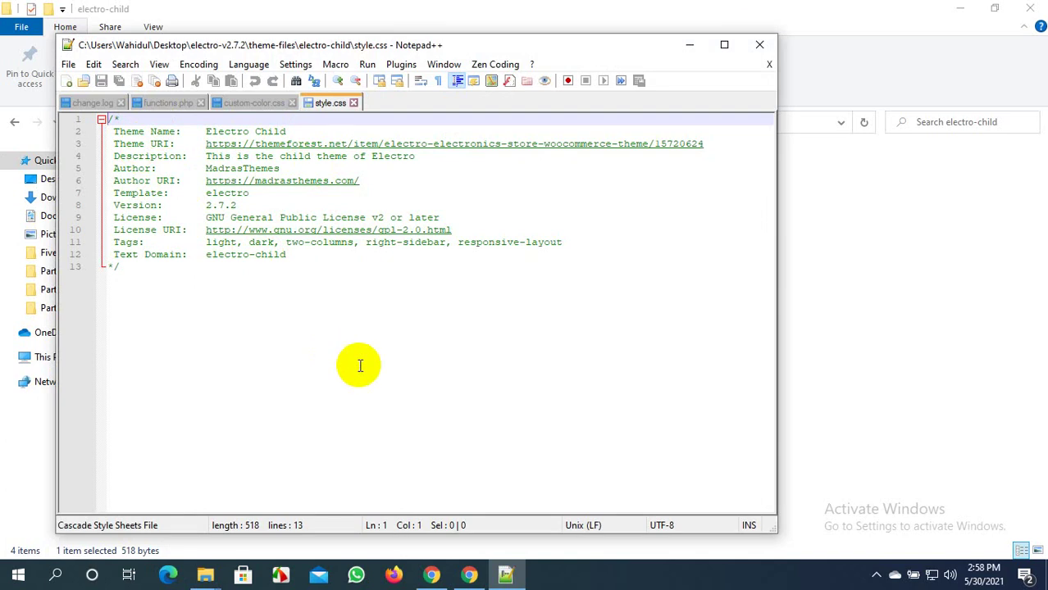
pyautogui.click(761, 45)
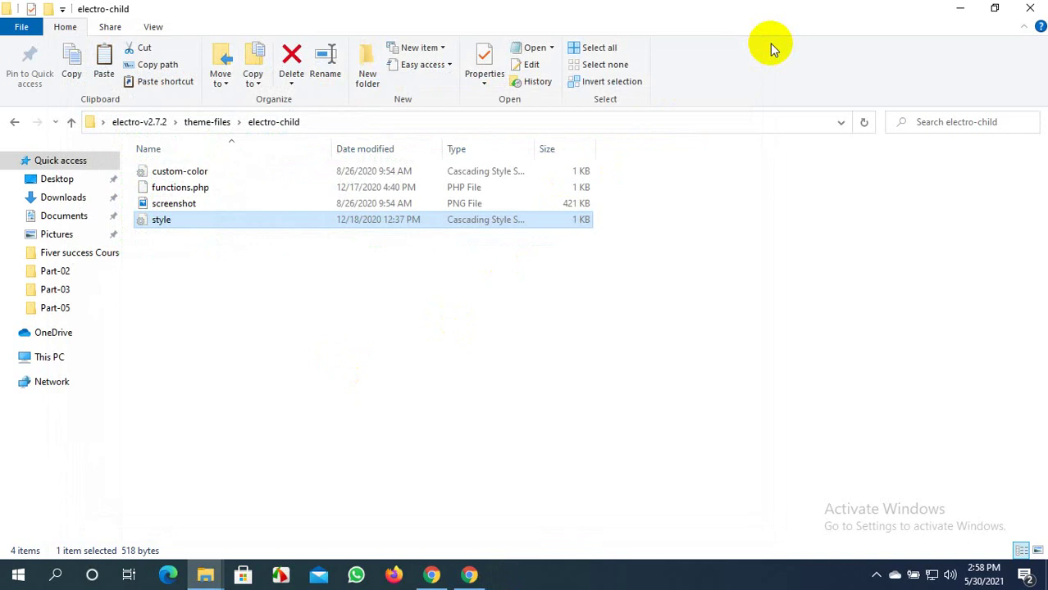
# - Open the wp-content/themes upload page in Chrome and choose electro-child.zip from theme-files
pyautogui.click(469, 576)
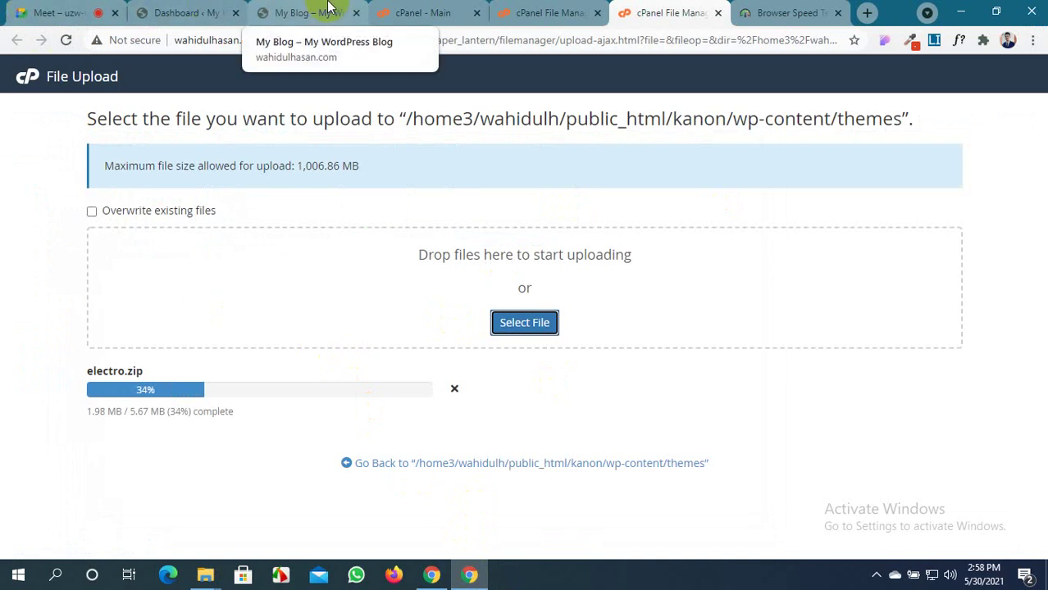
pyautogui.click(545, 12)
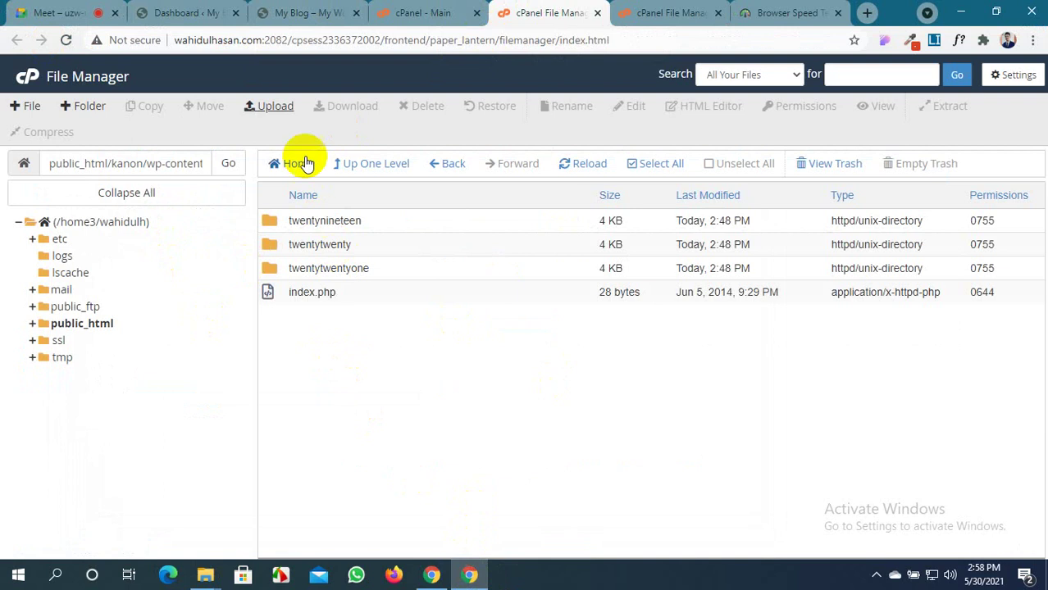
pyautogui.click(450, 163)
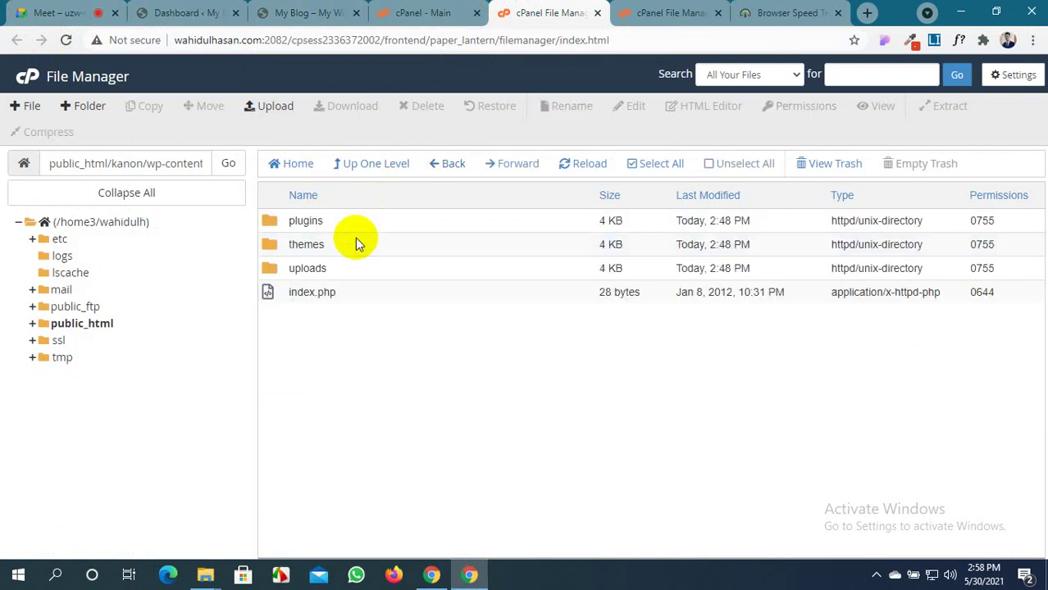
pyautogui.doubleClick(355, 244)
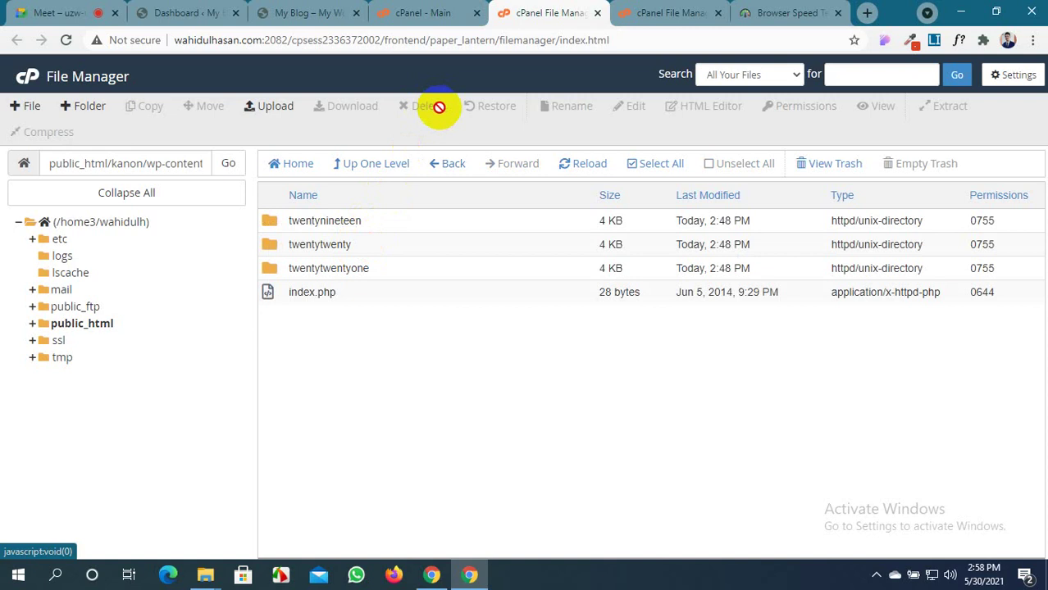
pyautogui.click(275, 106)
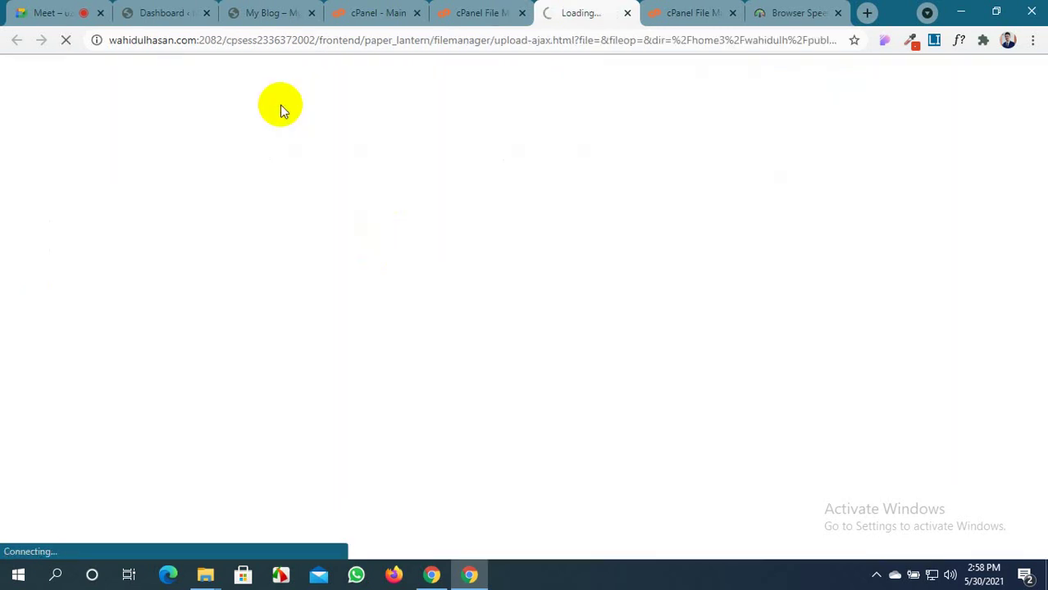
pyautogui.click(524, 323)
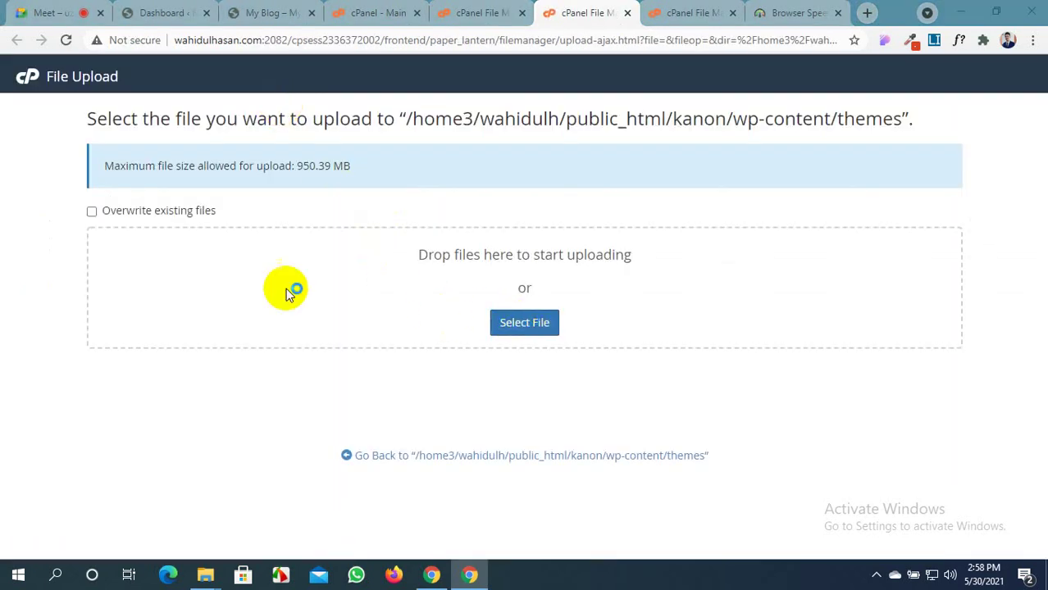
pyautogui.click(175, 160)
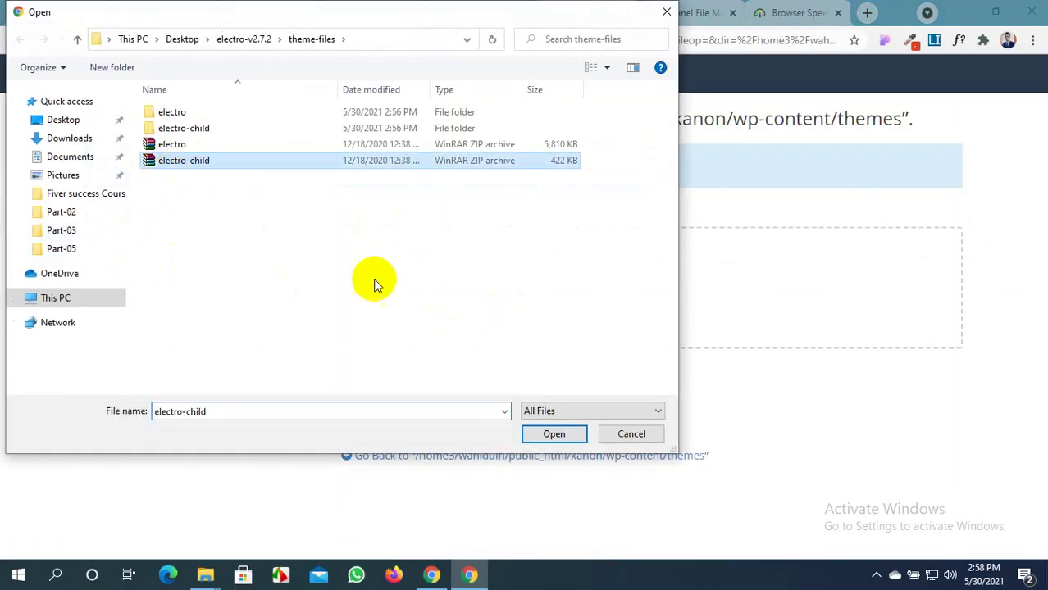
# - Upload electro-child.zip (421.39 KB) to 100%, close its page and return to the themes listing
pyautogui.click(574, 436)
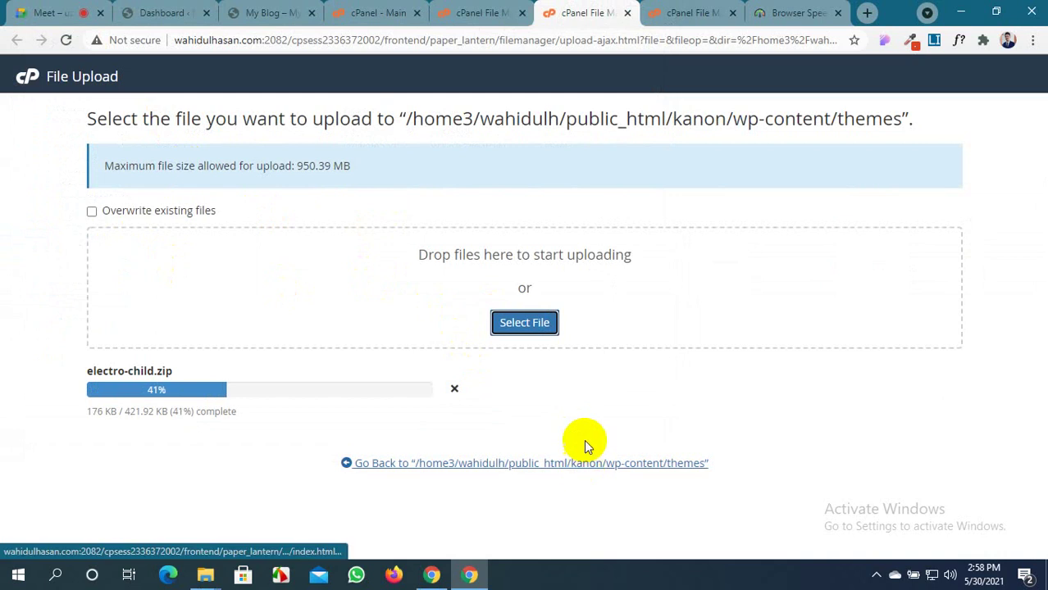
pyautogui.click(674, 9)
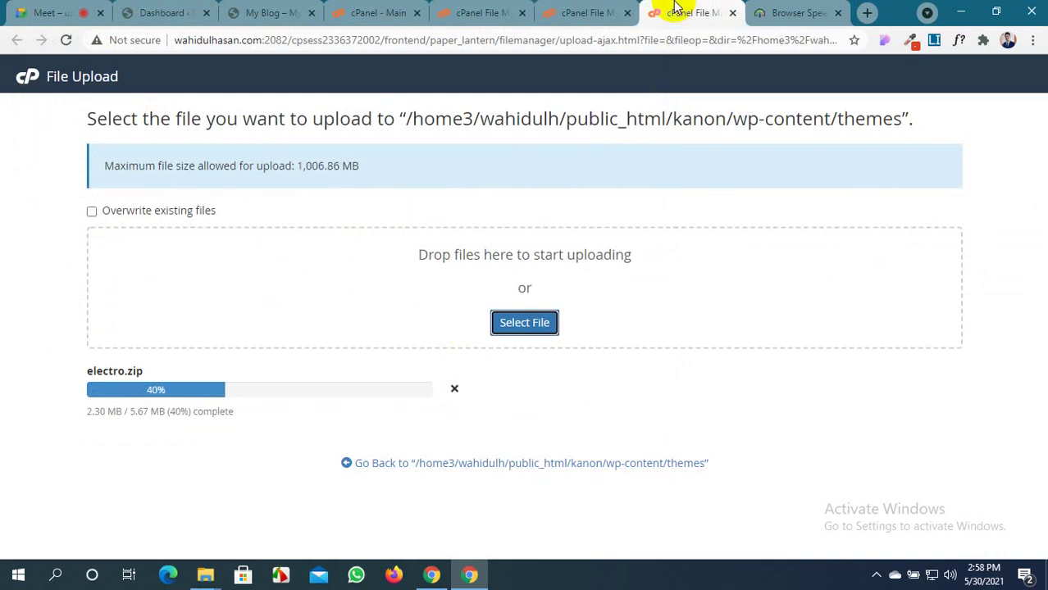
pyautogui.click(584, 6)
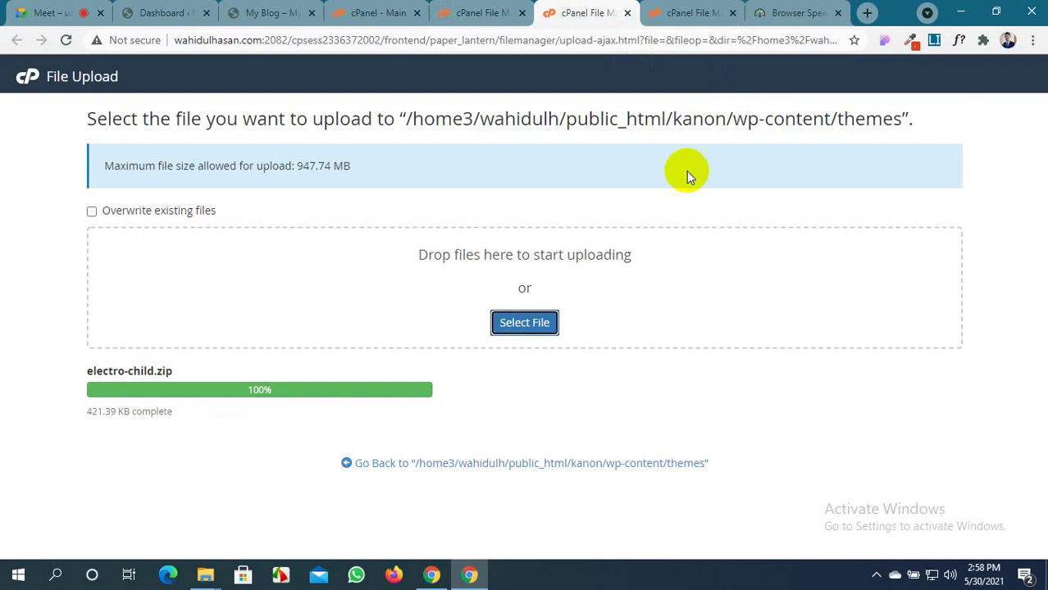
pyautogui.hotkey('ctrl', 'w')
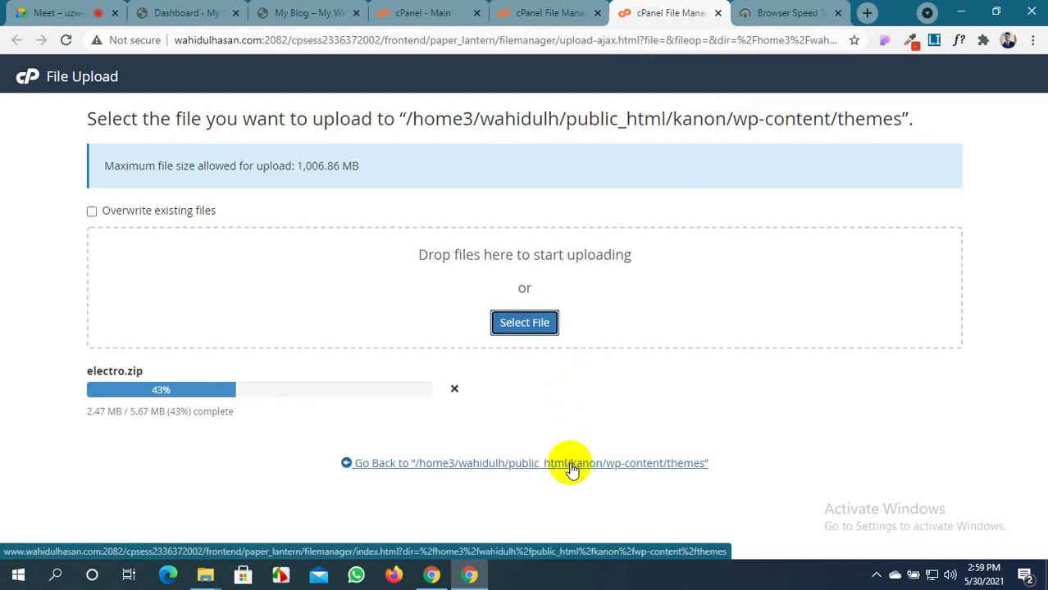
pyautogui.click(518, 7)
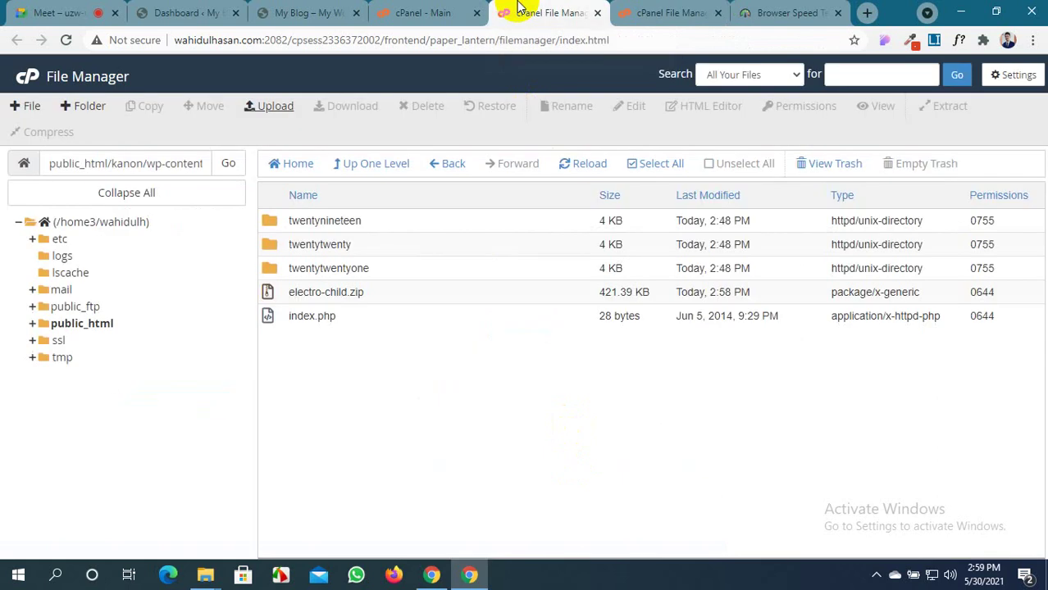
# - Extract electro-child.zip in the themes folder and refresh to show the electro-child folder
pyautogui.click(389, 294)
pyautogui.rightClick(389, 294)
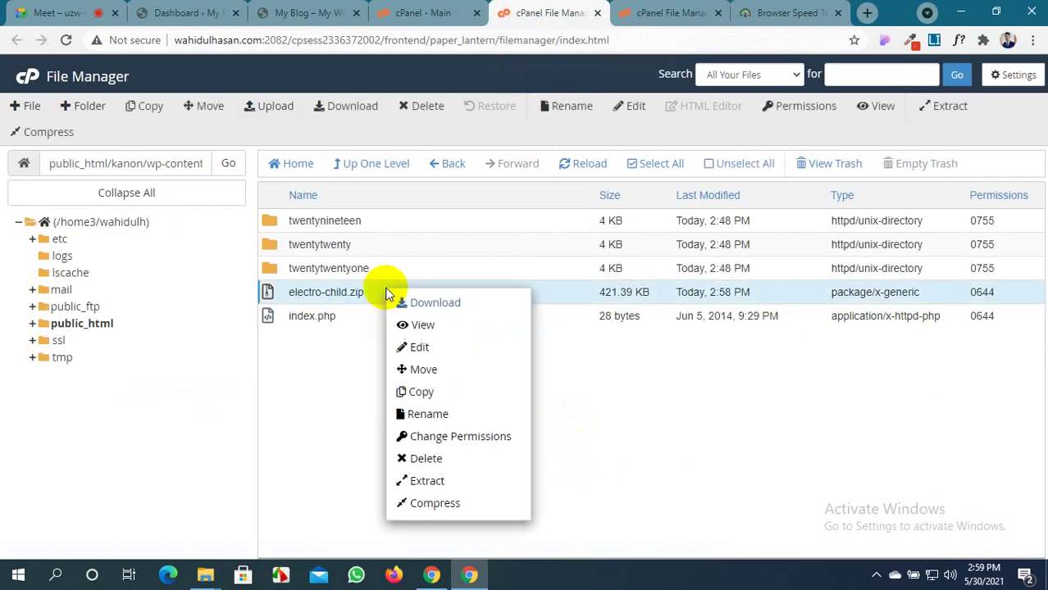
pyautogui.click(429, 483)
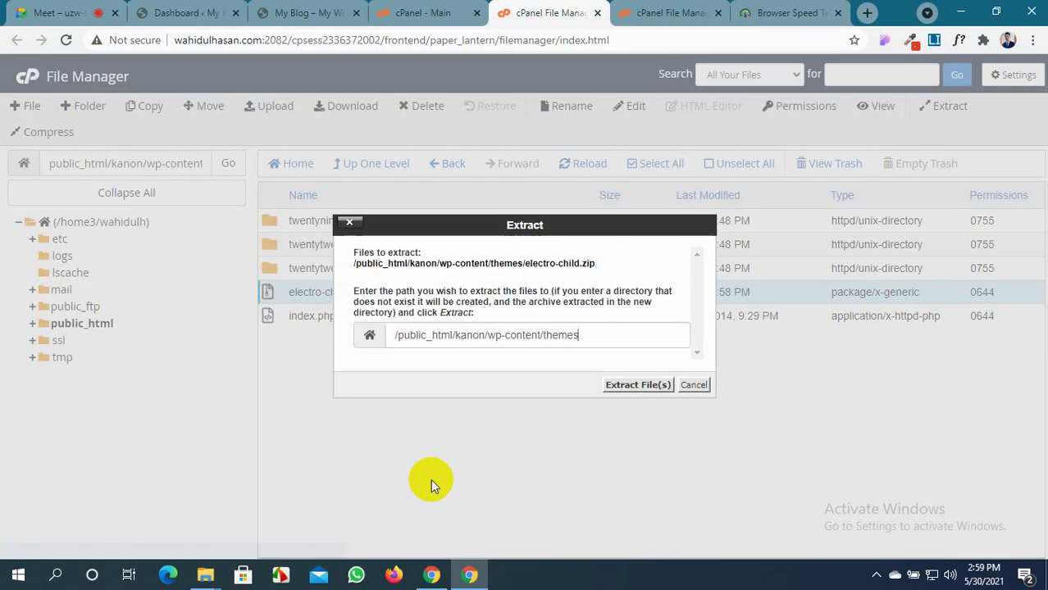
pyautogui.click(623, 384)
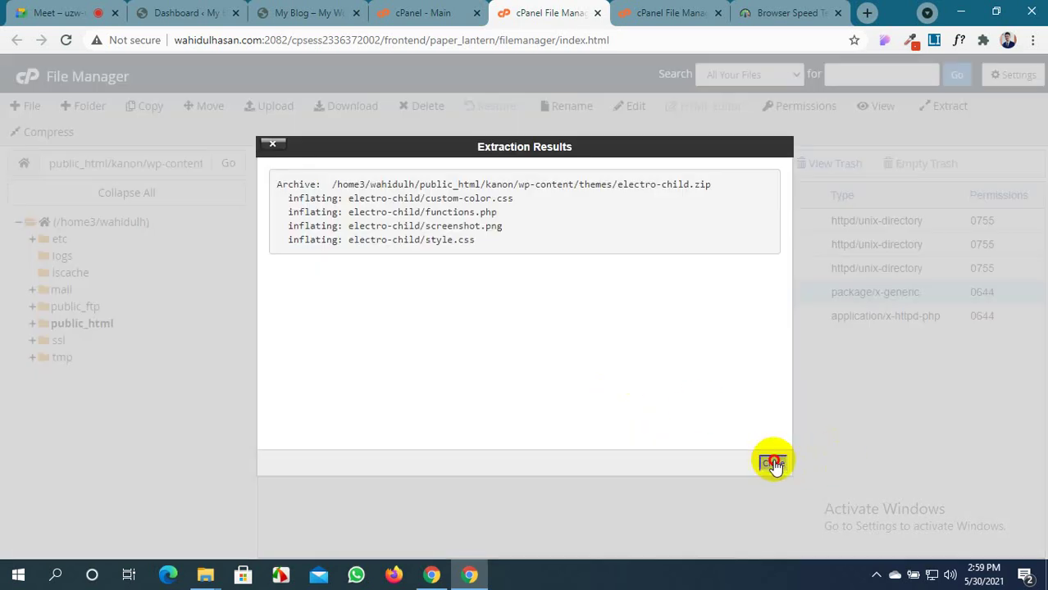
pyautogui.click(773, 464)
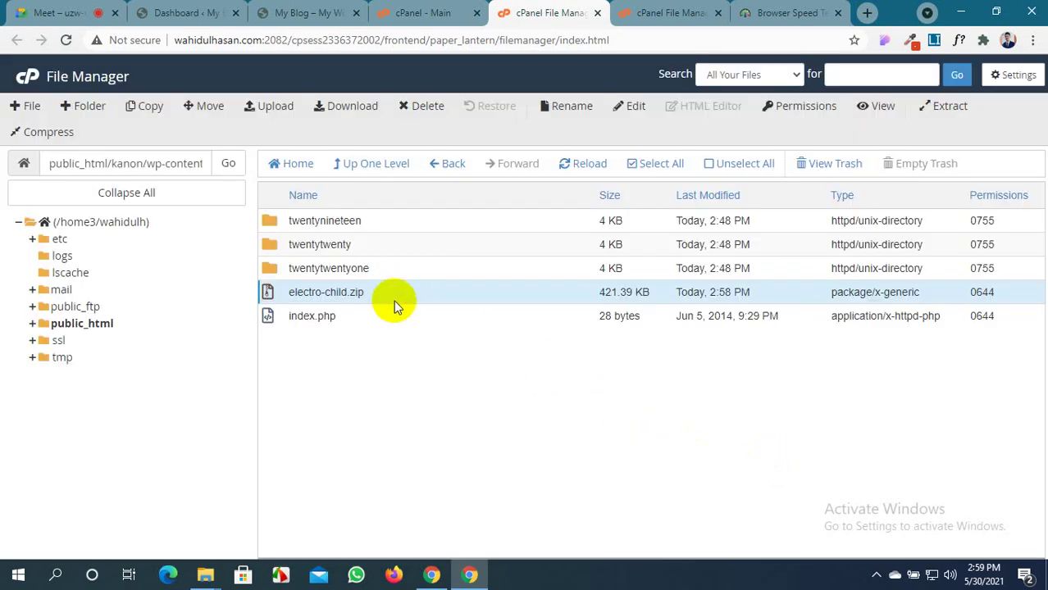
pyautogui.click(369, 164)
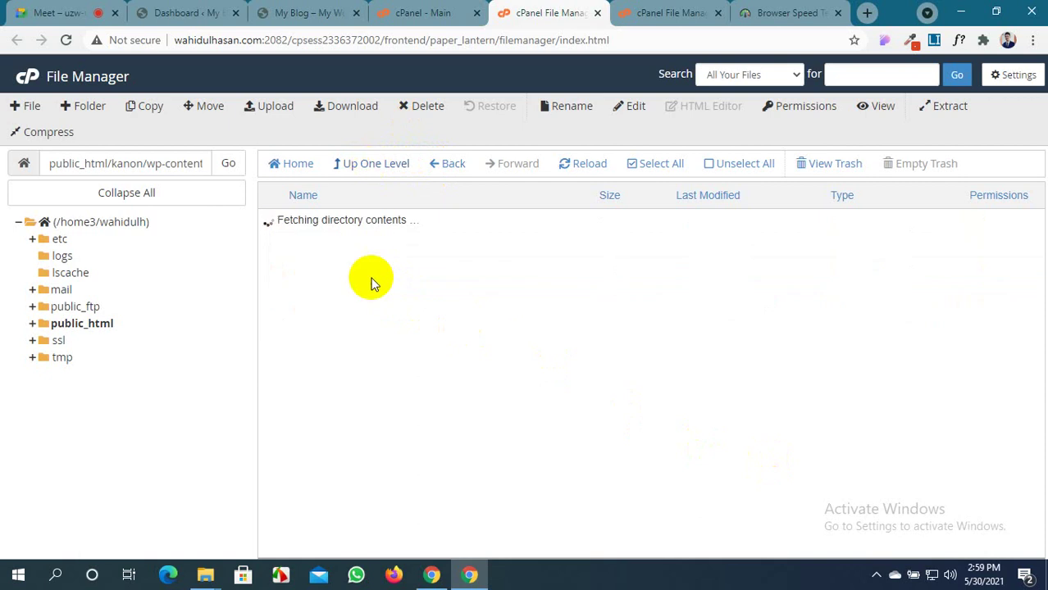
pyautogui.doubleClick(375, 242)
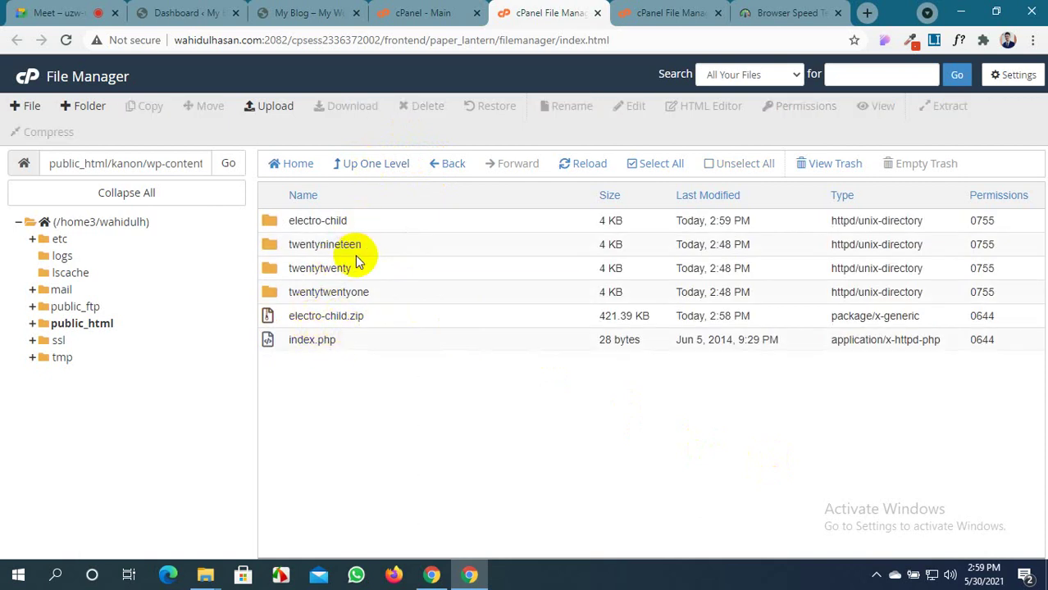
pyautogui.click(369, 320)
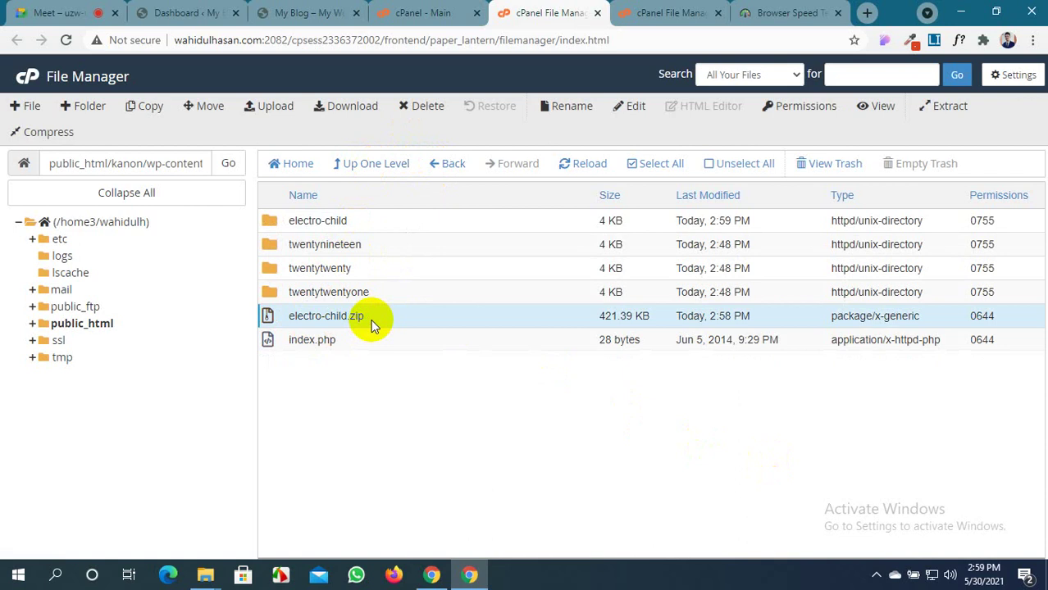
# - Delete electro-child.zip permanently, skipping the trash
pyautogui.click(421, 107)
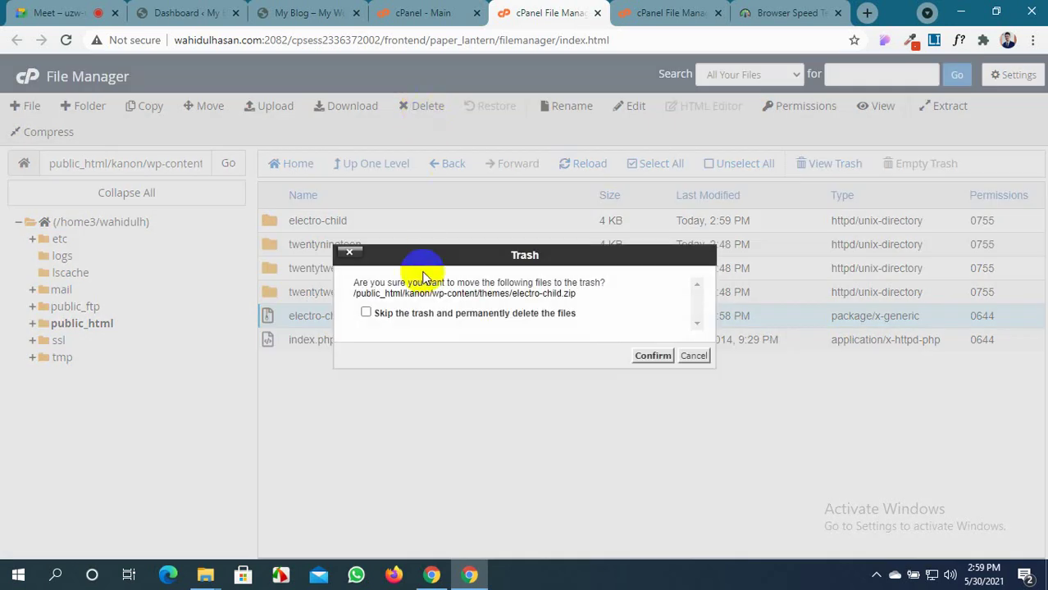
pyautogui.click(366, 312)
pyautogui.click(653, 359)
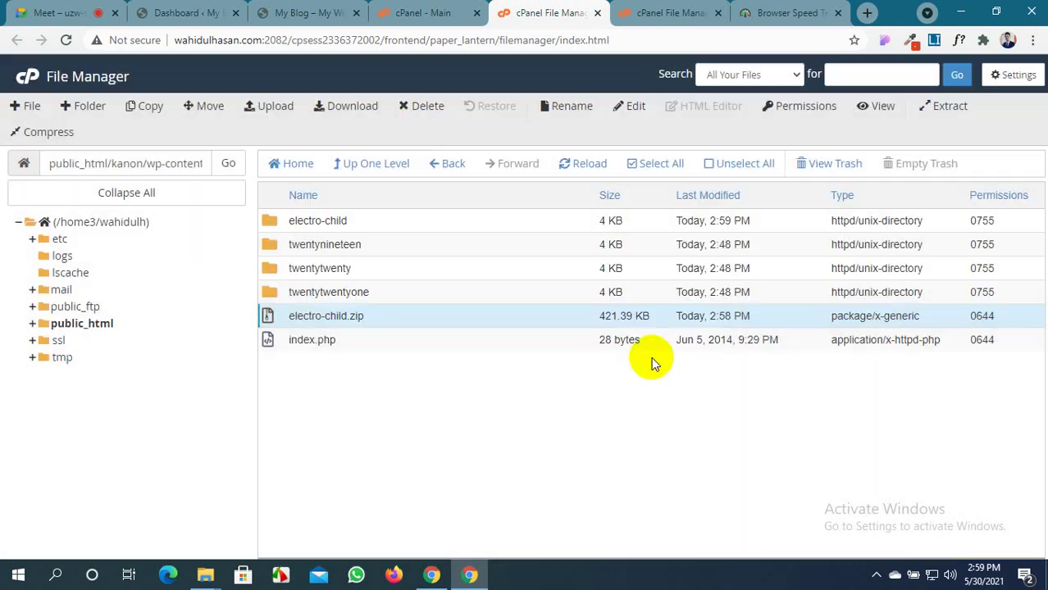
# - Check the electro.zip upload progress, then go to the WordPress admin dashboard
pyautogui.click(653, 10)
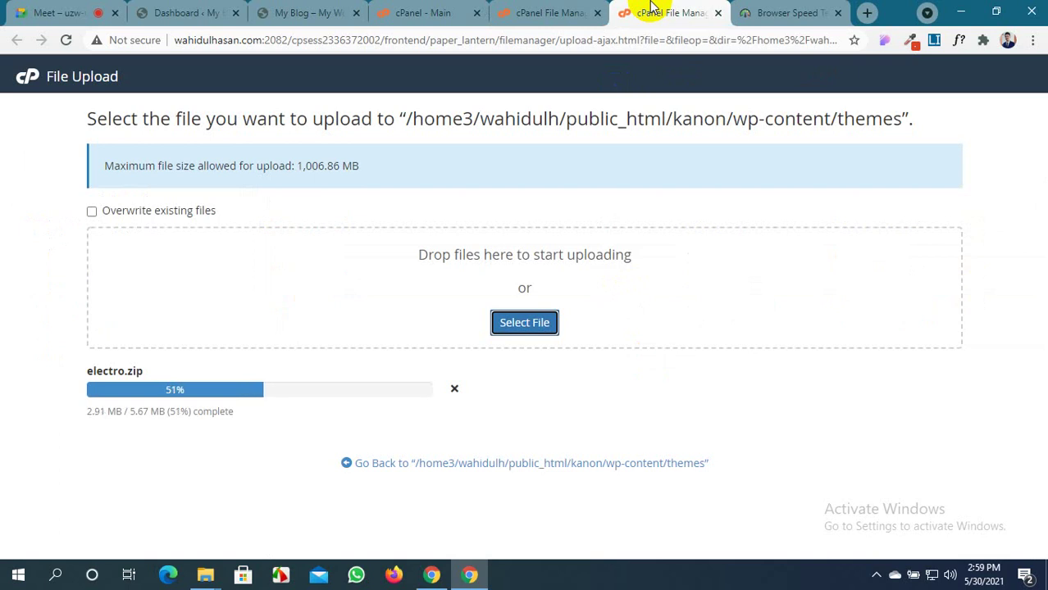
pyautogui.click(550, 10)
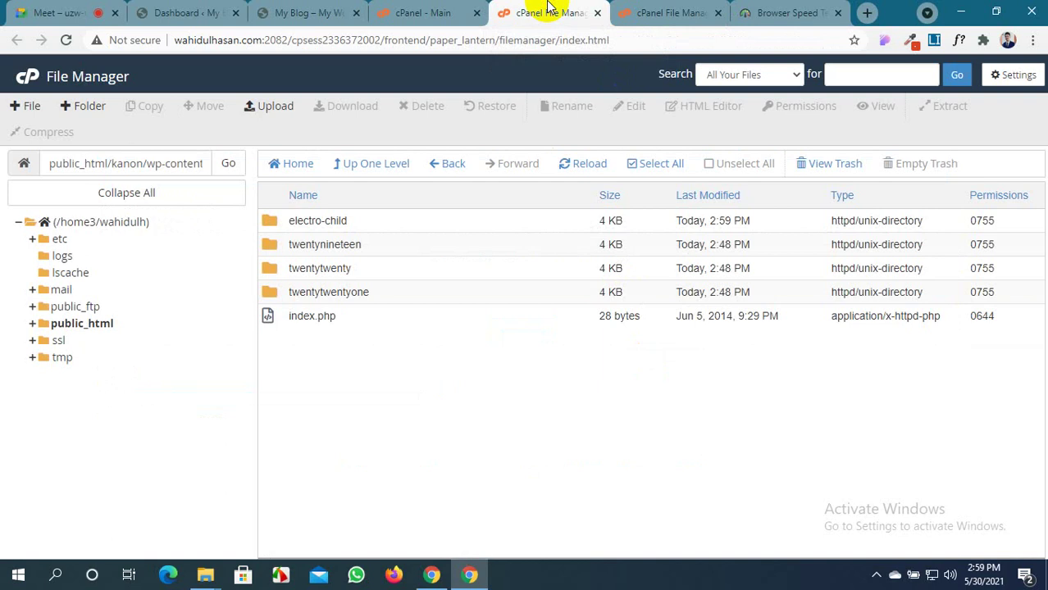
pyautogui.click(185, 11)
# - Open the theme Customizer at the Site Identity panel
pyautogui.scroll(-1, 30, 311)
pyautogui.moveTo(29, 311)
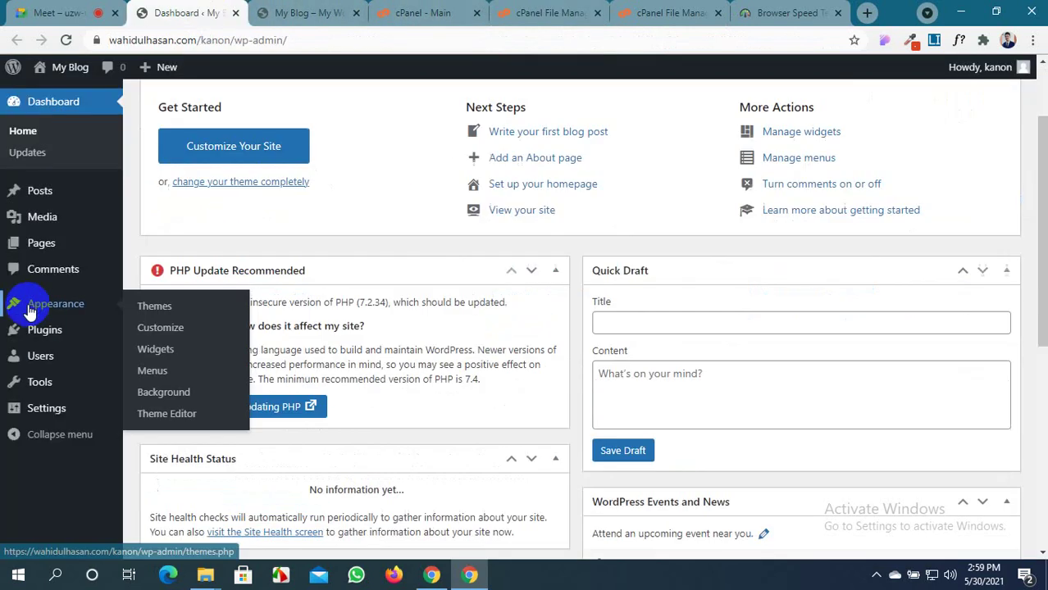
pyautogui.scroll(1, 29, 311)
pyautogui.moveTo(20, 348)
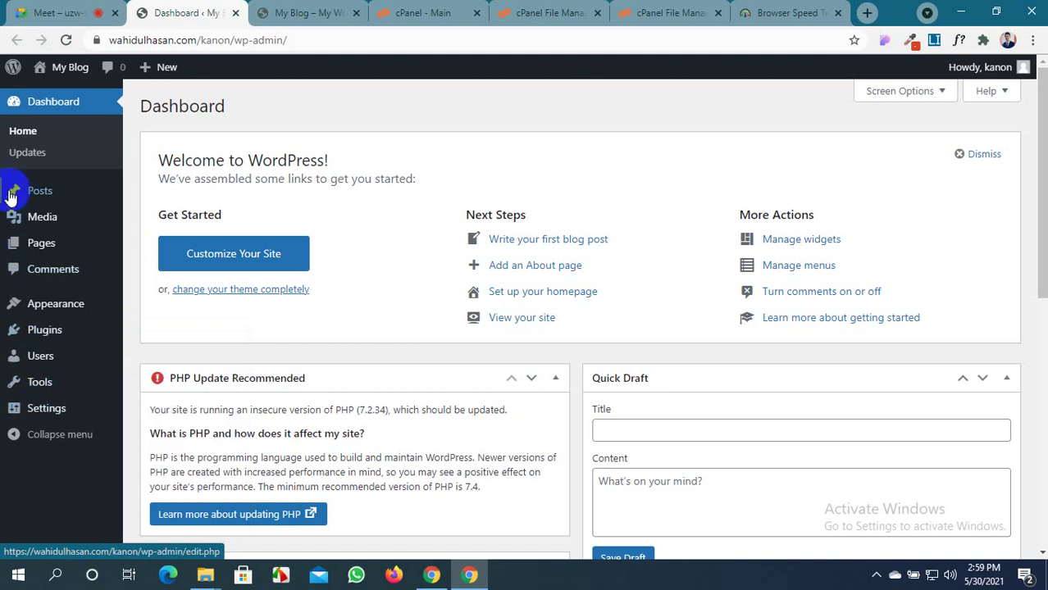
pyautogui.moveTo(13, 208)
pyautogui.moveTo(39, 312)
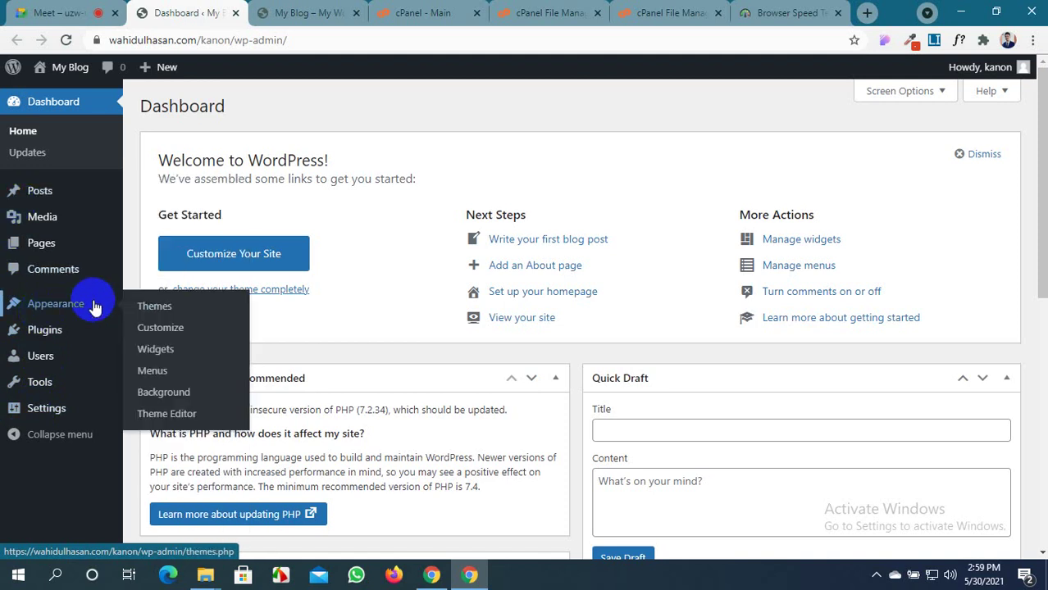
pyautogui.click(160, 329)
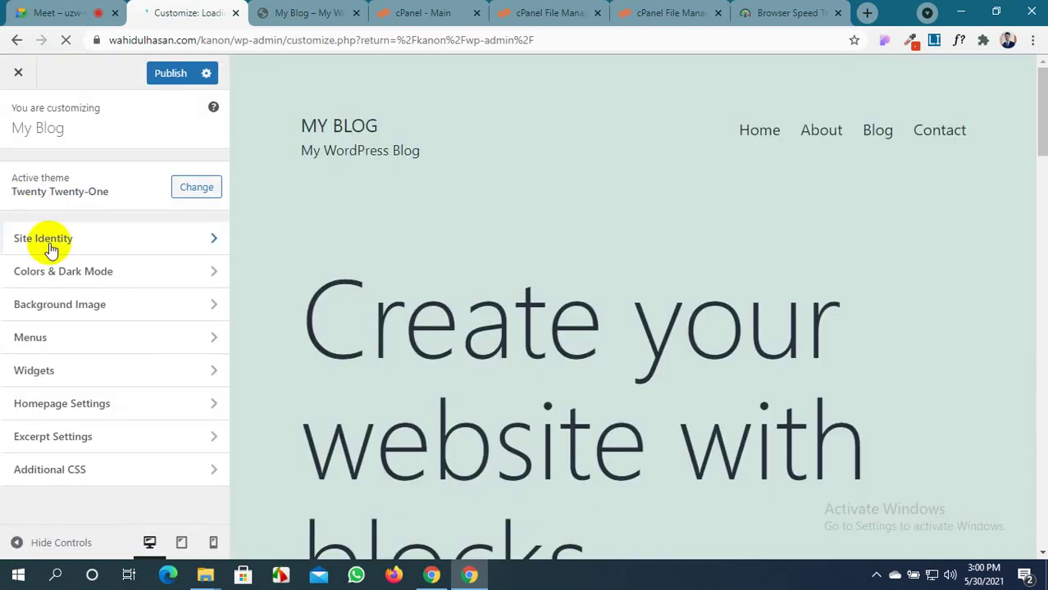
pyautogui.click(21, 245)
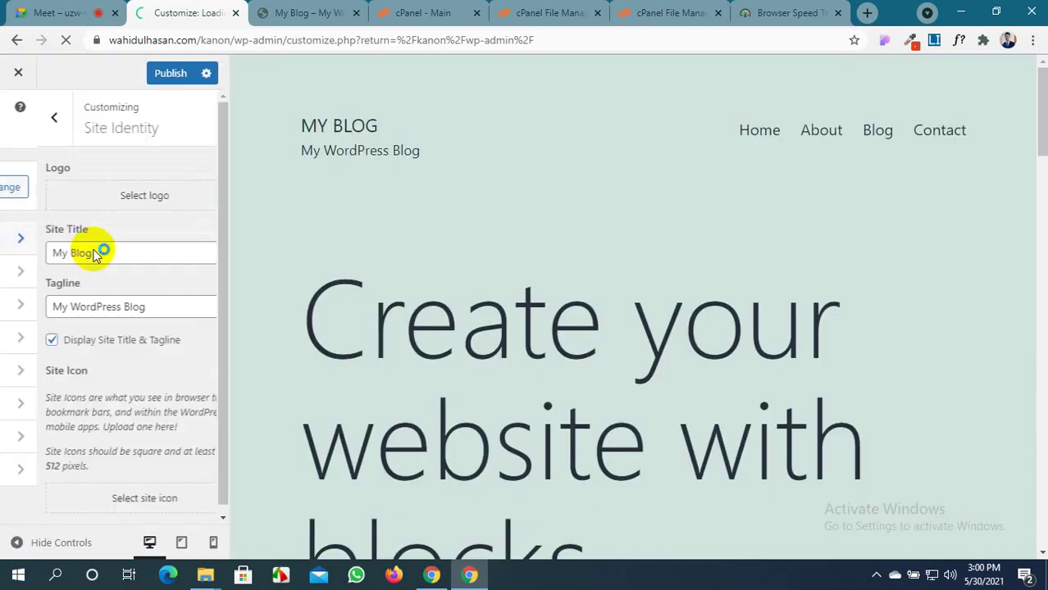
# - Open the logo picker, then cancel and close it without adding a logo
pyautogui.click(95, 197)
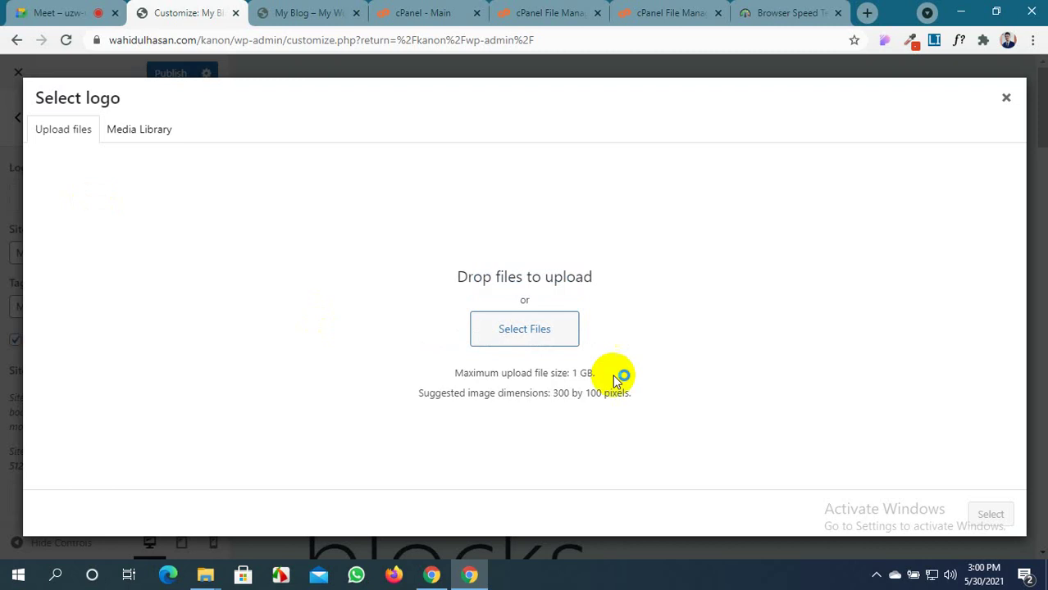
pyautogui.click(548, 327)
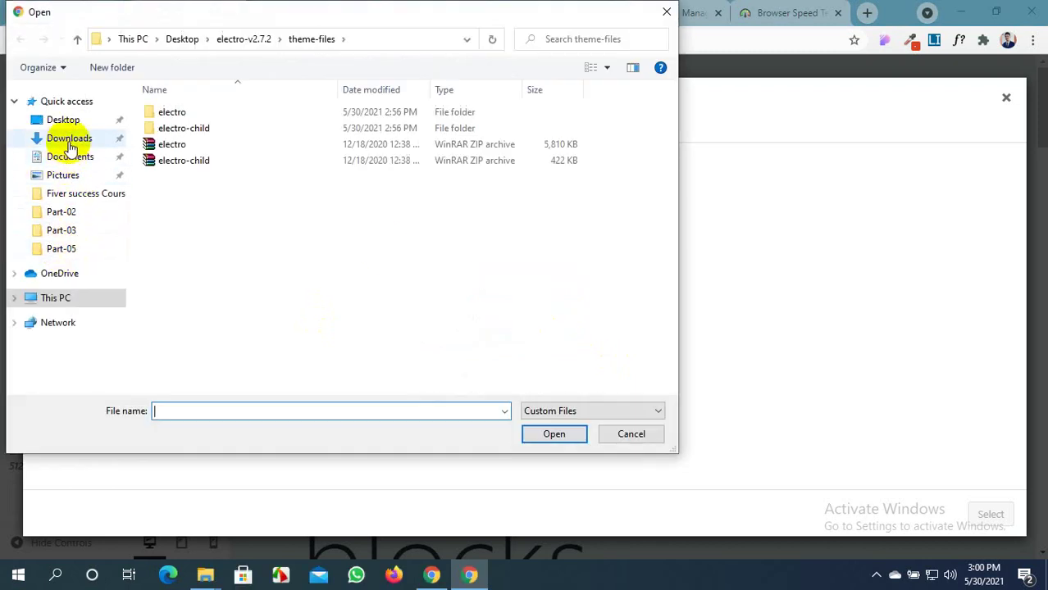
pyautogui.click(617, 434)
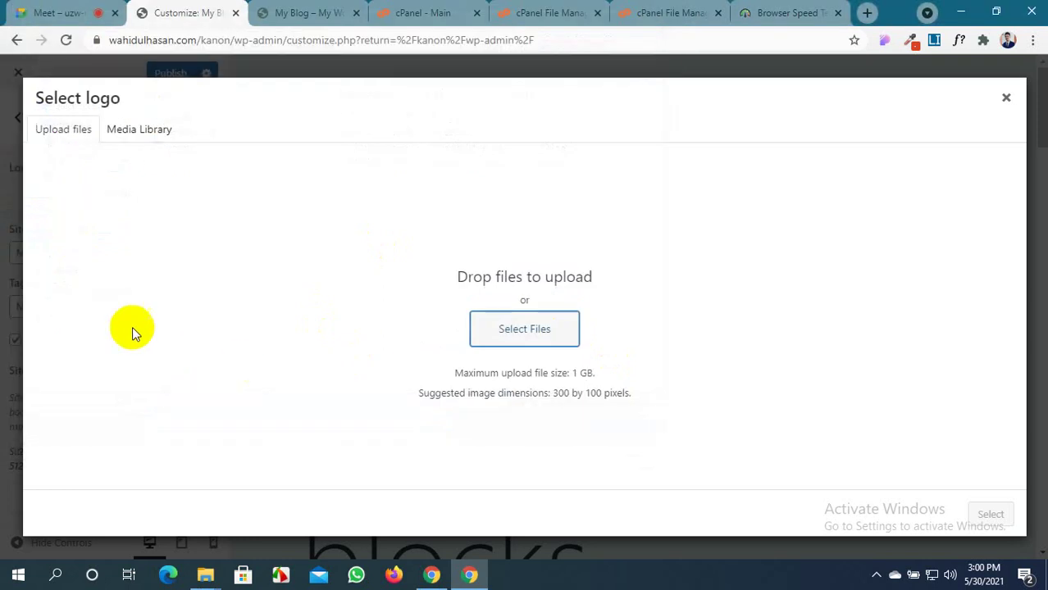
pyautogui.click(1006, 98)
# - Change the site title from My Blog to eShop
pyautogui.moveTo(58, 253); pyautogui.dragTo(2, 252)
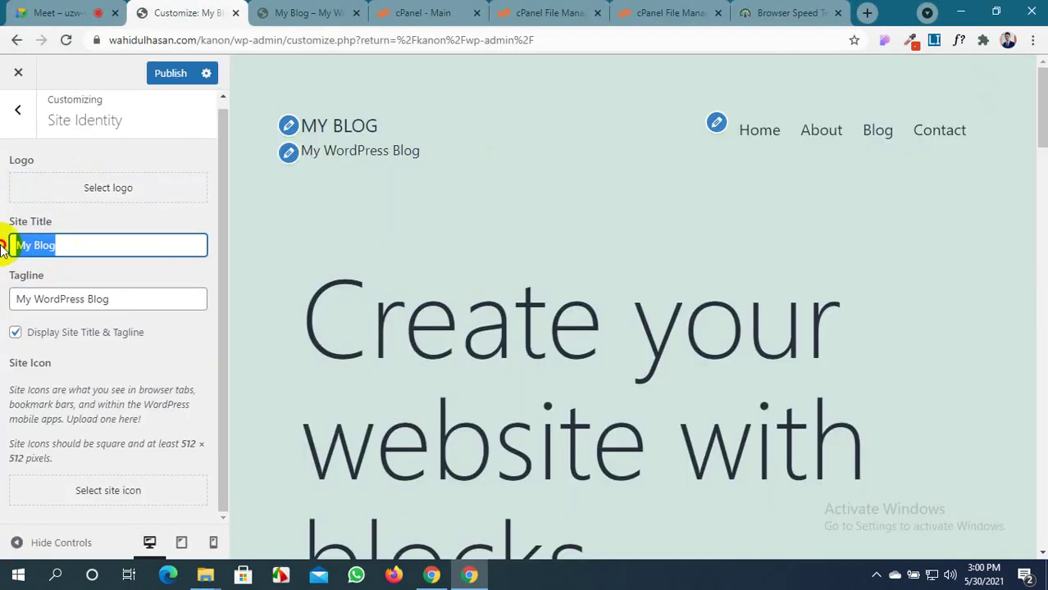
pyautogui.press('BackSpace')
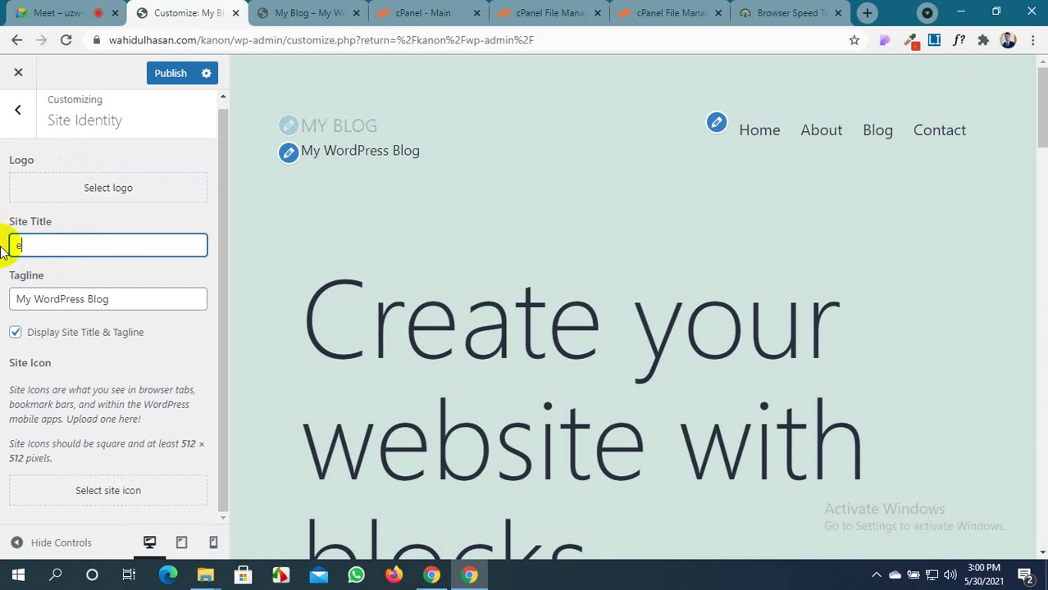
pyautogui.write('eShop')
# - Set the tagline to 'Chose Your Best Product', fixing the capital Y, and publish
pyautogui.moveTo(105, 298); pyautogui.dragTo(9, 298)
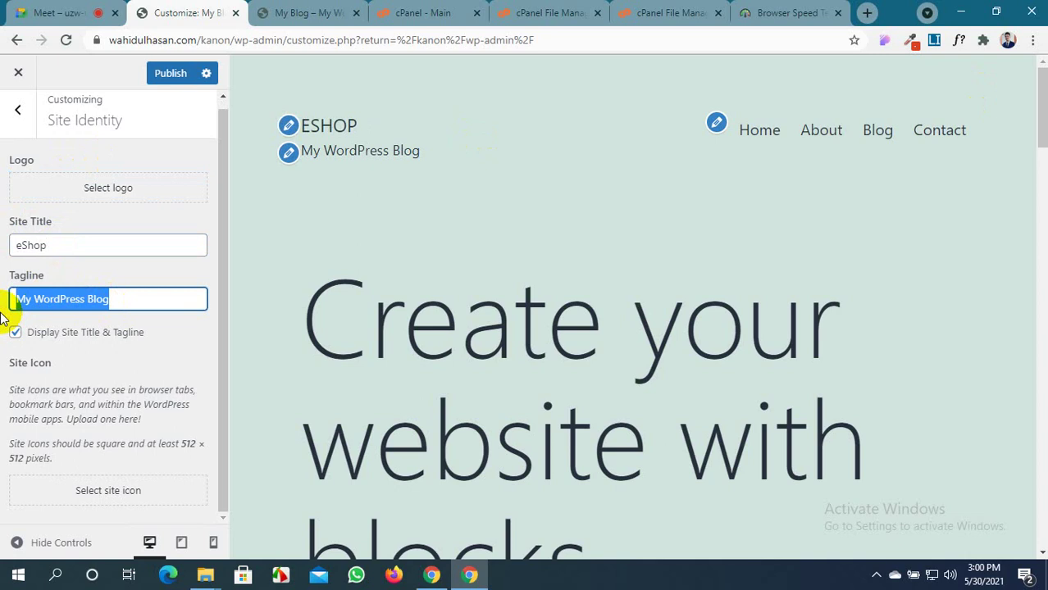
pyautogui.press('BackSpace')
pyautogui.write('Shop')
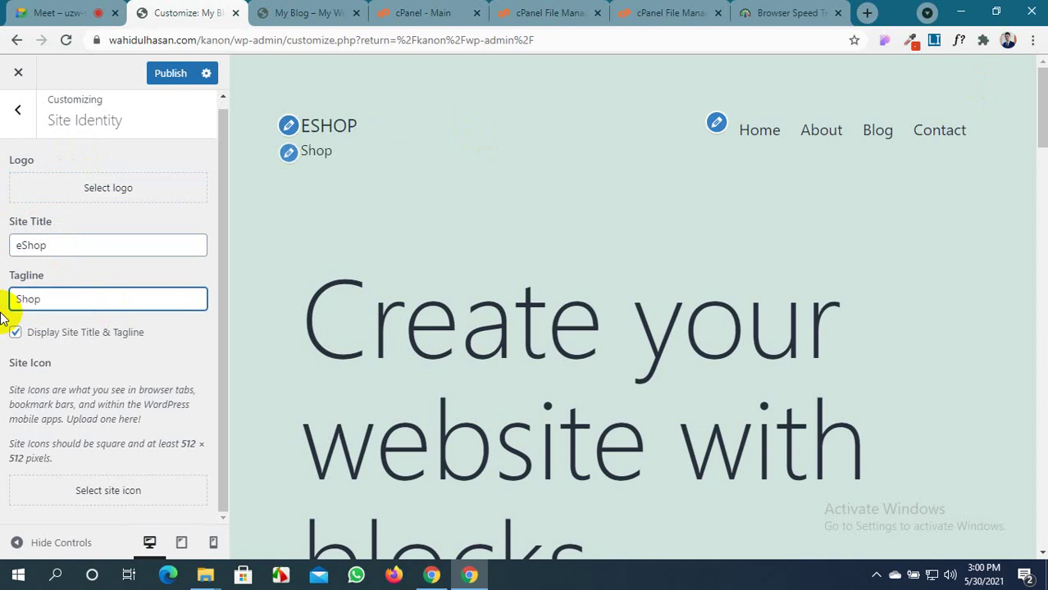
pyautogui.write(' you')
pyautogui.press('BackSpace')
pyautogui.press('BackSpace')
pyautogui.press('BackSpace')
pyautogui.press('BackSpace')
pyautogui.press('BackSpace')
pyautogui.press('BackSpace')
pyautogui.press('BackSpace')
pyautogui.press('BackSpace')
pyautogui.write('C')
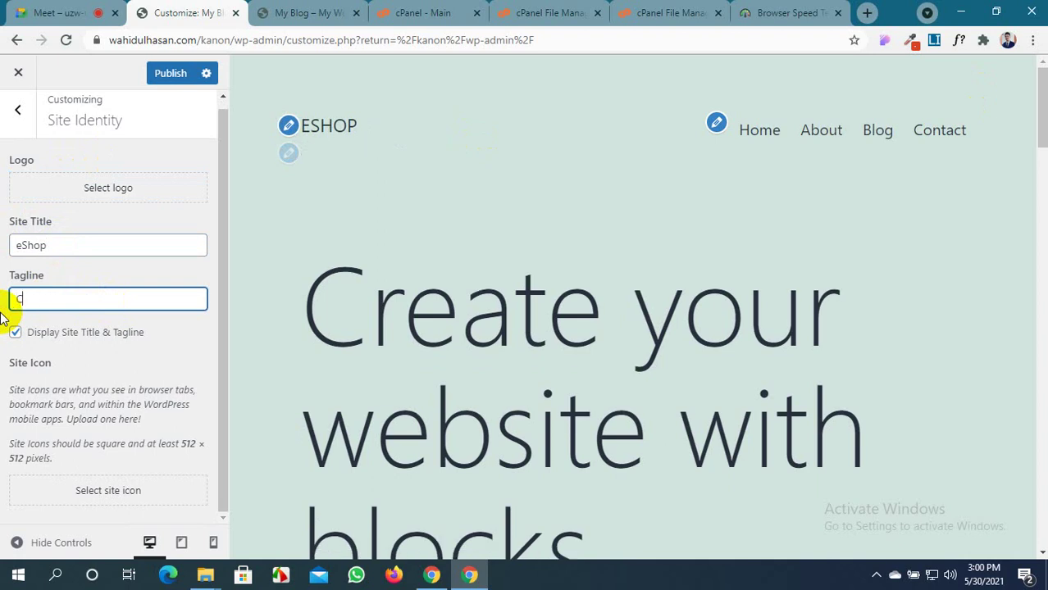
pyautogui.write('hose ')
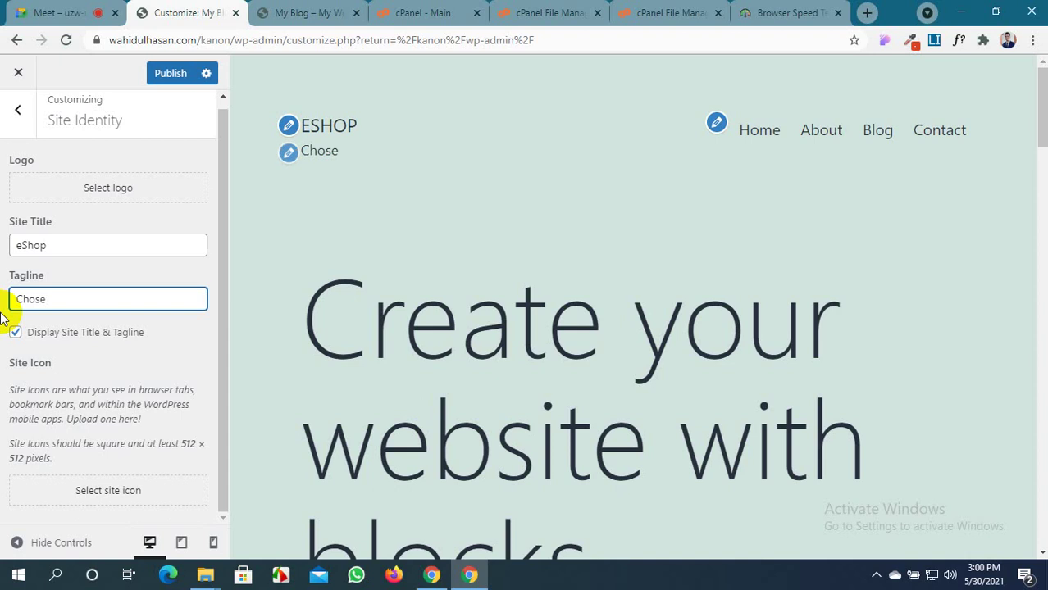
pyautogui.write('your')
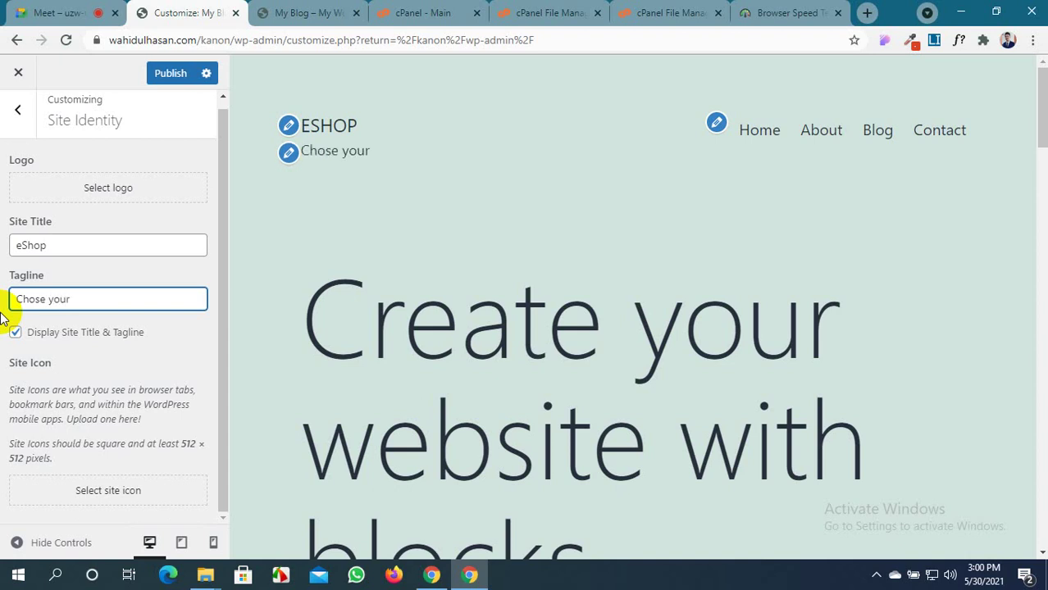
pyautogui.write(' Best Pro')
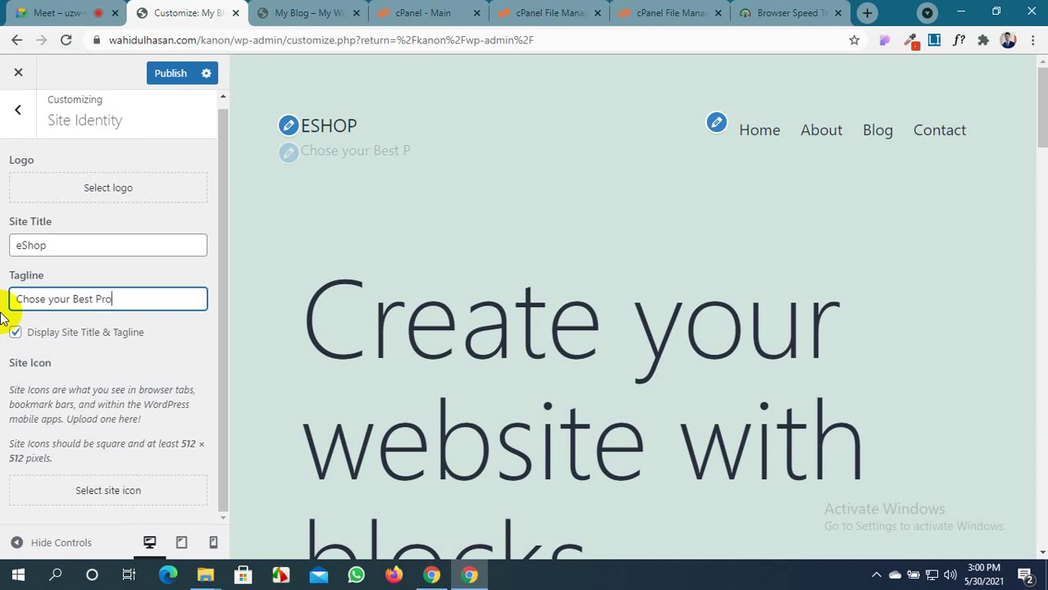
pyautogui.write('duct')
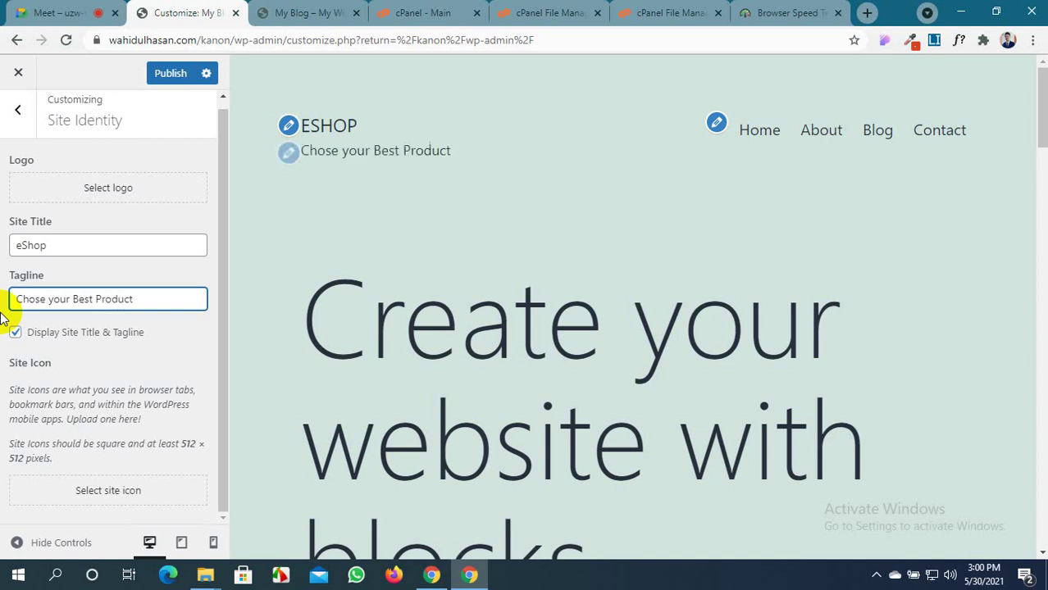
pyautogui.click(53, 300)
pyautogui.press('Delete')
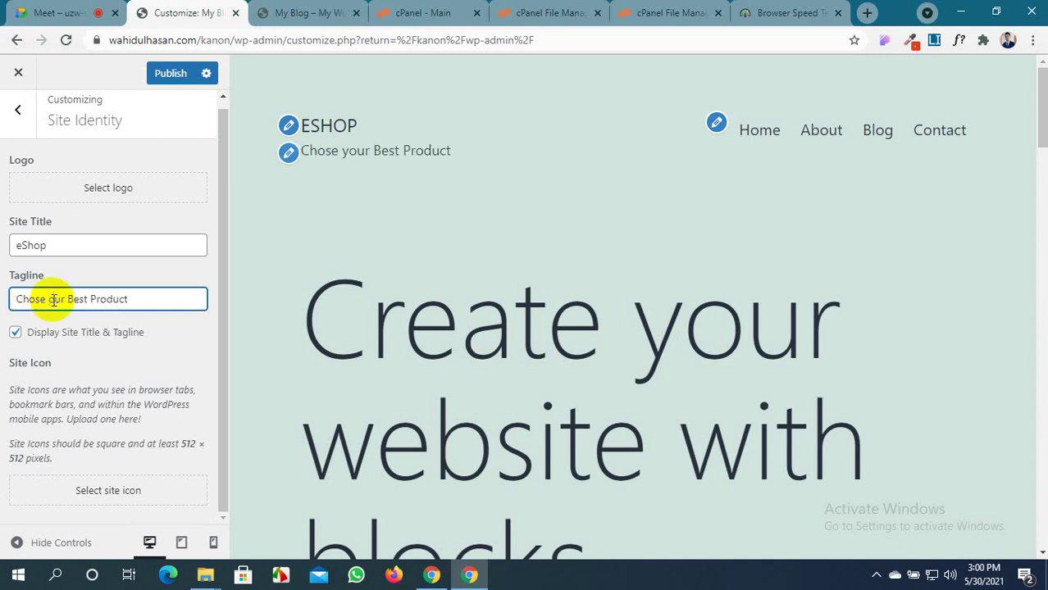
pyautogui.press('BackSpace')
pyautogui.write('Yo')
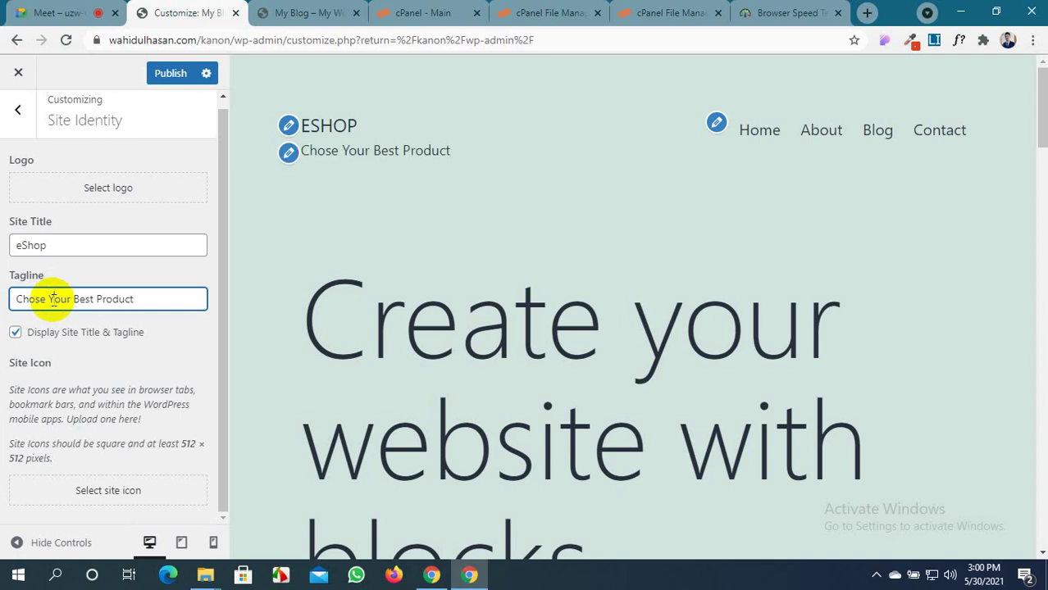
pyautogui.click(171, 74)
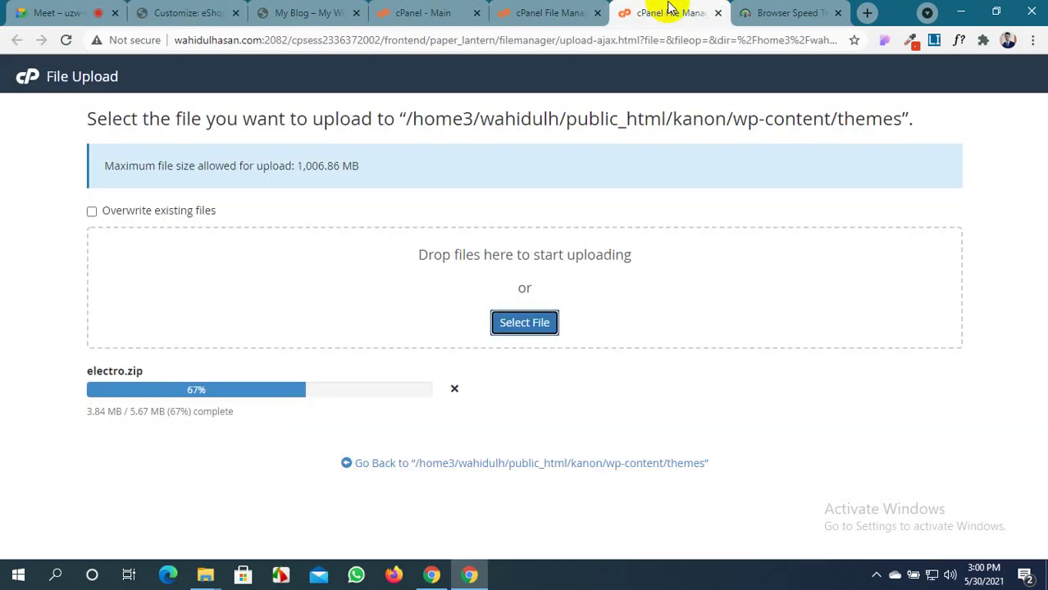
pyautogui.click(670, 8)
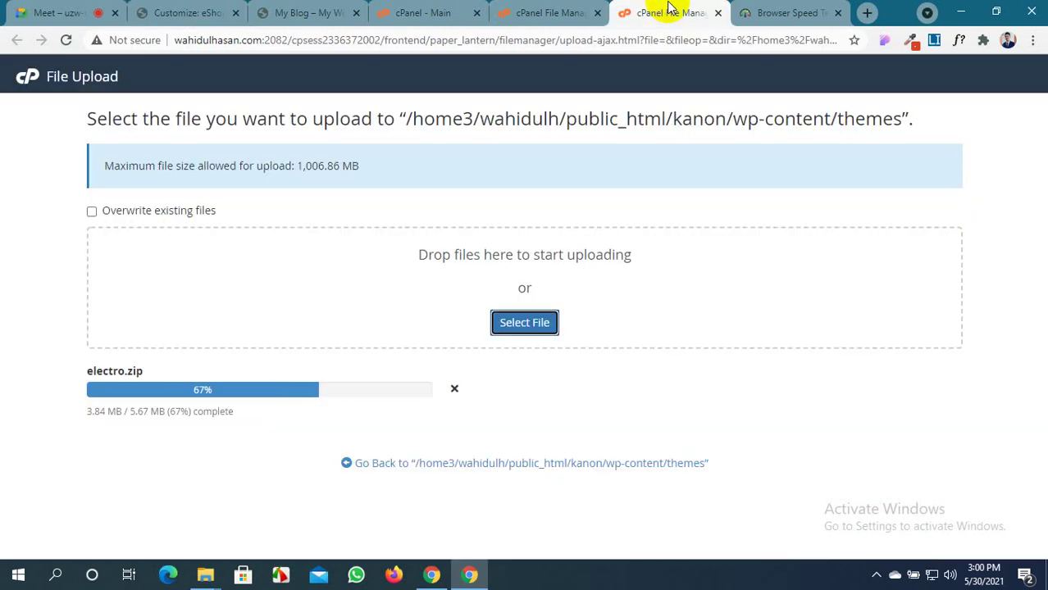
pyautogui.click(427, 11)
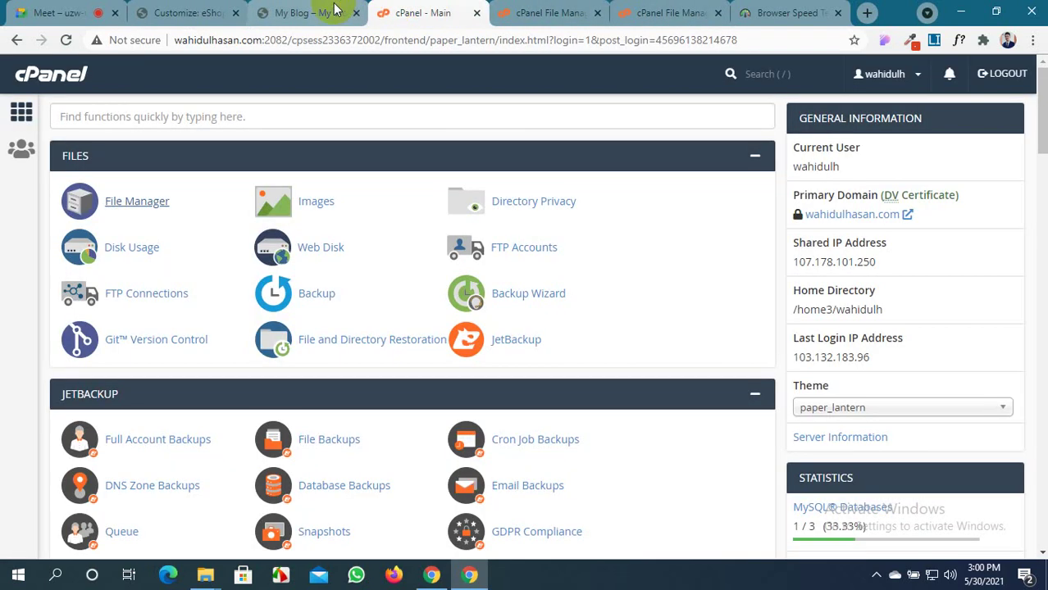
pyautogui.scroll(-4, 634, 484)
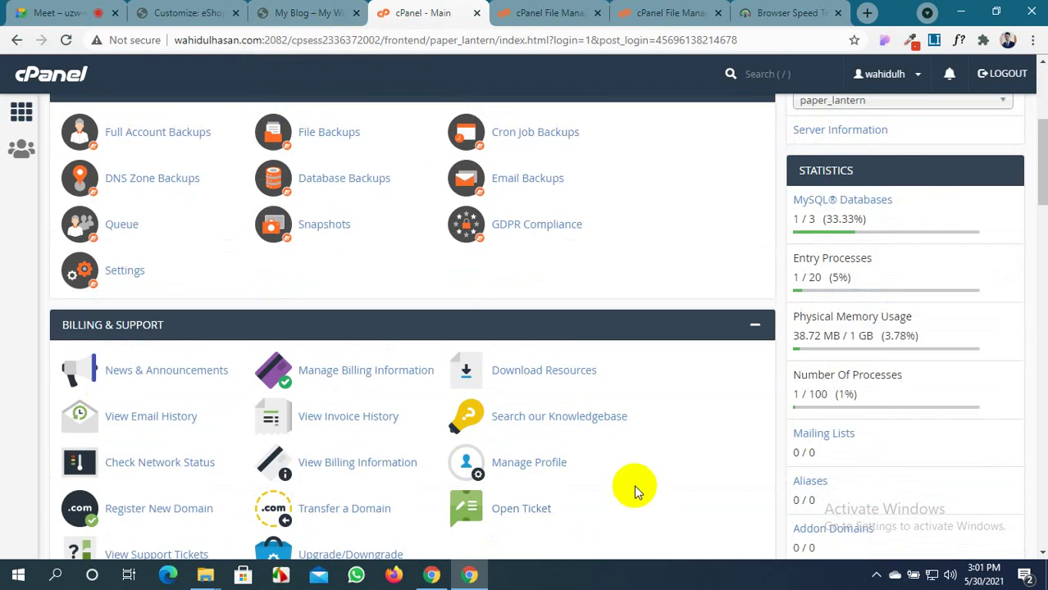
pyautogui.scroll(4, 634, 485)
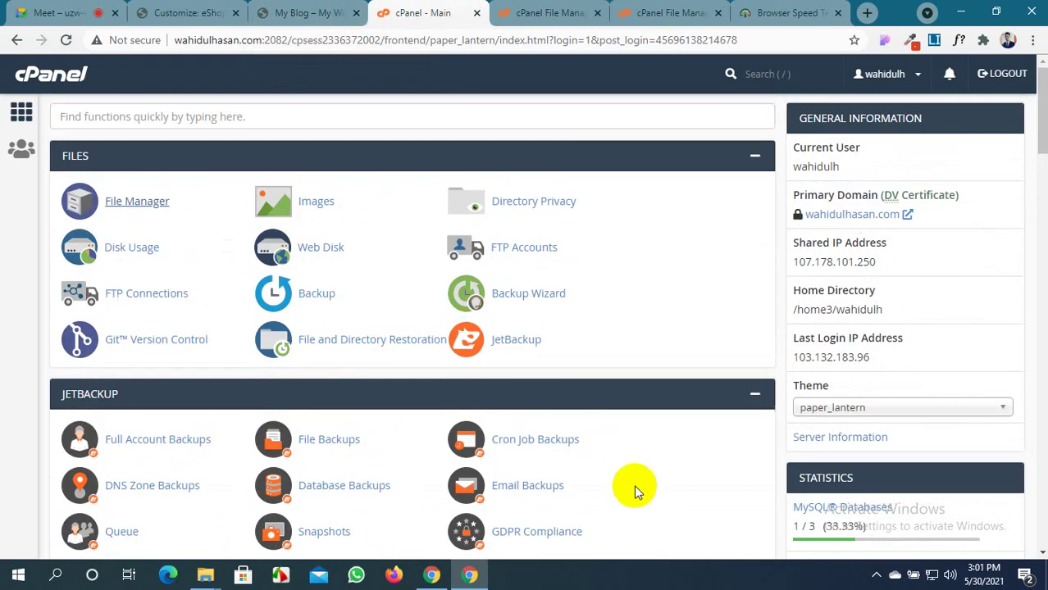
pyautogui.click(315, 12)
pyautogui.click(176, 12)
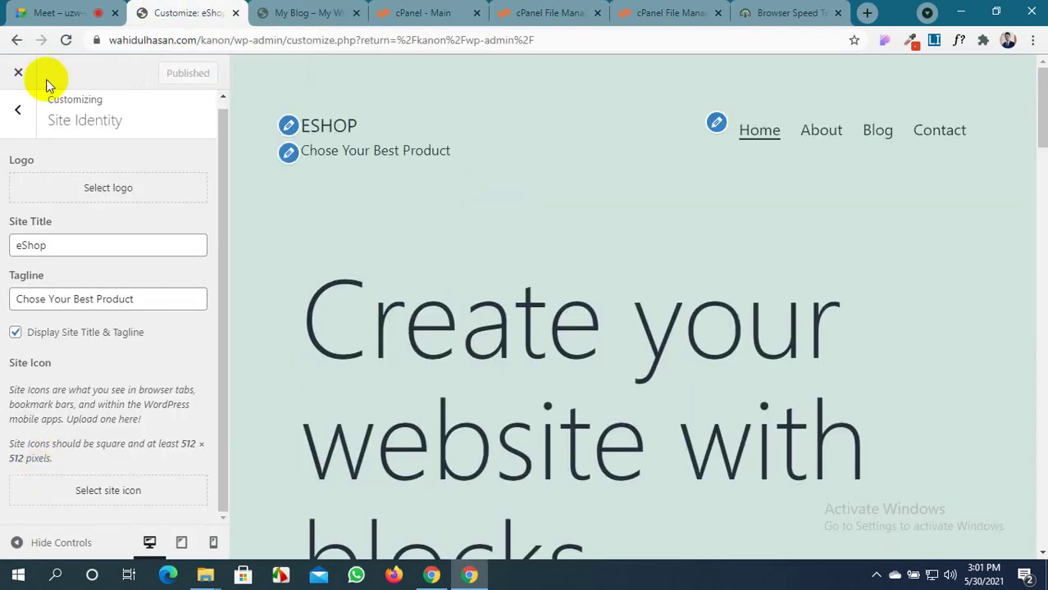
# - Leave the customizer and save the permalink structure as Post name (/%postname%/)
pyautogui.click(17, 109)
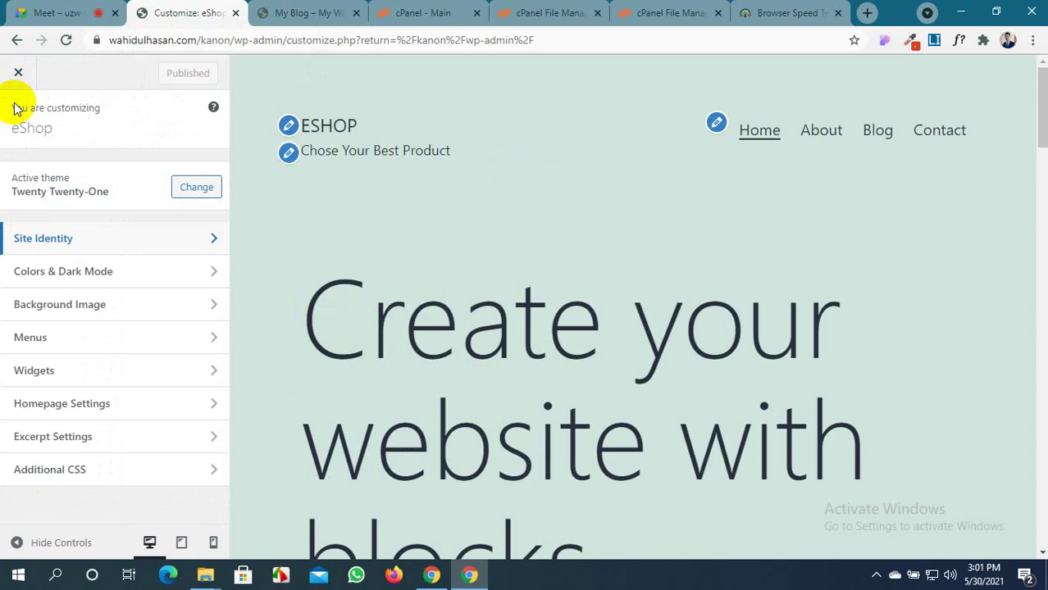
pyautogui.click(13, 76)
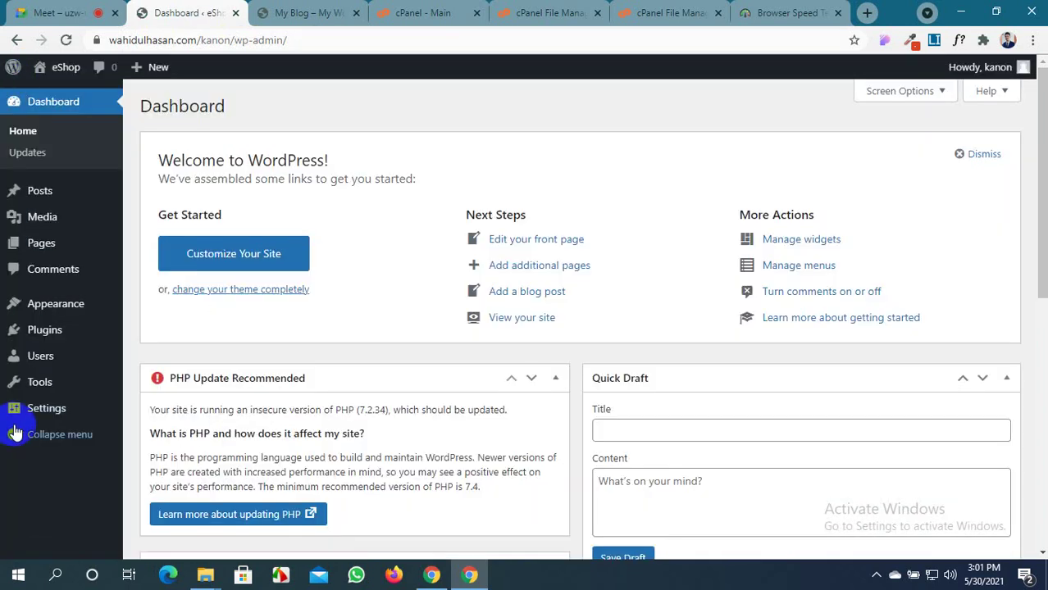
pyautogui.moveTo(33, 408)
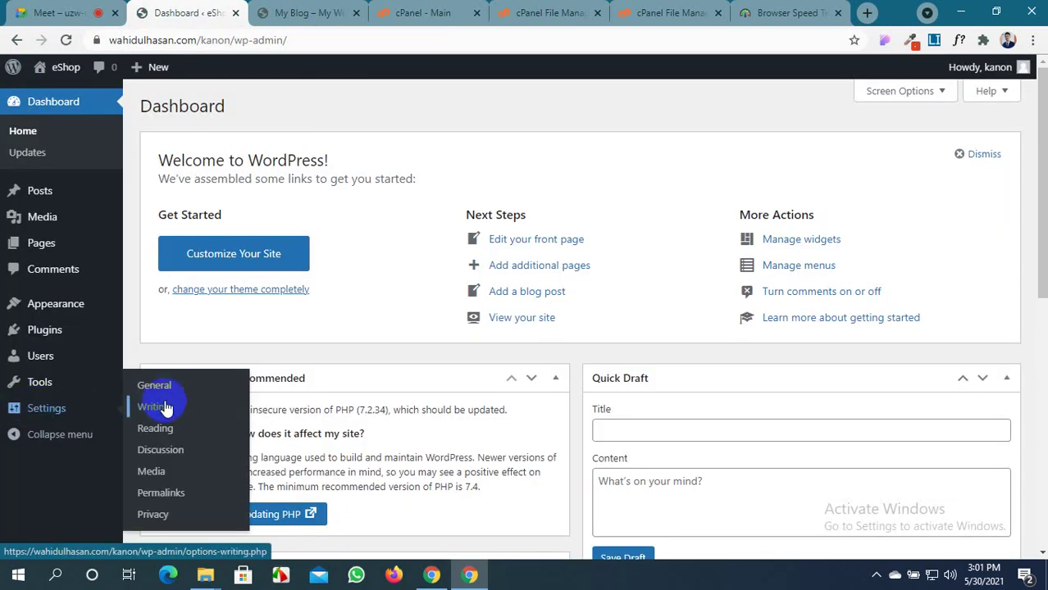
pyautogui.click(161, 494)
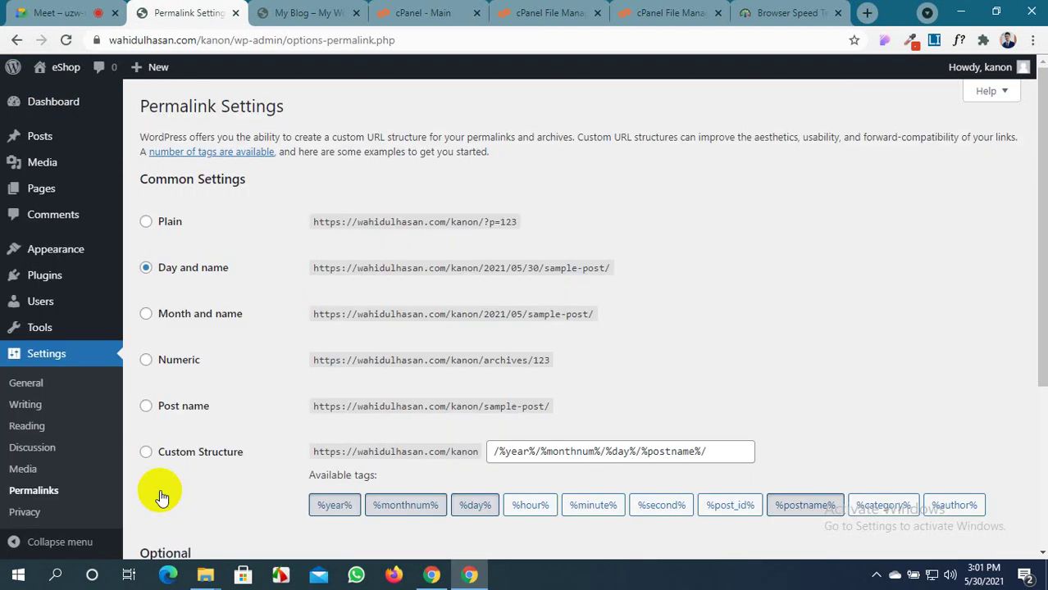
pyautogui.click(164, 410)
pyautogui.scroll(-3, 168, 456)
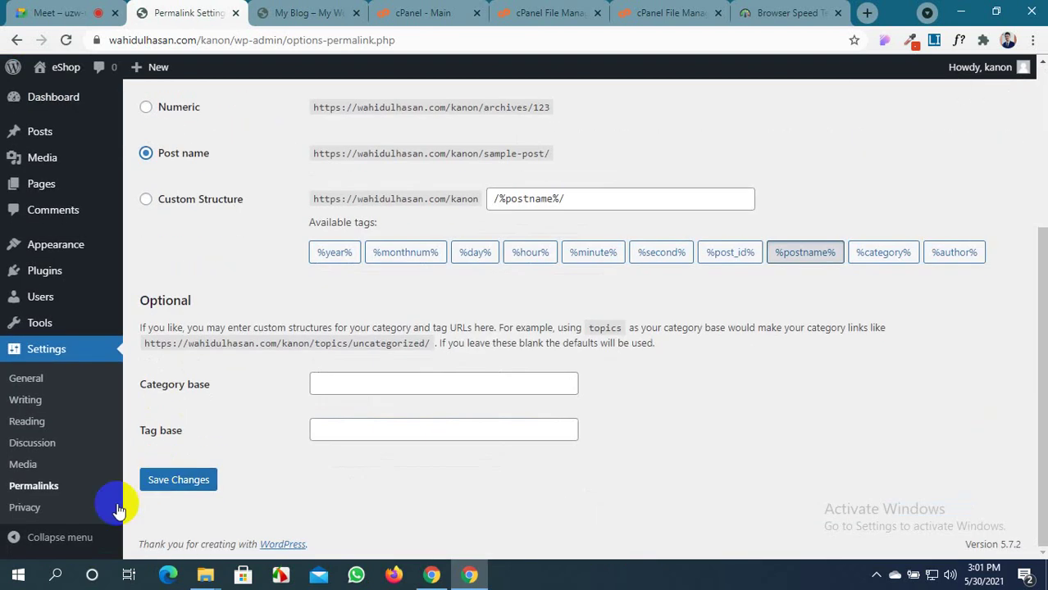
pyautogui.click(204, 479)
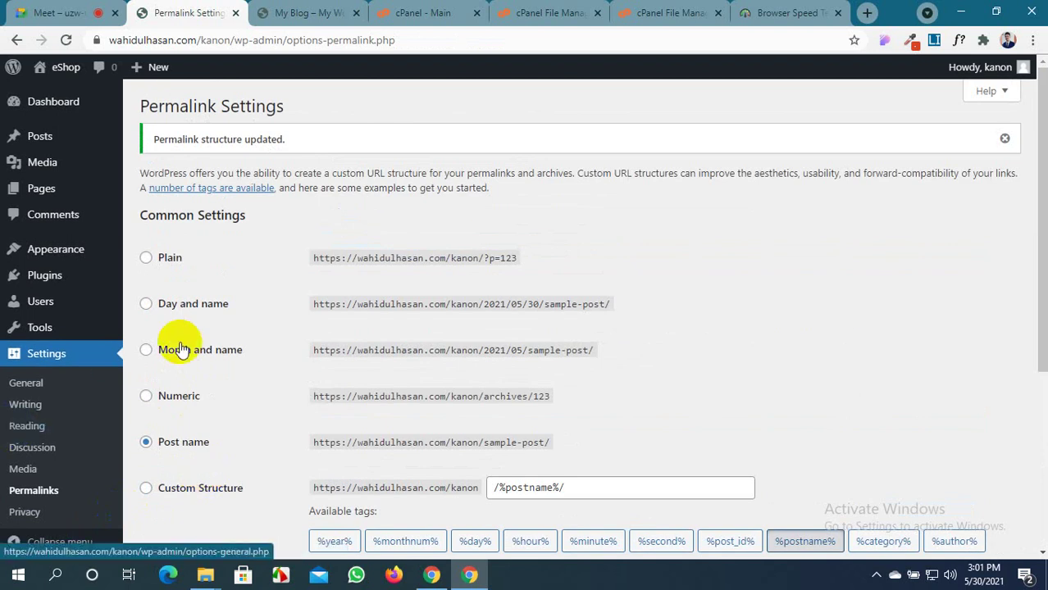
pyautogui.click(291, 12)
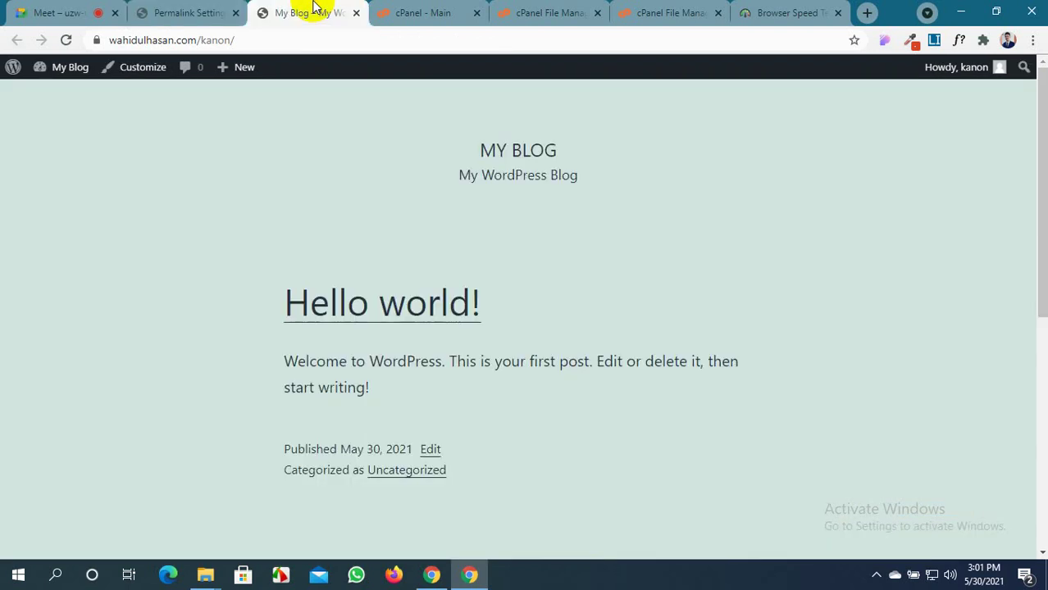
# - Bring up the File Upload tab showing electro.zip (5.67 MB) at 100% uploaded
pyautogui.click(394, 12)
pyautogui.click(543, 10)
pyautogui.click(638, 11)
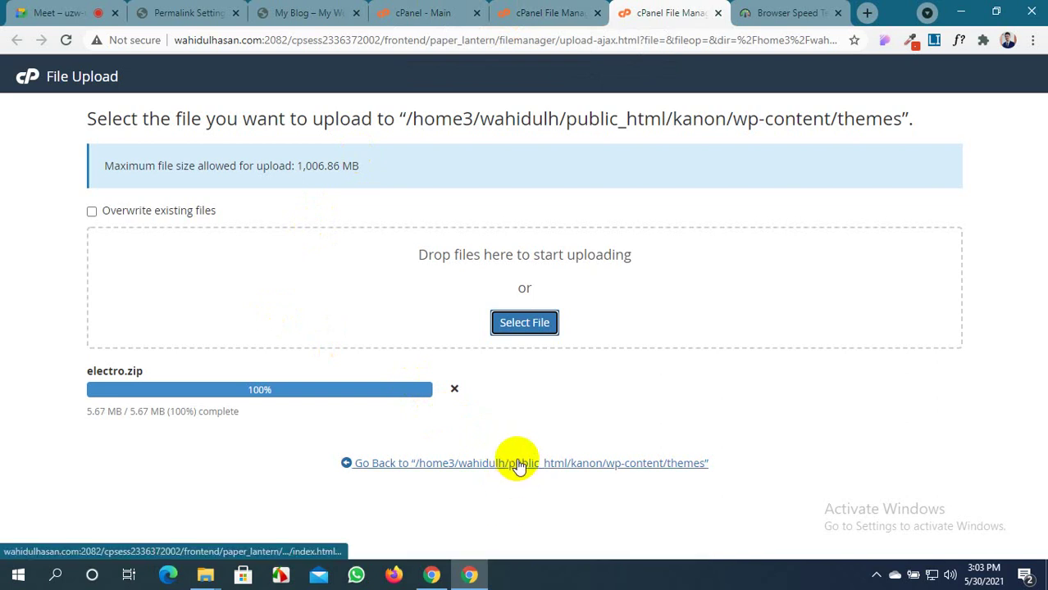
# - Close the upload page, reload File Manager, and open public_html/kanon/wp-content/themes
pyautogui.hotkey('ctrl', 'w')
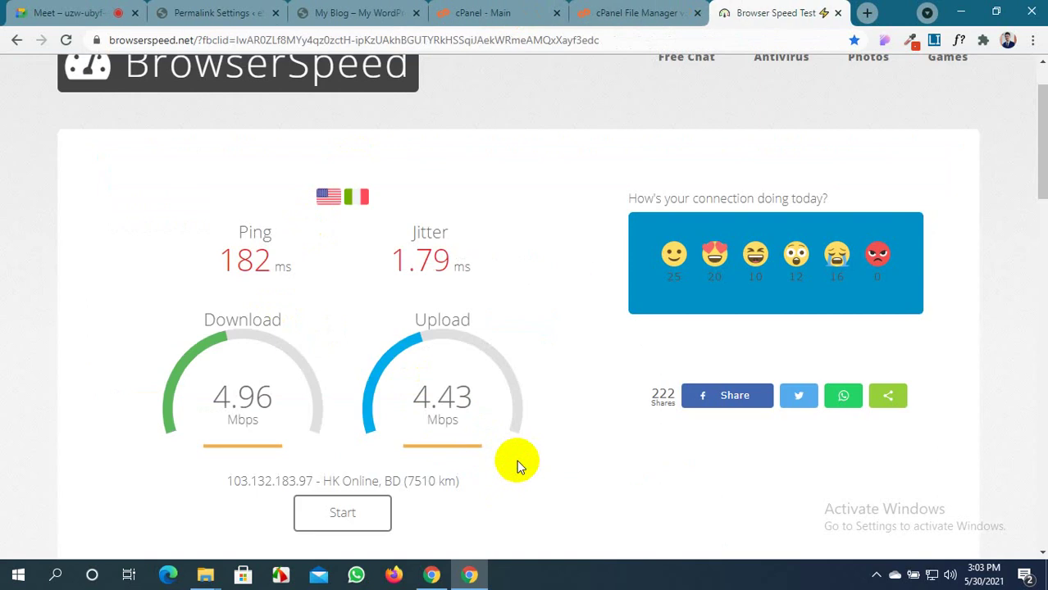
pyautogui.click(636, 12)
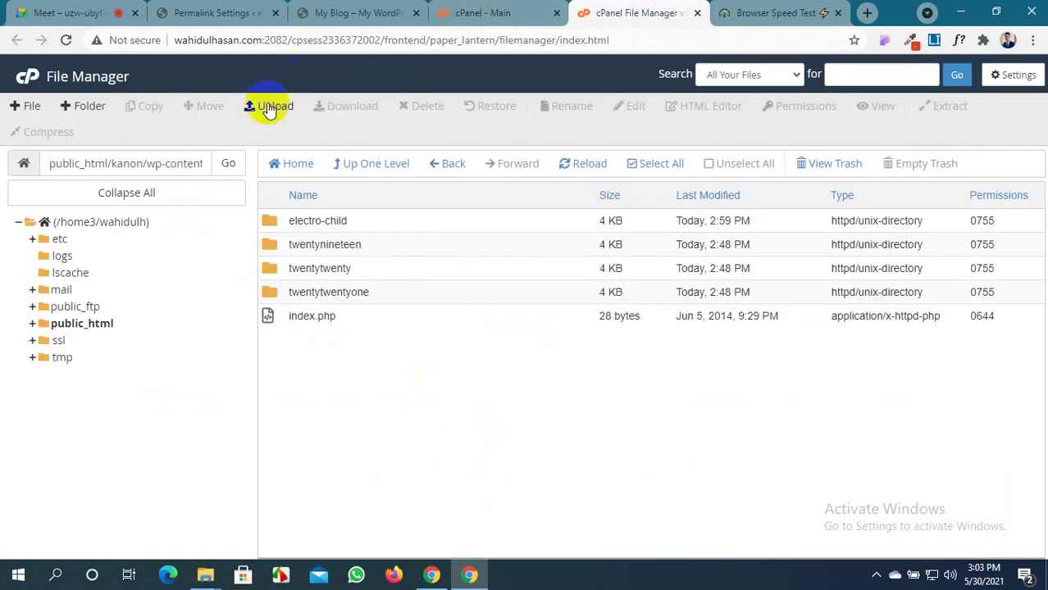
pyautogui.click(65, 40)
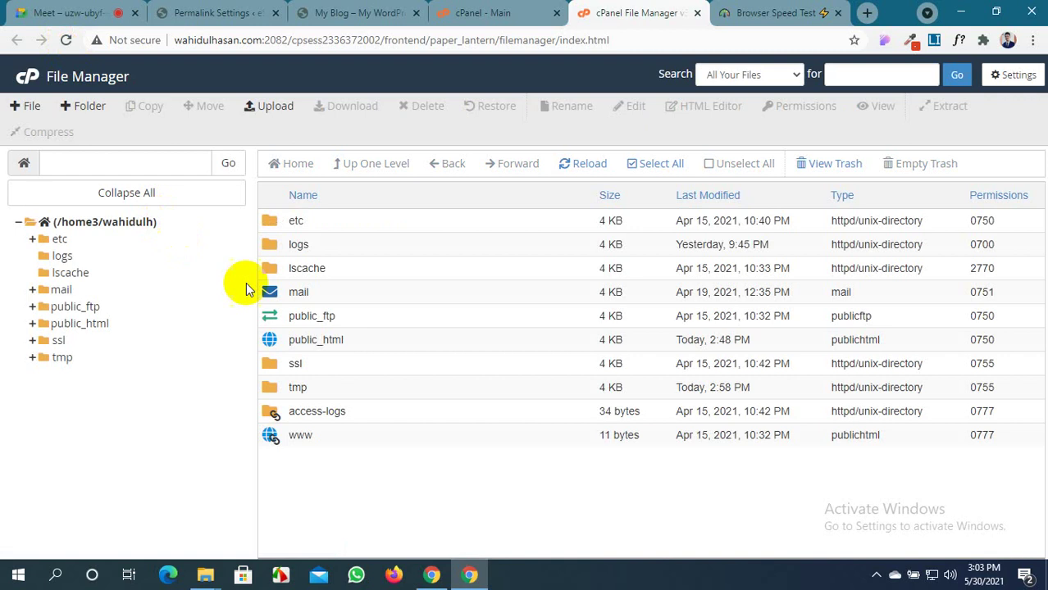
pyautogui.doubleClick(378, 340)
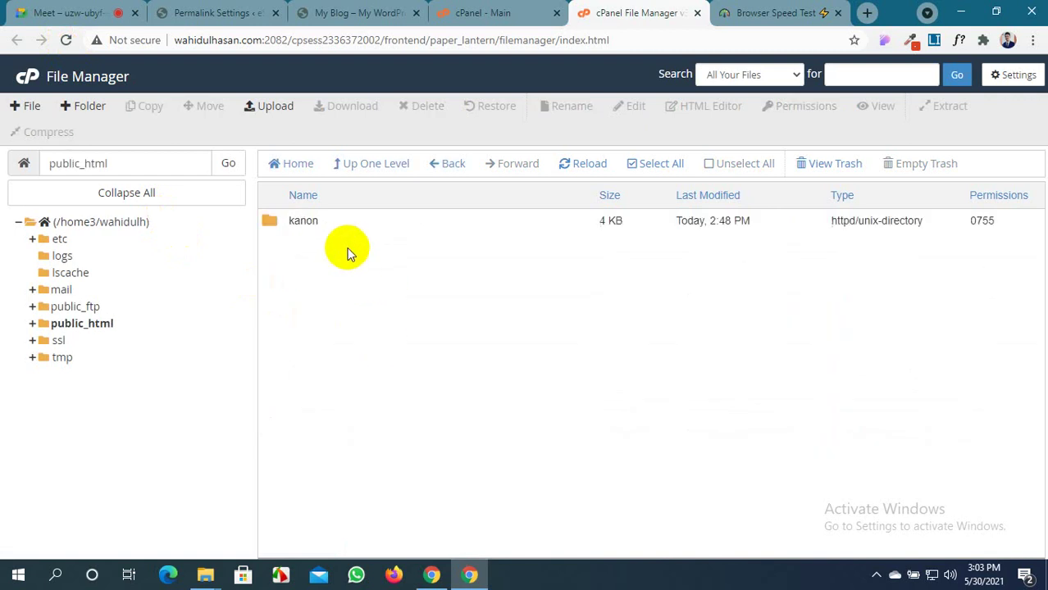
pyautogui.doubleClick(341, 222)
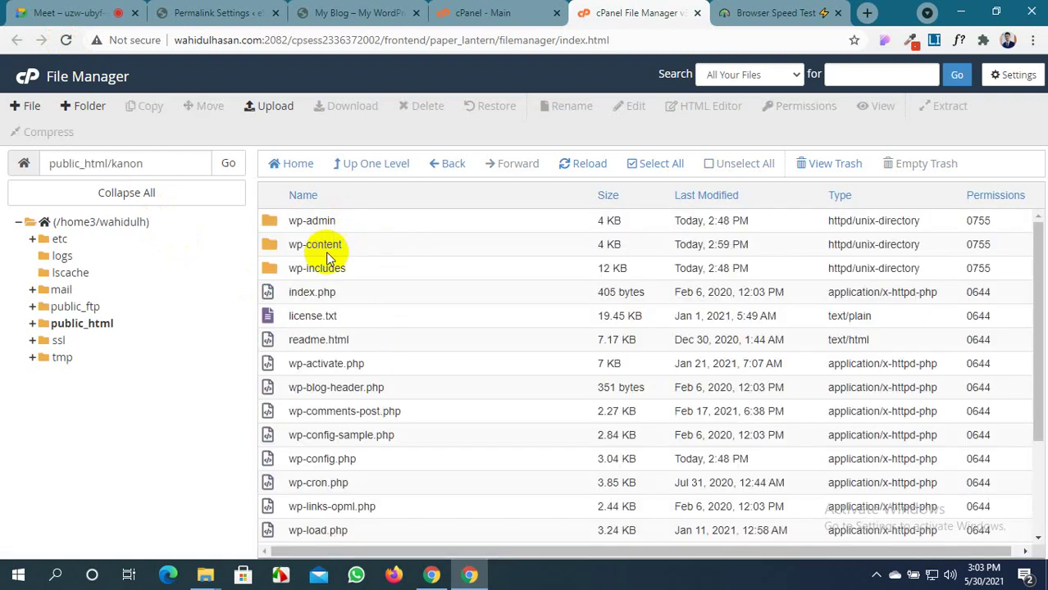
pyautogui.doubleClick(366, 241)
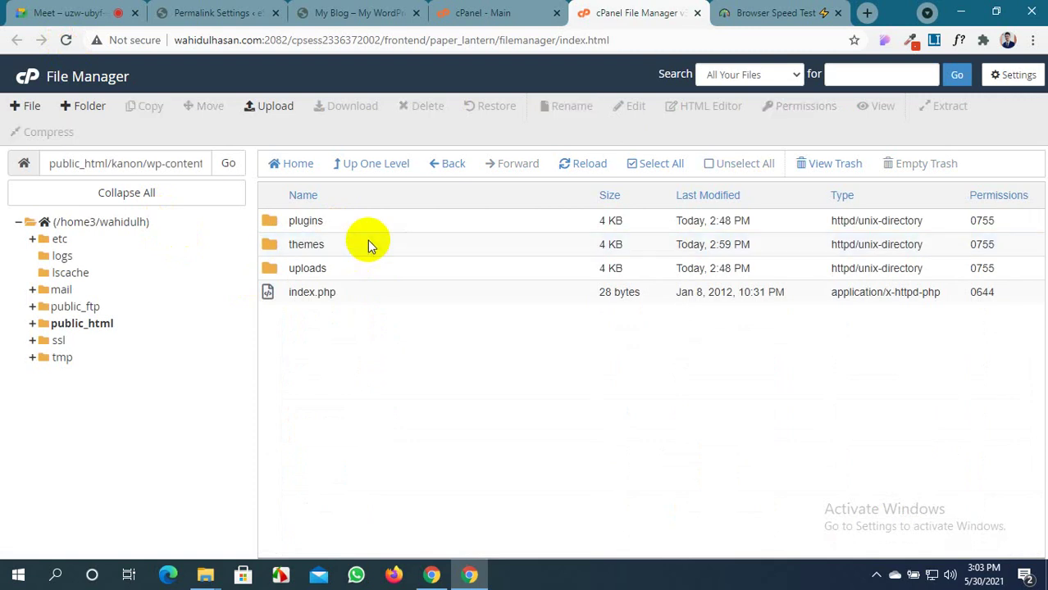
pyautogui.doubleClick(368, 242)
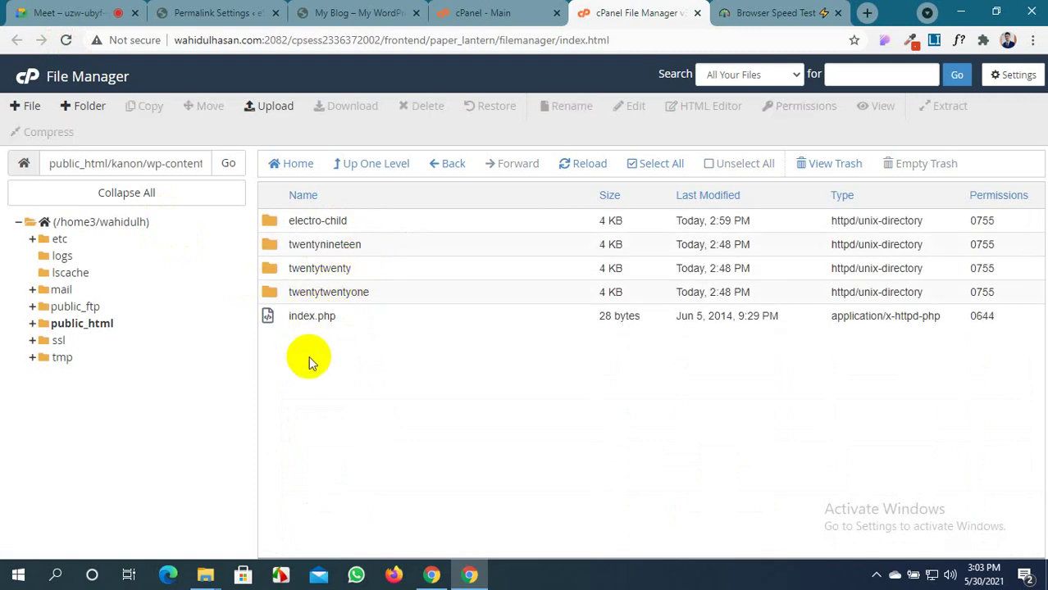
# - Check the wp-content, themes and plugins folders, ending in themes with electro.zip listed
pyautogui.click(377, 164)
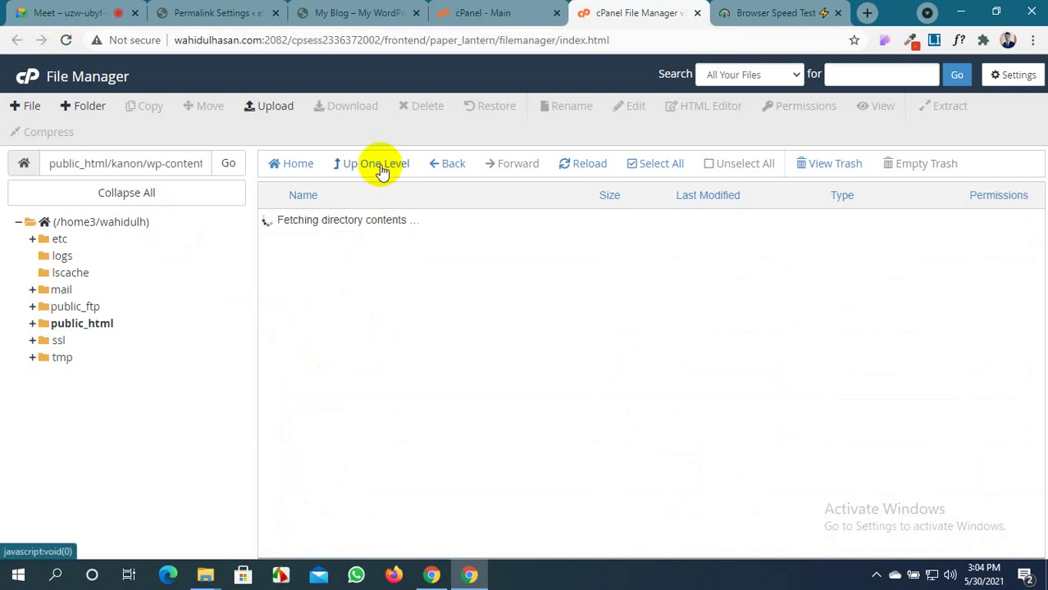
pyautogui.doubleClick(330, 244)
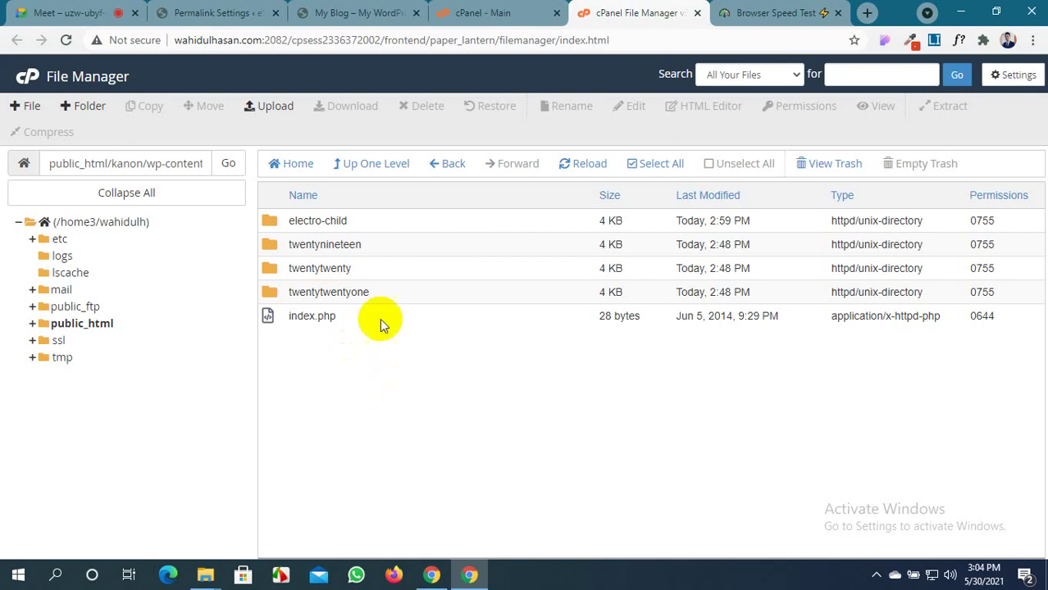
pyautogui.click(447, 164)
pyautogui.doubleClick(358, 221)
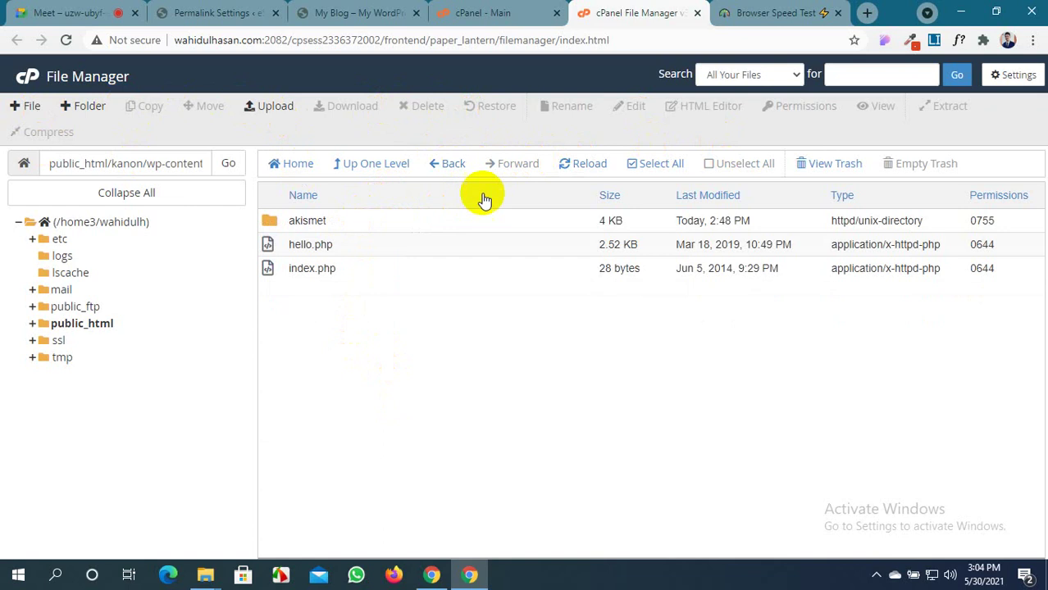
pyautogui.click(450, 165)
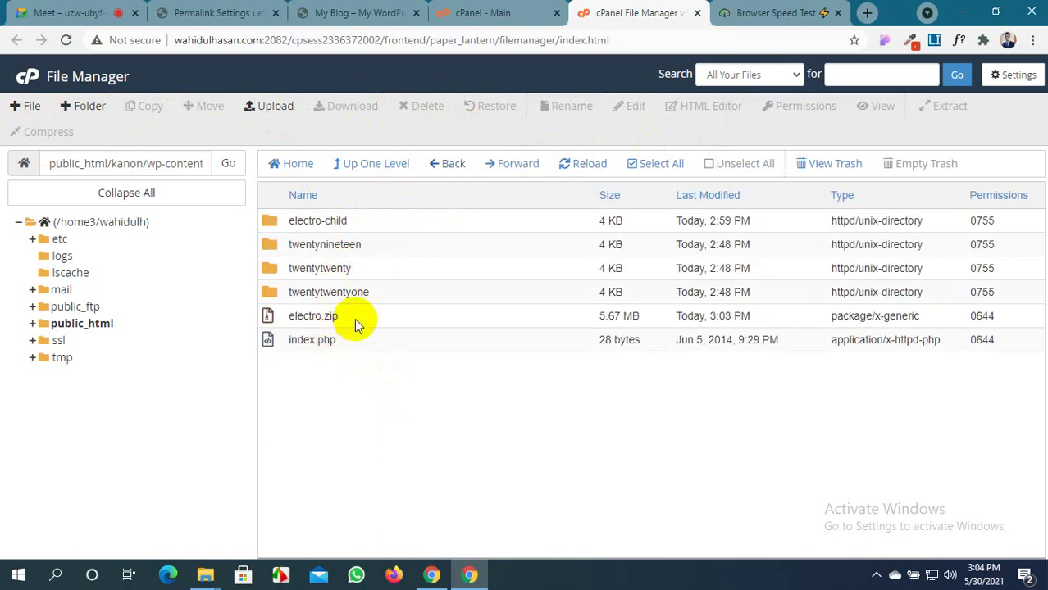
# - Extract electro.zip into the themes folder as a new electro folder
pyautogui.click(356, 318)
pyautogui.rightClick(356, 316)
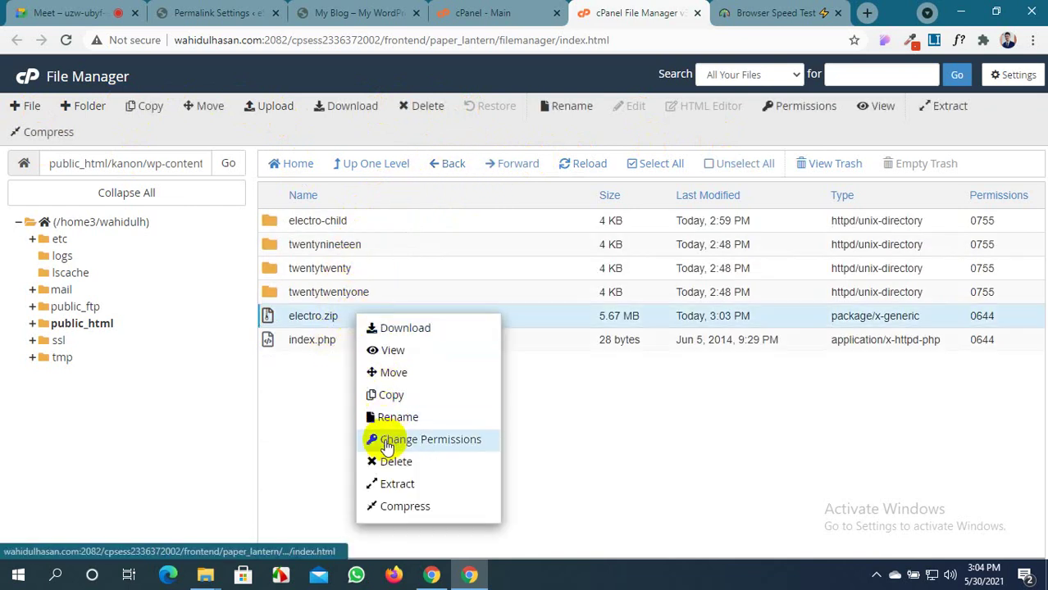
pyautogui.click(388, 483)
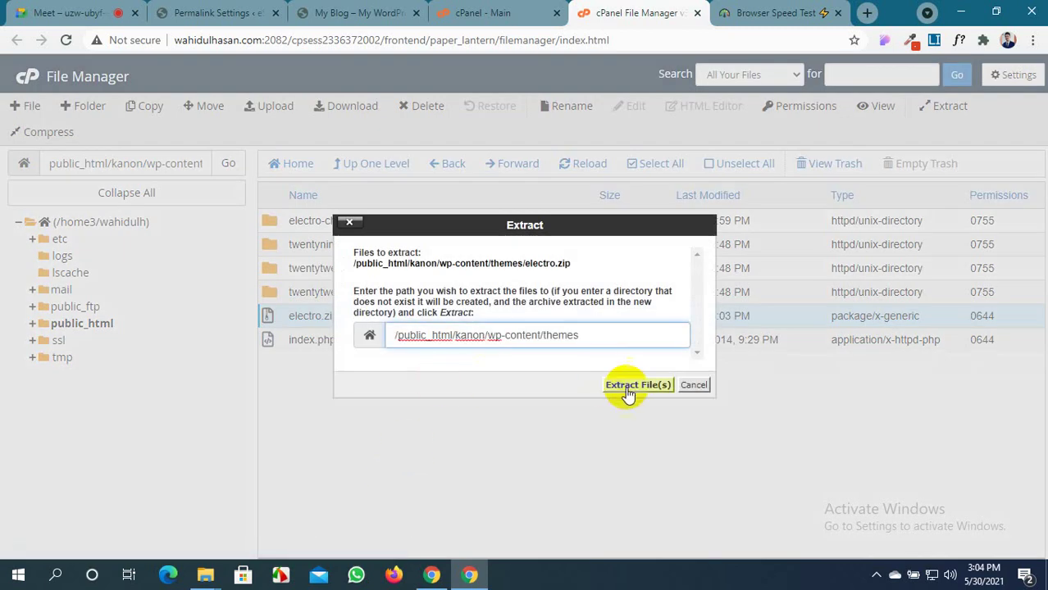
pyautogui.click(628, 391)
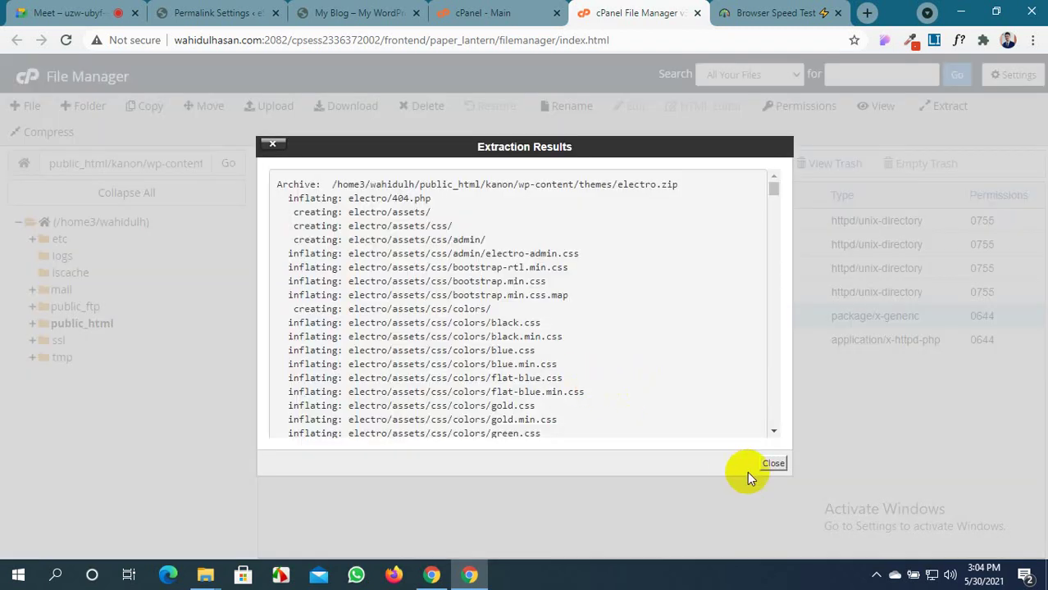
pyautogui.click(772, 464)
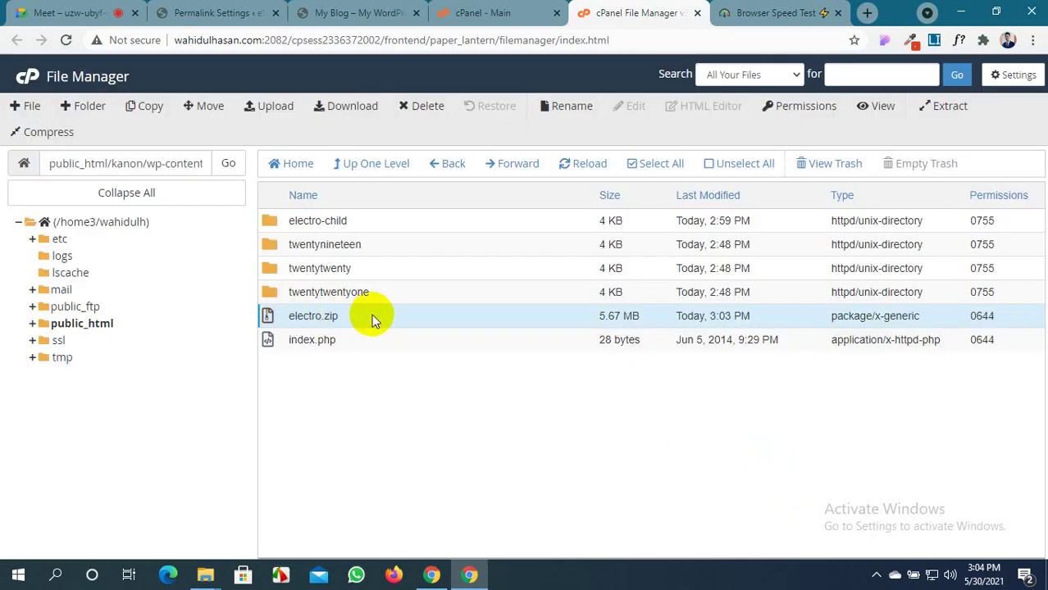
# - Refresh the themes listing and permanently delete electro.zip, skipping the trash
pyautogui.click(436, 167)
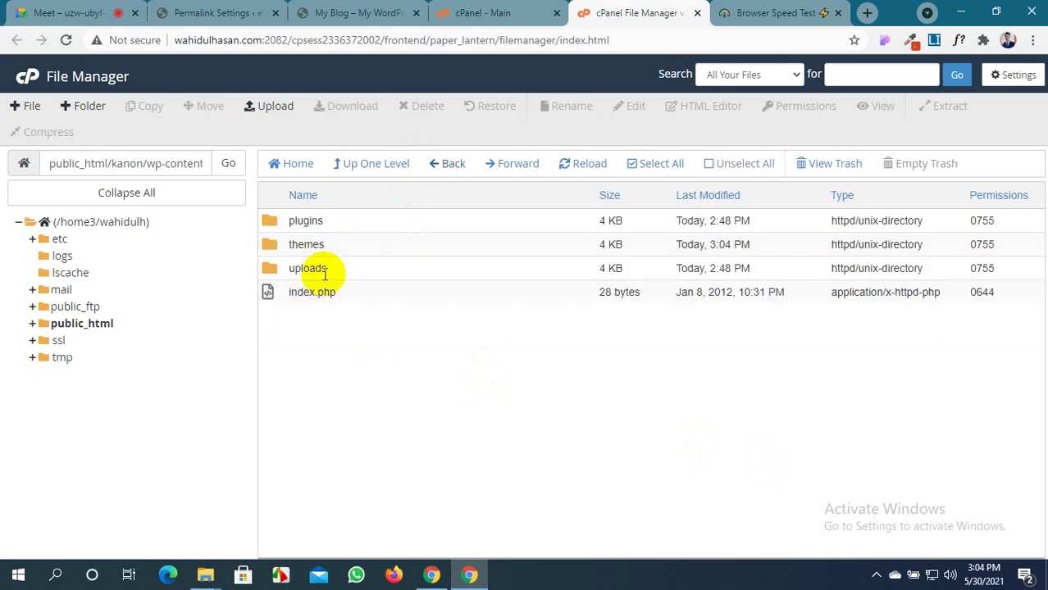
pyautogui.doubleClick(346, 248)
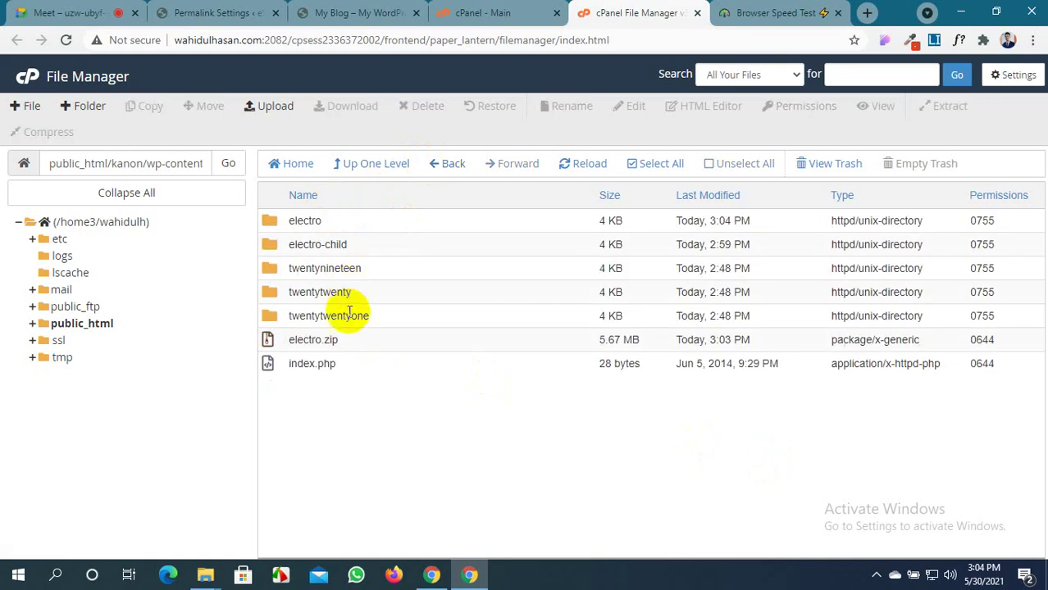
pyautogui.click(359, 340)
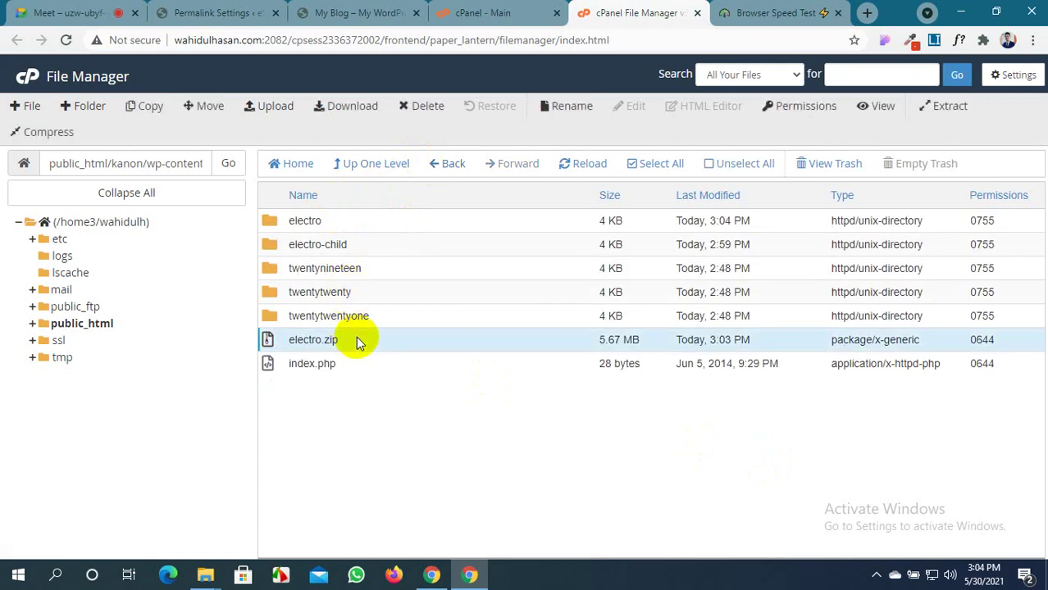
pyautogui.click(429, 108)
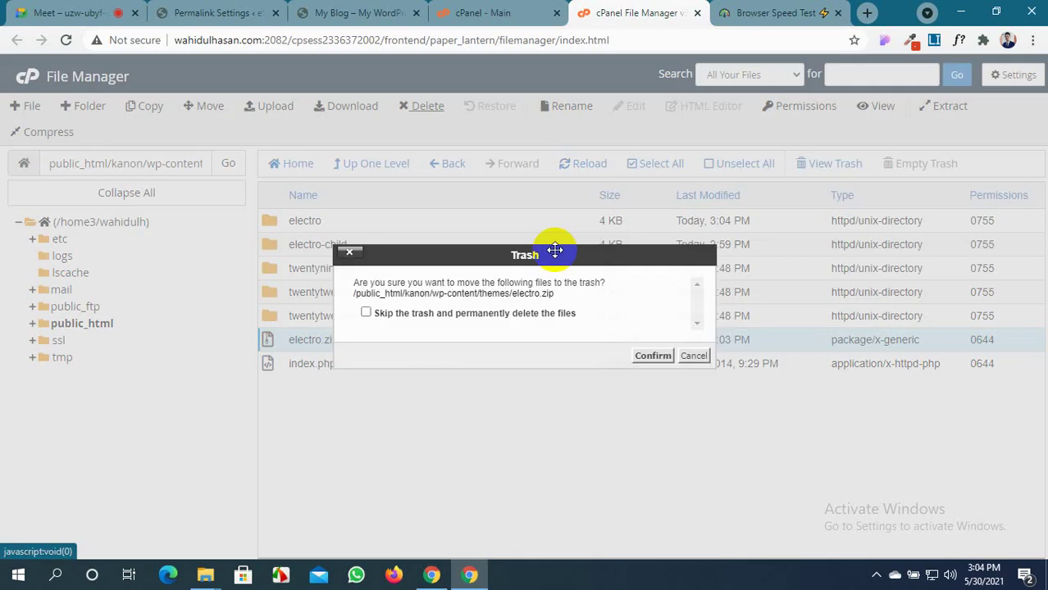
pyautogui.click(405, 317)
pyautogui.click(664, 359)
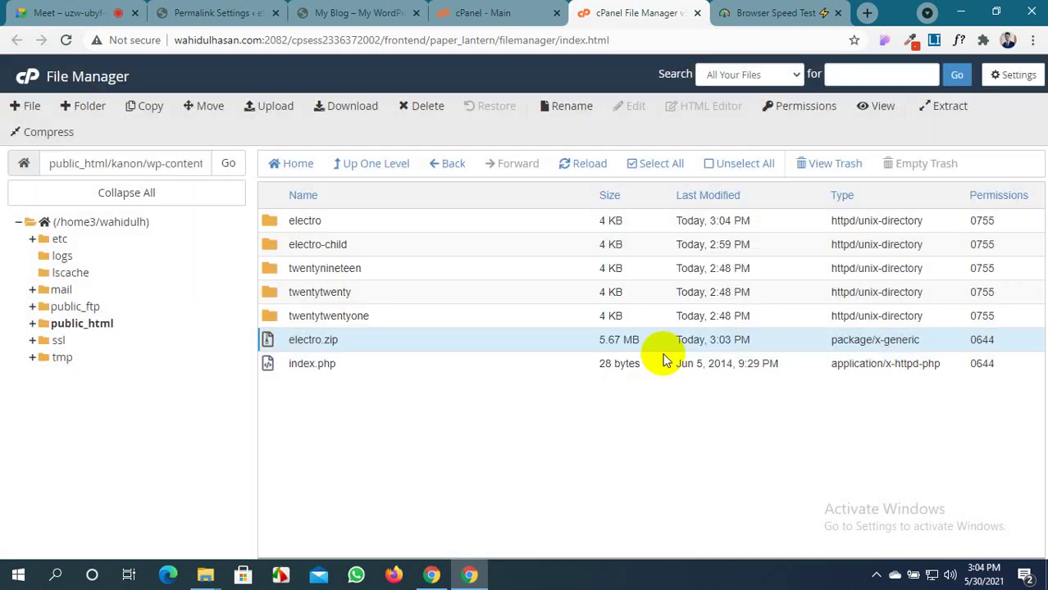
pyautogui.click(697, 15)
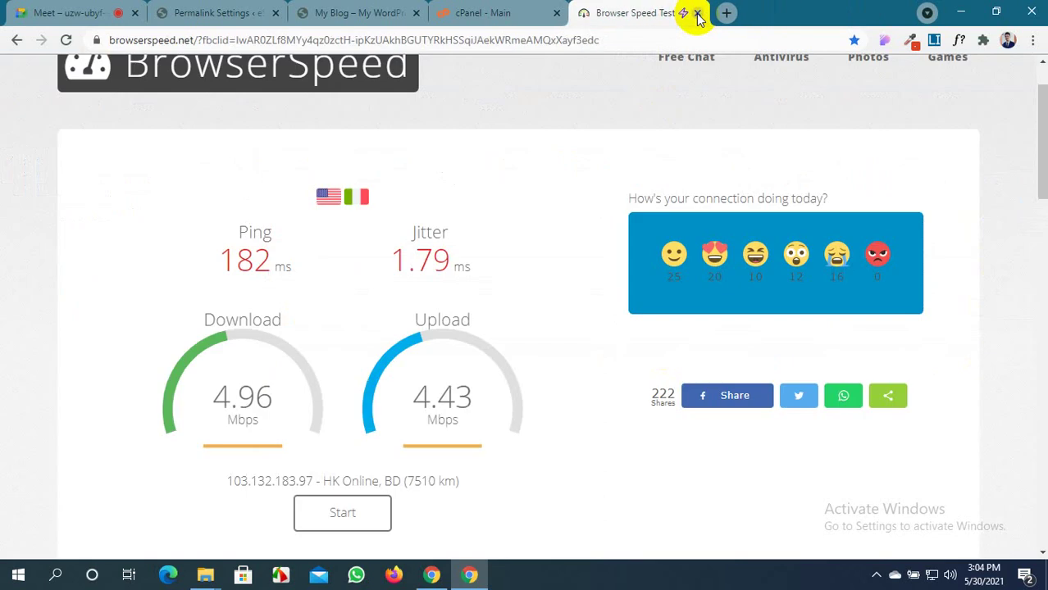
# - Close the speed test and cPanel tabs and return to the eShop WordPress dashboard
pyautogui.click(695, 15)
pyautogui.click(697, 14)
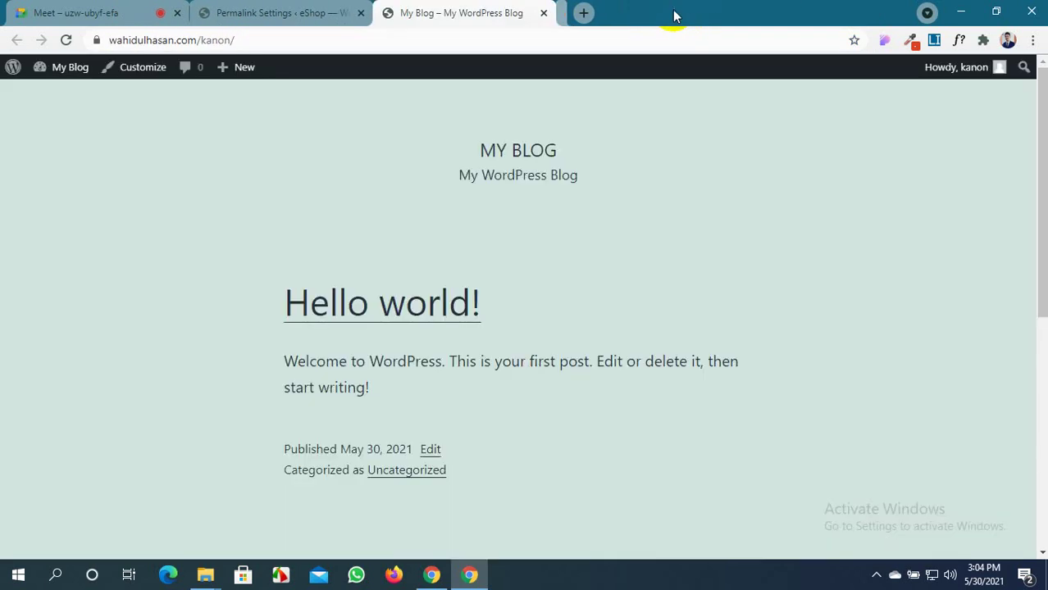
pyautogui.click(332, 12)
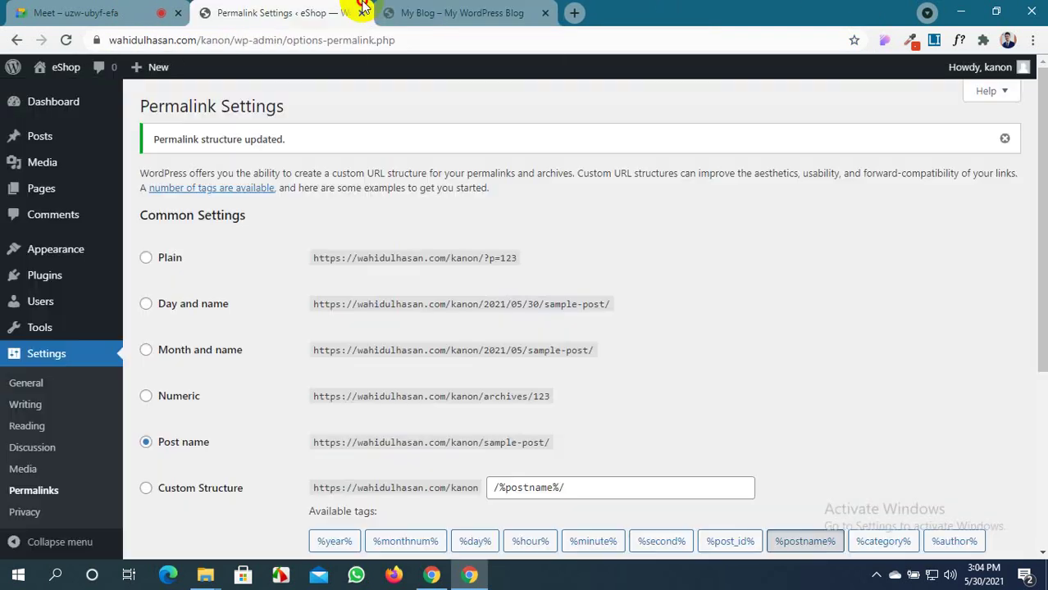
pyautogui.click(54, 109)
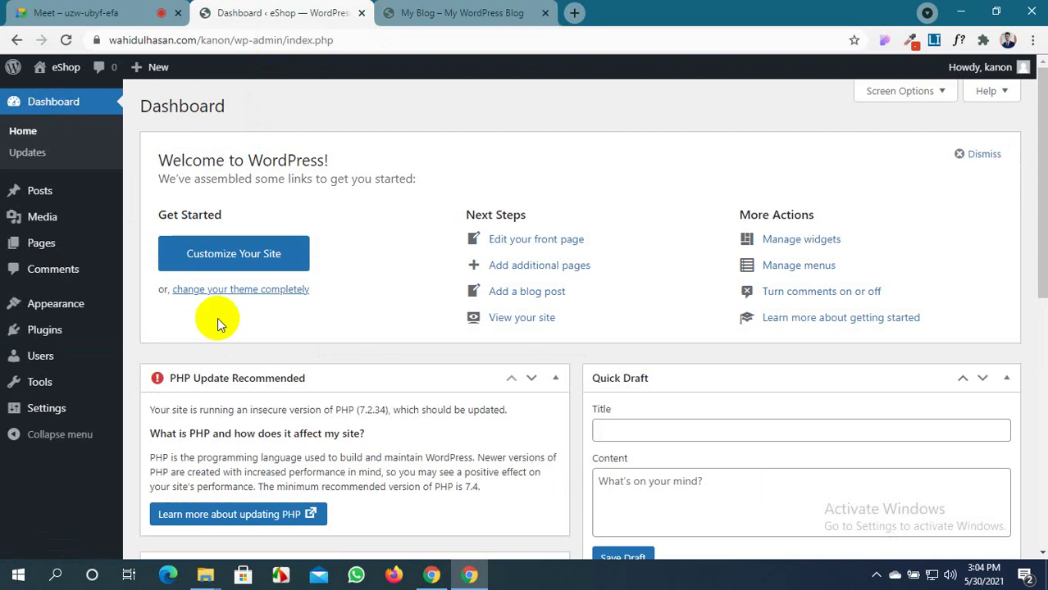
# - Activate the Electro Child theme from Appearance > Themes
pyautogui.scroll(-1, 188, 312)
pyautogui.moveTo(78, 306)
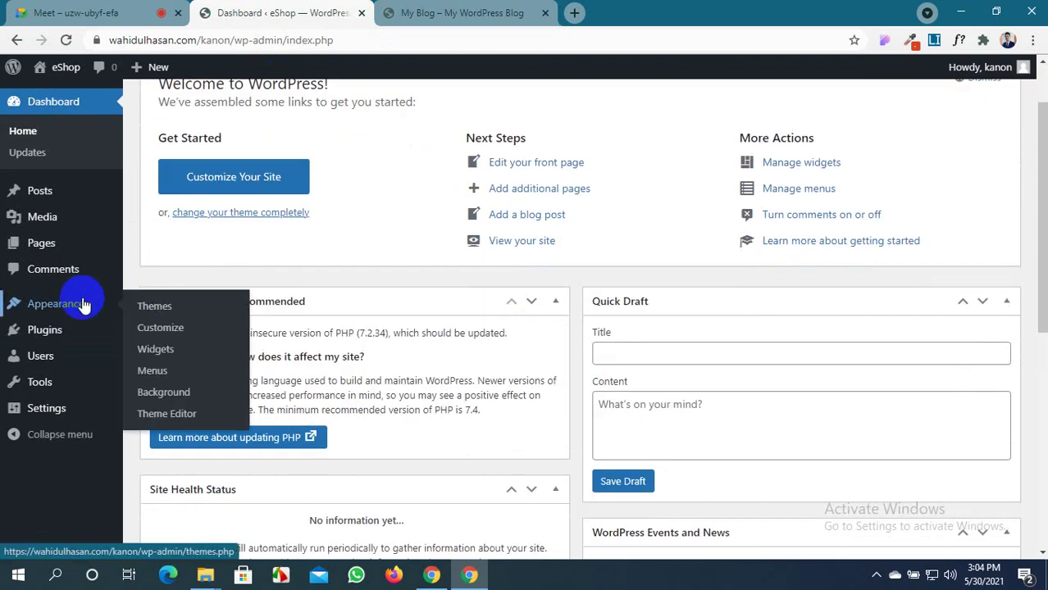
pyautogui.click(150, 307)
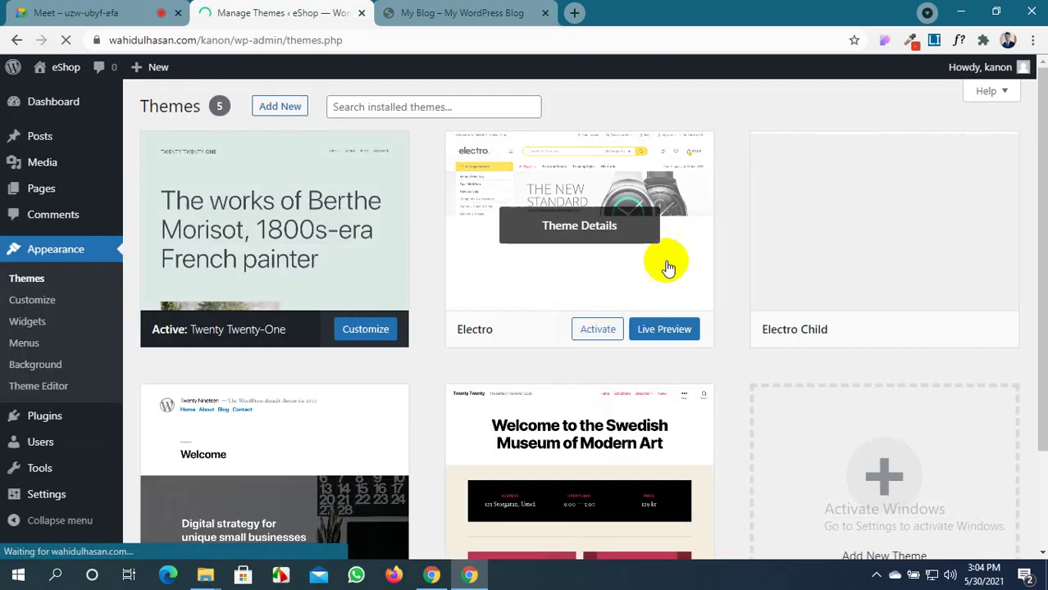
pyautogui.moveTo(667, 215)
pyautogui.moveTo(777, 281)
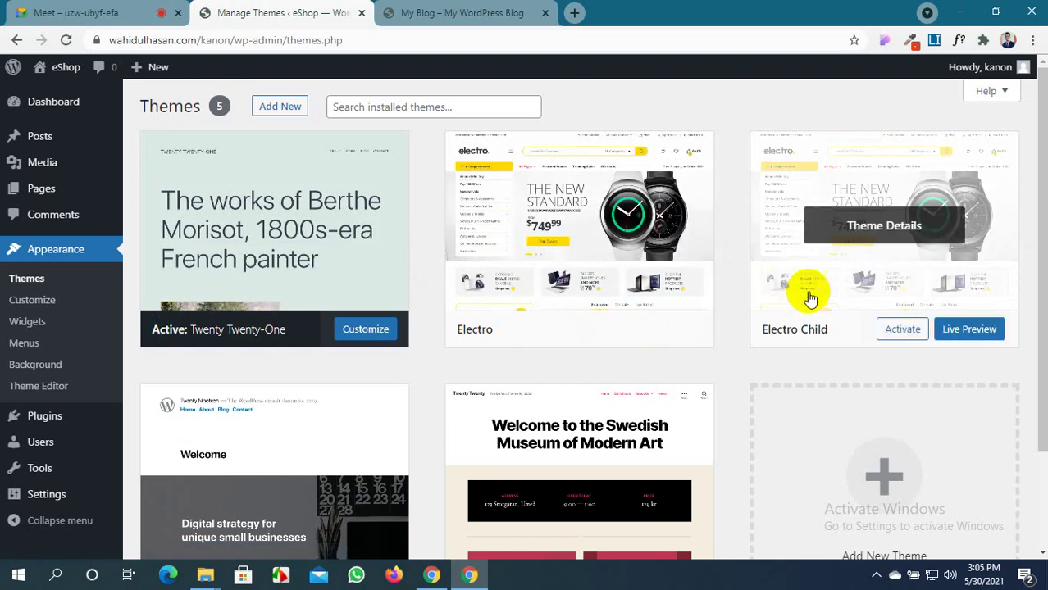
pyautogui.click(889, 333)
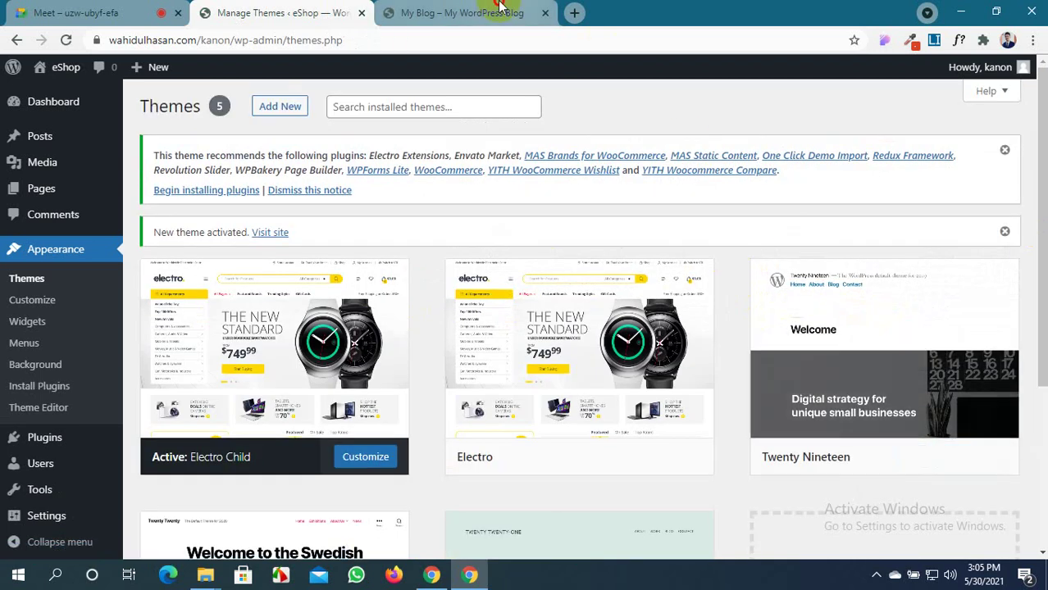
pyautogui.click(496, 12)
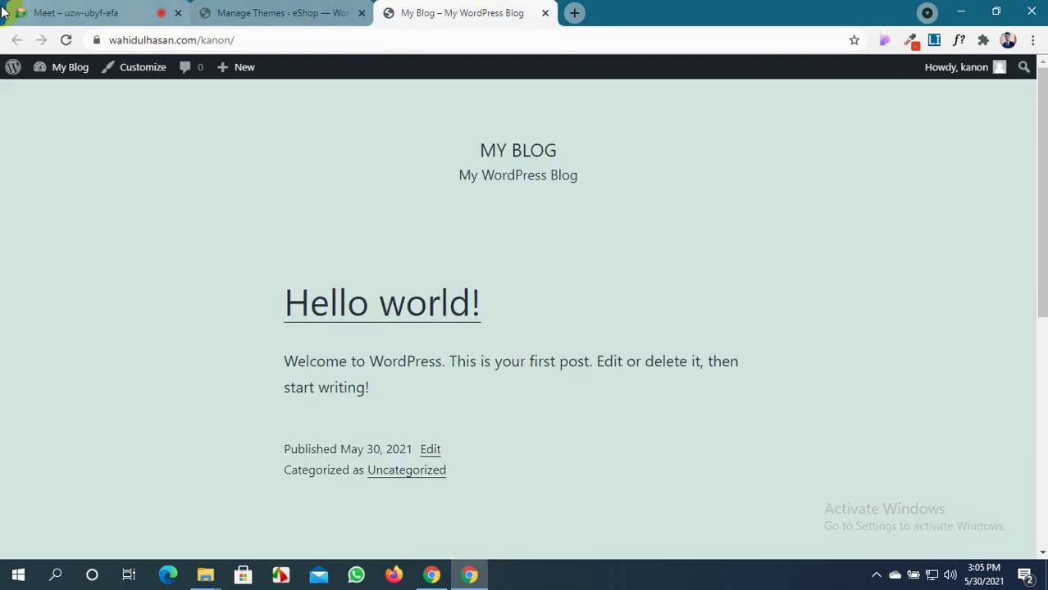
# - Reload and scroll through the eShop front page to preview the Electro storefront
pyautogui.click(67, 41)
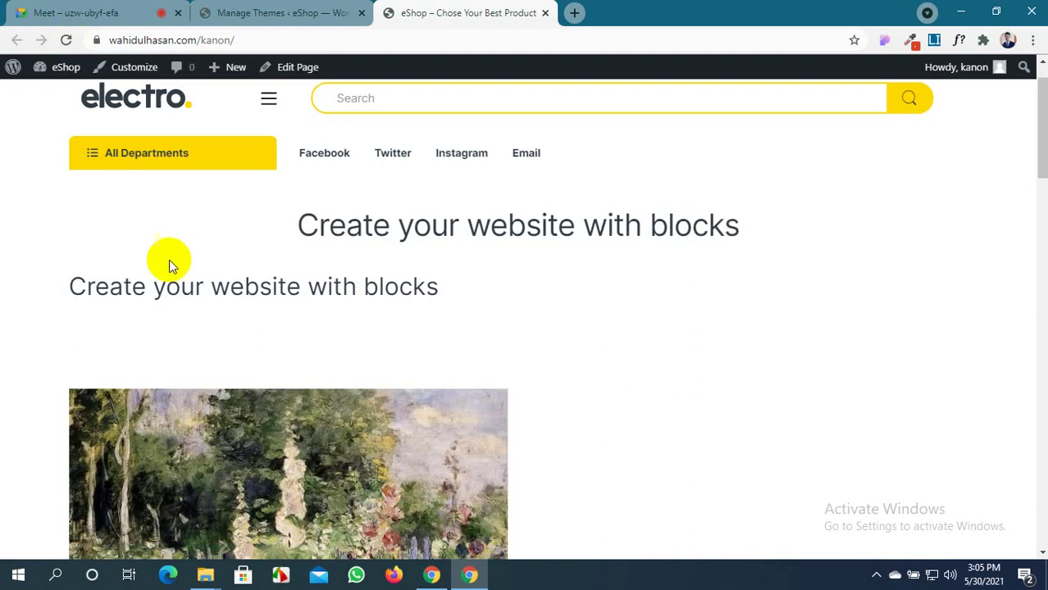
pyautogui.scroll(-5, 252, 386)
pyautogui.scroll(-10, 253, 394)
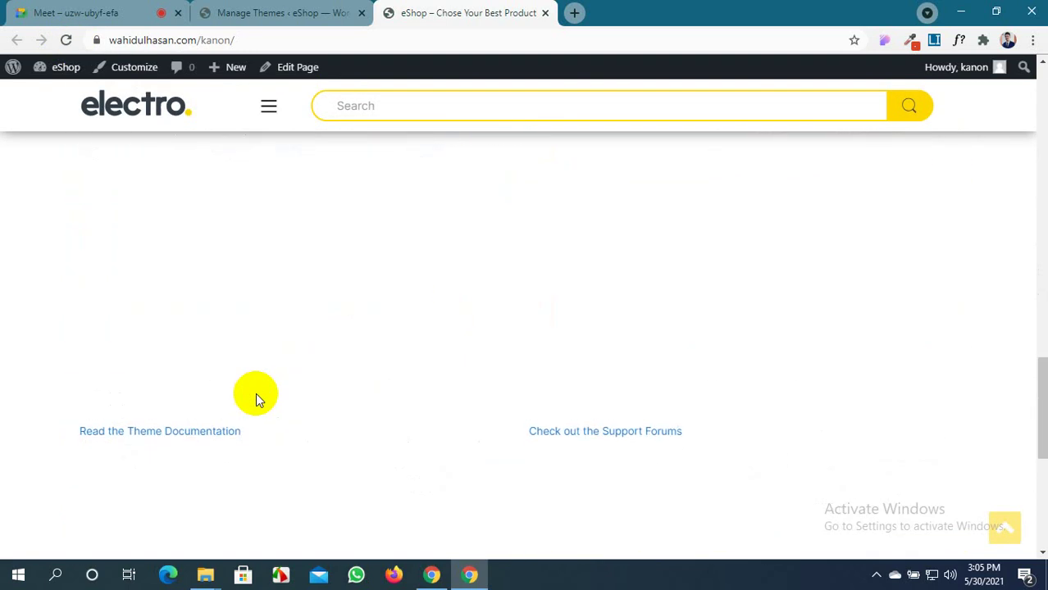
pyautogui.scroll(15, 256, 392)
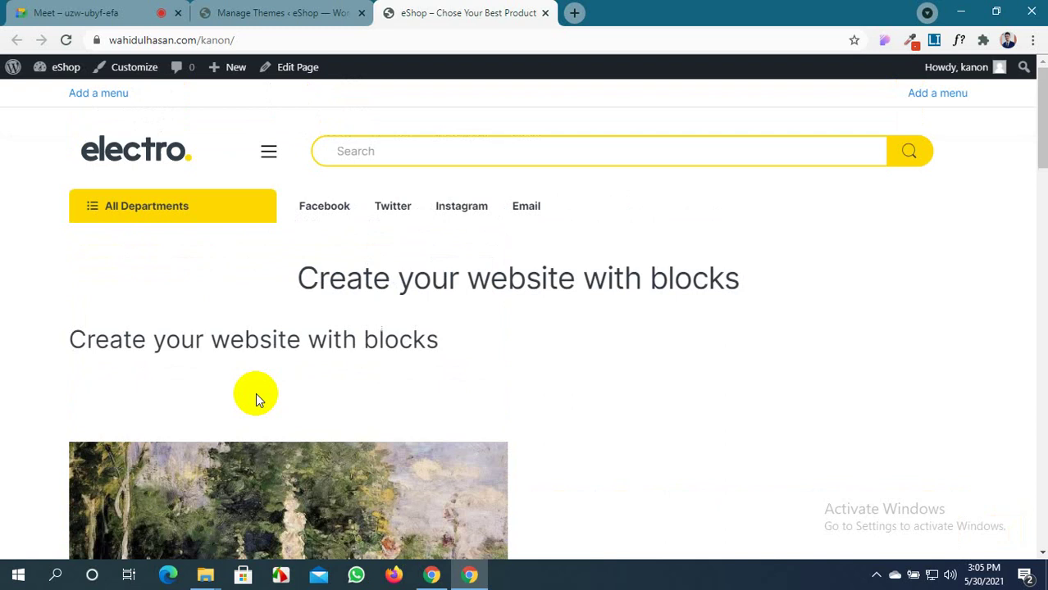
pyautogui.scroll(-12, 256, 393)
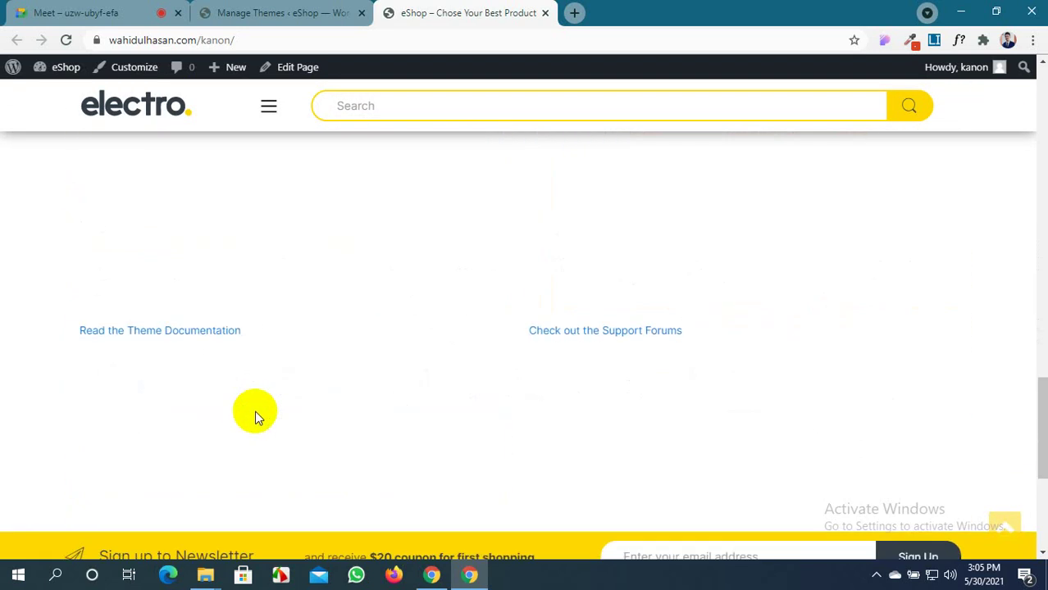
pyautogui.scroll(-4, 256, 414)
# - Open the Begin installing plugins page listing the 12 recommended plugins
pyautogui.click(275, 13)
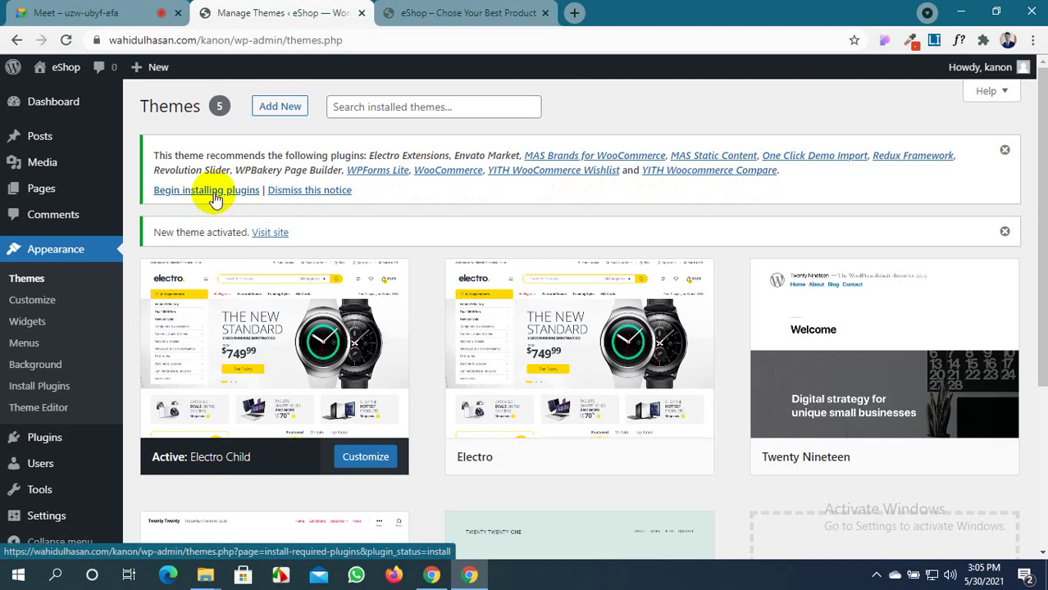
pyautogui.click(214, 194)
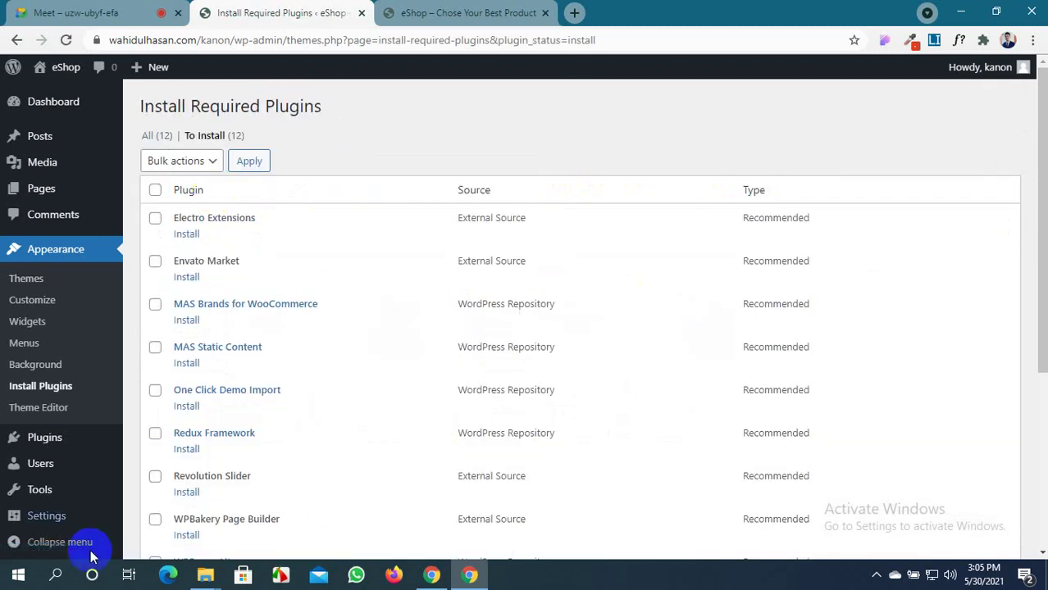
pyautogui.click(204, 579)
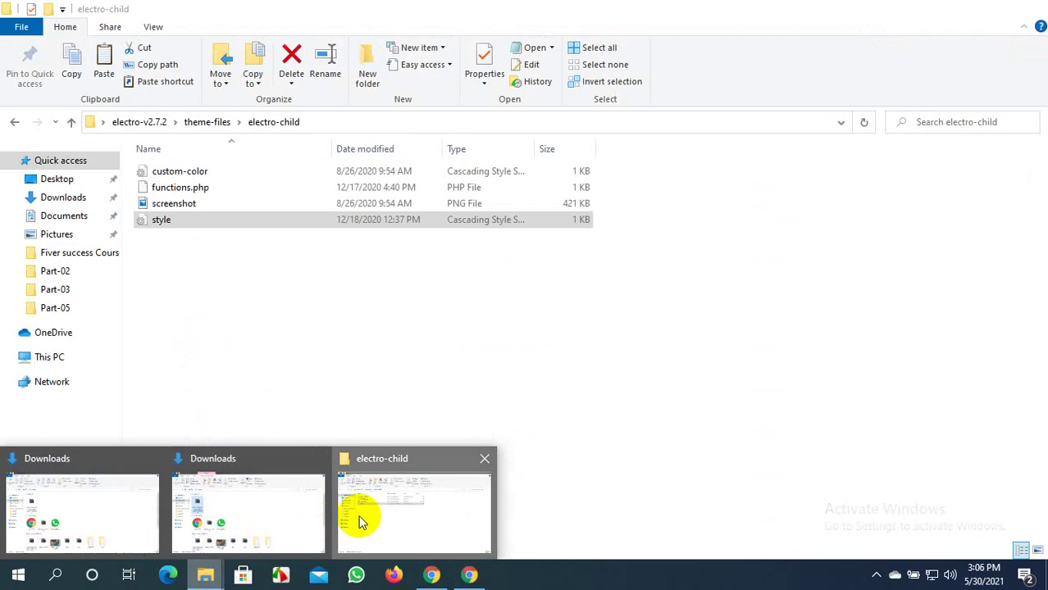
pyautogui.click(358, 519)
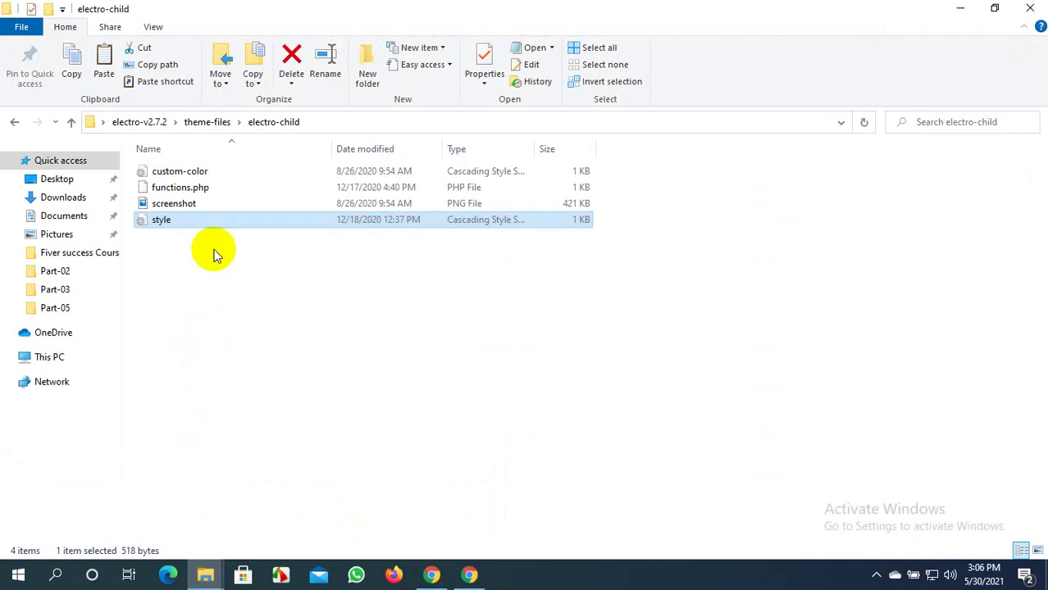
# - Browse the electro theme folder and its dokan subfolder in File Explorer
pyautogui.click(71, 121)
pyautogui.doubleClick(183, 172)
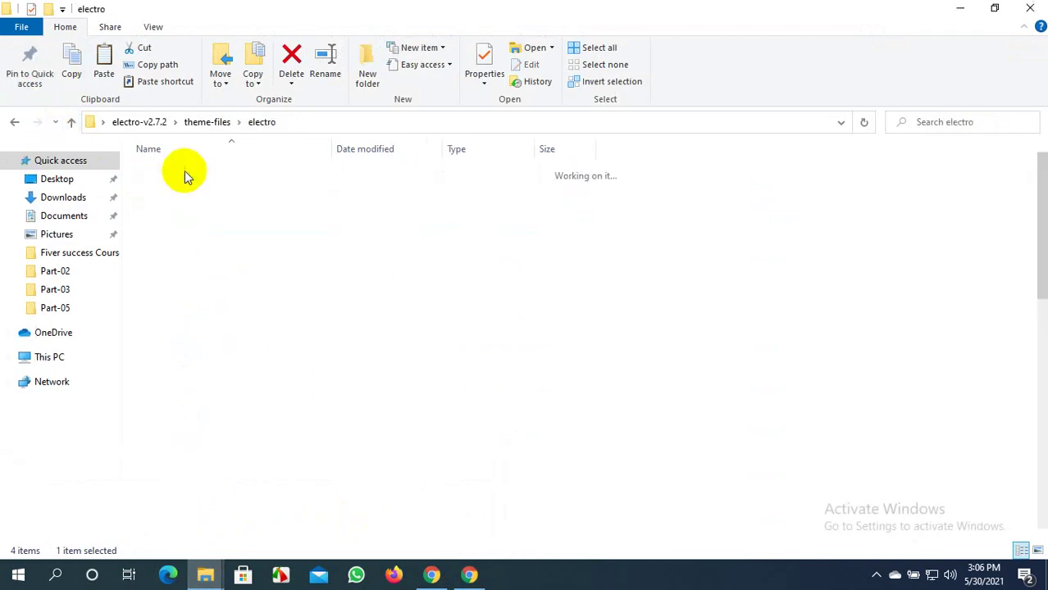
pyautogui.scroll(-7, 168, 377)
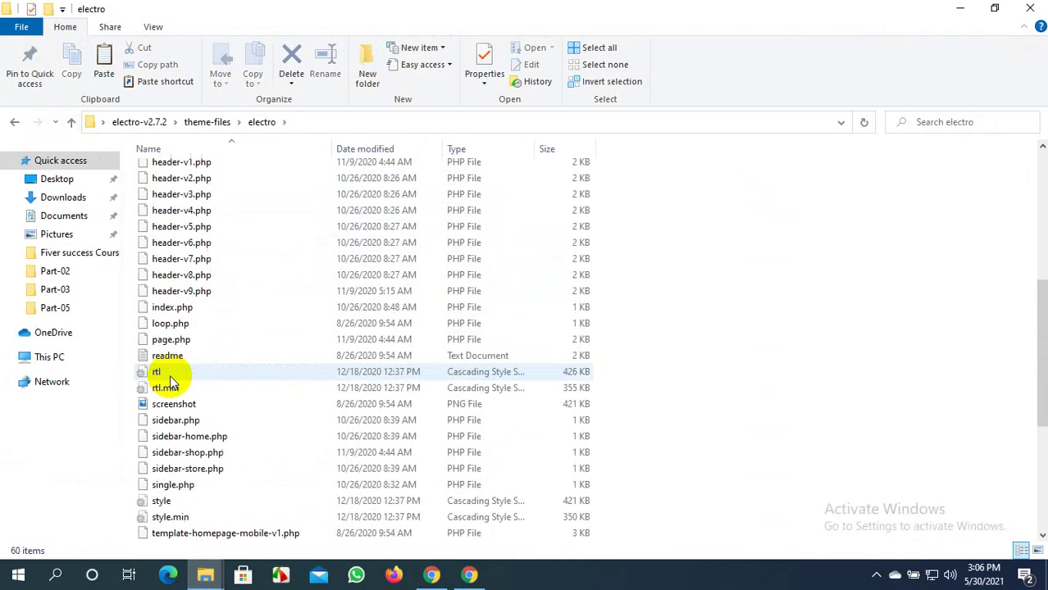
pyautogui.scroll(7, 168, 377)
pyautogui.click(72, 123)
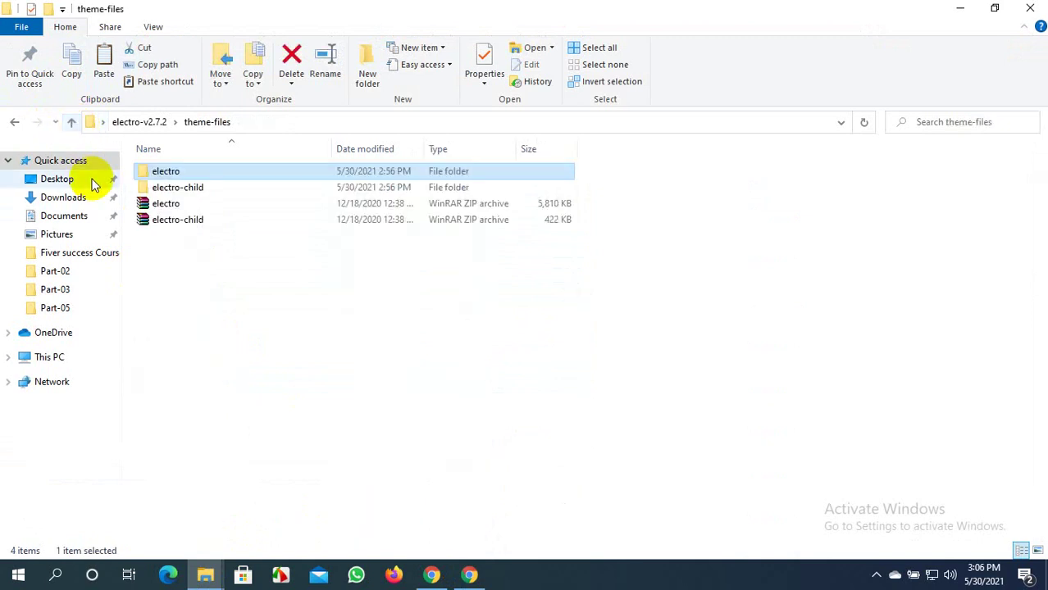
pyautogui.doubleClick(192, 173)
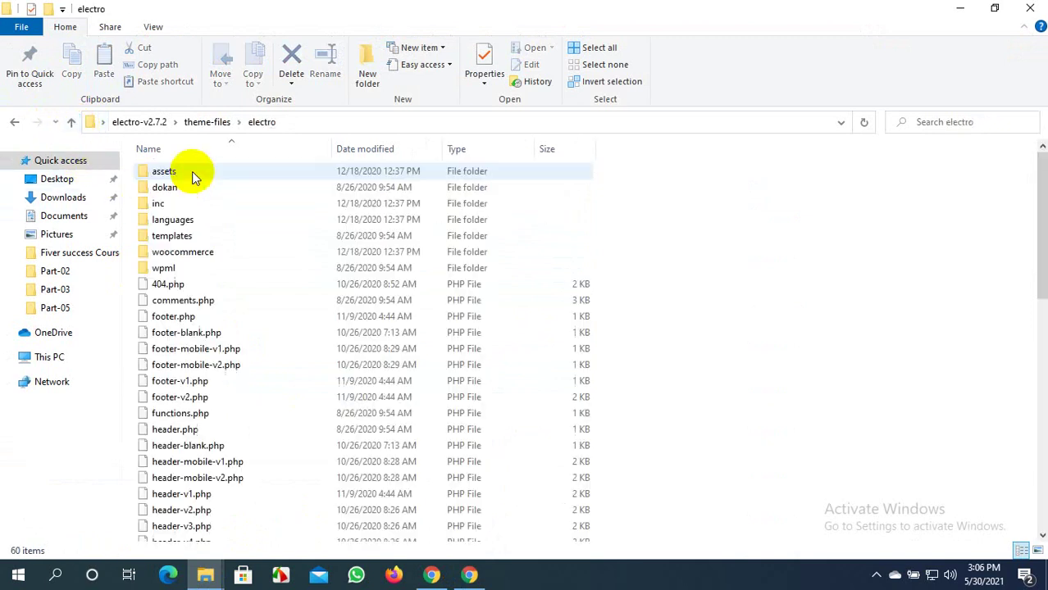
pyautogui.scroll(-2, 205, 250)
pyautogui.scroll(-10, 204, 250)
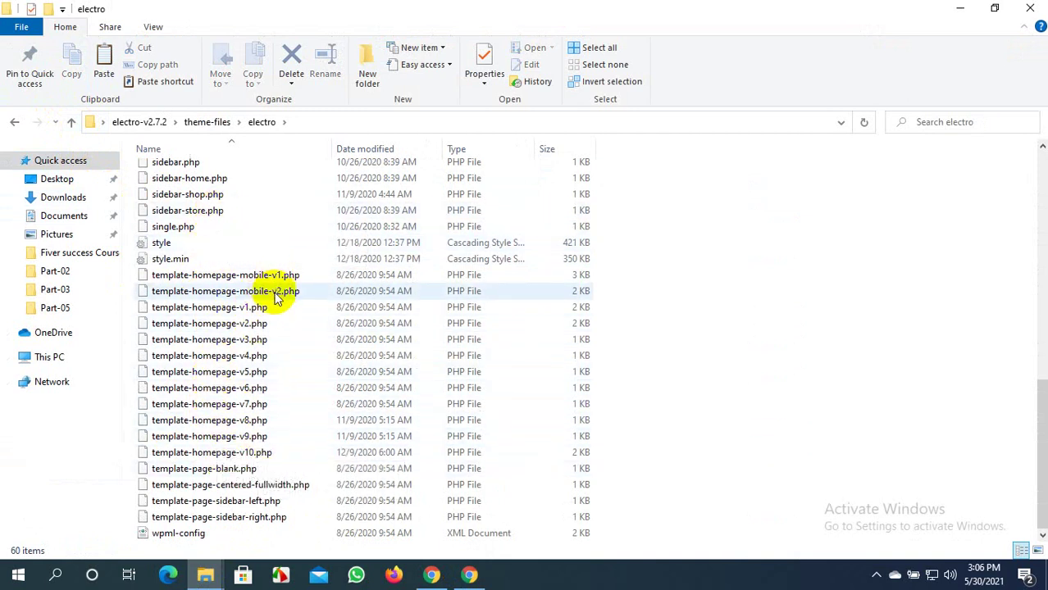
pyautogui.scroll(6, 254, 437)
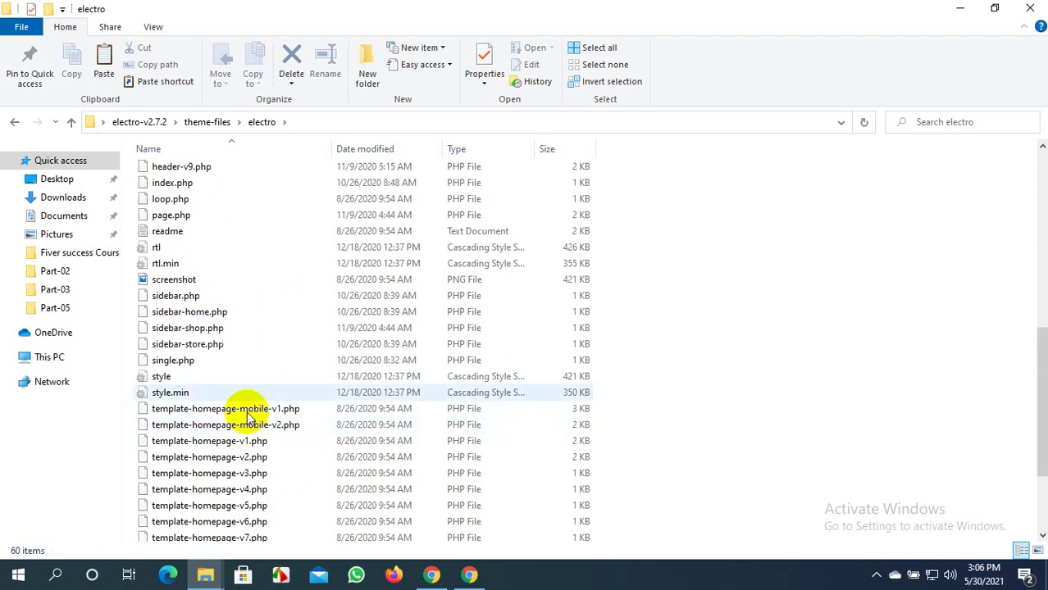
pyautogui.scroll(1, 235, 350)
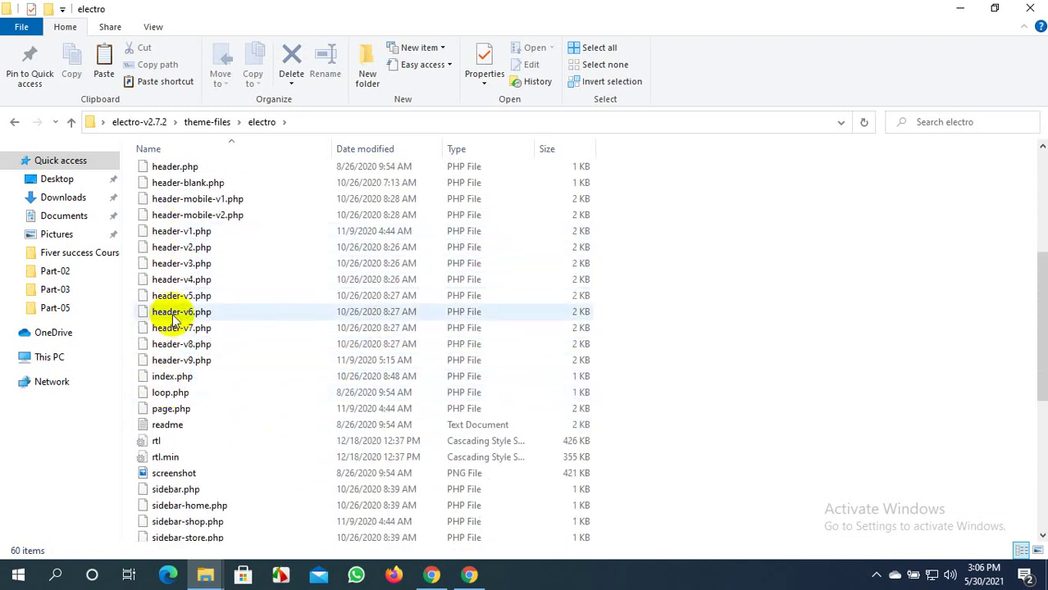
pyautogui.scroll(3, 168, 328)
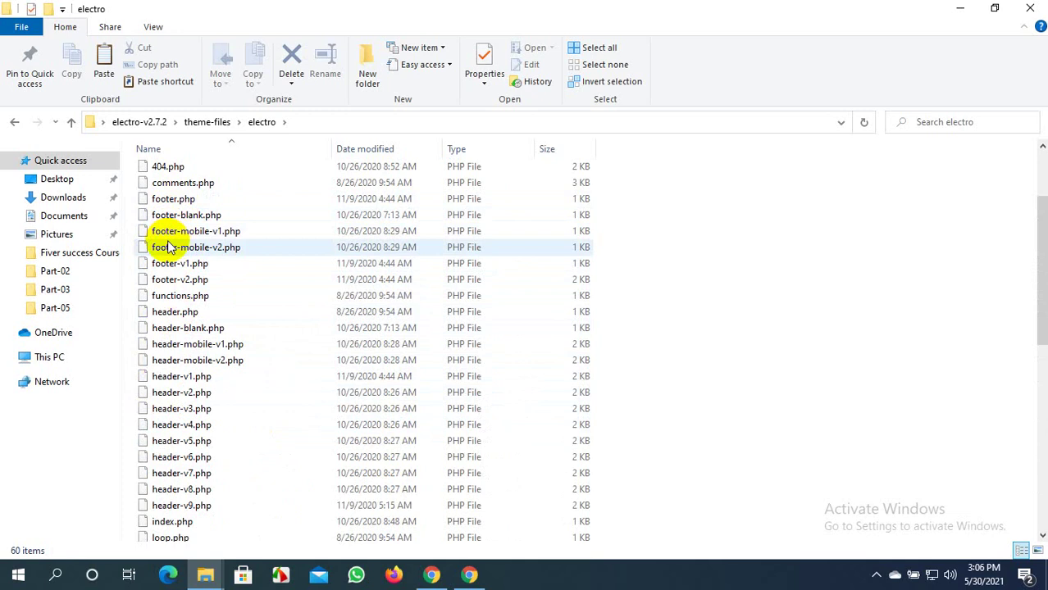
pyautogui.scroll(3, 168, 246)
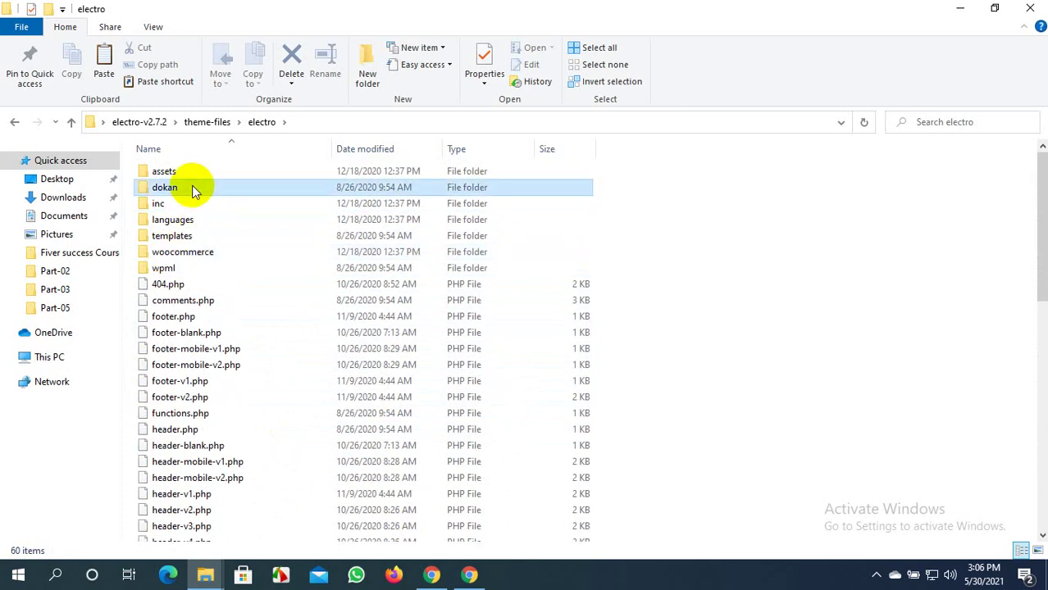
pyautogui.doubleClick(192, 186)
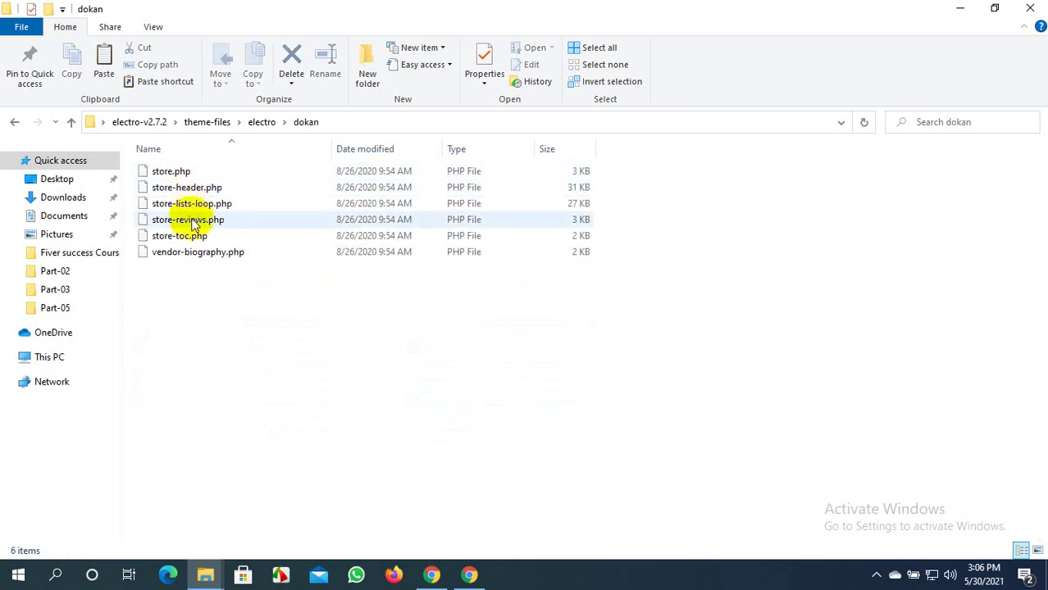
pyautogui.click(72, 123)
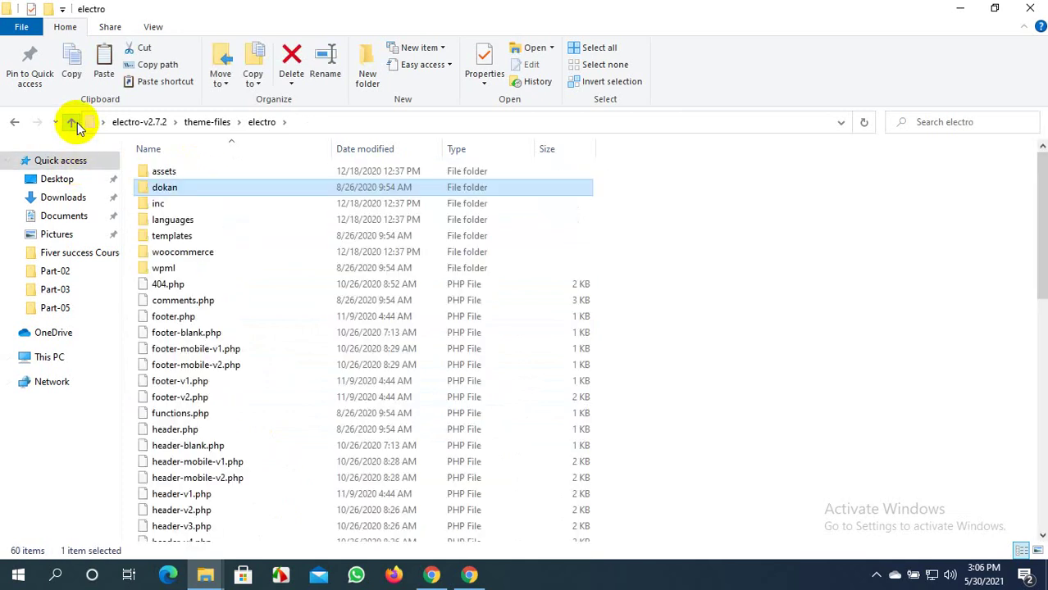
# - View electro-v2.7.2's included-plugins folder: electro-extensions, js_composer and revslider archives
pyautogui.click(73, 123)
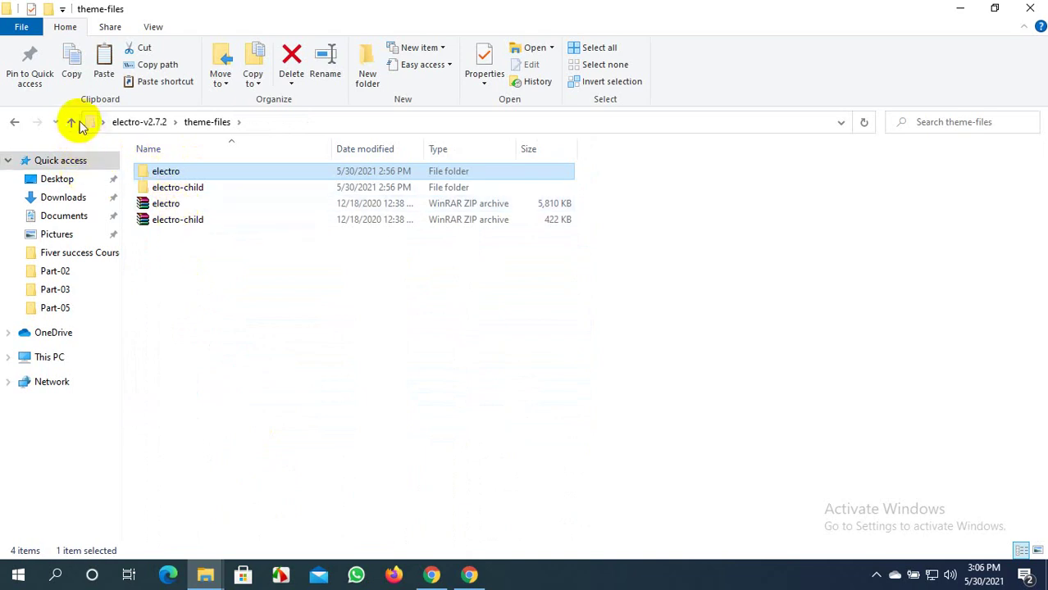
pyautogui.click(72, 122)
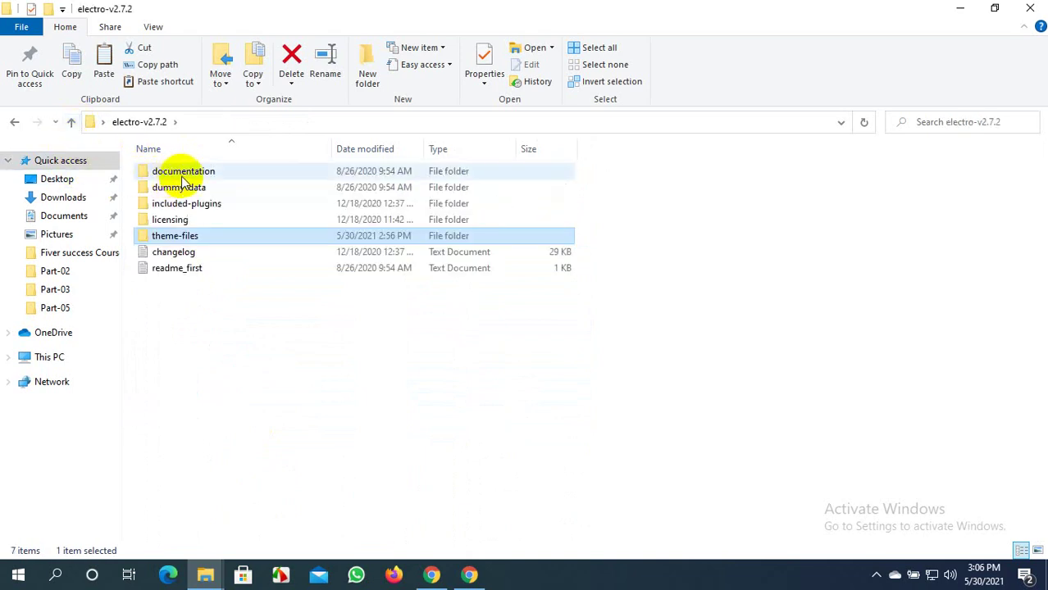
pyautogui.click(198, 206)
pyautogui.doubleClick(198, 206)
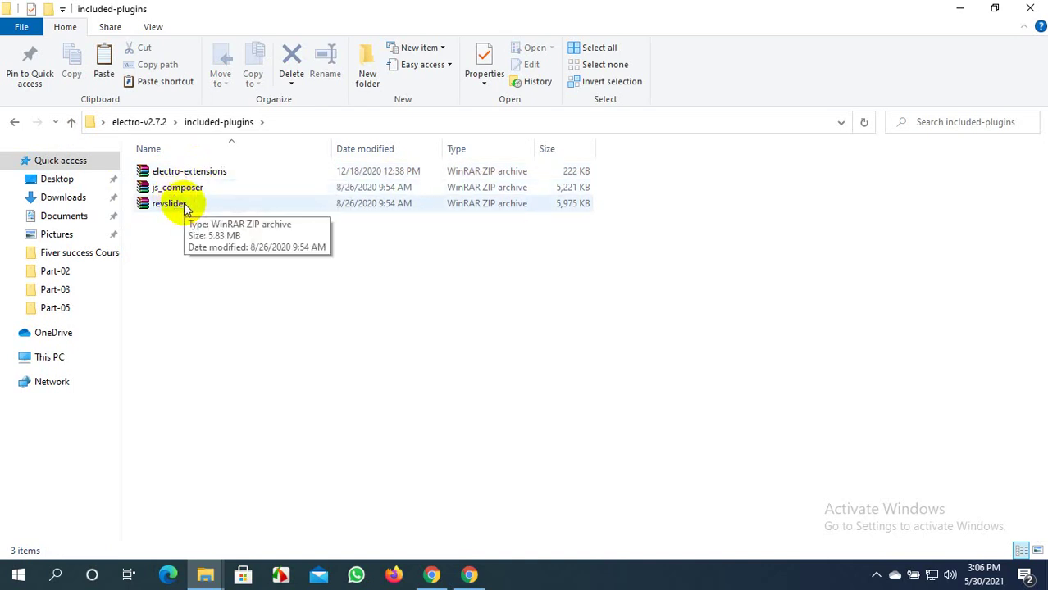
pyautogui.click(1030, 8)
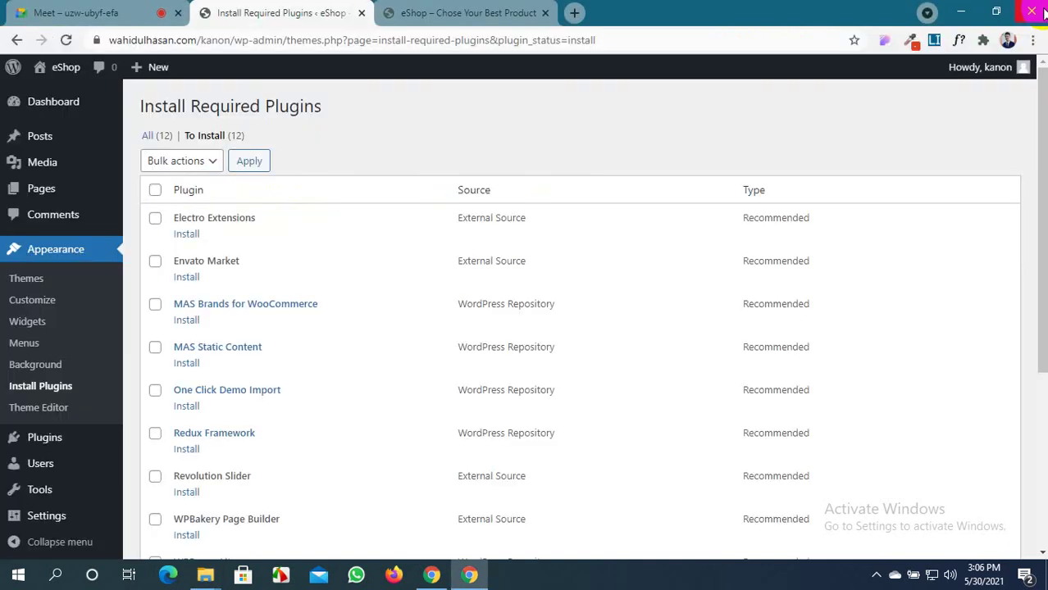
# - Select all 12 recommended plugins and apply the Install bulk action
pyautogui.scroll(-5, 187, 206)
pyautogui.scroll(5, 199, 324)
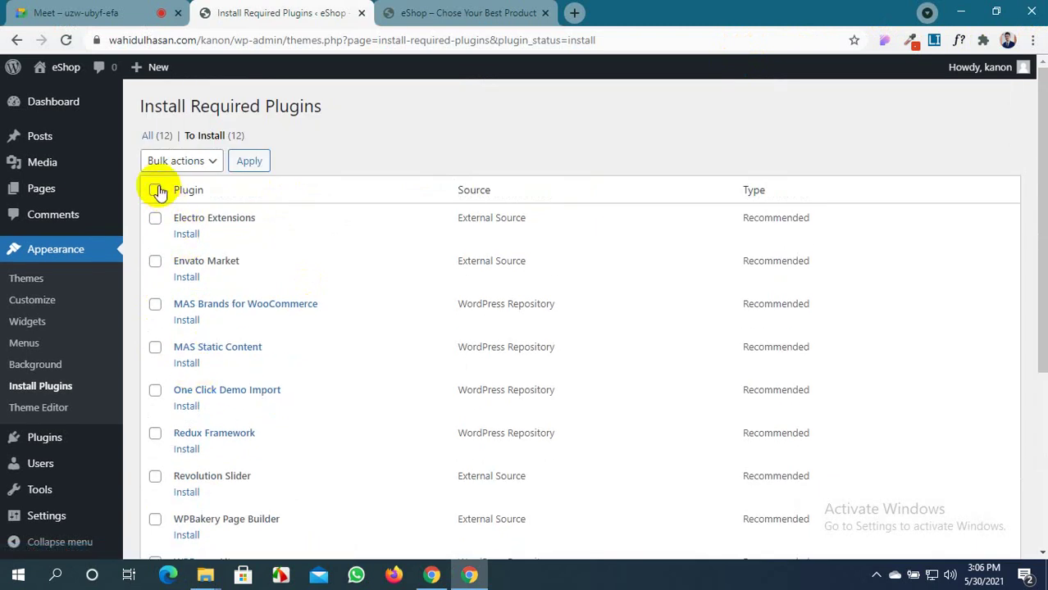
pyautogui.click(157, 190)
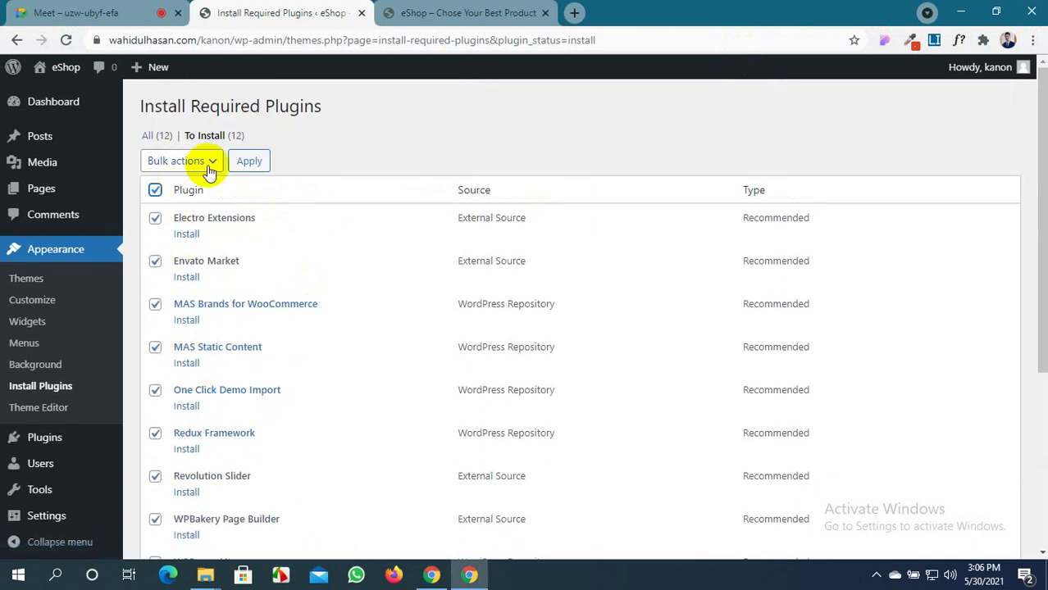
pyautogui.click(209, 169)
pyautogui.click(198, 197)
pyautogui.click(261, 163)
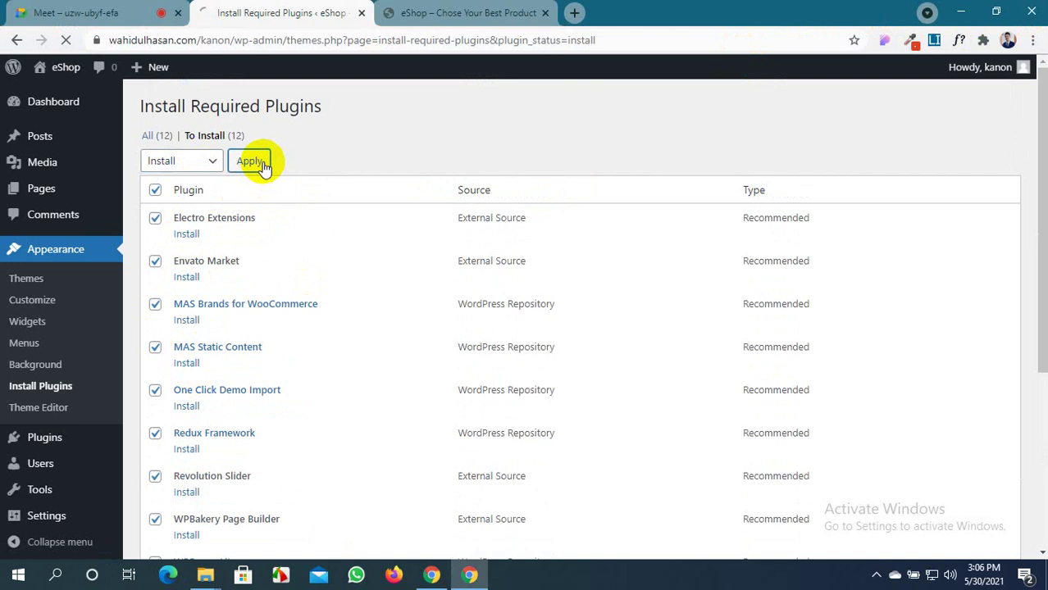
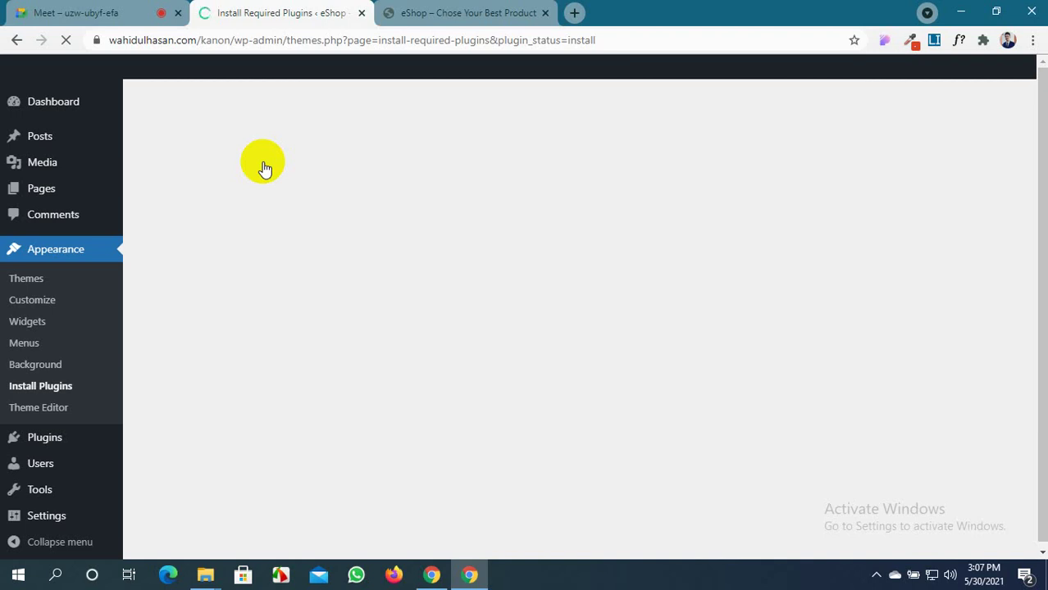
# - Log in to cPanel in a new tab using the saved Live Server login
pyautogui.click(532, 12)
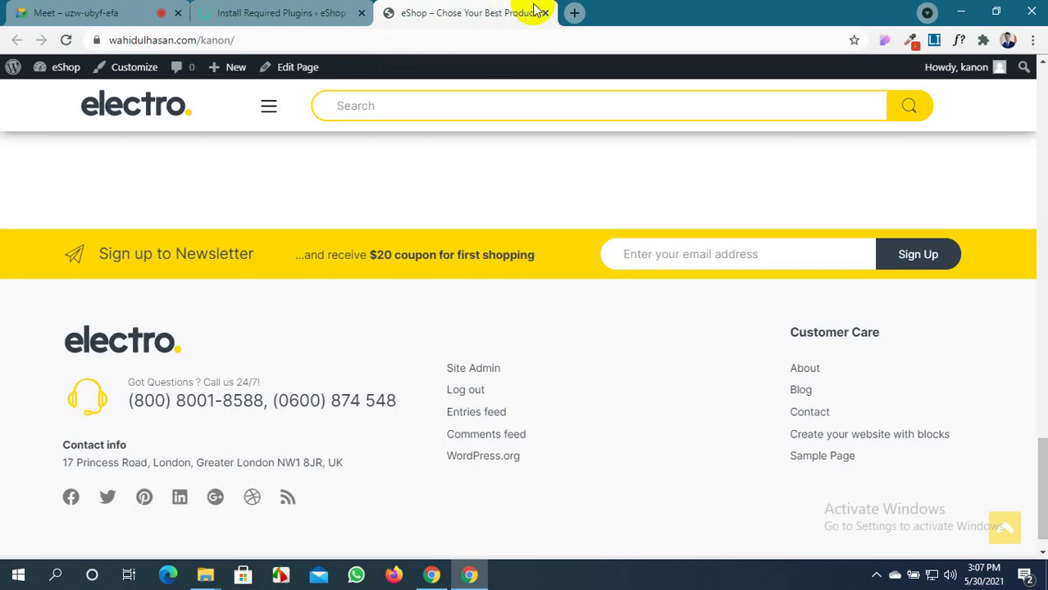
pyautogui.click(576, 13)
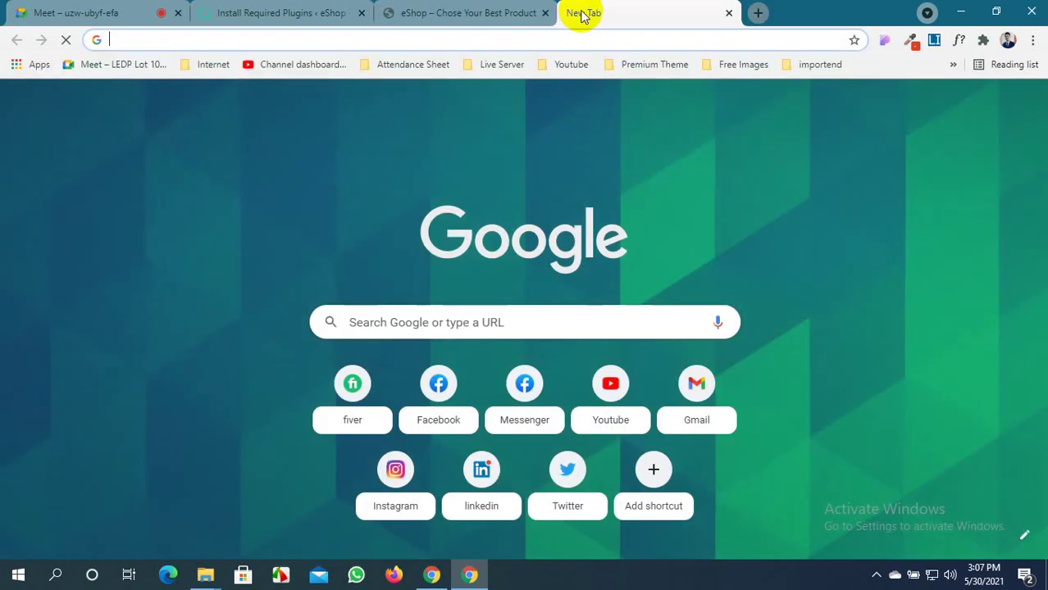
pyautogui.click(496, 64)
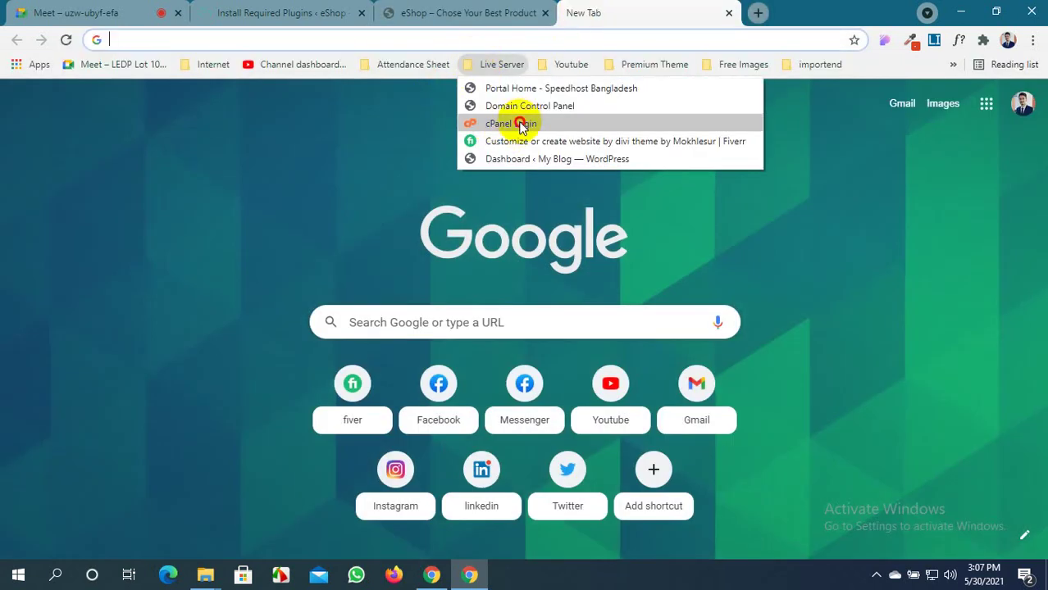
pyautogui.click(510, 123)
pyautogui.click(281, 10)
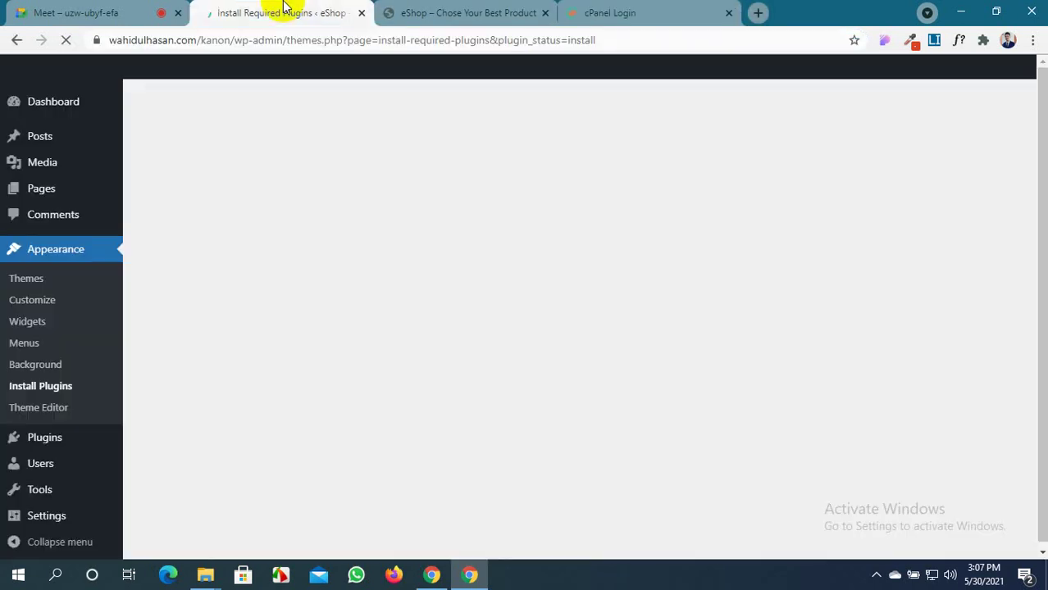
pyautogui.click(673, 6)
pyautogui.click(529, 262)
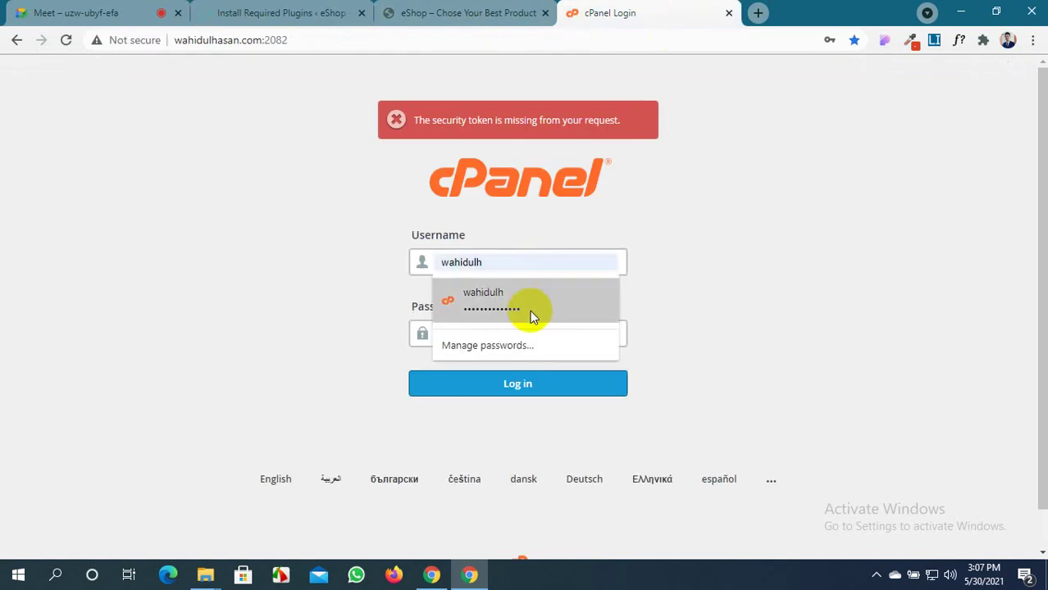
pyautogui.click(531, 313)
pyautogui.click(534, 391)
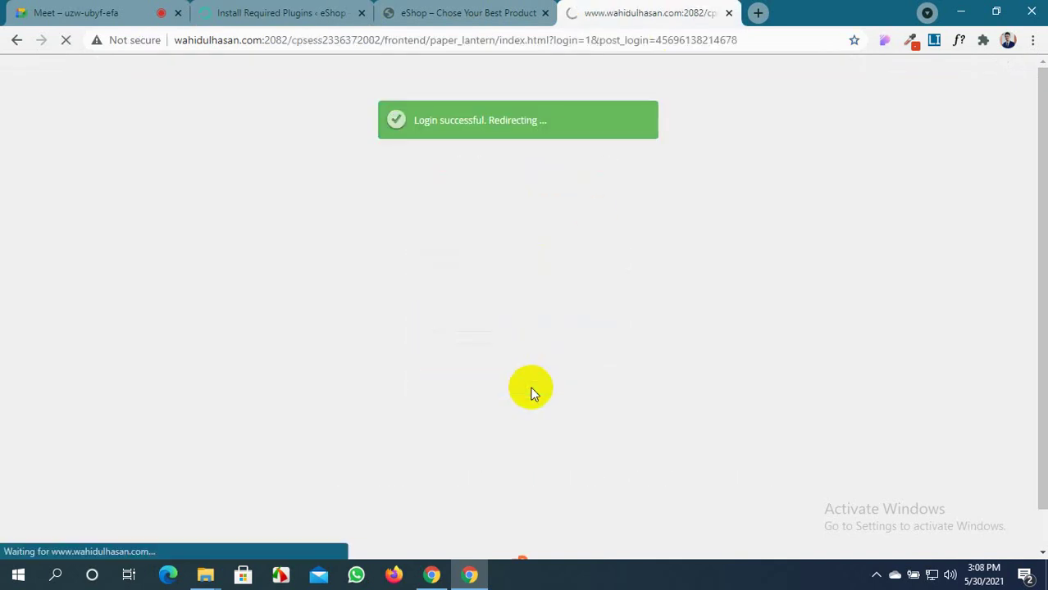
# - Open WordPress under the Softaculous Apps Installer section
pyautogui.scroll(-10, 164, 279)
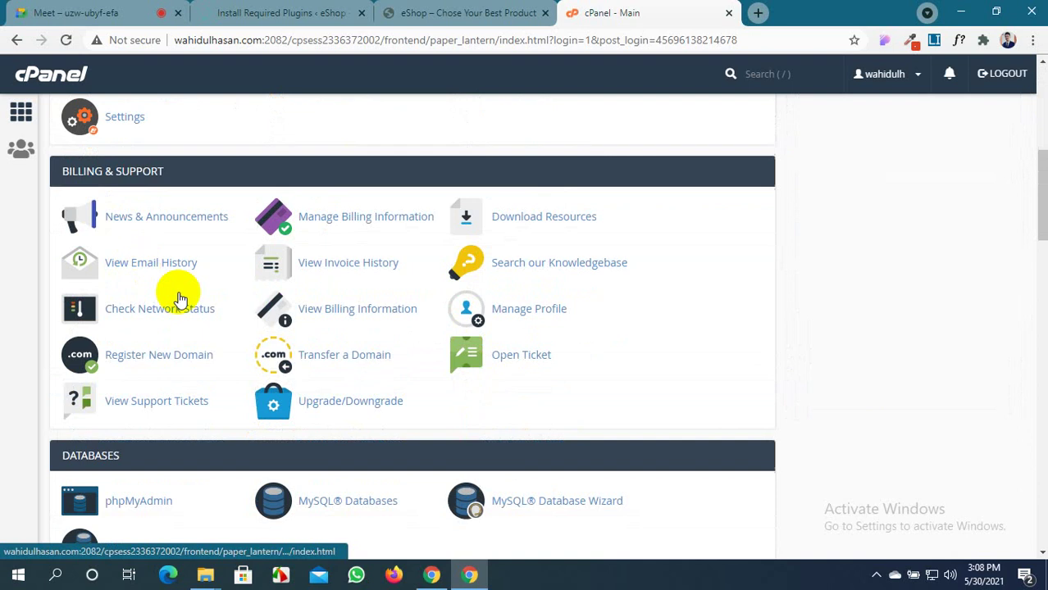
pyautogui.scroll(-10, 197, 312)
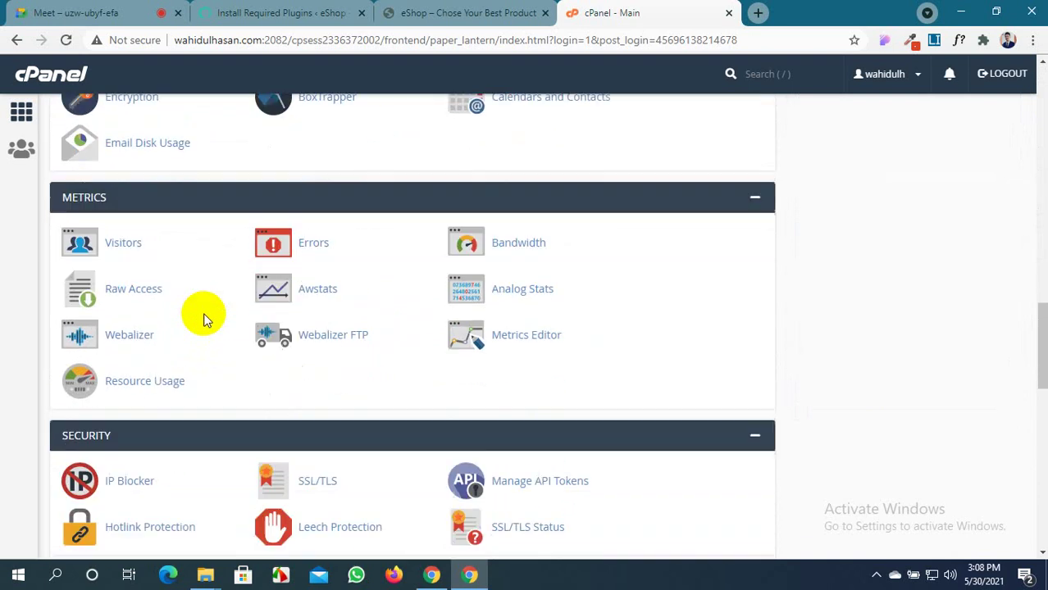
pyautogui.scroll(-9, 205, 320)
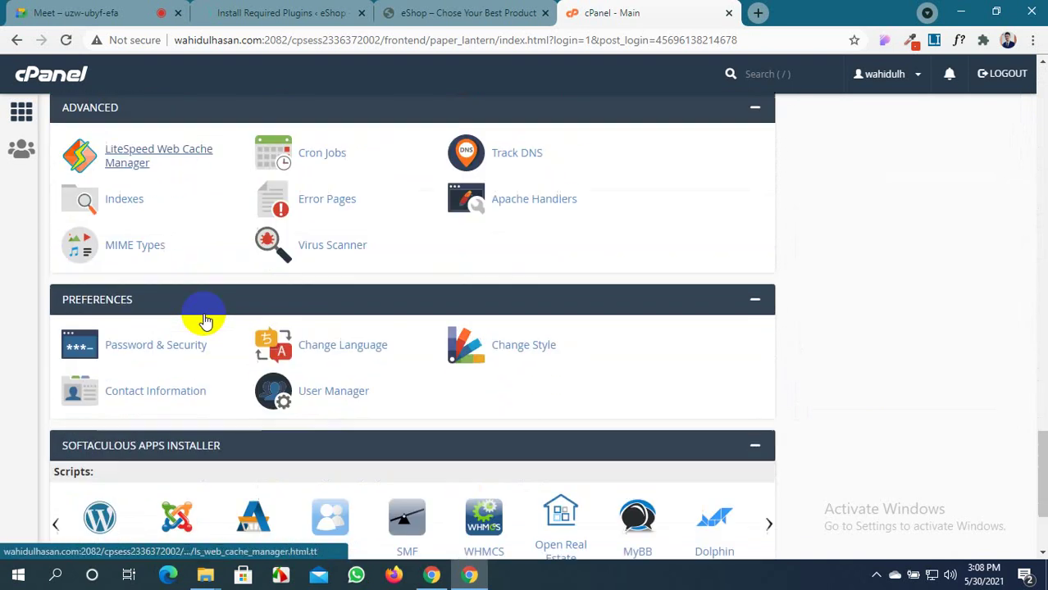
pyautogui.scroll(-2, 205, 320)
pyautogui.click(102, 359)
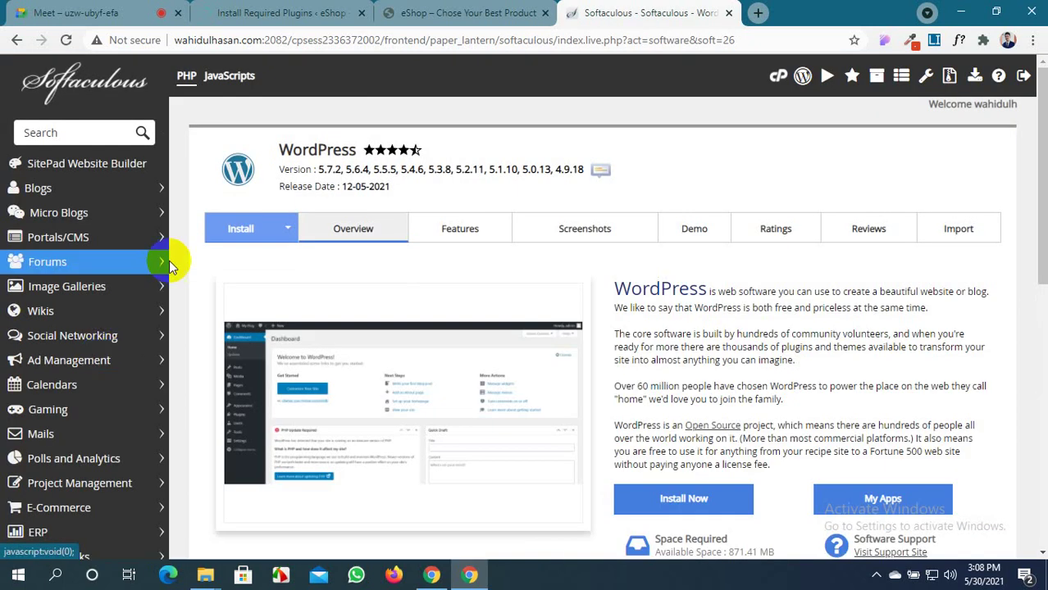
# - Open the WordPress install form and clear 'wp' from In Directory to install at root
pyautogui.click(238, 234)
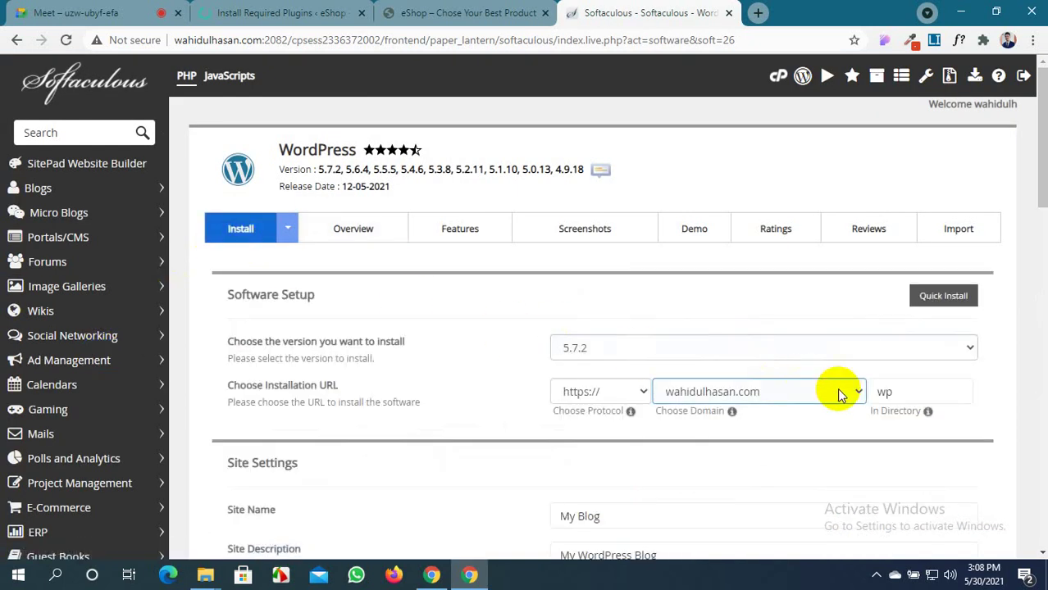
pyautogui.click(901, 391)
pyautogui.moveTo(894, 393); pyautogui.dragTo(876, 392)
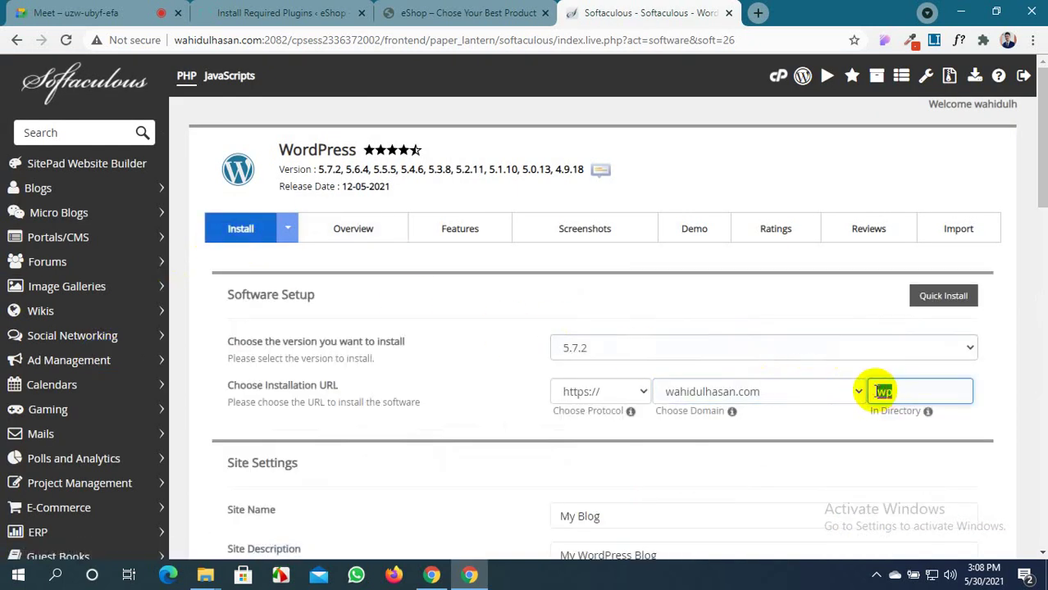
pyautogui.press('BackSpace')
# - Replace the generated admin password with a new one
pyautogui.scroll(-5, 874, 392)
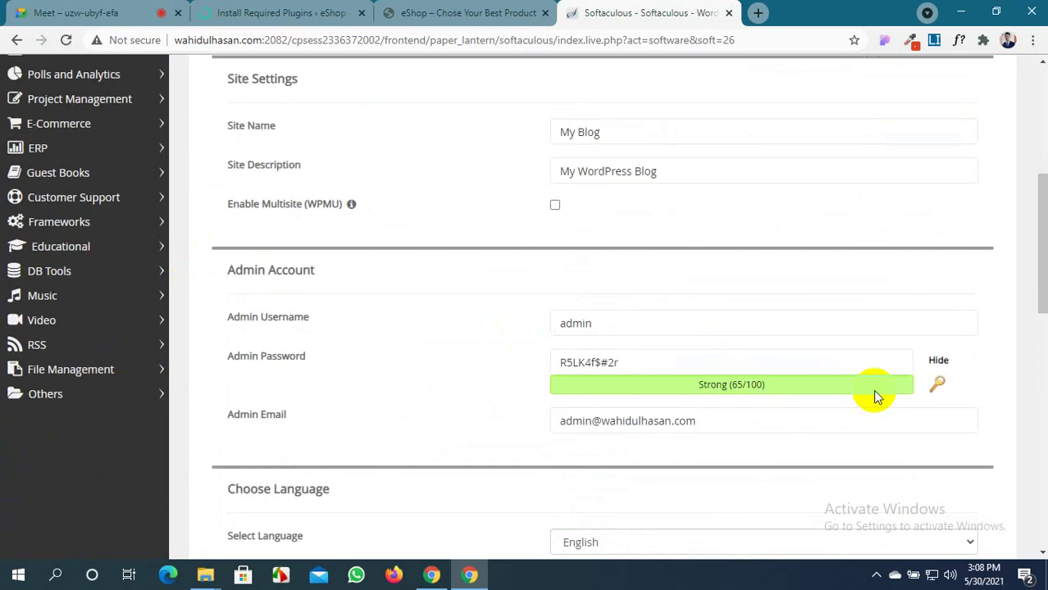
pyautogui.moveTo(646, 352); pyautogui.dragTo(533, 366)
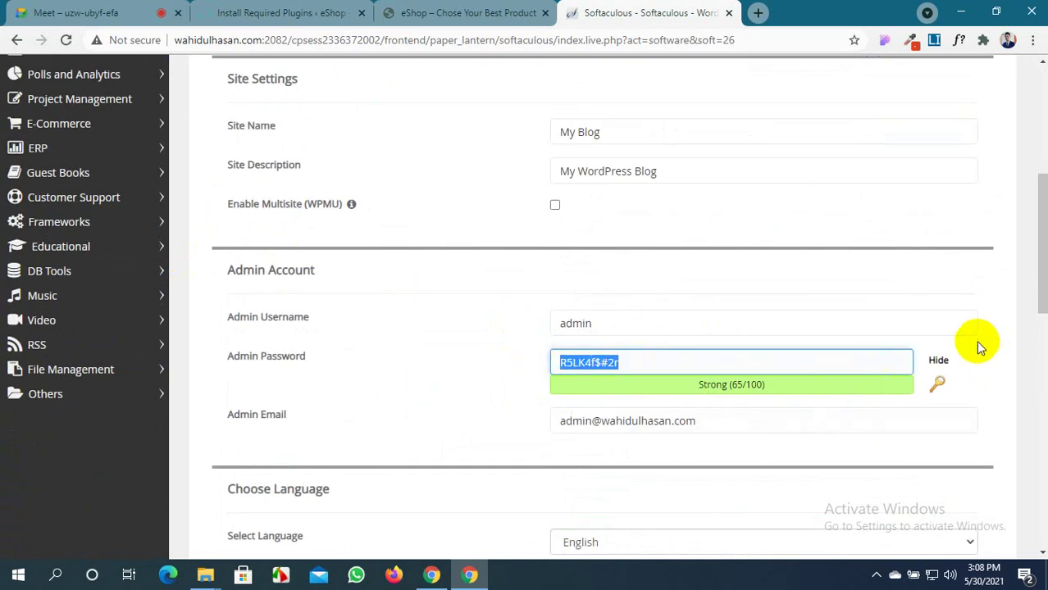
pyautogui.click(938, 360)
pyautogui.moveTo(631, 368); pyautogui.dragTo(486, 361)
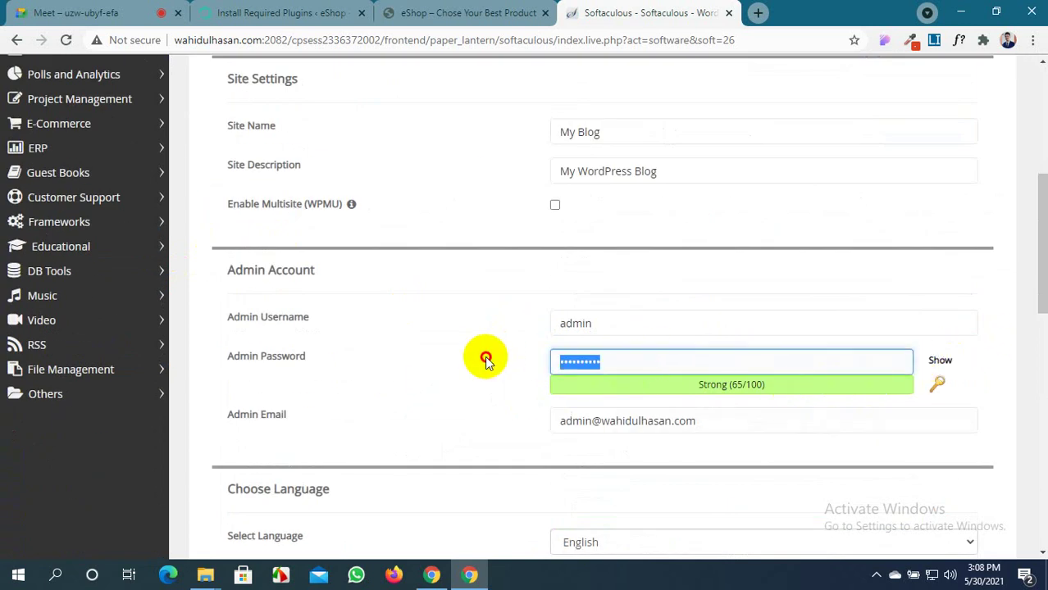
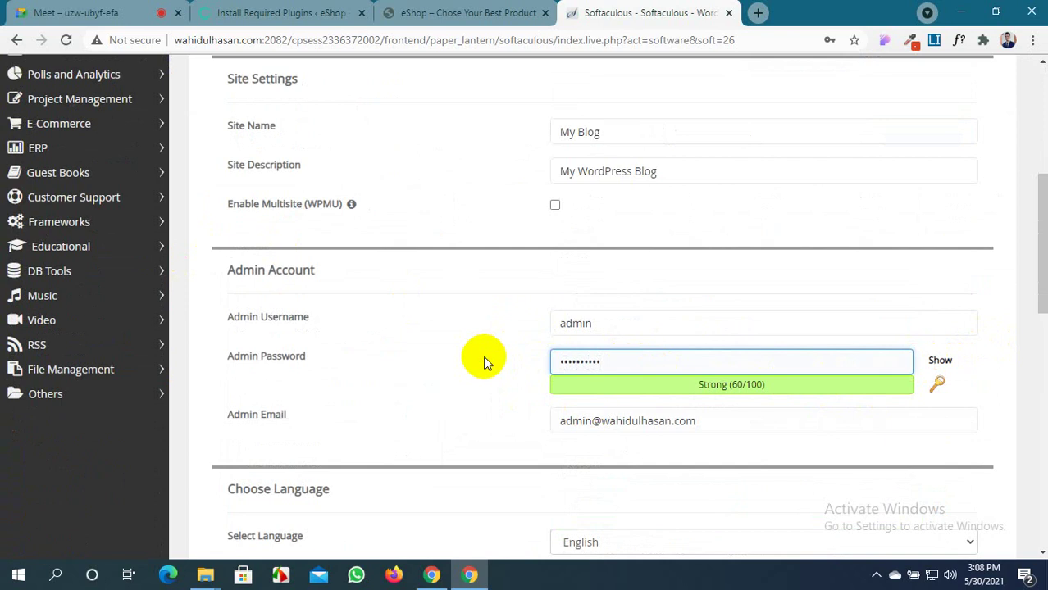
# - Run the install, decline Chrome's password save, and review the 'installation already exists' error
pyautogui.scroll(-10, 484, 361)
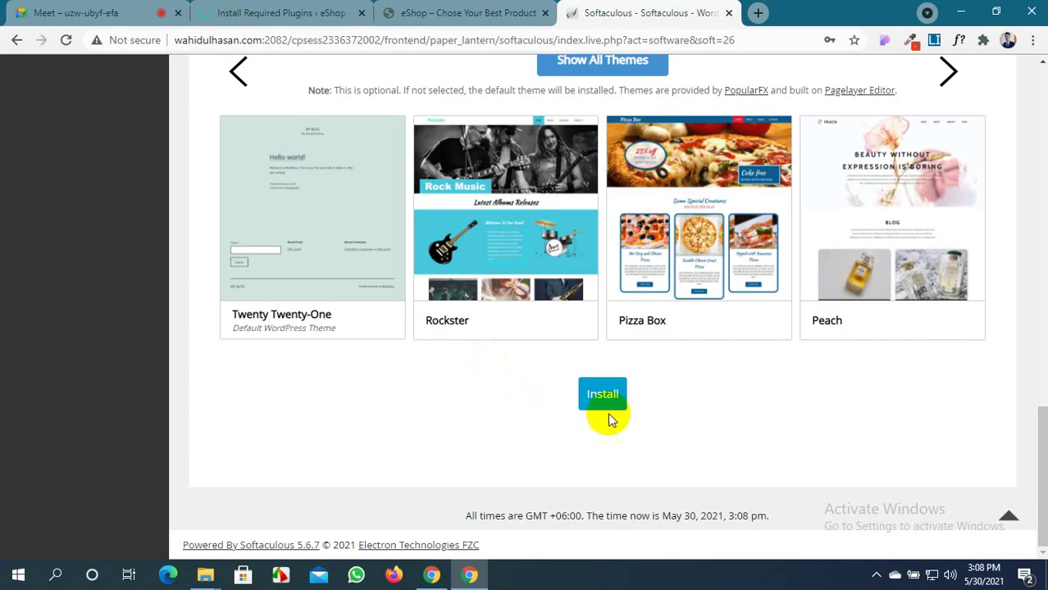
pyautogui.click(609, 412)
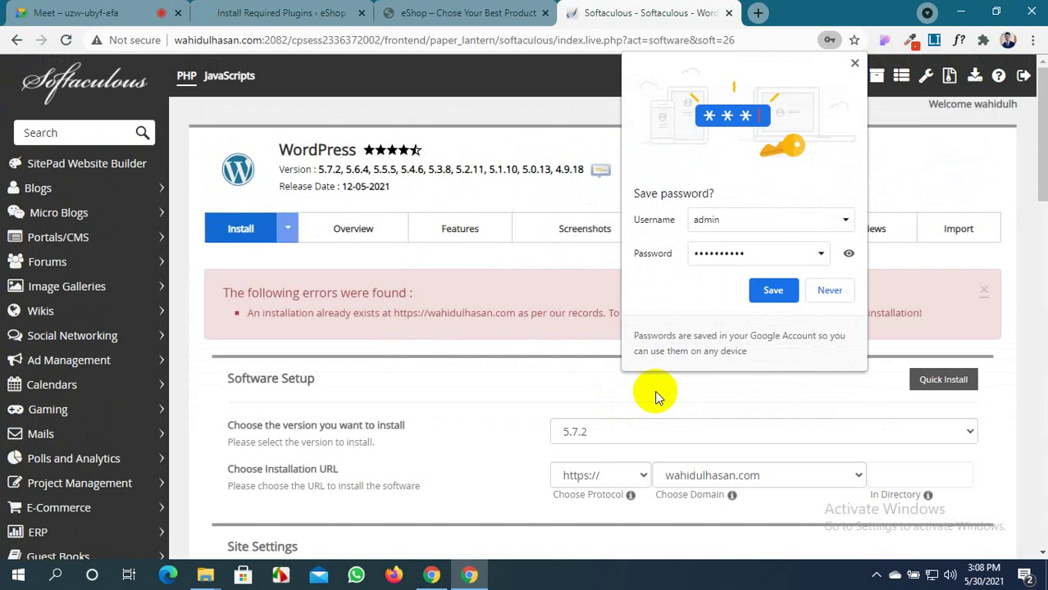
pyautogui.click(830, 291)
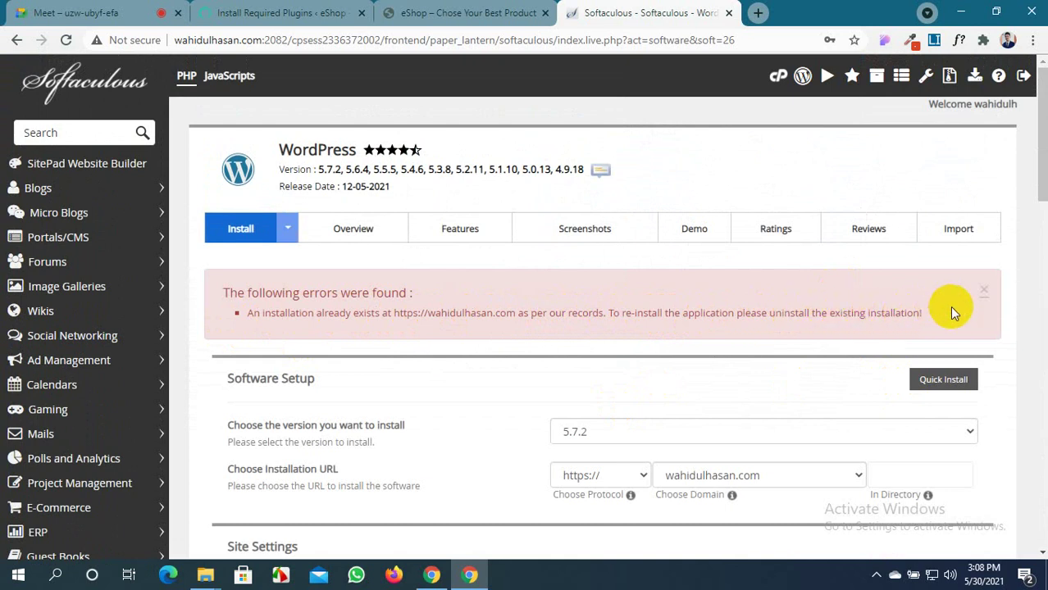
pyautogui.scroll(-9, 950, 306)
pyautogui.scroll(-5, 950, 306)
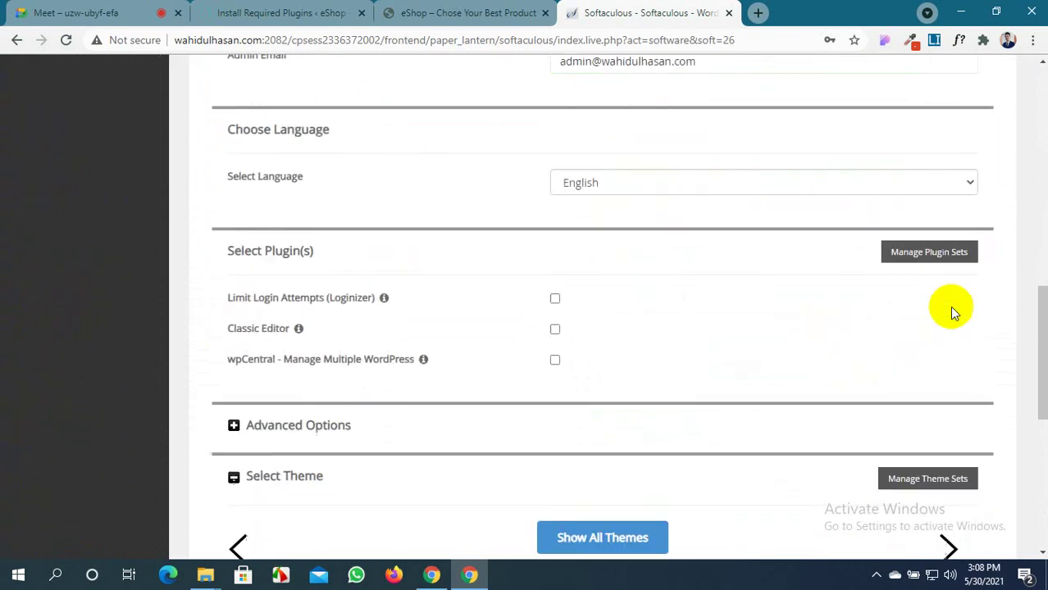
pyautogui.scroll(2, 950, 306)
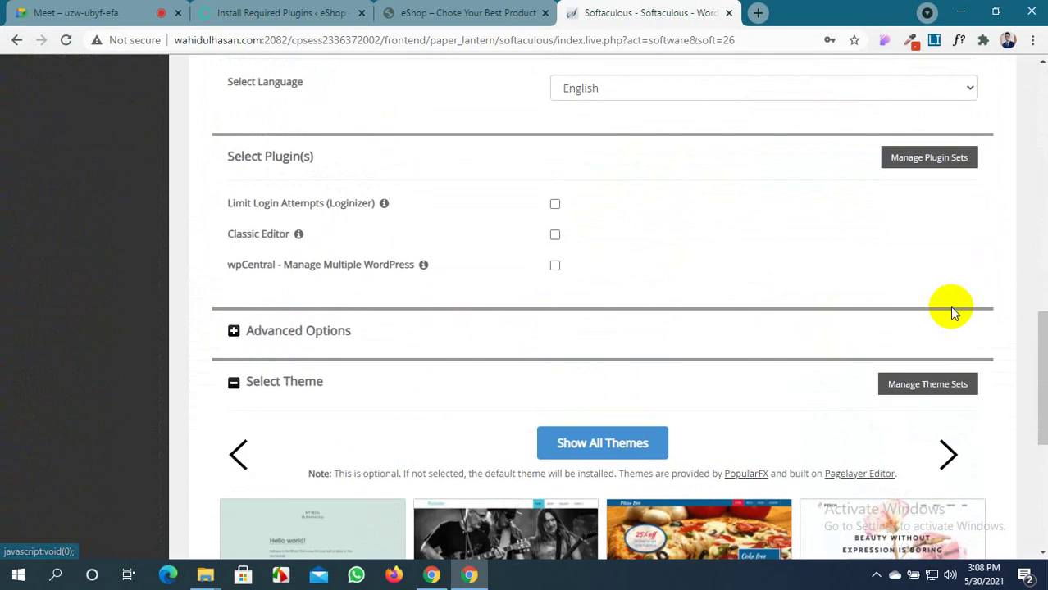
pyautogui.scroll(-5, 953, 314)
pyautogui.scroll(15, 951, 308)
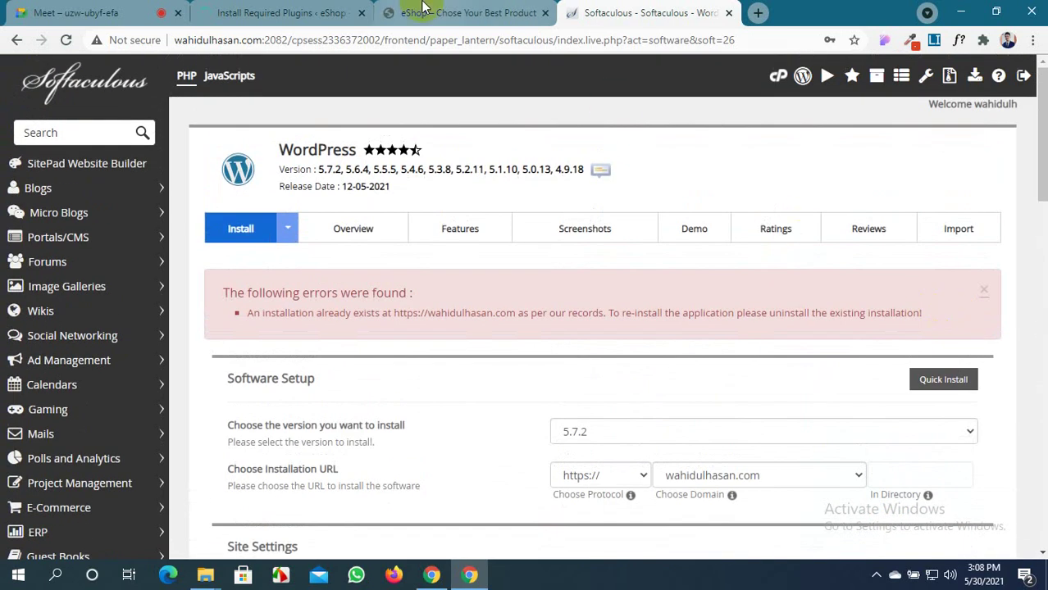
# - Check the plugin installation tab, then go back to the cPanel main page
pyautogui.click(253, 10)
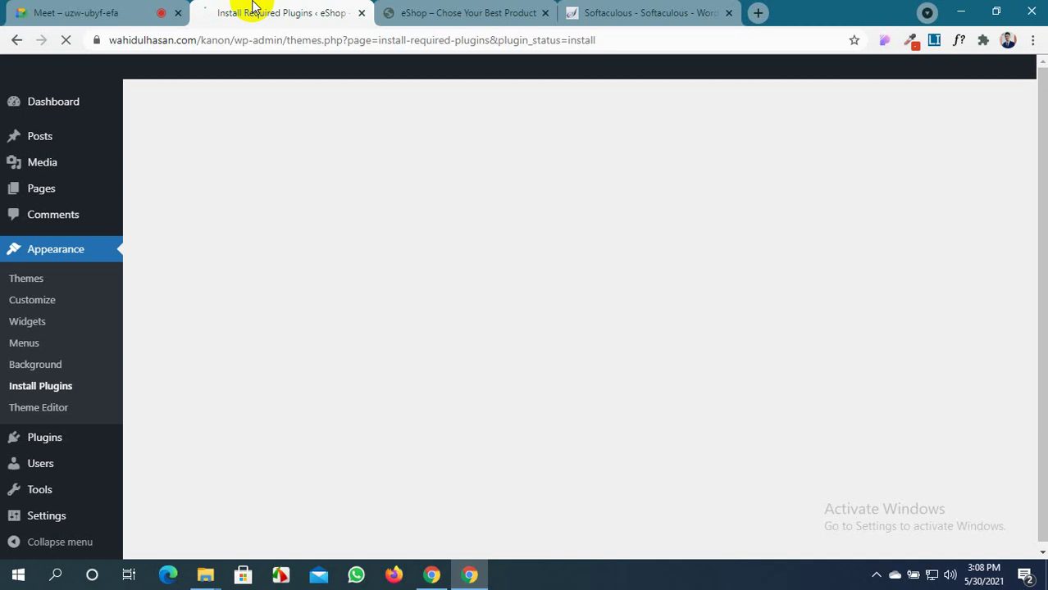
pyautogui.click(598, 11)
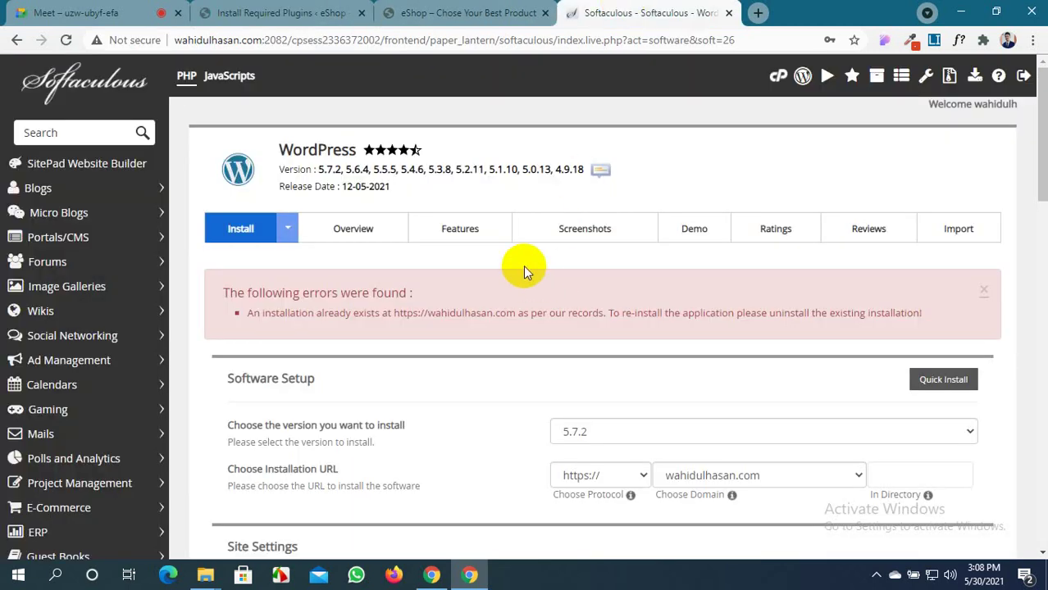
pyautogui.scroll(-1, 523, 268)
pyautogui.scroll(1, 523, 265)
pyautogui.click(15, 41)
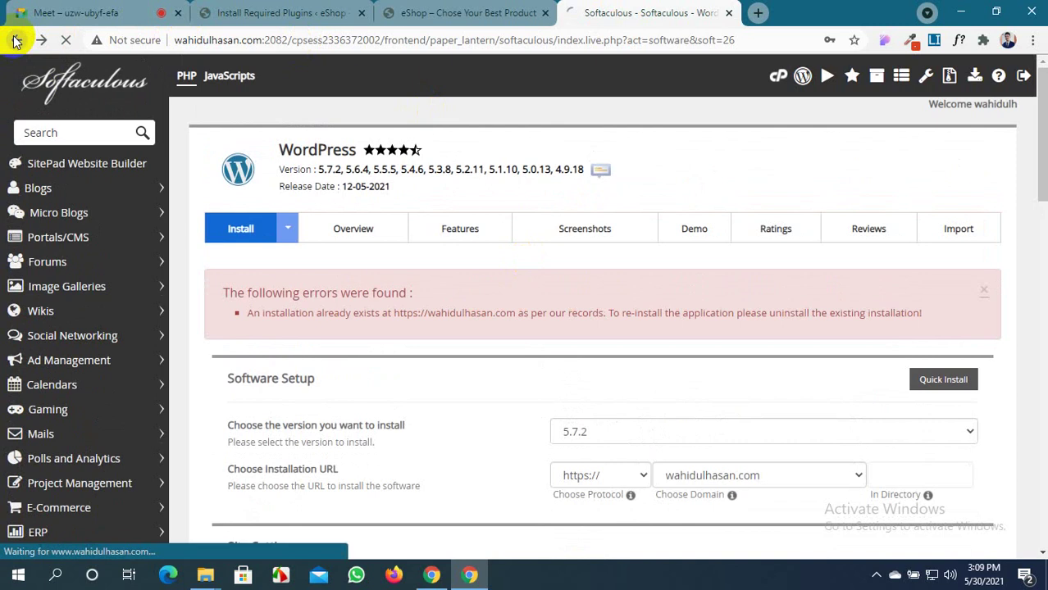
# - Open MySQL Databases and review the Current Users list
pyautogui.scroll(-8, 128, 231)
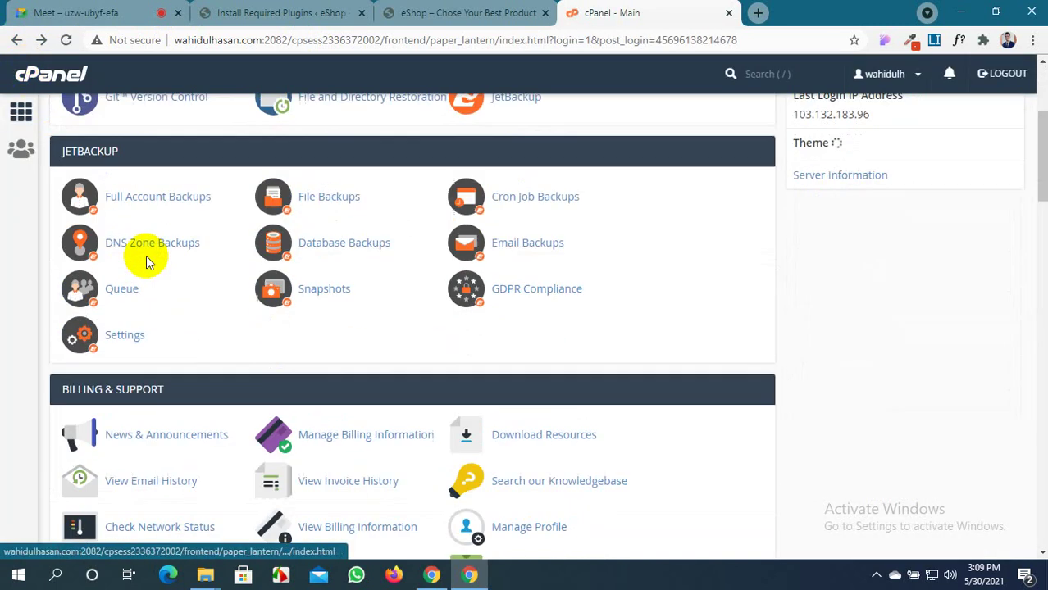
pyautogui.scroll(-2, 164, 256)
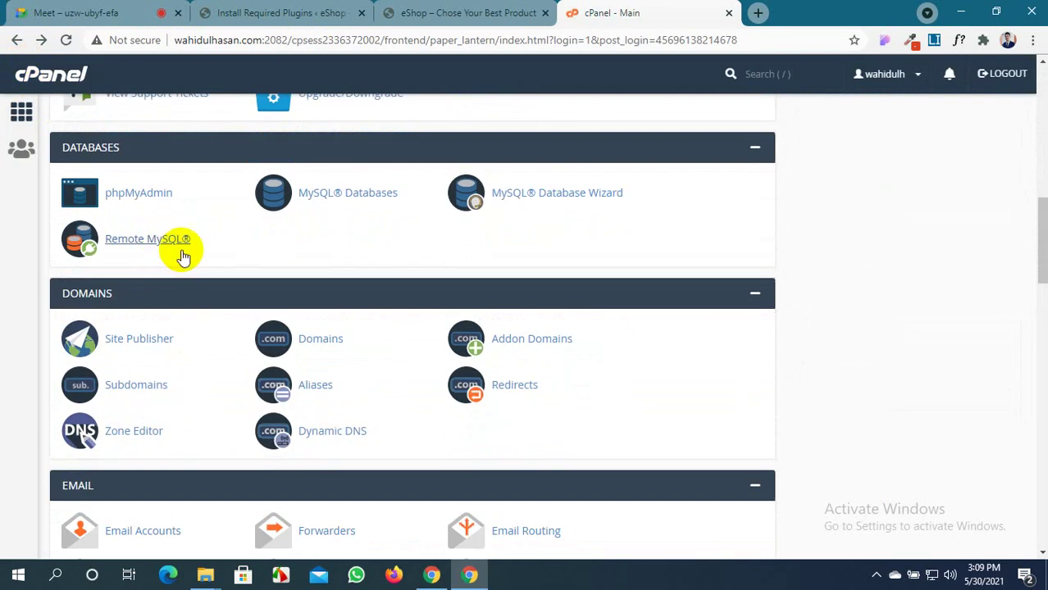
pyautogui.click(346, 197)
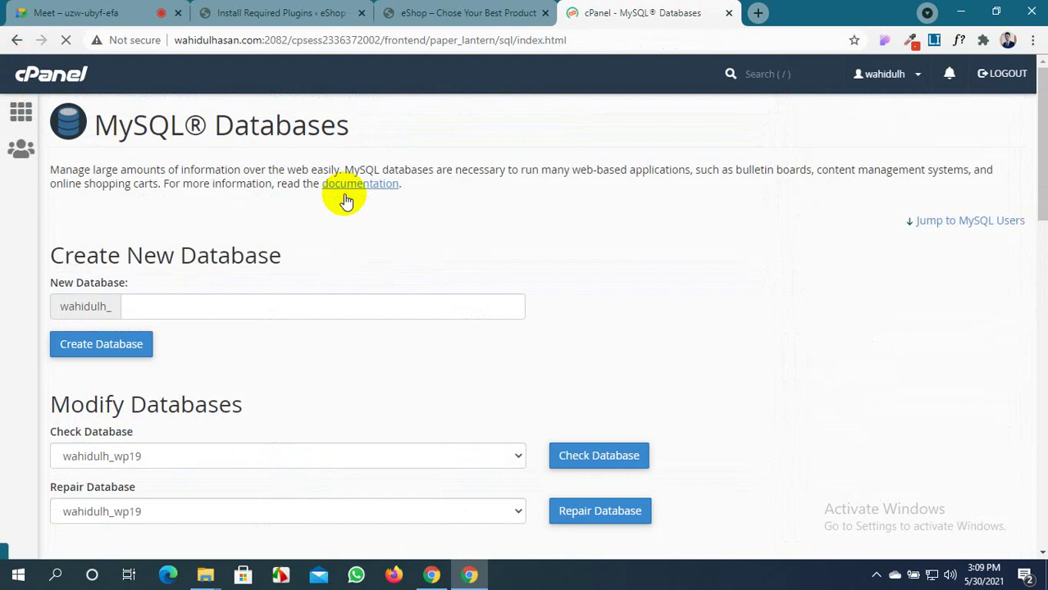
pyautogui.scroll(-7, 346, 199)
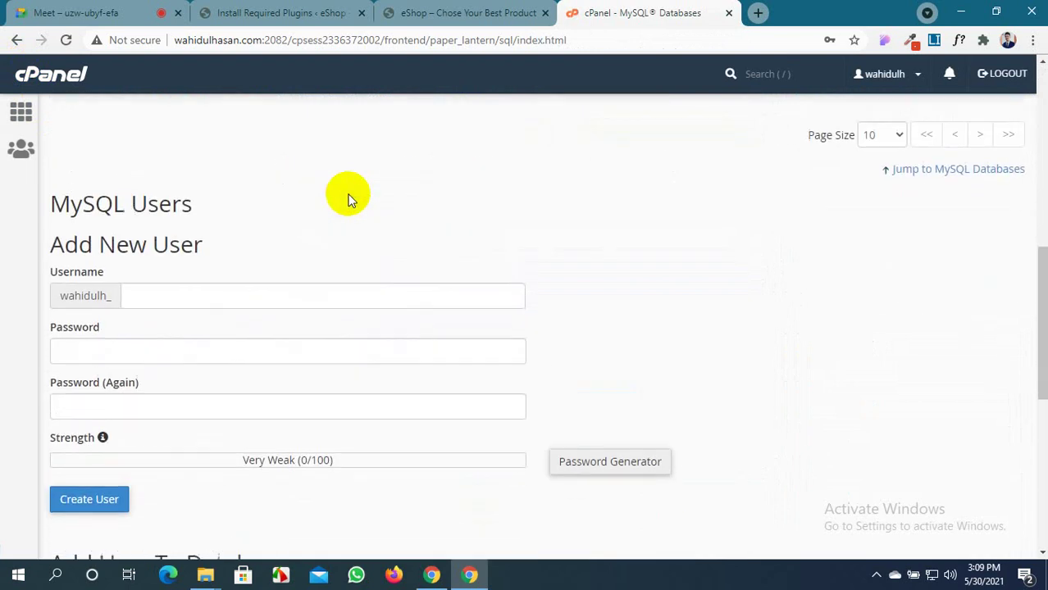
pyautogui.scroll(3, 348, 200)
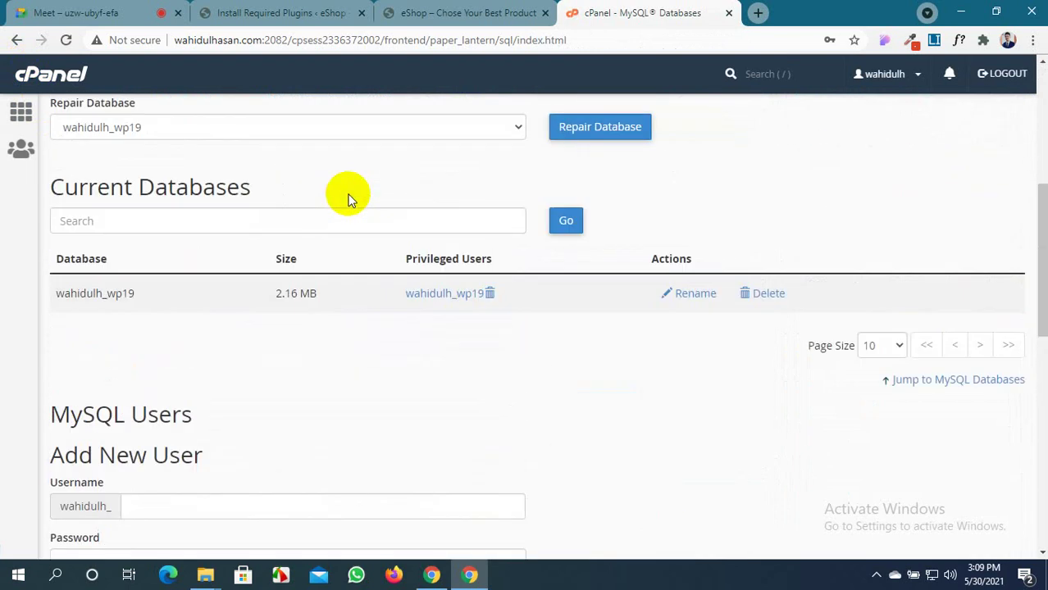
pyautogui.scroll(-5, 349, 196)
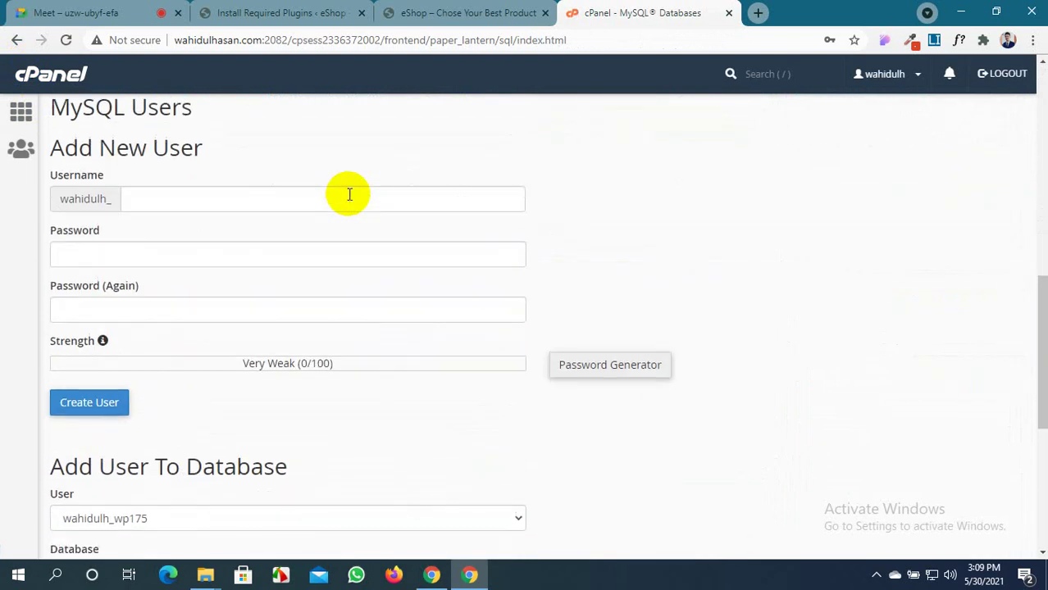
pyautogui.scroll(1, 349, 194)
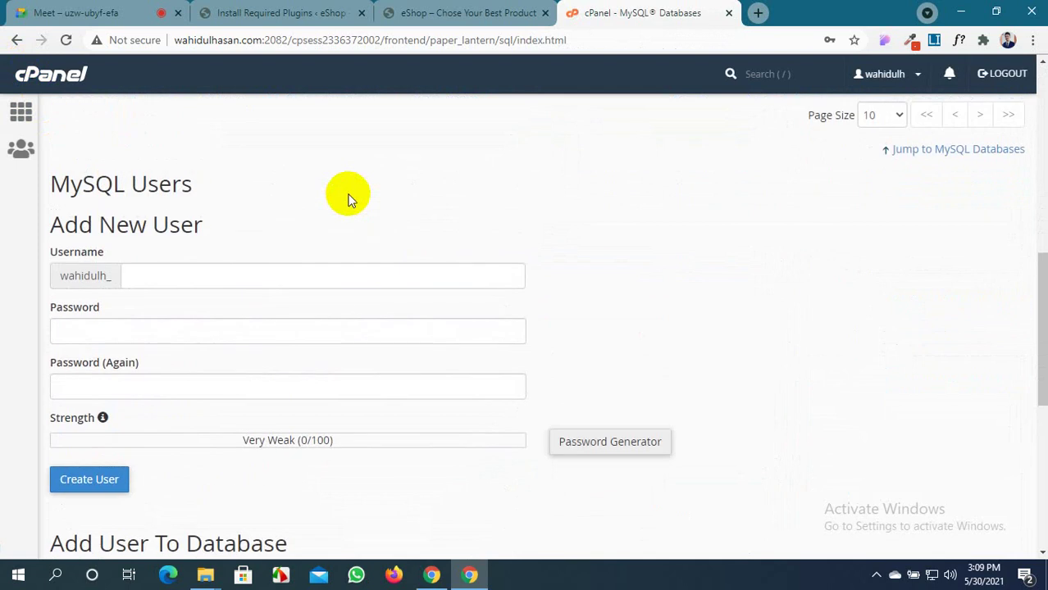
pyautogui.scroll(-5, 348, 199)
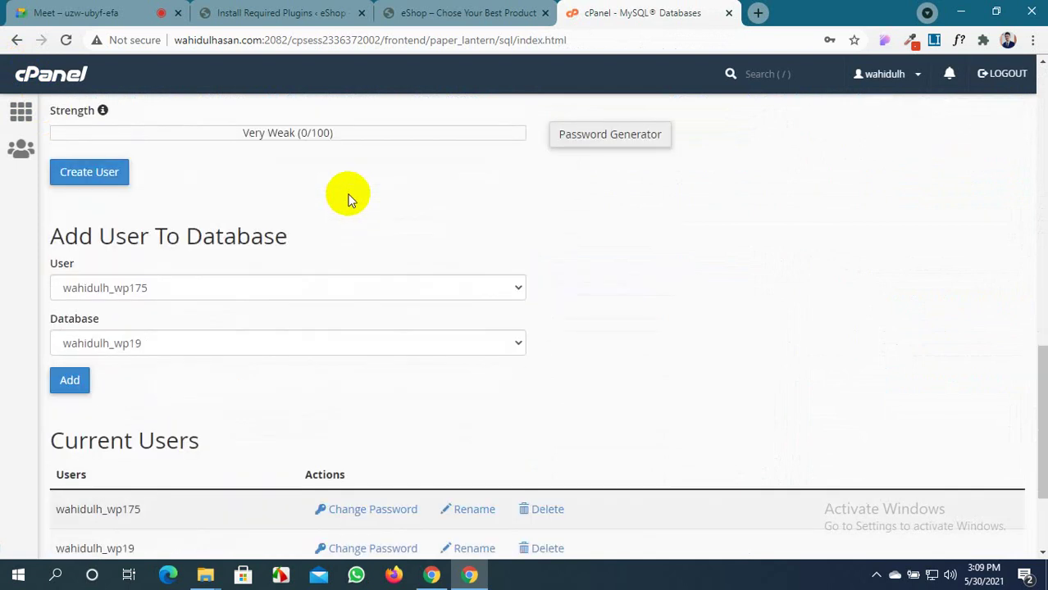
pyautogui.scroll(-3, 348, 197)
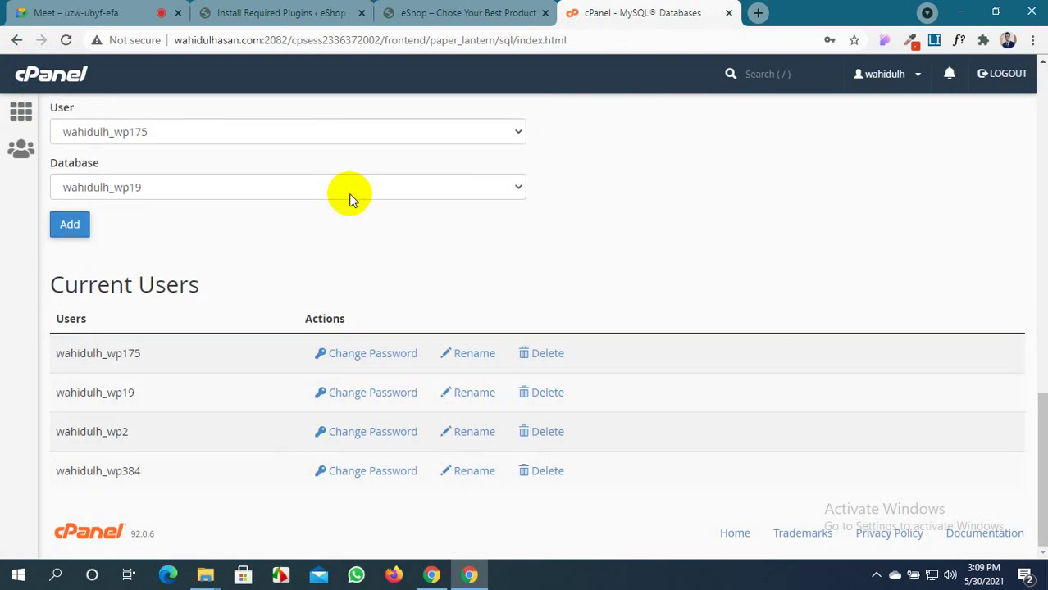
pyautogui.scroll(10, 348, 196)
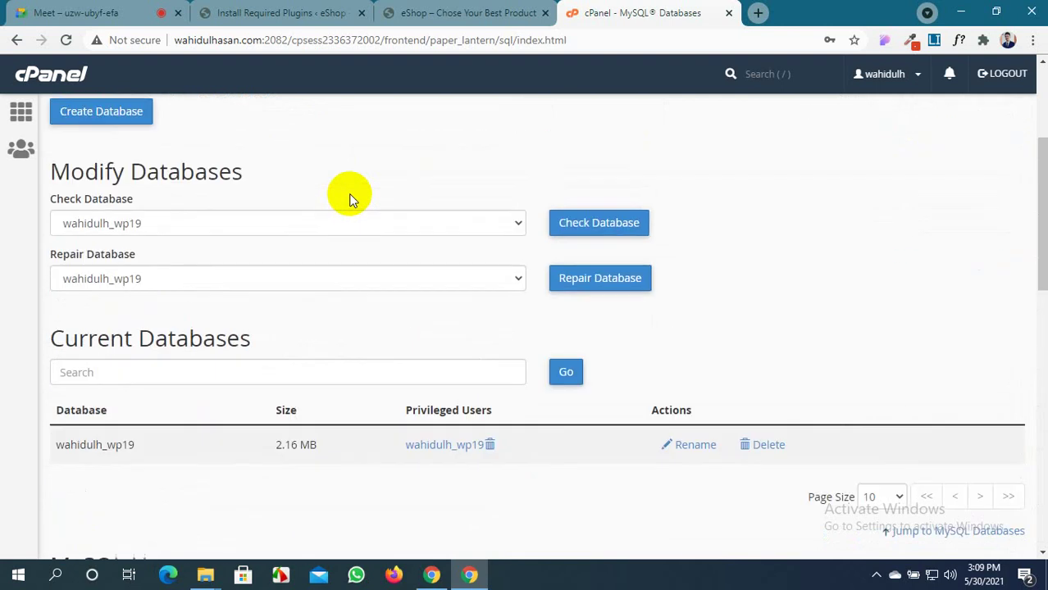
pyautogui.scroll(-10, 348, 197)
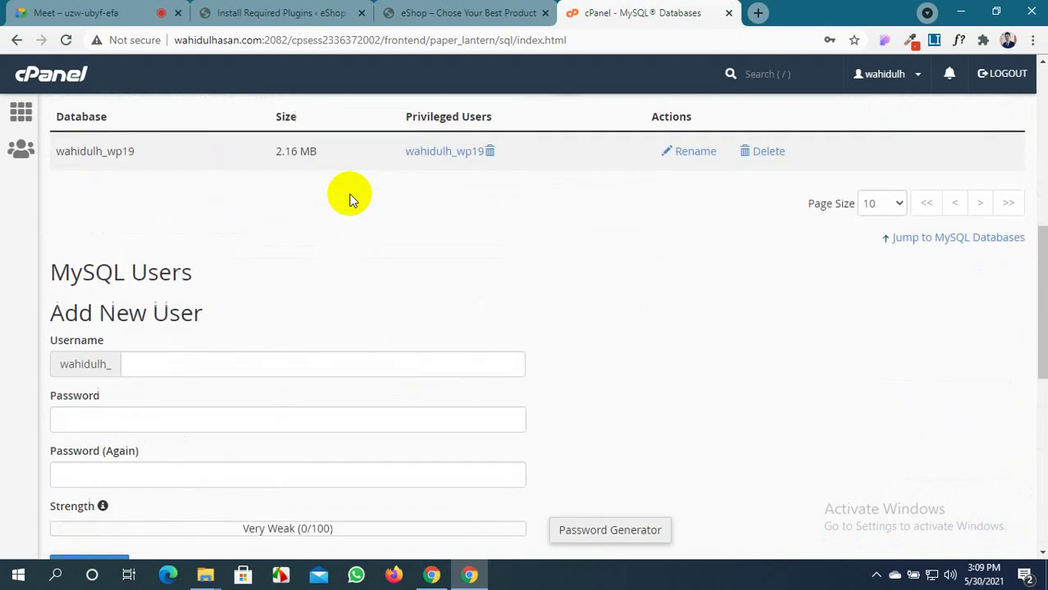
pyautogui.scroll(2, 349, 196)
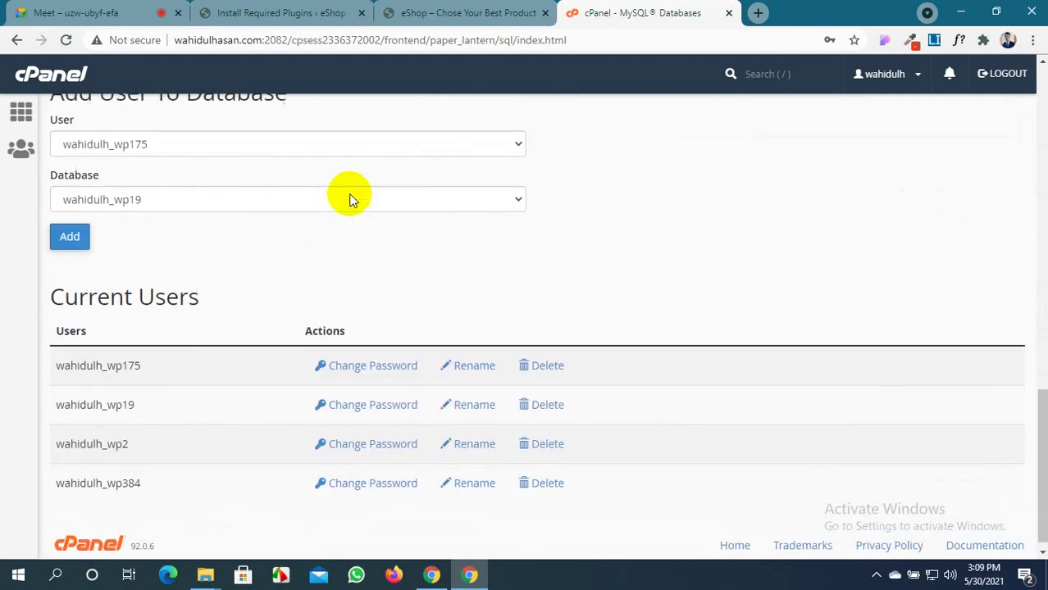
pyautogui.scroll(-2, 350, 198)
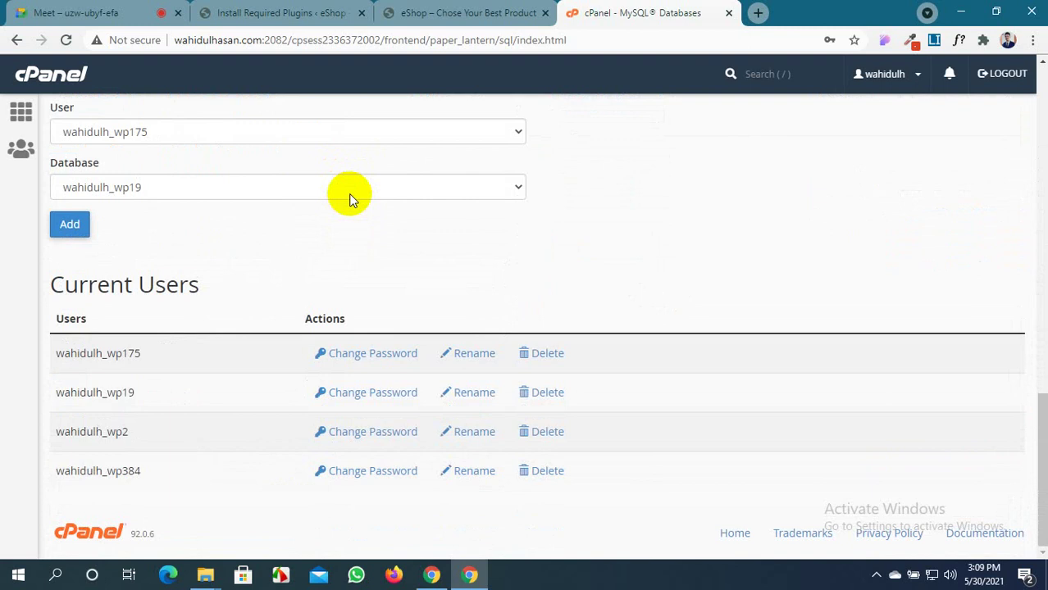
# - Delete two unused MySQL users, confirming each with Delete User
pyautogui.click(554, 358)
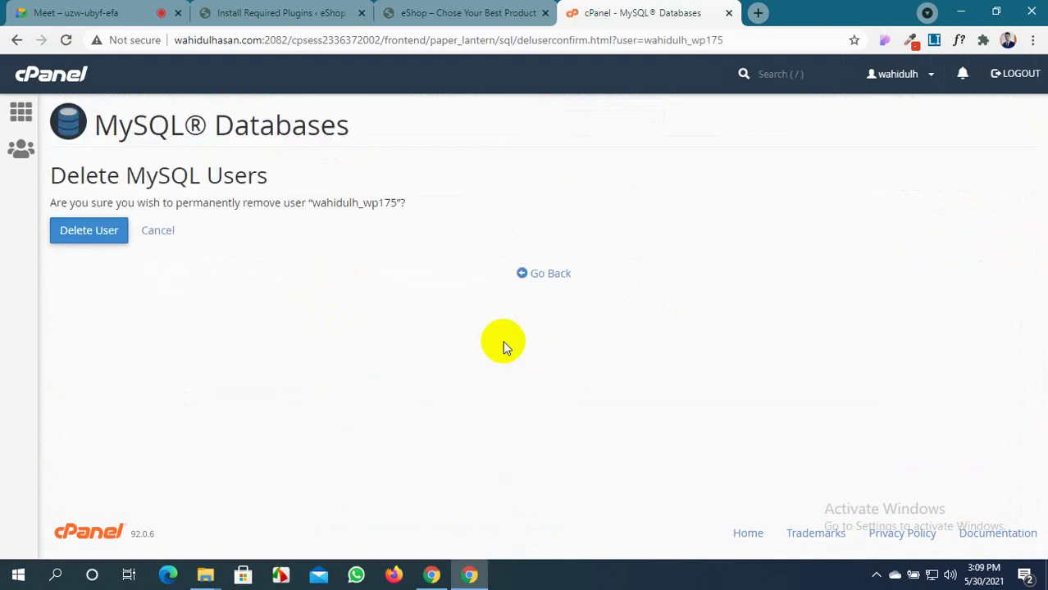
pyautogui.click(69, 235)
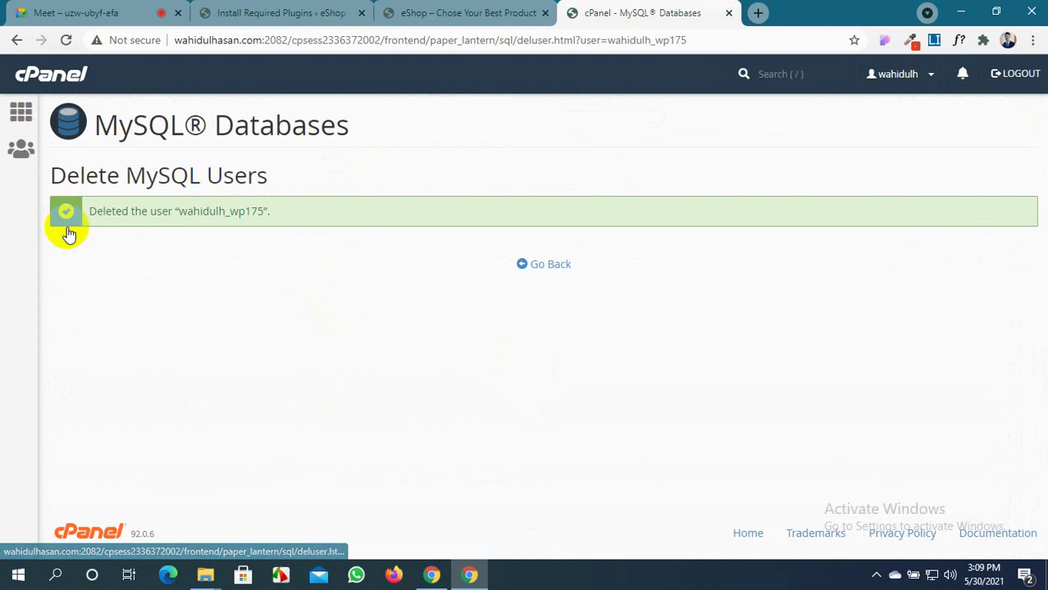
pyautogui.click(527, 268)
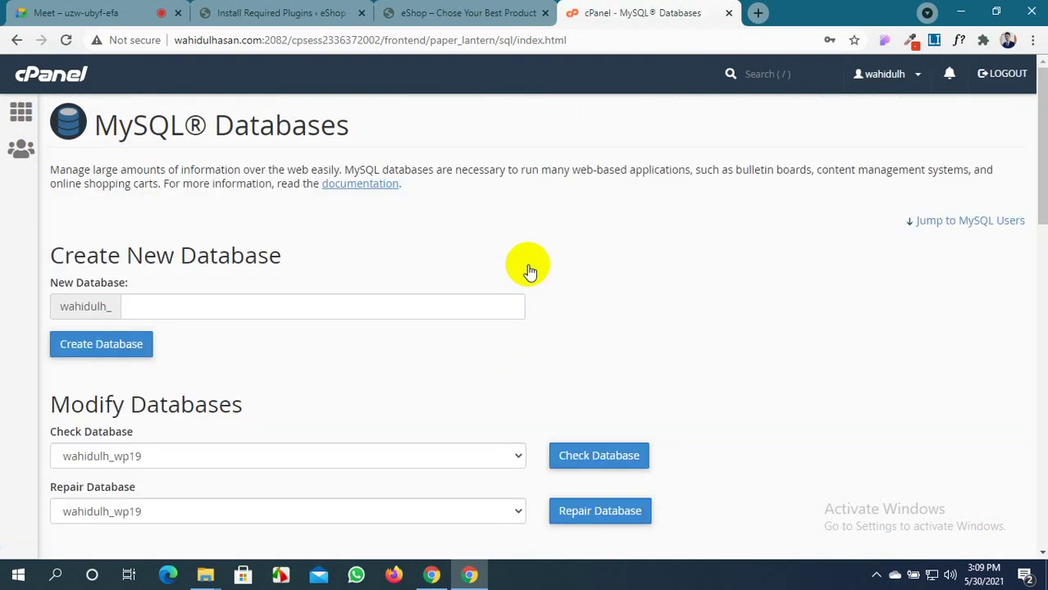
pyautogui.scroll(-5, 529, 270)
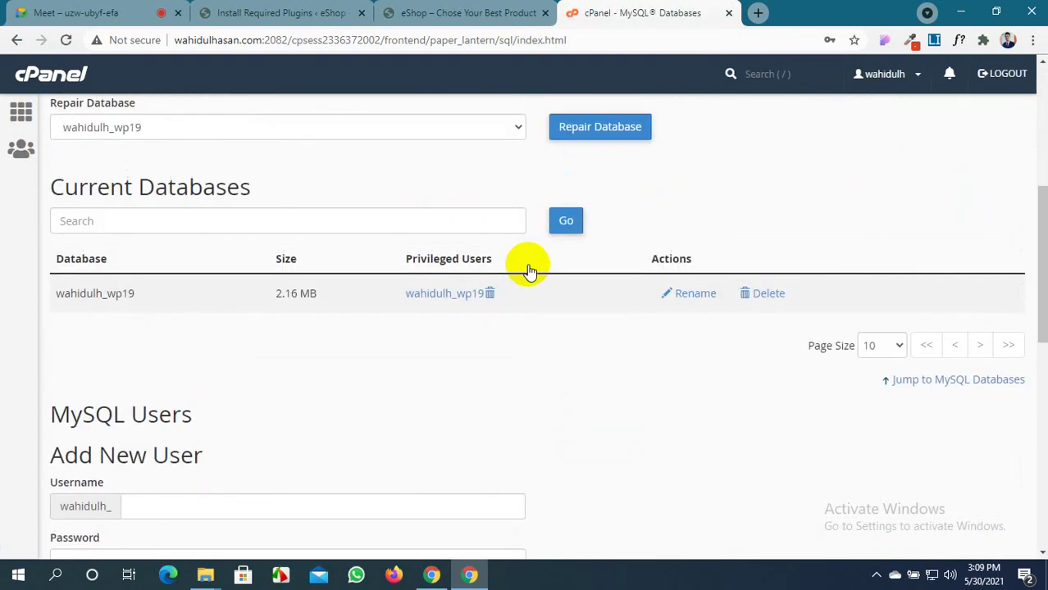
pyautogui.scroll(-7, 529, 271)
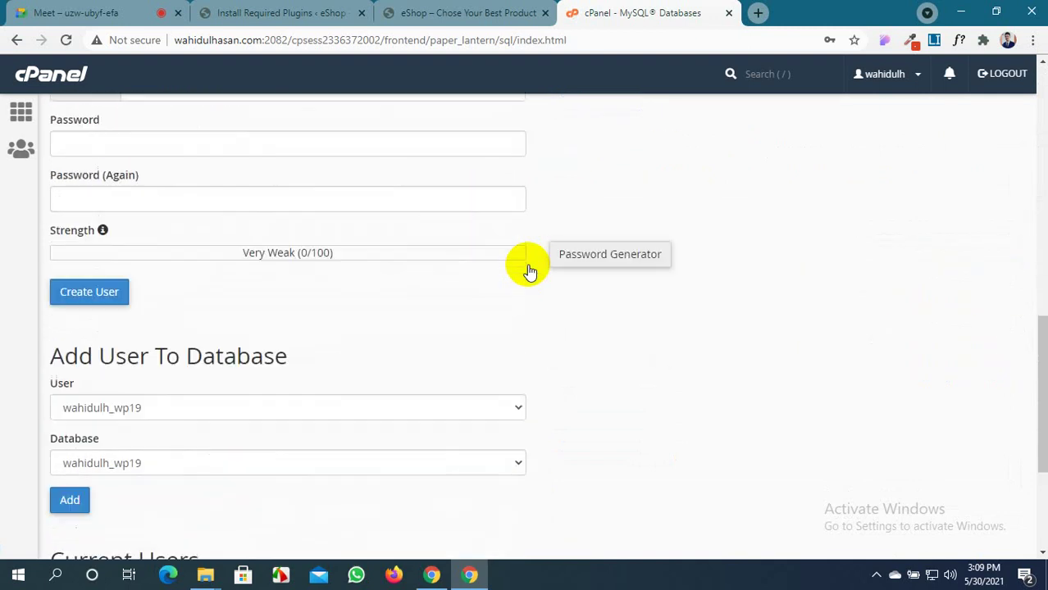
pyautogui.scroll(-2, 529, 271)
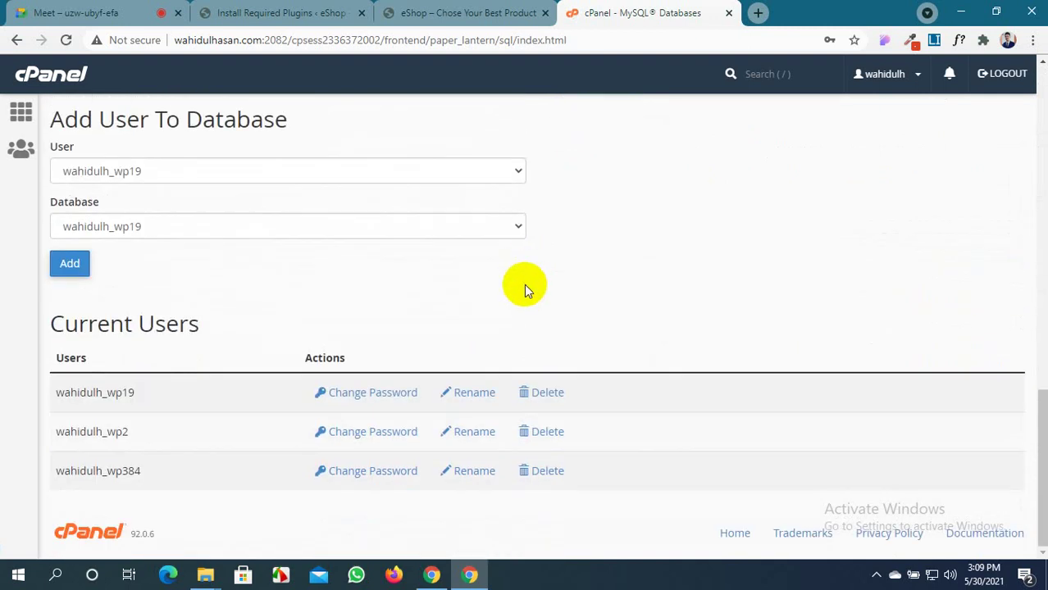
pyautogui.click(548, 432)
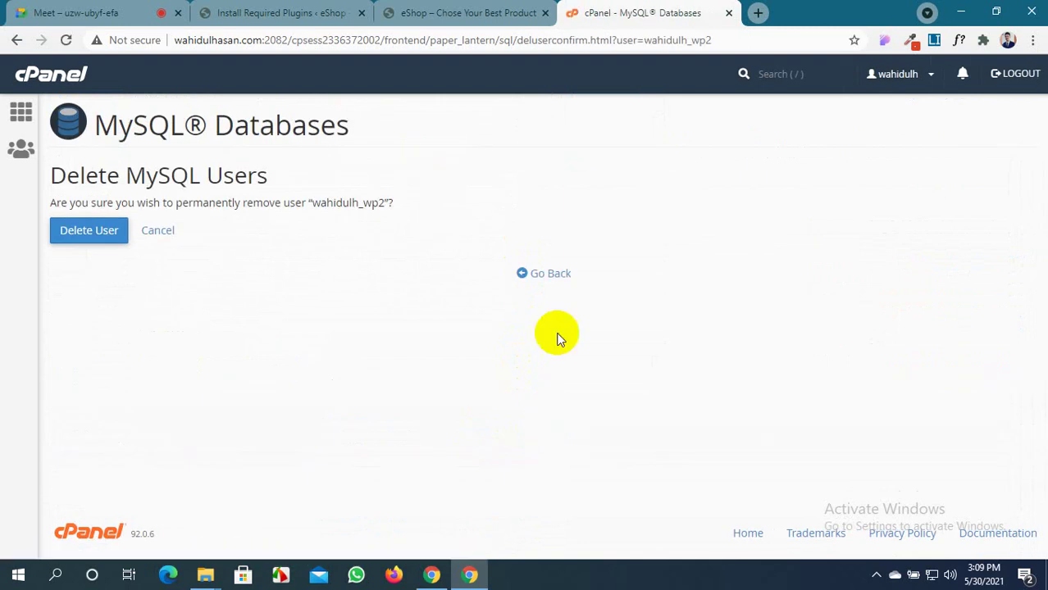
pyautogui.click(104, 237)
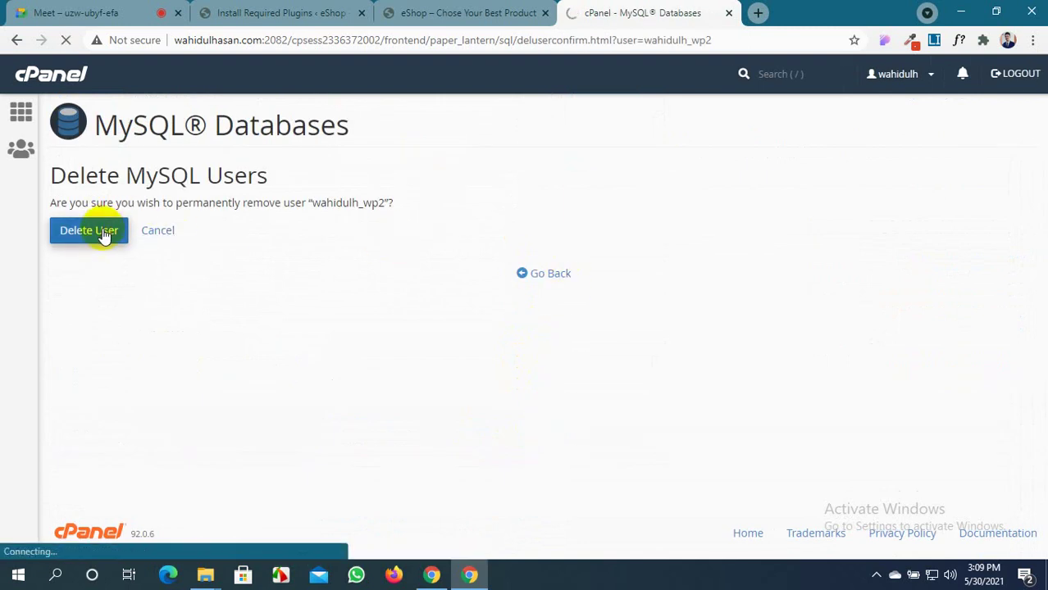
pyautogui.click(530, 267)
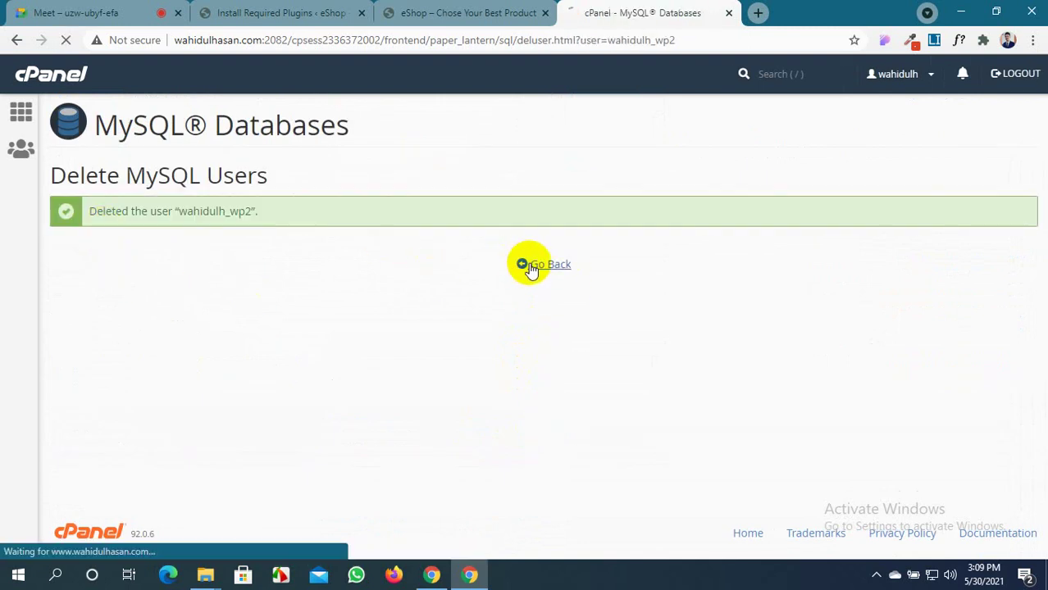
# - Install the checked required plugins in the WordPress tab
pyautogui.click(297, 8)
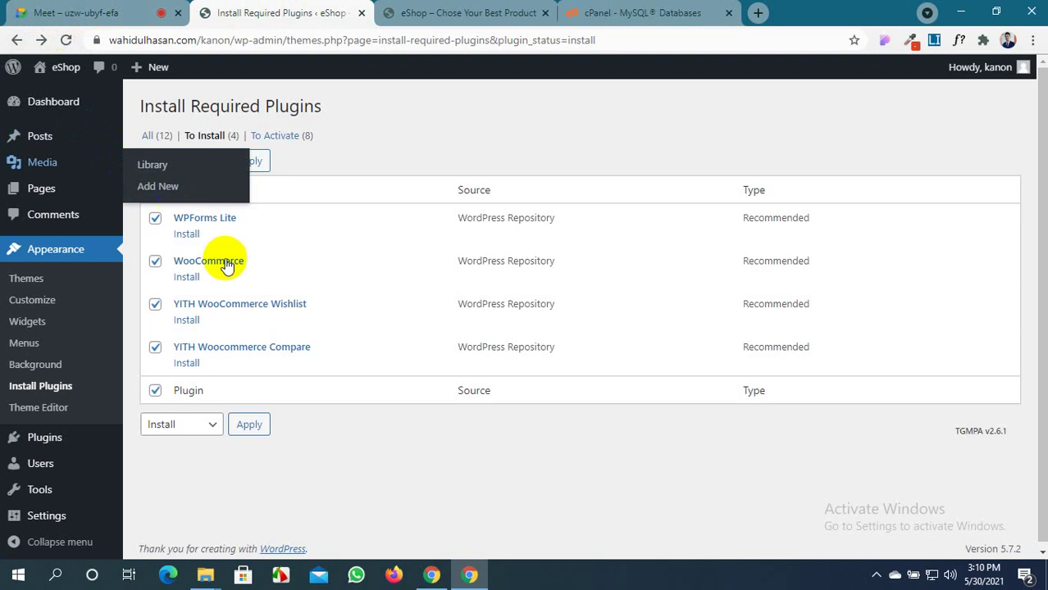
pyautogui.click(249, 162)
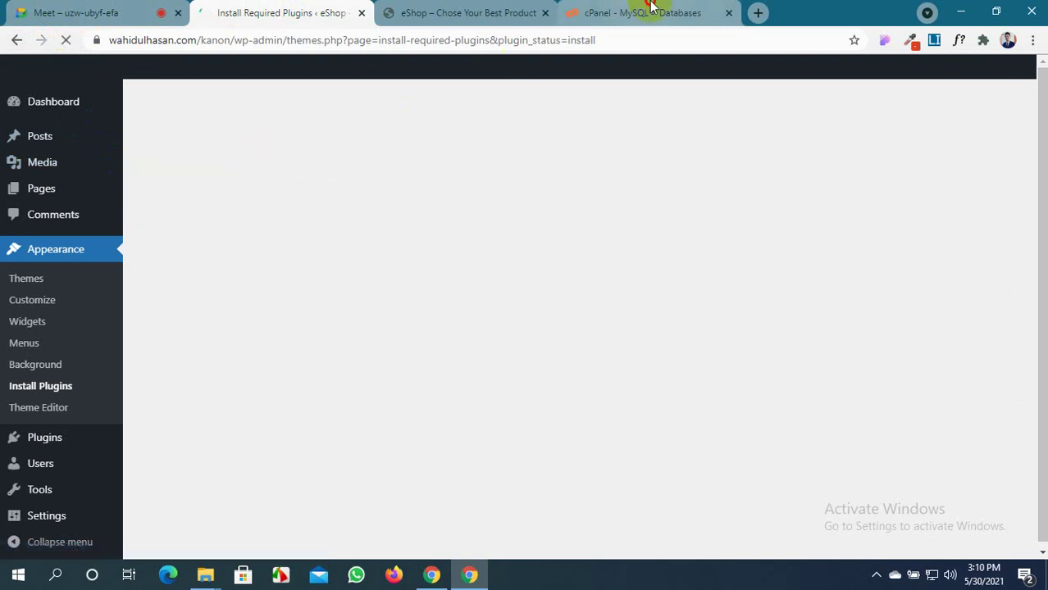
pyautogui.click(643, 12)
# - Delete the last unused MySQL user and return to the databases overview
pyautogui.scroll(-10, 388, 290)
pyautogui.scroll(4, 387, 290)
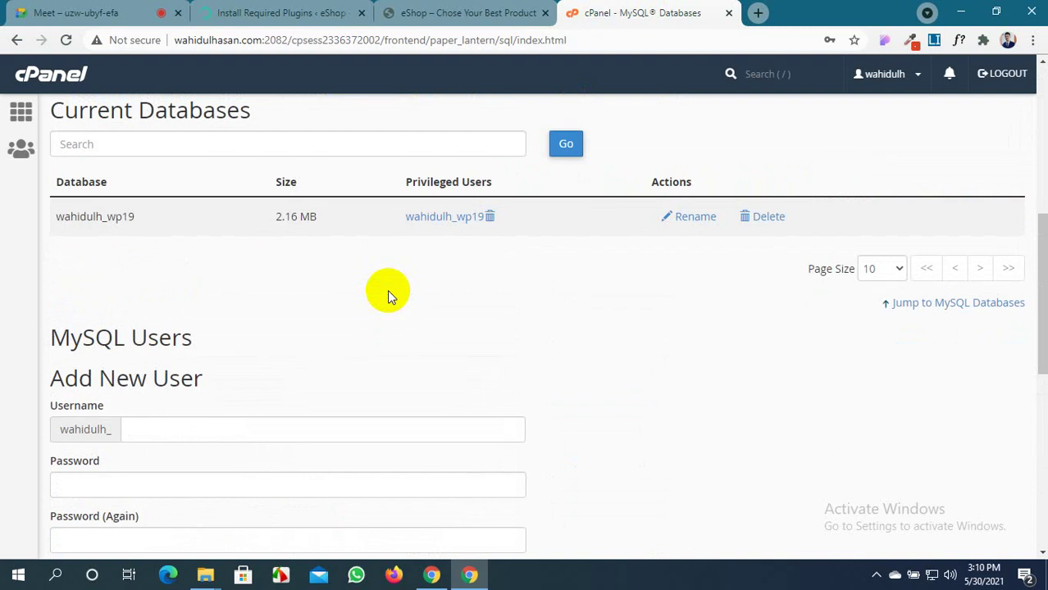
pyautogui.scroll(-6, 387, 291)
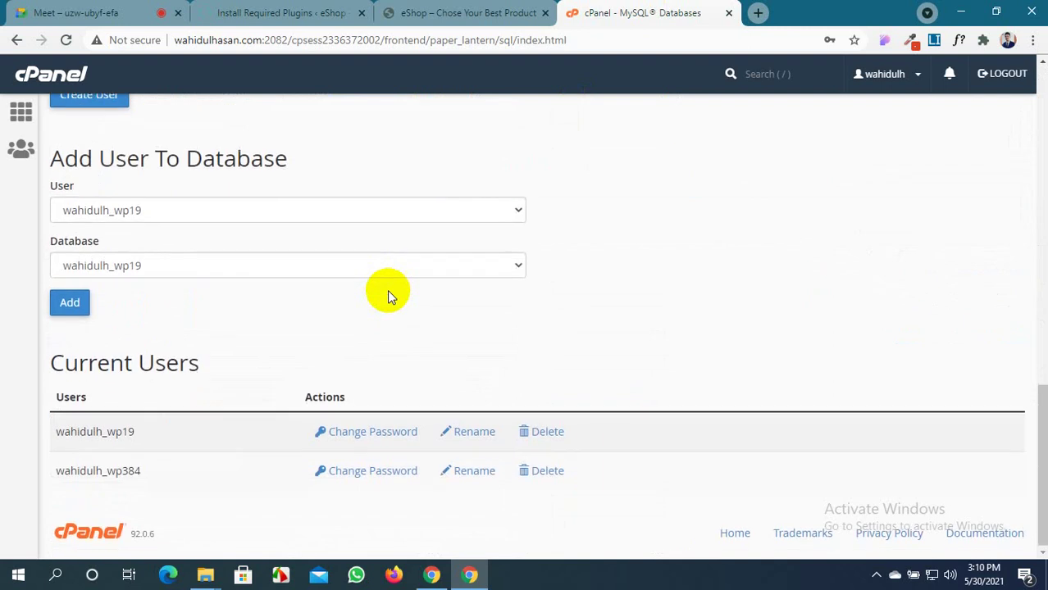
pyautogui.click(533, 473)
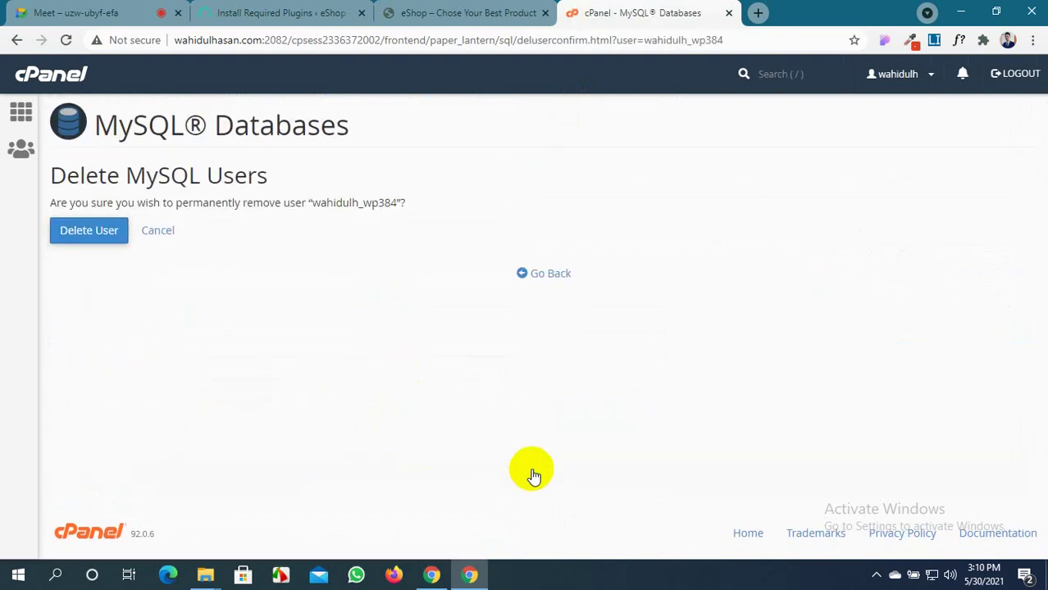
pyautogui.click(100, 233)
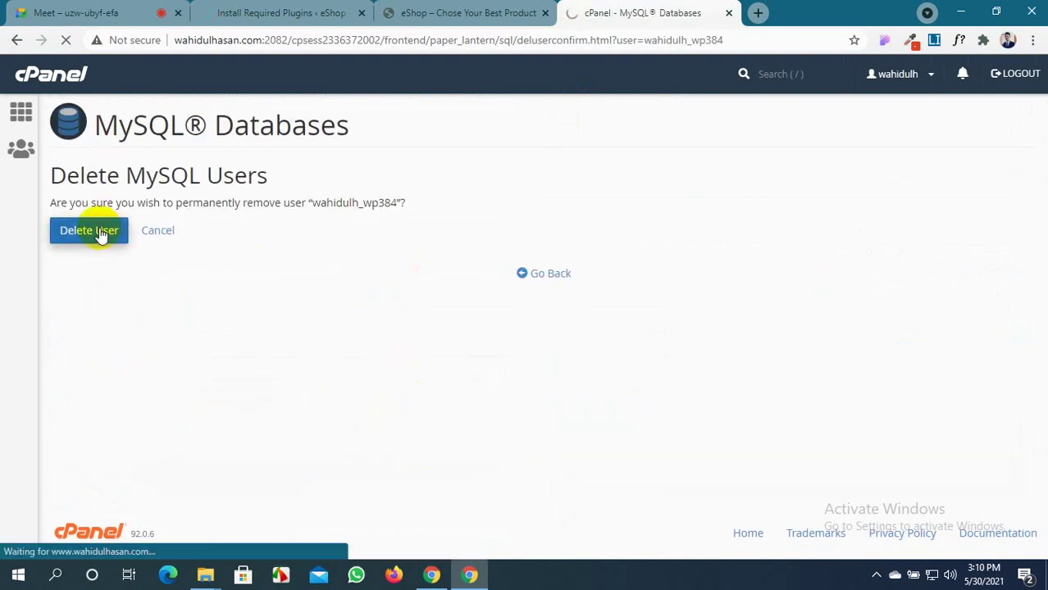
pyautogui.click(551, 266)
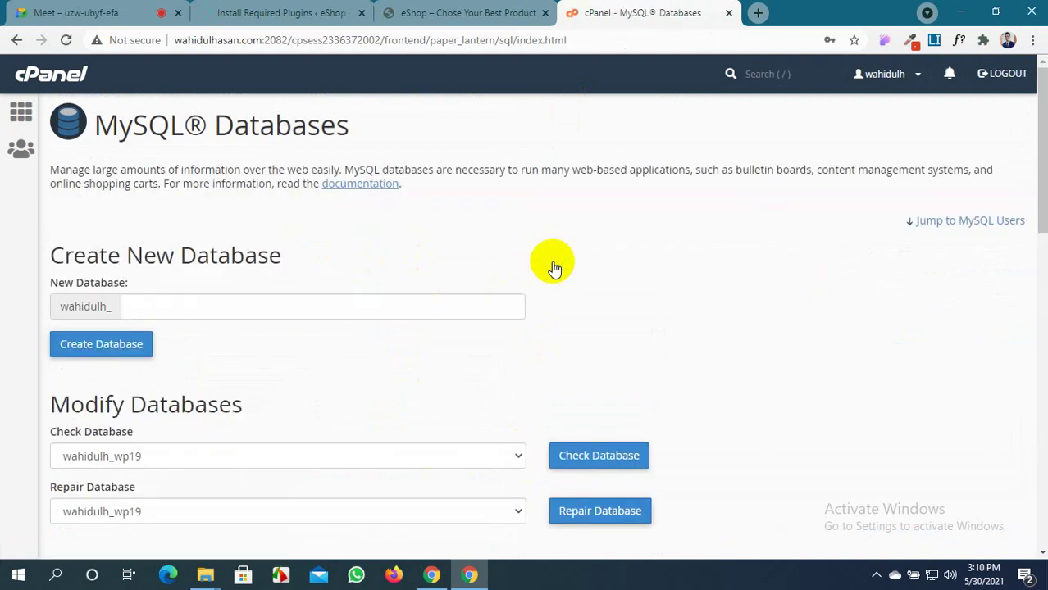
pyautogui.click(478, 13)
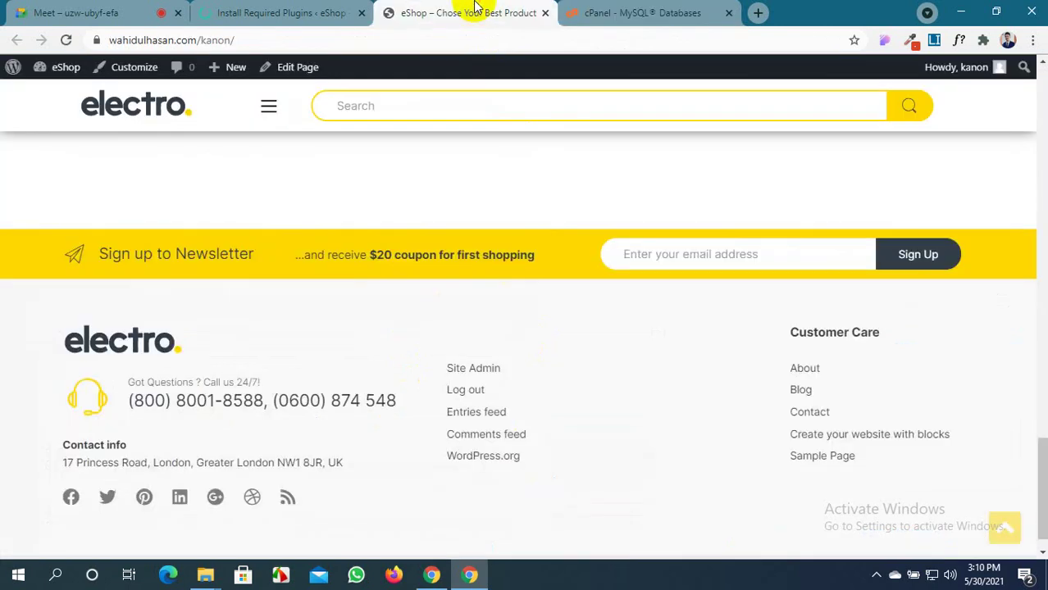
# - Go to the cPanel home page, reload it, and open WordPress in Softaculous Apps Installer
pyautogui.click(611, 8)
pyautogui.click(269, 11)
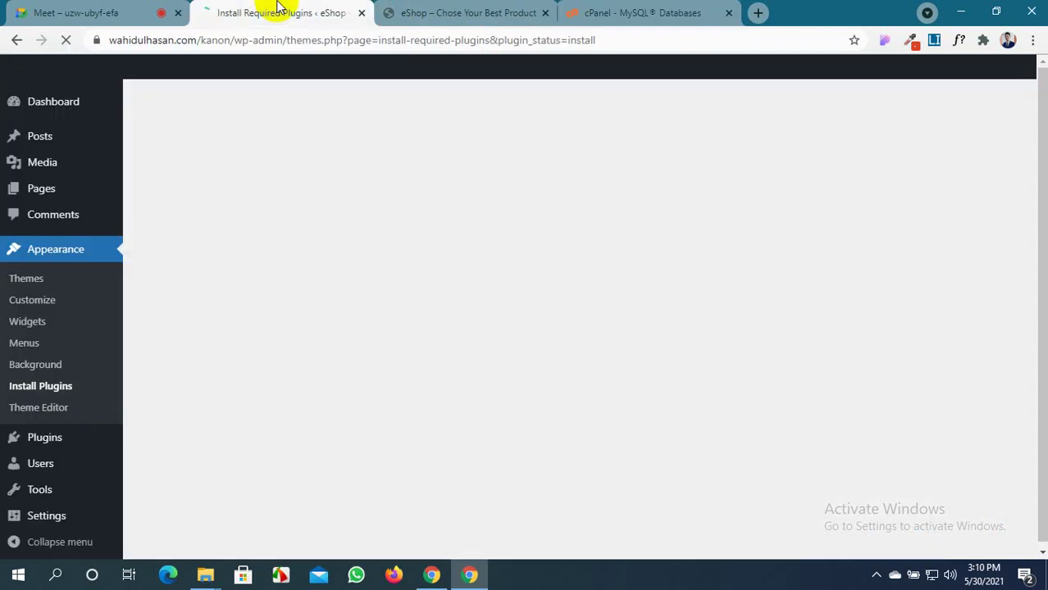
pyautogui.click(585, 8)
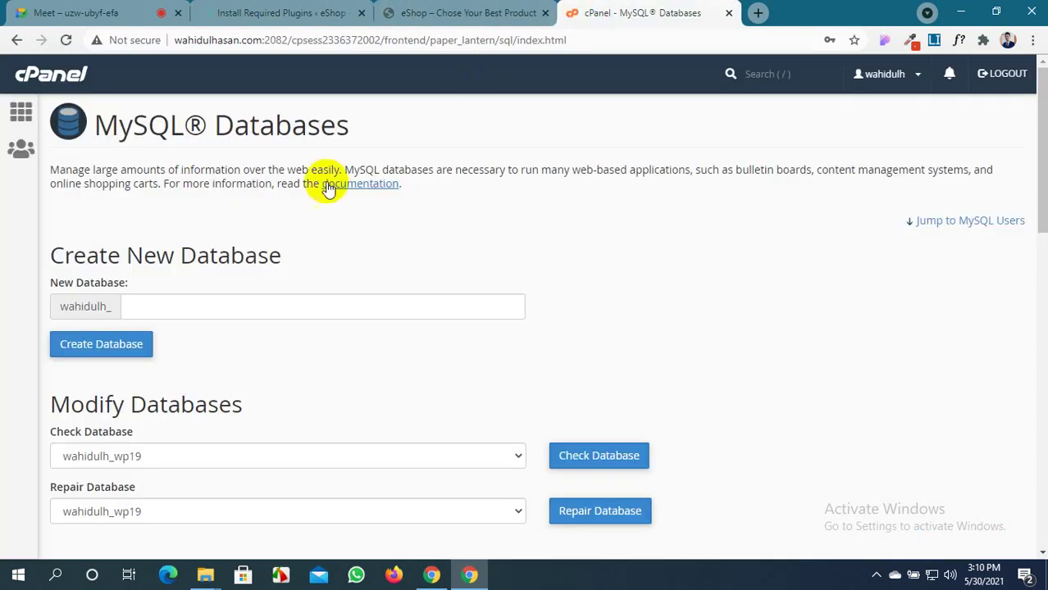
pyautogui.click(21, 112)
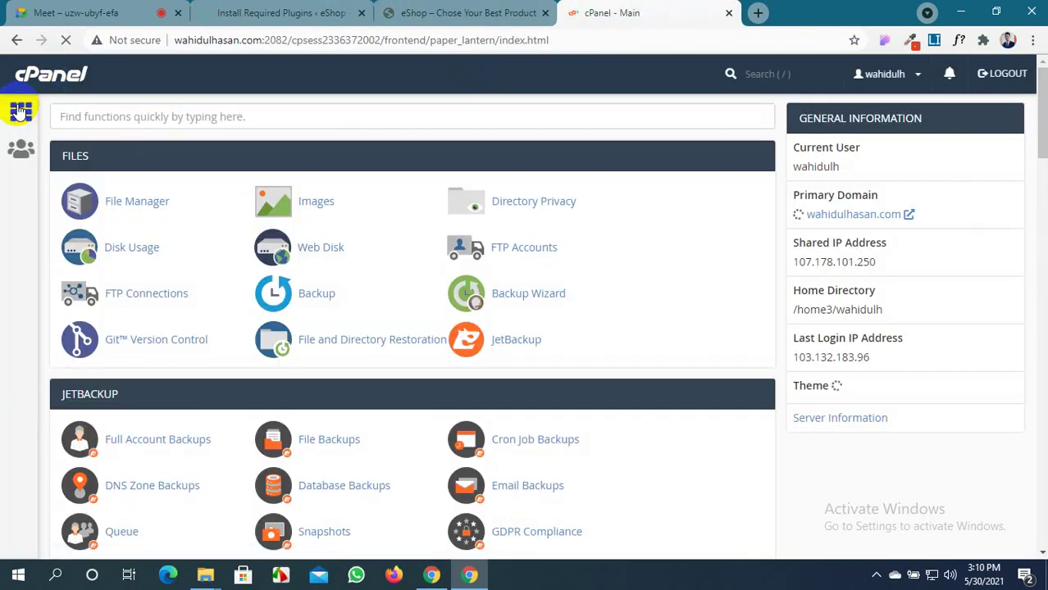
pyautogui.scroll(-2, 239, 250)
pyautogui.scroll(-15, 238, 249)
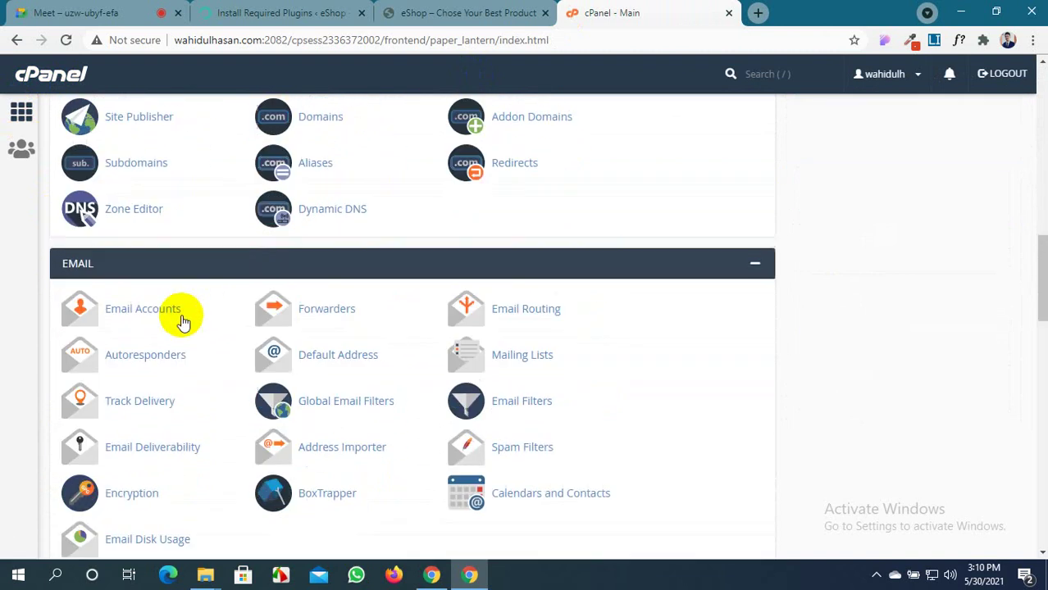
pyautogui.scroll(7, 134, 340)
pyautogui.click(66, 39)
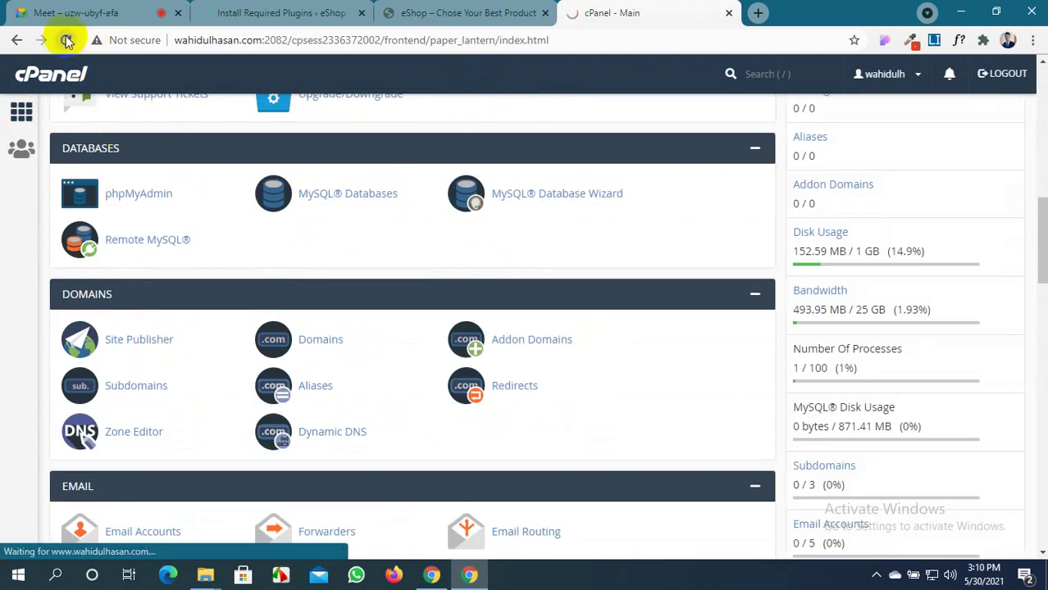
pyautogui.scroll(-10, 126, 205)
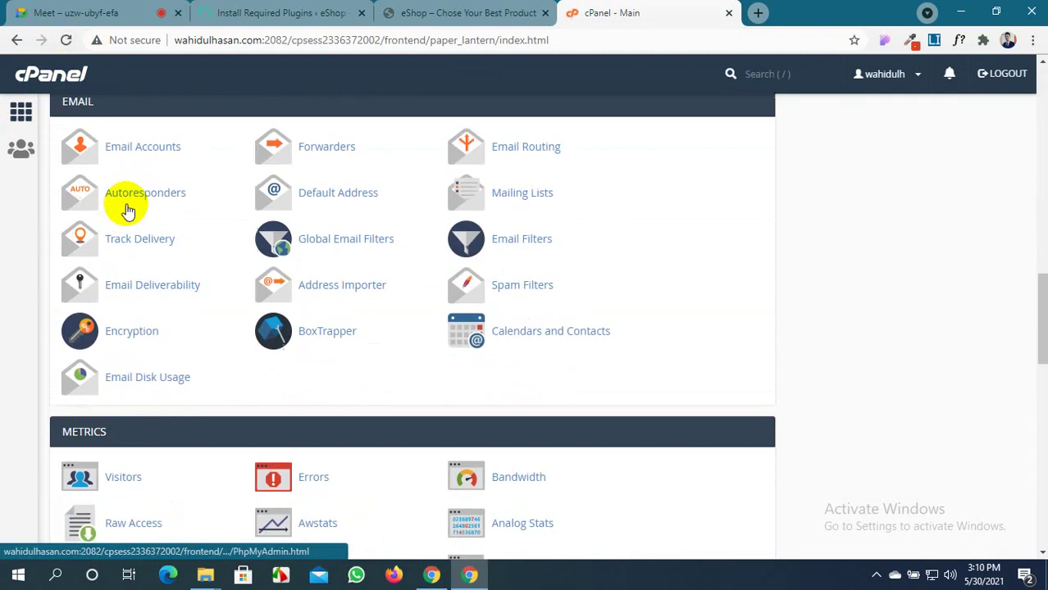
pyautogui.scroll(-5, 126, 205)
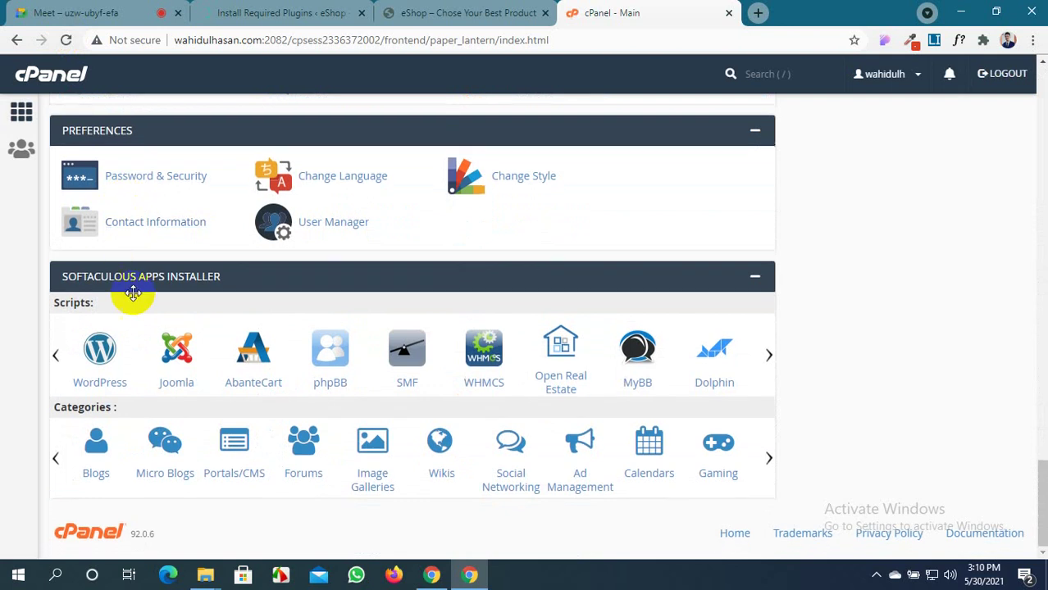
pyautogui.click(105, 374)
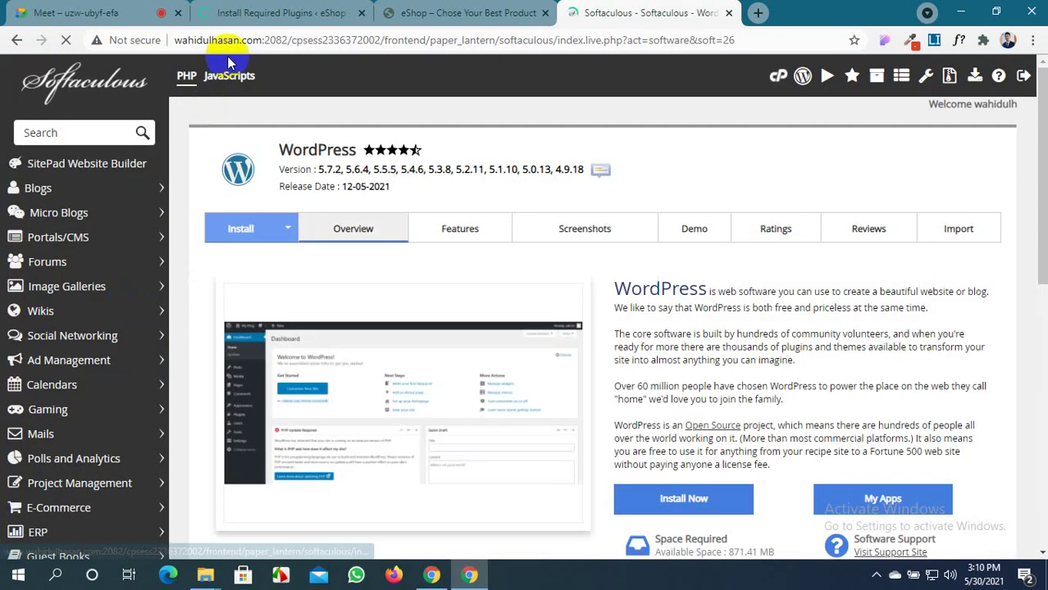
# - Open the WordPress install form and remove 'wp' from In Directory
pyautogui.click(237, 12)
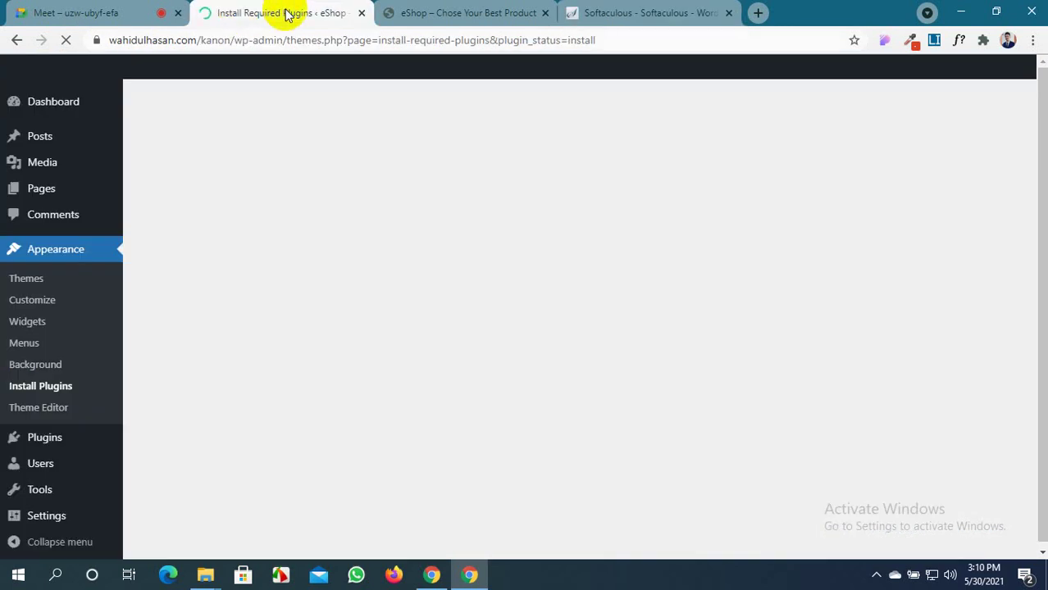
pyautogui.click(660, 13)
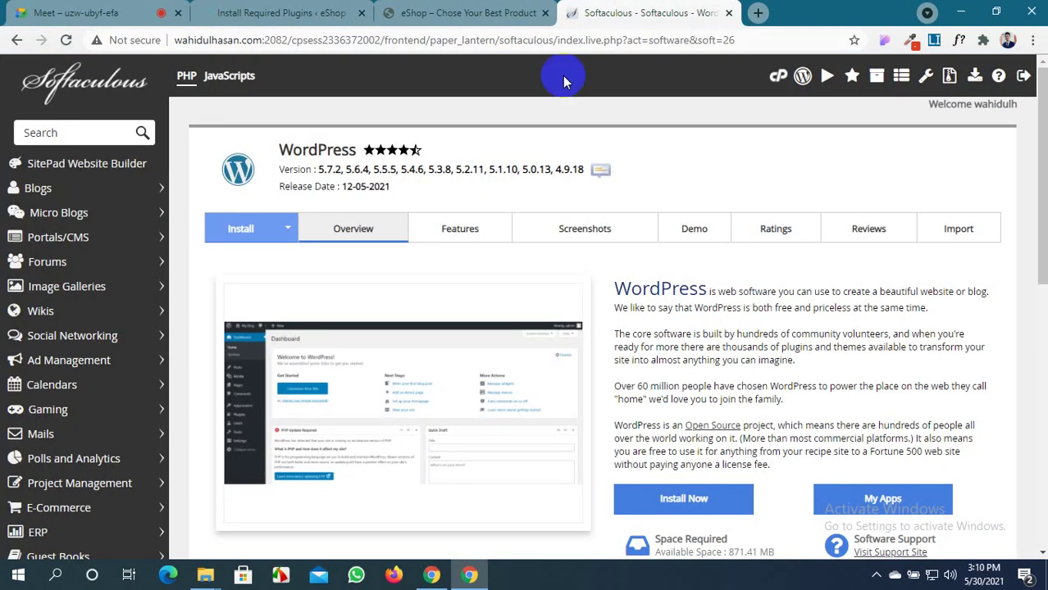
pyautogui.click(255, 229)
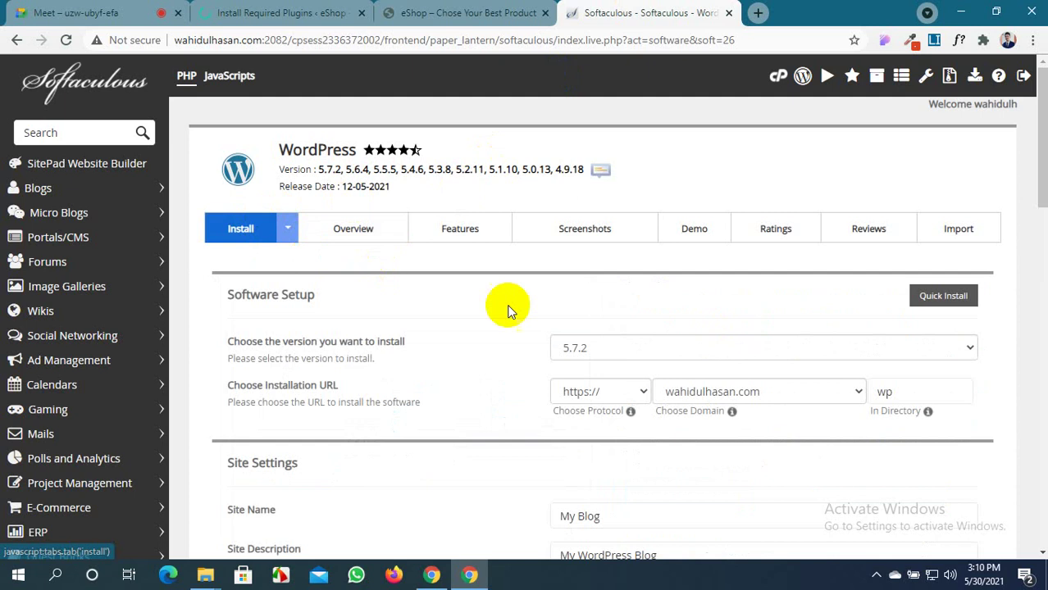
pyautogui.moveTo(908, 392); pyautogui.dragTo(854, 395)
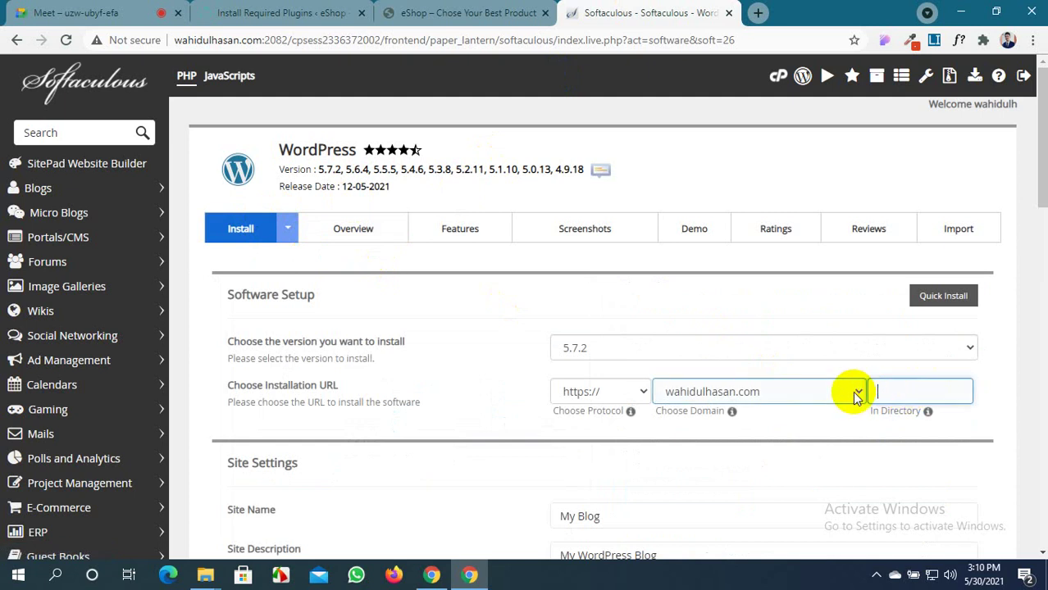
pyautogui.scroll(-8, 852, 391)
pyautogui.scroll(2, 678, 303)
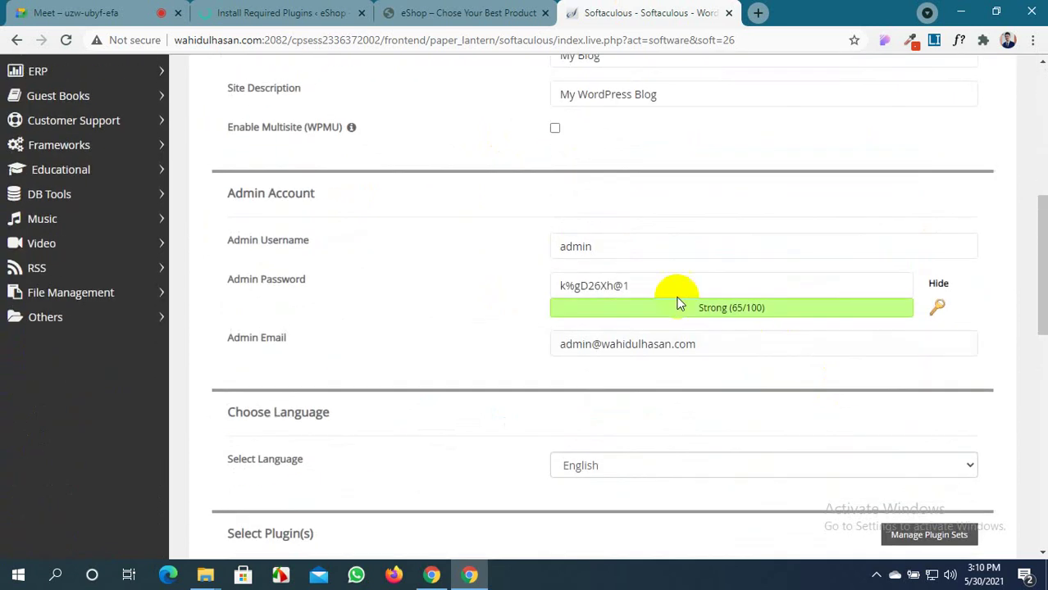
# - Replace the default admin username and generated password with custom login details
pyautogui.click(672, 281)
pyautogui.moveTo(636, 281); pyautogui.dragTo(522, 290)
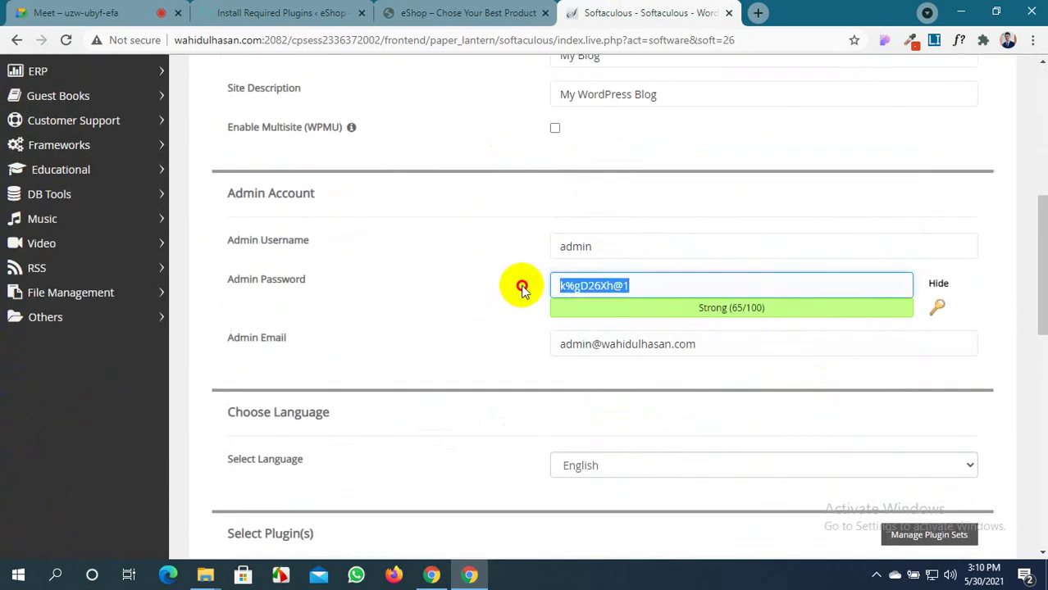
pyautogui.press('BackSpace')
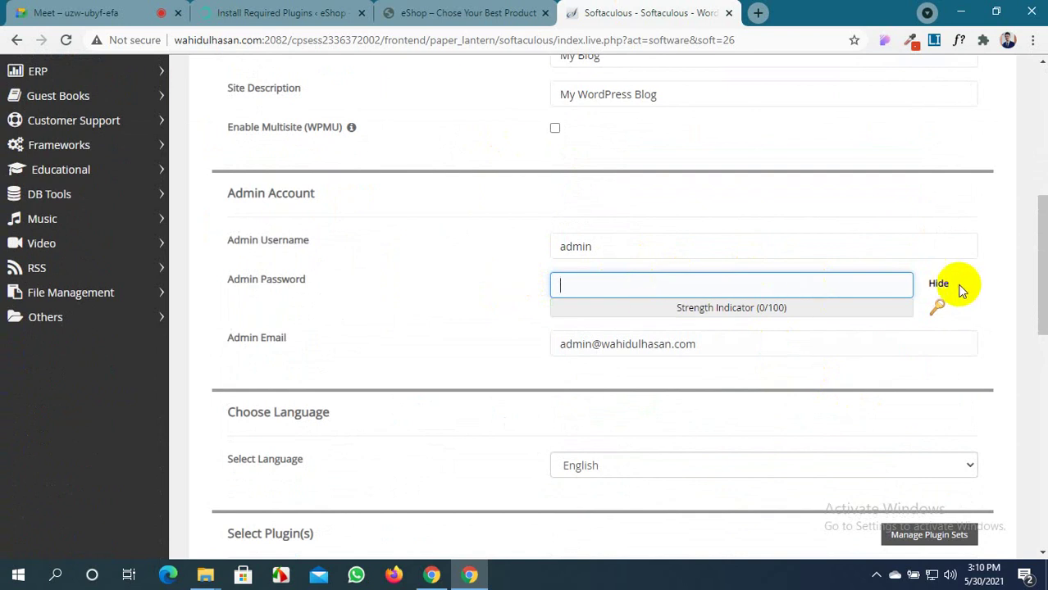
pyautogui.click(943, 284)
pyautogui.click(659, 283)
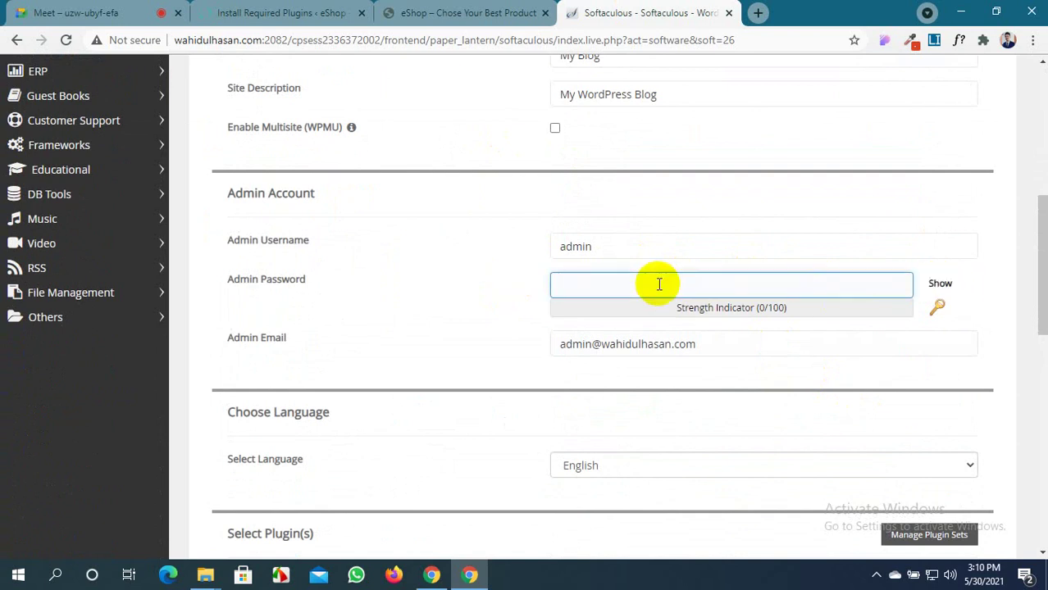
pyautogui.moveTo(591, 246); pyautogui.dragTo(541, 243)
pyautogui.write('wahidul')
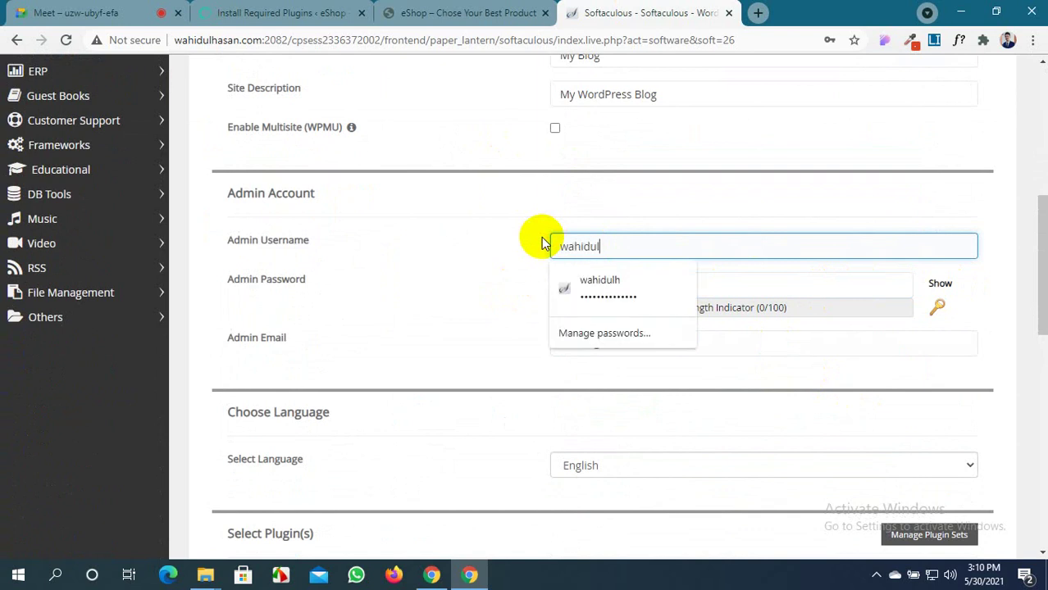
pyautogui.click(501, 279)
pyautogui.click(574, 280)
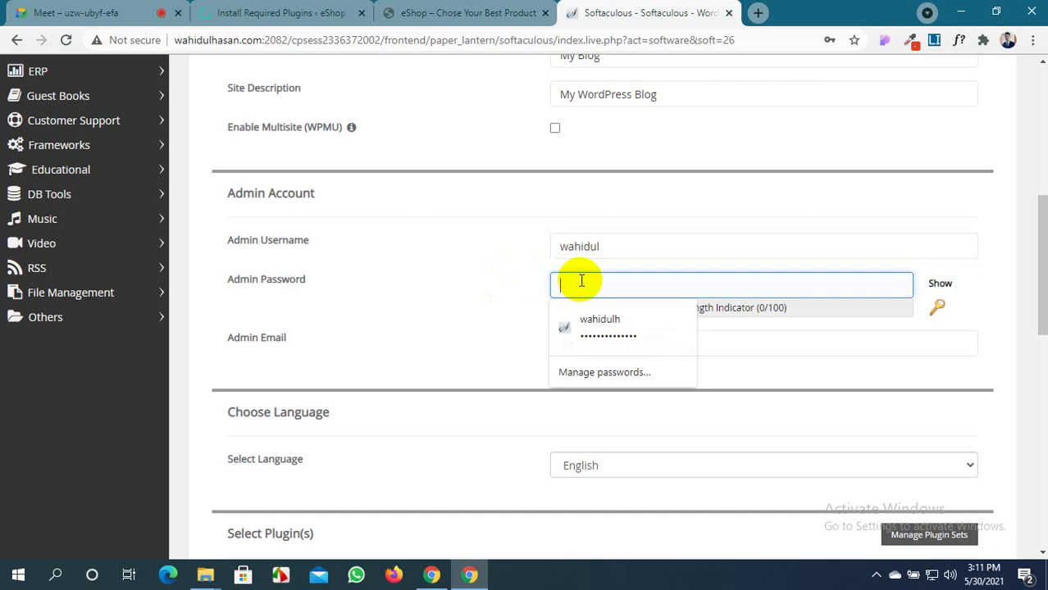
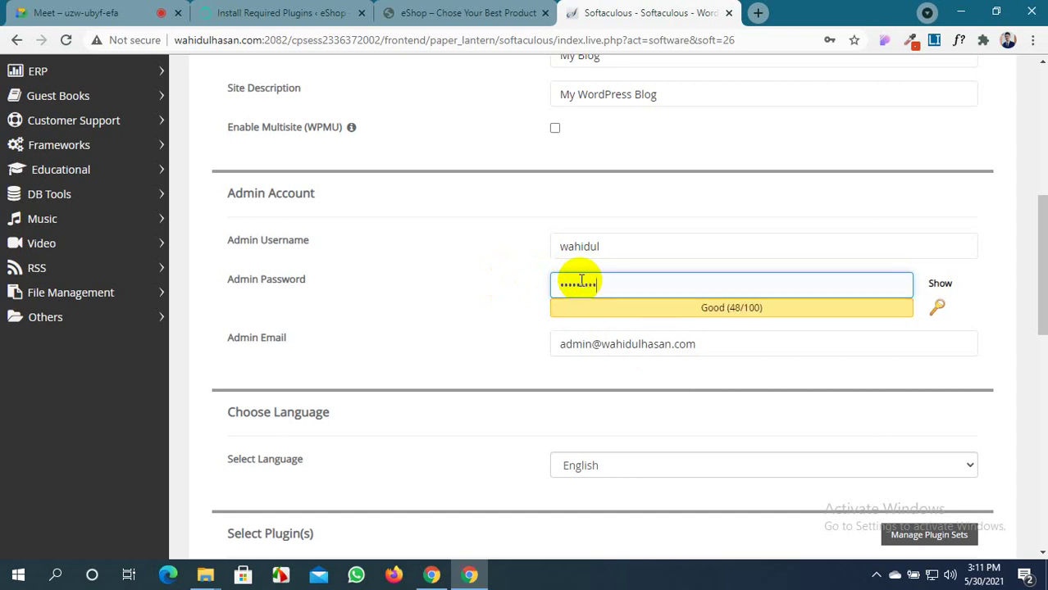
pyautogui.click(940, 284)
# - Run the install, hit the 'installation already exists' error, and return to the plugins page
pyautogui.scroll(-7, 853, 407)
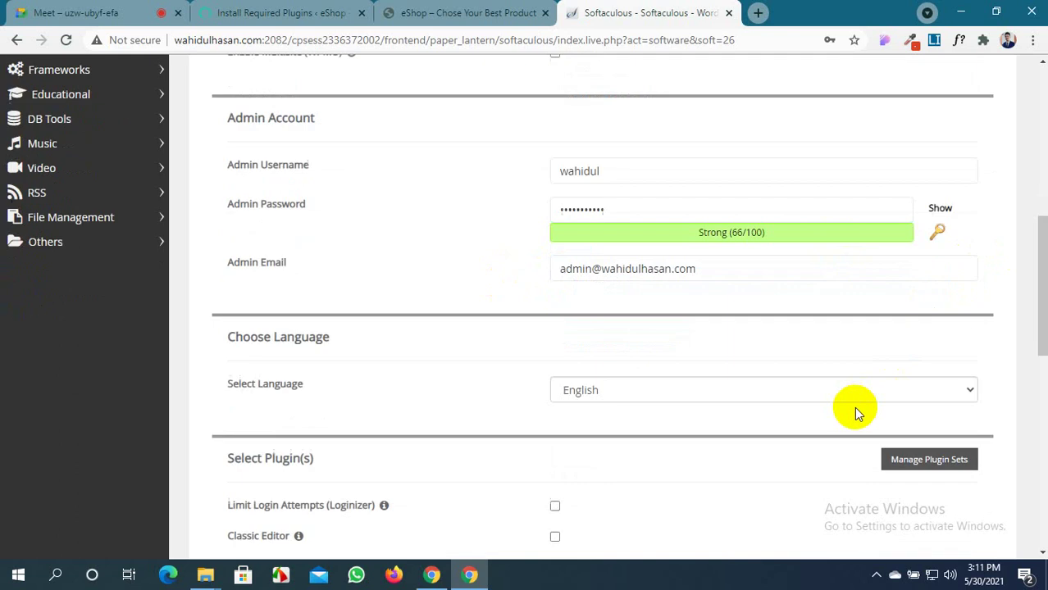
pyautogui.scroll(-3, 853, 407)
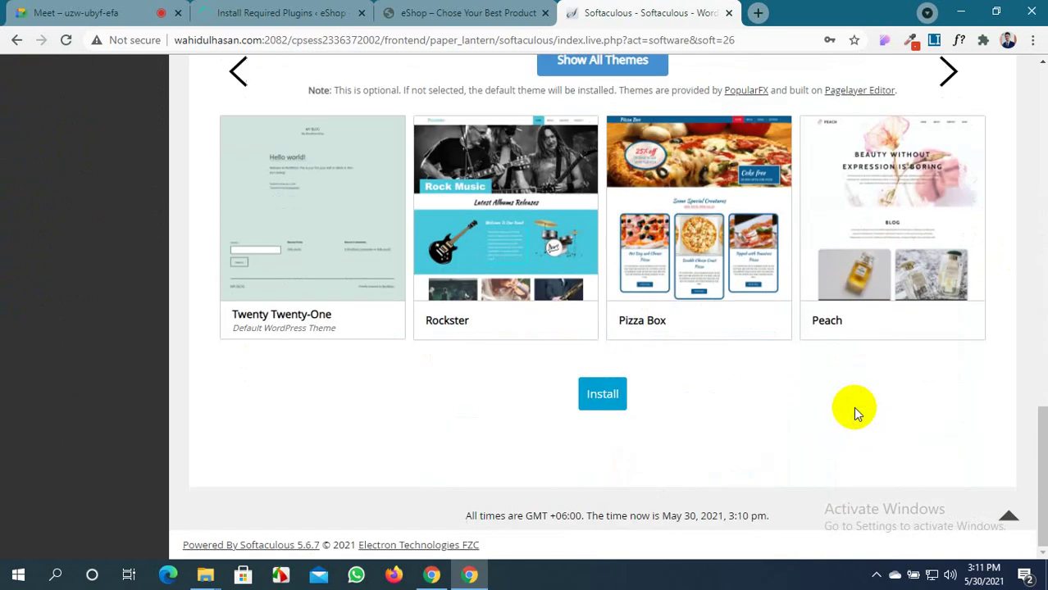
pyautogui.click(611, 397)
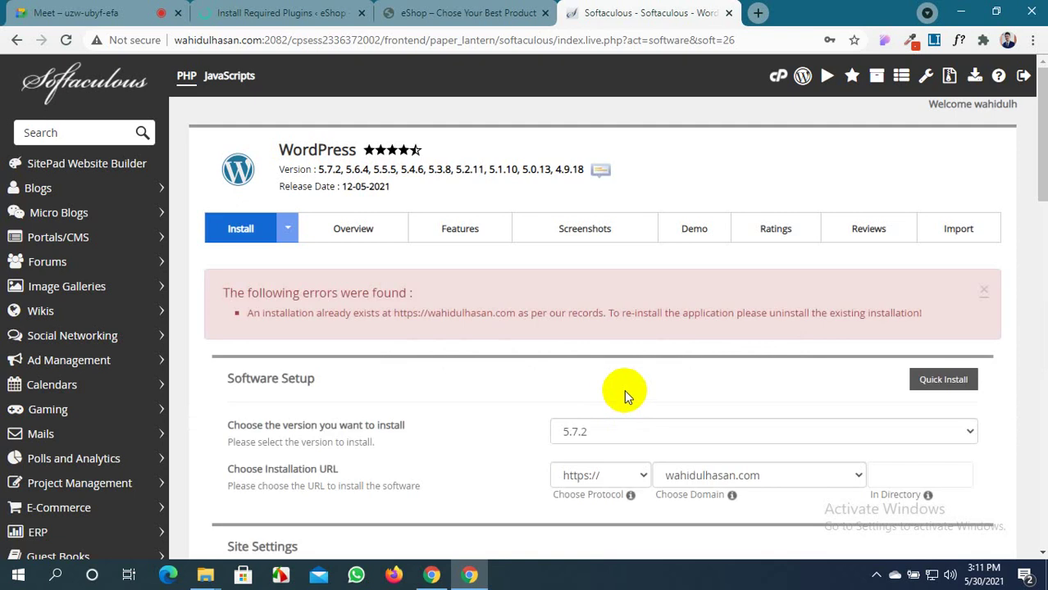
pyautogui.scroll(-9, 624, 390)
pyautogui.scroll(10, 624, 389)
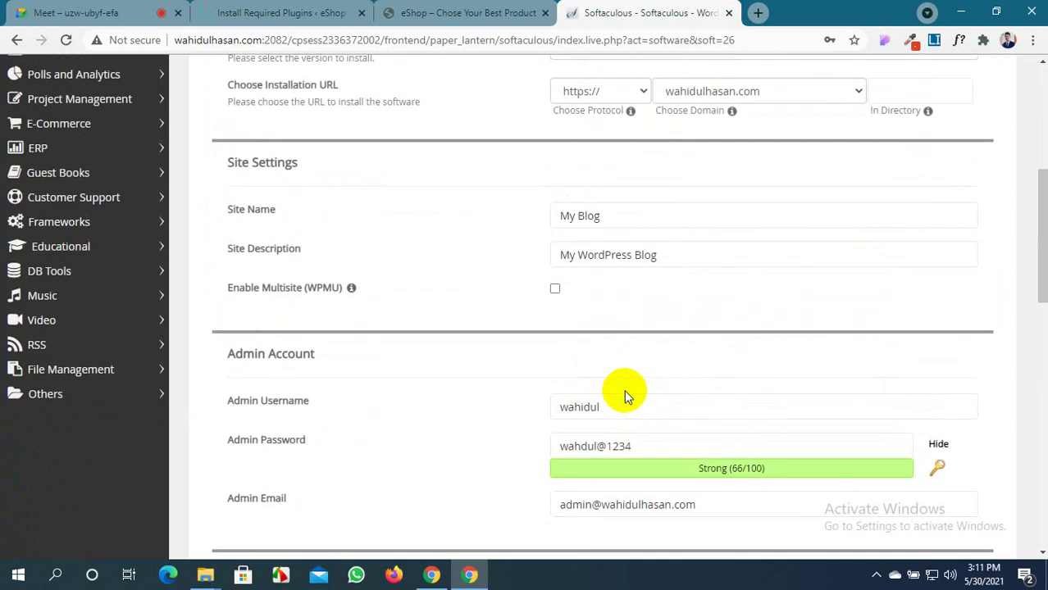
pyautogui.click(16, 40)
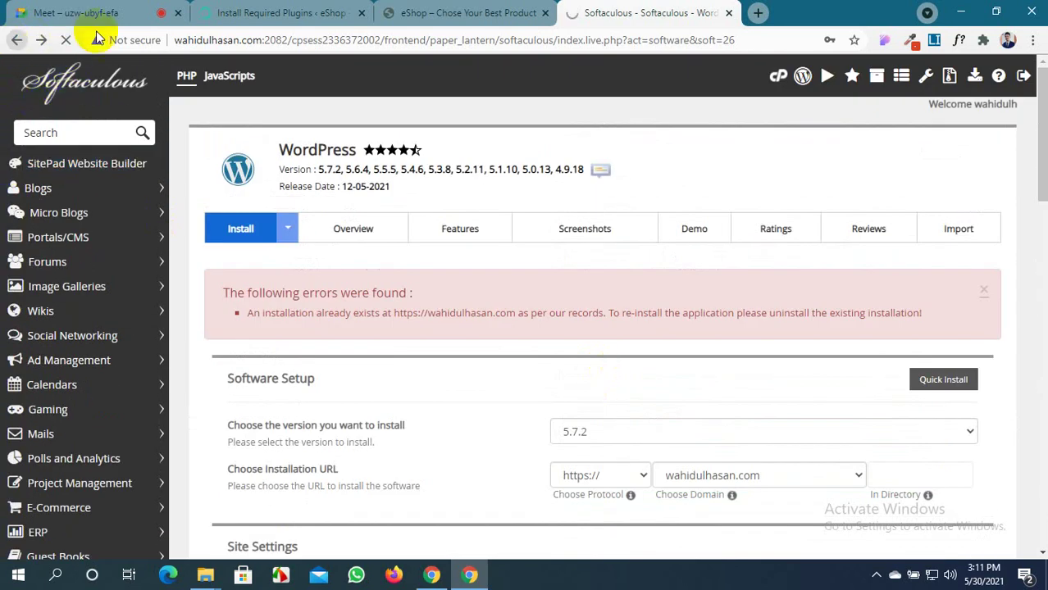
pyautogui.click(263, 14)
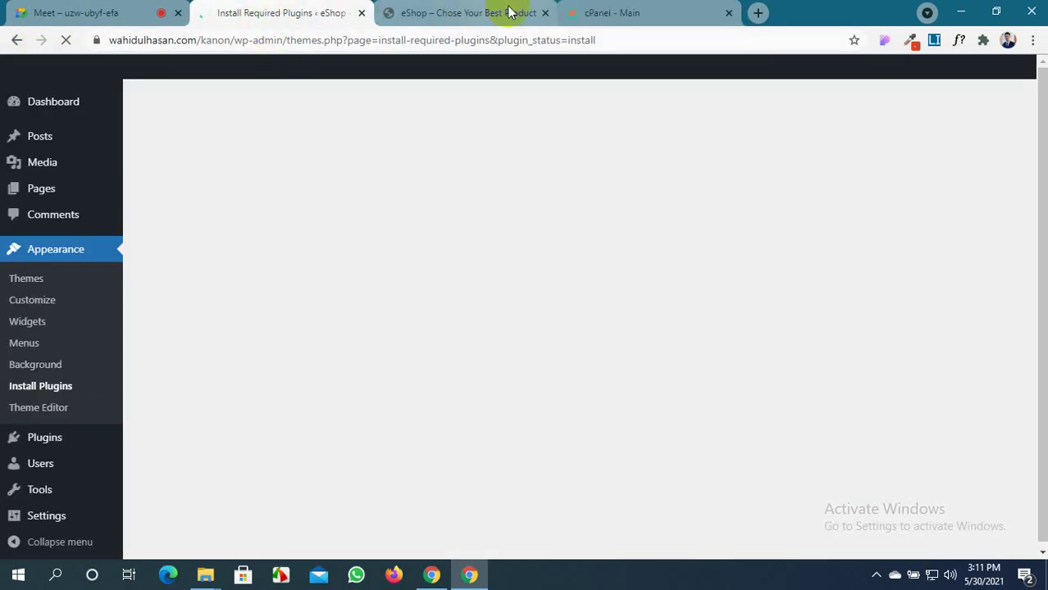
# - Install the YITH WooCommerce Compare plugin and return to the required plugins list
pyautogui.click(592, 10)
pyautogui.click(250, 14)
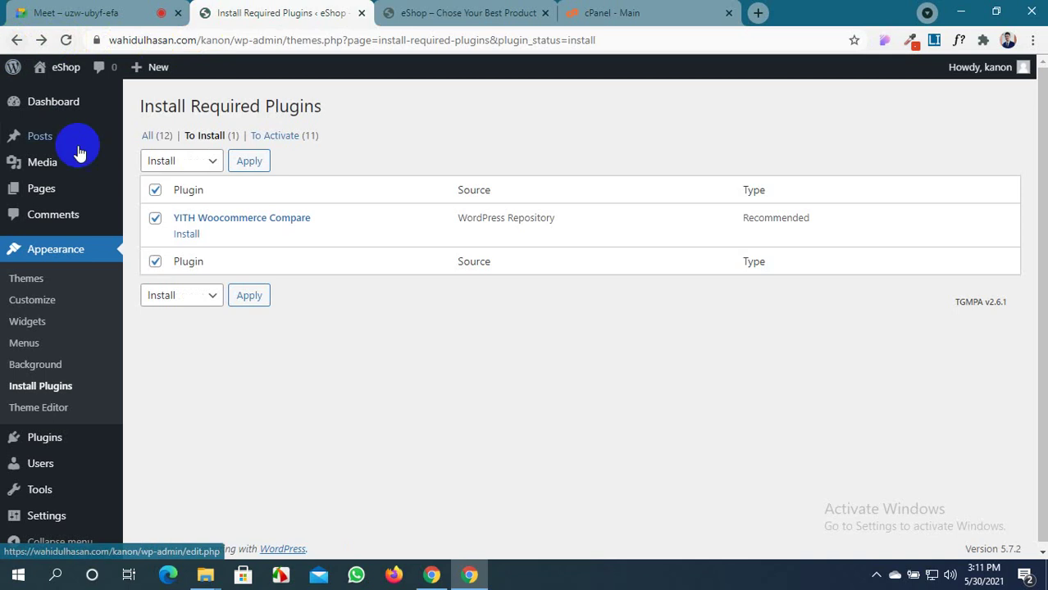
pyautogui.click(187, 234)
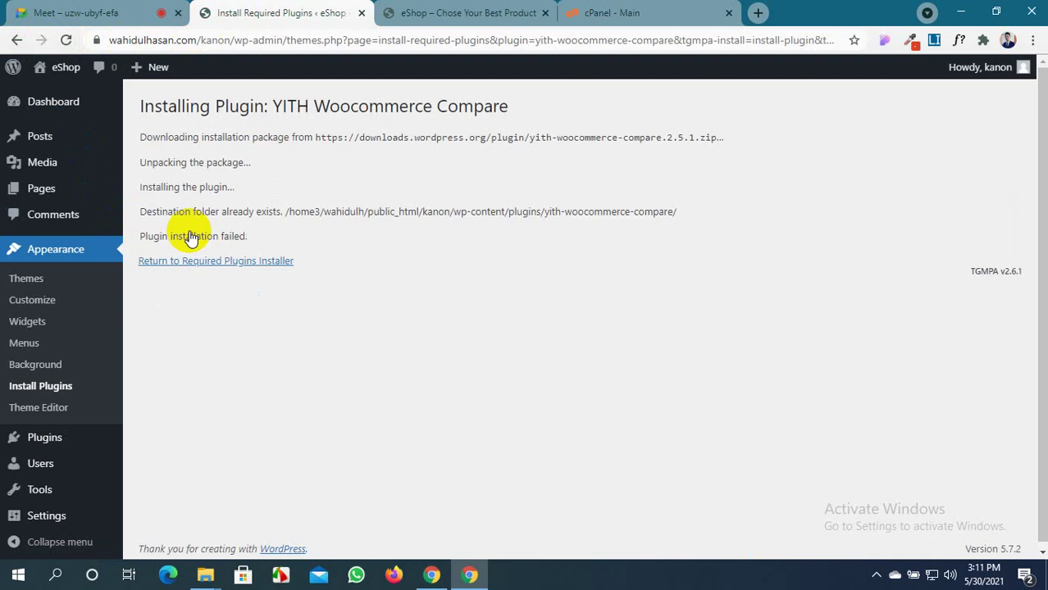
pyautogui.click(206, 265)
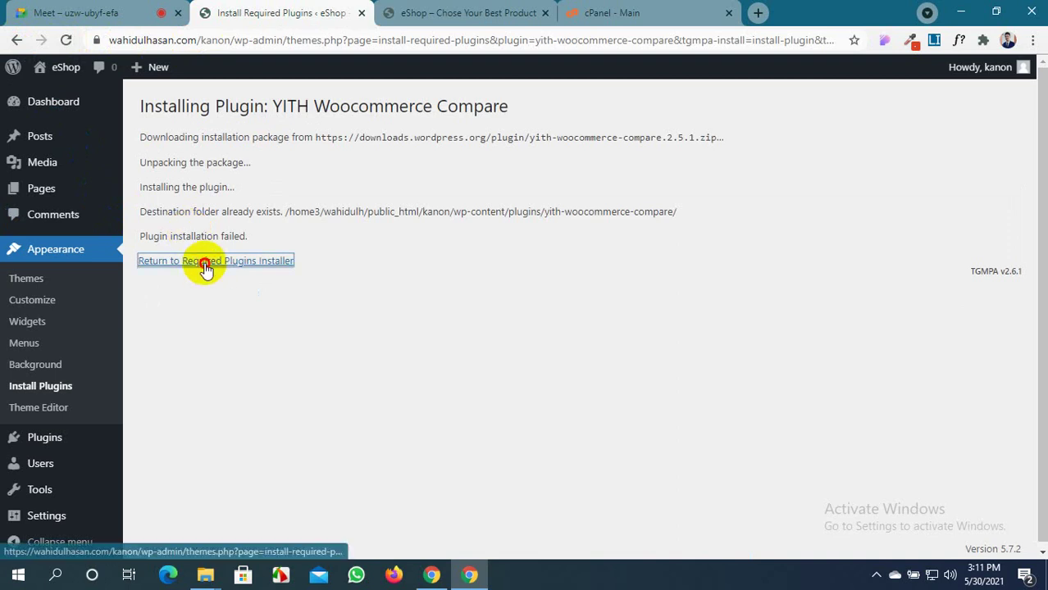
# - Activate all checked plugins via the Activate bulk action and return to the Dashboard
pyautogui.scroll(-6, 271, 461)
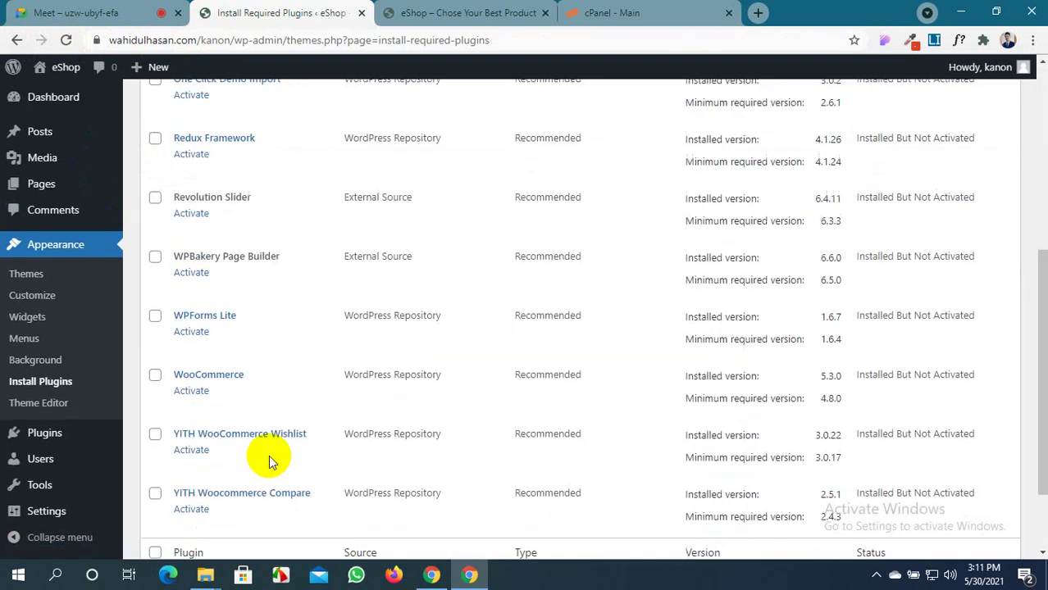
pyautogui.scroll(6, 268, 455)
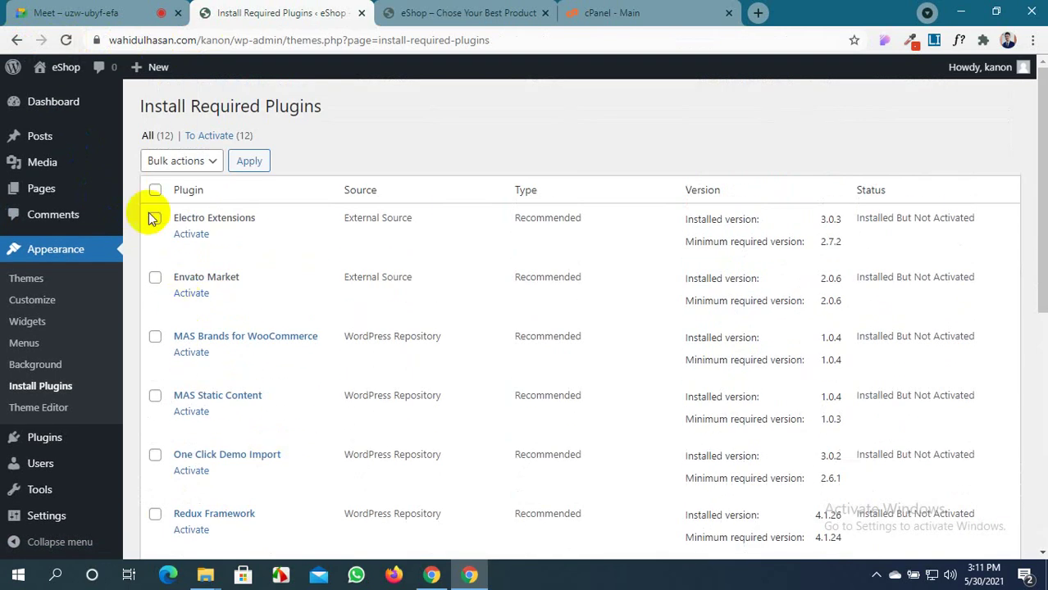
pyautogui.click(177, 161)
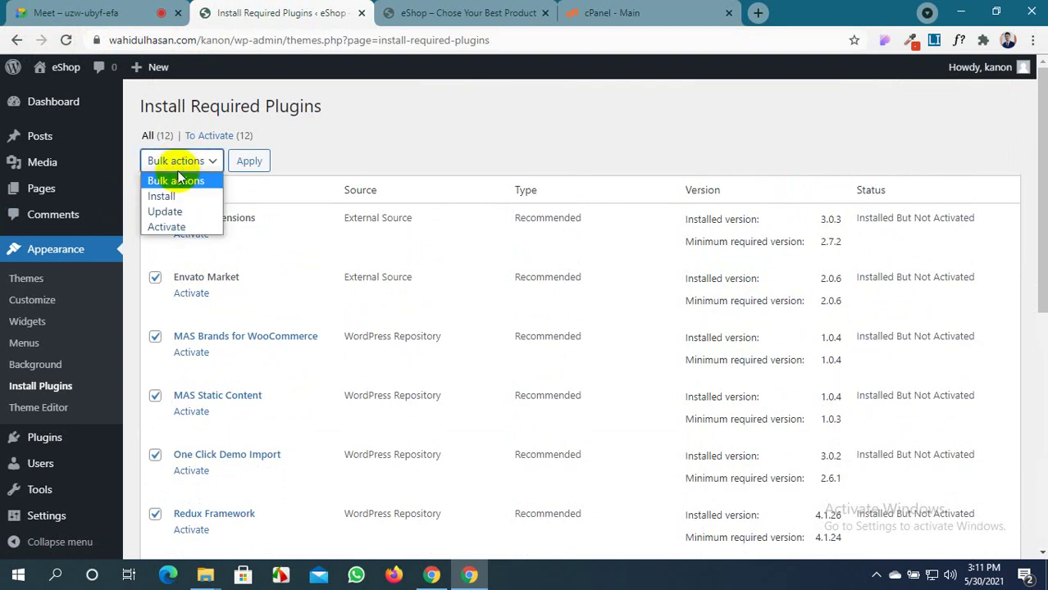
pyautogui.click(168, 226)
pyautogui.click(251, 163)
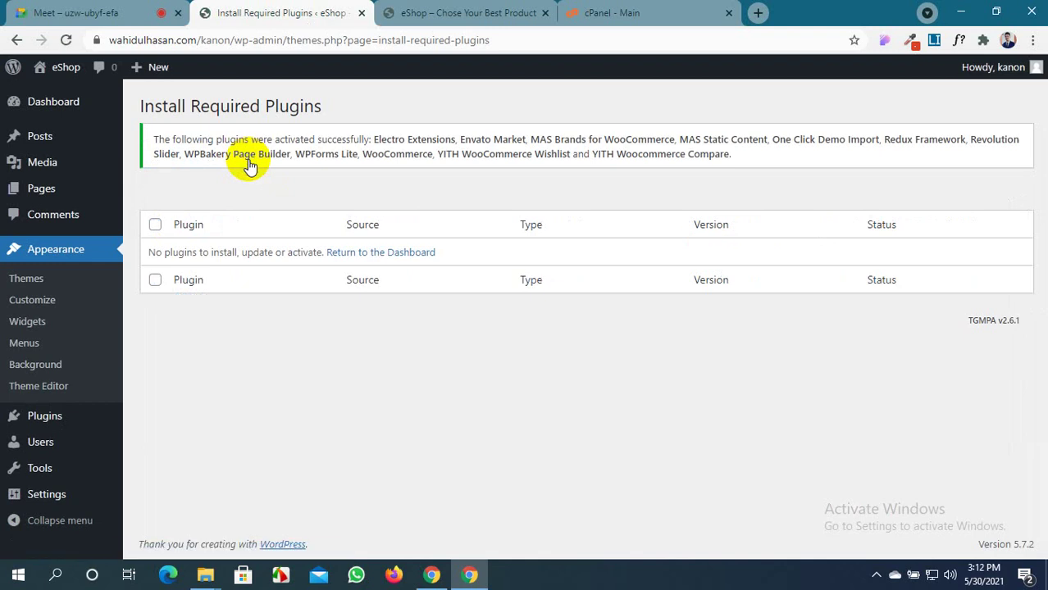
pyautogui.click(368, 257)
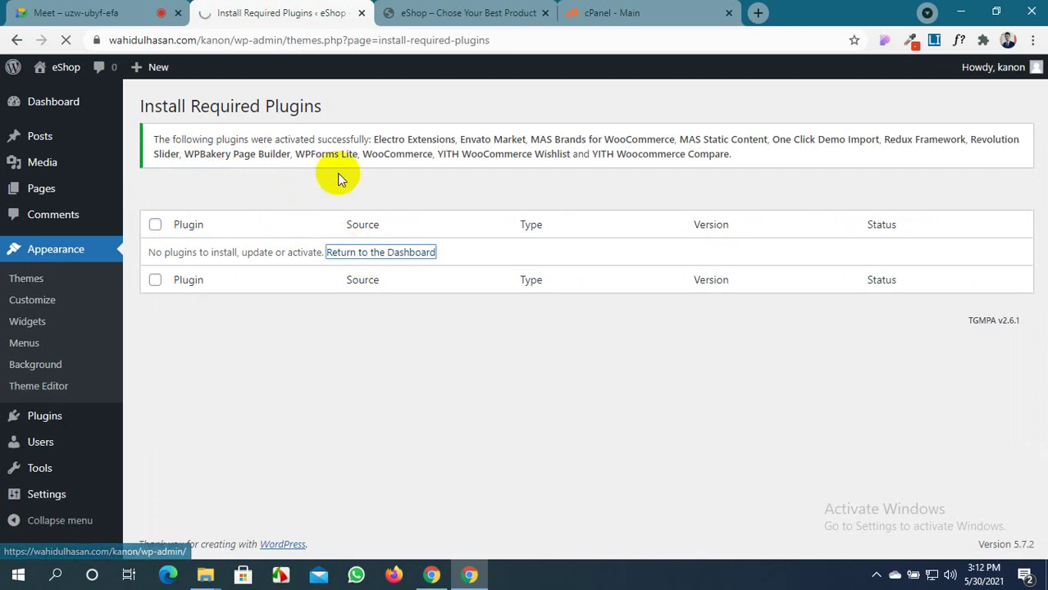
pyautogui.click(627, 11)
# - Close the cPanel tab and browse the new Electro, WooCommerce, YITH and WPBakery sidebar menus
pyautogui.click(727, 14)
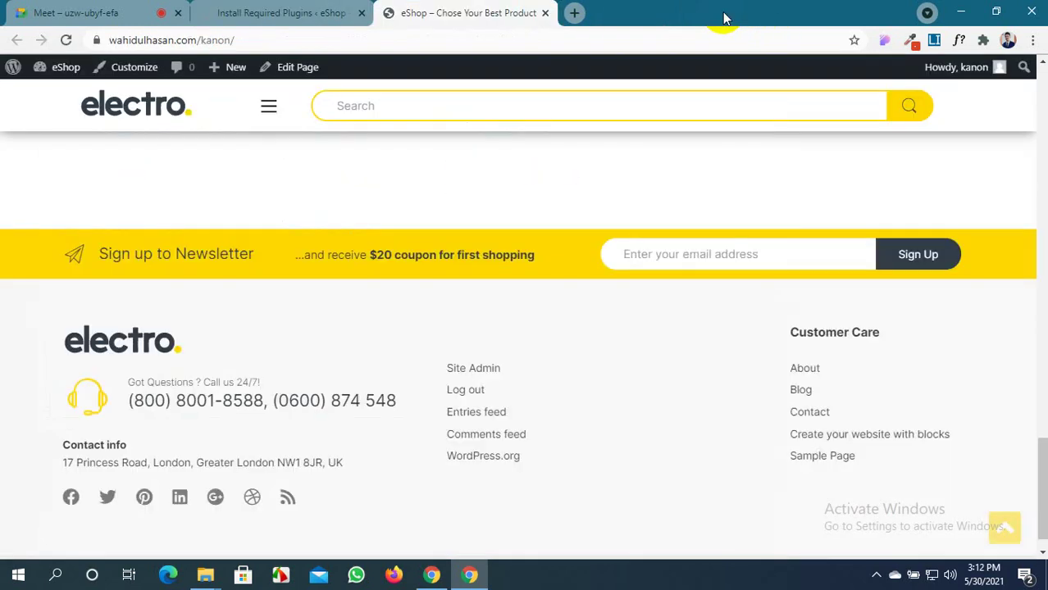
pyautogui.click(308, 9)
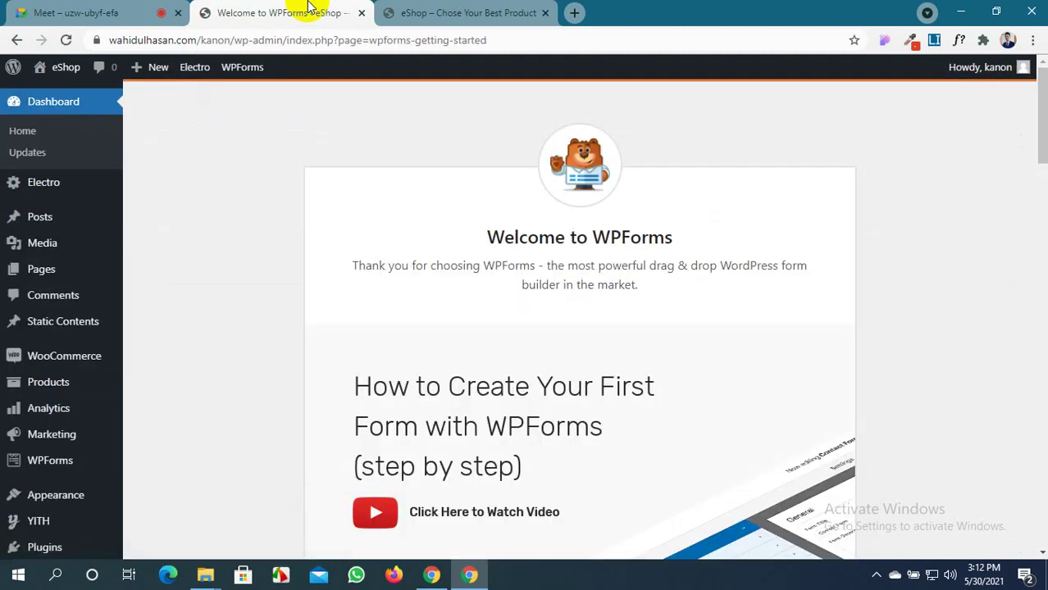
pyautogui.scroll(-5, 454, 406)
pyautogui.scroll(-10, 451, 399)
pyautogui.scroll(10, 451, 417)
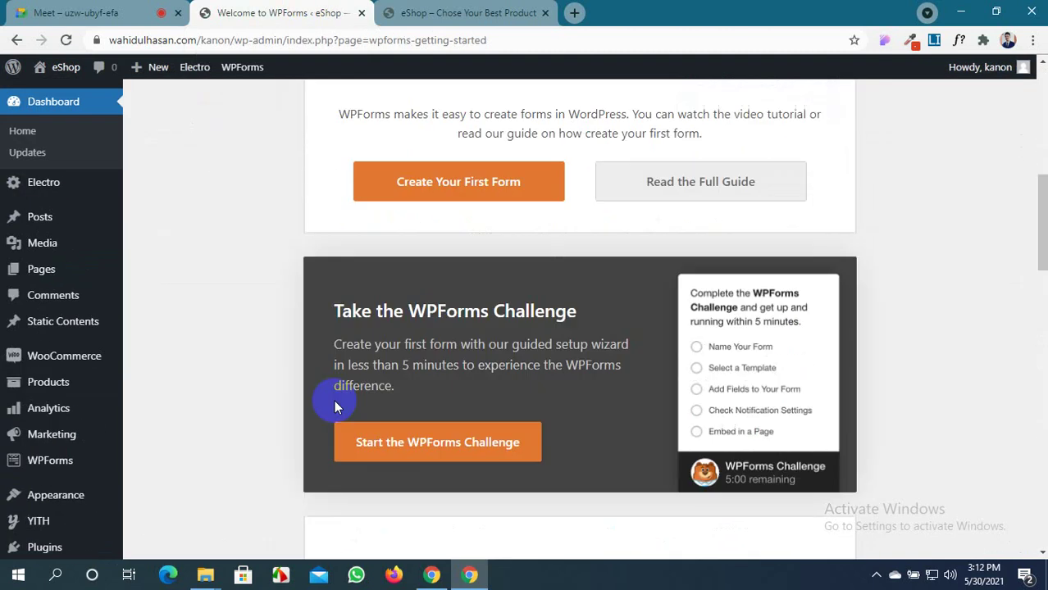
pyautogui.scroll(-2, 340, 403)
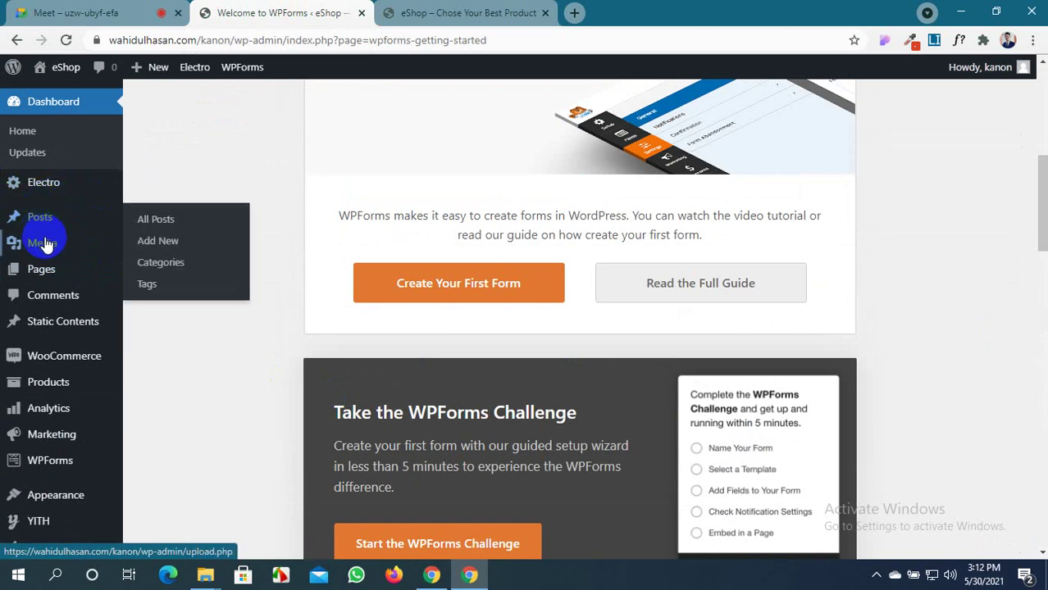
pyautogui.moveTo(54, 269)
pyautogui.moveTo(80, 330)
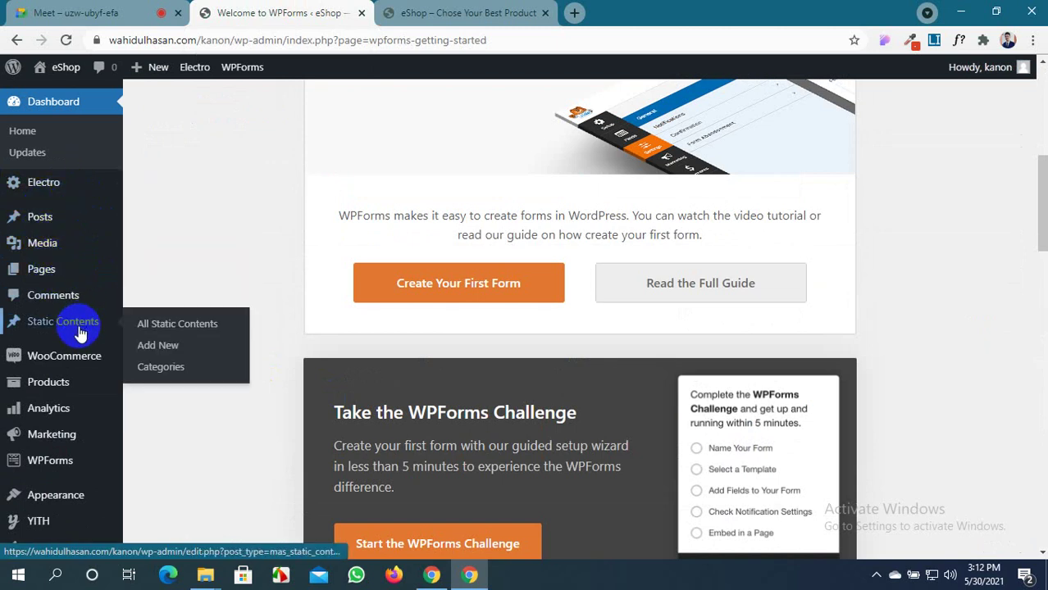
pyautogui.moveTo(72, 367)
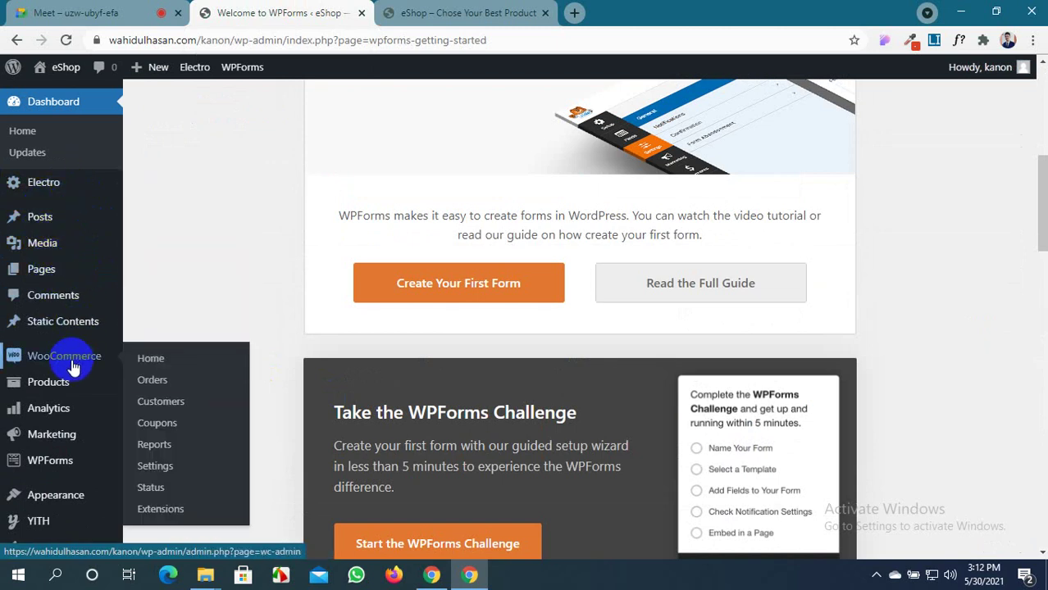
pyautogui.scroll(-1, 72, 367)
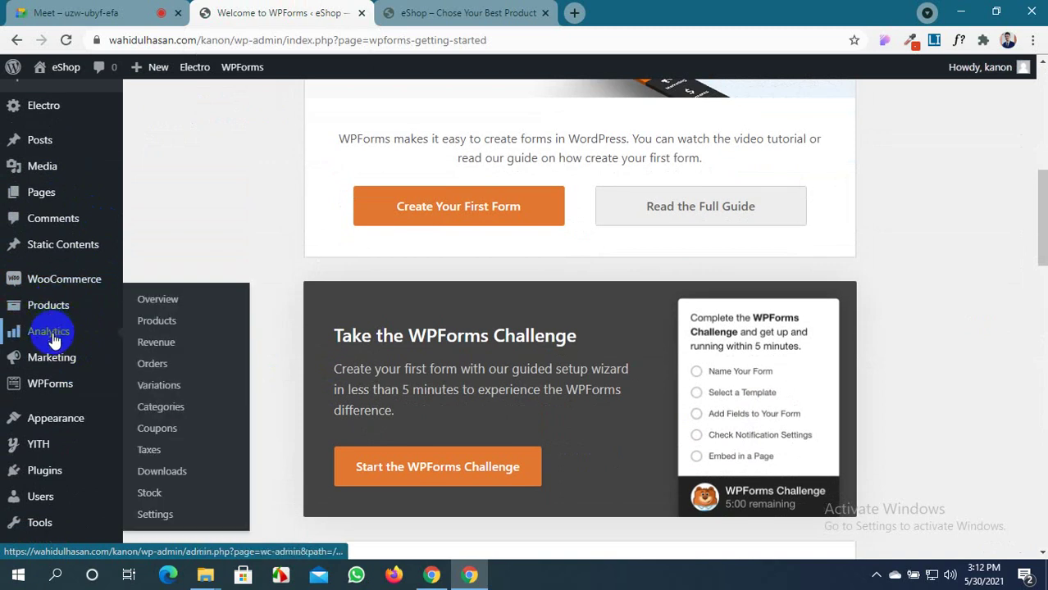
pyautogui.moveTo(55, 387)
pyautogui.scroll(-1, 55, 387)
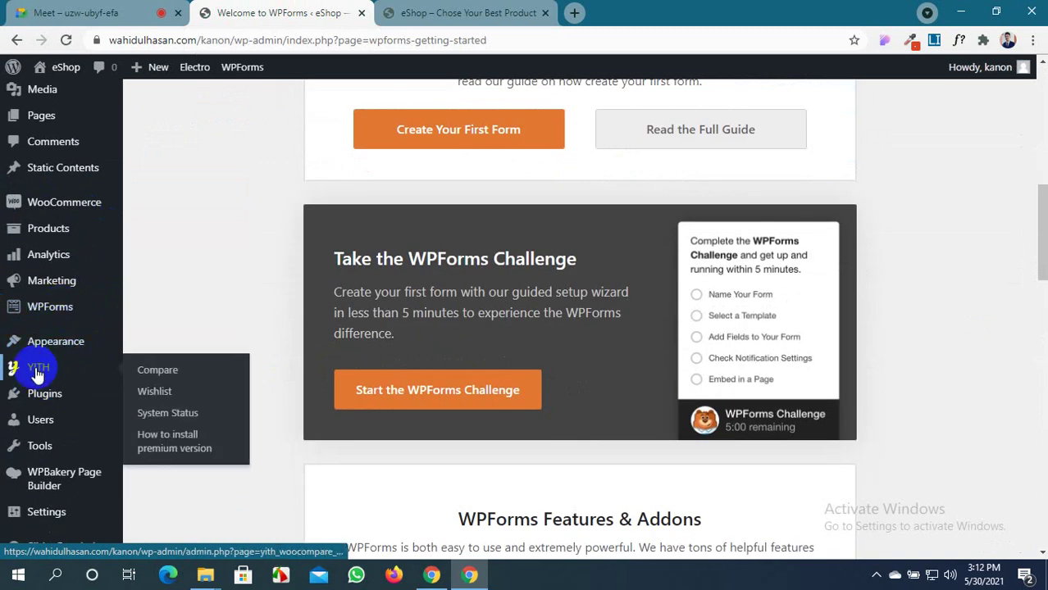
pyautogui.scroll(-1, 37, 374)
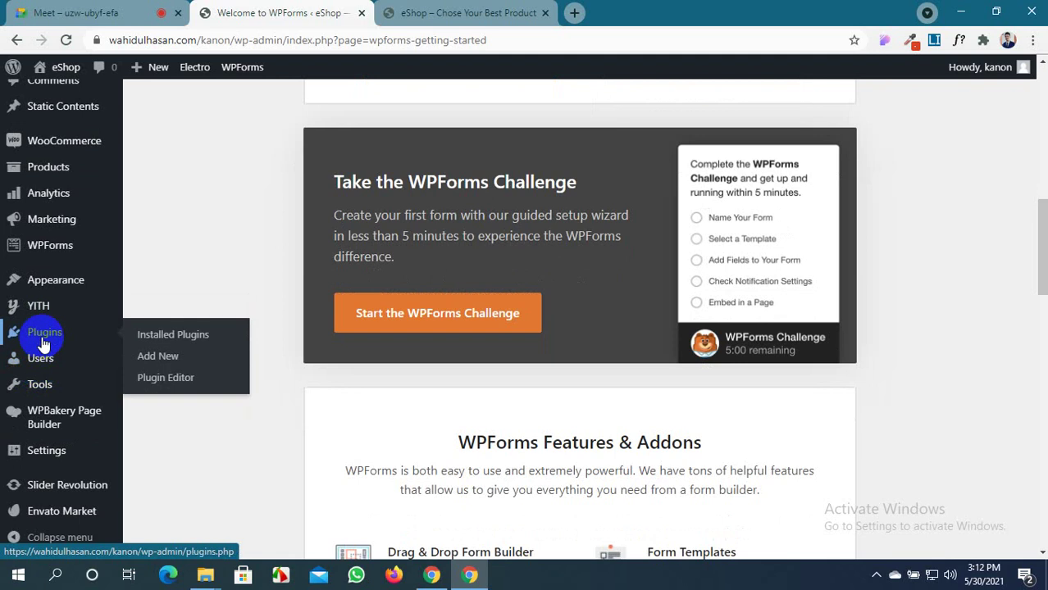
pyautogui.moveTo(49, 414)
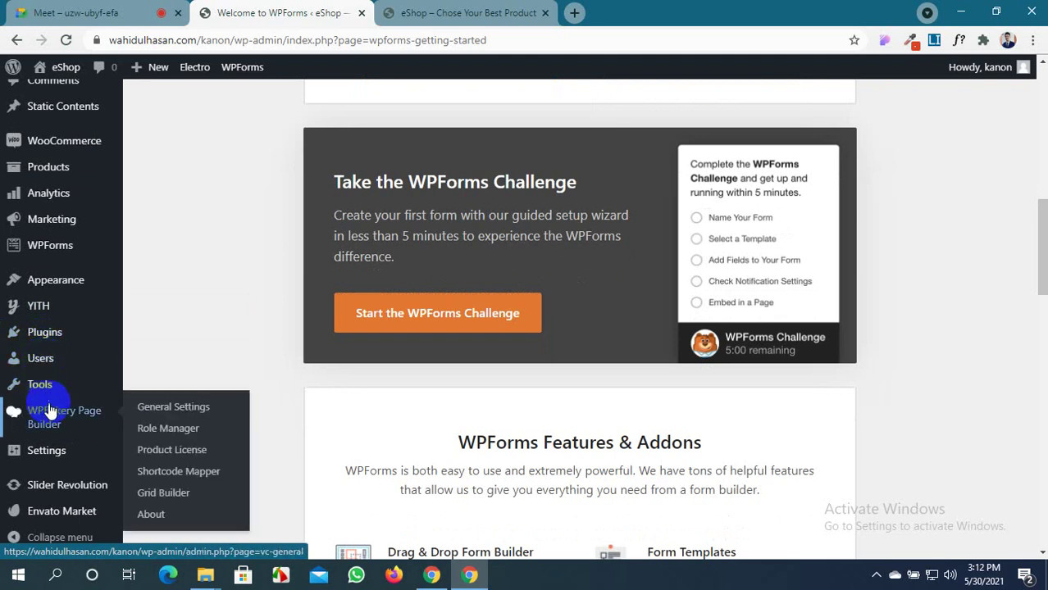
pyautogui.scroll(-3, 50, 420)
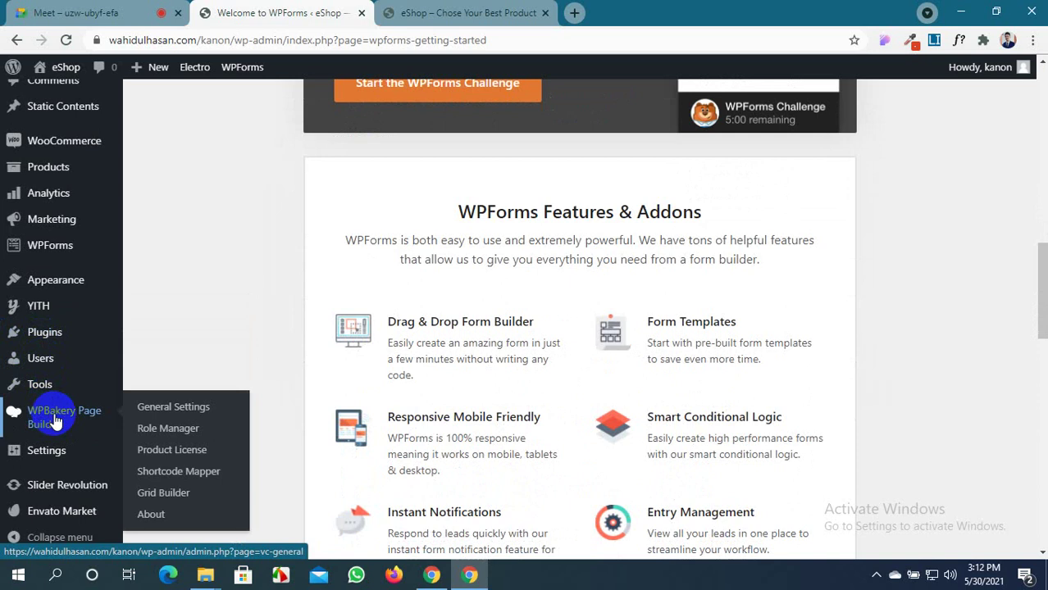
pyautogui.scroll(-2, 54, 420)
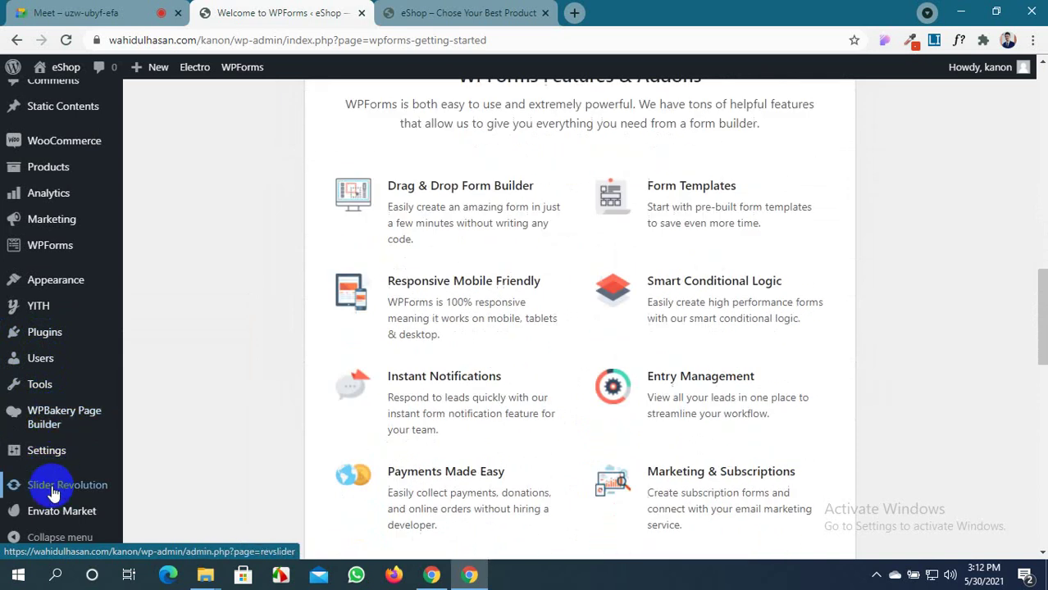
pyautogui.scroll(5, 62, 472)
pyautogui.moveTo(70, 435)
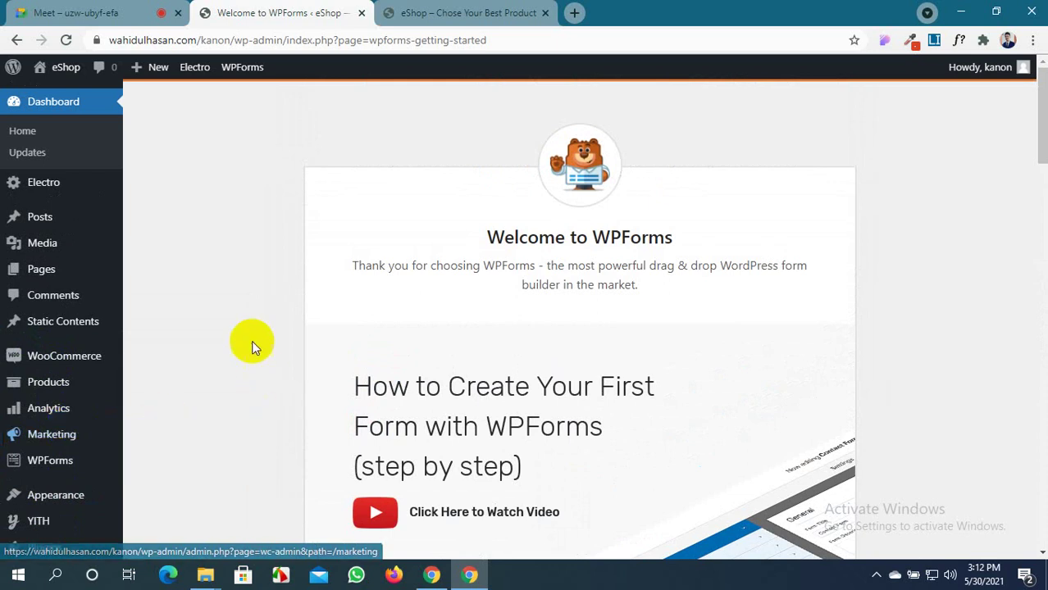
# - Open the Dashboard, glance at the Google Meet tab, then review the Dashboard panels
pyautogui.click(68, 103)
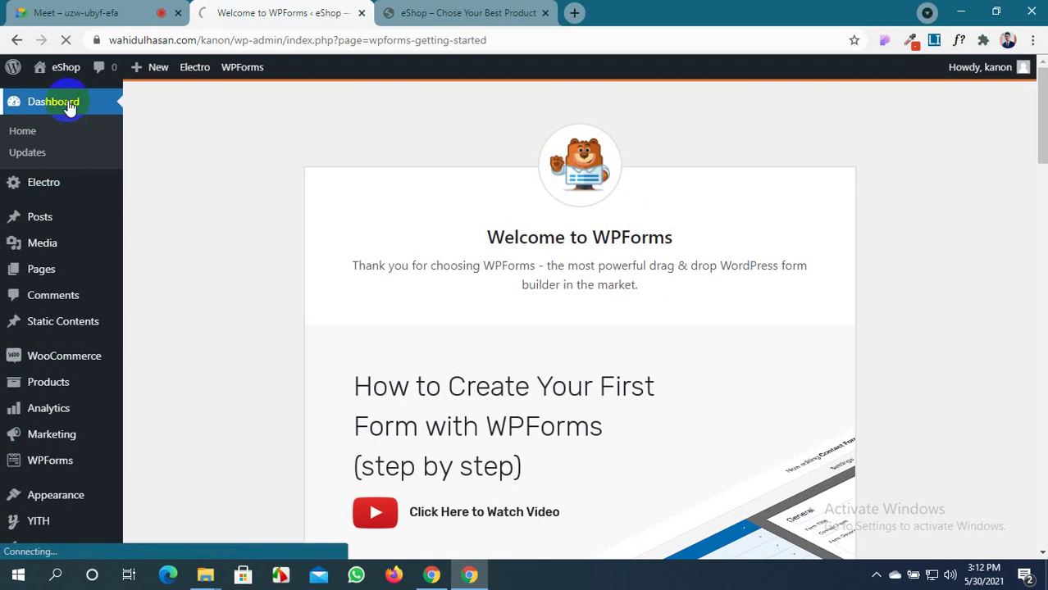
pyautogui.click(78, 10)
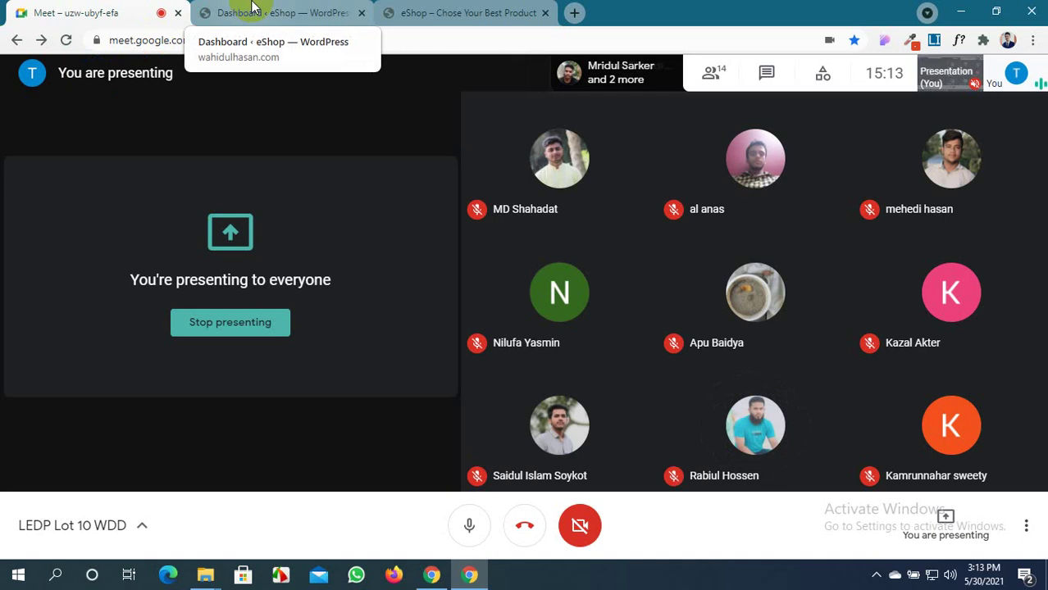
pyautogui.click(253, 9)
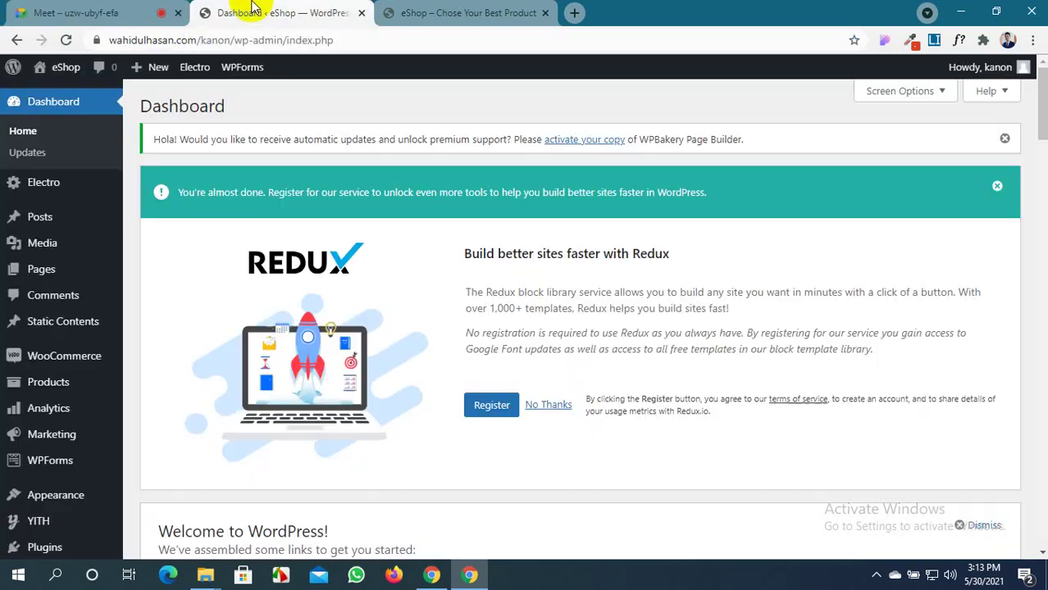
pyautogui.scroll(-15, 47, 332)
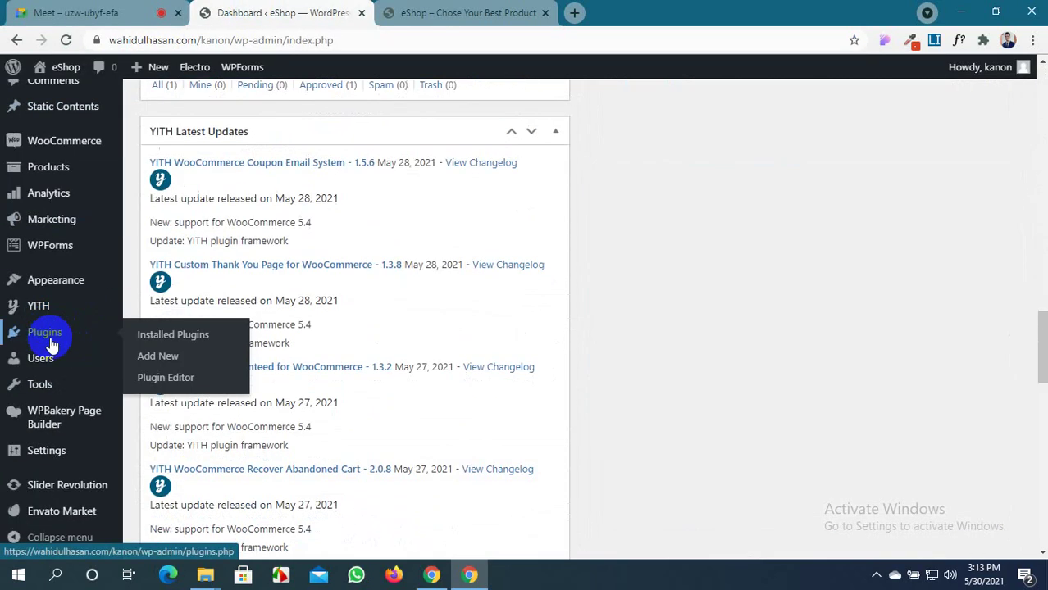
pyautogui.scroll(15, 50, 344)
pyautogui.scroll(-10, 49, 356)
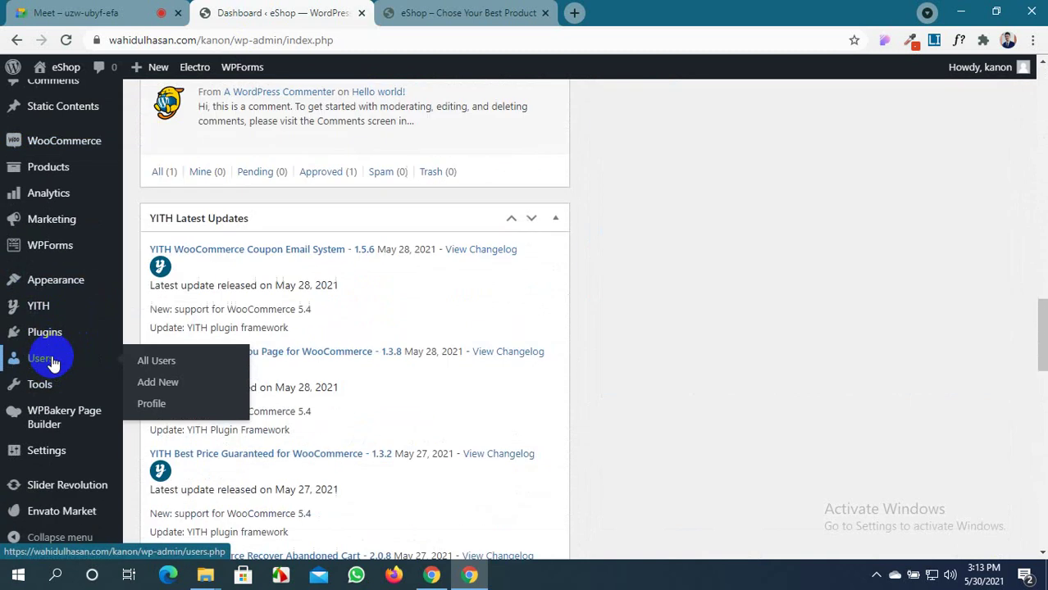
# - Switch to the eShop storefront and scroll through its homepage
pyautogui.click(504, 12)
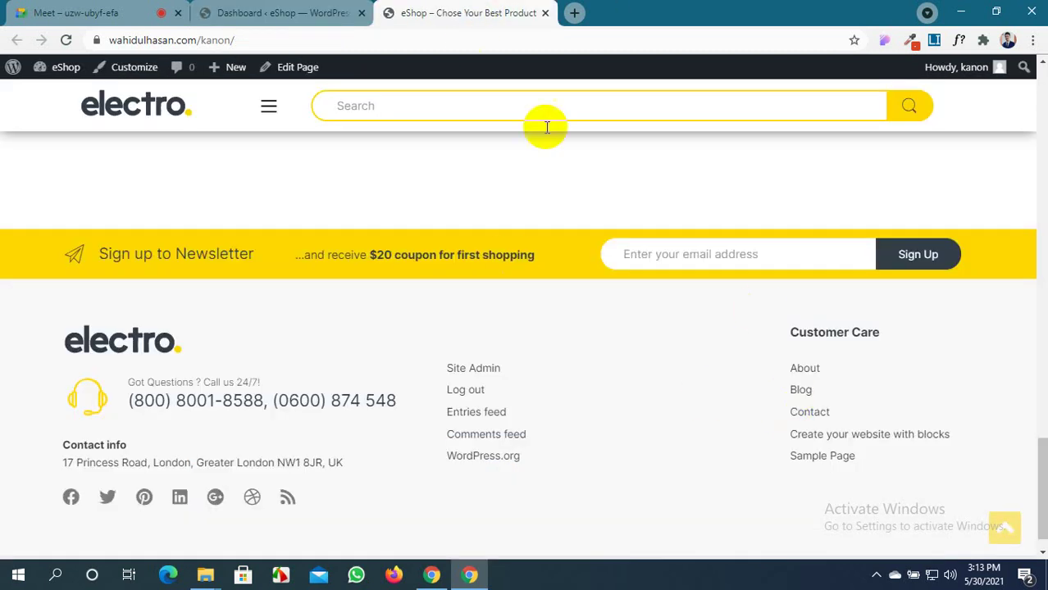
pyautogui.scroll(2, 304, 282)
pyautogui.scroll(-2, 304, 281)
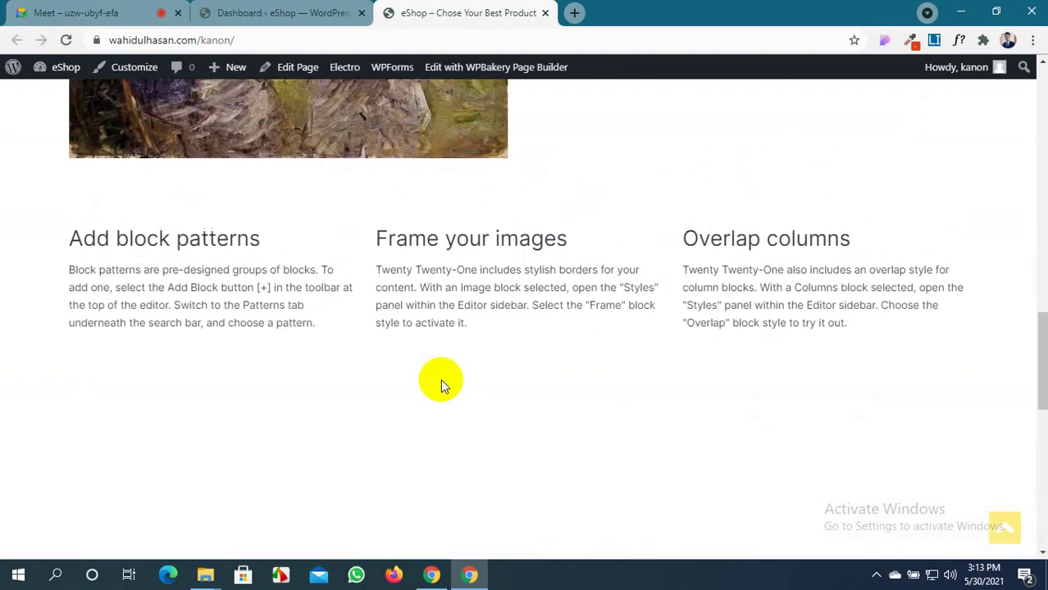
pyautogui.scroll(-10, 441, 383)
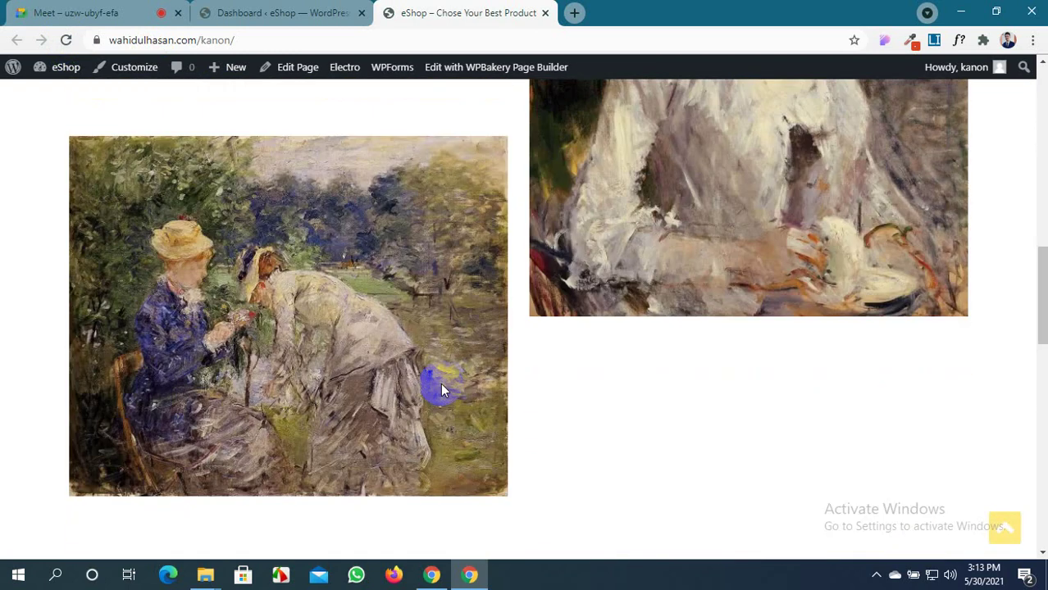
pyautogui.scroll(10, 440, 385)
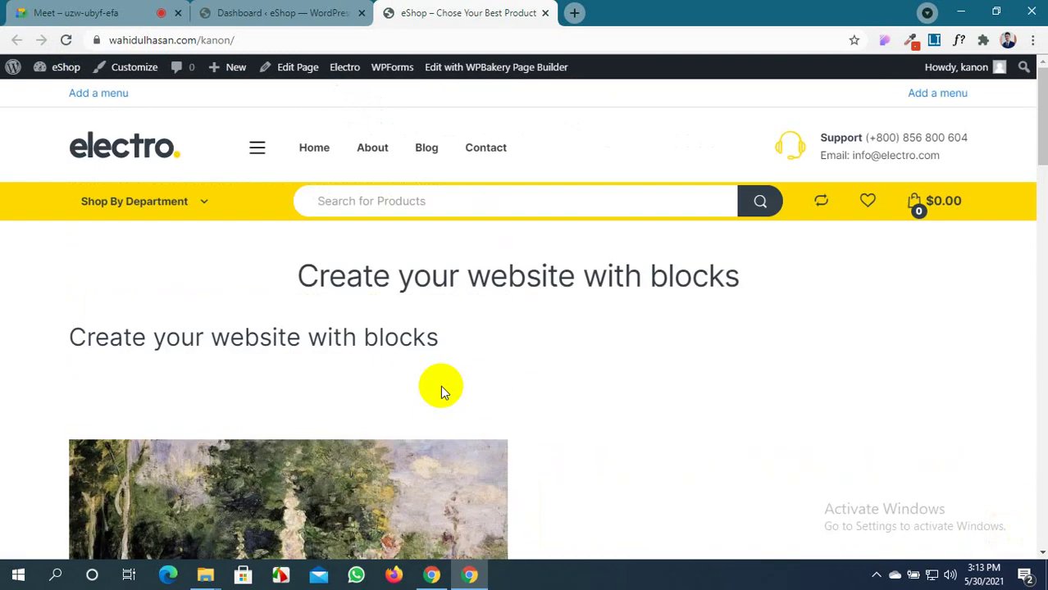
# - Try the storefront's side menu and Shop By Department list, then go back to the dashboard tab
pyautogui.click(257, 148)
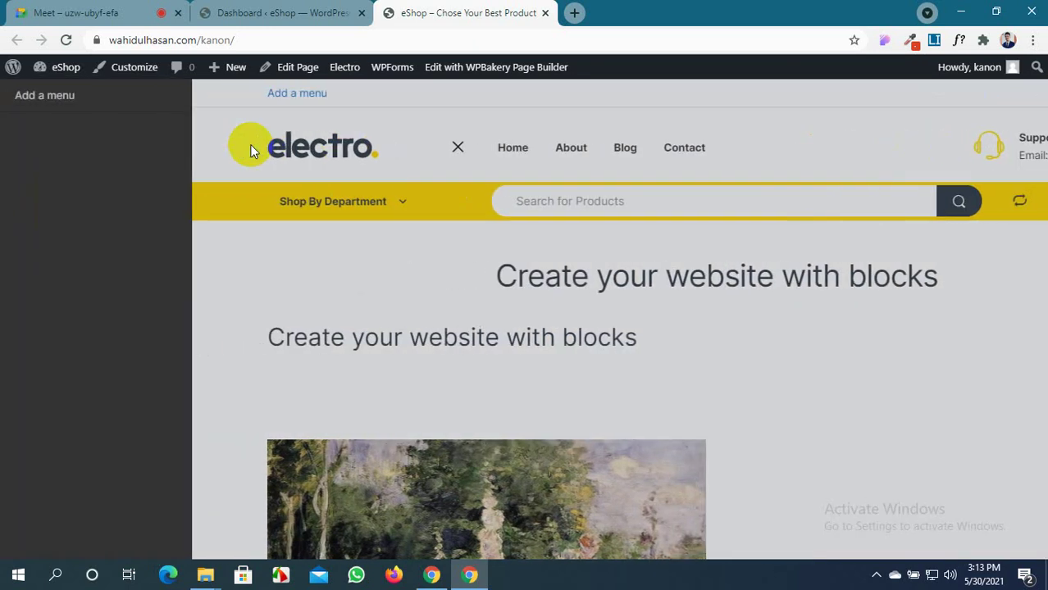
pyautogui.click(457, 149)
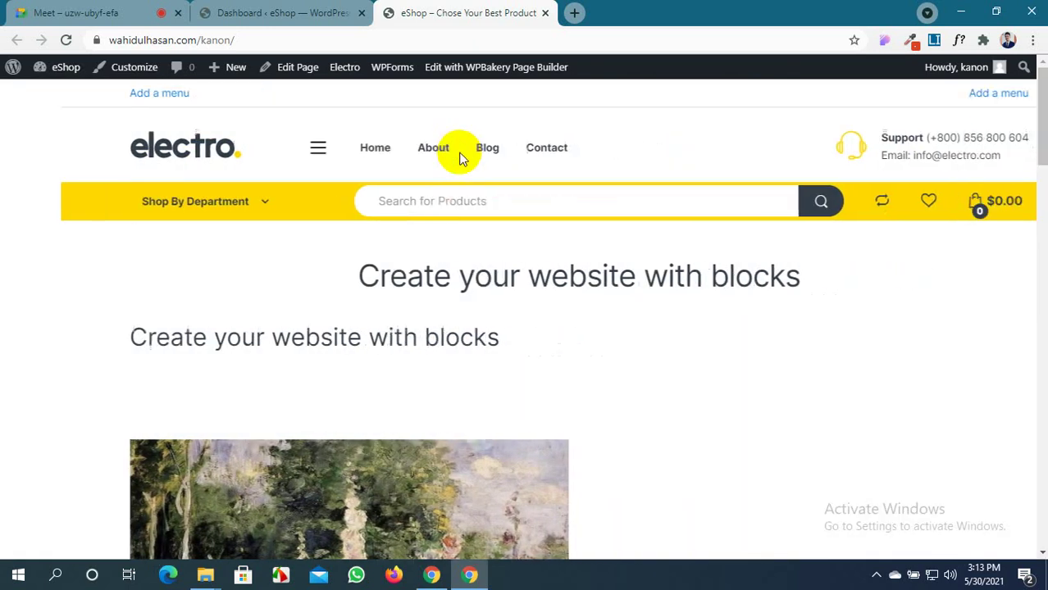
pyautogui.click(258, 148)
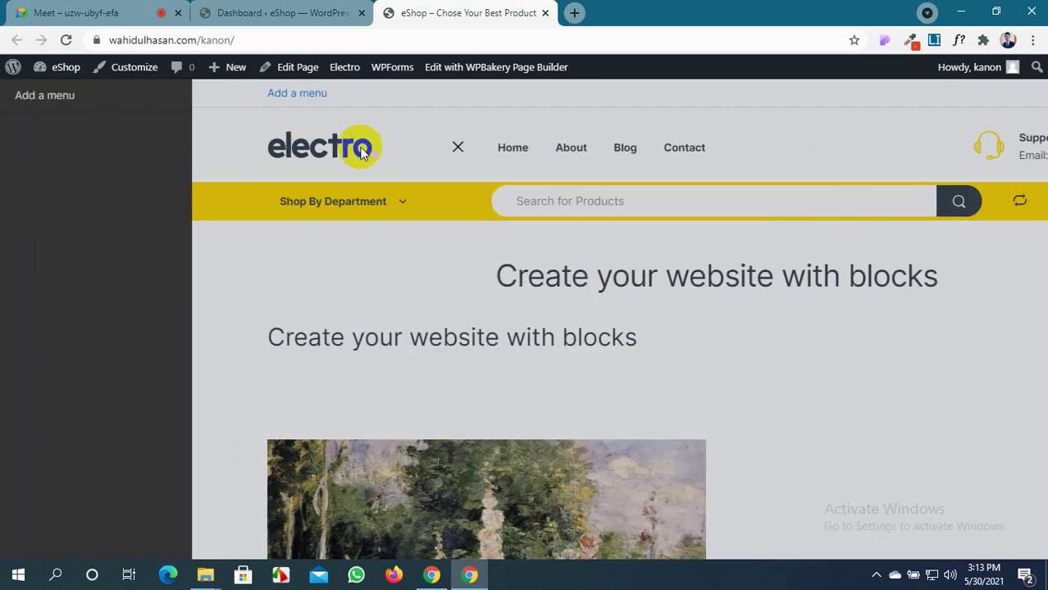
pyautogui.click(456, 147)
pyautogui.click(206, 201)
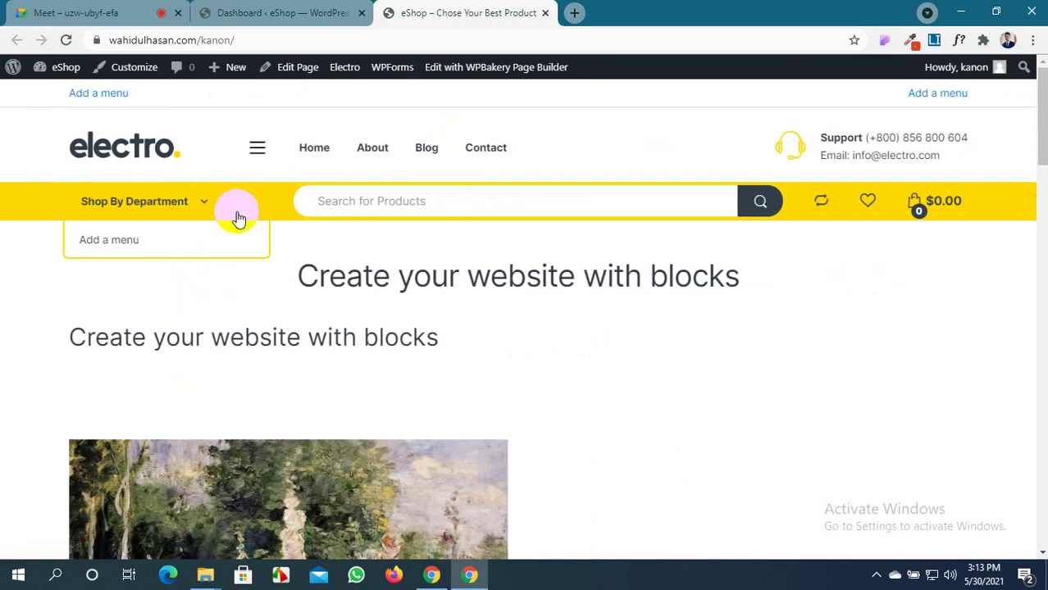
pyautogui.click(343, 8)
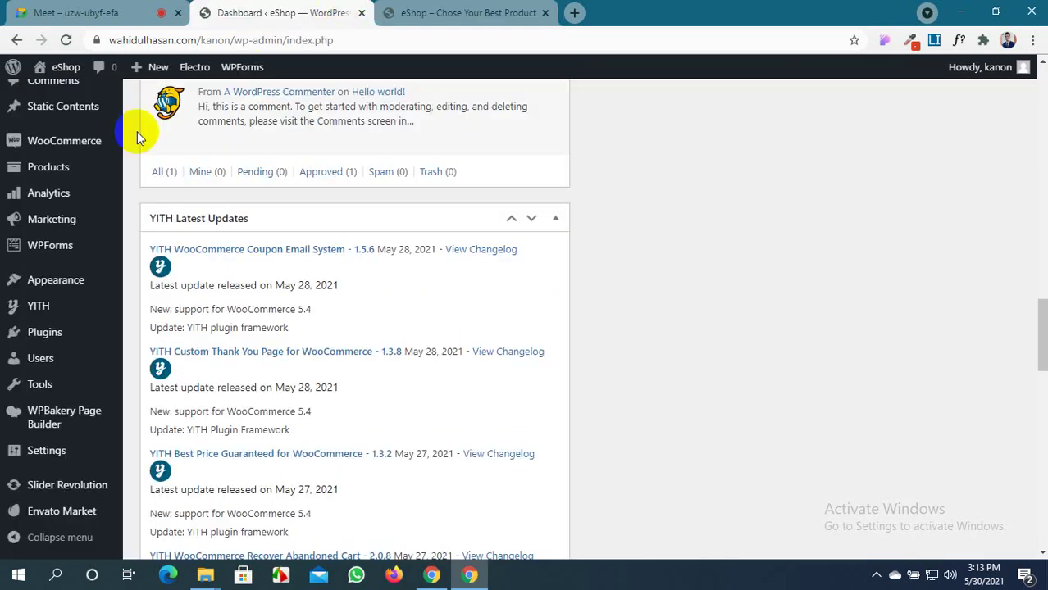
# - Start the Electro – WP Bakery Page Builder demo import from Import Demo Data via Continue & Import
pyautogui.moveTo(37, 294)
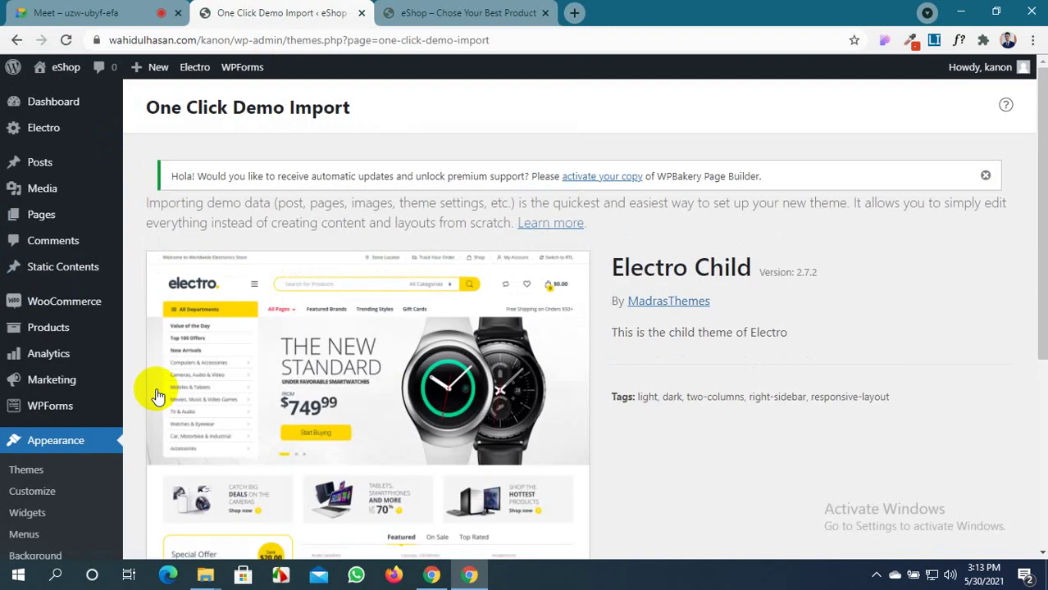
pyautogui.scroll(-5, 523, 268)
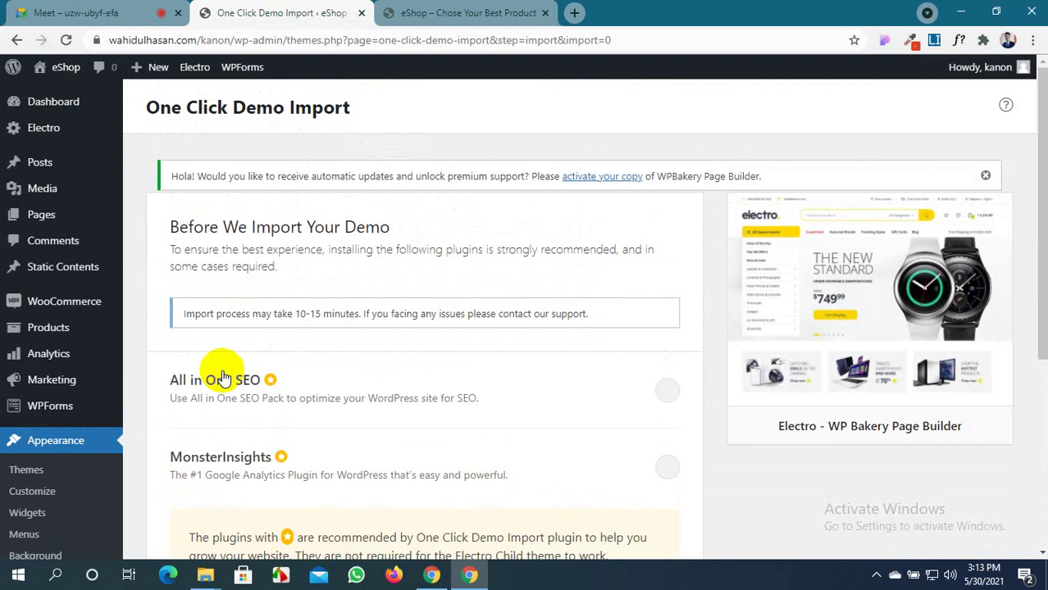
pyautogui.scroll(-4, 221, 377)
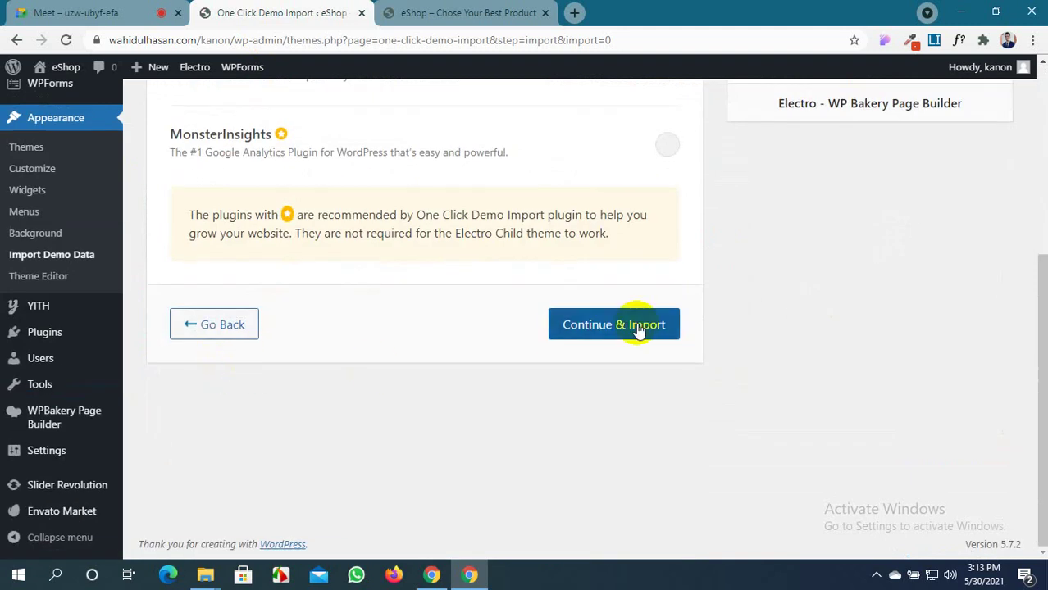
pyautogui.click(608, 328)
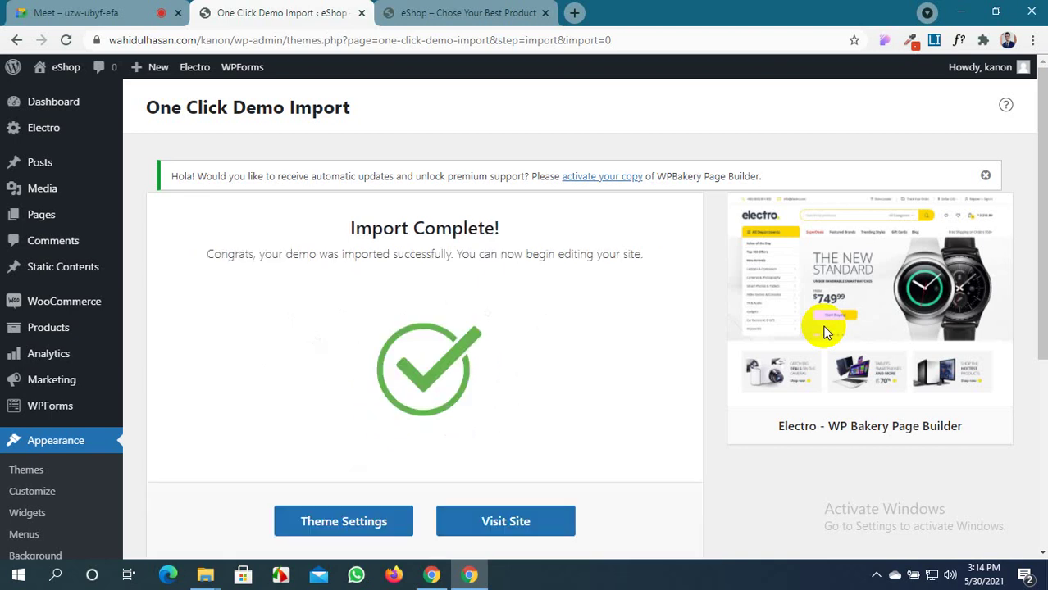
# - Visit the site and scroll through the imported Electro demo homepage
pyautogui.click(506, 525)
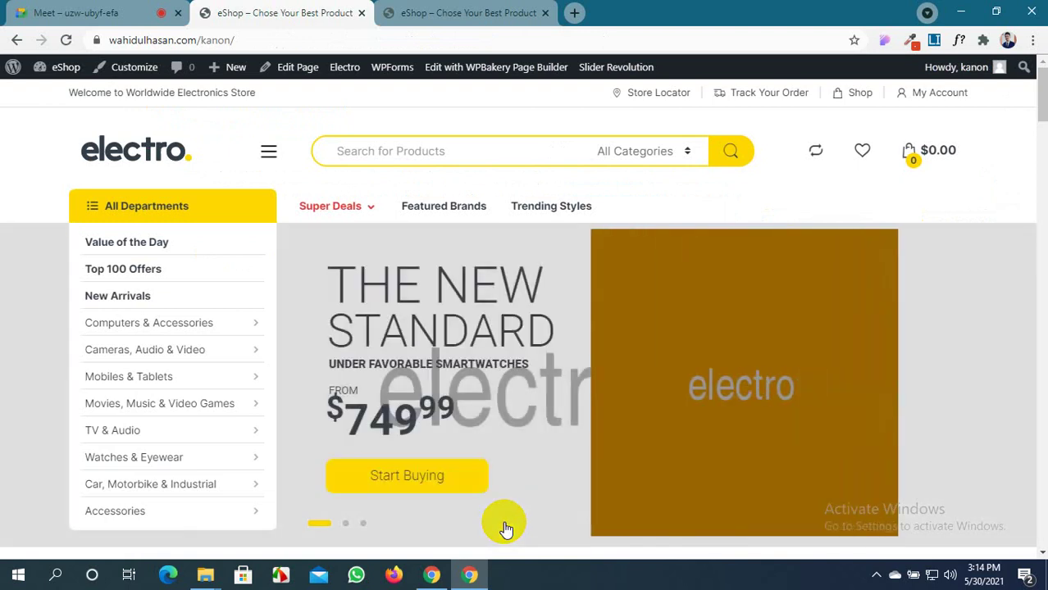
pyautogui.scroll(-7, 506, 529)
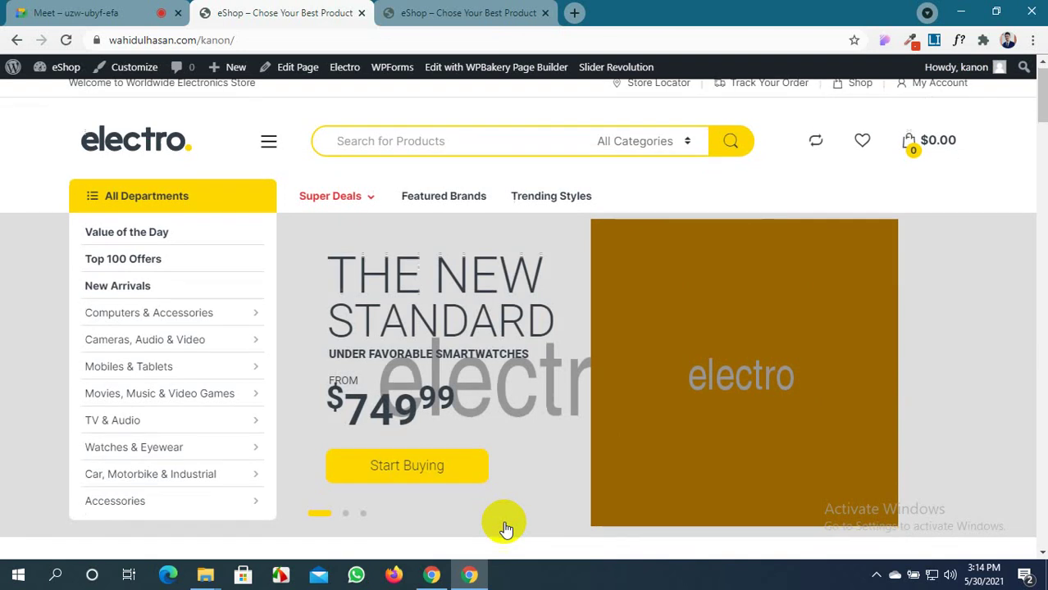
pyautogui.scroll(-9, 506, 529)
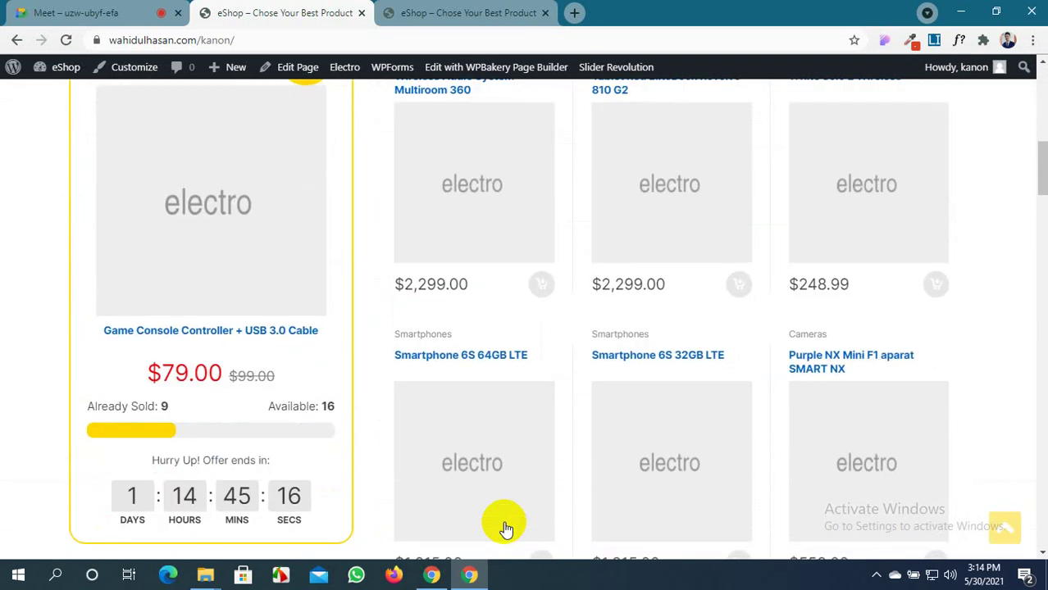
pyautogui.scroll(-10, 506, 529)
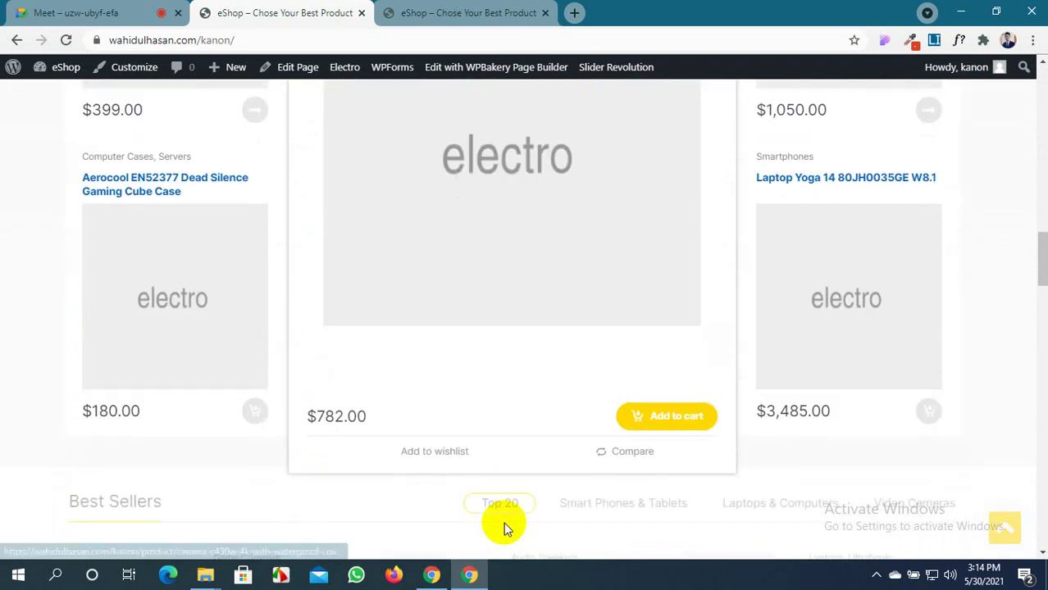
pyautogui.scroll(-5, 505, 522)
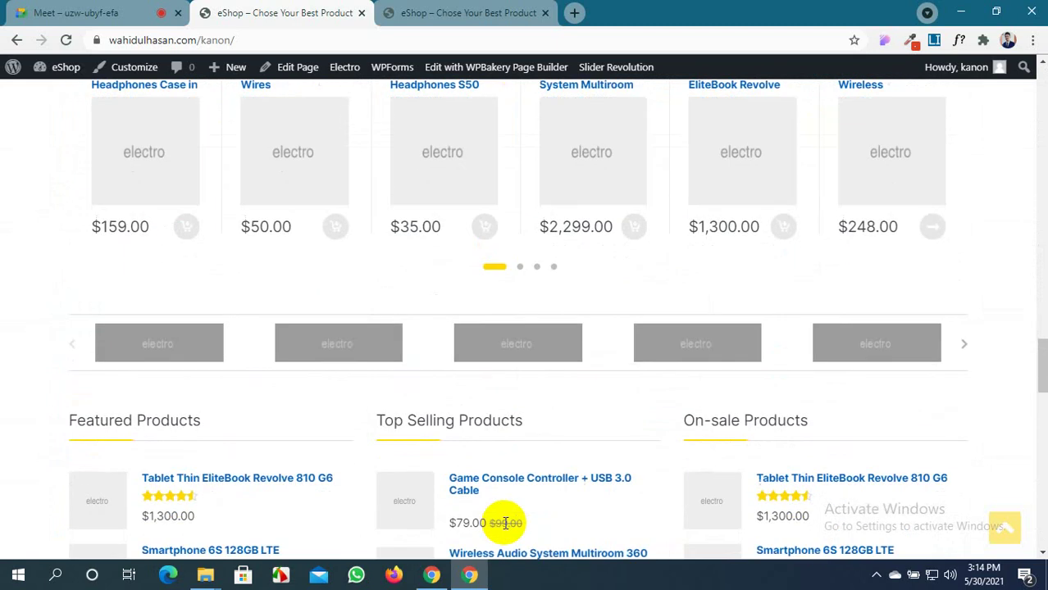
pyautogui.scroll(-15, 504, 523)
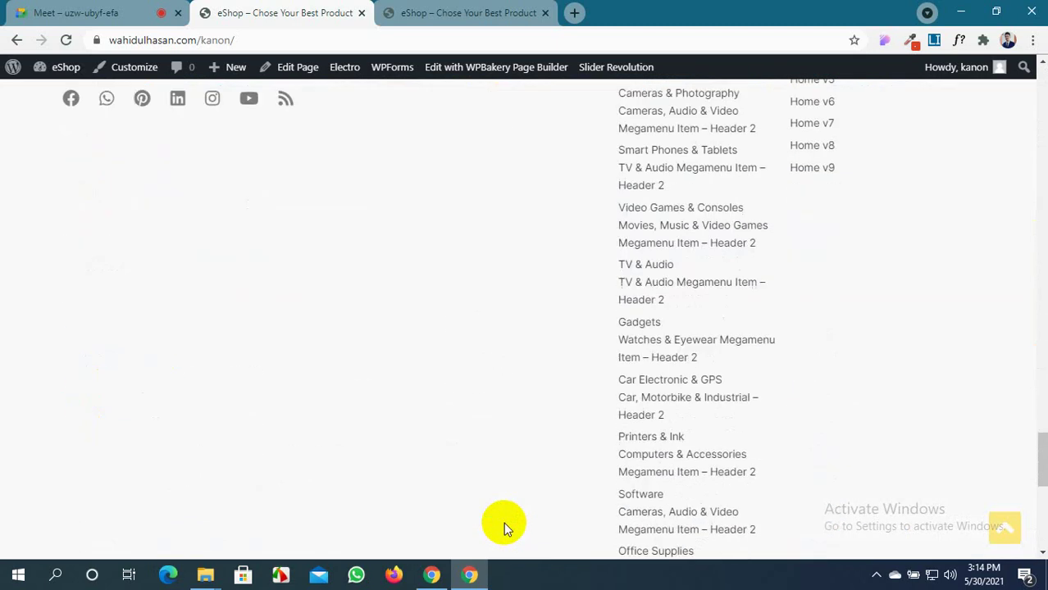
pyautogui.scroll(-1, 504, 522)
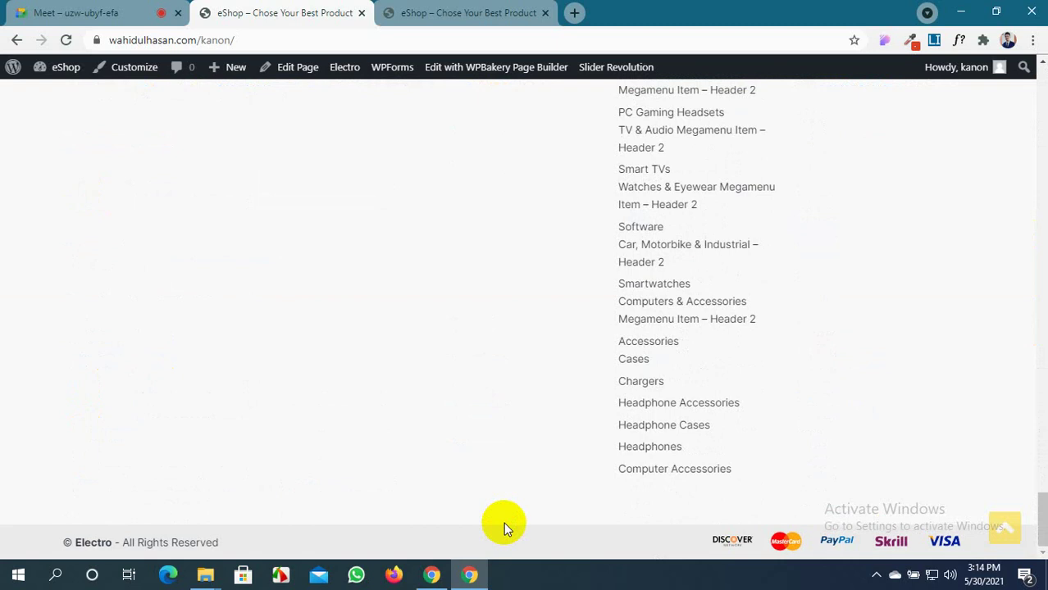
pyautogui.scroll(20, 503, 523)
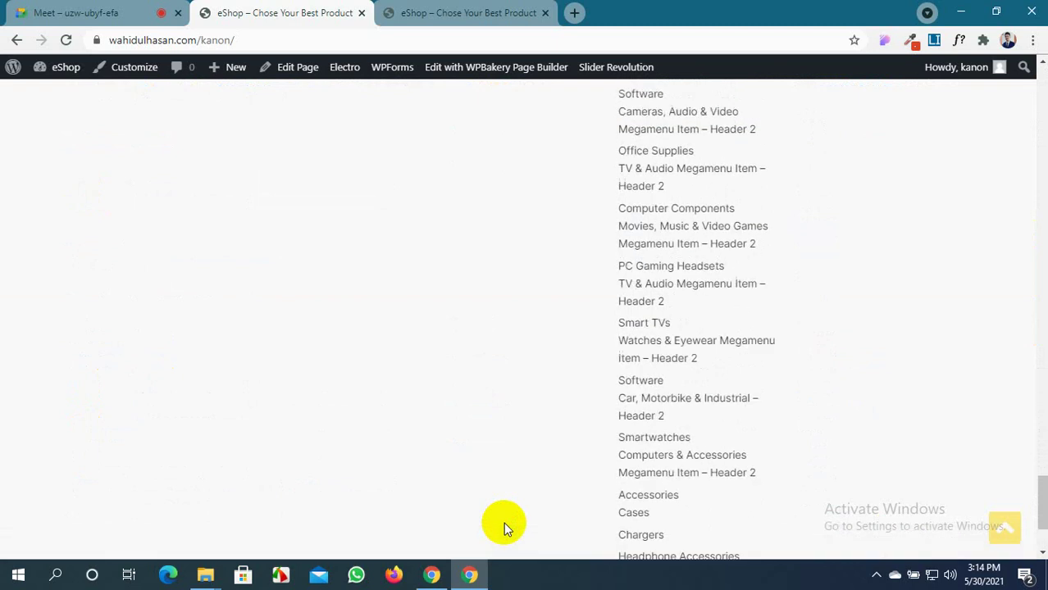
pyautogui.scroll(10, 505, 529)
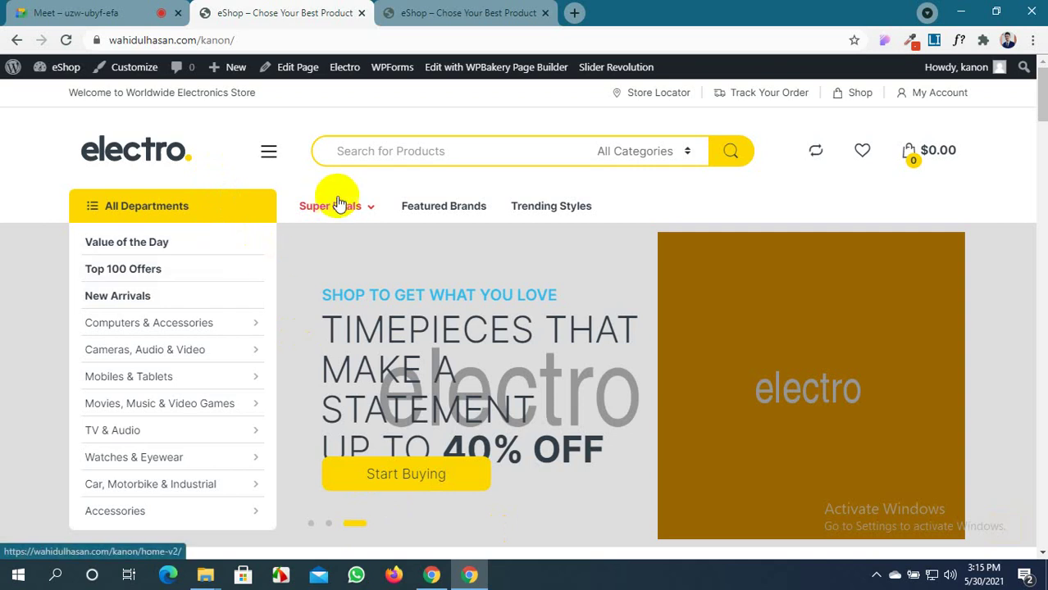
# - Open and close the side department menu and recheck the top of the homepage
pyautogui.moveTo(365, 209)
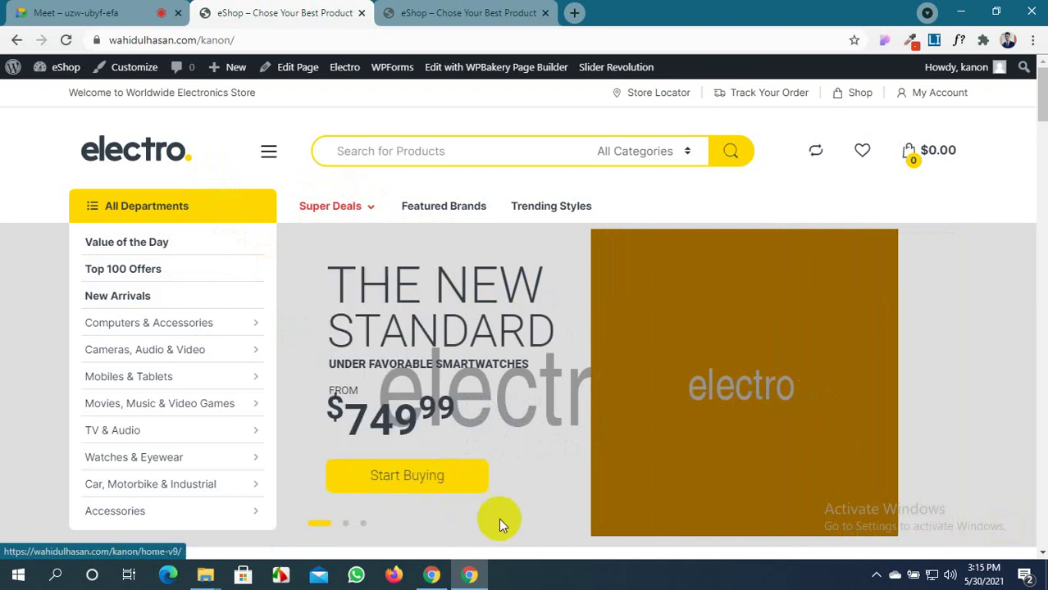
pyautogui.click(269, 151)
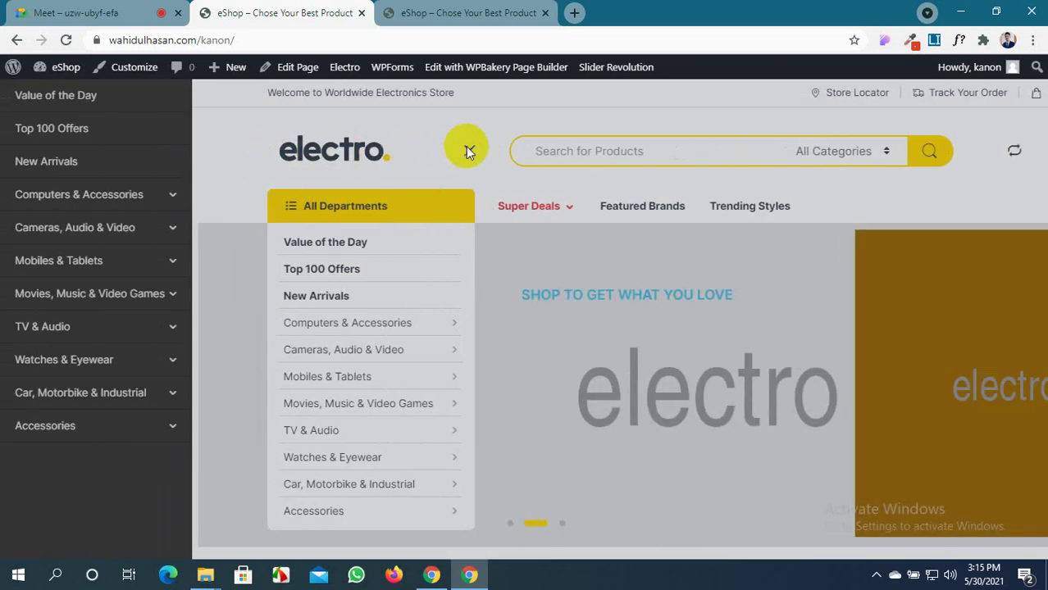
pyautogui.click(467, 151)
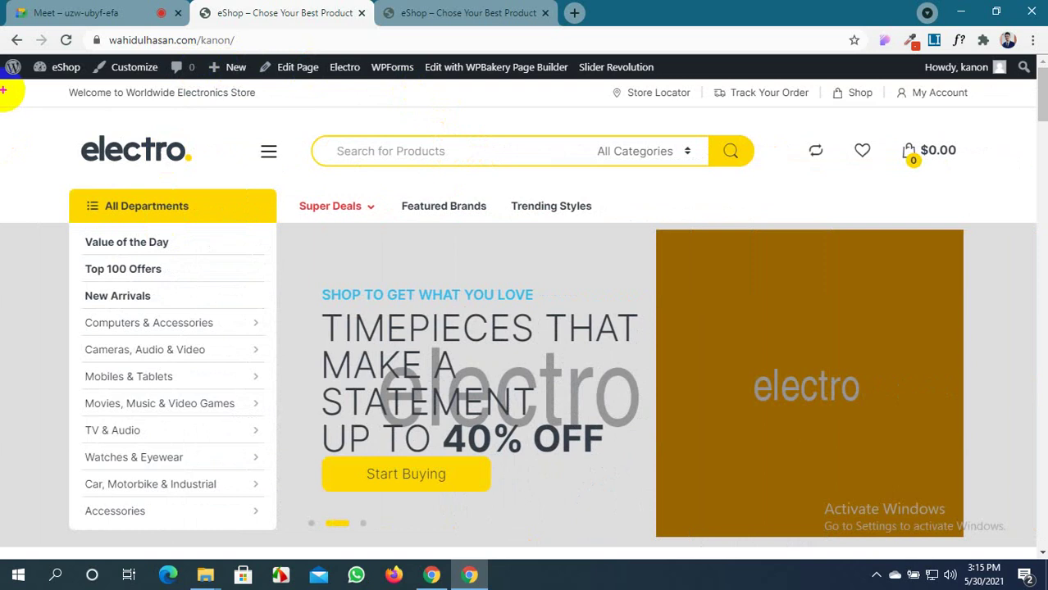
pyautogui.moveTo(3, 82)
pyautogui.mouseDown()
pyautogui.moveTo(293, 156)
pyautogui.moveTo(994, 217)
pyautogui.moveTo(1038, 210)
pyautogui.moveTo(1034, 220)
pyautogui.mouseUp()
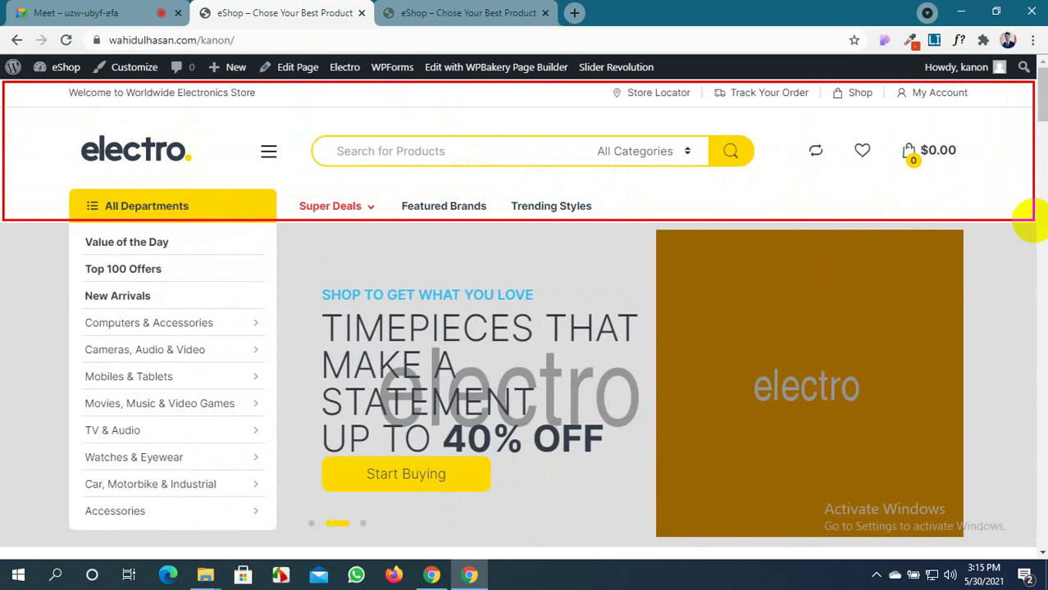
pyautogui.moveTo(1034, 220); pyautogui.dragTo(1032, 222)
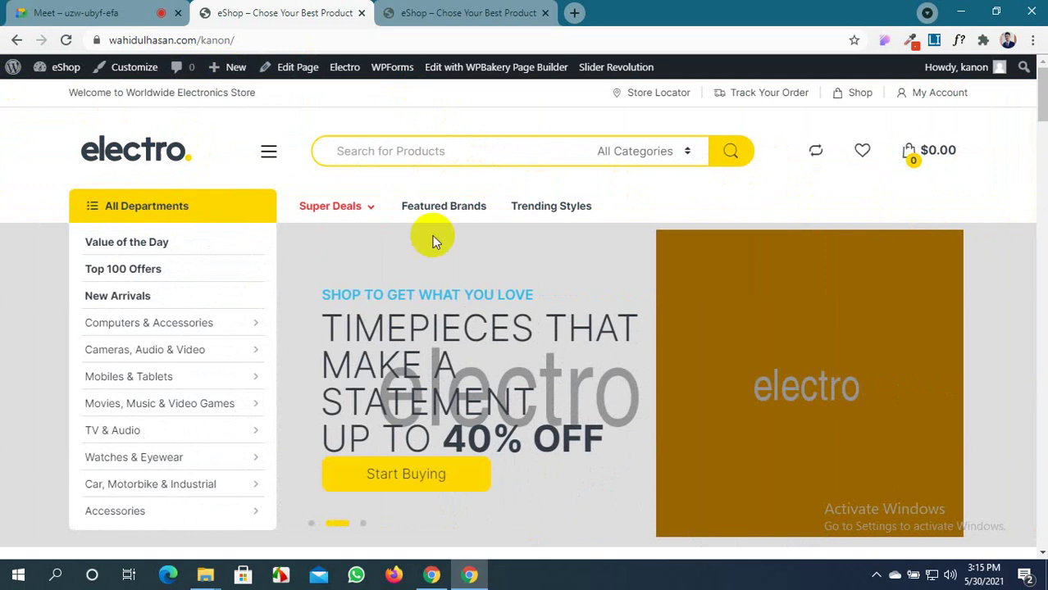
pyautogui.scroll(-15, 363, 405)
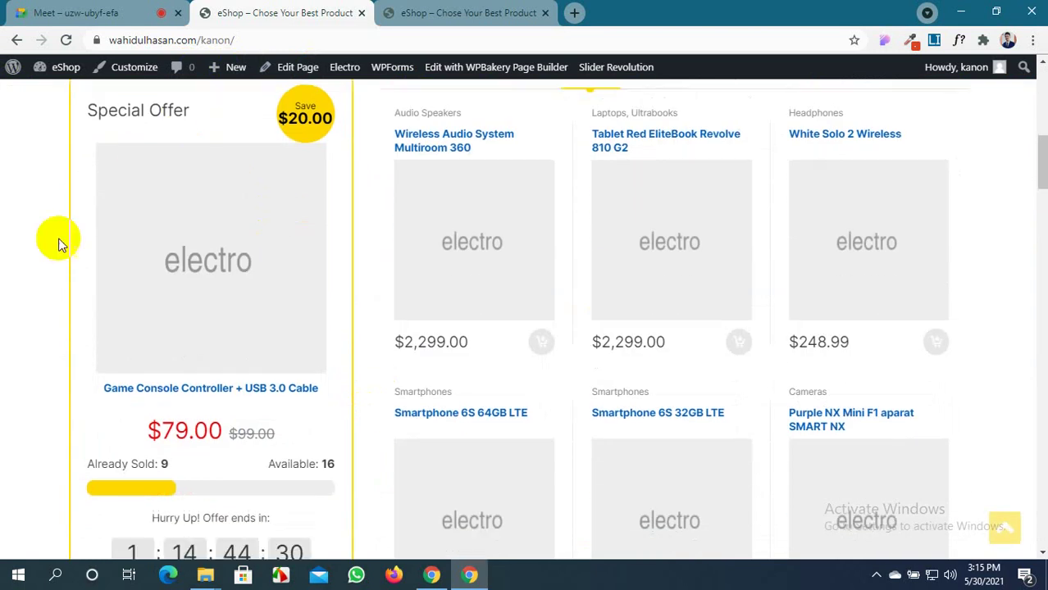
pyautogui.scroll(15, 158, 362)
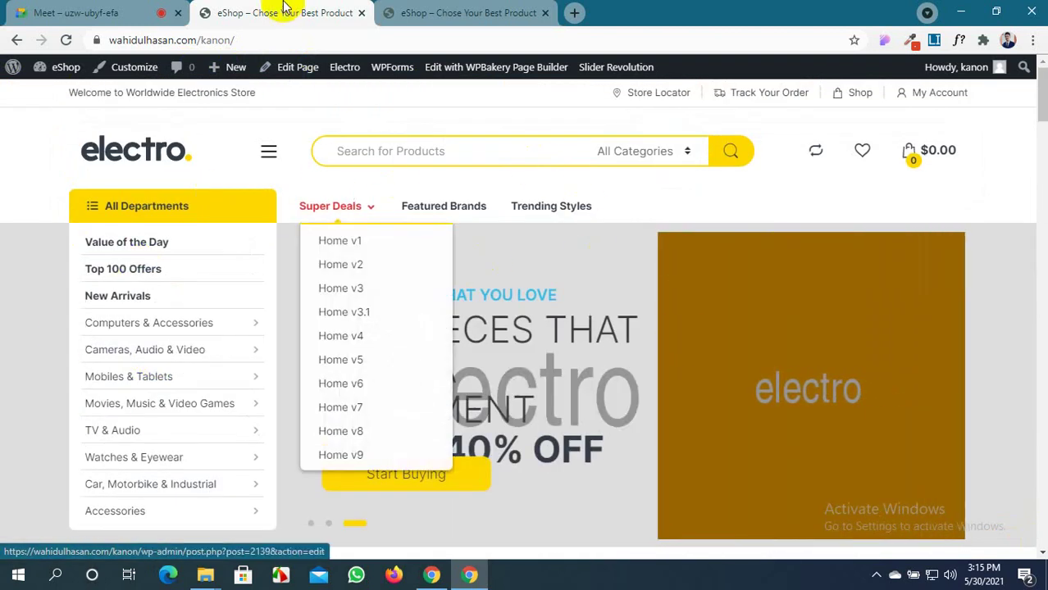
# - Return to the admin and scroll through the site's All Pages list
pyautogui.moveTo(47, 67)
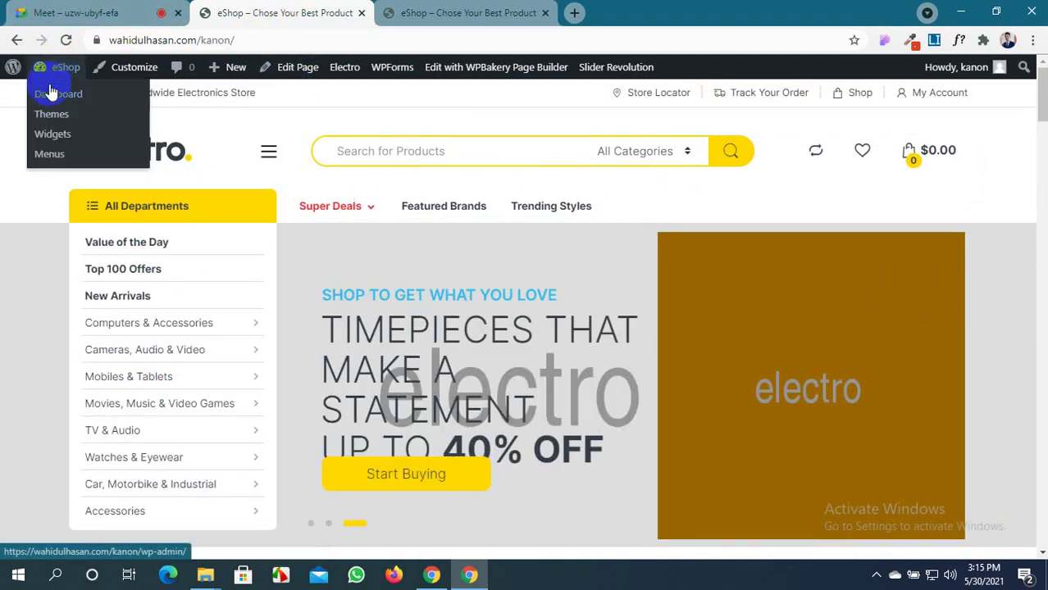
pyautogui.click(51, 94)
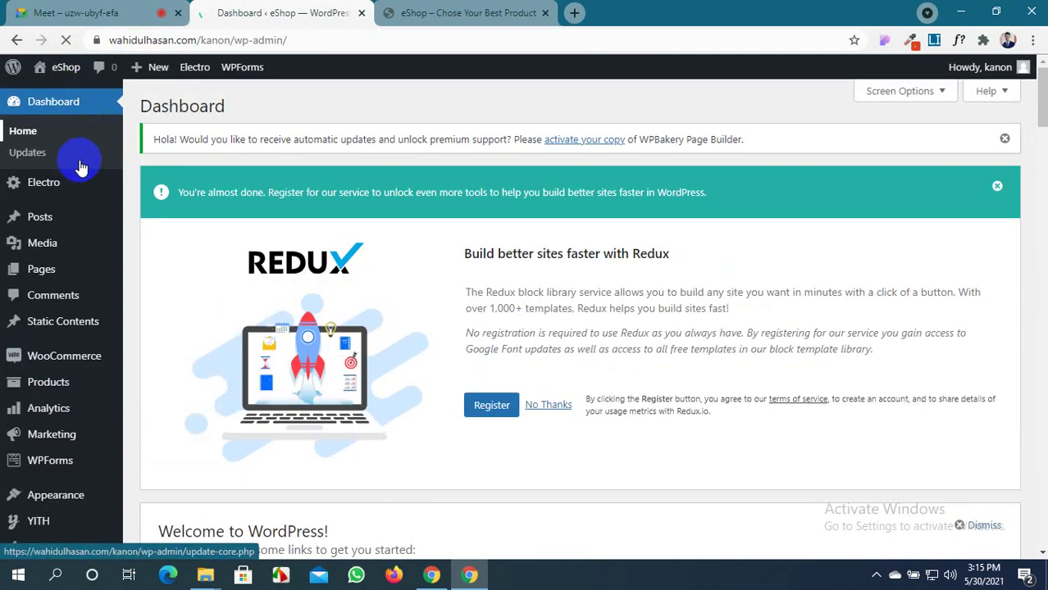
pyautogui.moveTo(7, 245)
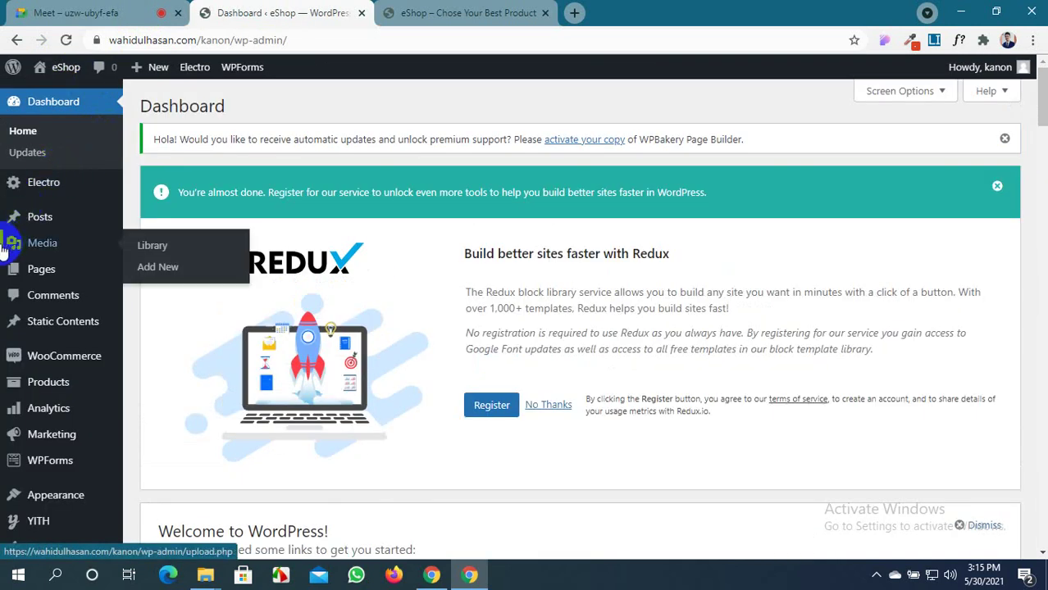
pyautogui.moveTo(36, 270)
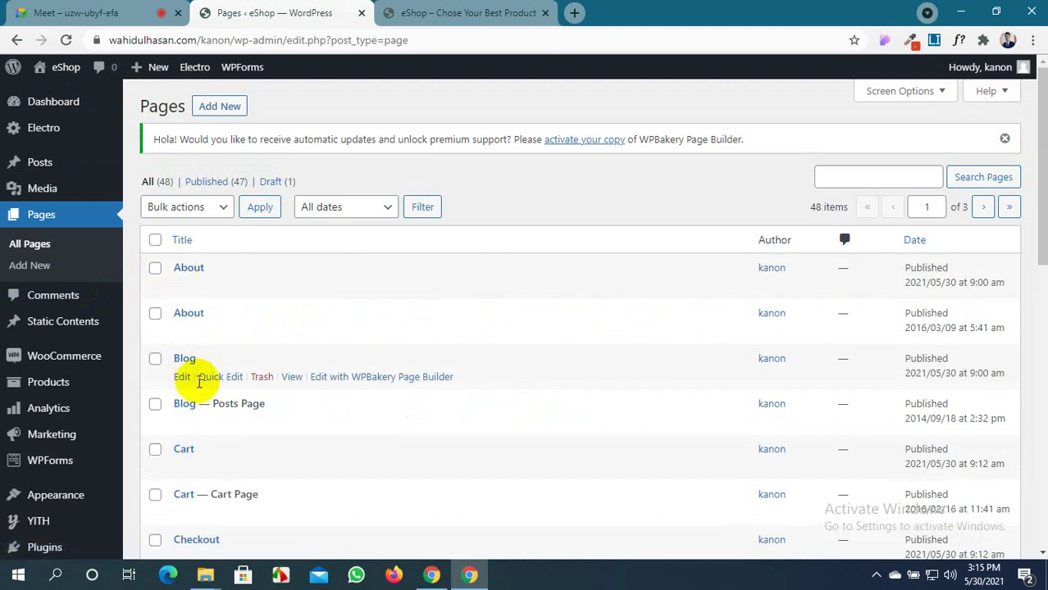
pyautogui.scroll(-2, 205, 369)
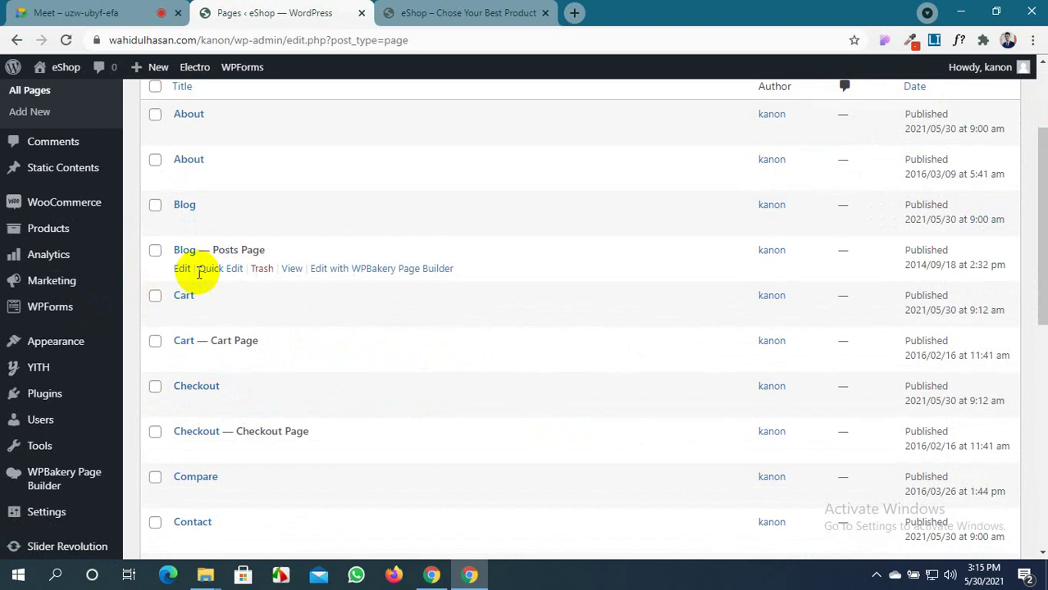
pyautogui.scroll(-1, 177, 275)
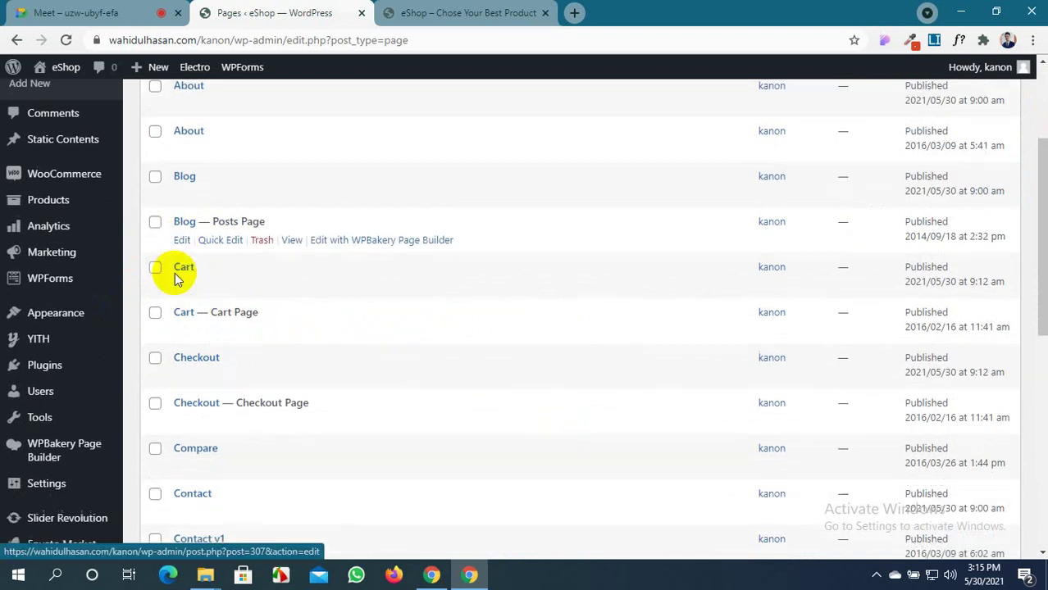
pyautogui.scroll(-2, 175, 272)
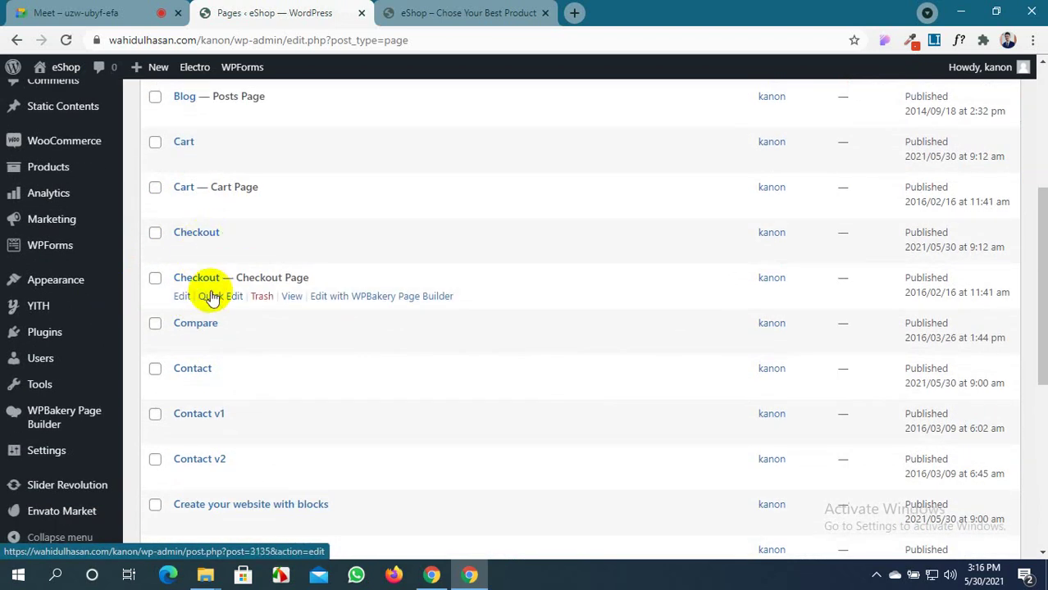
pyautogui.scroll(-1, 199, 279)
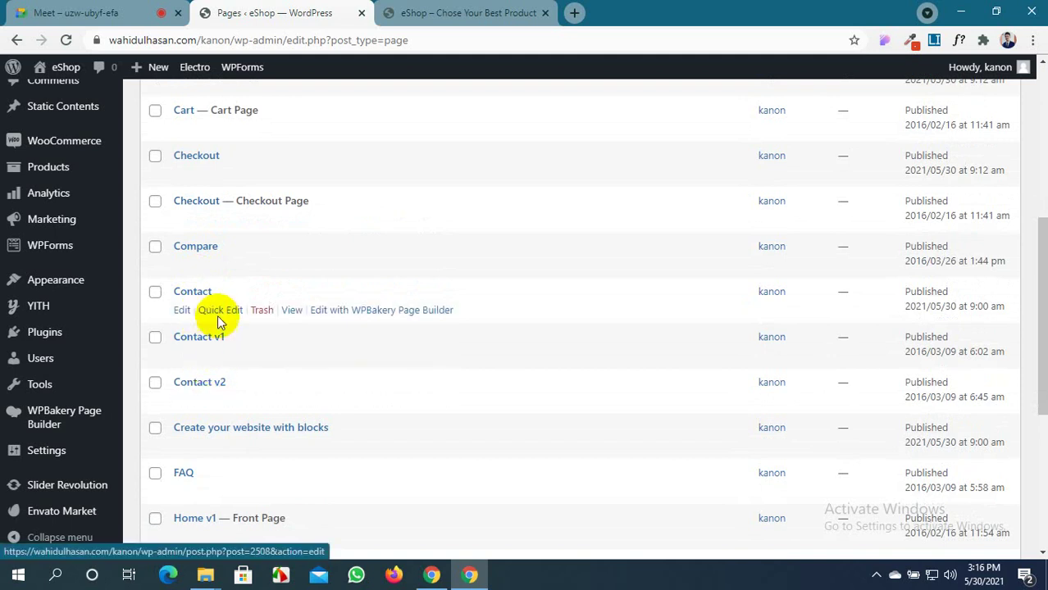
pyautogui.scroll(-2, 215, 320)
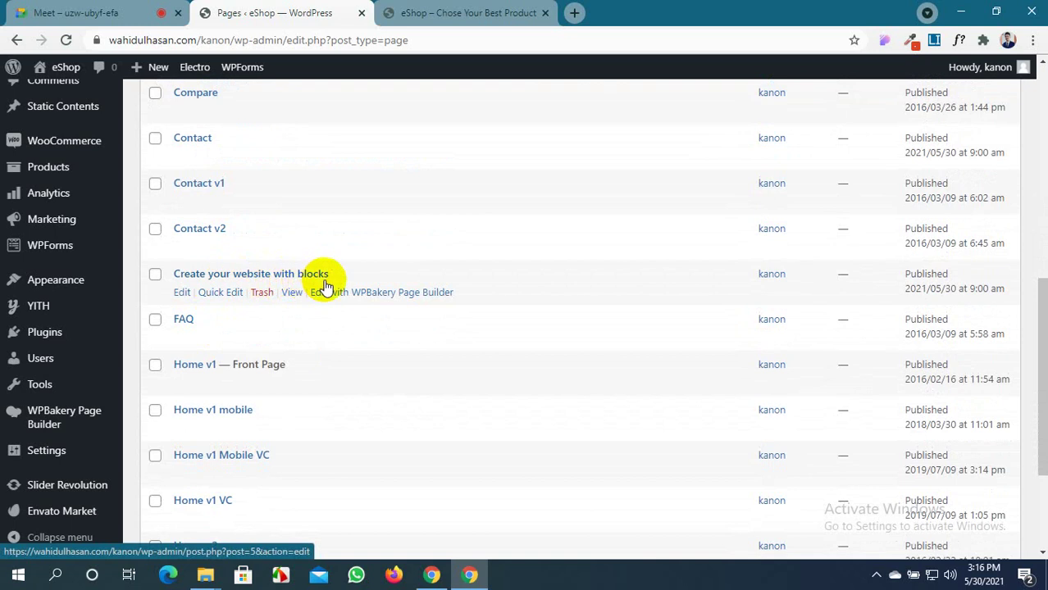
pyautogui.scroll(-2, 237, 321)
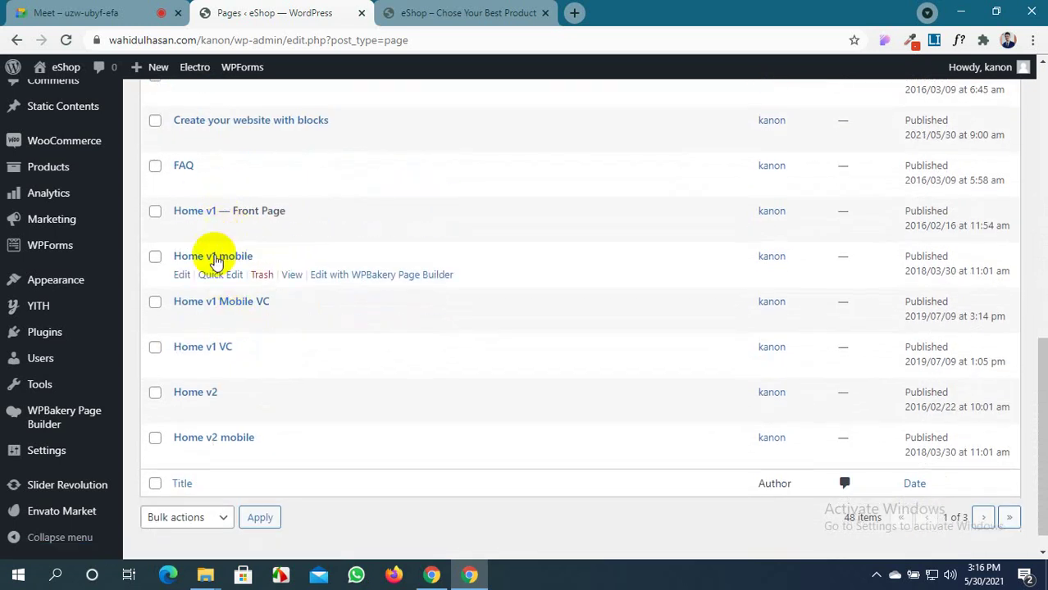
pyautogui.scroll(-1, 199, 390)
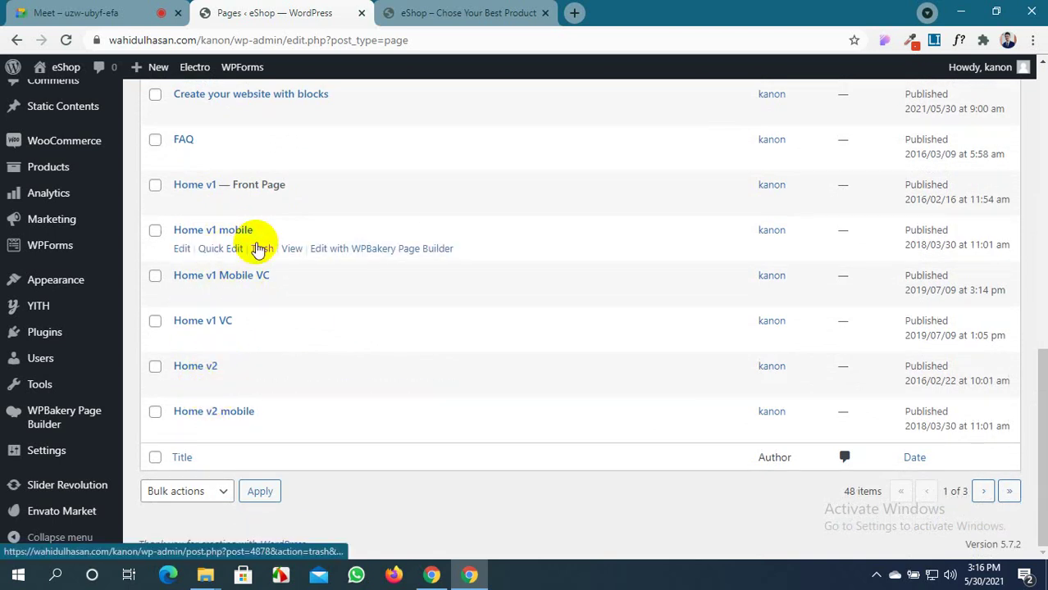
pyautogui.scroll(9, 256, 249)
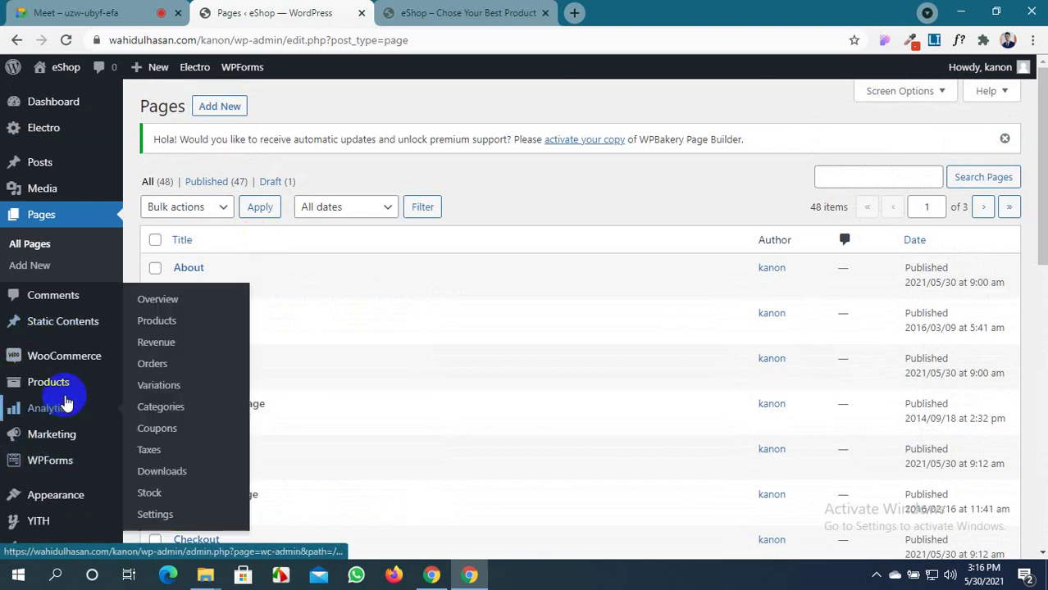
pyautogui.scroll(-2, 64, 402)
# - Go to Settings > Reading
pyautogui.moveTo(37, 482)
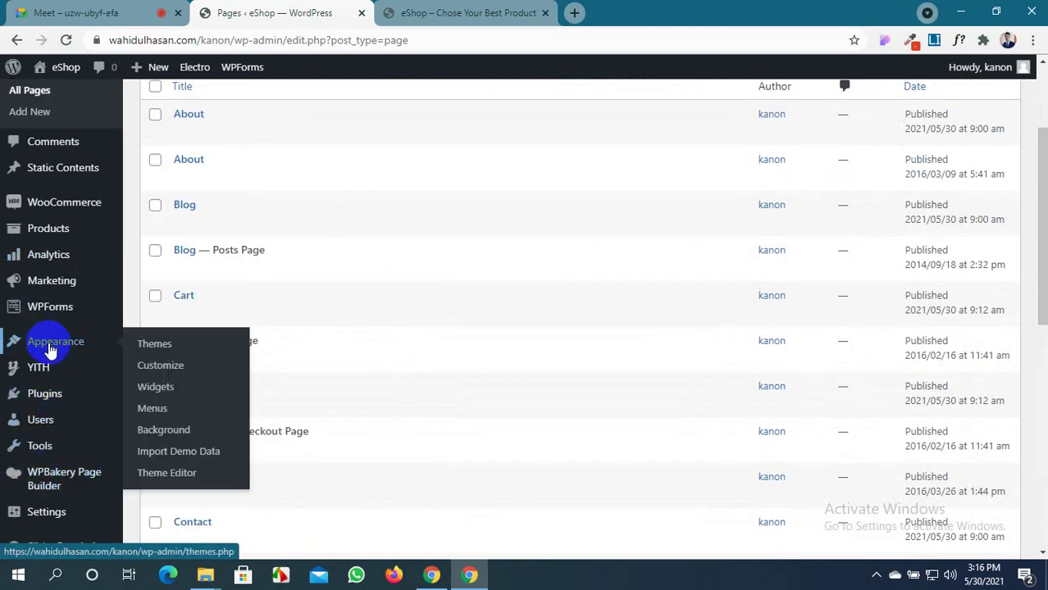
pyautogui.scroll(-2, 47, 434)
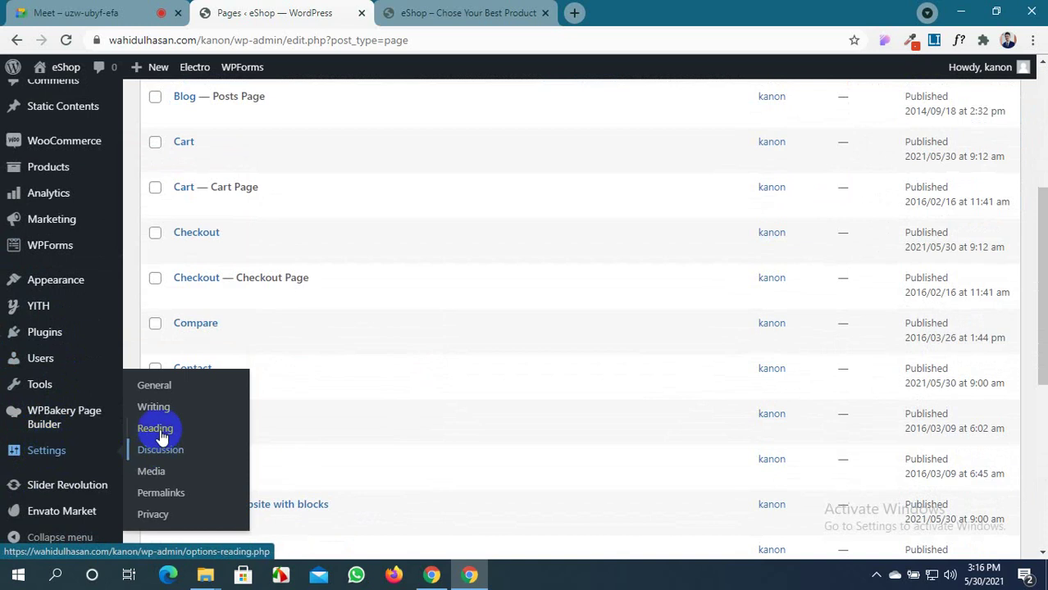
pyautogui.click(163, 434)
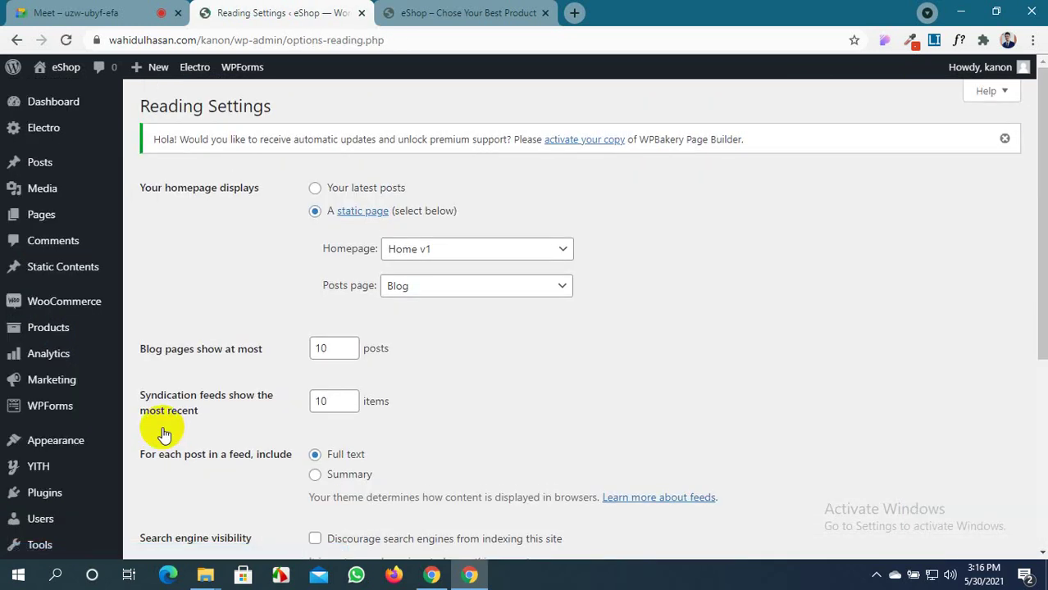
# - Choose Home v7 as the static homepage and save the Reading settings
pyautogui.click(461, 252)
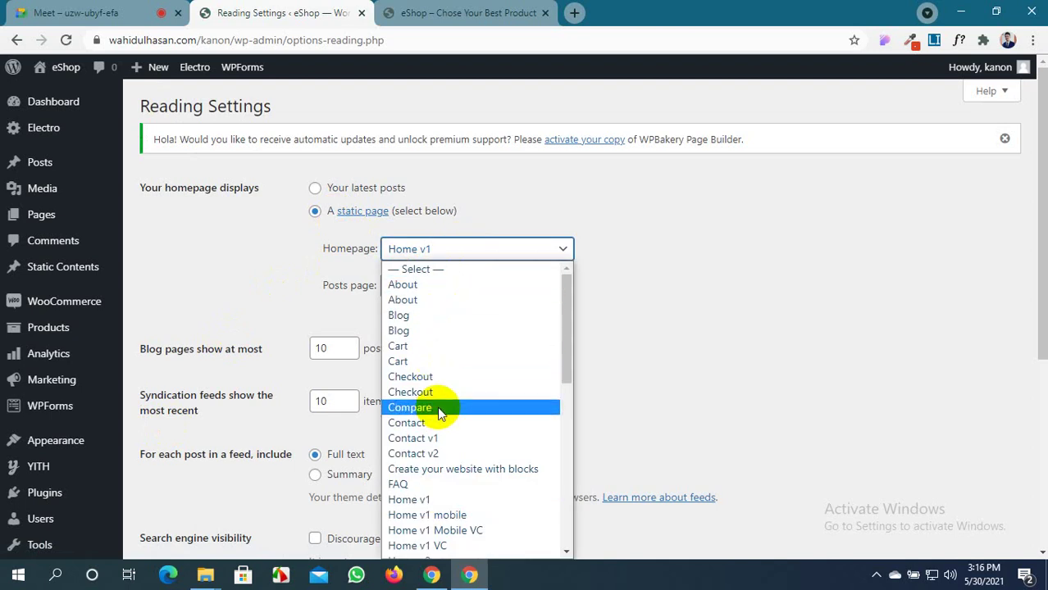
pyautogui.scroll(-5, 444, 431)
pyautogui.scroll(6, 444, 428)
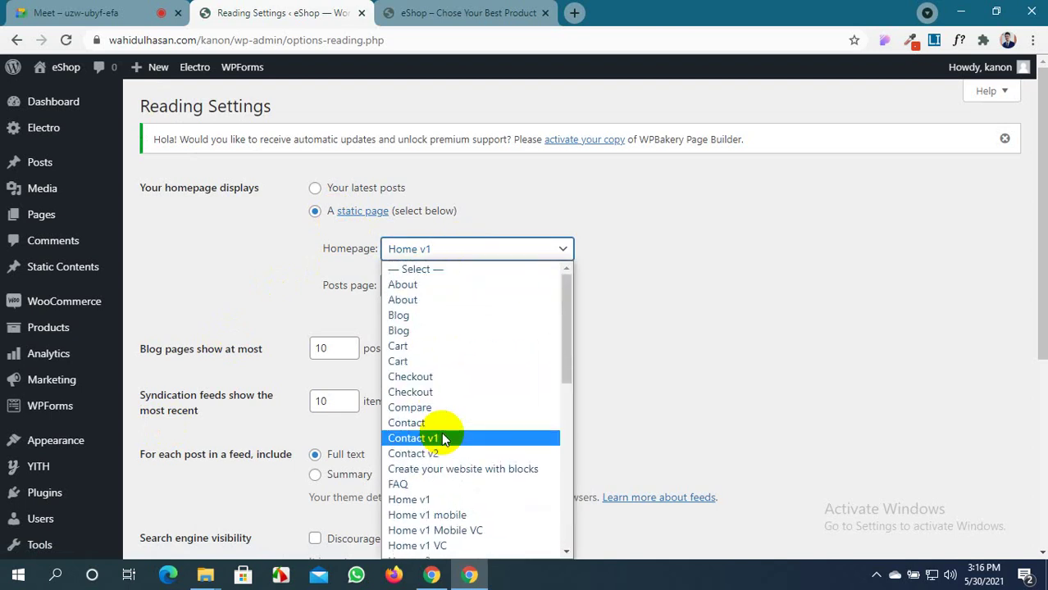
pyautogui.scroll(-7, 451, 427)
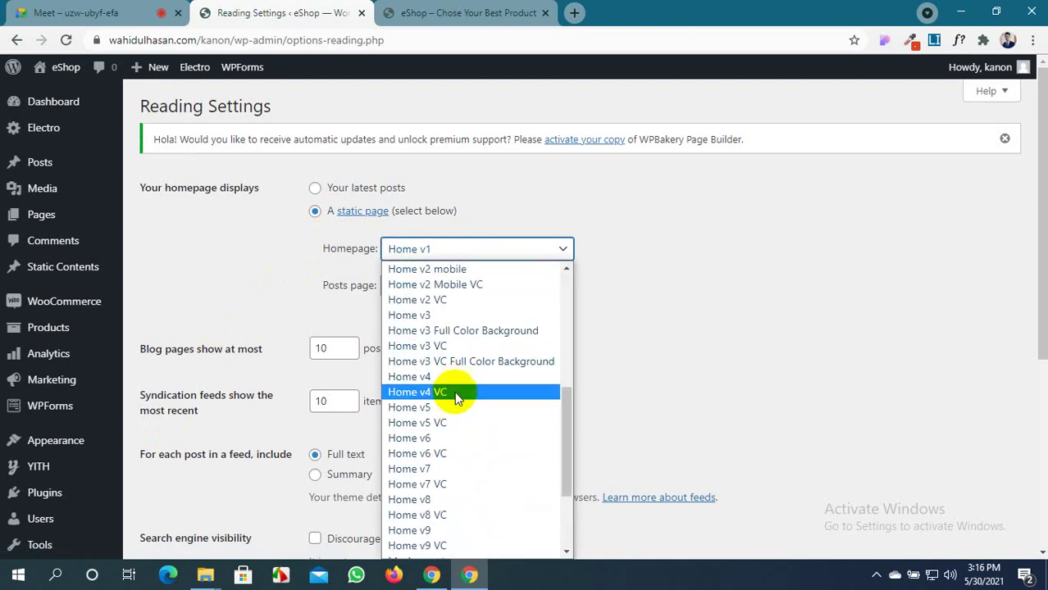
pyautogui.click(459, 472)
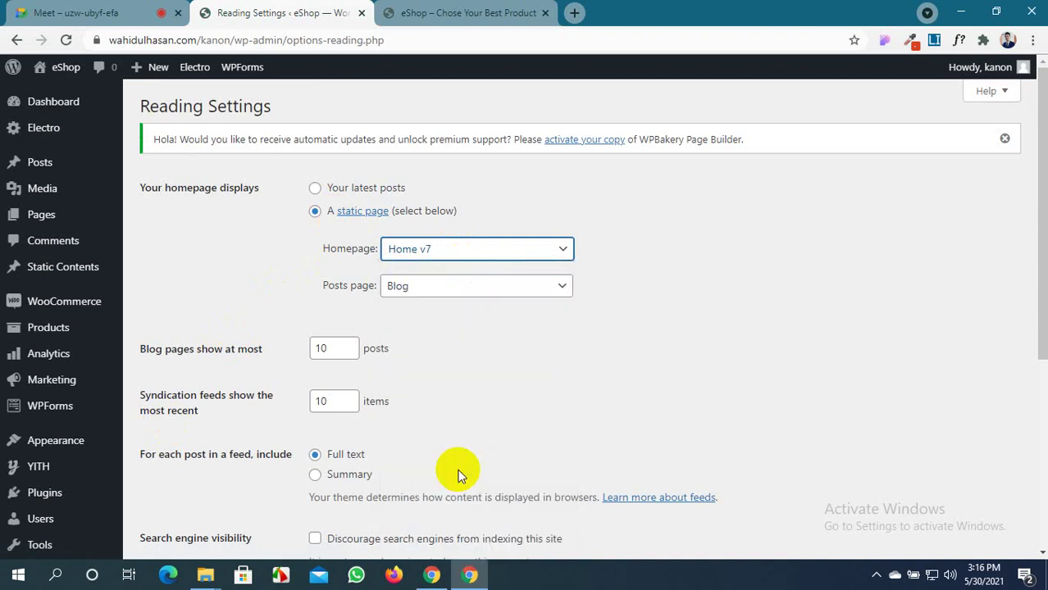
pyautogui.scroll(-4, 458, 474)
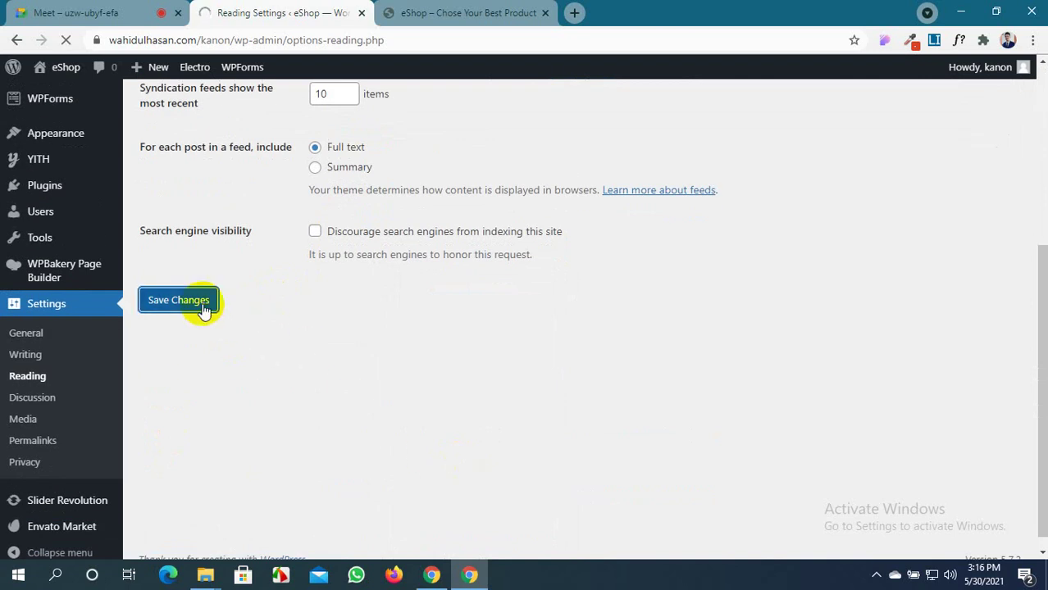
pyautogui.click(429, 11)
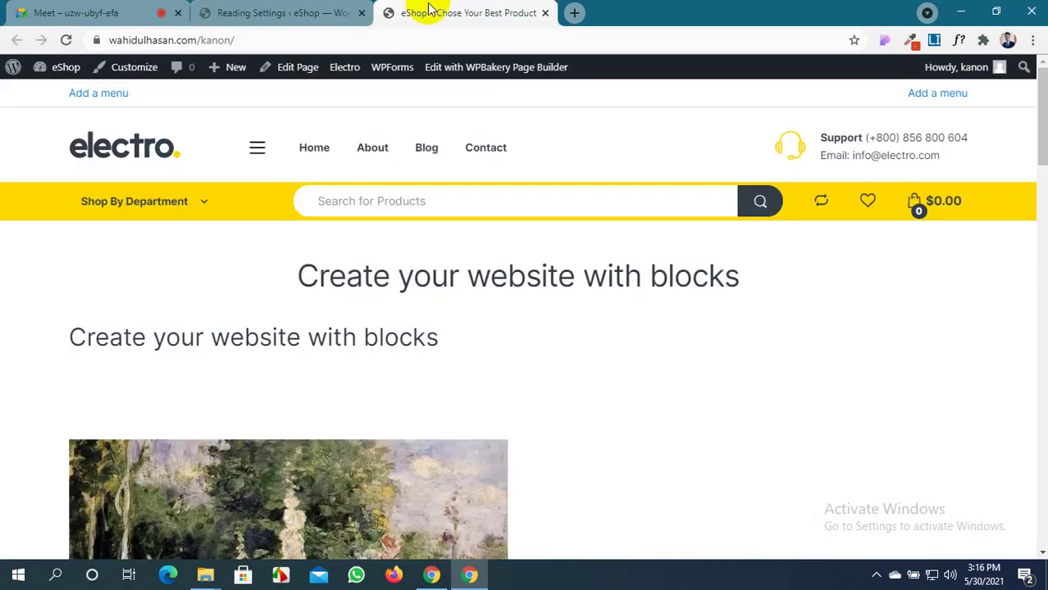
# - Reload the storefront and scroll through the Home v7 layout, back up to the 'THE NEW STANDARD' banner
pyautogui.click(67, 40)
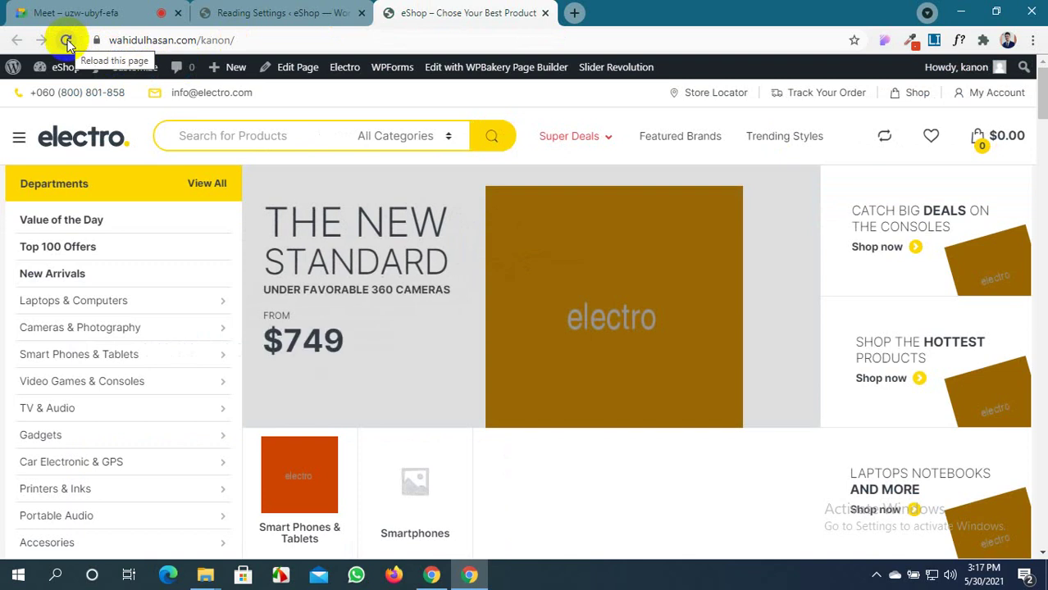
pyautogui.scroll(-5, 316, 410)
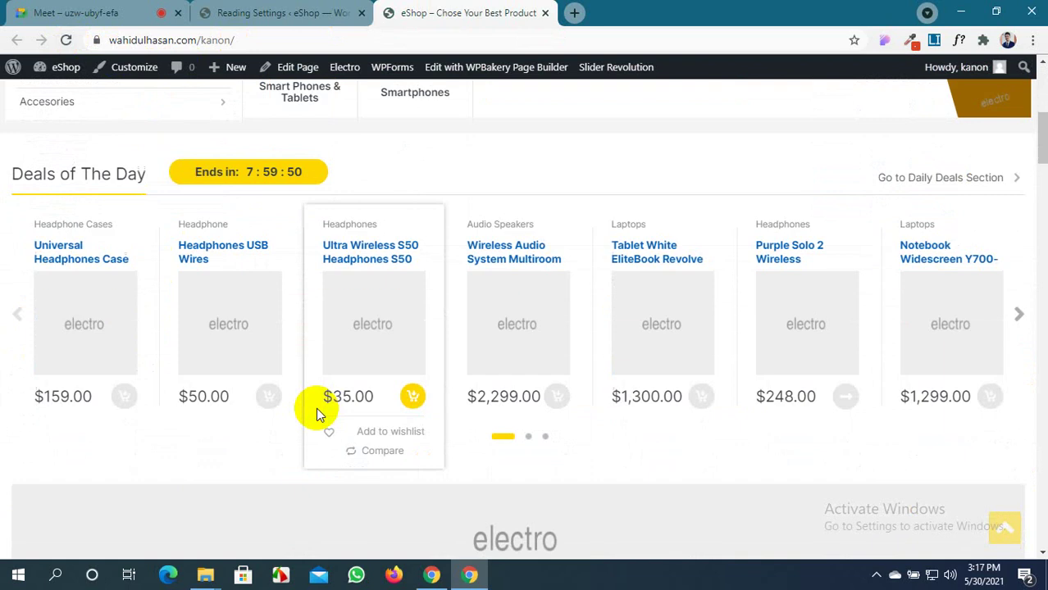
pyautogui.scroll(-8, 316, 410)
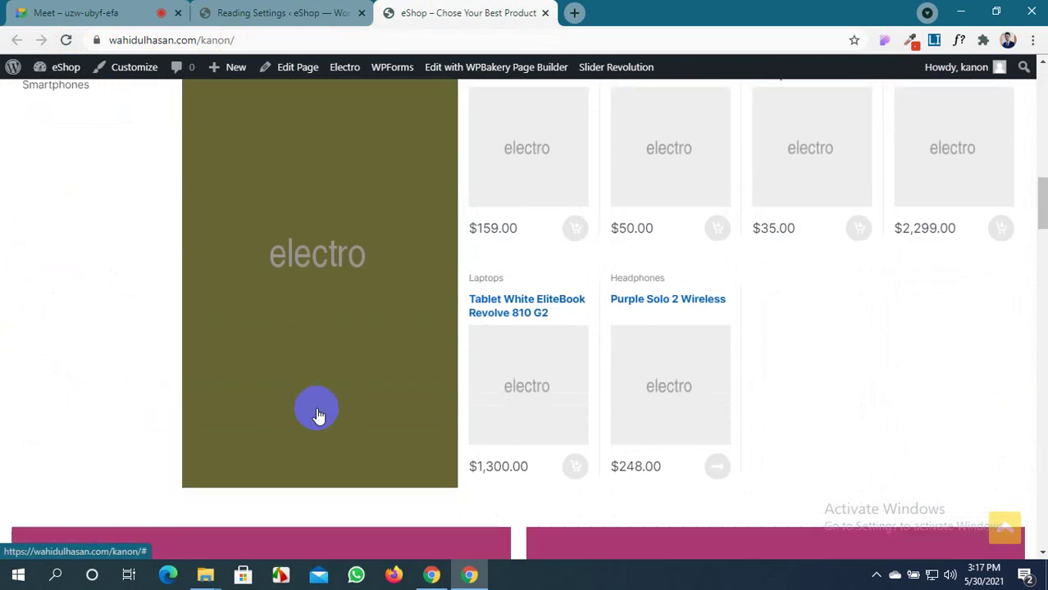
pyautogui.scroll(-10, 319, 414)
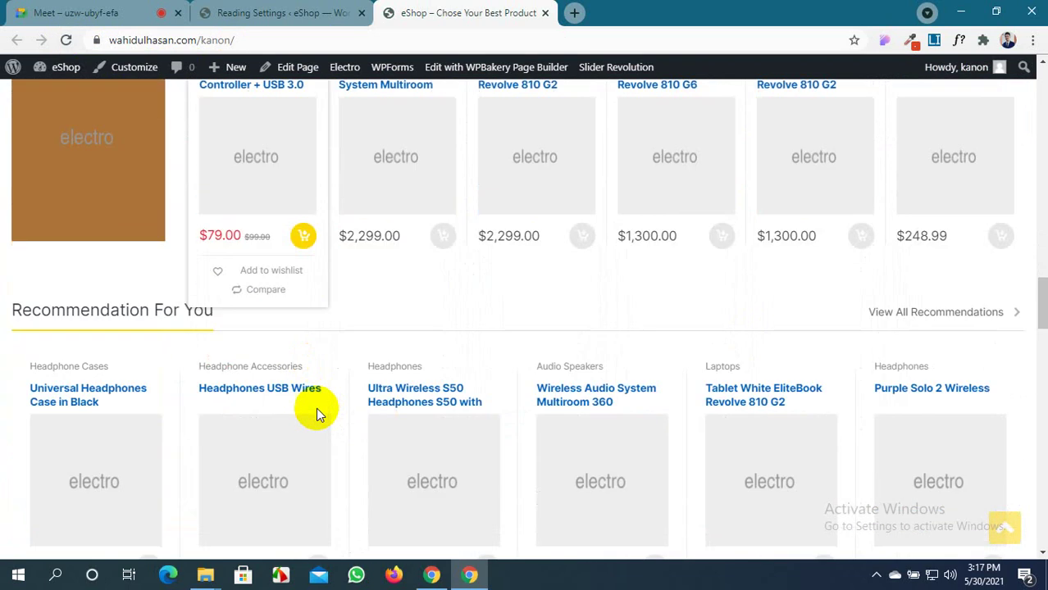
pyautogui.scroll(-10, 315, 408)
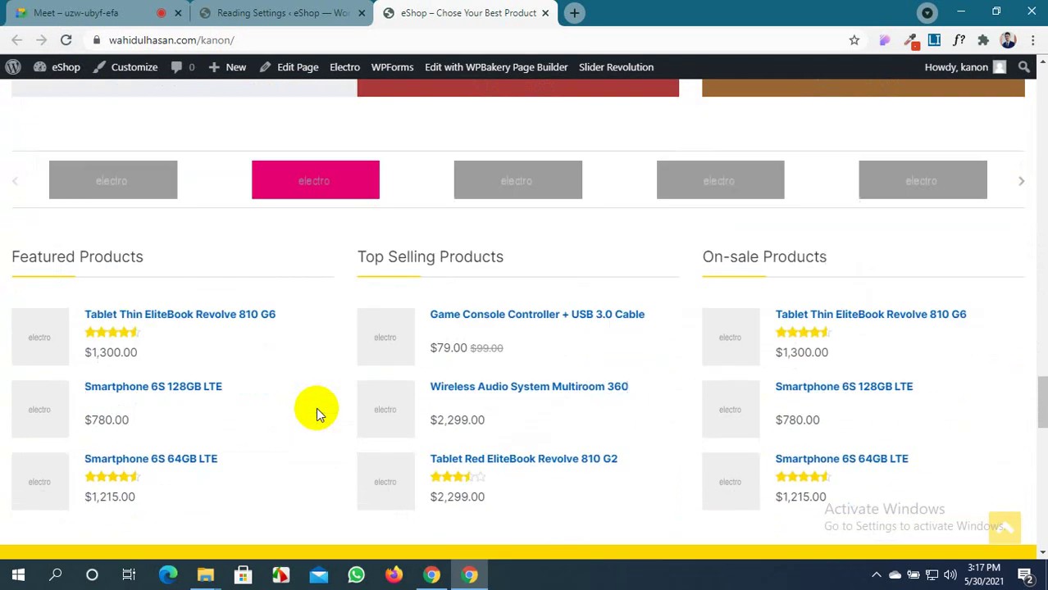
pyautogui.scroll(-10, 316, 407)
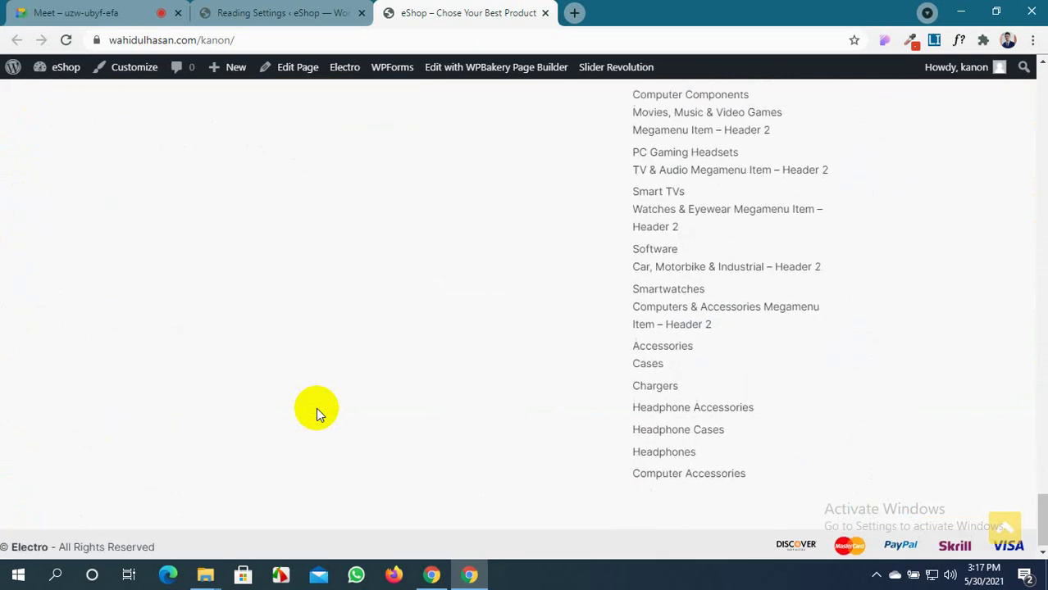
pyautogui.scroll(15, 316, 407)
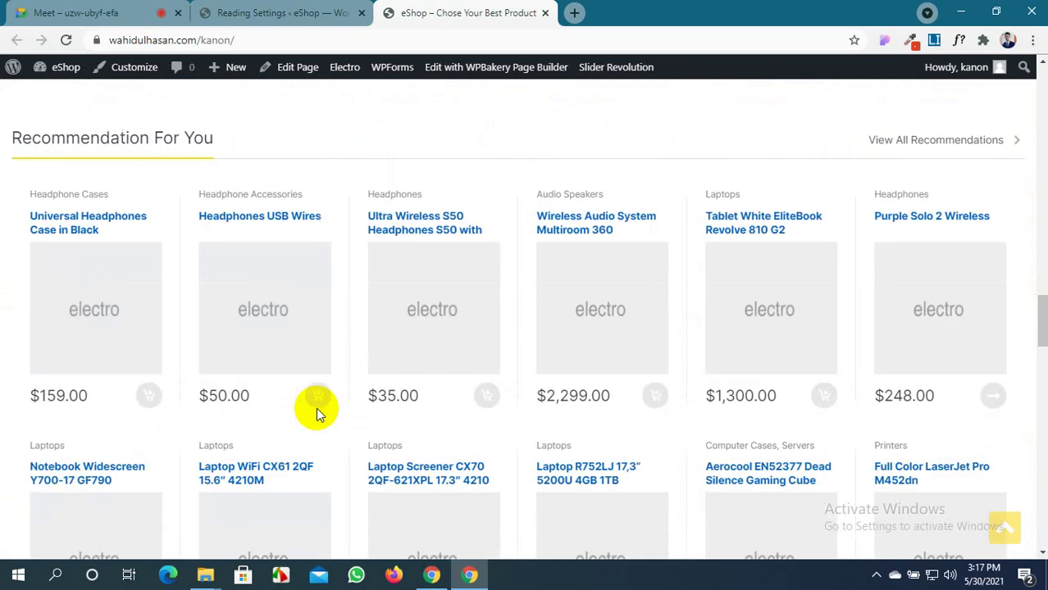
pyautogui.scroll(15, 316, 407)
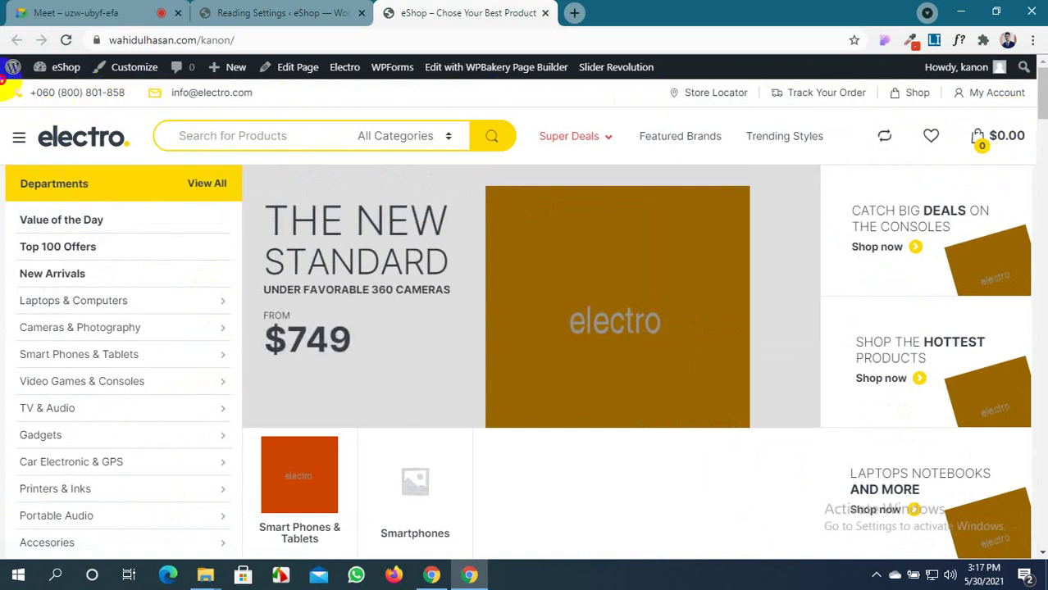
pyautogui.moveTo(2, 79)
pyautogui.mouseDown()
pyautogui.moveTo(234, 122)
pyautogui.moveTo(914, 136)
pyautogui.moveTo(1030, 146)
pyautogui.moveTo(1035, 162)
pyautogui.mouseUp()
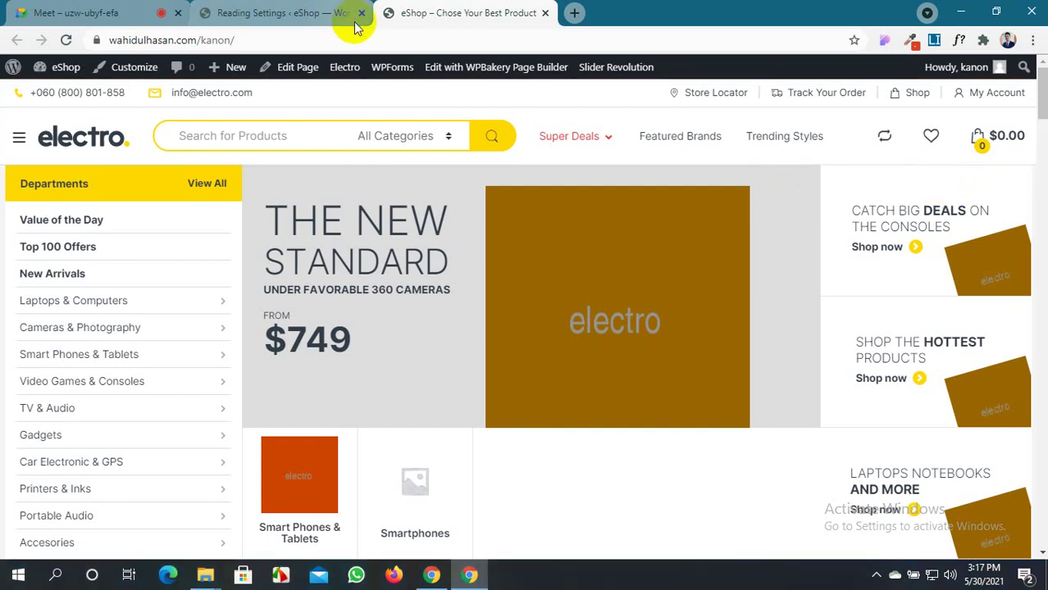
# - Switch back and forth between the Reading settings and the storefront tabs
pyautogui.click(320, 10)
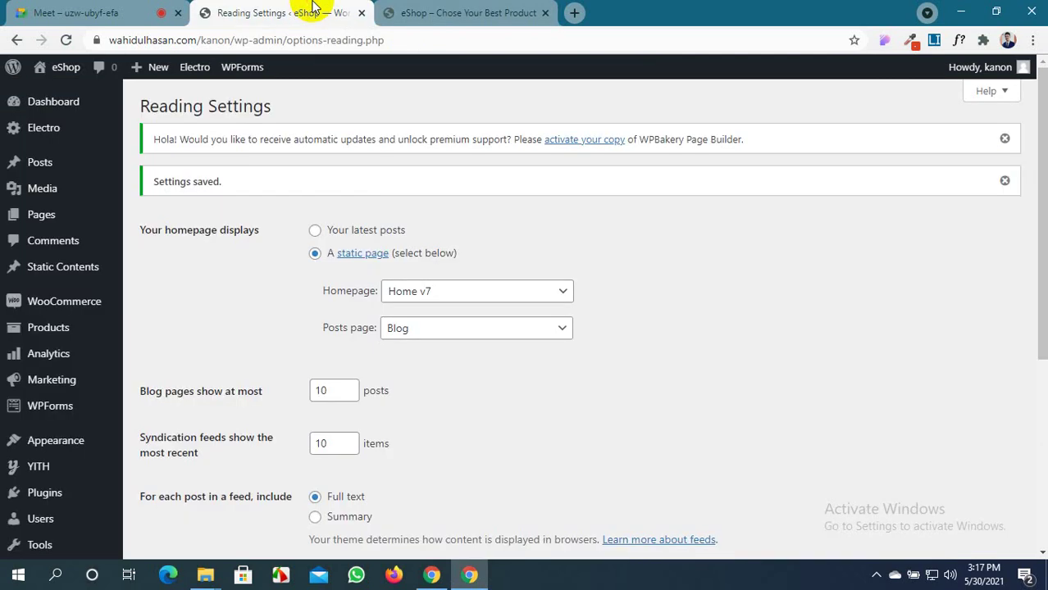
pyautogui.click(392, 13)
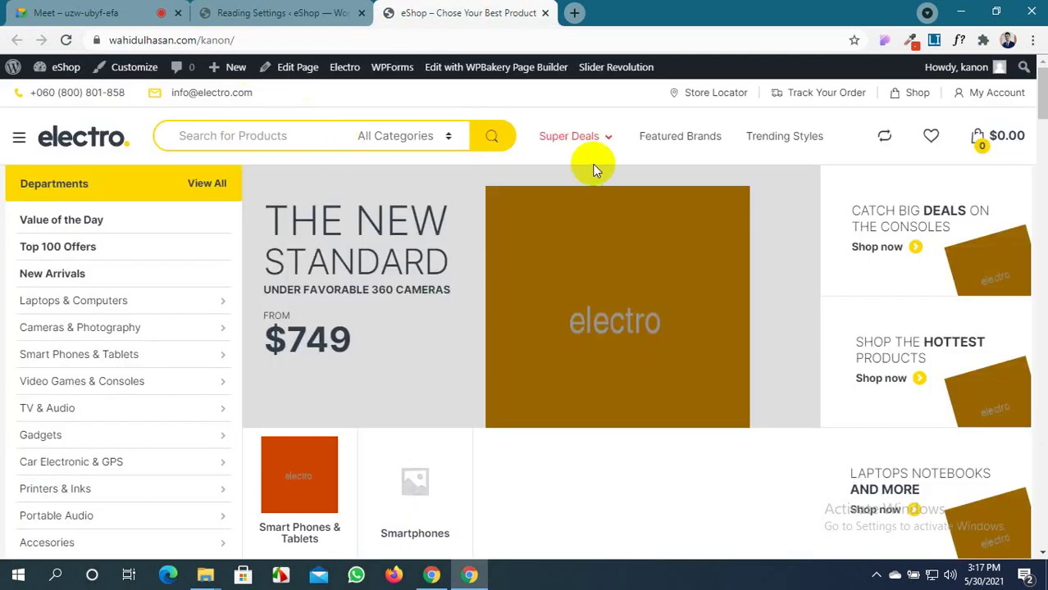
pyautogui.moveTo(608, 146)
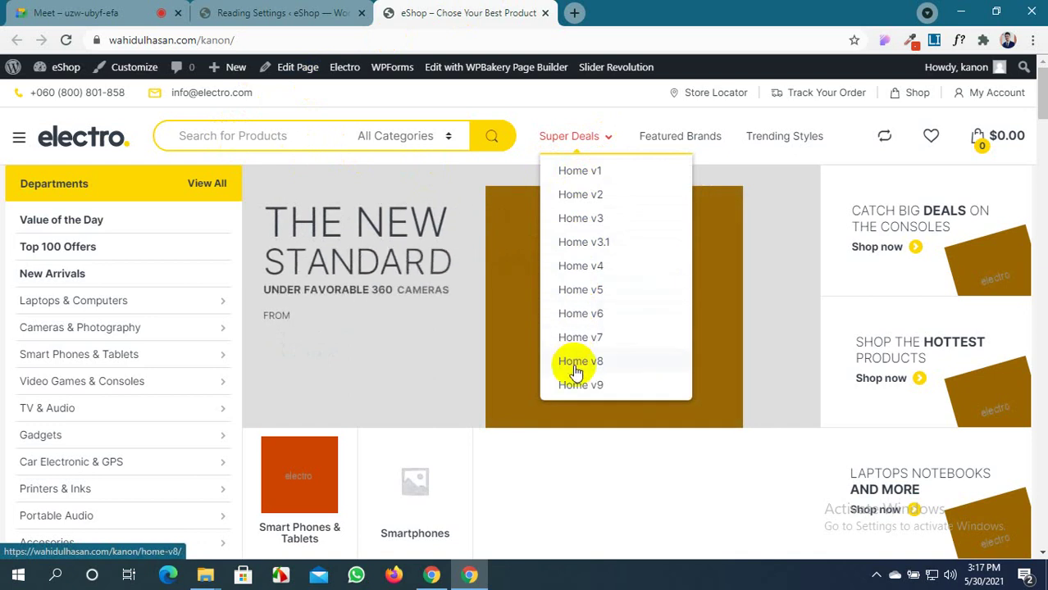
pyautogui.click(295, 8)
pyautogui.click(484, 12)
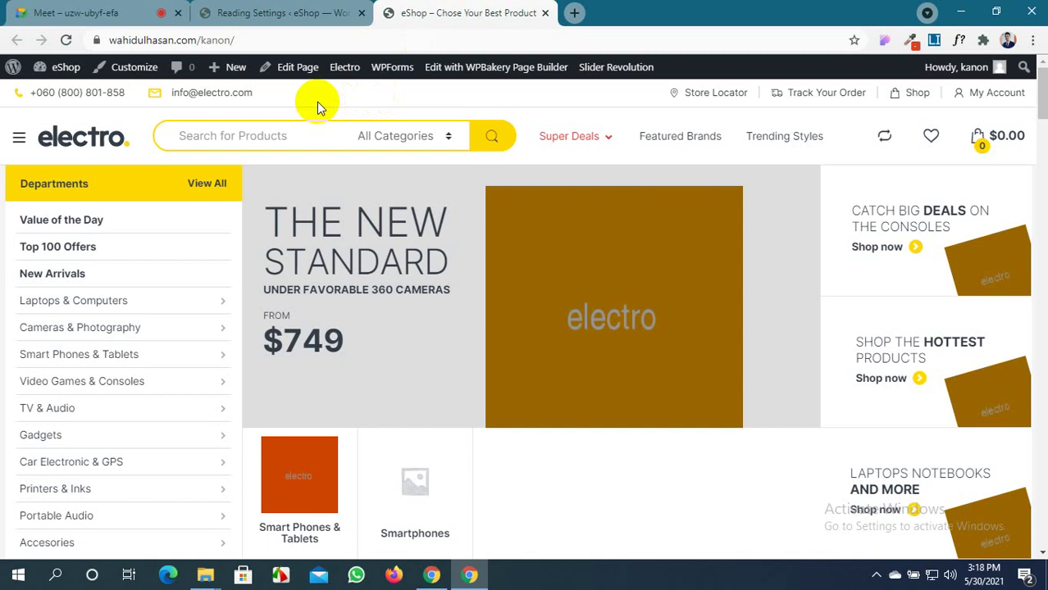
pyautogui.click(246, 18)
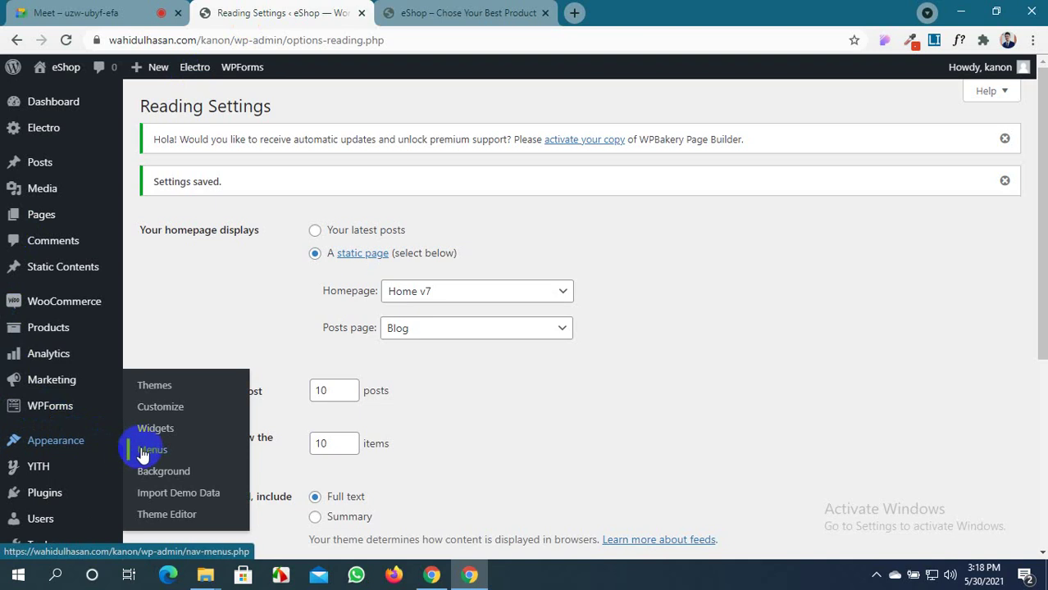
pyautogui.click(425, 10)
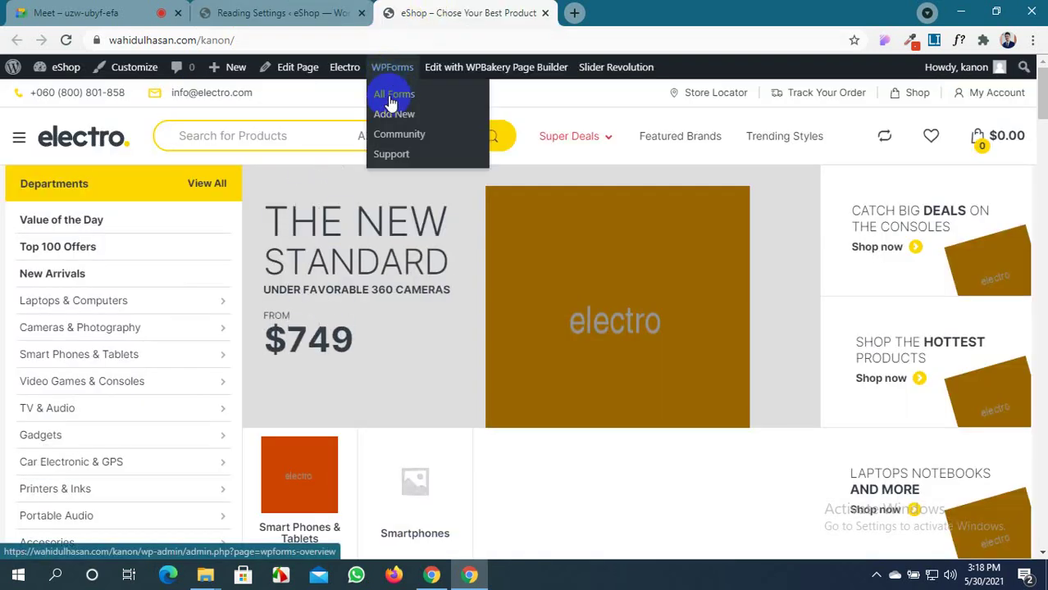
# - Check the storefront once more and open the Home v7 page via Edit Page
pyautogui.scroll(-6, 341, 351)
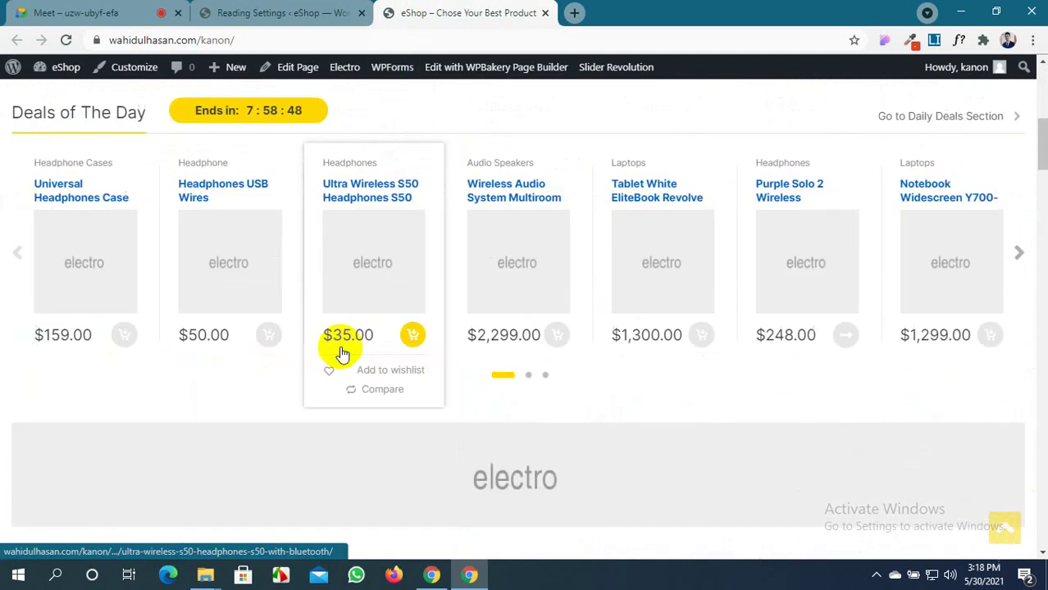
pyautogui.scroll(6, 341, 351)
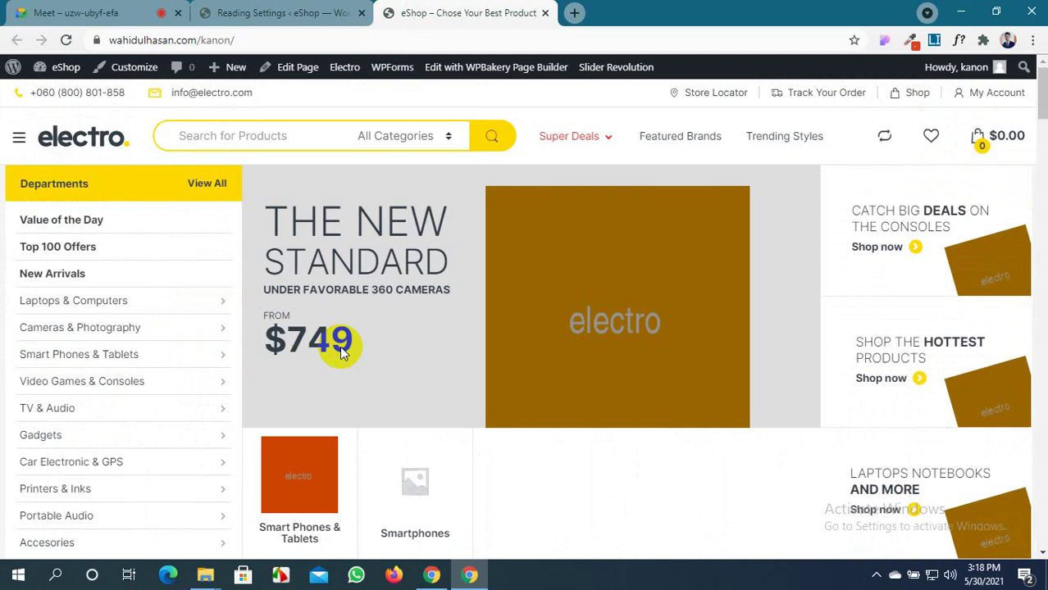
pyautogui.click(277, 8)
pyautogui.click(492, 10)
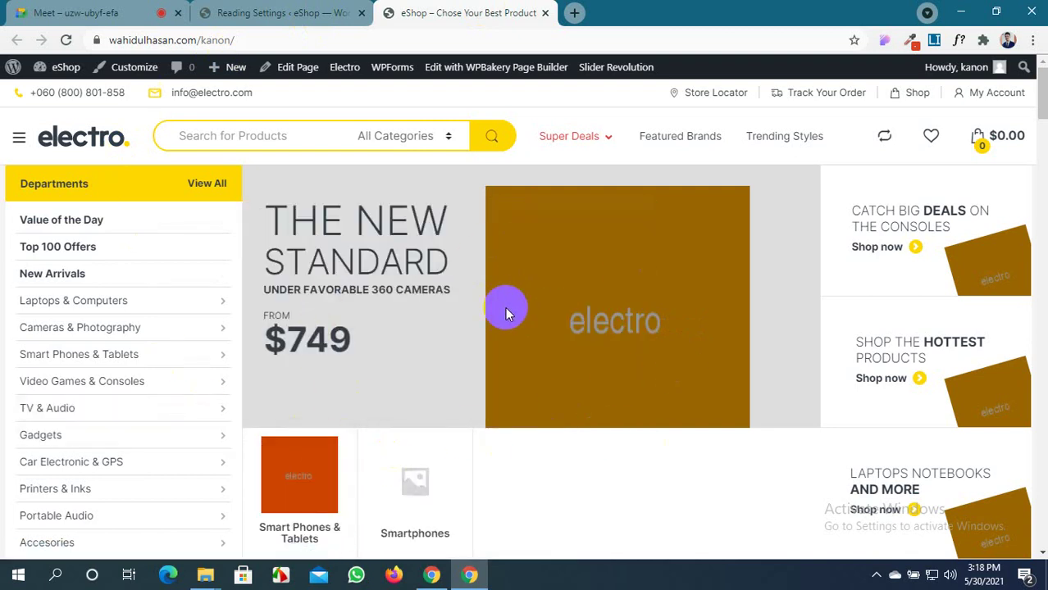
pyautogui.click(285, 70)
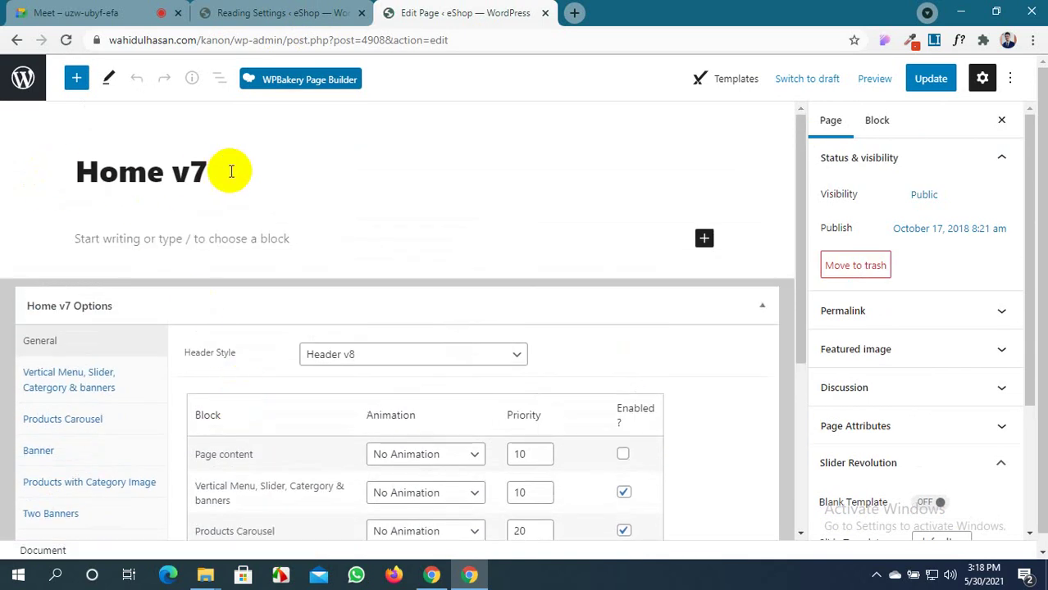
# - Set the Home v7 page's Header Style to Header v2 and update the page
pyautogui.click(225, 12)
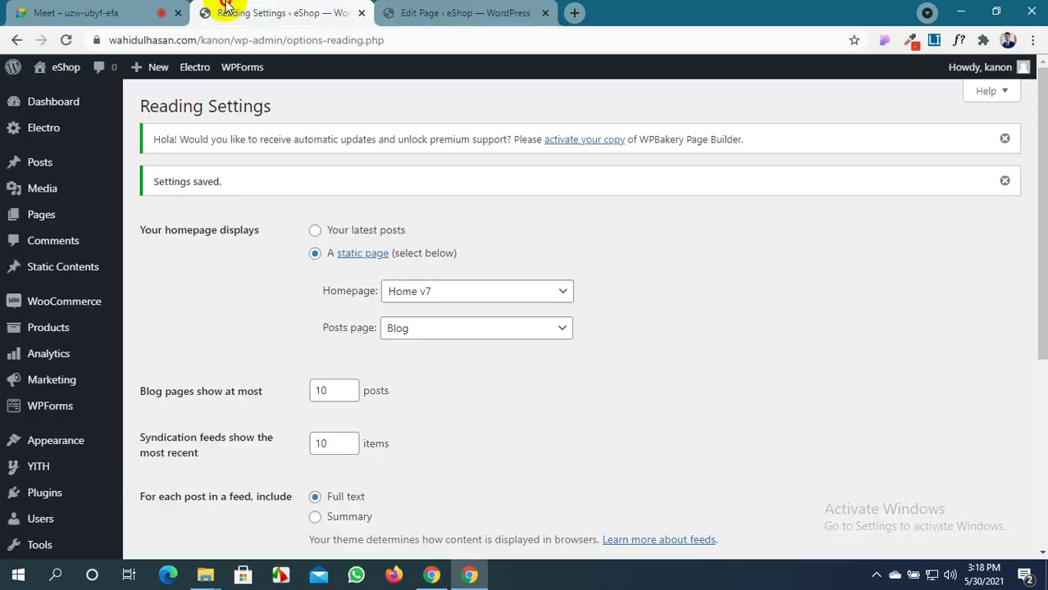
pyautogui.click(448, 8)
pyautogui.scroll(-1, 102, 341)
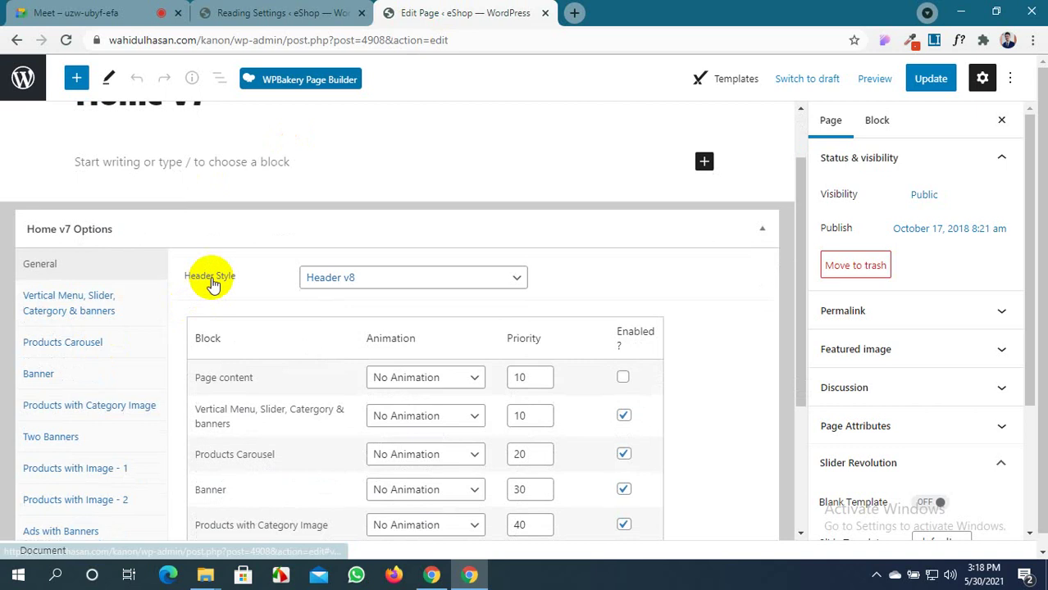
pyautogui.click(460, 278)
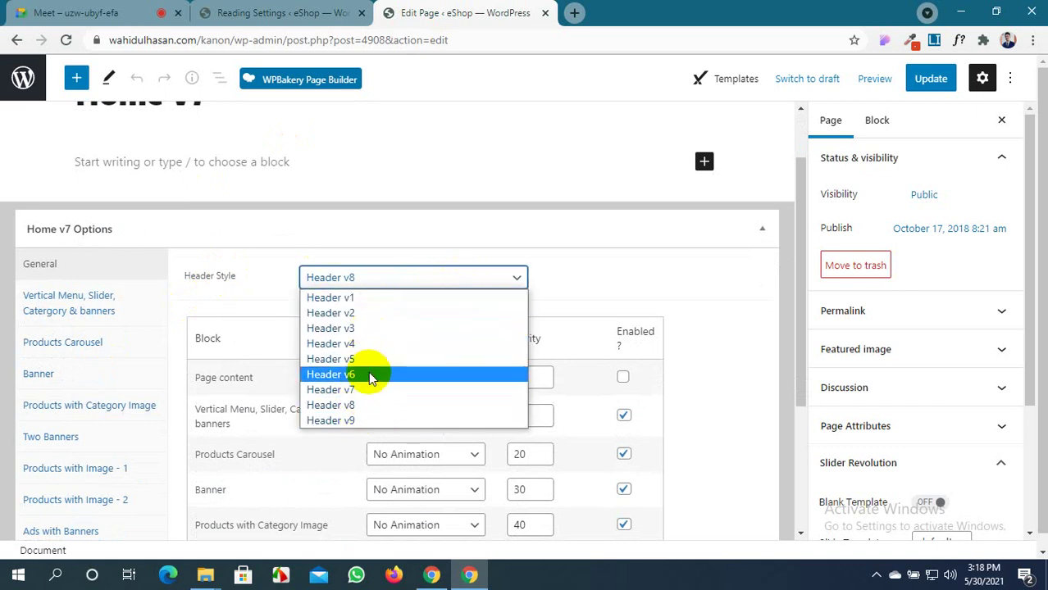
pyautogui.click(385, 319)
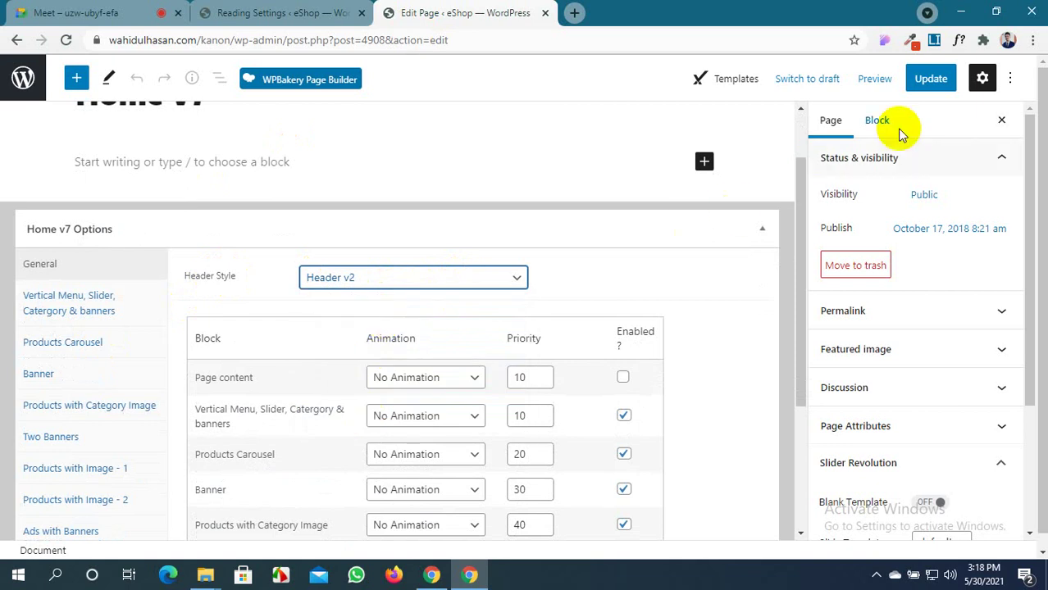
pyautogui.click(925, 80)
# - Open the live site in a new tab, update the page again, and view the new header
pyautogui.click(215, 7)
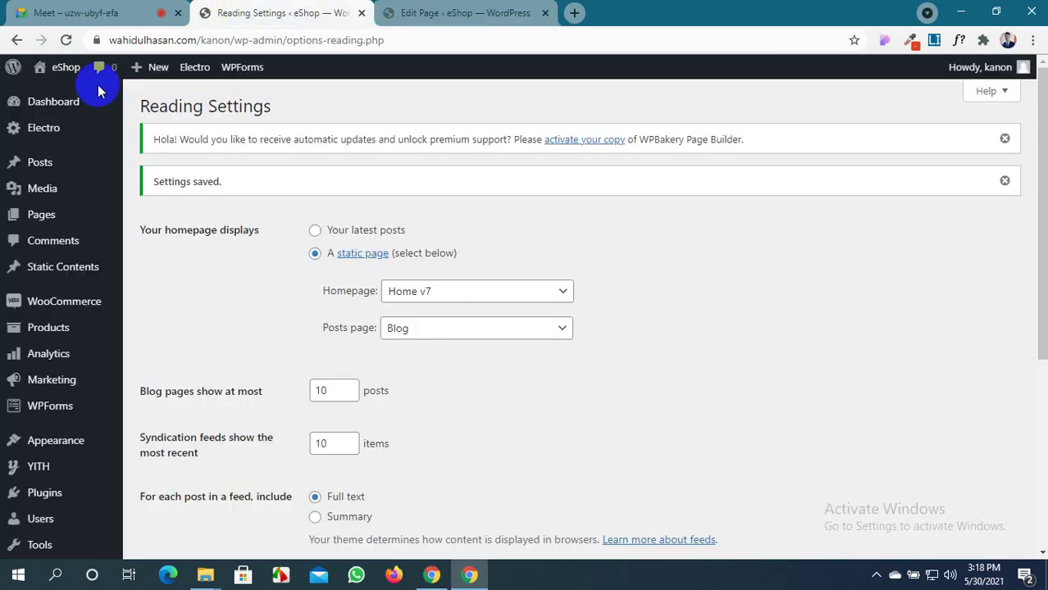
pyautogui.moveTo(30, 86)
pyautogui.middleClick(69, 99)
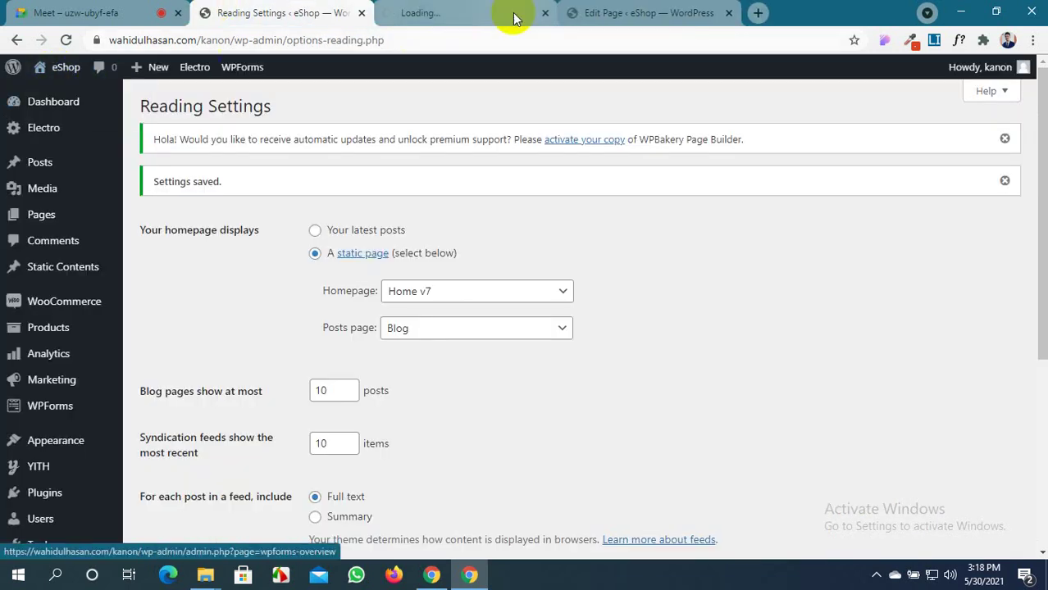
pyautogui.moveTo(515, 13); pyautogui.dragTo(608, 14)
pyautogui.click(507, 14)
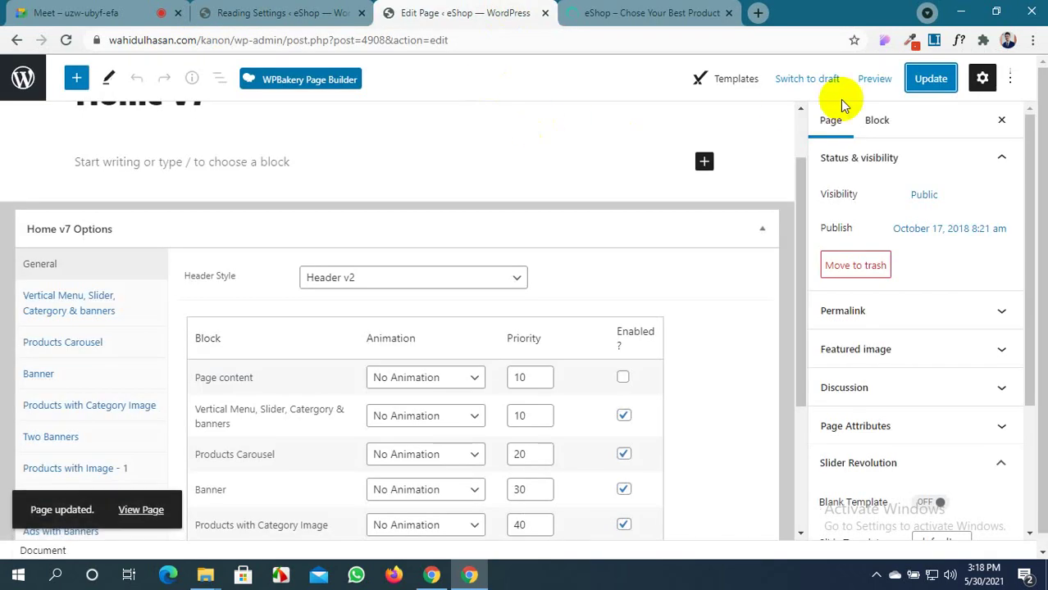
pyautogui.click(932, 80)
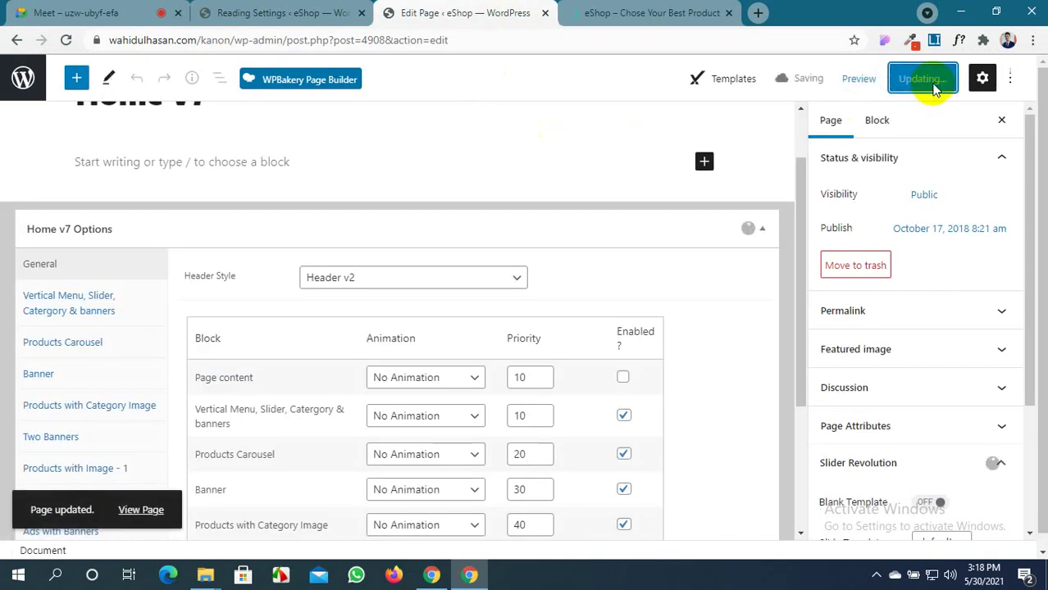
pyautogui.click(656, 10)
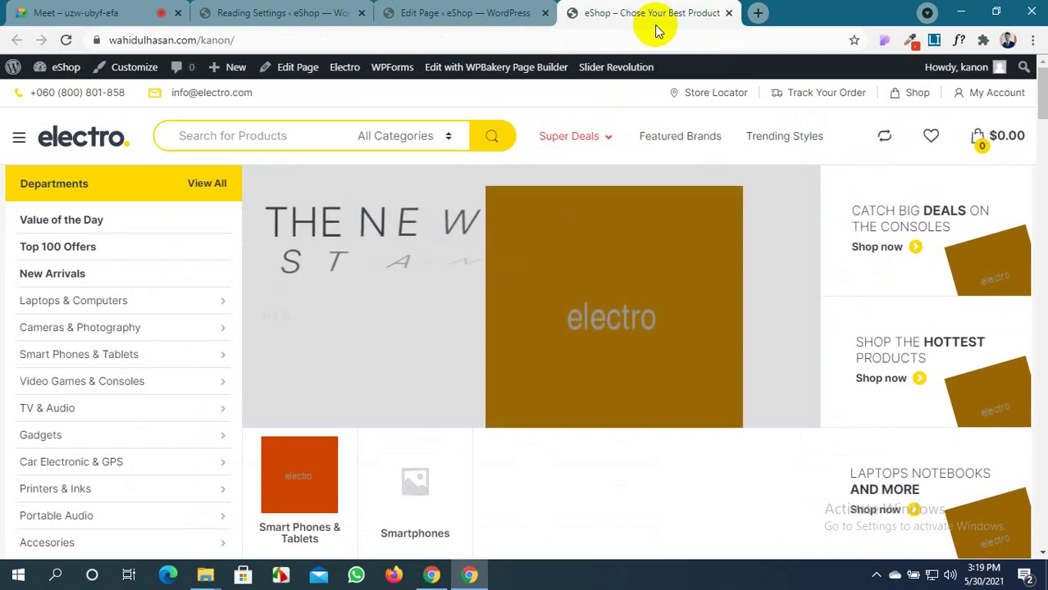
pyautogui.scroll(-5, 674, 318)
pyautogui.scroll(3, 675, 315)
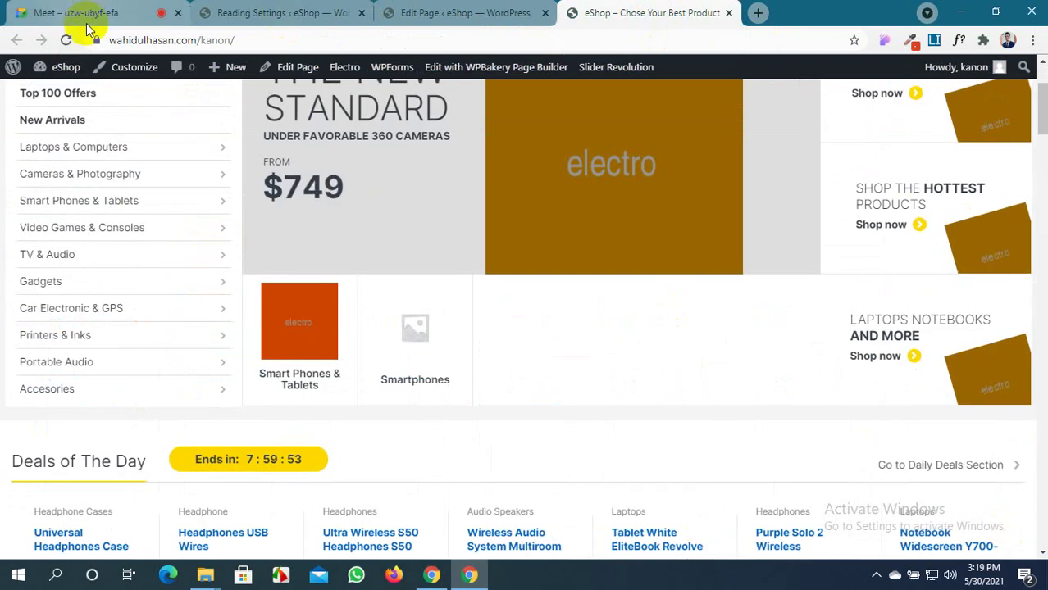
pyautogui.scroll(3, 293, 213)
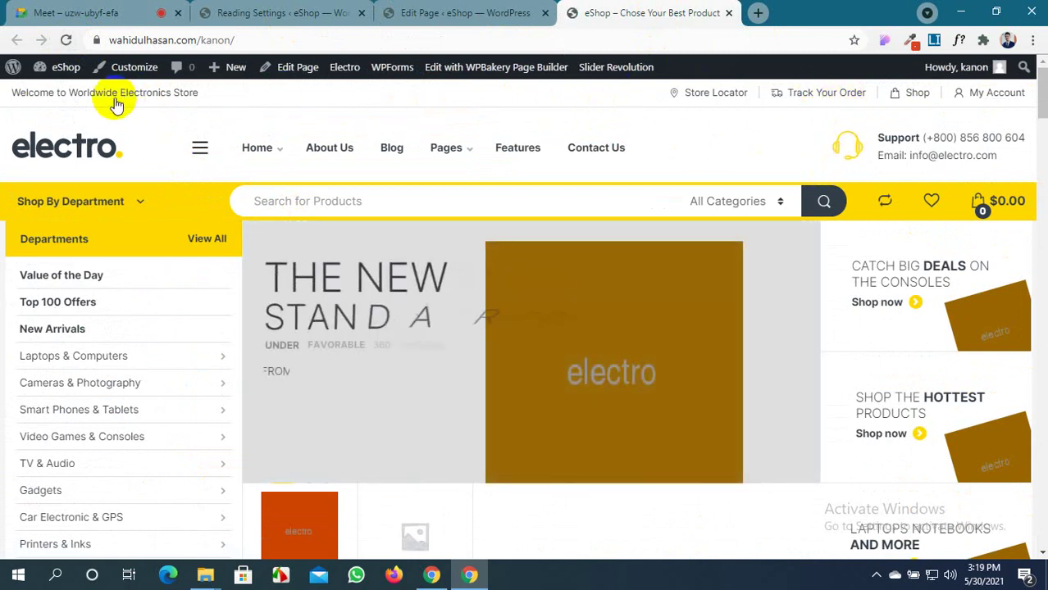
# - Try Header v7, then Header v9, update the page and check the storefront
pyautogui.click(492, 12)
pyautogui.click(421, 284)
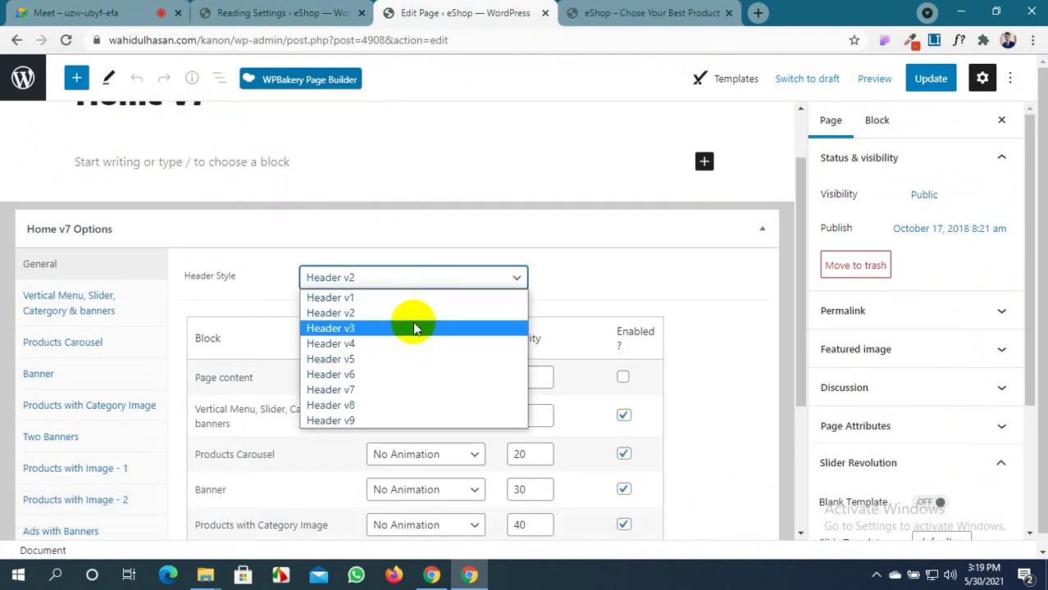
pyautogui.click(401, 390)
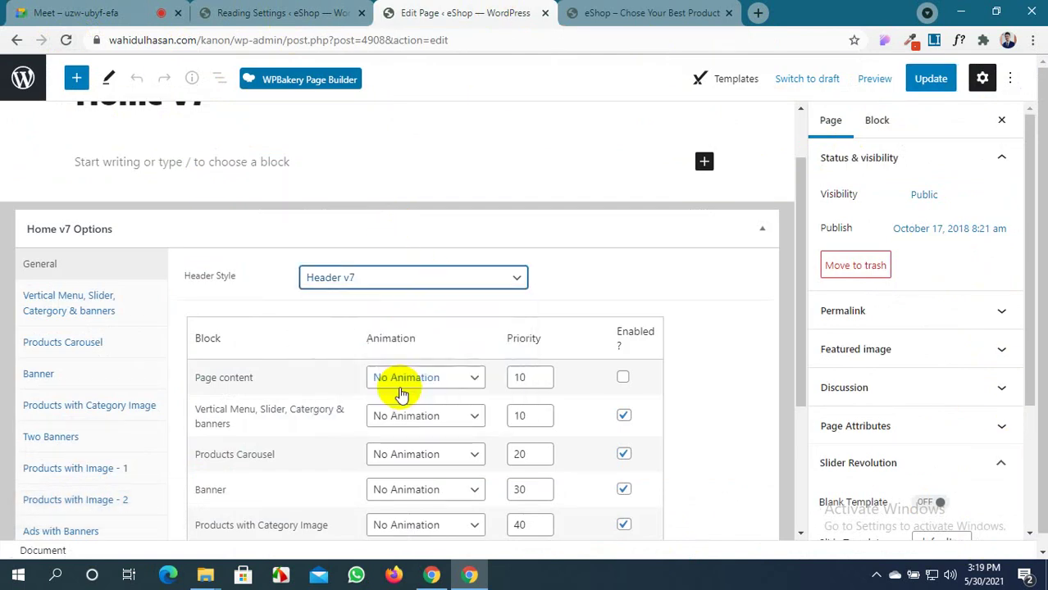
pyautogui.click(407, 277)
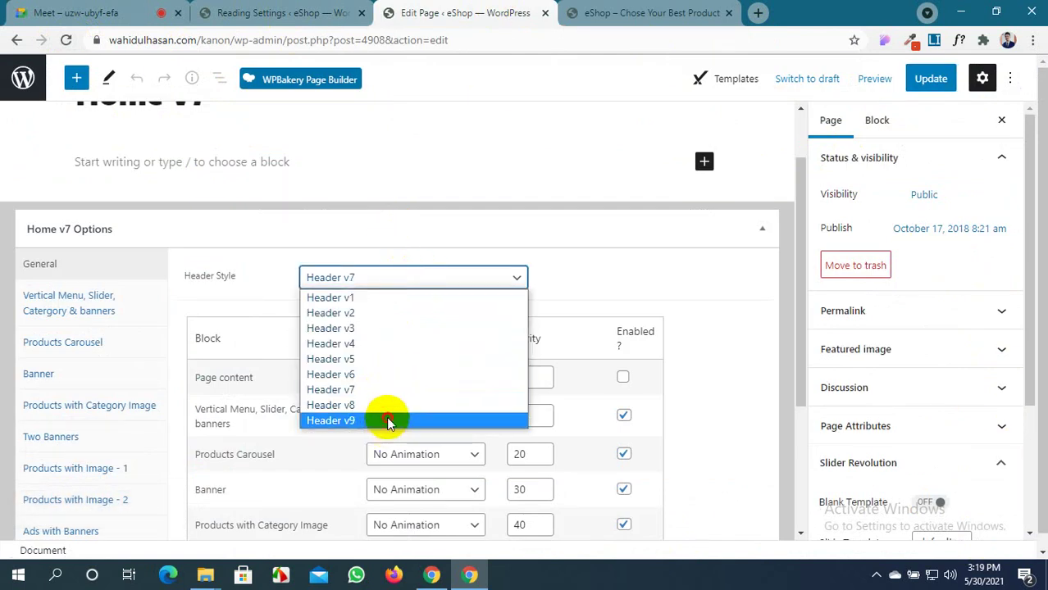
pyautogui.click(387, 418)
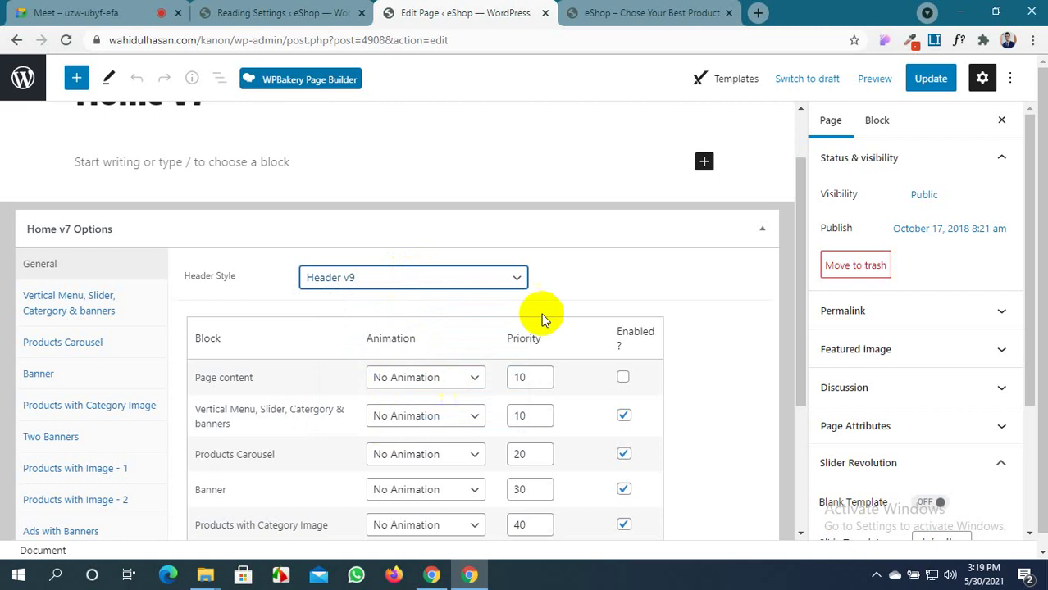
pyautogui.click(933, 78)
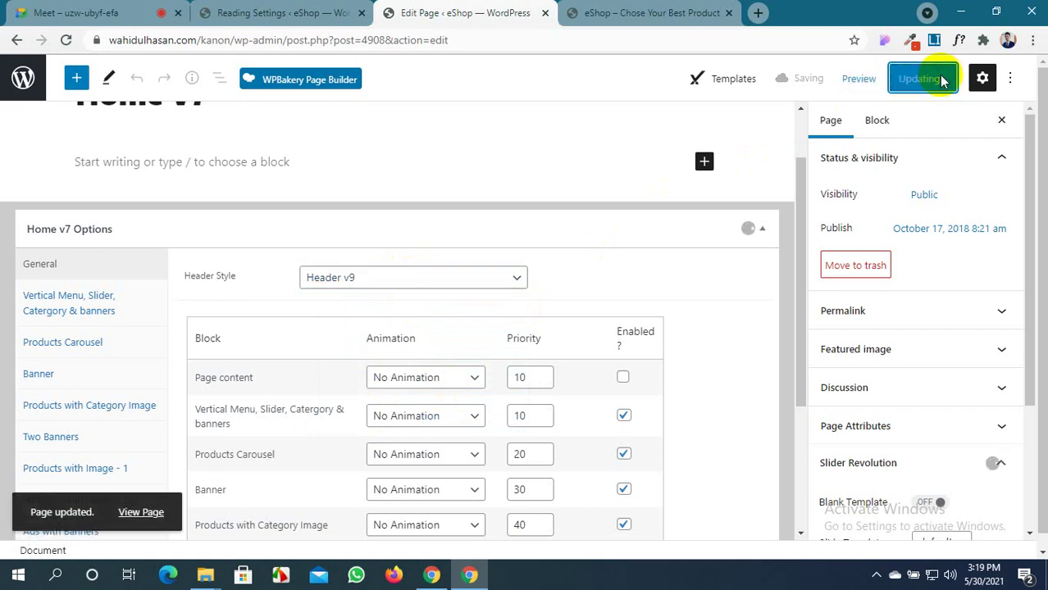
pyautogui.click(632, 11)
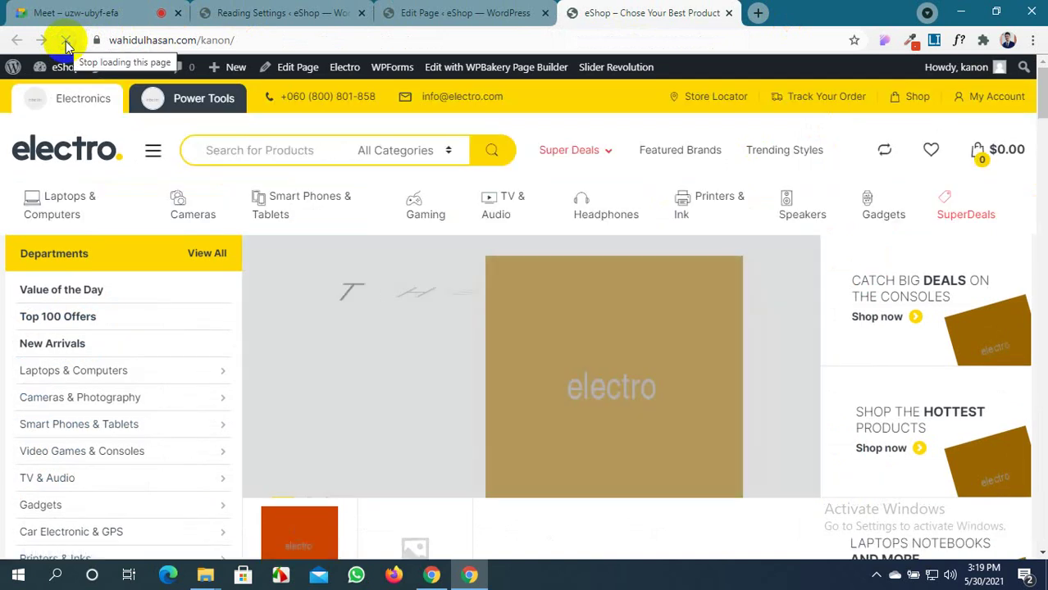
# - Switch the header style to Header v5, update, and view it on the storefront
pyautogui.click(459, 12)
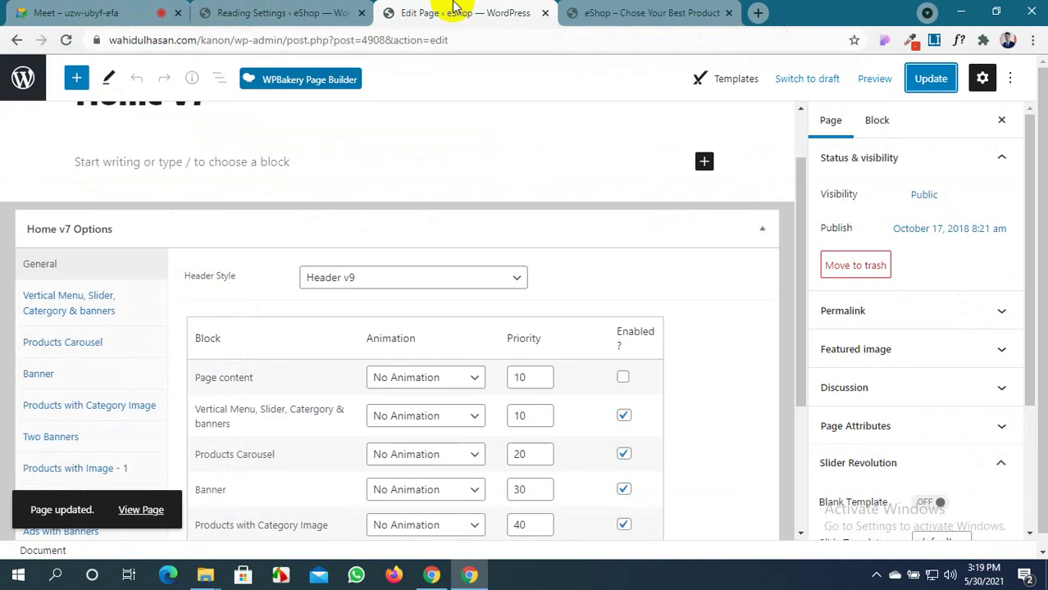
pyautogui.click(416, 279)
pyautogui.click(398, 359)
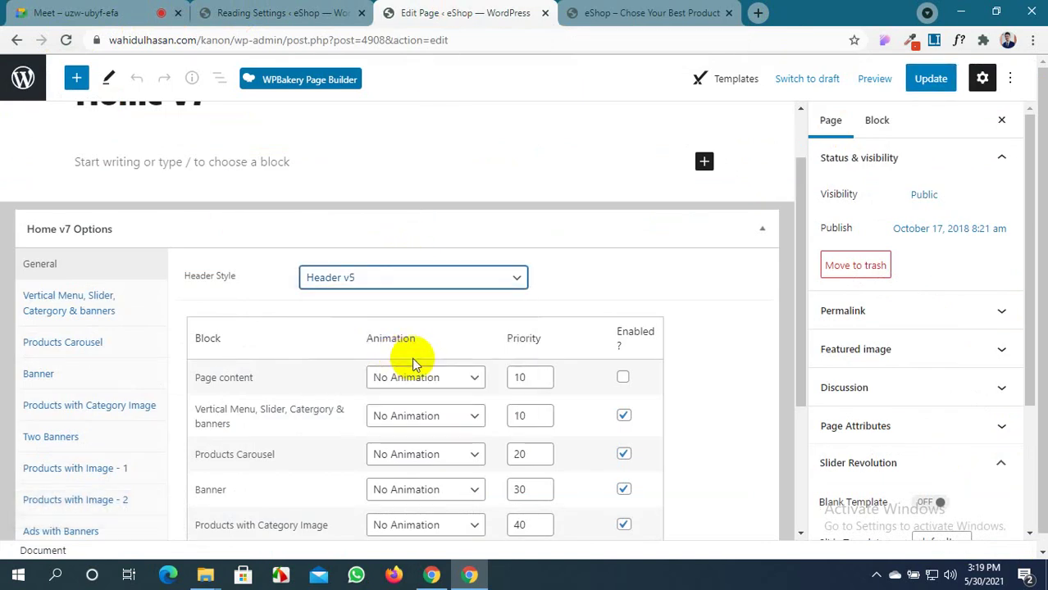
pyautogui.click(920, 78)
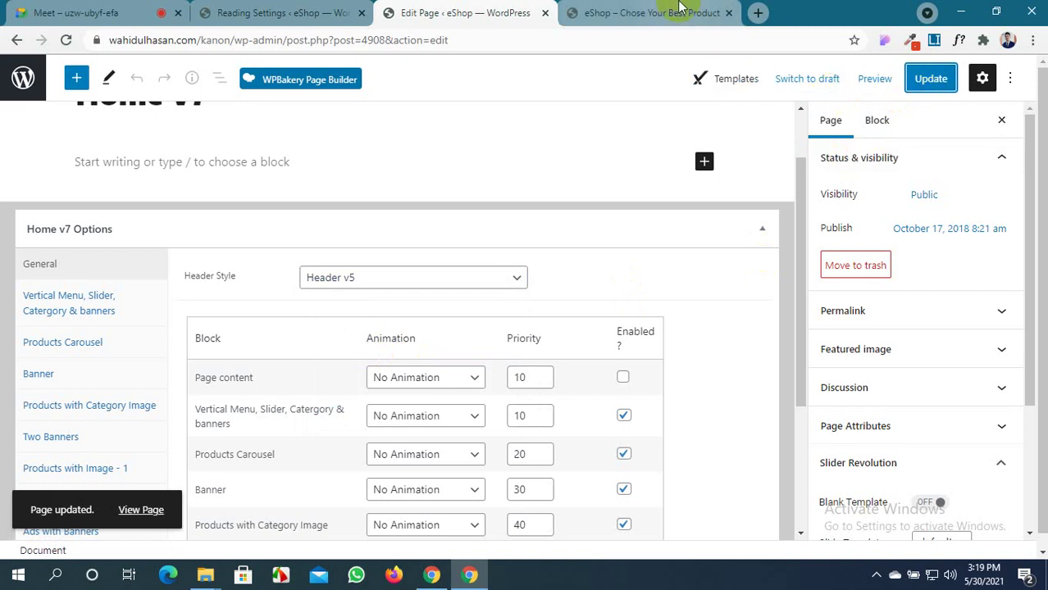
pyautogui.click(631, 13)
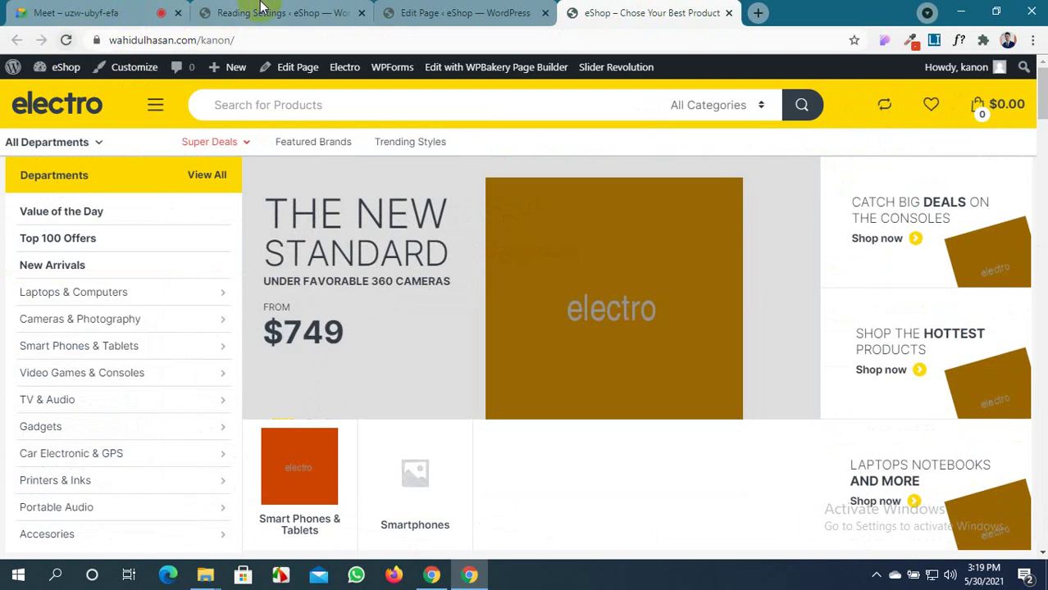
# - Compare the editor and the storefront's Header v5 layout once more
pyautogui.click(426, 12)
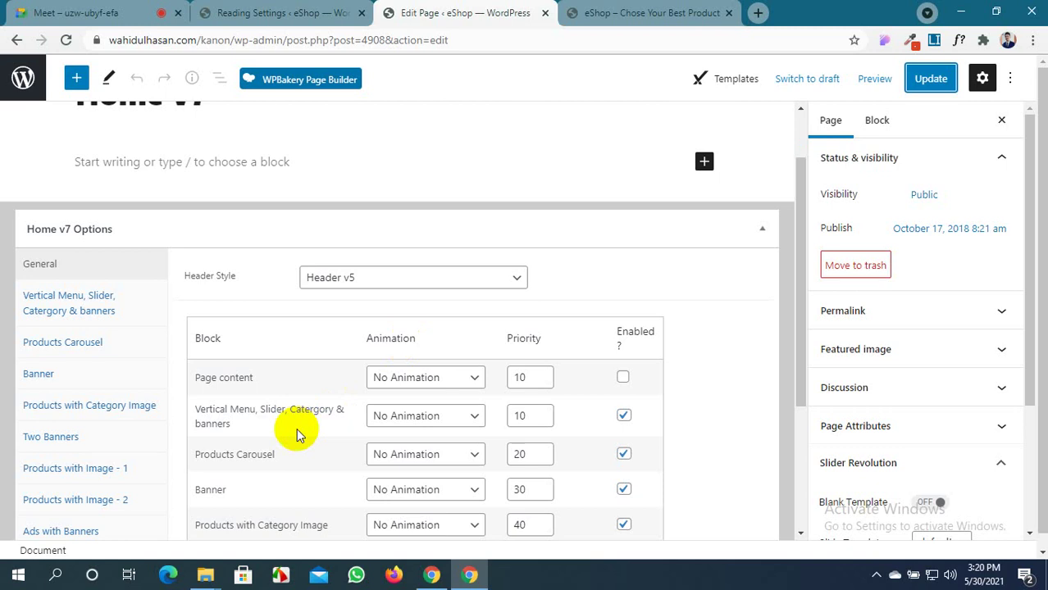
pyautogui.scroll(1, 296, 428)
pyautogui.click(647, 12)
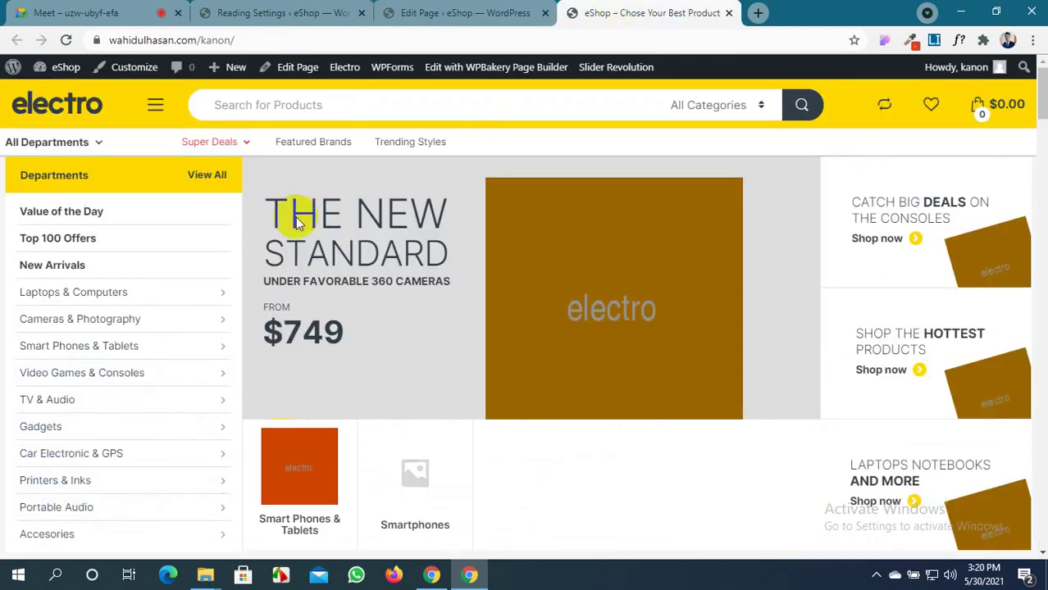
pyautogui.scroll(-5, 297, 223)
pyautogui.scroll(5, 297, 223)
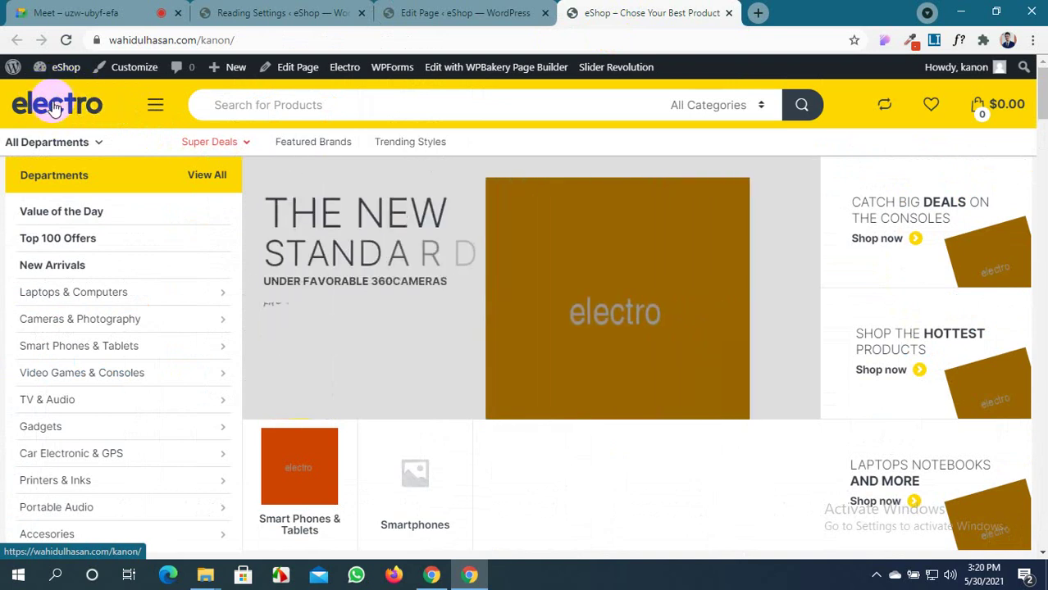
pyautogui.click(428, 13)
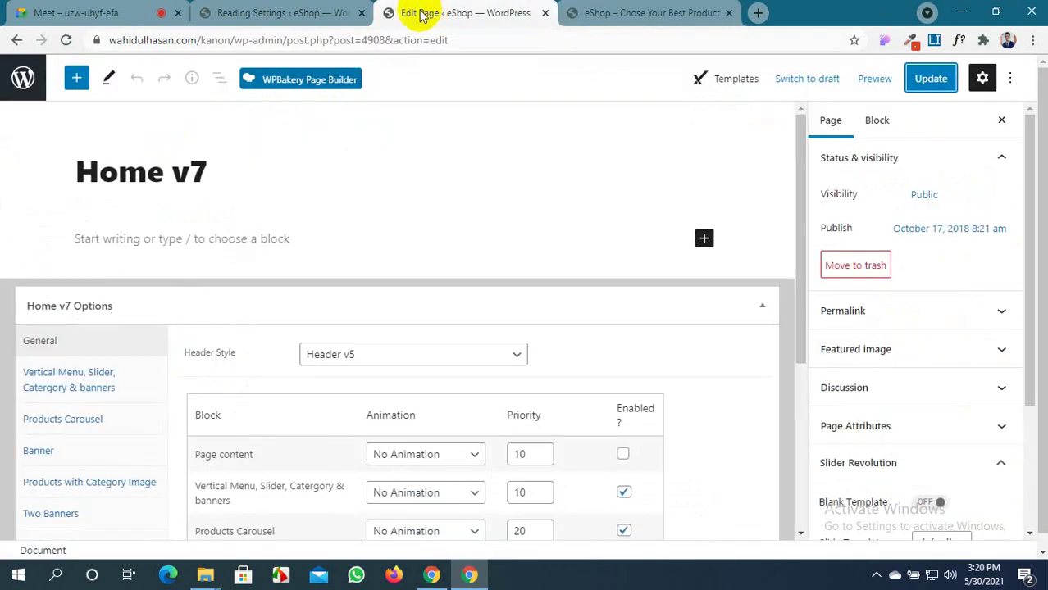
# - Open Electro > Header options and scroll down to the empty Your Logo field
pyautogui.click(308, 12)
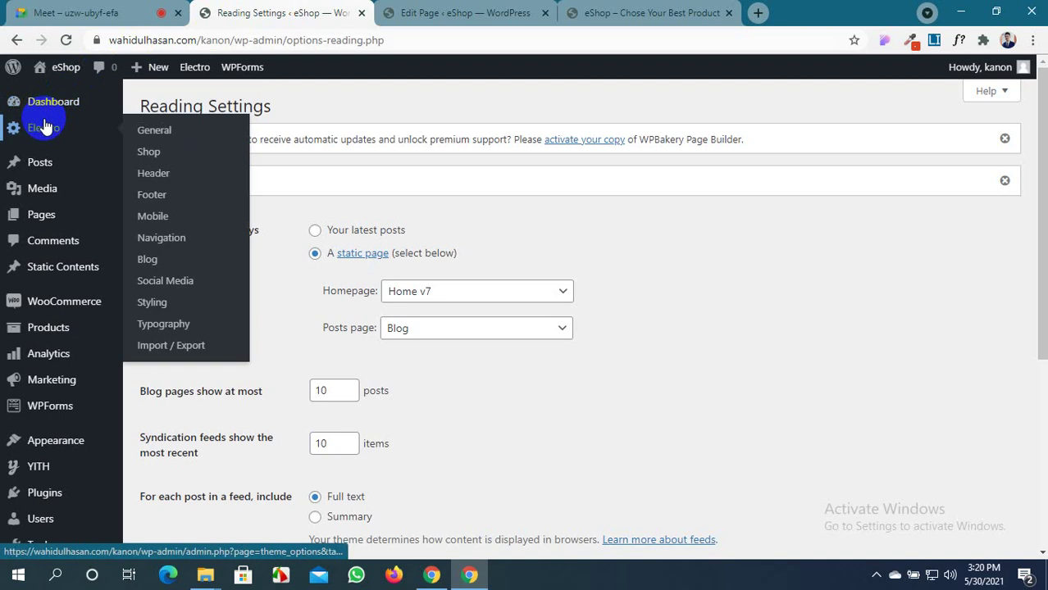
pyautogui.moveTo(41, 136)
pyautogui.click(151, 175)
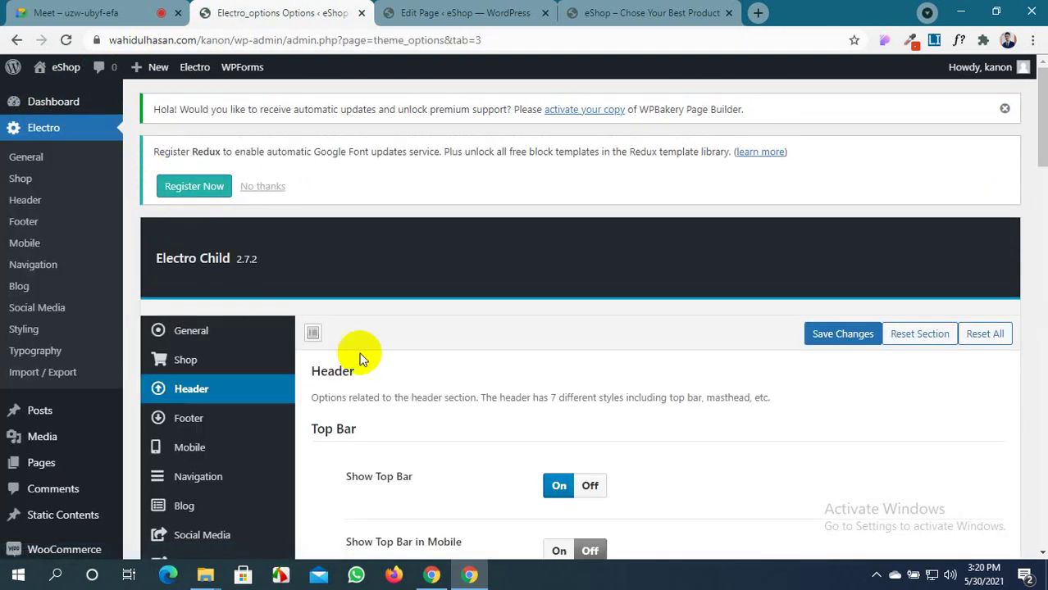
pyautogui.scroll(-1, 551, 353)
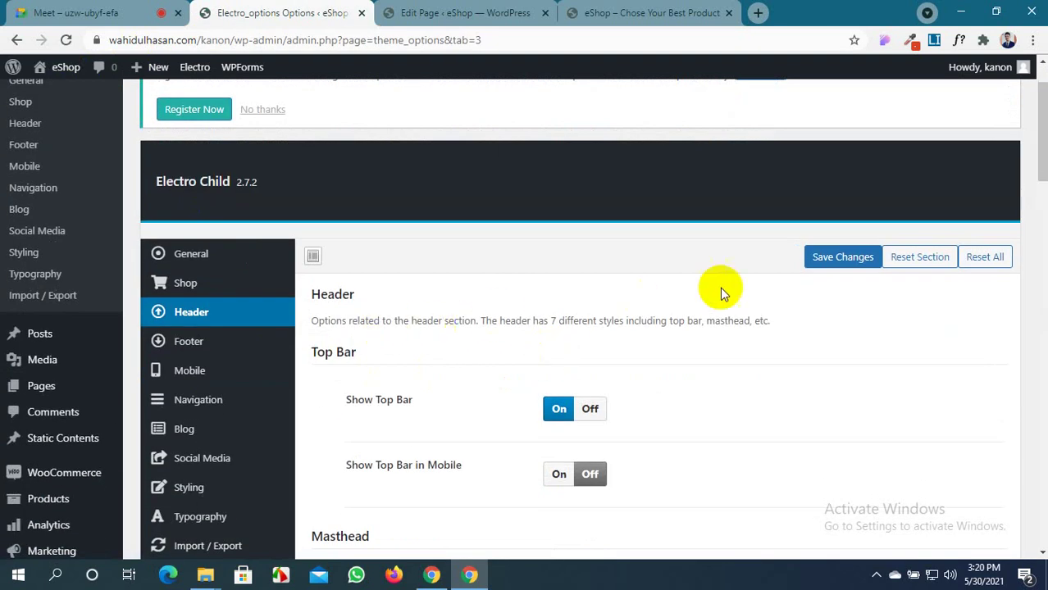
pyautogui.scroll(-2, 738, 304)
pyautogui.scroll(-3, 756, 314)
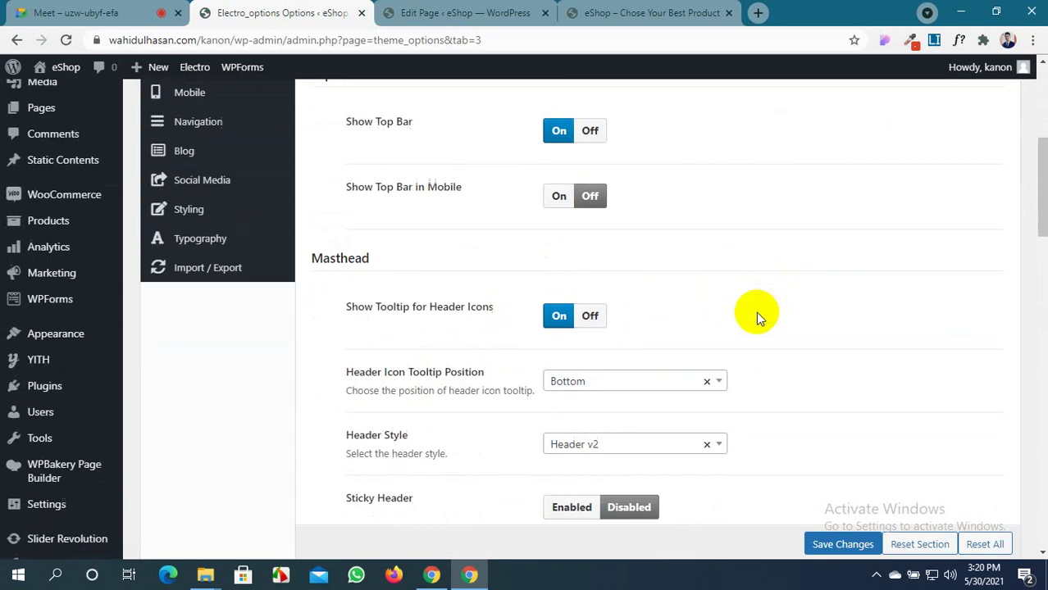
pyautogui.scroll(-2, 756, 311)
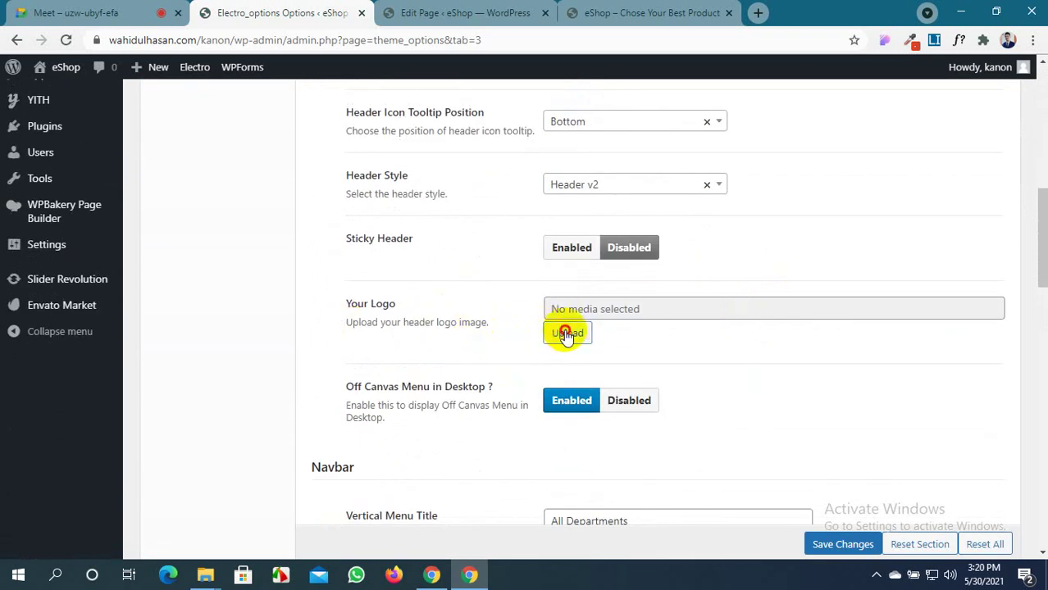
# - Try uploading a header logo, find no suitable file in Downloads or Documents, cancel, and open a blank tab
pyautogui.click(566, 333)
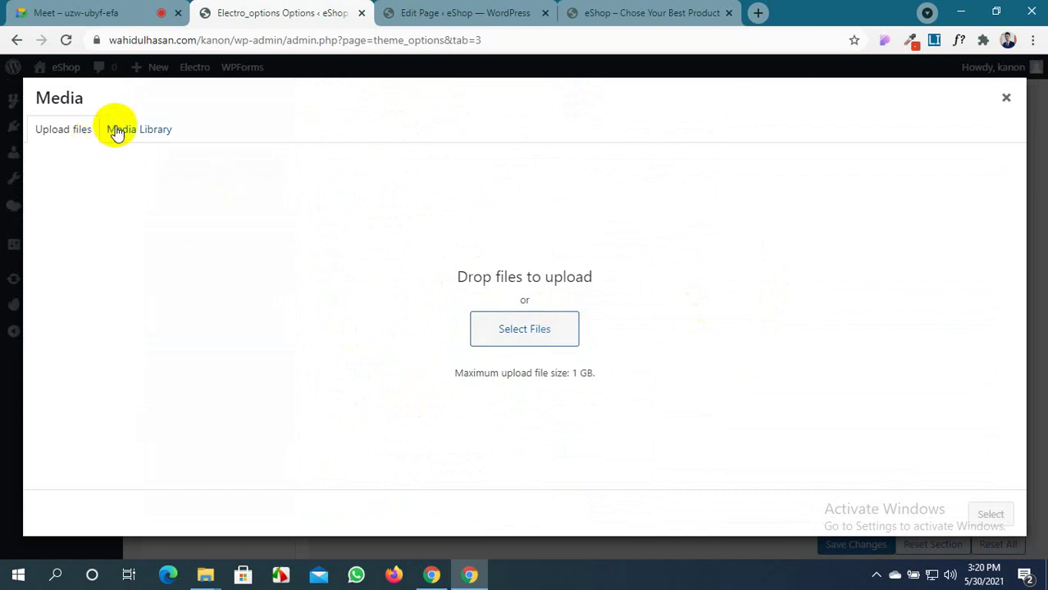
pyautogui.click(541, 335)
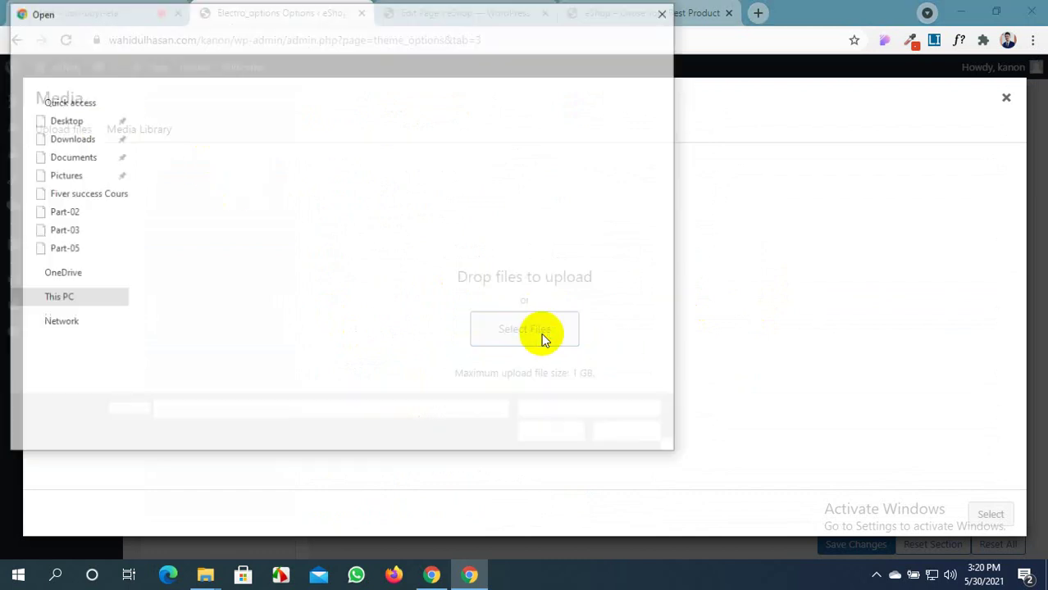
pyautogui.click(67, 140)
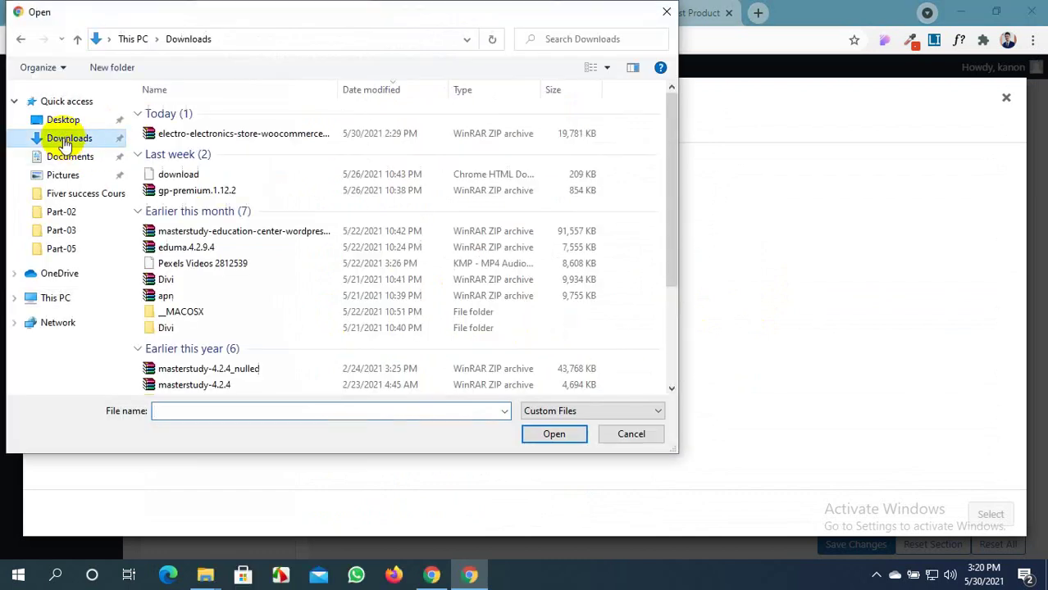
pyautogui.click(67, 156)
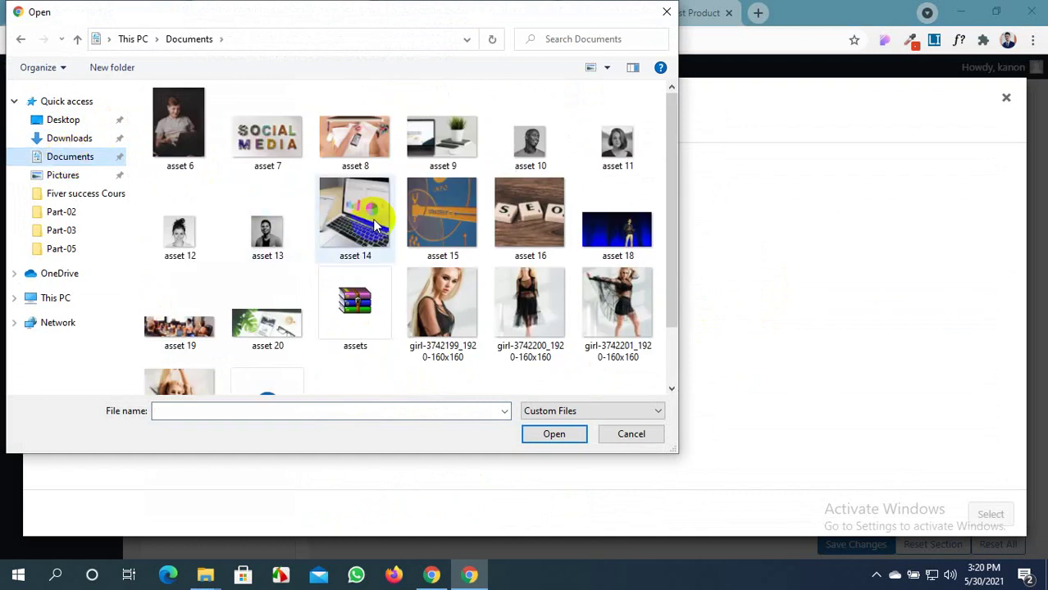
pyautogui.scroll(-1, 375, 226)
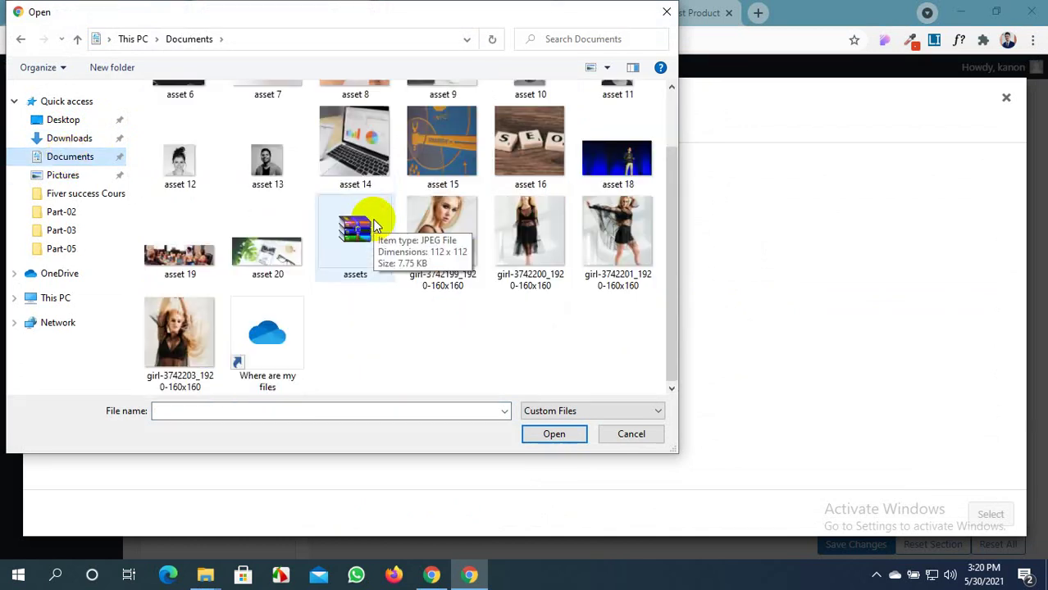
pyautogui.scroll(1, 375, 225)
pyautogui.scroll(-1, 375, 226)
pyautogui.scroll(1, 375, 225)
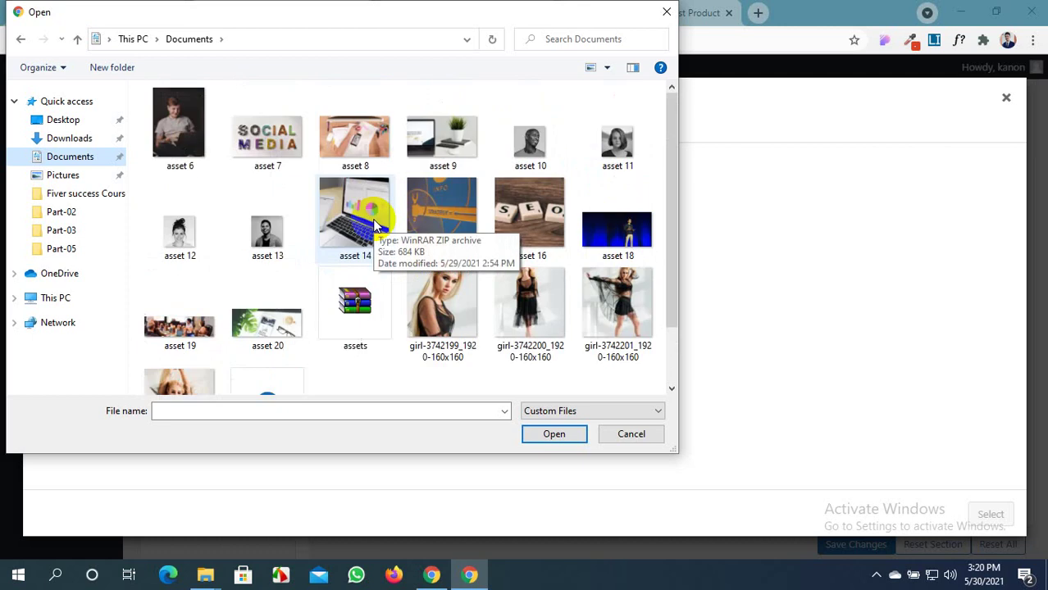
pyautogui.click(630, 434)
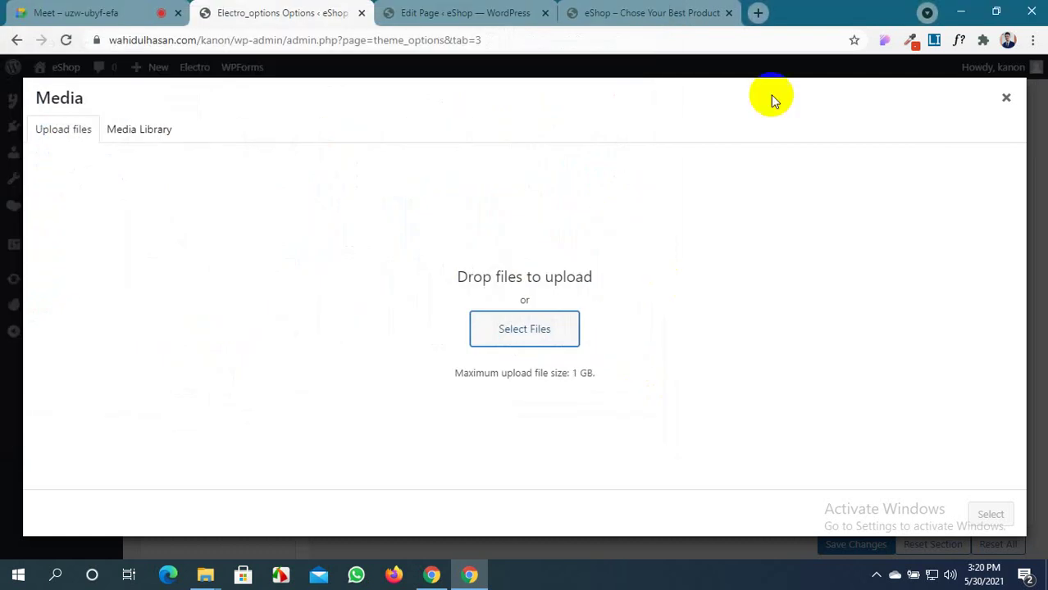
pyautogui.click(759, 14)
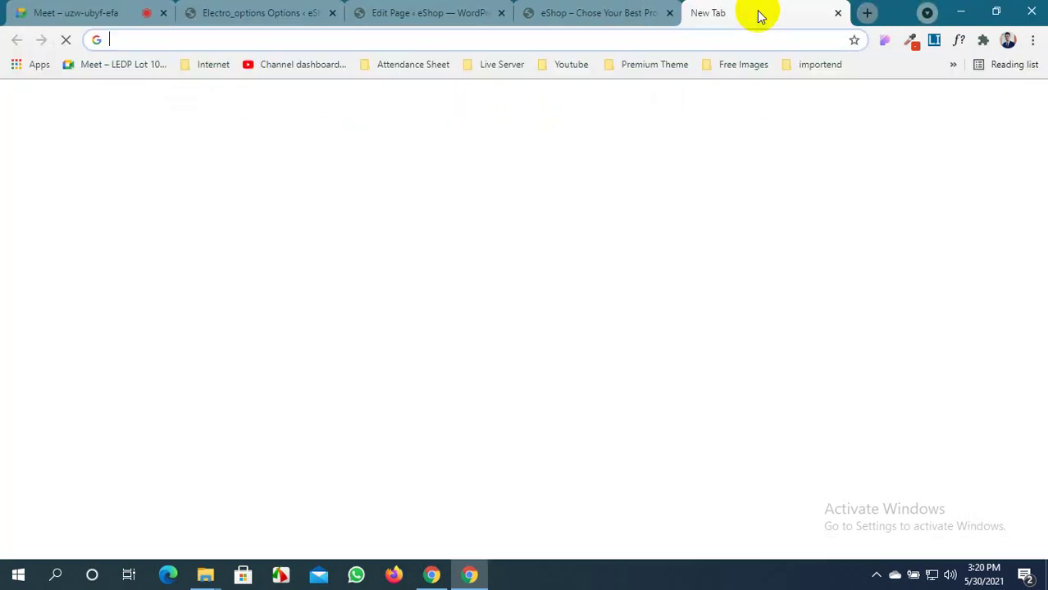
# - Search Google for 'eshop logo png' and show the image results
pyautogui.write('e')
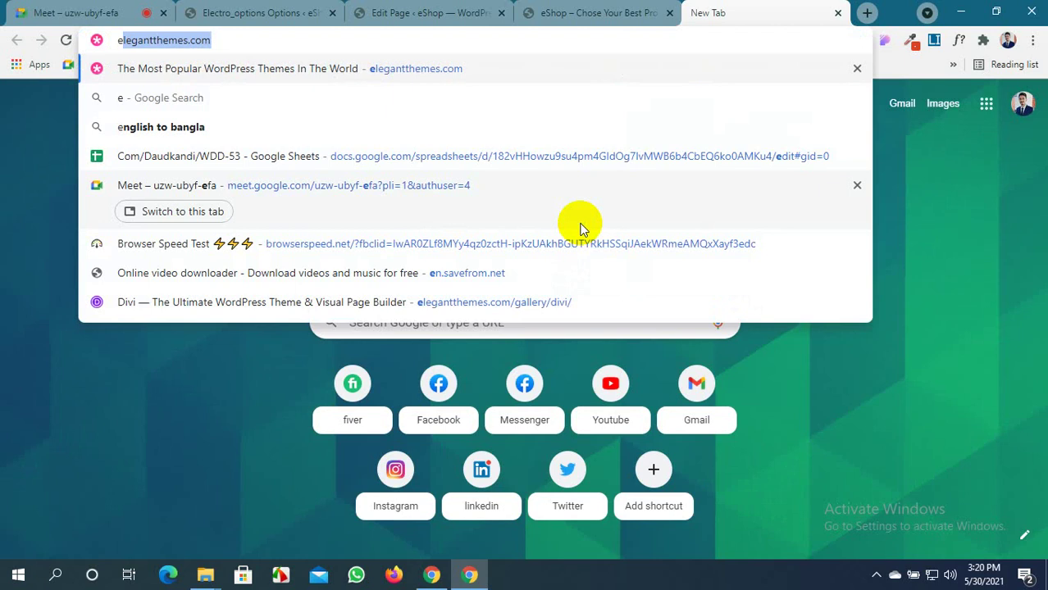
pyautogui.write('shop lo')
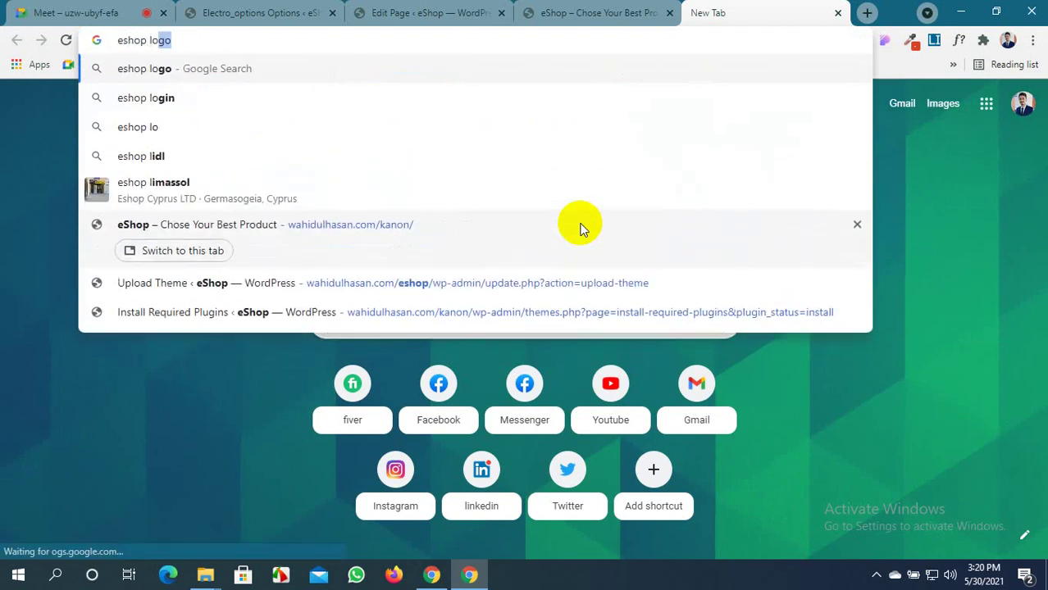
pyautogui.write('go')
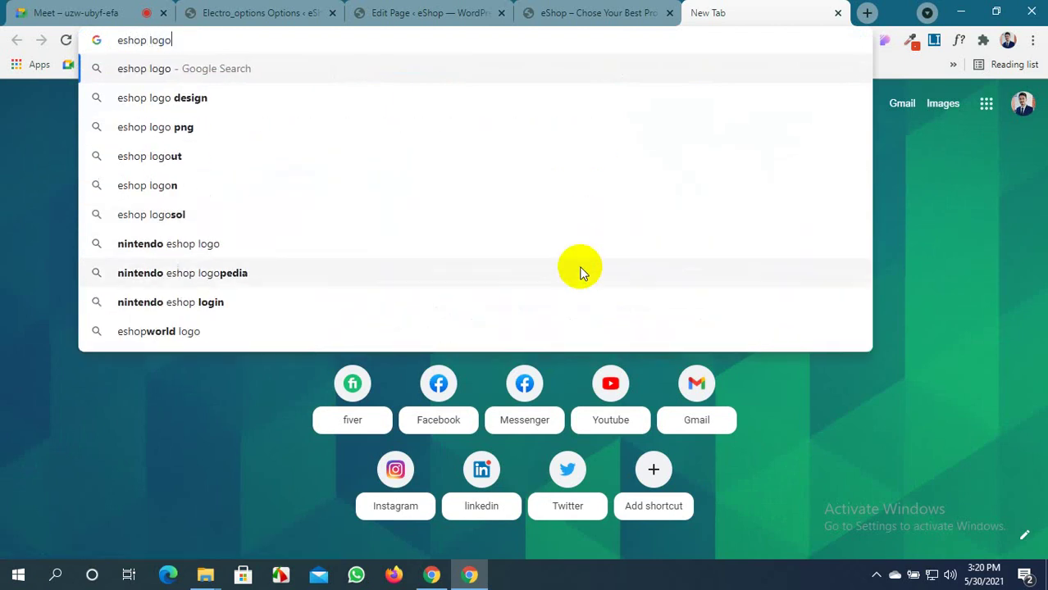
pyautogui.click(287, 127)
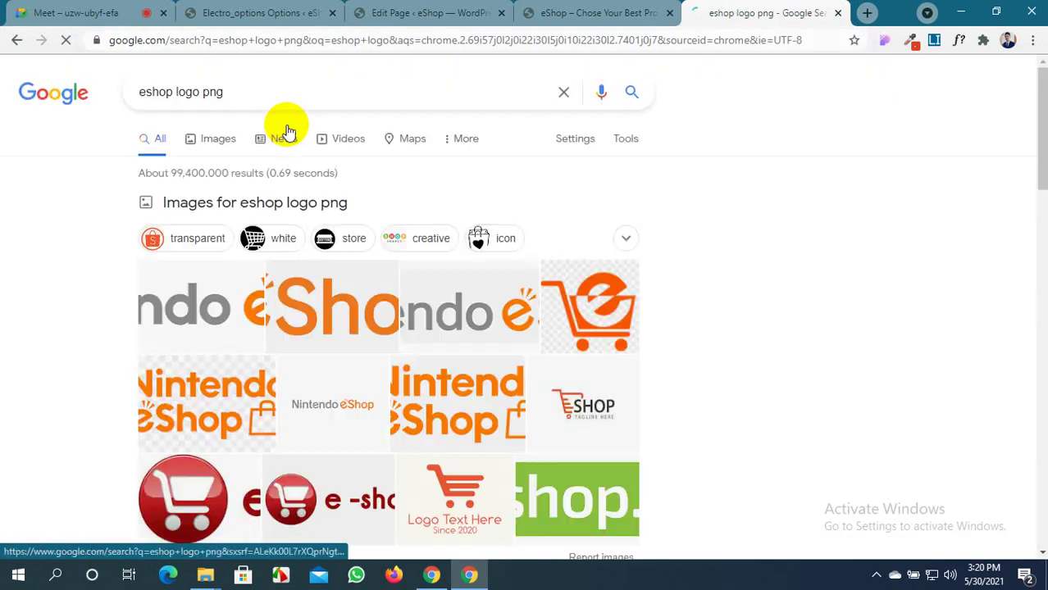
pyautogui.click(317, 303)
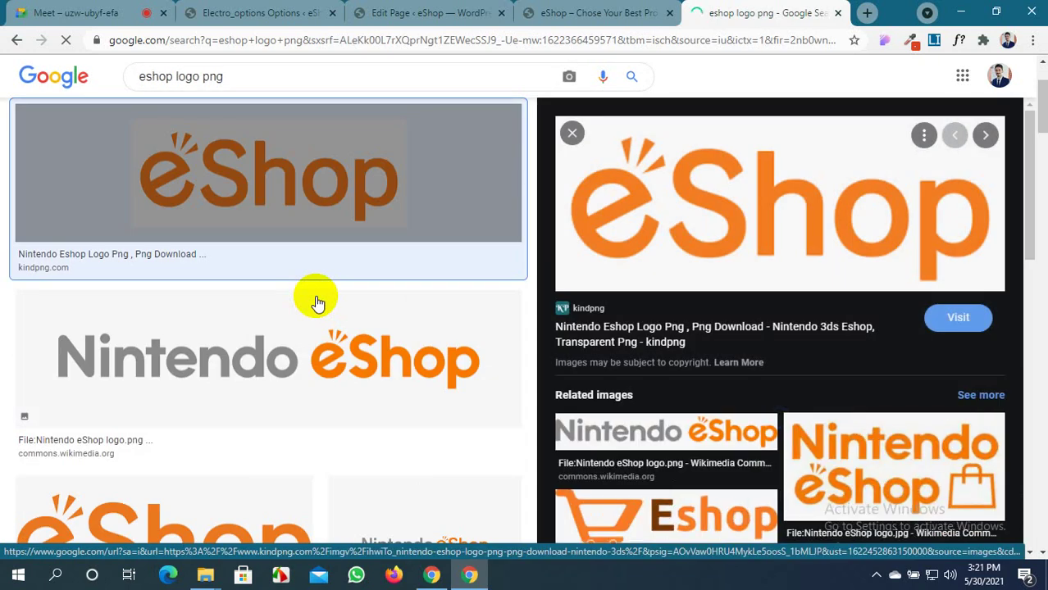
# - Preview several shopping-cart logo candidates, ending on the orange kindpng eShop logo
pyautogui.click(817, 218)
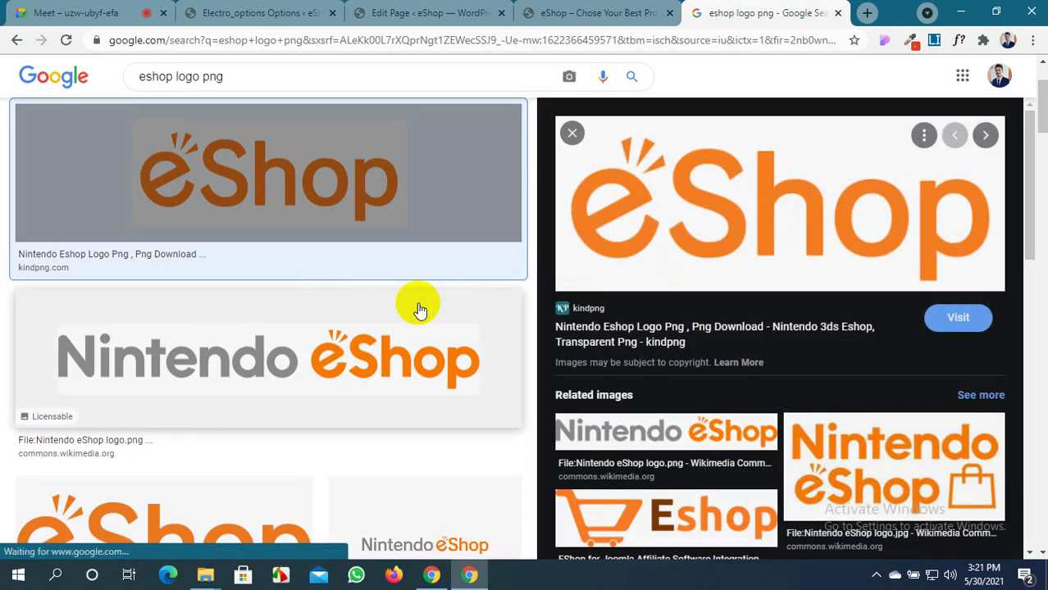
pyautogui.scroll(-2, 417, 304)
pyautogui.scroll(-4, 221, 329)
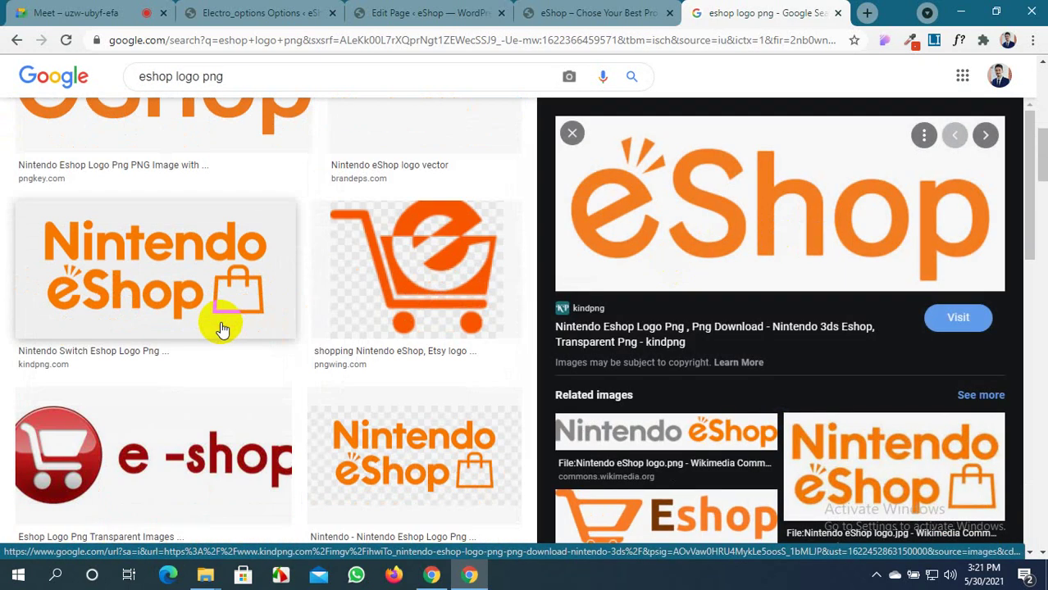
pyautogui.click(417, 264)
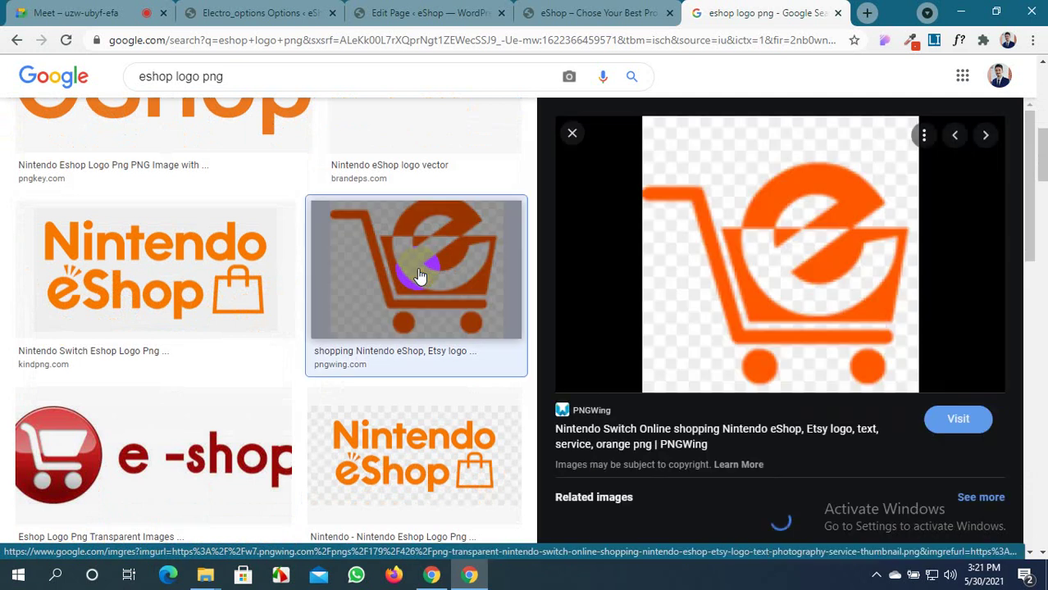
pyautogui.scroll(-10, 324, 302)
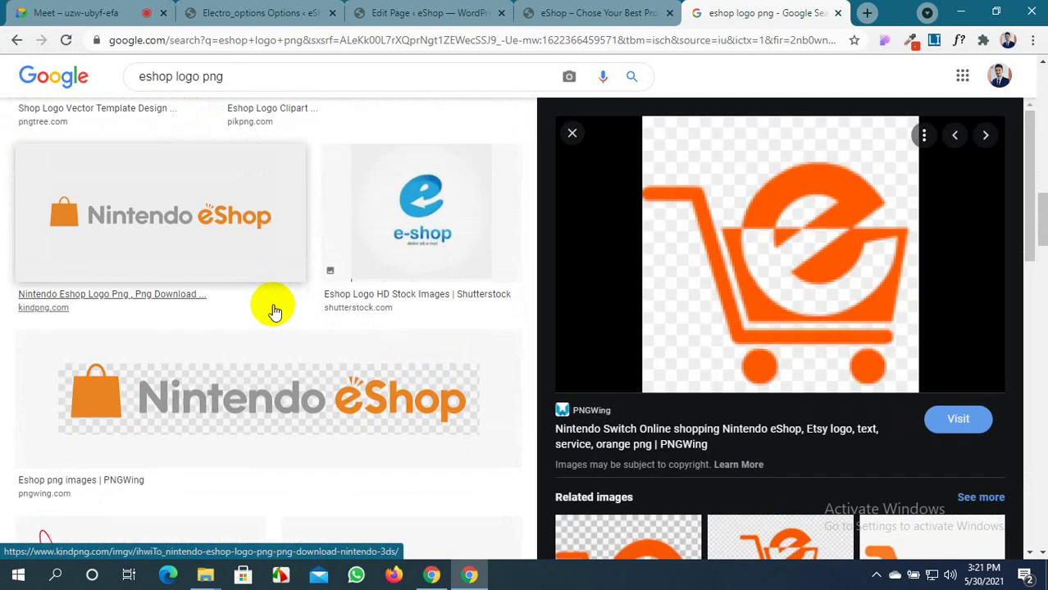
pyautogui.scroll(-2, 275, 310)
pyautogui.scroll(-1, 275, 310)
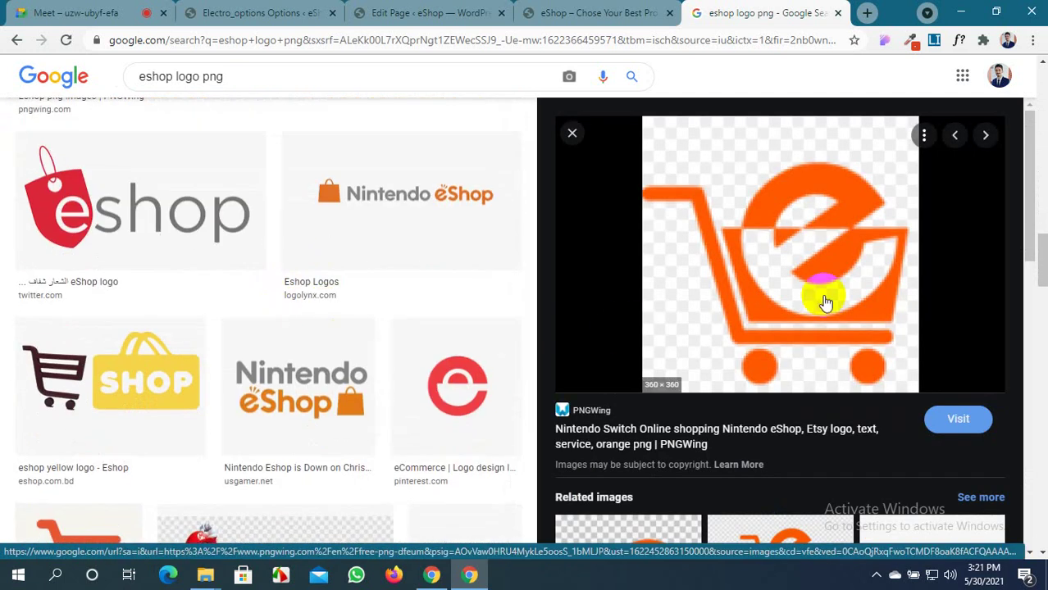
pyautogui.scroll(-3, 823, 295)
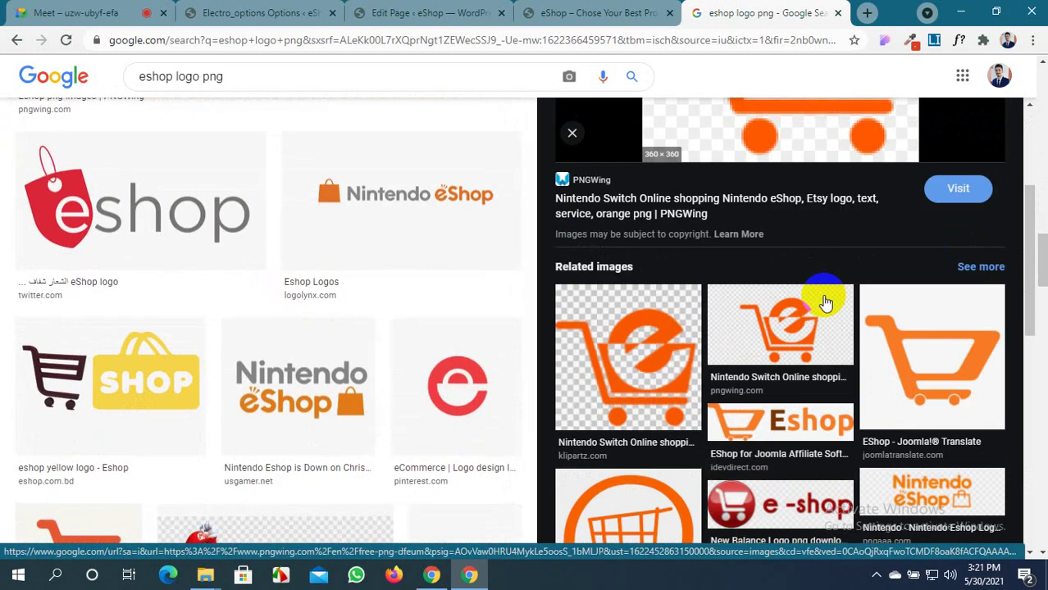
pyautogui.click(799, 342)
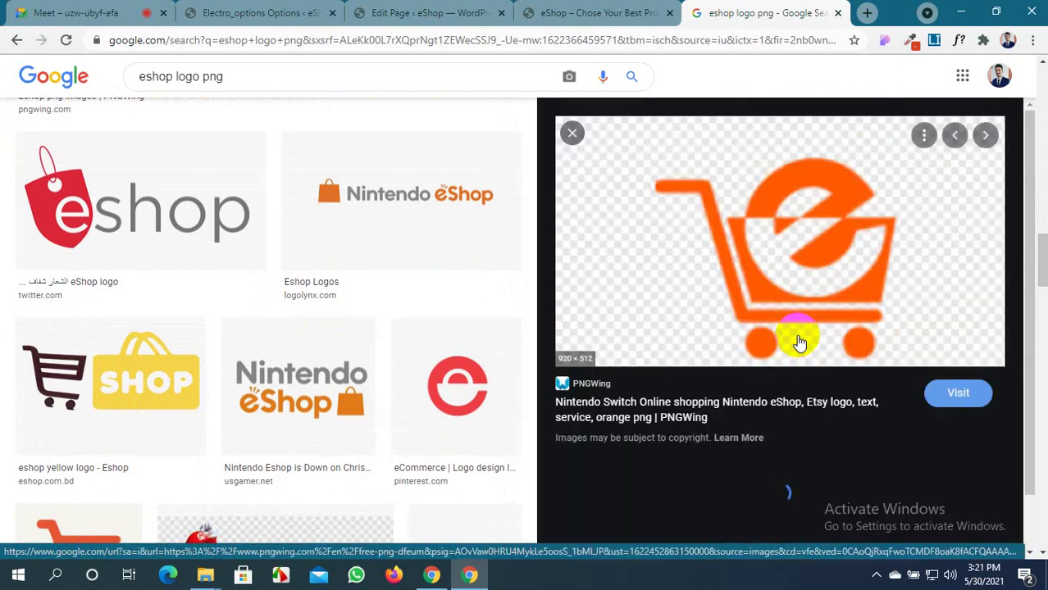
pyautogui.scroll(-3, 289, 275)
pyautogui.scroll(5, 287, 274)
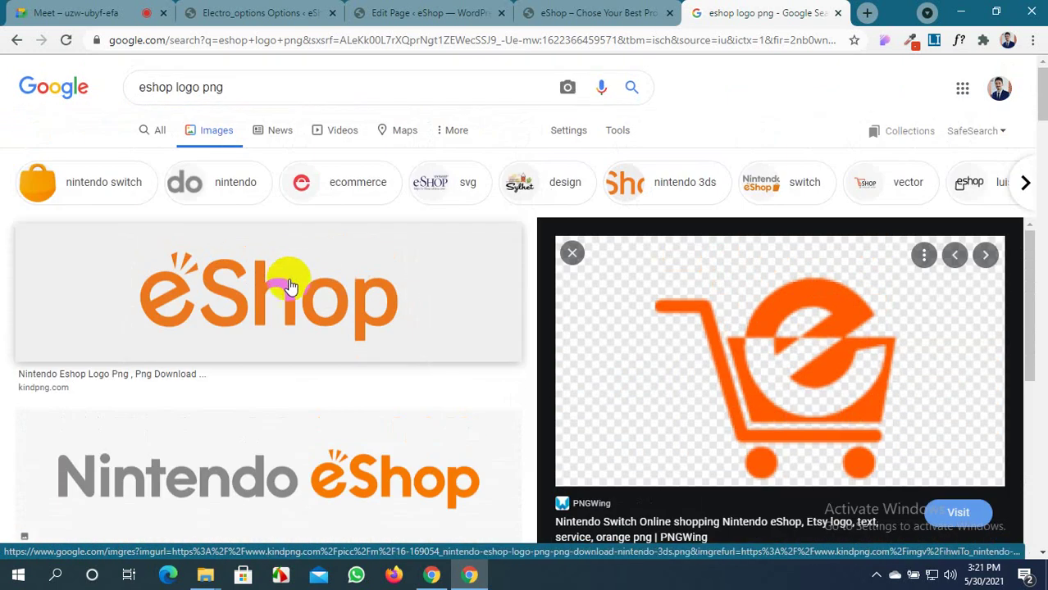
pyautogui.click(285, 280)
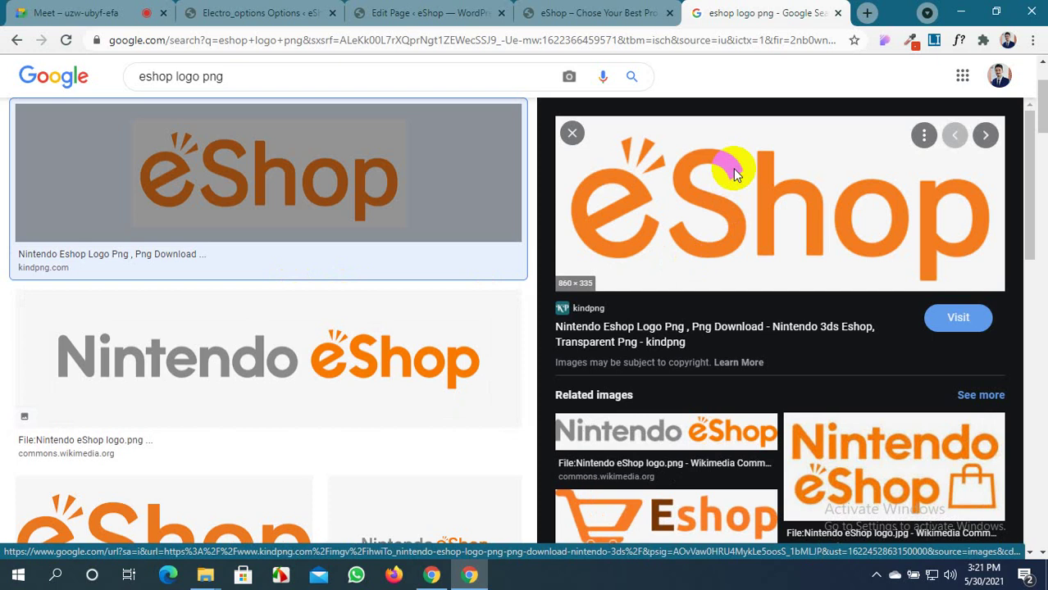
# - Save the orange eShop logo image as a PNG in the Downloads folder
pyautogui.rightClick(734, 169)
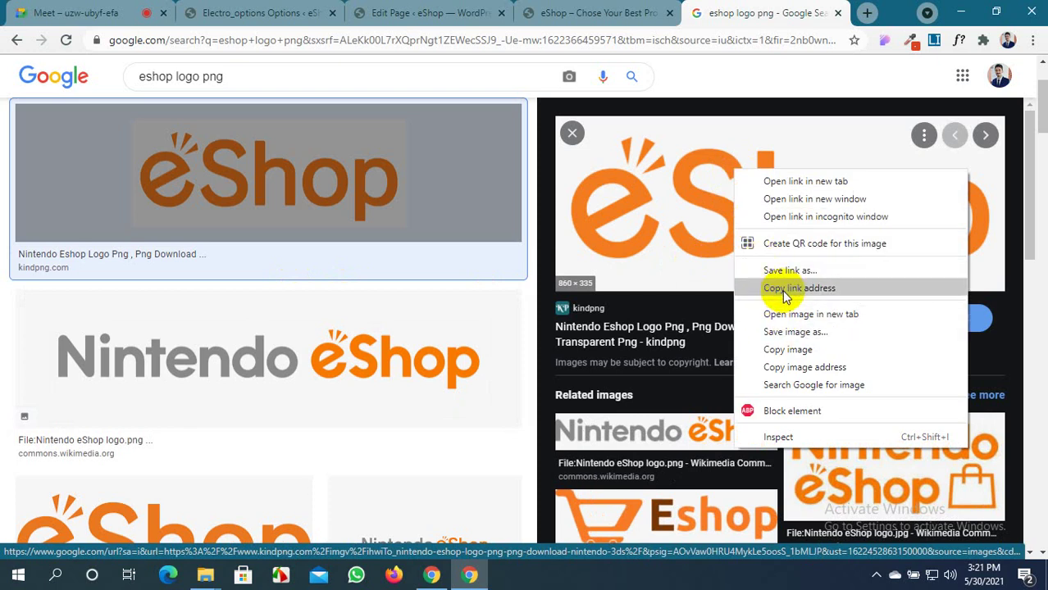
pyautogui.click(790, 333)
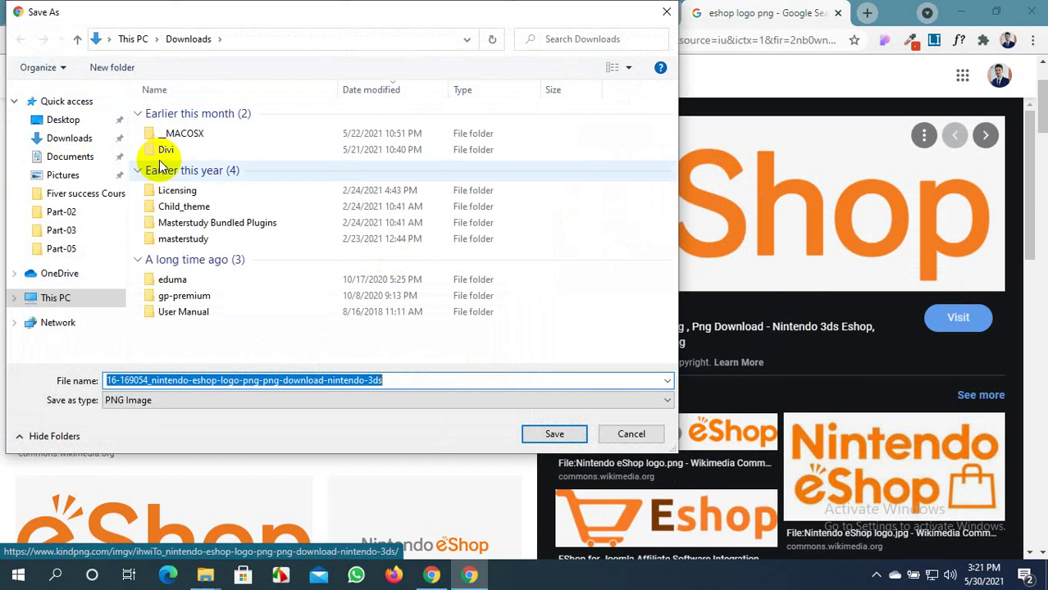
pyautogui.click(74, 139)
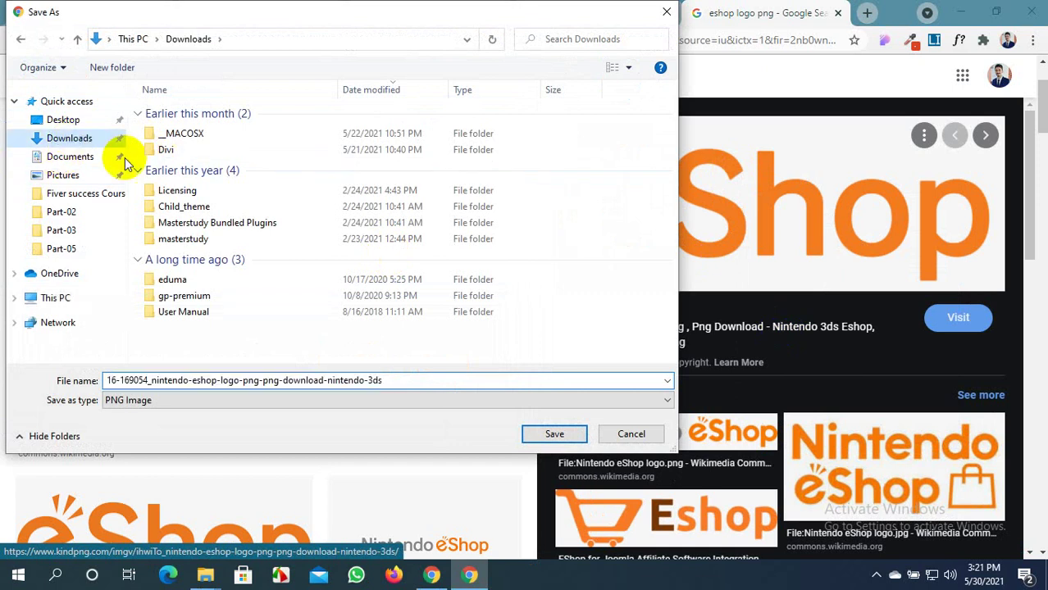
pyautogui.click(551, 435)
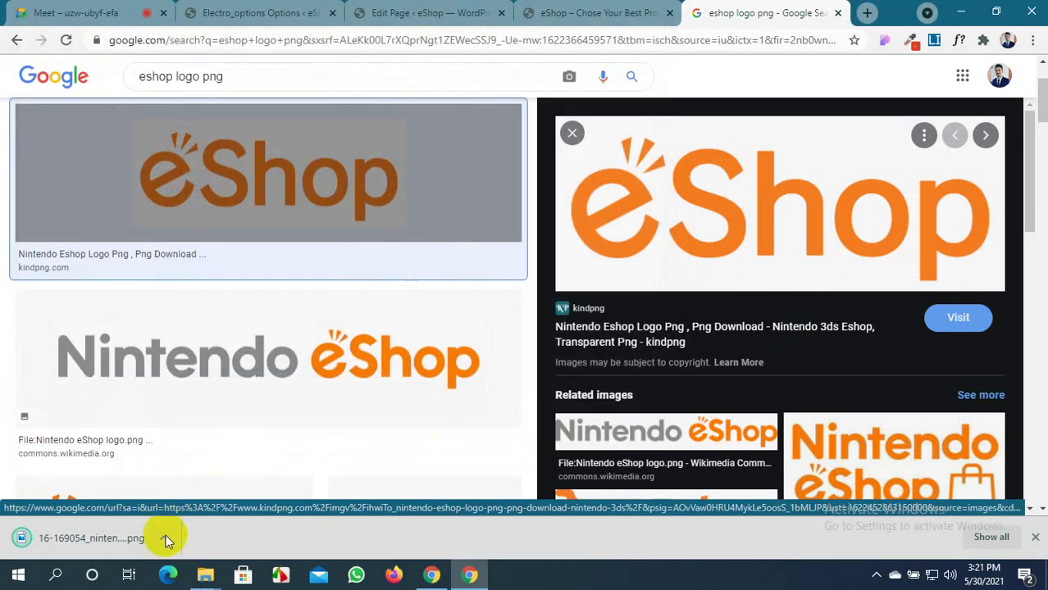
# - Open the downloaded eShop logo PNG, then start a fresh browser tab
pyautogui.click(164, 539)
pyautogui.click(223, 444)
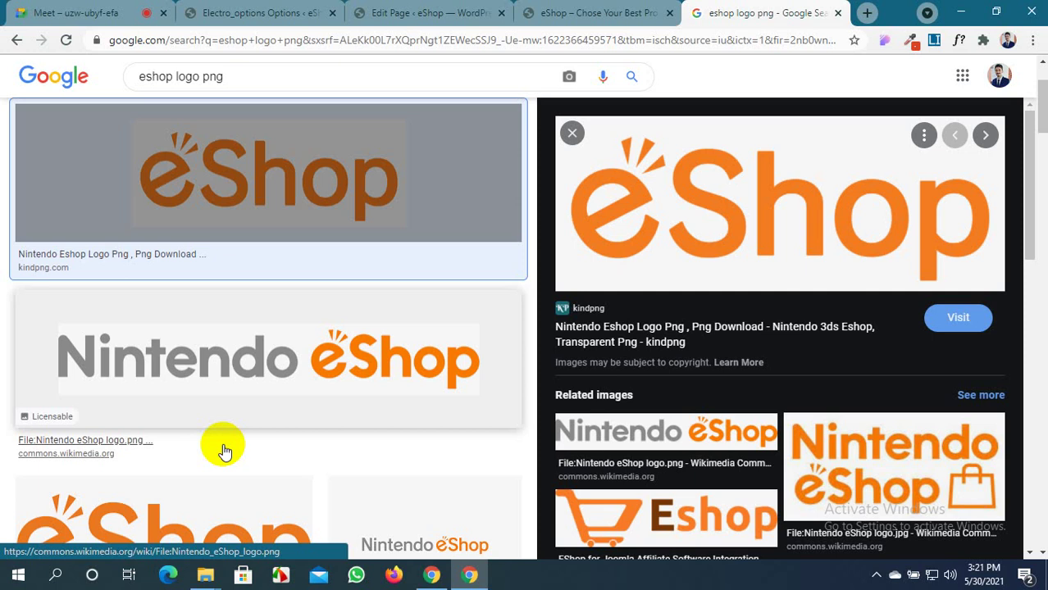
pyautogui.click(866, 14)
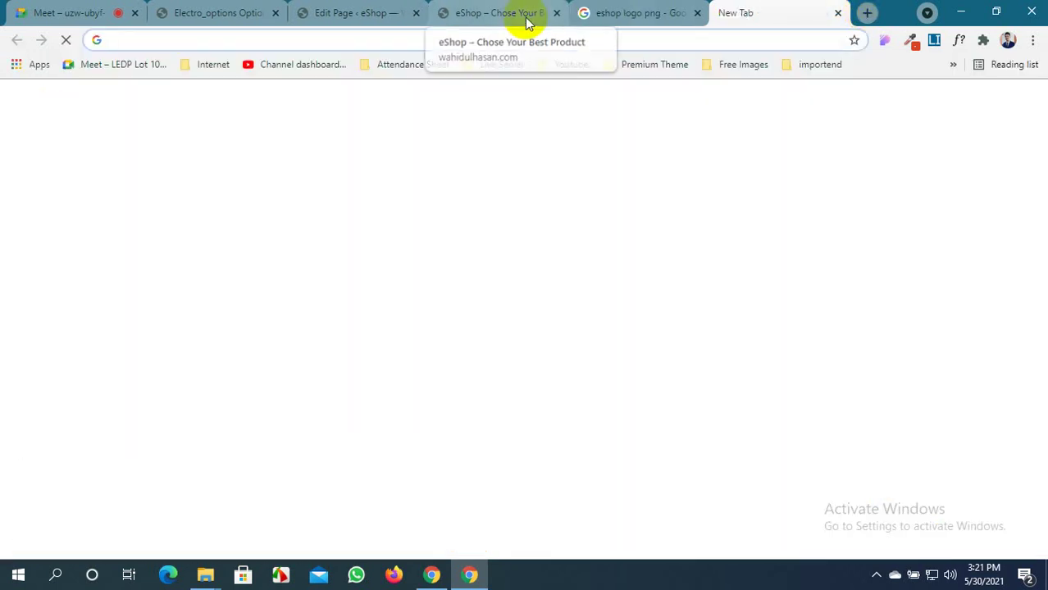
# - Search 'whatwp', open the What WordPress Theme Is That site and select its URL
pyautogui.write('t')
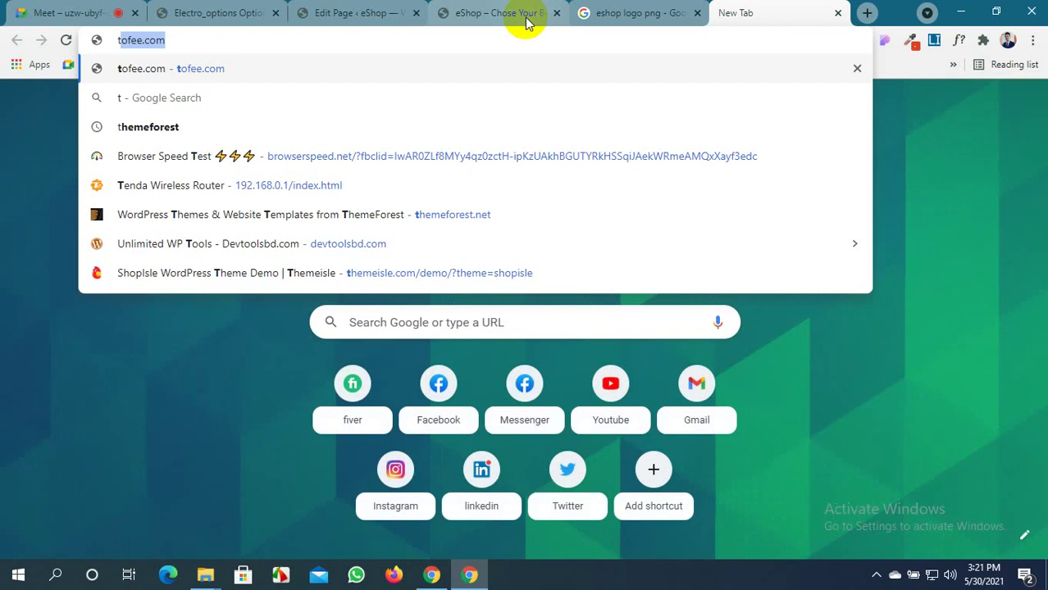
pyautogui.write('w')
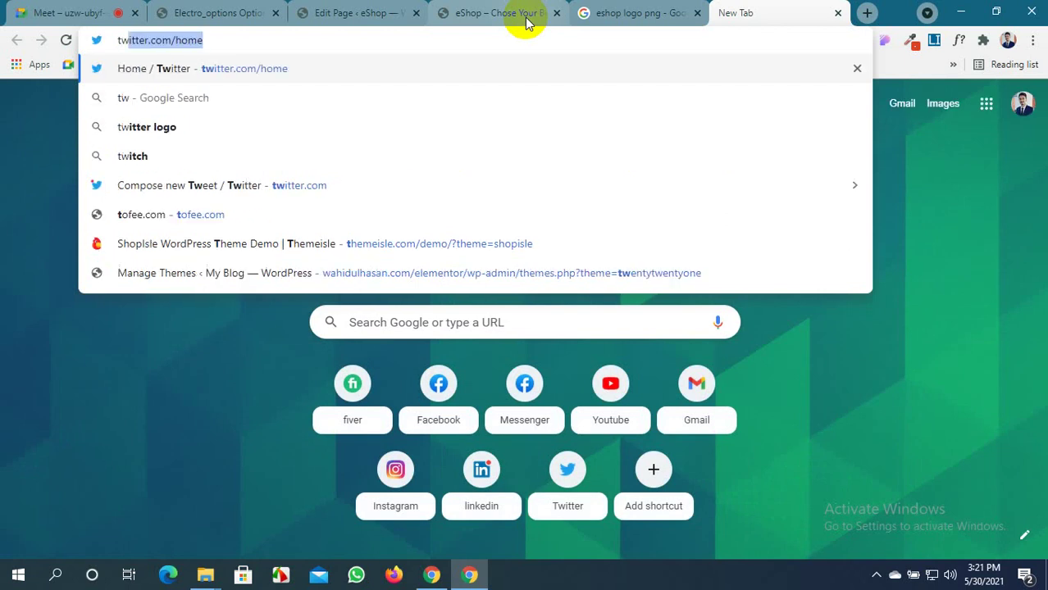
pyautogui.write('hat')
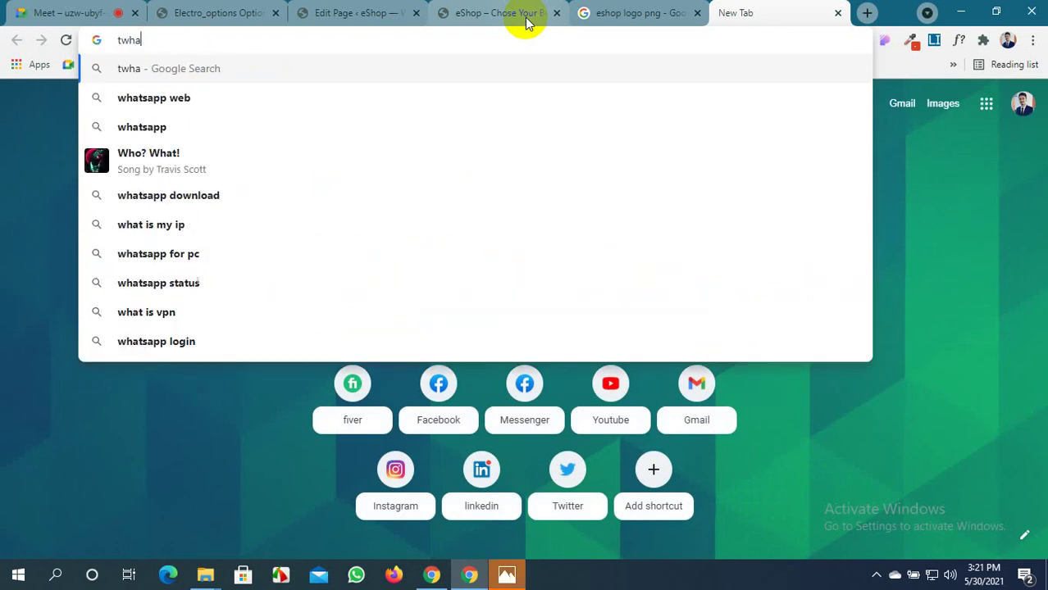
pyautogui.press('BackSpace')
pyautogui.press('BackSpace')
pyautogui.press('BackSpace')
pyautogui.press('BackSpace')
pyautogui.write('wha')
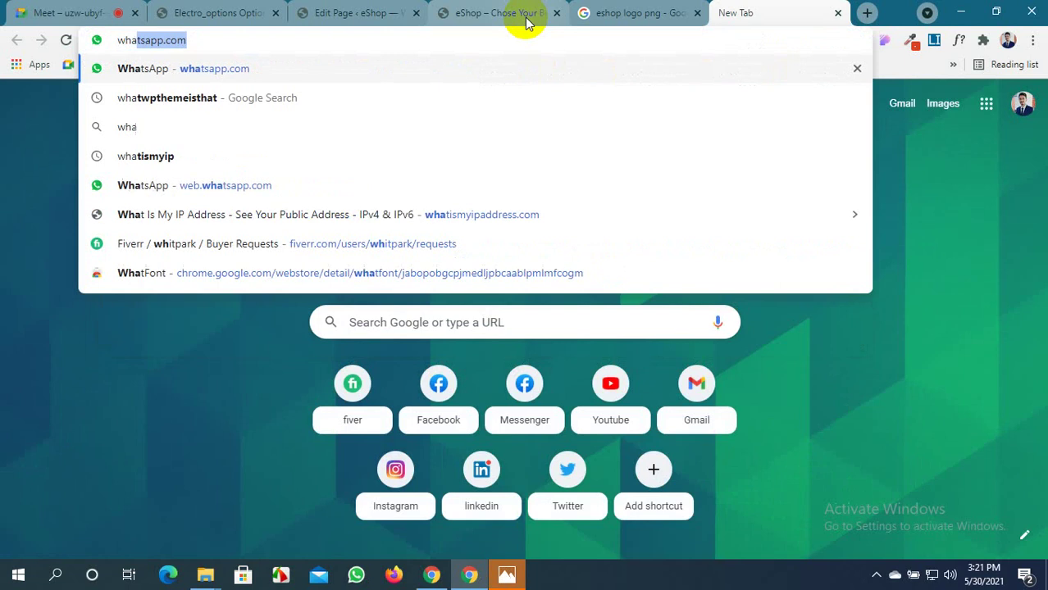
pyautogui.write('t')
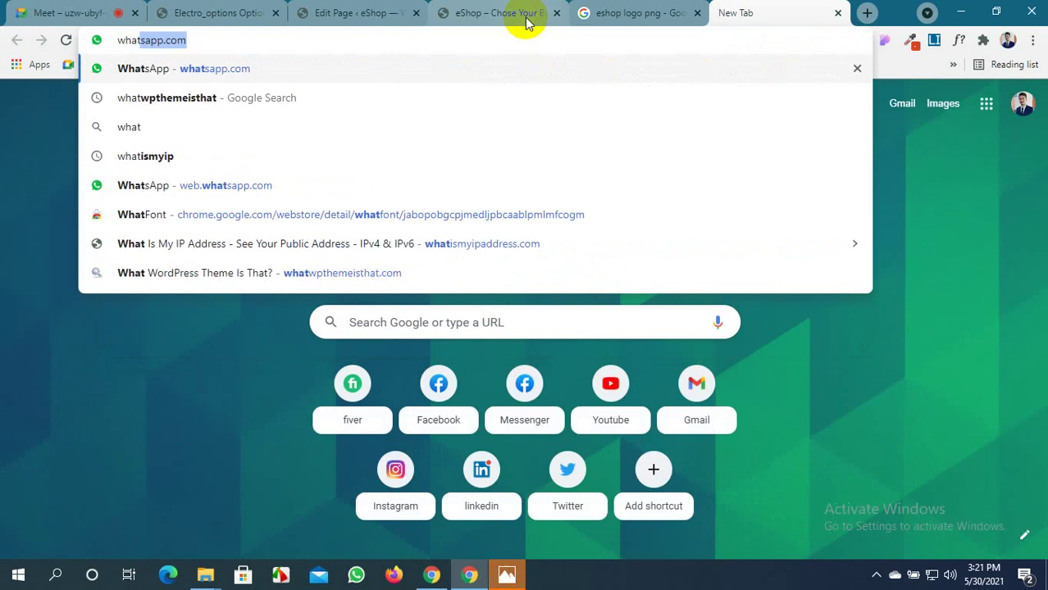
pyautogui.write('wp')
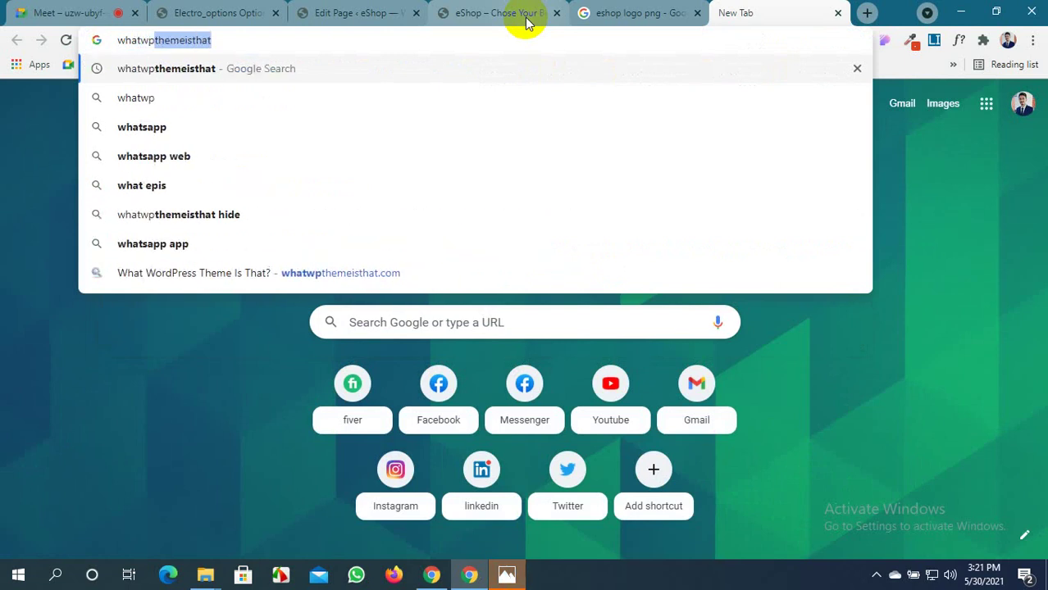
pyautogui.press('Return')
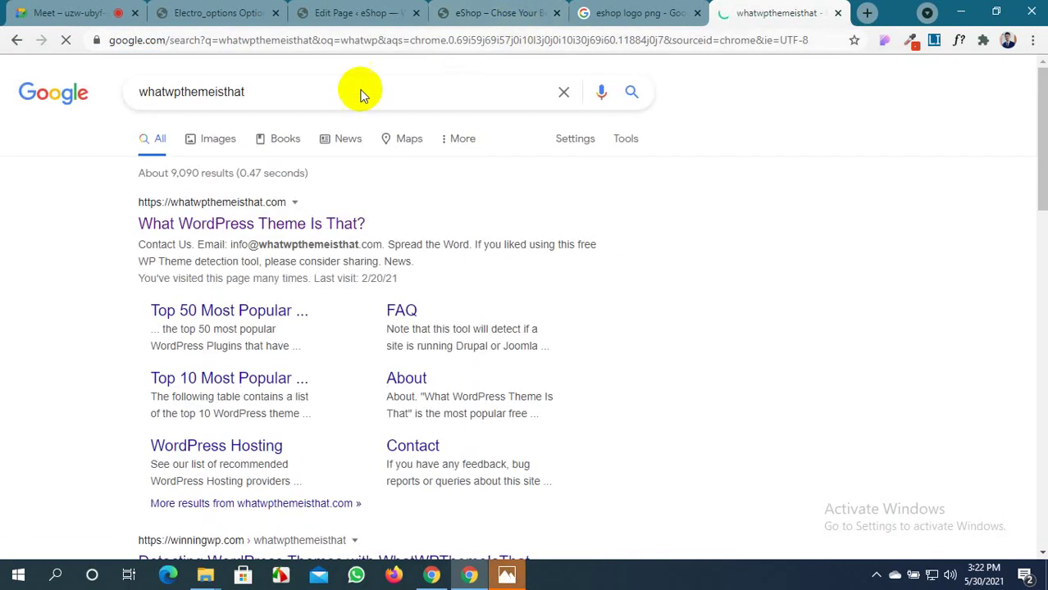
pyautogui.click(238, 209)
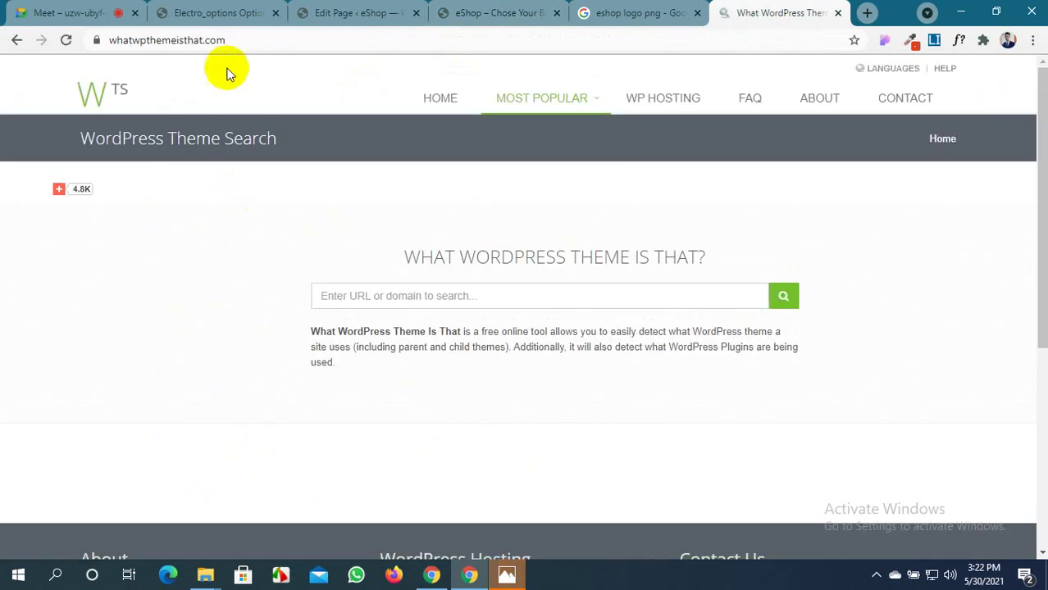
pyautogui.click(233, 45)
pyautogui.hotkey('ctrl', 'c')
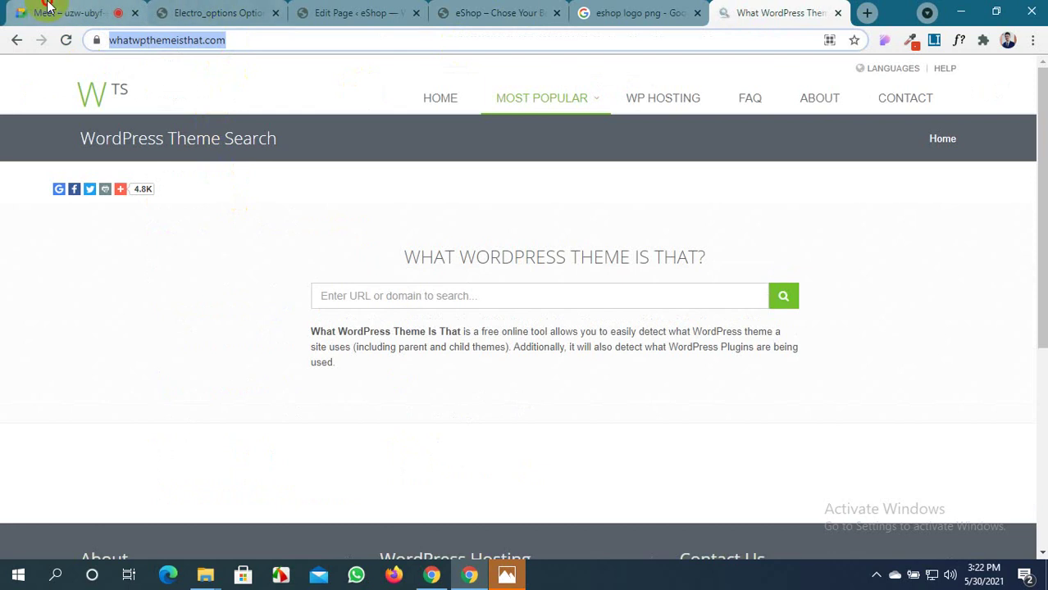
# - Post the theme detector's link to everyone in the Google Meet chat
pyautogui.click(70, 10)
pyautogui.click(766, 73)
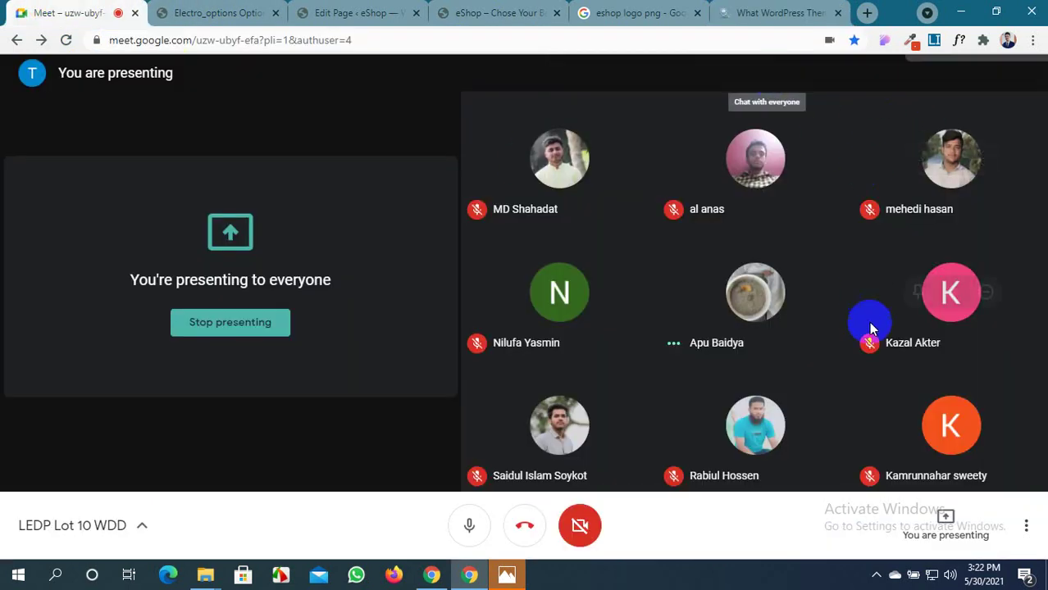
pyautogui.click(861, 464)
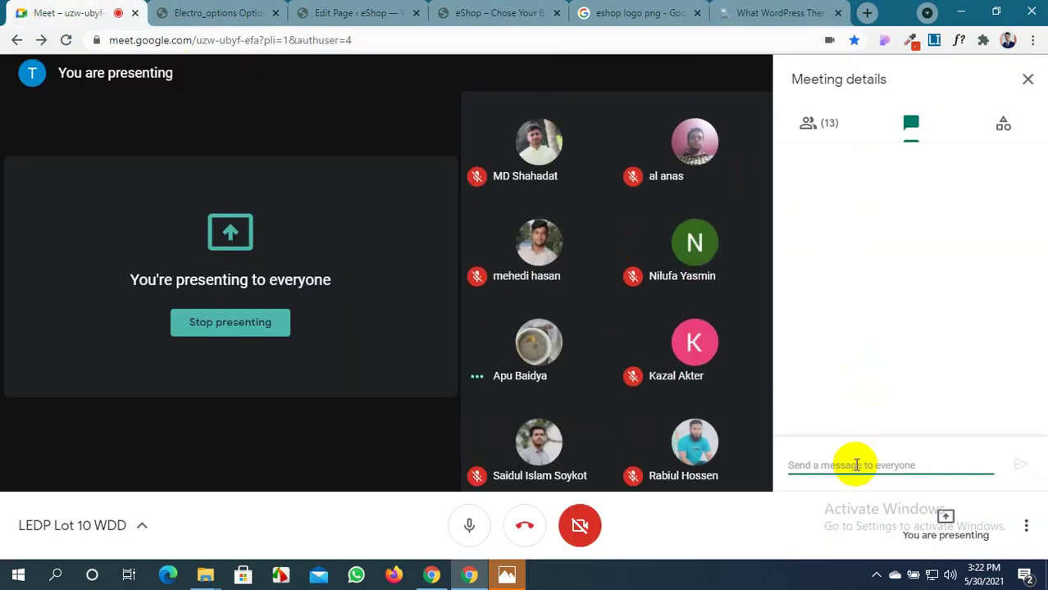
pyautogui.hotkey('ctrl', 'v')
pyautogui.press('Return')
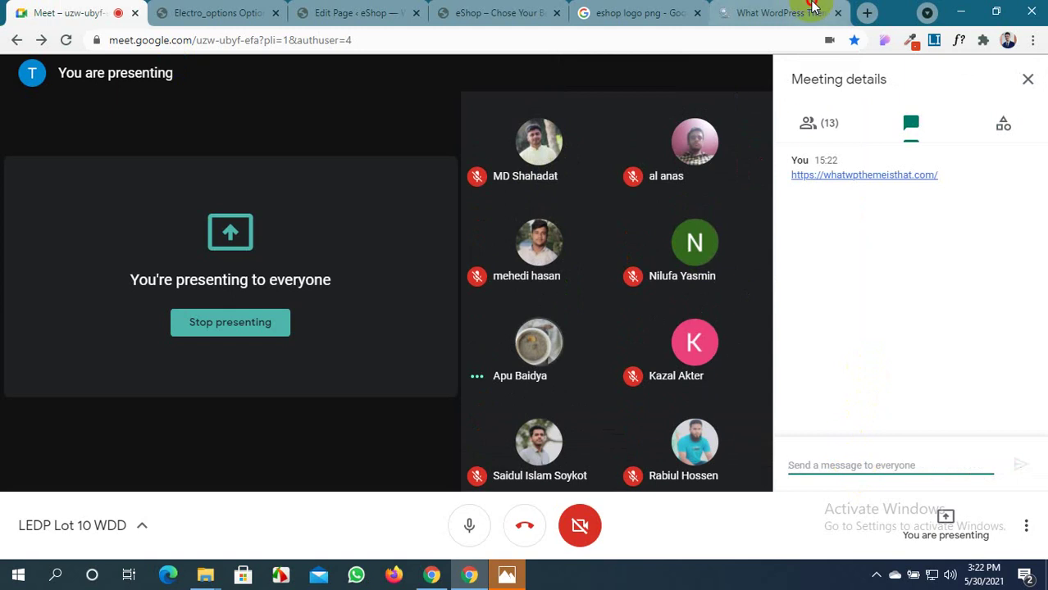
# - Copy the eShop storefront's address and paste it into the detector's search field
pyautogui.click(807, 12)
pyautogui.click(531, 8)
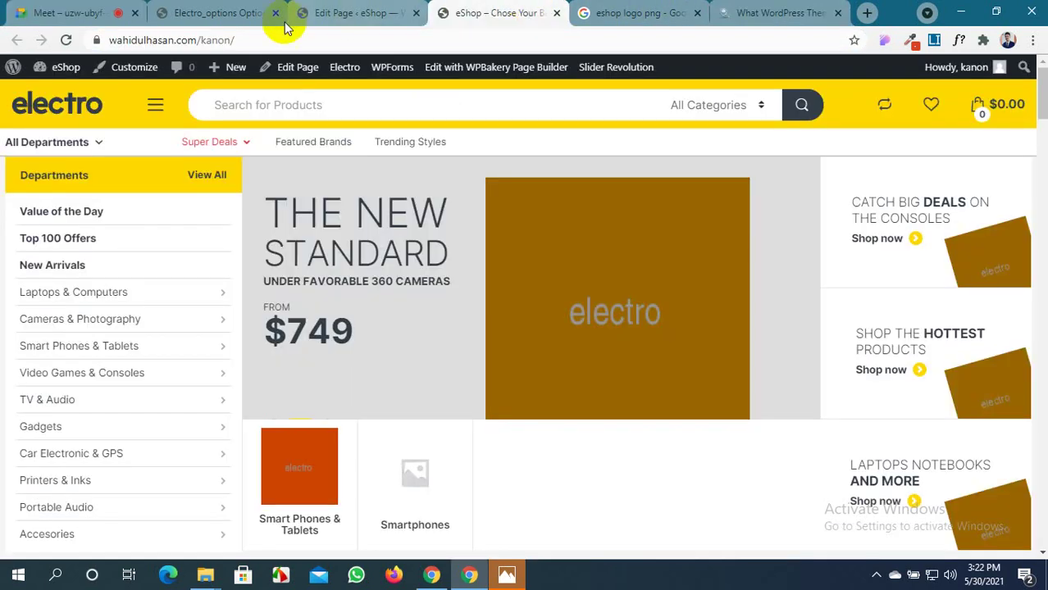
pyautogui.click(193, 39)
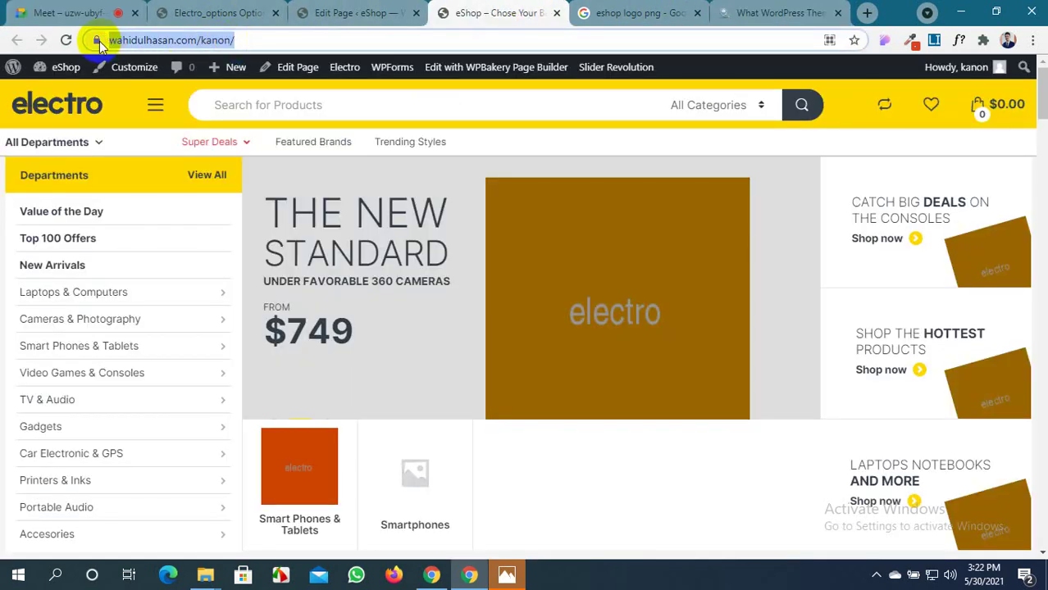
pyautogui.click(787, 12)
pyautogui.click(563, 292)
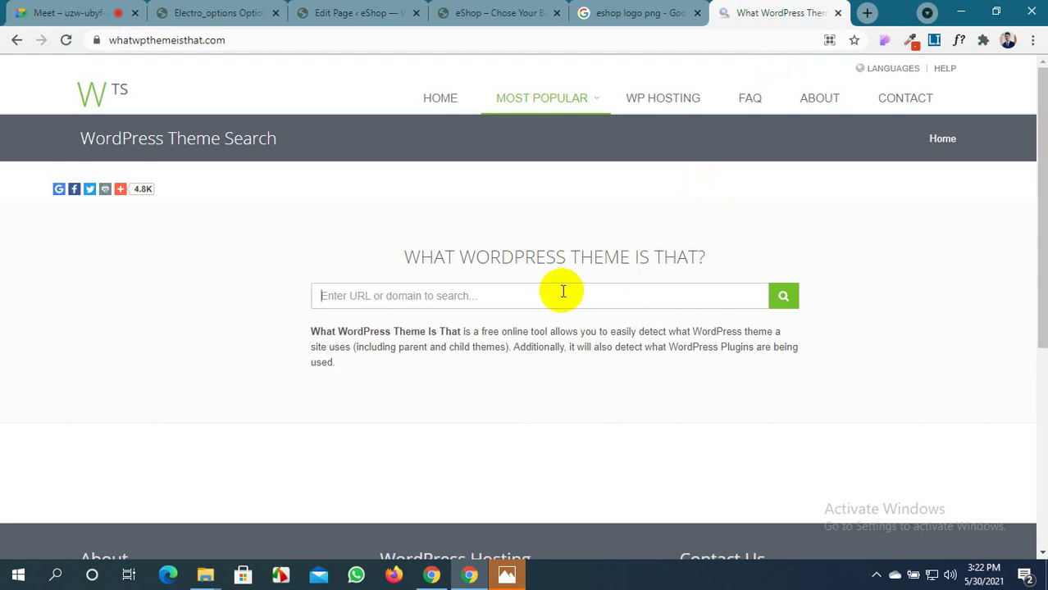
# - Scan the eShop site, review its five detected plugins including Woocommerce and Revslider, then Search Again
pyautogui.click(781, 296)
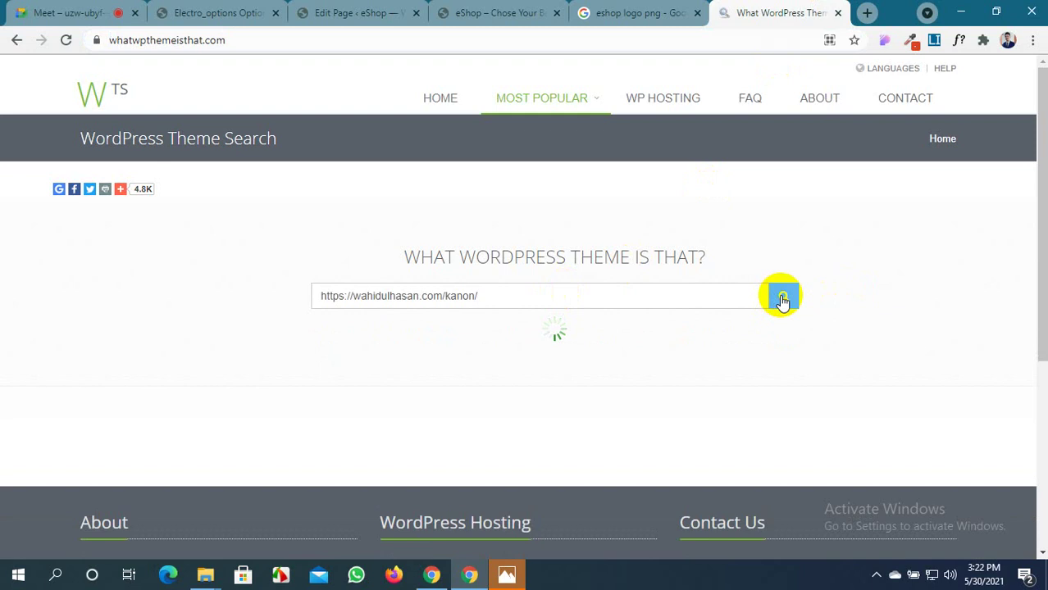
pyautogui.scroll(-2, 471, 435)
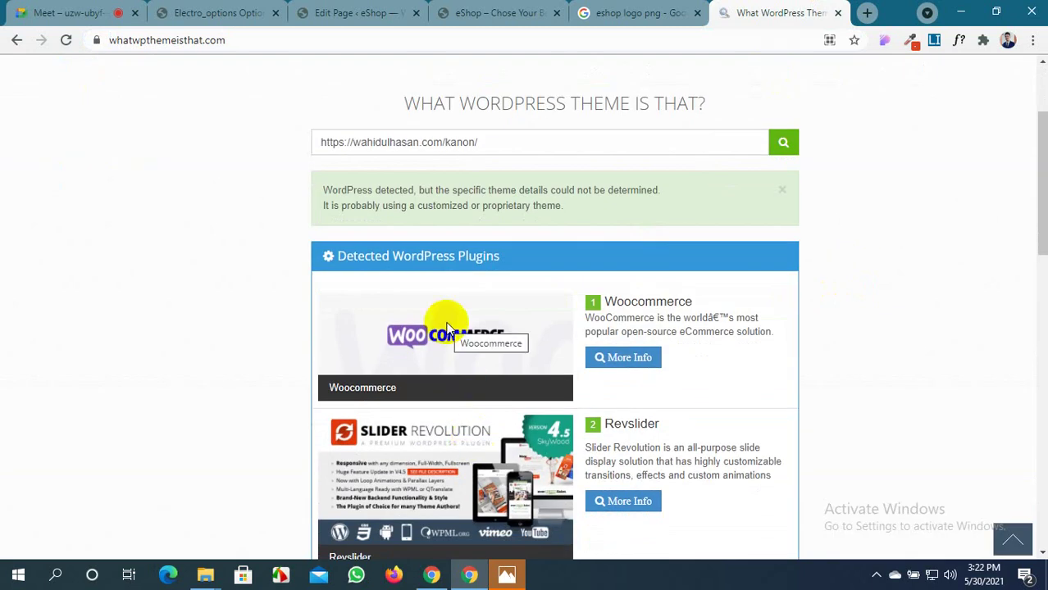
pyautogui.scroll(-2, 447, 328)
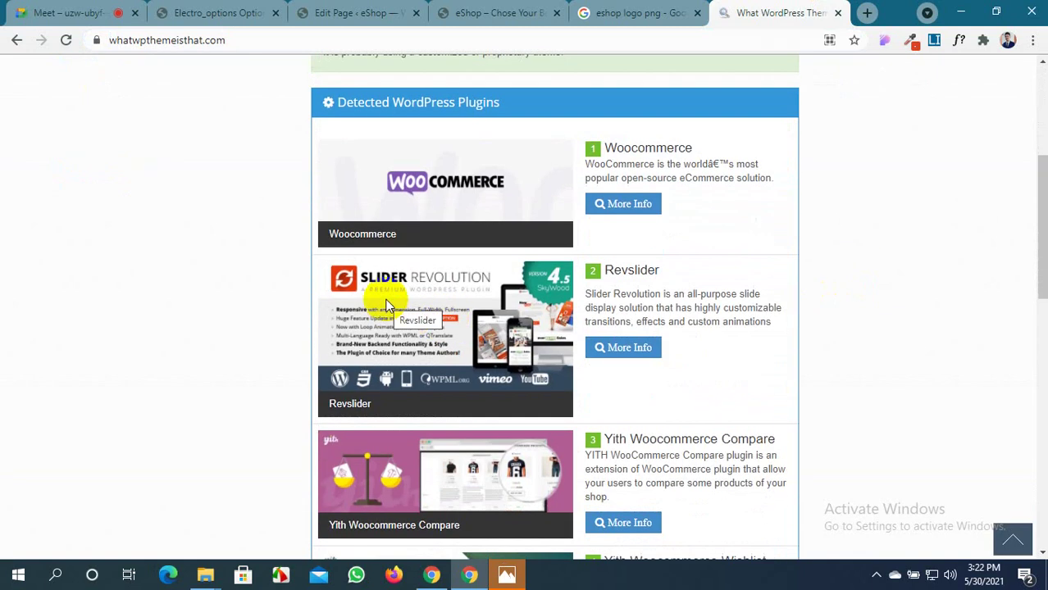
pyautogui.scroll(-1, 702, 440)
pyautogui.scroll(-2, 738, 370)
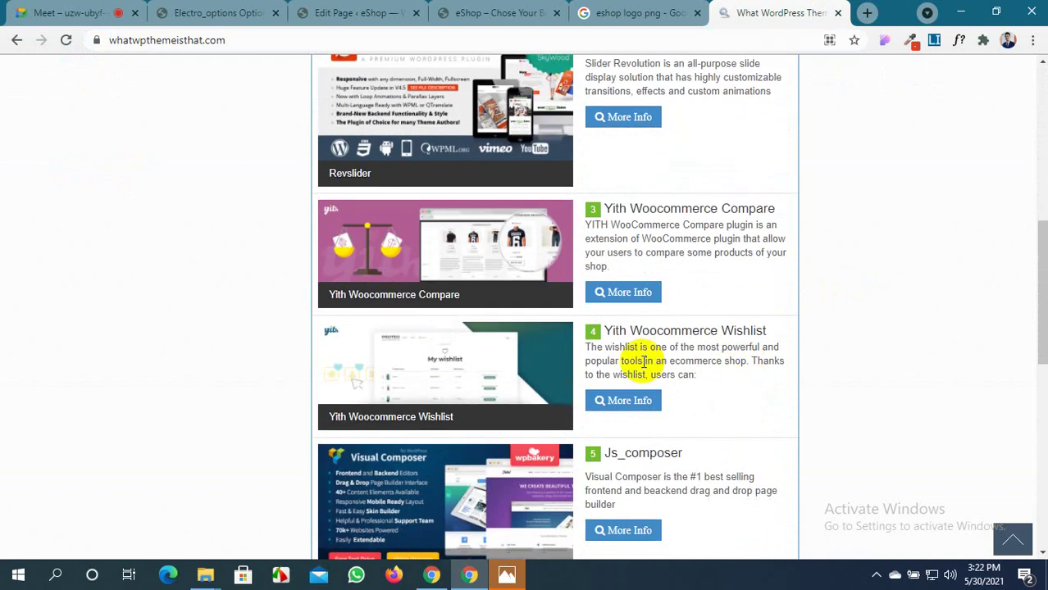
pyautogui.scroll(-1, 738, 348)
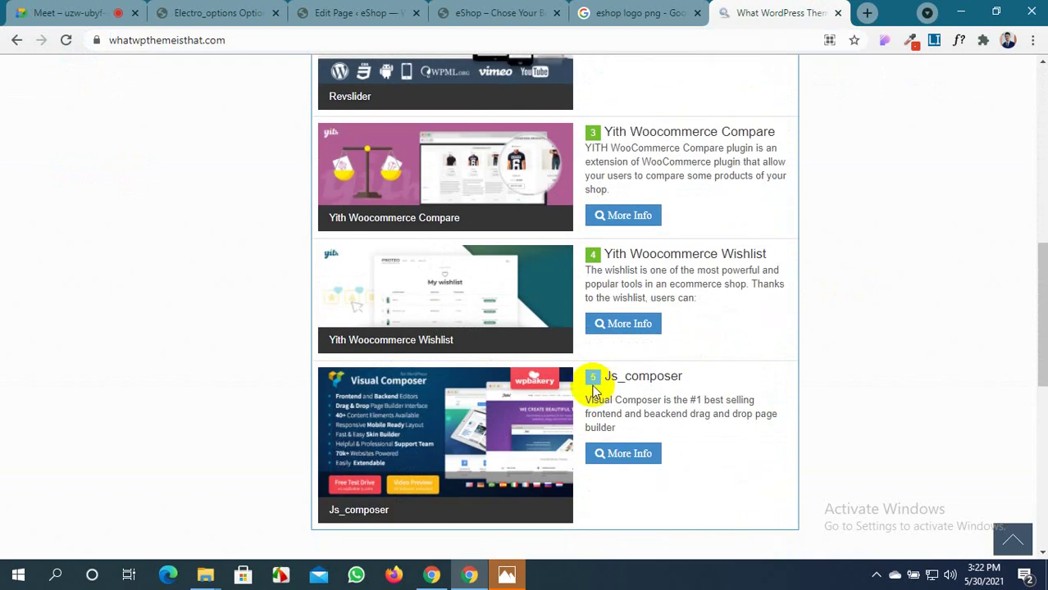
pyautogui.scroll(-2, 604, 379)
pyautogui.scroll(8, 594, 391)
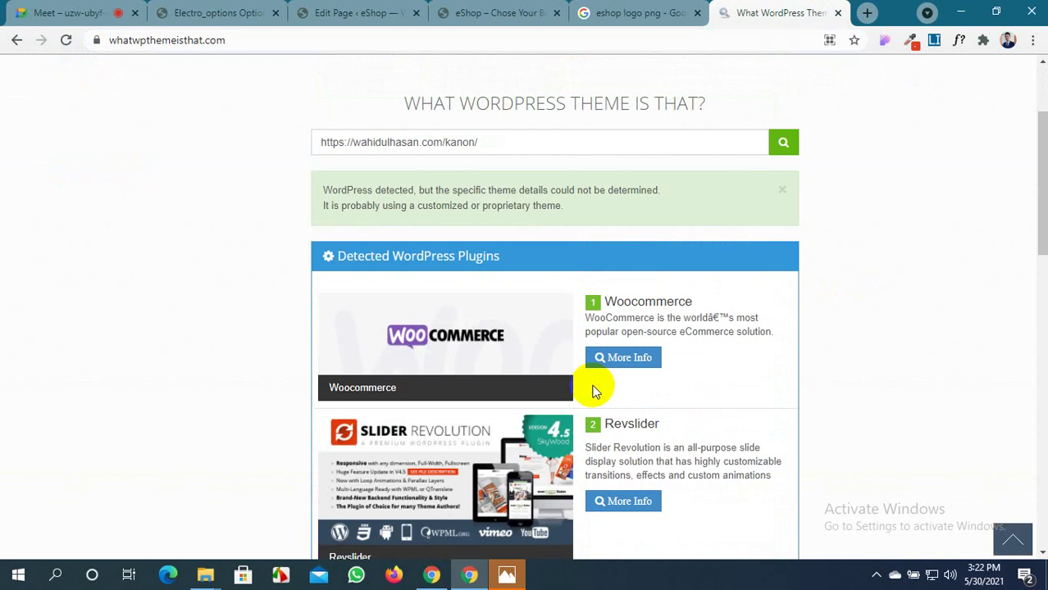
pyautogui.scroll(-4, 594, 391)
pyautogui.scroll(-5, 593, 391)
pyautogui.scroll(9, 594, 391)
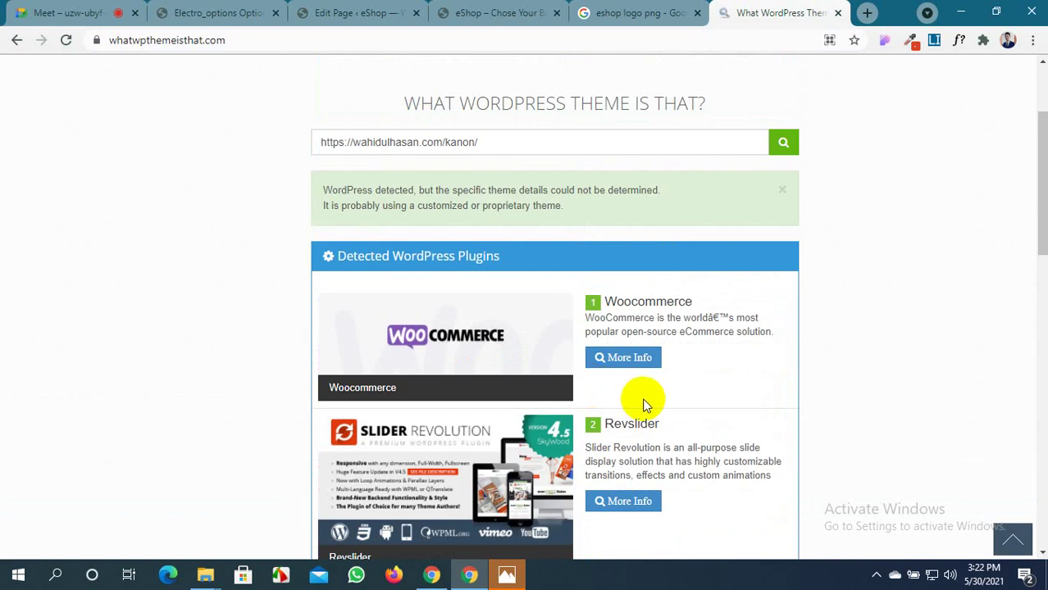
pyautogui.scroll(-10, 644, 402)
pyautogui.scroll(4, 644, 402)
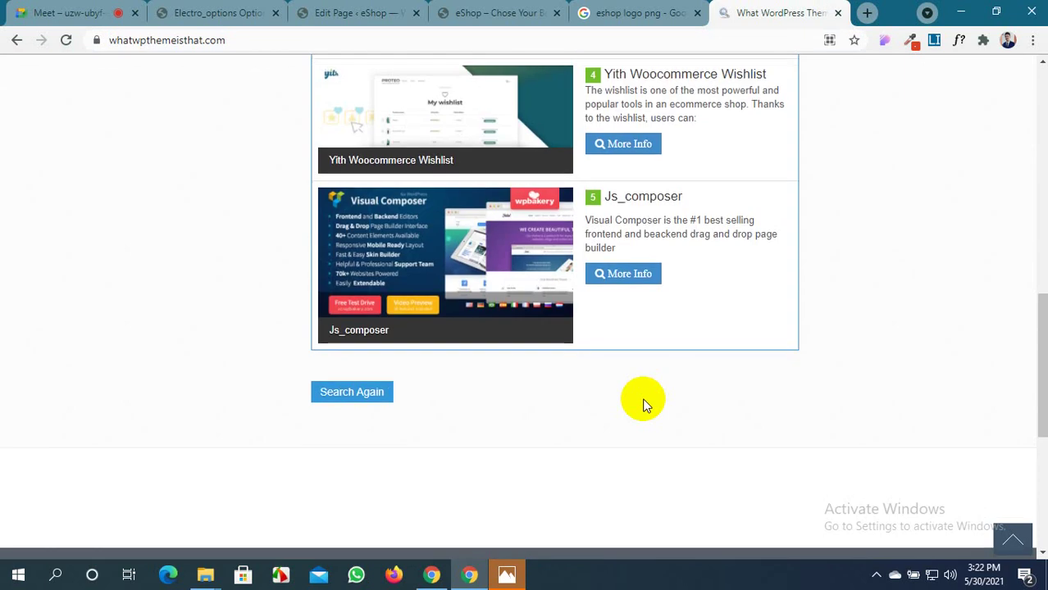
pyautogui.click(368, 396)
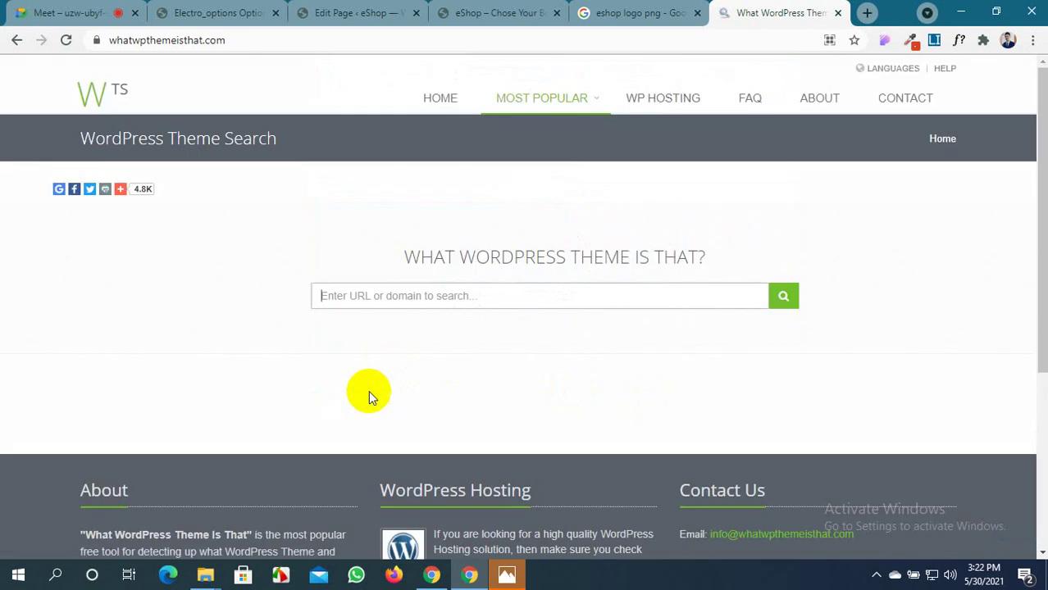
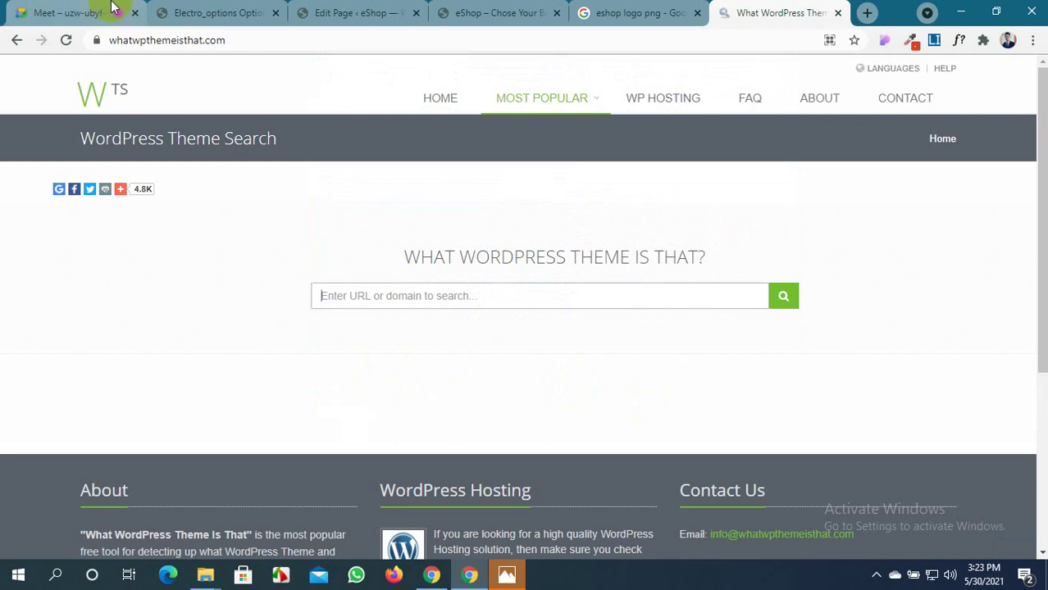
# - Cycle through the Meet and Electro options tabs to the eshop logo png results, then minimize Chrome
pyautogui.click(87, 8)
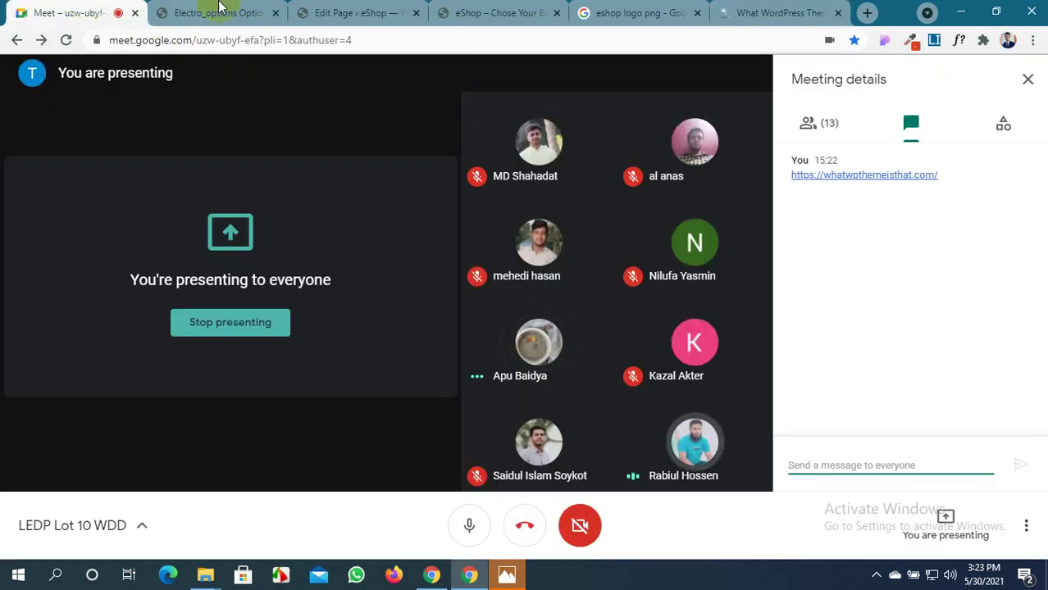
pyautogui.click(371, 10)
pyautogui.click(207, 9)
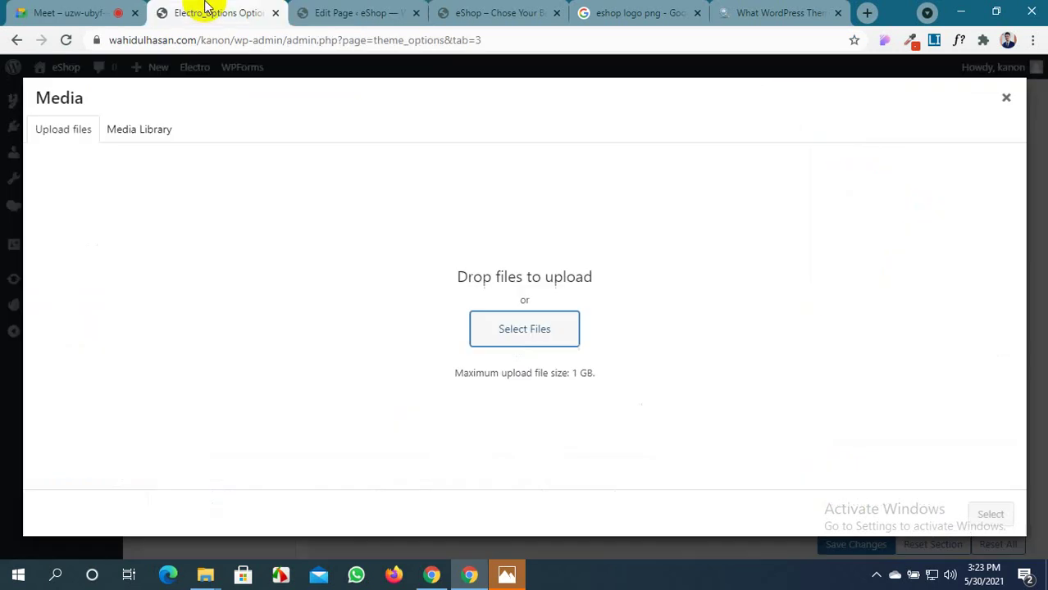
pyautogui.click(348, 10)
pyautogui.click(613, 8)
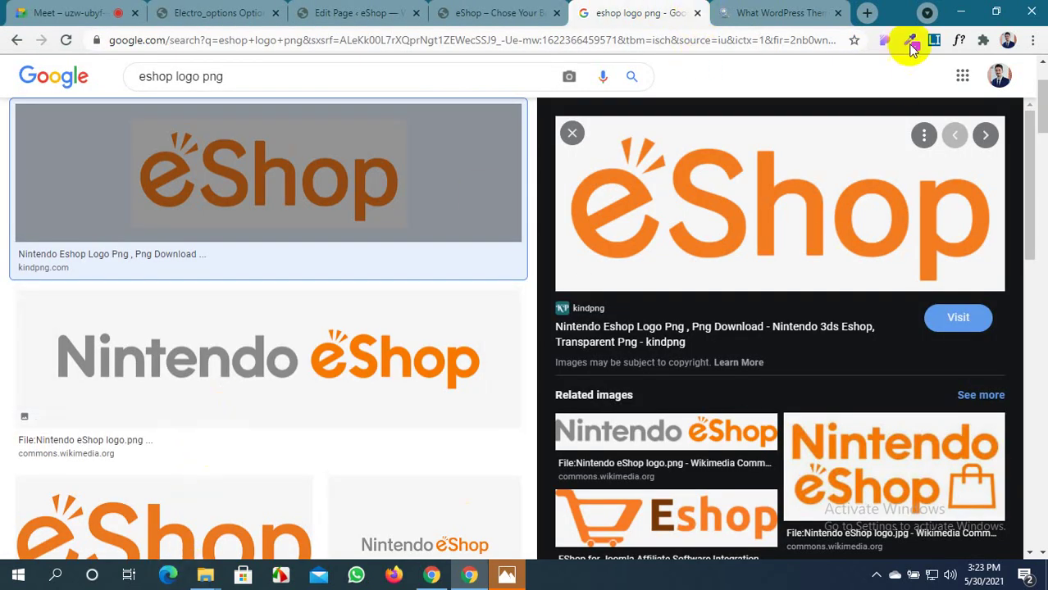
pyautogui.click(961, 11)
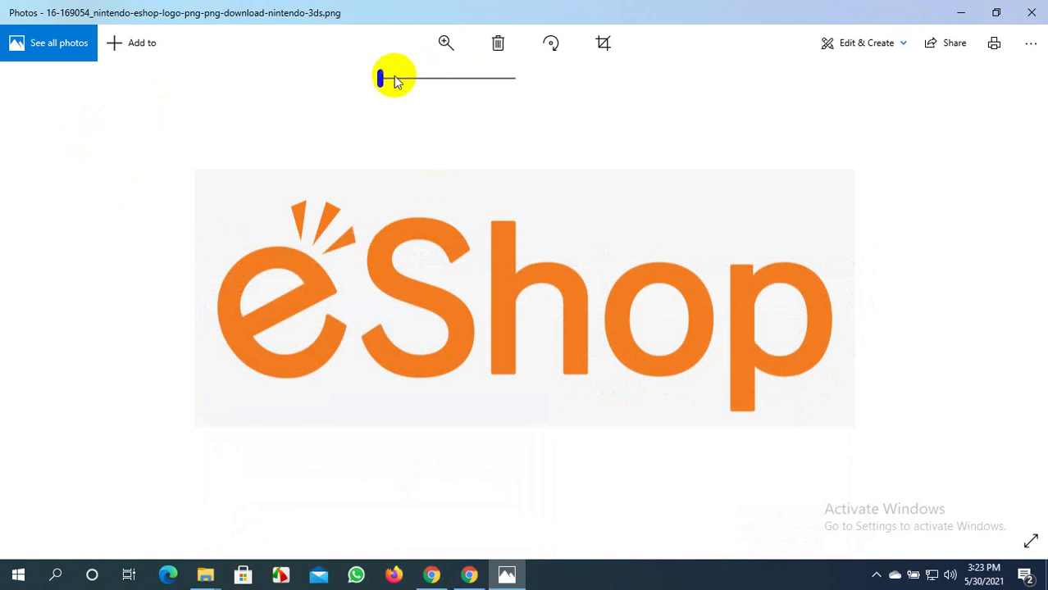
# - Zoom into the eShop logo in Photos, return to best fit, and close the viewer
pyautogui.moveTo(381, 80)
pyautogui.mouseDown()
pyautogui.moveTo(405, 78)
pyautogui.moveTo(365, 83)
pyautogui.mouseUp()
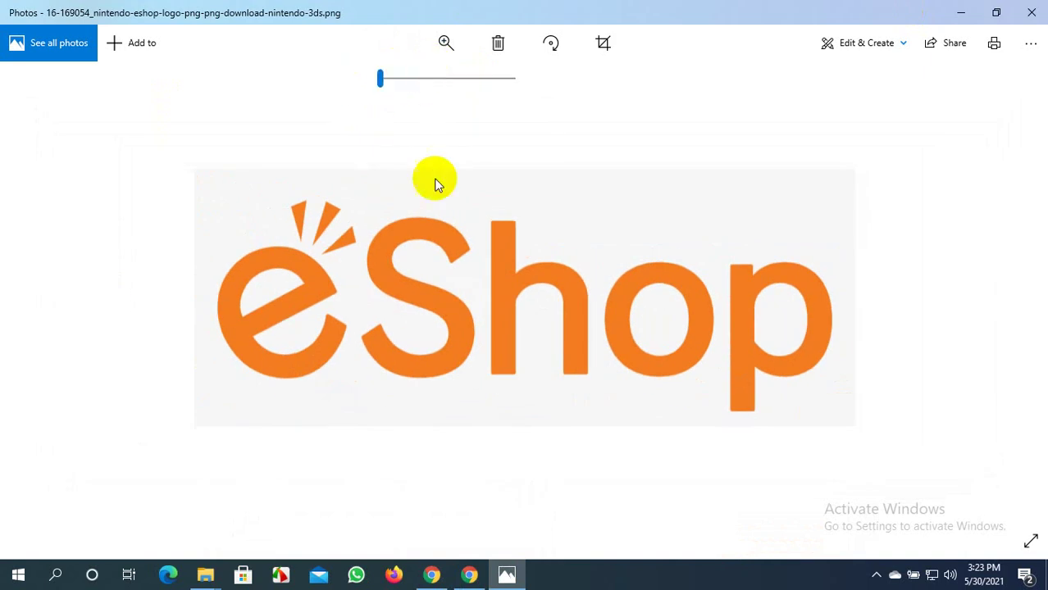
pyautogui.click(466, 246)
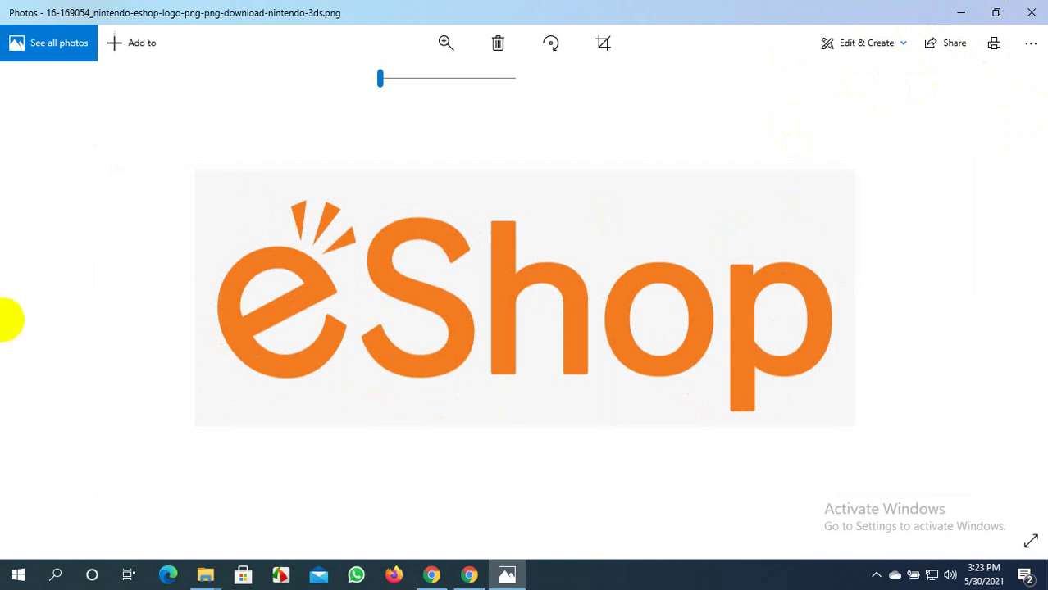
pyautogui.click(1026, 11)
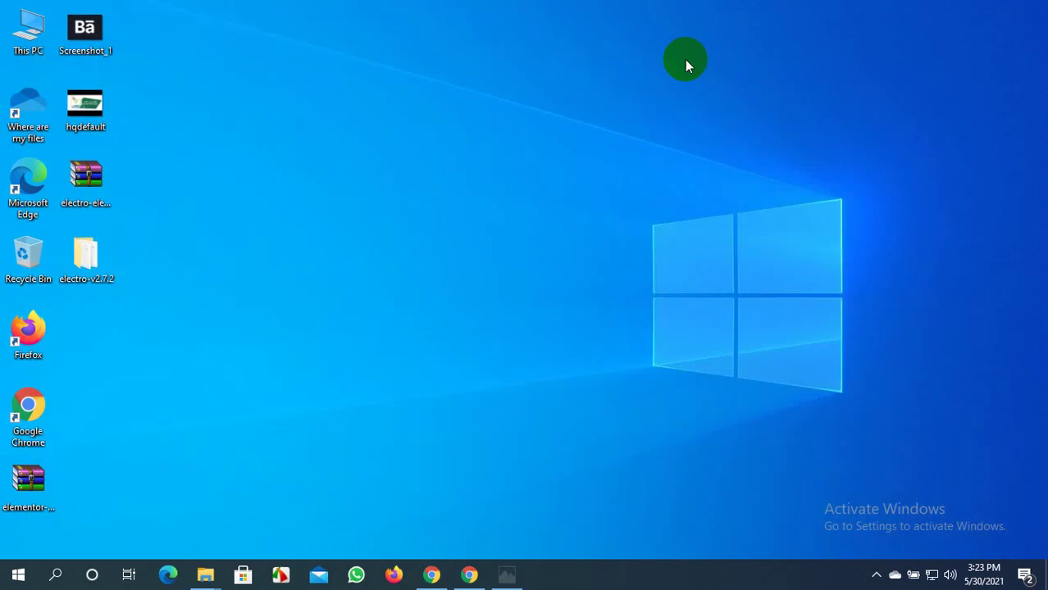
# - Bookmark the What WordPress Theme Is That? page in Chrome
pyautogui.click(469, 574)
pyautogui.click(743, 10)
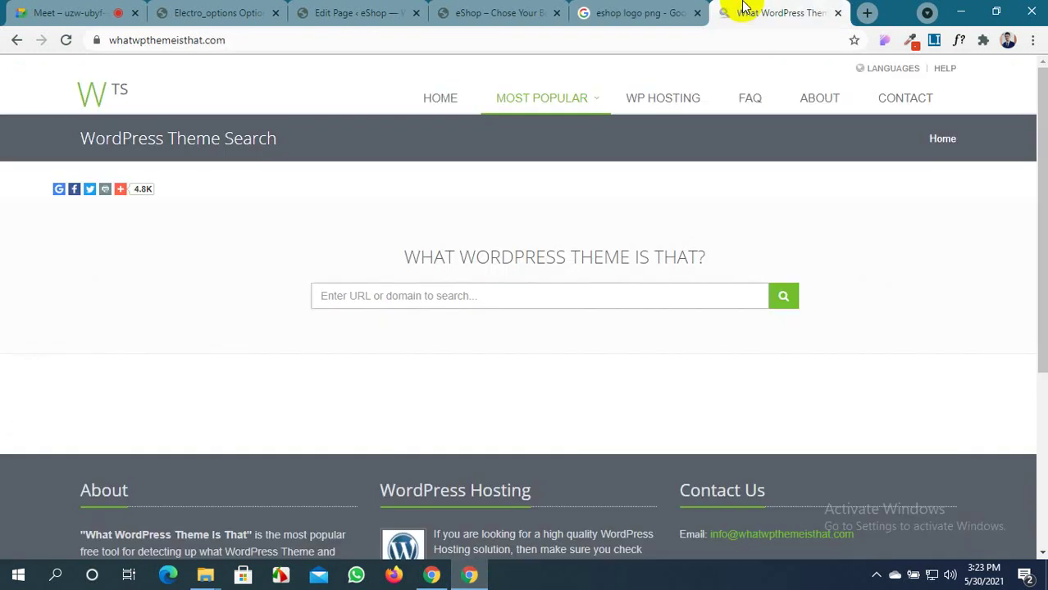
pyautogui.click(855, 41)
pyautogui.click(828, 65)
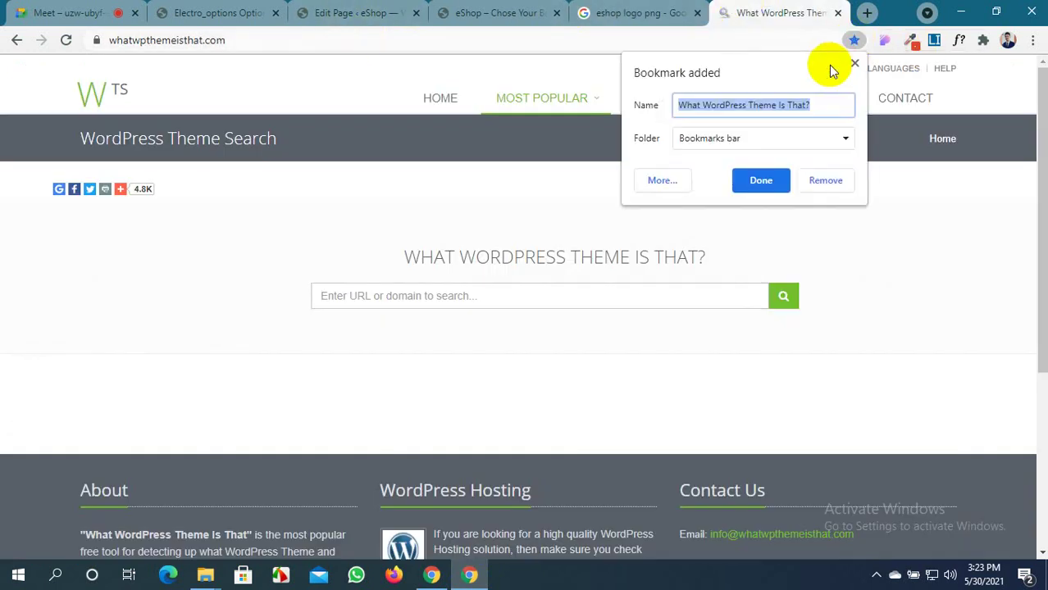
pyautogui.click(761, 180)
# - Reopen the site from the bookmarks overflow in a new tab, then close both theme-search tabs
pyautogui.click(866, 13)
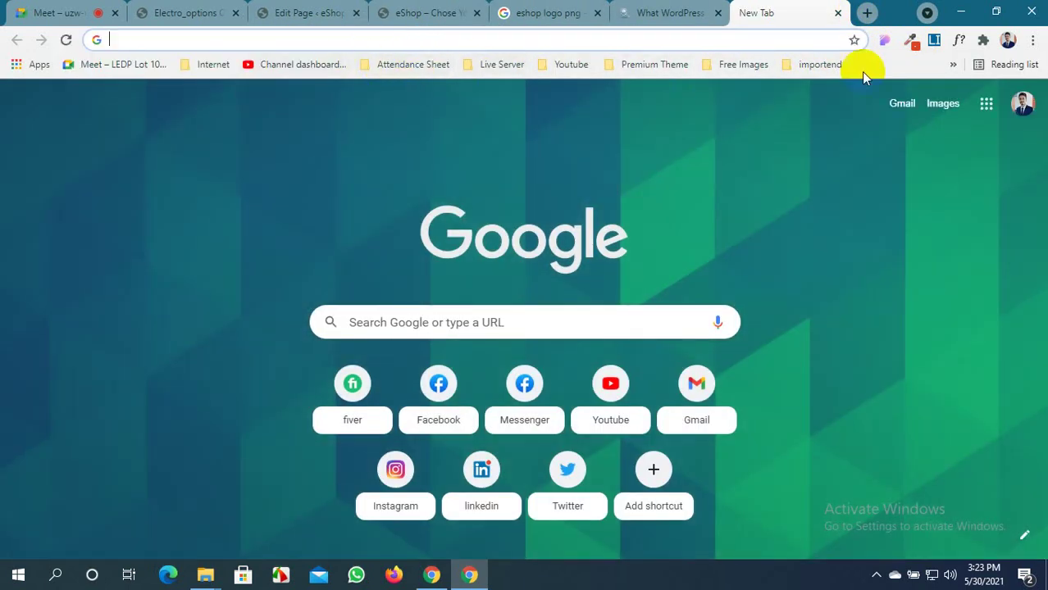
pyautogui.click(951, 66)
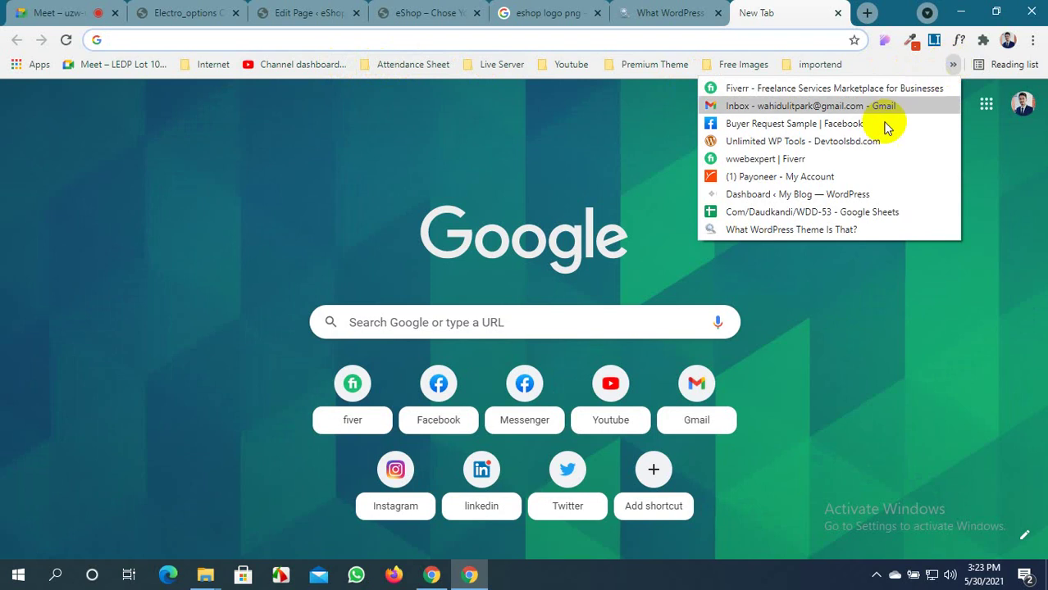
pyautogui.click(833, 231)
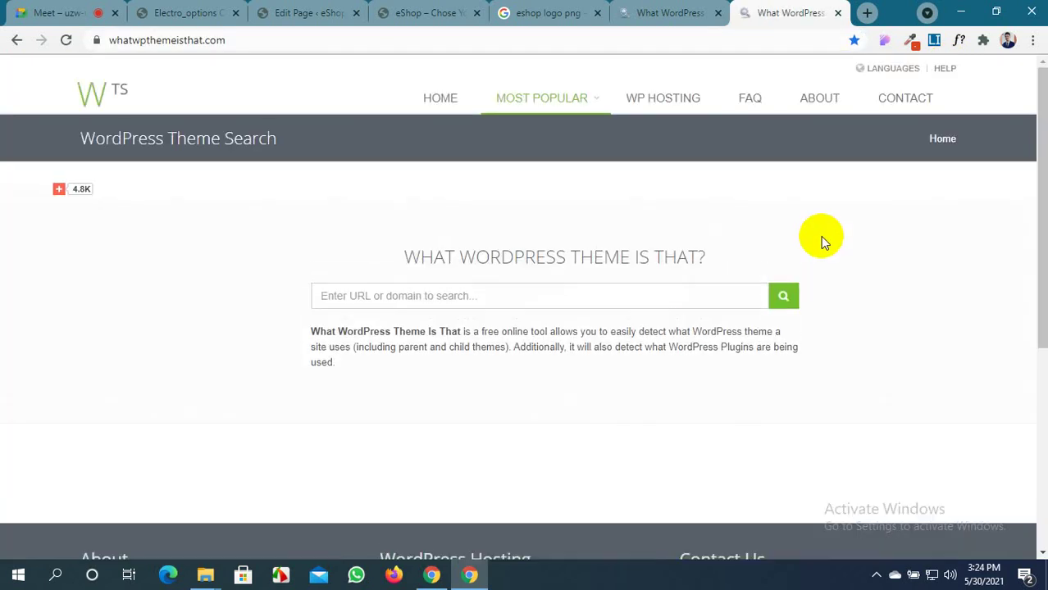
pyautogui.click(837, 14)
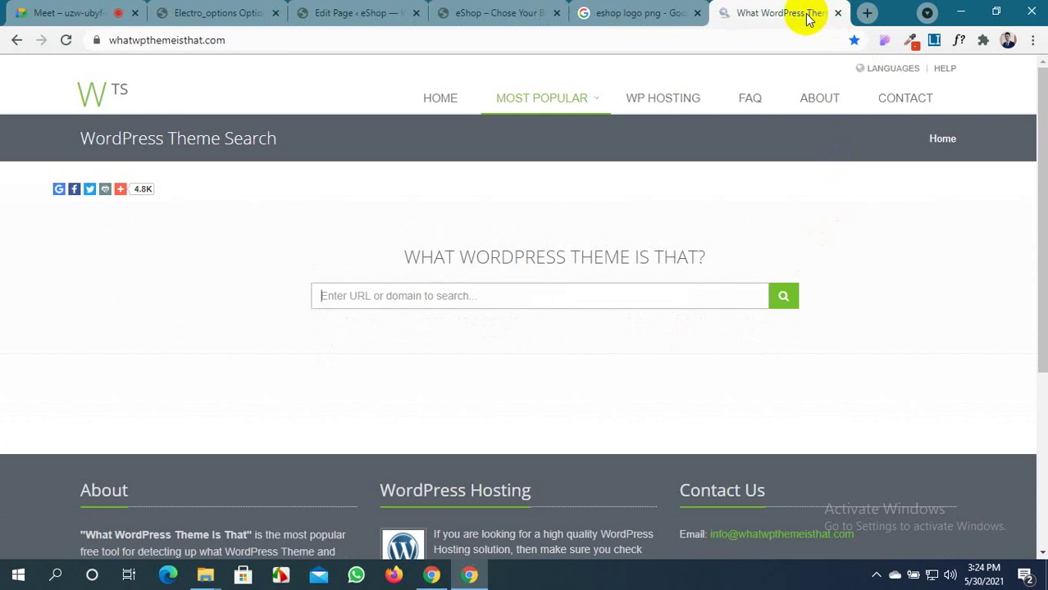
pyautogui.click(837, 14)
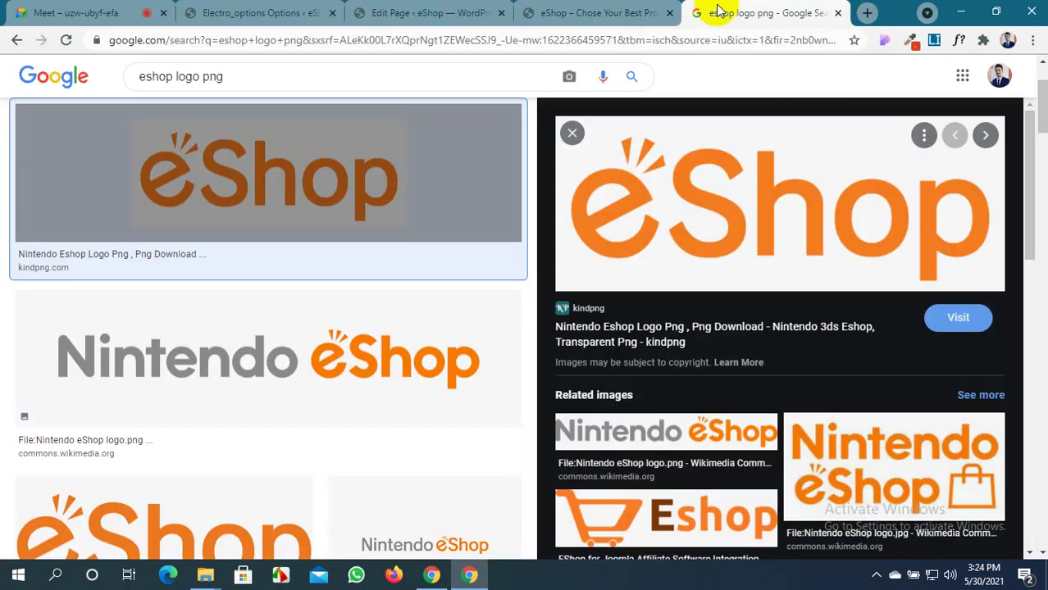
# - Save the pngtree shop-cart logo from Google Images into Downloads
pyautogui.scroll(-7, 169, 417)
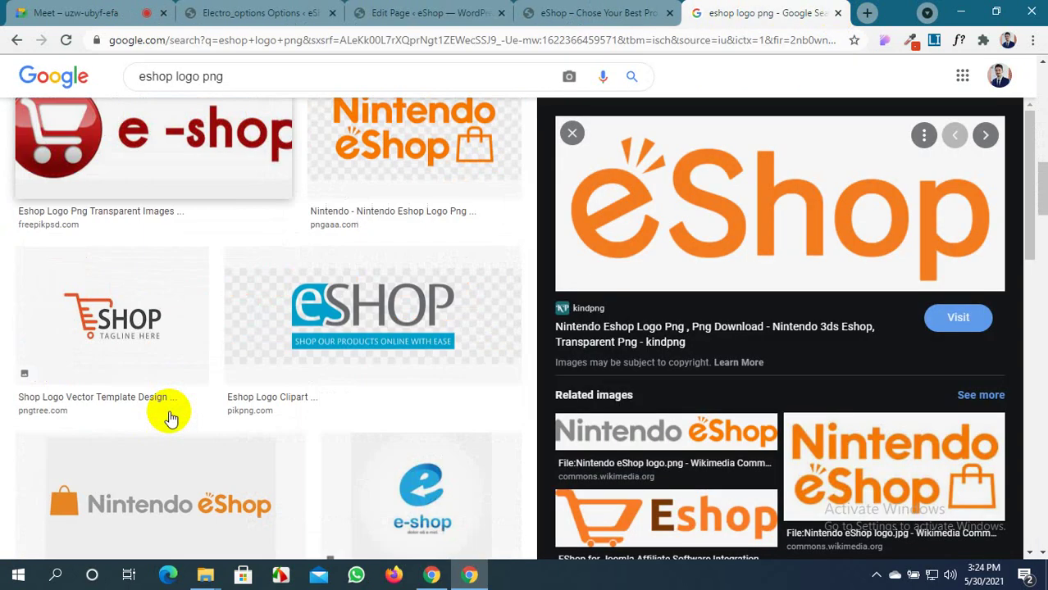
pyautogui.scroll(-1, 168, 417)
pyautogui.click(136, 295)
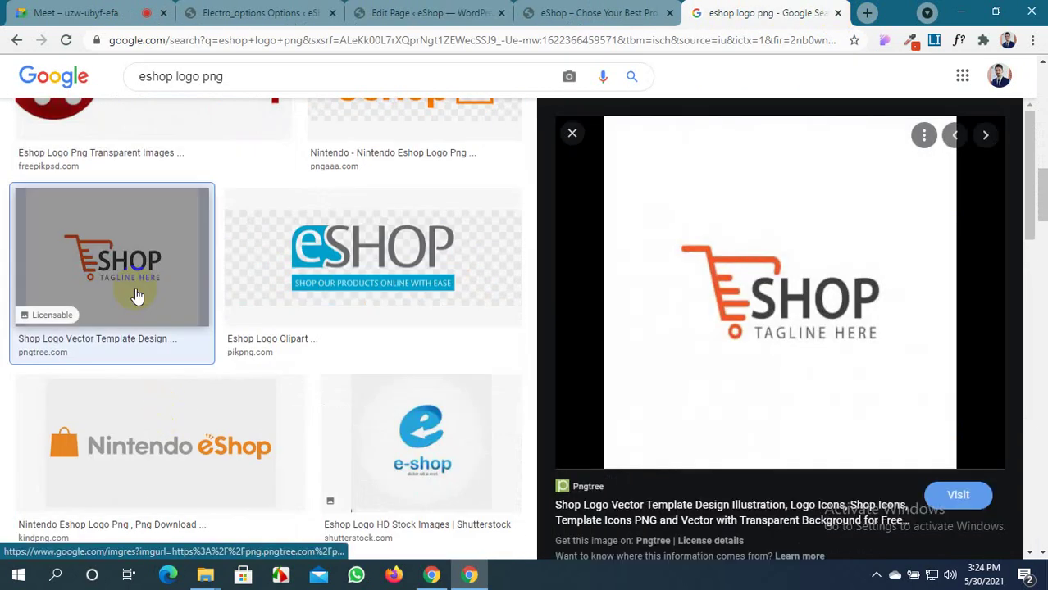
pyautogui.rightClick(722, 277)
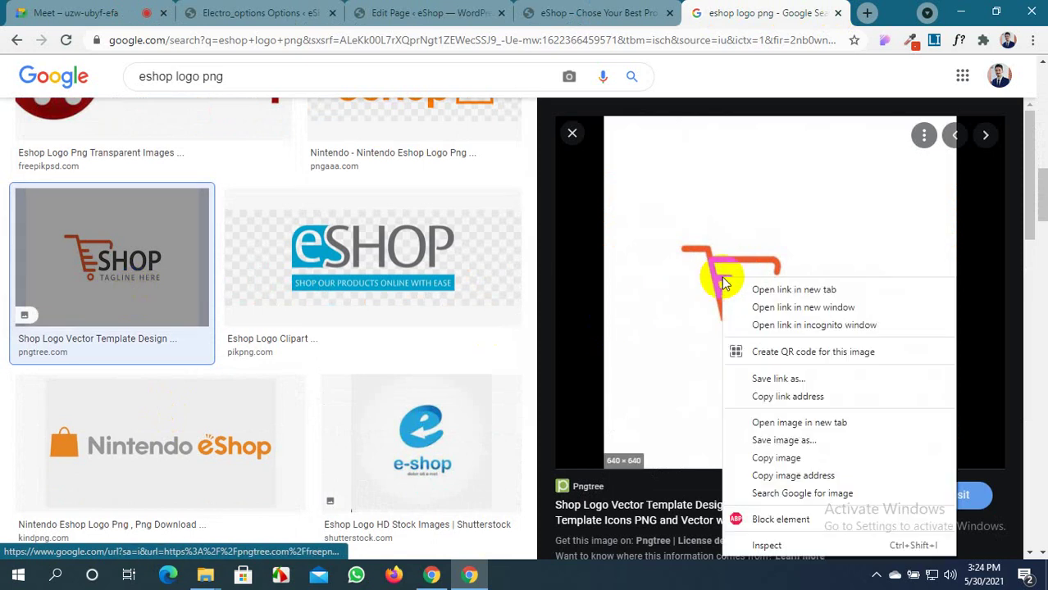
pyautogui.click(764, 443)
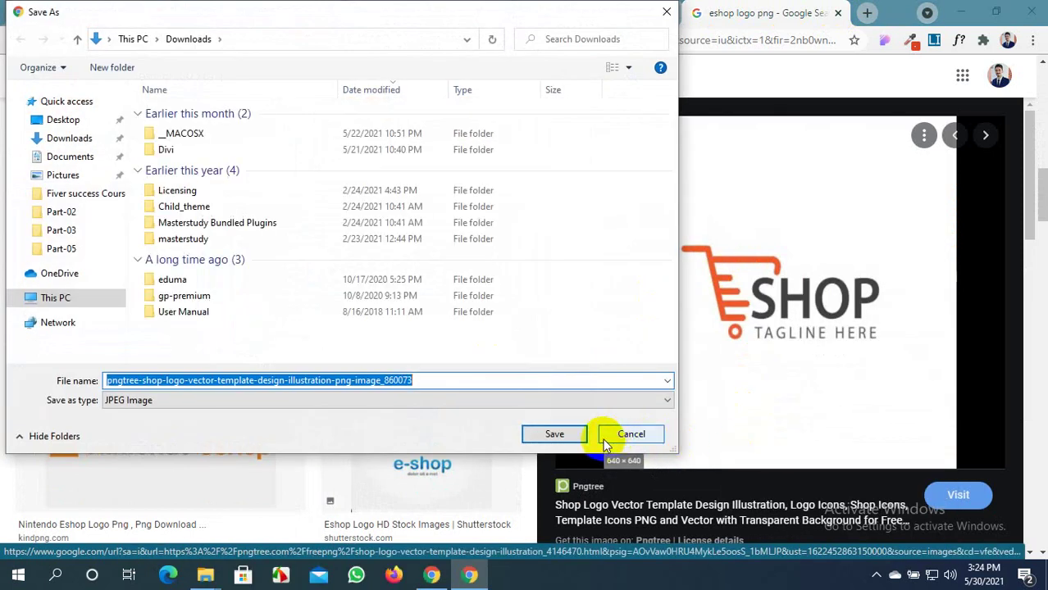
pyautogui.click(554, 434)
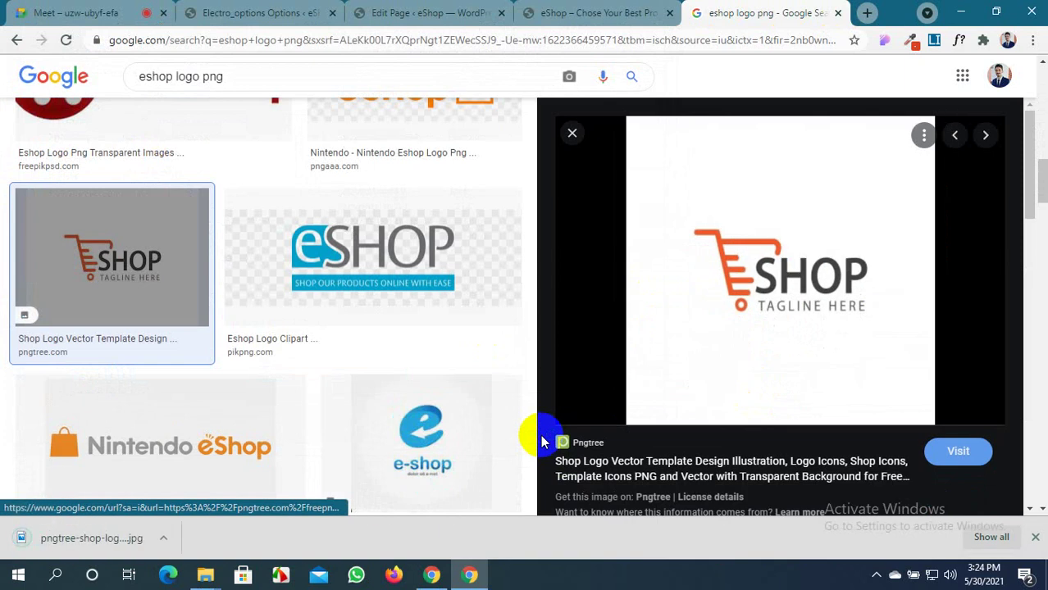
# - Save the blue e-shop logo into Downloads too, then minimize Chrome
pyautogui.click(422, 426)
pyautogui.rightClick(757, 206)
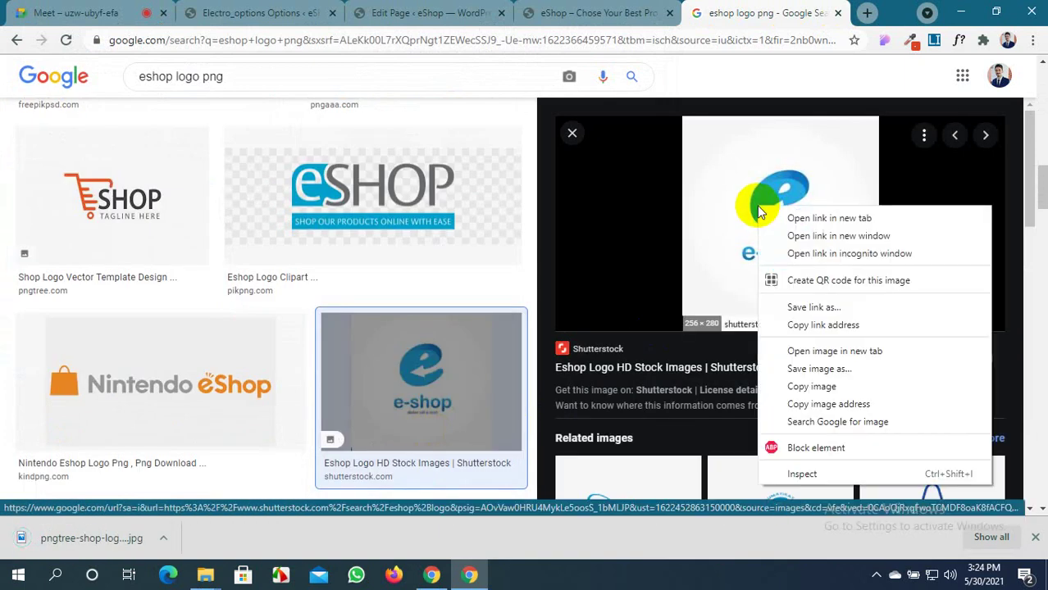
pyautogui.click(797, 371)
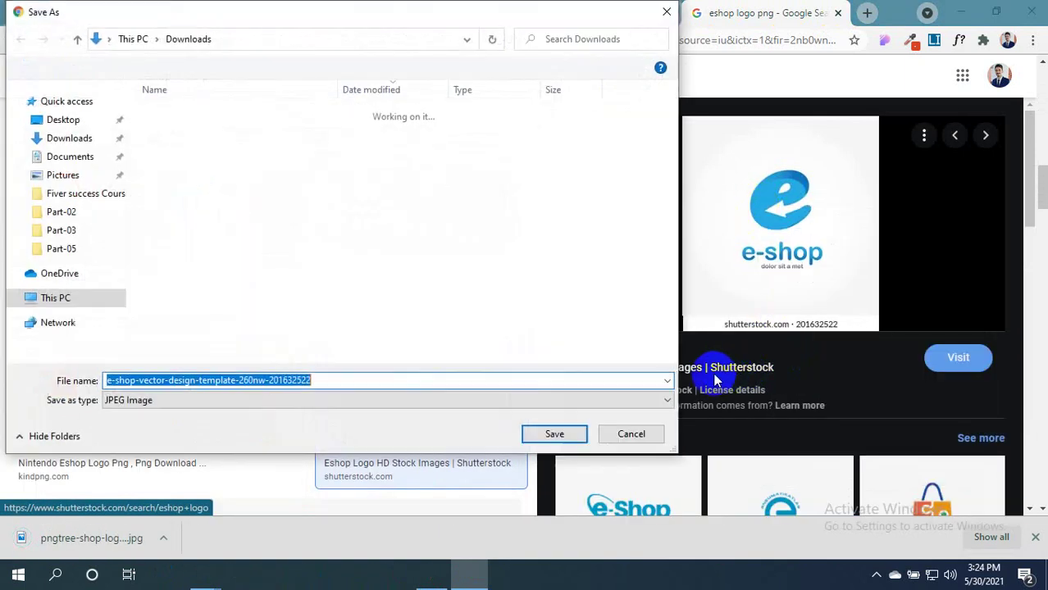
pyautogui.click(548, 434)
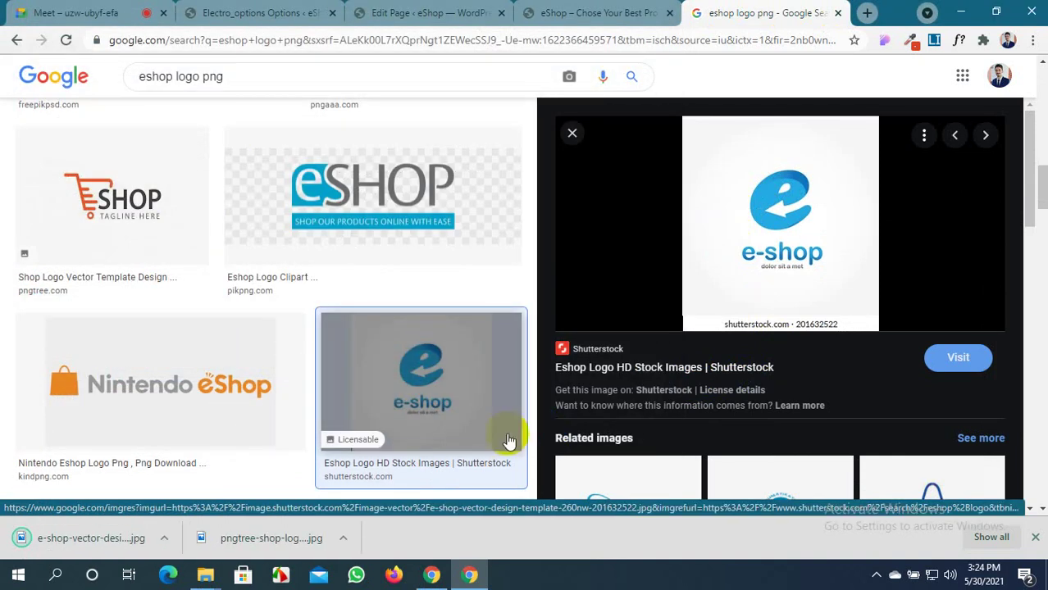
pyautogui.click(583, 12)
pyautogui.click(763, 13)
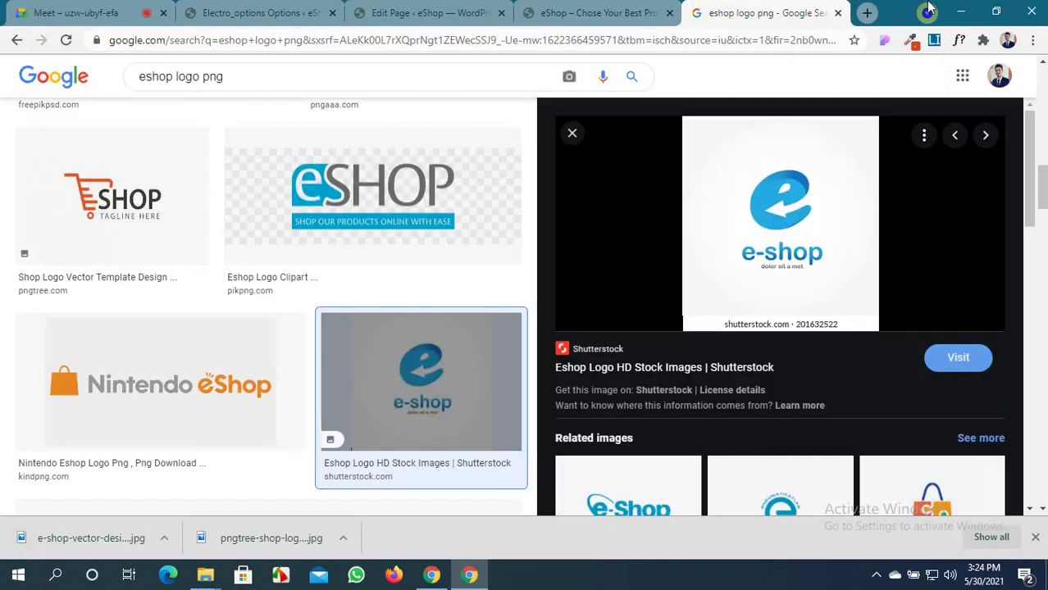
pyautogui.click(966, 10)
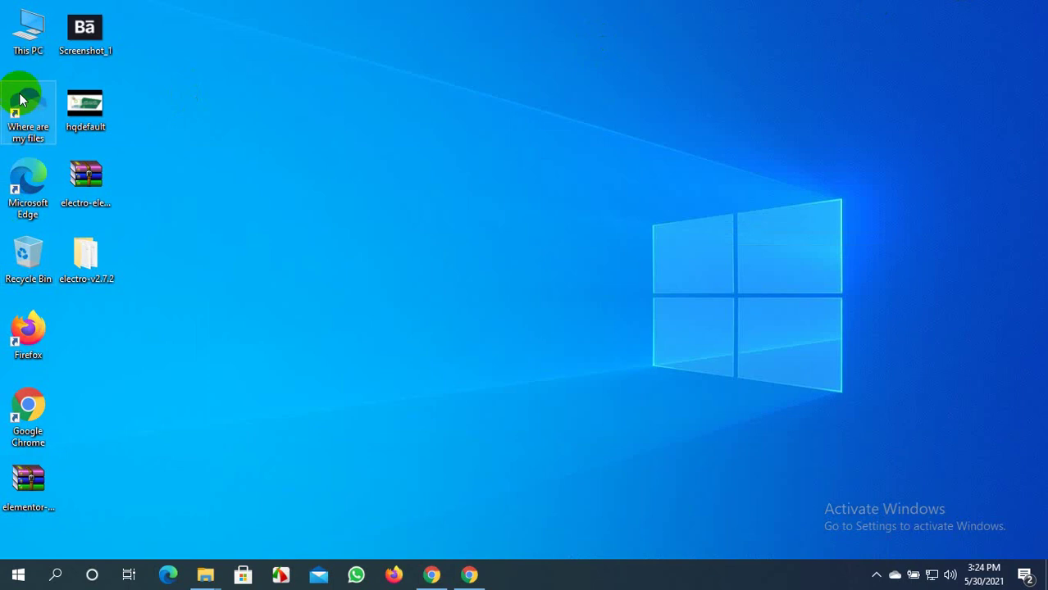
# - Open the e-shop-vector JPG from This PC > Downloads in File Explorer
pyautogui.doubleClick(26, 41)
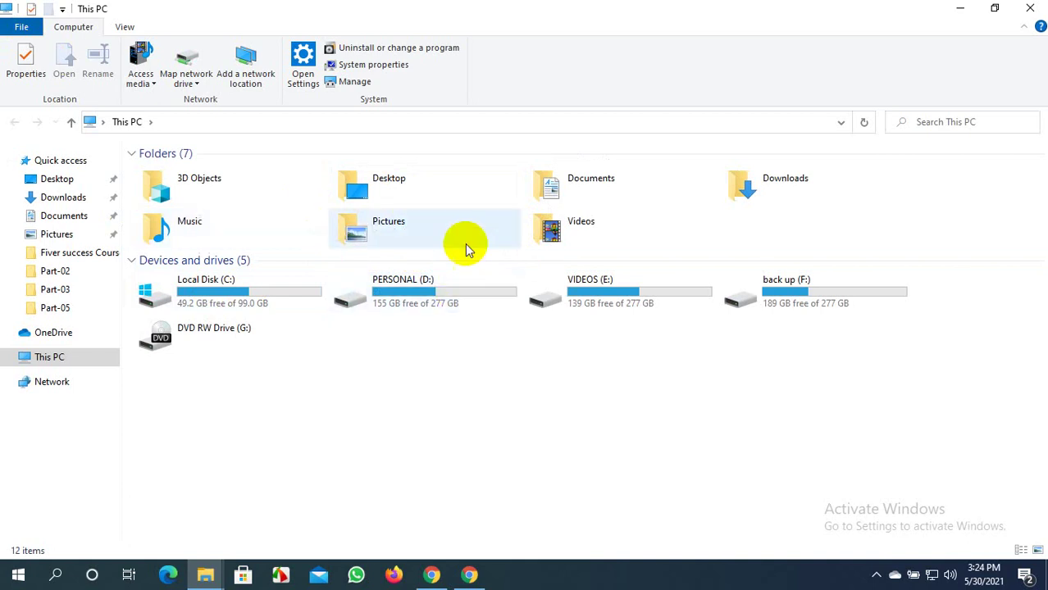
pyautogui.doubleClick(743, 181)
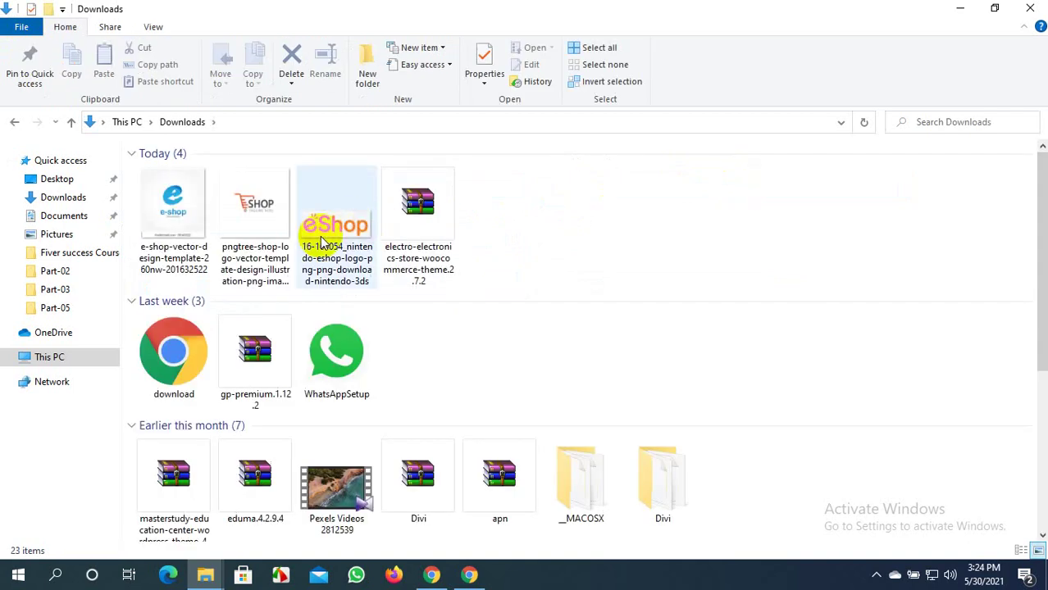
pyautogui.doubleClick(163, 212)
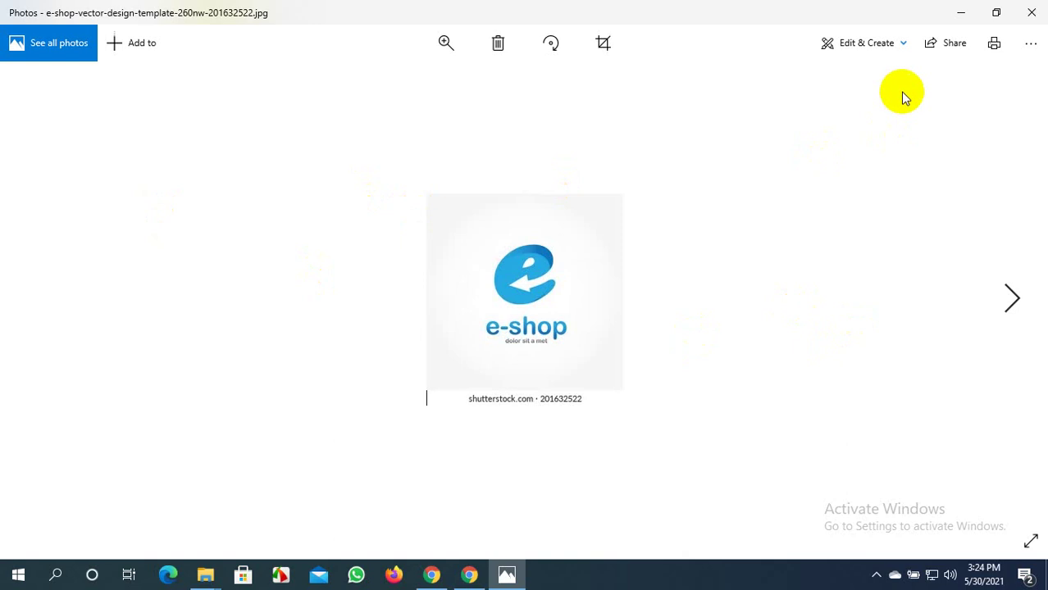
# - Crop the e-shop logo from two corners, adjust straightening, and save a copy to the Desktop
pyautogui.click(604, 43)
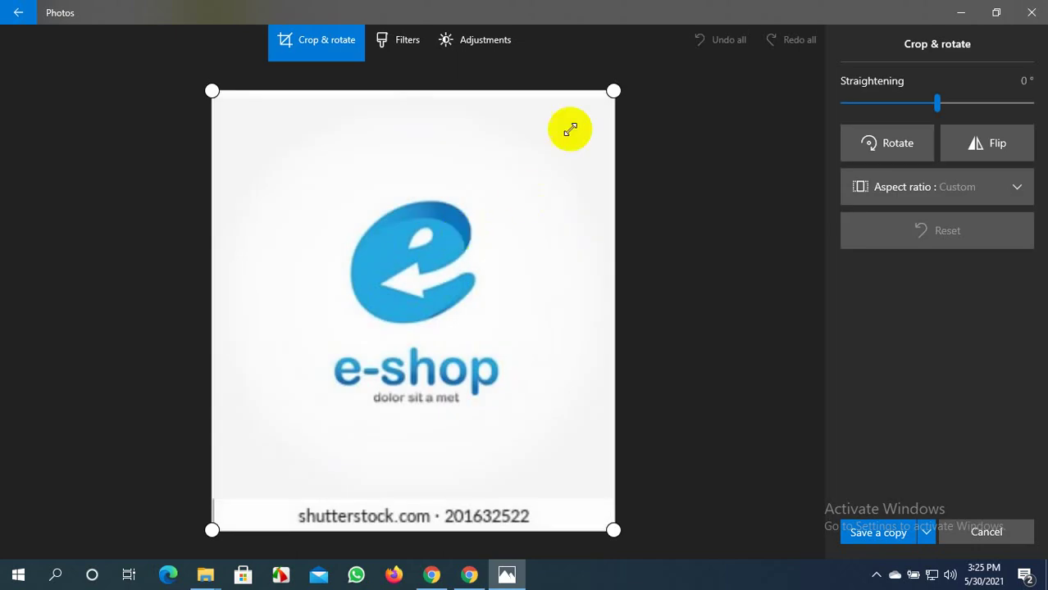
pyautogui.moveTo(611, 90); pyautogui.dragTo(548, 182)
pyautogui.moveTo(212, 528); pyautogui.dragTo(340, 382)
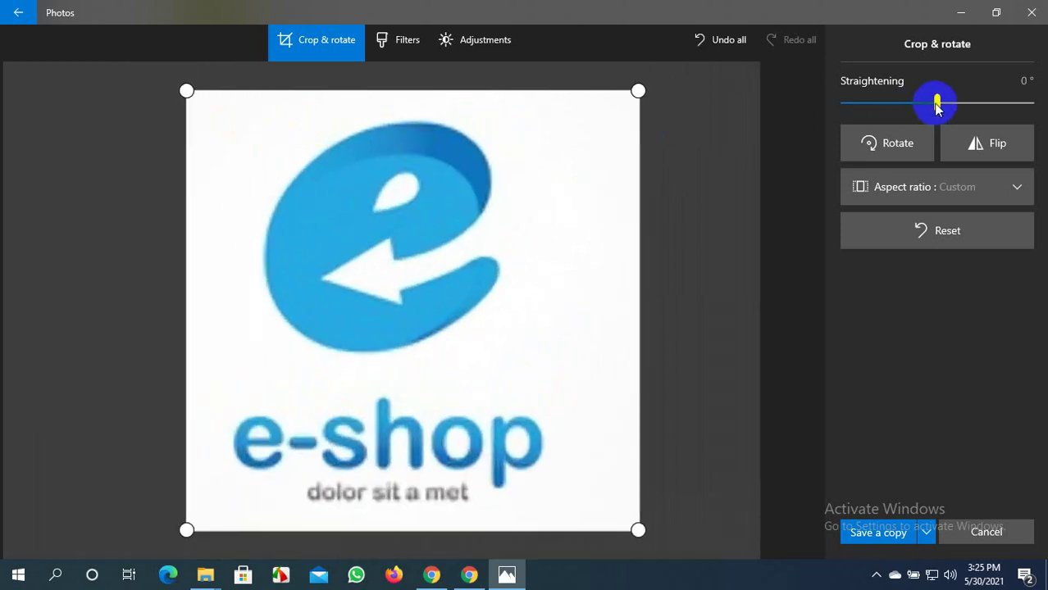
pyautogui.moveTo(935, 103); pyautogui.dragTo(938, 106)
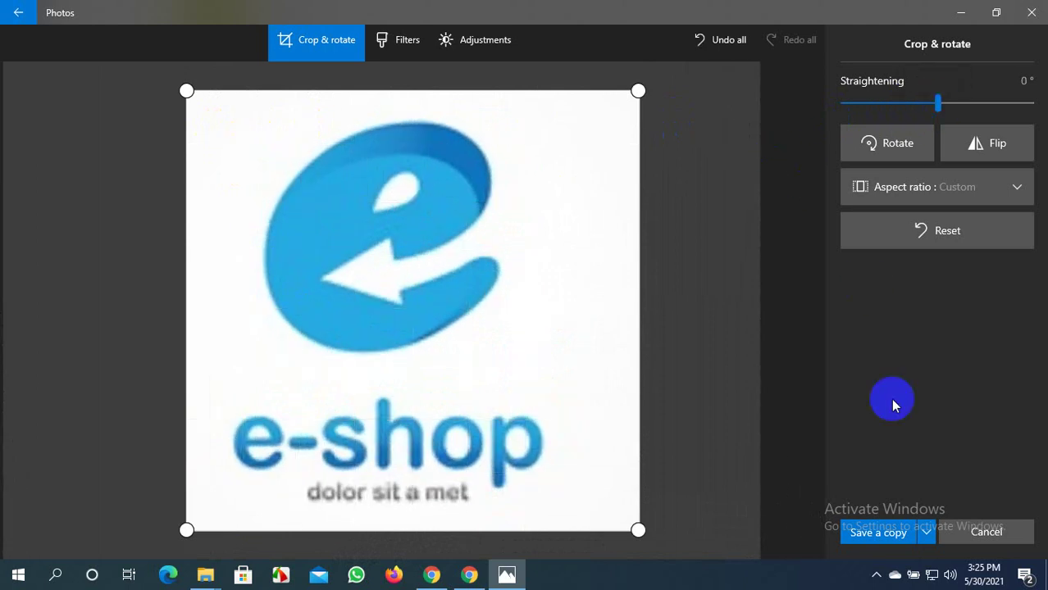
pyautogui.click(887, 537)
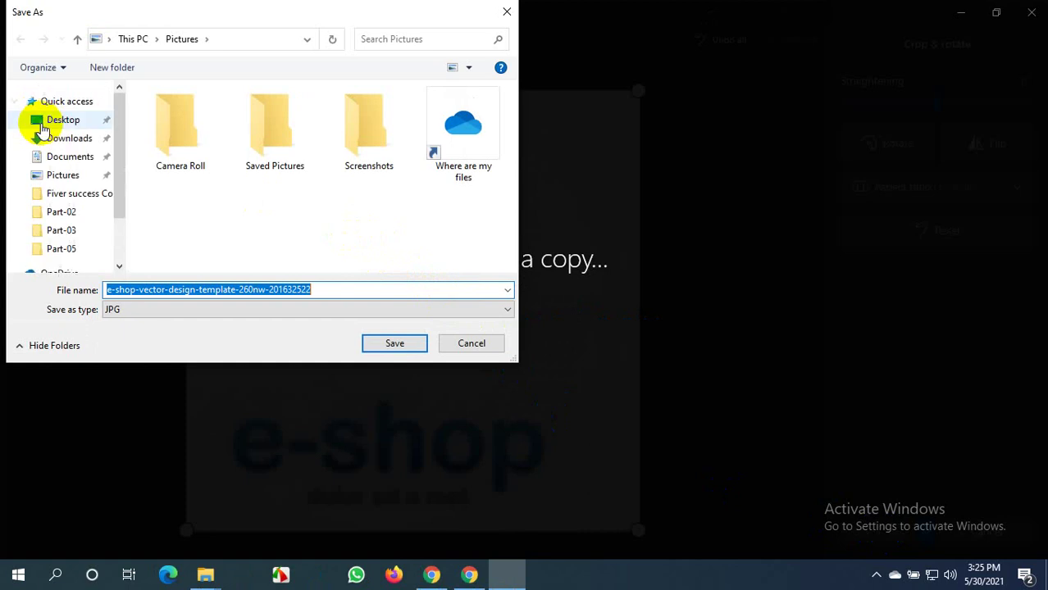
pyautogui.click(58, 121)
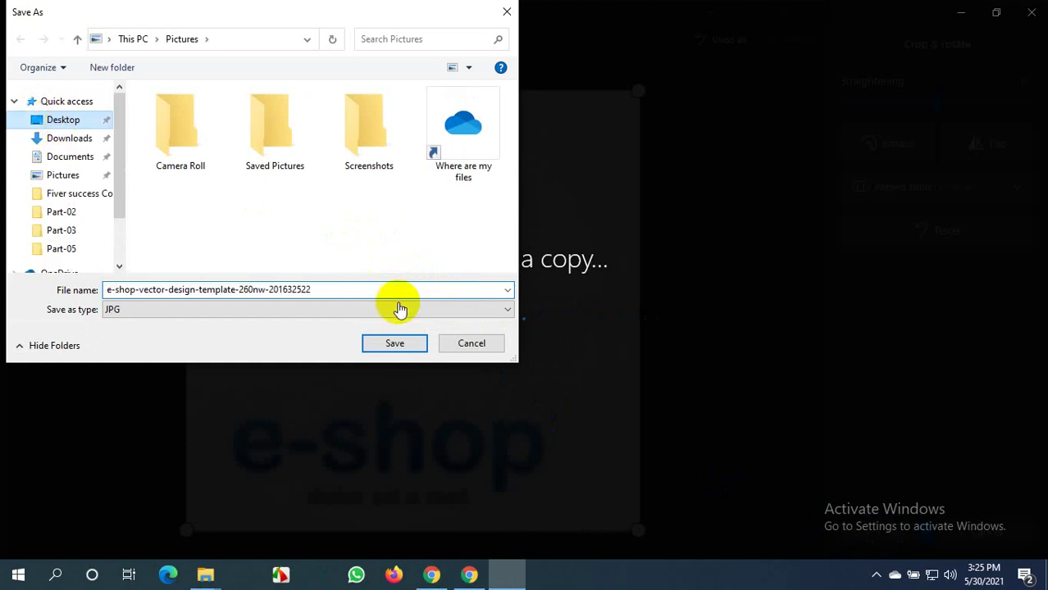
pyautogui.click(405, 344)
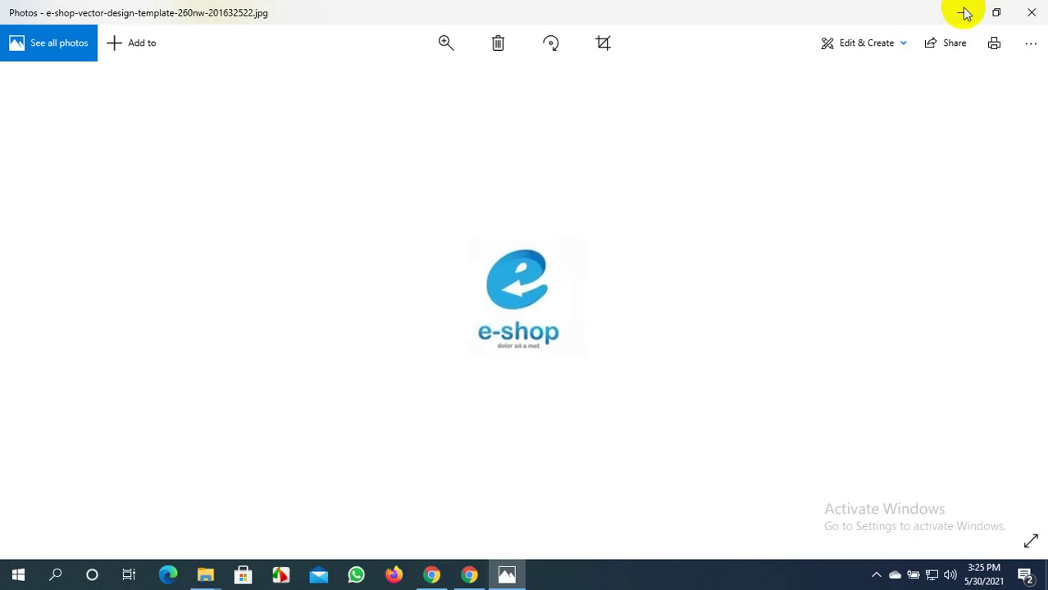
# - Check the saved copy from the desktop, then return to the WordPress page editor
pyautogui.click(1025, 12)
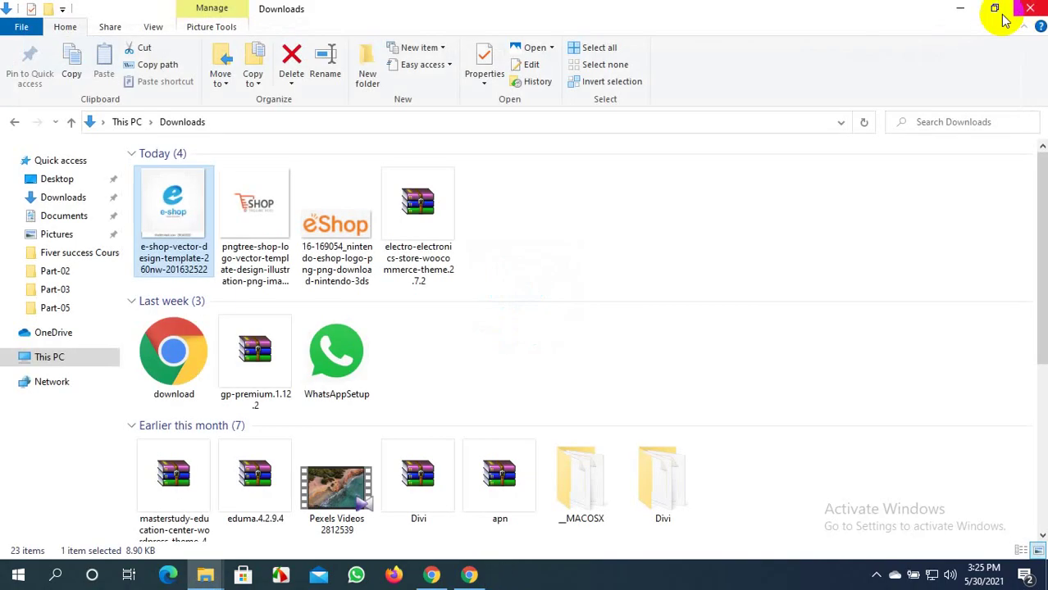
pyautogui.click(960, 9)
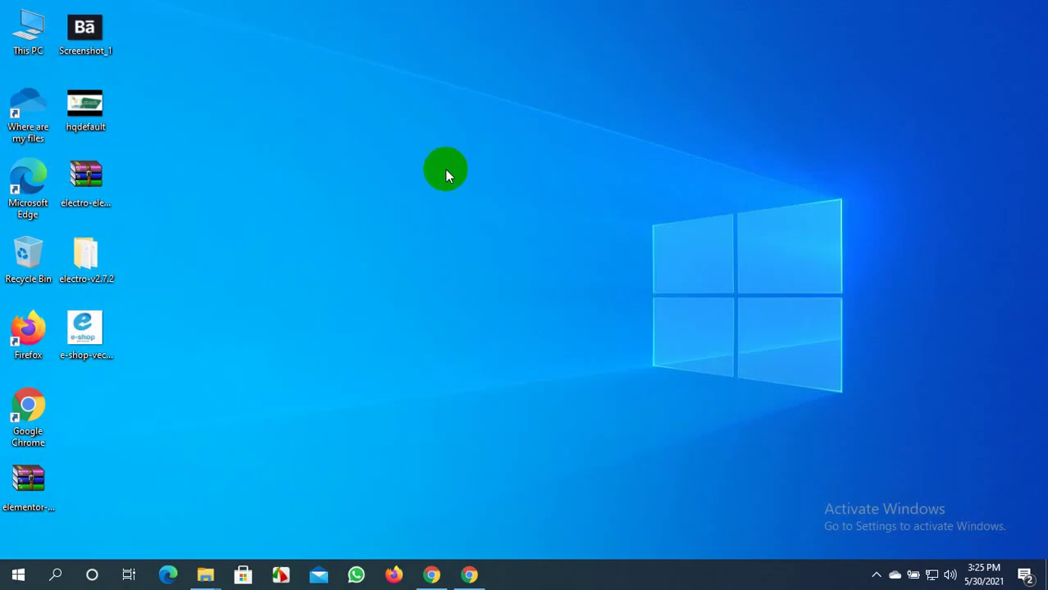
pyautogui.doubleClick(84, 324)
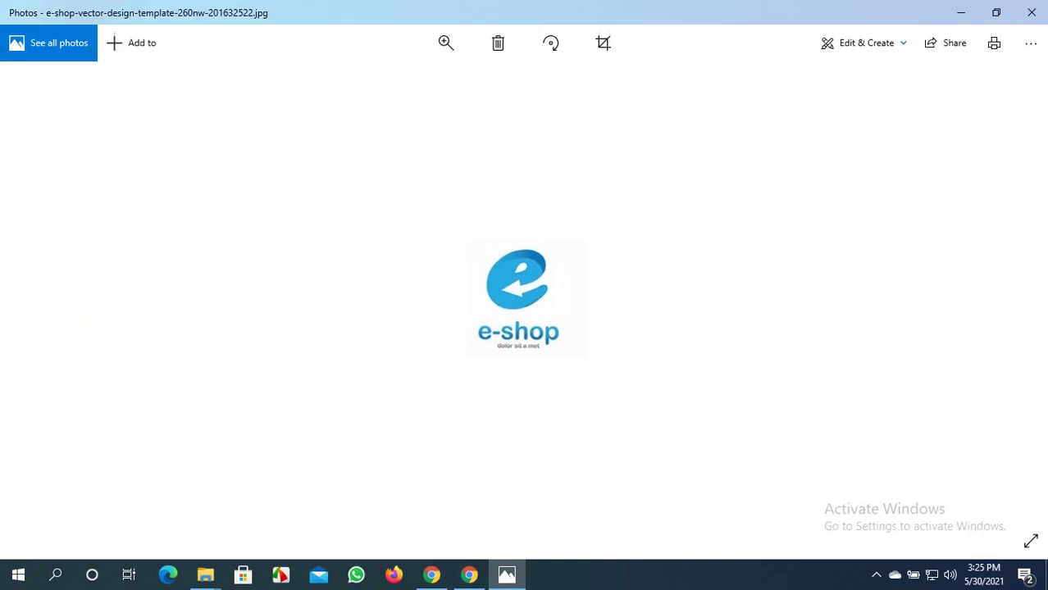
pyautogui.click(1026, 15)
pyautogui.click(471, 575)
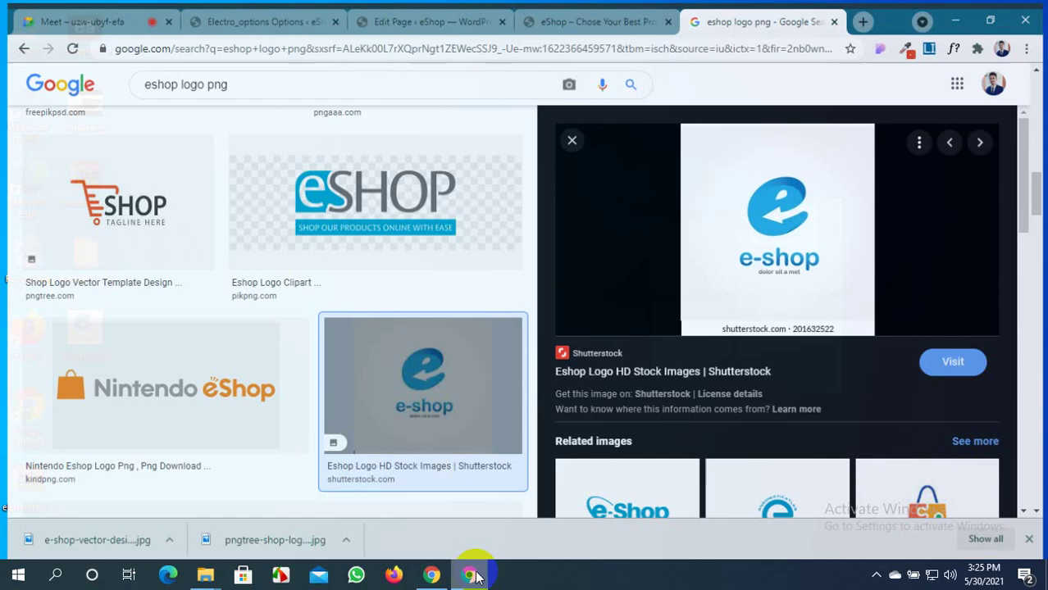
pyautogui.click(456, 14)
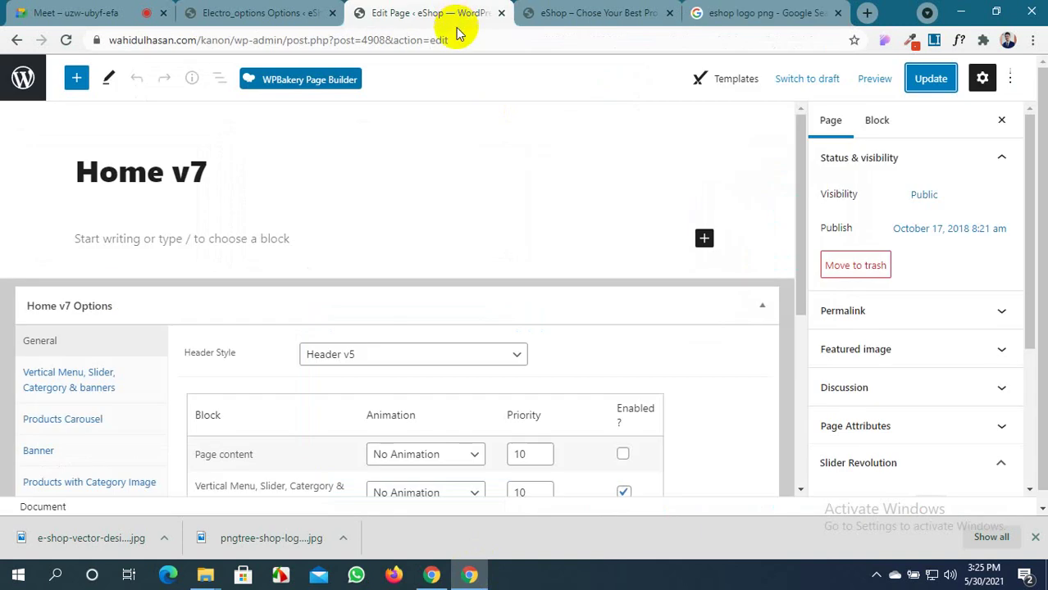
# - Upload the Desktop e-shop JPG as the Electro header logo, save changes, and reload the storefront
pyautogui.click(262, 13)
pyautogui.click(519, 326)
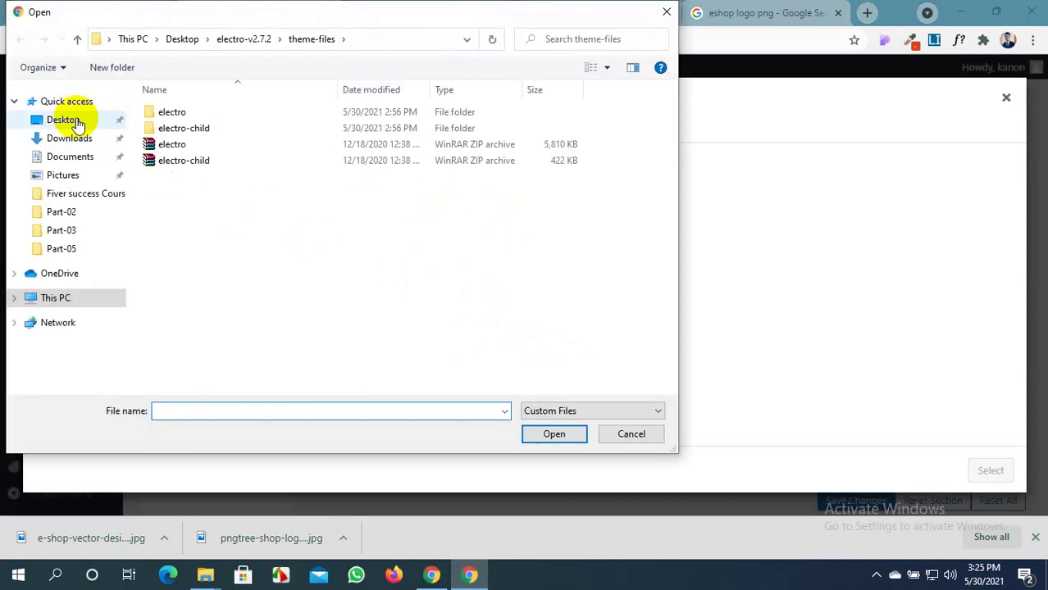
pyautogui.click(74, 123)
pyautogui.click(428, 139)
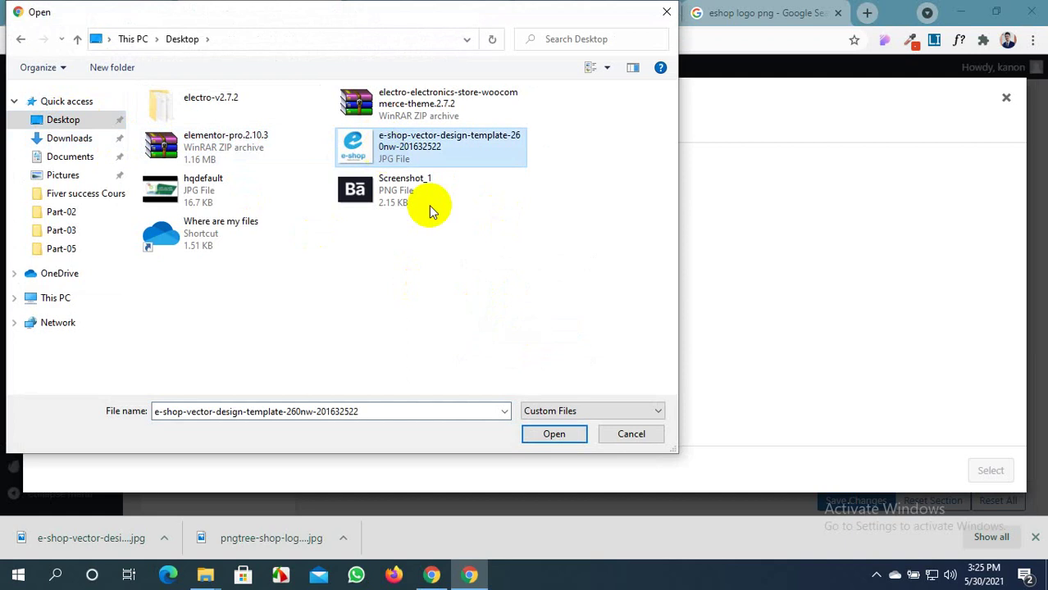
pyautogui.click(555, 434)
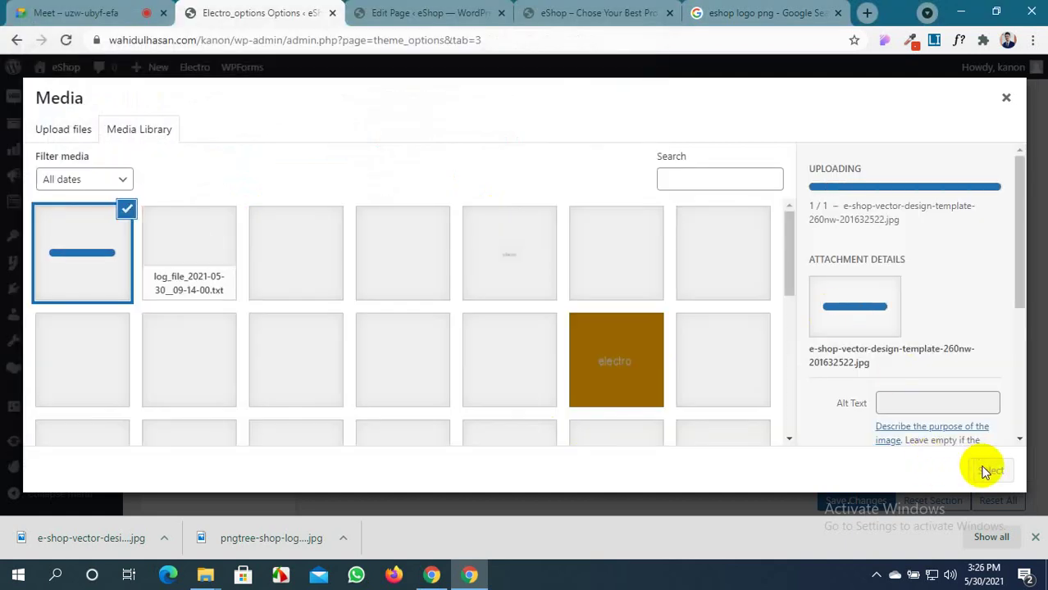
pyautogui.scroll(-3, 484, 353)
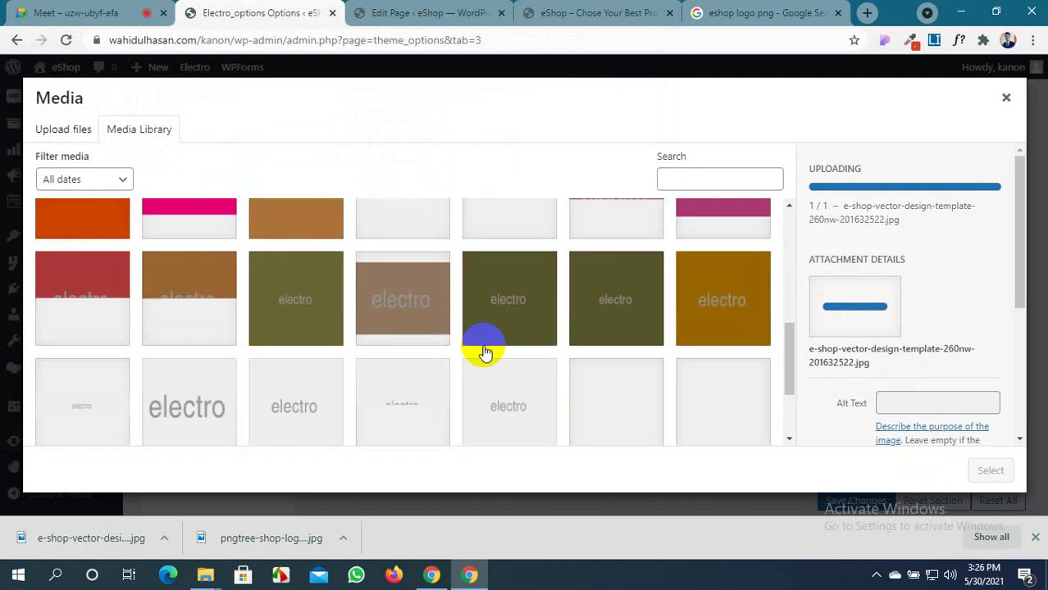
pyautogui.scroll(5, 484, 348)
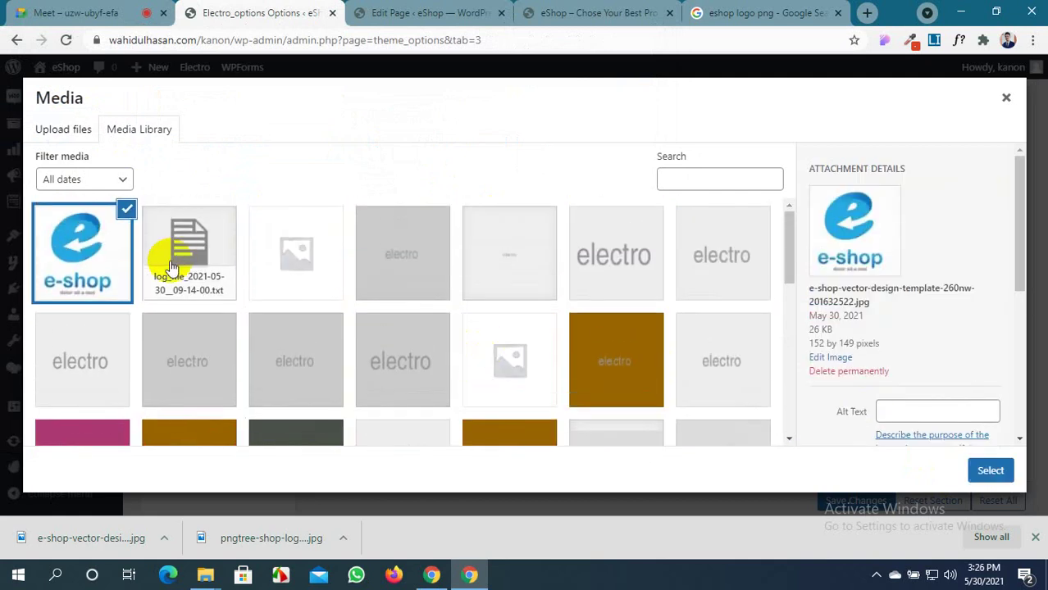
pyautogui.click(989, 471)
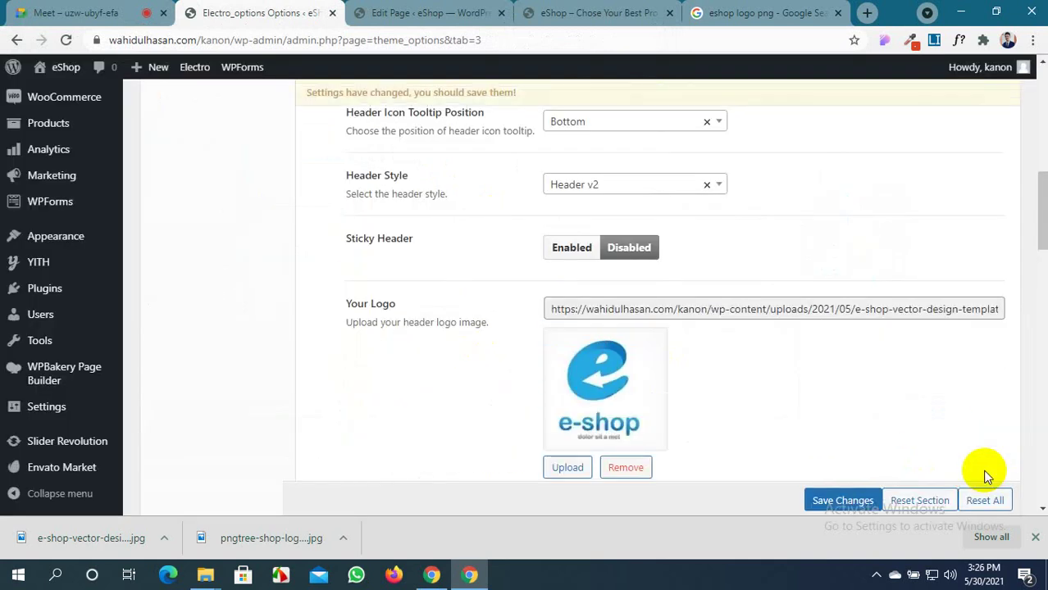
pyautogui.click(863, 502)
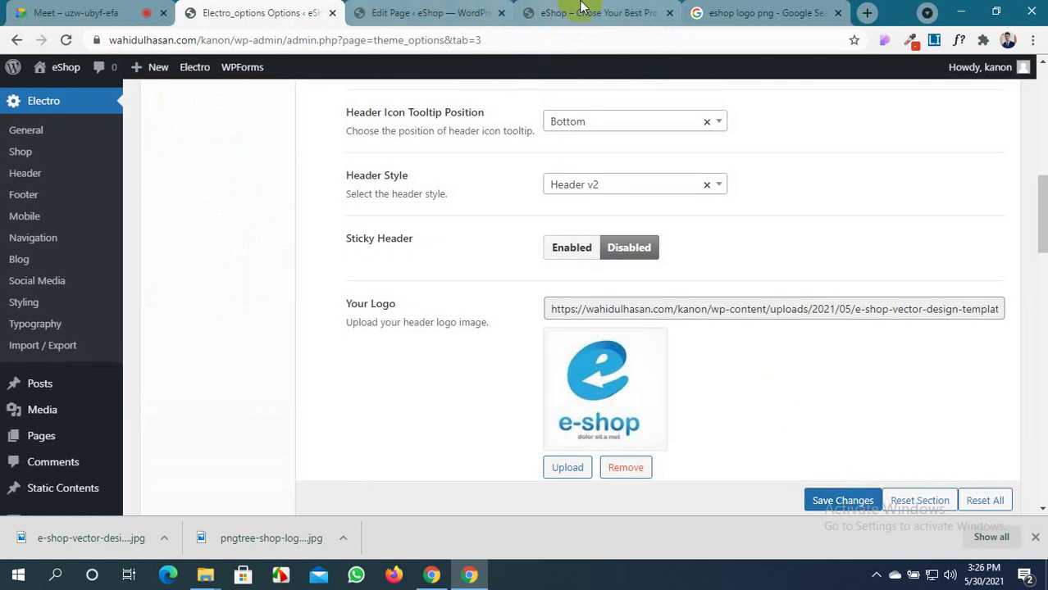
pyautogui.click(581, 10)
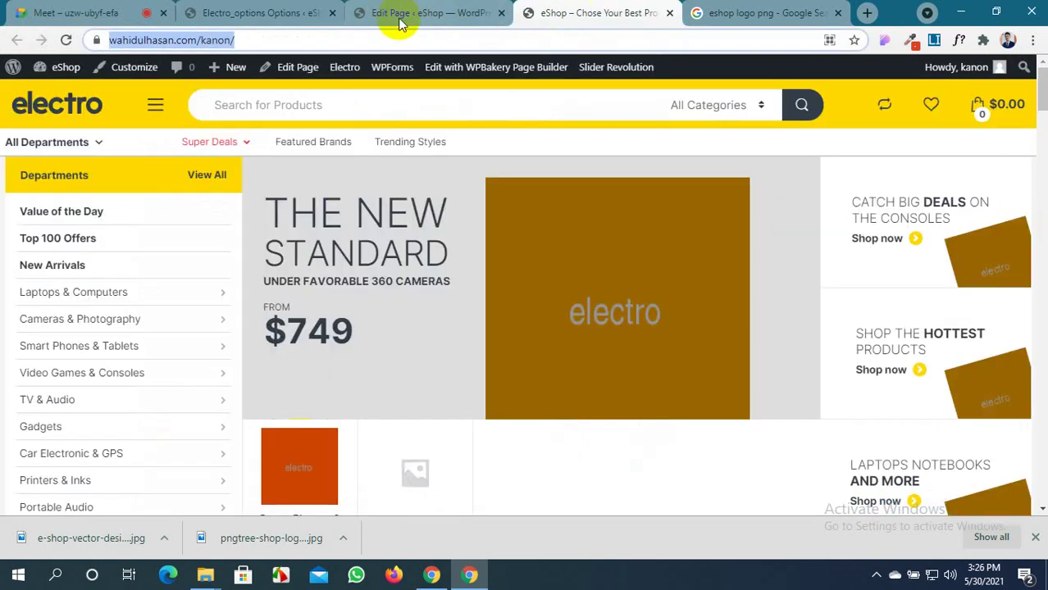
pyautogui.click(66, 40)
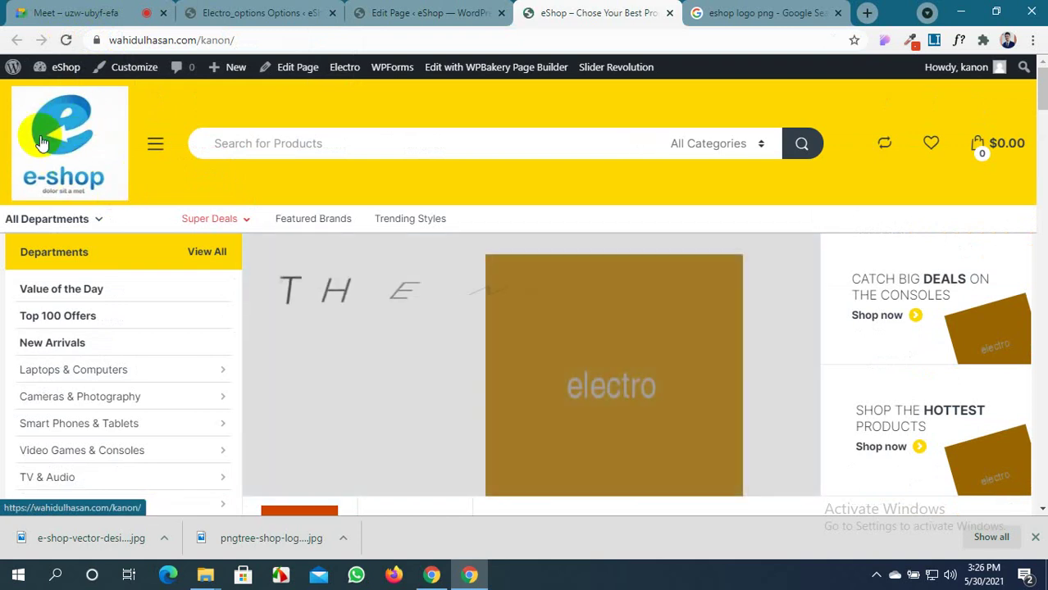
pyautogui.click(163, 149)
pyautogui.click(353, 145)
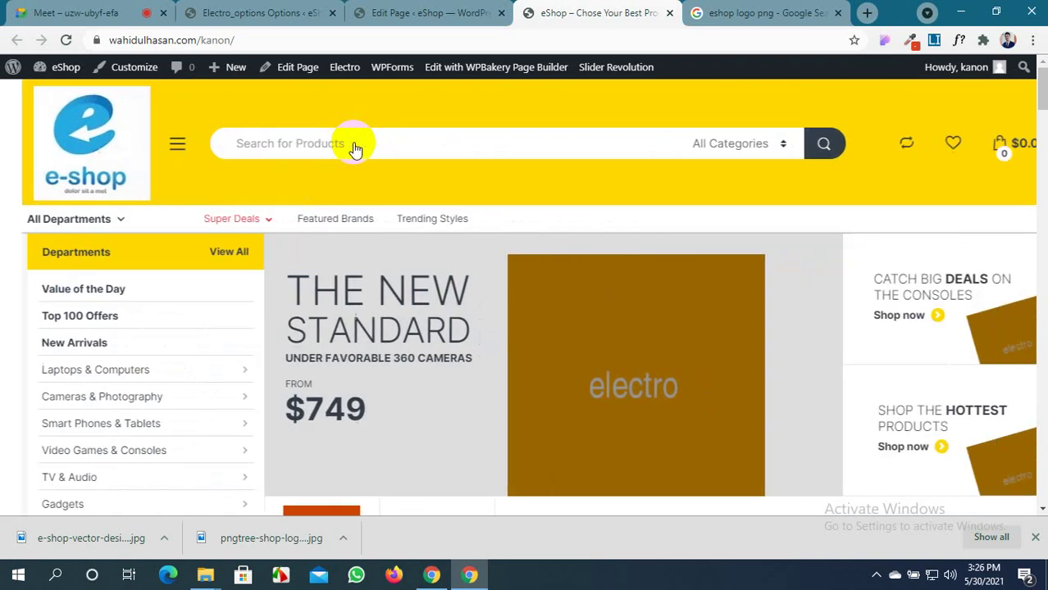
pyautogui.scroll(-3, 296, 367)
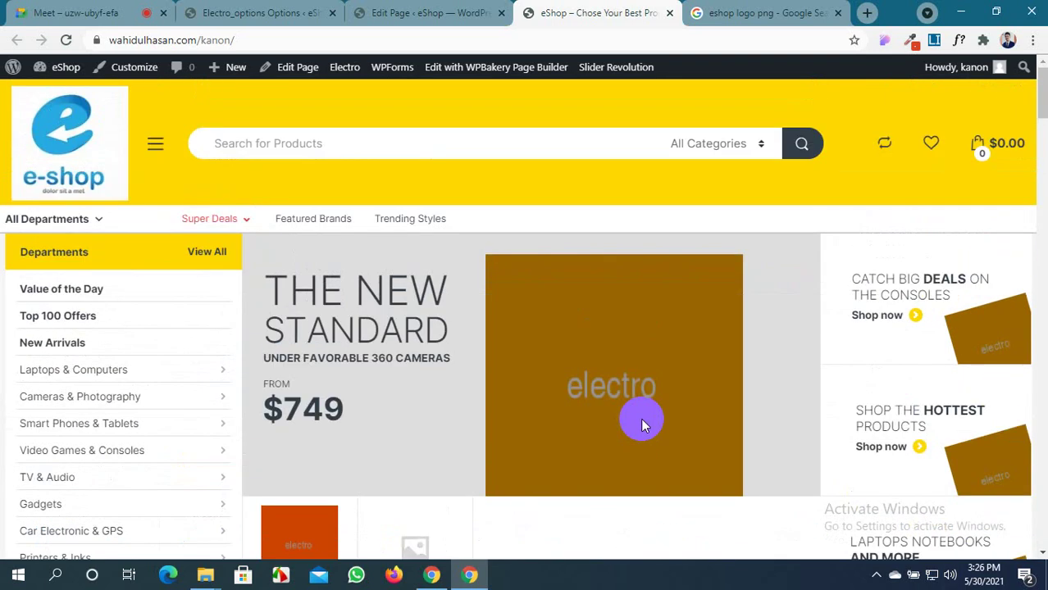
pyautogui.scroll(-3, 641, 424)
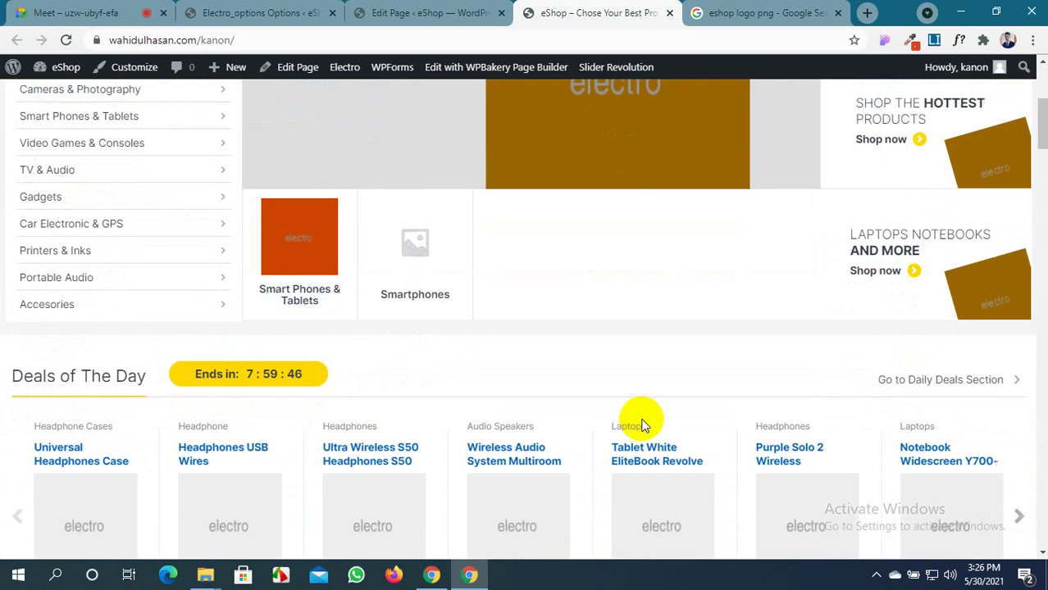
pyautogui.scroll(3, 640, 424)
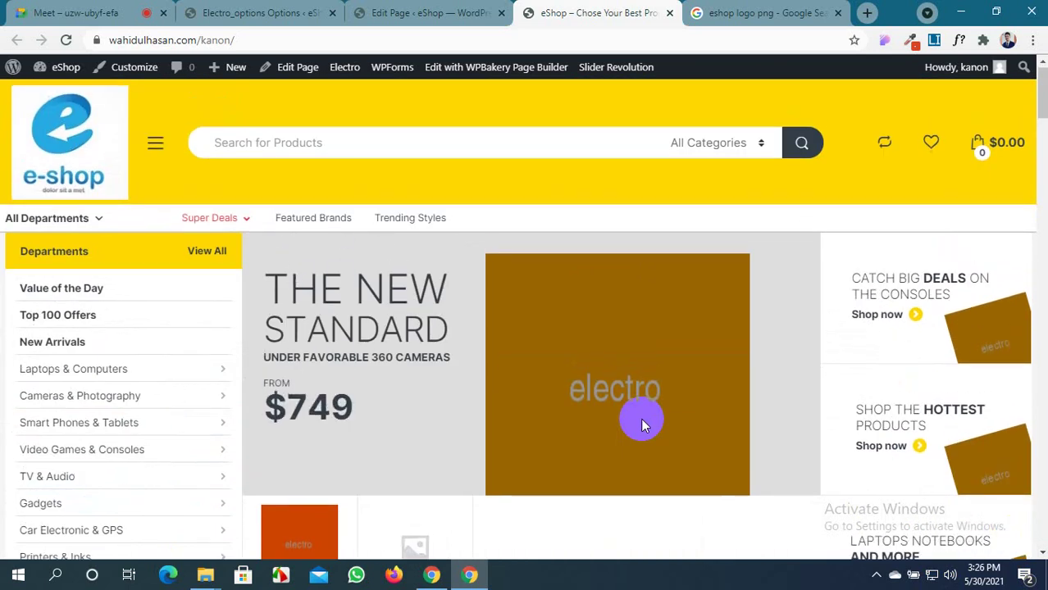
pyautogui.scroll(-2, 640, 424)
pyautogui.scroll(2, 640, 424)
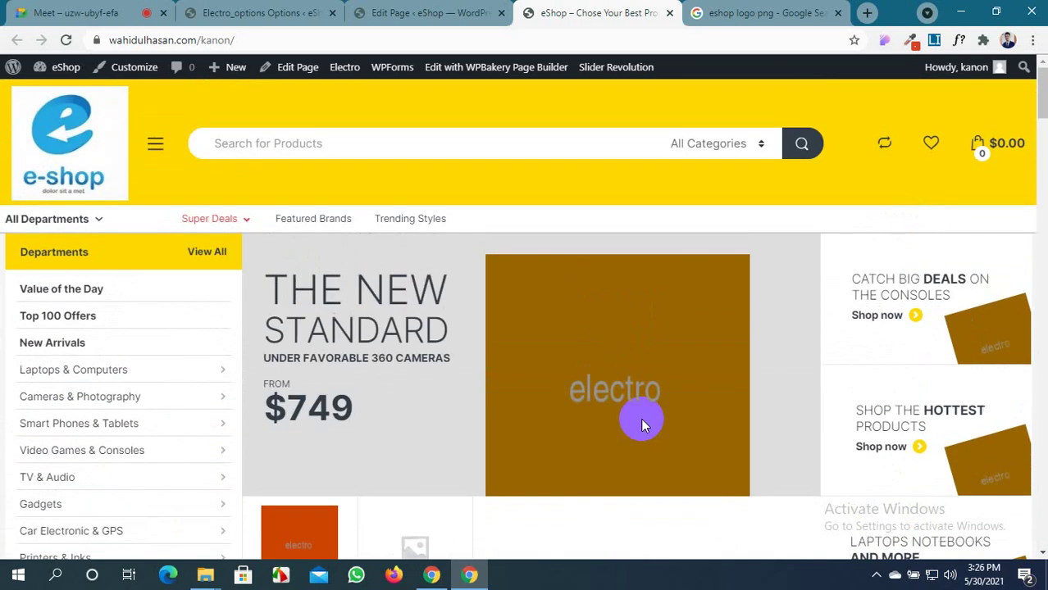
# - Open the e-shop logo from the desktop and try a screen capture, then discard it
pyautogui.click(962, 14)
pyautogui.doubleClick(88, 337)
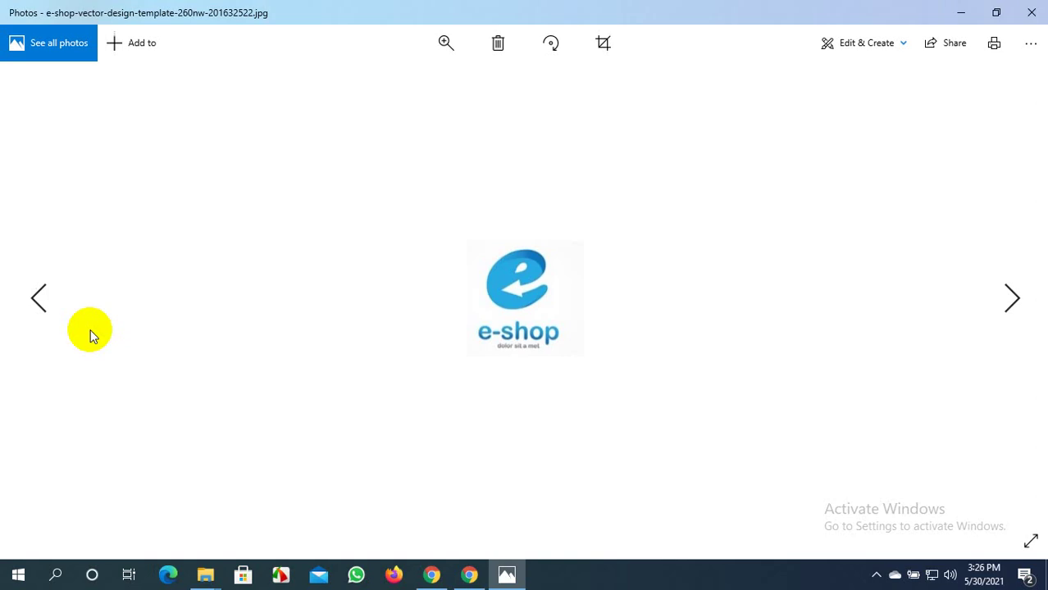
pyautogui.press('super+shift+s')
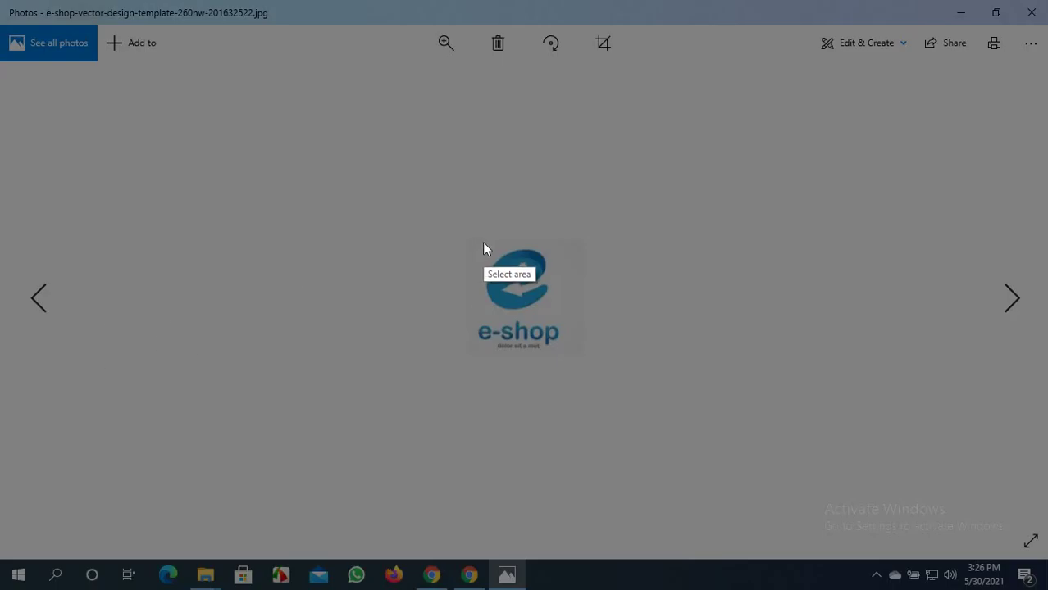
pyautogui.moveTo(472, 245); pyautogui.dragTo(566, 349)
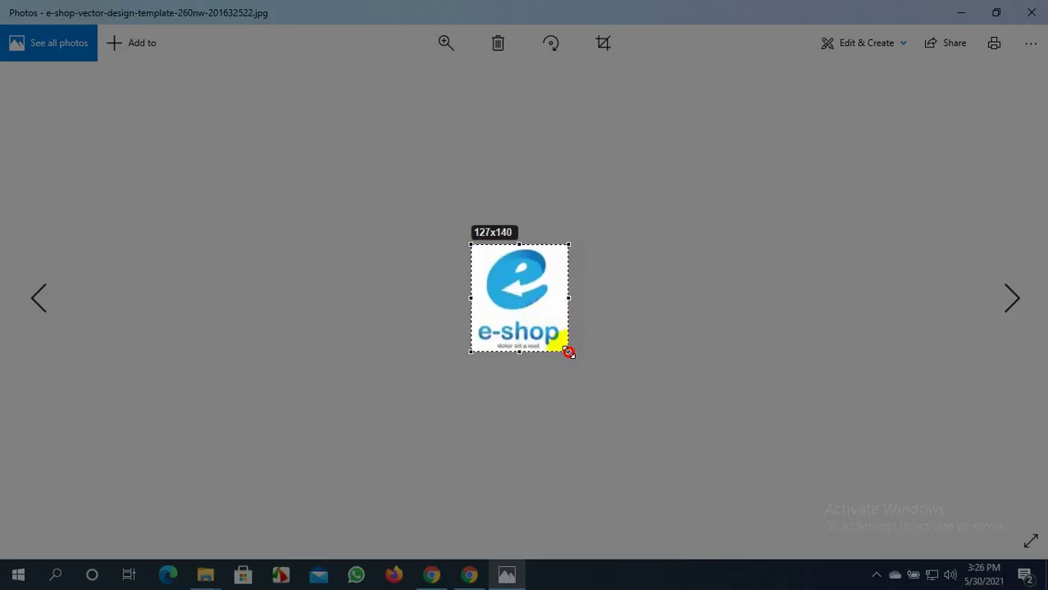
pyautogui.moveTo(570, 351); pyautogui.dragTo(570, 351)
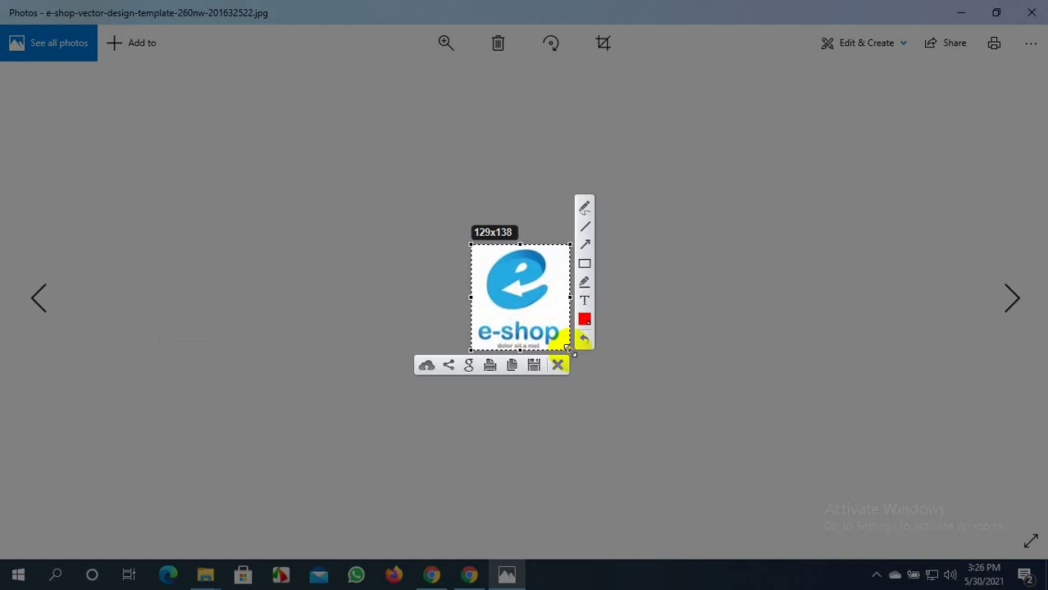
pyautogui.click(557, 362)
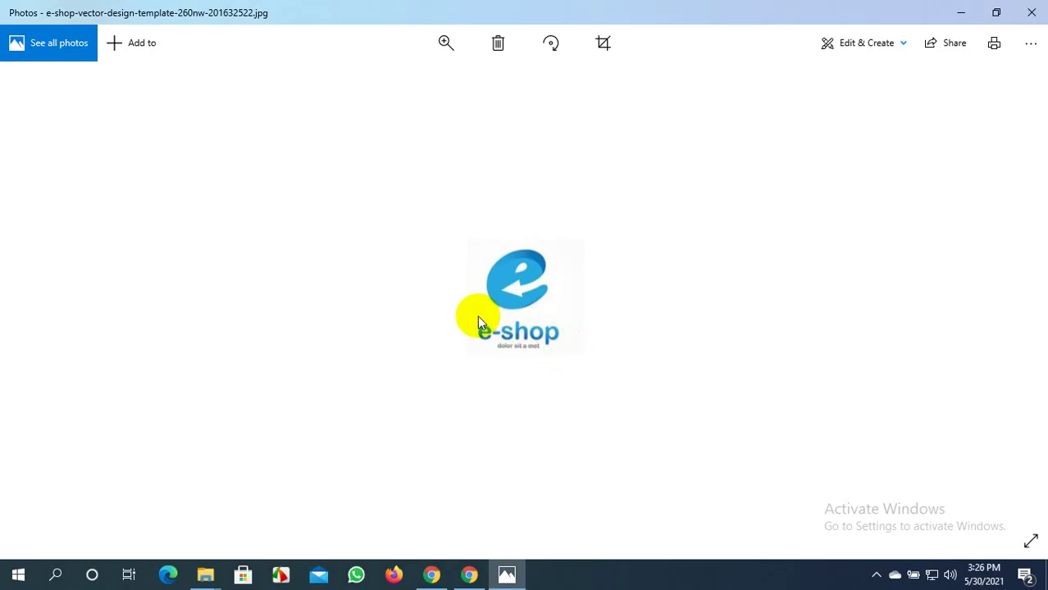
# - Capture just the e-shop wordmark with Lightshot and save it as Screenshot_2.png on the Desktop
pyautogui.press('Print')
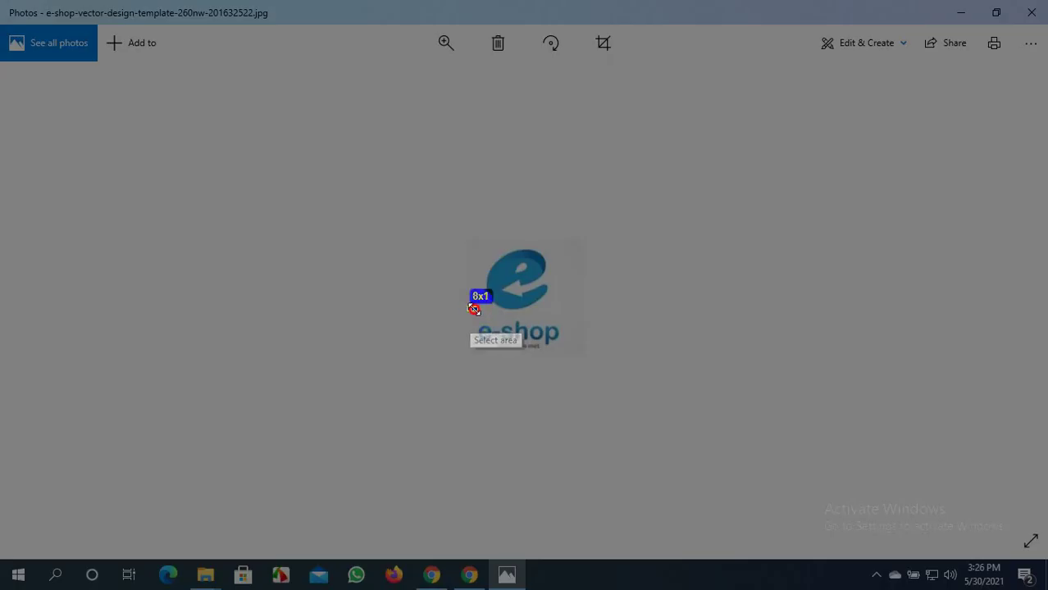
pyautogui.moveTo(474, 308)
pyautogui.mouseDown()
pyautogui.moveTo(575, 339)
pyautogui.moveTo(575, 354)
pyautogui.mouseUp()
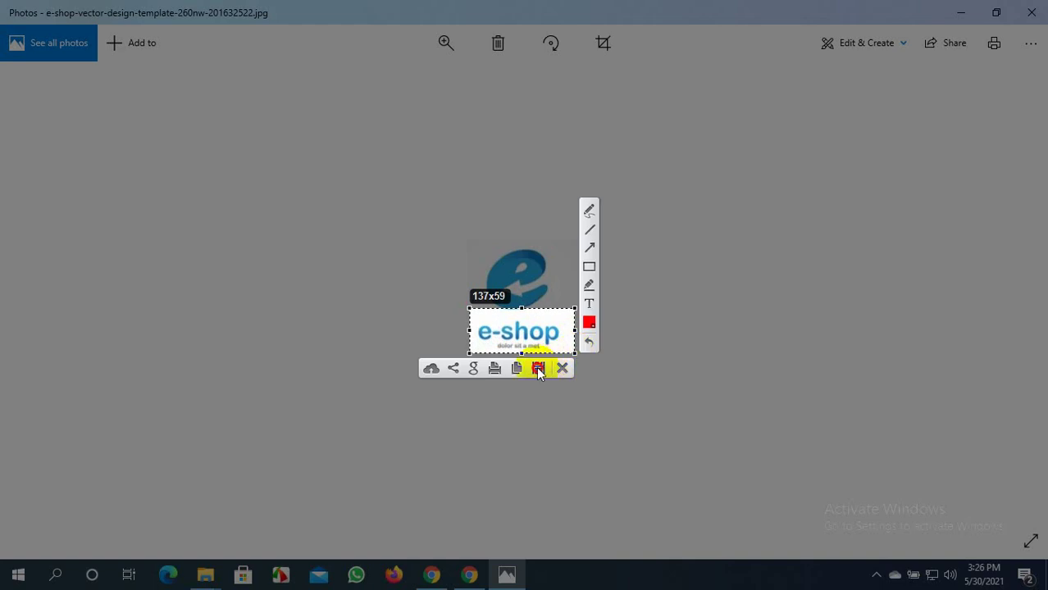
pyautogui.click(538, 368)
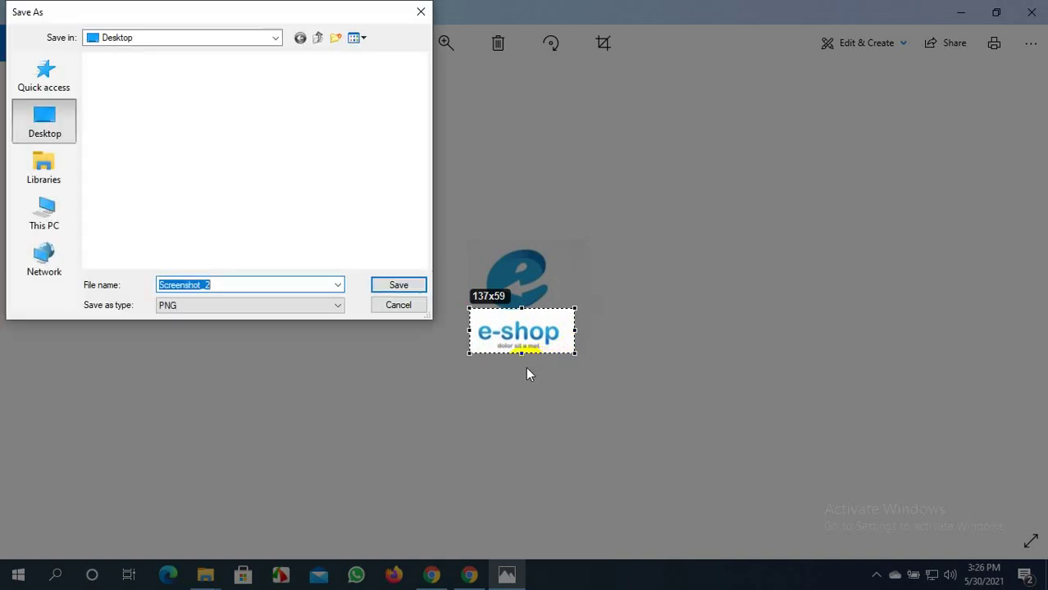
pyautogui.click(416, 285)
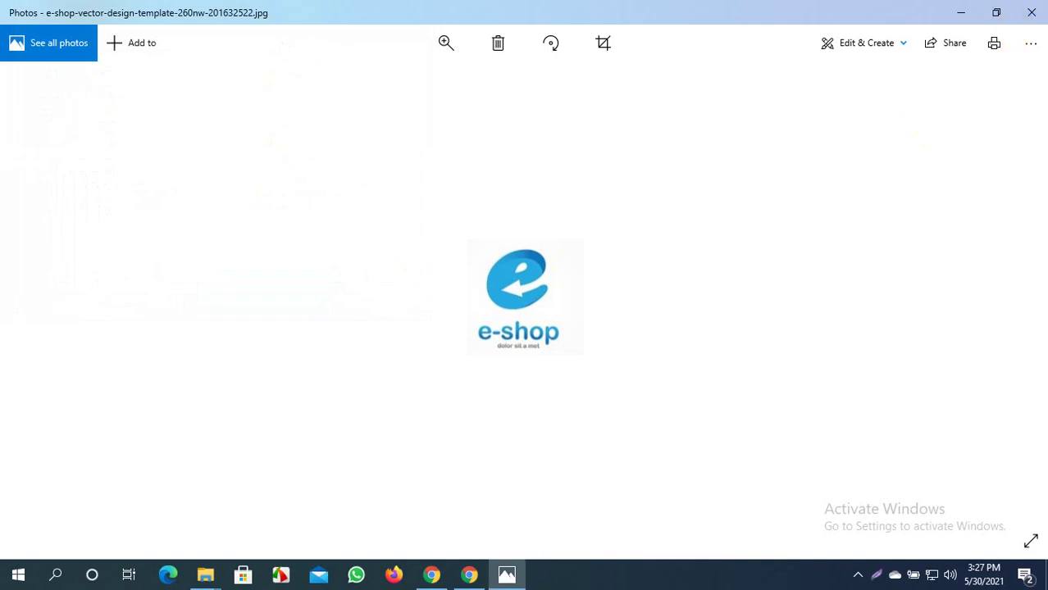
pyautogui.click(1031, 12)
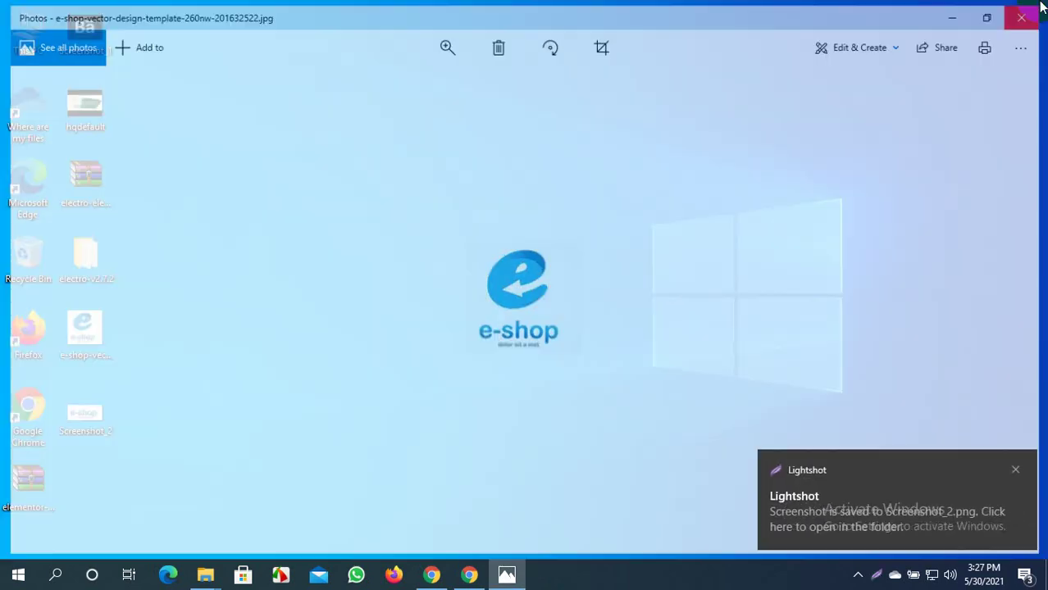
pyautogui.click(438, 581)
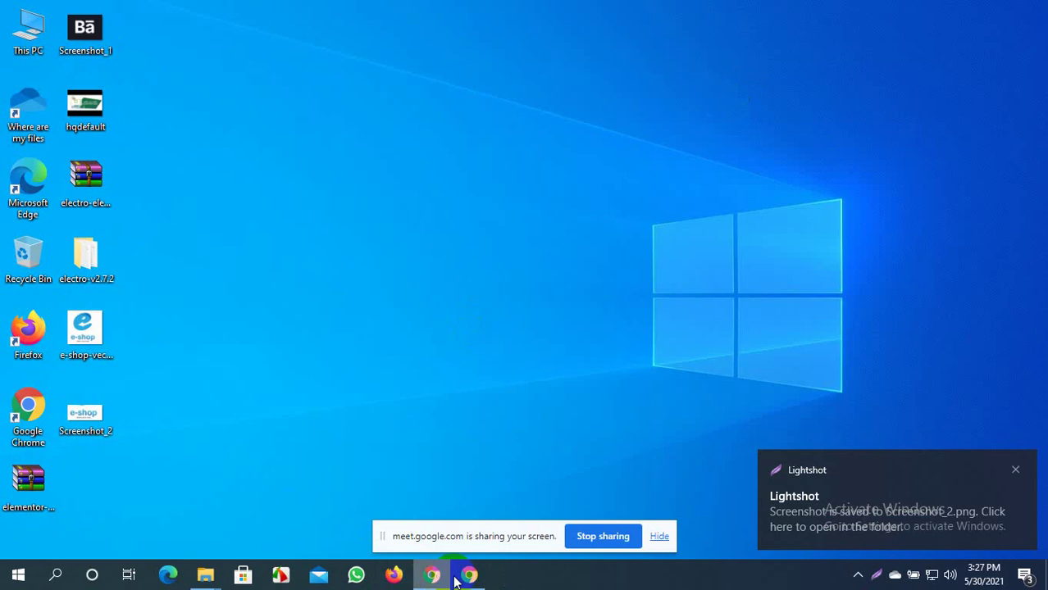
# - Remove the old Electro header logo and upload Screenshot_2.png from the computer
pyautogui.click(661, 534)
pyautogui.click(469, 575)
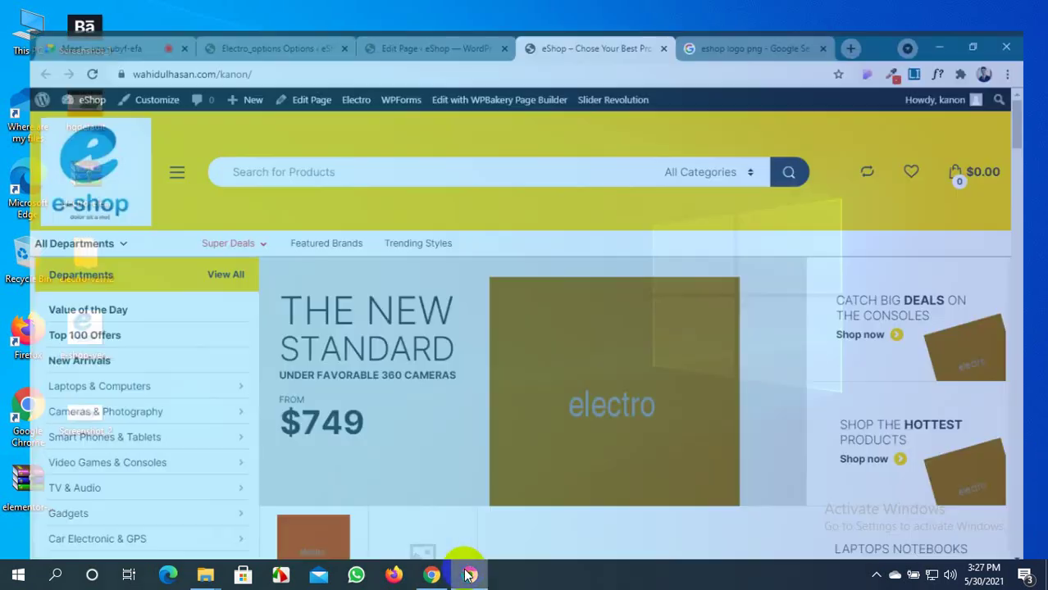
pyautogui.click(392, 9)
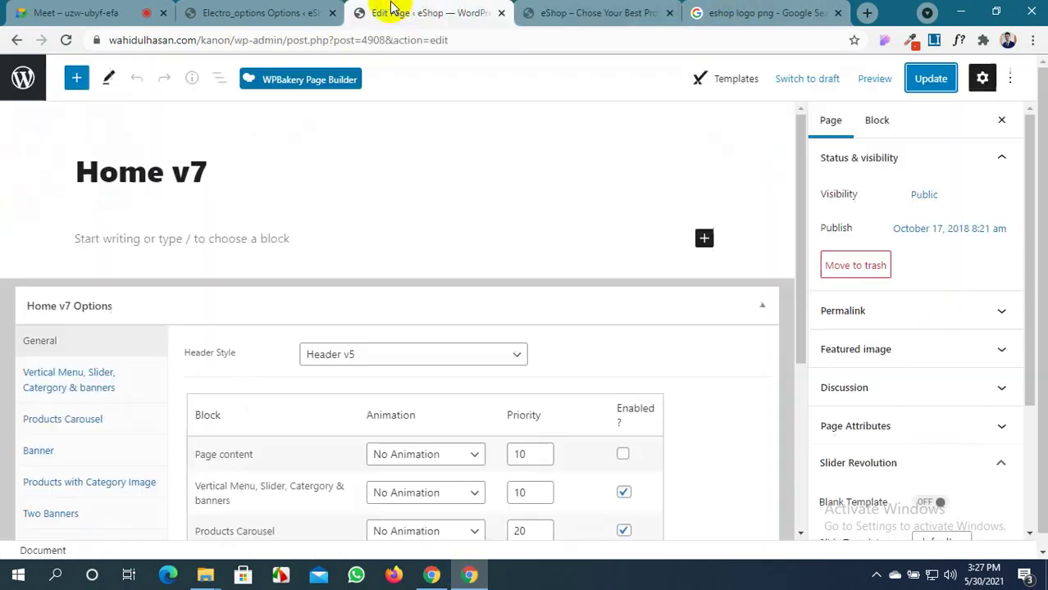
pyautogui.click(288, 9)
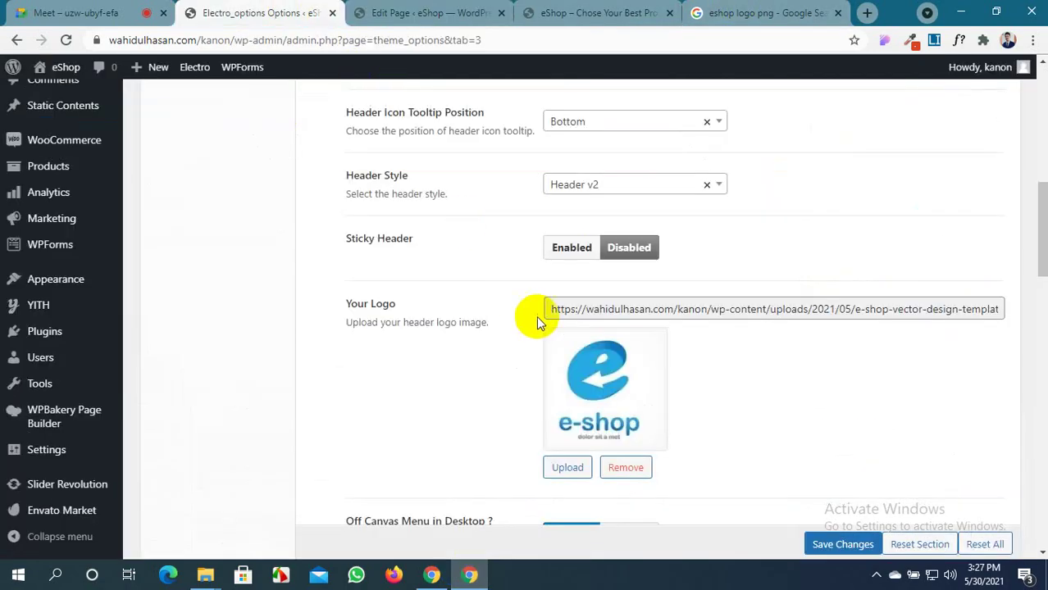
pyautogui.click(607, 467)
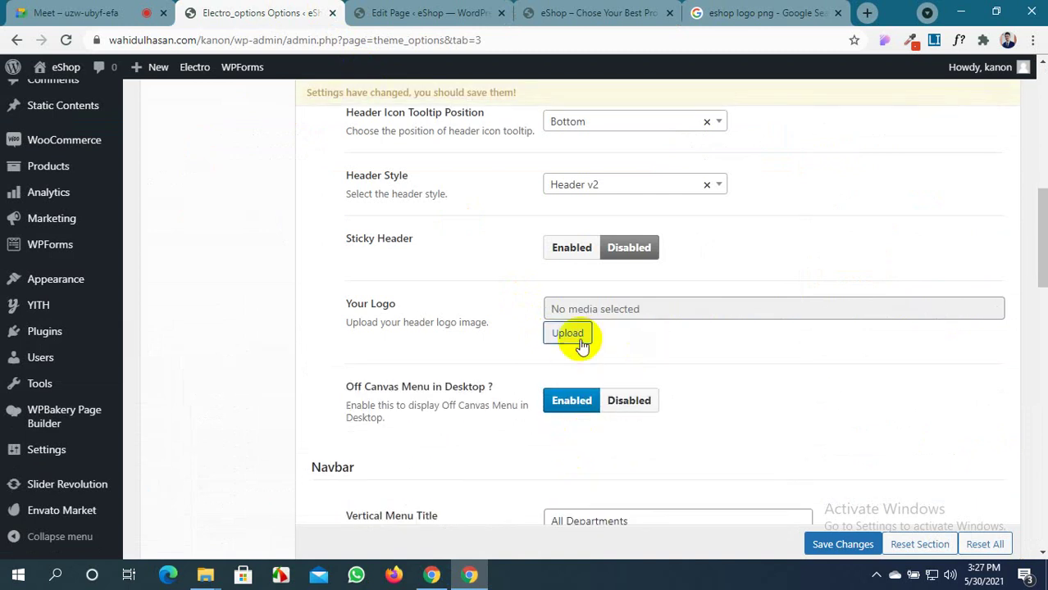
pyautogui.click(574, 338)
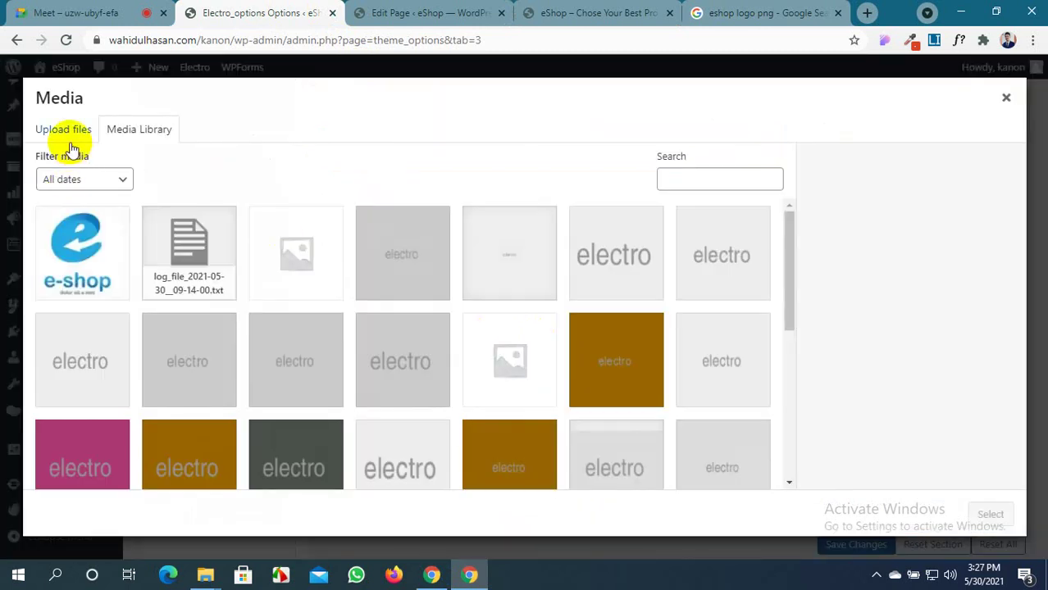
pyautogui.click(65, 131)
pyautogui.click(480, 329)
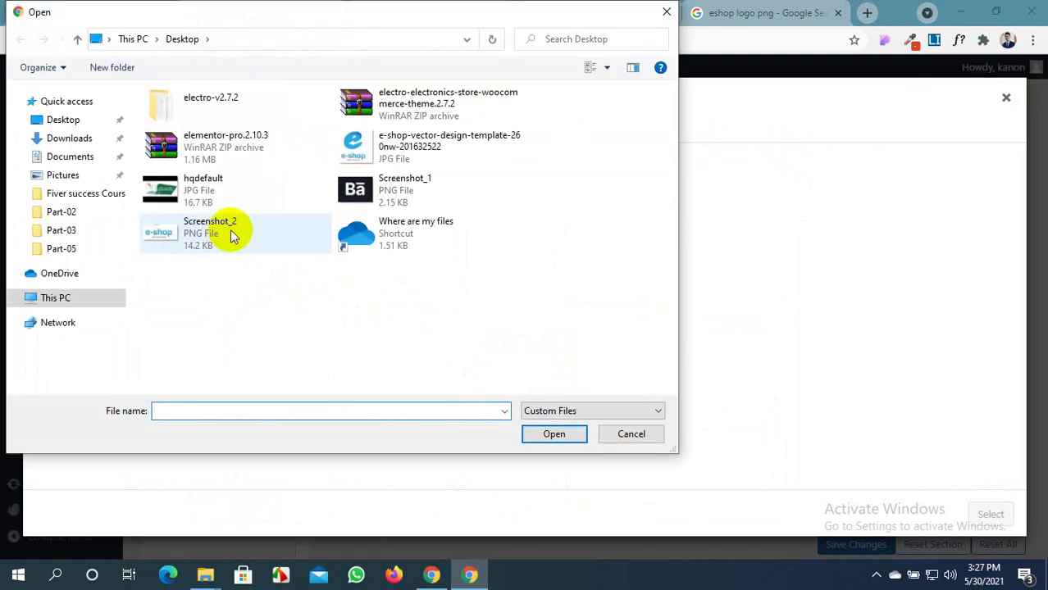
pyautogui.click(215, 238)
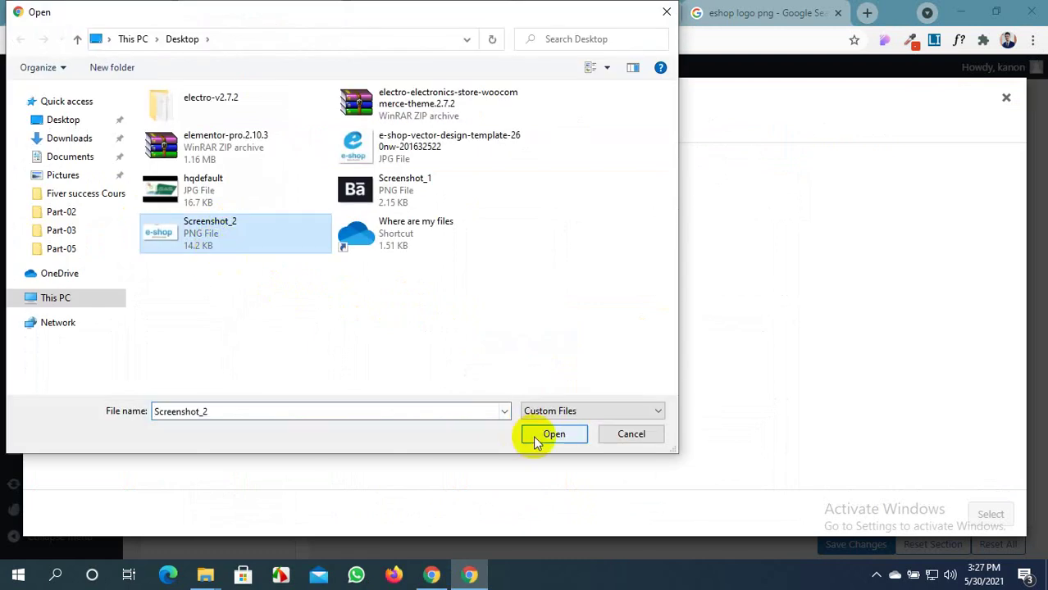
pyautogui.click(535, 436)
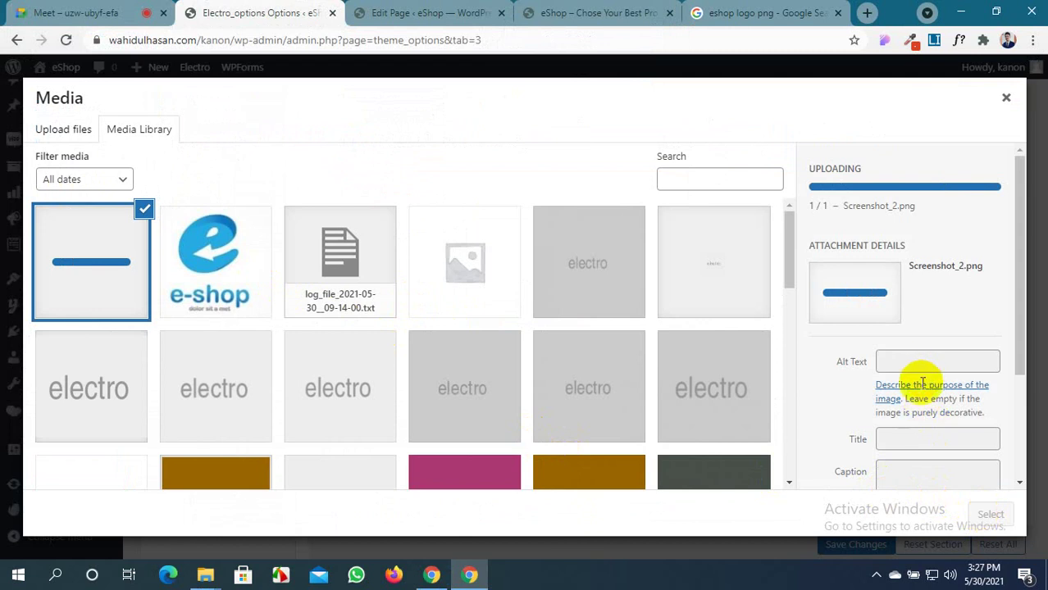
# - Title the image 'Logo', select it as the header logo, and save the theme options
pyautogui.click(923, 439)
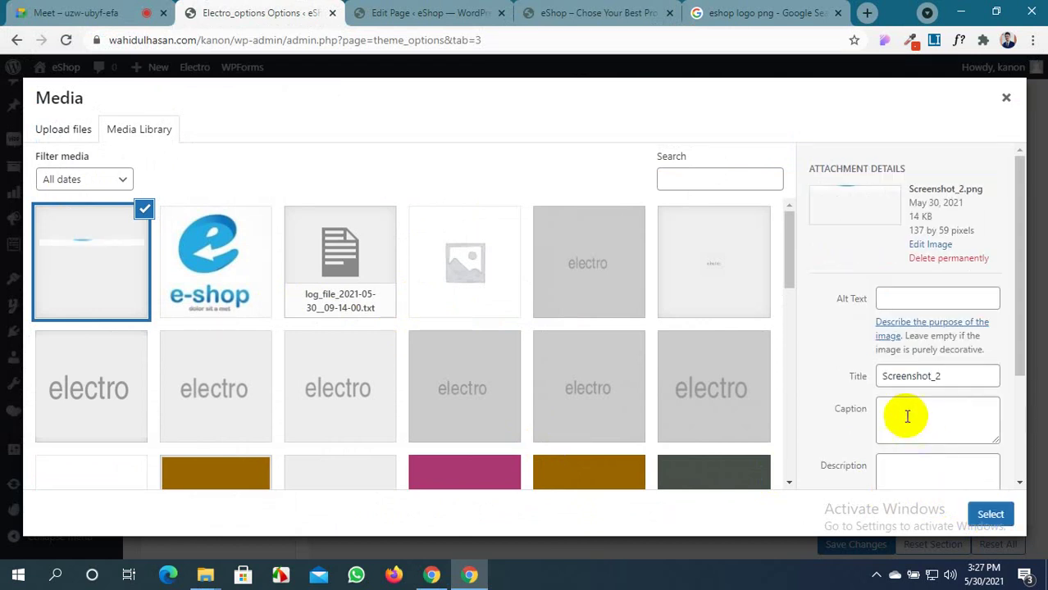
pyautogui.moveTo(969, 383); pyautogui.dragTo(853, 377)
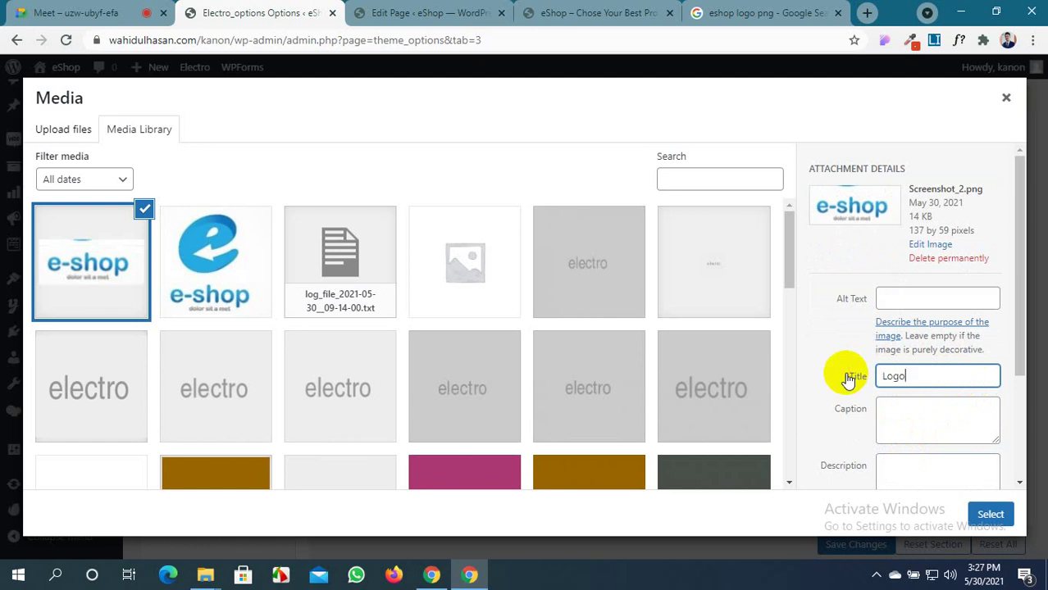
pyautogui.click(990, 515)
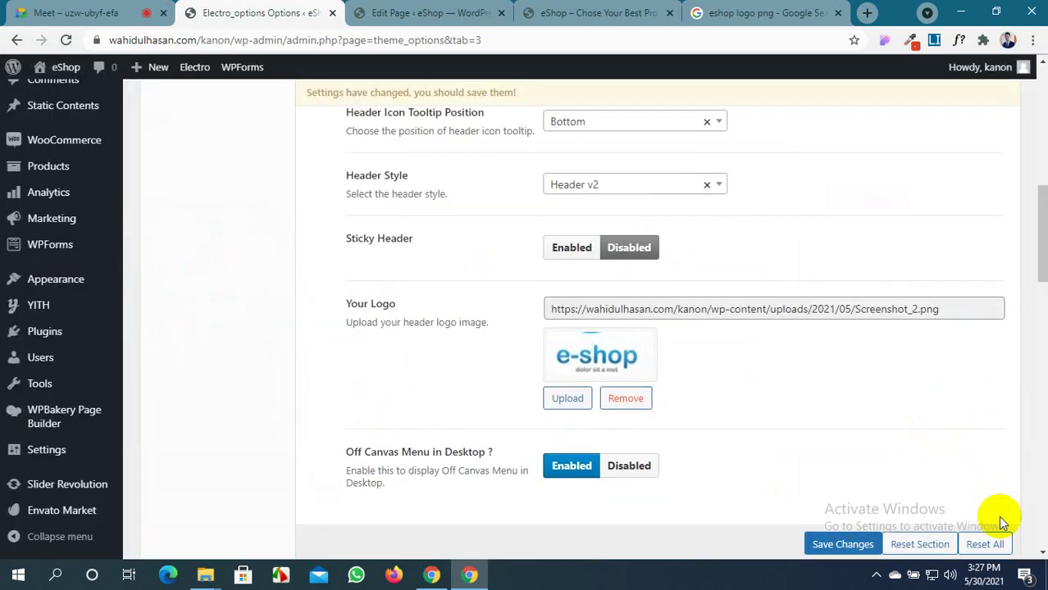
pyautogui.click(839, 543)
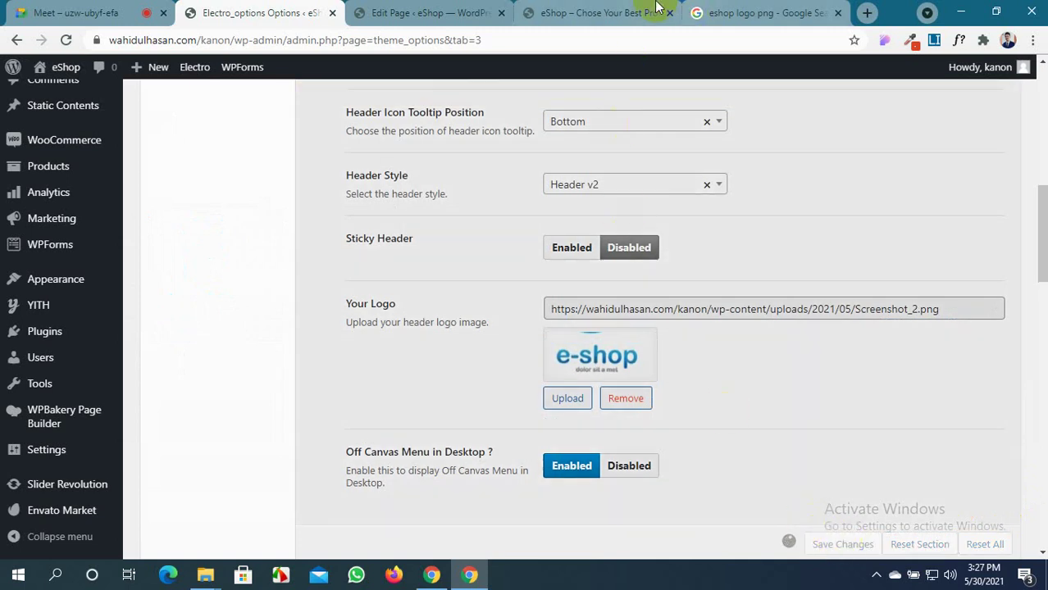
pyautogui.click(611, 7)
pyautogui.click(837, 12)
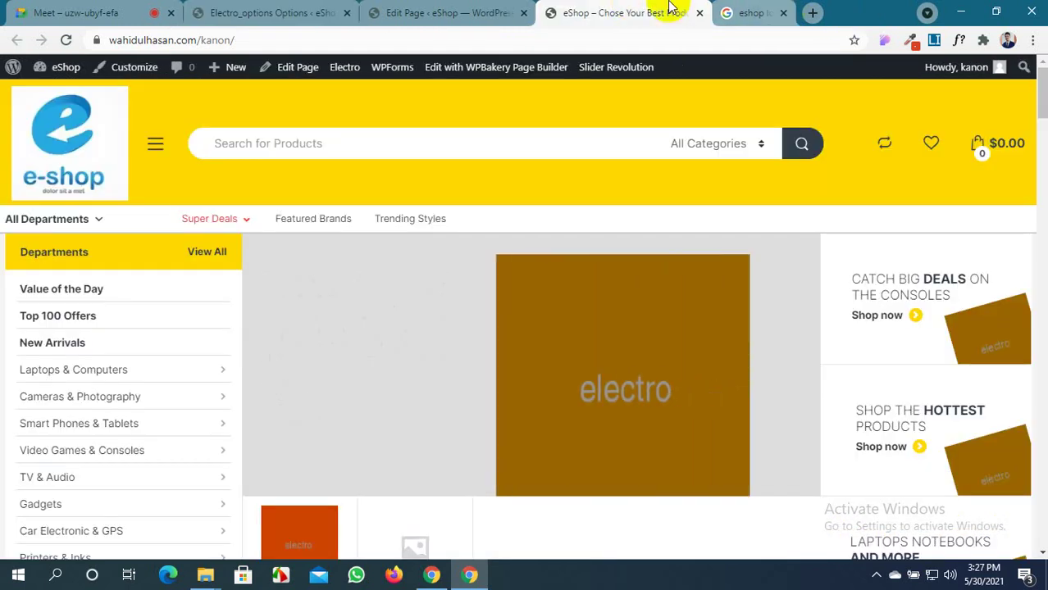
# - Resave the Electro header settings until 'Settings Saved' shows, then reload the storefront to see the wide logo
pyautogui.click(65, 40)
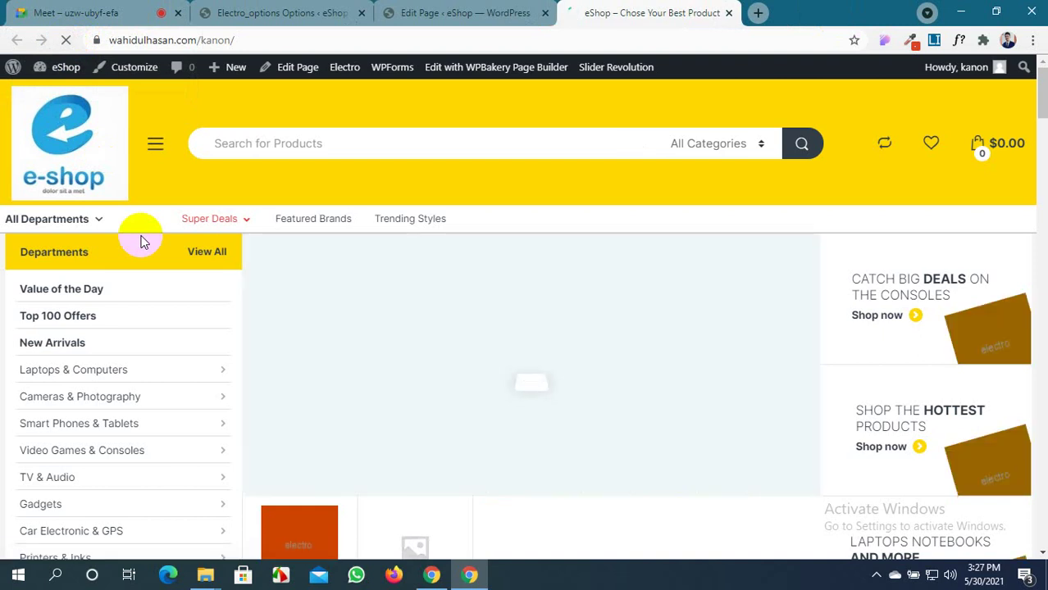
pyautogui.click(402, 12)
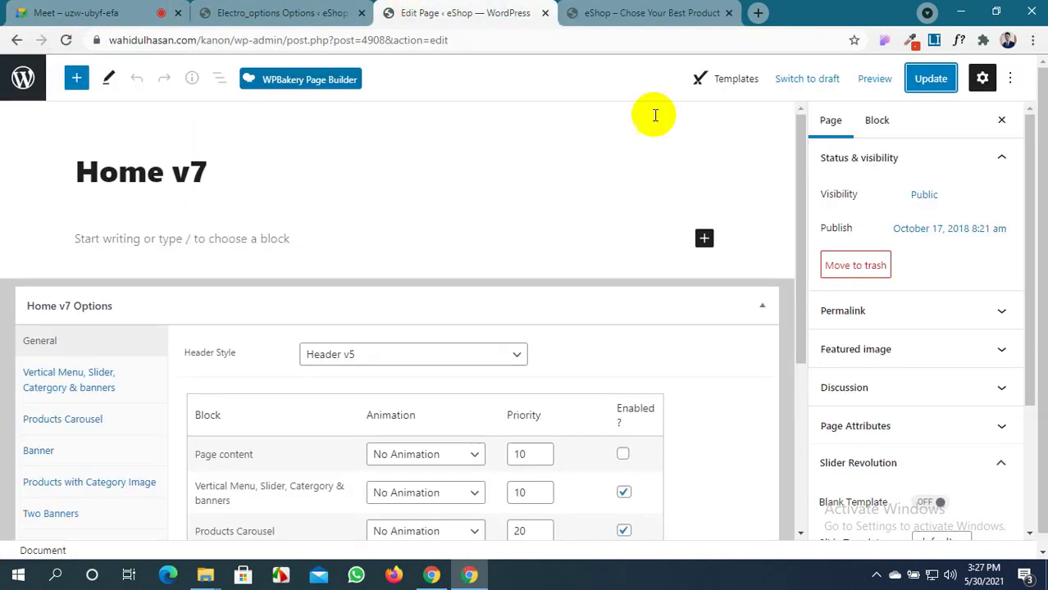
pyautogui.click(328, 13)
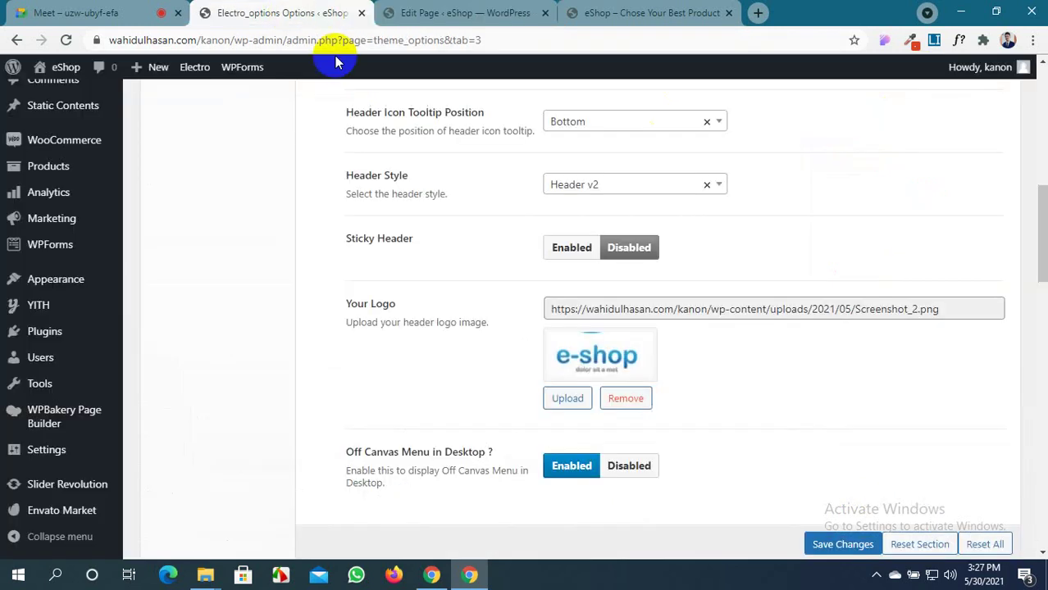
pyautogui.click(836, 544)
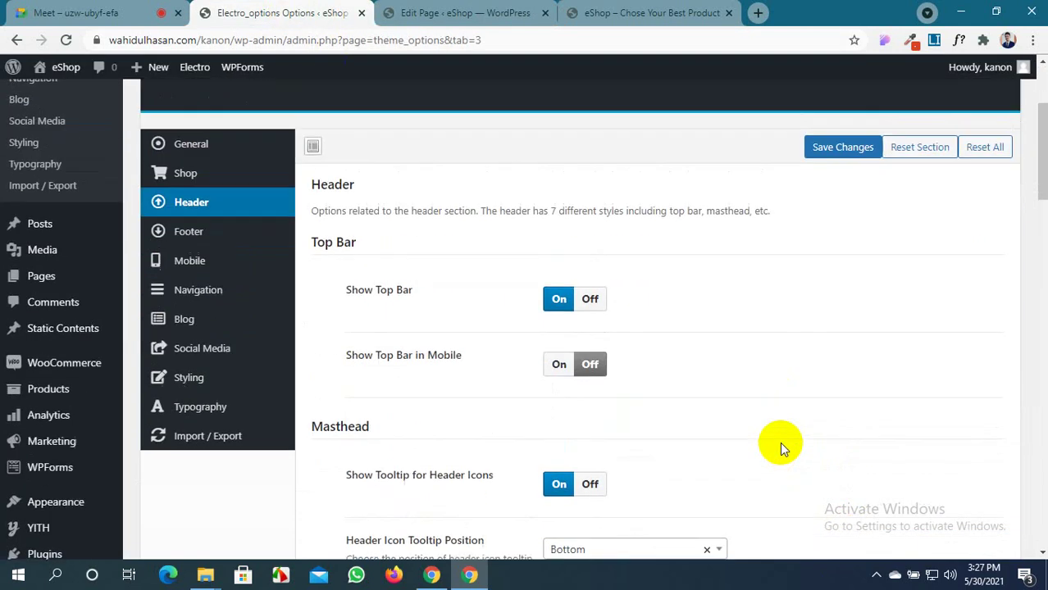
pyautogui.scroll(-5, 779, 443)
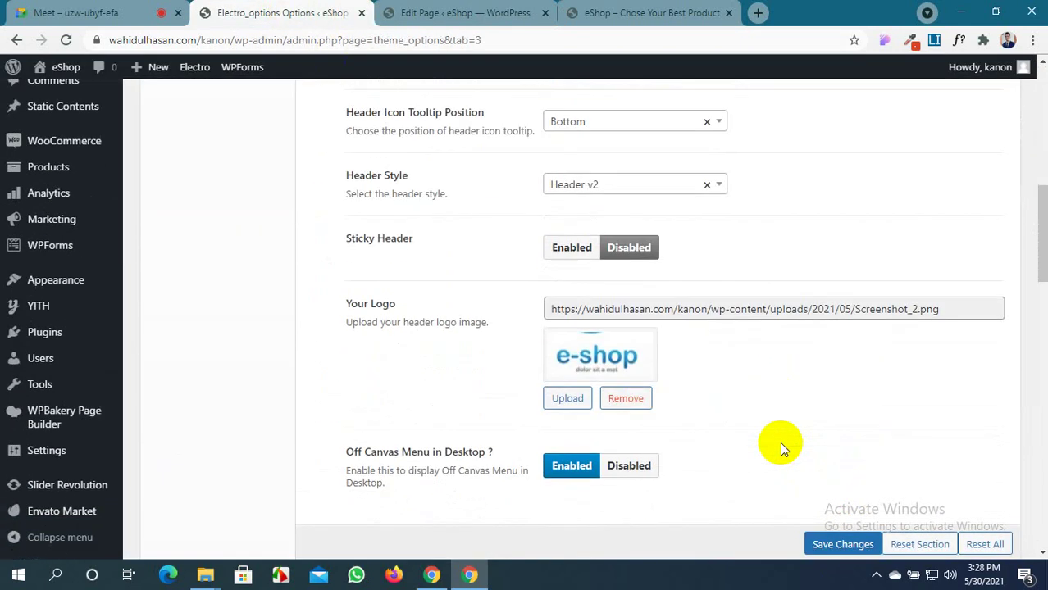
pyautogui.scroll(3, 780, 442)
pyautogui.scroll(2, 780, 442)
pyautogui.click(829, 108)
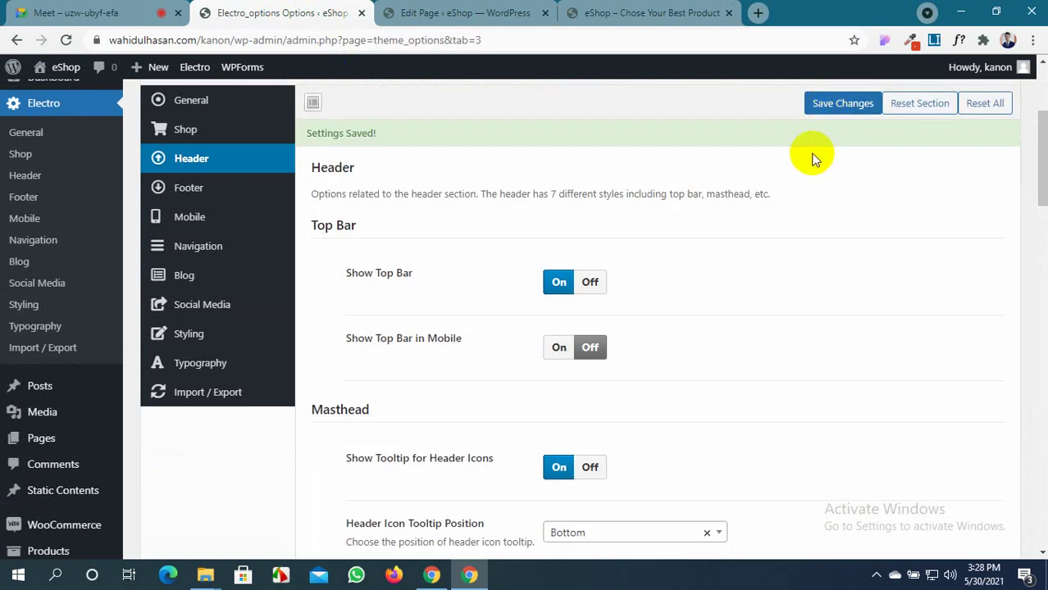
pyautogui.click(696, 14)
pyautogui.click(67, 41)
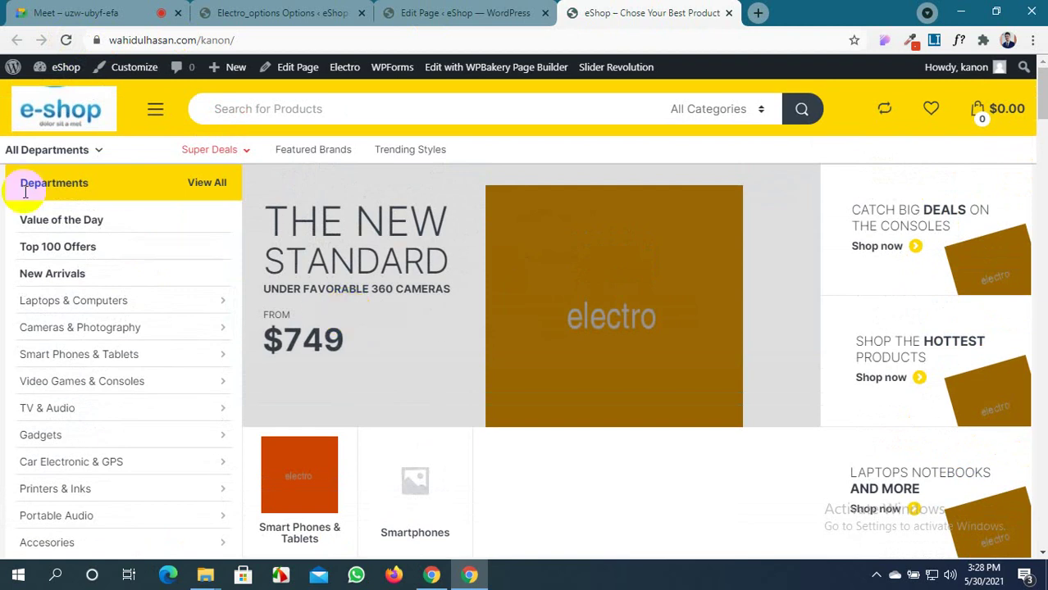
# - Open the storefront's off-canvas menu and expand Computers & Accessories, Cameras, Mobiles, Movies and TV & Audio
pyautogui.moveTo(212, 150)
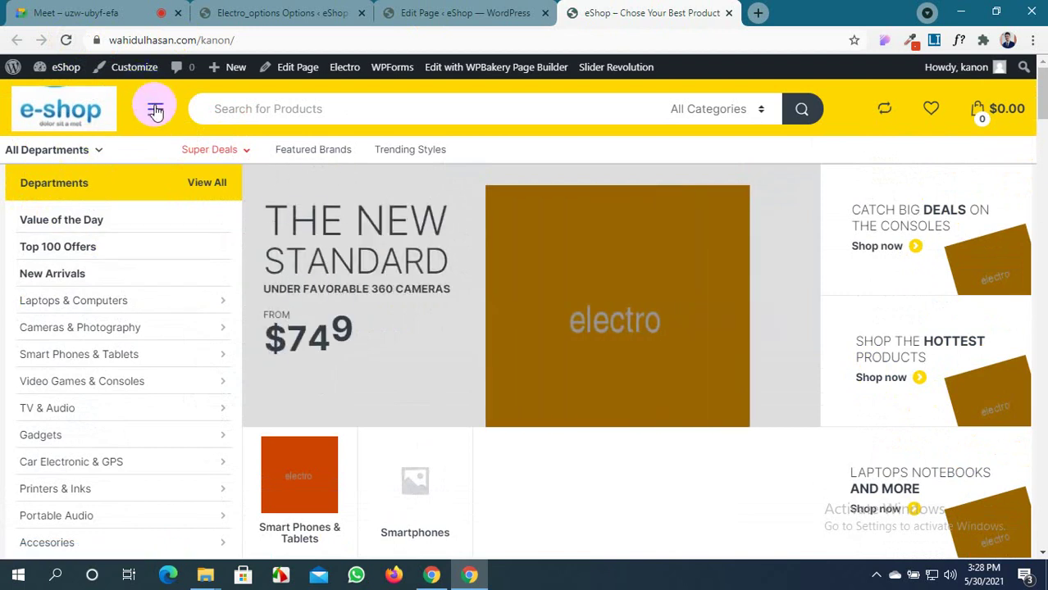
pyautogui.click(155, 111)
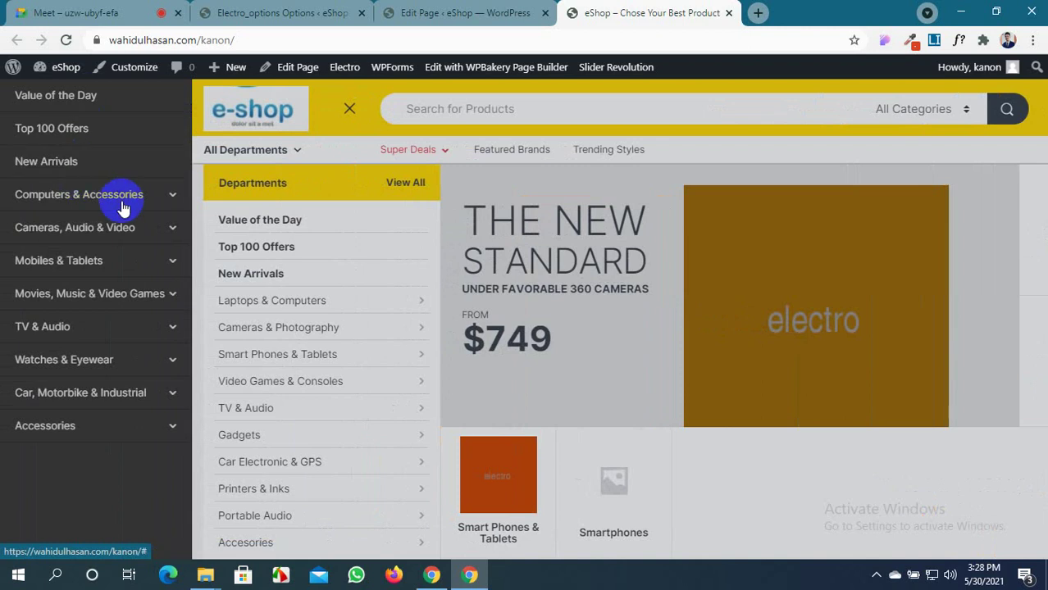
pyautogui.click(154, 204)
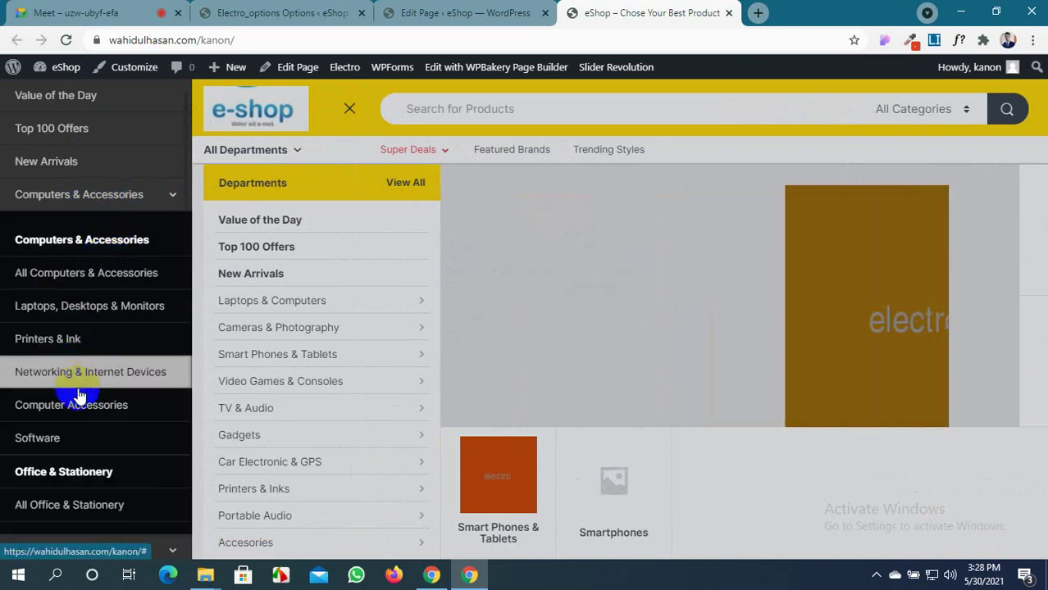
pyautogui.scroll(-1, 82, 385)
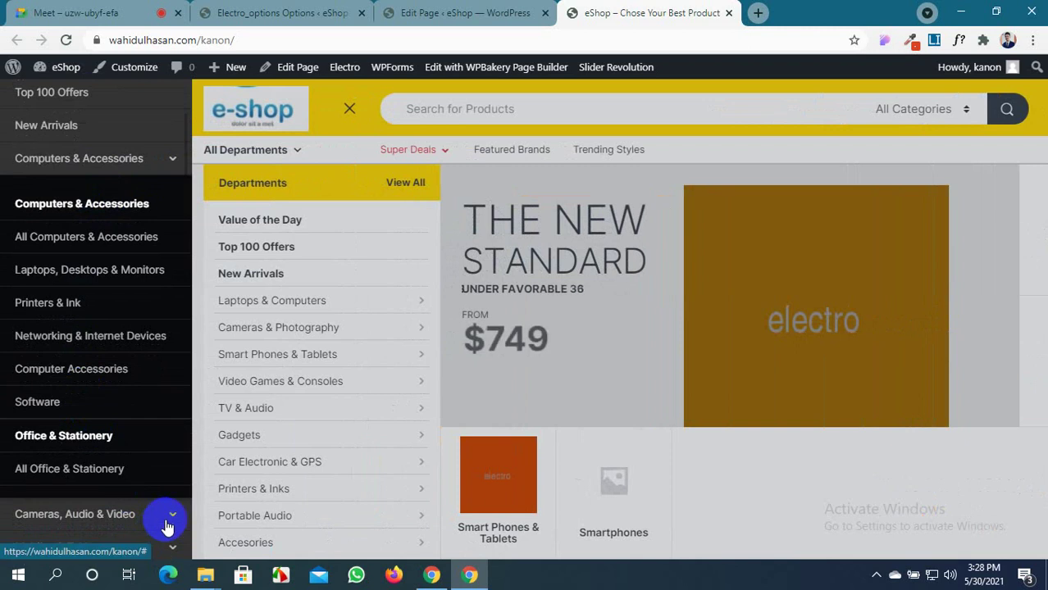
pyautogui.click(170, 515)
pyautogui.scroll(-1, 86, 285)
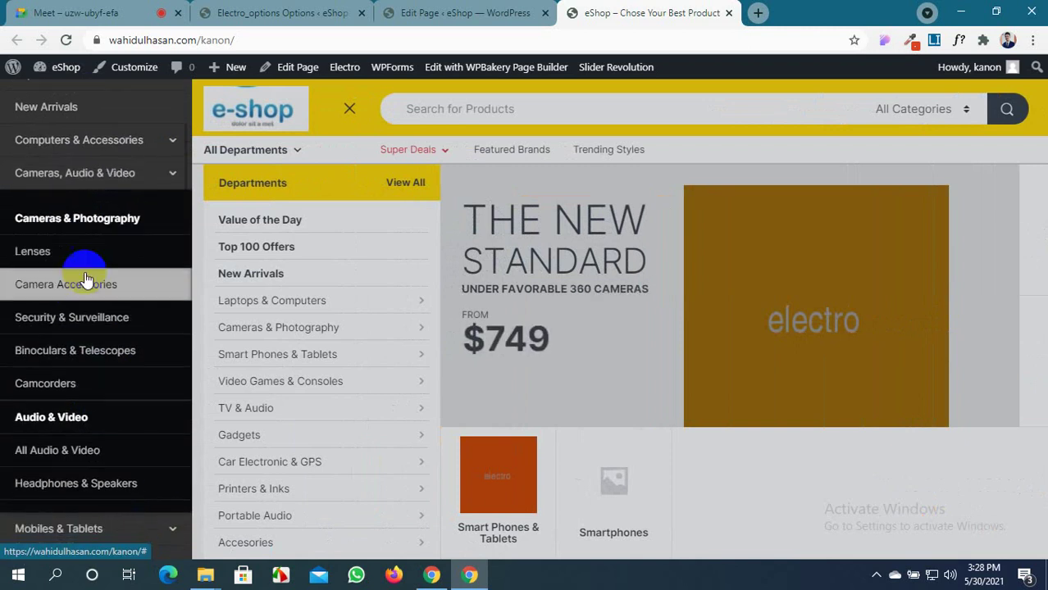
pyautogui.click(170, 531)
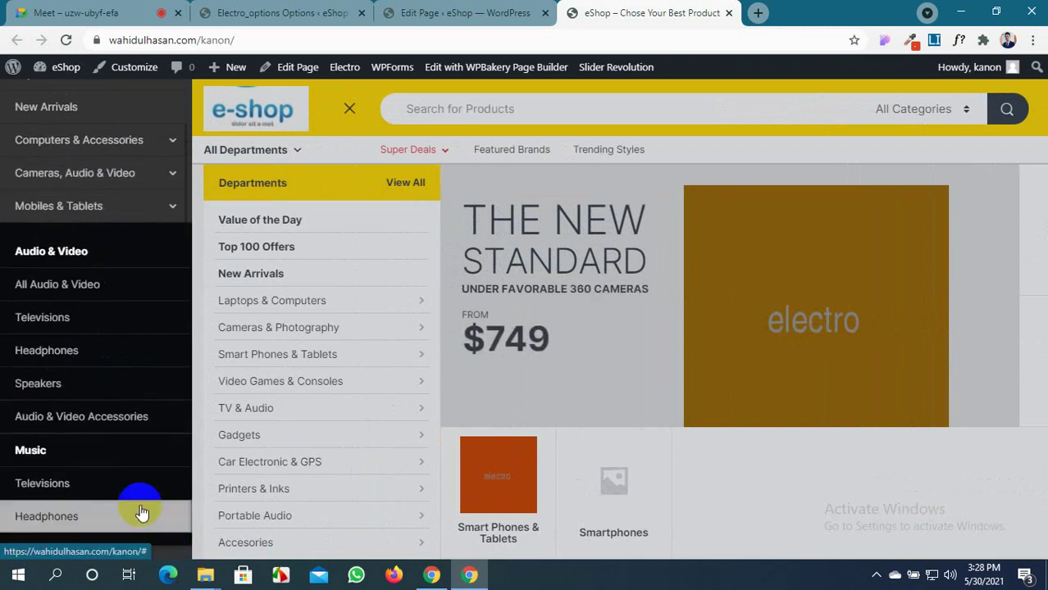
pyautogui.scroll(-1, 88, 363)
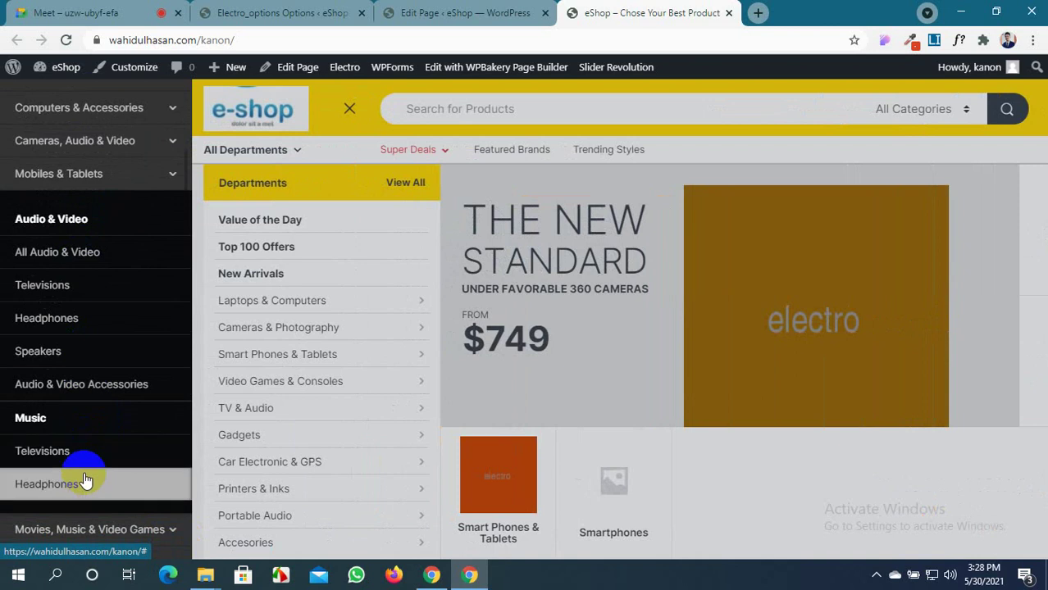
pyautogui.scroll(-1, 98, 488)
pyautogui.click(133, 519)
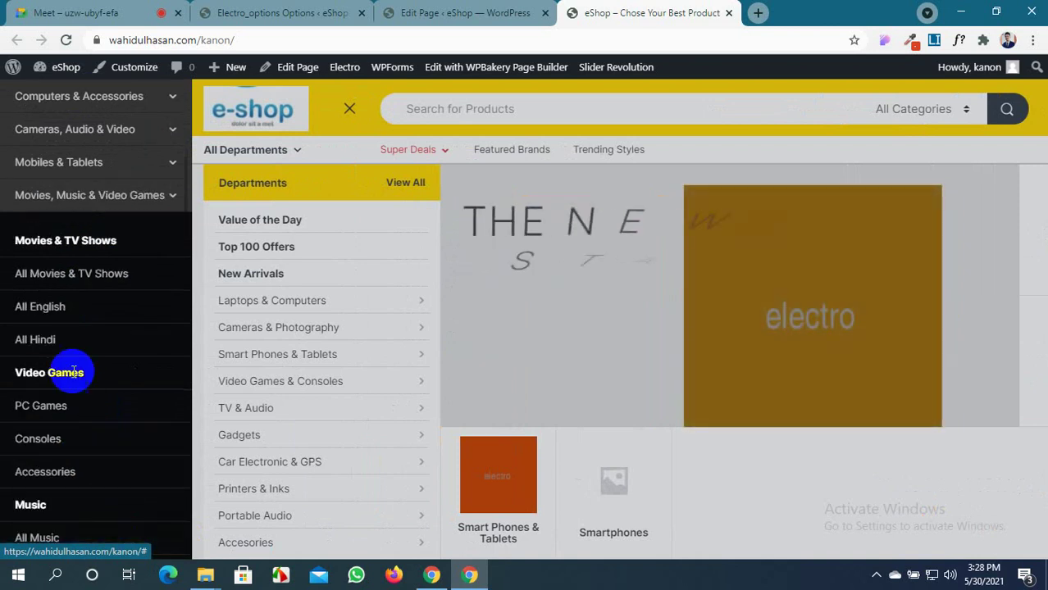
pyautogui.scroll(-2, 74, 337)
pyautogui.scroll(-3, 71, 409)
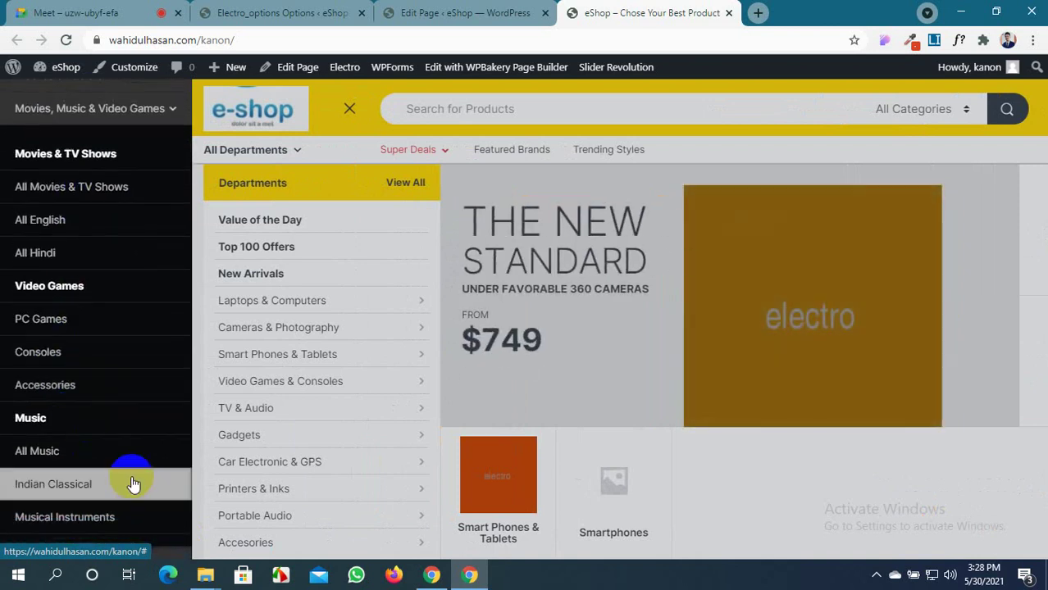
pyautogui.click(160, 546)
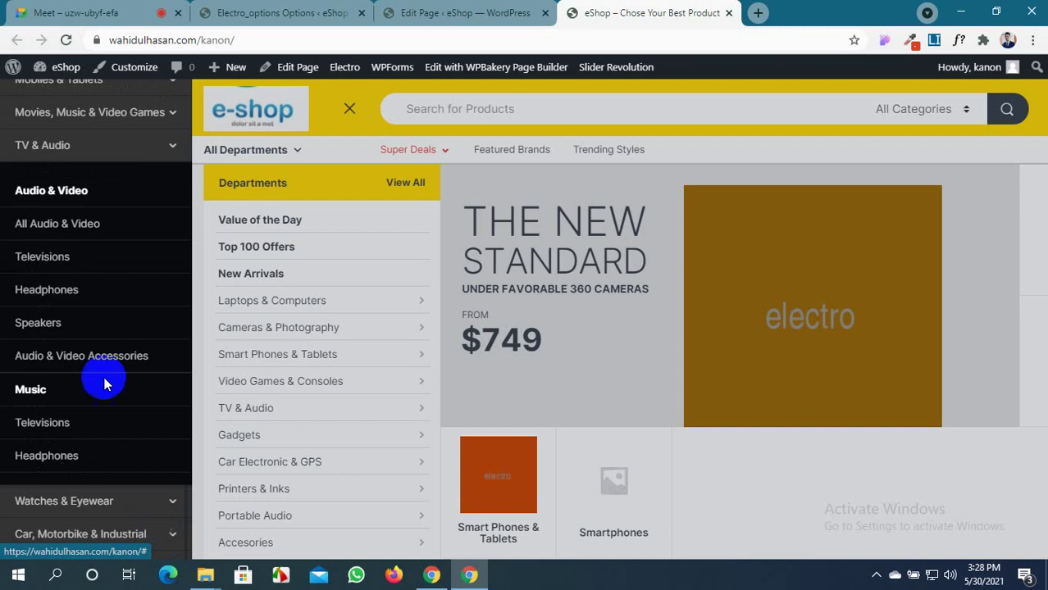
# - Close the side menu, reopen and close it again, then go to the Home v7 page editor
pyautogui.scroll(3, 102, 461)
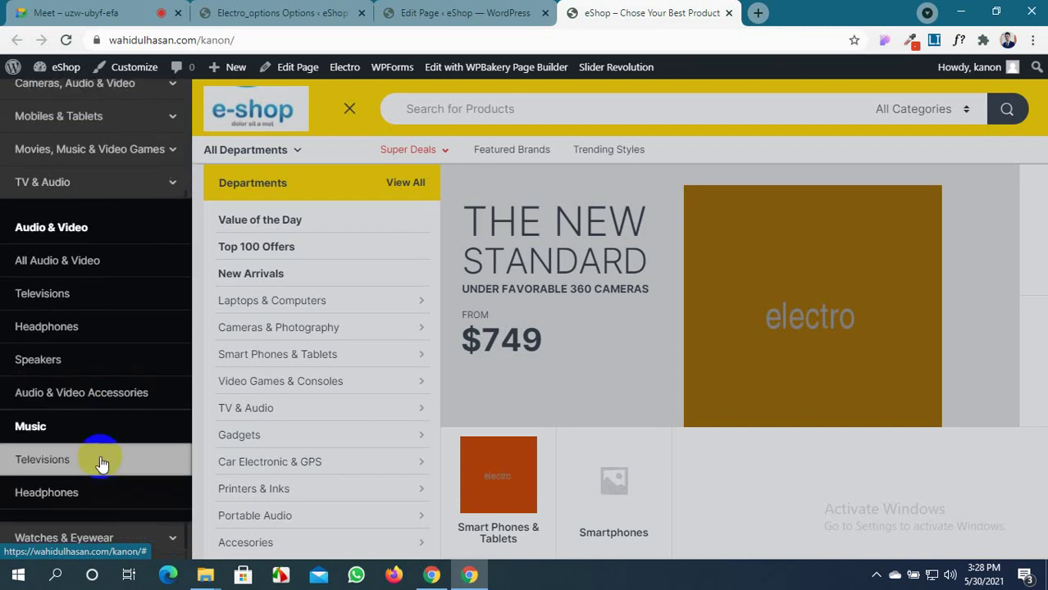
pyautogui.scroll(1, 122, 378)
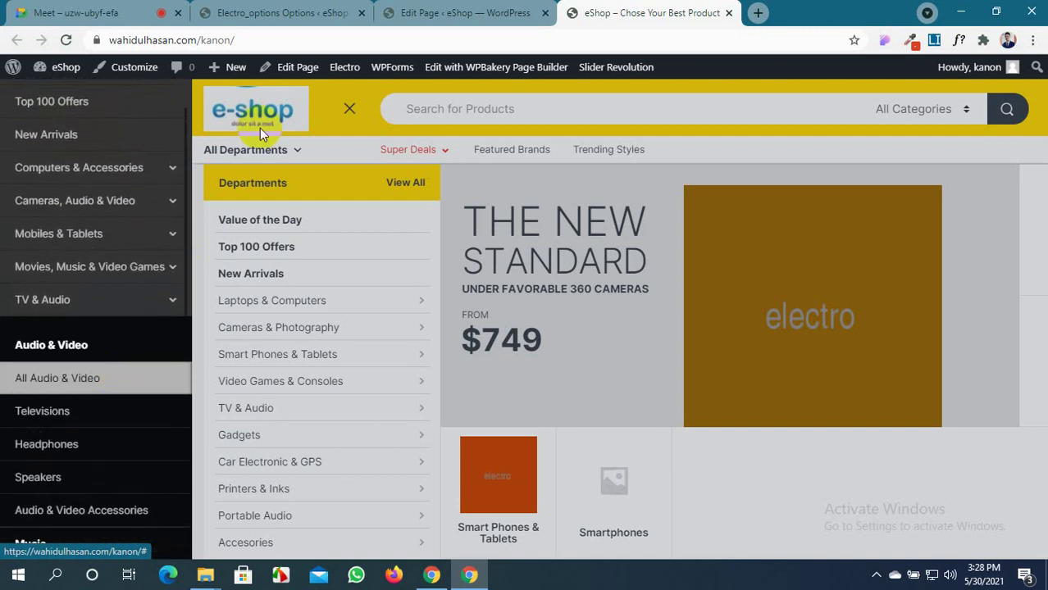
pyautogui.click(348, 108)
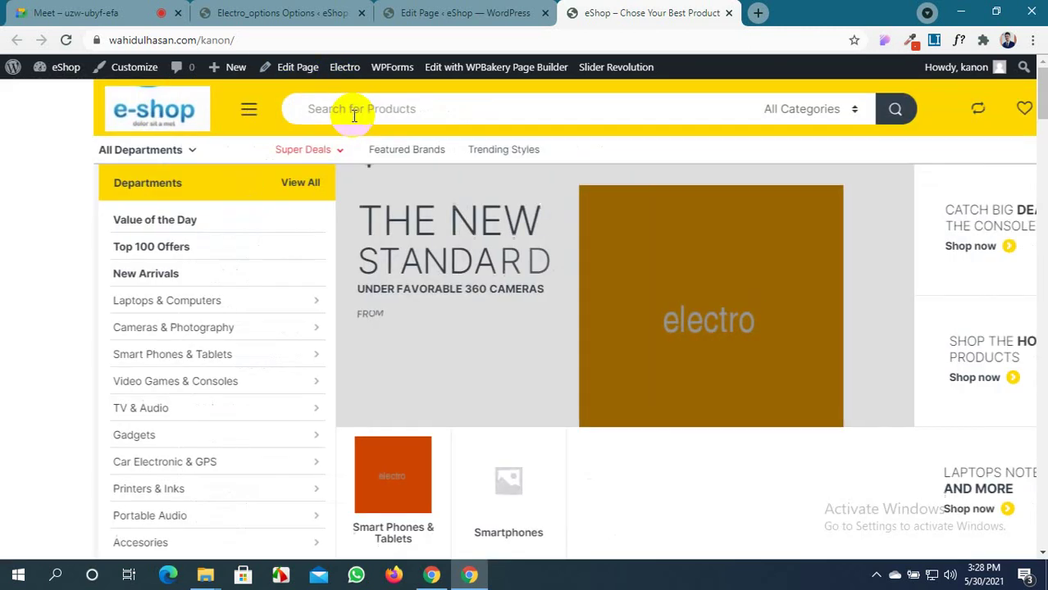
pyautogui.click(155, 112)
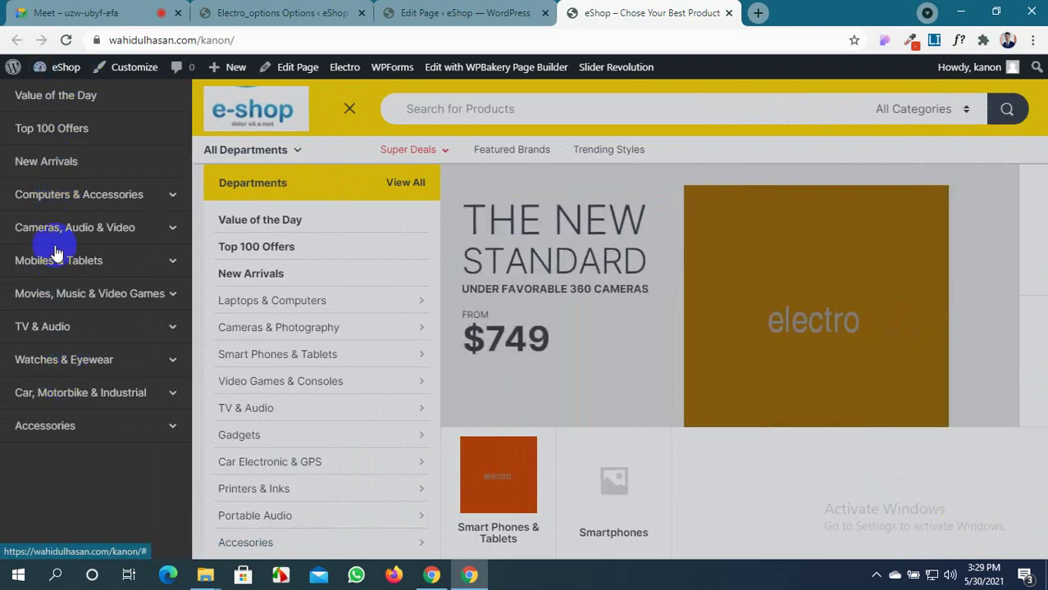
pyautogui.click(346, 109)
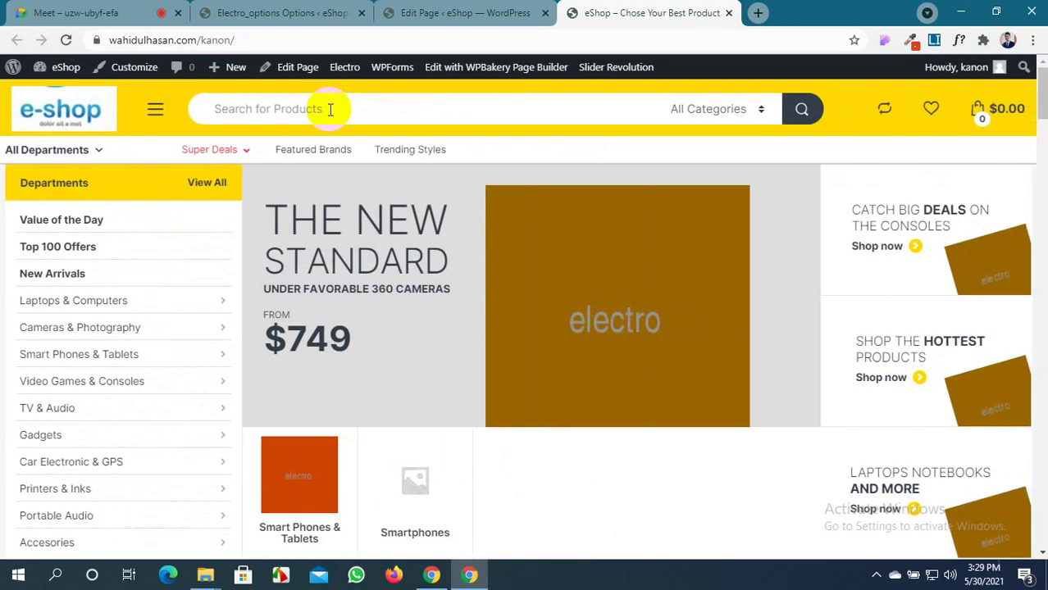
pyautogui.click(460, 12)
# - Close the Home v7 editor tab and go from the Electro header options to Appearance > Menus
pyautogui.click(297, 11)
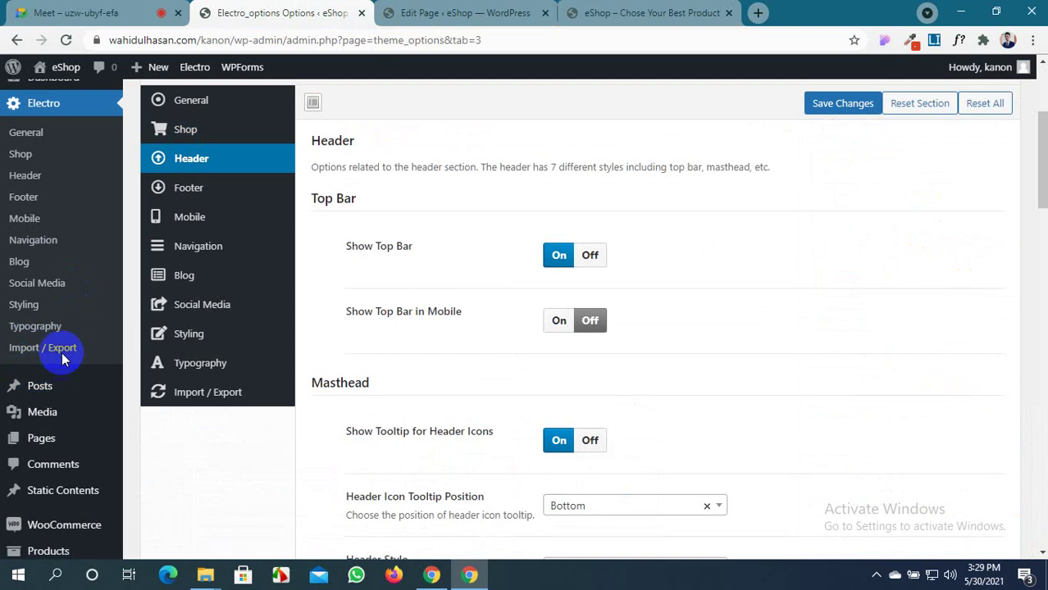
pyautogui.click(458, 12)
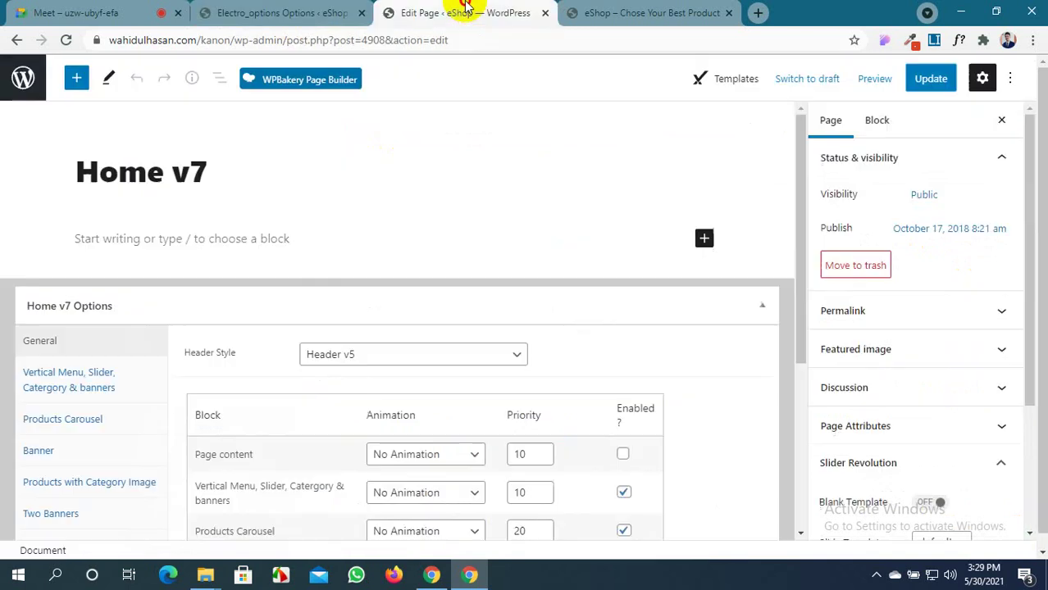
pyautogui.click(547, 13)
pyautogui.click(271, 12)
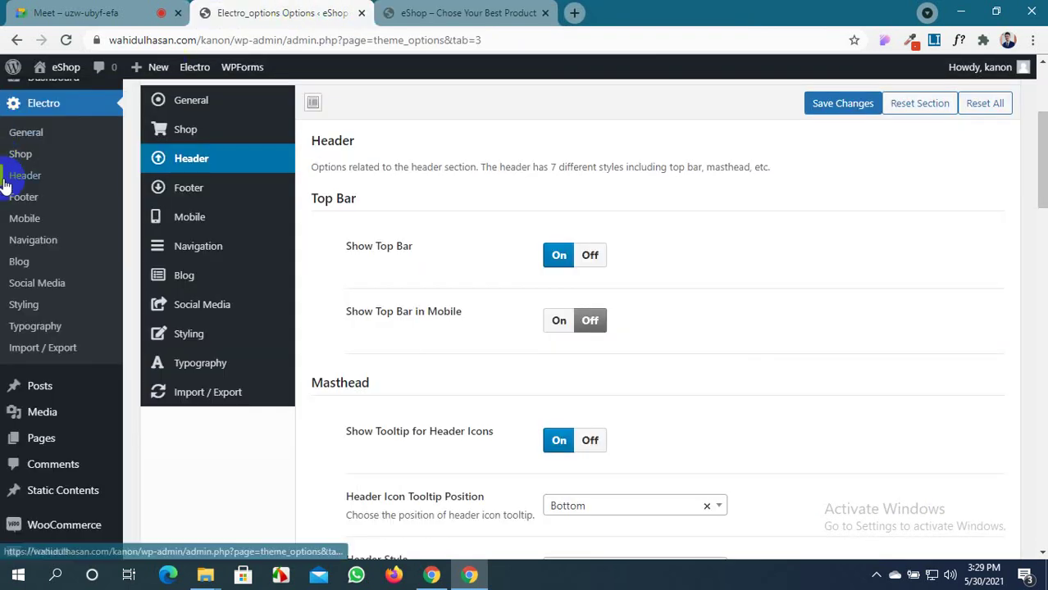
pyautogui.moveTo(42, 449)
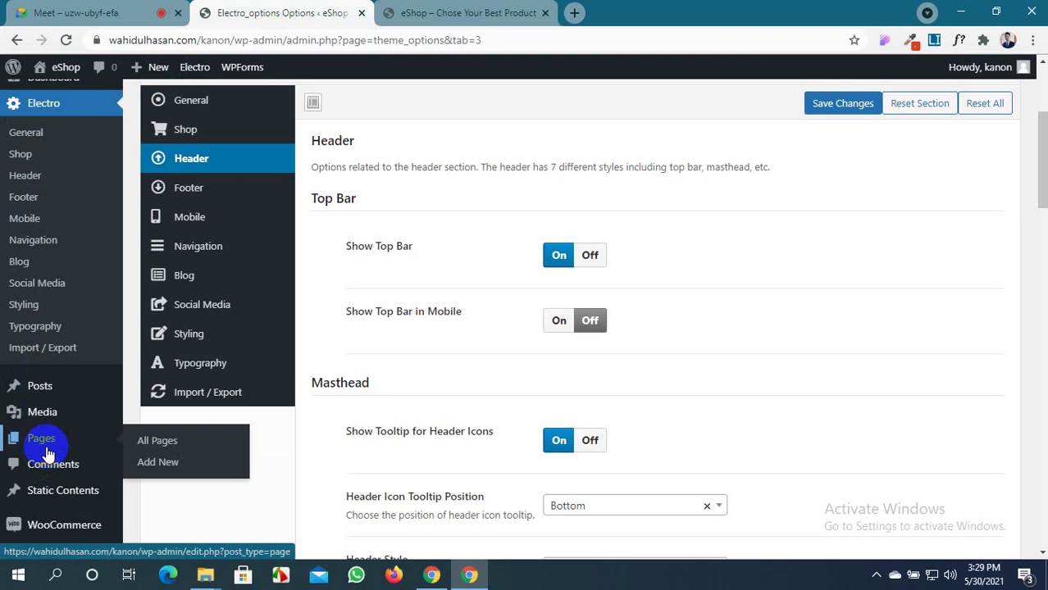
pyautogui.scroll(2, 65, 386)
pyautogui.scroll(-5, 69, 357)
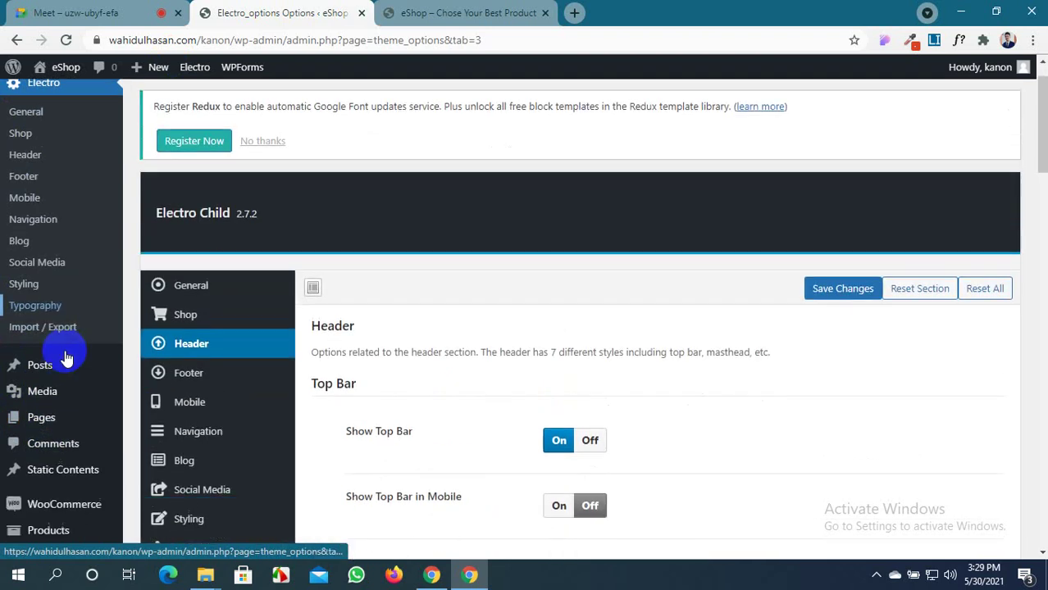
pyautogui.moveTo(66, 281)
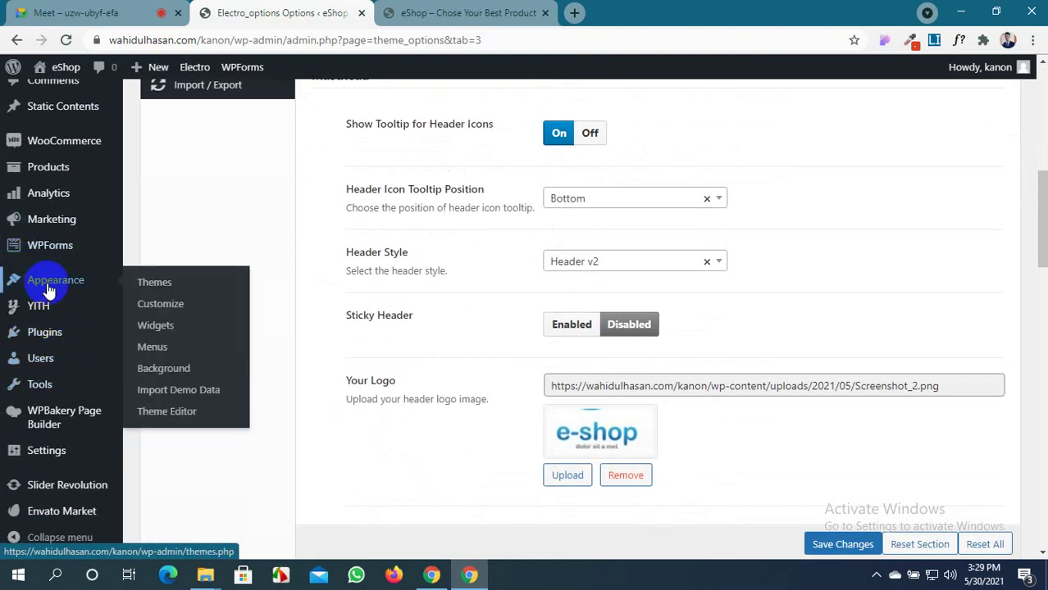
pyautogui.click(152, 349)
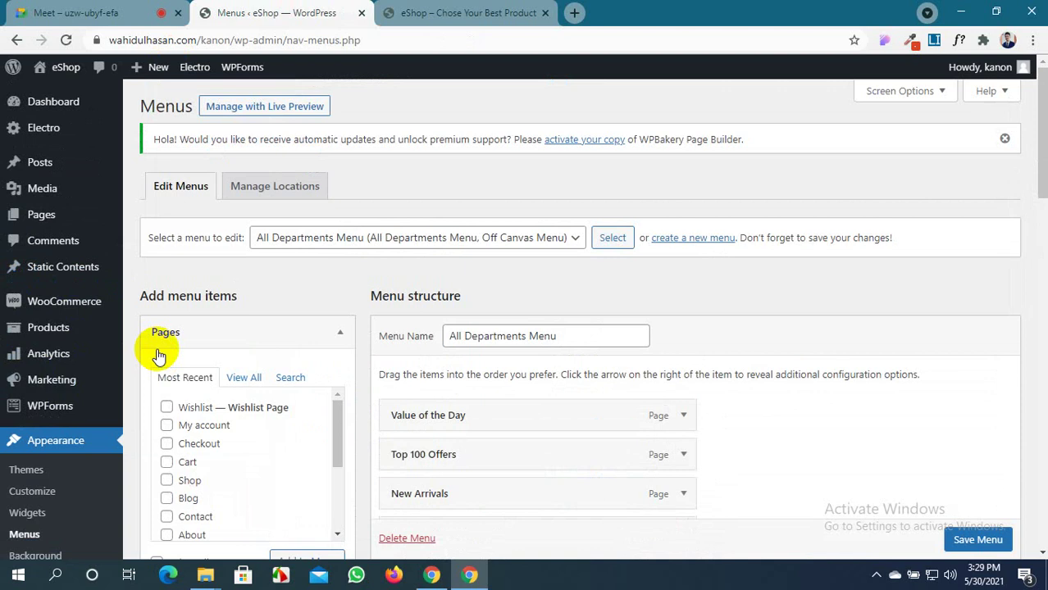
# - Select All Departments Menu in the menu dropdown and load it for editing
pyautogui.scroll(-5, 322, 372)
pyautogui.scroll(5, 322, 371)
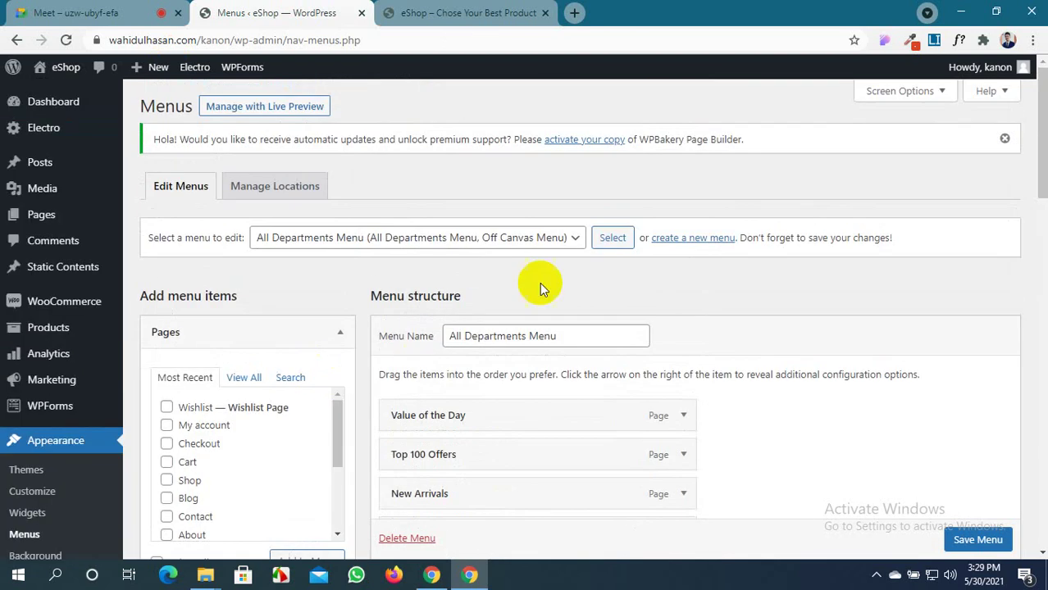
pyautogui.click(584, 239)
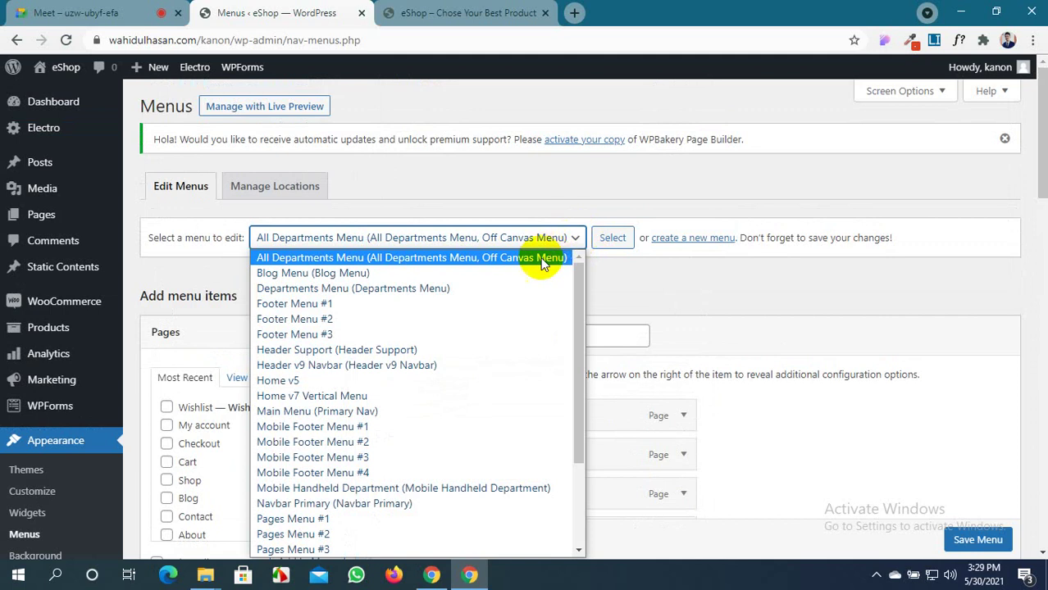
pyautogui.scroll(-5, 358, 296)
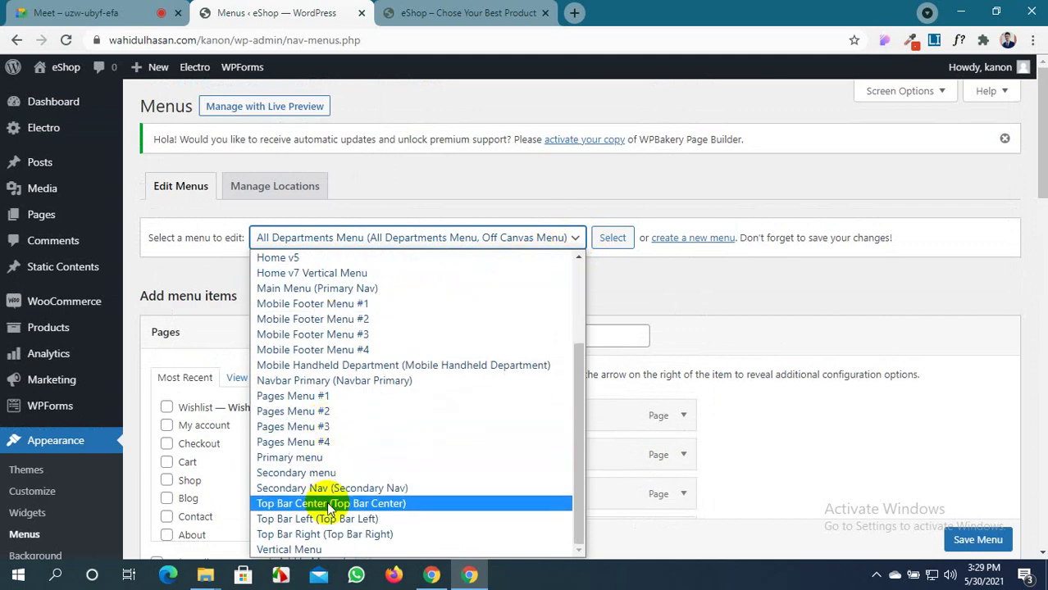
pyautogui.scroll(3, 332, 410)
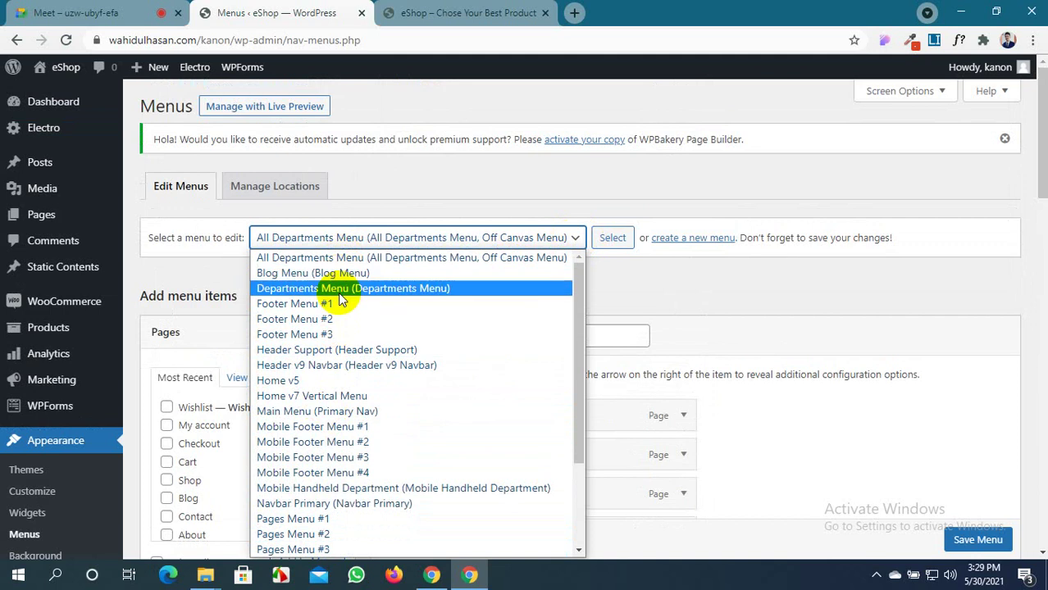
pyautogui.scroll(-3, 331, 462)
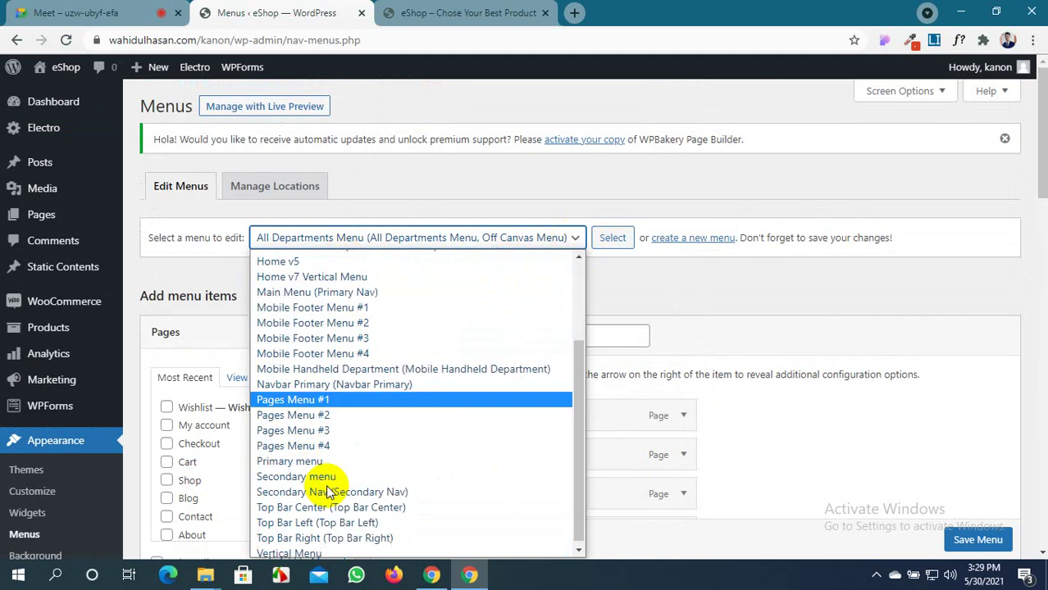
pyautogui.scroll(5, 330, 492)
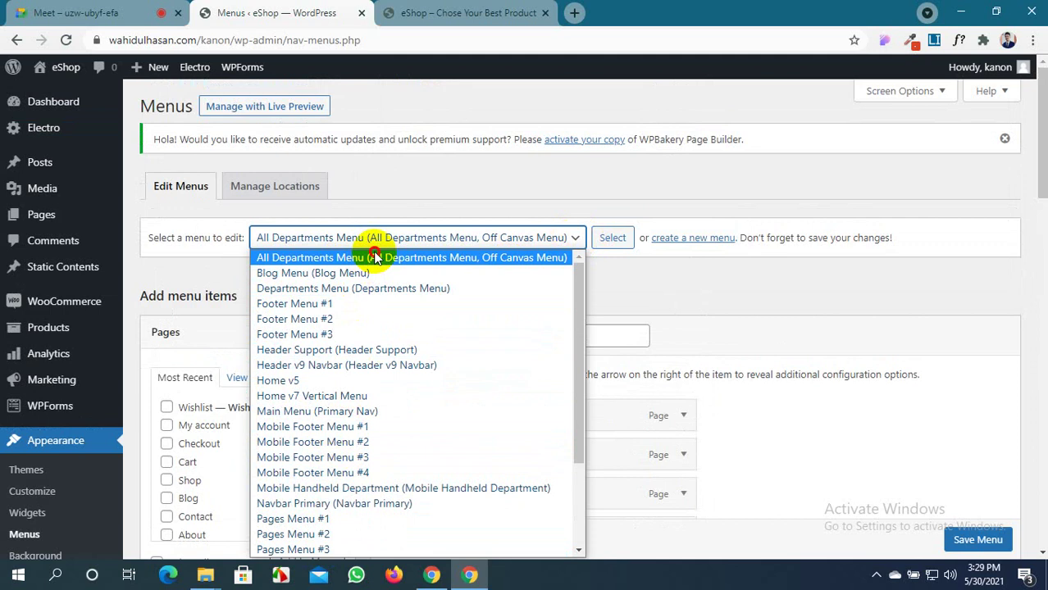
pyautogui.click(374, 258)
pyautogui.click(614, 243)
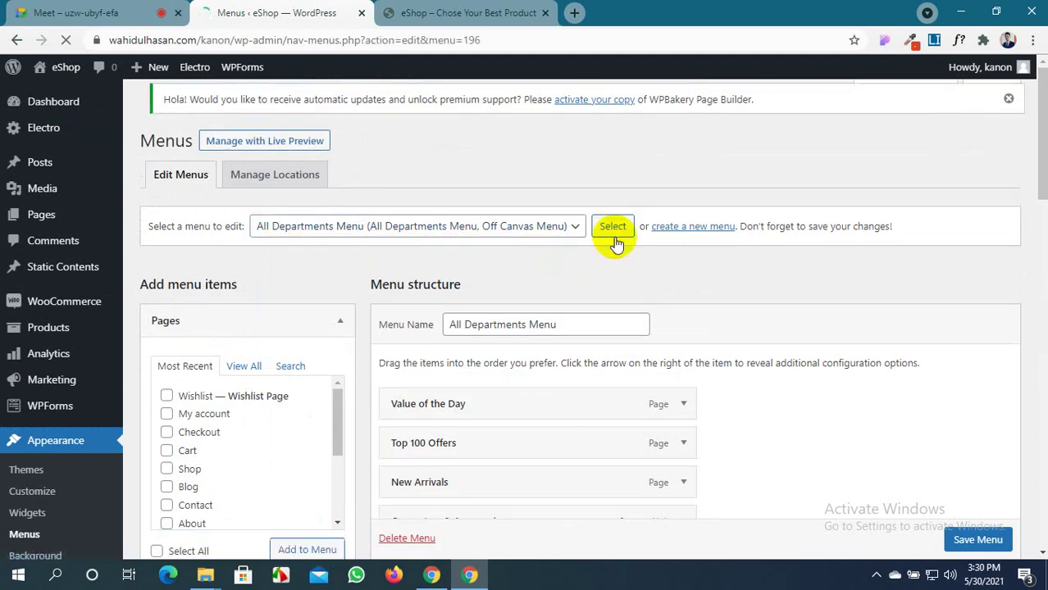
# - Untick the Off Canvas Menu display location, keeping All Departments Menu, and save the menu
pyautogui.scroll(-5, 617, 243)
pyautogui.scroll(-10, 615, 243)
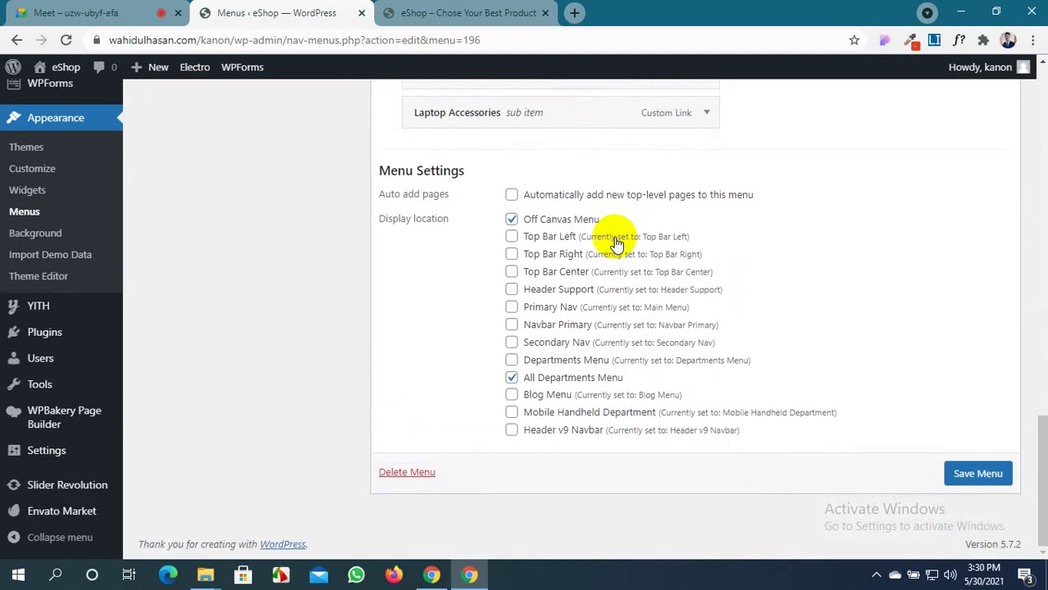
pyautogui.scroll(1, 591, 262)
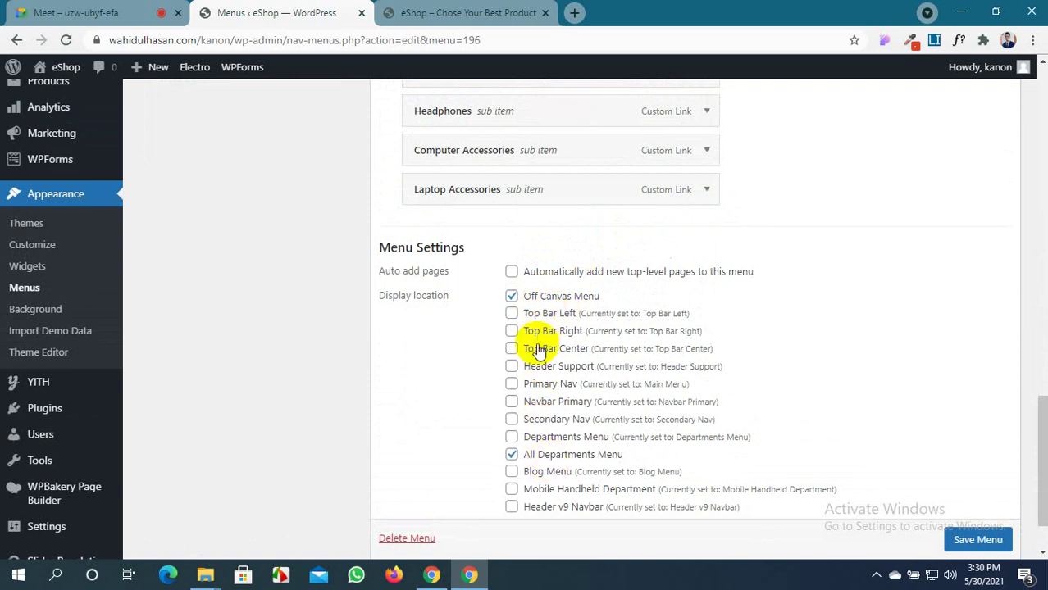
pyautogui.click(511, 296)
pyautogui.scroll(-1, 958, 541)
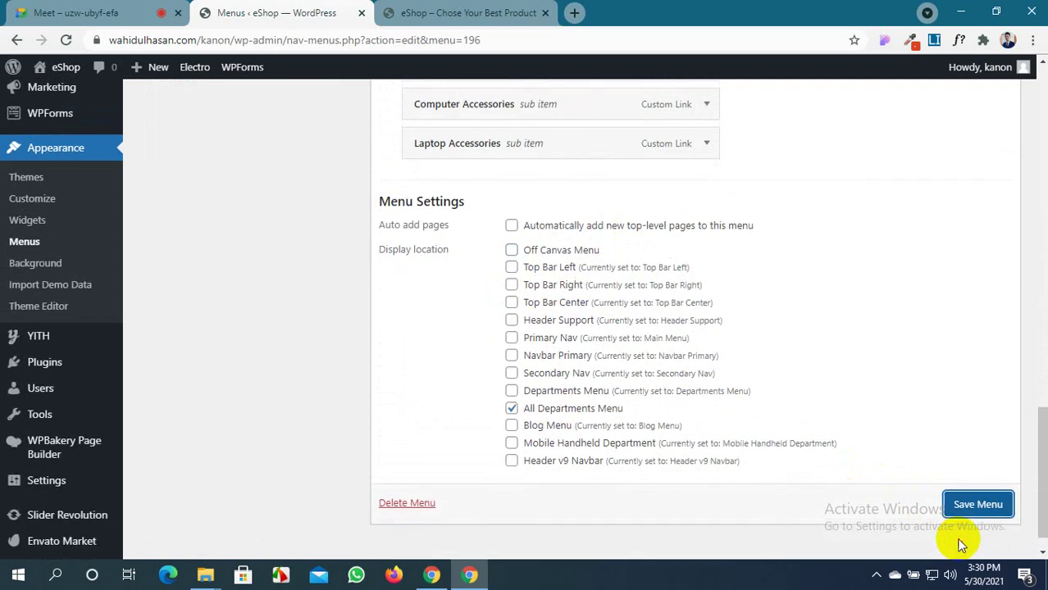
pyautogui.click(968, 509)
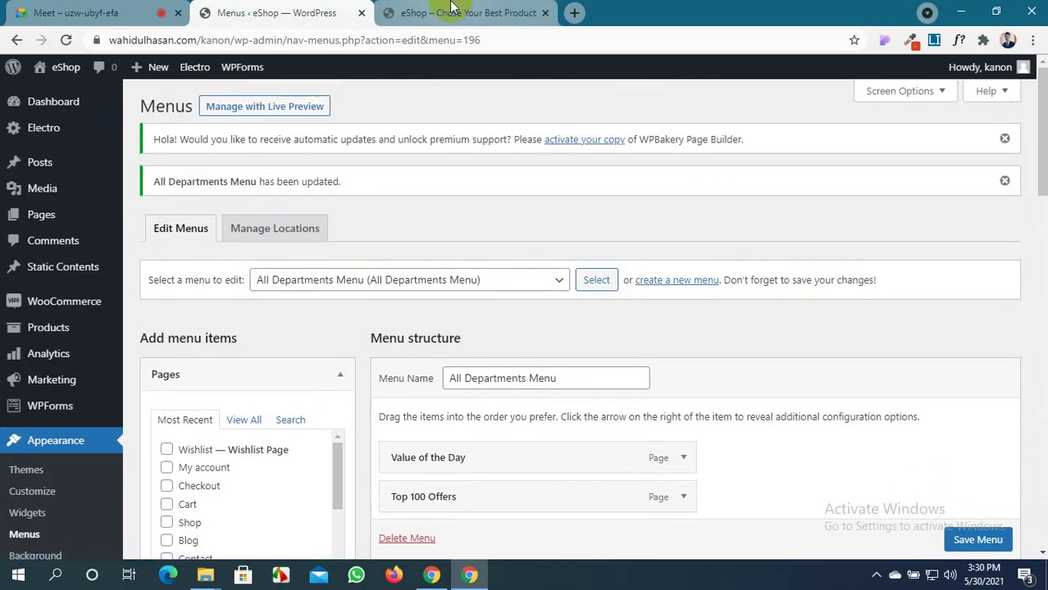
# - Reload the storefront and check its off-canvas category menu
pyautogui.click(451, 10)
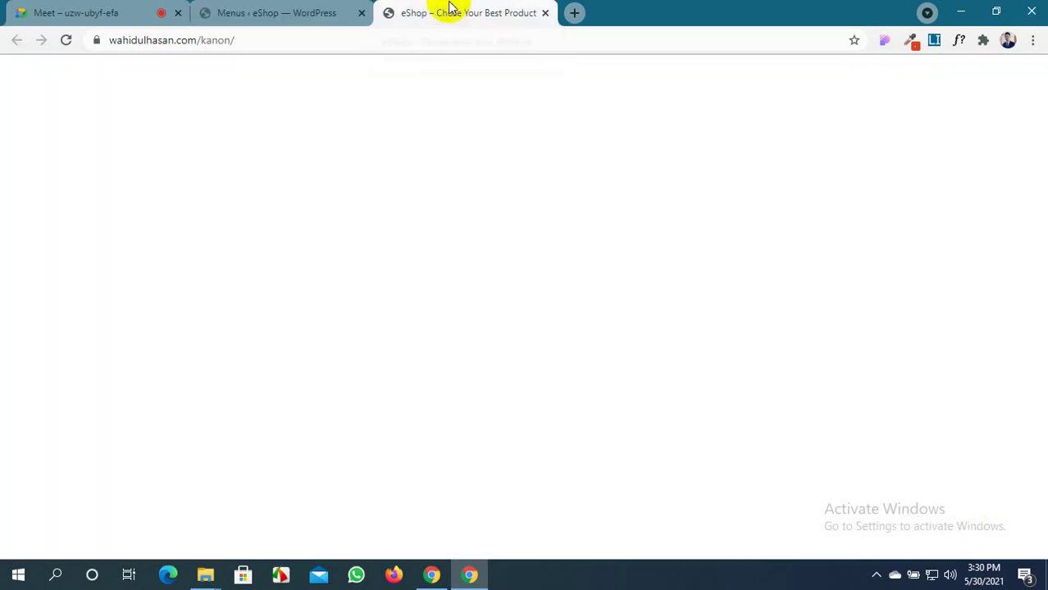
pyautogui.click(66, 40)
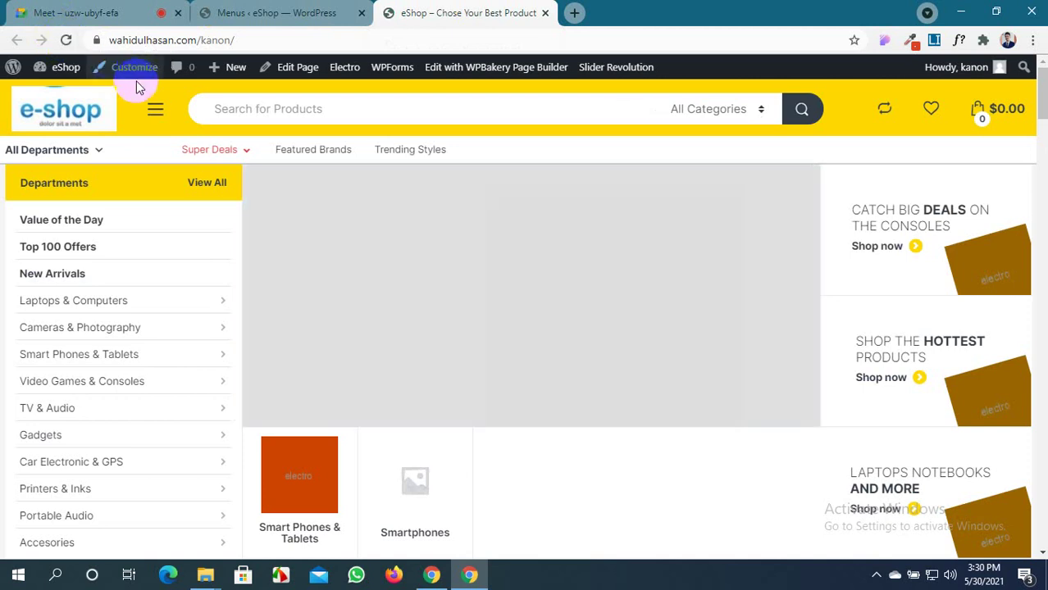
pyautogui.click(155, 111)
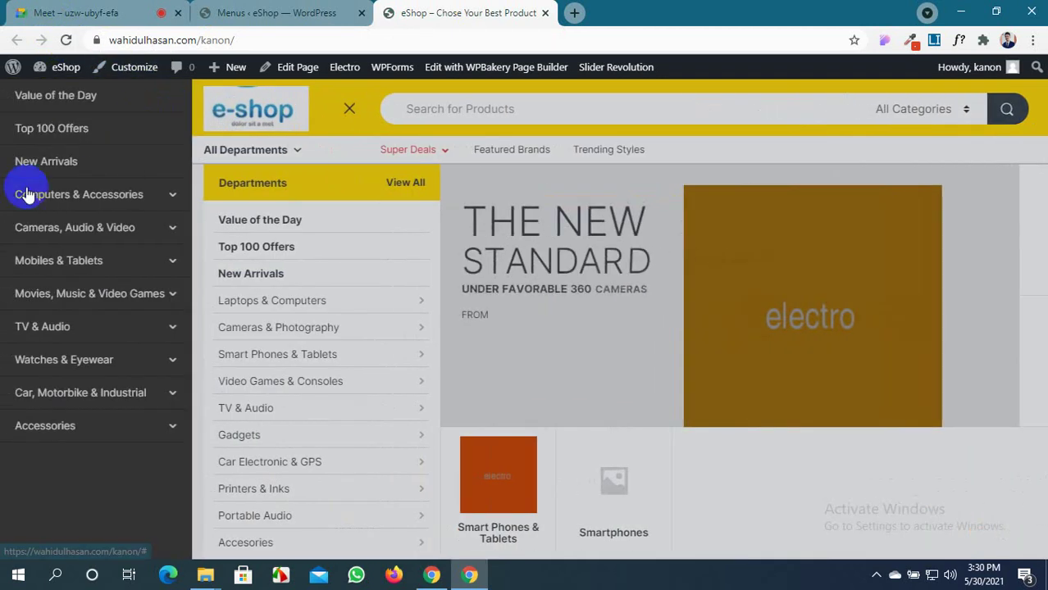
pyautogui.click(348, 112)
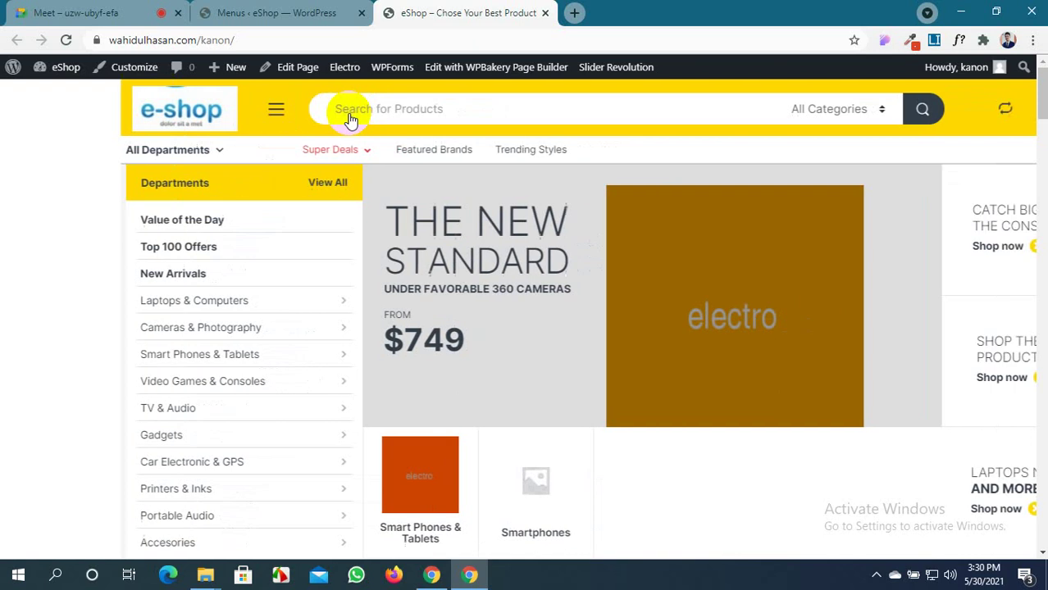
# - Add the Off Canvas Menu location to All Departments Menu, save, and recheck the storefront
pyautogui.click(261, 15)
pyautogui.scroll(-3, 319, 308)
pyautogui.scroll(-15, 319, 308)
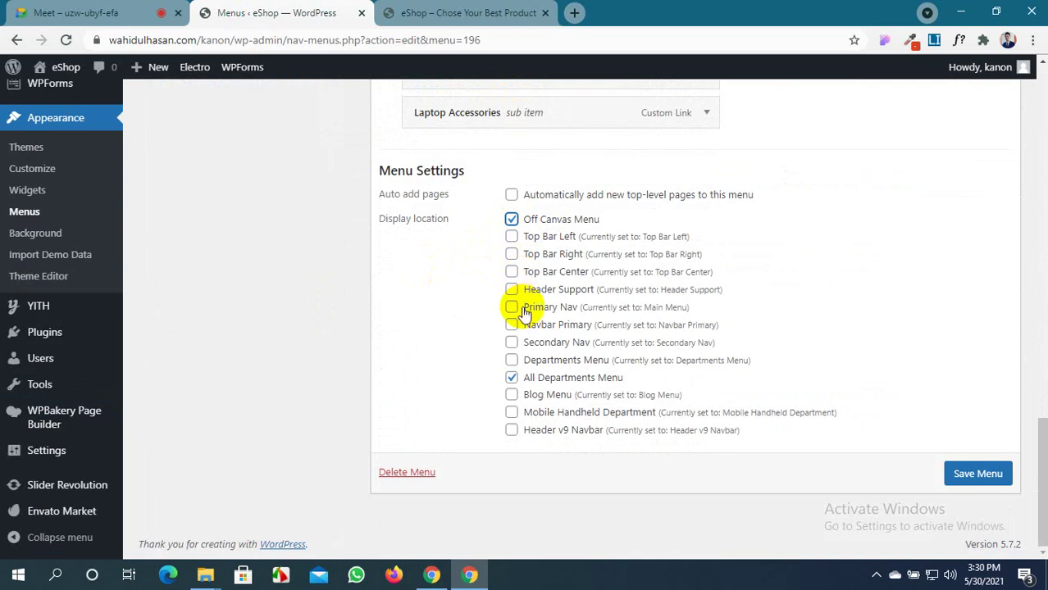
pyautogui.click(1005, 477)
pyautogui.scroll(15, 691, 386)
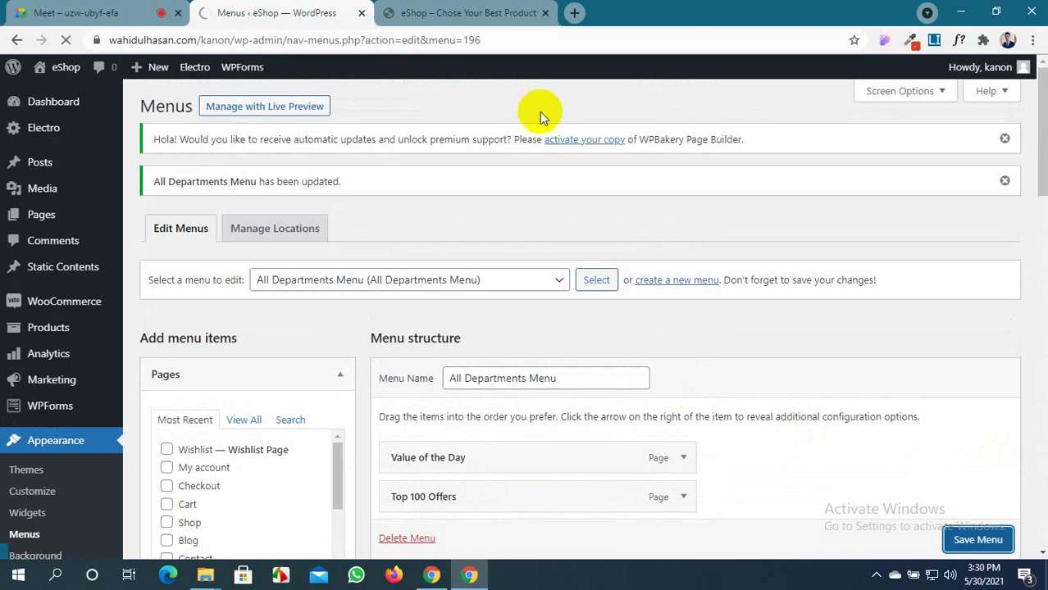
pyautogui.click(471, 13)
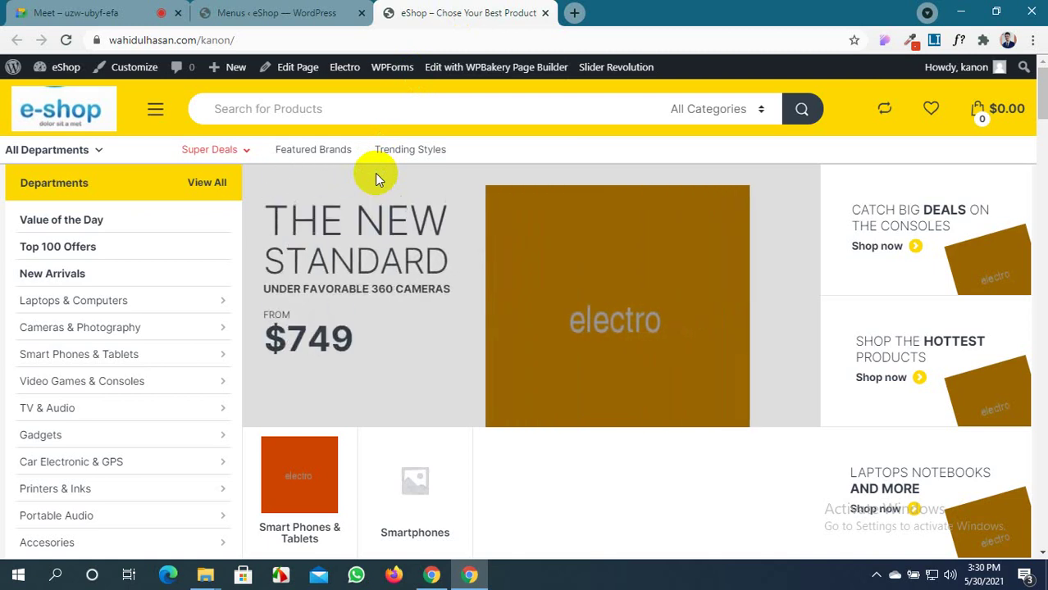
pyautogui.click(328, 13)
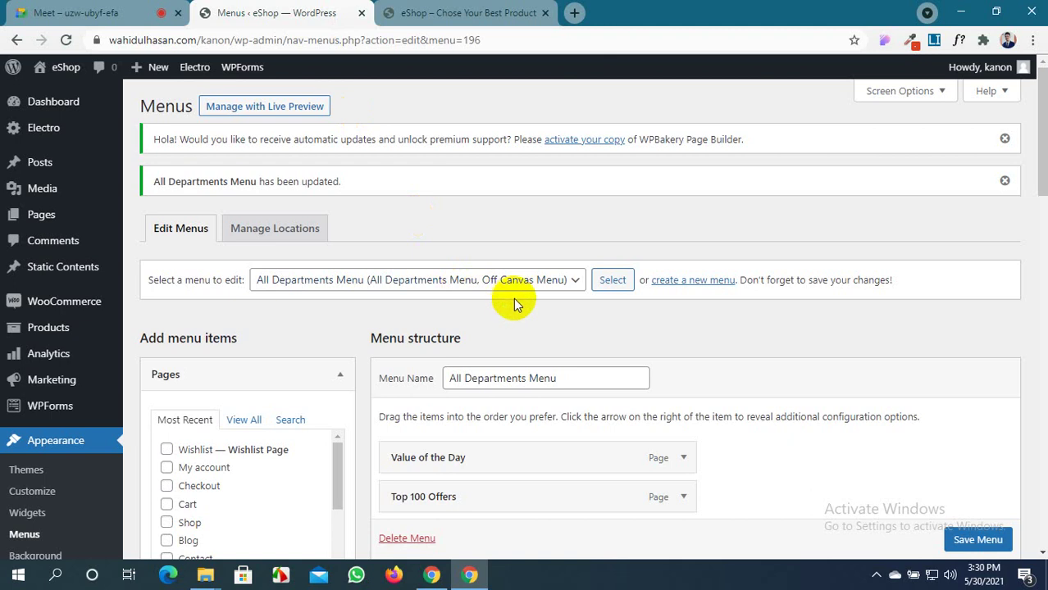
# - Choose Departments Menu (Departments Menu) in the 'Select a menu to edit' dropdown
pyautogui.scroll(-4, 514, 299)
pyautogui.scroll(4, 515, 299)
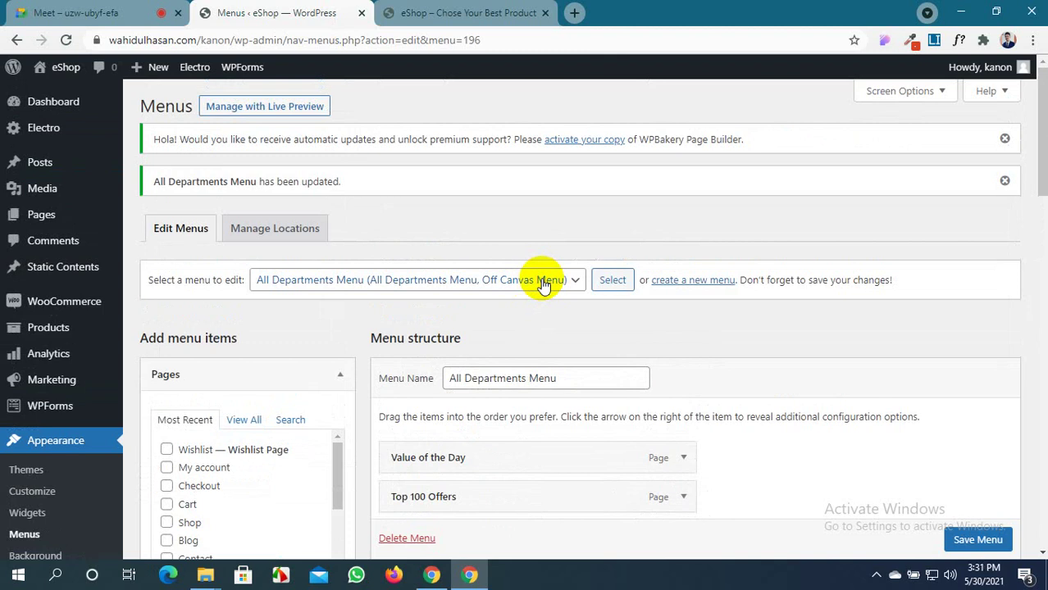
pyautogui.click(59, 418)
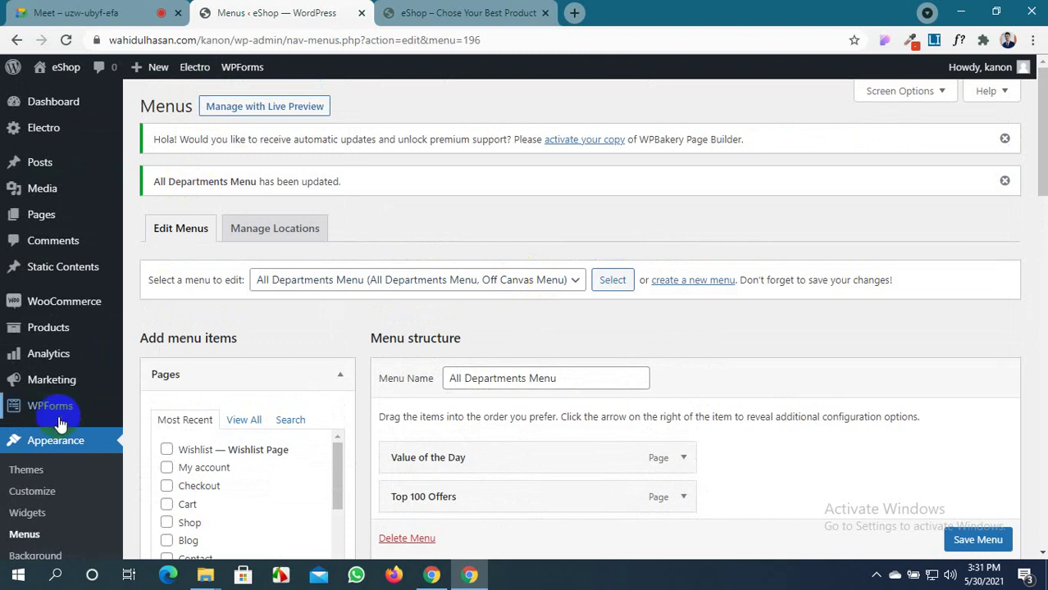
pyautogui.scroll(-4, 211, 386)
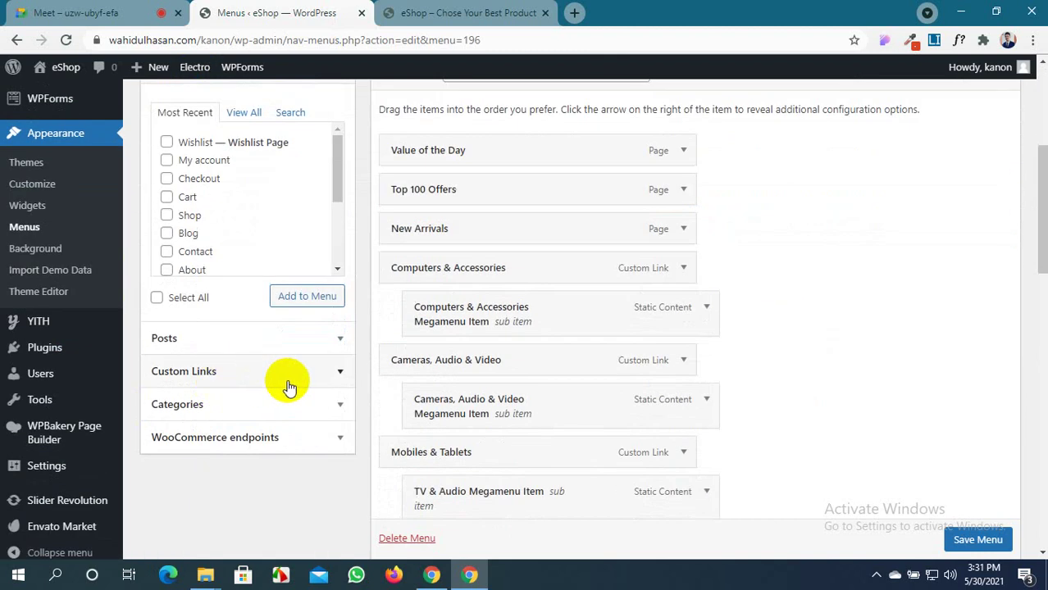
pyautogui.scroll(4, 289, 385)
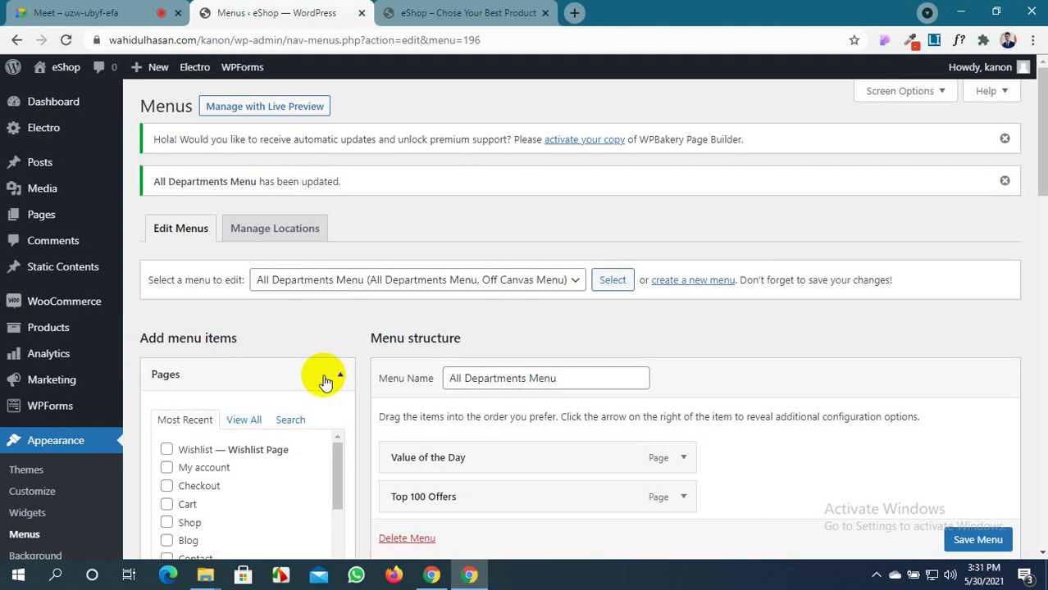
pyautogui.scroll(-2, 639, 370)
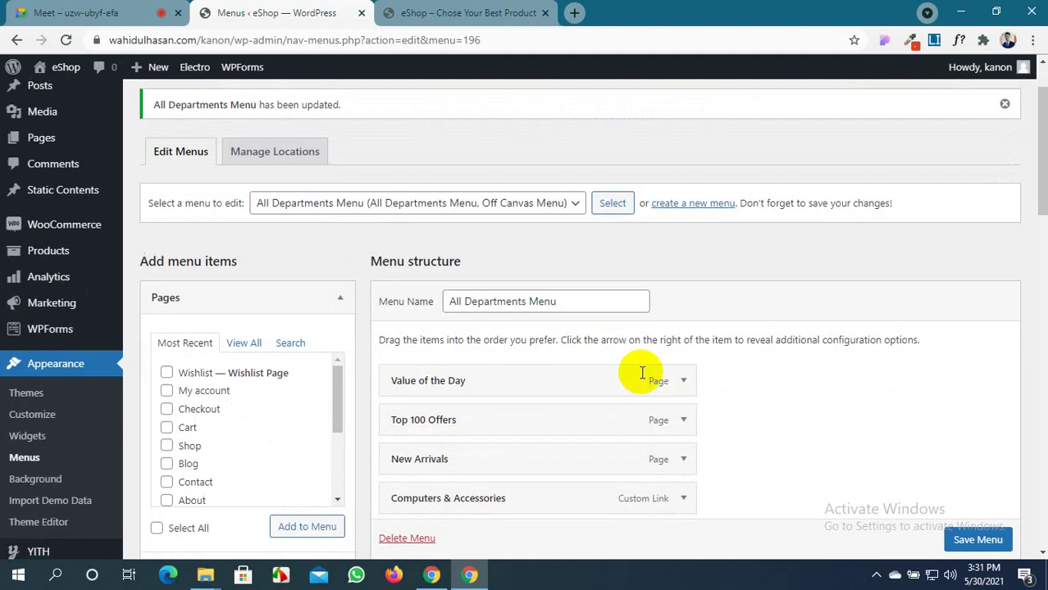
pyautogui.scroll(2, 639, 370)
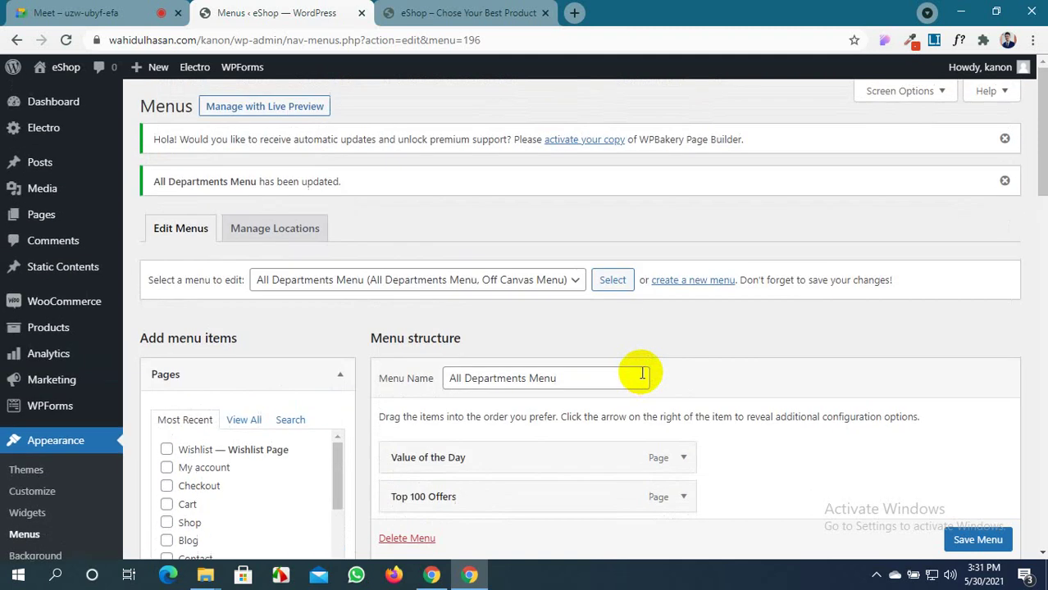
pyautogui.click(577, 281)
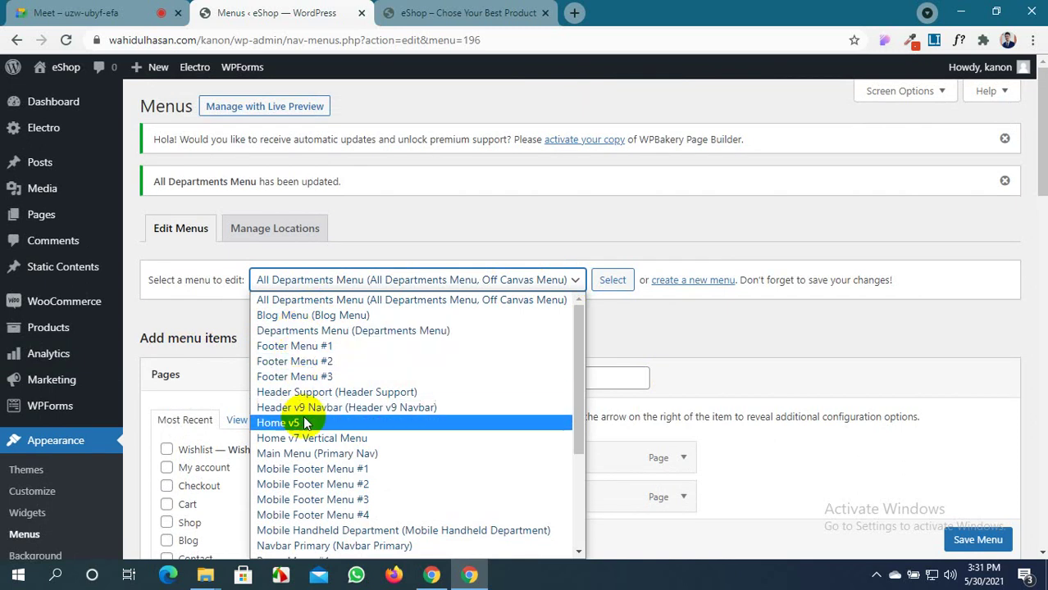
pyautogui.scroll(-3, 302, 419)
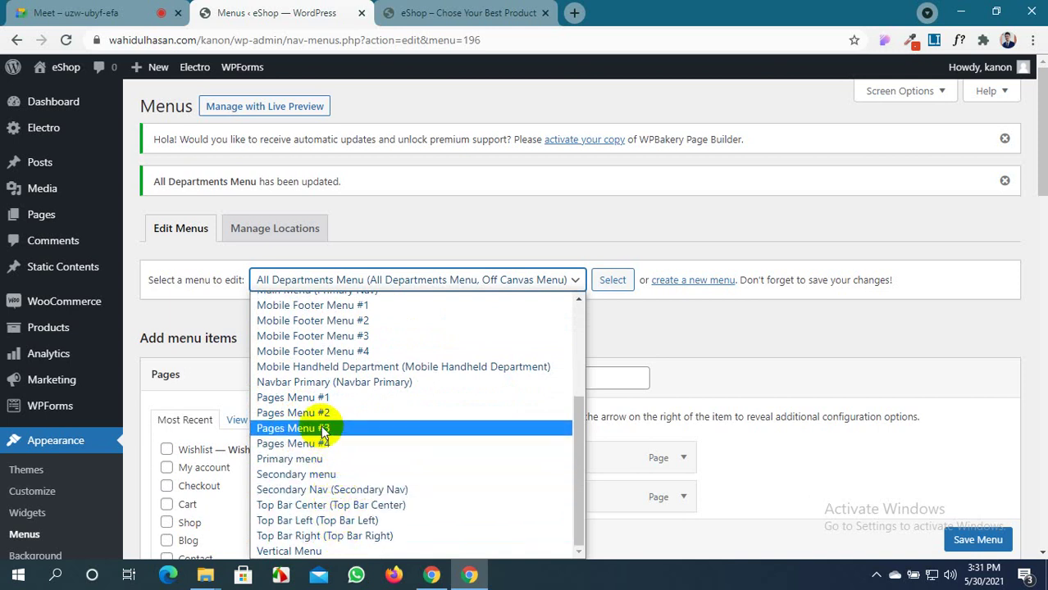
pyautogui.scroll(2, 316, 433)
pyautogui.scroll(2, 315, 433)
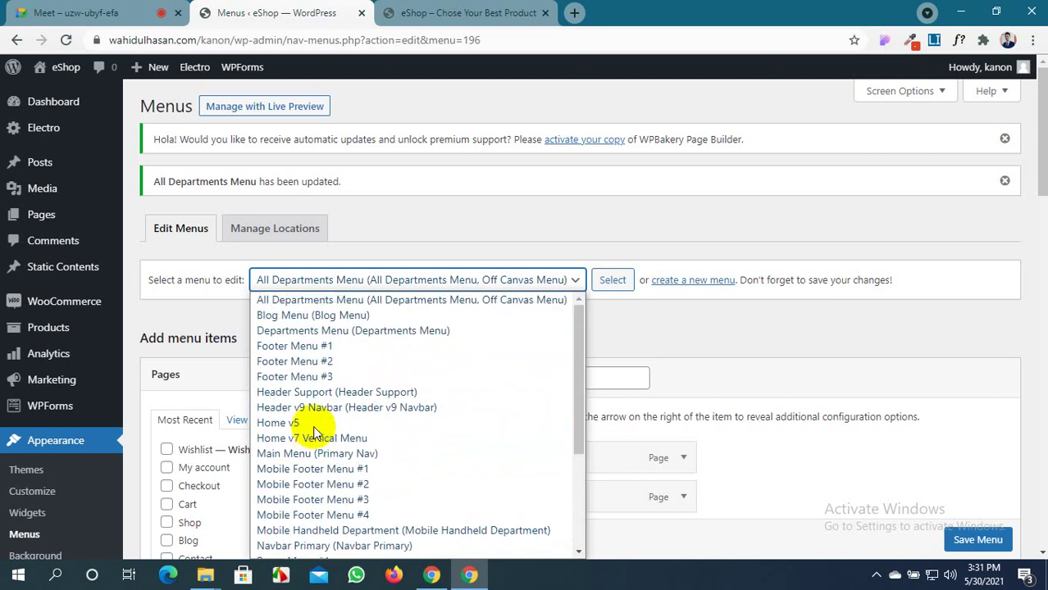
pyautogui.click(333, 339)
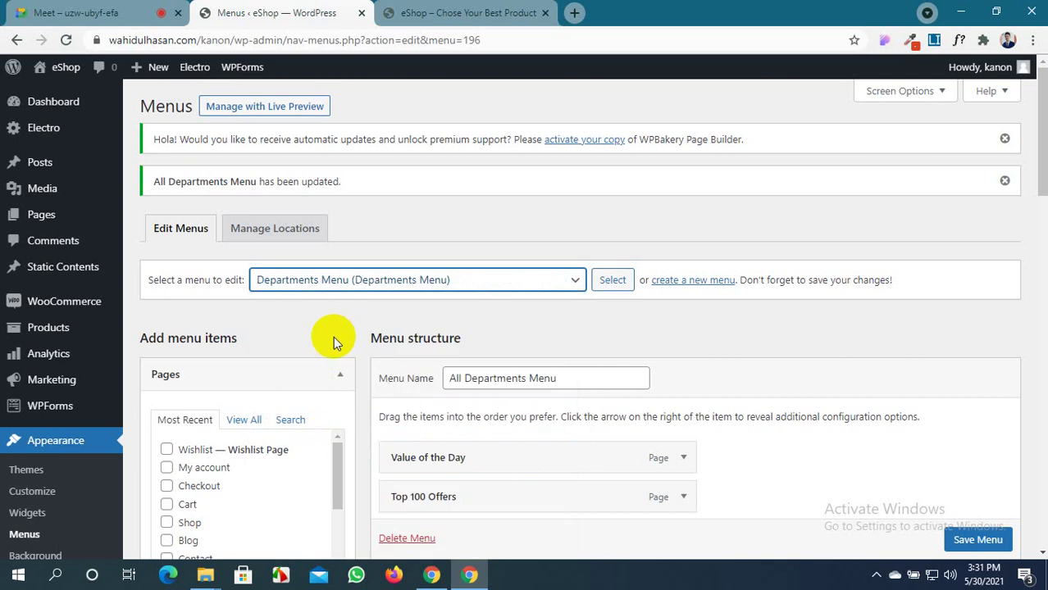
# - Load Departments Menu, compare its Departments Menu location with the storefront, then reopen the menu list
pyautogui.click(614, 281)
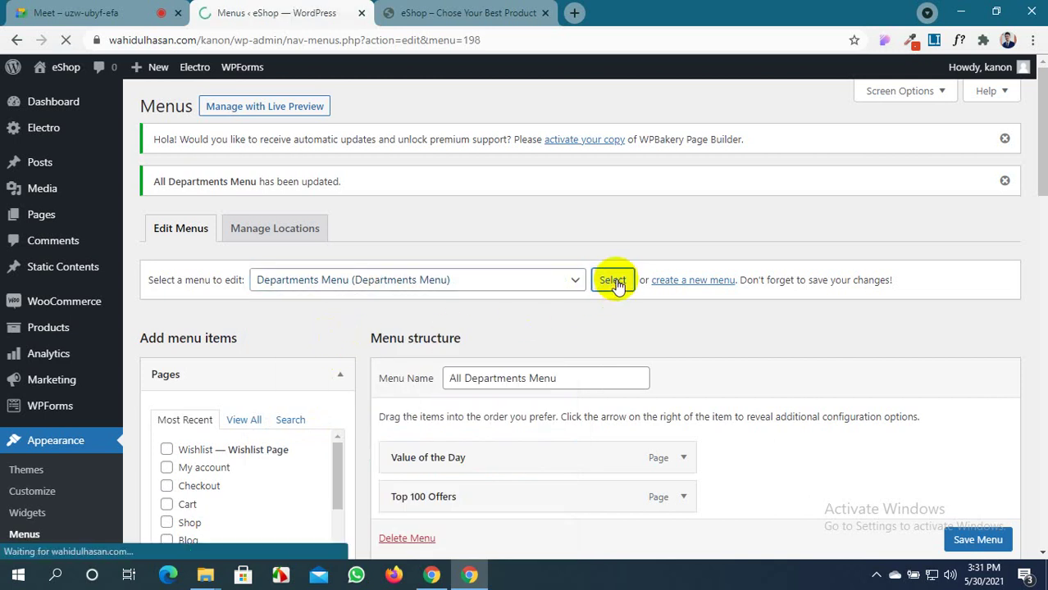
pyautogui.scroll(-3, 617, 285)
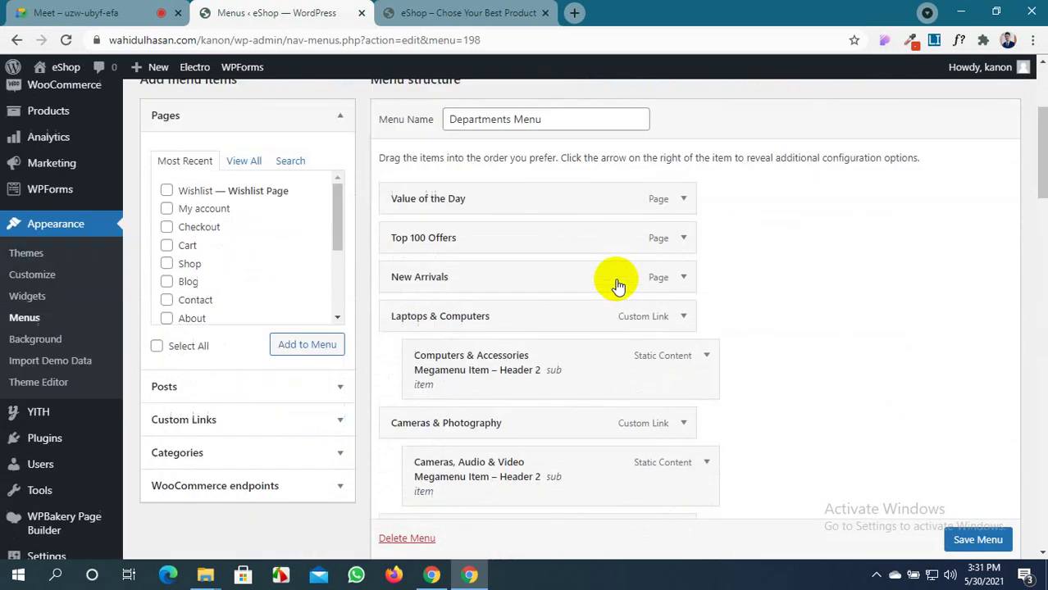
pyautogui.scroll(-20, 617, 284)
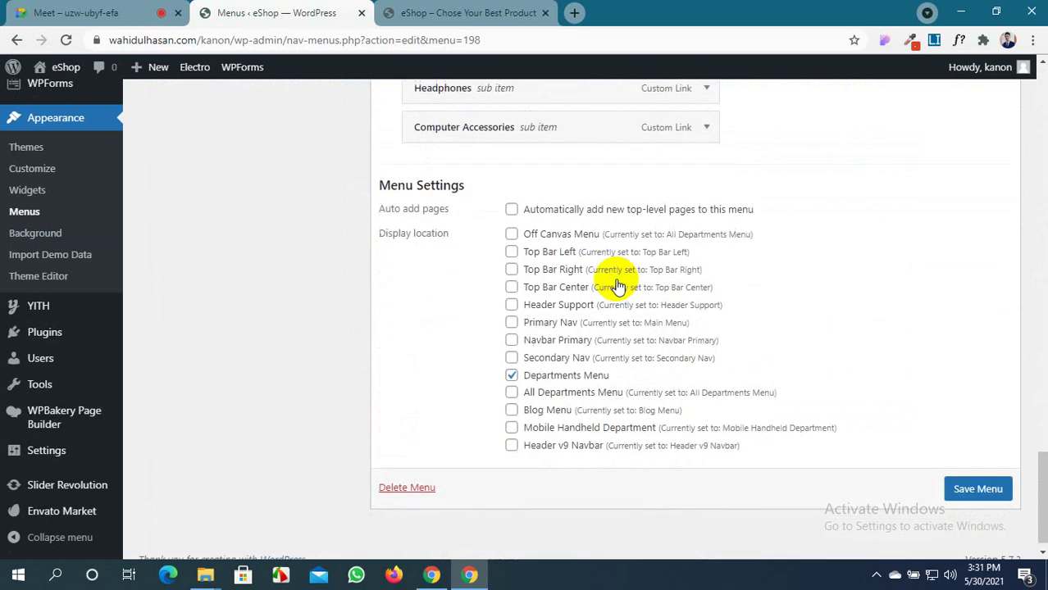
pyautogui.click(463, 12)
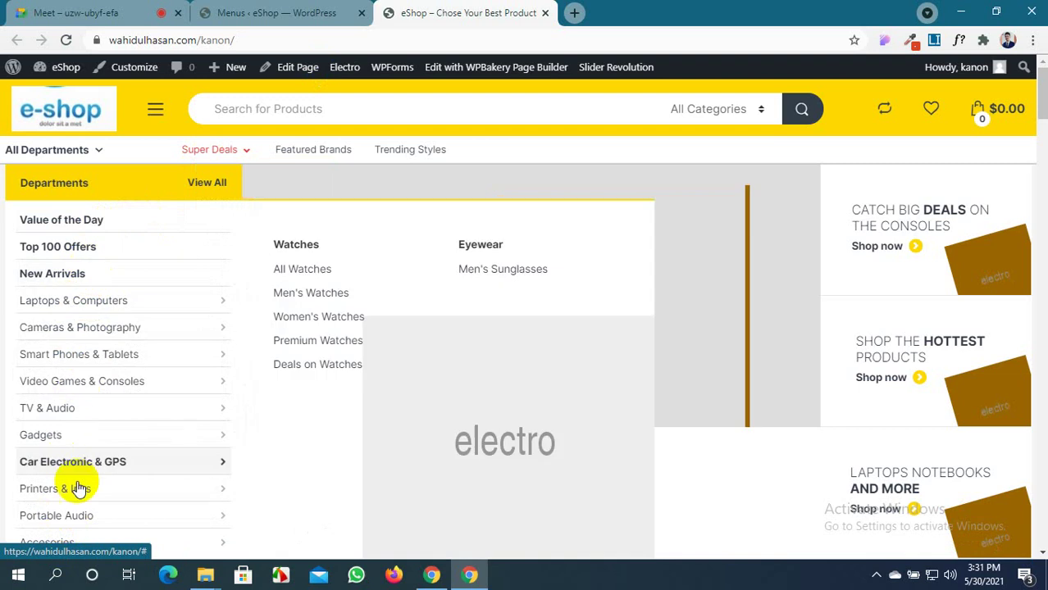
pyautogui.click(312, 8)
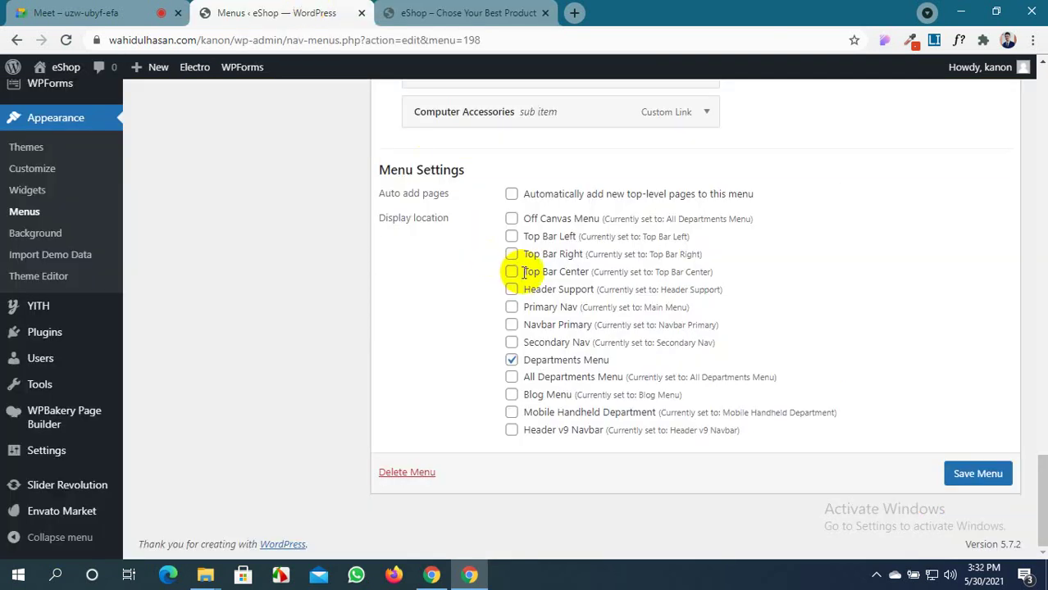
pyautogui.scroll(10, 519, 269)
pyautogui.scroll(15, 523, 272)
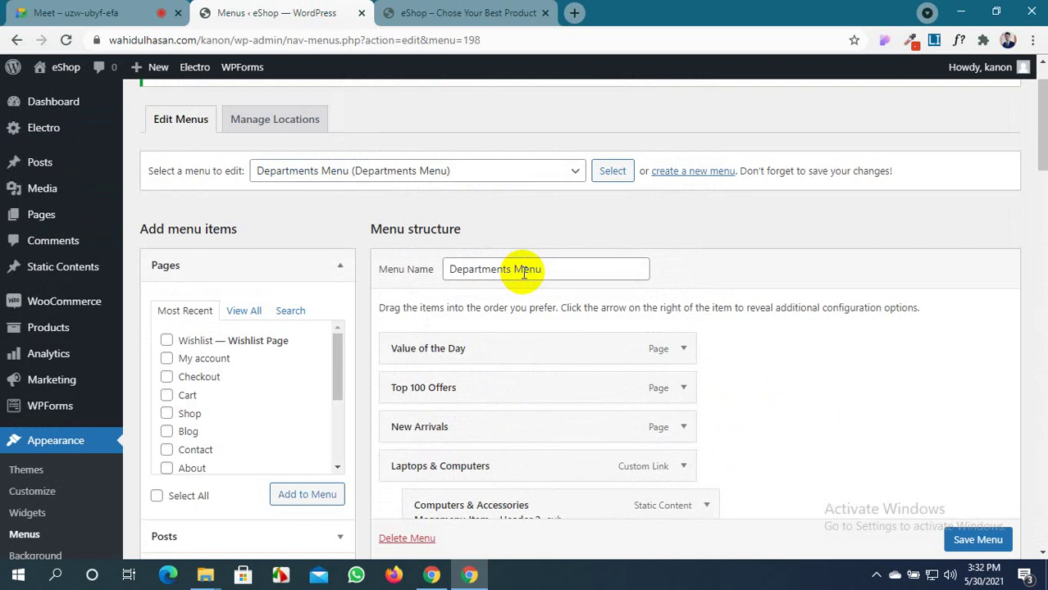
pyautogui.click(498, 174)
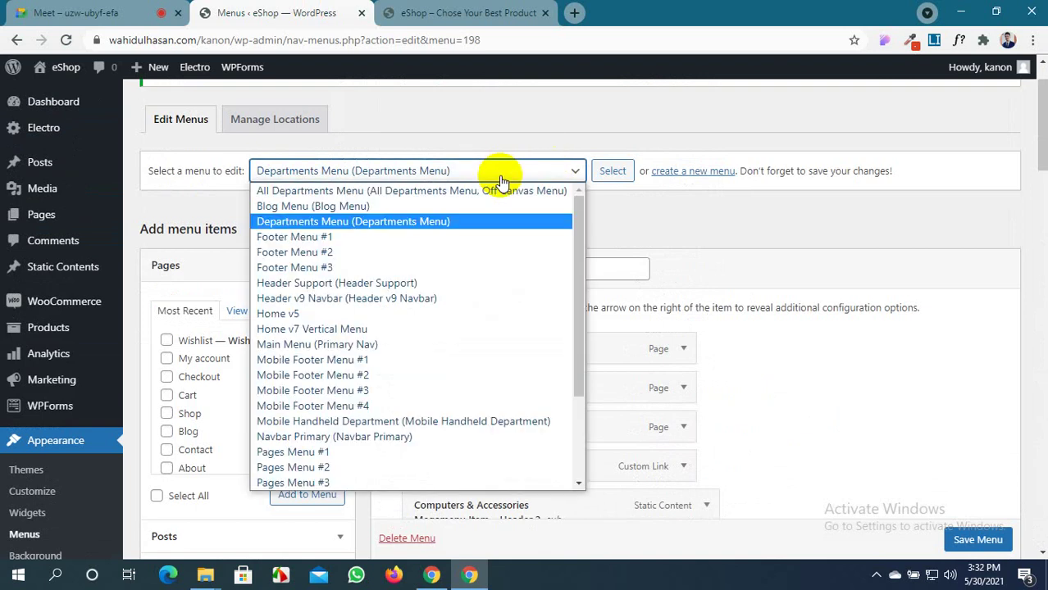
# - Load the Header Support menu, compare its phone and e-mail links with the storefront header, then reopen the menu list
pyautogui.click(371, 283)
pyautogui.click(622, 172)
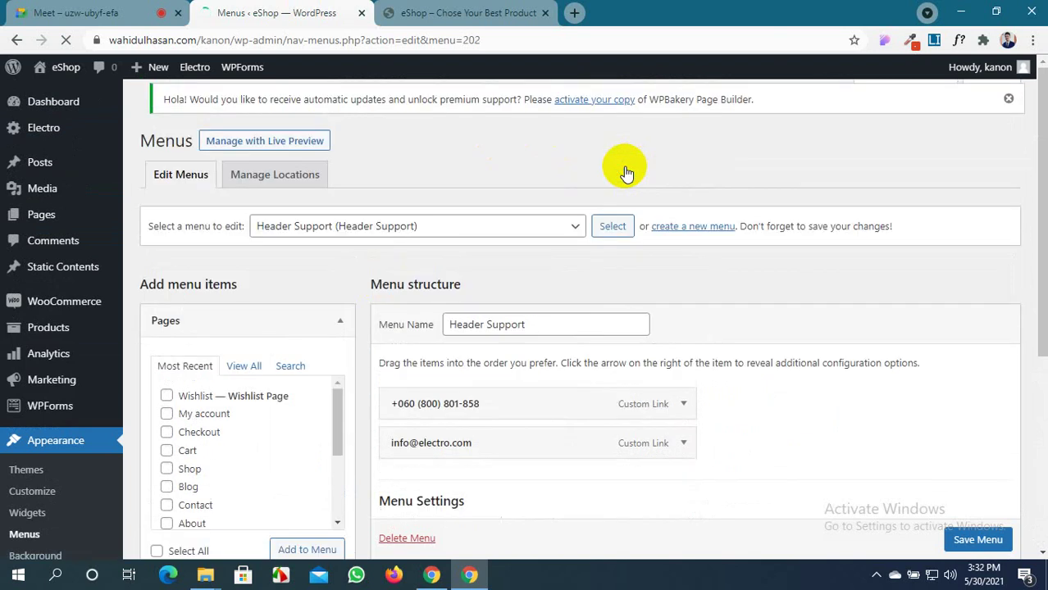
pyautogui.scroll(-3, 625, 172)
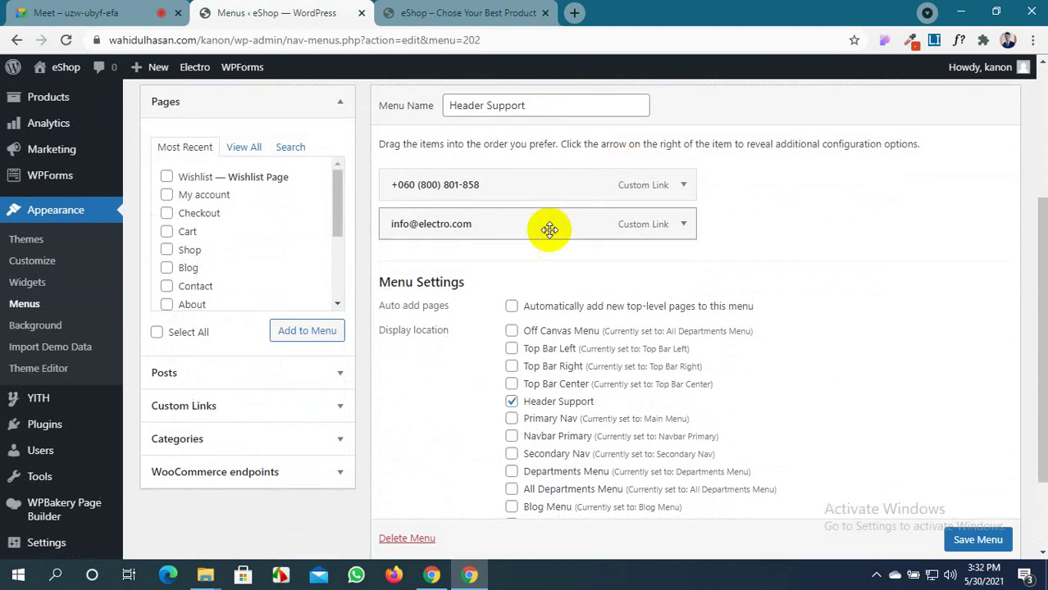
pyautogui.click(475, 10)
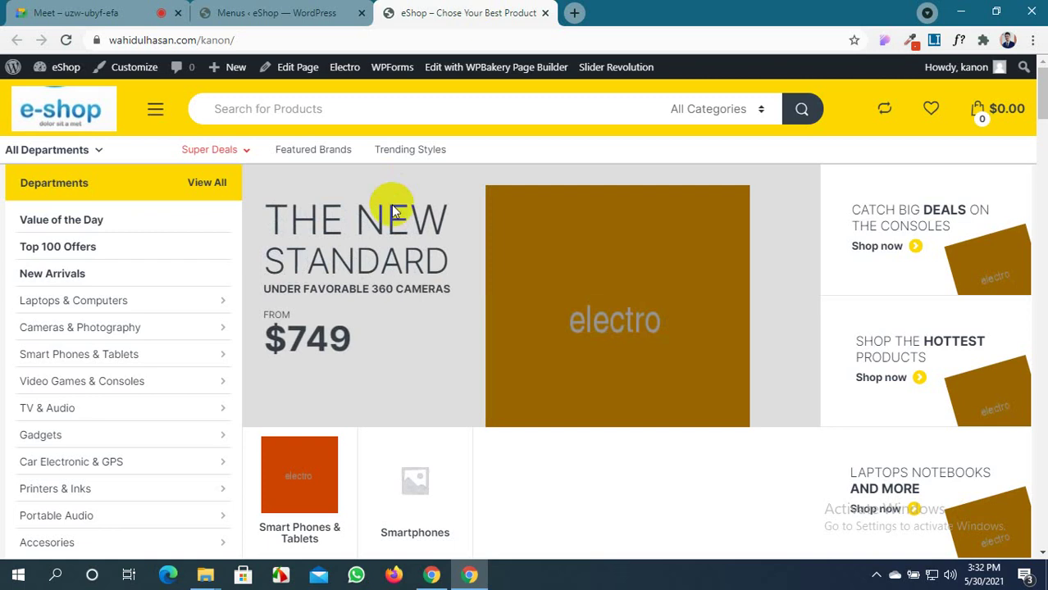
pyautogui.click(308, 9)
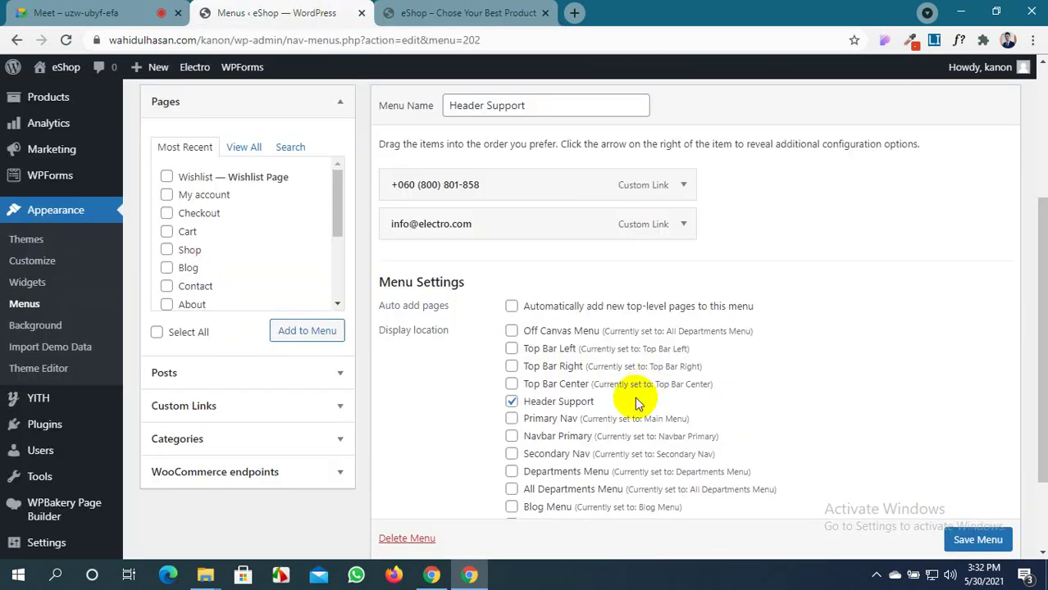
pyautogui.scroll(-2, 635, 401)
pyautogui.scroll(5, 633, 401)
pyautogui.scroll(-4, 632, 401)
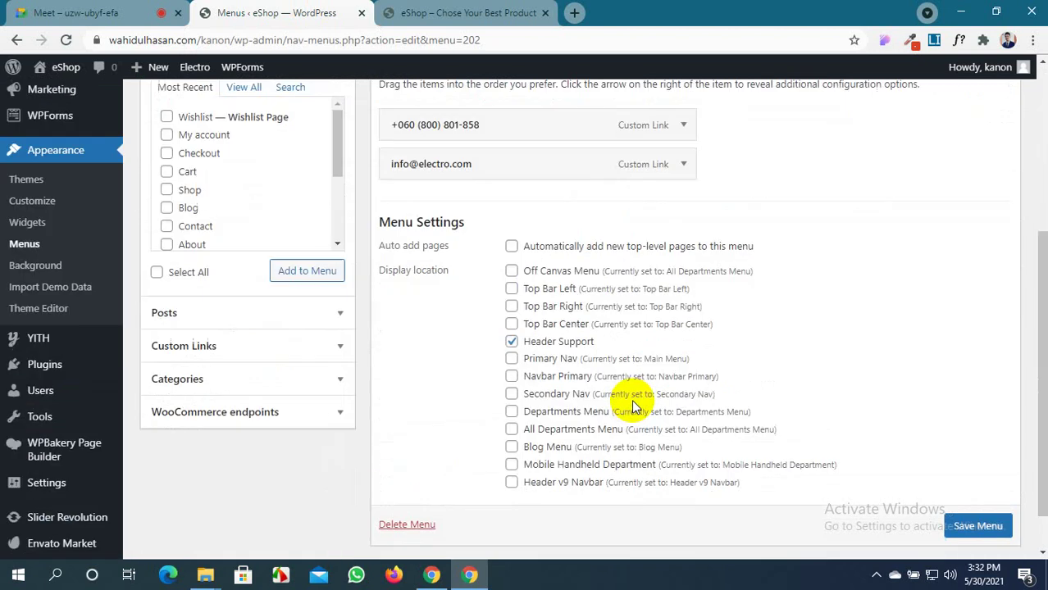
pyautogui.scroll(-1, 631, 401)
pyautogui.scroll(5, 632, 400)
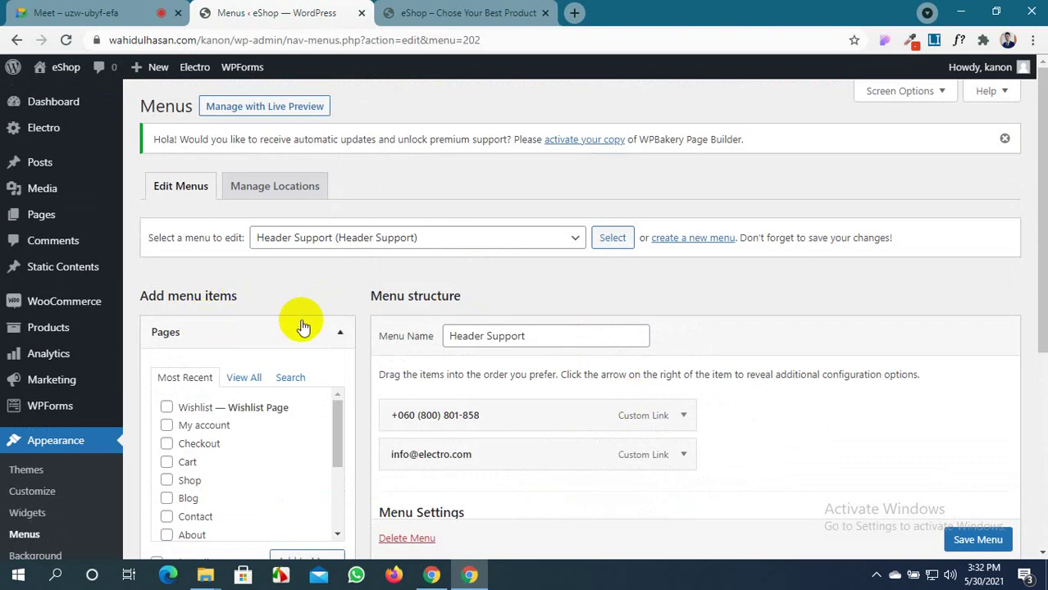
pyautogui.click(469, 238)
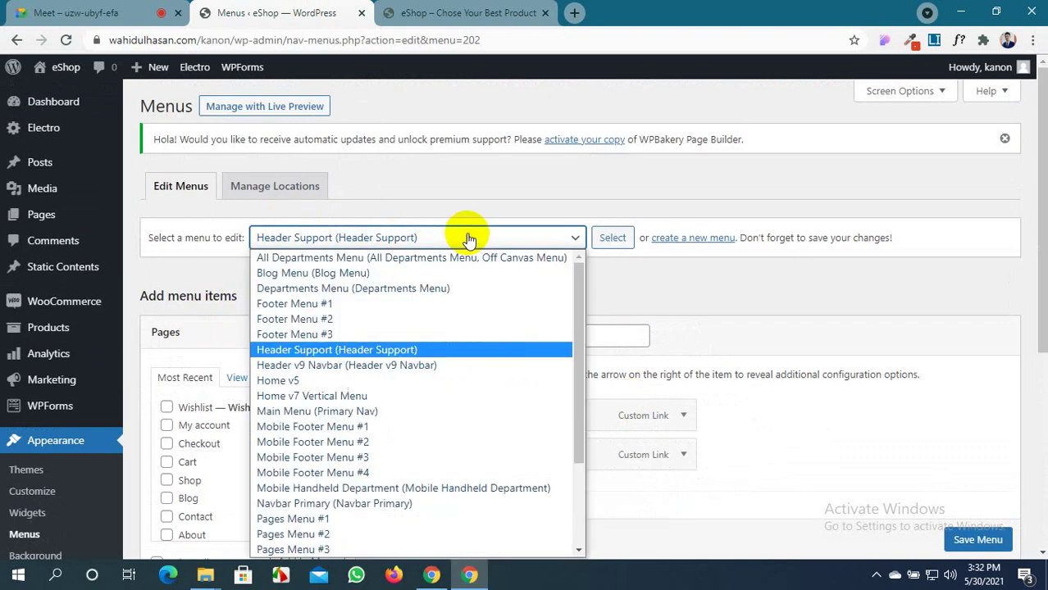
# - Load the Home v5 menu, tick the Off Canvas Menu location, and save it
pyautogui.click(371, 382)
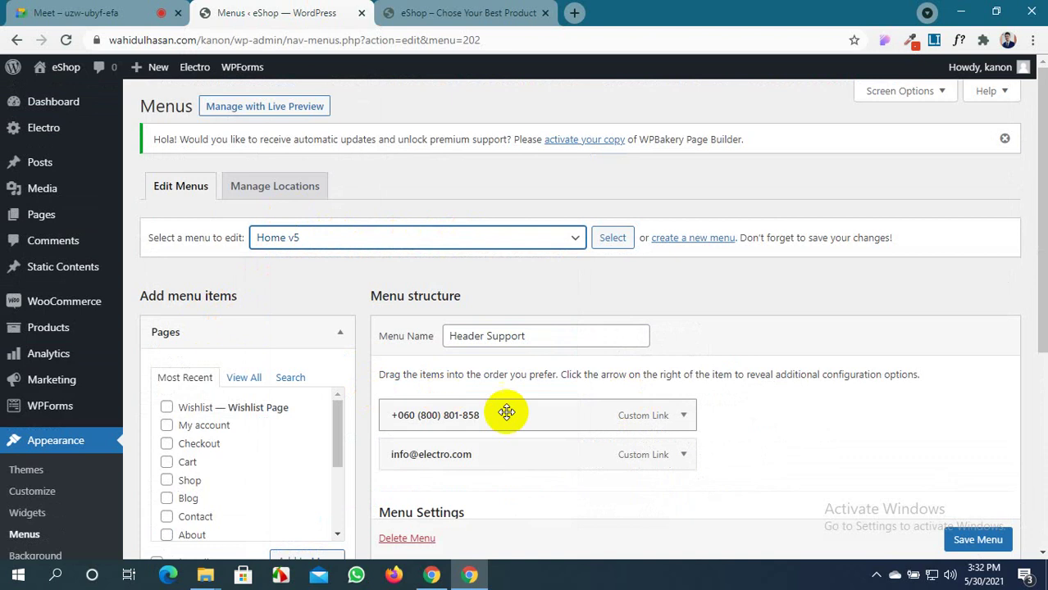
pyautogui.click(609, 239)
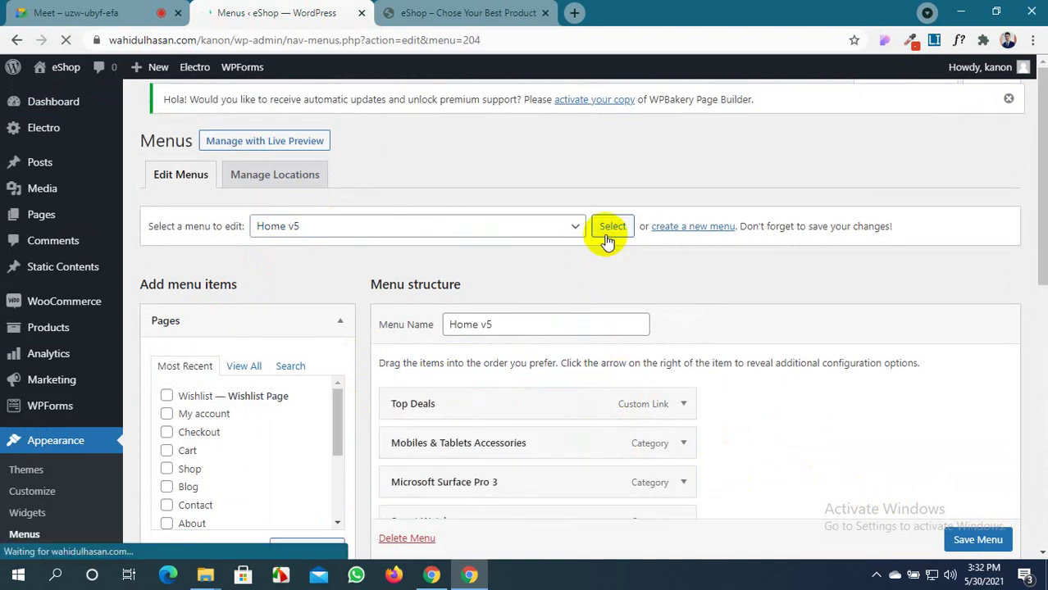
pyautogui.scroll(-5, 607, 239)
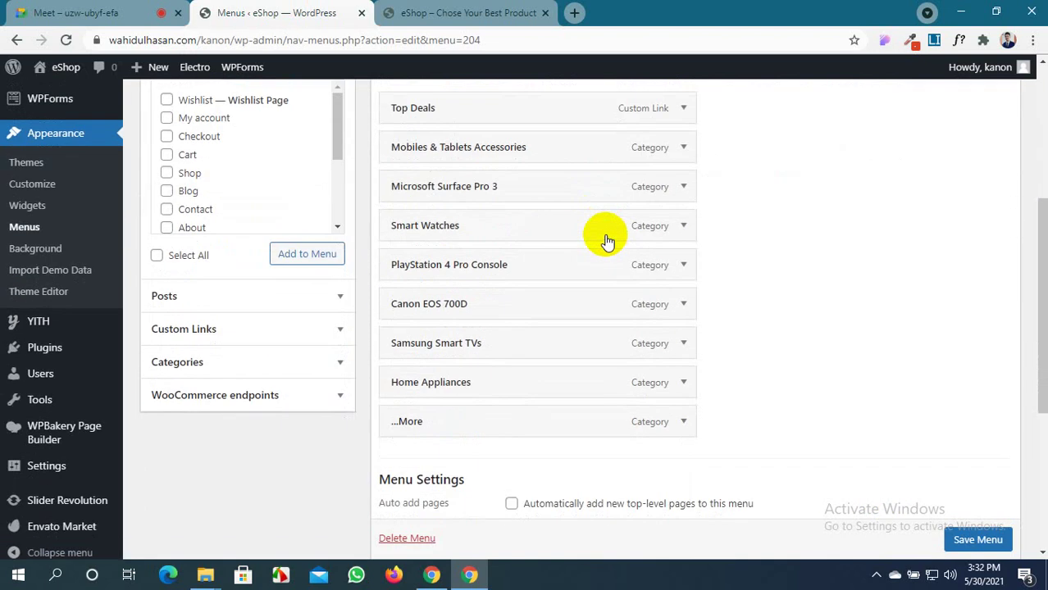
pyautogui.scroll(-4, 607, 241)
pyautogui.scroll(8, 607, 242)
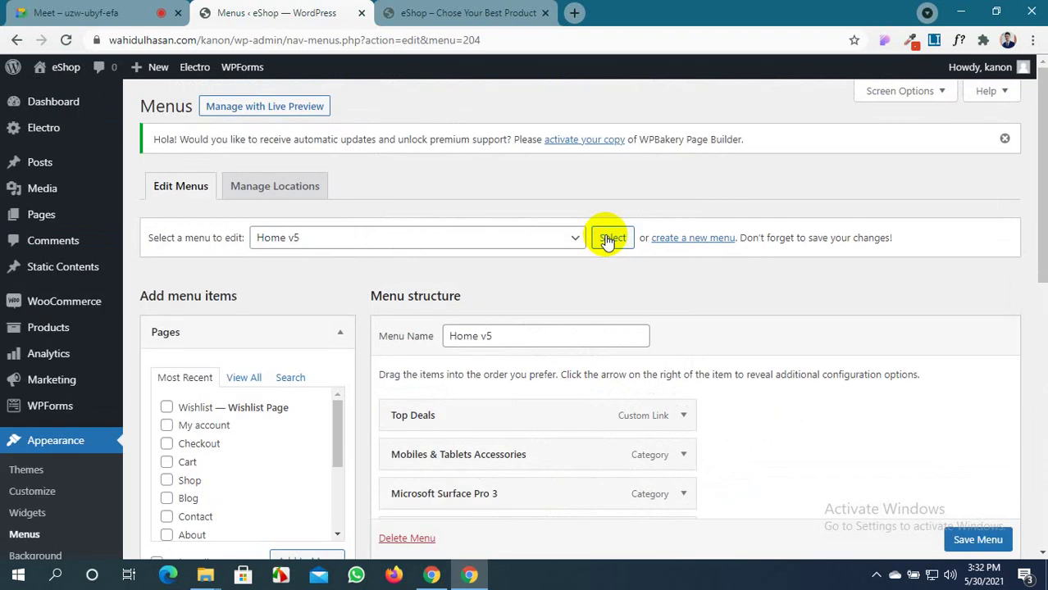
pyautogui.scroll(-5, 515, 357)
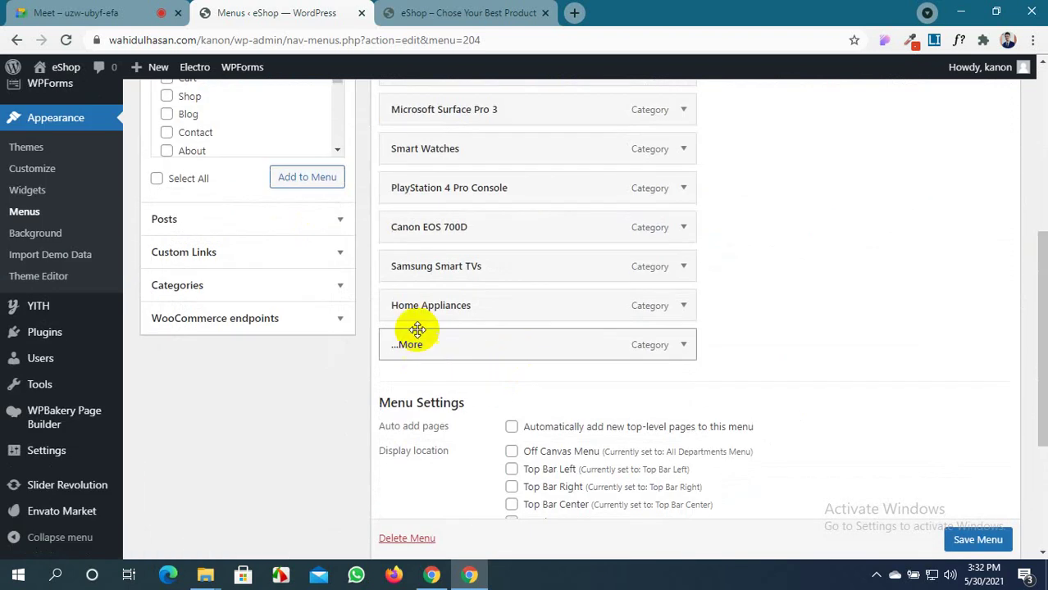
pyautogui.scroll(-1, 418, 329)
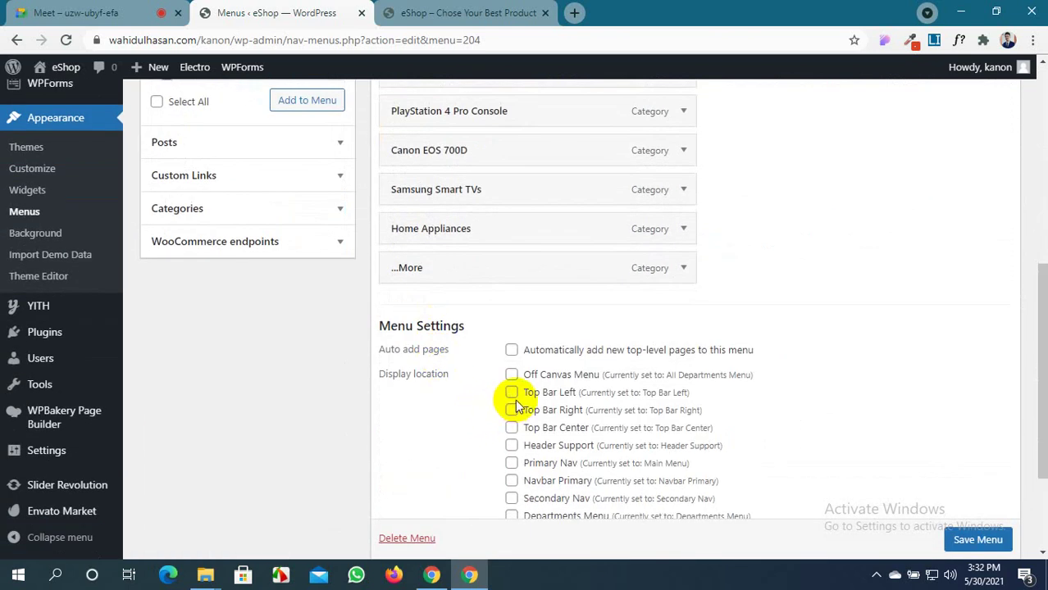
pyautogui.click(510, 376)
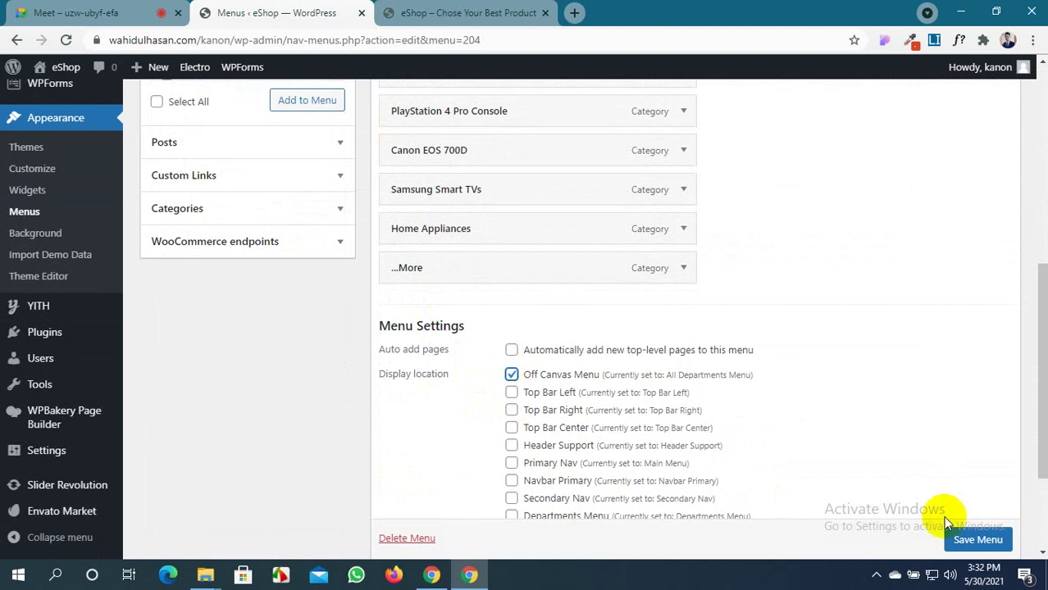
pyautogui.click(982, 538)
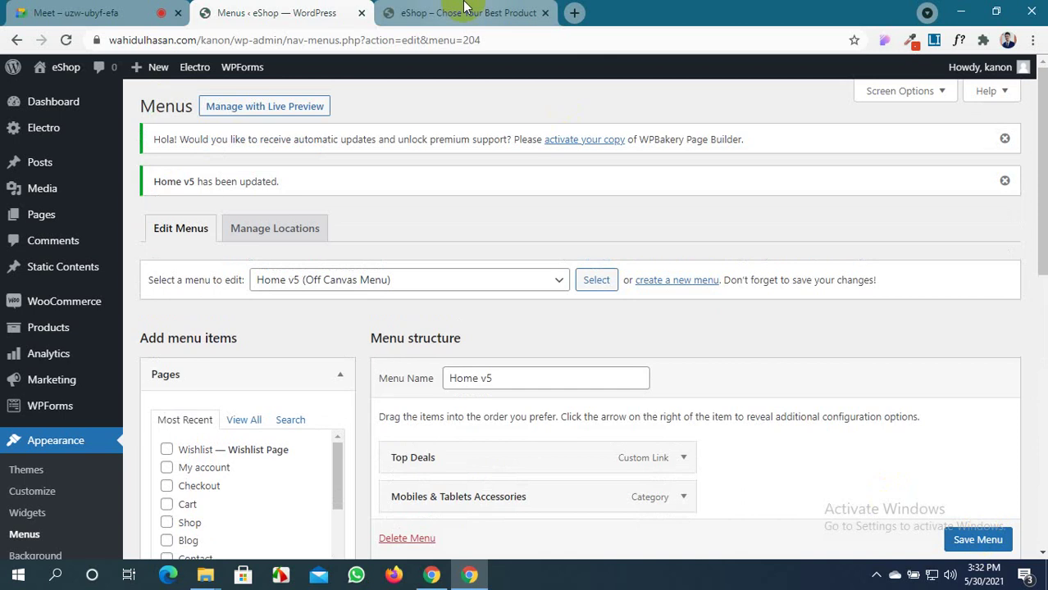
# - Open and close the eShop off-canvas menu to verify the Home v5 links, then return to Menus
pyautogui.click(464, 10)
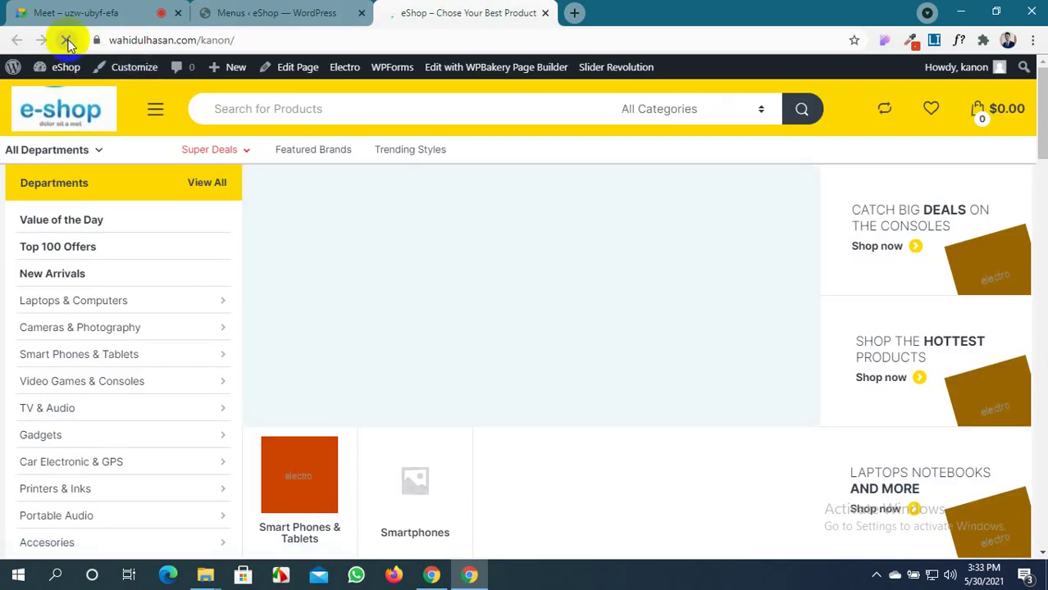
pyautogui.click(155, 115)
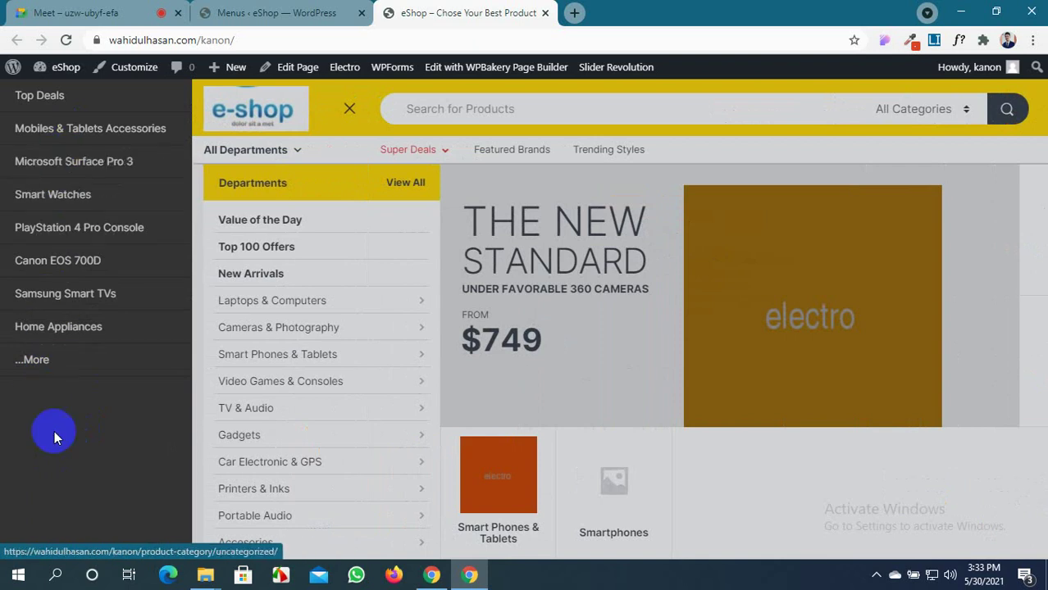
pyautogui.click(344, 109)
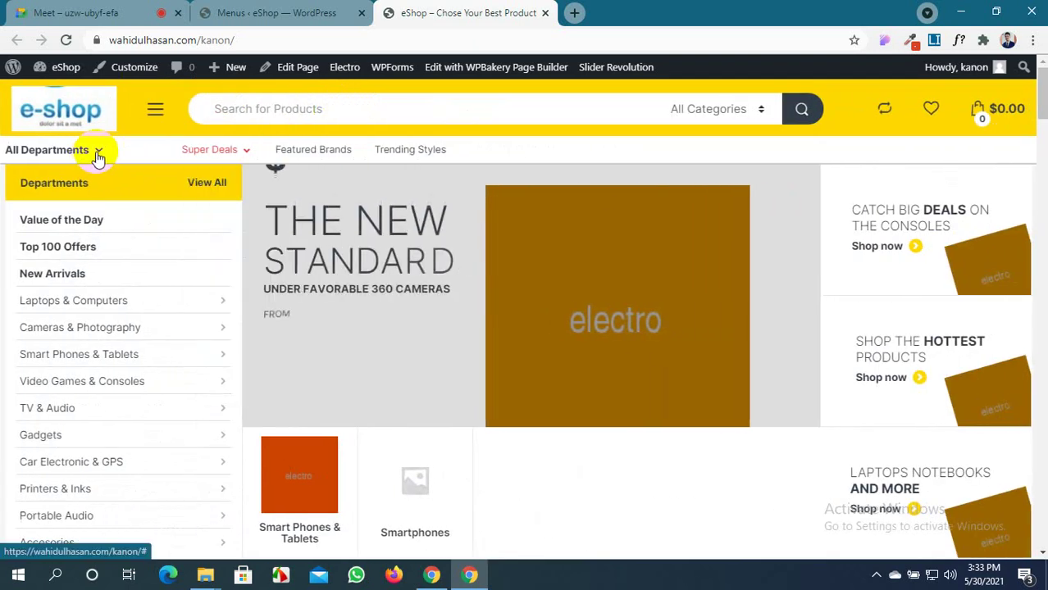
pyautogui.moveTo(201, 323)
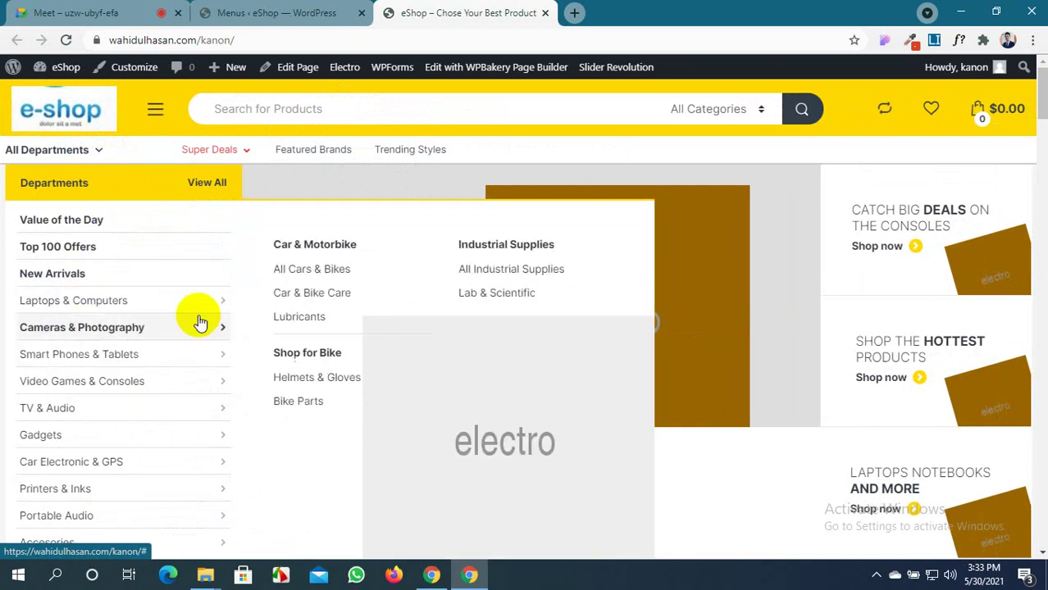
pyautogui.moveTo(247, 156)
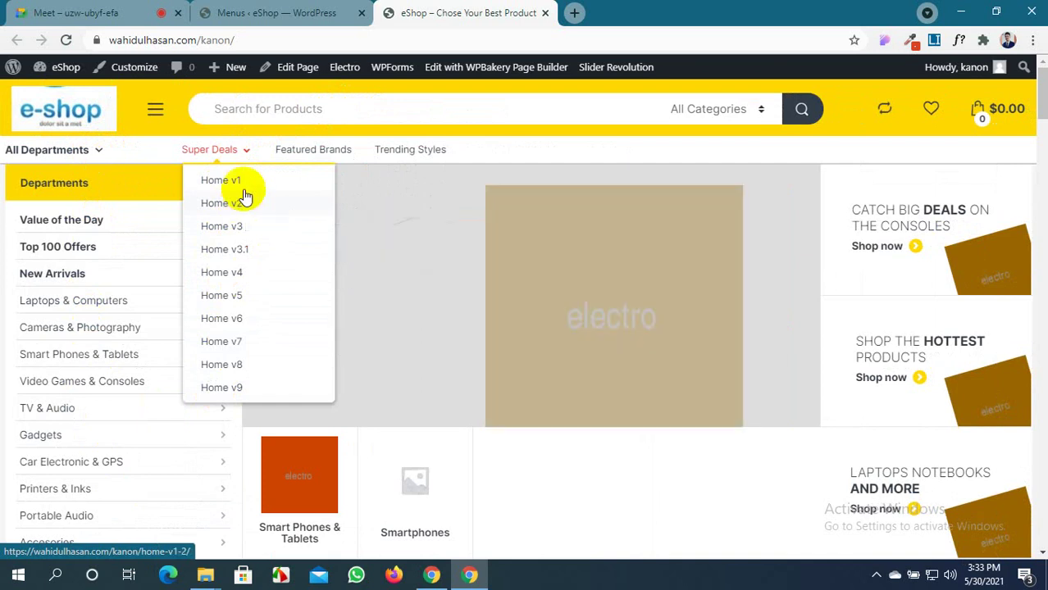
pyautogui.click(312, 18)
# - After glancing at the storefront, select the Secondary menu and load it for editing
pyautogui.scroll(-4, 350, 203)
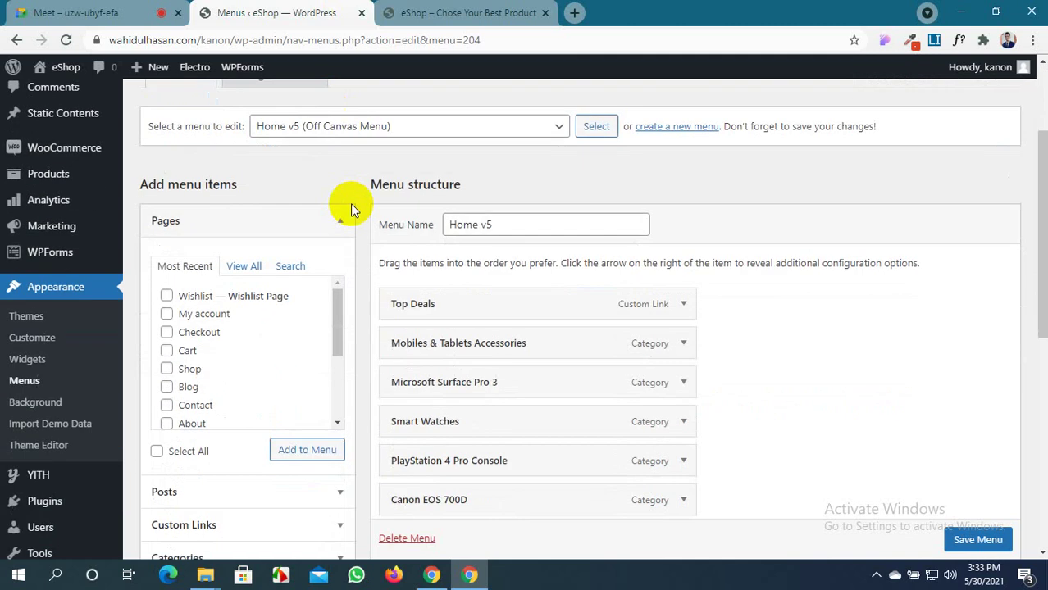
pyautogui.scroll(4, 350, 203)
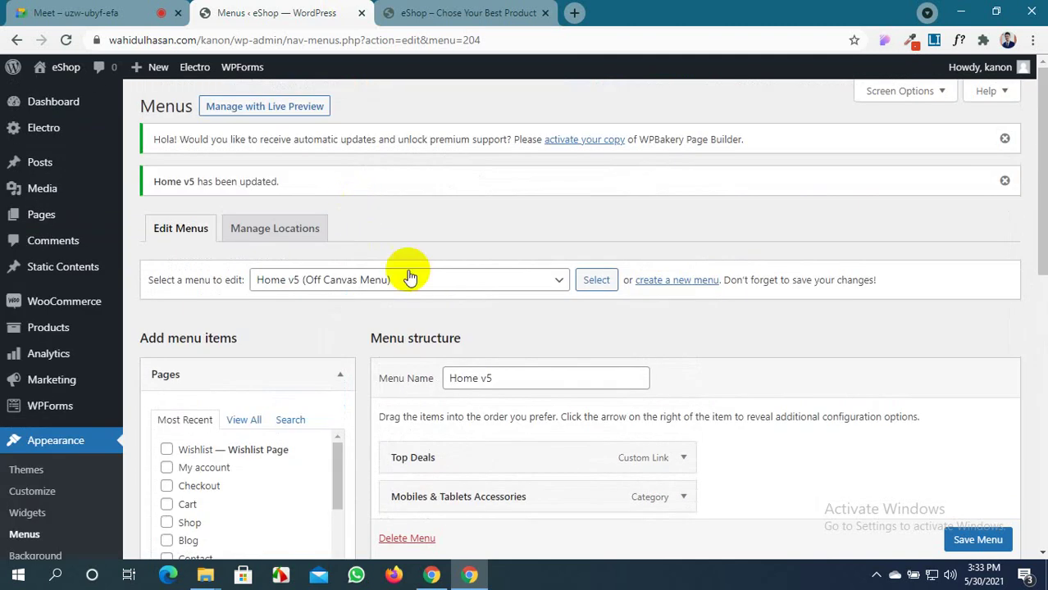
pyautogui.click(447, 13)
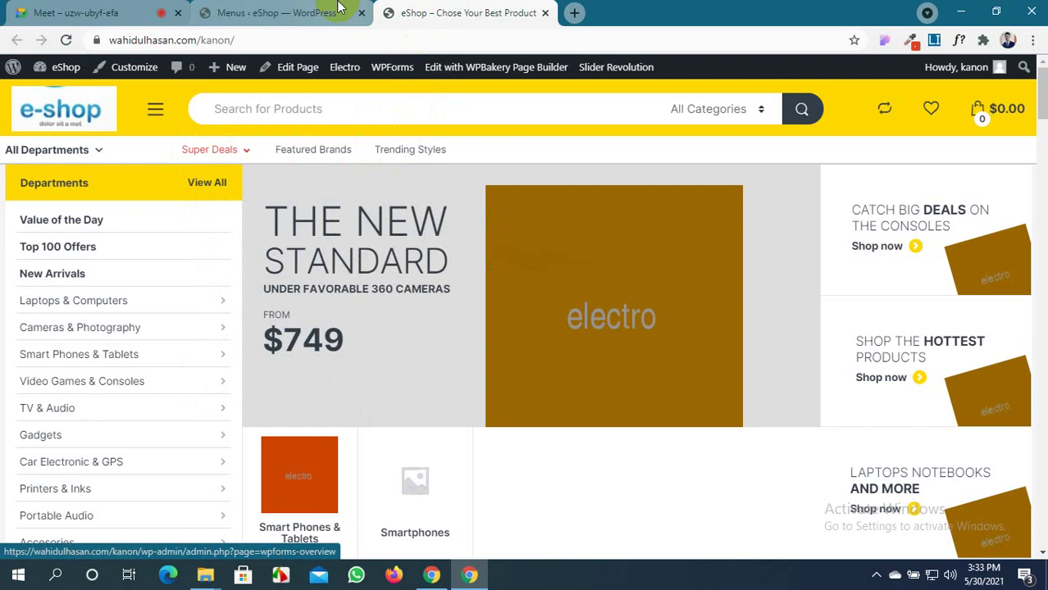
pyautogui.click(337, 13)
pyautogui.click(406, 280)
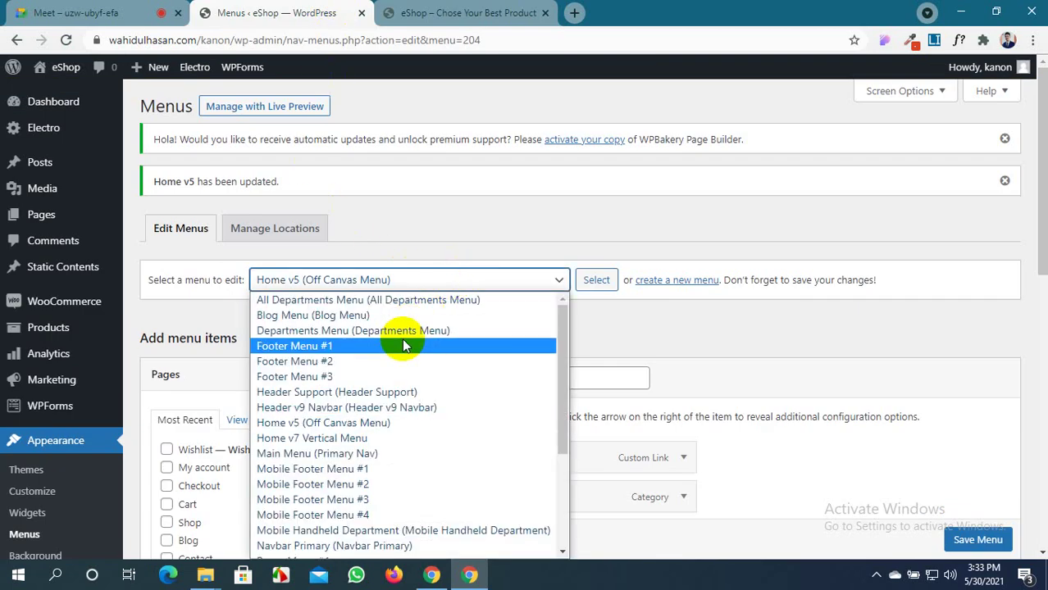
pyautogui.scroll(-3, 388, 396)
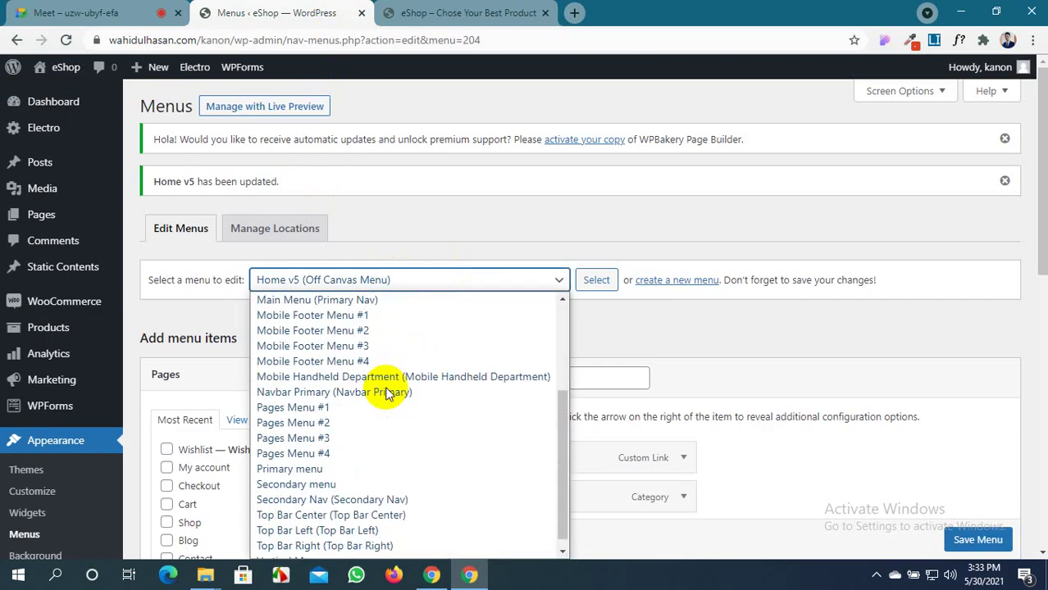
pyautogui.scroll(-1, 387, 394)
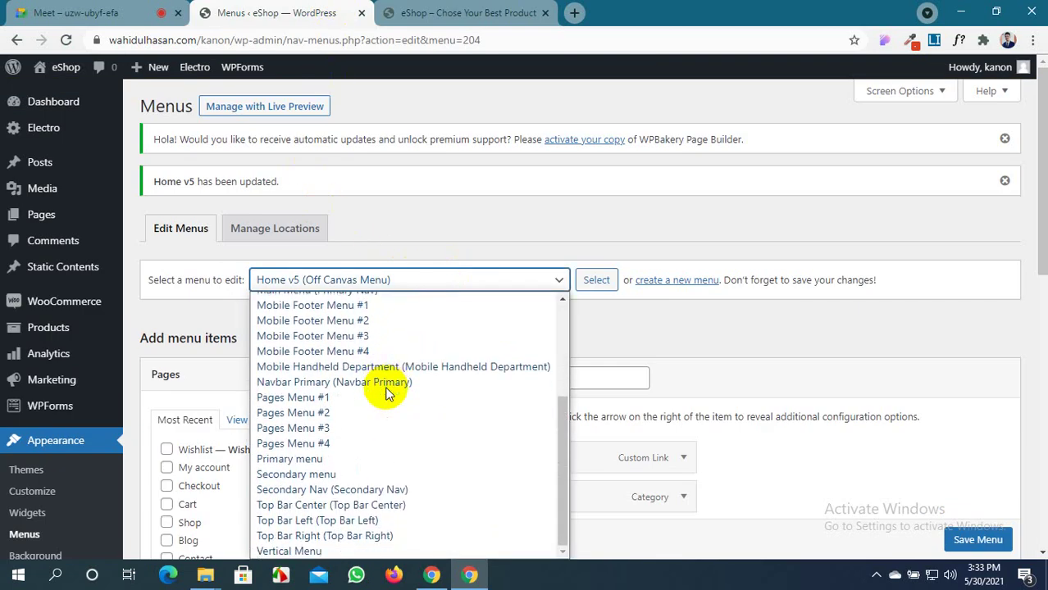
pyautogui.click(358, 476)
pyautogui.click(595, 283)
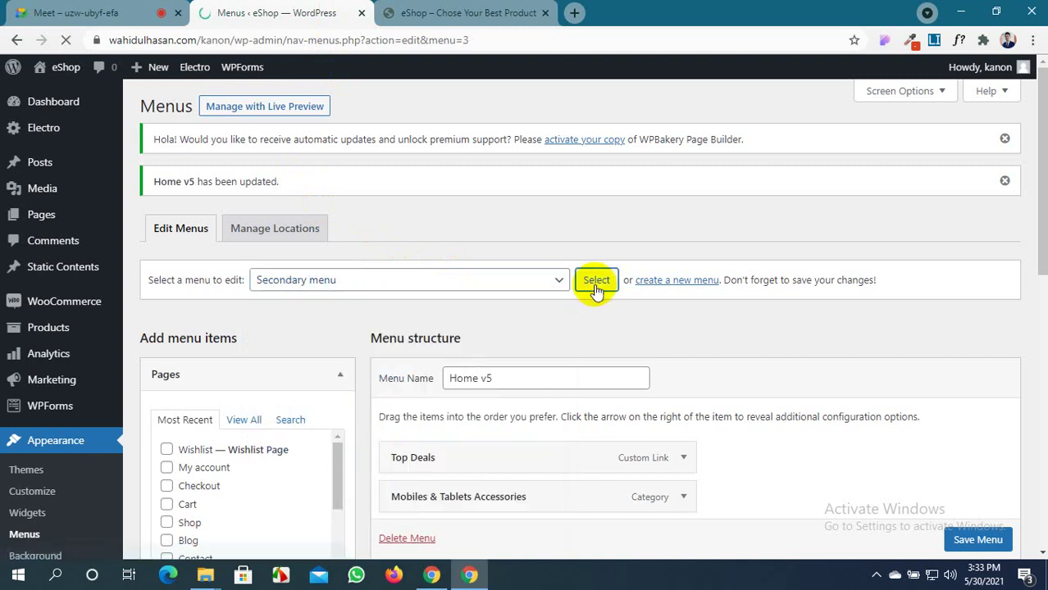
# - Tick Header Support as the Secondary menu's display location
pyautogui.scroll(-2, 596, 292)
pyautogui.scroll(-2, 597, 292)
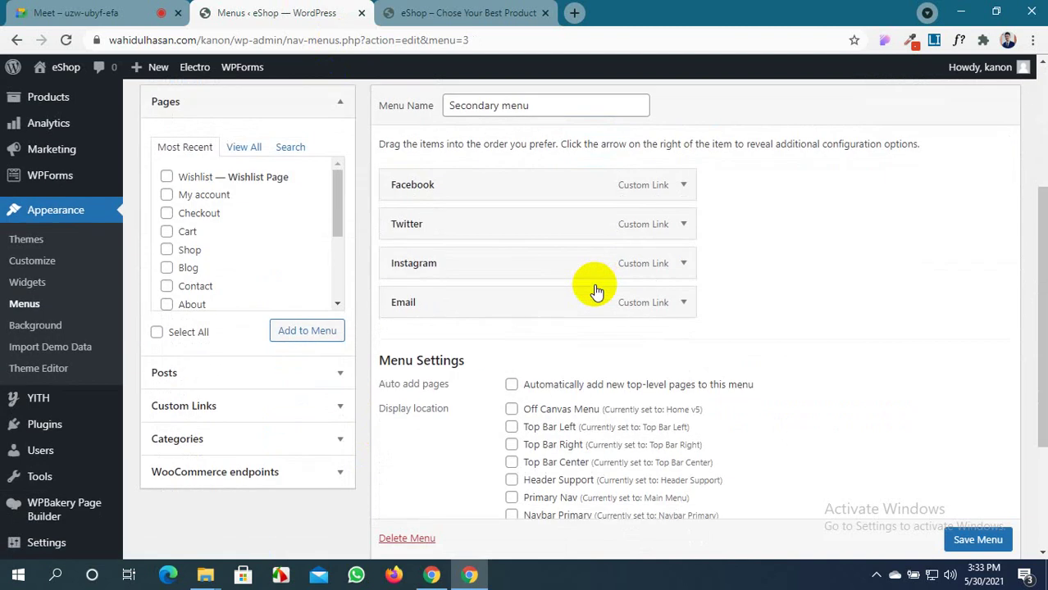
pyautogui.scroll(-2, 596, 292)
pyautogui.scroll(5, 596, 292)
pyautogui.scroll(-5, 596, 292)
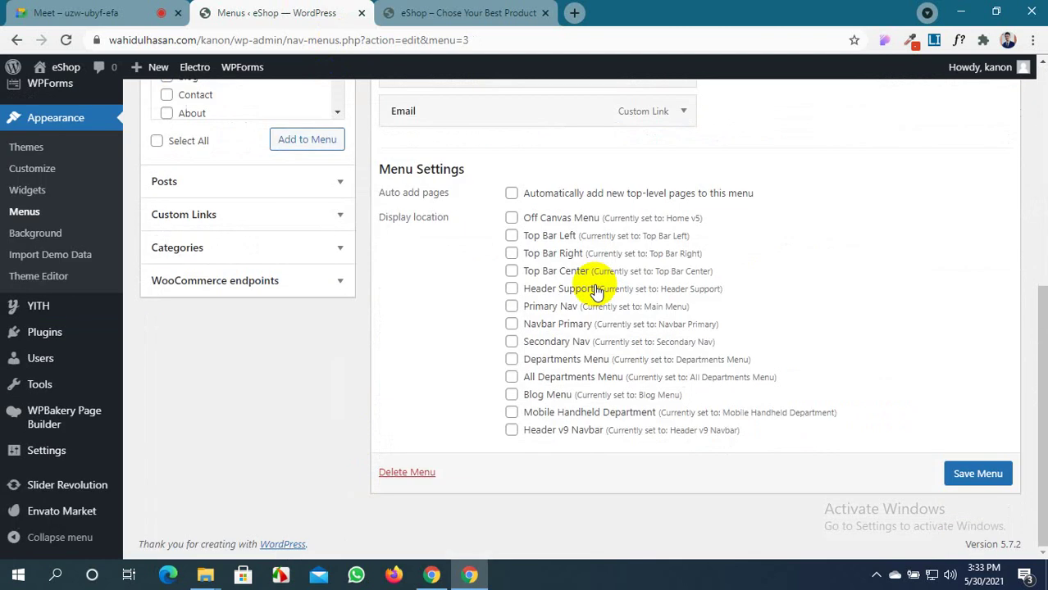
pyautogui.click(511, 290)
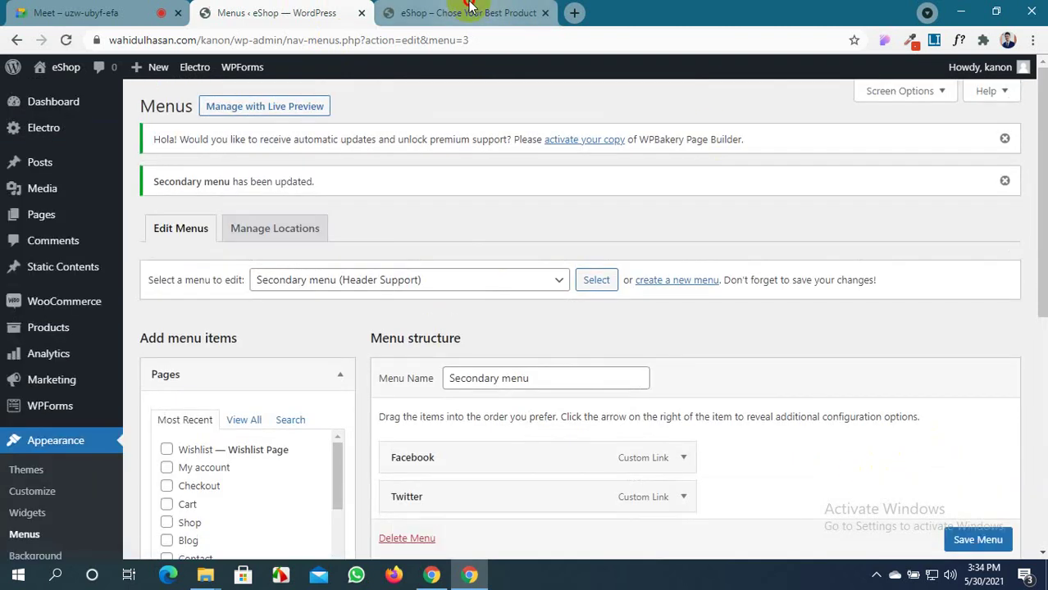
# - Reload the eShop storefront to see the current menu changes
pyautogui.click(463, 13)
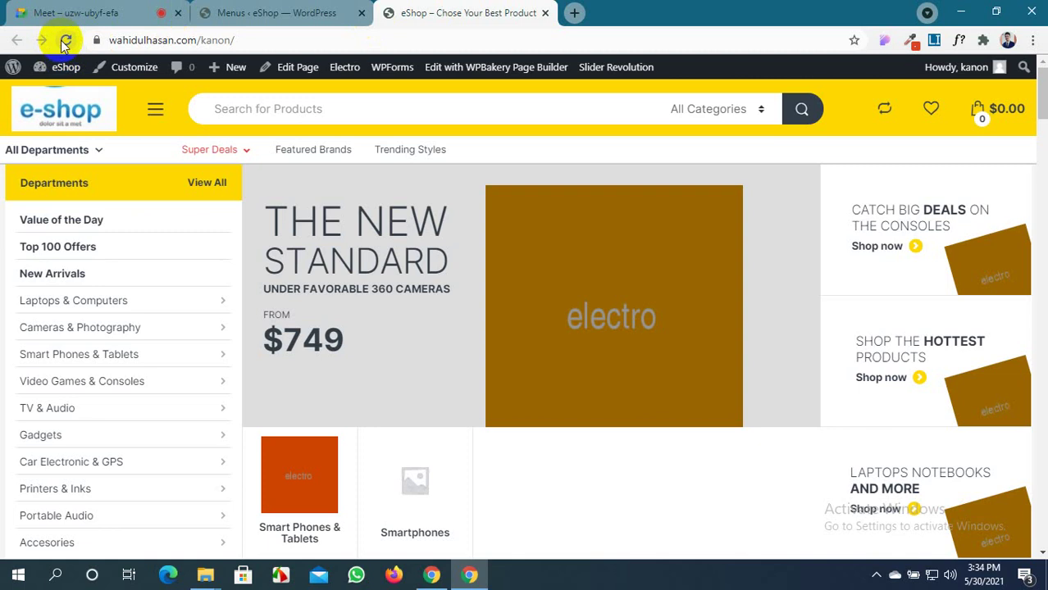
pyautogui.click(65, 42)
pyautogui.moveTo(187, 356)
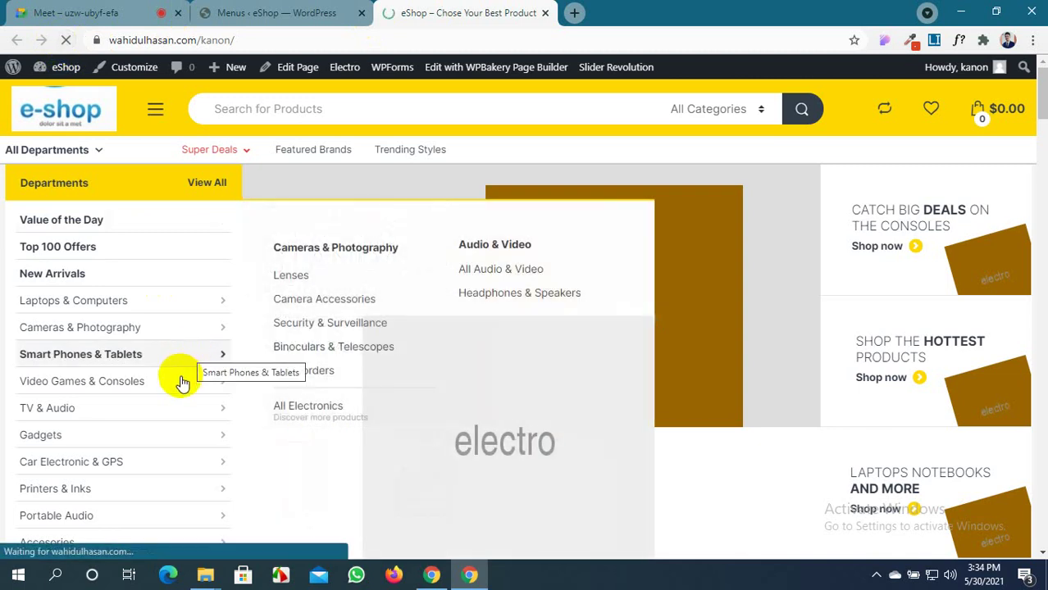
pyautogui.moveTo(182, 384)
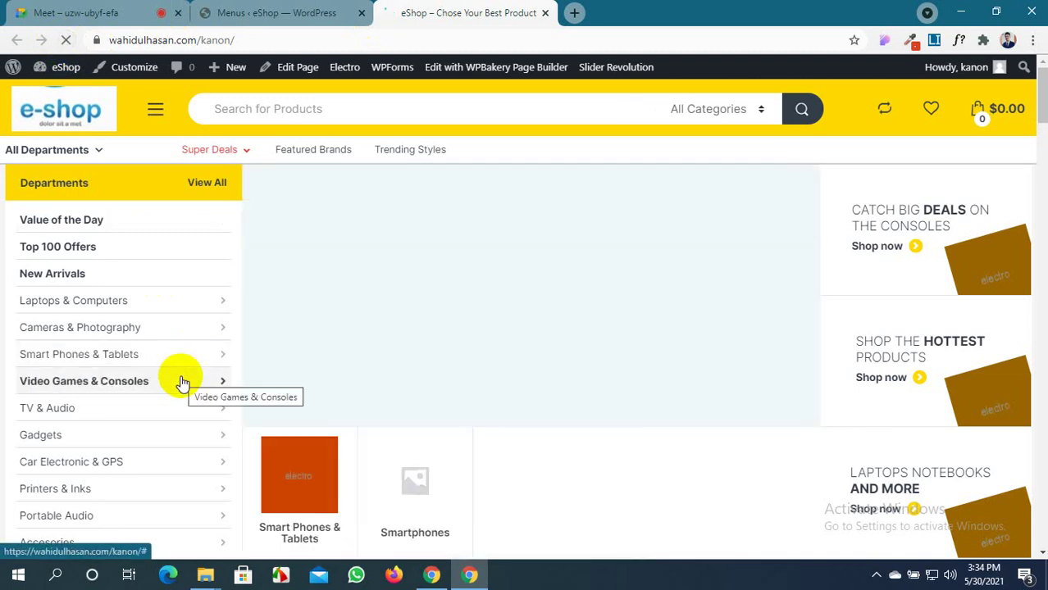
# - Back in the Menus admin, save the Secondary menu
pyautogui.hotkey('ctrl', 'shift', 'Tab')
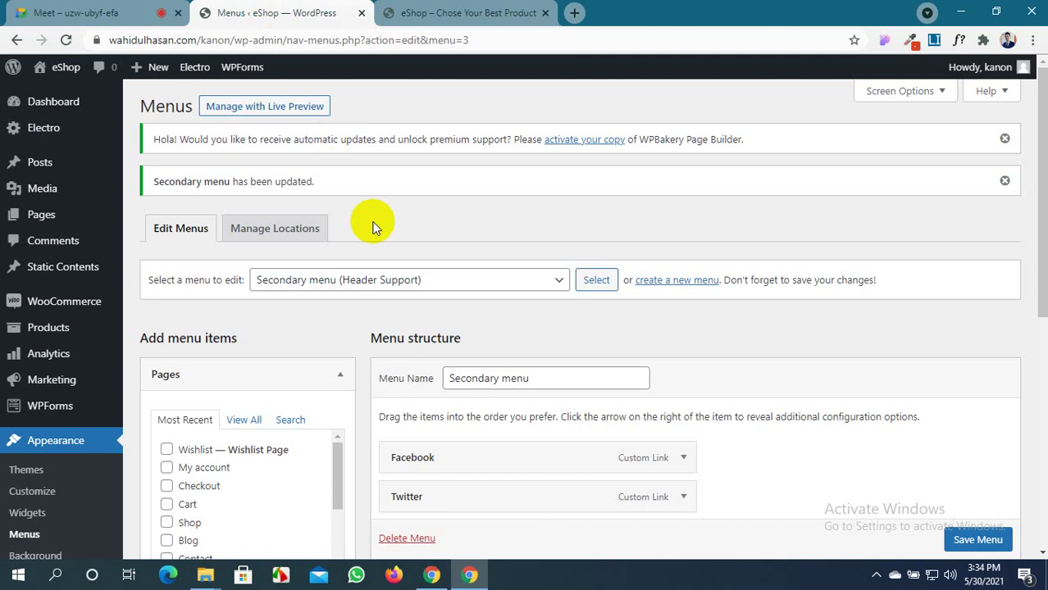
pyautogui.scroll(-1, 980, 539)
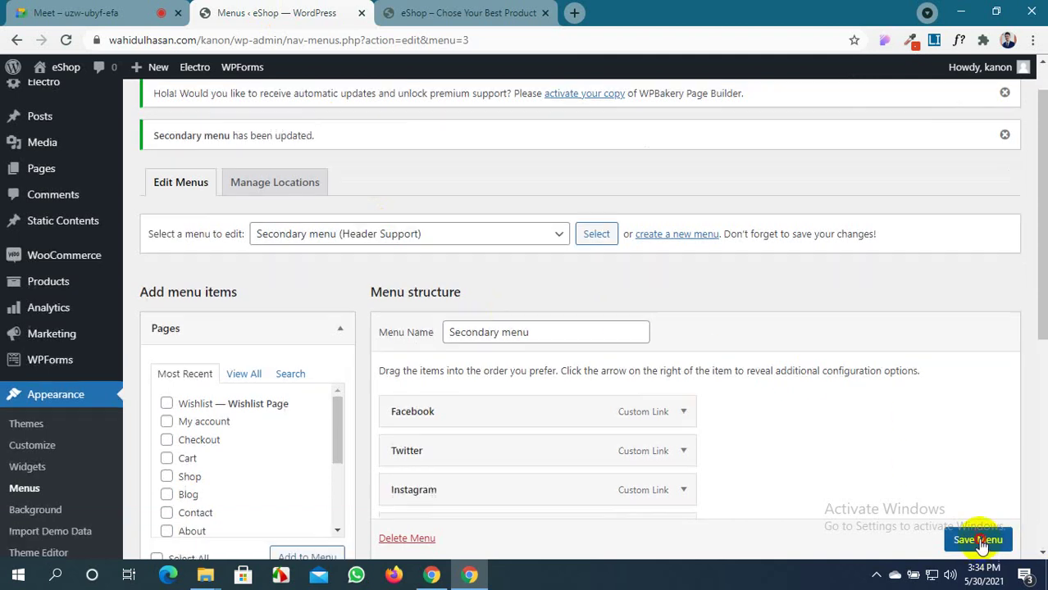
pyautogui.click(951, 537)
pyautogui.scroll(-3, 669, 367)
pyautogui.scroll(3, 669, 367)
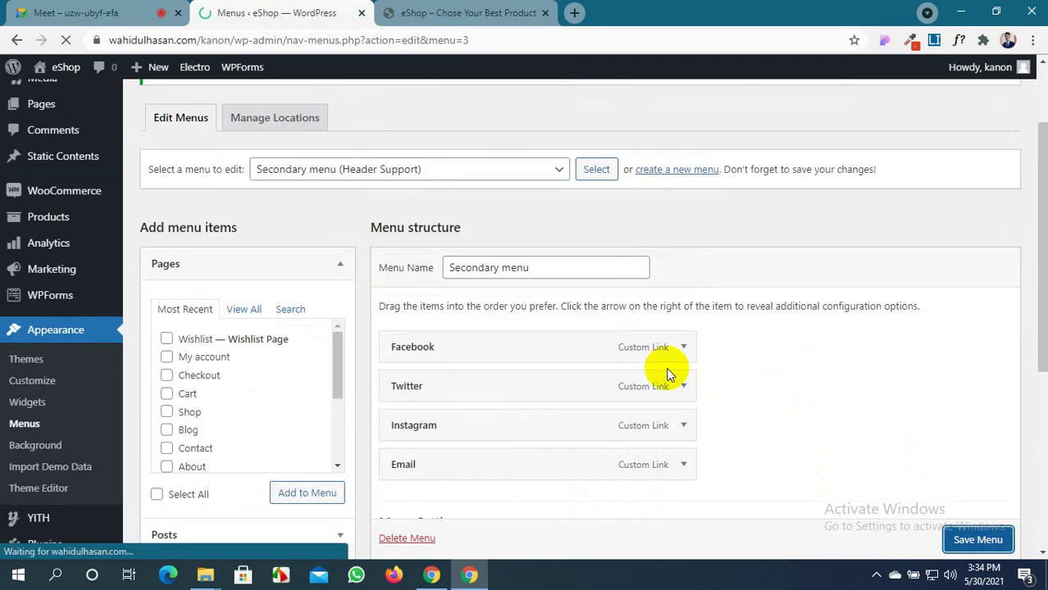
# - Reload the storefront again to recheck the header menus
pyautogui.click(467, 12)
pyautogui.click(65, 39)
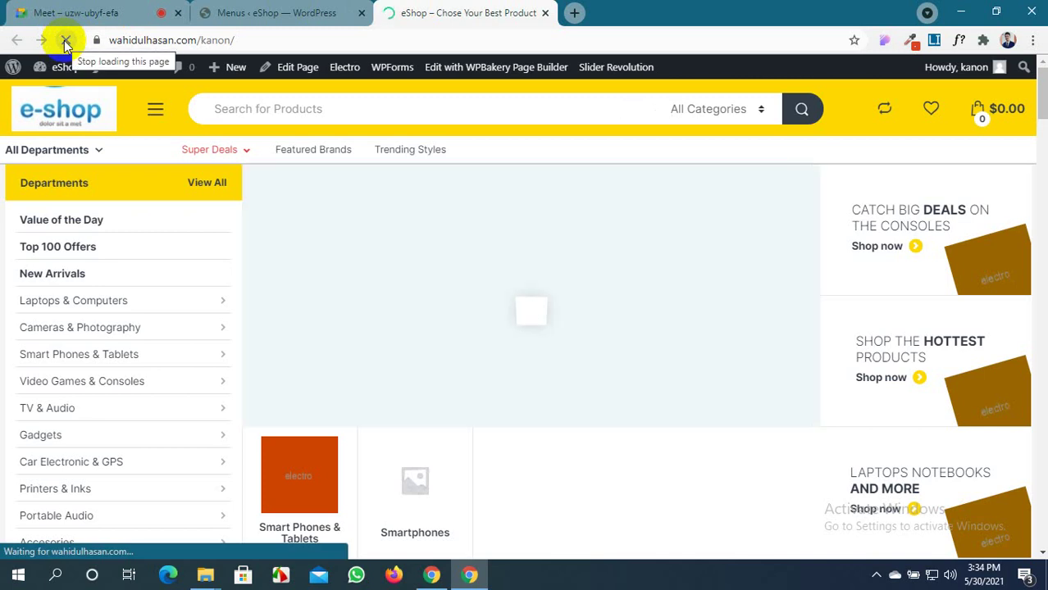
pyautogui.click(276, 13)
# - Uncheck Header Support under Menu Settings and save the Secondary menu
pyautogui.scroll(-3, 555, 356)
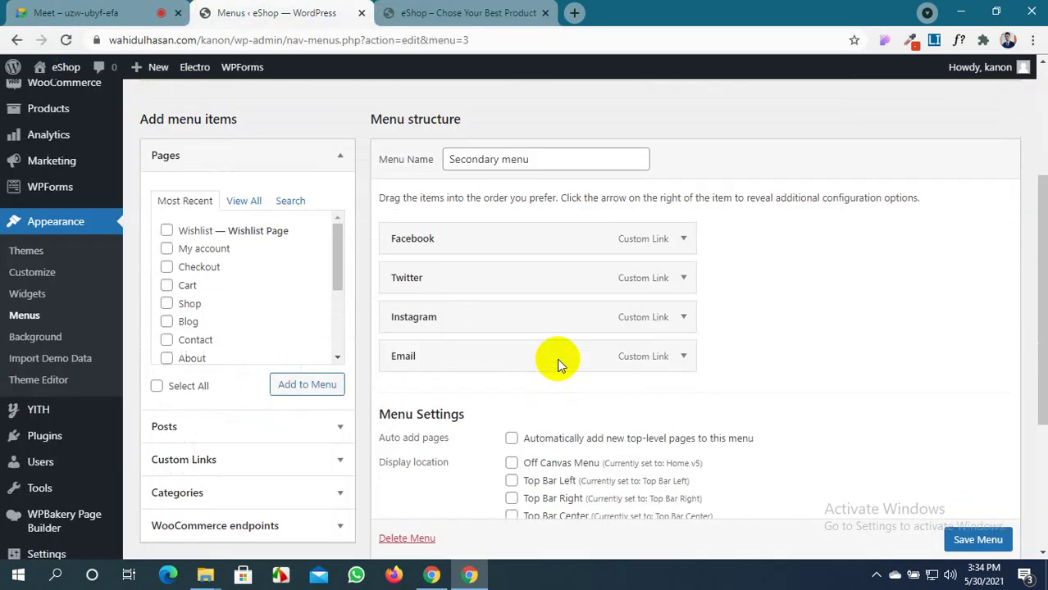
pyautogui.scroll(1, 558, 358)
pyautogui.scroll(-2, 557, 358)
pyautogui.click(511, 443)
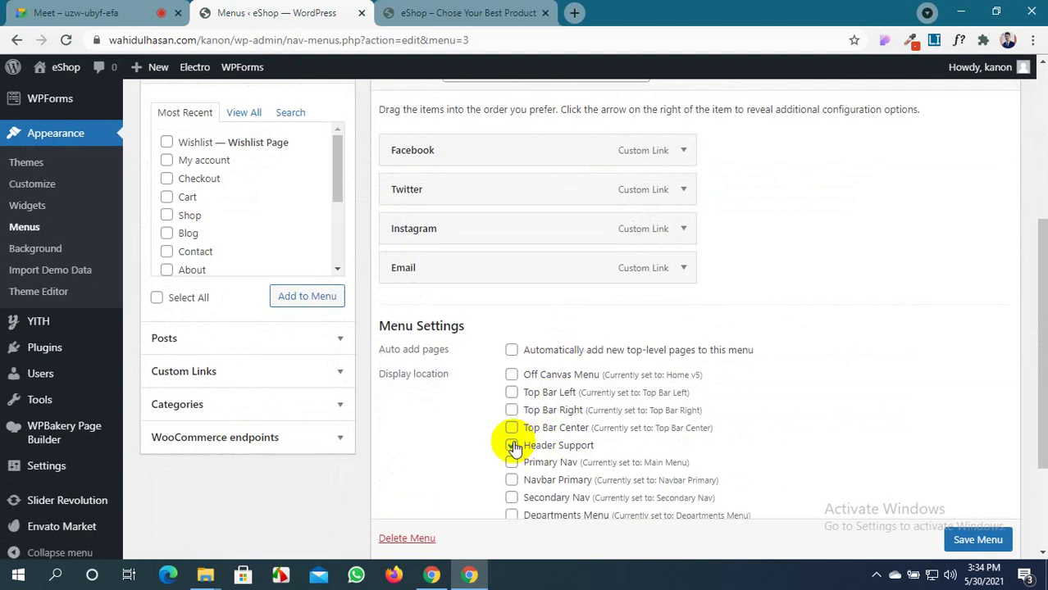
pyautogui.click(980, 540)
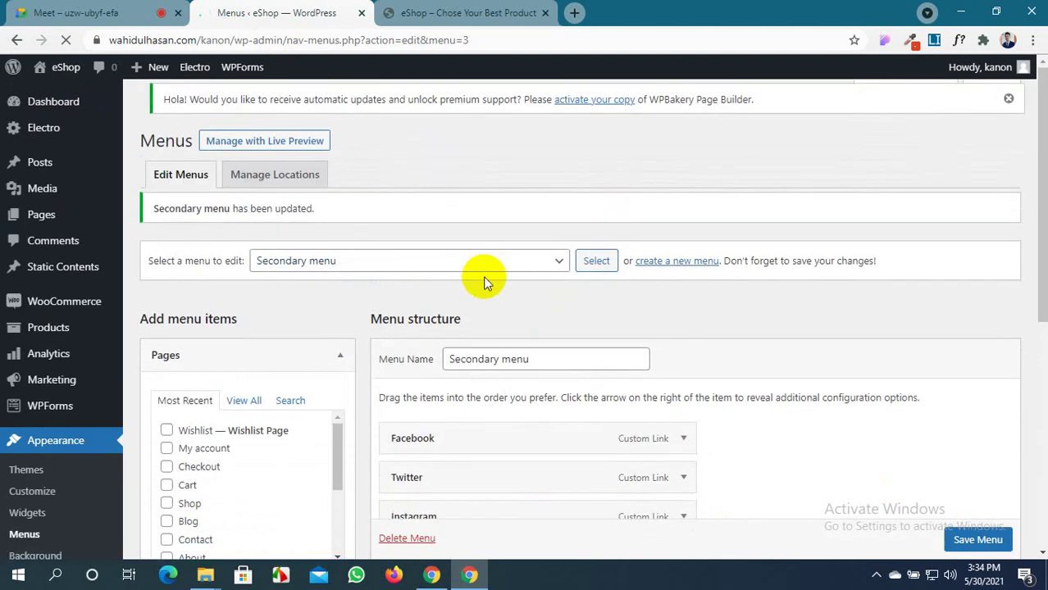
# - Choose the Secondary Nav menu from the menu list and save the current menu
pyautogui.click(504, 284)
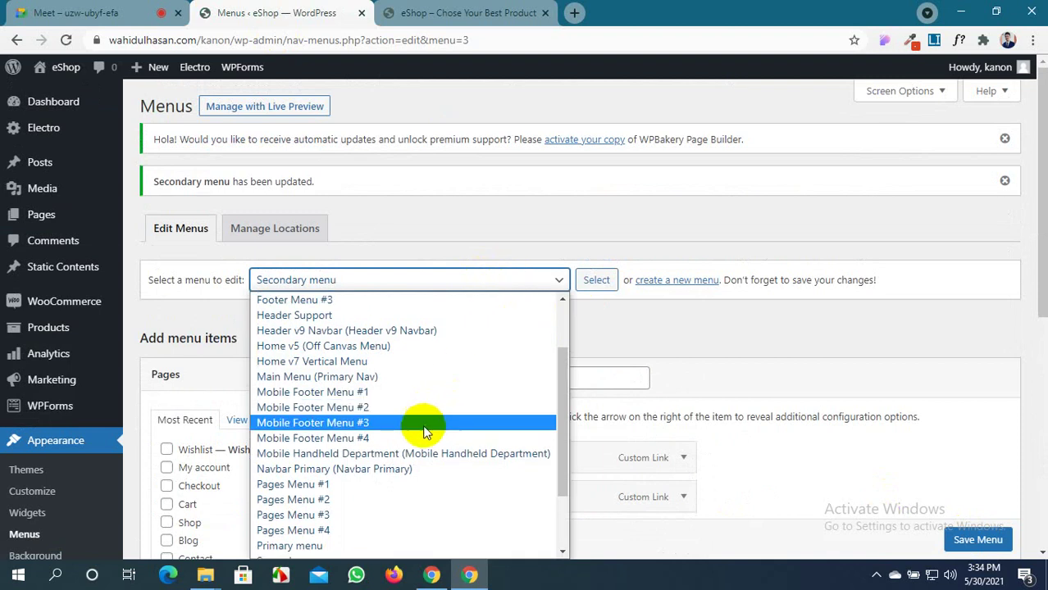
pyautogui.scroll(-2, 357, 443)
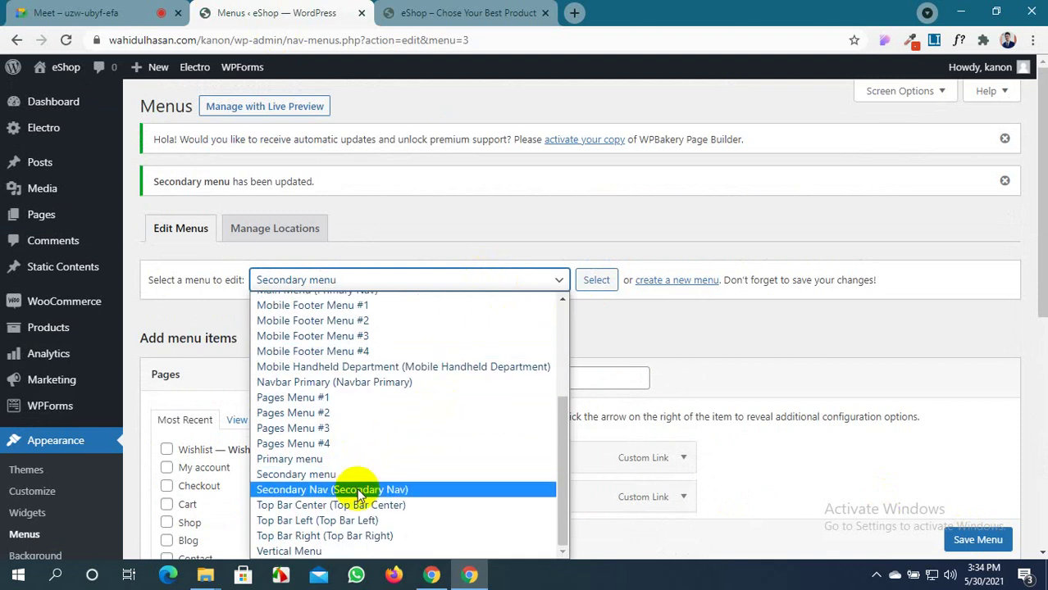
pyautogui.click(359, 491)
pyautogui.scroll(-1, 974, 541)
pyautogui.click(974, 541)
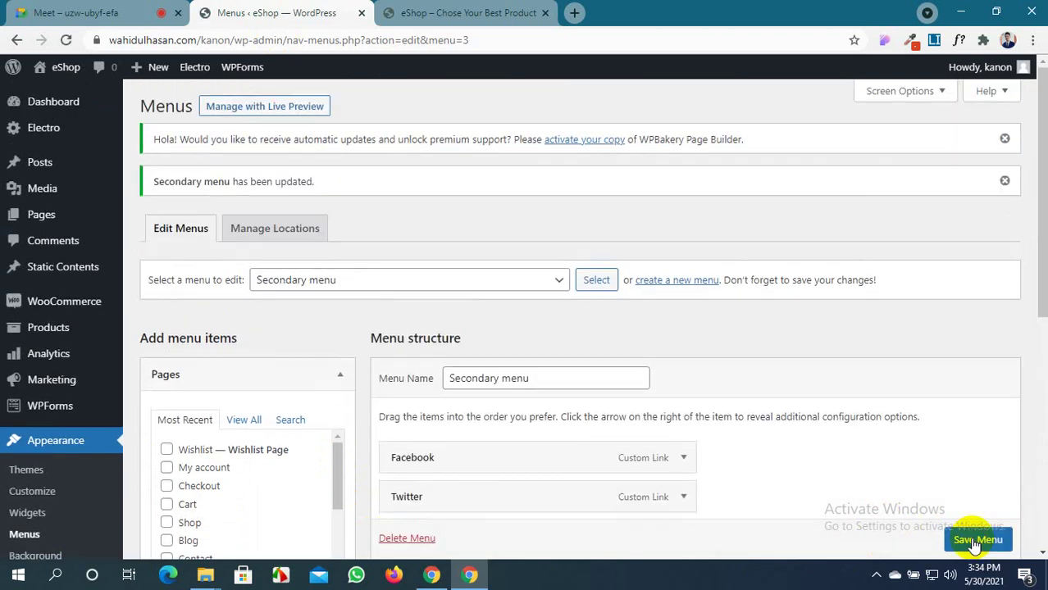
pyautogui.scroll(-3, 943, 540)
pyautogui.scroll(3, 508, 321)
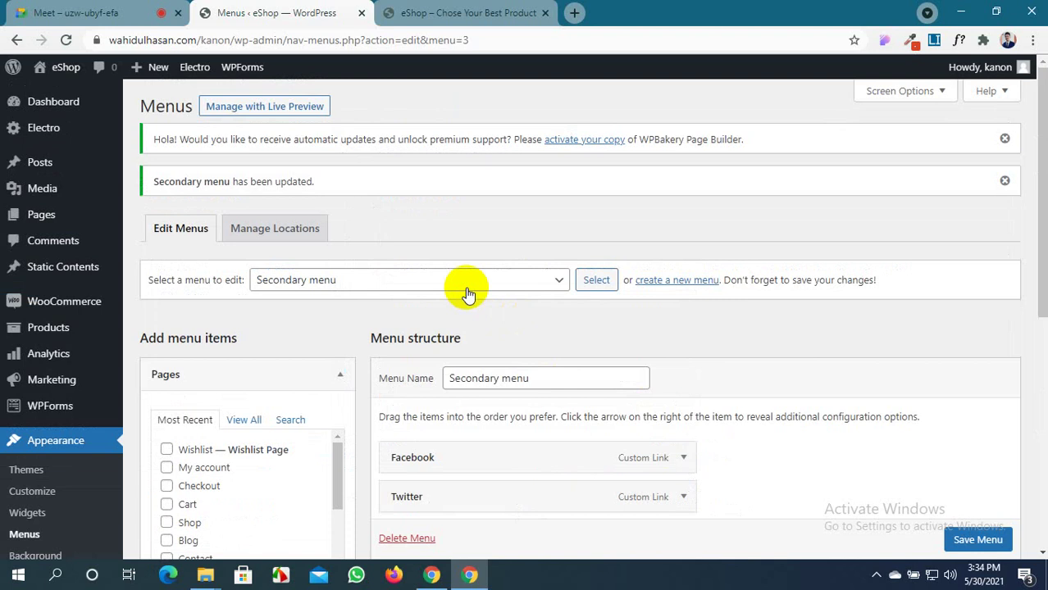
# - Browse the list of menus and compare it with the eShop storefront
pyautogui.click(449, 282)
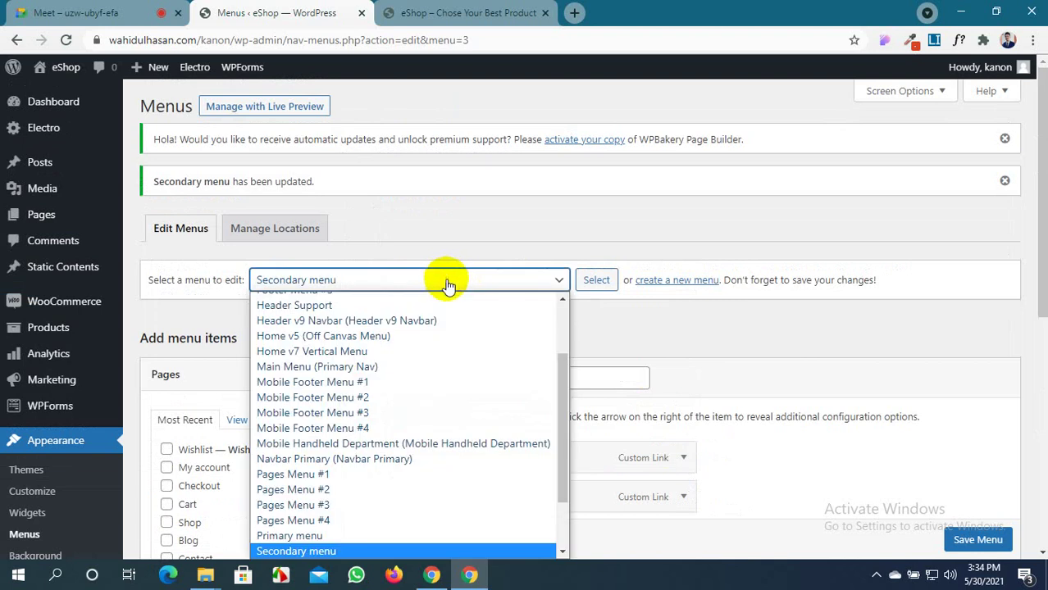
pyautogui.scroll(-2, 410, 446)
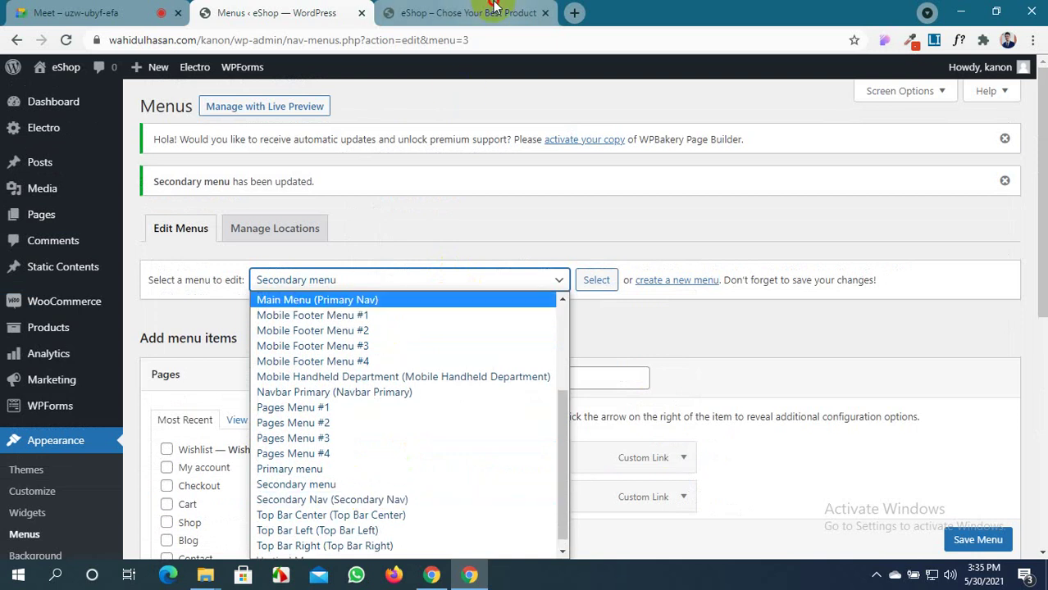
pyautogui.click(468, 12)
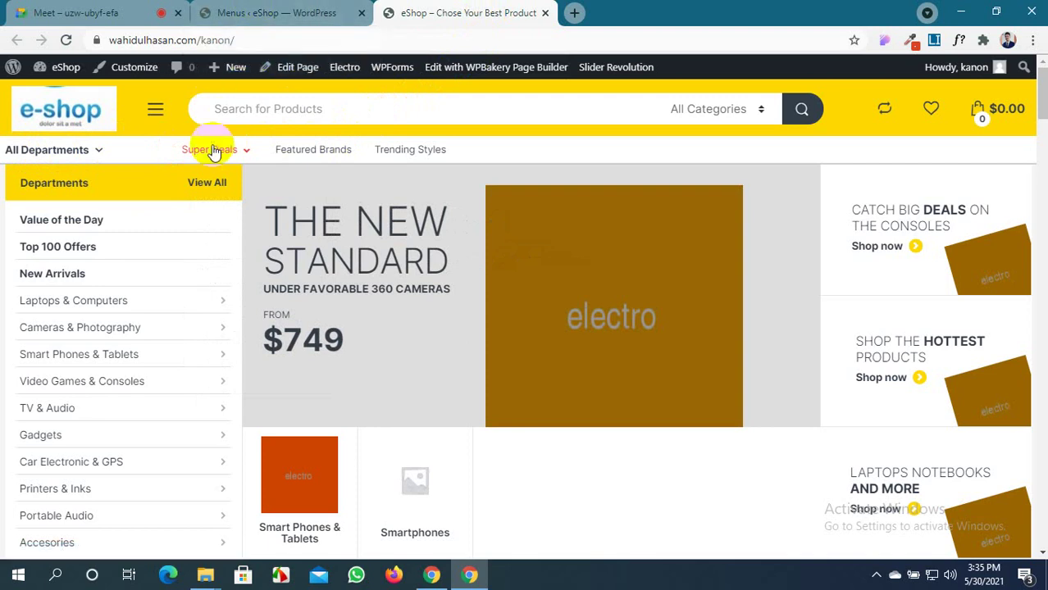
pyautogui.click(318, 12)
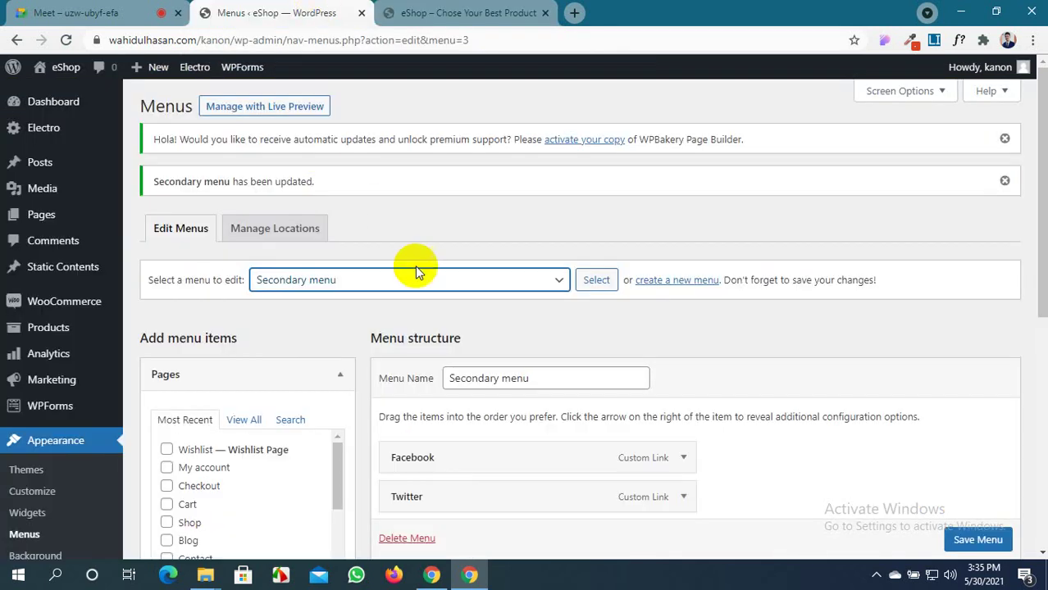
# - Load the Departments Menu for editing and review it against the storefront
pyautogui.click(435, 283)
pyautogui.scroll(1, 423, 344)
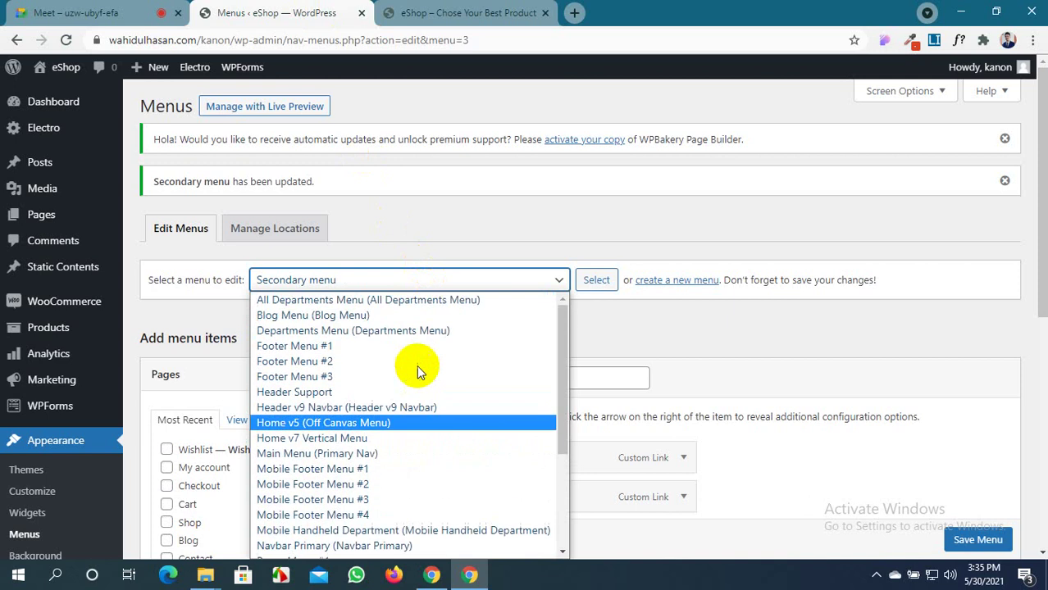
pyautogui.click(355, 332)
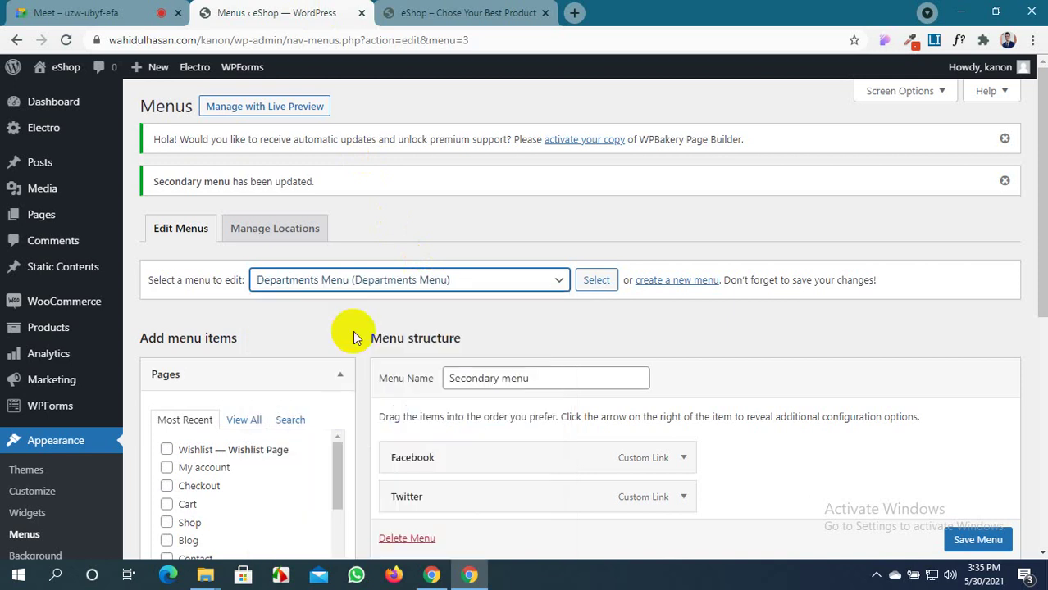
pyautogui.click(482, 9)
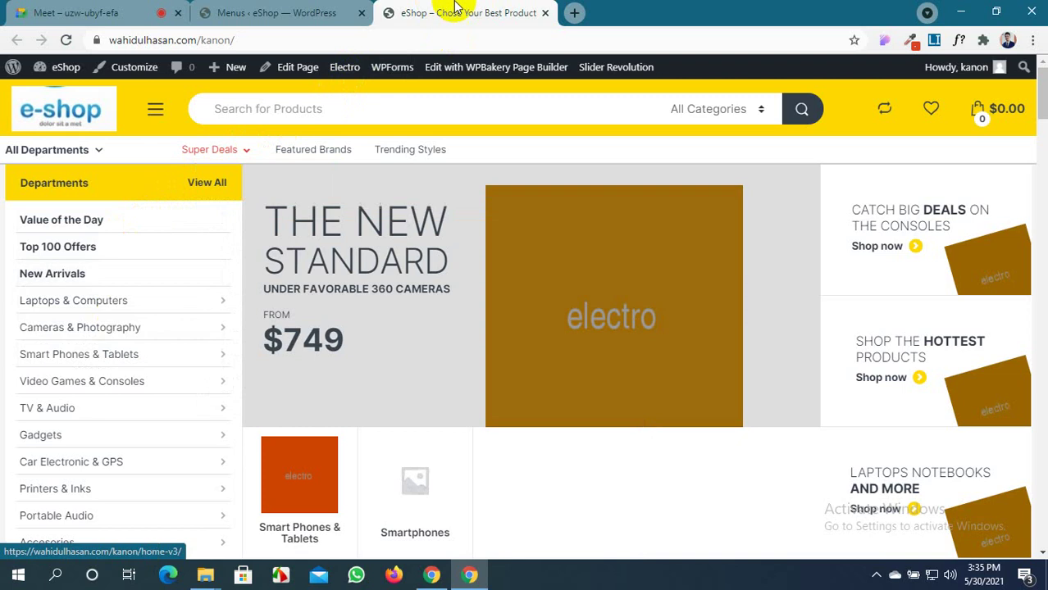
pyautogui.click(302, 10)
pyautogui.scroll(-6, 578, 417)
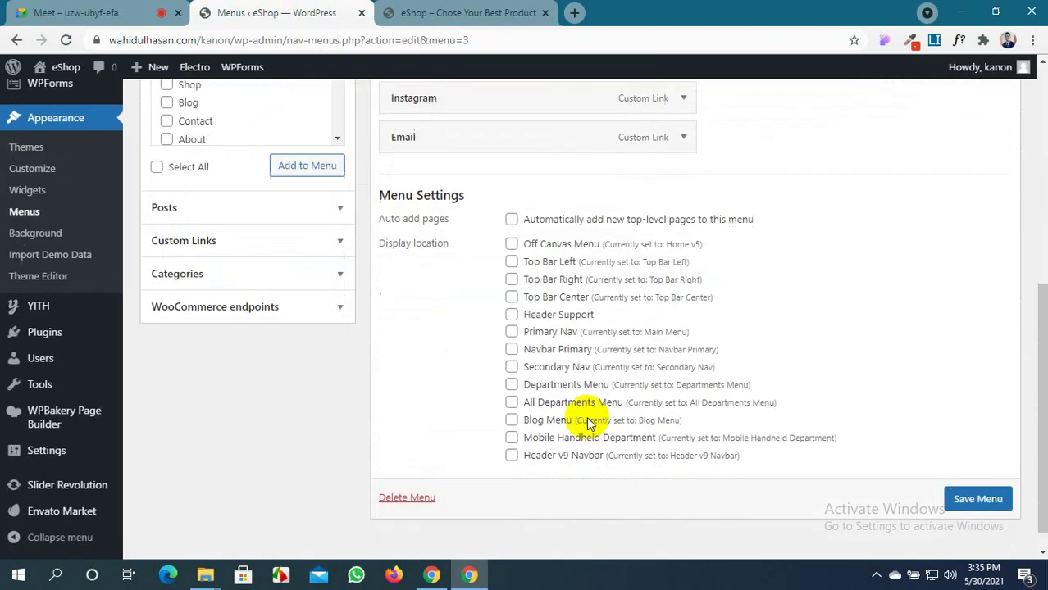
pyautogui.scroll(2, 655, 353)
pyautogui.scroll(4, 655, 353)
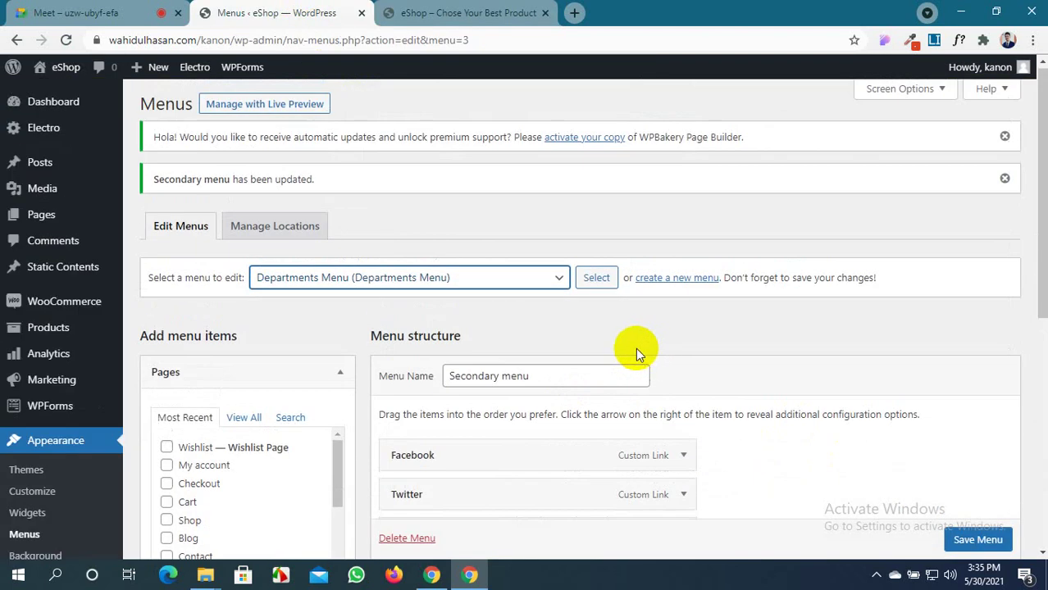
pyautogui.click(607, 281)
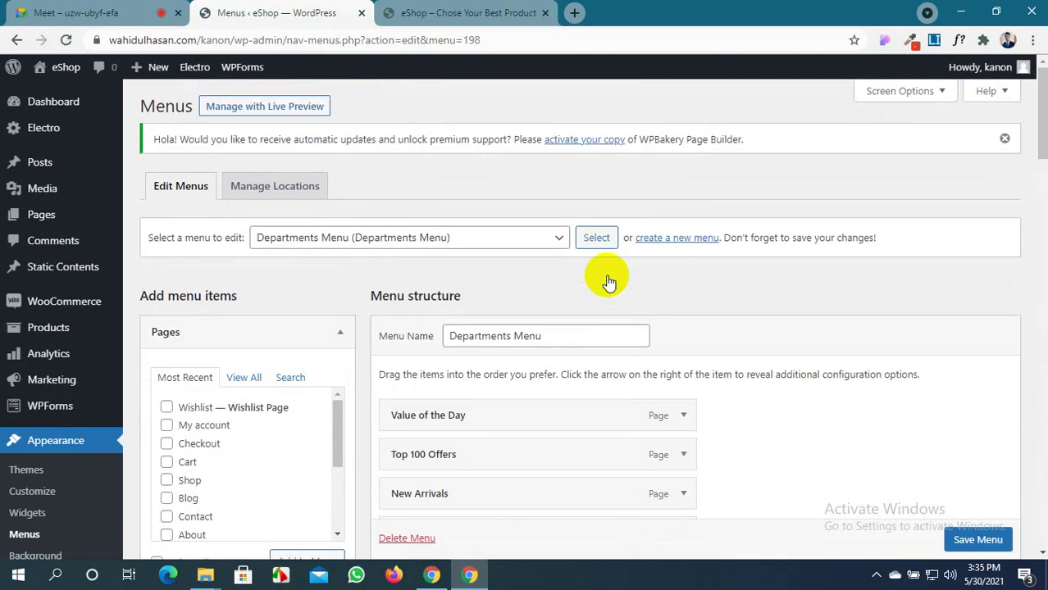
pyautogui.scroll(-3, 608, 280)
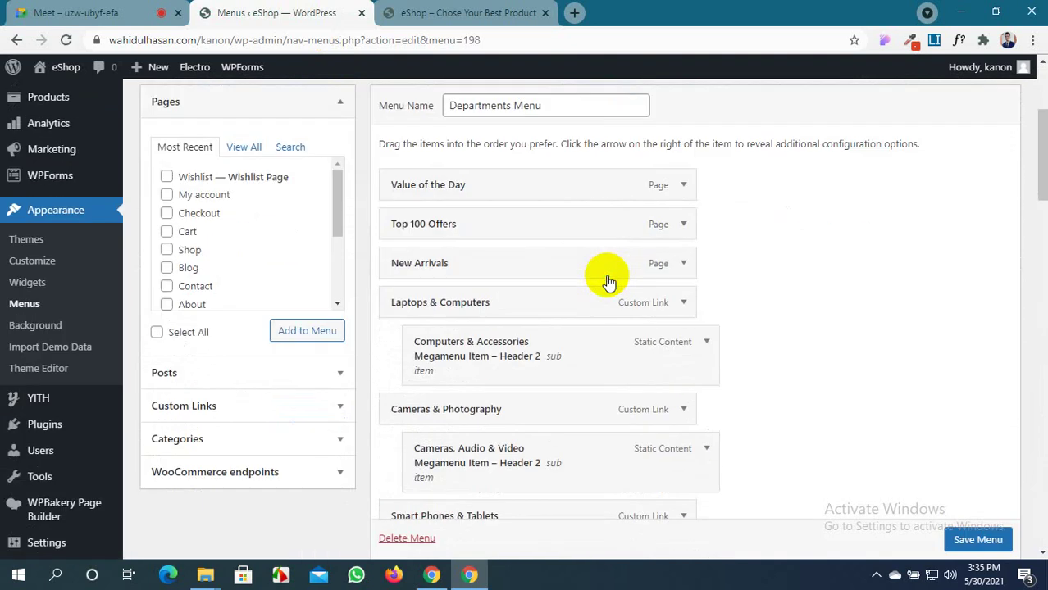
pyautogui.scroll(-2, 607, 280)
pyautogui.scroll(5, 603, 276)
# - Load the Blog Menu into the editor and review its items
pyautogui.click(518, 238)
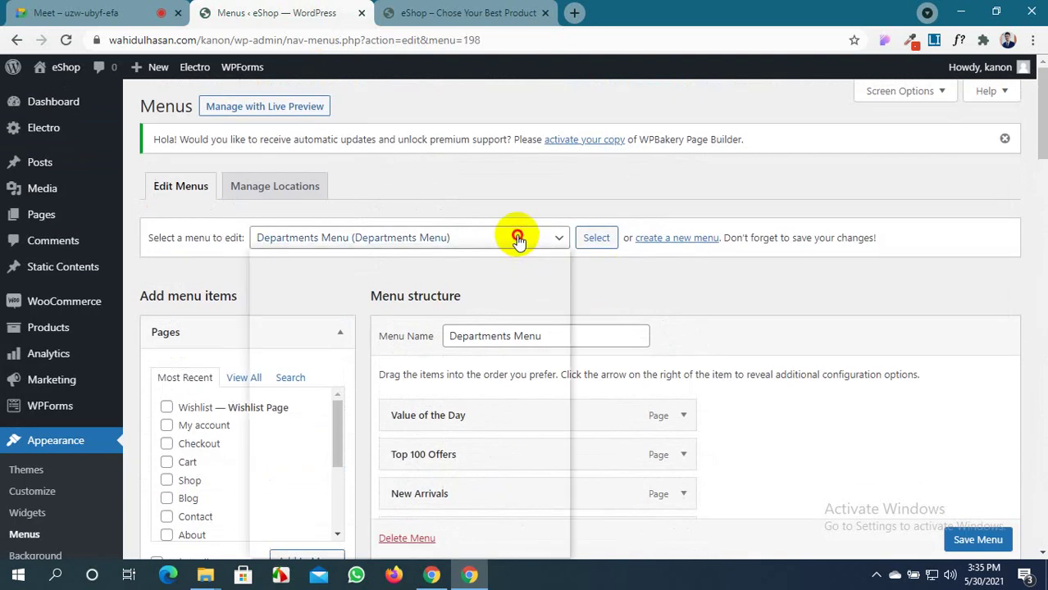
pyautogui.click(413, 278)
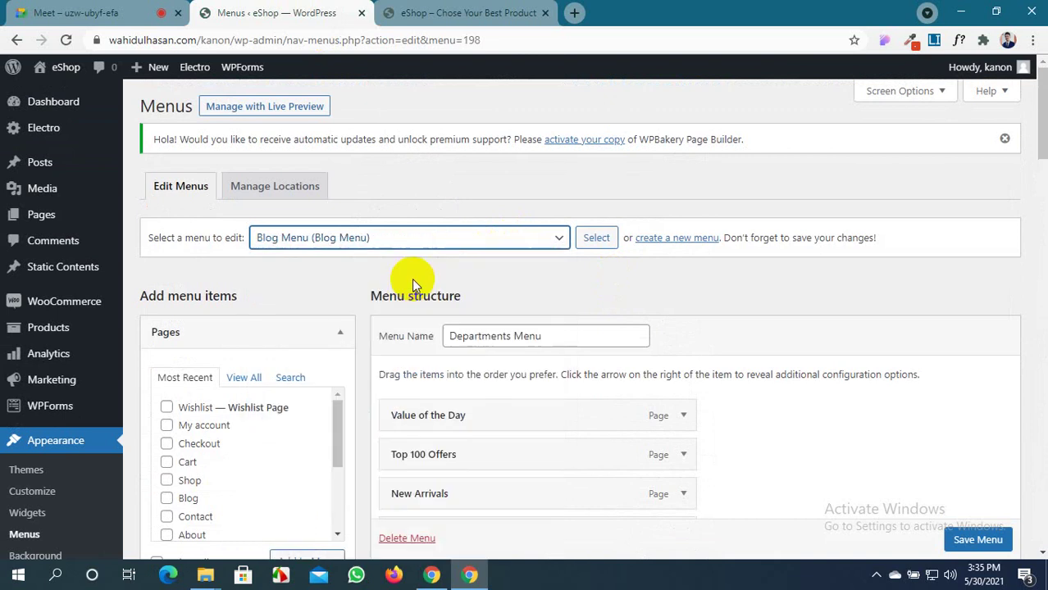
pyautogui.click(609, 242)
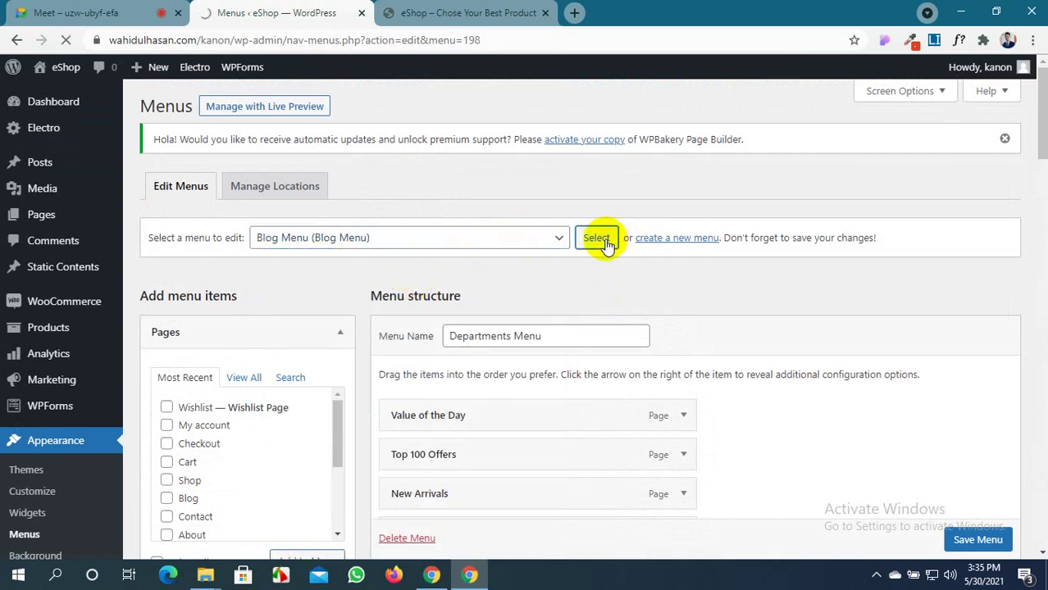
pyautogui.scroll(-3, 605, 248)
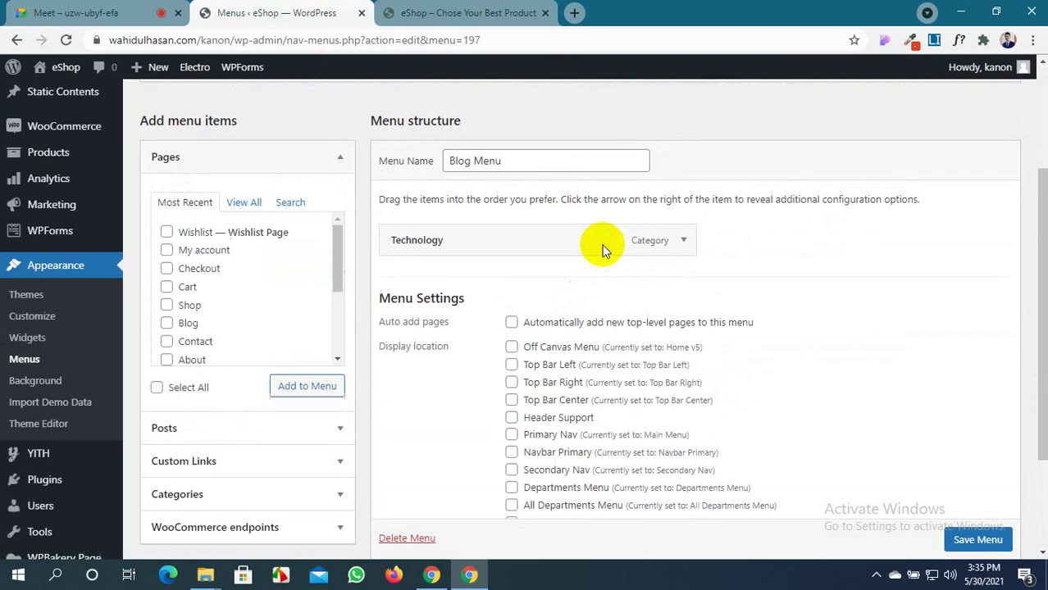
pyautogui.scroll(3, 411, 227)
# - Load the Header v9 Navbar menu into the editor and review it
pyautogui.click(410, 238)
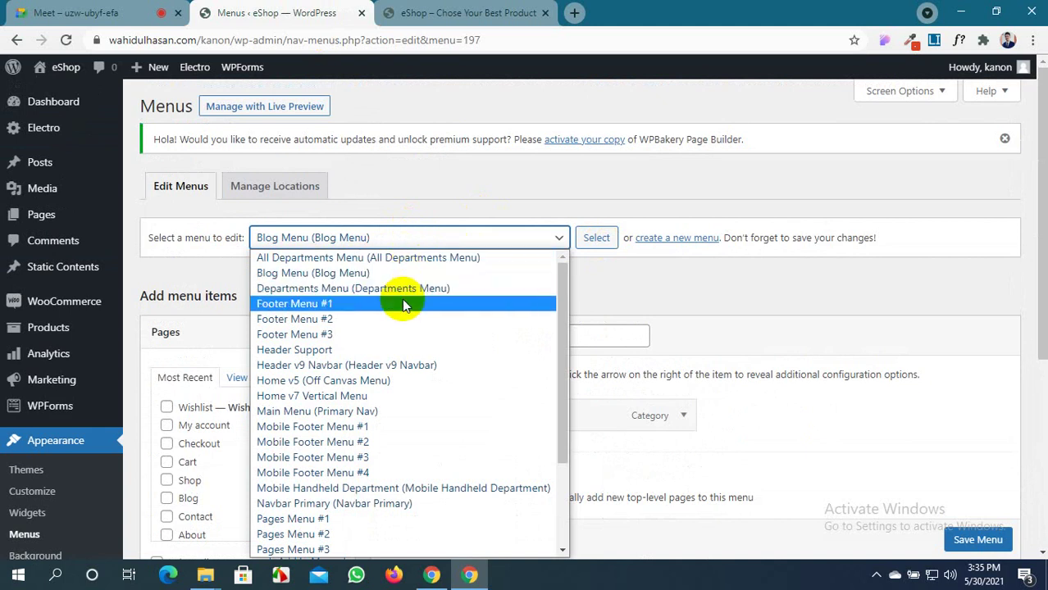
pyautogui.click(390, 365)
pyautogui.click(596, 240)
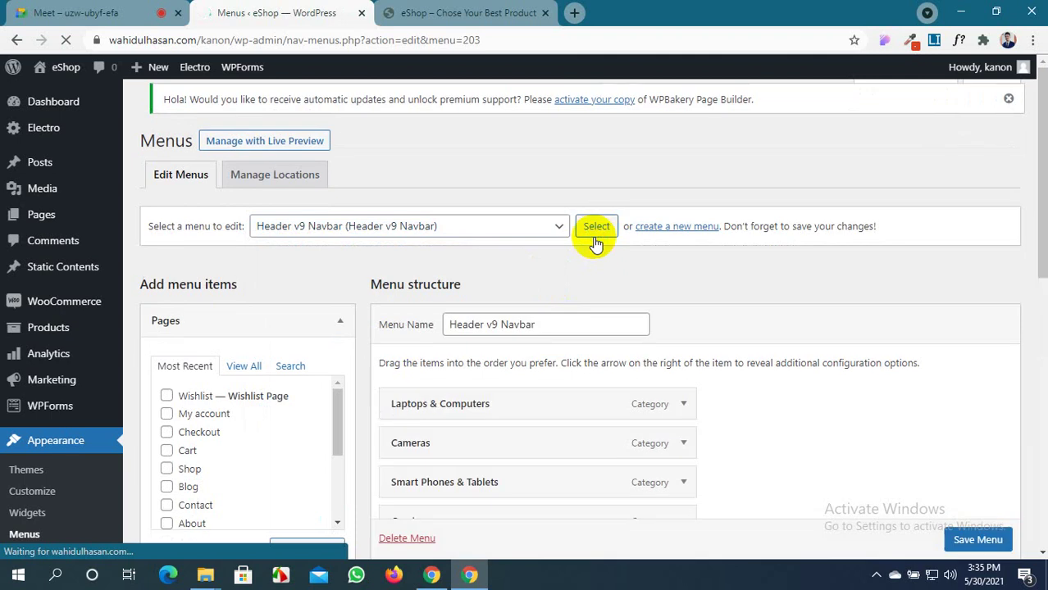
pyautogui.scroll(-5, 596, 243)
pyautogui.scroll(5, 595, 242)
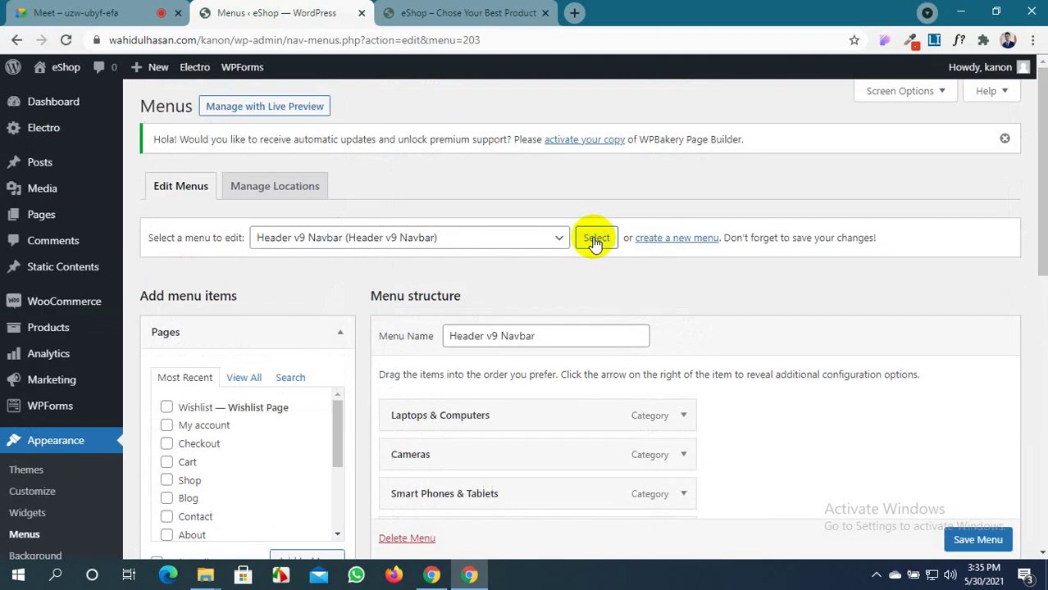
# - Load Main Menu (Primary Nav), review its Home sub-items and location, then view the storefront
pyautogui.click(476, 238)
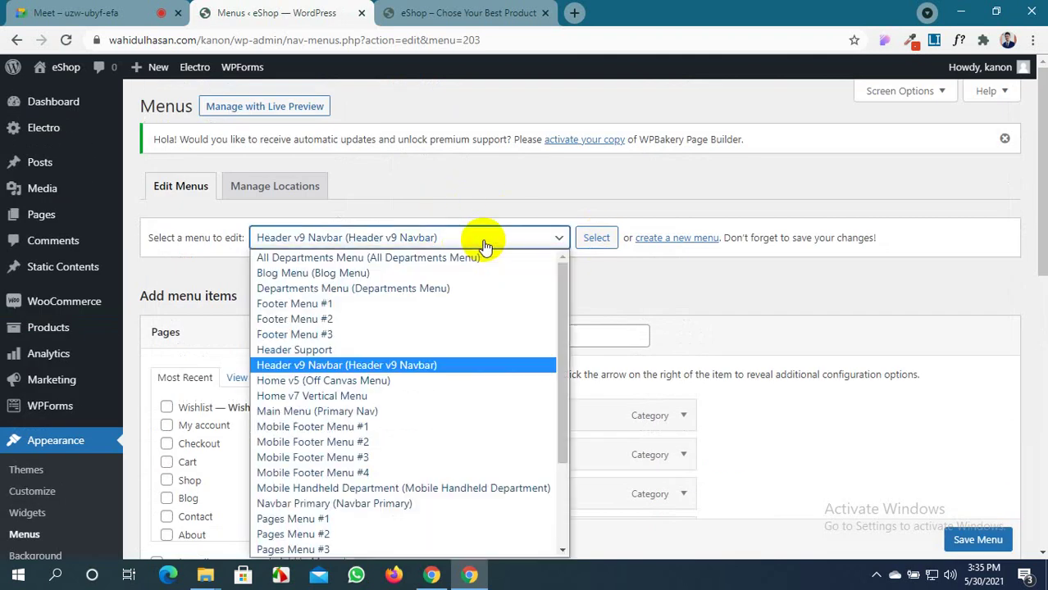
pyautogui.click(409, 414)
pyautogui.click(599, 239)
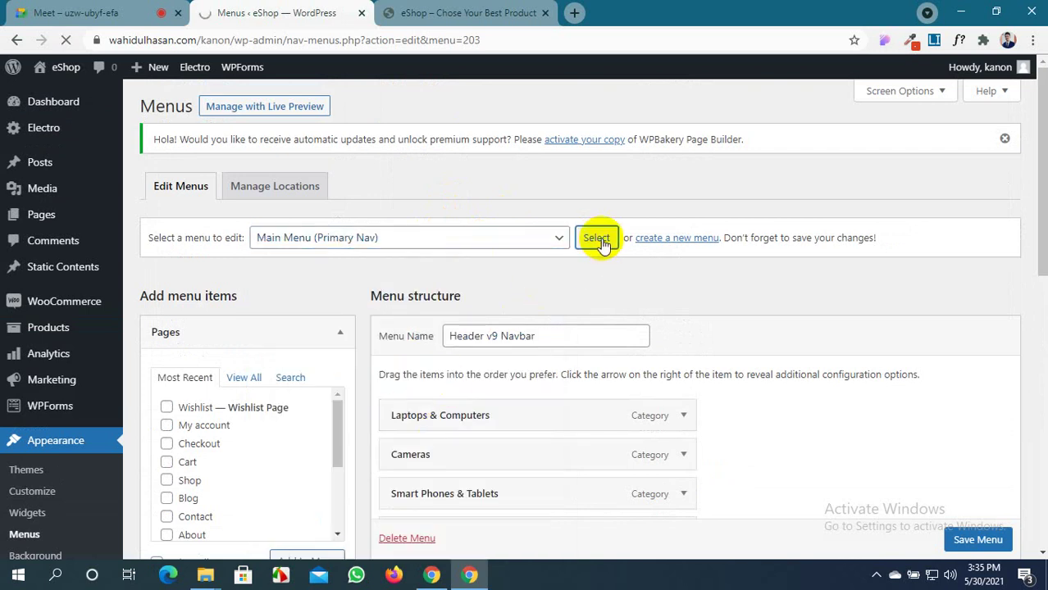
pyautogui.scroll(-3, 603, 246)
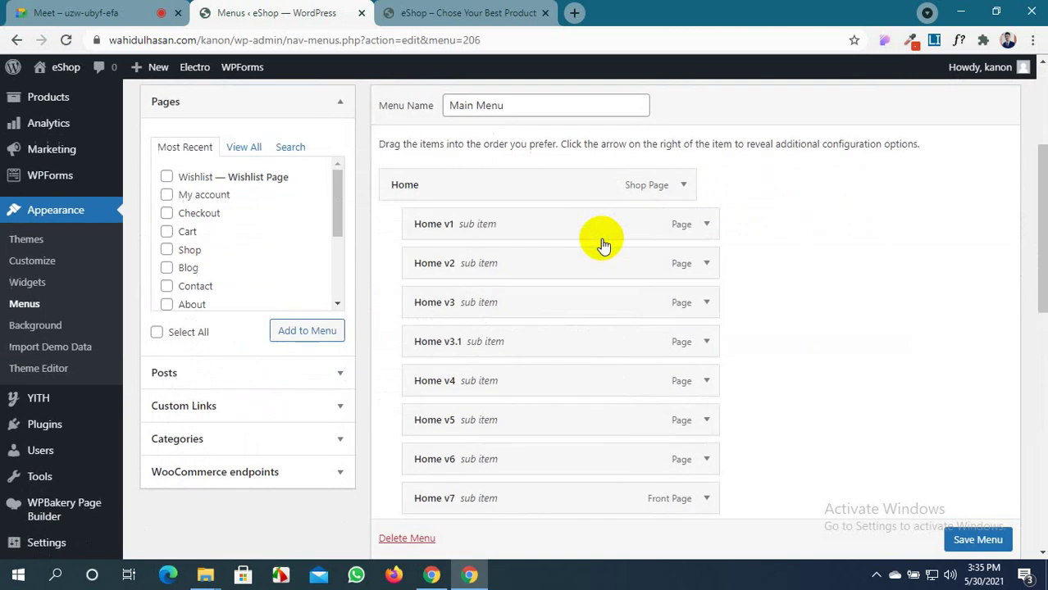
pyautogui.scroll(-4, 603, 246)
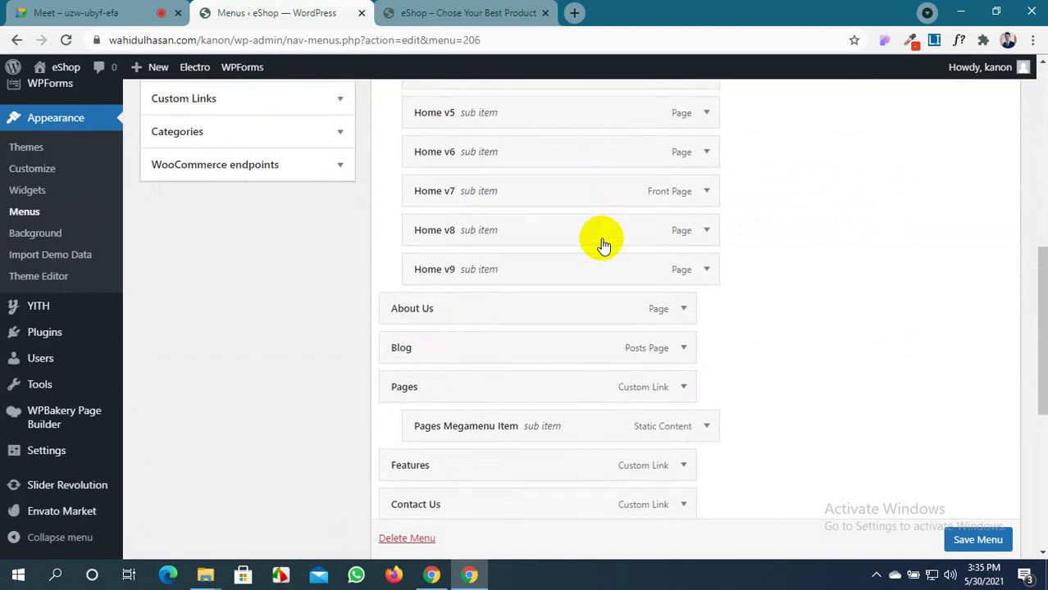
pyautogui.scroll(-5, 602, 246)
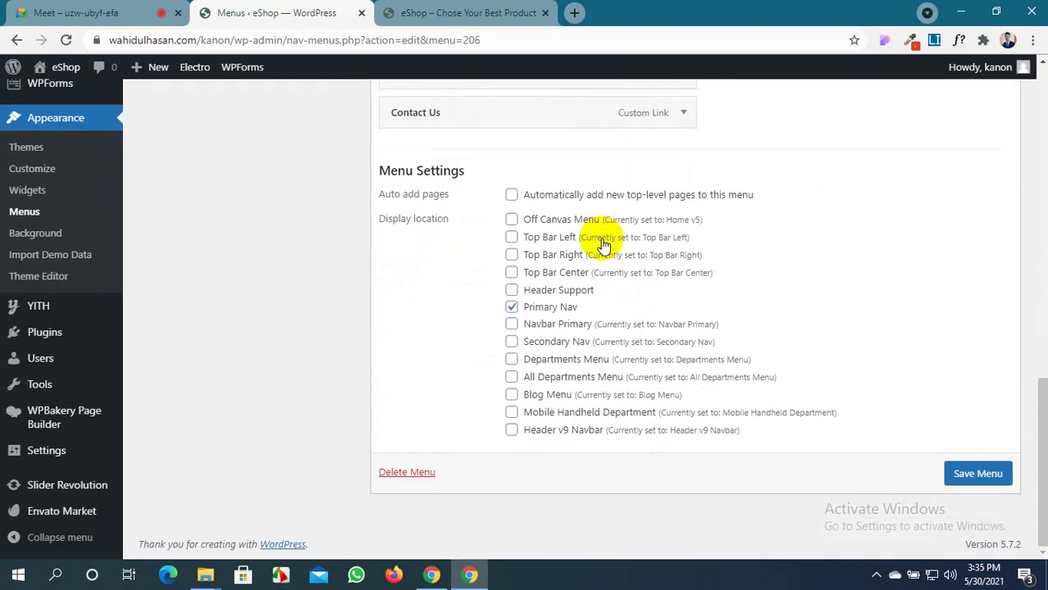
pyautogui.scroll(4, 603, 245)
pyautogui.click(485, 13)
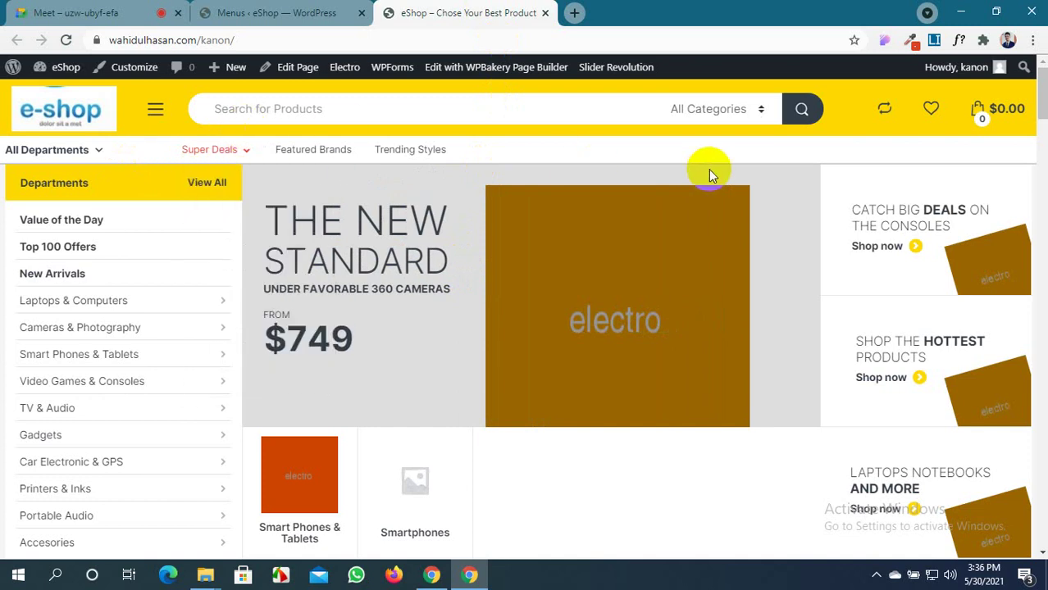
# - Compare the menu editing page with the eShop storefront once more
pyautogui.click(331, 7)
pyautogui.scroll(7, 381, 187)
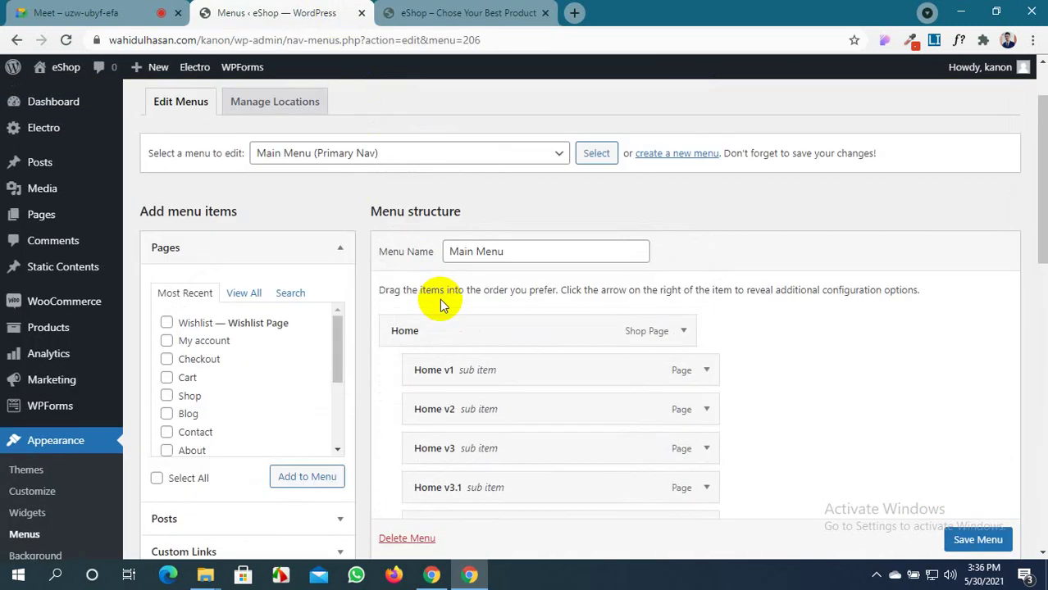
pyautogui.scroll(-3, 477, 323)
pyautogui.scroll(4, 480, 328)
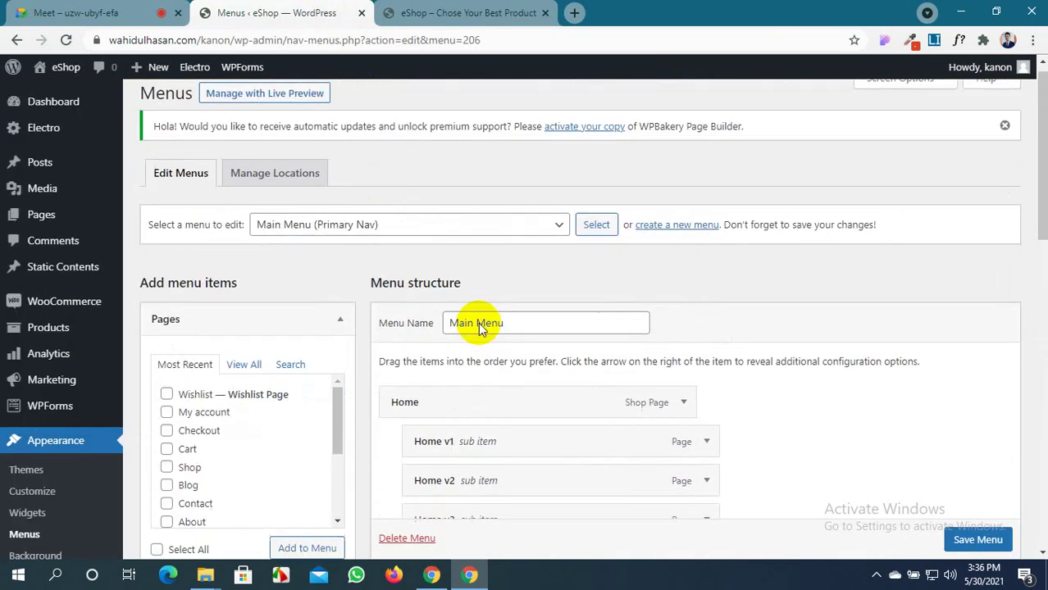
pyautogui.scroll(1, 480, 329)
pyautogui.click(455, 10)
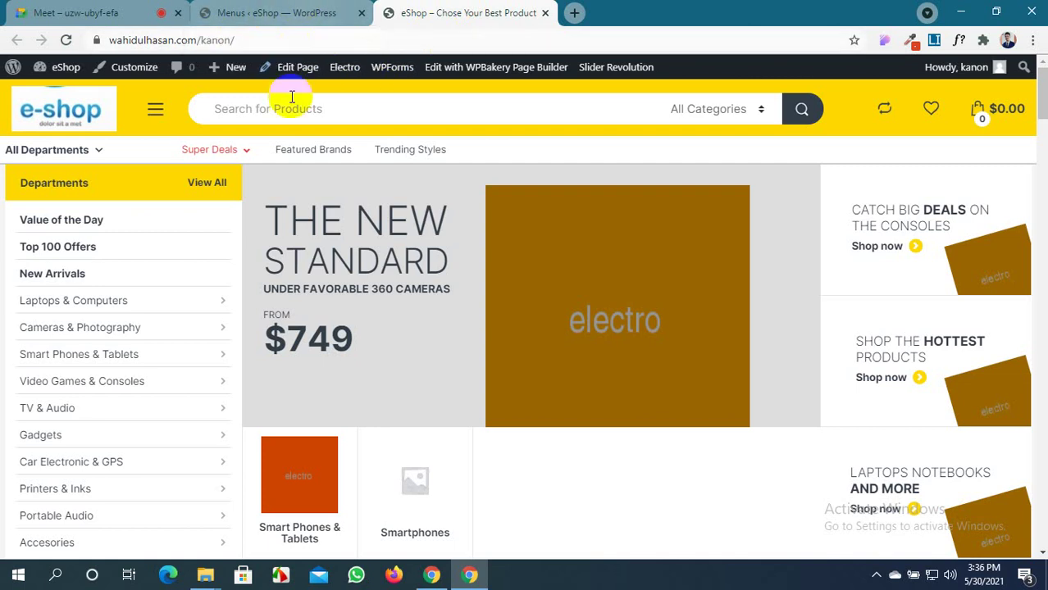
pyautogui.hotkey('ctrl', 'shift', 'Tab')
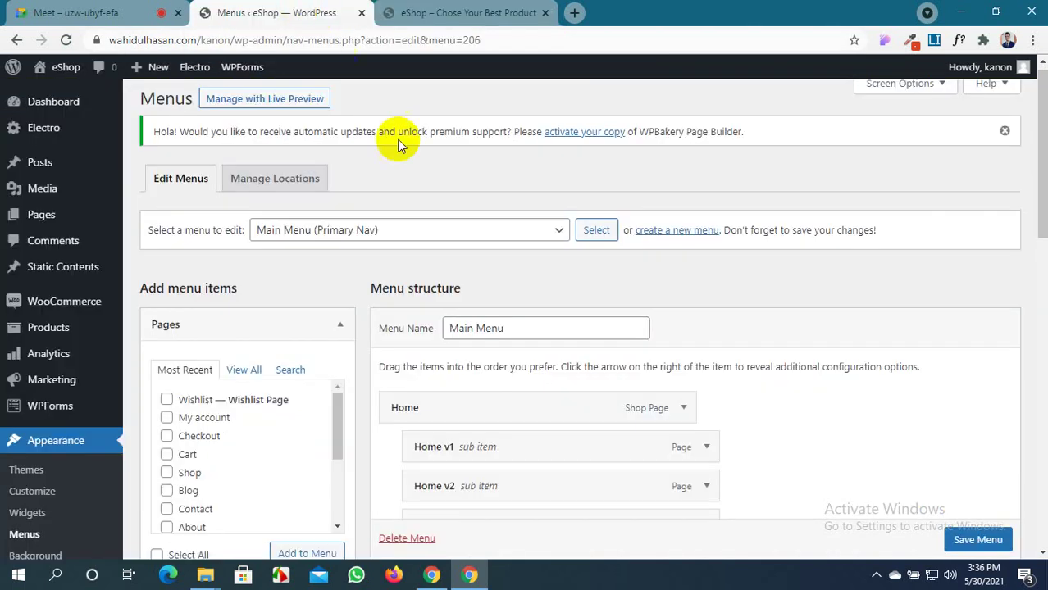
pyautogui.scroll(-7, 467, 380)
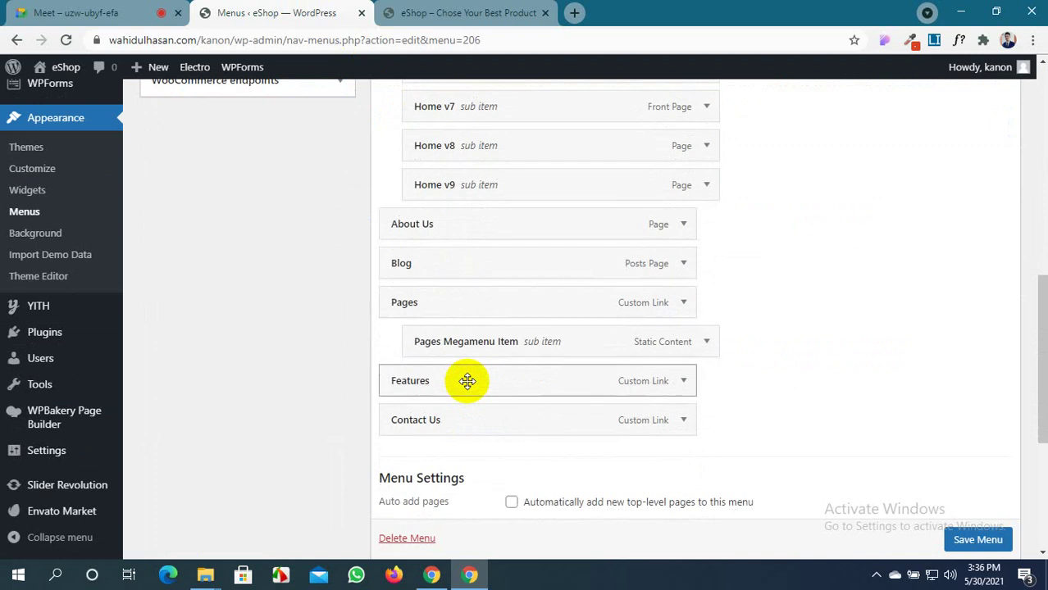
pyautogui.scroll(-1, 467, 380)
pyautogui.scroll(9, 467, 381)
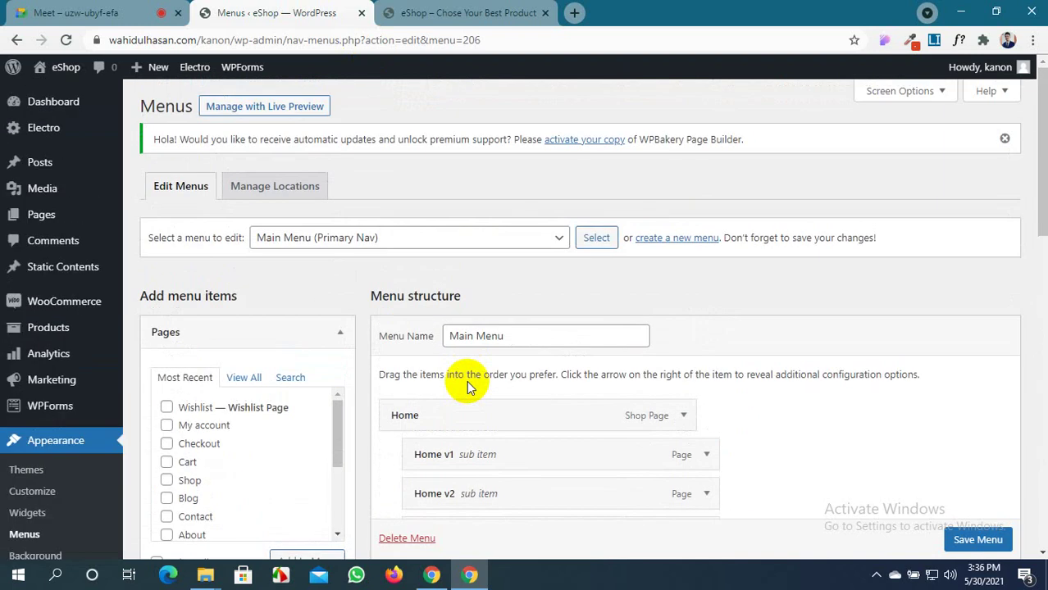
# - Load the Navbar Primary menu into the editor and review it
pyautogui.click(504, 238)
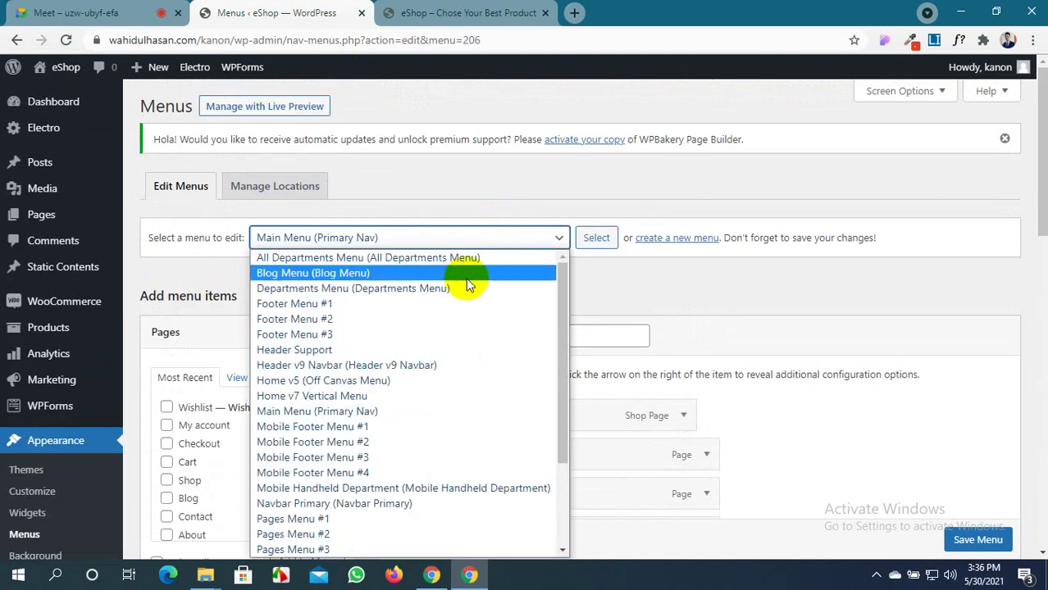
pyautogui.scroll(-3, 369, 424)
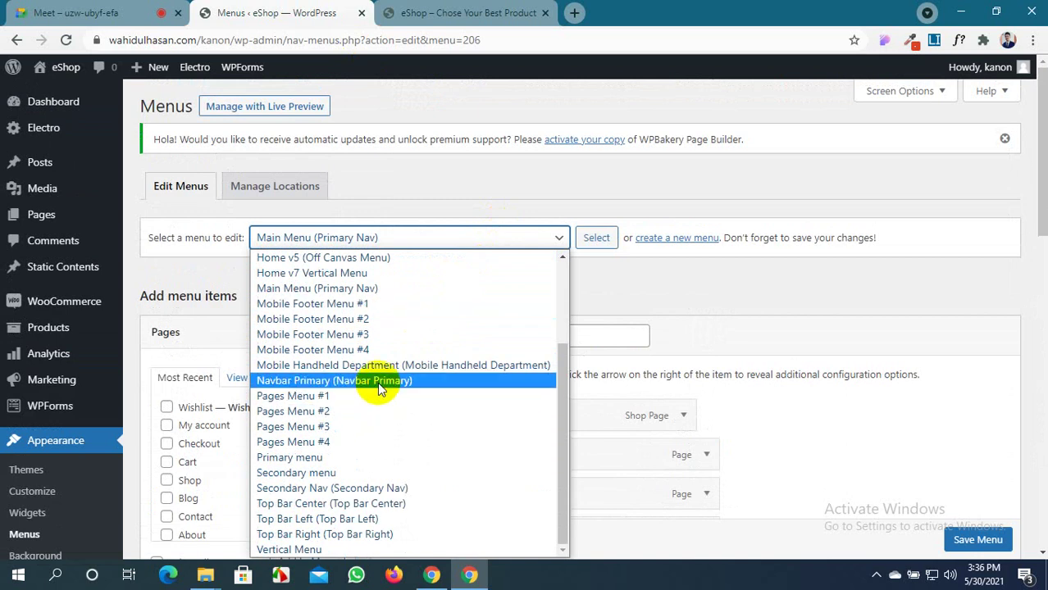
pyautogui.click(380, 389)
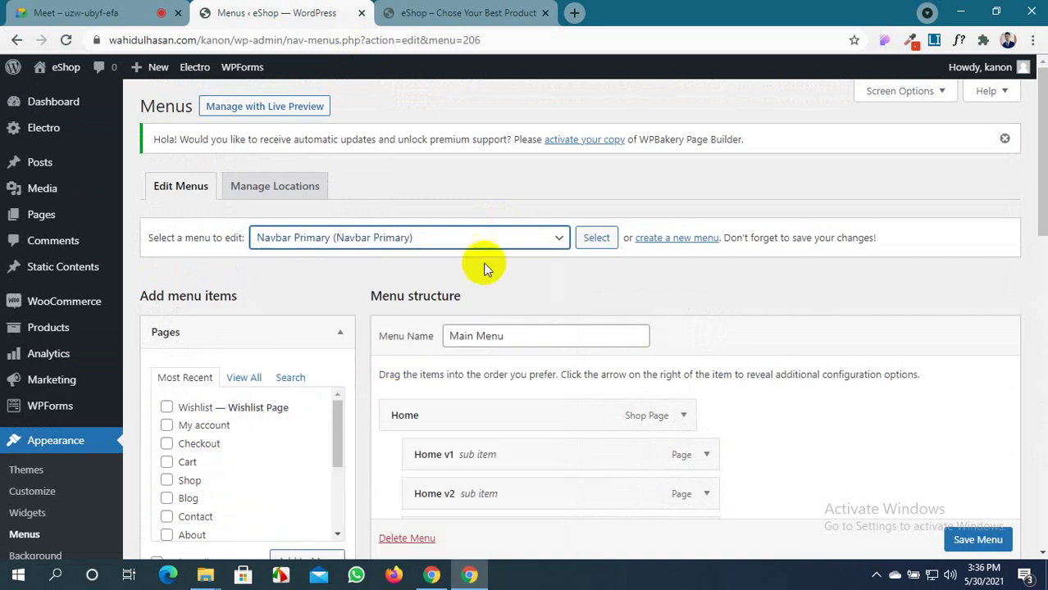
pyautogui.click(591, 238)
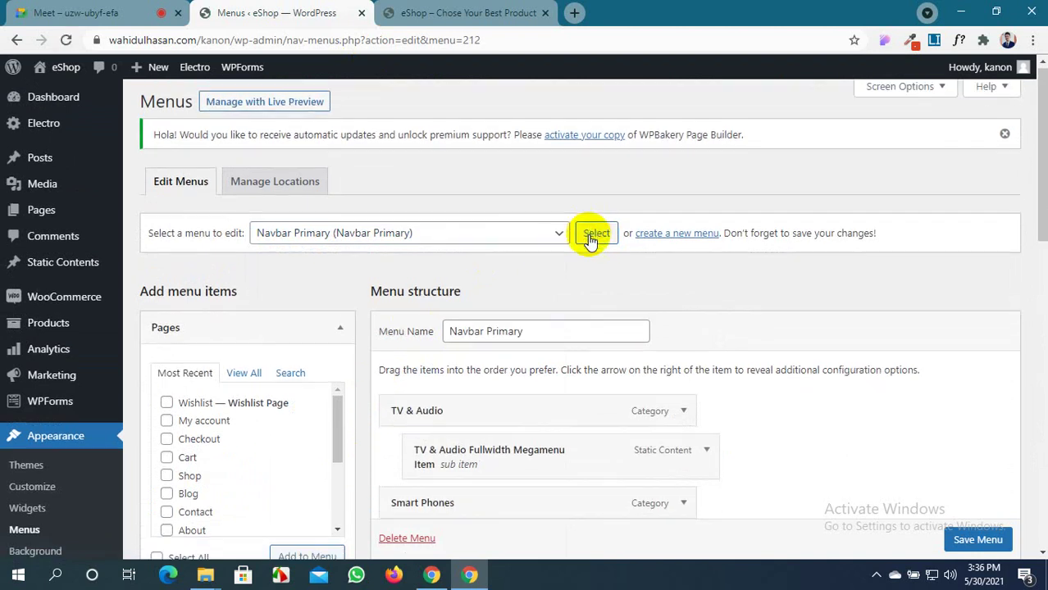
pyautogui.scroll(-5, 591, 242)
pyautogui.scroll(5, 591, 242)
# - Load the Vertical Menu into the editor and scroll through its items
pyautogui.click(566, 234)
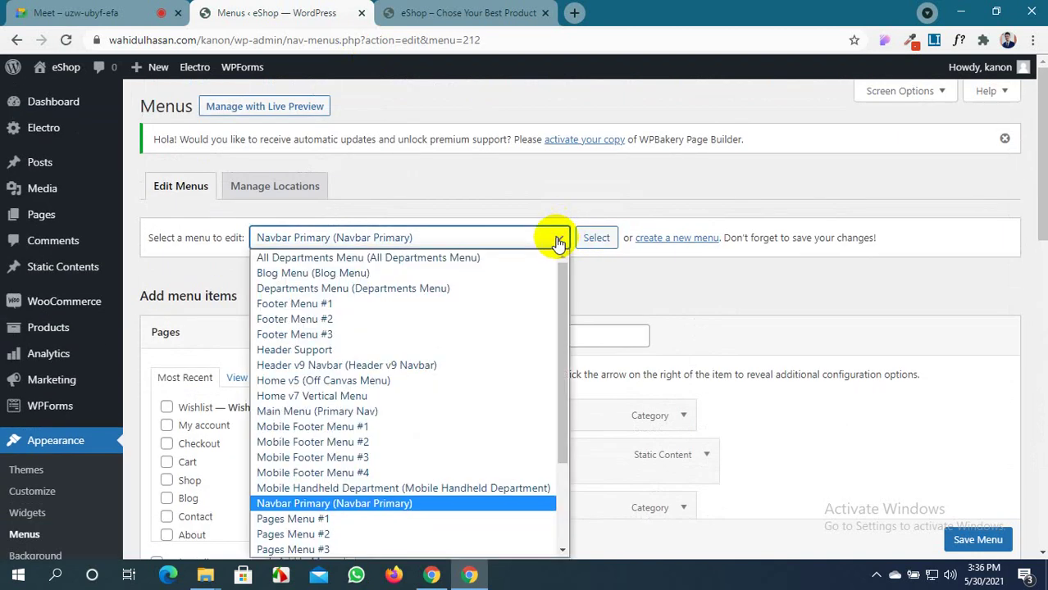
pyautogui.scroll(-3, 433, 398)
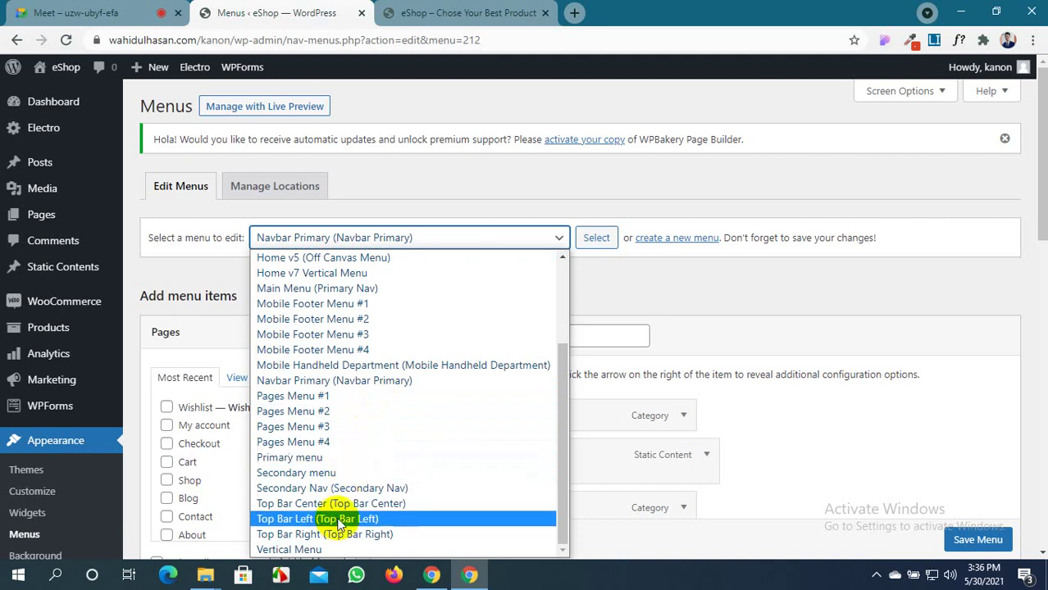
pyautogui.click(336, 551)
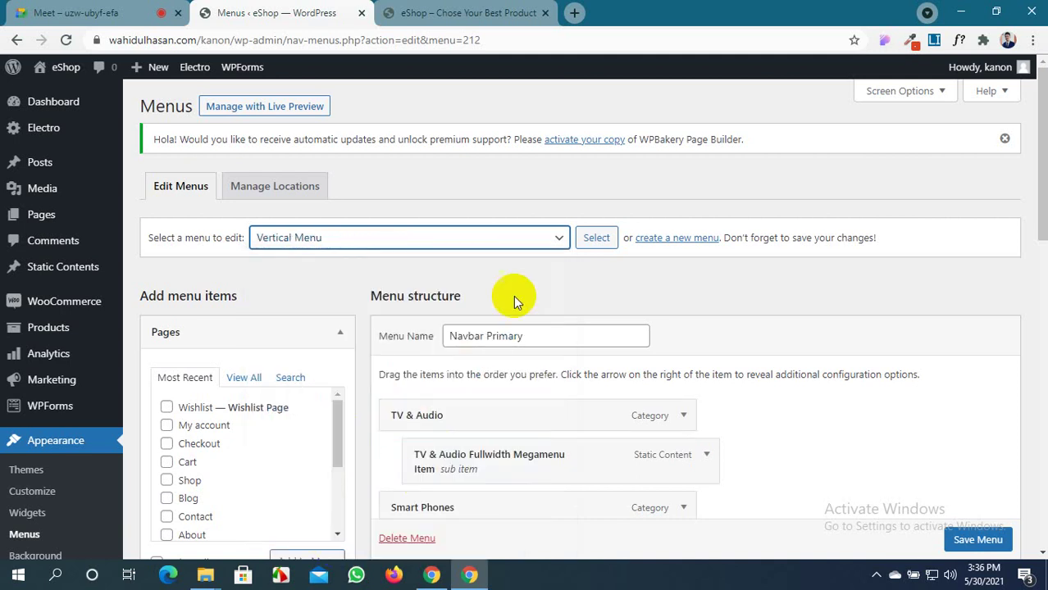
pyautogui.click(594, 239)
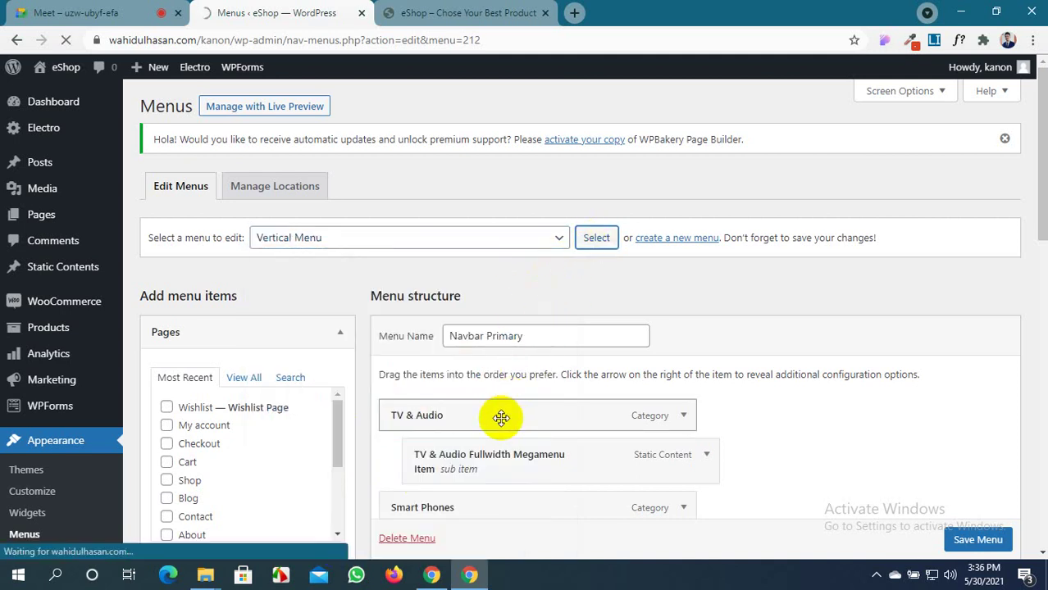
pyautogui.scroll(-2, 501, 418)
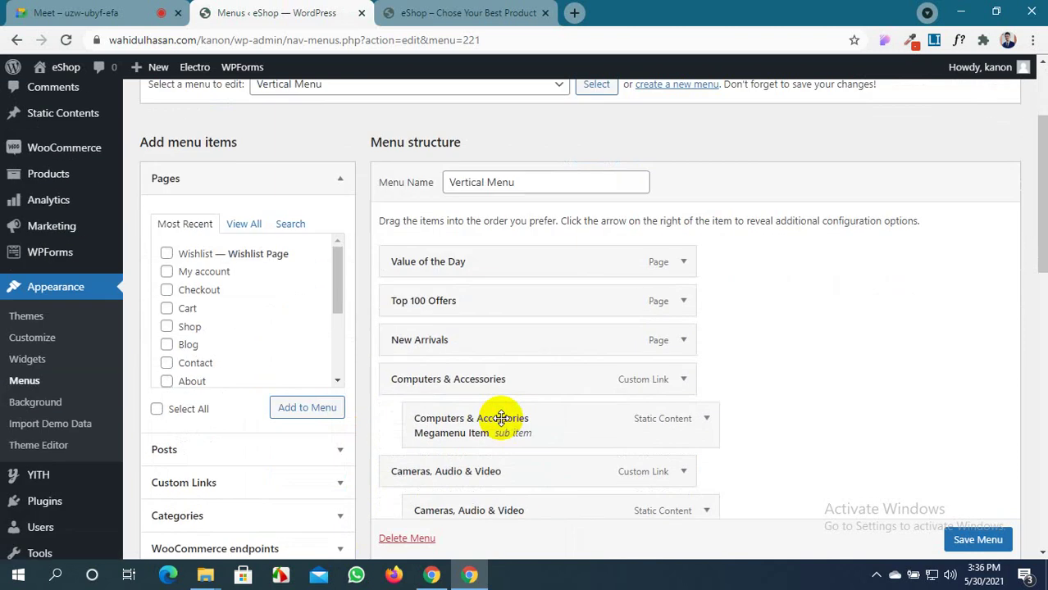
pyautogui.scroll(-1, 501, 418)
pyautogui.scroll(-2, 499, 417)
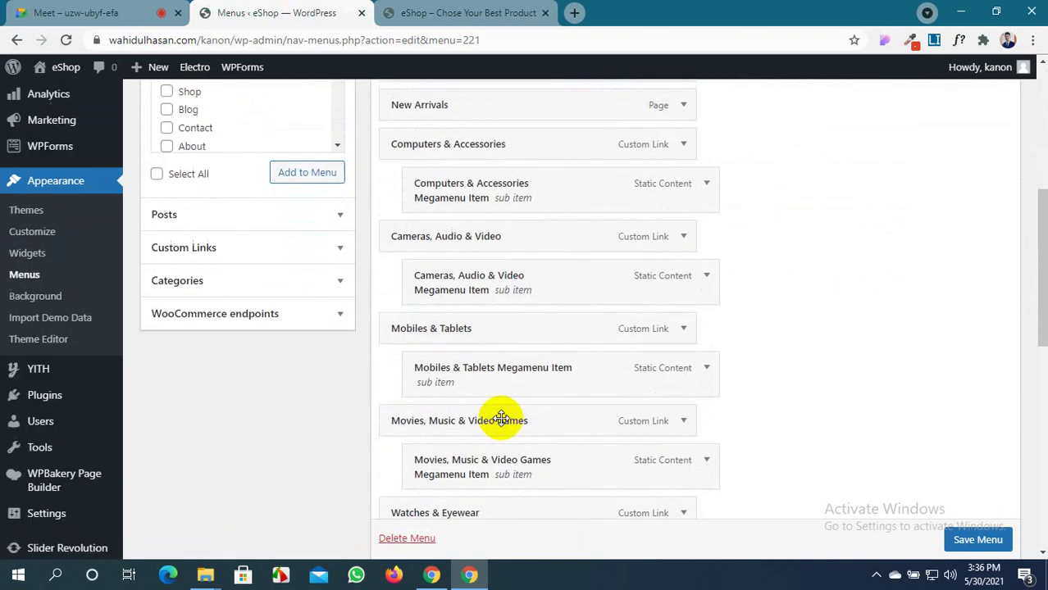
pyautogui.scroll(5, 499, 417)
# - Load the Primary menu and scroll down to its Display location settings
pyautogui.click(397, 238)
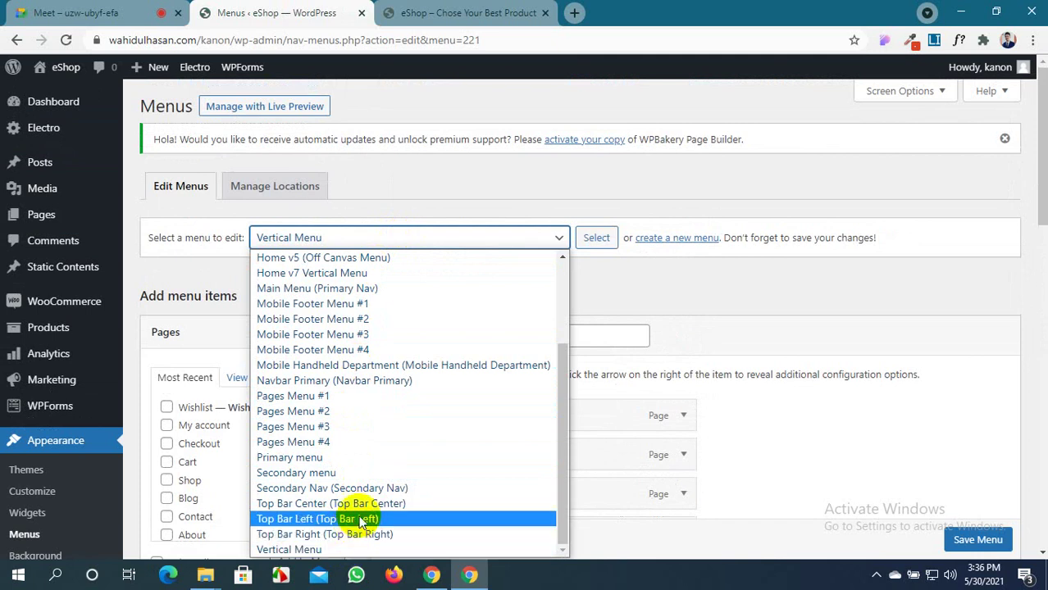
pyautogui.click(371, 460)
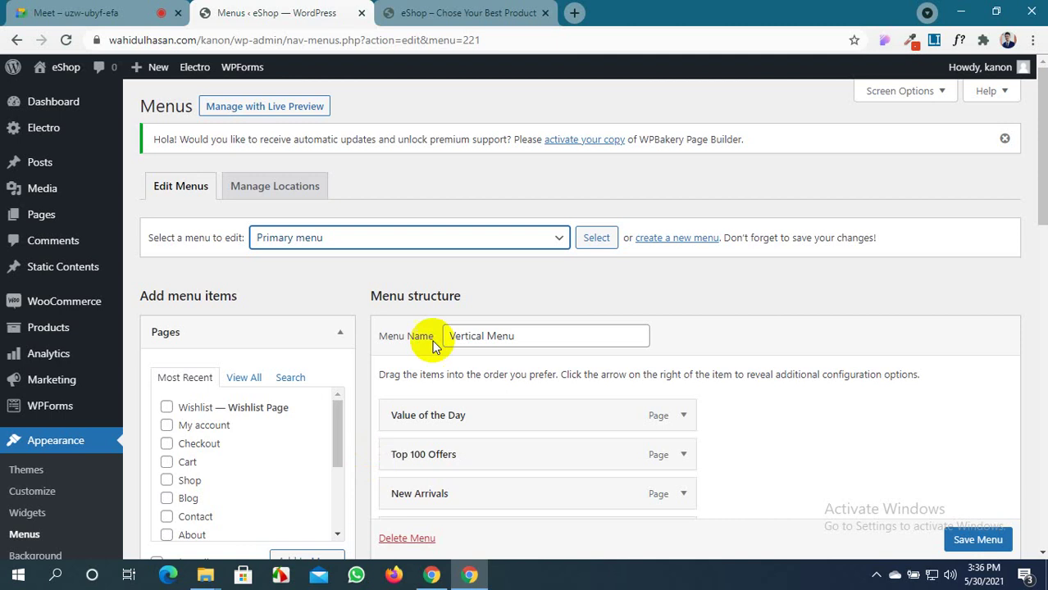
pyautogui.click(584, 238)
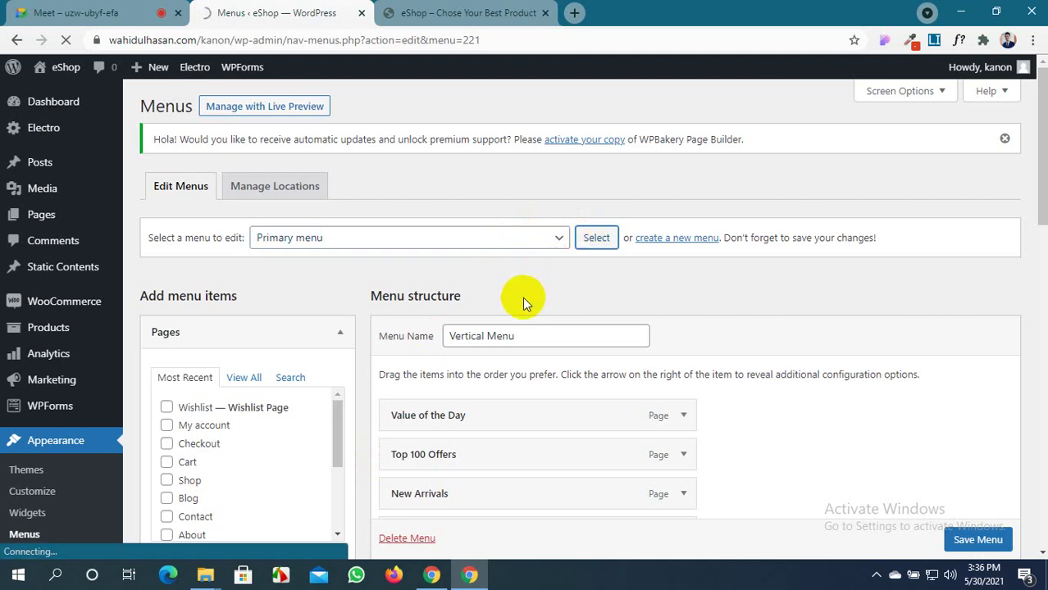
pyautogui.scroll(-2, 521, 303)
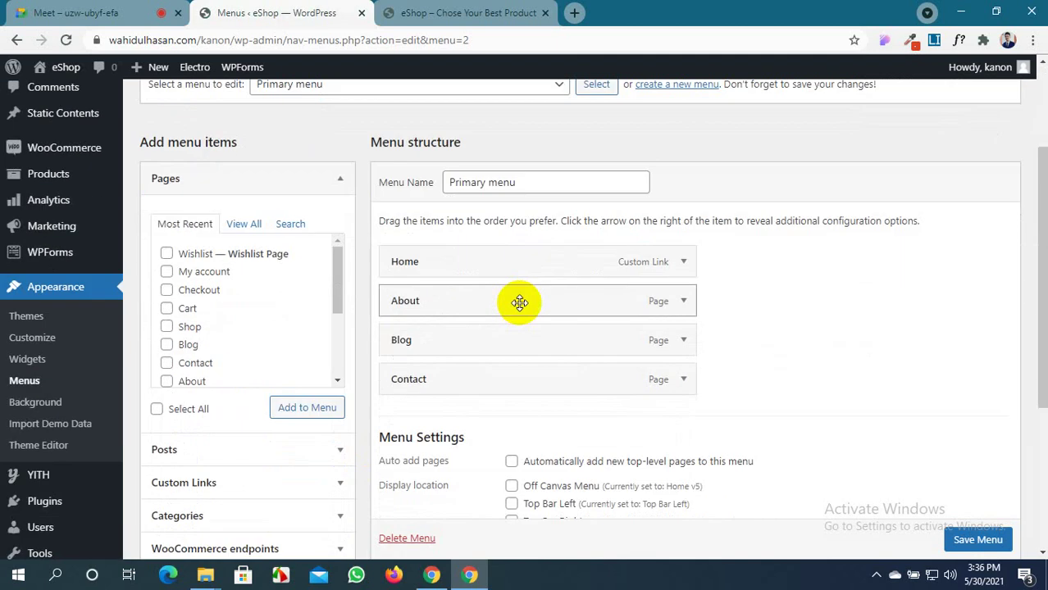
pyautogui.scroll(-1, 520, 304)
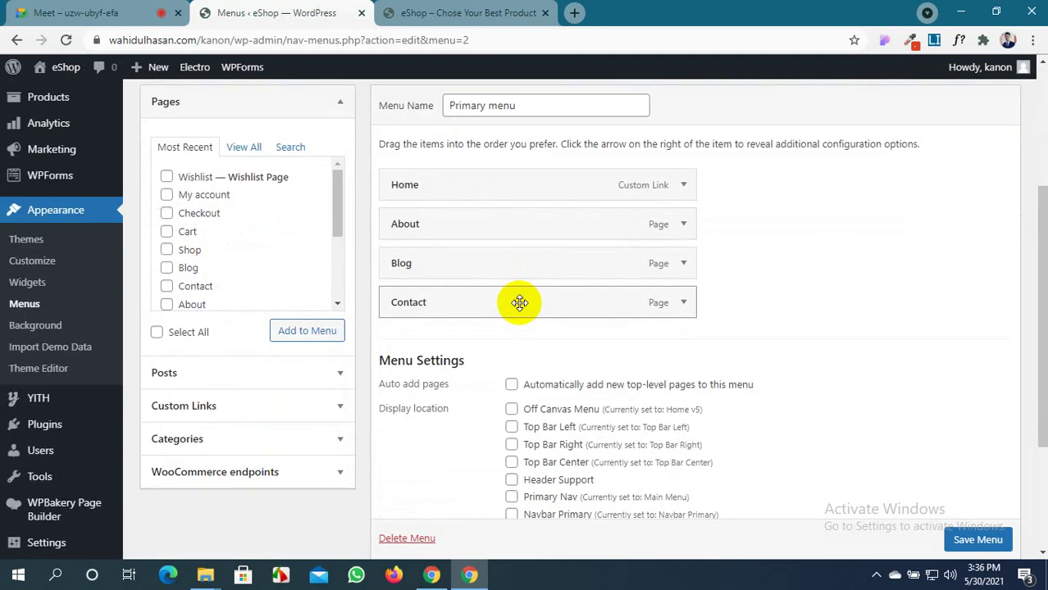
pyautogui.scroll(-3, 554, 412)
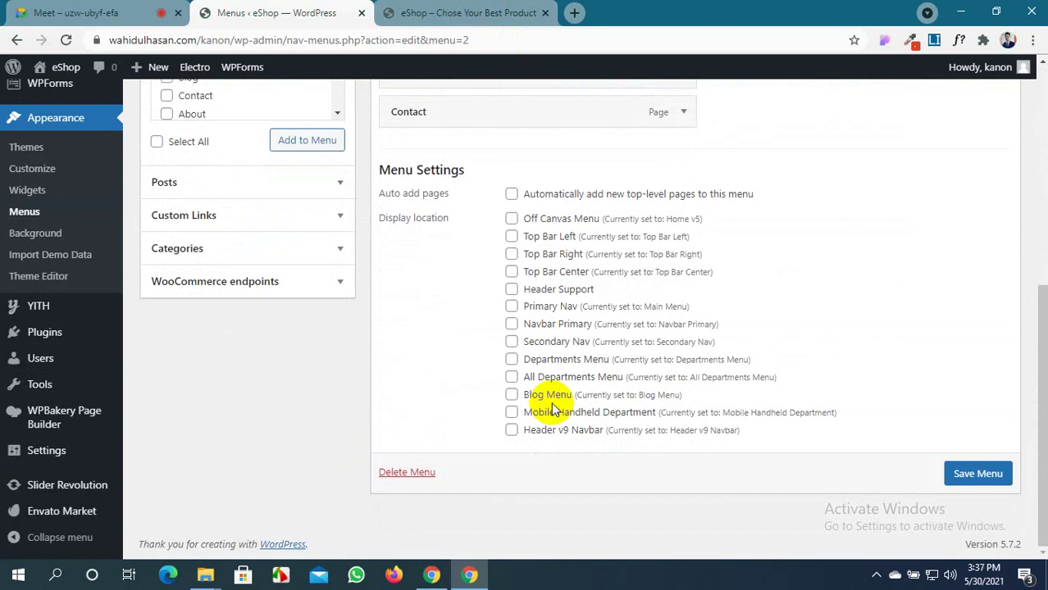
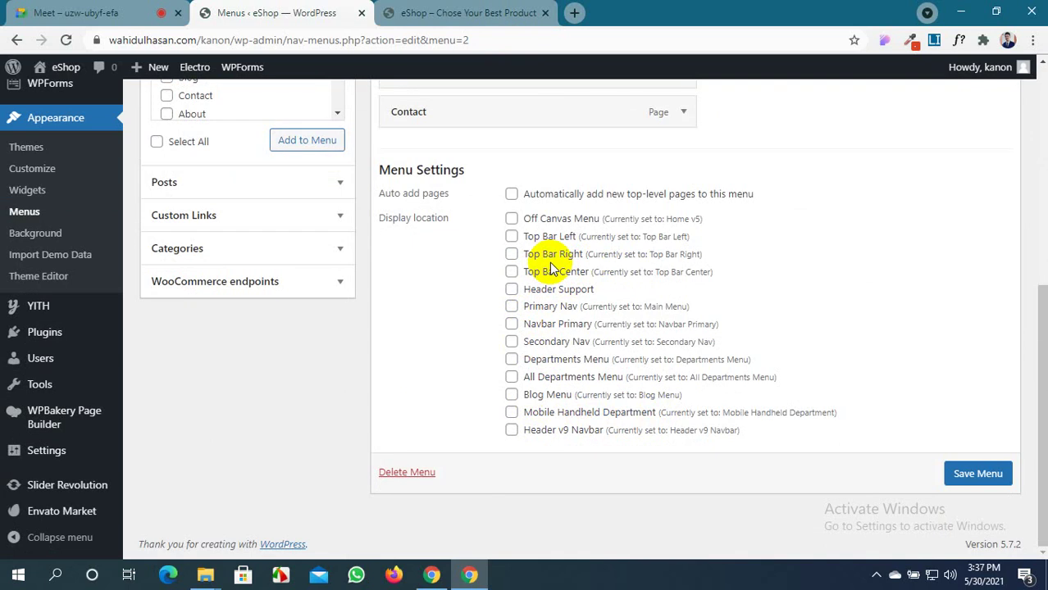
# - Check the storefront header, then load the All Departments Menu and scroll through its items
pyautogui.click(469, 10)
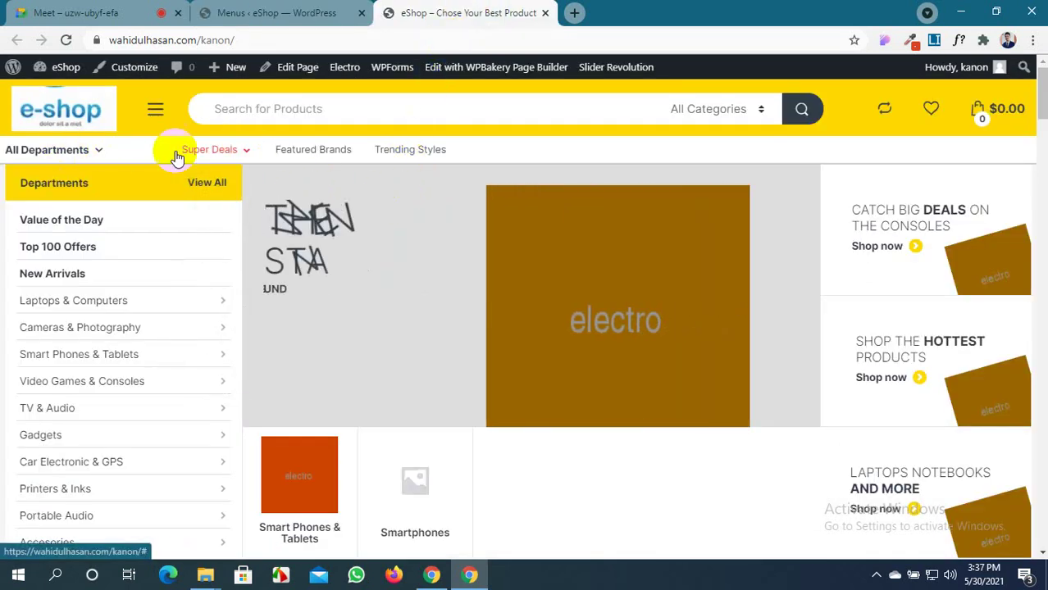
pyautogui.click(270, 12)
pyautogui.scroll(4, 361, 181)
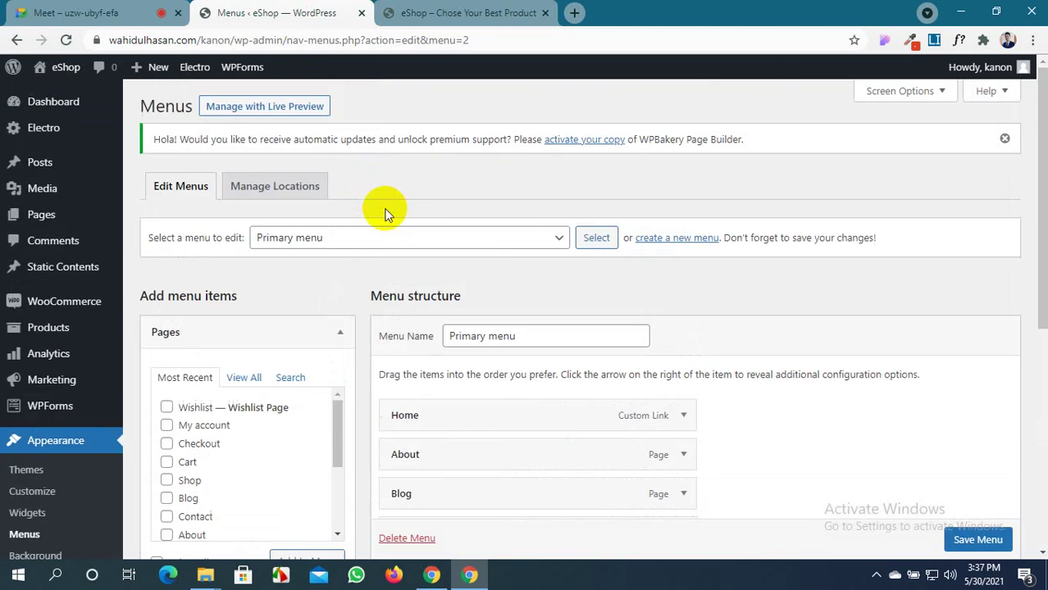
pyautogui.click(373, 240)
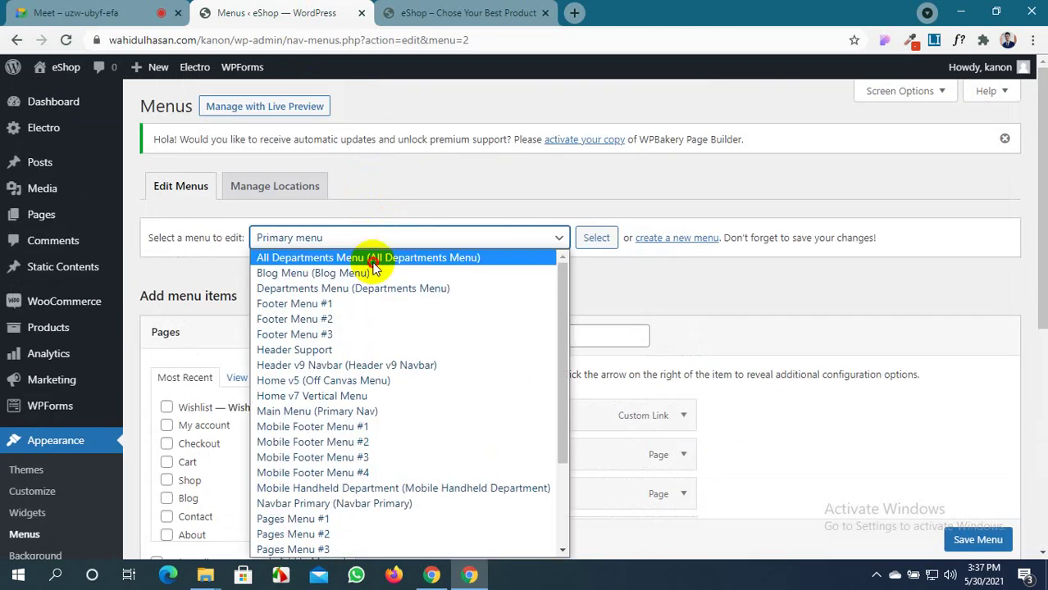
pyautogui.click(373, 262)
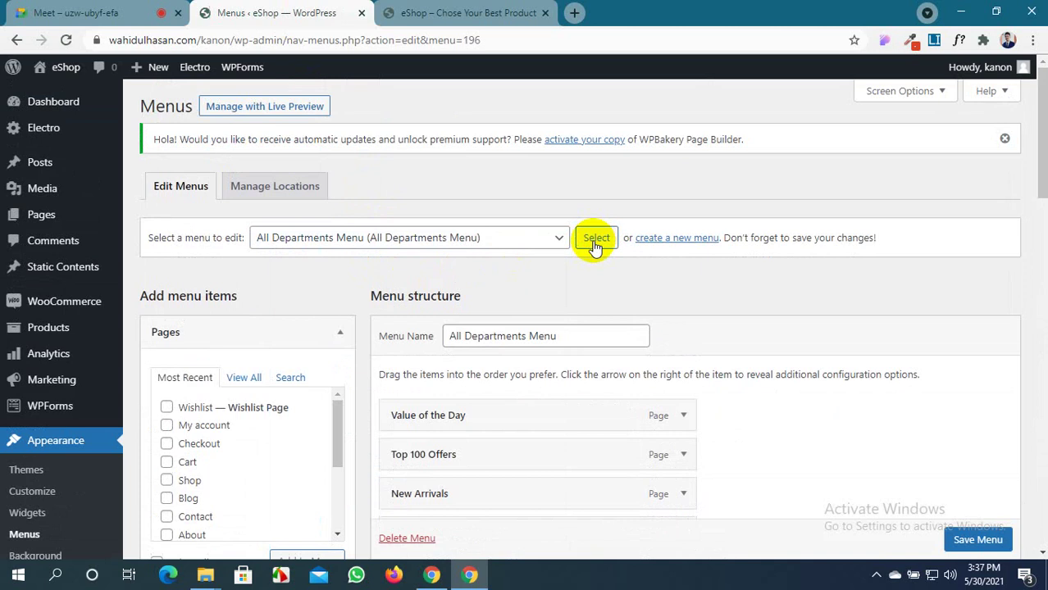
pyautogui.scroll(-3, 585, 353)
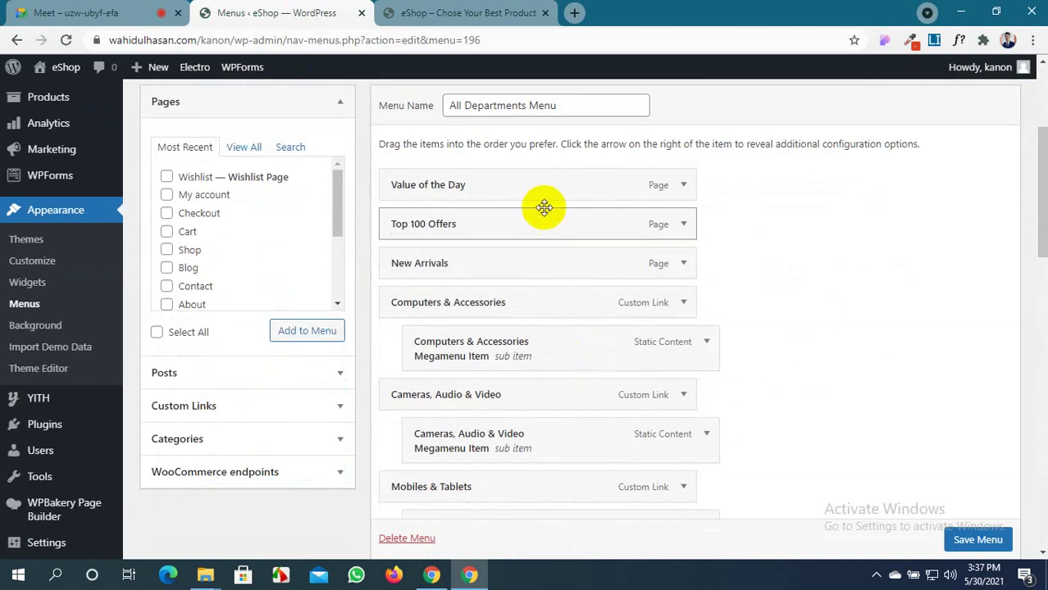
pyautogui.scroll(-4, 543, 206)
pyautogui.scroll(-5, 544, 206)
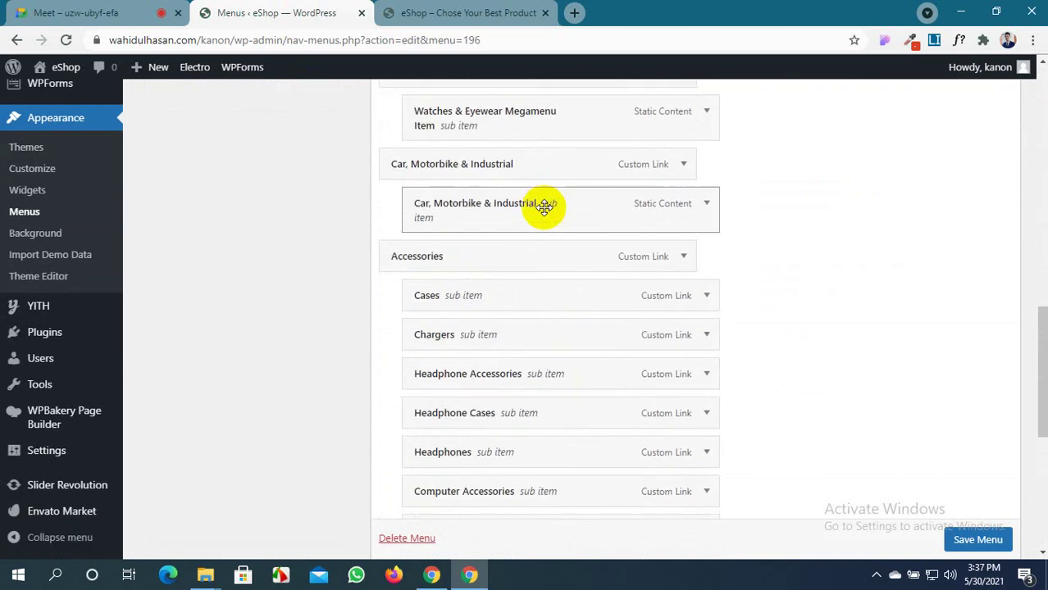
pyautogui.scroll(-4, 544, 207)
pyautogui.scroll(10, 545, 206)
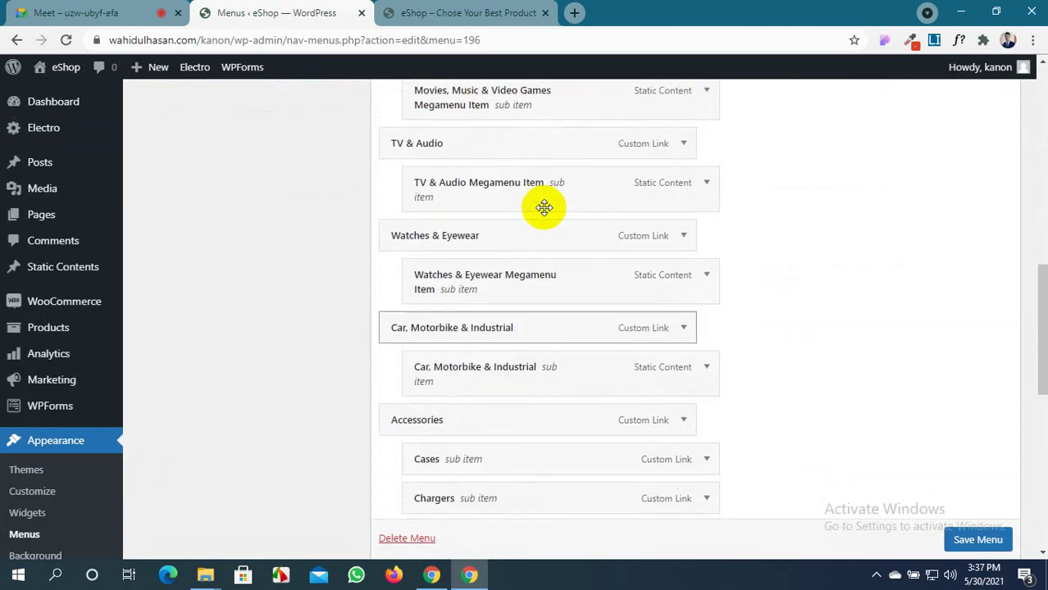
pyautogui.scroll(5, 544, 208)
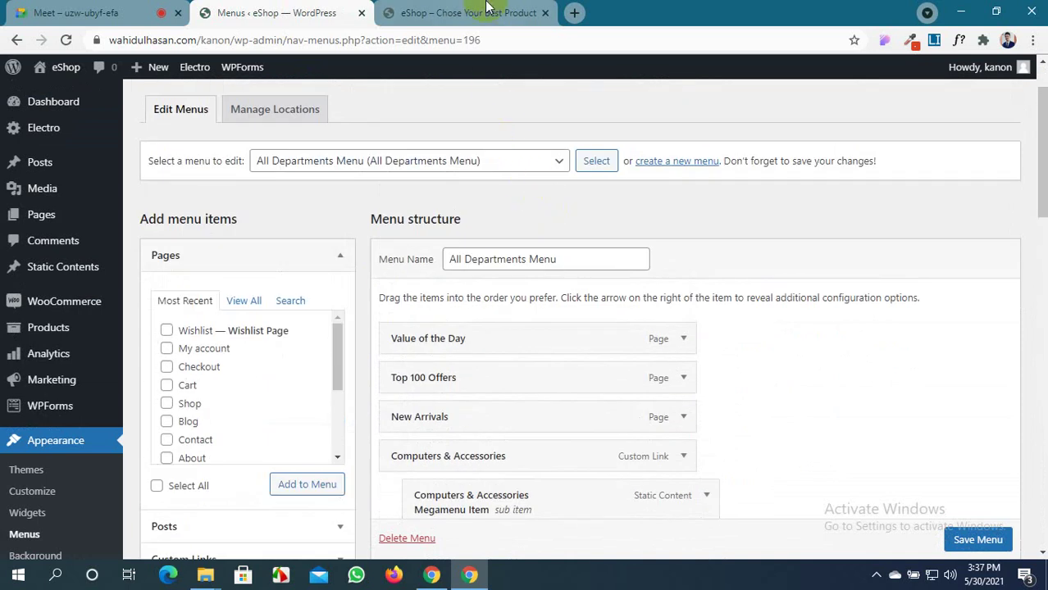
# - Glance at the storefront again and reopen the list of menus to edit
pyautogui.click(486, 12)
pyautogui.click(277, 13)
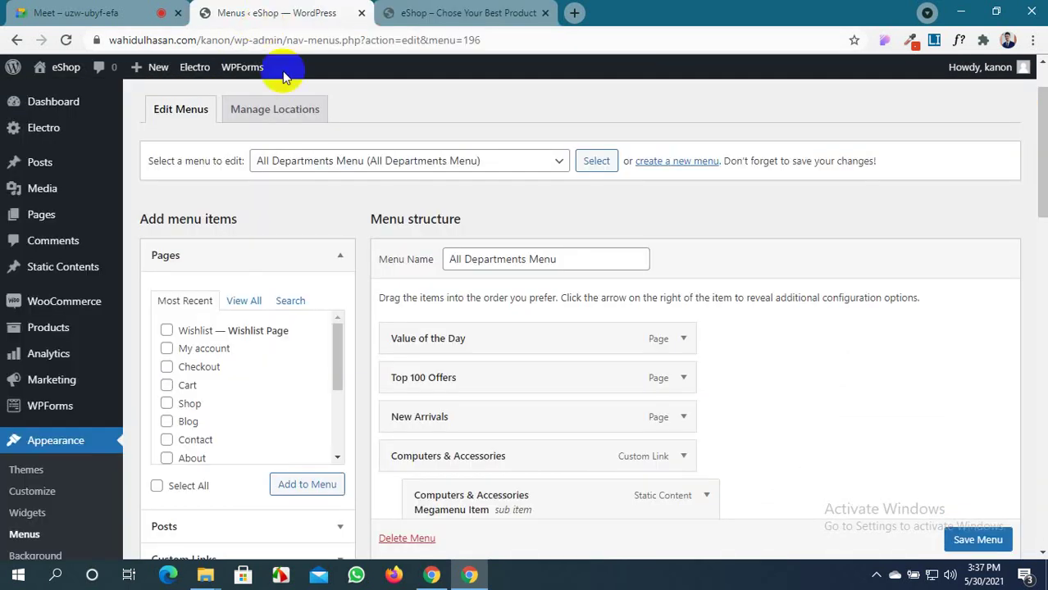
pyautogui.click(384, 164)
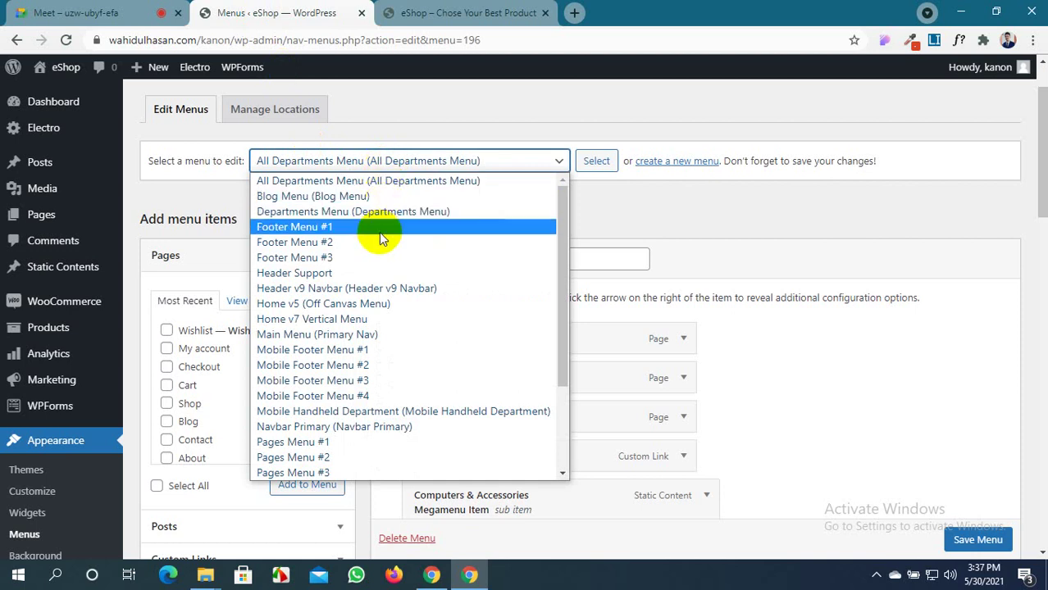
# - Load the Header v9 Navbar menu and scroll through its items
pyautogui.click(369, 289)
pyautogui.click(591, 162)
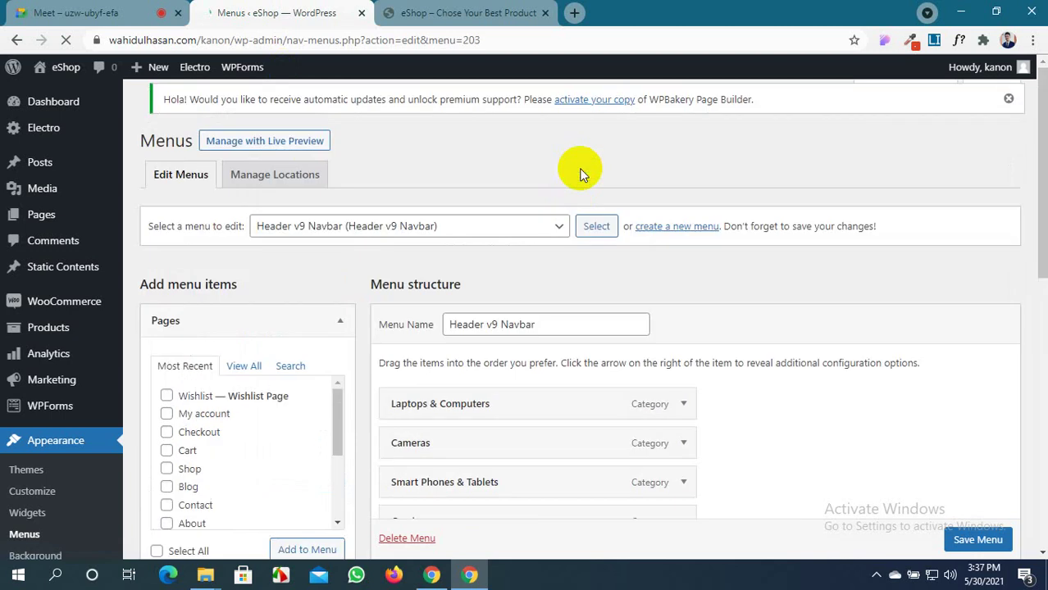
pyautogui.scroll(-4, 486, 456)
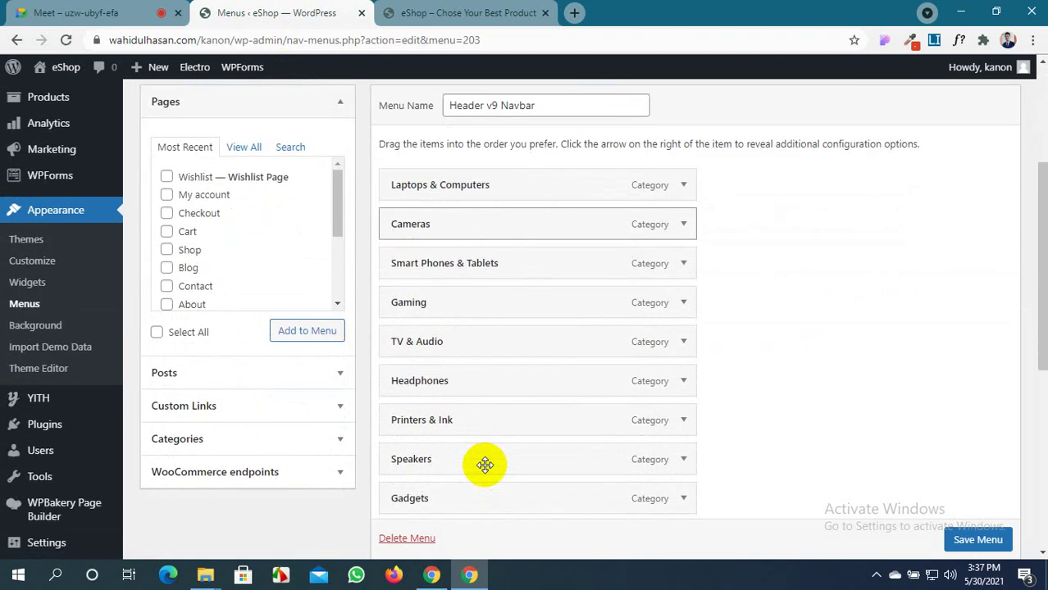
pyautogui.scroll(2, 481, 456)
pyautogui.scroll(2, 326, 101)
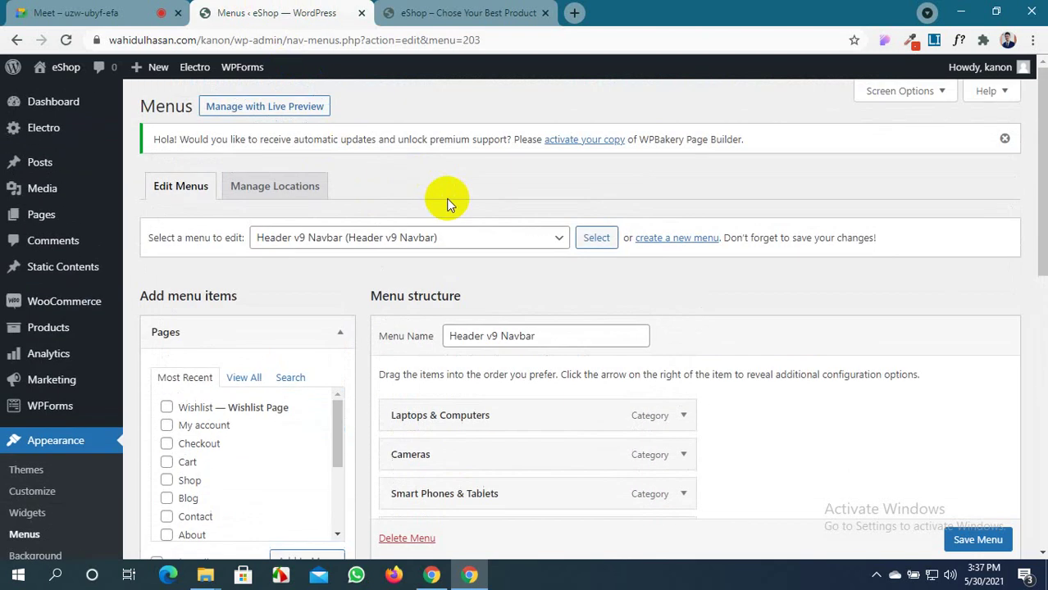
# - Load the Home v5 off-canvas menu and look over its items
pyautogui.click(475, 236)
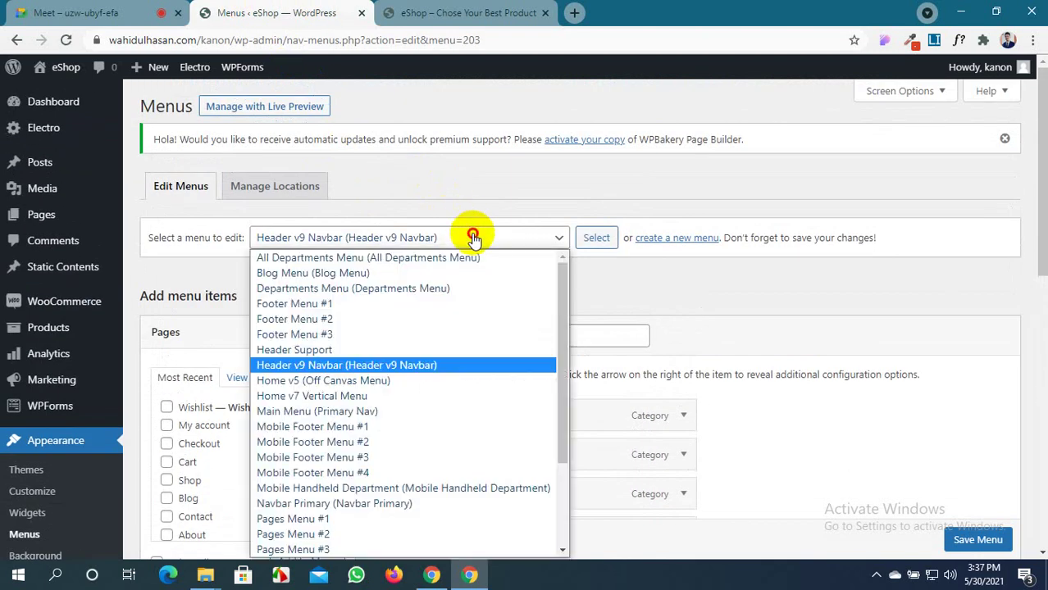
pyautogui.click(400, 381)
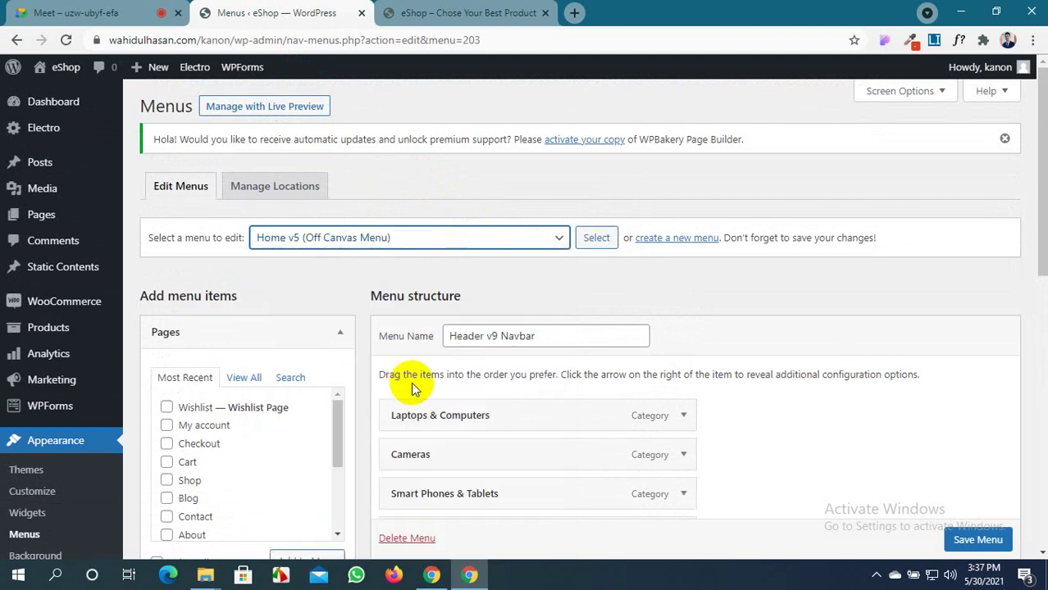
pyautogui.click(593, 240)
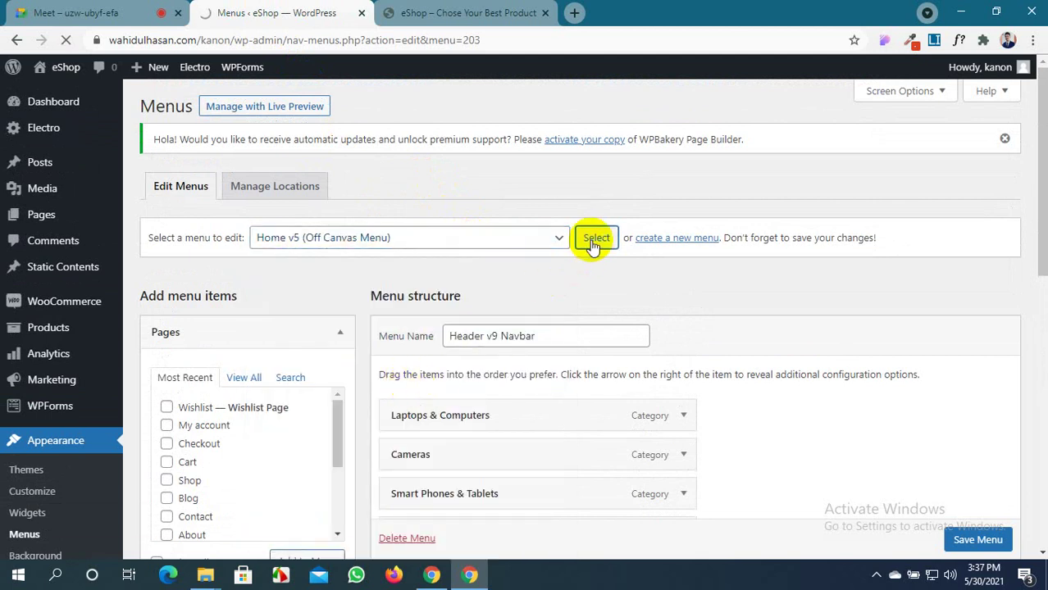
pyautogui.scroll(-2, 594, 246)
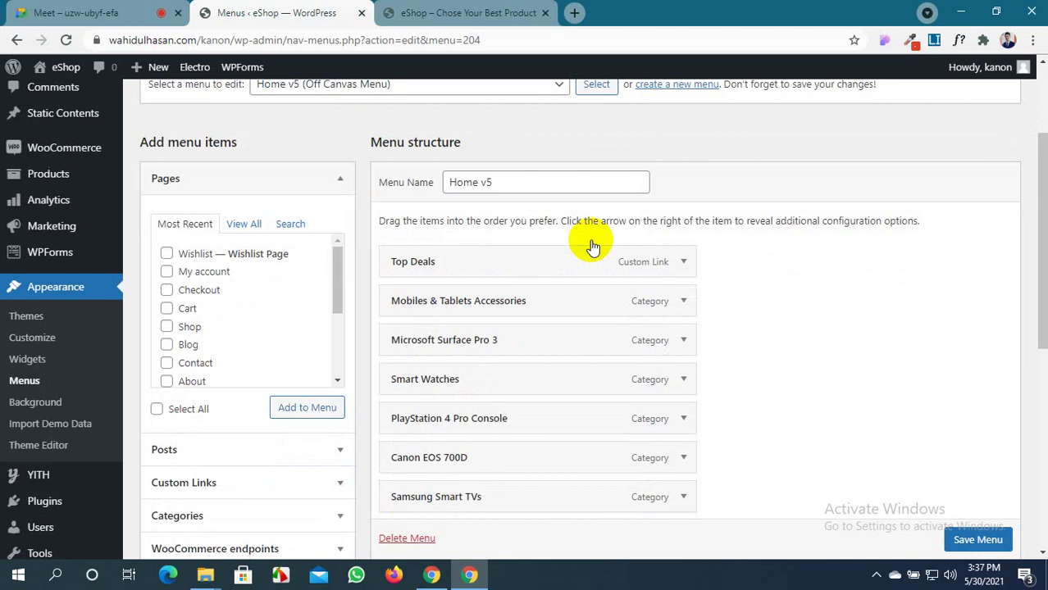
pyautogui.scroll(-2, 594, 246)
pyautogui.scroll(4, 592, 244)
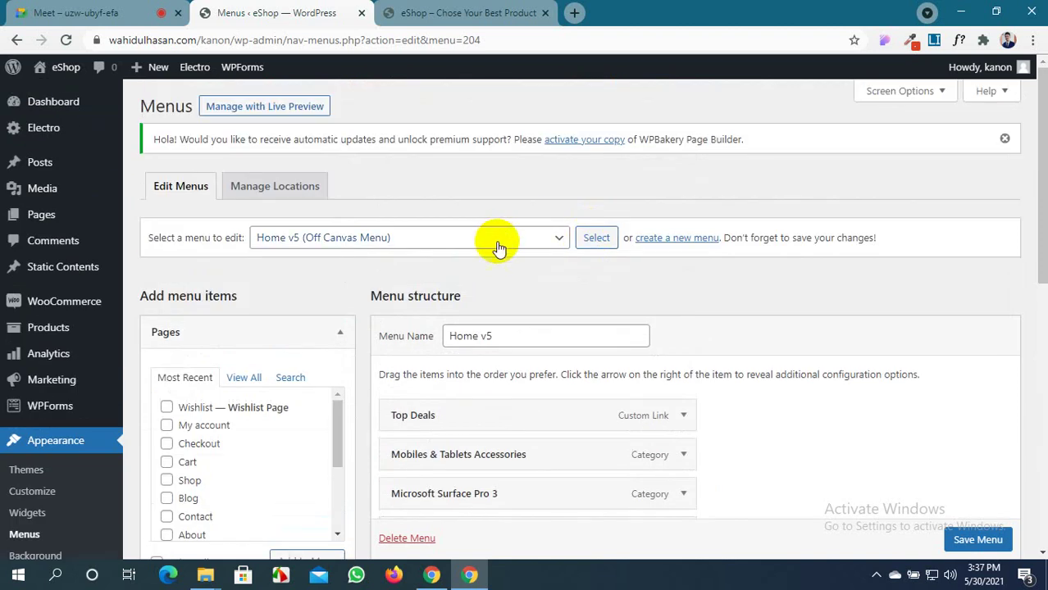
# - Load the Home v7 Vertical Menu and look over its items
pyautogui.click(498, 248)
pyautogui.click(423, 399)
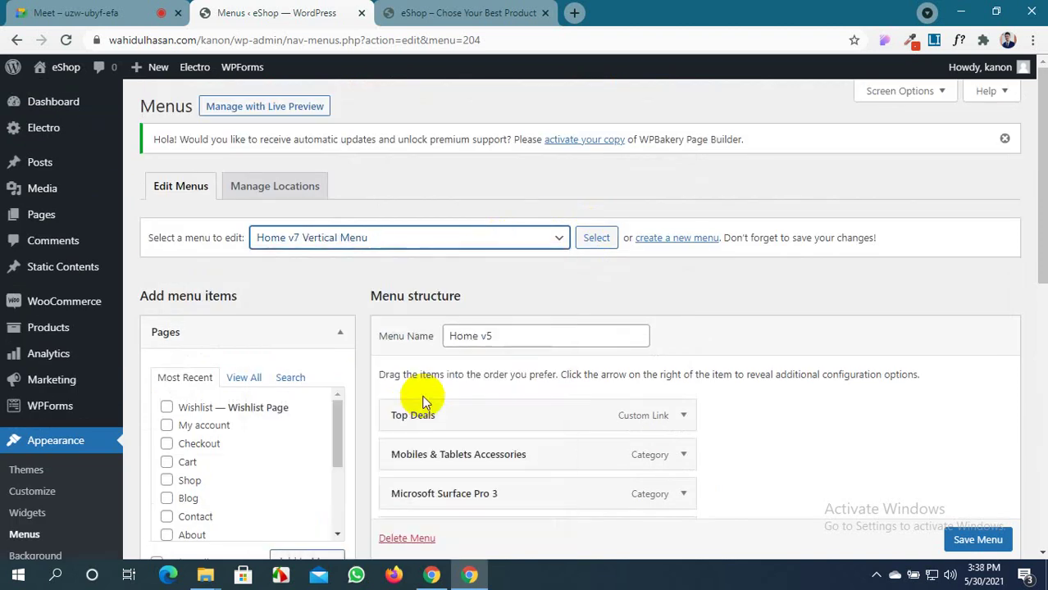
pyautogui.click(594, 241)
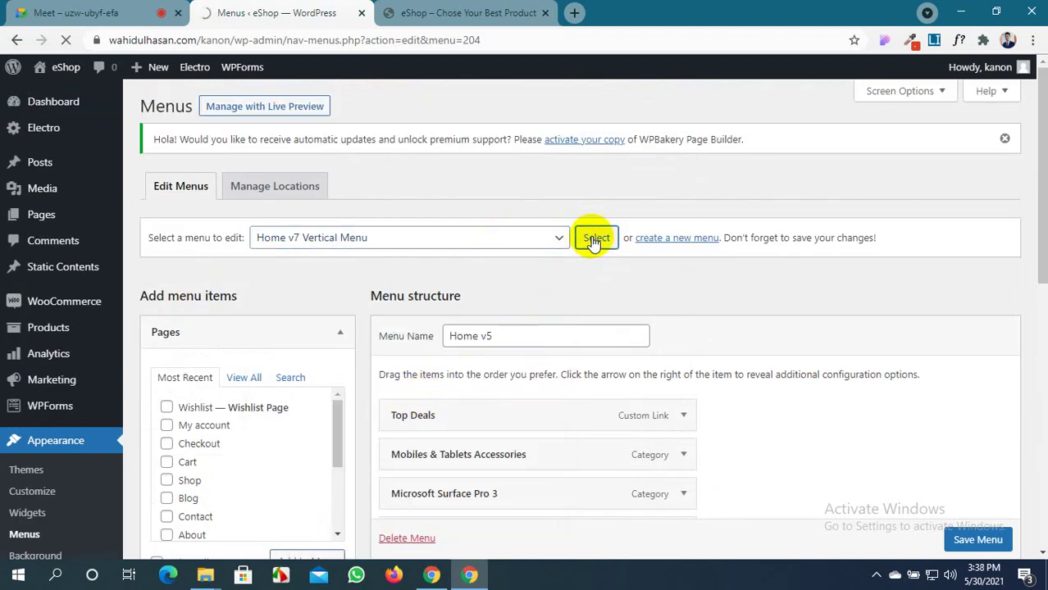
pyautogui.scroll(-3, 578, 342)
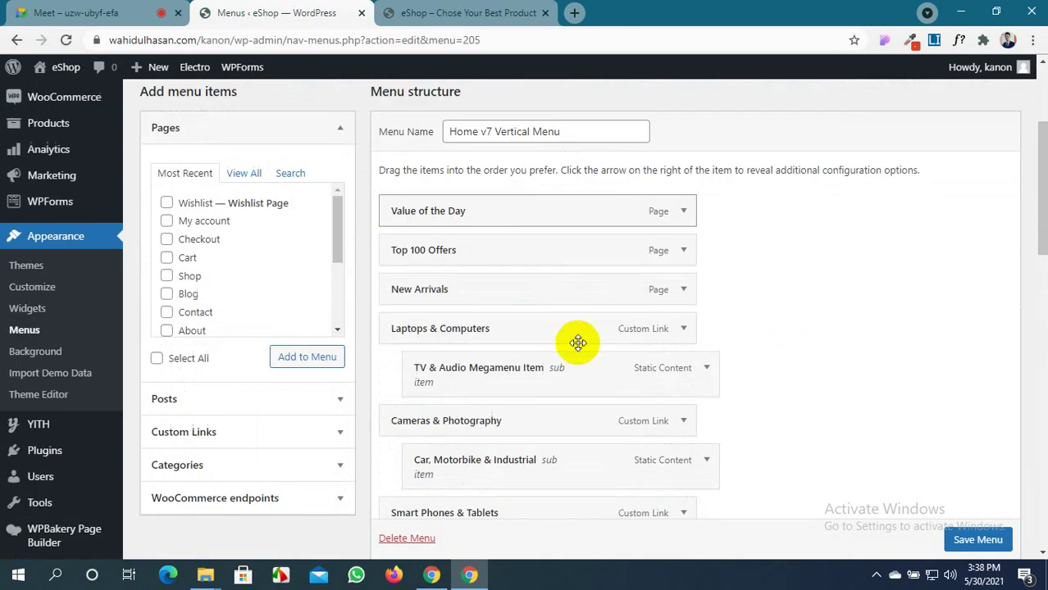
pyautogui.scroll(-2, 579, 343)
pyautogui.scroll(4, 574, 344)
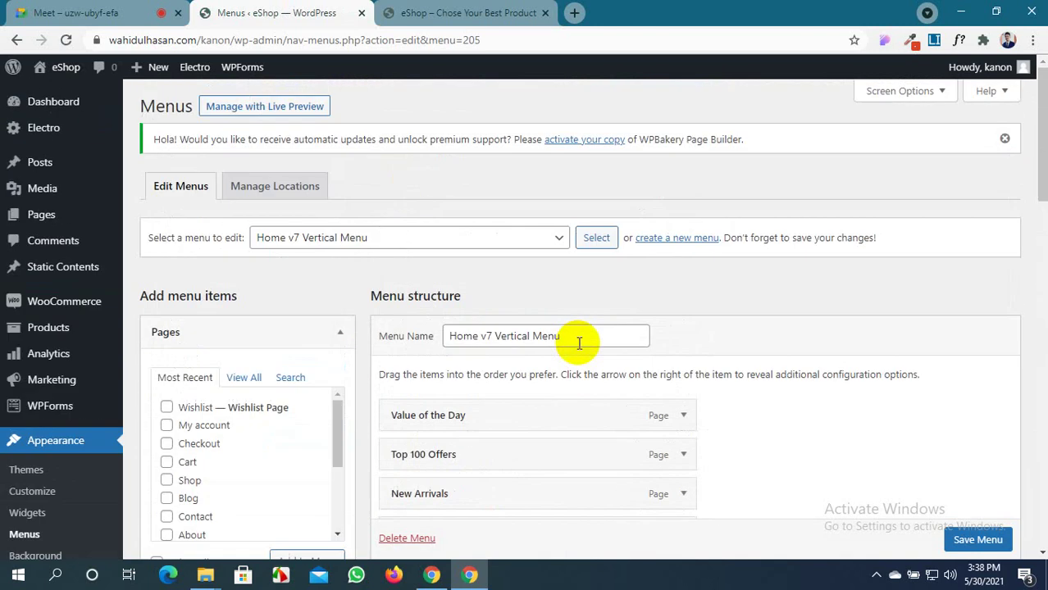
# - Load the Main Menu (Primary Nav), review it, and compare with the live storefront
pyautogui.click(560, 241)
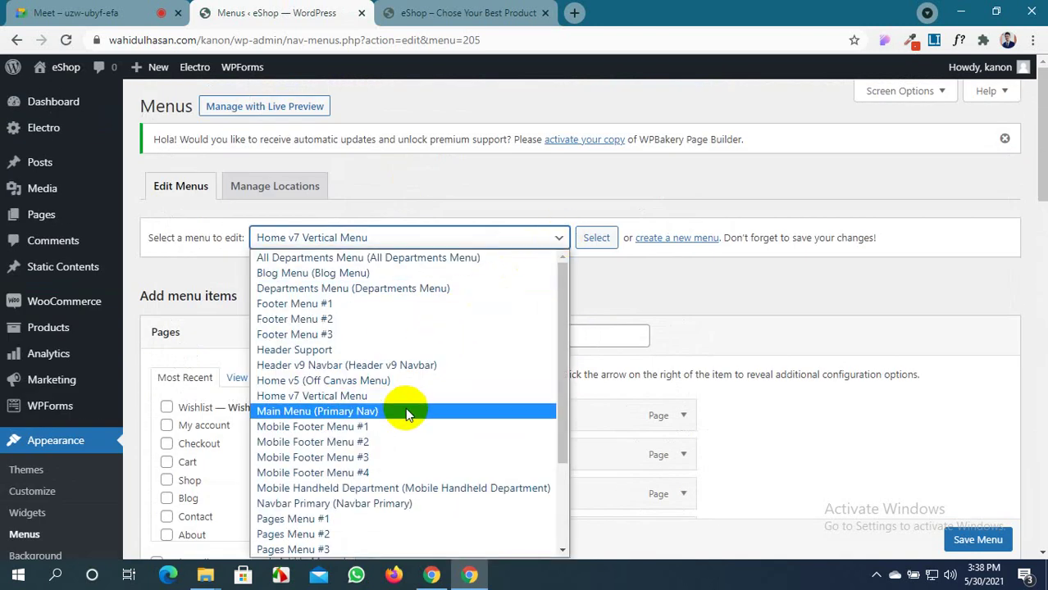
pyautogui.click(405, 412)
pyautogui.click(598, 239)
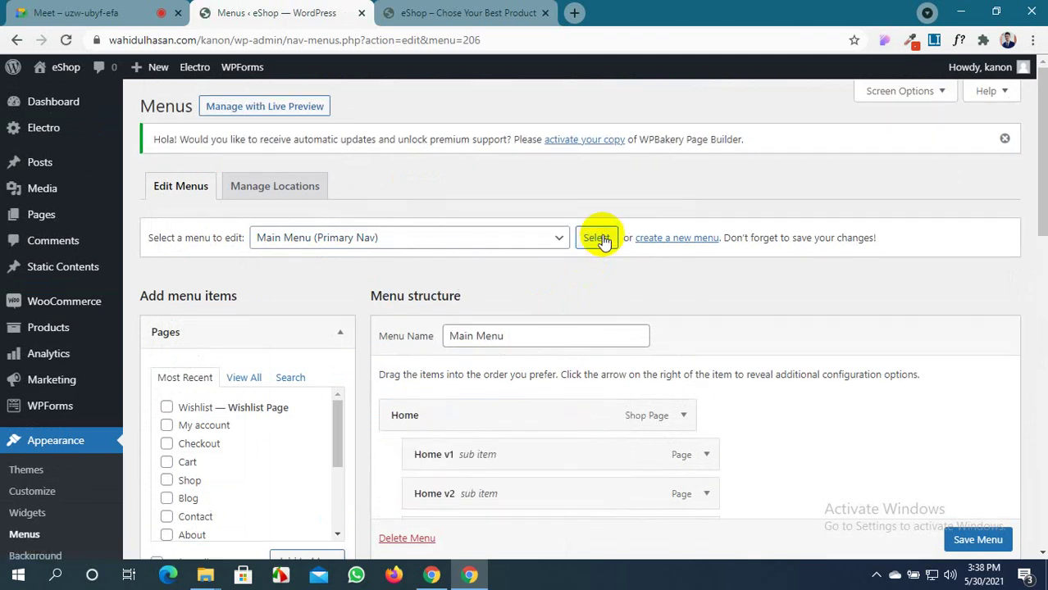
pyautogui.scroll(-1, 574, 343)
pyautogui.scroll(-2, 574, 343)
pyautogui.scroll(-3, 572, 341)
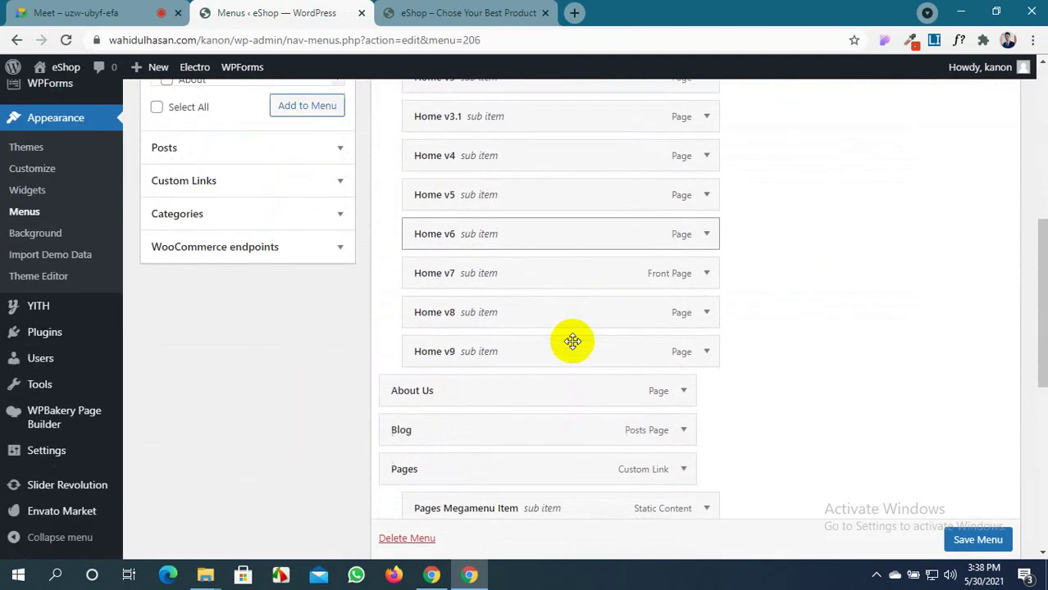
pyautogui.click(469, 13)
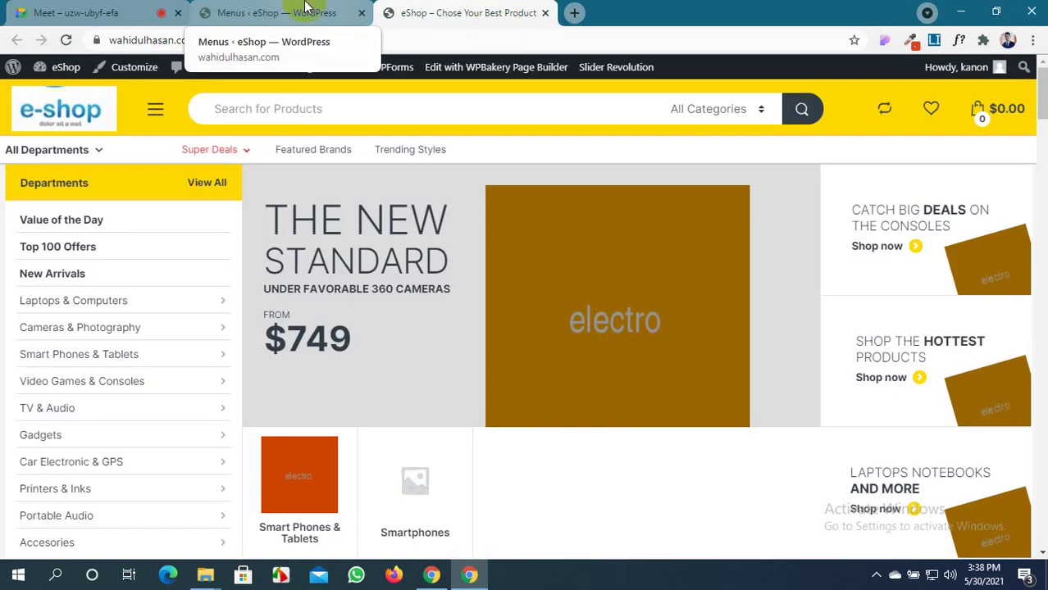
# - Inspect the Super Deals link in DevTools and select header#masthead, briefly checking the Menus tab
pyautogui.rightClick(220, 156)
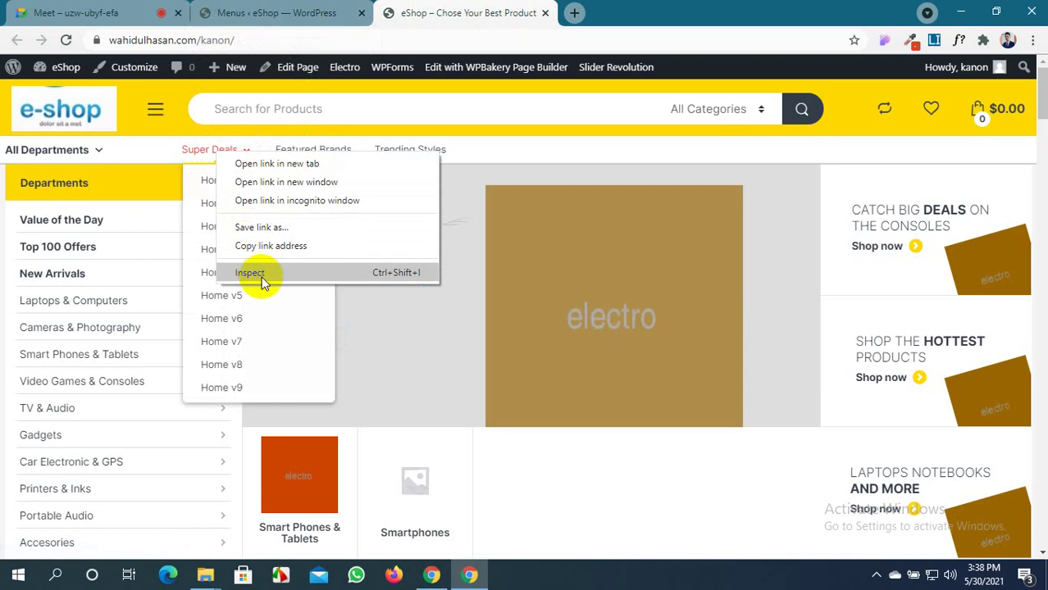
pyautogui.click(262, 277)
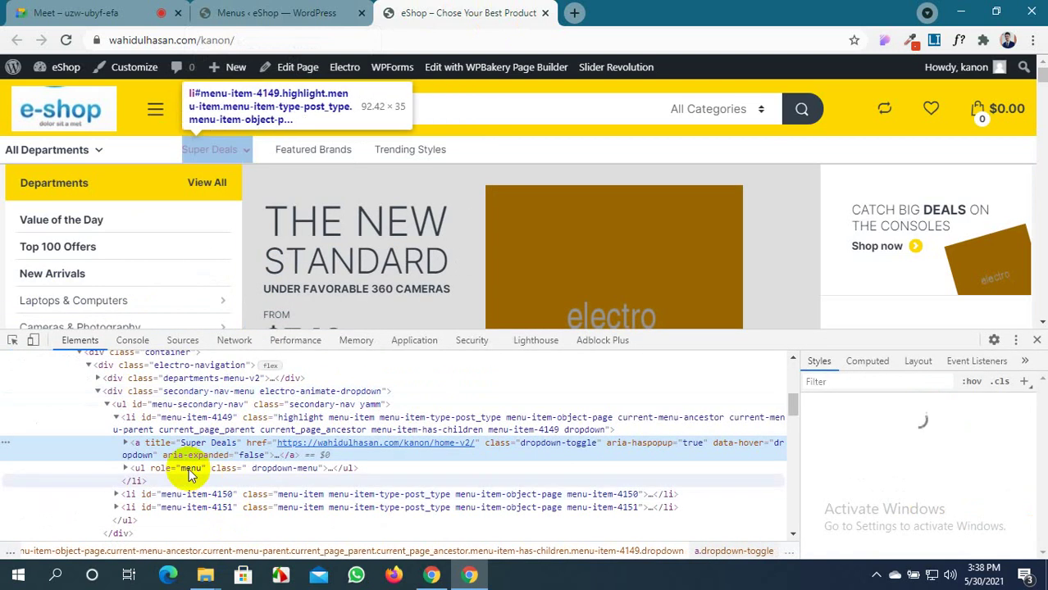
pyautogui.scroll(2, 188, 474)
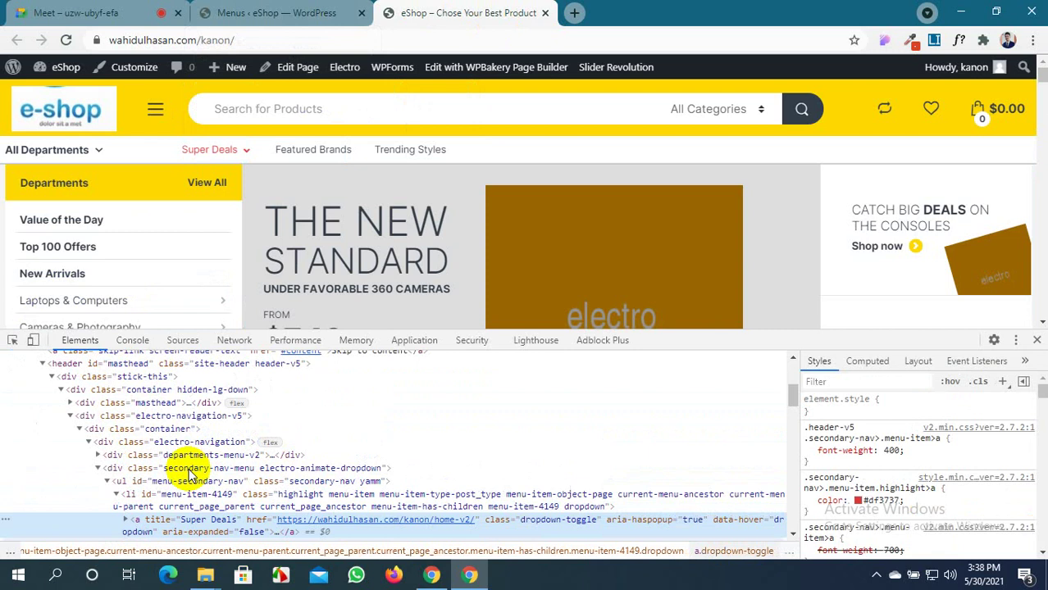
pyautogui.scroll(2, 189, 474)
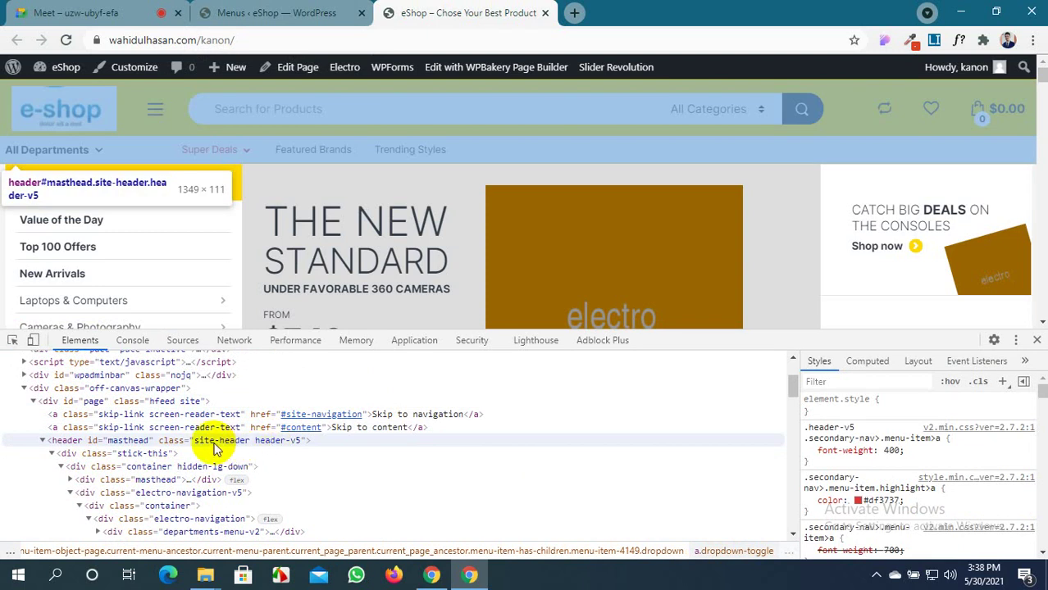
pyautogui.click(223, 444)
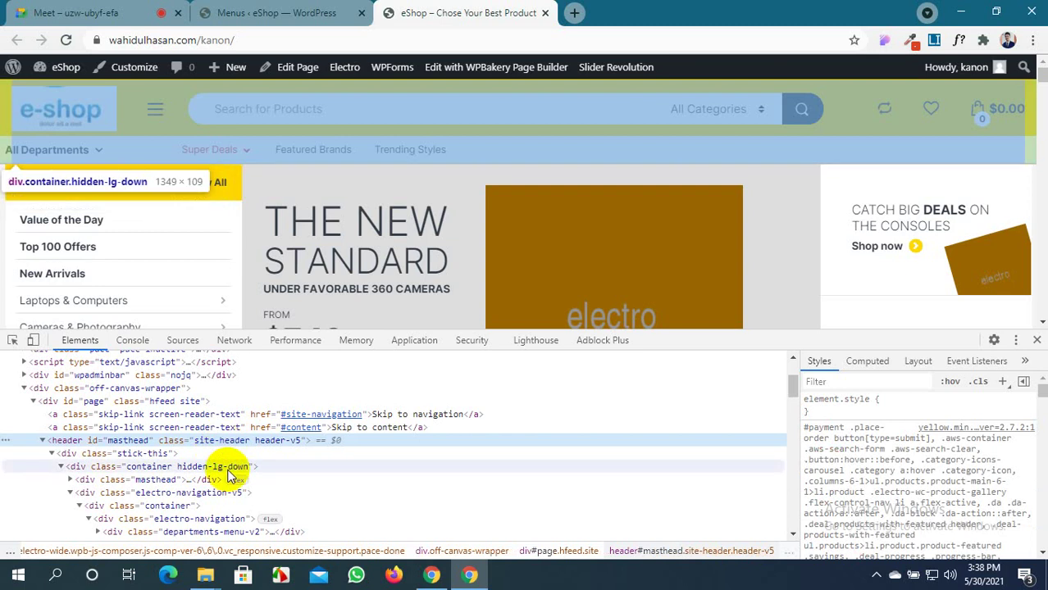
pyautogui.click(277, 12)
pyautogui.scroll(3, 474, 295)
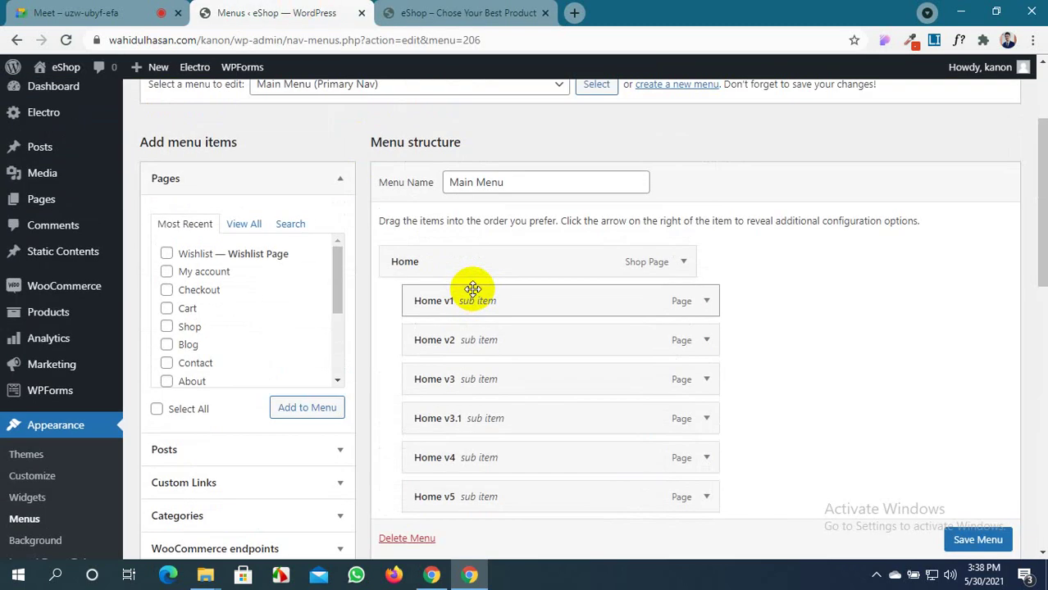
pyautogui.scroll(5, 473, 289)
pyautogui.hotkey('ctrl', 'Tab')
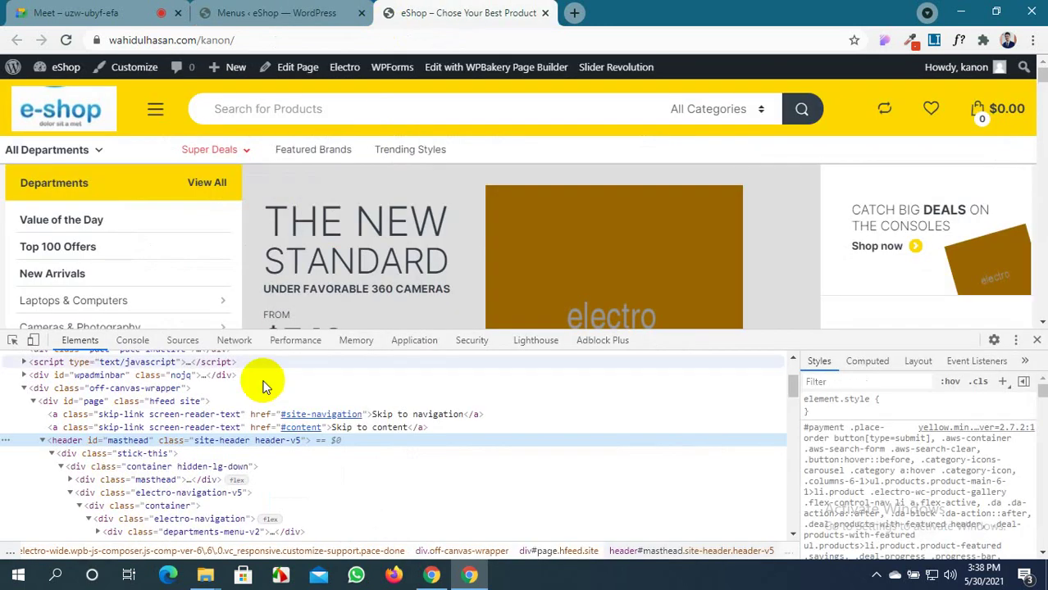
pyautogui.scroll(3, 82, 433)
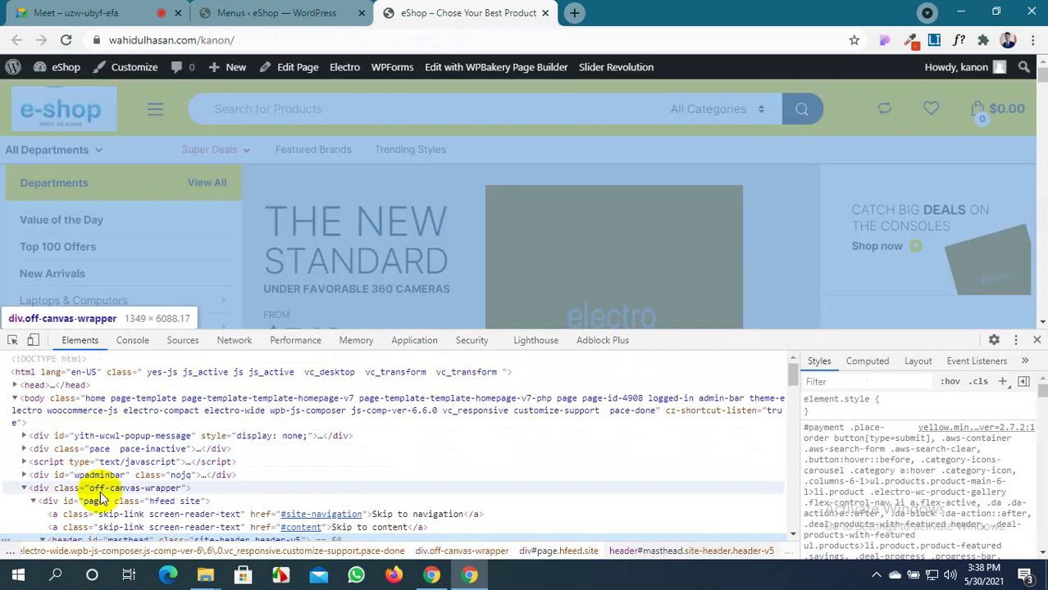
# - Trace the markup through masthead, stick-this and container to electro-navigation-v5, then return to Menus
pyautogui.click(97, 493)
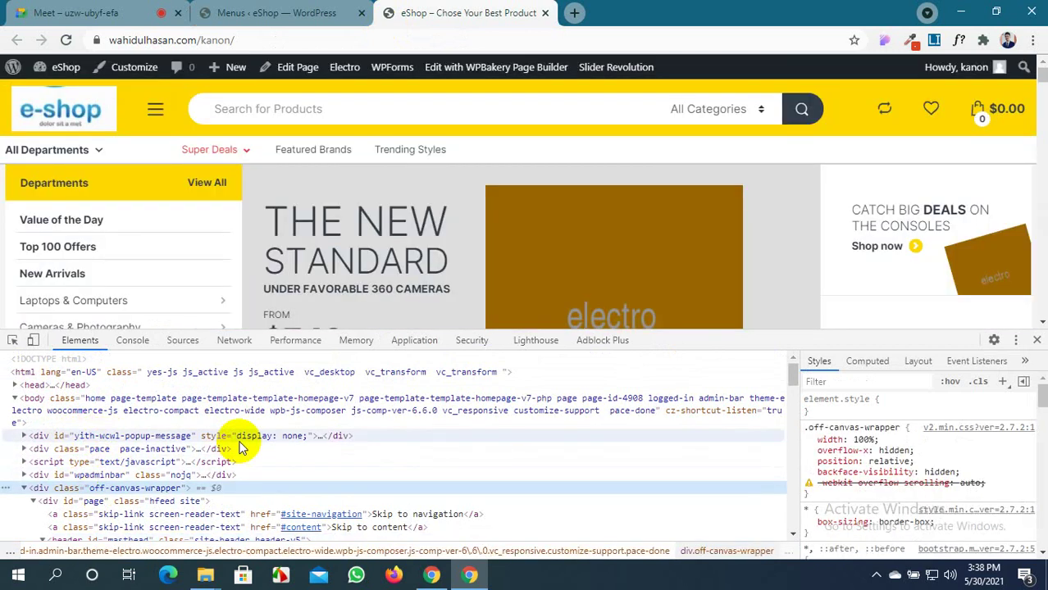
pyautogui.scroll(-2, 226, 439)
pyautogui.click(192, 444)
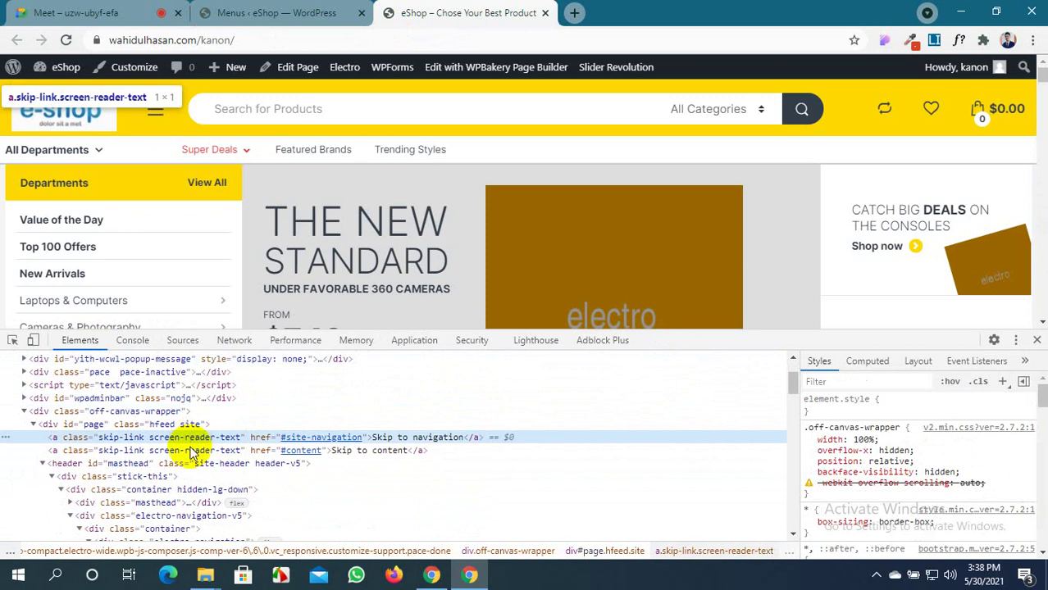
pyautogui.click(192, 455)
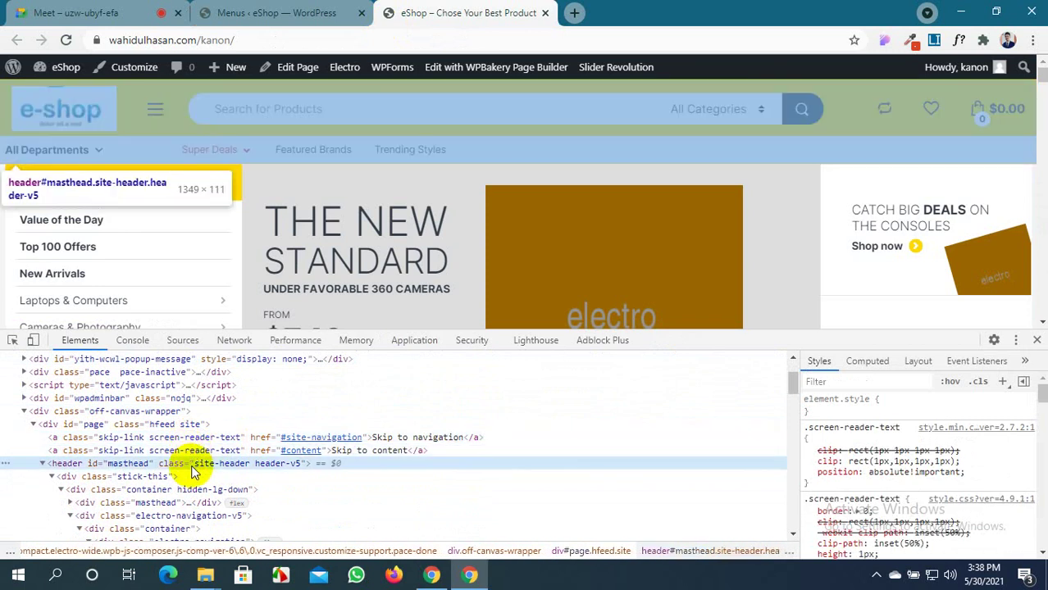
pyautogui.click(194, 466)
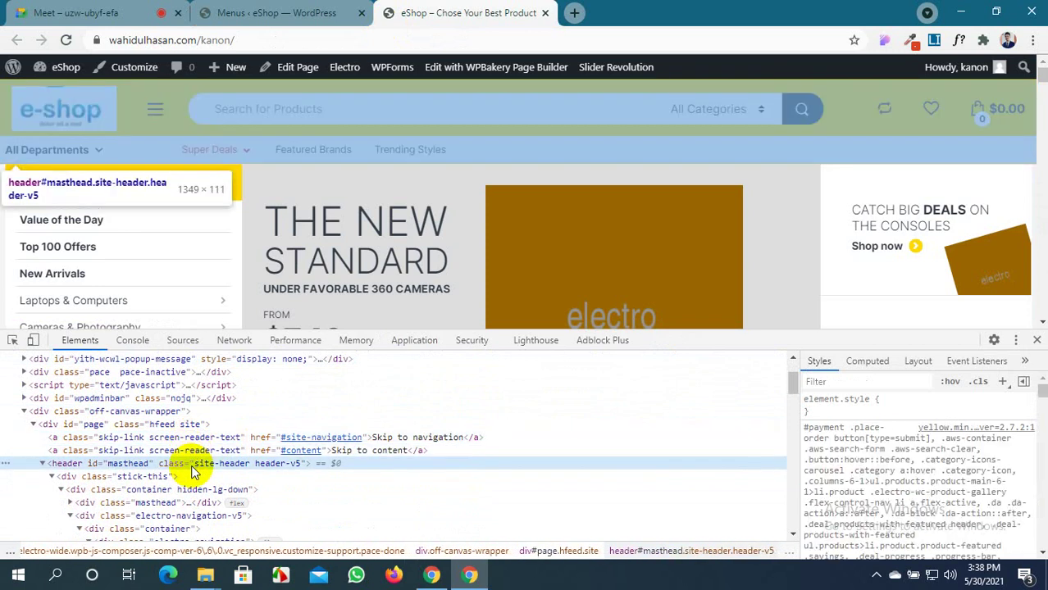
pyautogui.click(164, 476)
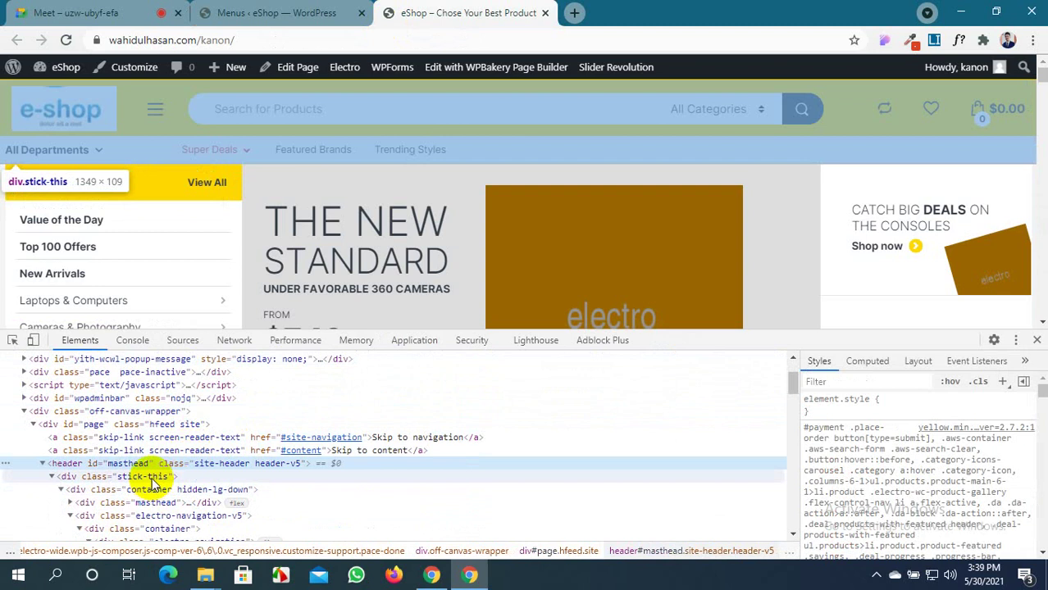
pyautogui.click(151, 490)
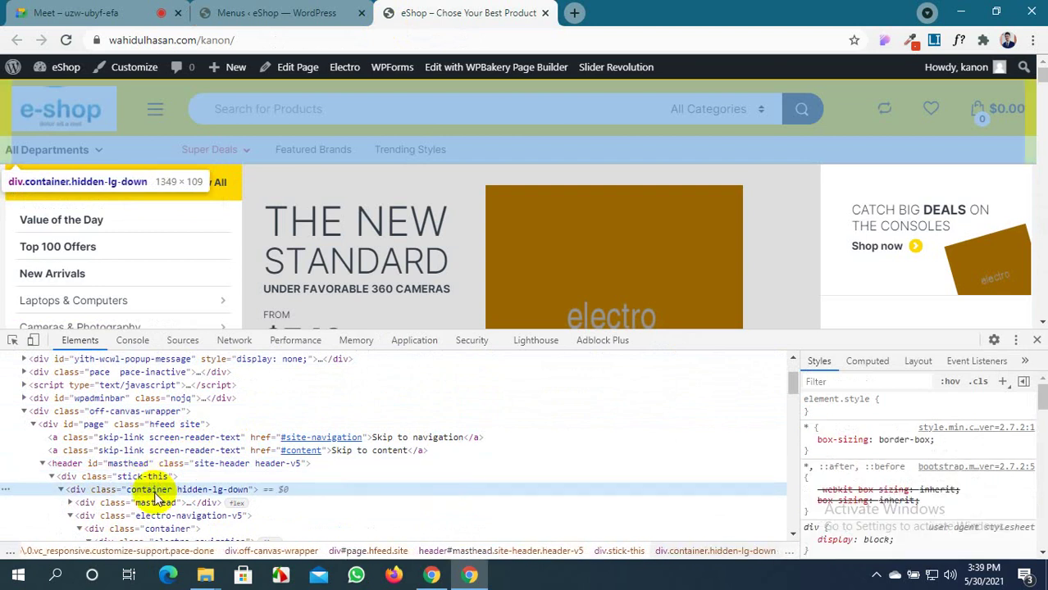
pyautogui.click(156, 503)
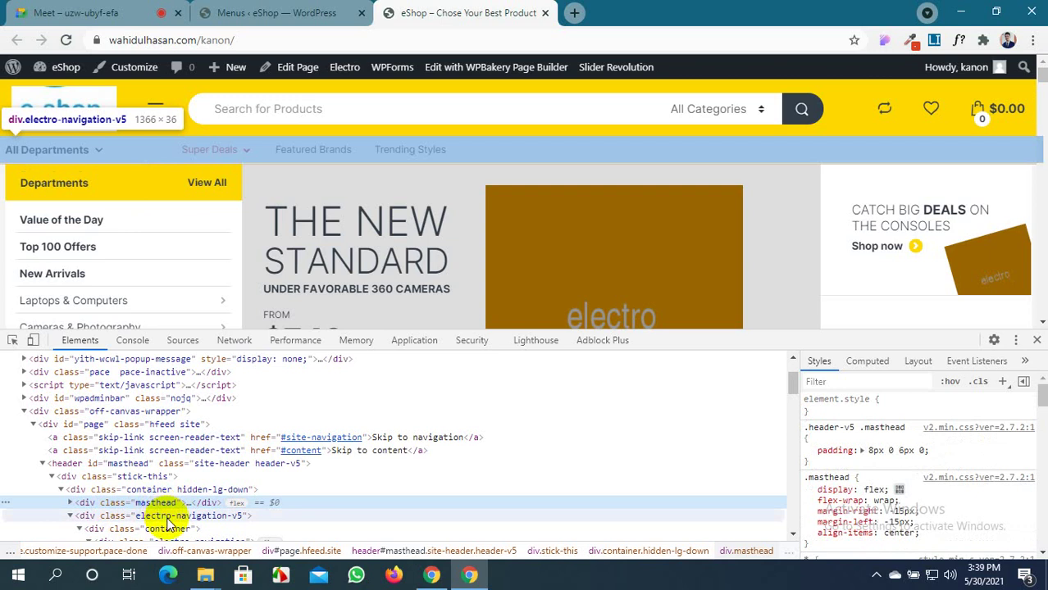
pyautogui.click(168, 517)
pyautogui.scroll(-2, 170, 522)
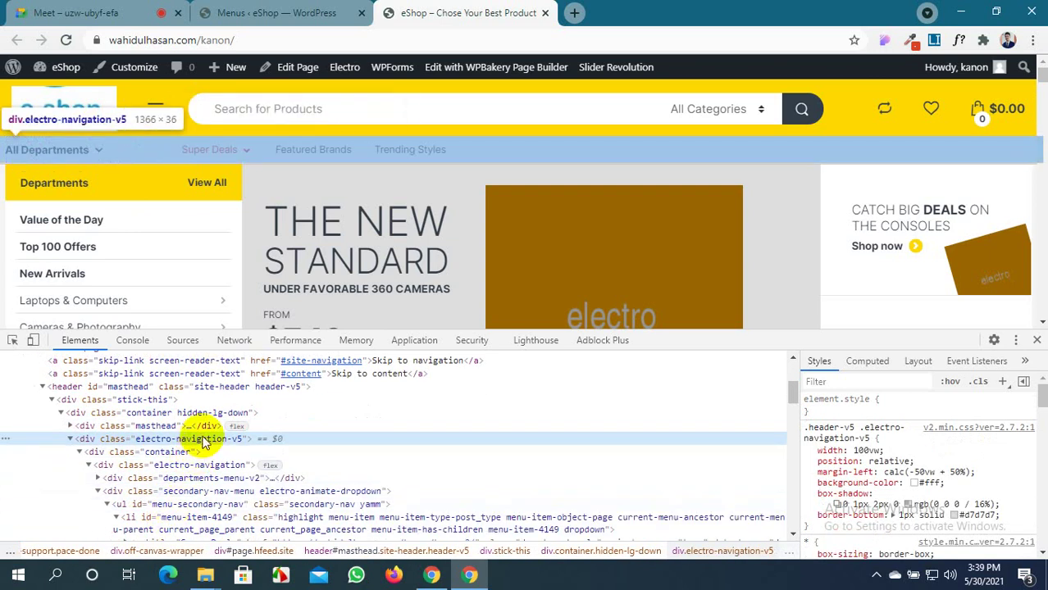
pyautogui.click(264, 13)
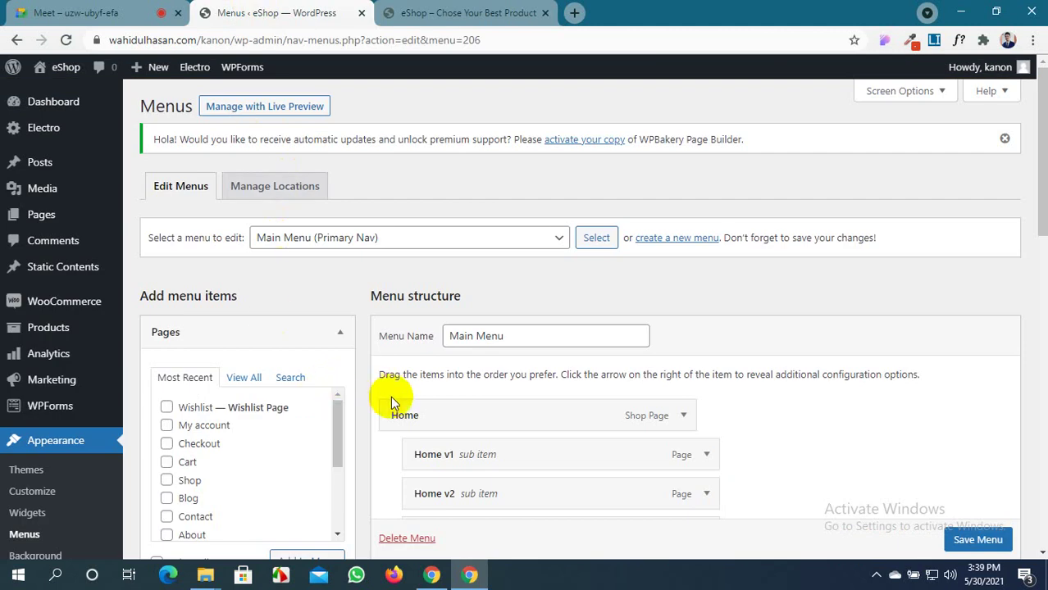
# - Load the Secondary Nav (Secondary Nav) menu into the menu editor
pyautogui.click(416, 239)
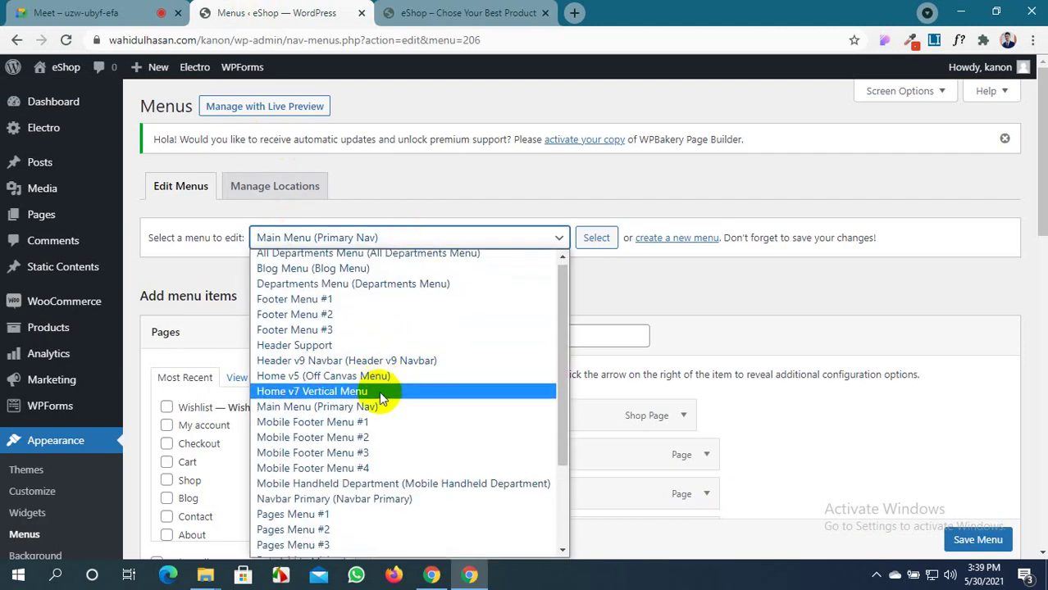
pyautogui.scroll(-3, 379, 402)
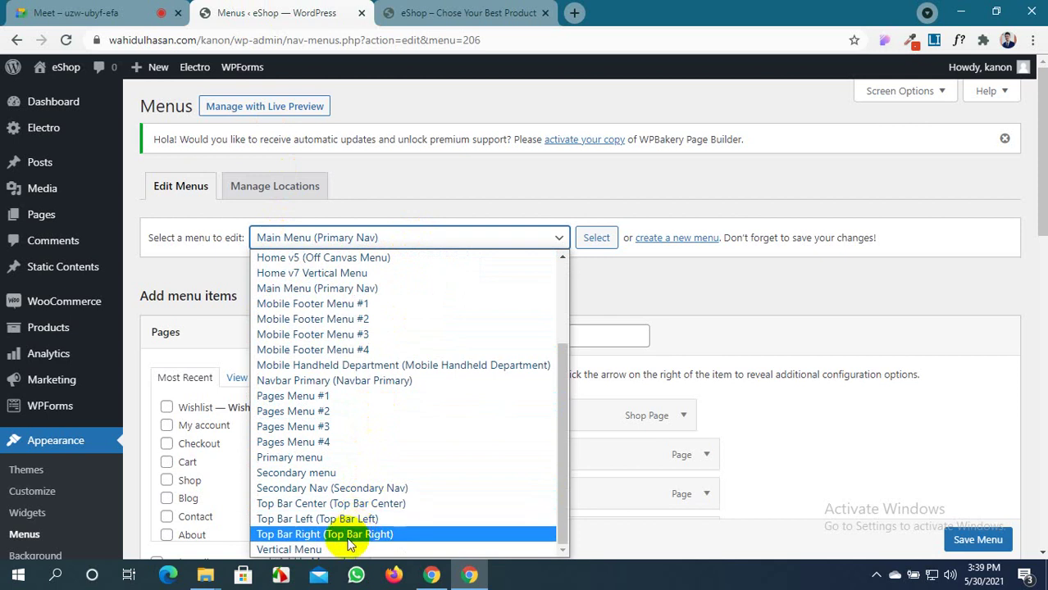
pyautogui.click(339, 427)
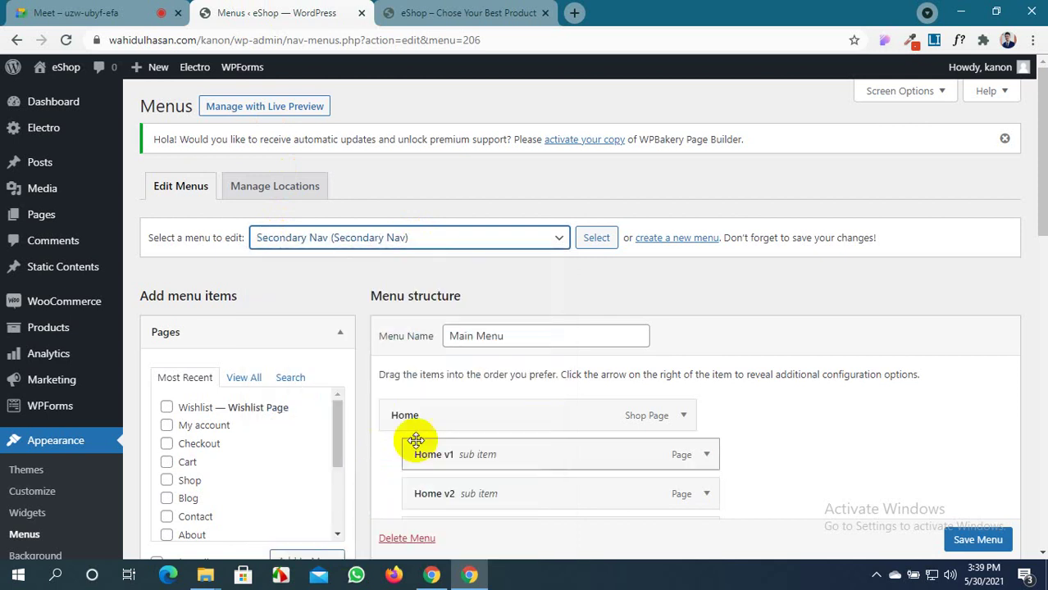
pyautogui.click(599, 239)
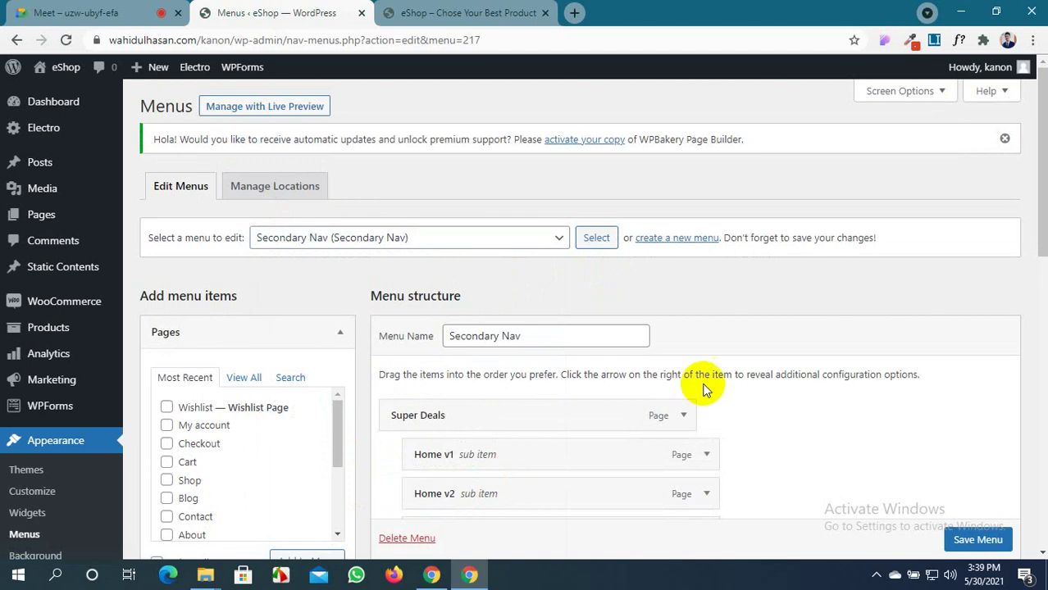
# - Remove the Home v1, v2, v3 and v3.1 sub items from under Super Deals
pyautogui.scroll(-10, 704, 390)
pyautogui.scroll(10, 704, 391)
pyautogui.scroll(-1, 703, 390)
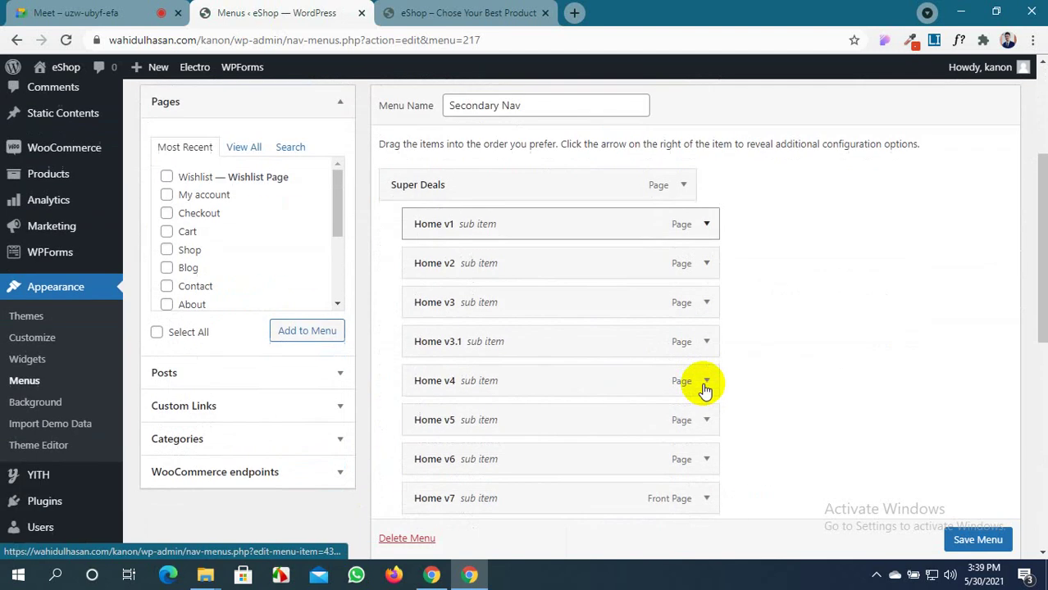
pyautogui.click(706, 225)
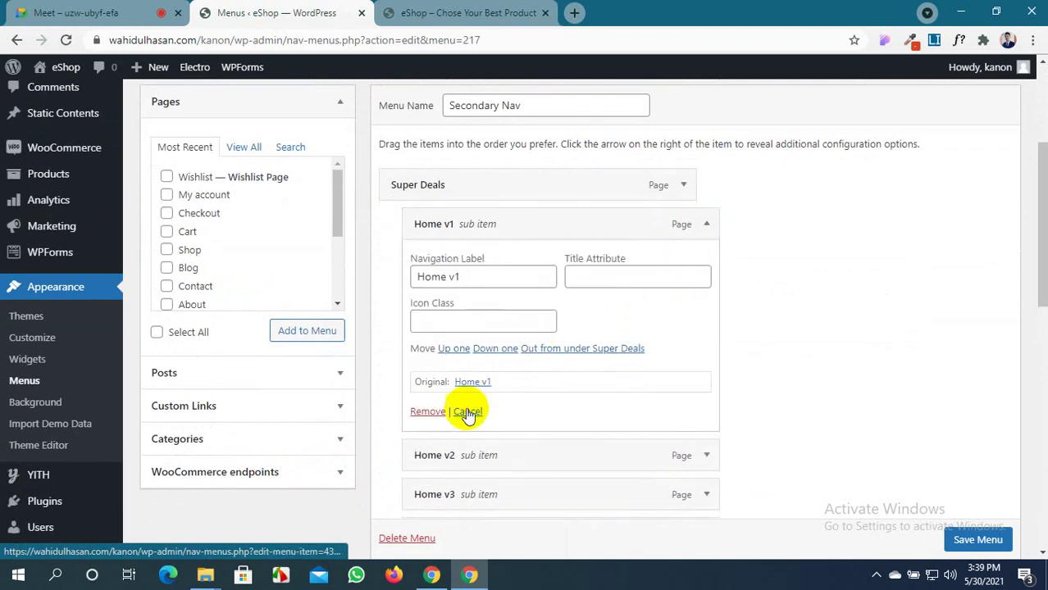
pyautogui.click(428, 411)
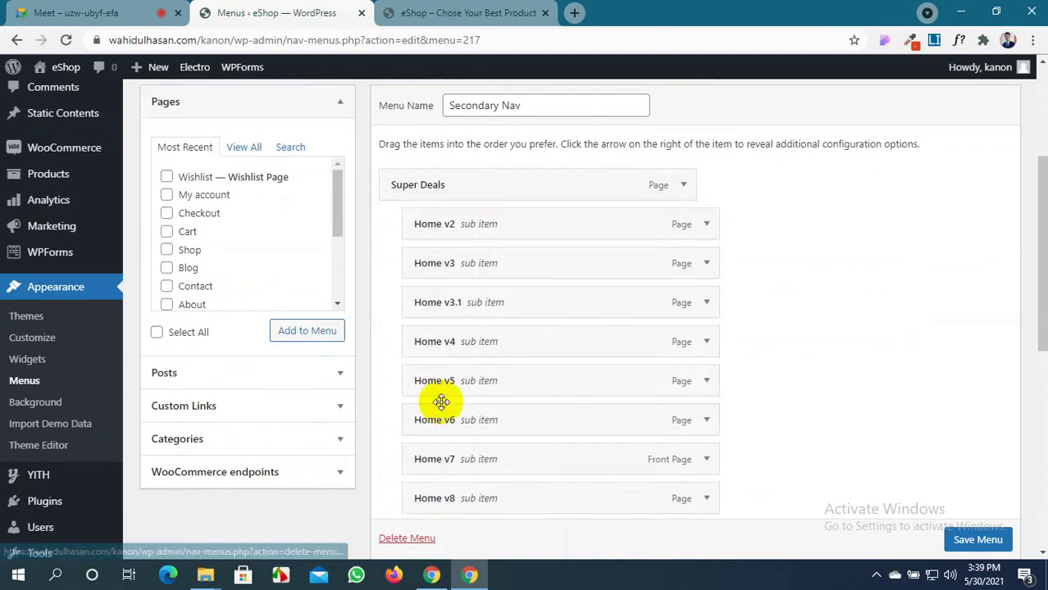
pyautogui.click(706, 224)
pyautogui.click(426, 410)
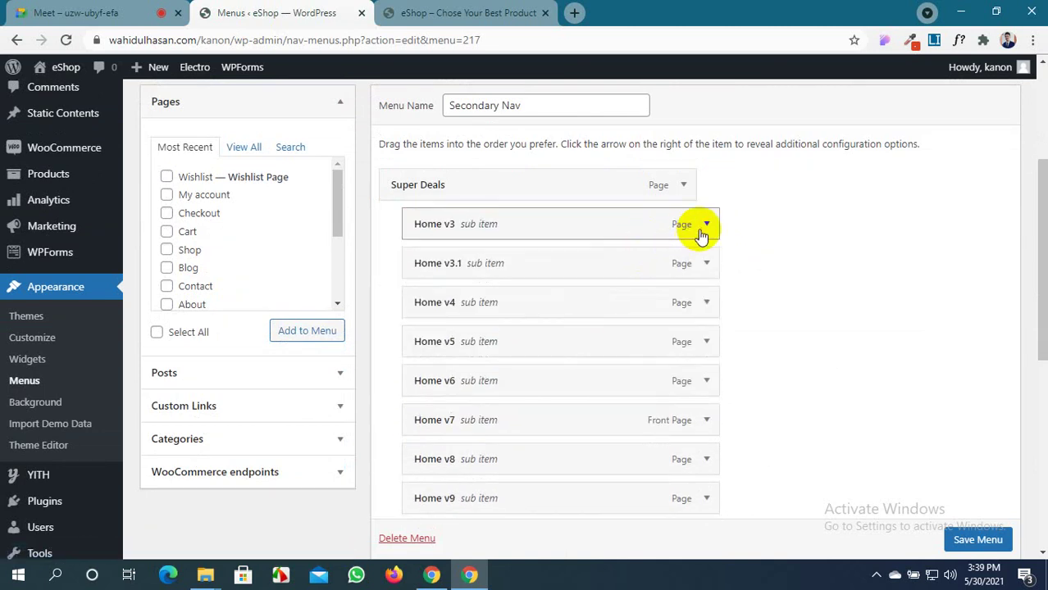
pyautogui.click(706, 225)
pyautogui.click(426, 410)
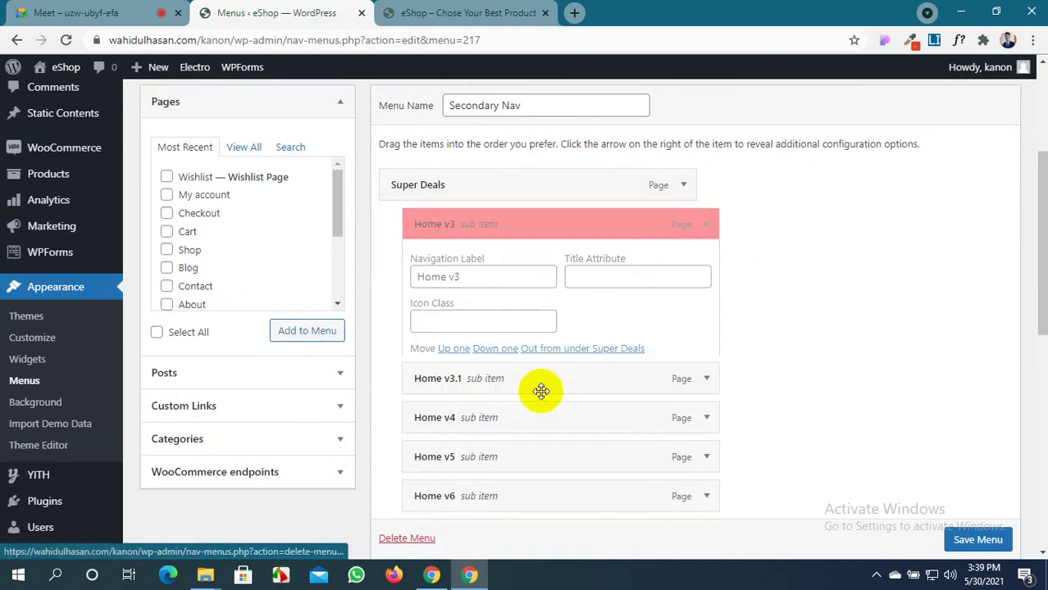
pyautogui.click(706, 225)
pyautogui.click(428, 410)
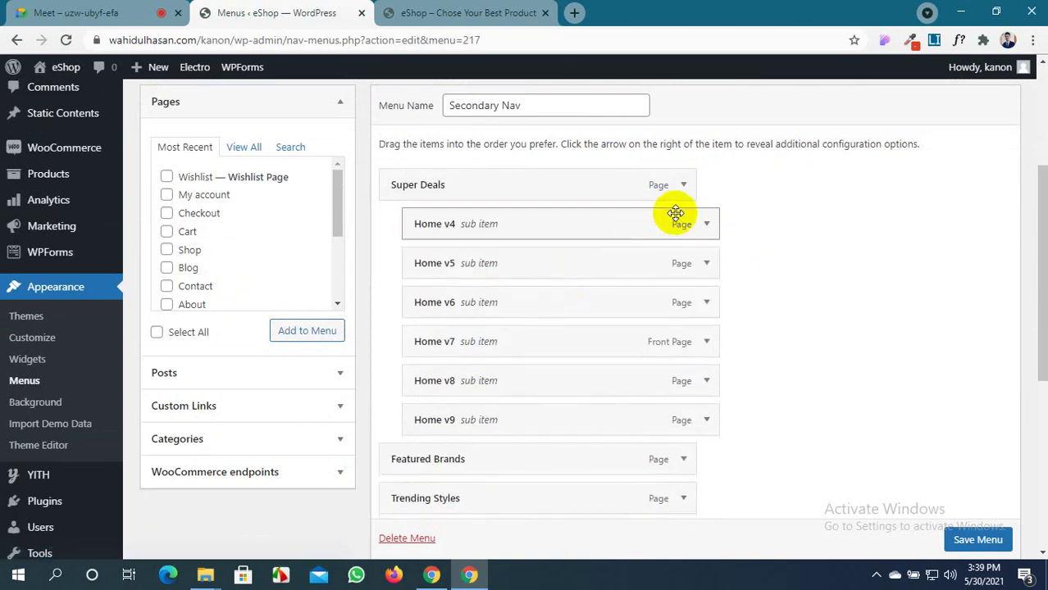
# - Remove the remaining Home v4 through Home v9 sub items from Super Deals
pyautogui.click(707, 224)
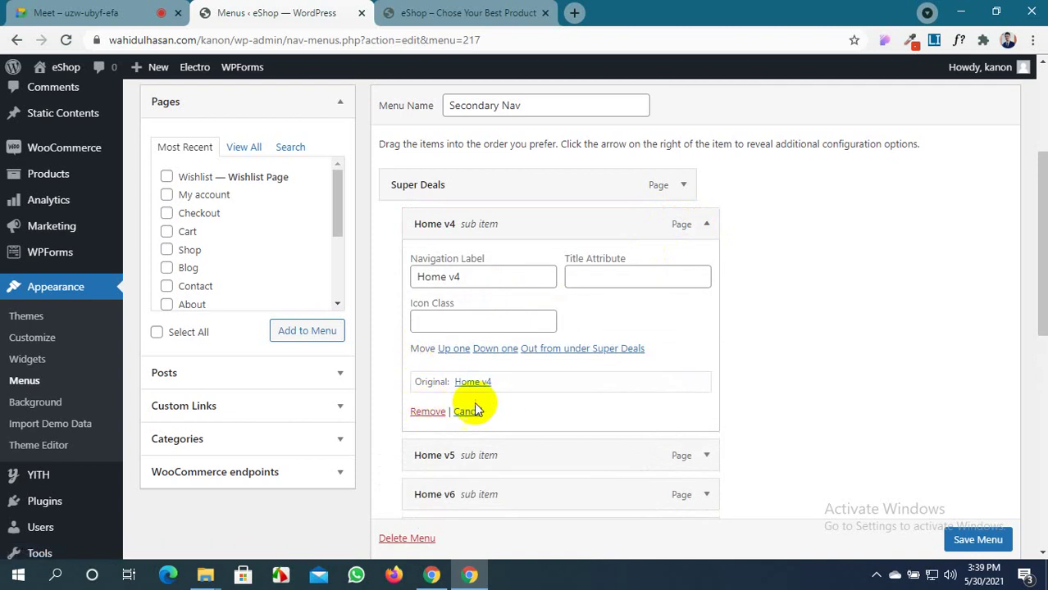
pyautogui.click(427, 411)
pyautogui.click(706, 225)
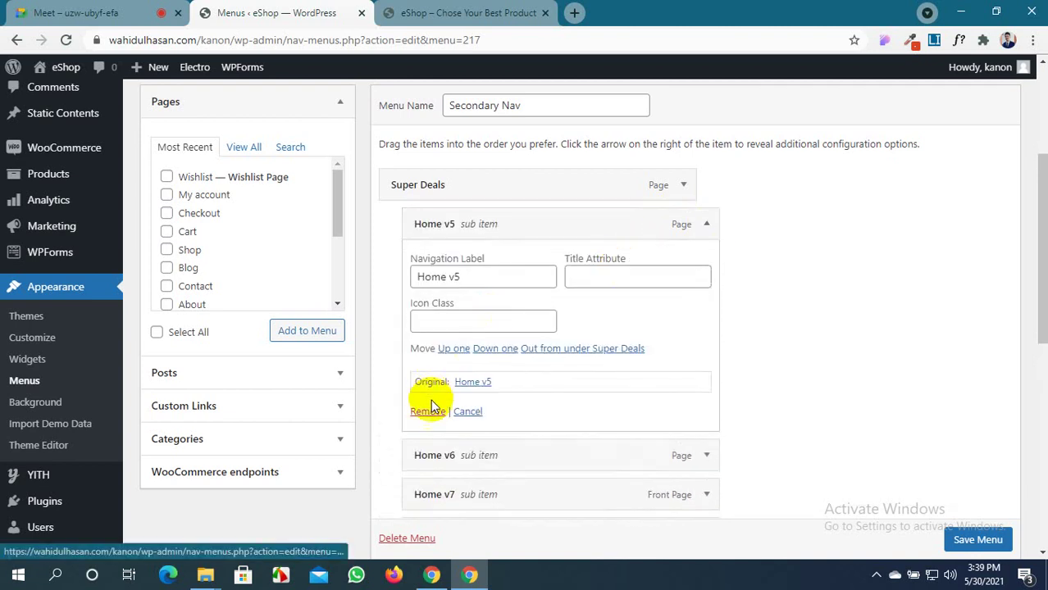
pyautogui.click(428, 410)
pyautogui.click(707, 224)
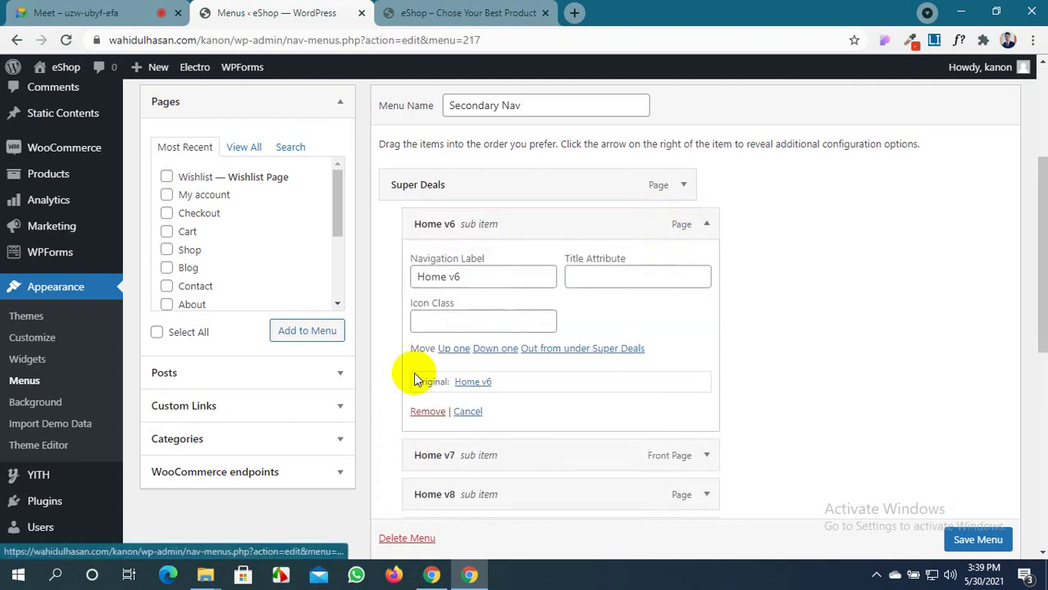
pyautogui.click(426, 414)
pyautogui.click(706, 224)
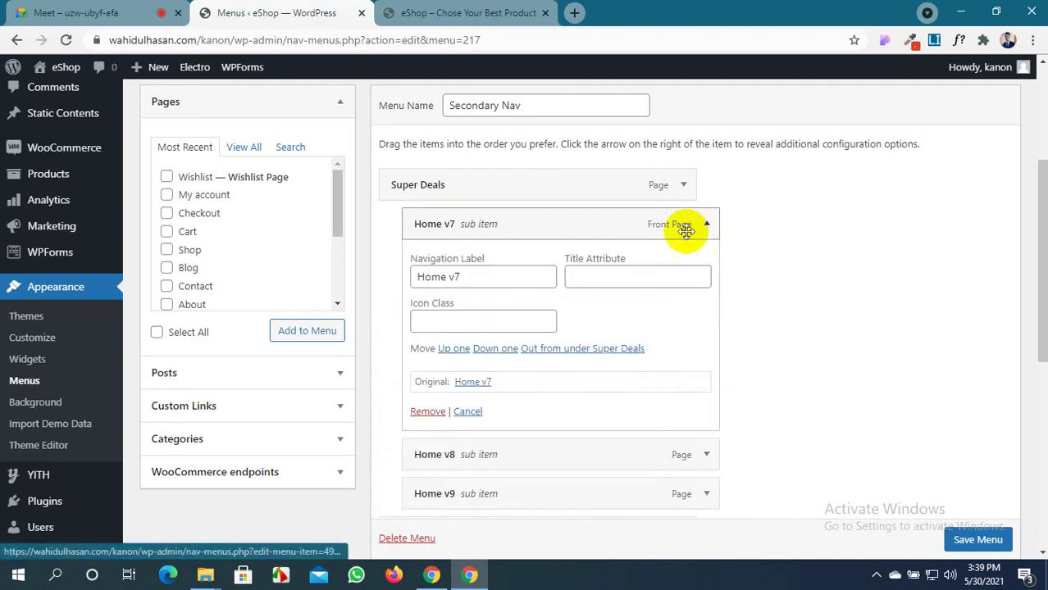
pyautogui.click(426, 412)
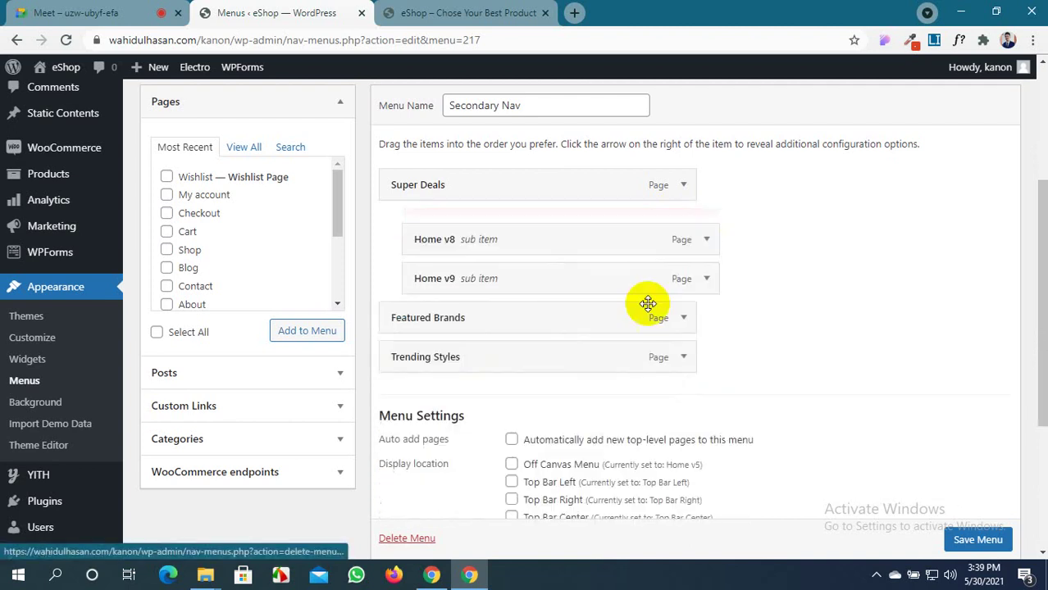
pyautogui.click(706, 228)
pyautogui.click(428, 413)
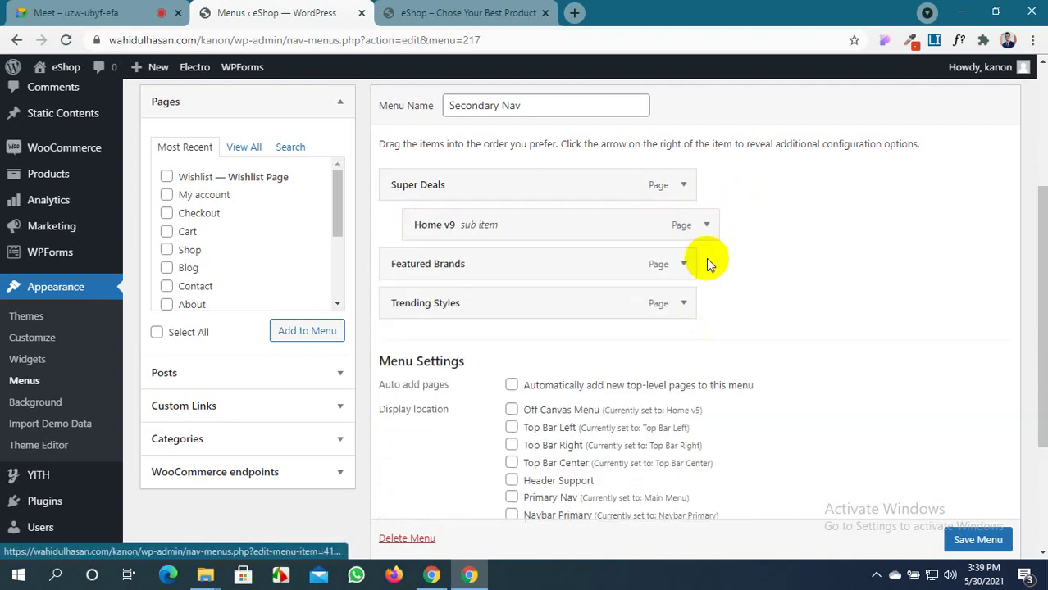
pyautogui.click(708, 225)
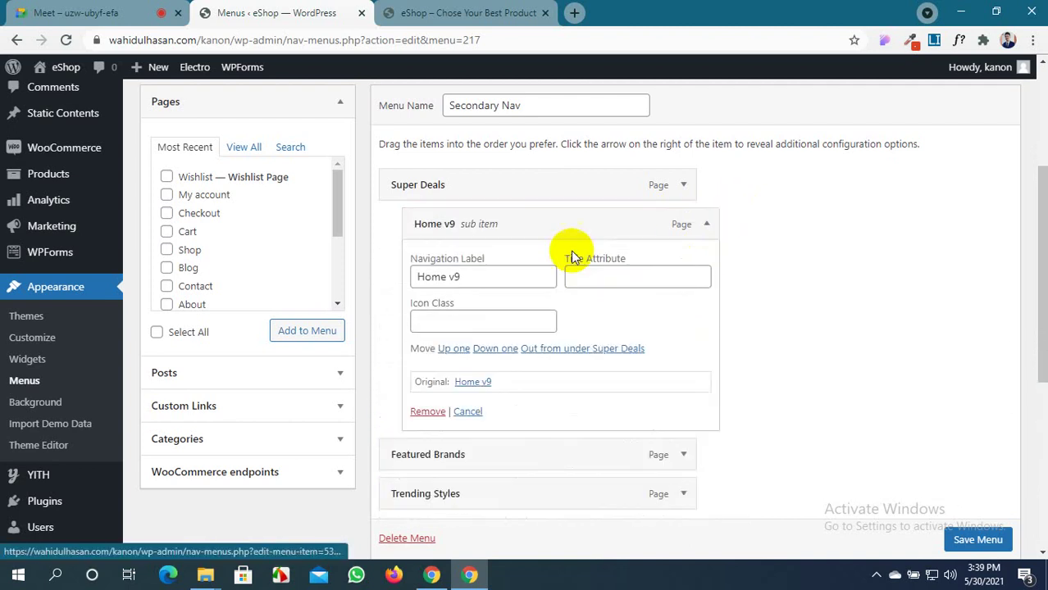
pyautogui.click(428, 412)
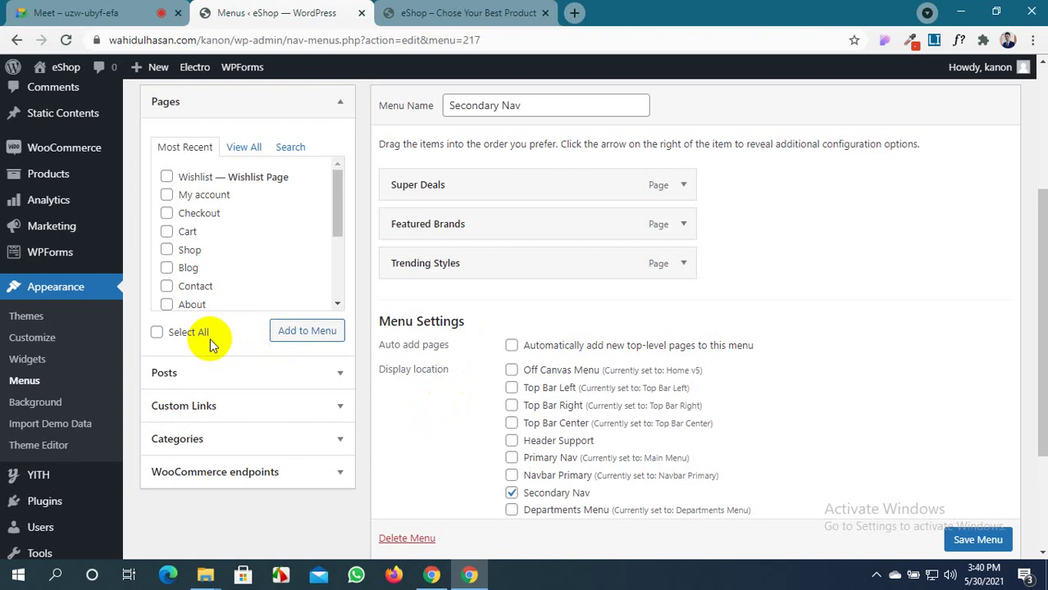
# - Add the My Account page to the Secondary Nav menu from the full Pages list
pyautogui.scroll(-2, 243, 266)
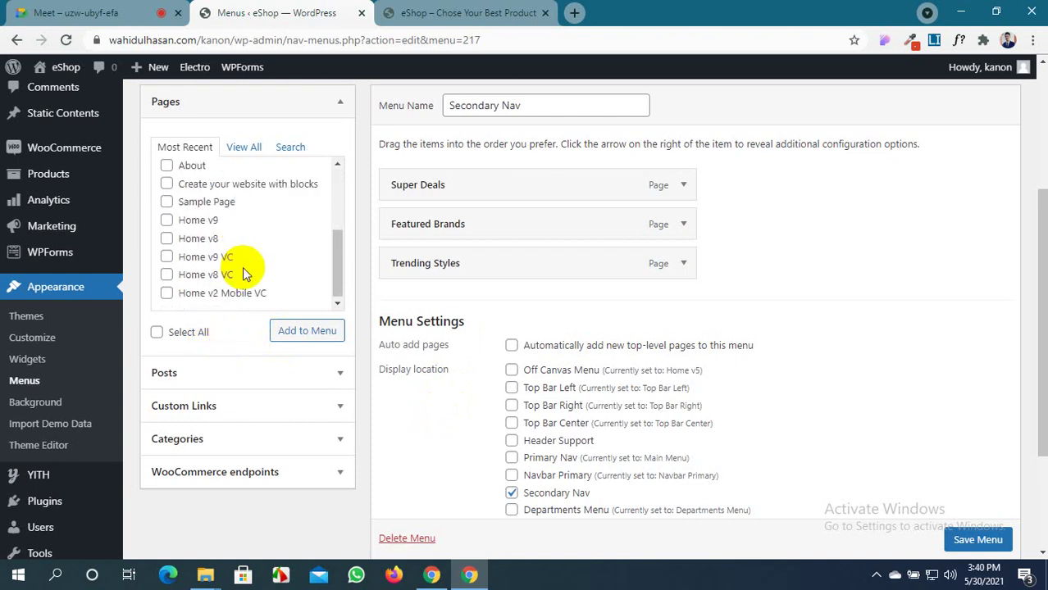
pyautogui.scroll(-1, 243, 267)
pyautogui.scroll(3, 234, 189)
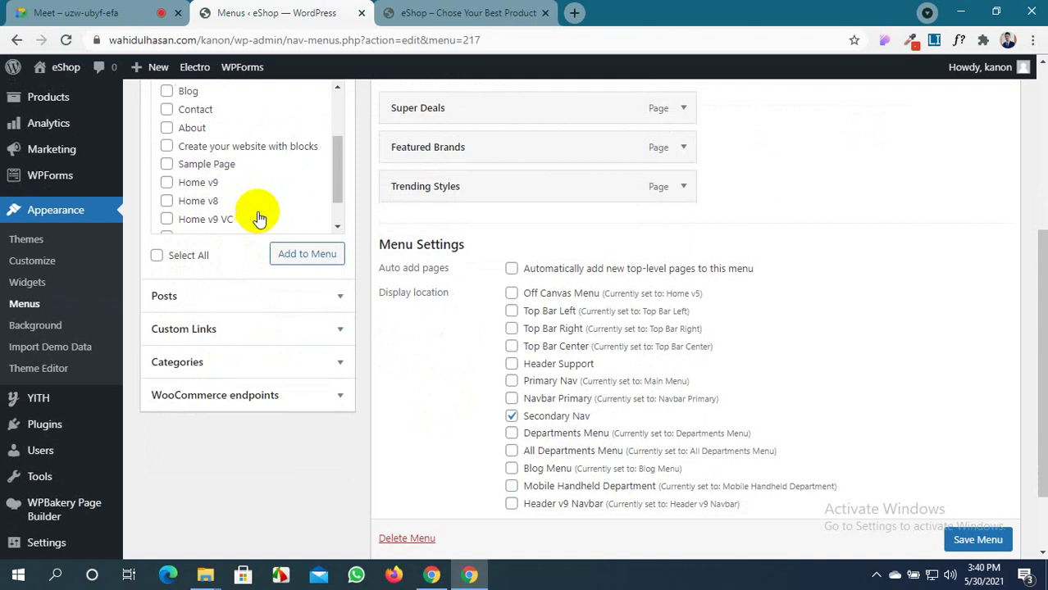
pyautogui.scroll(4, 275, 371)
pyautogui.click(243, 378)
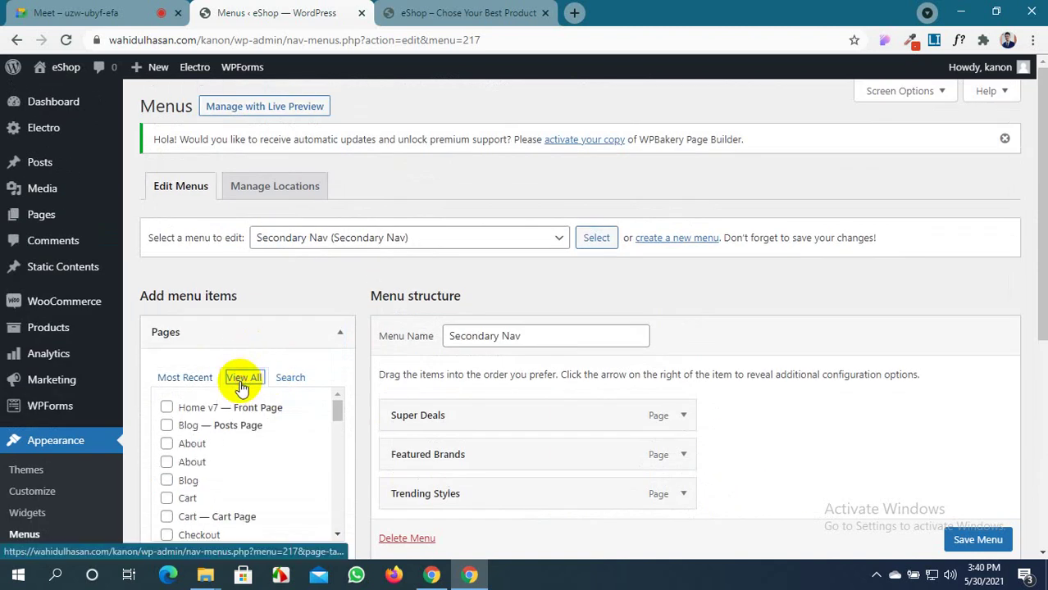
pyautogui.scroll(-1, 251, 423)
pyautogui.scroll(-2, 356, 304)
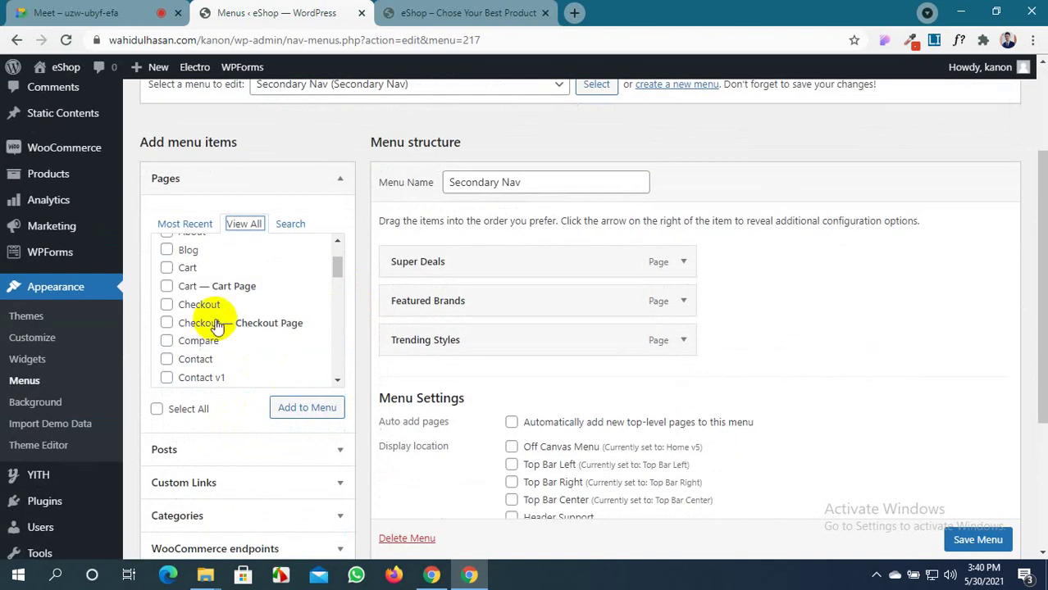
pyautogui.scroll(-1, 215, 316)
pyautogui.scroll(-1, 217, 318)
pyautogui.scroll(-2, 217, 318)
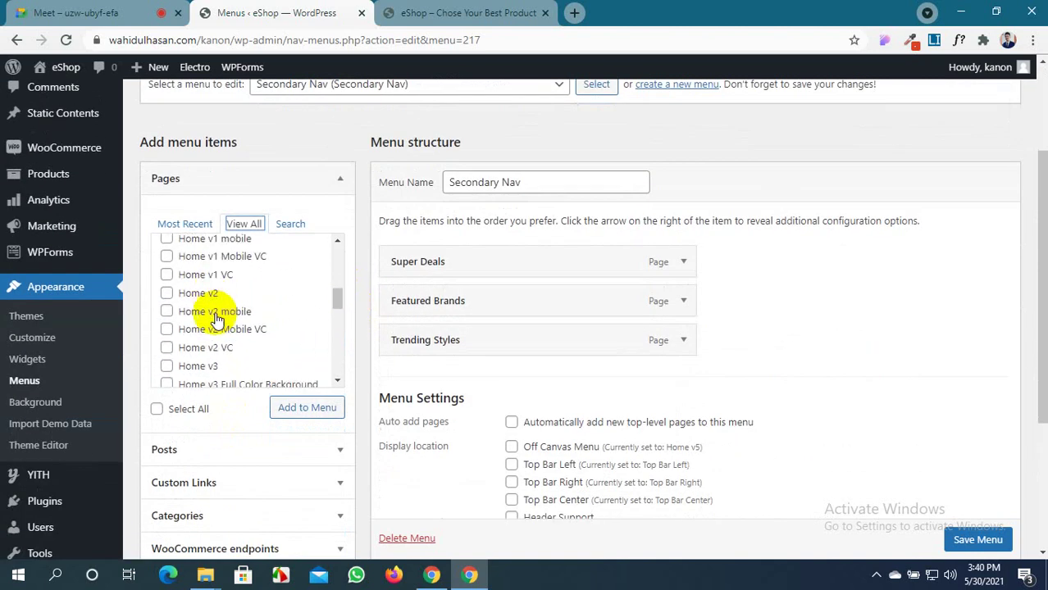
pyautogui.scroll(-5, 217, 320)
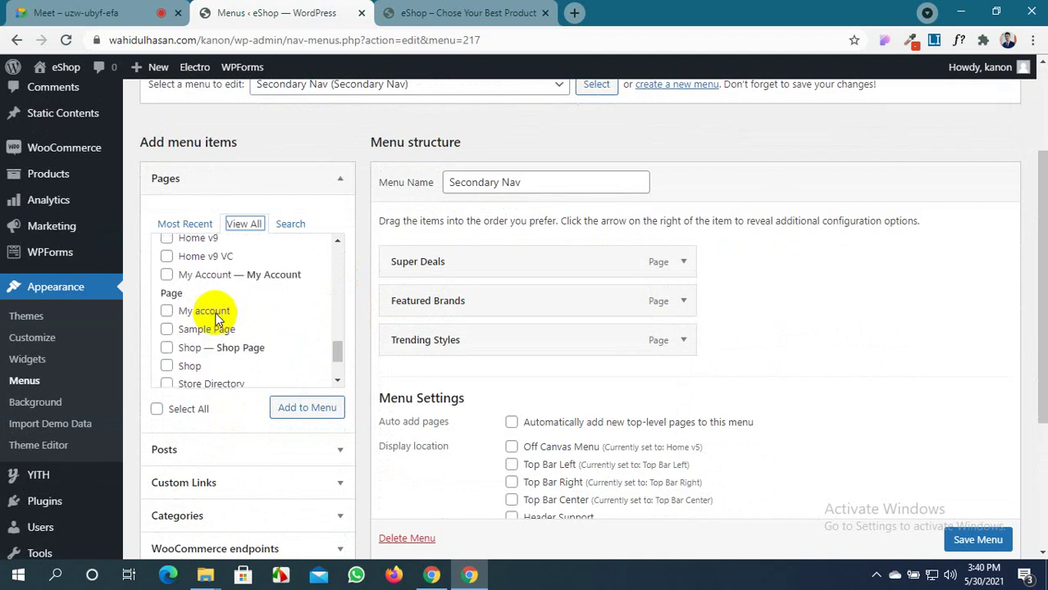
pyautogui.click(167, 274)
pyautogui.click(318, 409)
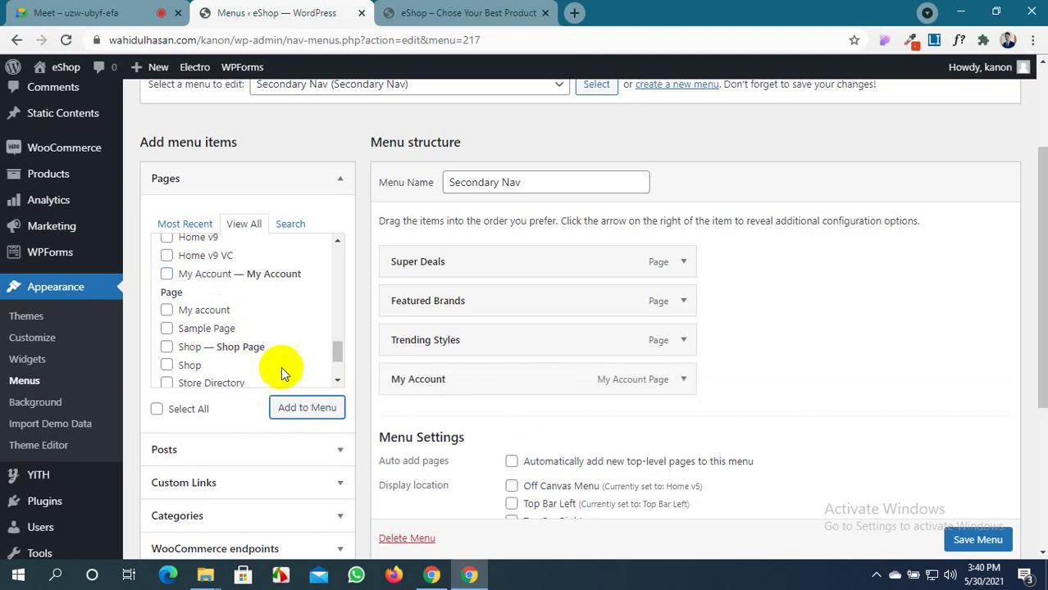
# - Add the Shop page to the Secondary Nav menu
pyautogui.scroll(-1, 255, 332)
pyautogui.scroll(-1, 255, 328)
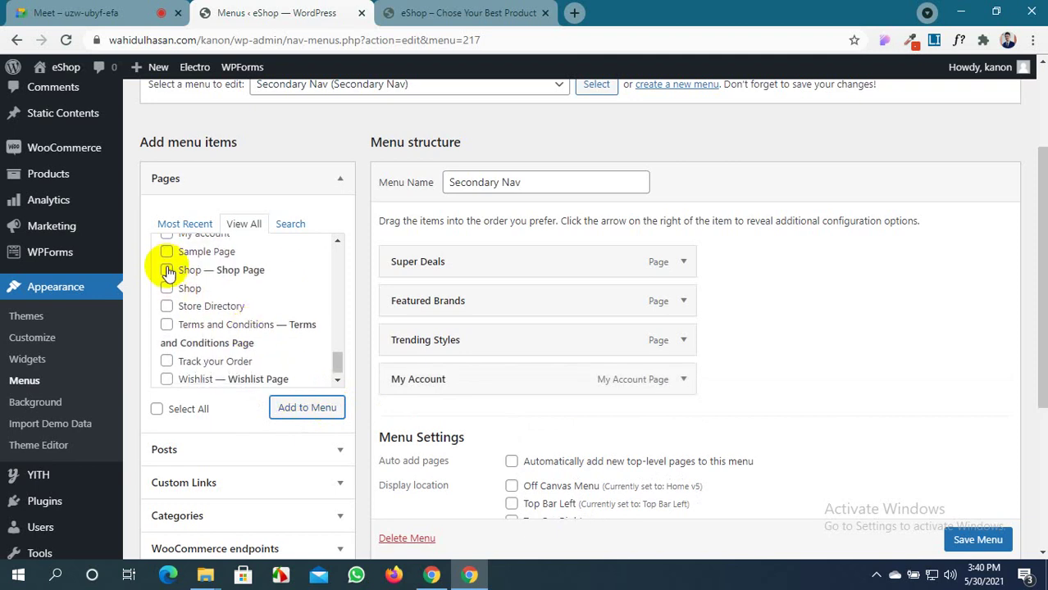
pyautogui.click(167, 271)
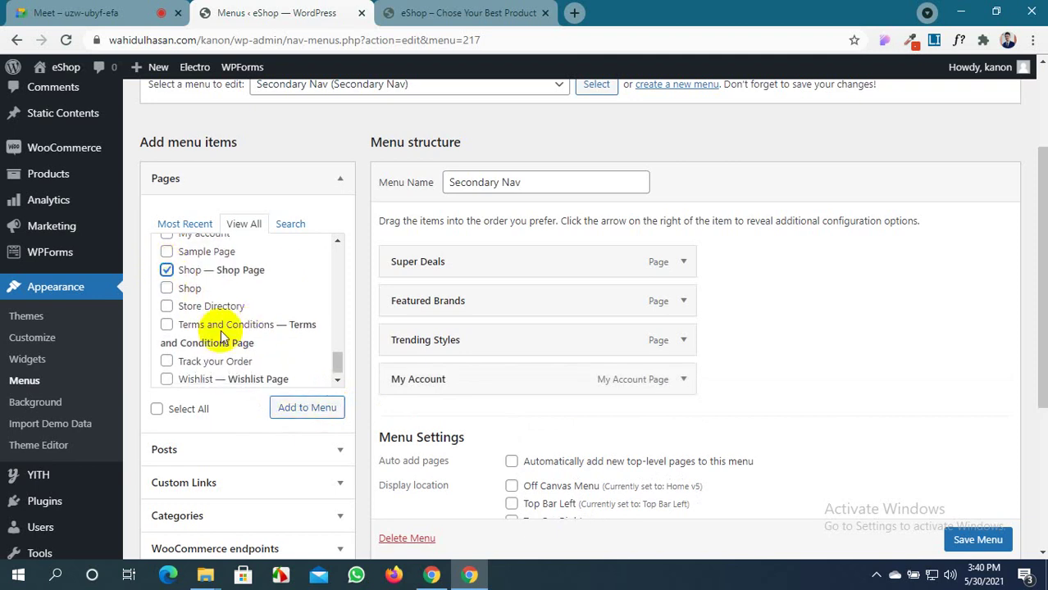
pyautogui.click(310, 410)
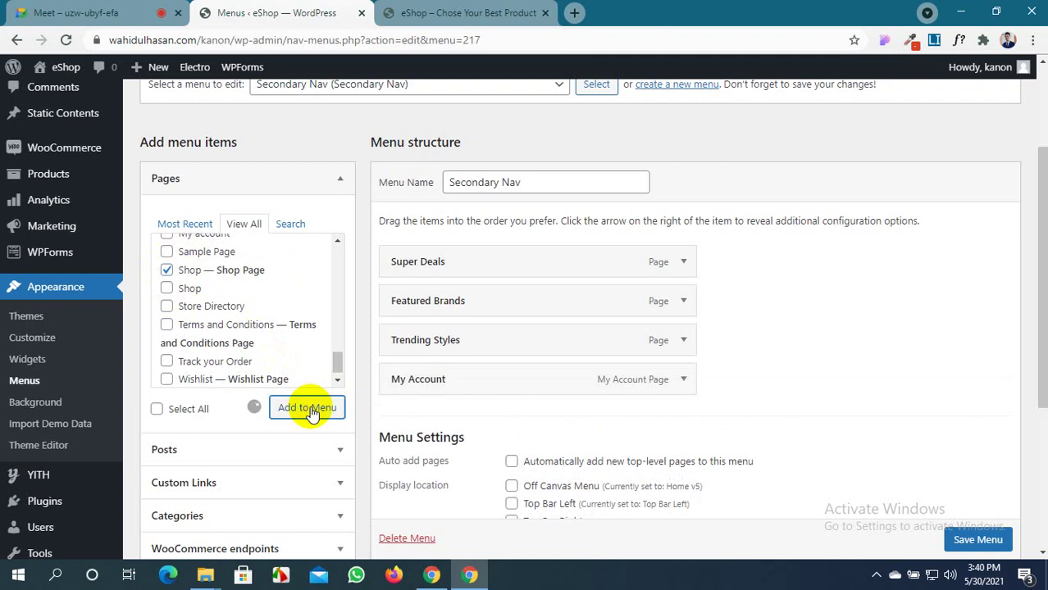
pyautogui.scroll(-1, 210, 364)
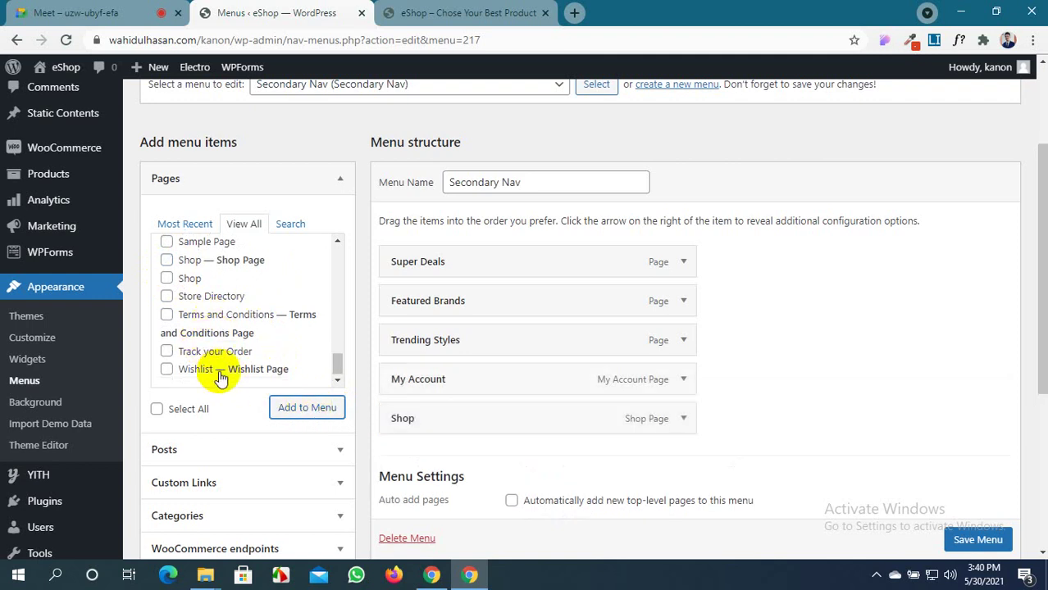
pyautogui.click(291, 448)
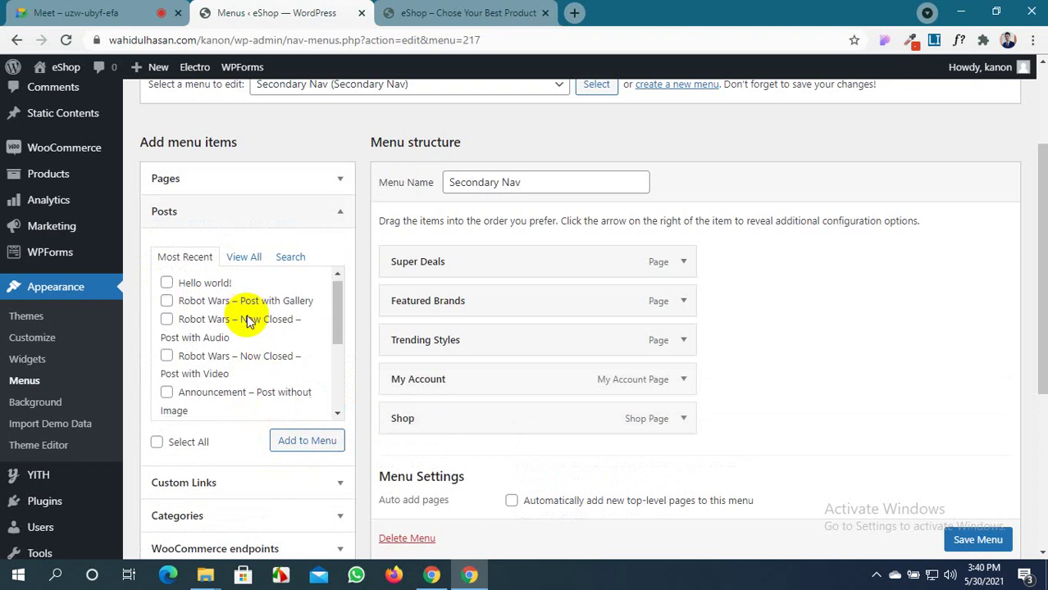
# - Browse the Custom Links and Categories panels, listing every available category
pyautogui.scroll(-3, 241, 316)
pyautogui.click(308, 480)
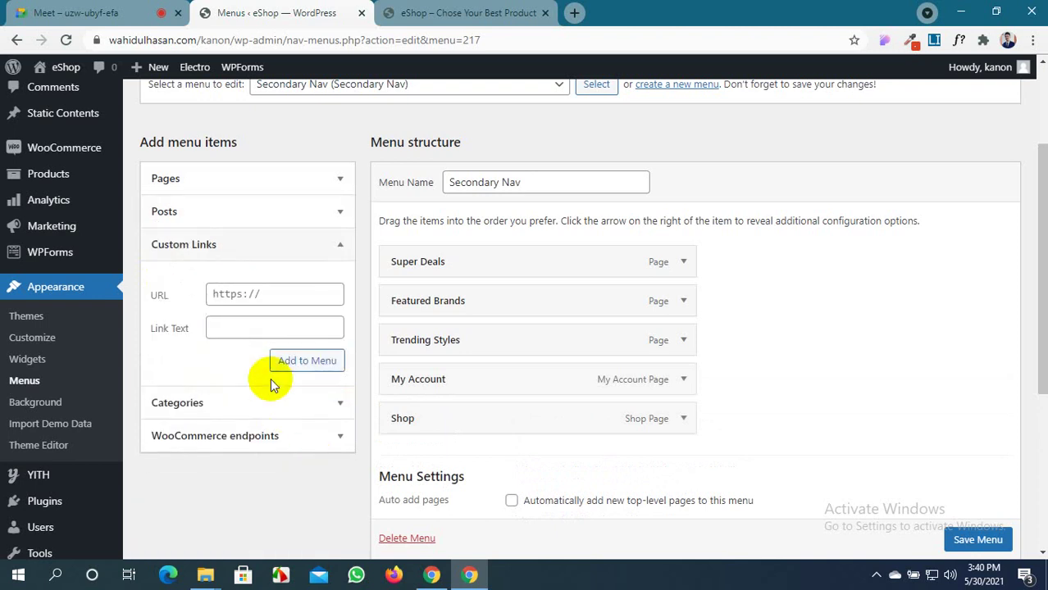
pyautogui.scroll(-2, 263, 348)
pyautogui.click(304, 249)
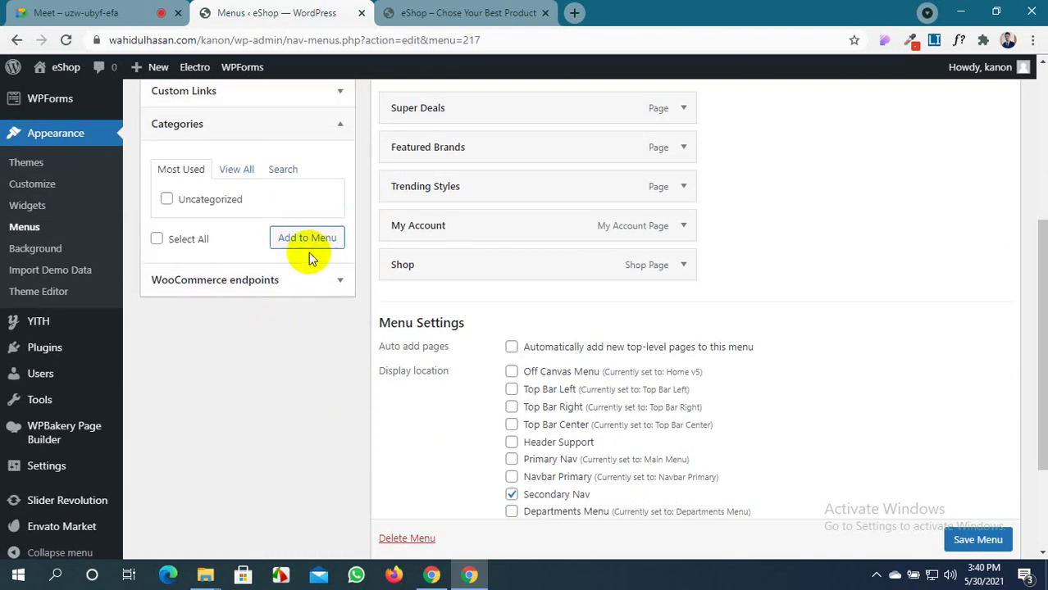
pyautogui.click(230, 170)
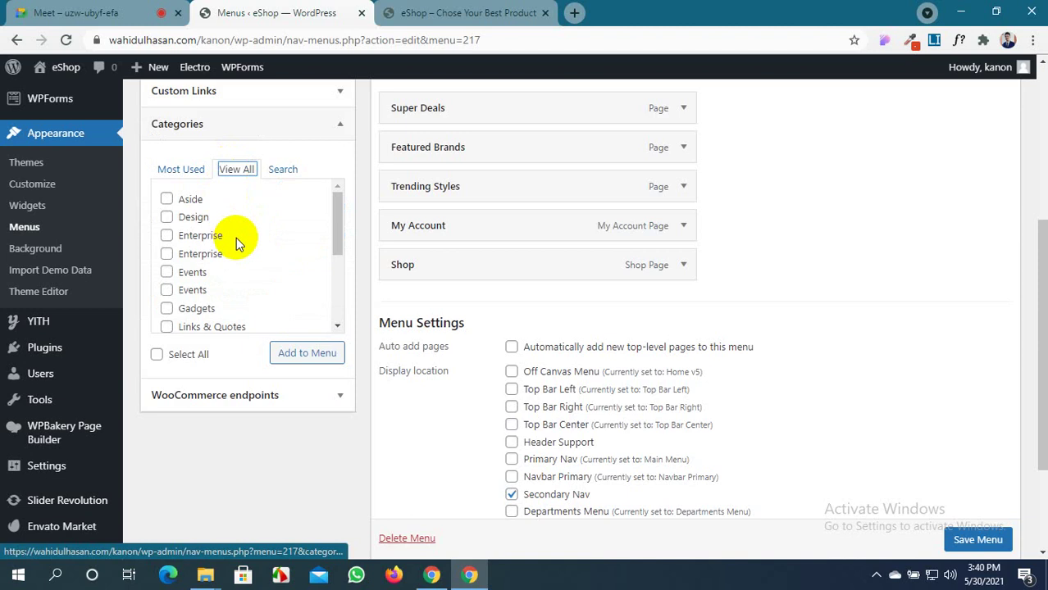
pyautogui.scroll(-3, 236, 239)
pyautogui.scroll(-2, 236, 242)
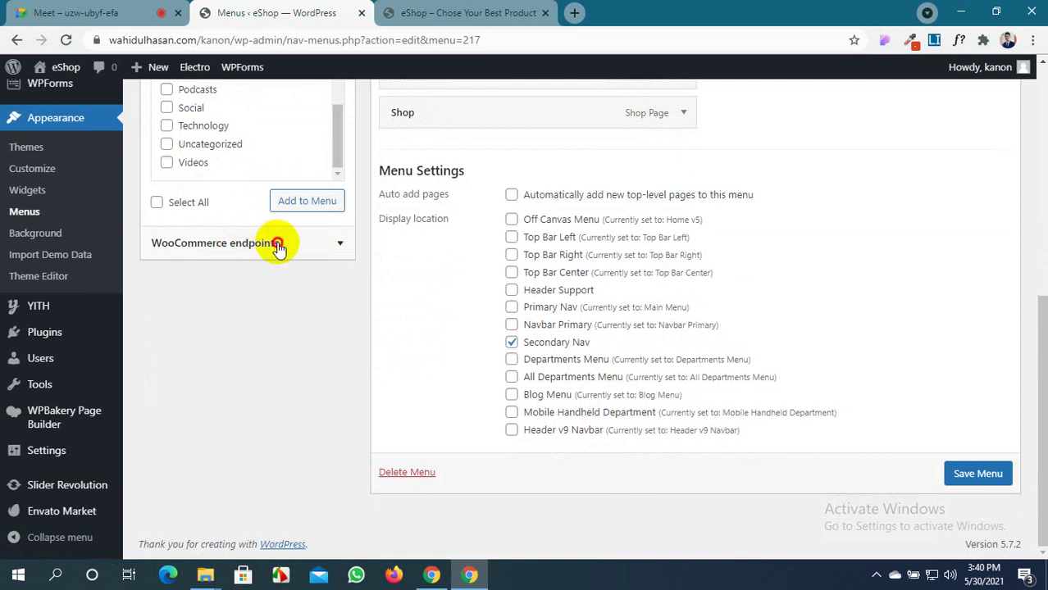
# - Expand the WooCommerce endpoints box, then reopen the Pages panel and scroll through it
pyautogui.click(277, 242)
pyautogui.scroll(2, 228, 173)
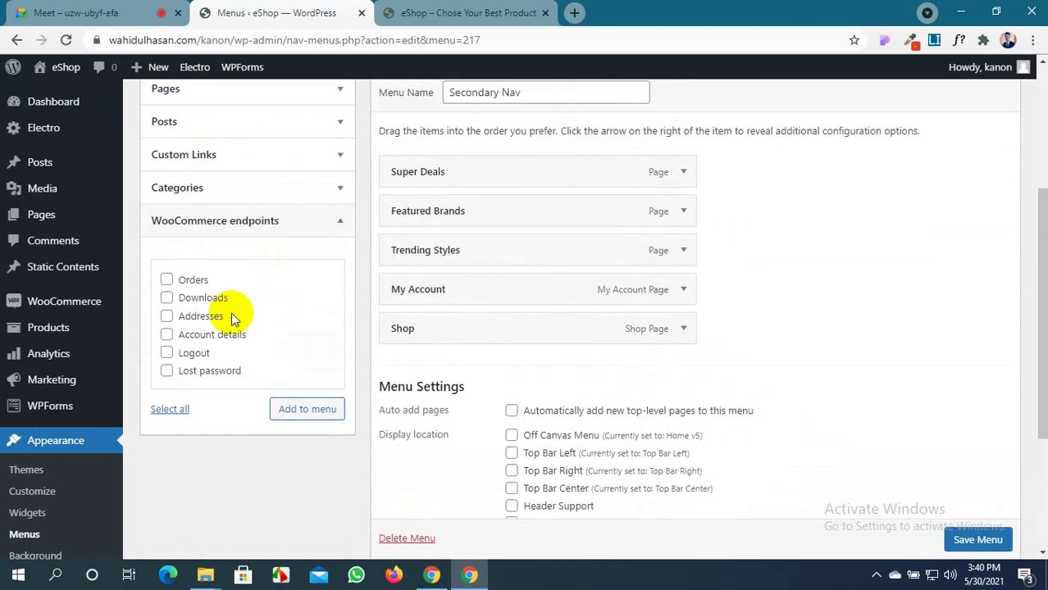
pyautogui.scroll(-1, 232, 319)
pyautogui.scroll(4, 231, 319)
pyautogui.click(290, 333)
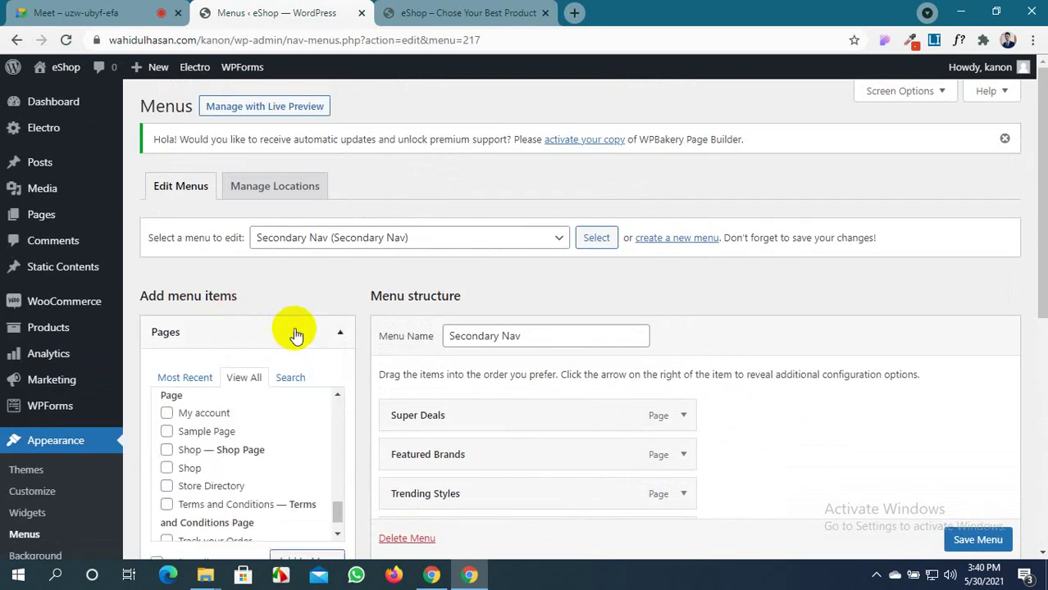
pyautogui.scroll(-1, 251, 398)
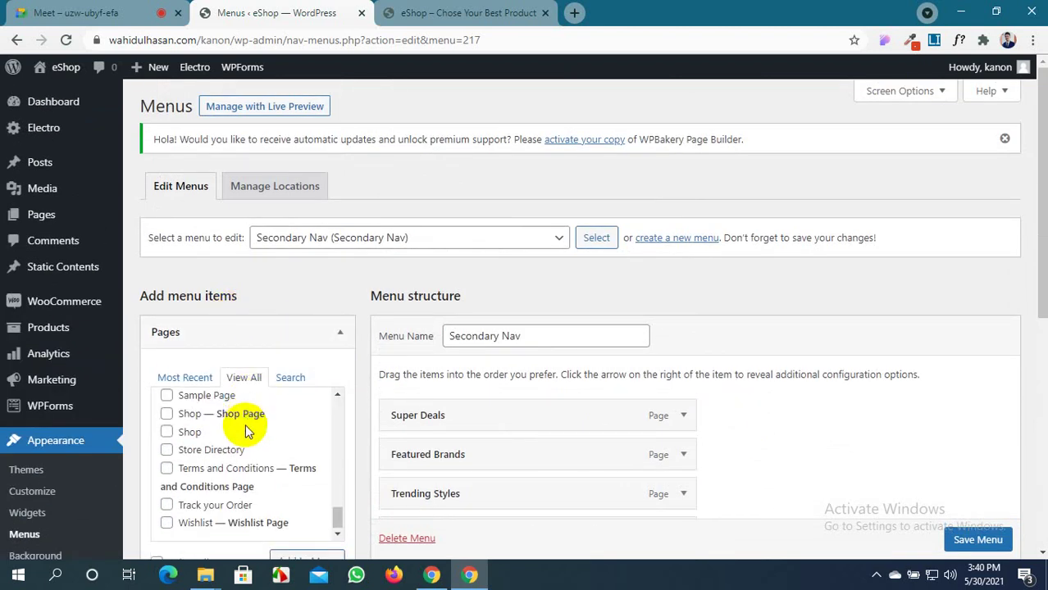
pyautogui.click(337, 397)
pyautogui.scroll(10, 337, 399)
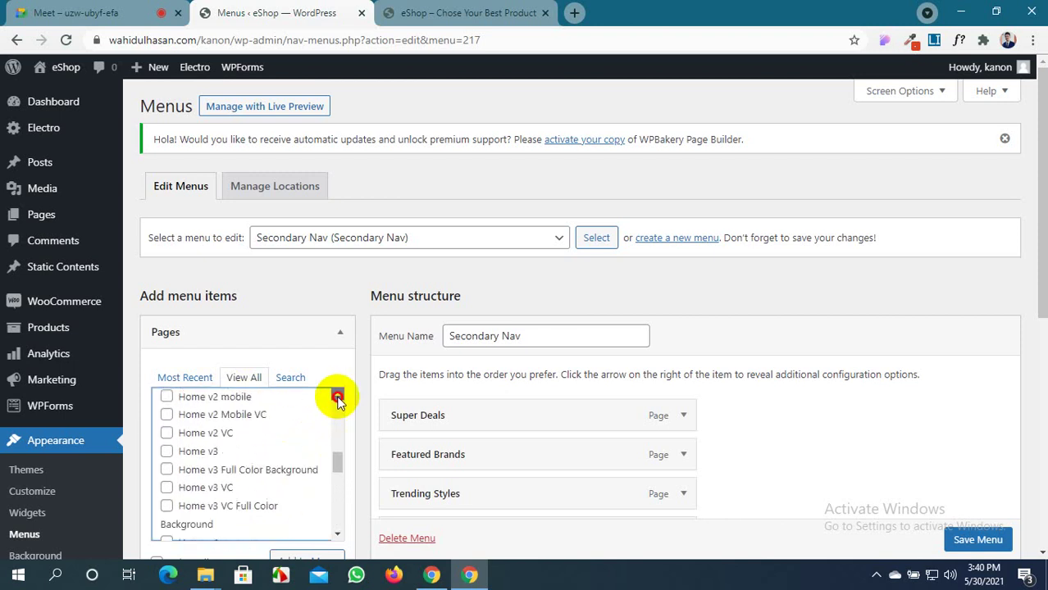
pyautogui.scroll(-1, 320, 363)
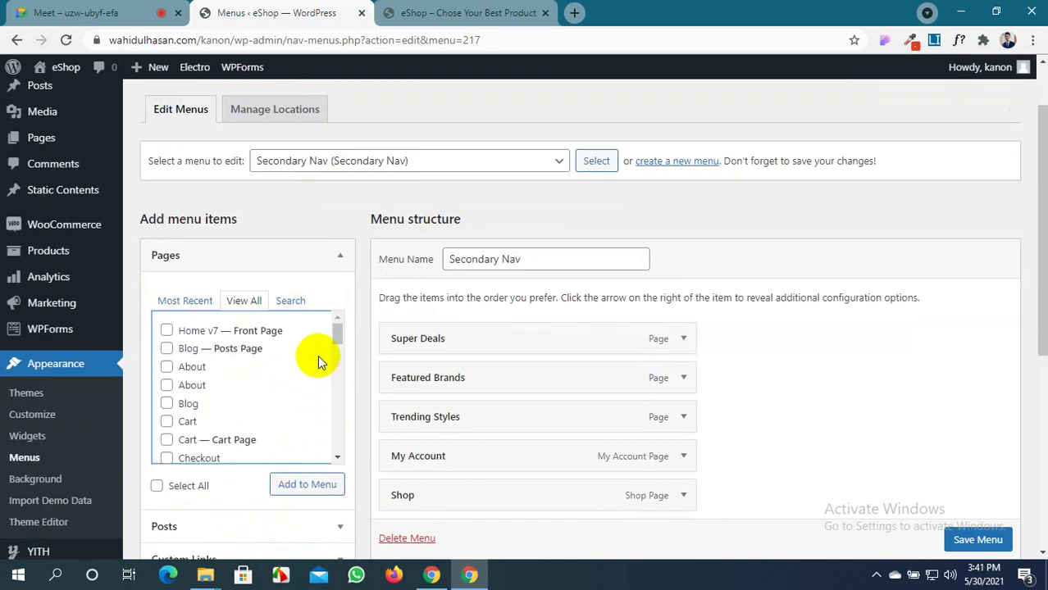
pyautogui.scroll(-1, 317, 355)
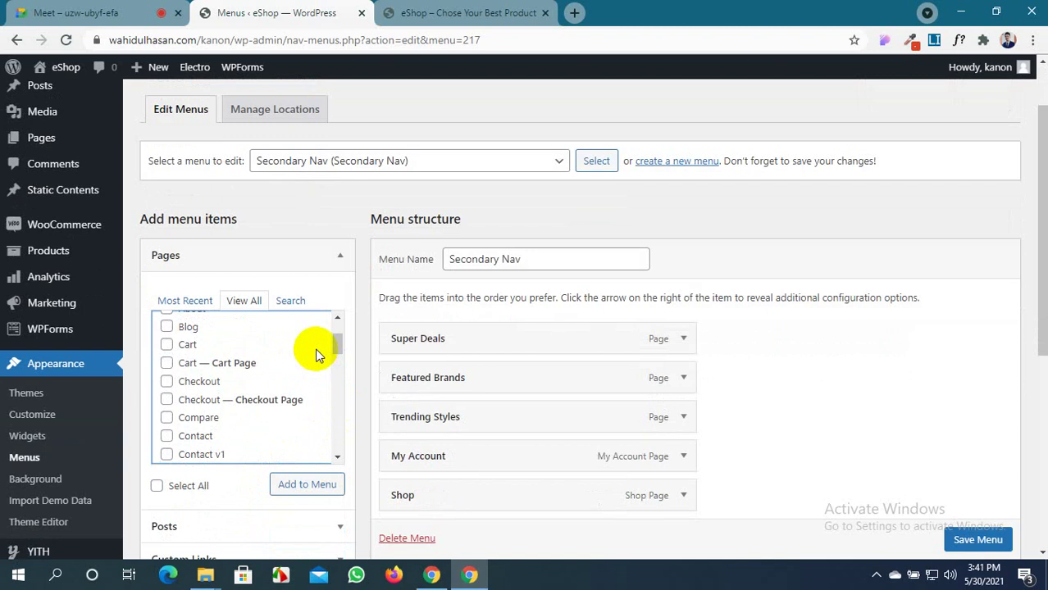
# - Search pages by name, then search posts for 'free shi' and clear the search
pyautogui.click(291, 302)
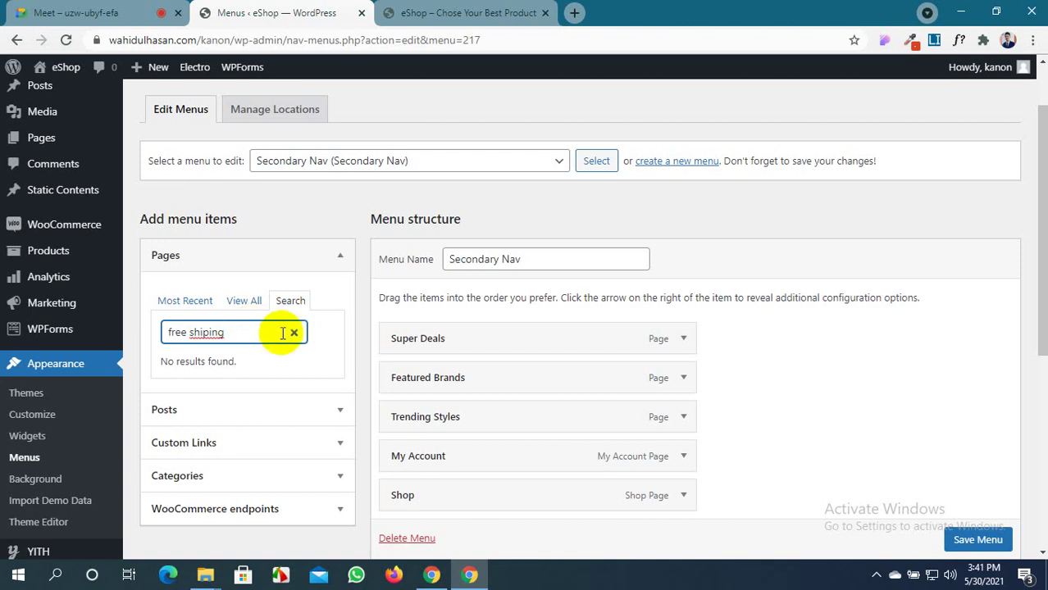
pyautogui.click(294, 332)
pyautogui.click(308, 414)
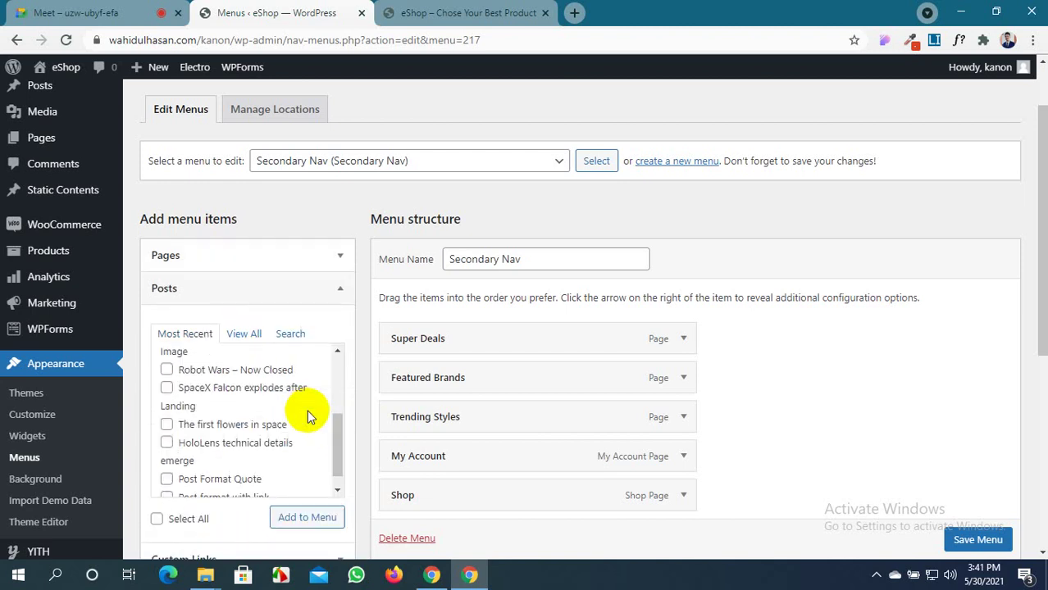
pyautogui.click(292, 336)
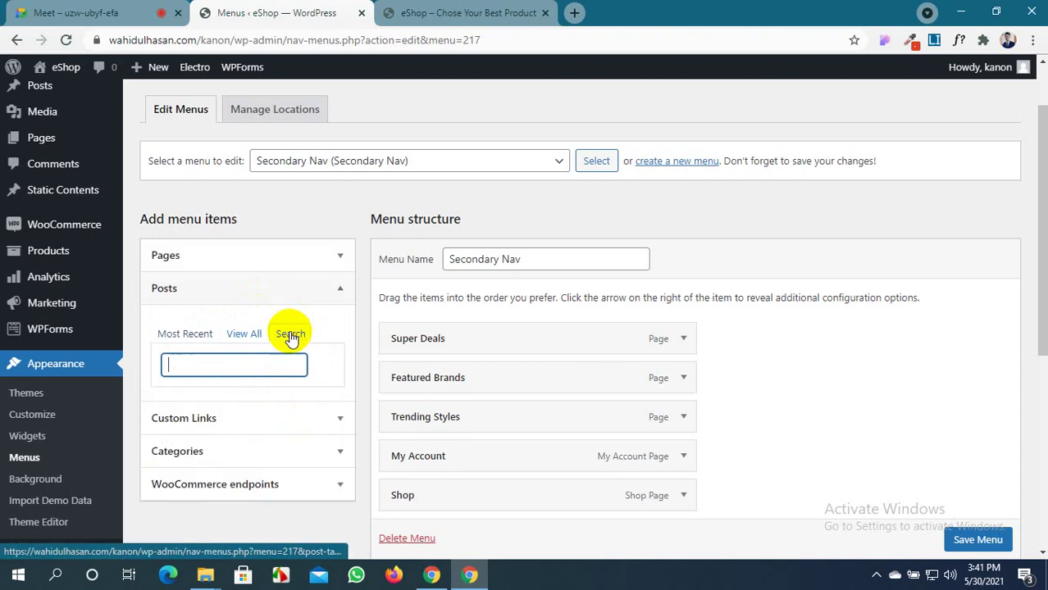
pyautogui.write('free')
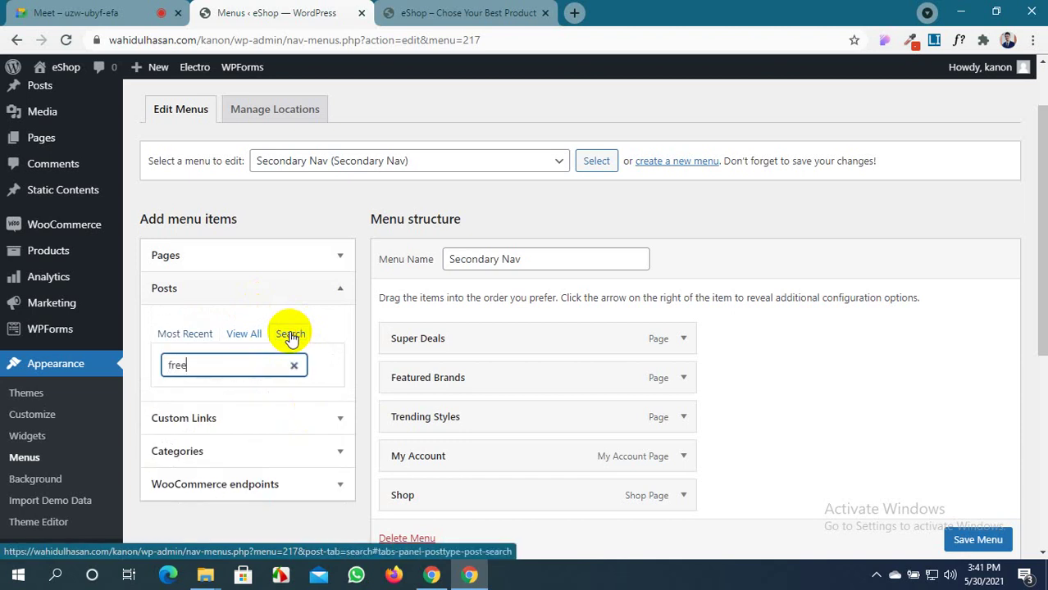
pyautogui.write(' shiping on order')
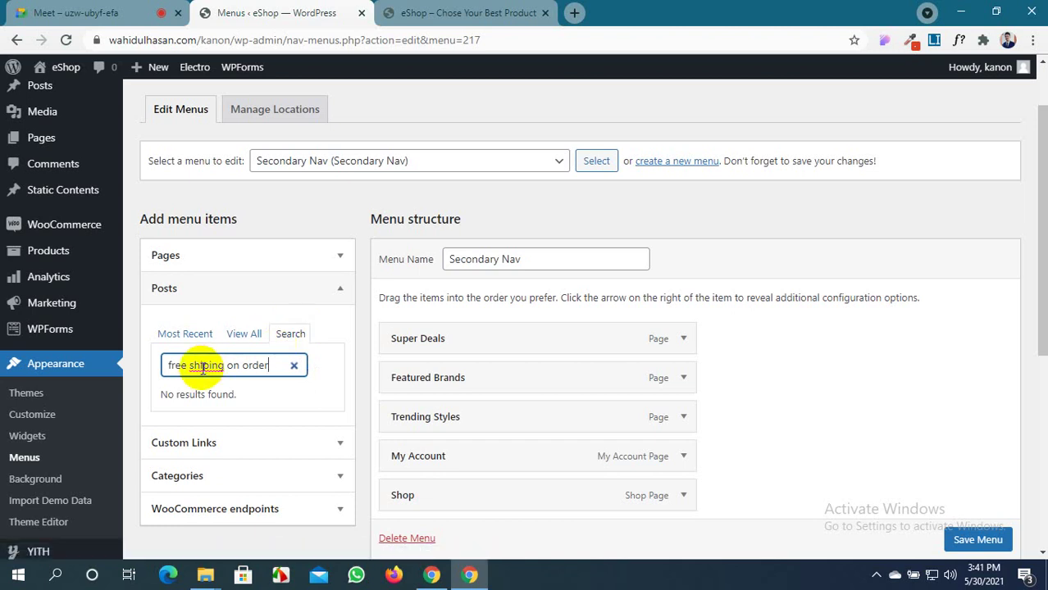
pyautogui.click(294, 365)
# - Reopen the Custom Links and Categories panels in the menu sources
pyautogui.click(297, 443)
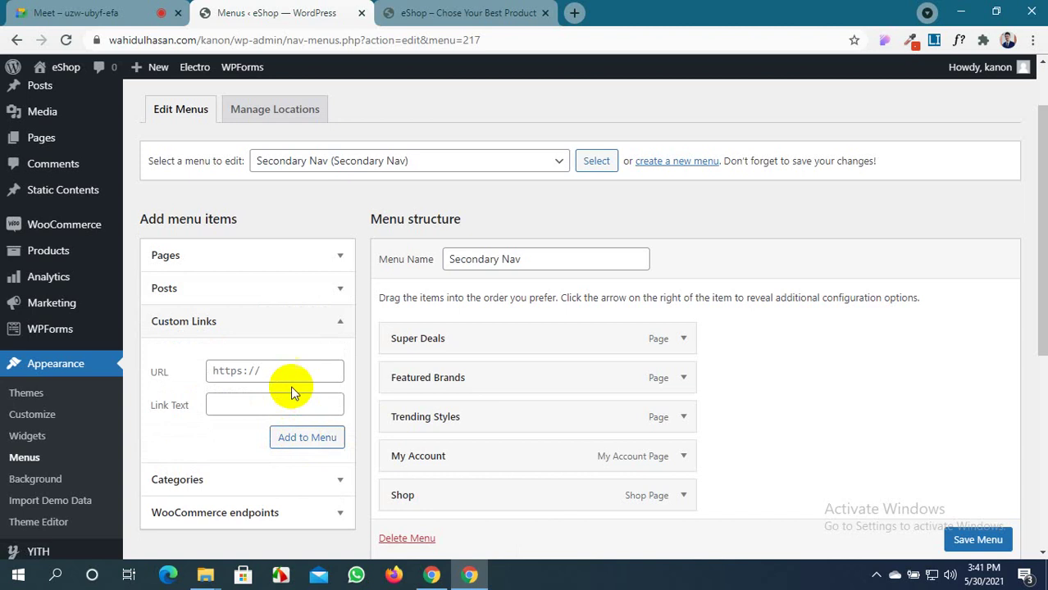
pyautogui.scroll(-1, 290, 382)
pyautogui.scroll(-1, 287, 369)
pyautogui.click(291, 328)
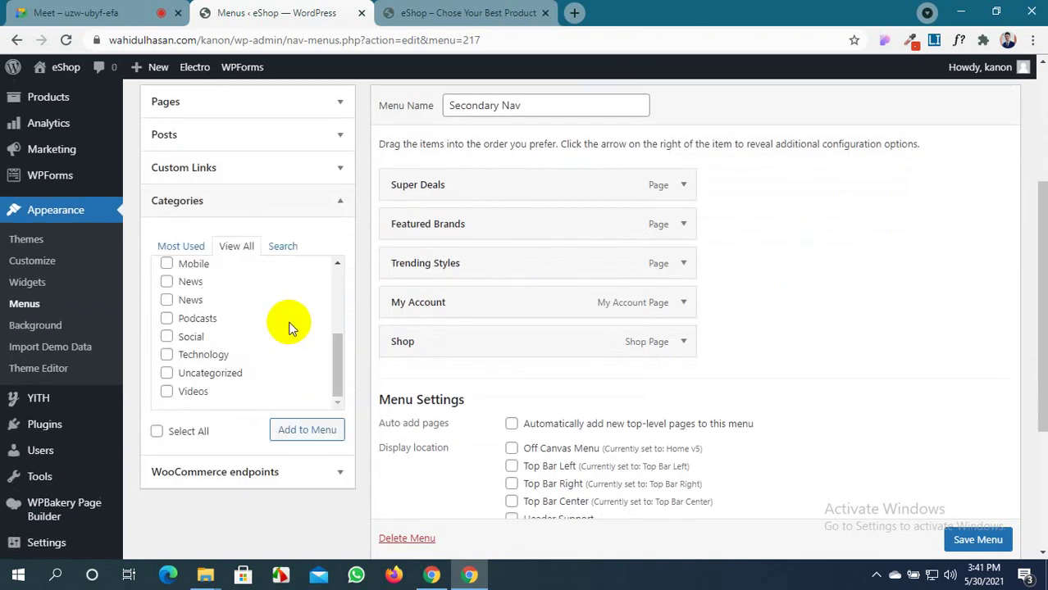
pyautogui.scroll(-1, 184, 291)
pyautogui.scroll(2, 279, 426)
pyautogui.scroll(-1, 295, 467)
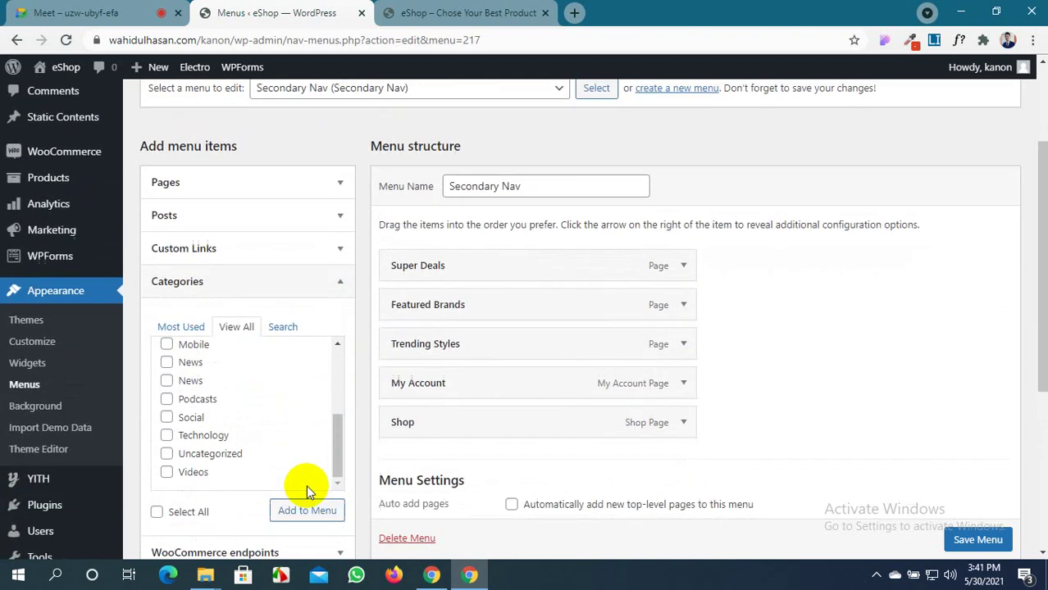
# - Scroll the category list, then expand WooCommerce endpoints and return to the top
pyautogui.click(336, 428)
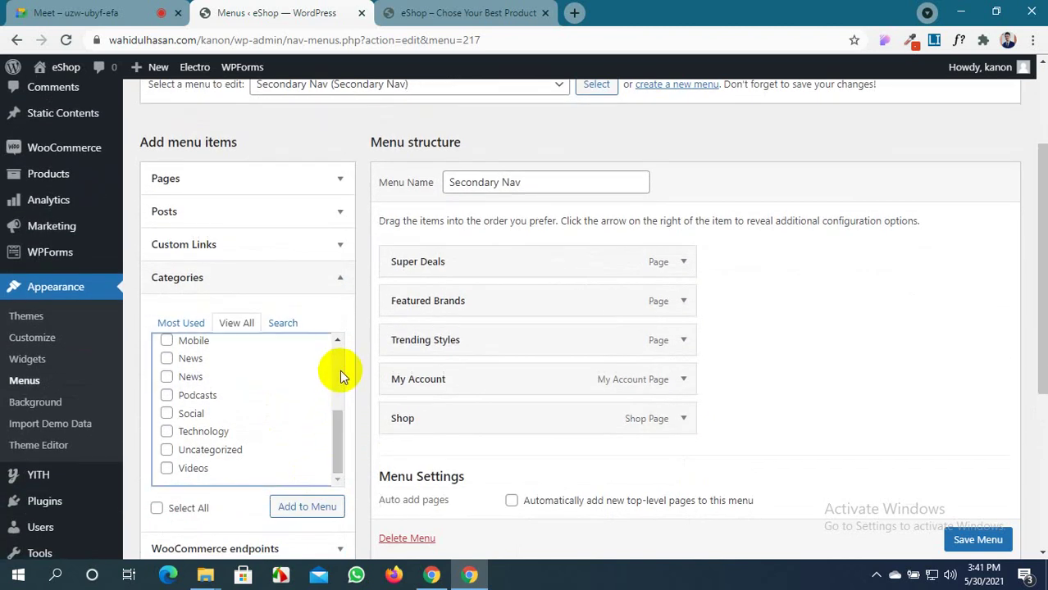
pyautogui.click(337, 338)
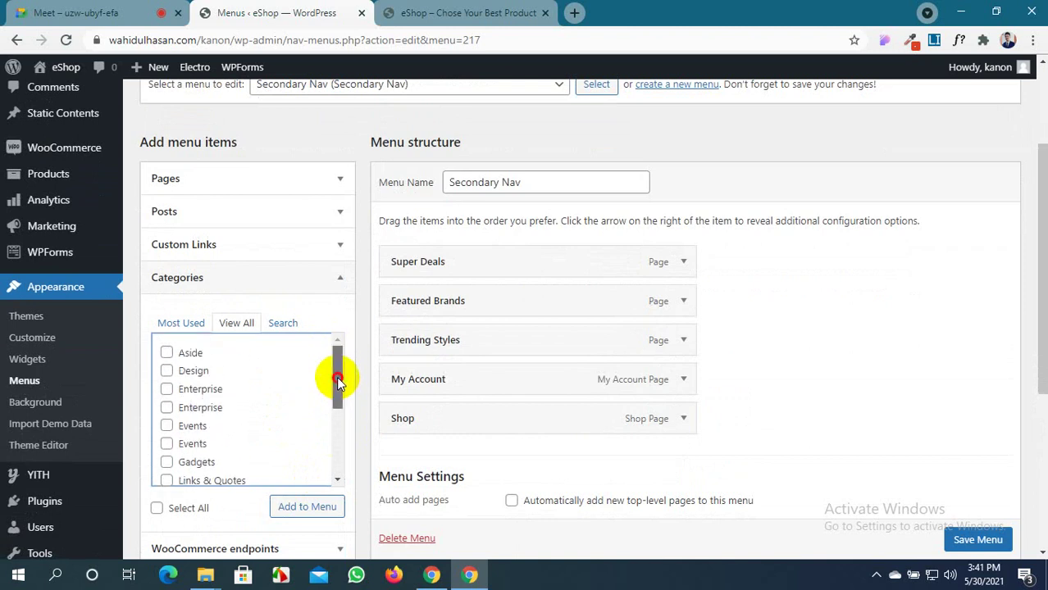
pyautogui.moveTo(336, 377); pyautogui.dragTo(335, 438)
pyautogui.scroll(-3, 296, 419)
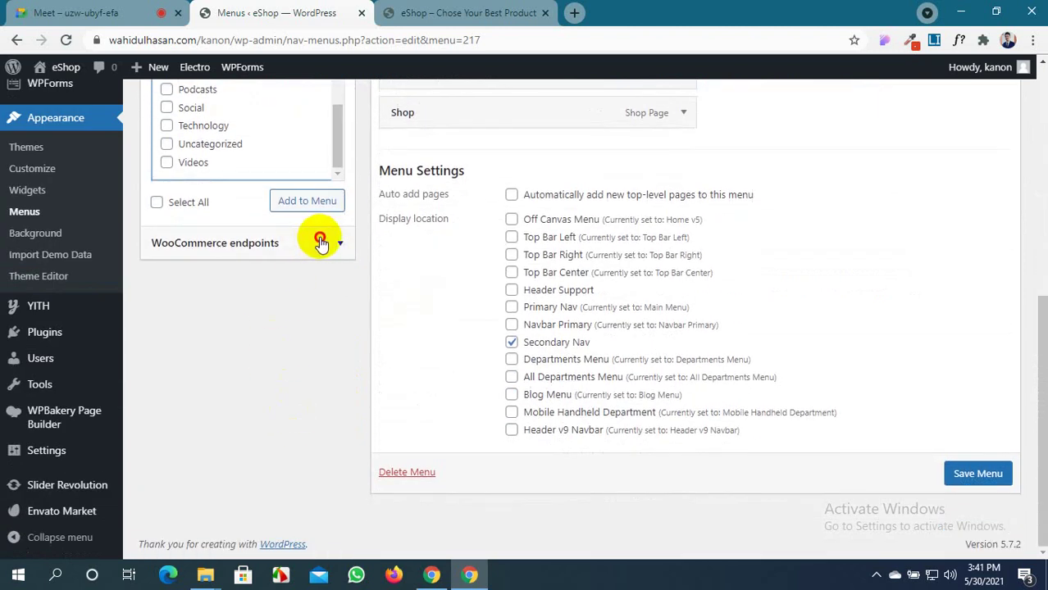
pyautogui.click(320, 239)
pyautogui.scroll(2, 313, 246)
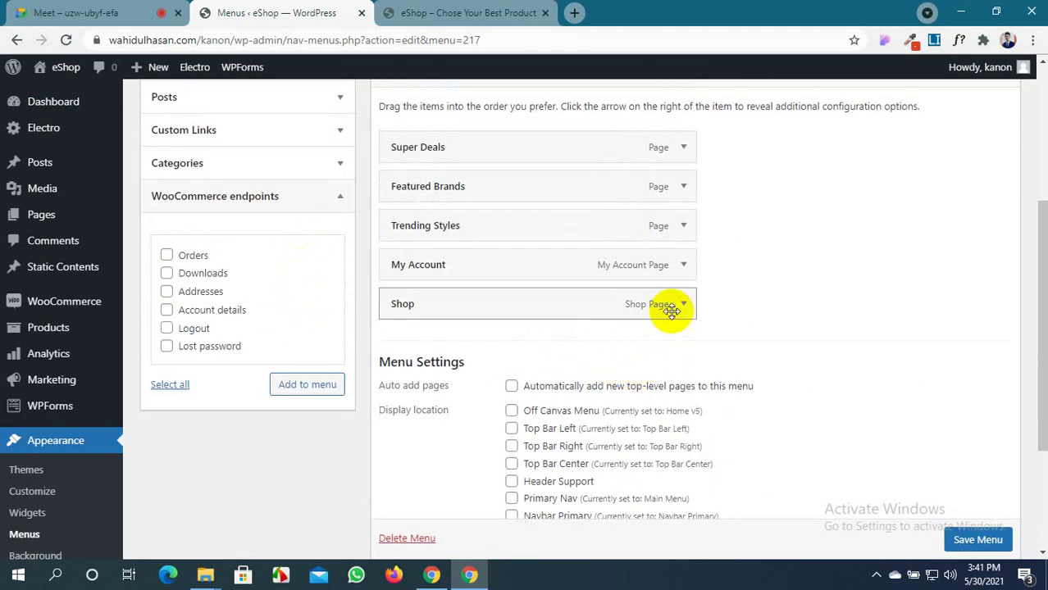
pyautogui.scroll(3, 702, 306)
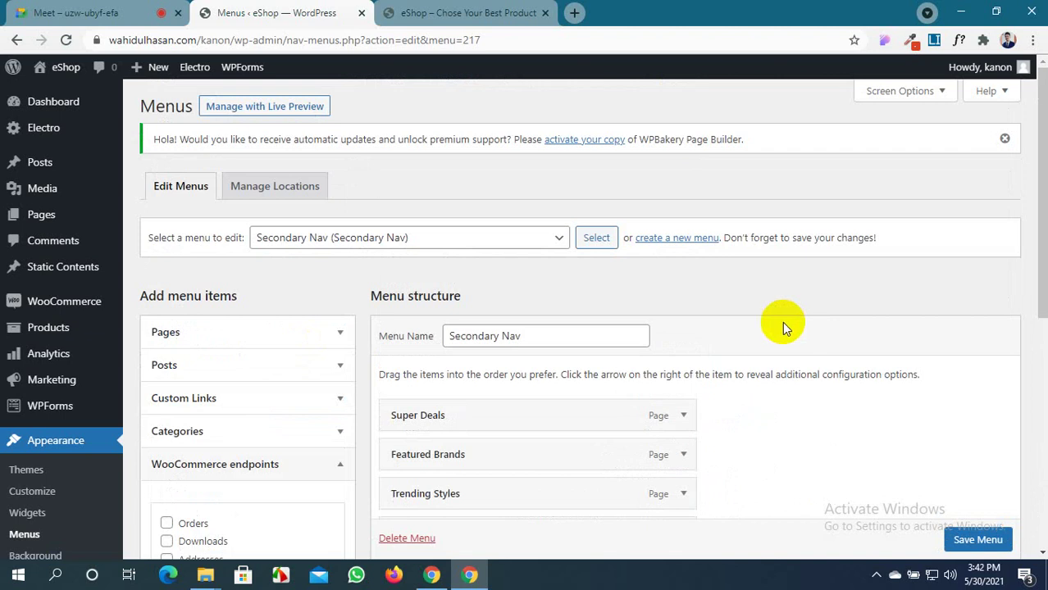
# - In Screen Options, show Tags, Formats, Categories, Product categories and Product tags as menu sources
pyautogui.click(942, 95)
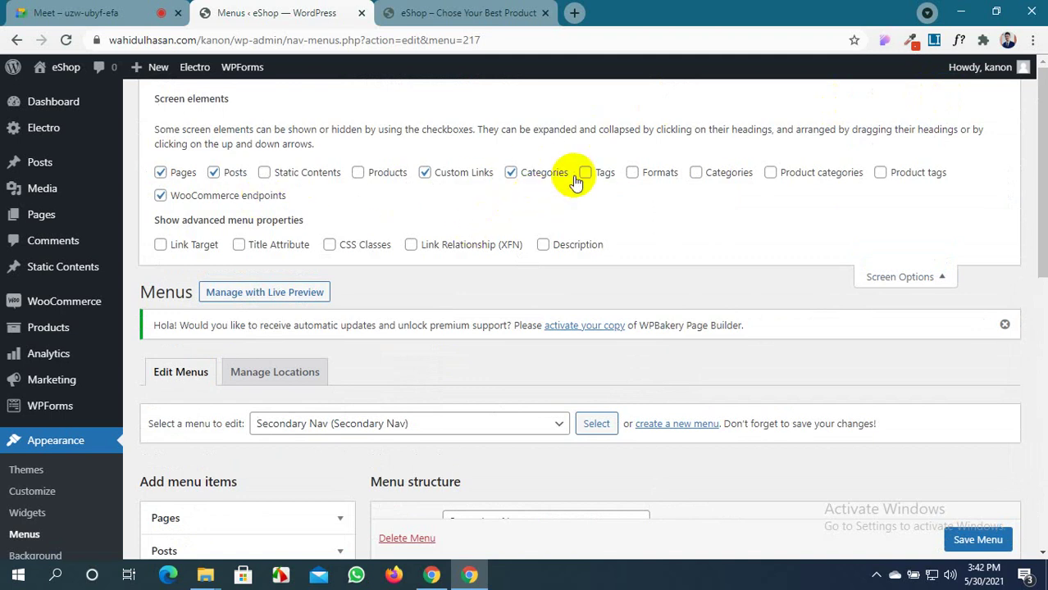
pyautogui.click(610, 178)
pyautogui.click(635, 176)
pyautogui.click(701, 179)
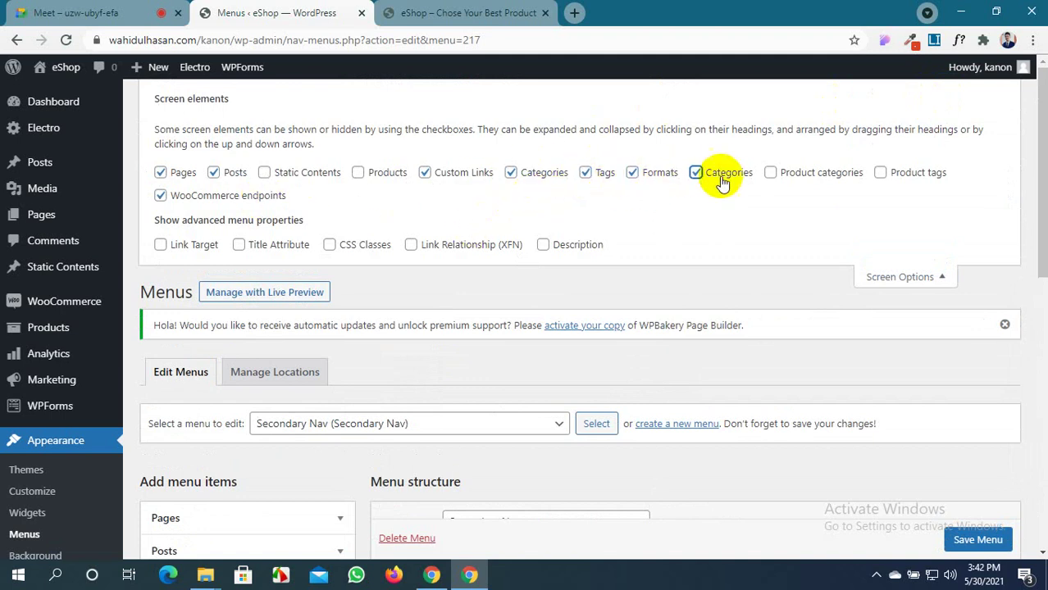
pyautogui.click(774, 175)
pyautogui.click(883, 175)
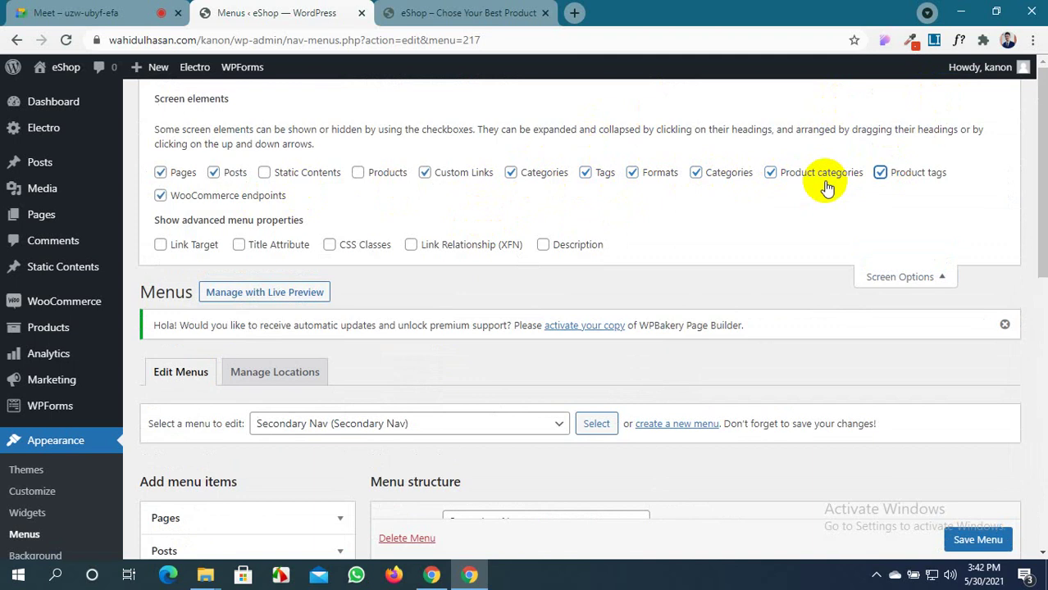
# - Enable Link Target, Title Attribute, CSS Classes, XFN and Description, plus Products and Static Contents sources
pyautogui.click(161, 244)
pyautogui.click(239, 244)
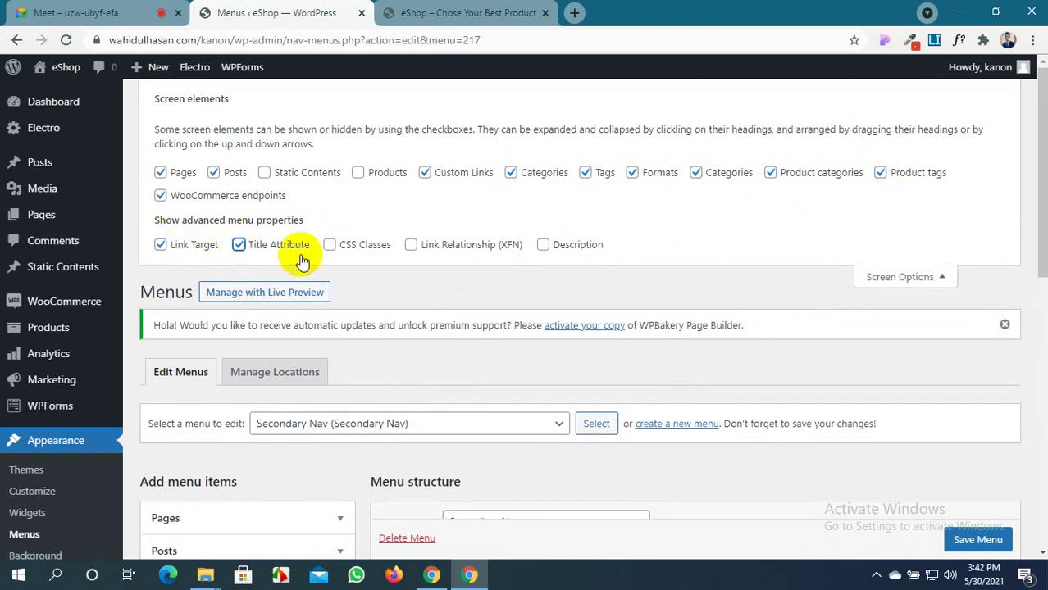
pyautogui.click(329, 245)
pyautogui.click(412, 244)
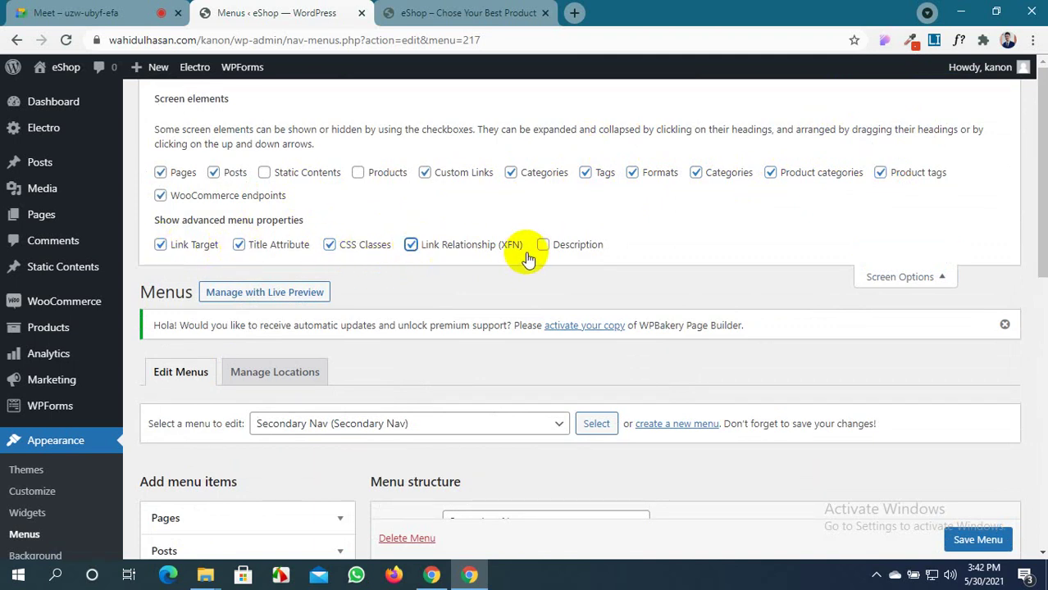
pyautogui.click(542, 246)
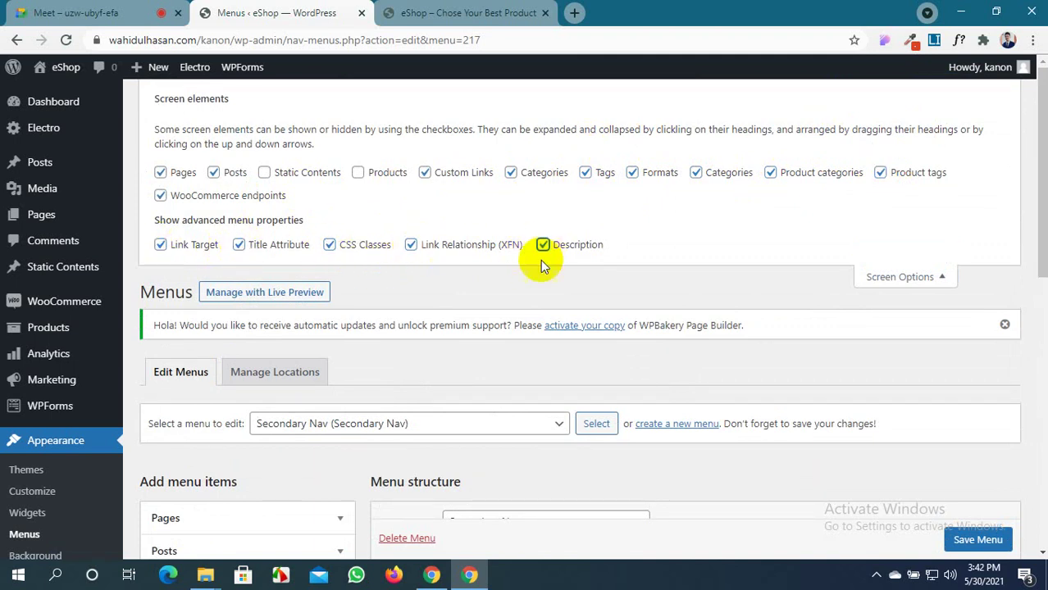
pyautogui.click(358, 173)
pyautogui.click(263, 173)
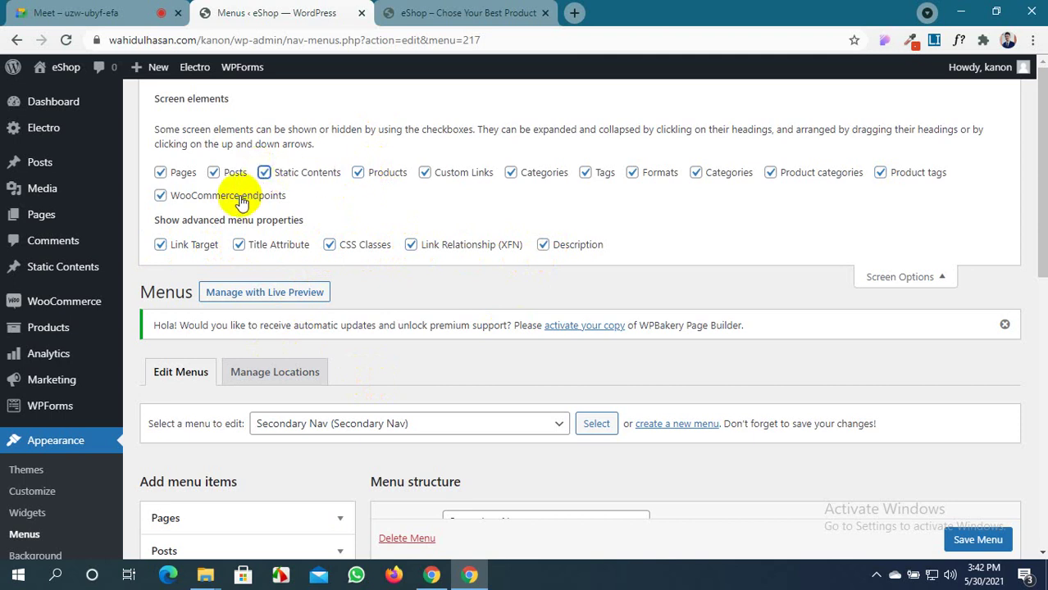
pyautogui.scroll(-4, 850, 308)
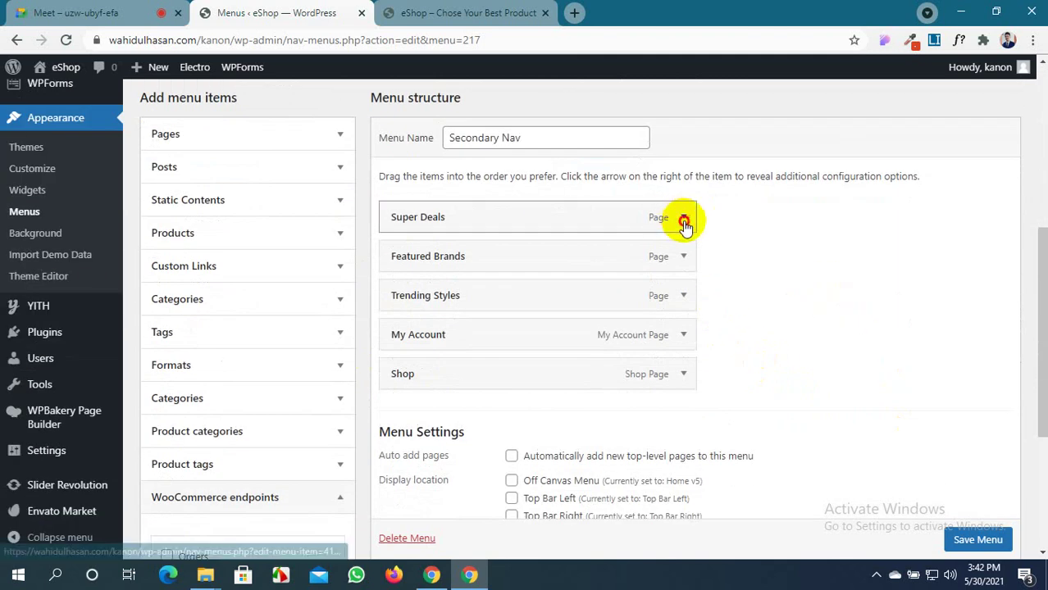
# - Check the Super Deals, Featured Brands, My Account and Shop item settings, then save the Secondary Nav menu
pyautogui.click(684, 217)
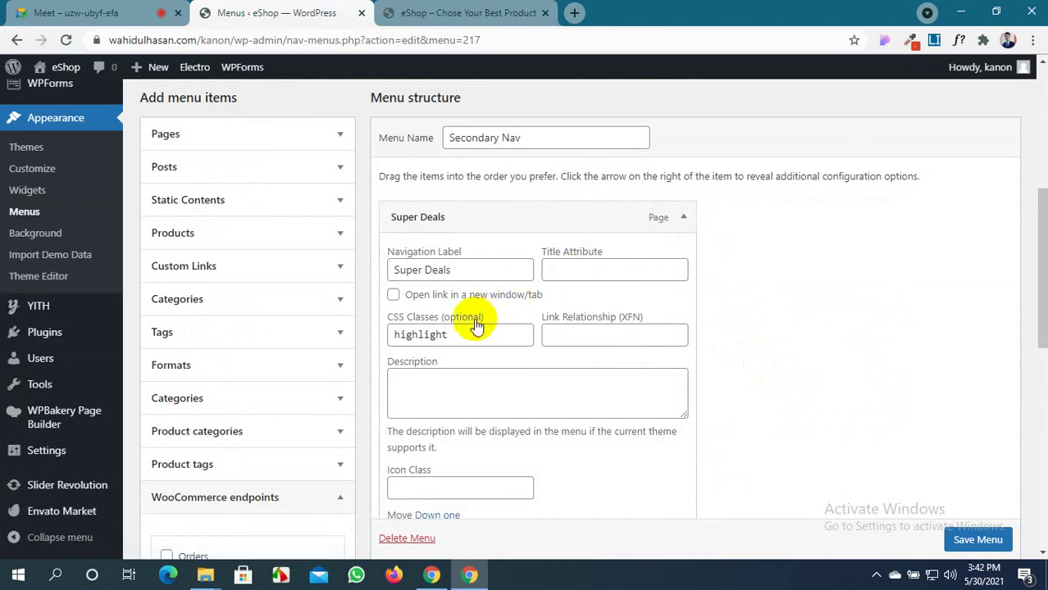
pyautogui.click(684, 217)
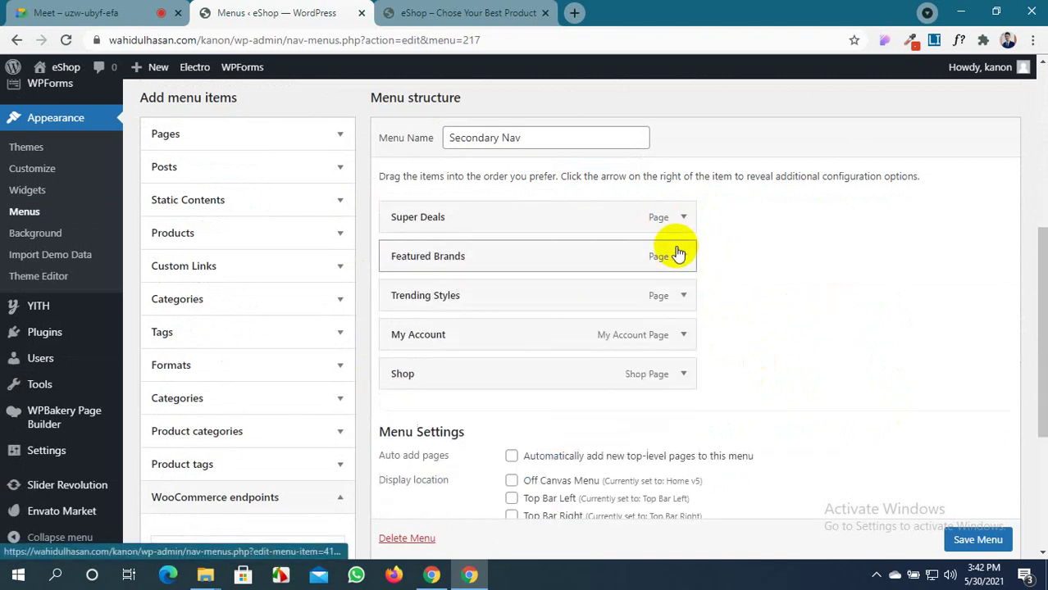
pyautogui.click(685, 261)
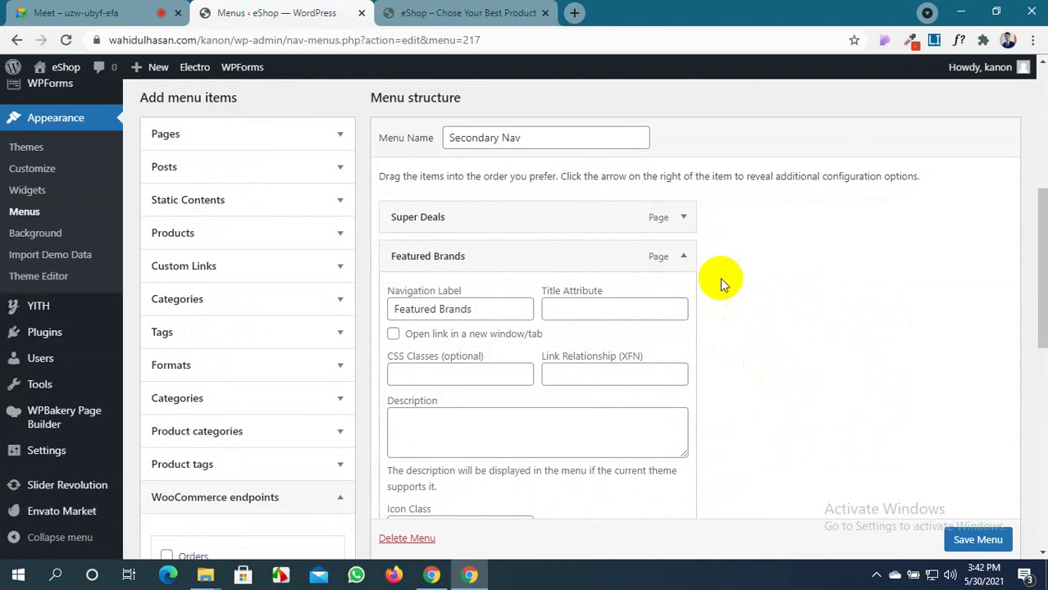
pyautogui.click(686, 258)
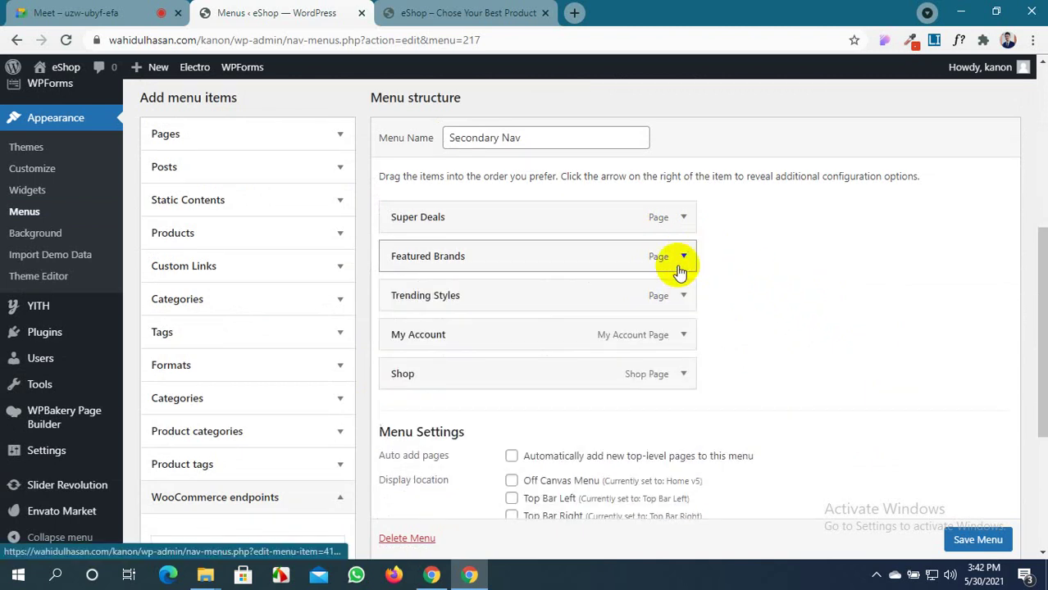
pyautogui.click(677, 336)
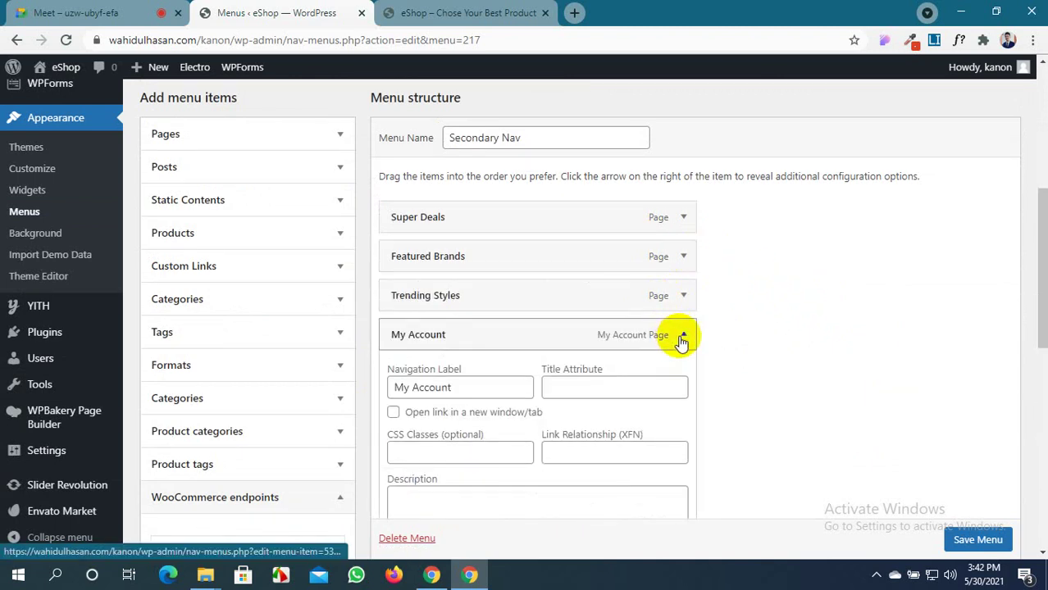
pyautogui.click(681, 336)
pyautogui.scroll(-2, 693, 271)
pyautogui.click(684, 221)
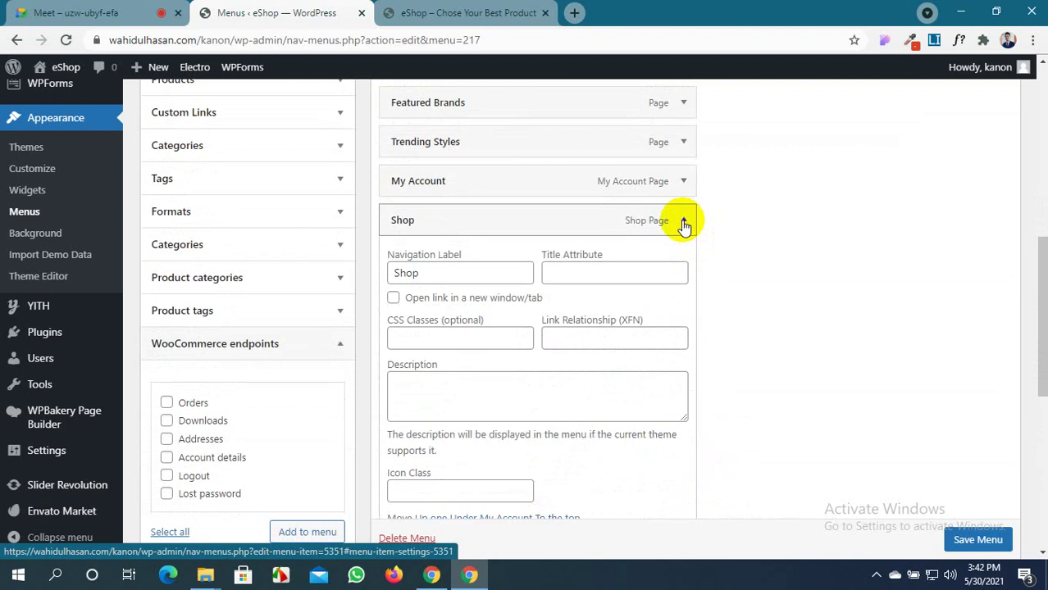
pyautogui.click(684, 222)
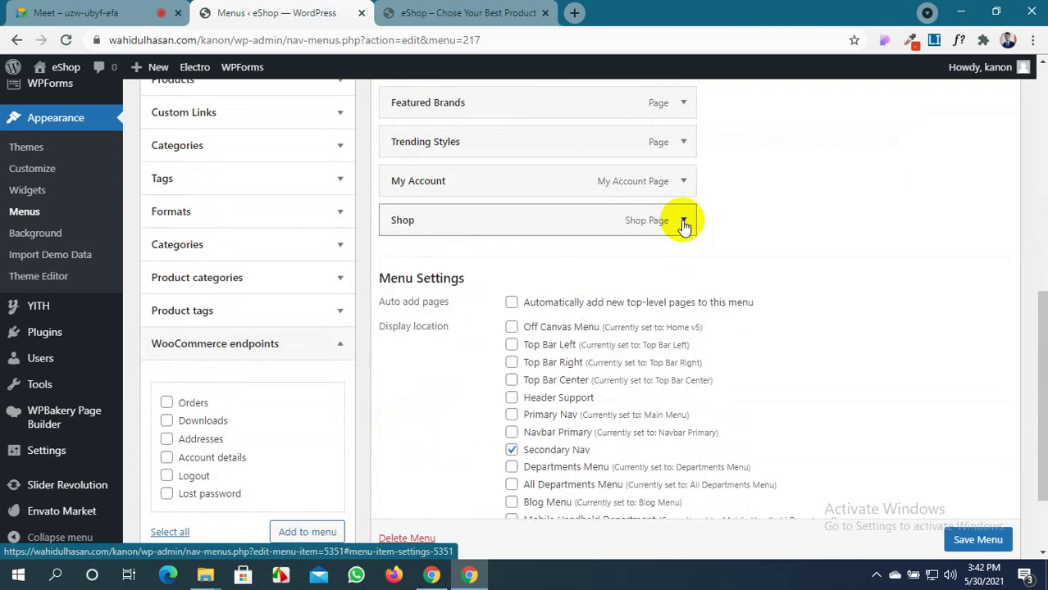
pyautogui.scroll(-3, 627, 279)
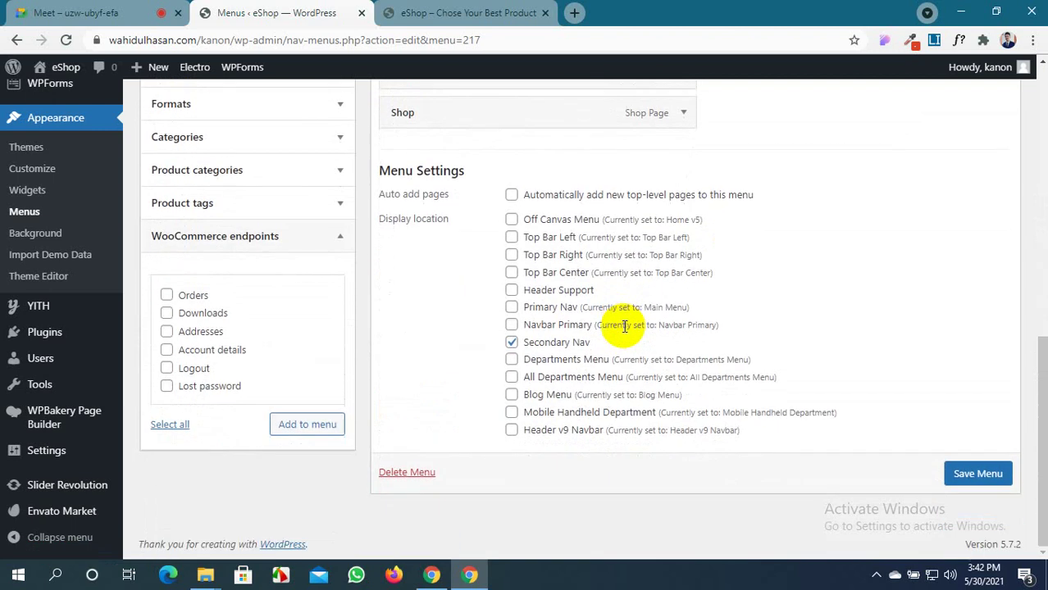
pyautogui.click(955, 473)
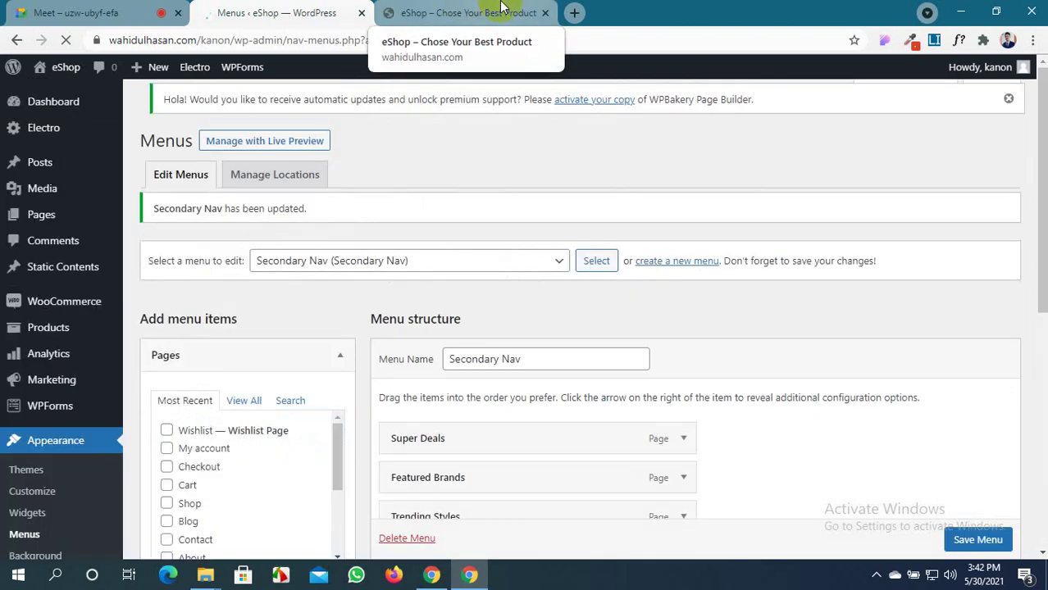
# - Switch to the eShop storefront, close the developer tools and reload the page
pyautogui.click(503, 10)
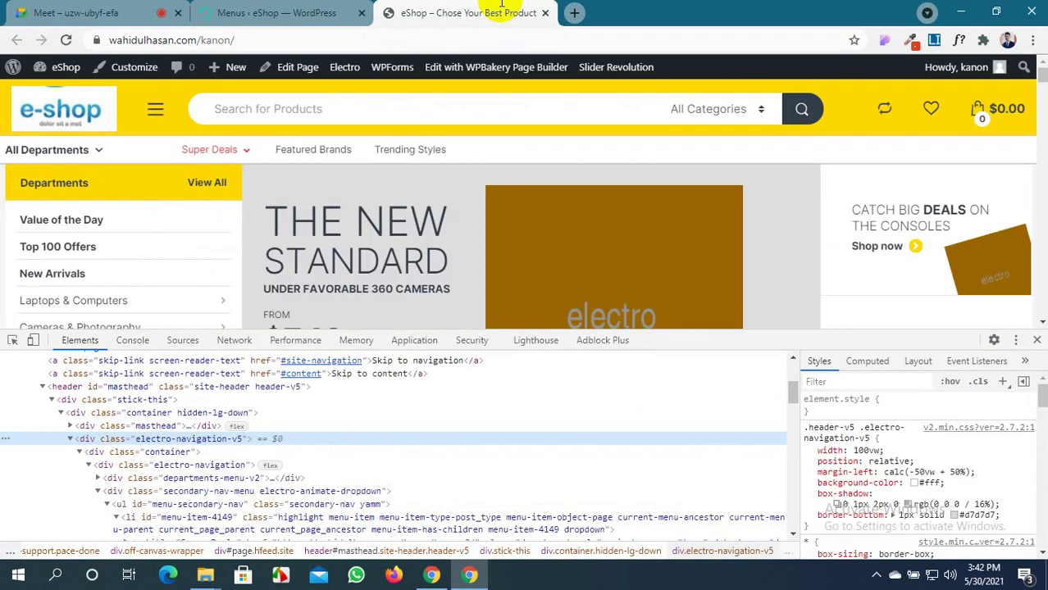
pyautogui.click(1036, 339)
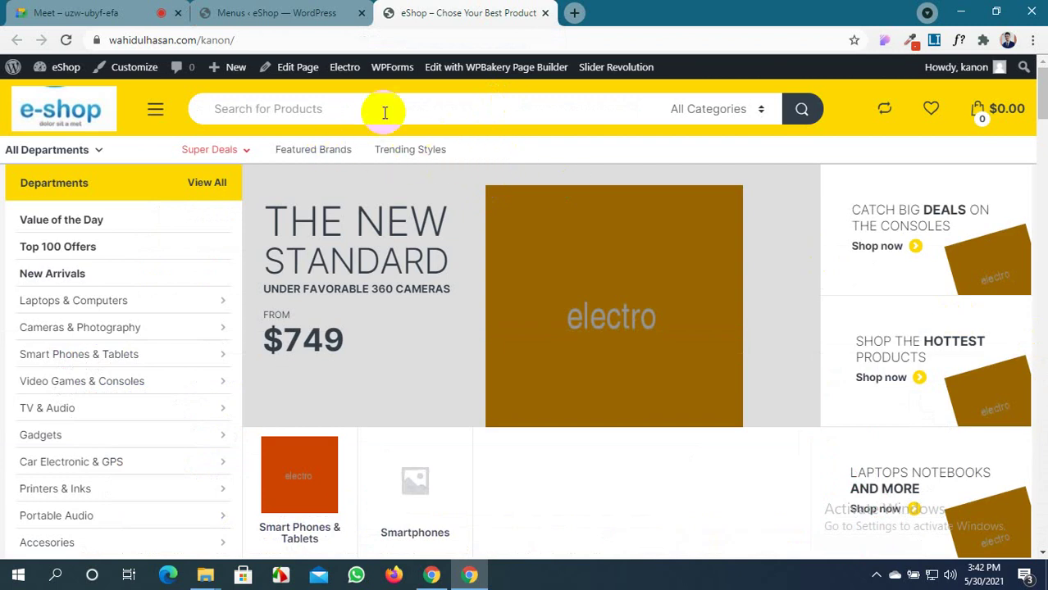
pyautogui.click(66, 39)
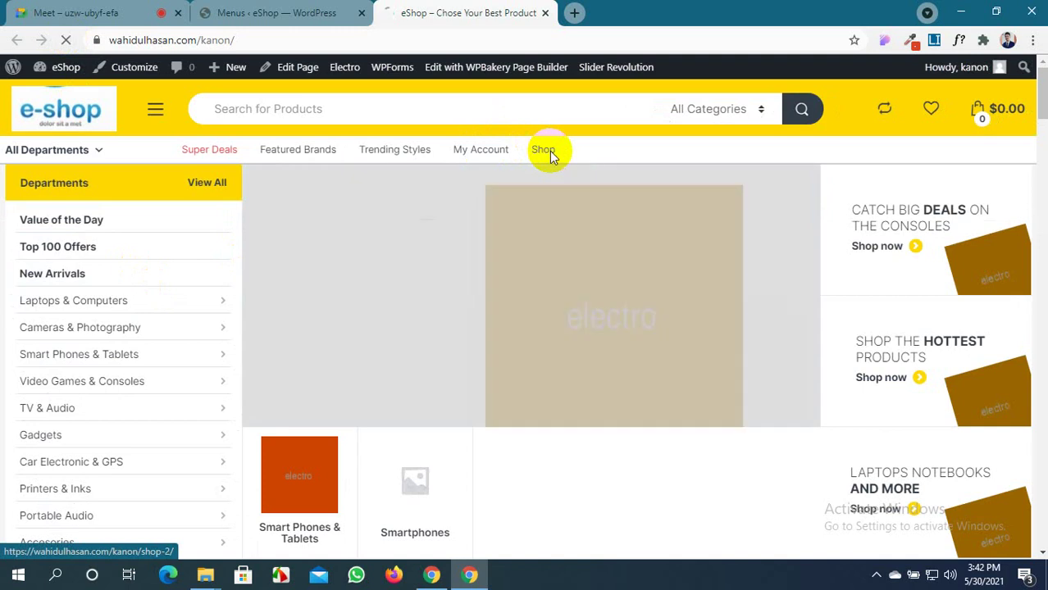
# - Open the Shop page from the new secondary menu link and scroll through it
pyautogui.click(550, 151)
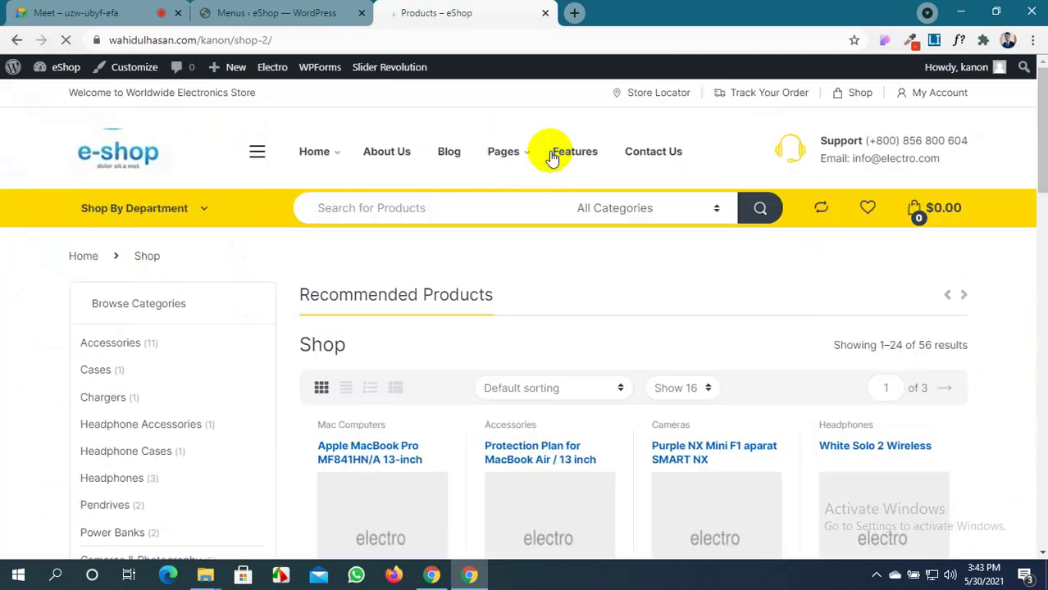
pyautogui.scroll(-1, 519, 397)
pyautogui.scroll(-3, 520, 399)
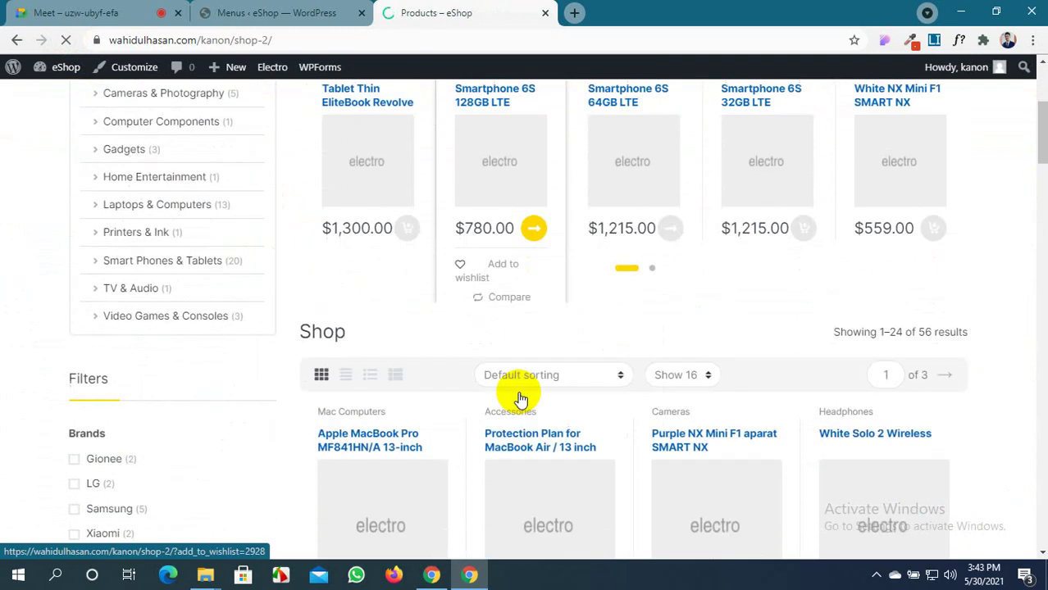
pyautogui.scroll(4, 520, 399)
pyautogui.scroll(-7, 520, 399)
pyautogui.scroll(-20, 519, 399)
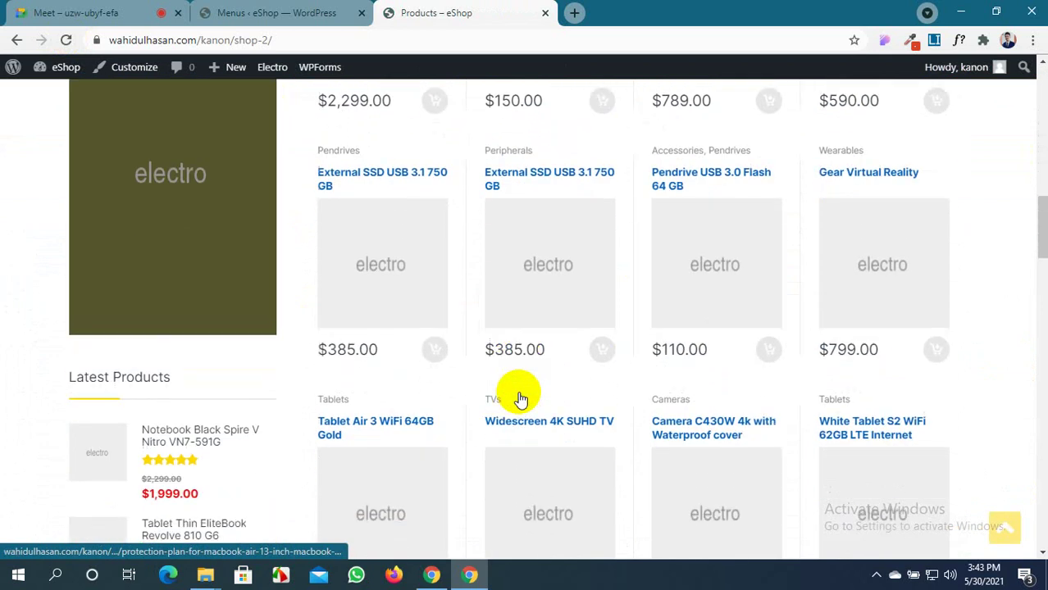
pyautogui.scroll(12, 520, 399)
pyautogui.scroll(10, 520, 400)
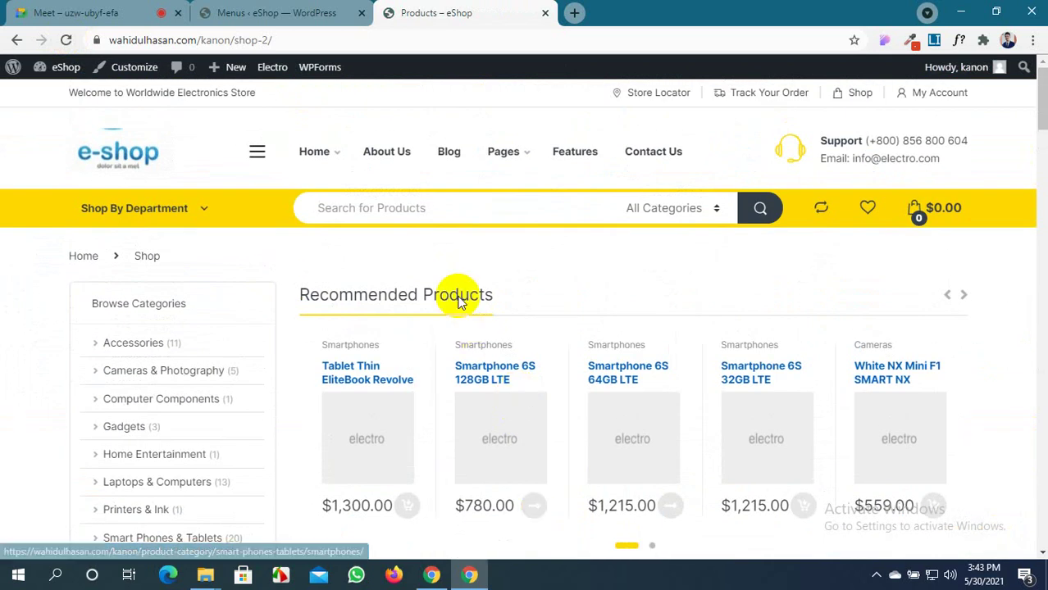
pyautogui.moveTo(344, 157)
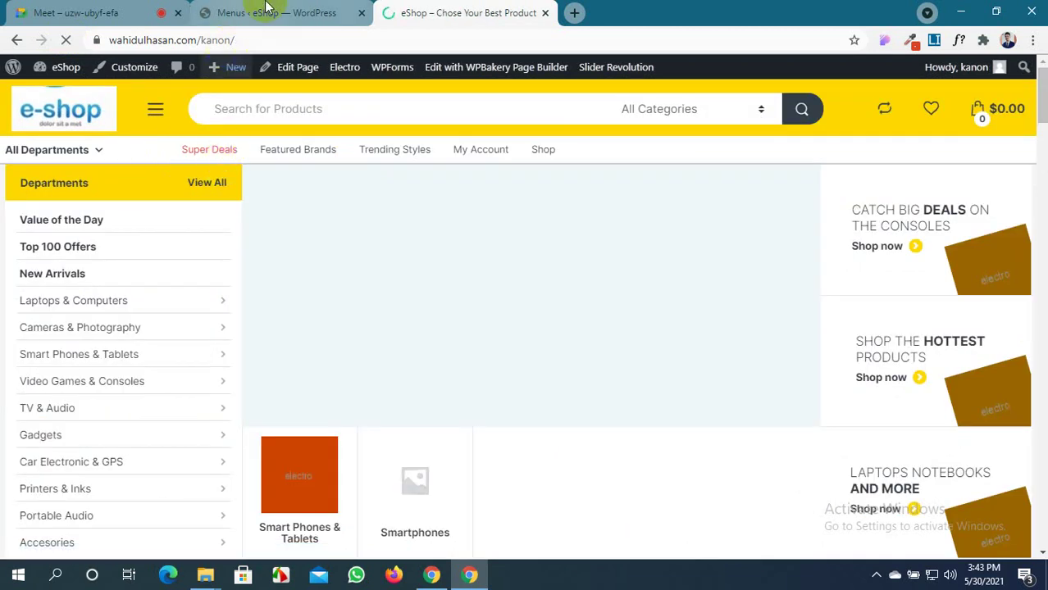
# - Glance at the Menus admin page, then scroll through the store home page
pyautogui.click(269, 11)
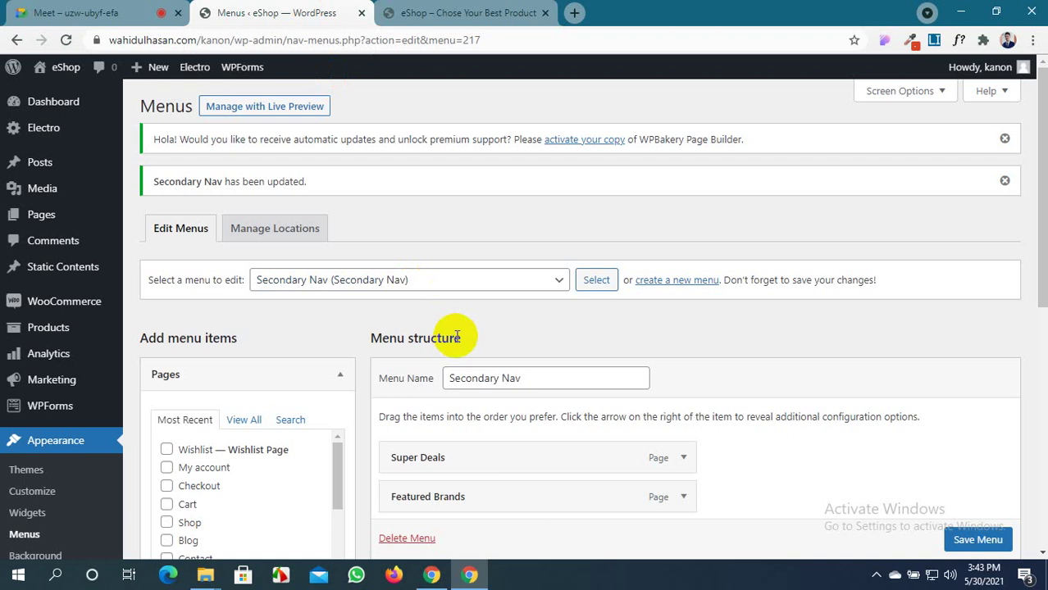
pyautogui.scroll(-5, 456, 338)
pyautogui.scroll(5, 456, 337)
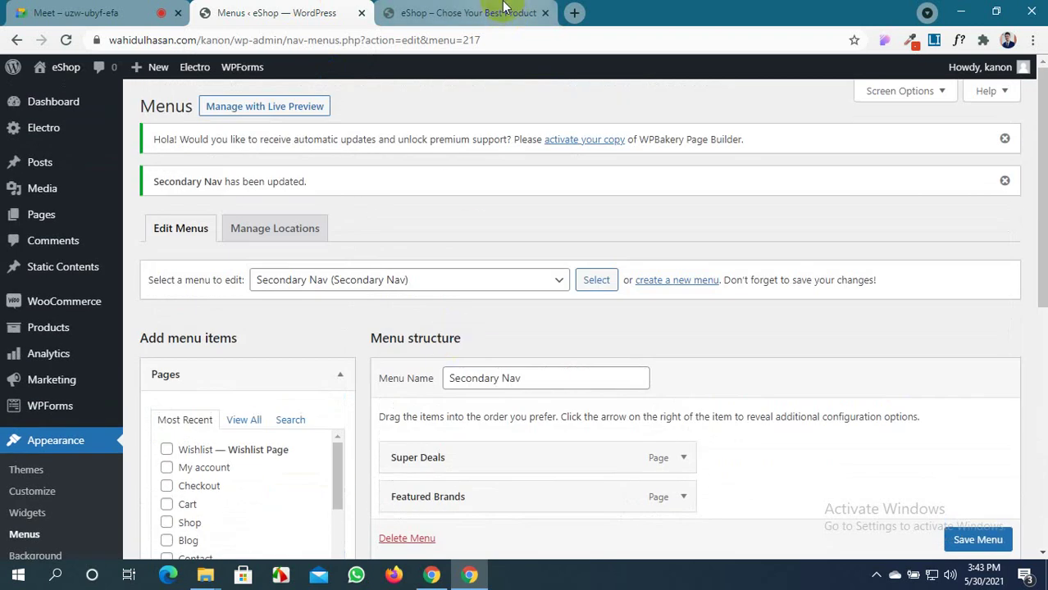
pyautogui.click(503, 10)
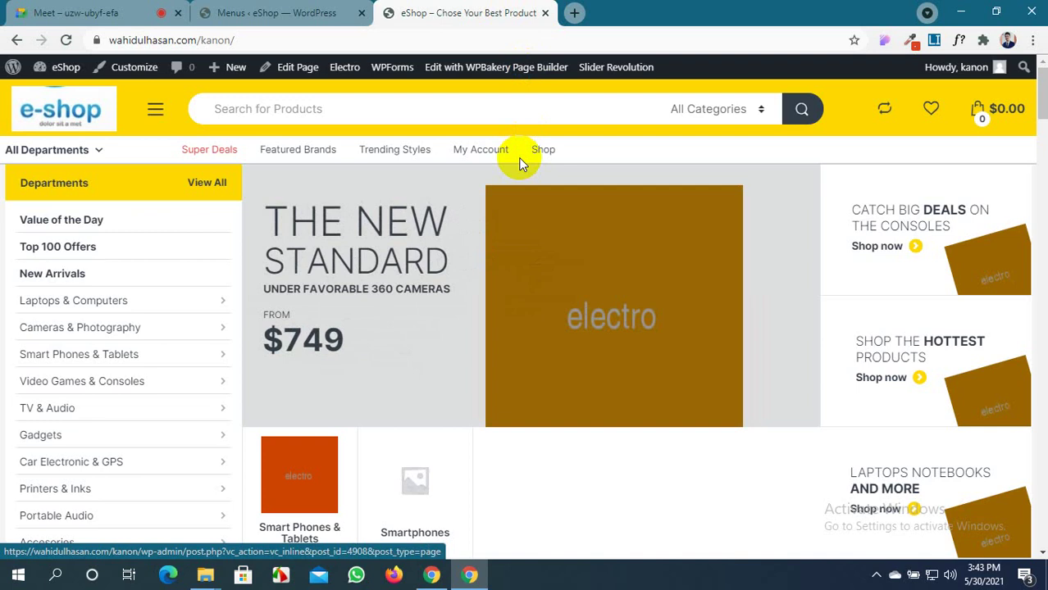
pyautogui.scroll(-4, 515, 271)
pyautogui.scroll(4, 509, 291)
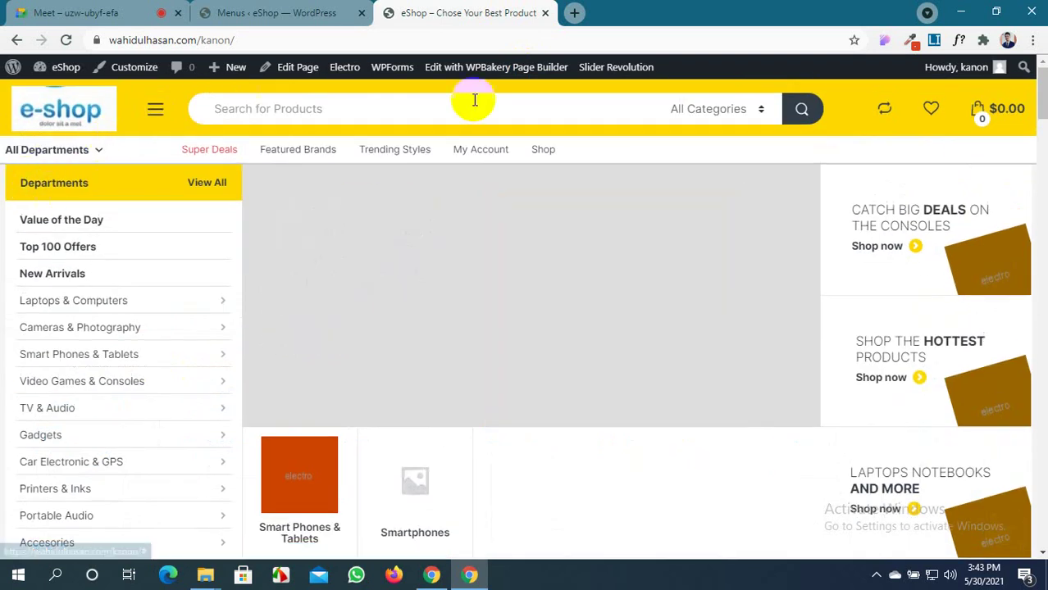
pyautogui.scroll(-4, 960, 295)
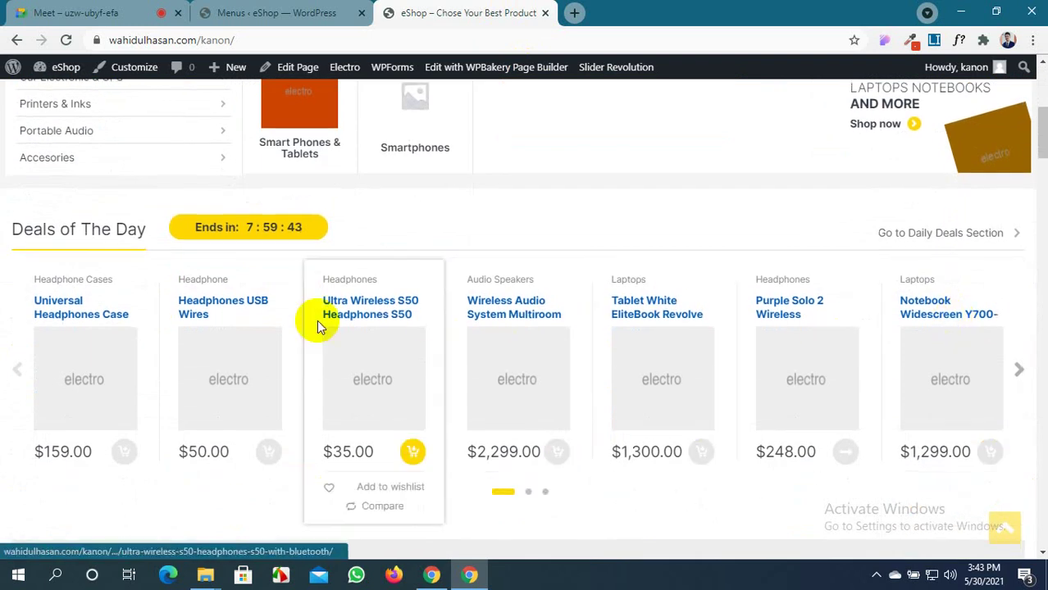
pyautogui.scroll(-5, 316, 323)
pyautogui.scroll(-10, 46, 320)
pyautogui.scroll(12, 394, 343)
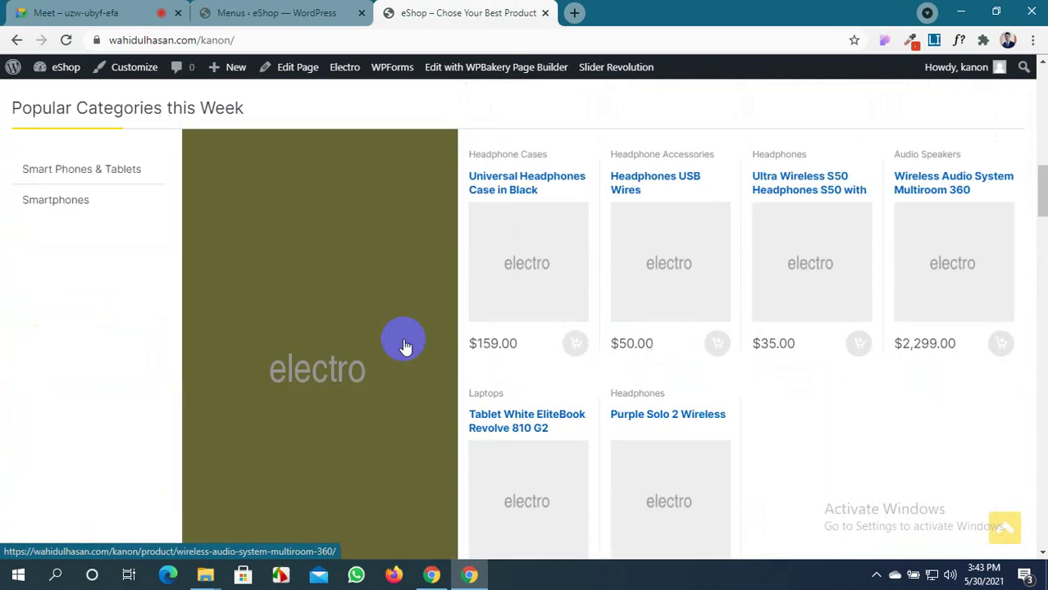
pyautogui.scroll(8, 403, 343)
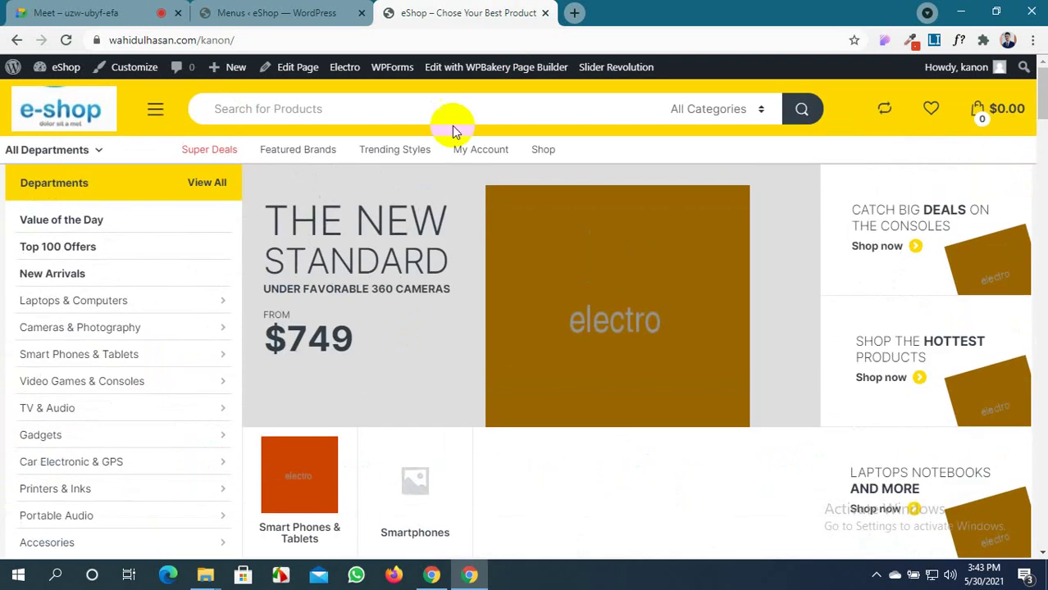
# - Check the Menus admin page again and return to the store home page
pyautogui.click(289, 10)
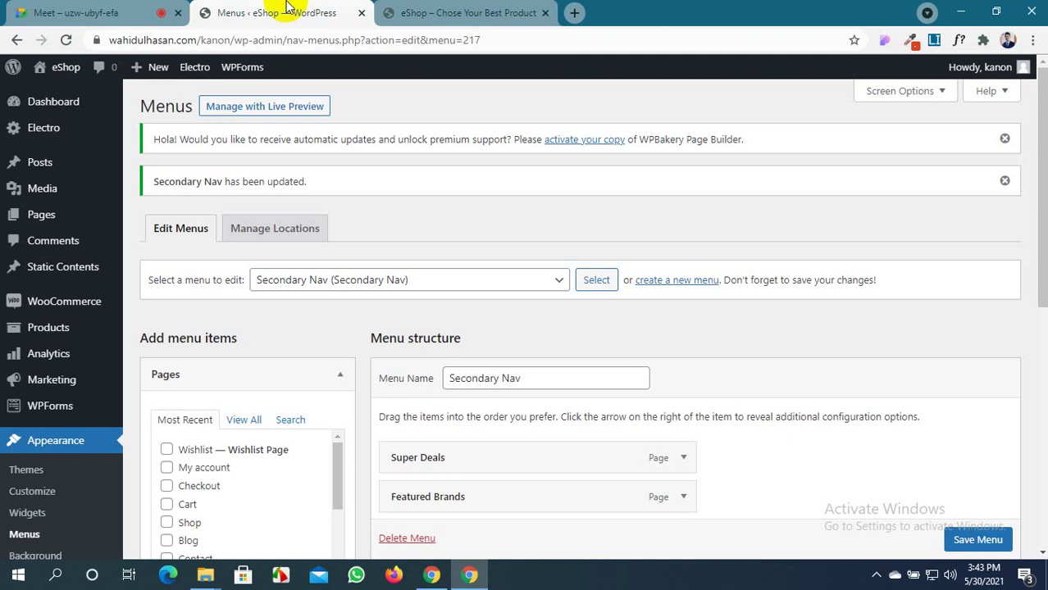
pyautogui.click(443, 12)
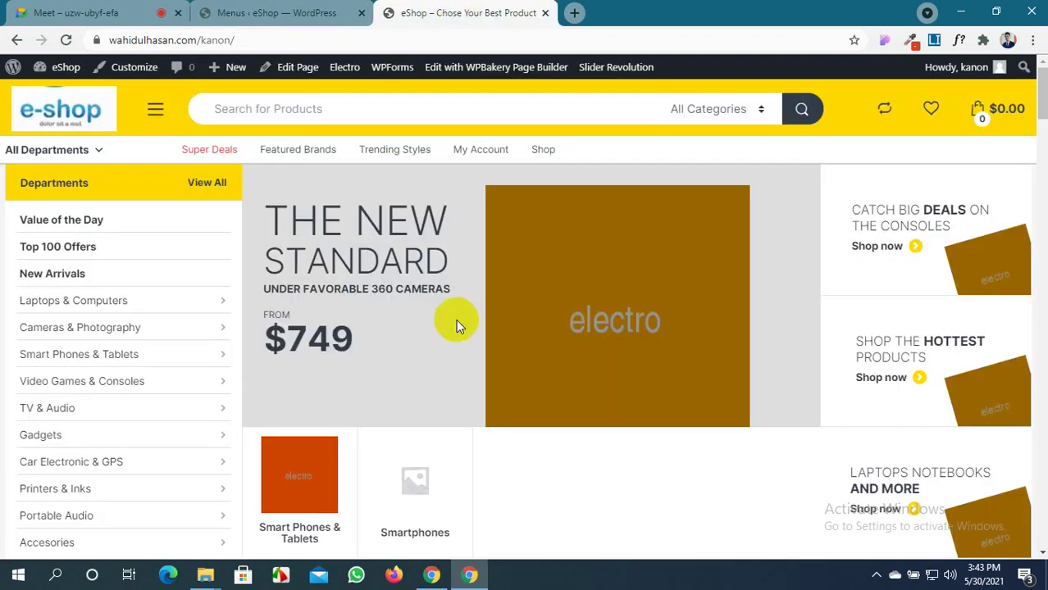
pyautogui.scroll(-3, 456, 319)
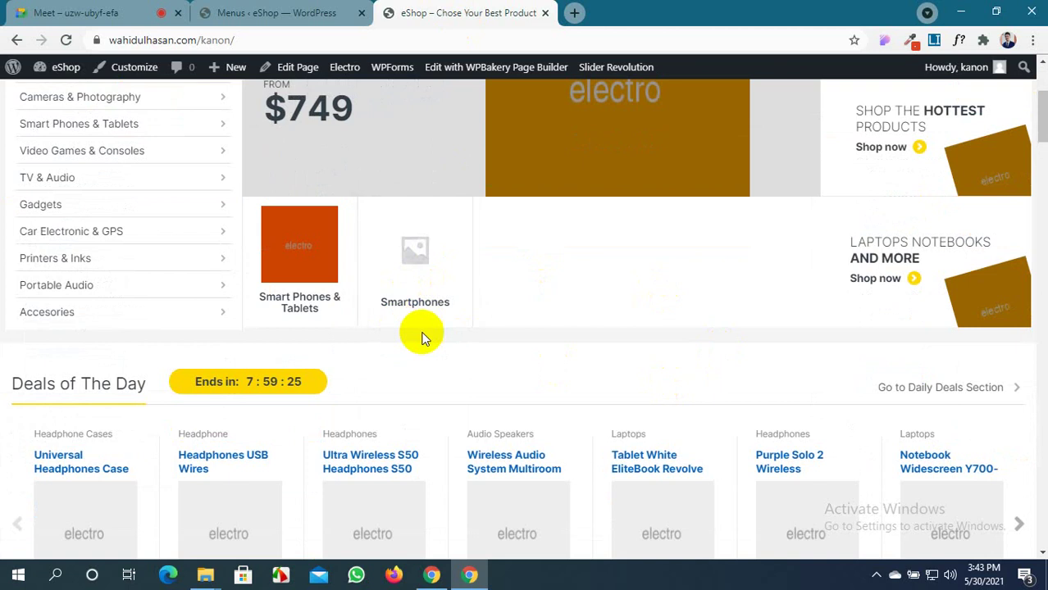
pyautogui.scroll(3, 550, 316)
pyautogui.scroll(-2, 554, 426)
pyautogui.scroll(2, 553, 429)
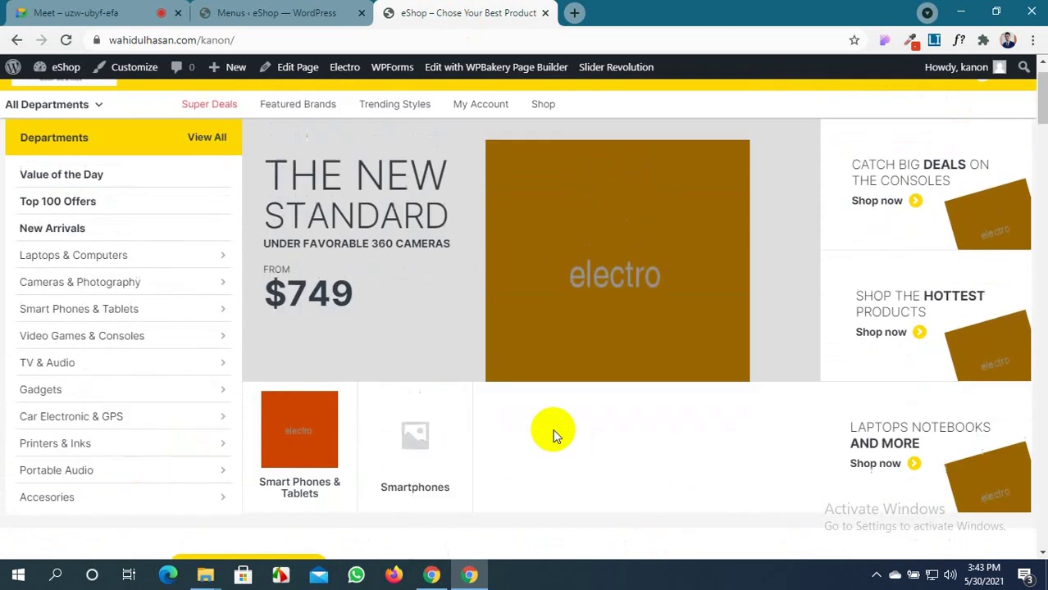
# - Reload the home page, scroll to review the updated navigation, then switch to Google Meet
pyautogui.click(66, 39)
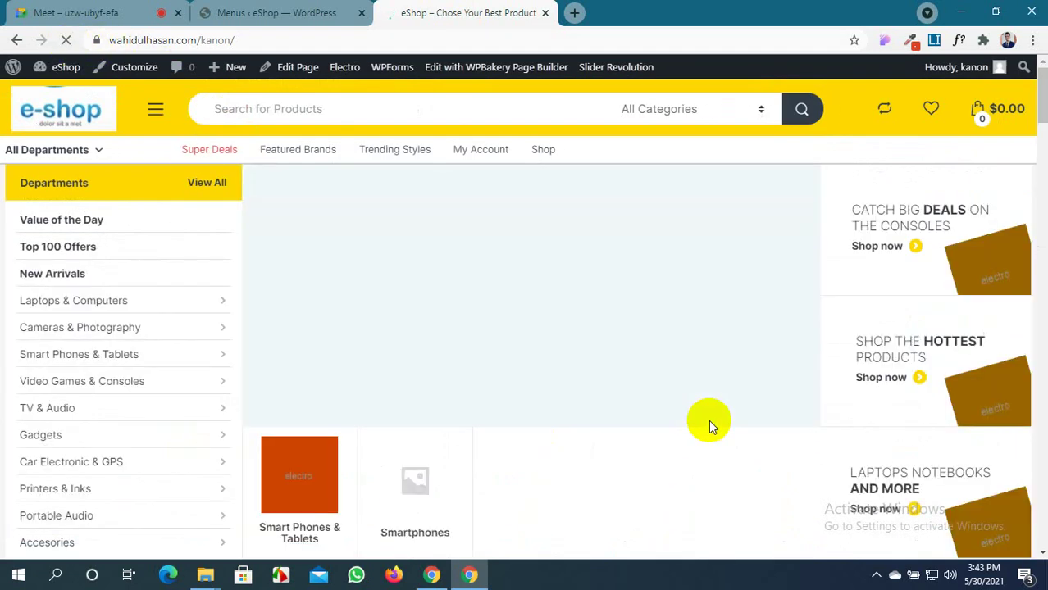
pyautogui.scroll(-3, 708, 420)
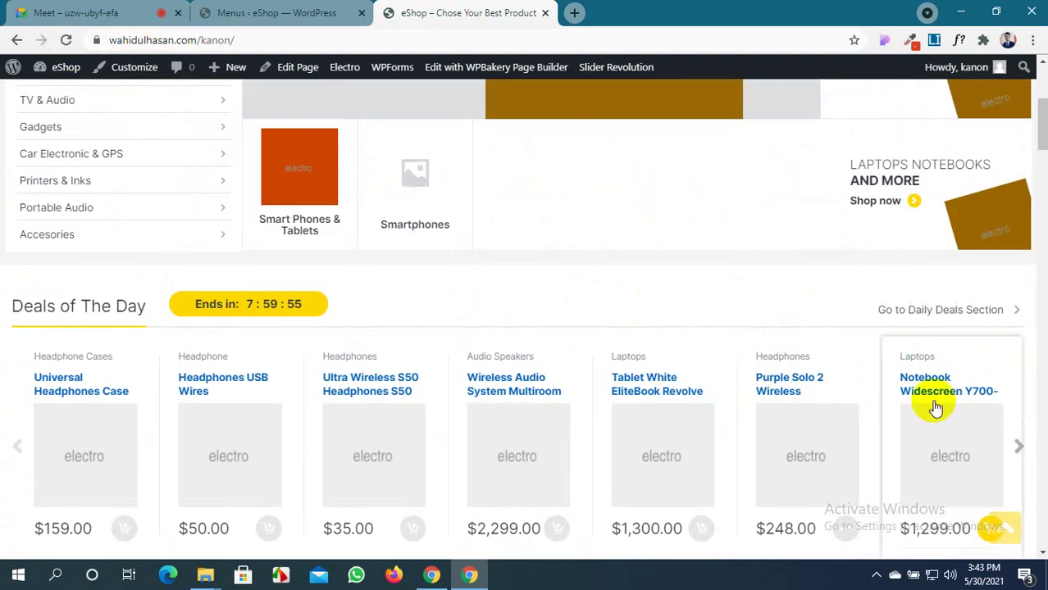
pyautogui.scroll(-2, 640, 371)
pyautogui.scroll(-1, 640, 371)
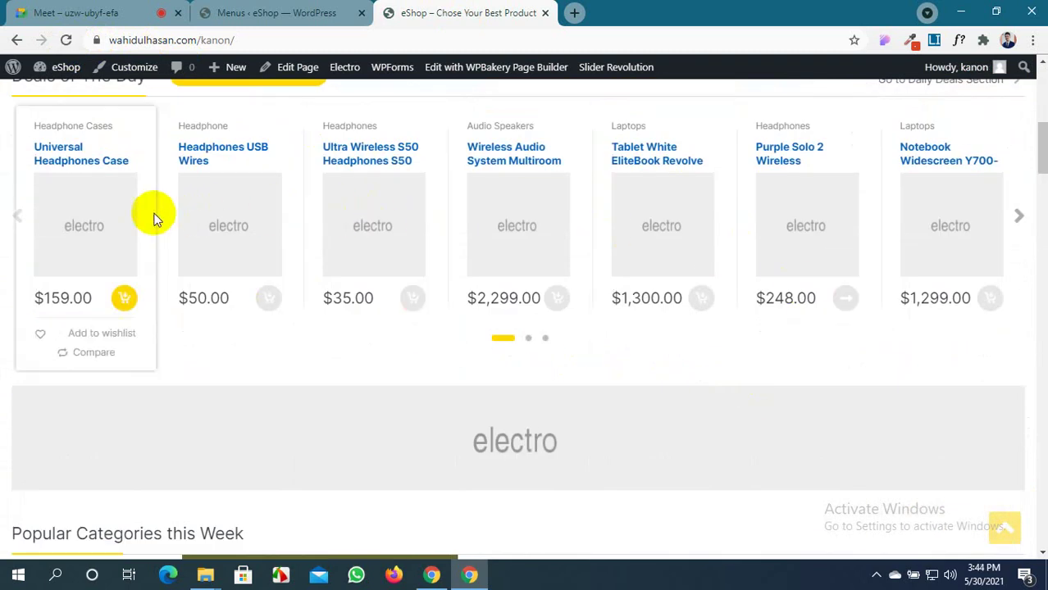
pyautogui.scroll(-3, 876, 238)
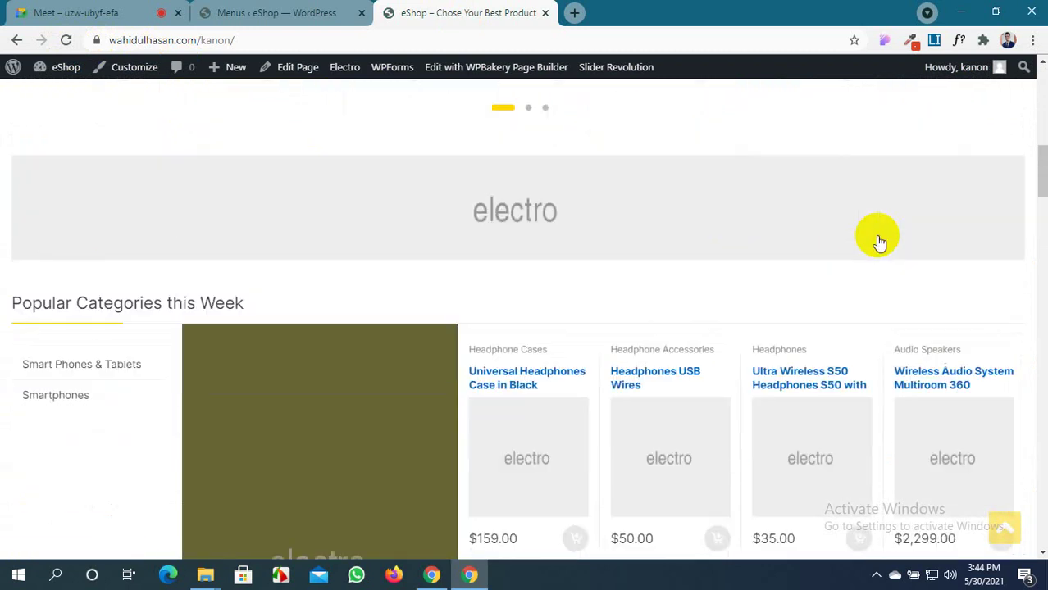
pyautogui.scroll(-5, 878, 242)
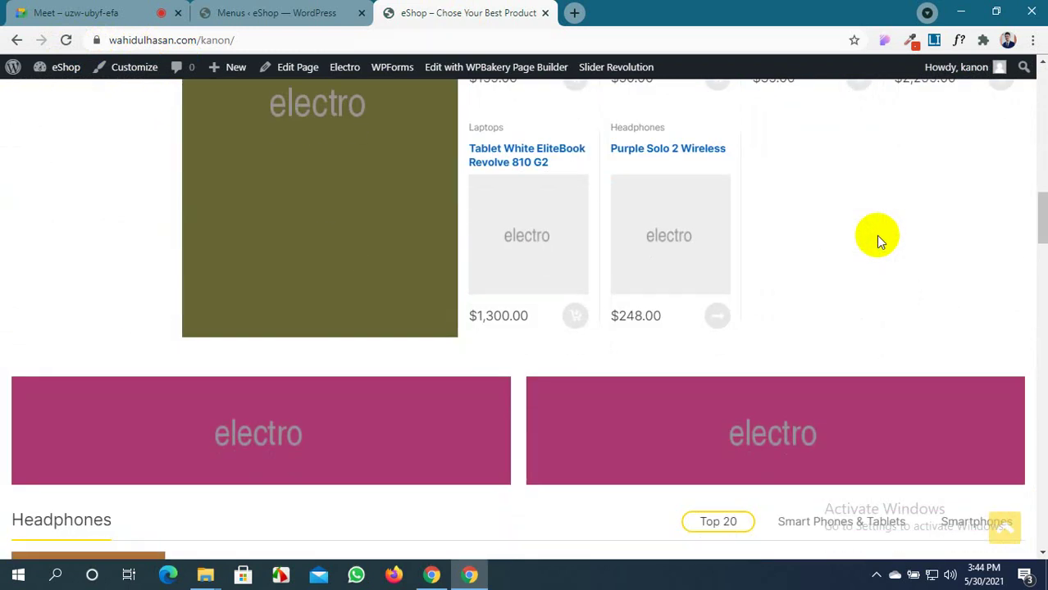
pyautogui.scroll(4, 875, 236)
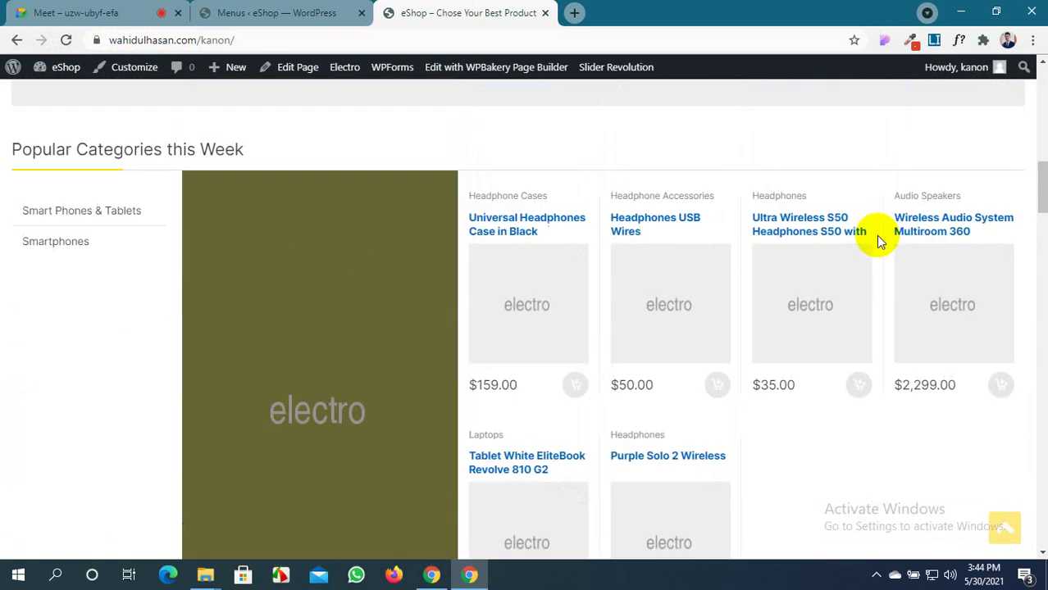
pyautogui.click(115, 8)
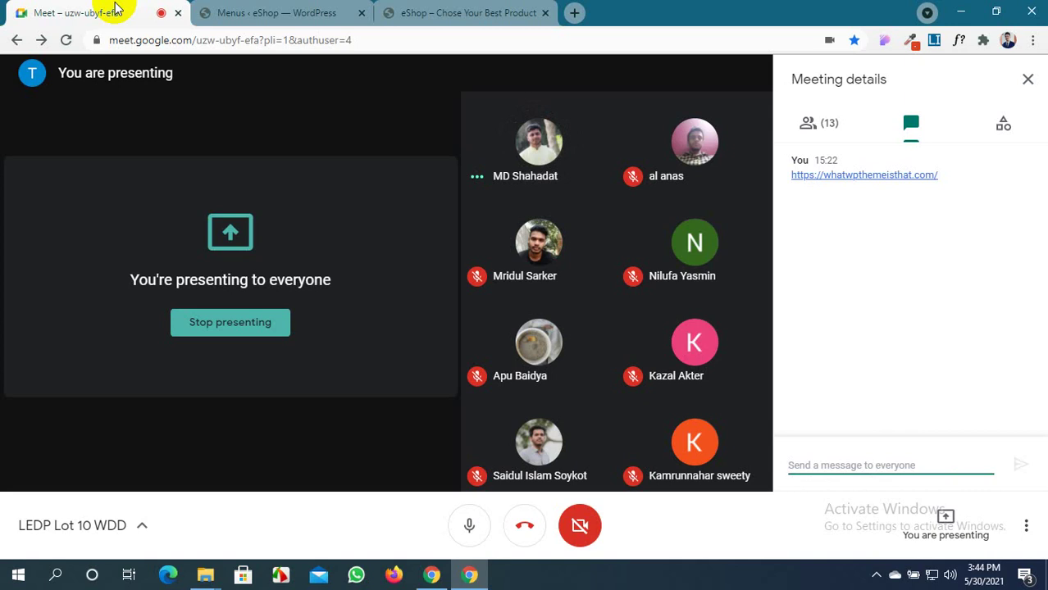
# - Return to the eShop storefront and scroll back to the top
pyautogui.click(489, 10)
pyautogui.scroll(10, 542, 238)
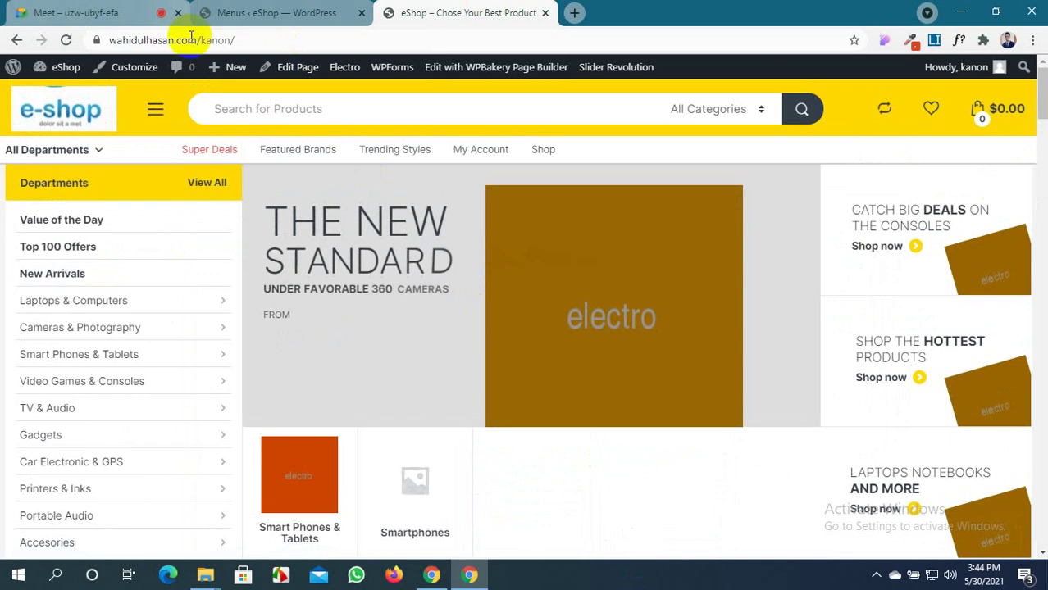
pyautogui.click(265, 10)
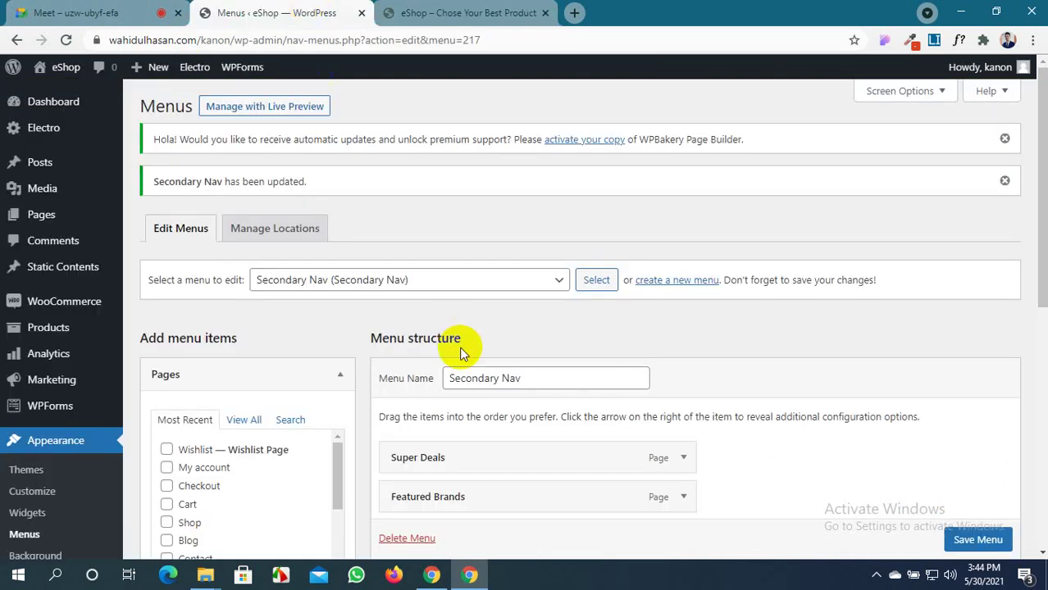
pyautogui.scroll(-4, 461, 351)
pyautogui.scroll(4, 461, 351)
pyautogui.click(440, 10)
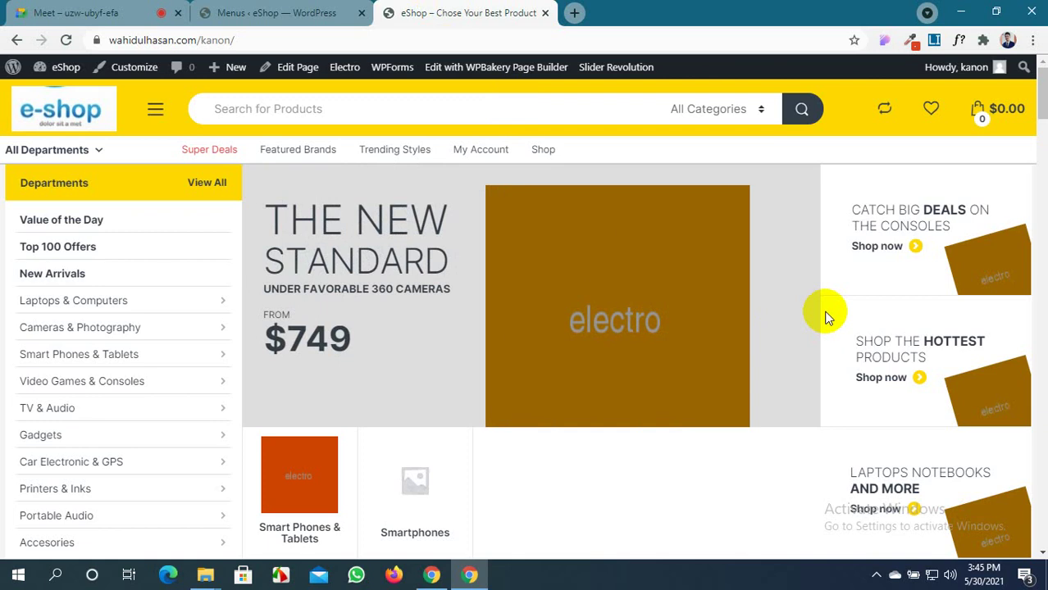
pyautogui.scroll(-2, 543, 276)
pyautogui.scroll(2, 543, 281)
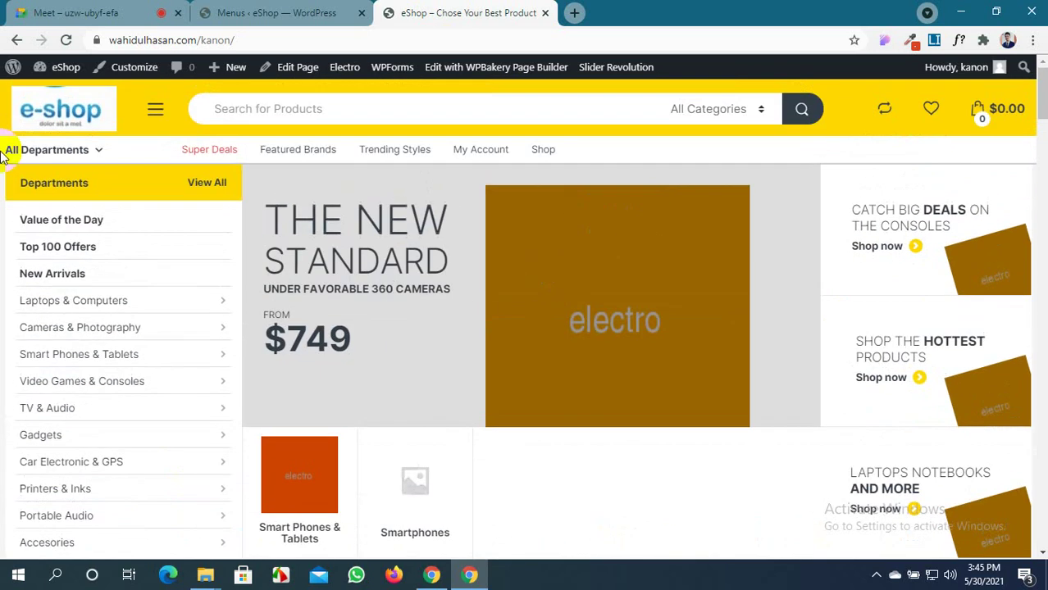
pyautogui.moveTo(84, 467)
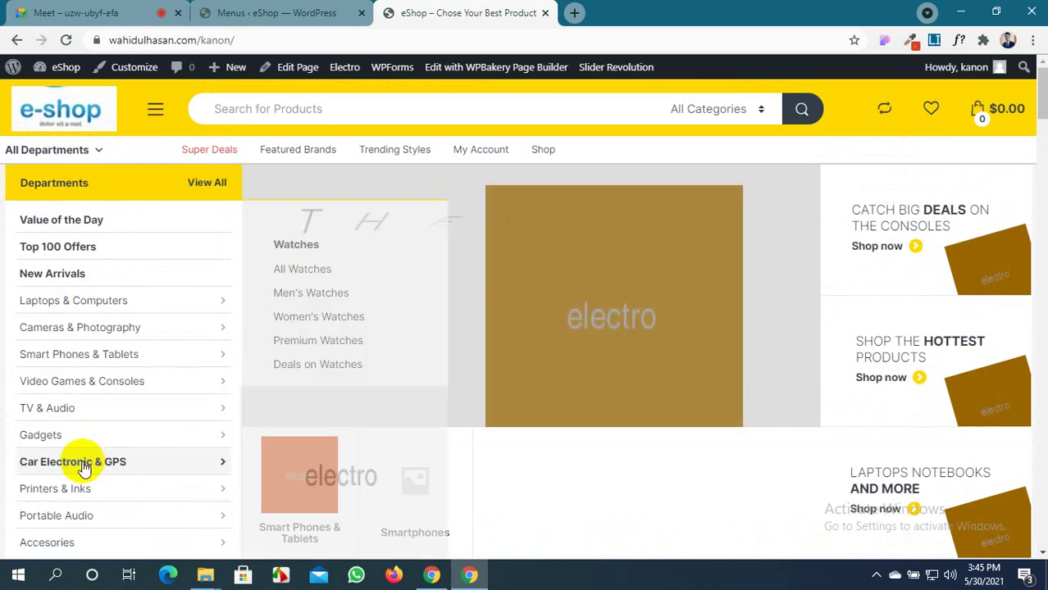
pyautogui.scroll(-2, 84, 467)
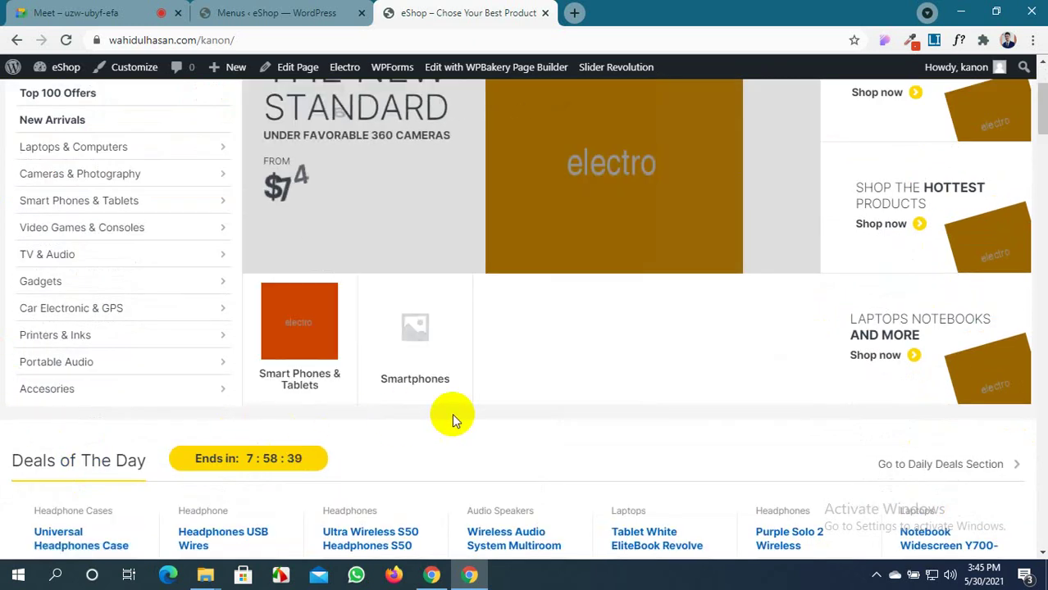
pyautogui.scroll(-15, 451, 152)
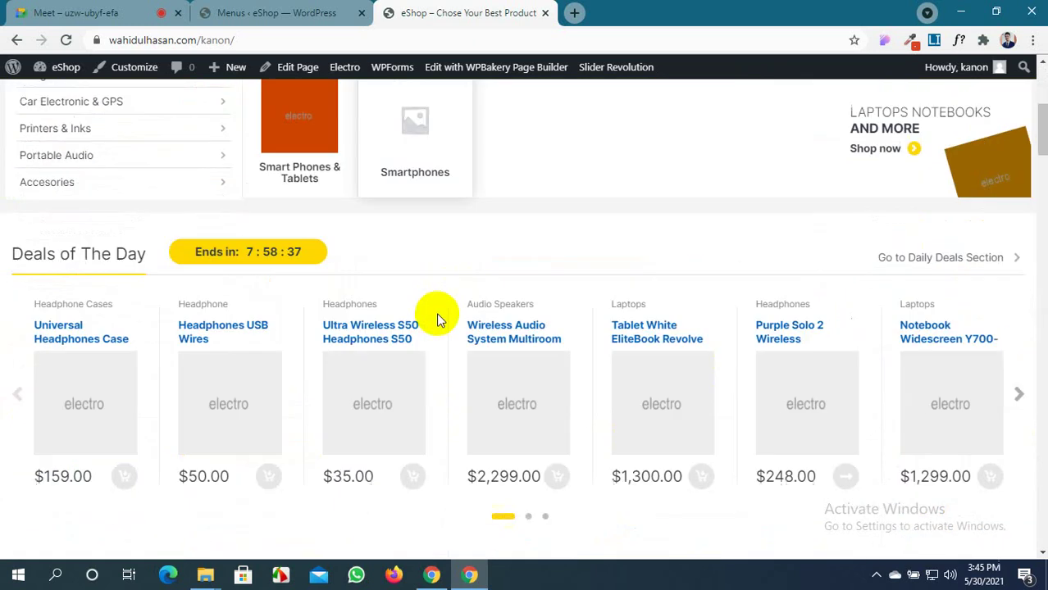
pyautogui.scroll(-10, 487, 511)
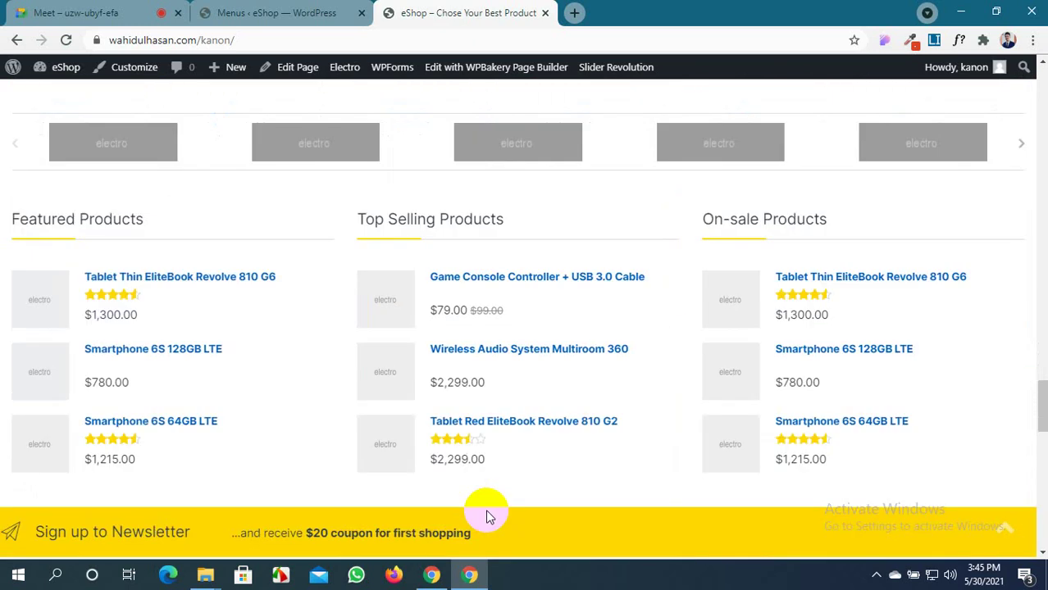
pyautogui.scroll(6, 487, 511)
pyautogui.scroll(20, 486, 509)
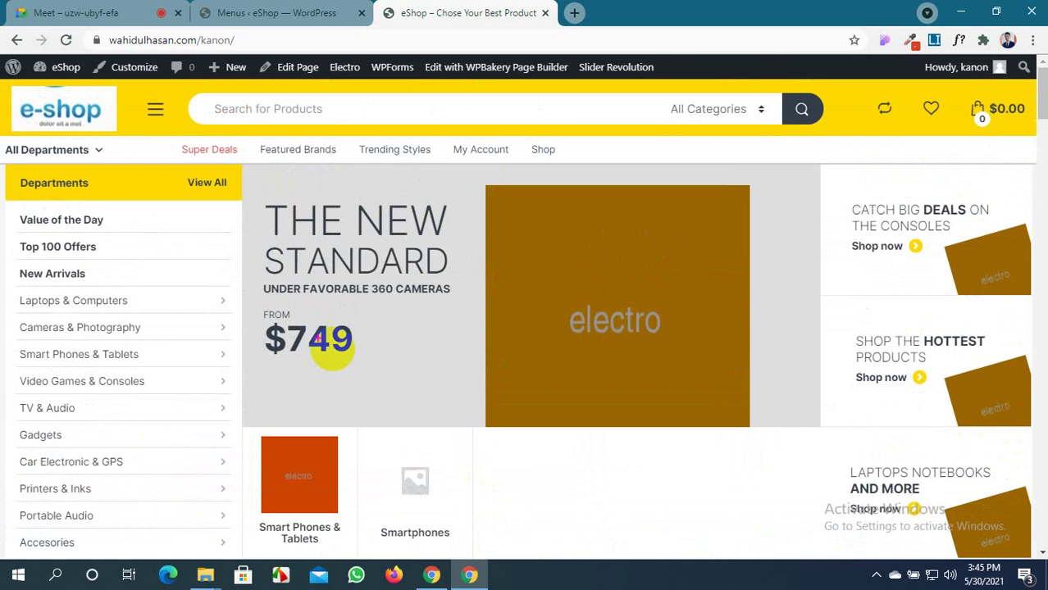
pyautogui.moveTo(18, 80)
pyautogui.mouseDown()
pyautogui.moveTo(156, 107)
pyautogui.moveTo(1036, 161)
pyautogui.mouseUp()
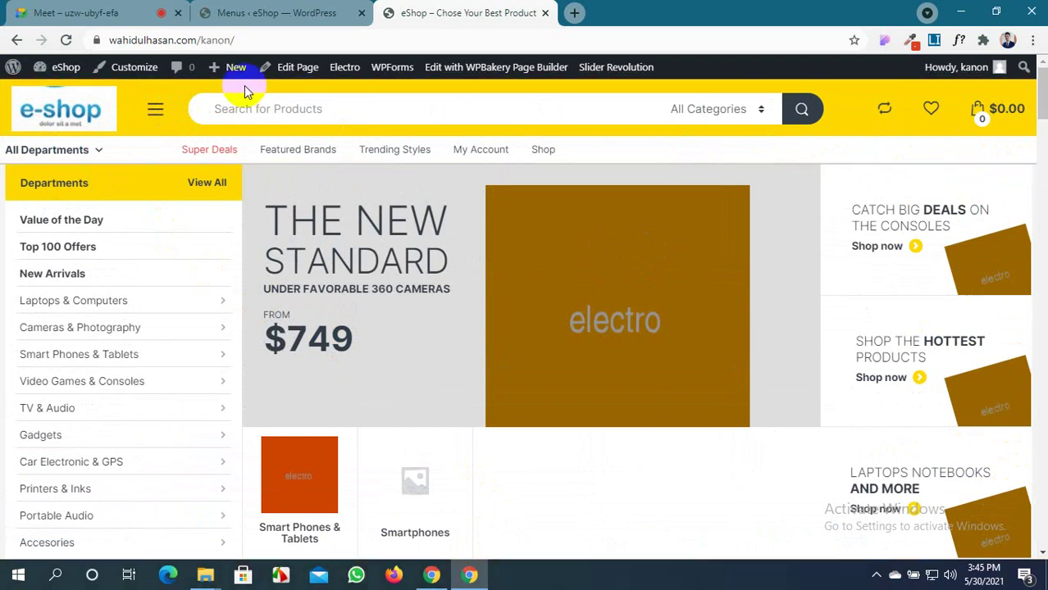
# - Open and close the storefront's slide-in departments menu
pyautogui.click(154, 111)
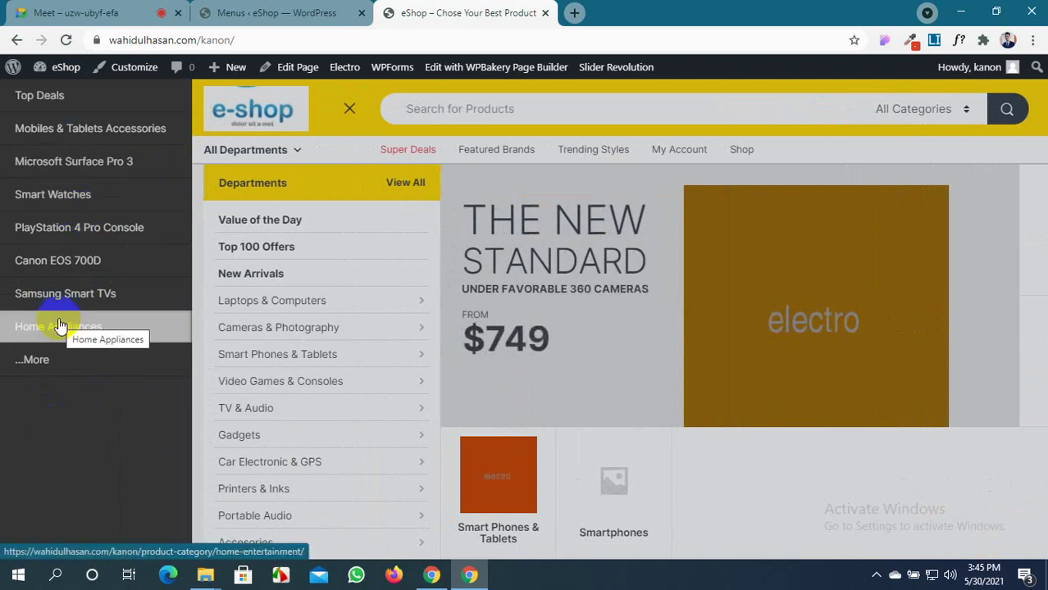
pyautogui.click(348, 109)
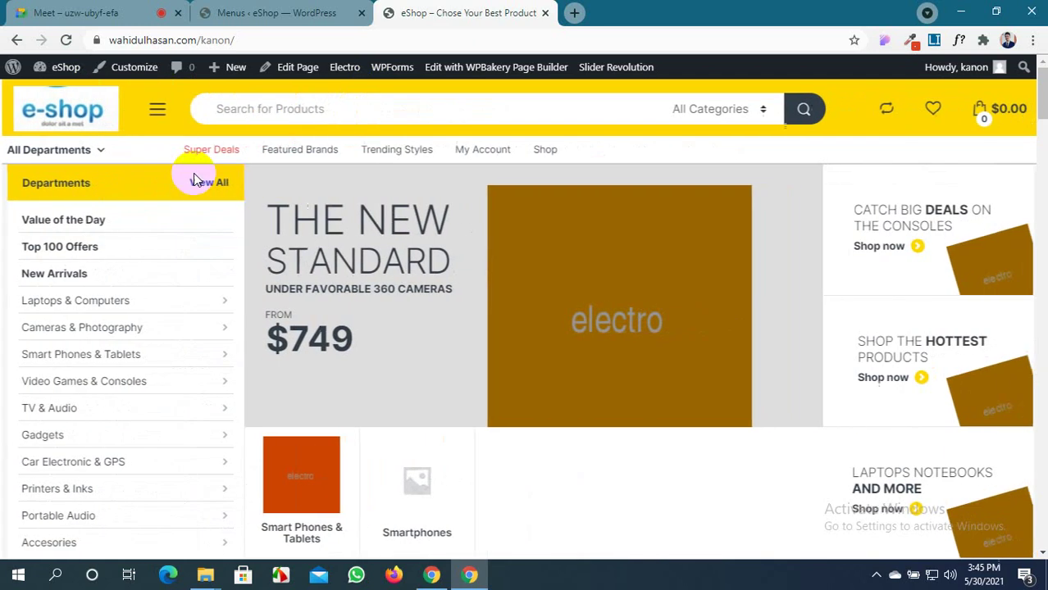
pyautogui.scroll(-5, 68, 414)
pyautogui.scroll(5, 67, 406)
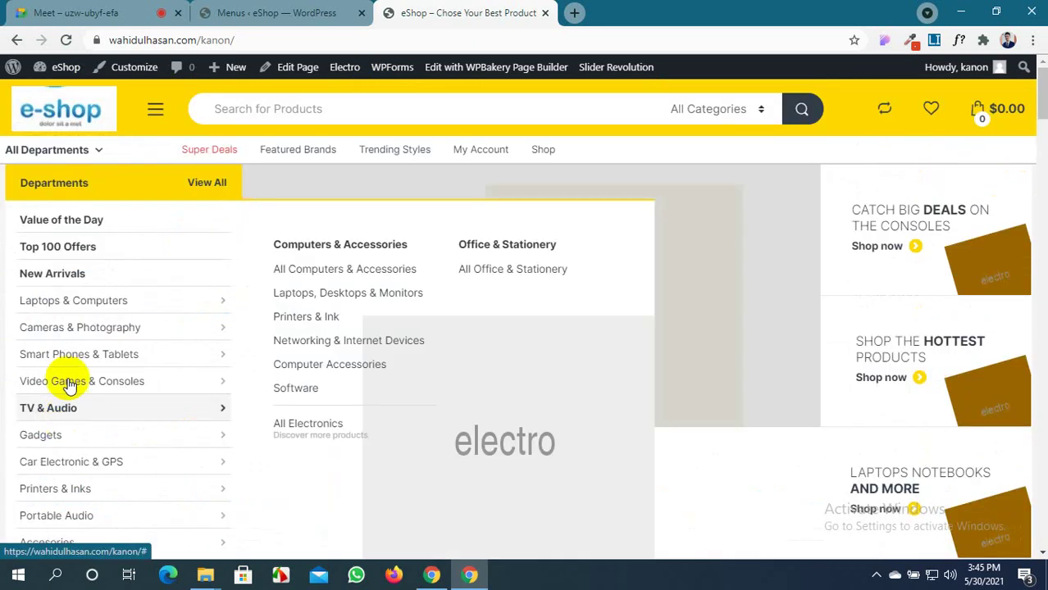
# - Preview the Departments mega menus, scroll the homepage, then return to the WordPress menu editor
pyautogui.moveTo(85, 381)
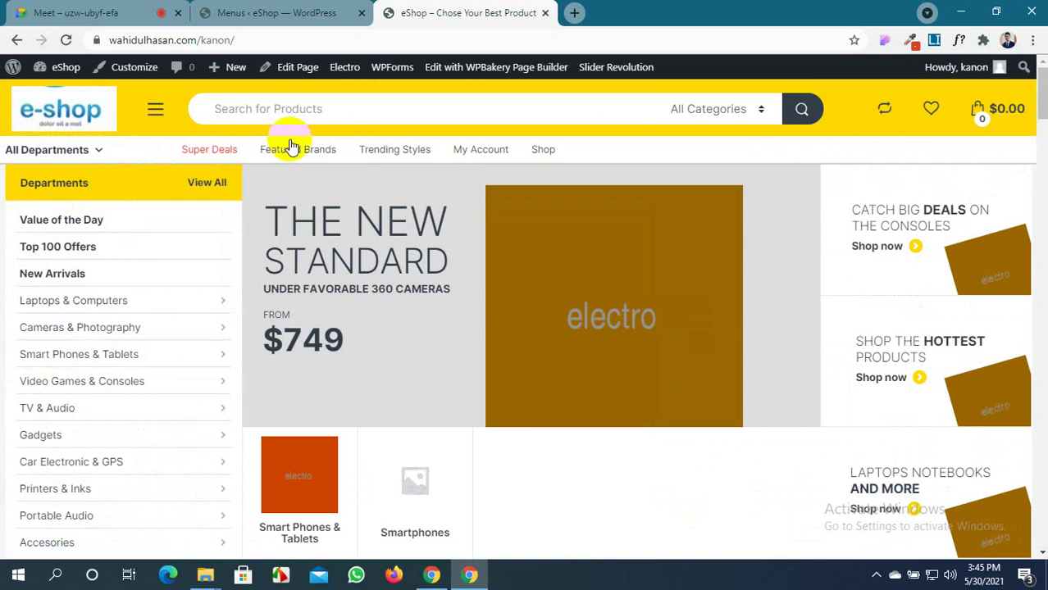
pyautogui.moveTo(170, 427)
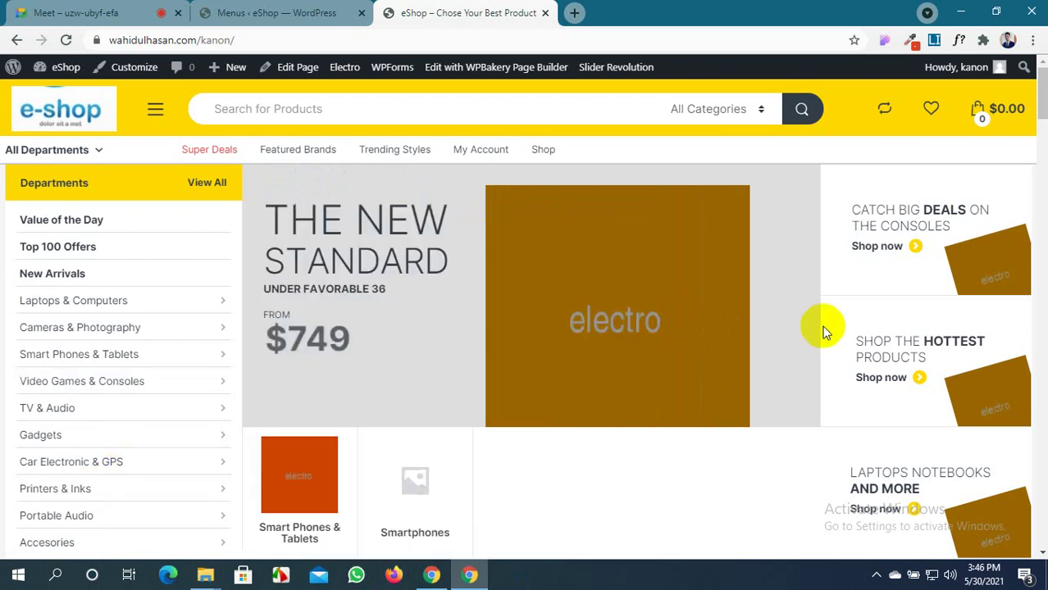
pyautogui.scroll(-5, 823, 327)
pyautogui.scroll(-15, 771, 410)
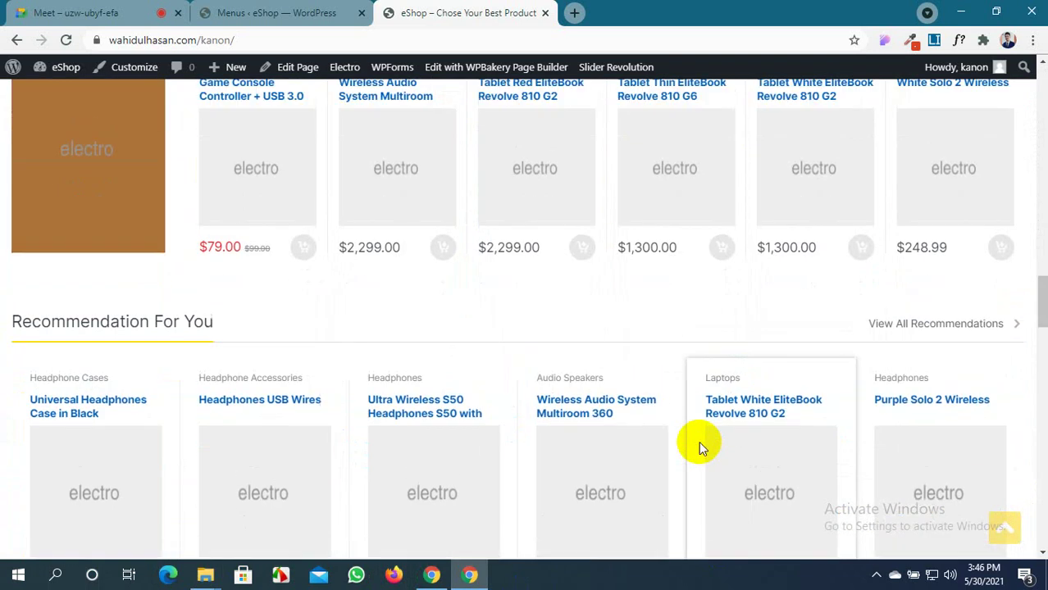
pyautogui.scroll(10, 699, 443)
pyautogui.scroll(10, 698, 441)
pyautogui.click(262, 14)
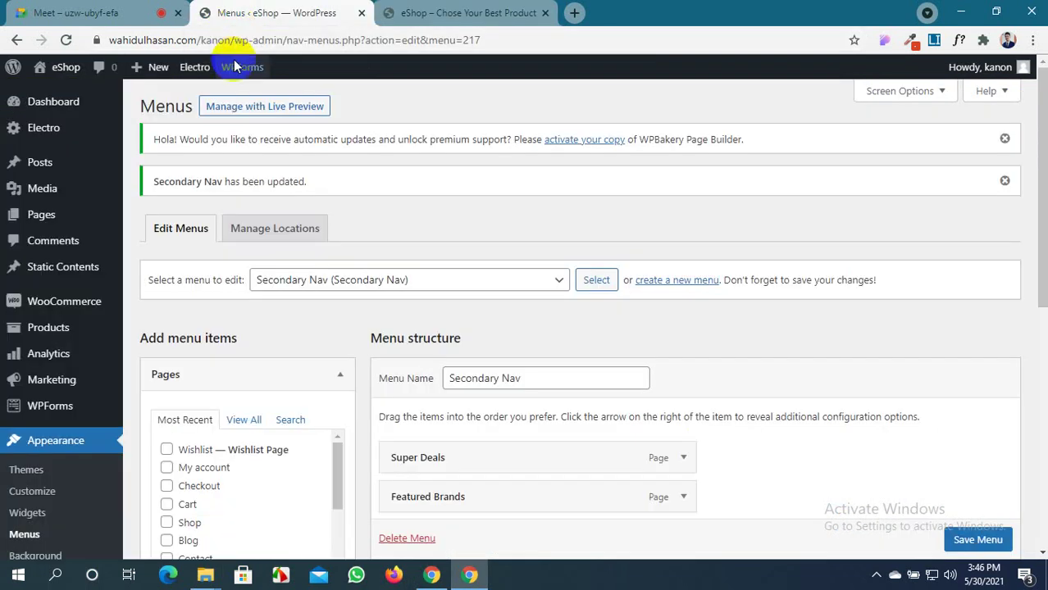
# - Open WooCommerce settings and enter the store's two address lines
pyautogui.moveTo(25, 301)
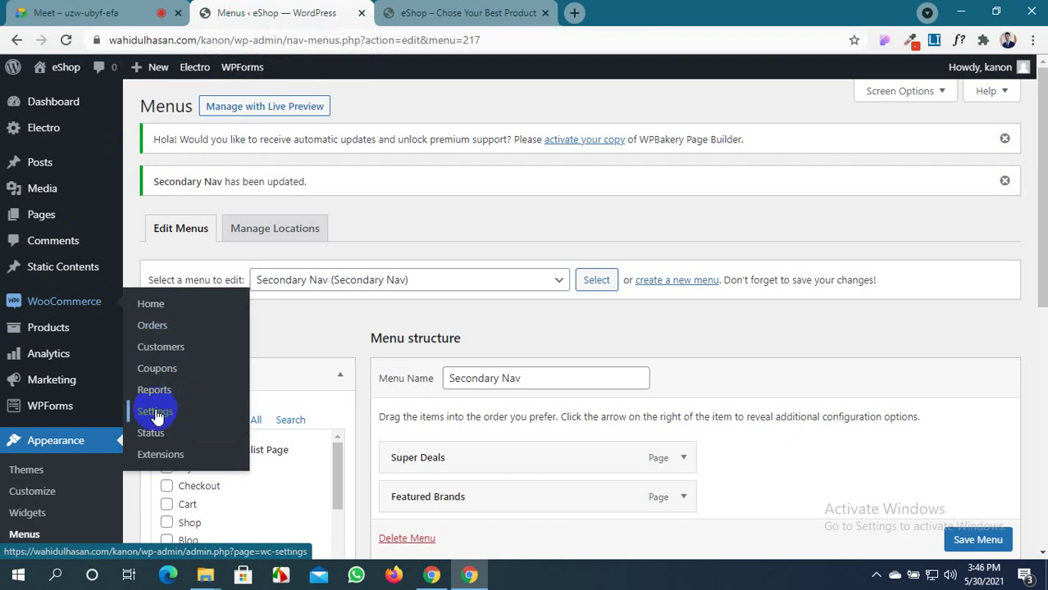
pyautogui.click(159, 309)
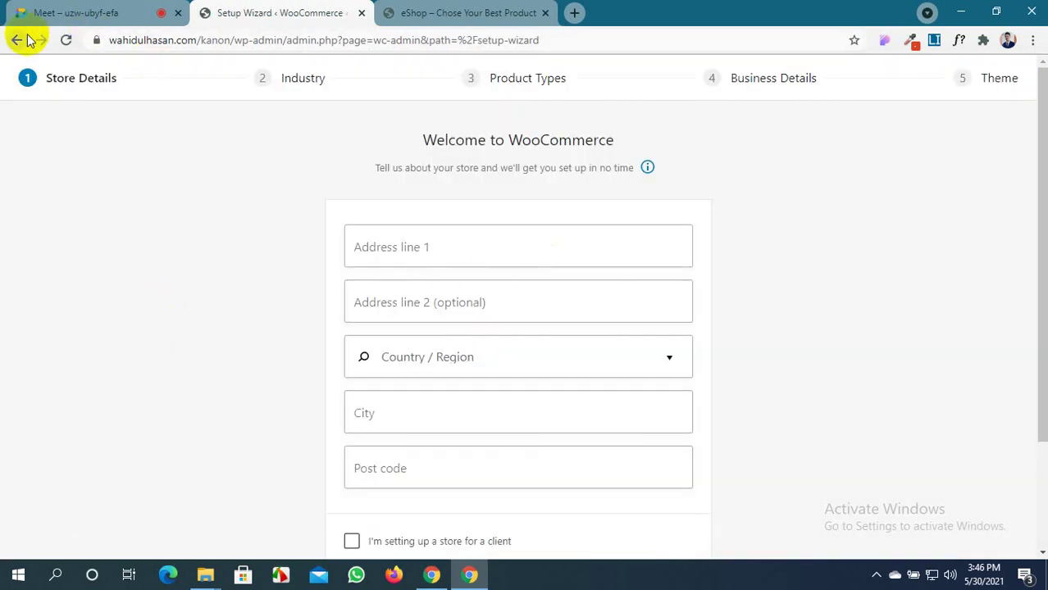
pyautogui.click(416, 245)
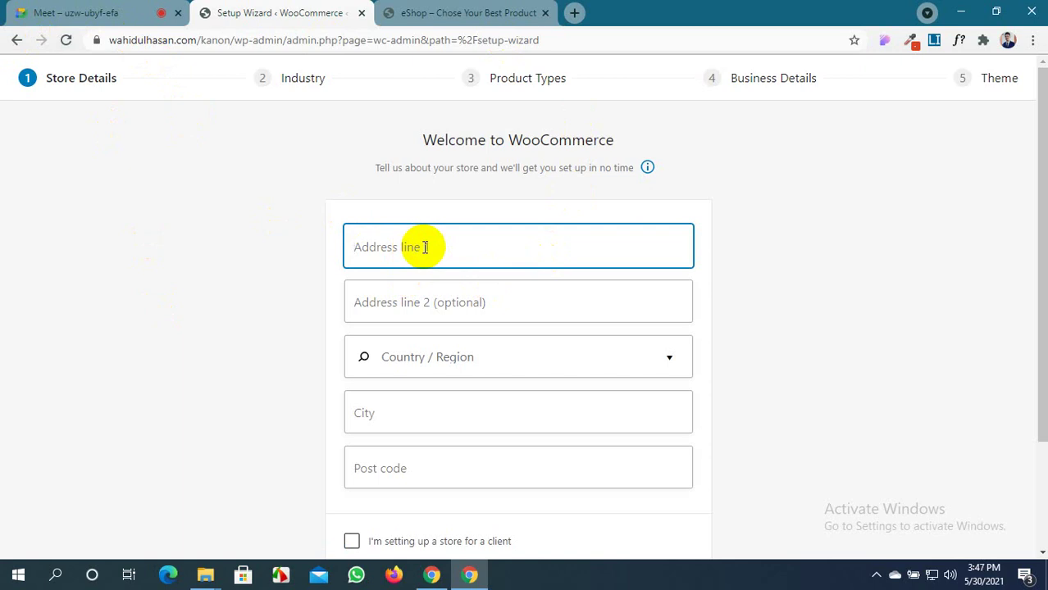
pyautogui.write('D')
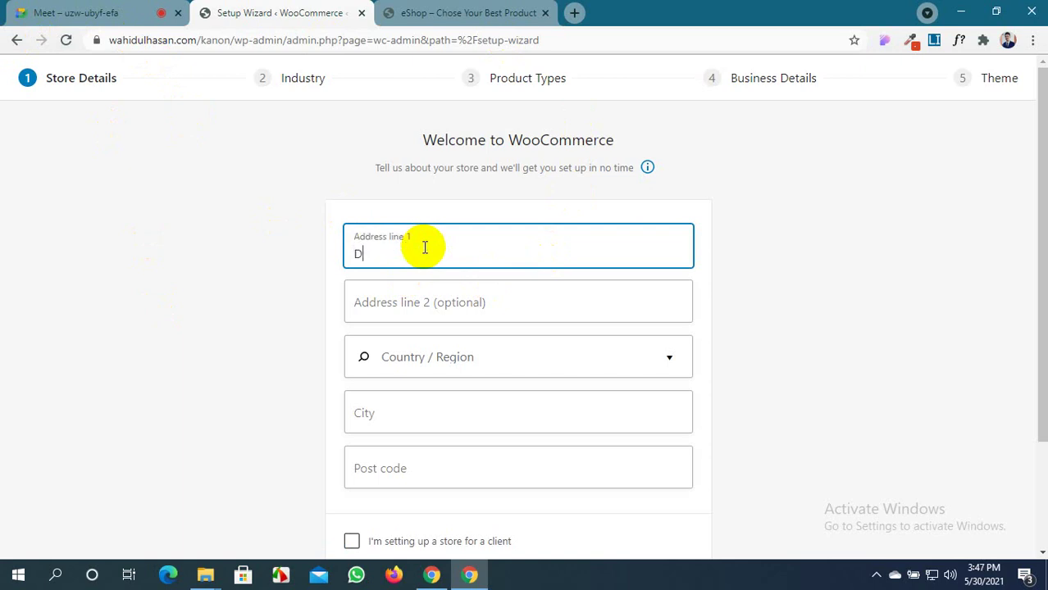
pyautogui.press('BackSpace')
pyautogui.write('U')
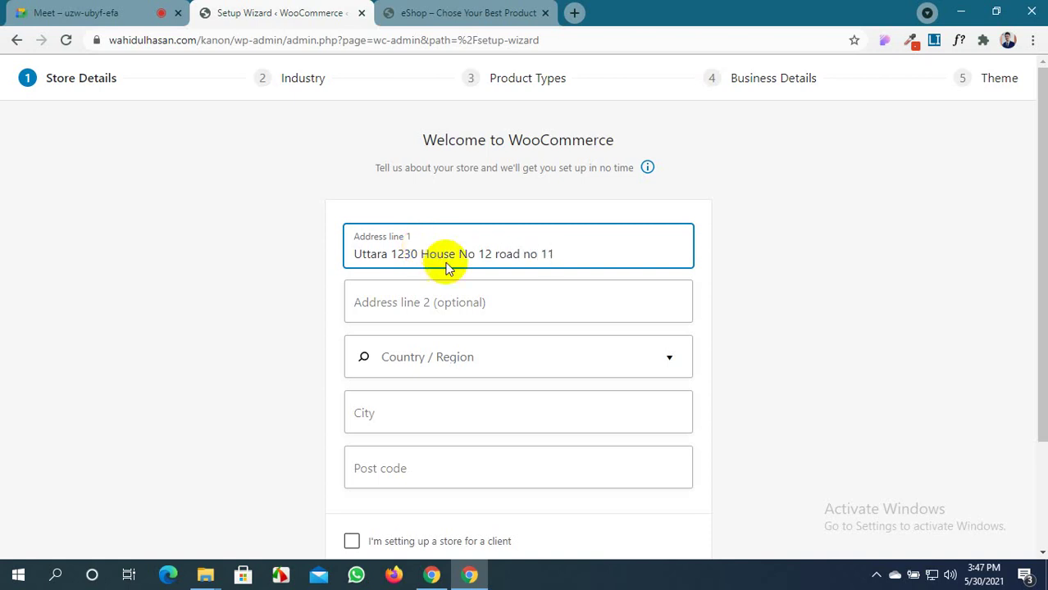
pyautogui.click(429, 308)
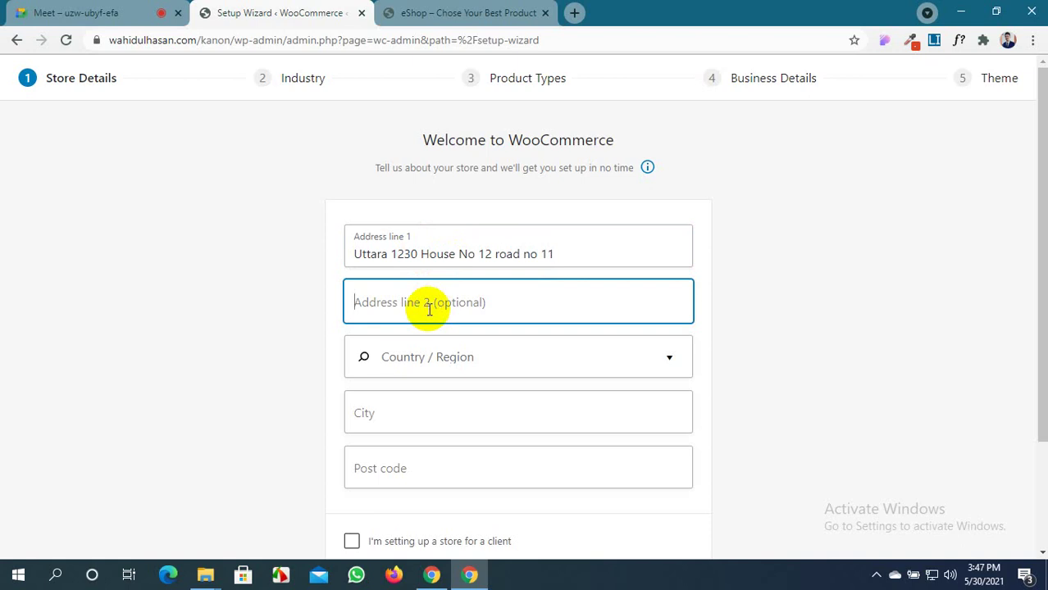
pyautogui.write('Dhaka , Bangladesh')
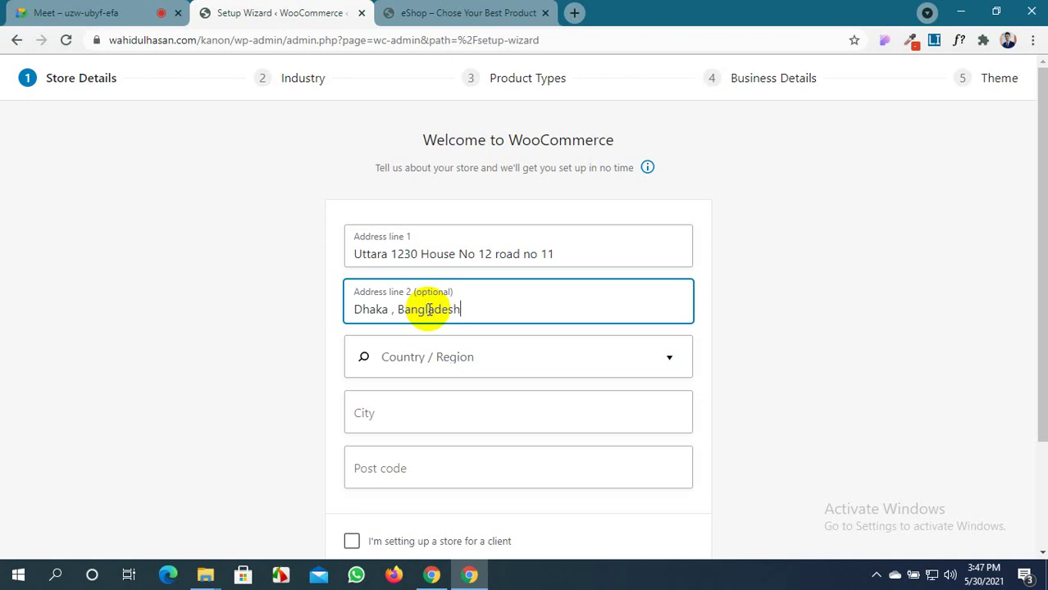
# - Set the store's country and region to Bangladesh — Dhaka
pyautogui.click(645, 355)
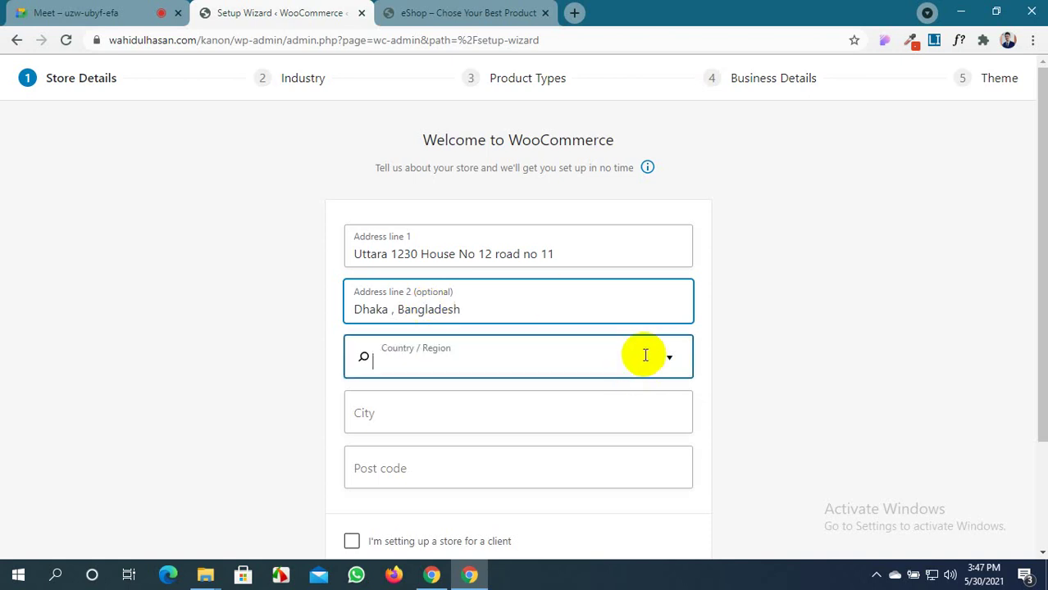
pyautogui.write('ba')
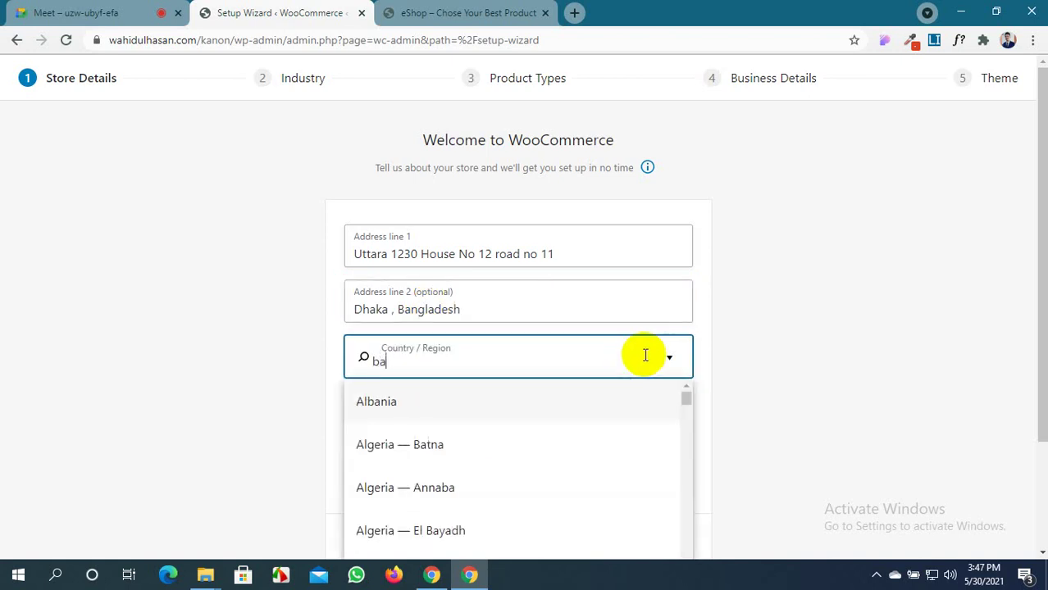
pyautogui.write('ng')
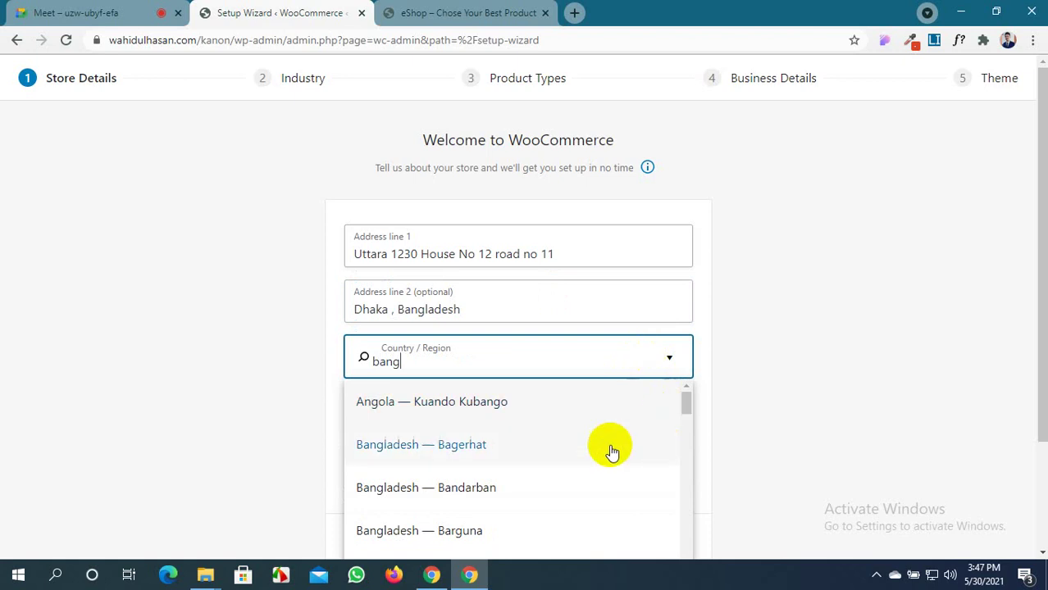
pyautogui.scroll(-4, 533, 452)
pyautogui.scroll(2, 533, 453)
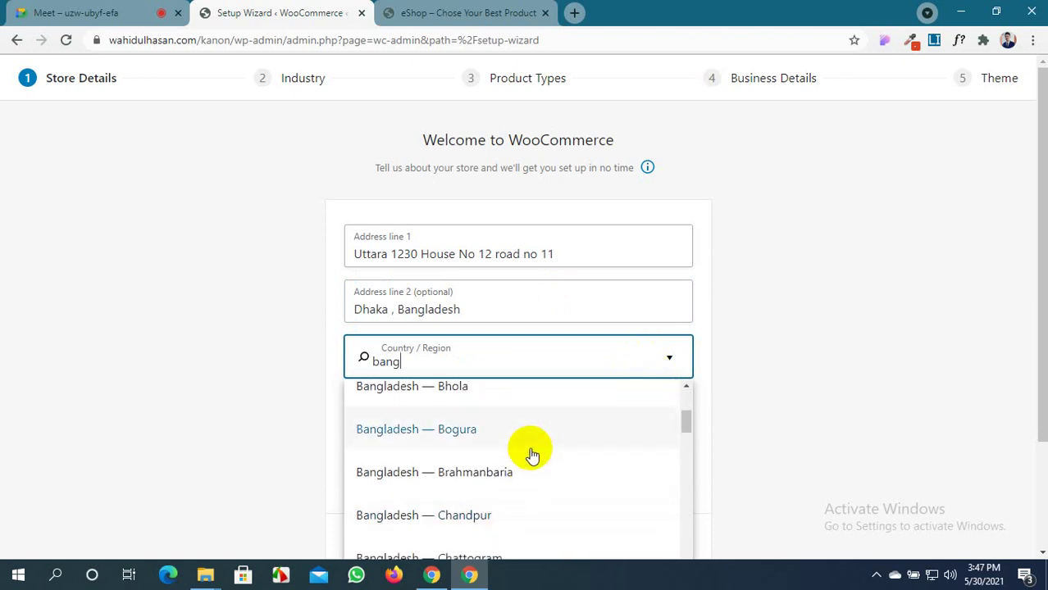
pyautogui.scroll(-5, 533, 449)
pyautogui.click(520, 500)
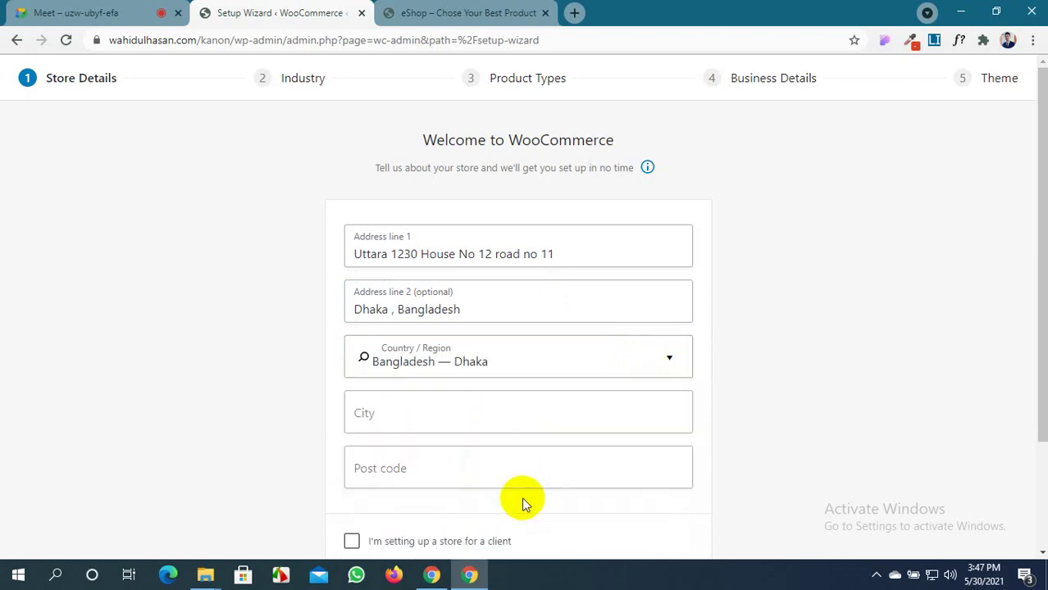
# - Enter the city and post code, mark it a client store, continue, and decline usage tracking
pyautogui.click(507, 404)
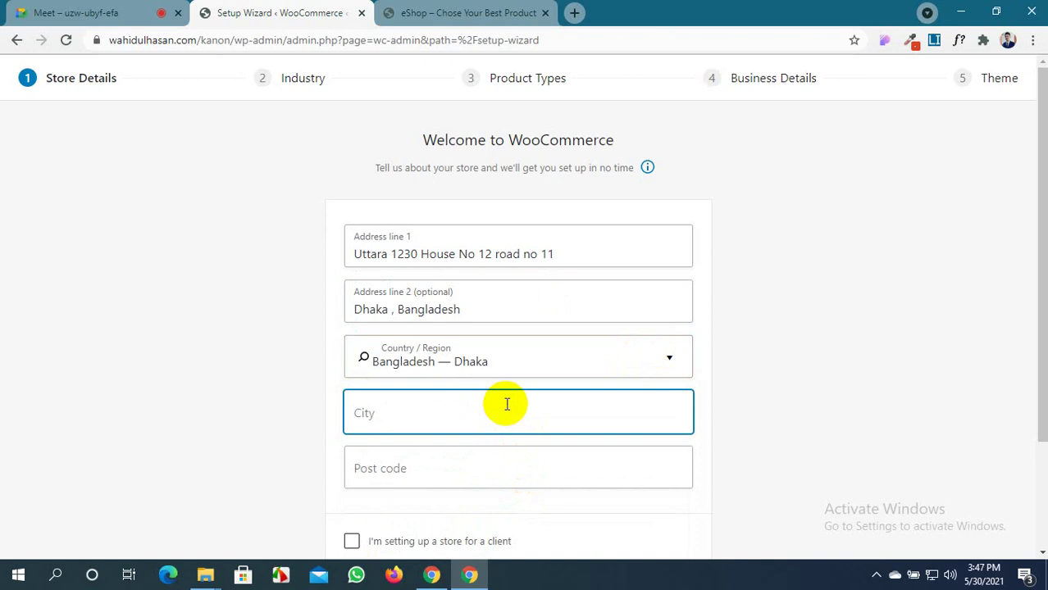
pyautogui.write('Uttara')
pyautogui.click(440, 469)
pyautogui.write('1230')
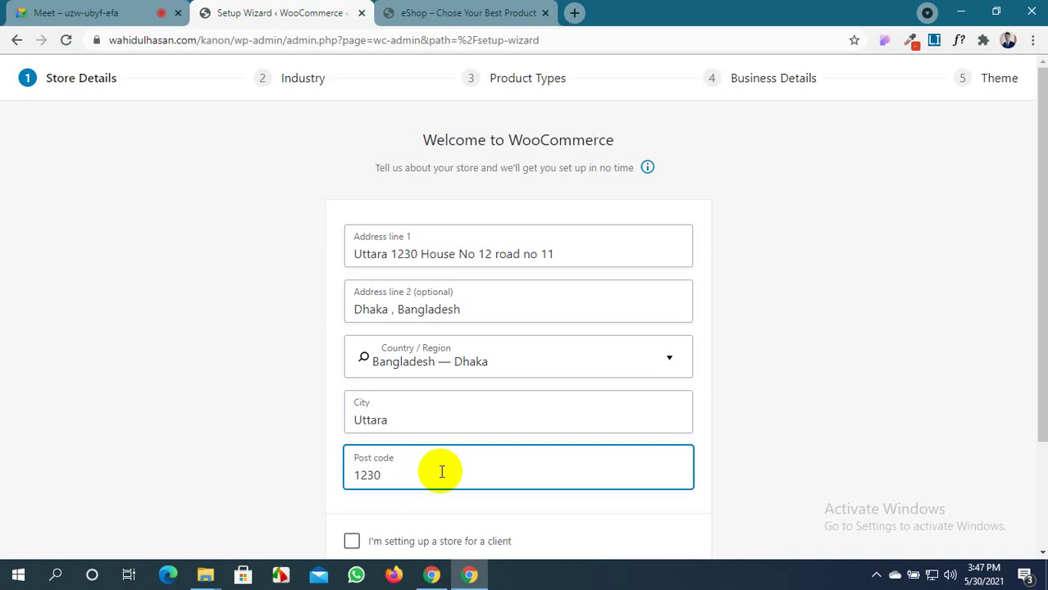
pyautogui.scroll(-2, 441, 472)
pyautogui.click(350, 399)
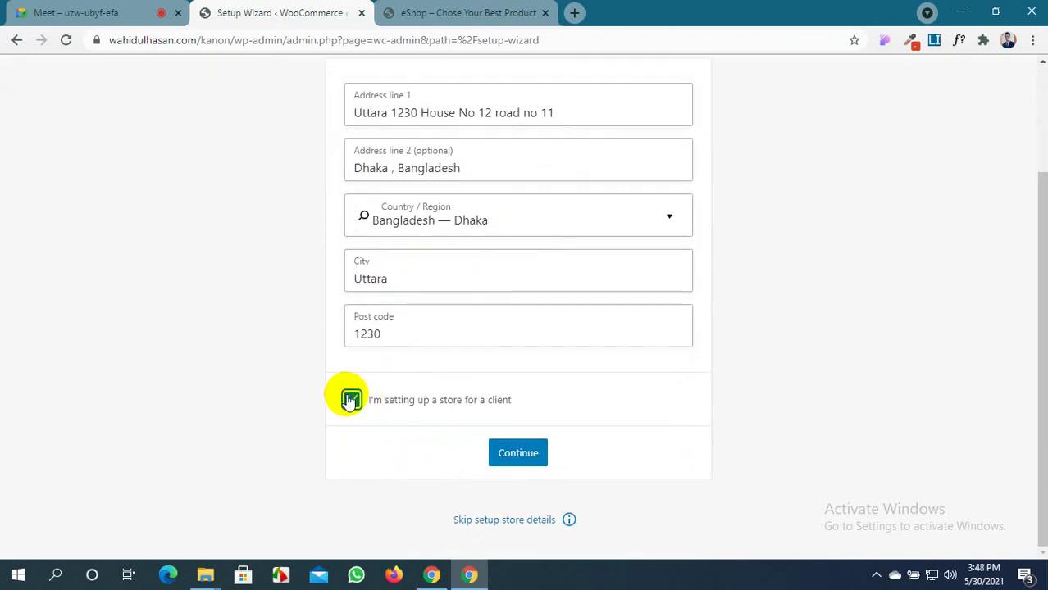
pyautogui.click(535, 459)
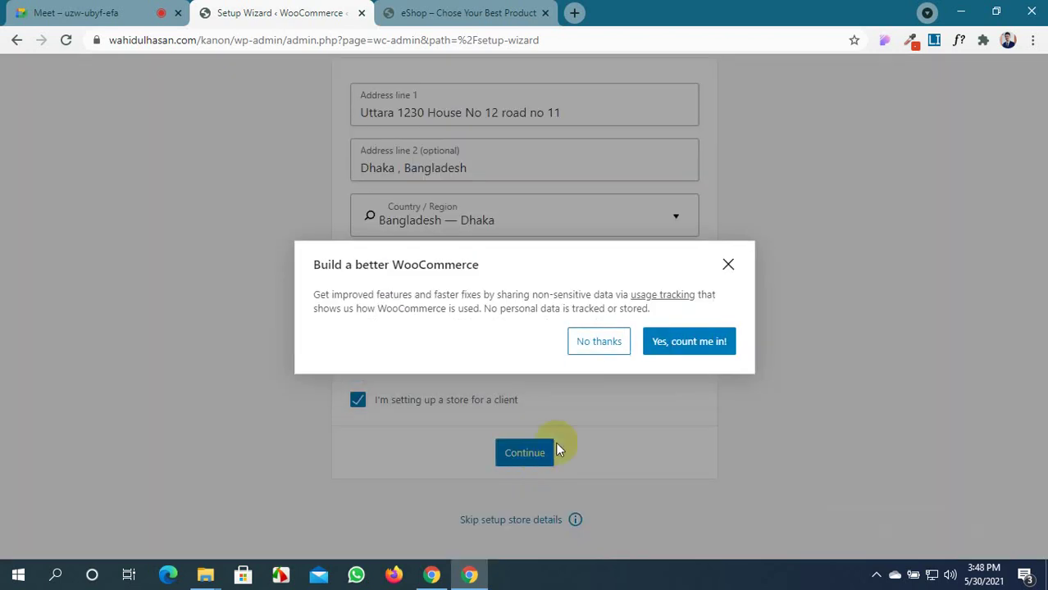
pyautogui.click(601, 343)
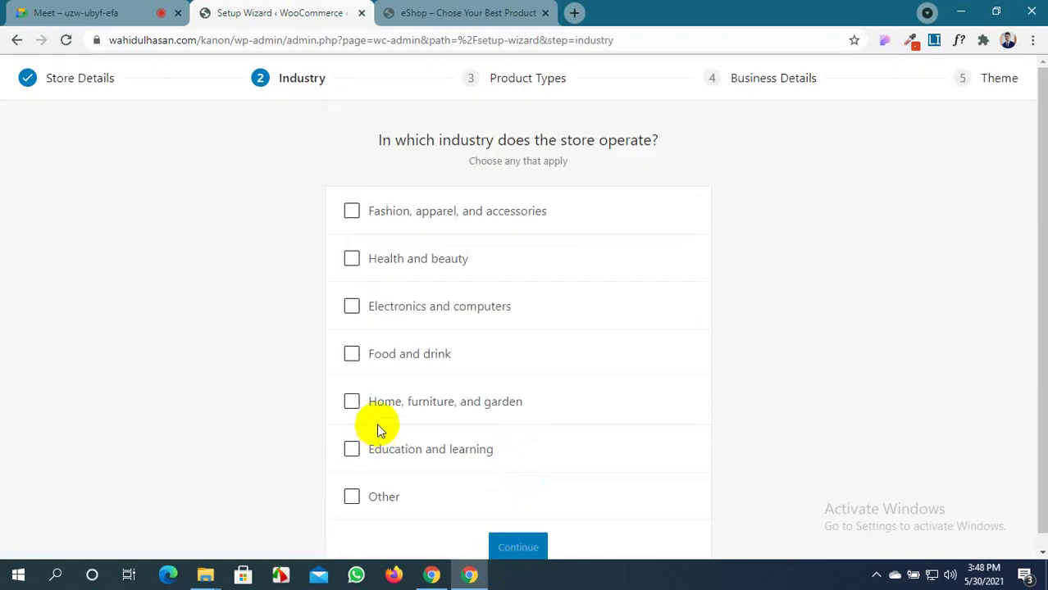
# - Choose the Fashion, Health and beauty, Electronics, Food and drink, Home, and Education industries, plus Downloads products
pyautogui.click(351, 210)
pyautogui.click(352, 259)
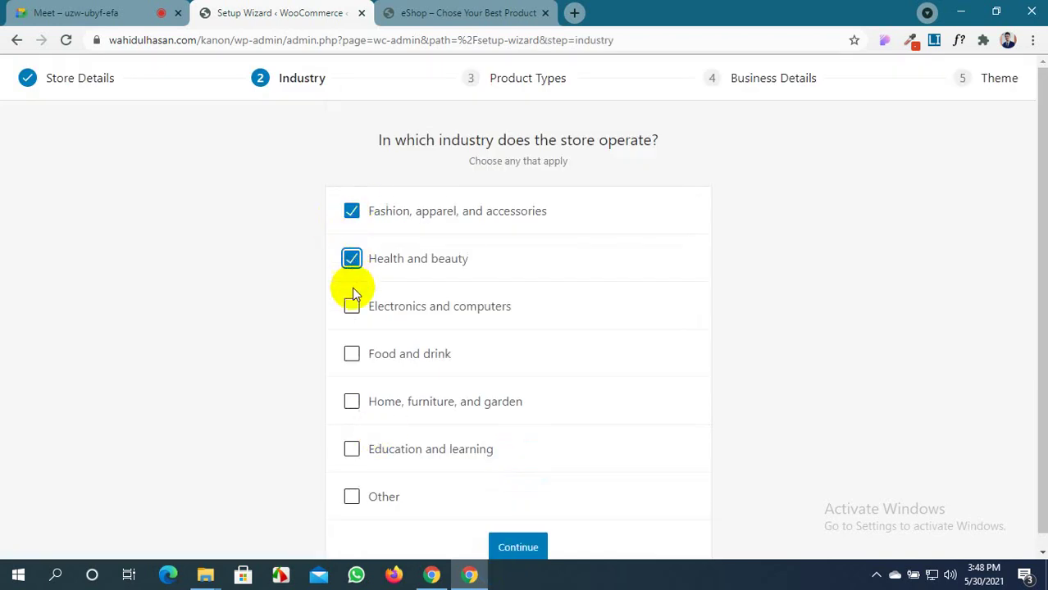
pyautogui.click(351, 306)
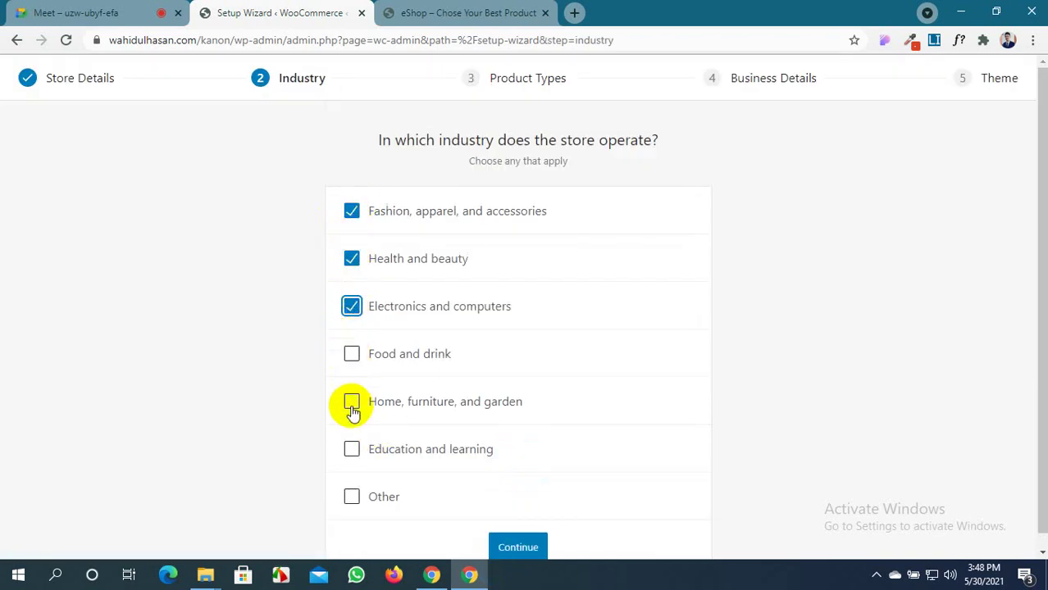
pyautogui.click(351, 354)
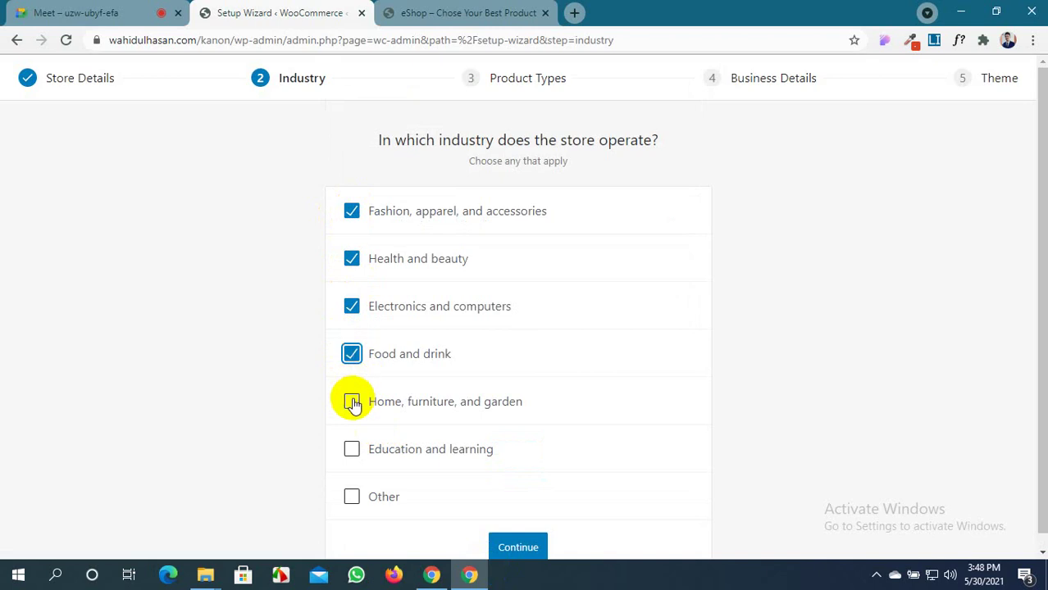
pyautogui.click(351, 401)
pyautogui.click(351, 449)
pyautogui.scroll(-1, 557, 468)
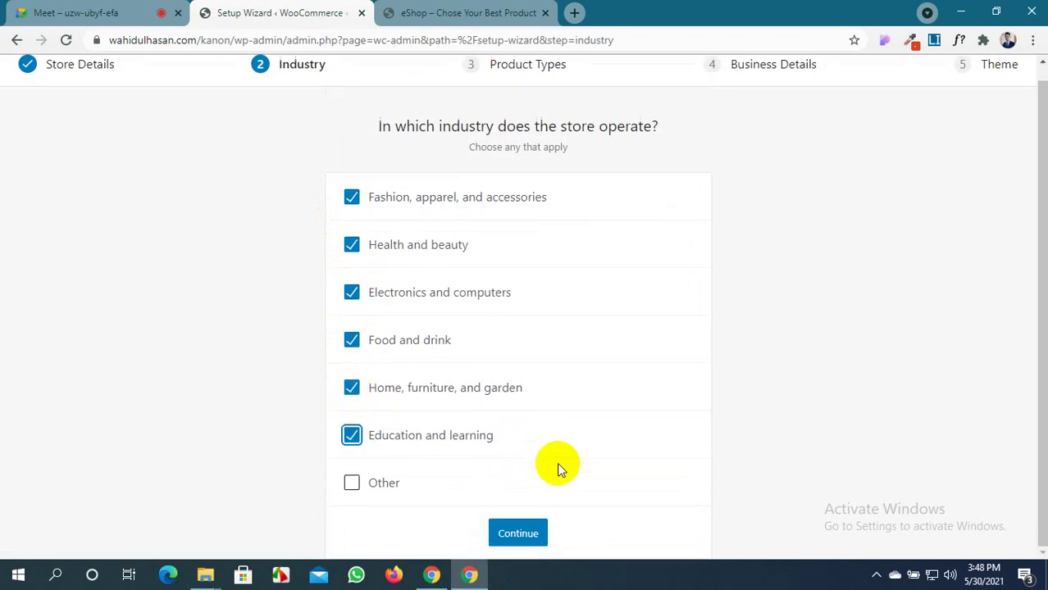
pyautogui.click(521, 533)
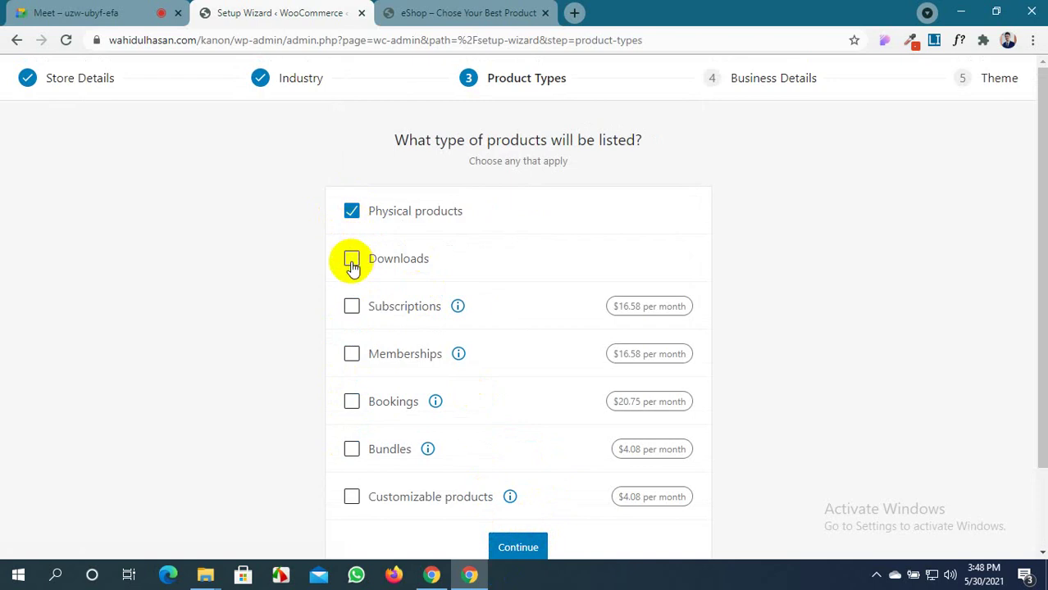
pyautogui.click(351, 259)
pyautogui.click(524, 548)
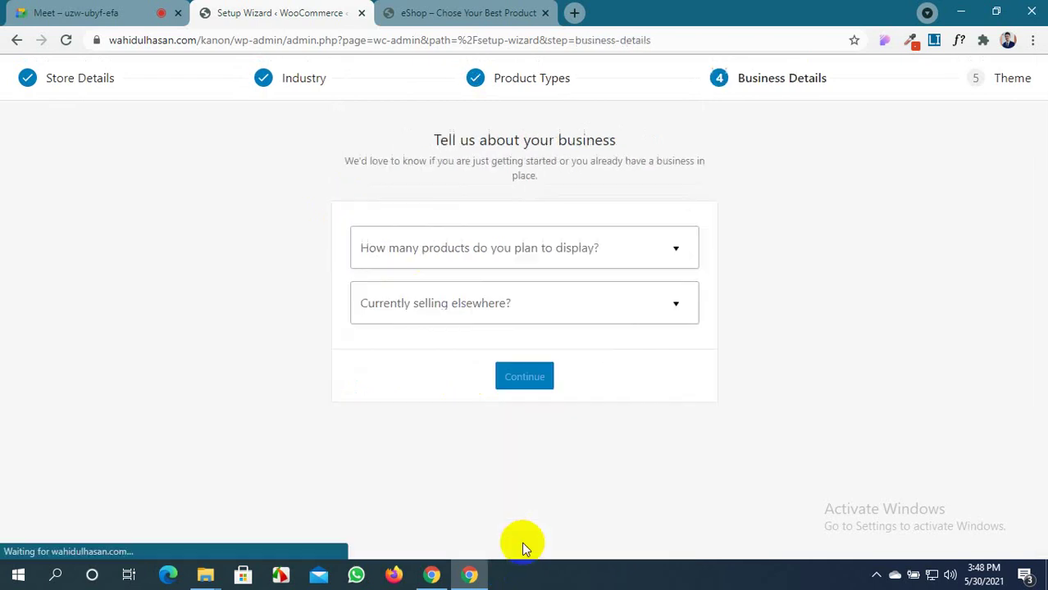
# - Set the planned product count to 1,000+ and answer No to selling elsewhere
pyautogui.click(670, 255)
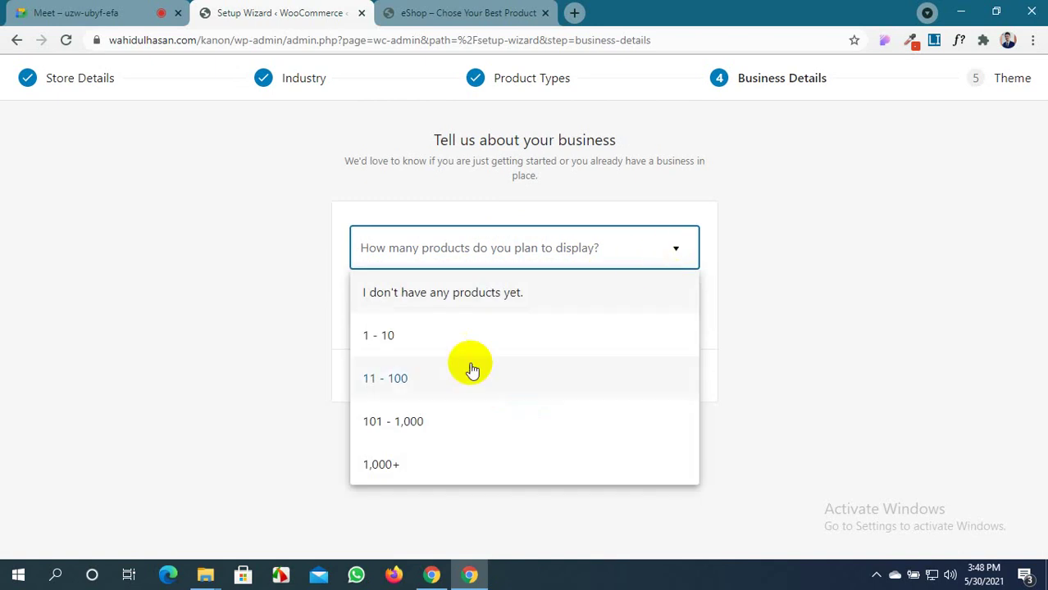
pyautogui.click(417, 462)
pyautogui.click(514, 304)
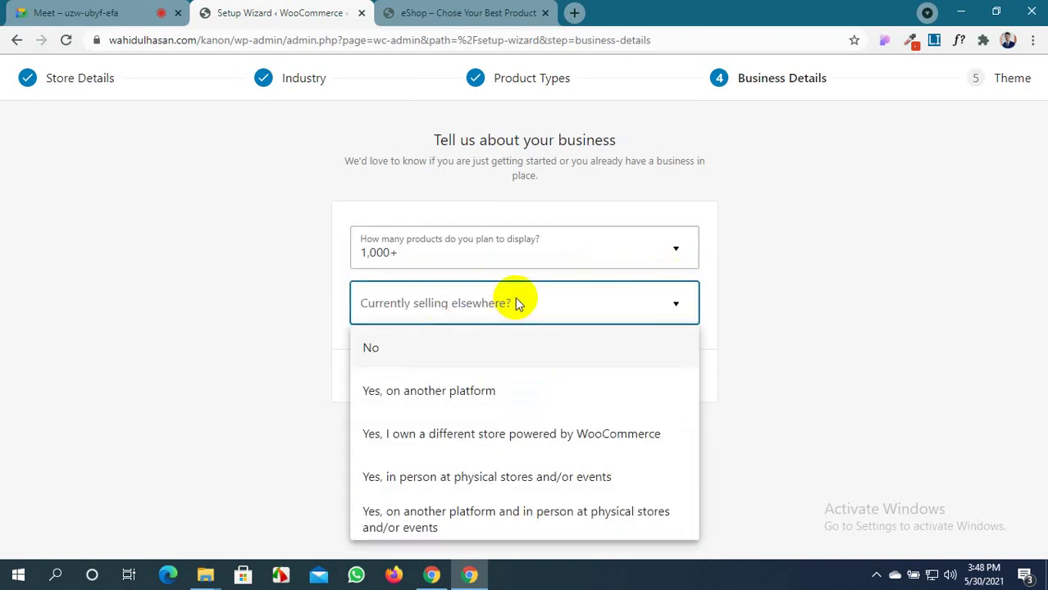
pyautogui.click(454, 346)
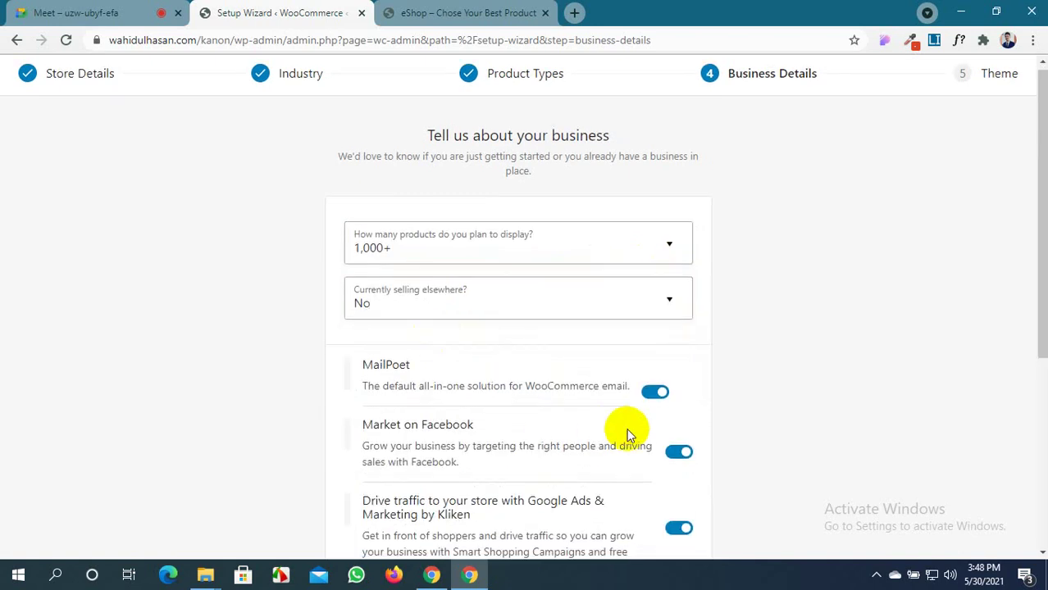
pyautogui.scroll(-4, 627, 428)
pyautogui.scroll(4, 655, 124)
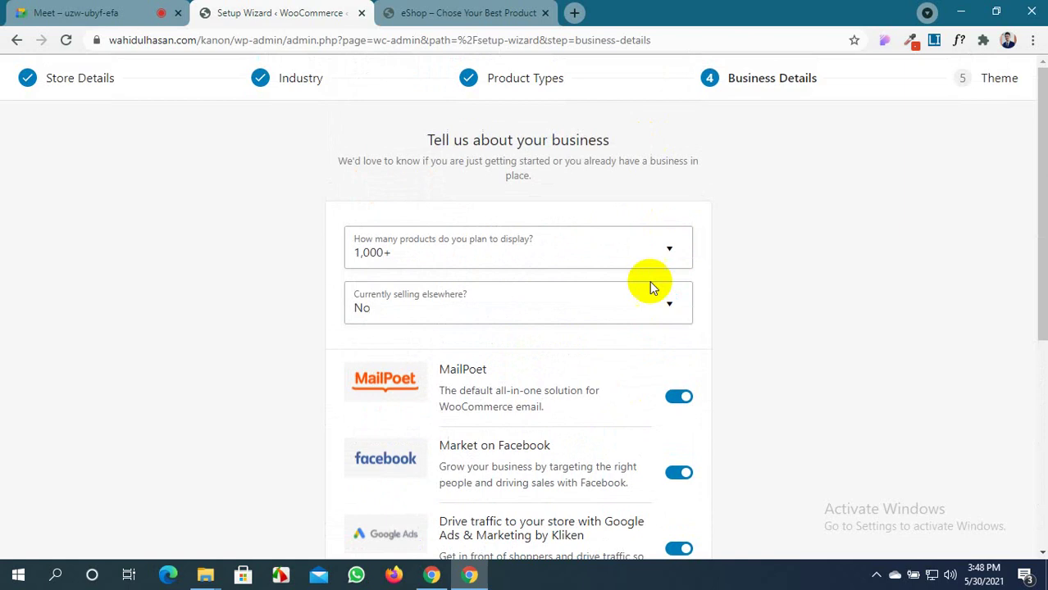
# - Turn off the MailPoet, Market on Facebook, Google Ads and Mailchimp add-ons
pyautogui.click(678, 396)
pyautogui.click(679, 472)
pyautogui.scroll(-3, 672, 392)
pyautogui.click(678, 319)
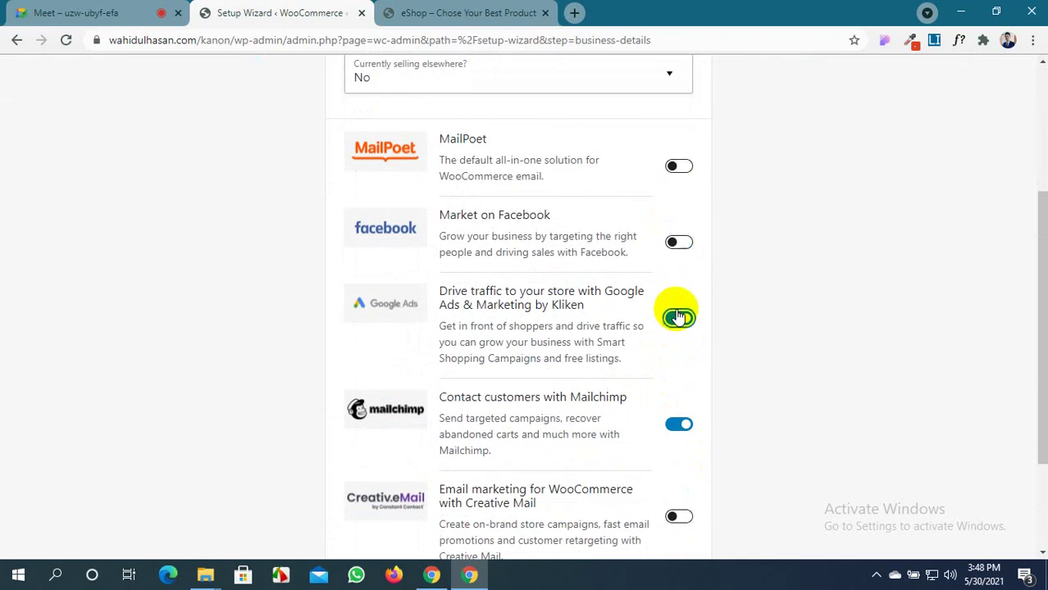
pyautogui.click(678, 425)
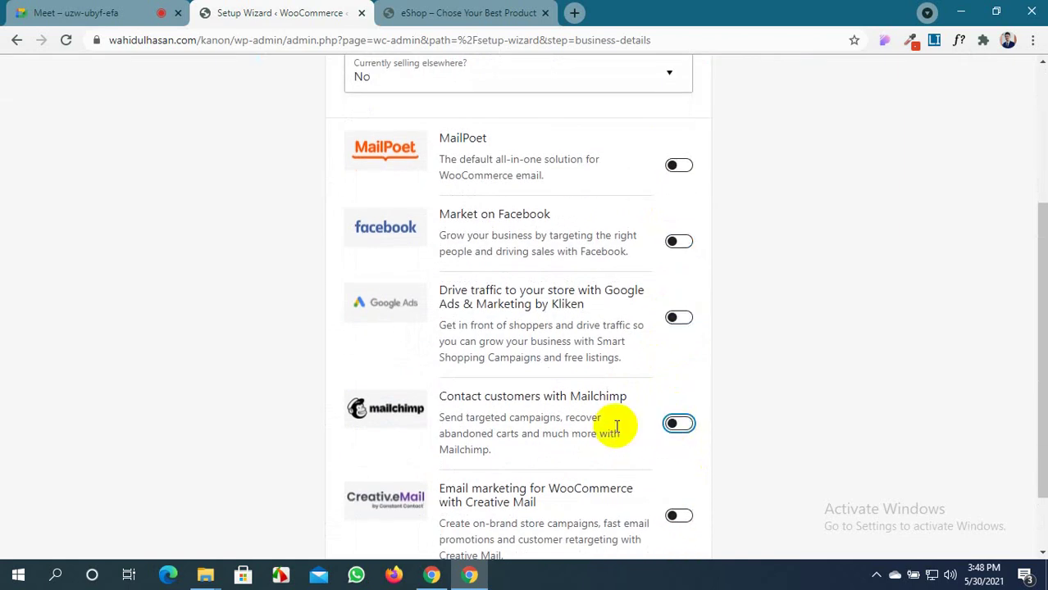
pyautogui.scroll(-1, 574, 443)
# - Keep the active Electro Child theme and decline installing Jetpack
pyautogui.click(518, 534)
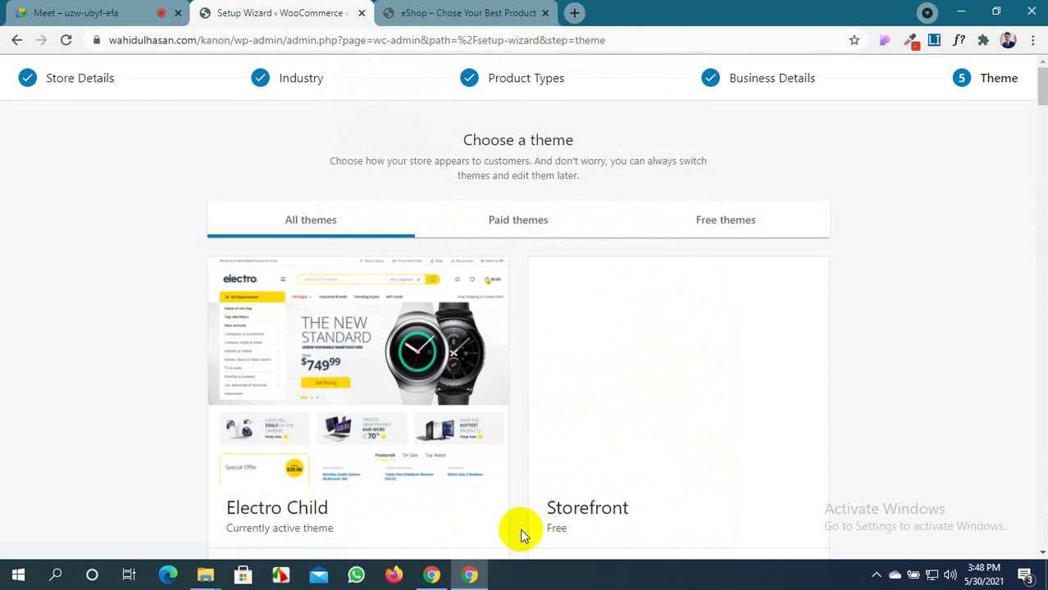
pyautogui.scroll(-2, 375, 320)
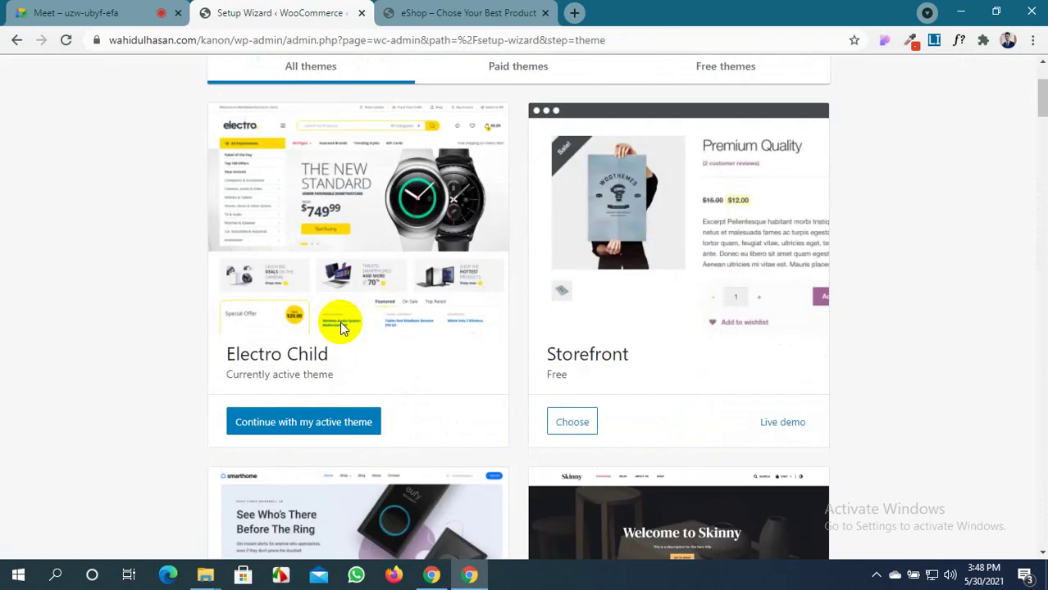
pyautogui.click(327, 423)
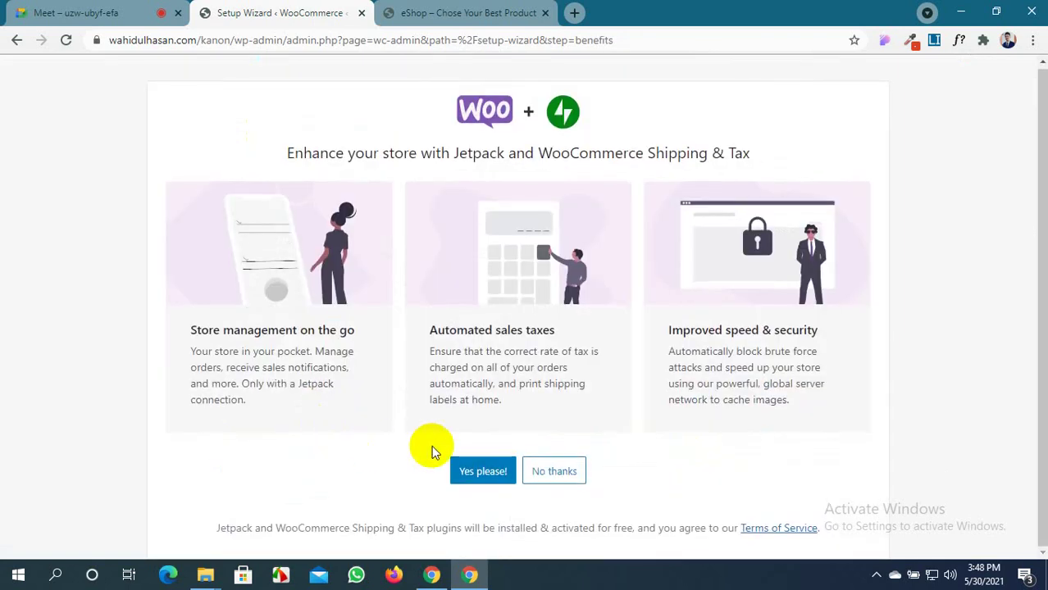
pyautogui.click(548, 470)
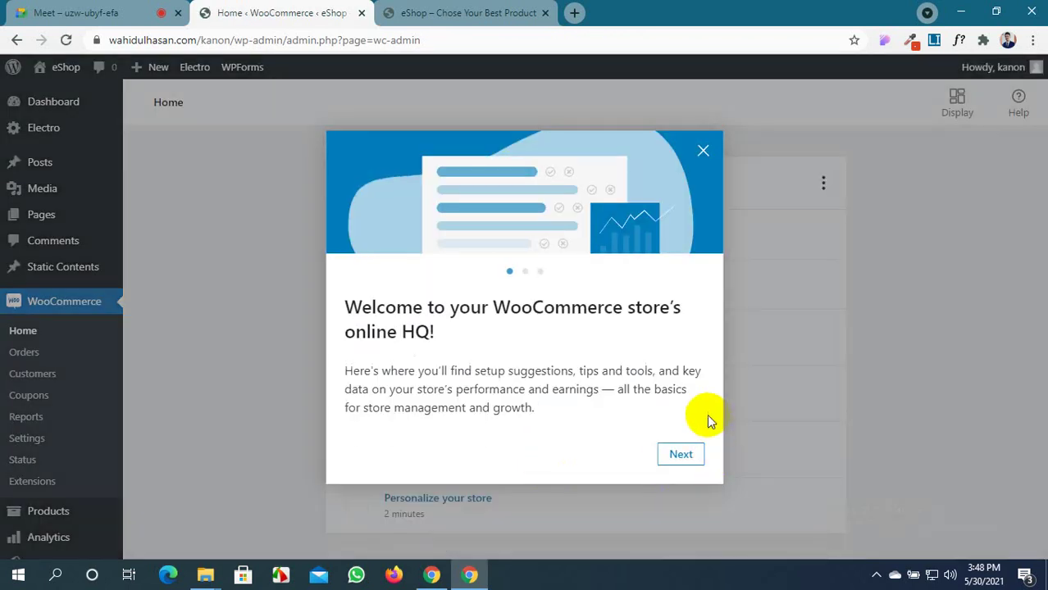
# - Step through and close the welcome tour, then go to WooCommerce Settings
pyautogui.click(677, 458)
pyautogui.click(677, 459)
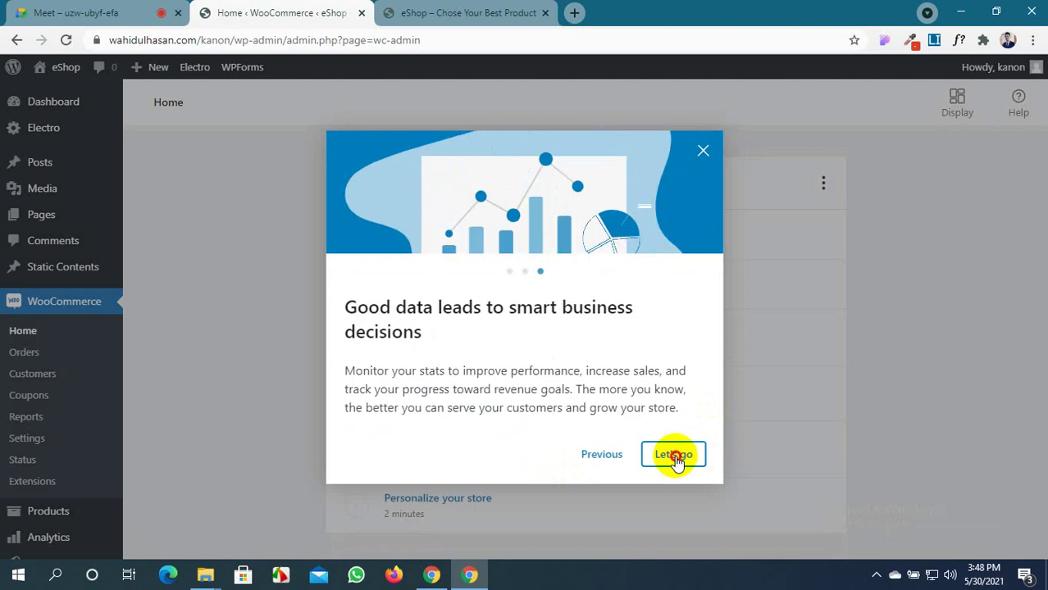
pyautogui.click(677, 460)
pyautogui.scroll(-8, 498, 370)
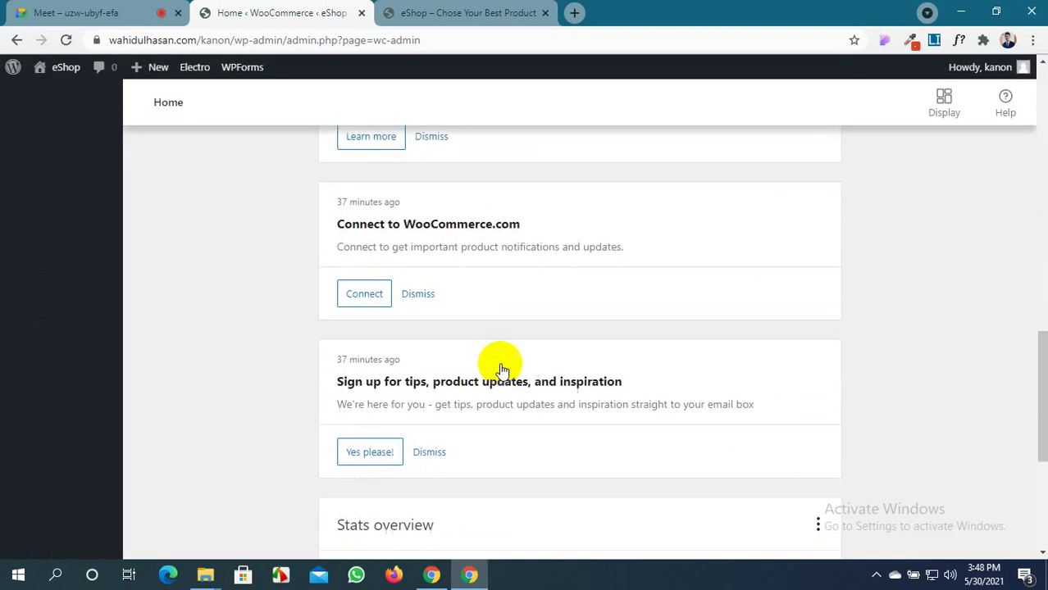
pyautogui.scroll(10, 502, 371)
pyautogui.moveTo(35, 416)
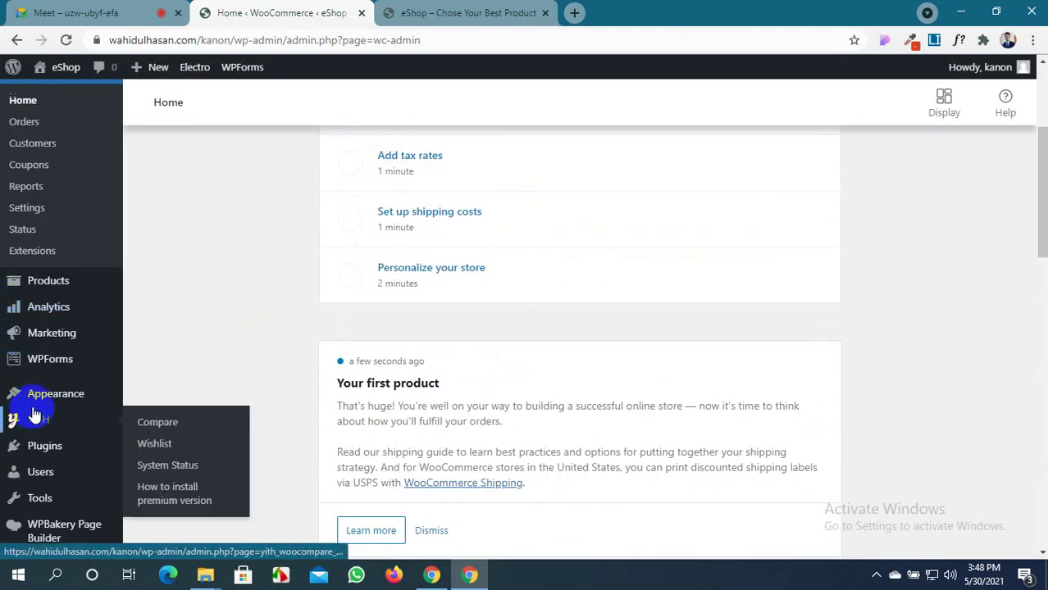
pyautogui.scroll(2, 34, 252)
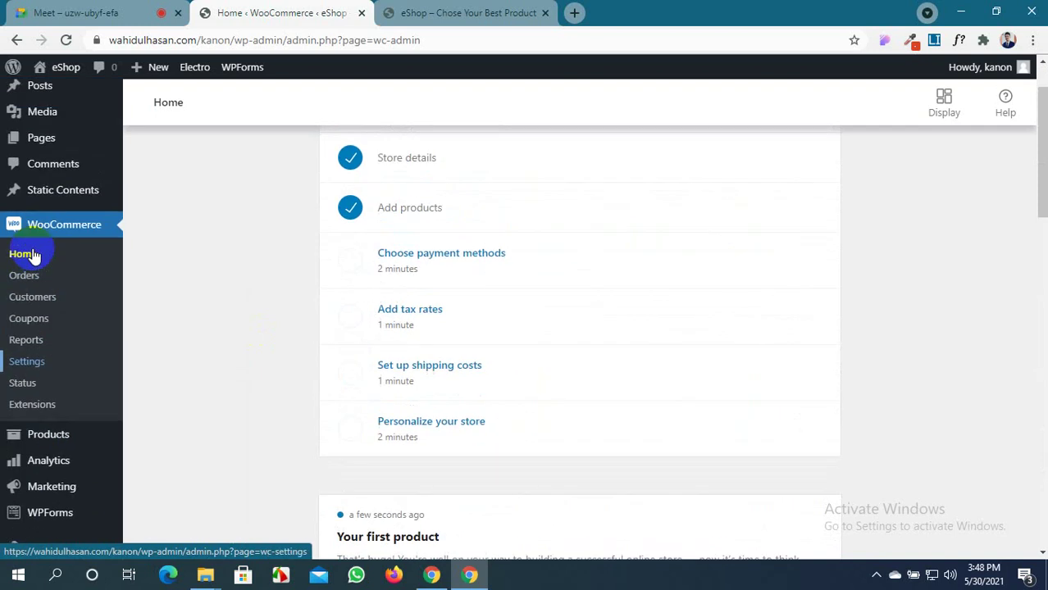
pyautogui.click(30, 369)
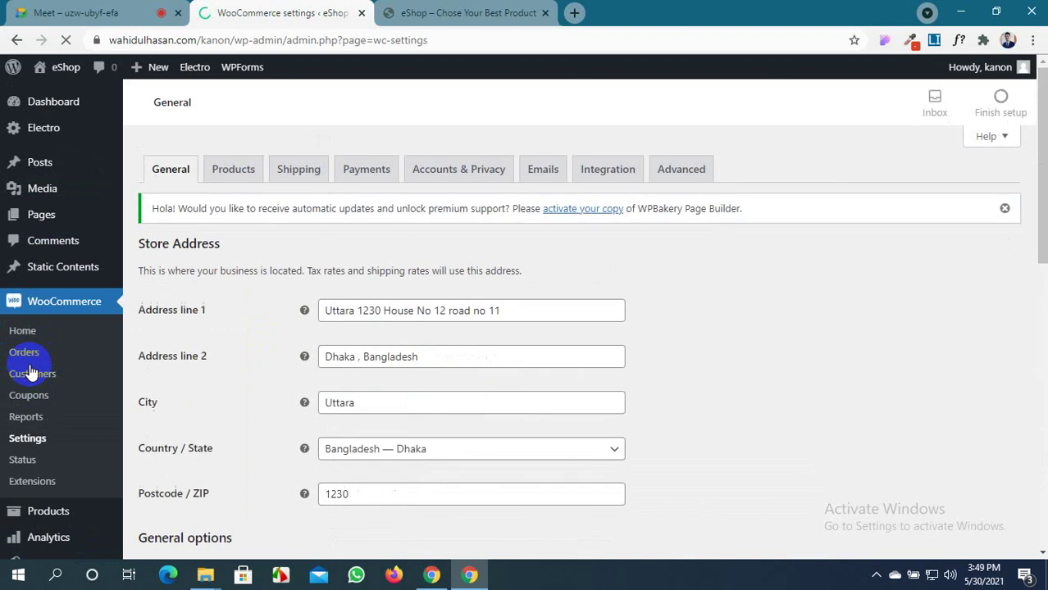
# - Set selling locations to all countries except Bangladesh
pyautogui.scroll(-5, 244, 495)
pyautogui.scroll(3, 250, 493)
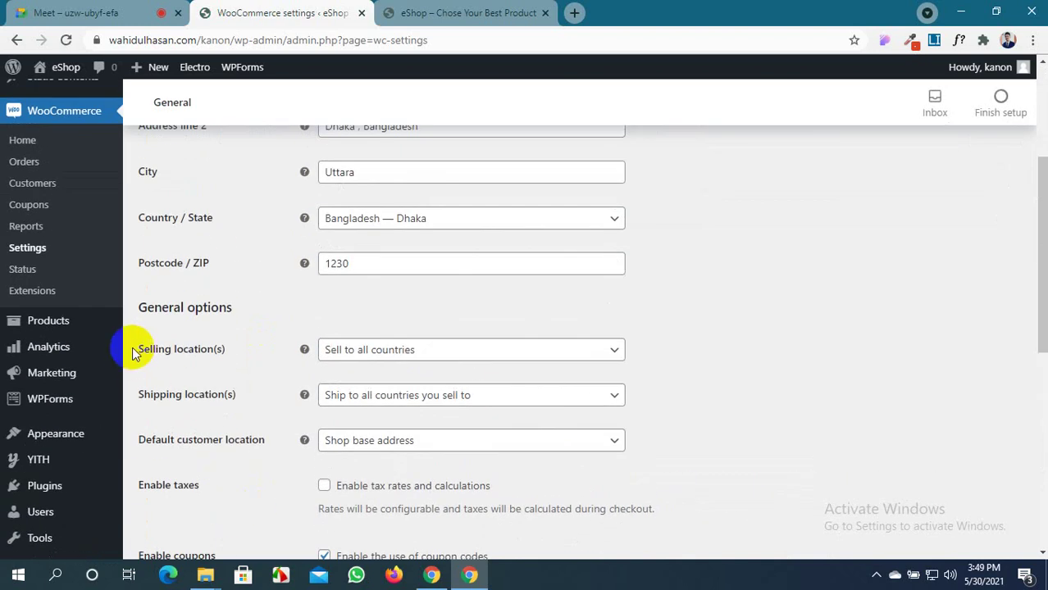
pyautogui.click(529, 351)
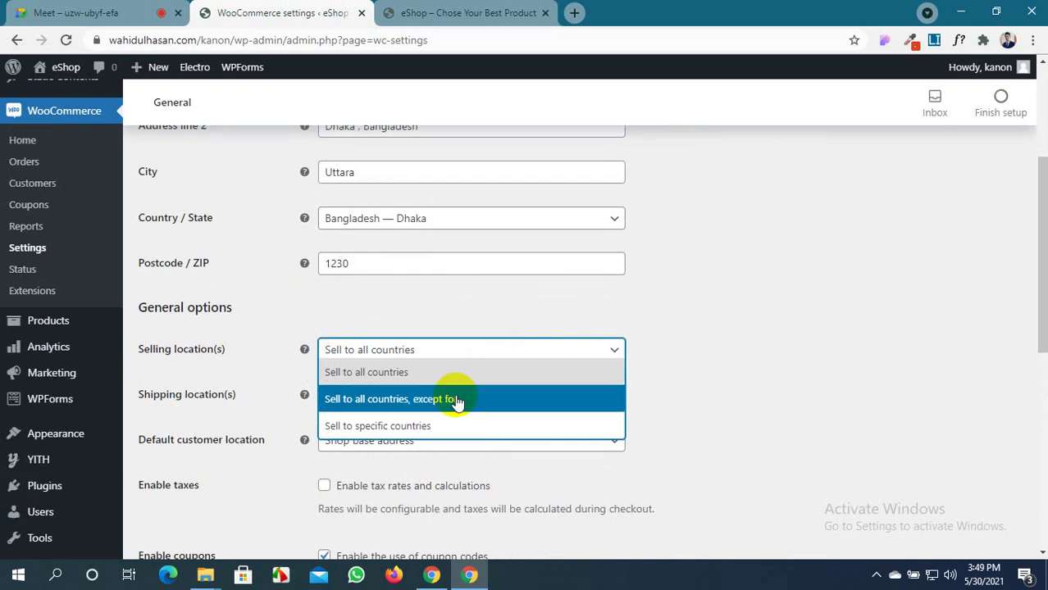
pyautogui.click(455, 399)
pyautogui.click(449, 405)
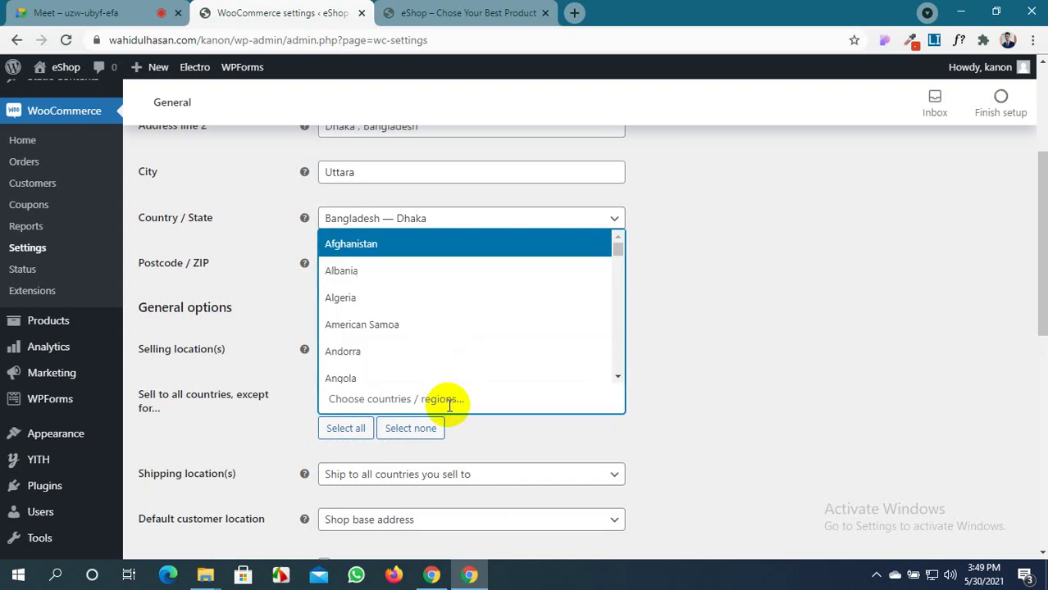
pyautogui.write('bang')
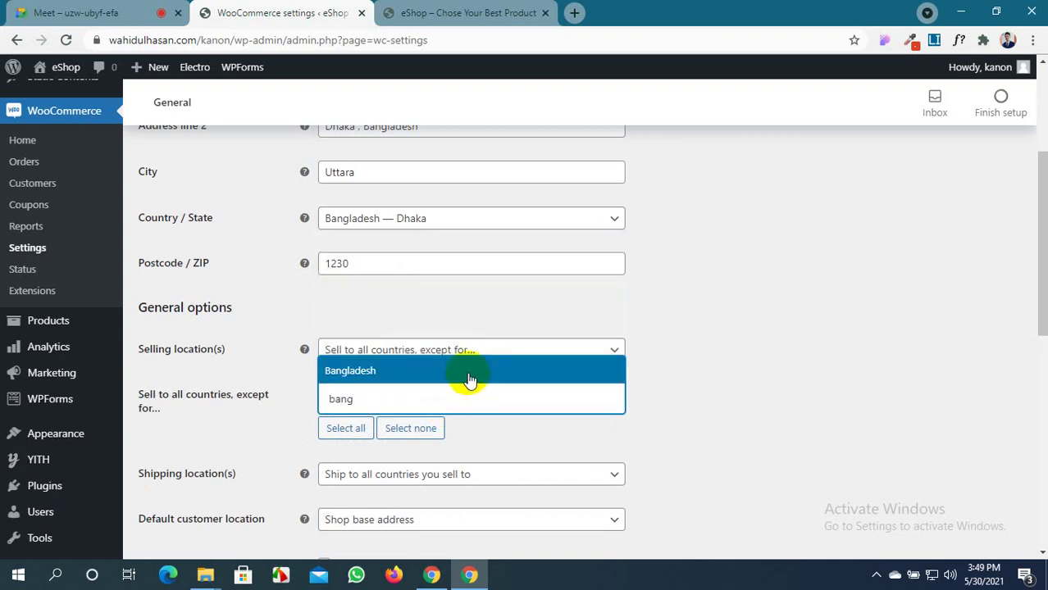
pyautogui.click(468, 376)
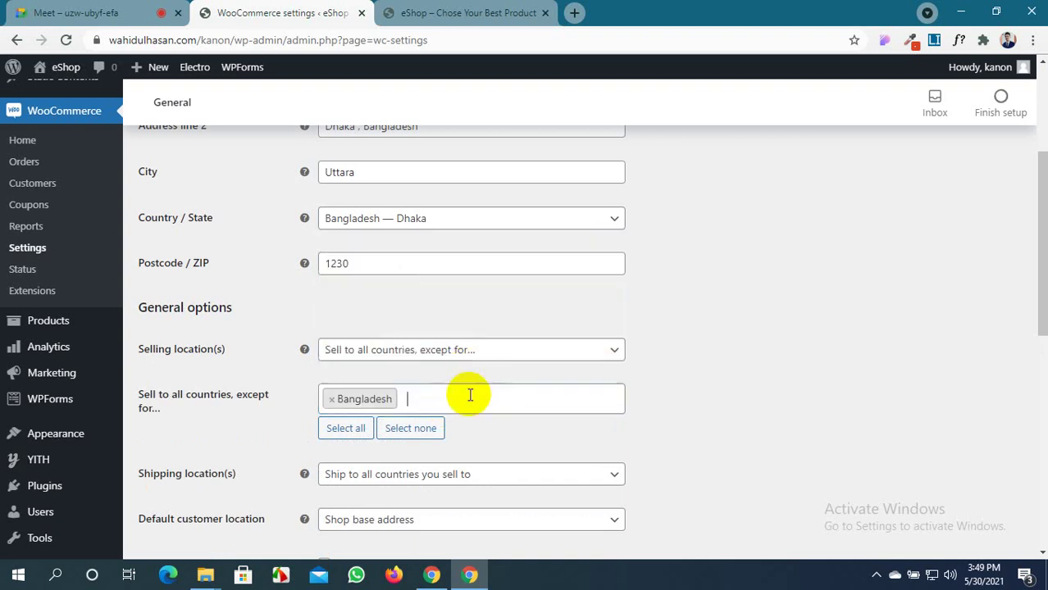
# - Limit shipping locations to the specific country Bangladesh
pyautogui.scroll(-3, 467, 394)
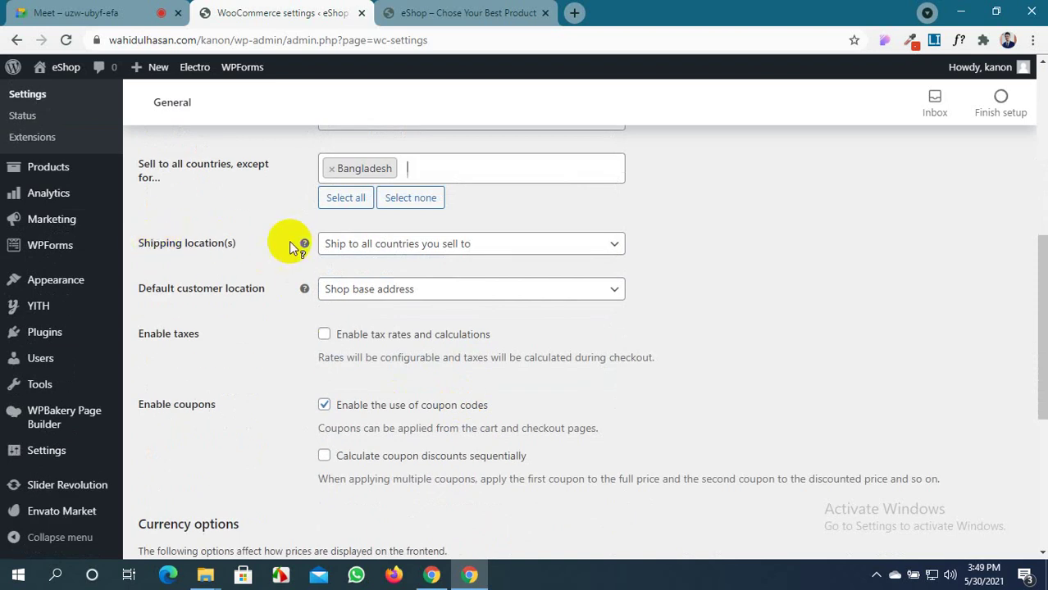
pyautogui.click(548, 245)
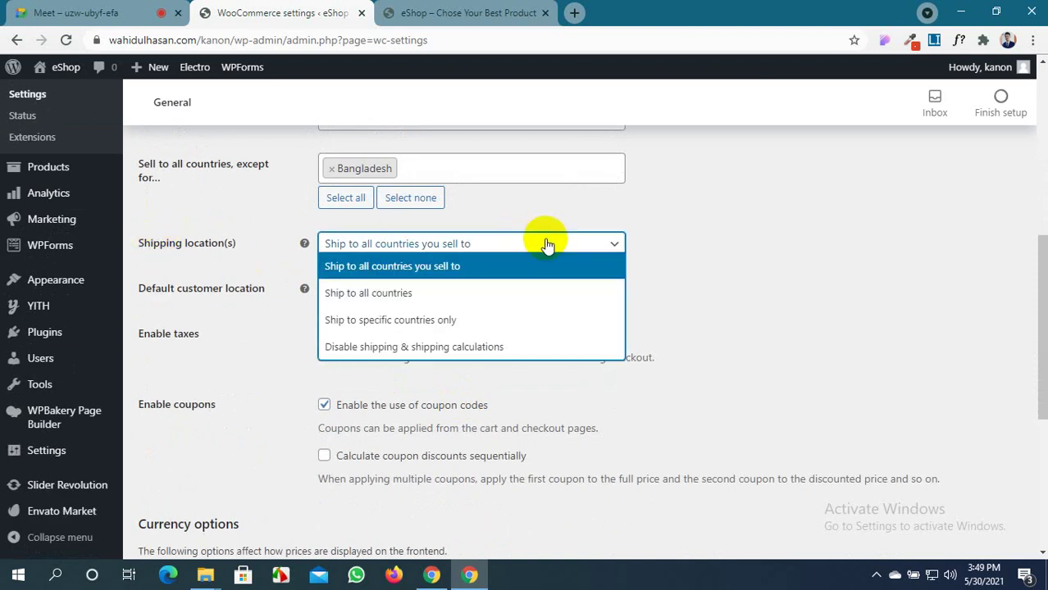
pyautogui.click(412, 321)
pyautogui.click(417, 292)
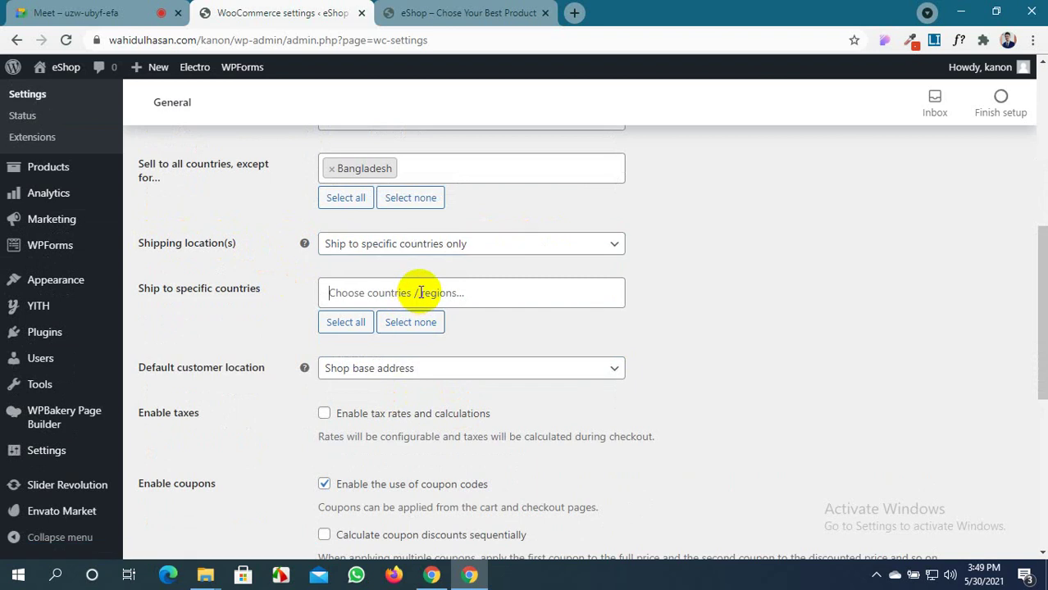
pyautogui.write('bang')
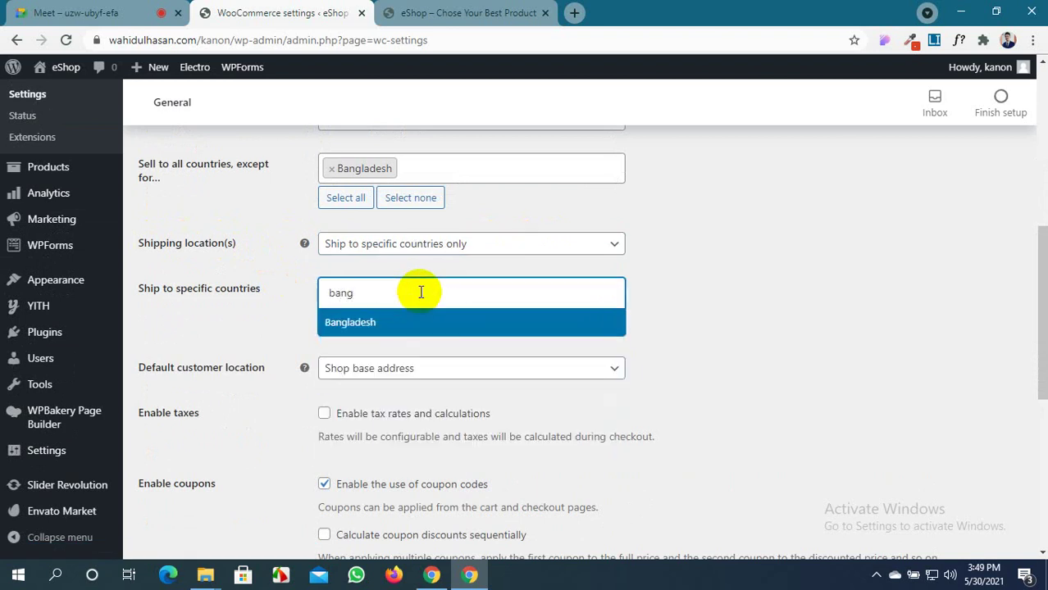
pyautogui.click(412, 326)
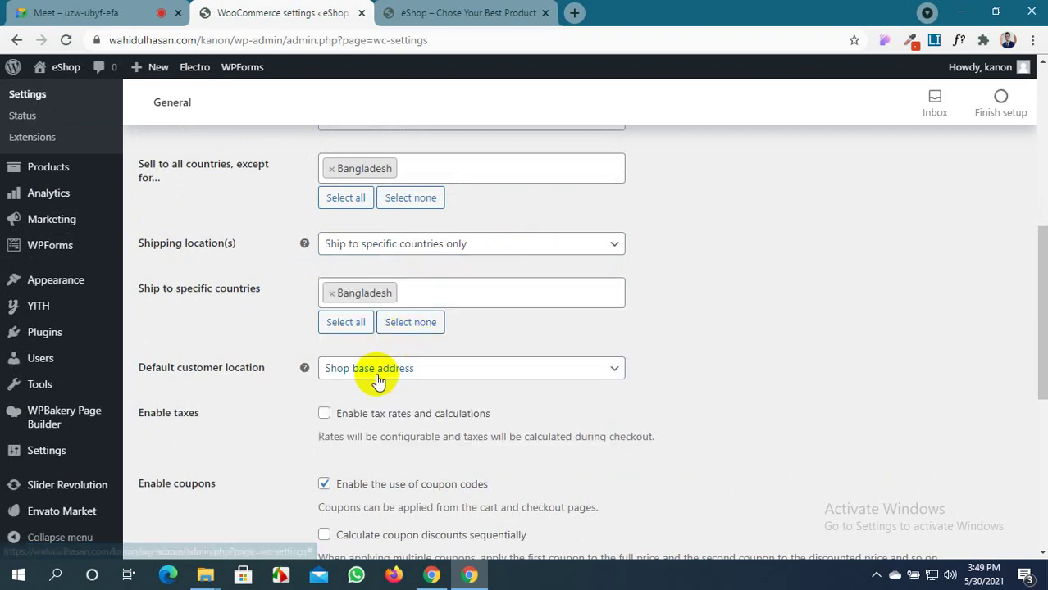
# - Enable sequential coupon discount calculation and save the general settings
pyautogui.scroll(-2, 324, 430)
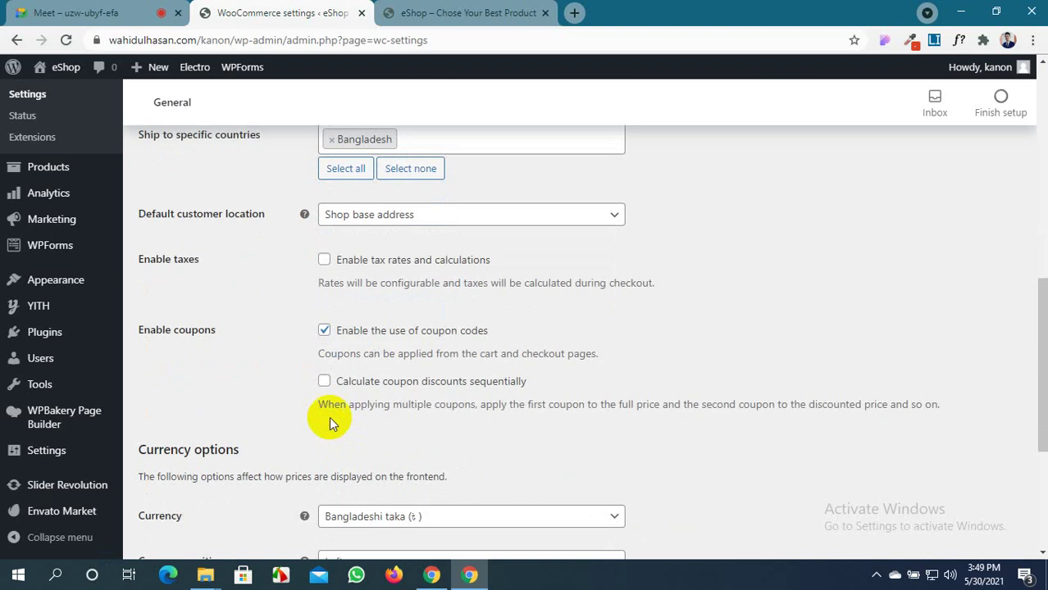
pyautogui.click(325, 384)
pyautogui.scroll(-2, 362, 443)
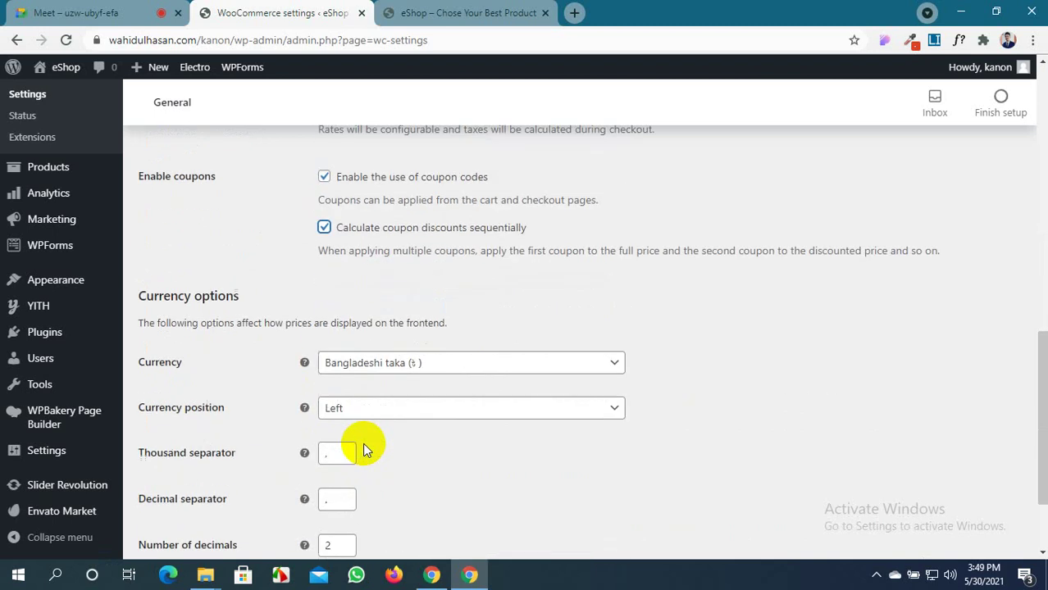
pyautogui.scroll(-1, 426, 371)
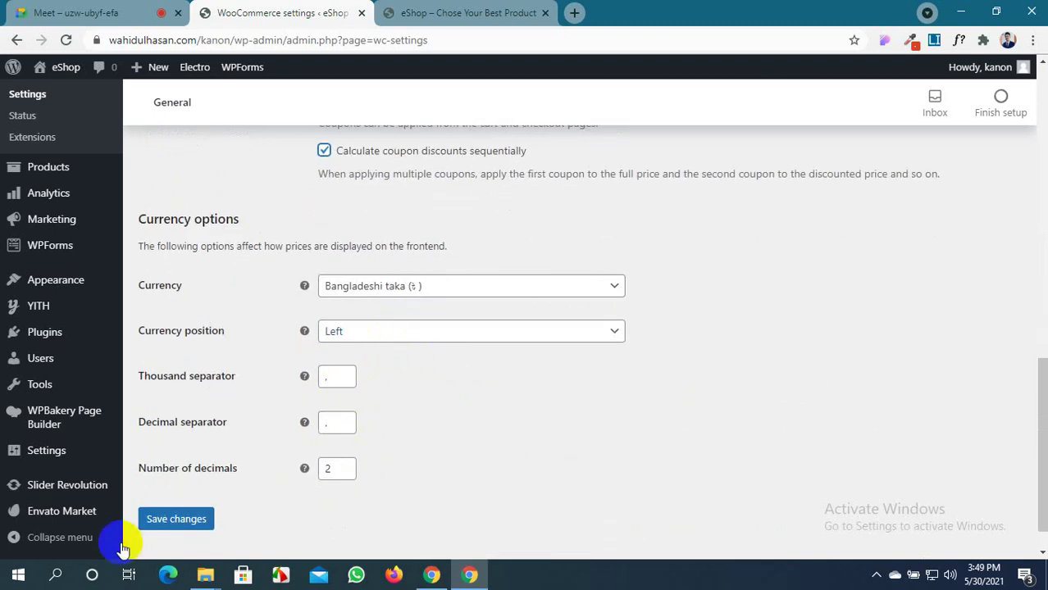
pyautogui.click(151, 521)
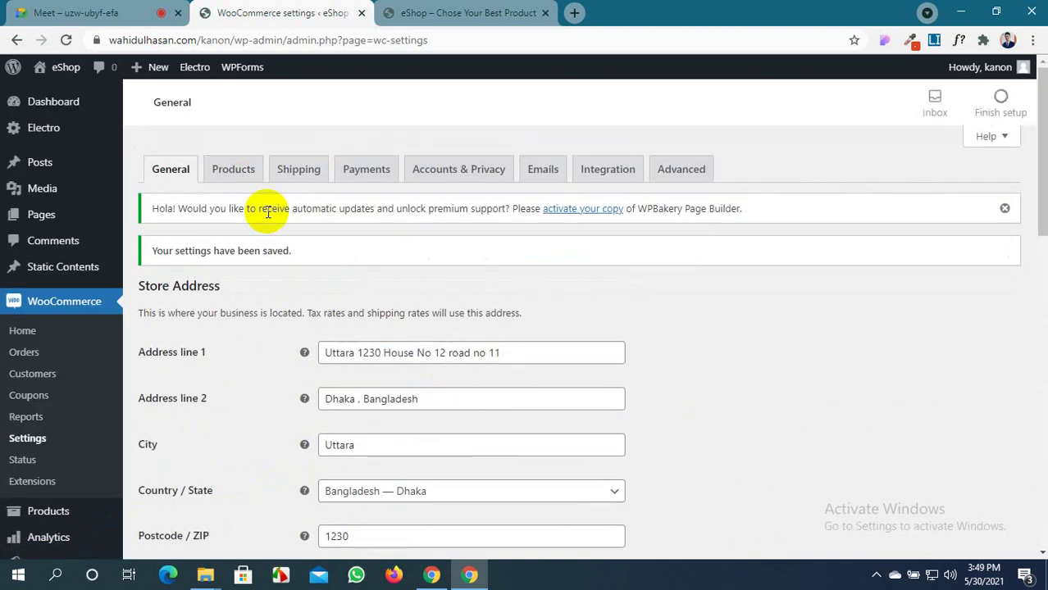
# - Open the Products settings, leaving Shop selected as the shop page
pyautogui.click(243, 170)
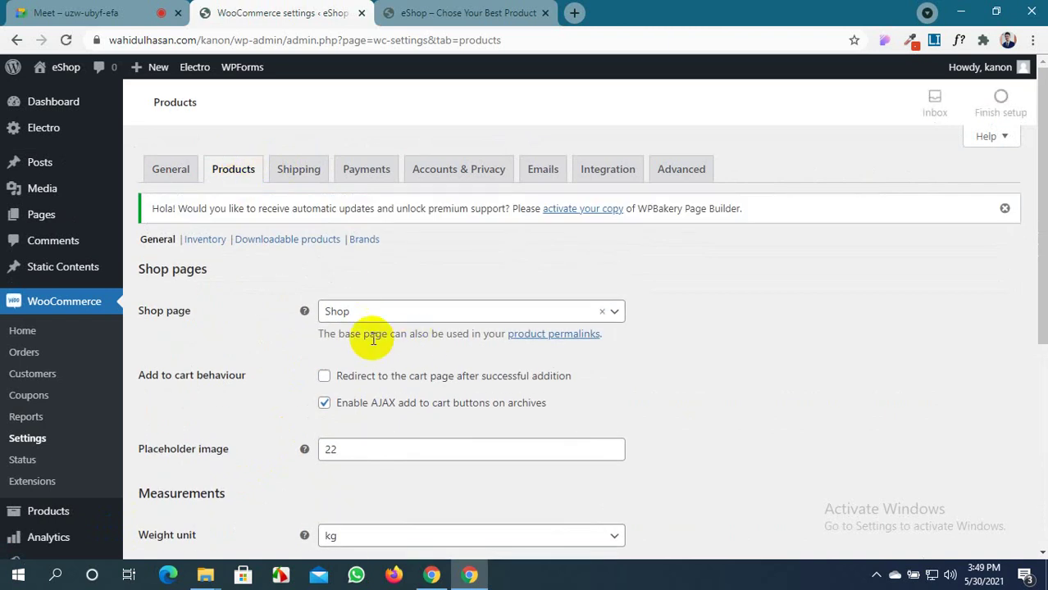
pyautogui.click(610, 312)
pyautogui.scroll(-4, 459, 442)
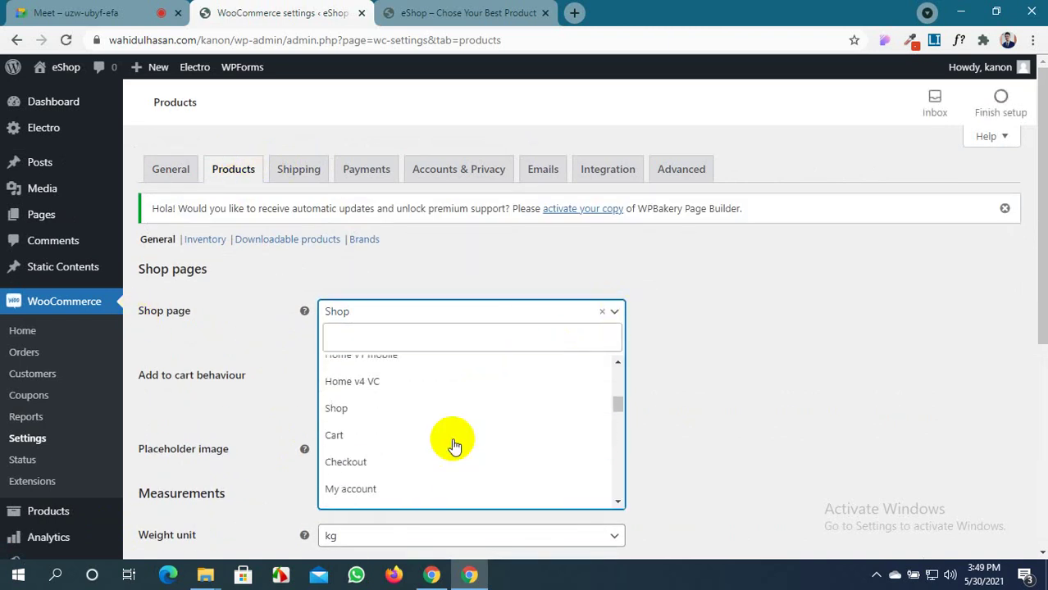
pyautogui.scroll(3, 455, 445)
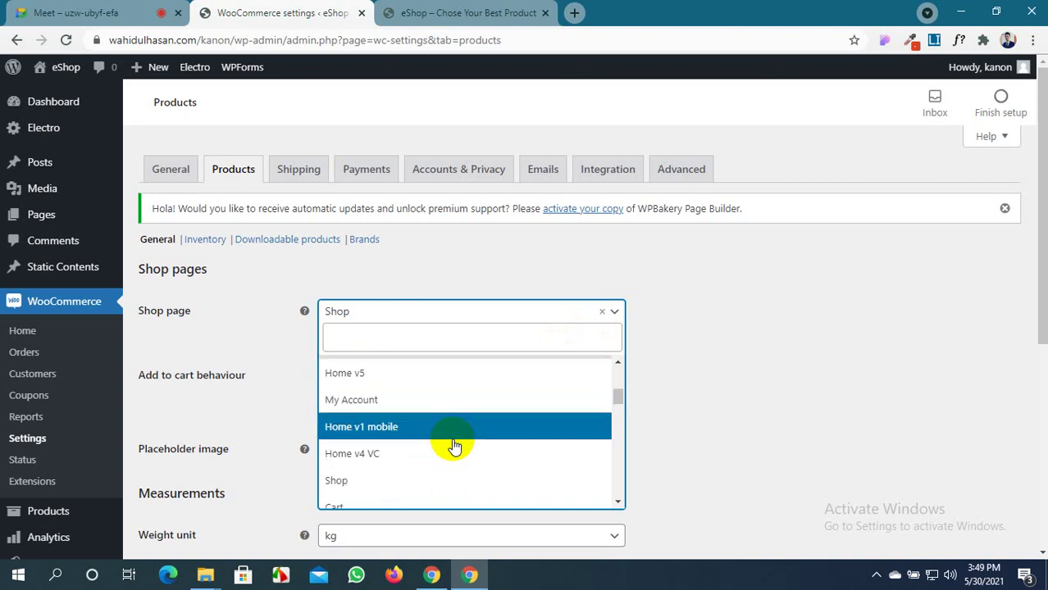
pyautogui.scroll(-1, 454, 444)
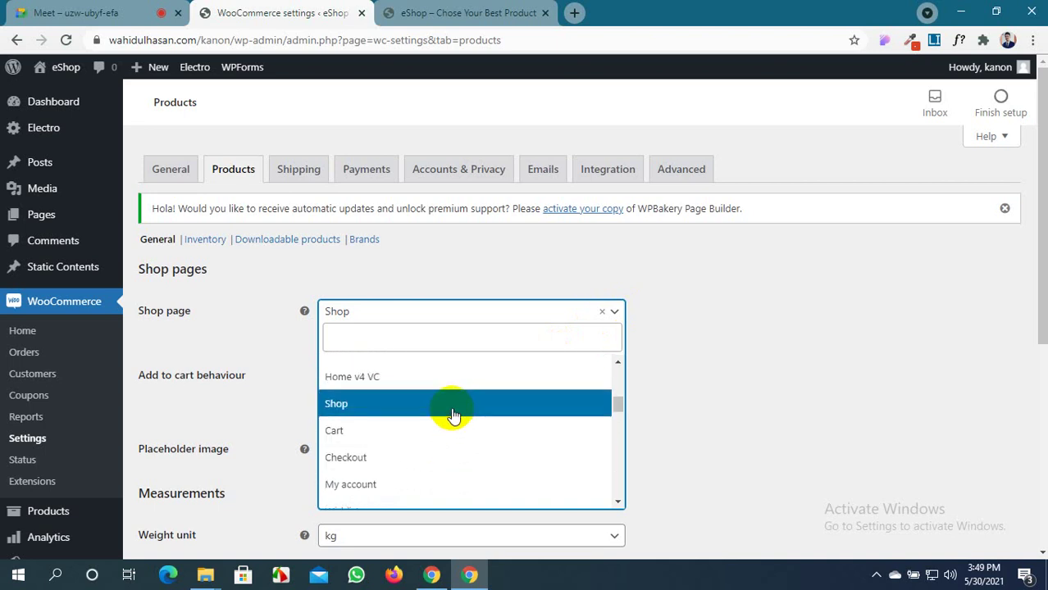
pyautogui.scroll(-1, 452, 414)
pyautogui.scroll(-4, 453, 410)
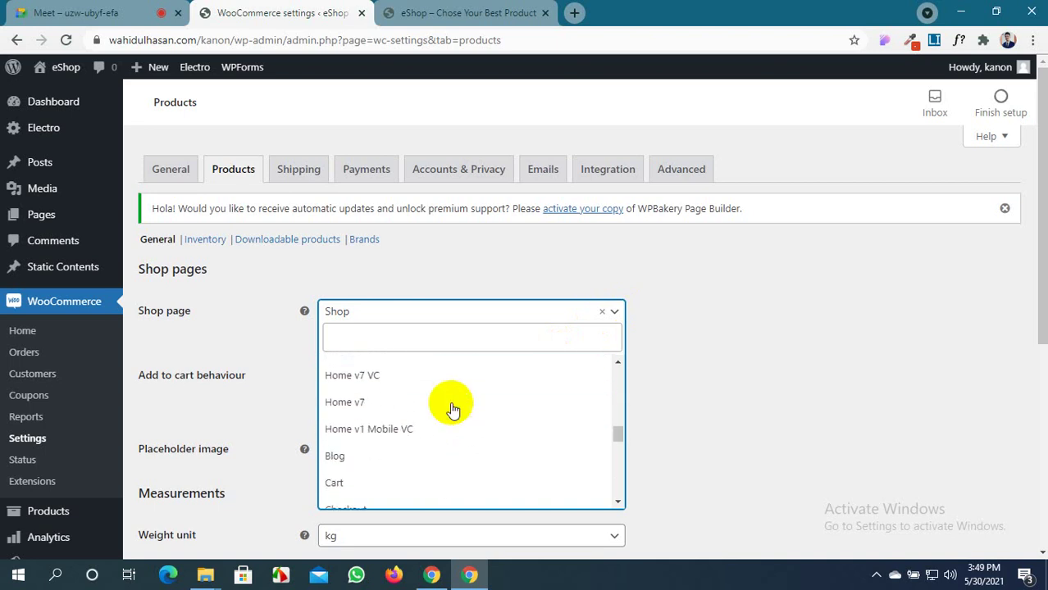
pyautogui.scroll(-5, 453, 410)
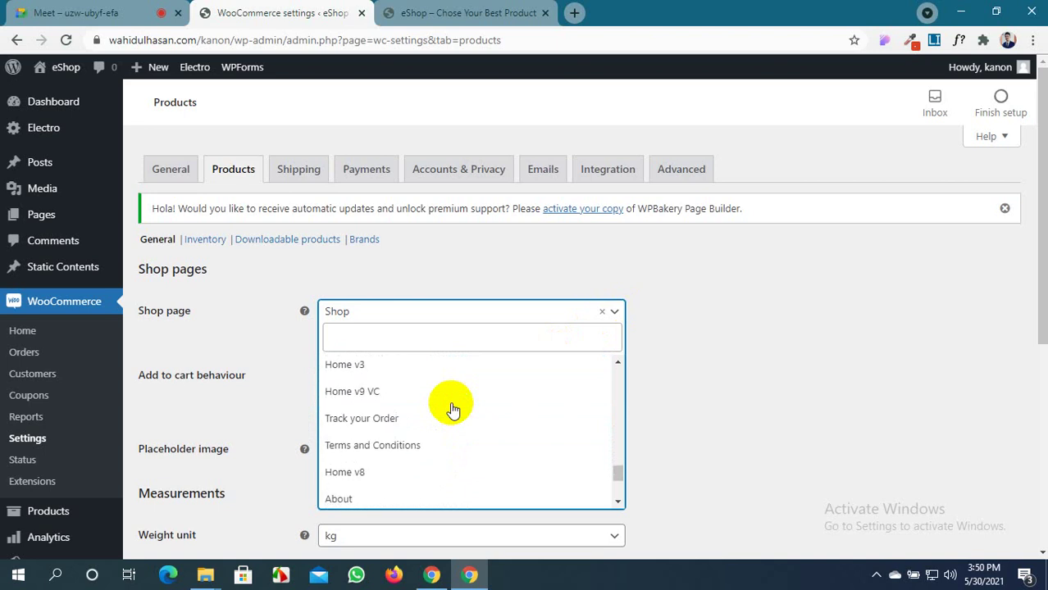
pyautogui.scroll(10, 452, 410)
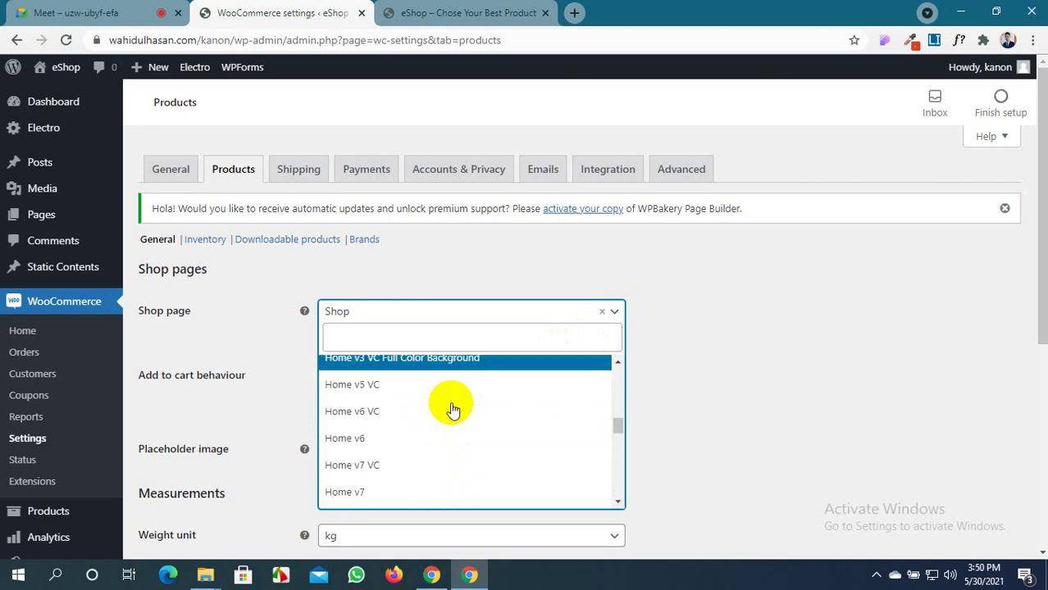
pyautogui.scroll(-1, 451, 408)
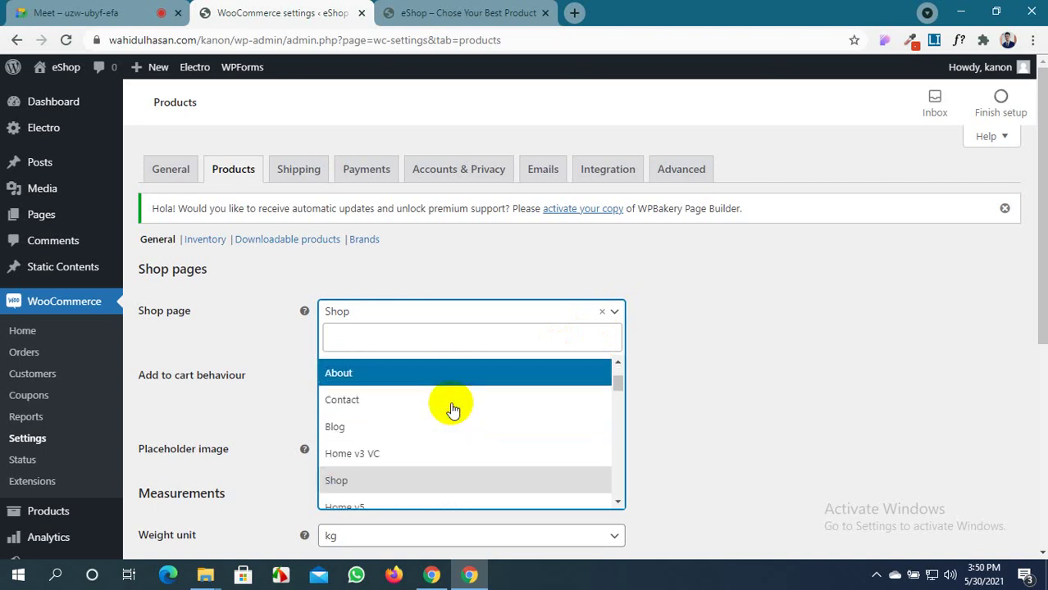
pyautogui.scroll(-1, 447, 480)
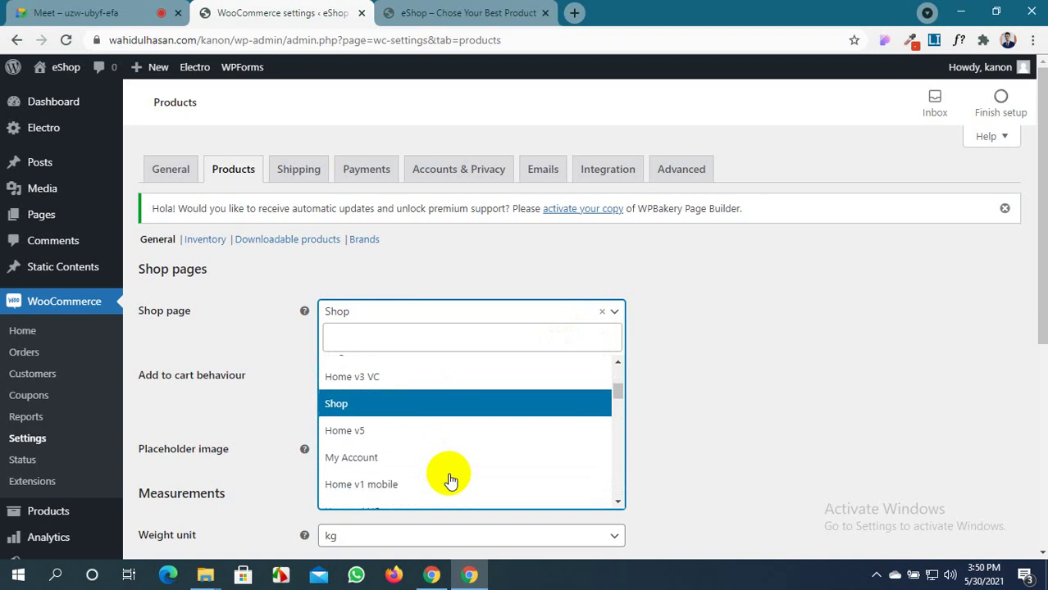
pyautogui.press('Escape')
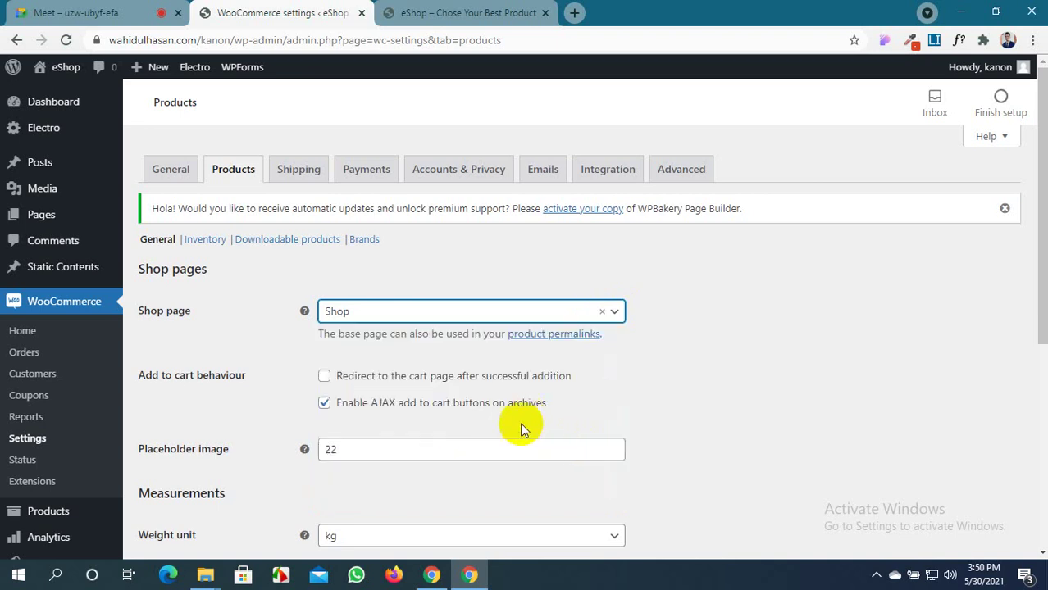
# - Allow reviews only from verified owners, save, and start a new shipping zone
pyautogui.scroll(-1, 468, 402)
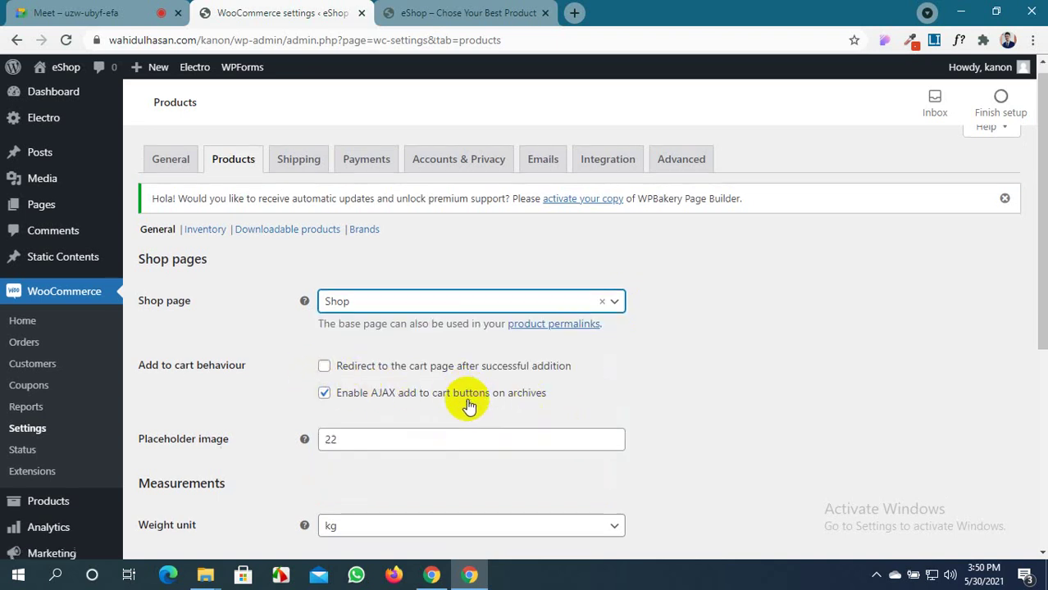
pyautogui.scroll(-1, 418, 379)
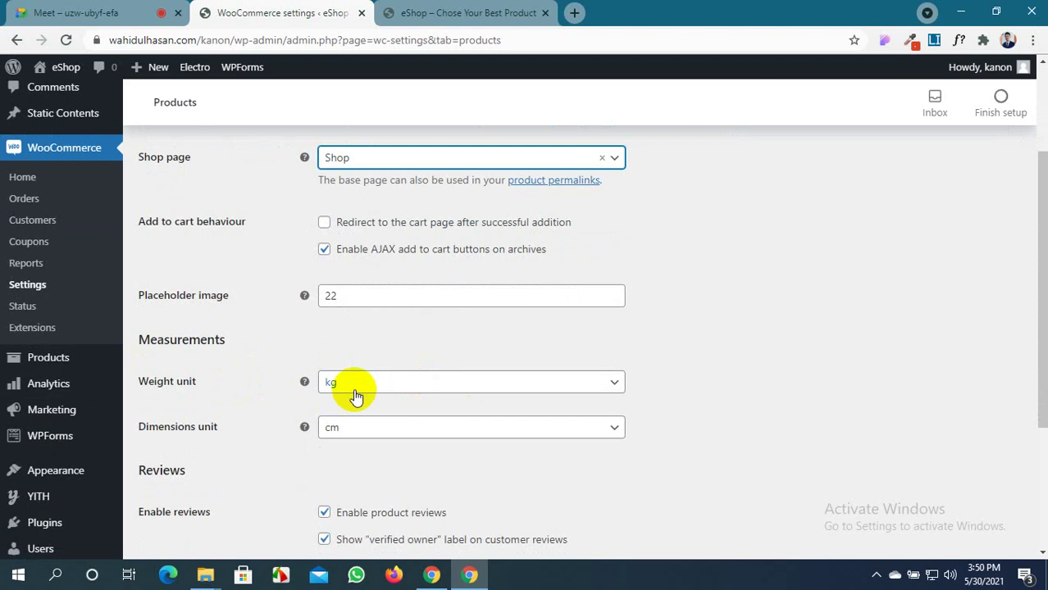
pyautogui.scroll(-3, 386, 397)
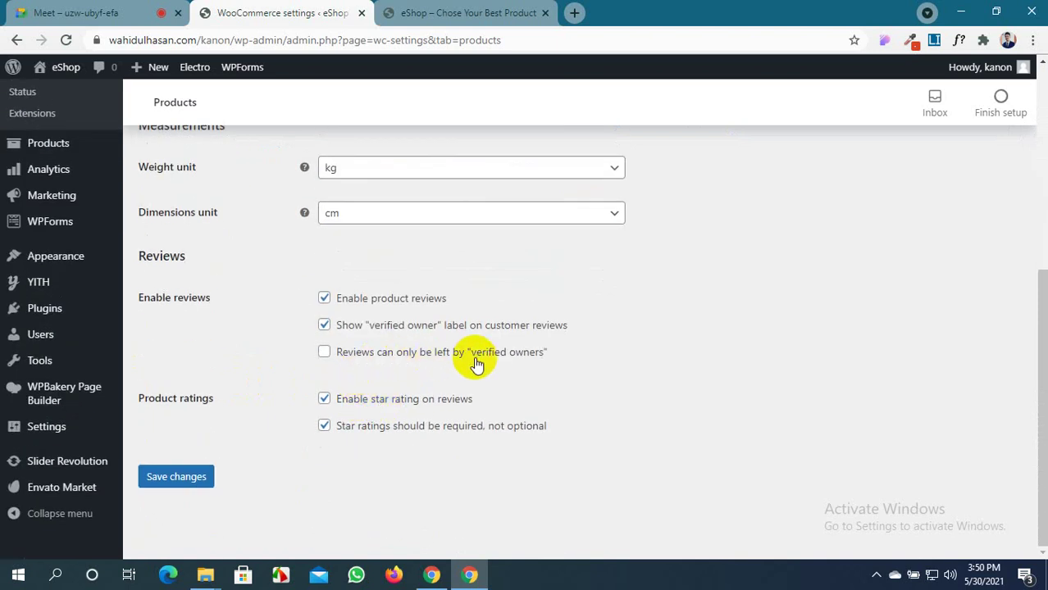
pyautogui.click(325, 355)
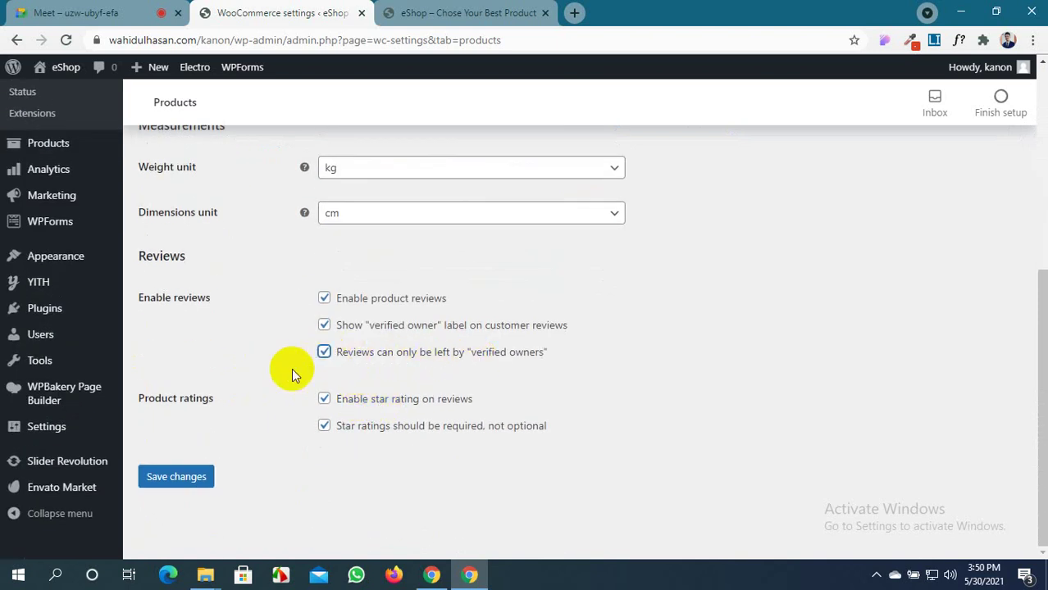
pyautogui.click(171, 484)
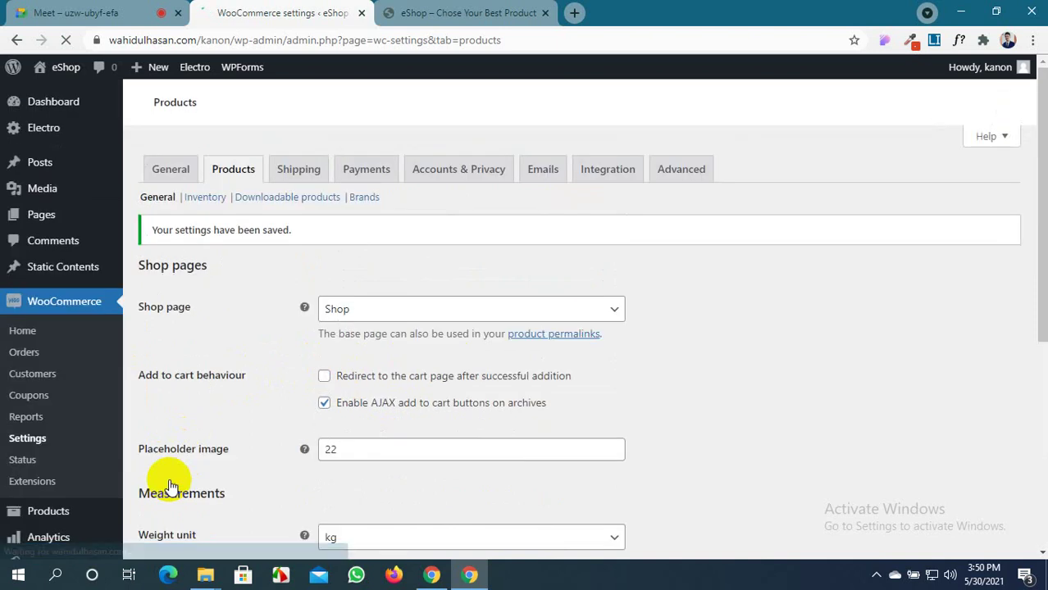
pyautogui.click(307, 182)
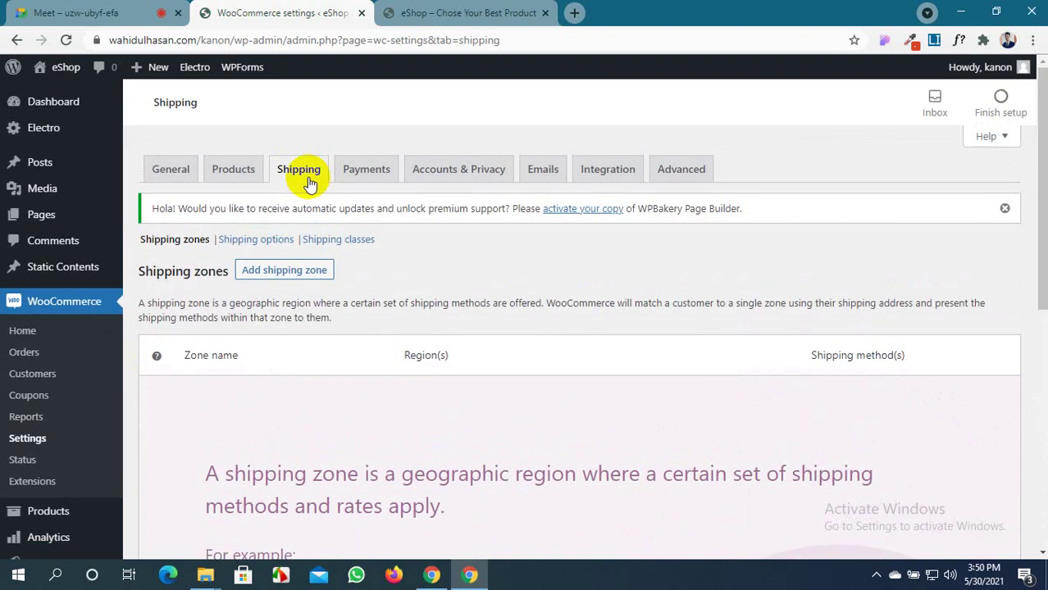
pyautogui.click(311, 273)
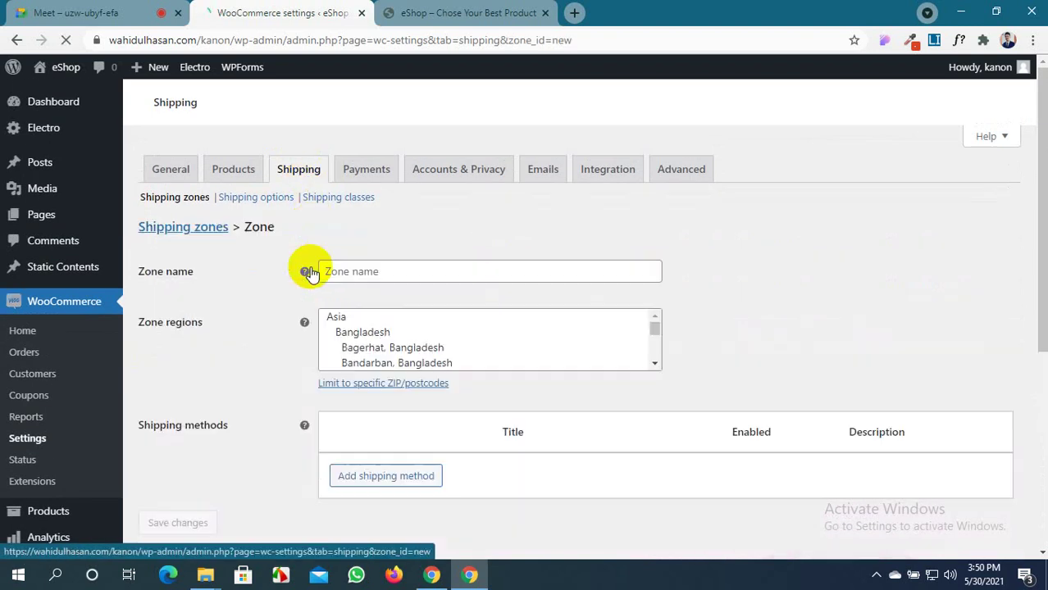
# - Name the new shipping zone 'Inside Dhaka'
pyautogui.scroll(-1, 311, 273)
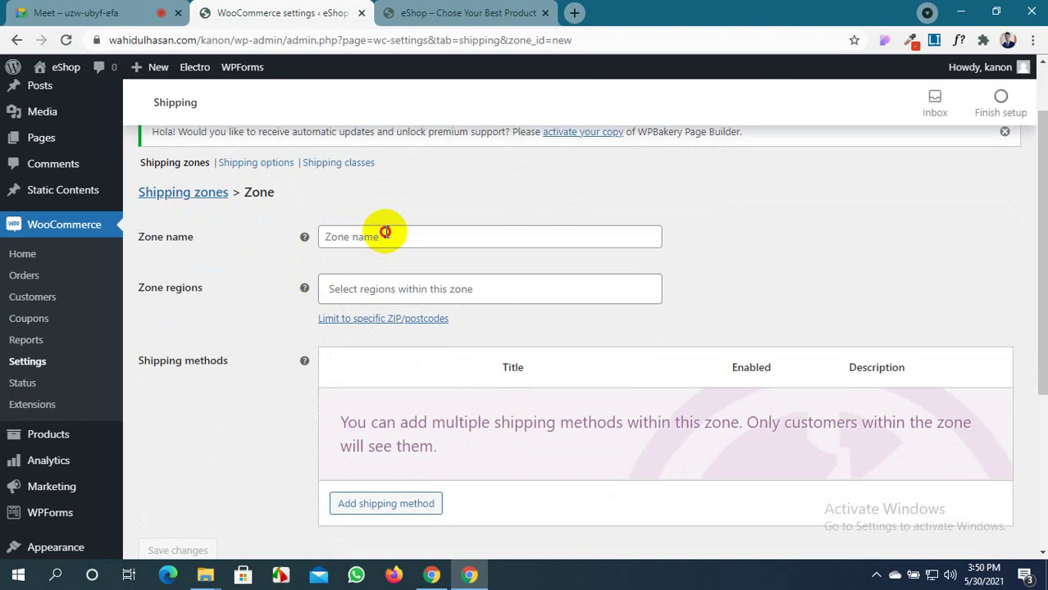
pyautogui.click(384, 233)
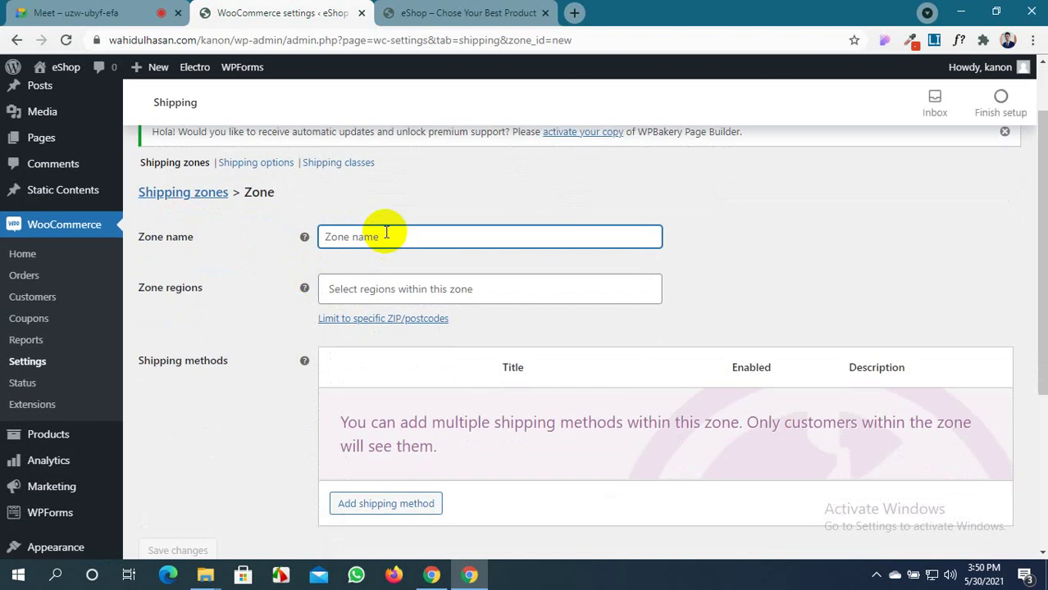
pyautogui.write('In sid')
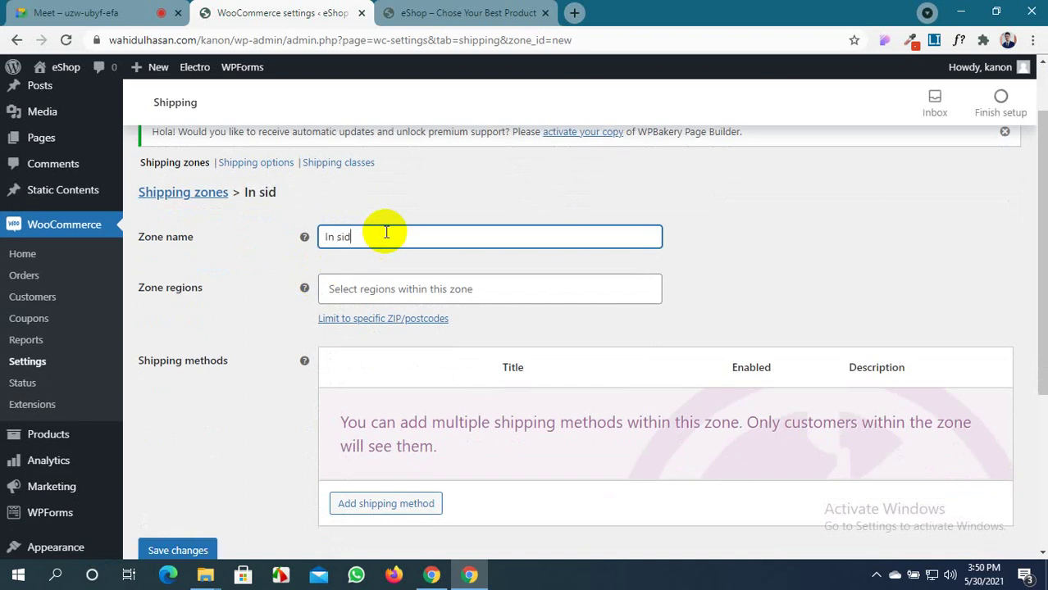
pyautogui.press('BackSpace')
pyautogui.press('BackSpace')
pyautogui.write('de Dhaka')
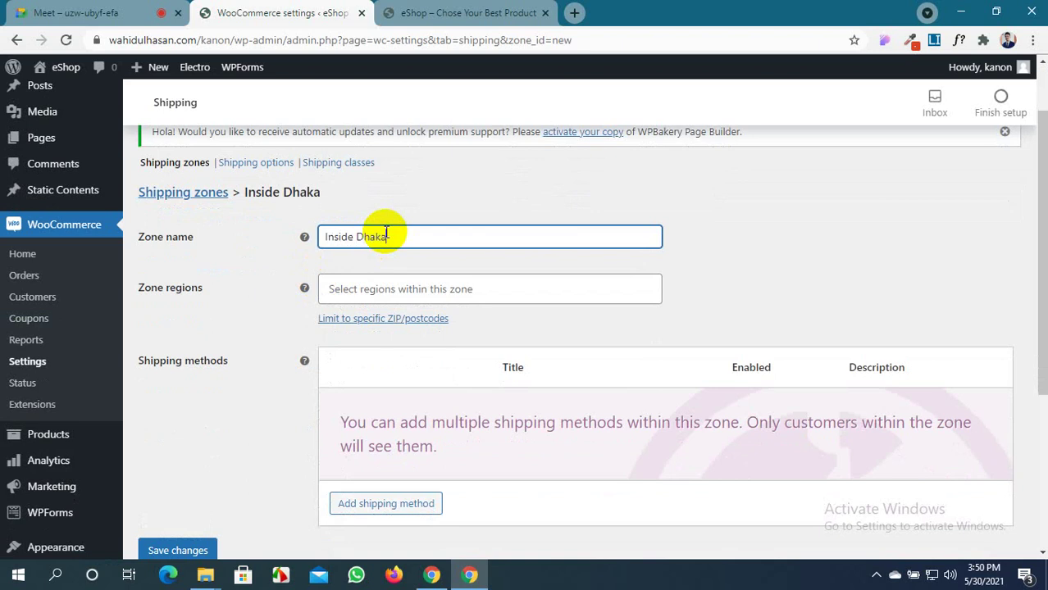
# - Set the zone region to Dhaka, Bangladesh
pyautogui.click(375, 284)
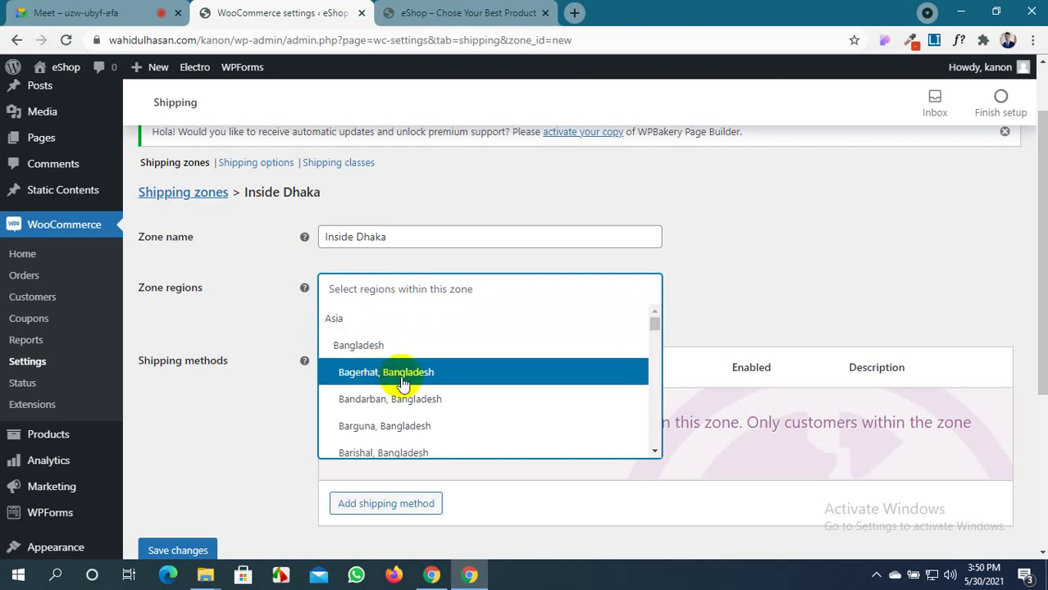
pyautogui.scroll(-1, 403, 382)
pyautogui.scroll(-4, 403, 382)
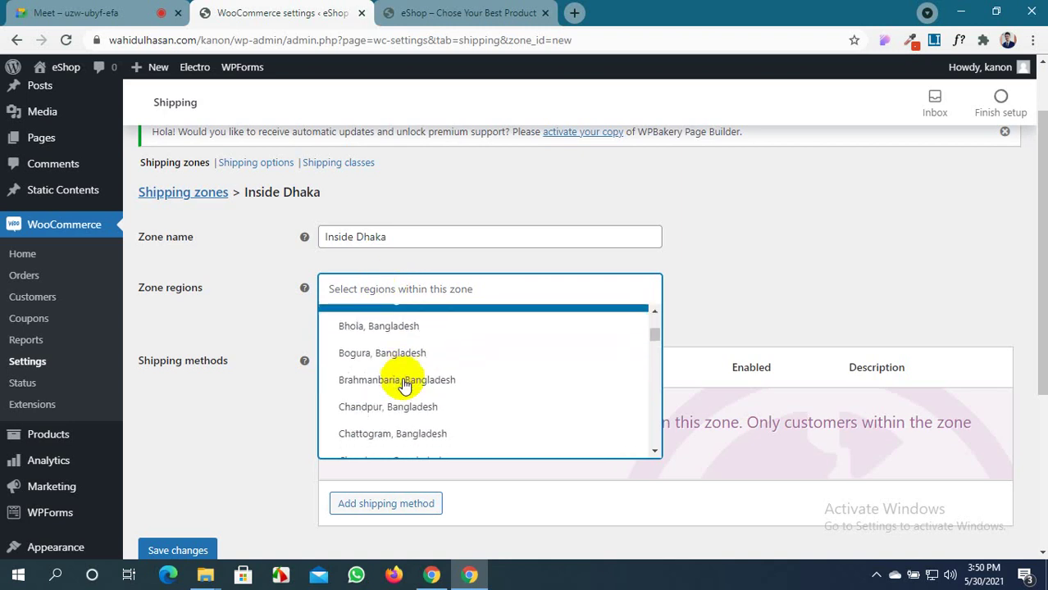
pyautogui.scroll(-1, 404, 385)
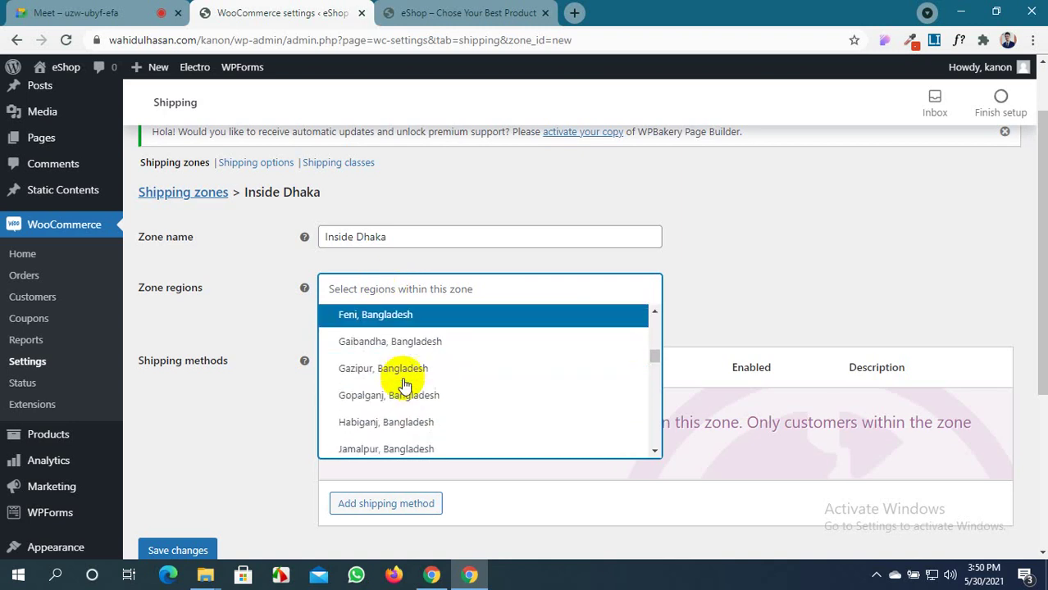
pyautogui.scroll(1, 406, 346)
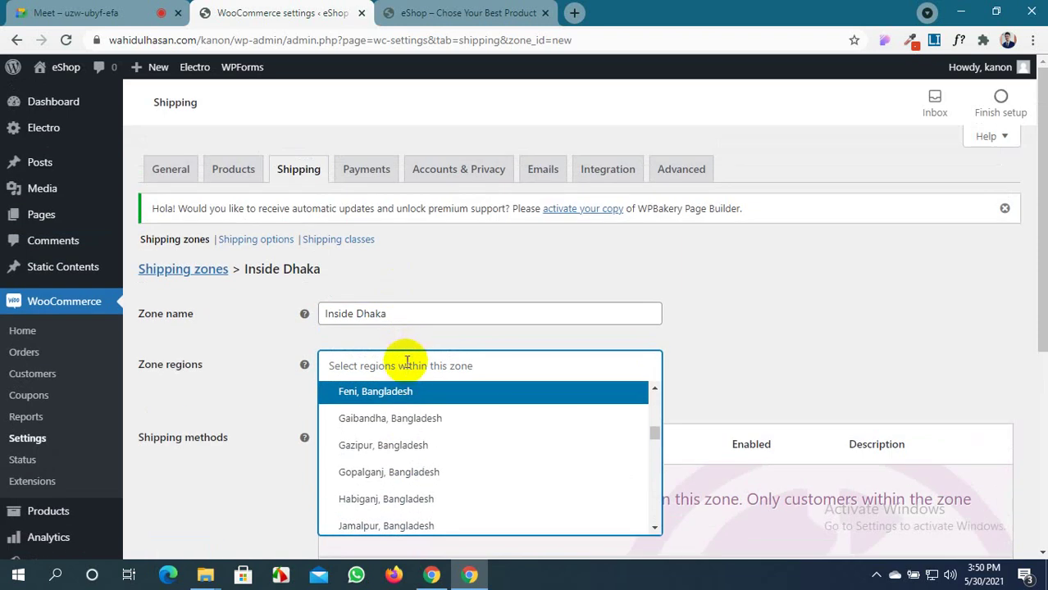
pyautogui.click(408, 369)
pyautogui.click(408, 369)
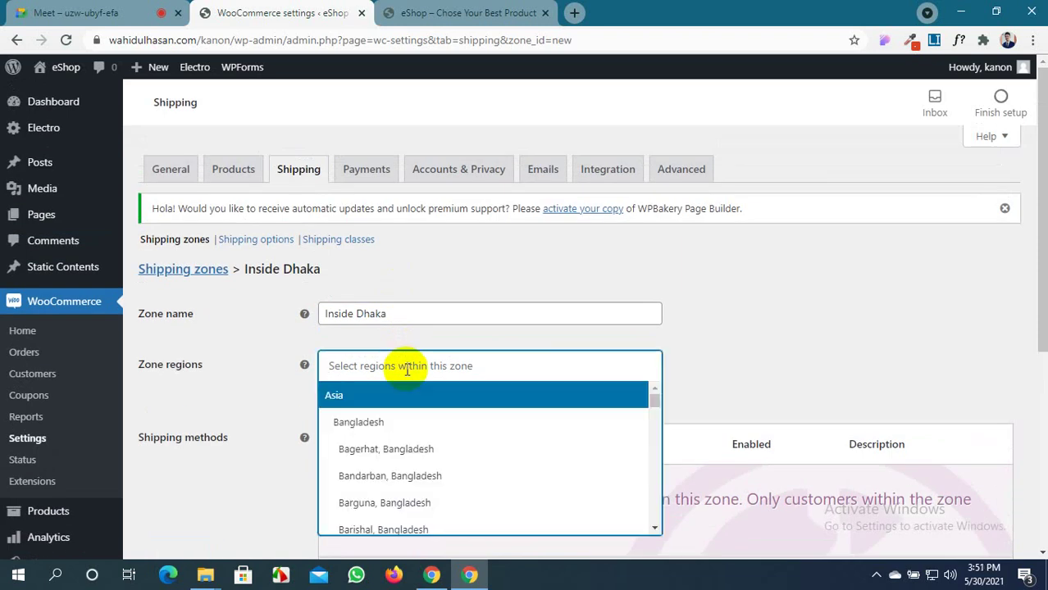
pyautogui.write('dh')
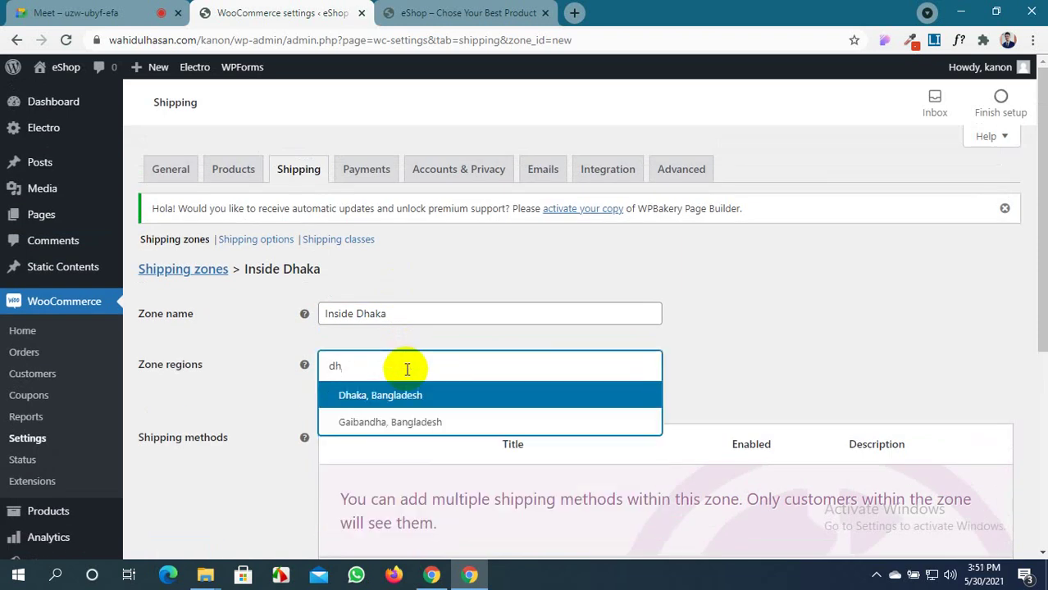
pyautogui.click(433, 396)
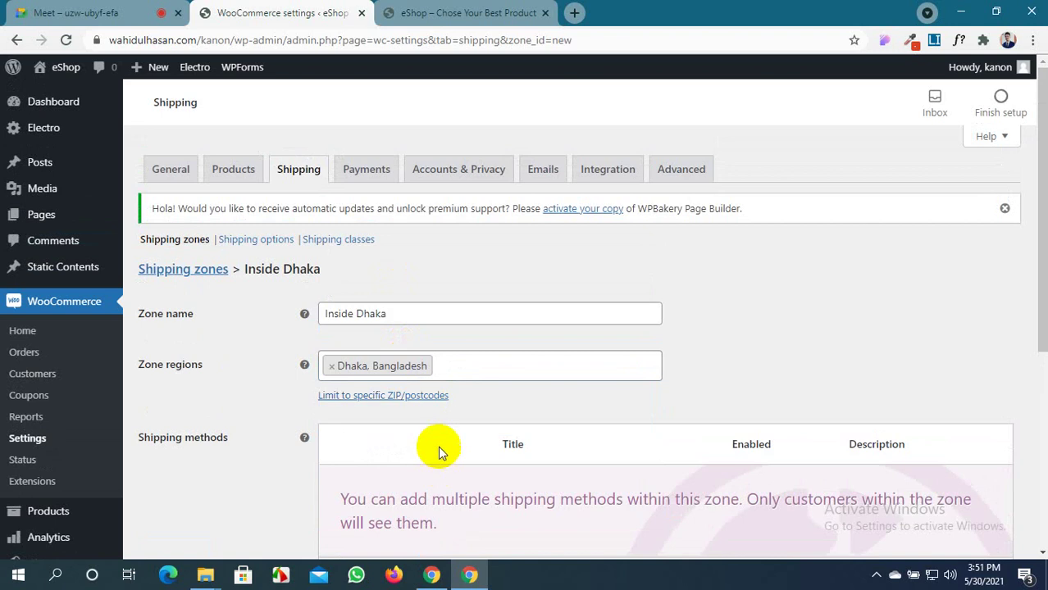
# - Add a Flat rate method with cost 0, save it, and return to shipping zones
pyautogui.scroll(-2, 401, 377)
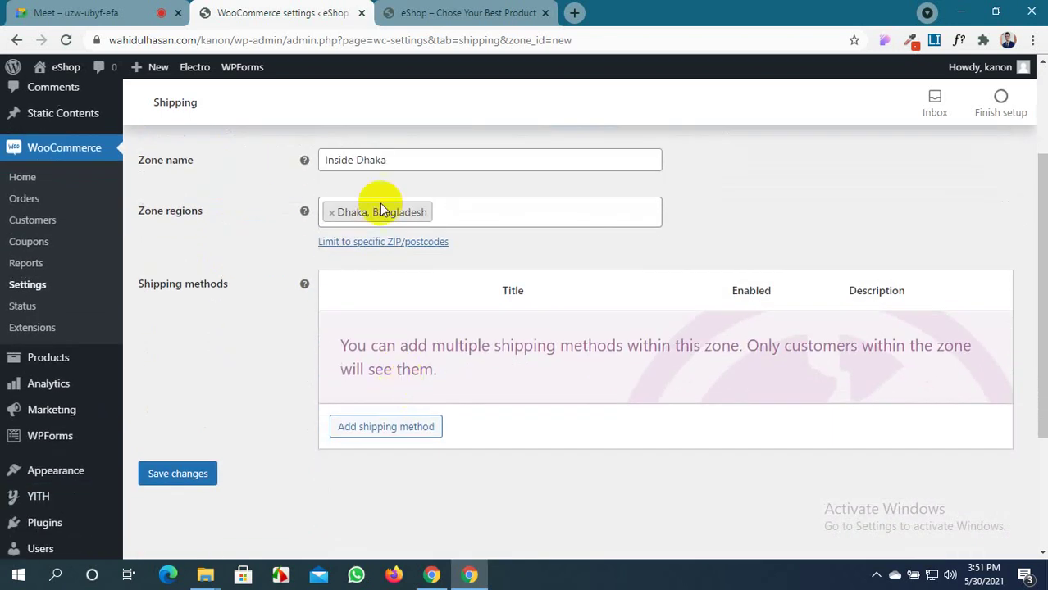
pyautogui.click(384, 428)
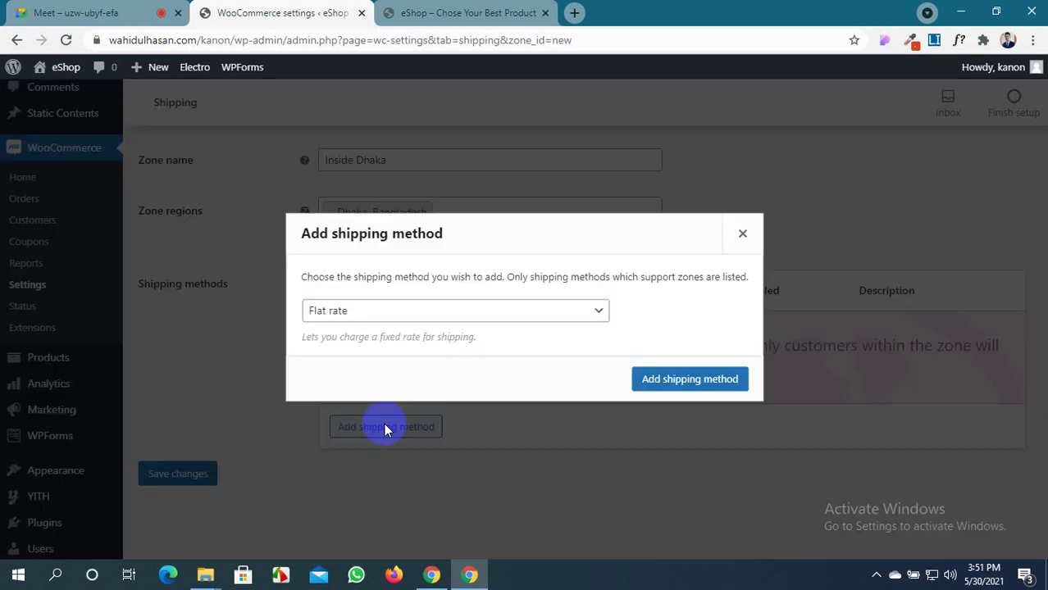
pyautogui.click(721, 386)
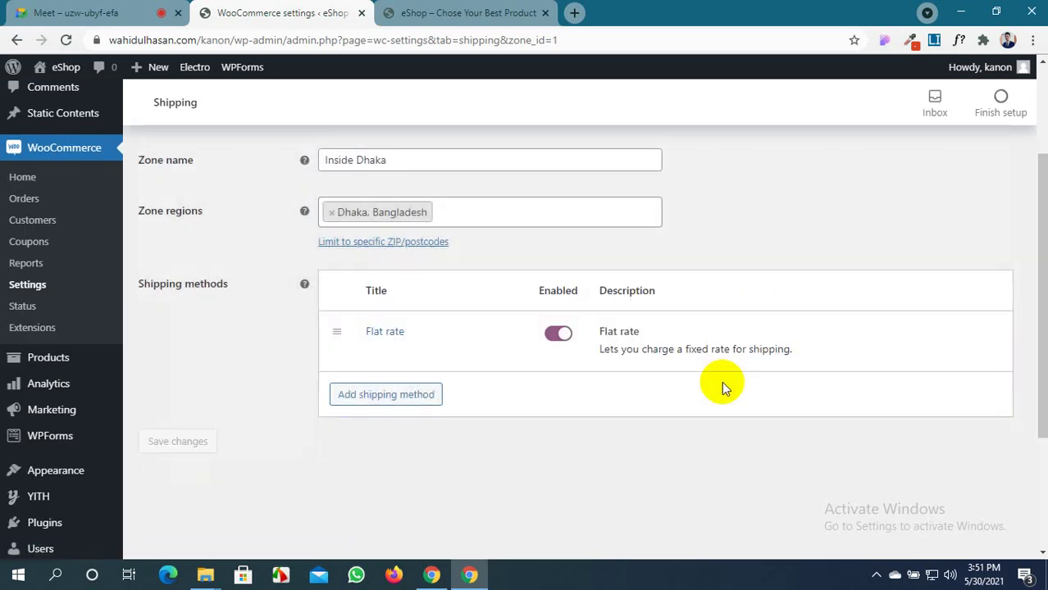
pyautogui.click(374, 351)
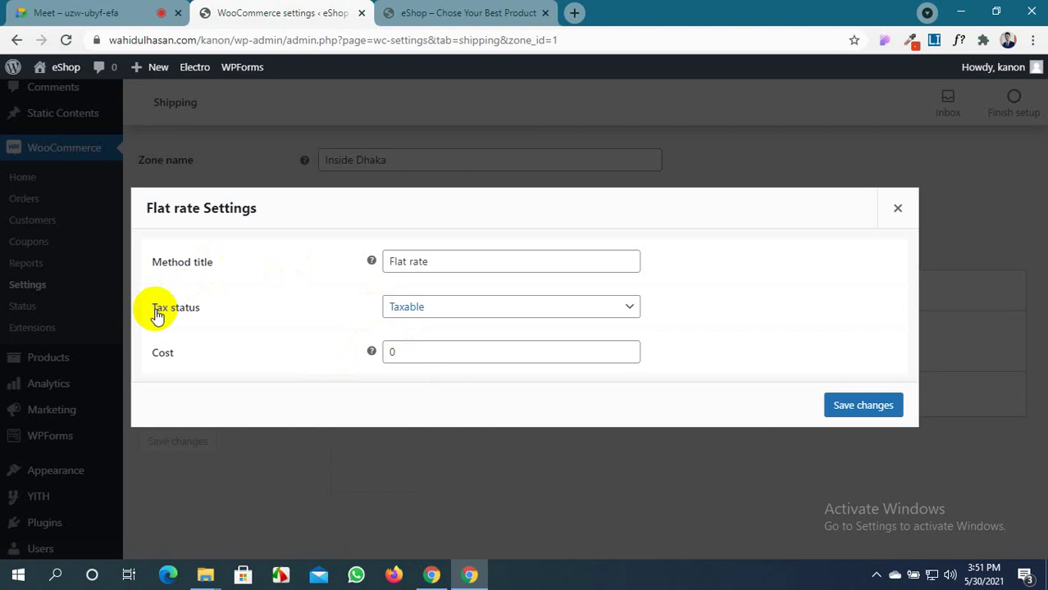
pyautogui.click(414, 349)
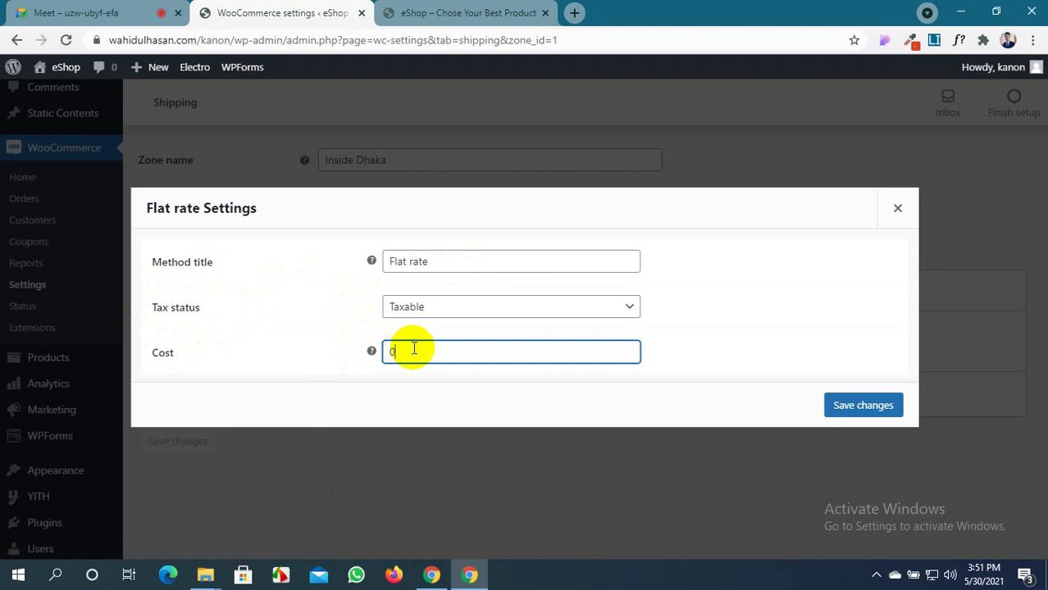
pyautogui.click(895, 406)
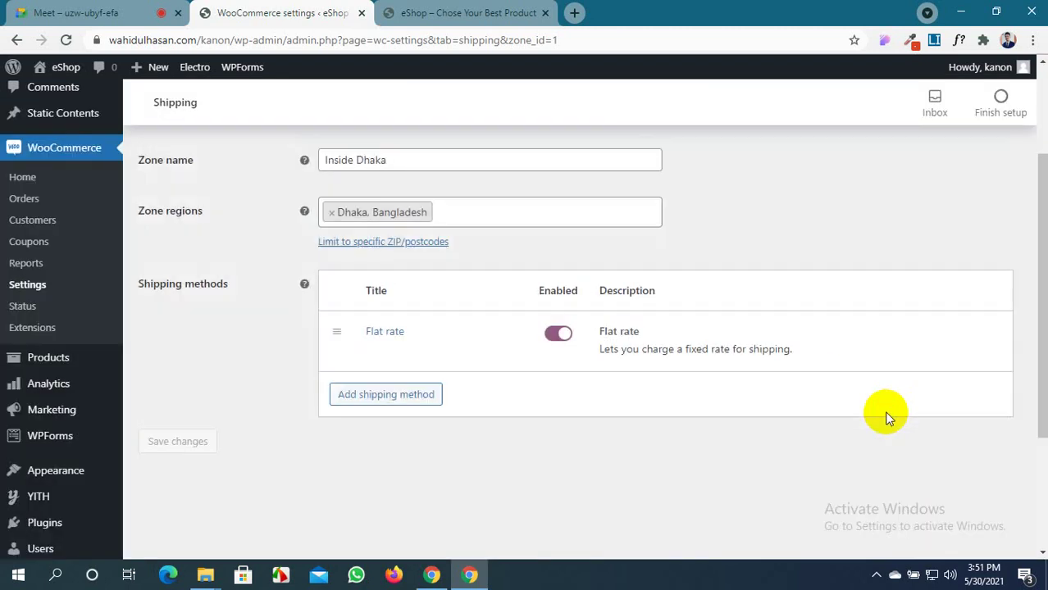
pyautogui.scroll(2, 484, 294)
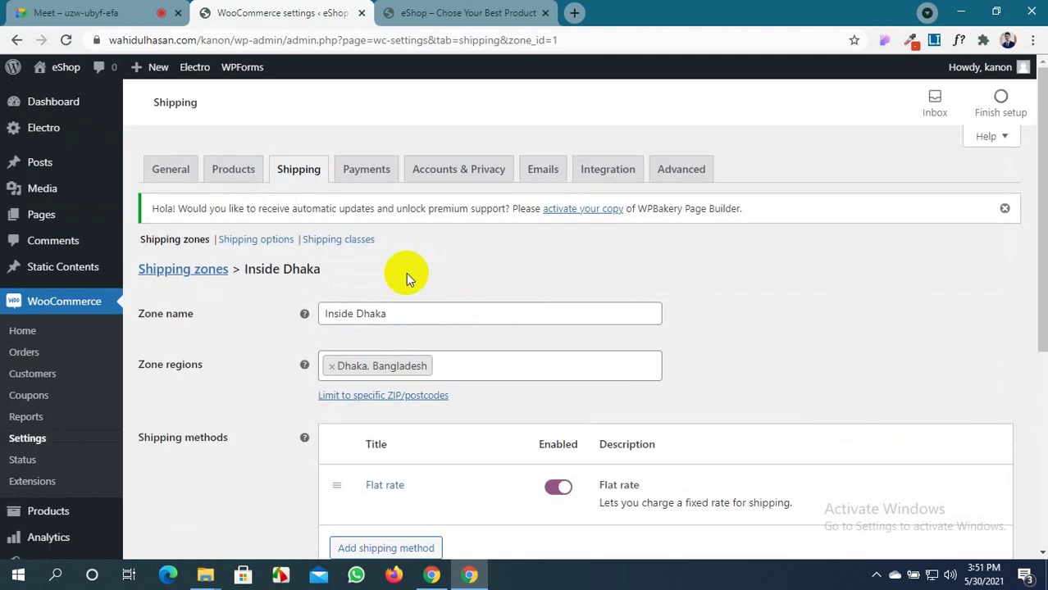
pyautogui.click(297, 175)
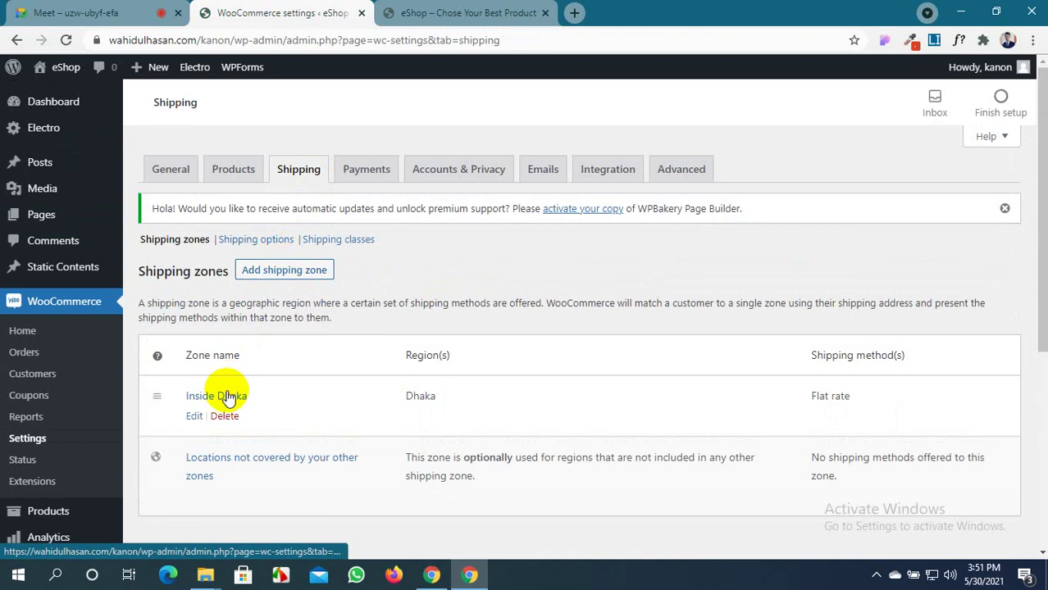
# - Create a new shipping zone named 'Outside Dhaka' with Bangladesh as its region
pyautogui.click(311, 278)
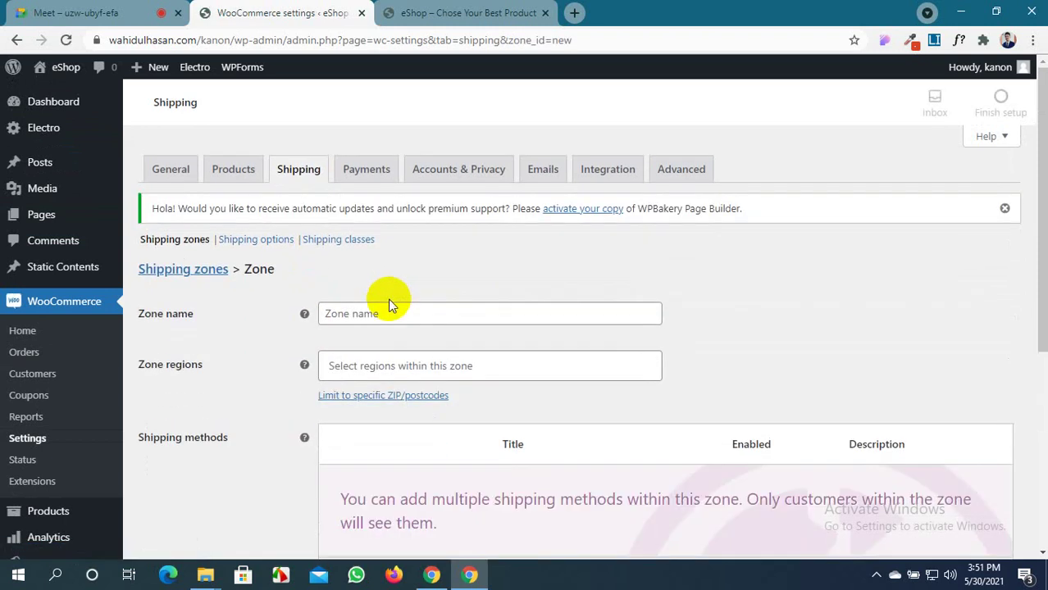
pyautogui.click(381, 317)
pyautogui.write('O')
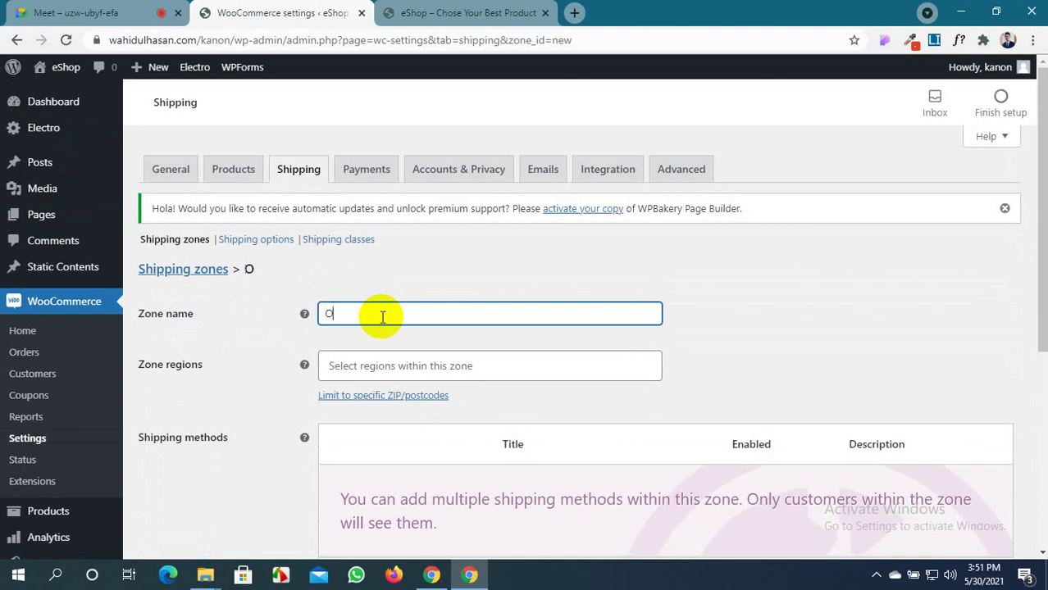
pyautogui.write('utside Dhaka')
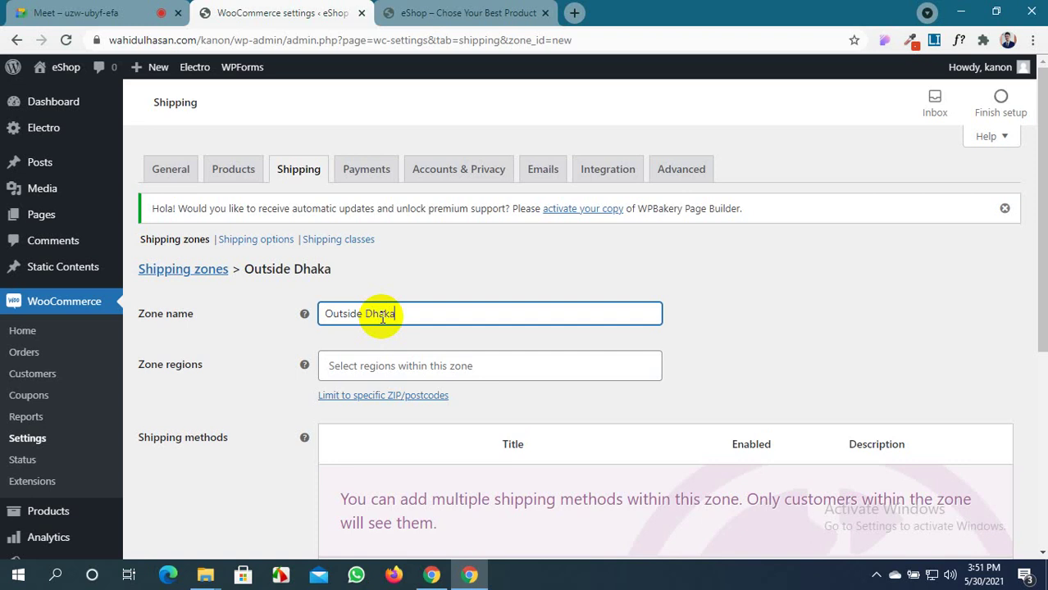
pyautogui.click(396, 369)
pyautogui.click(396, 421)
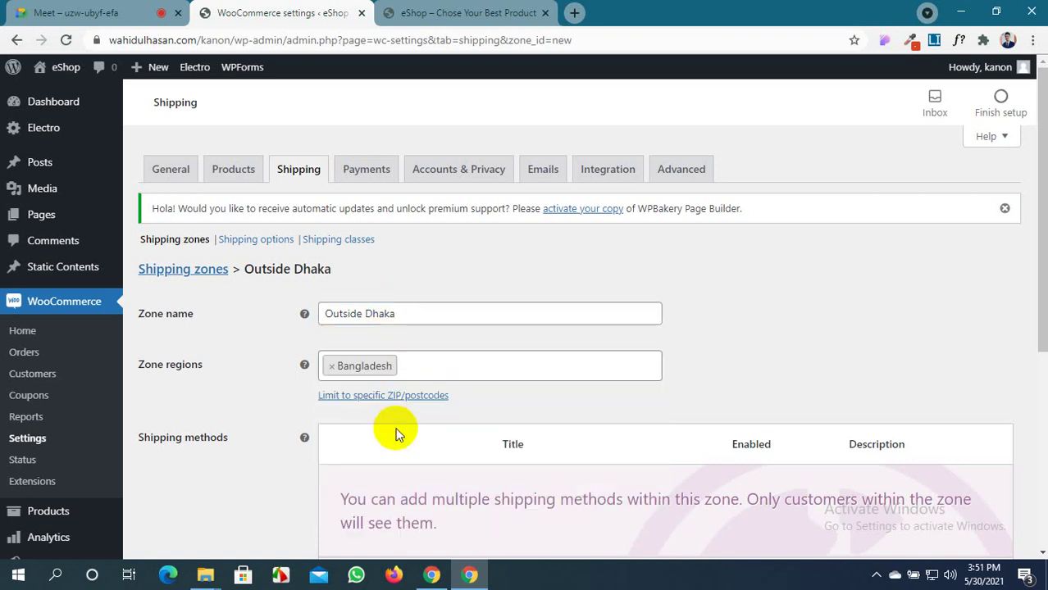
# - Add a Flat rate method to Outside Dhaka with cost 200 and save it
pyautogui.scroll(-2, 397, 433)
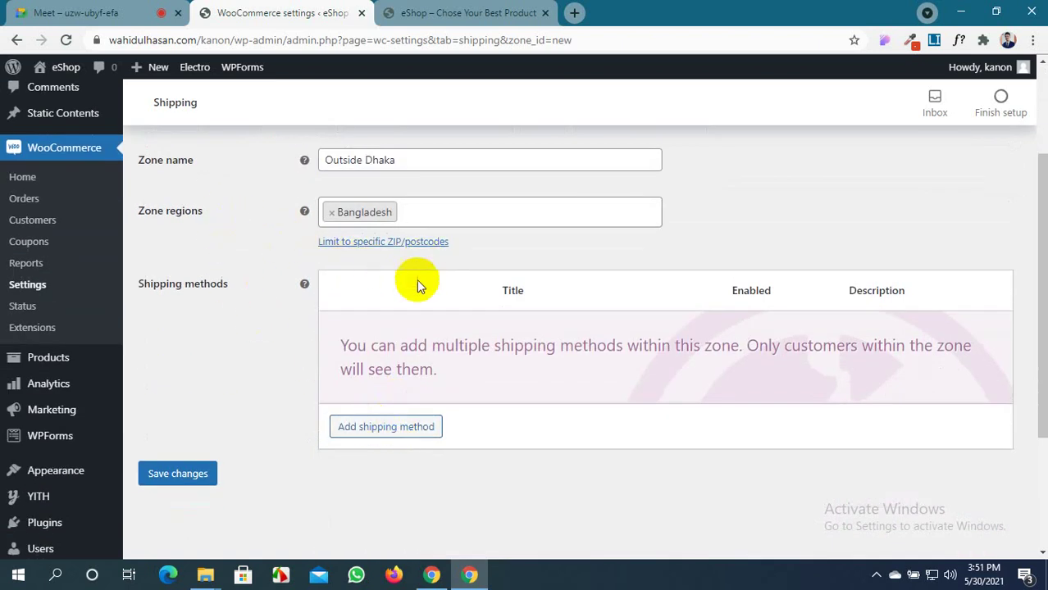
pyautogui.click(387, 420)
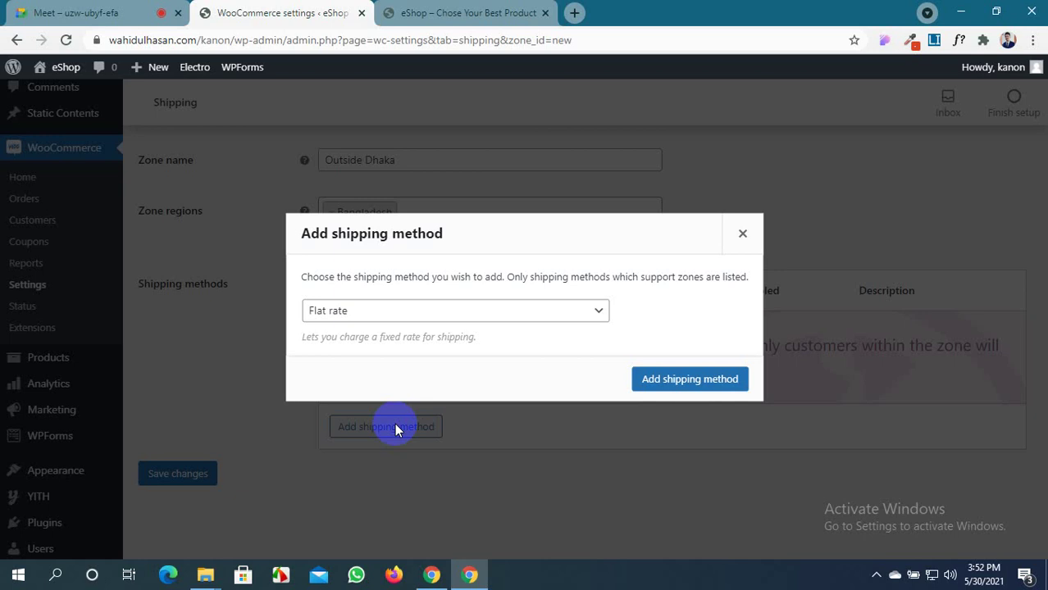
pyautogui.click(677, 383)
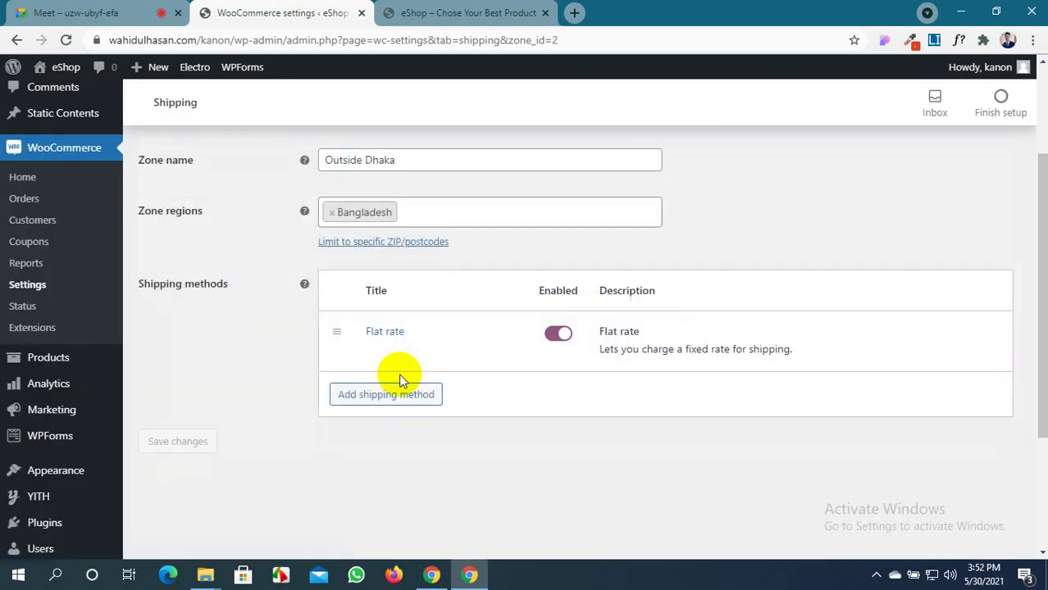
pyautogui.click(373, 355)
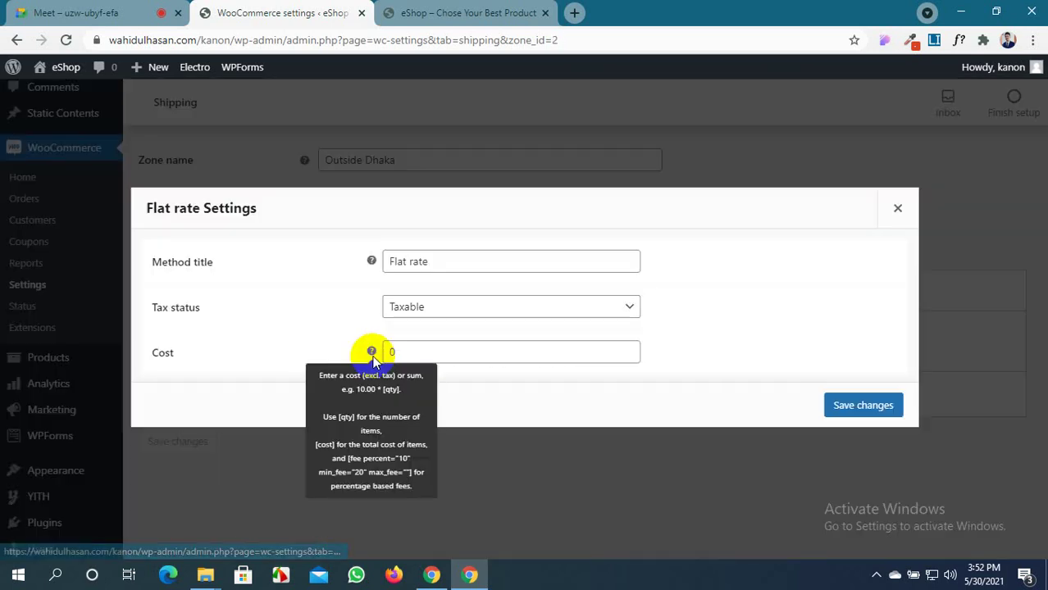
pyautogui.moveTo(431, 351); pyautogui.dragTo(382, 352)
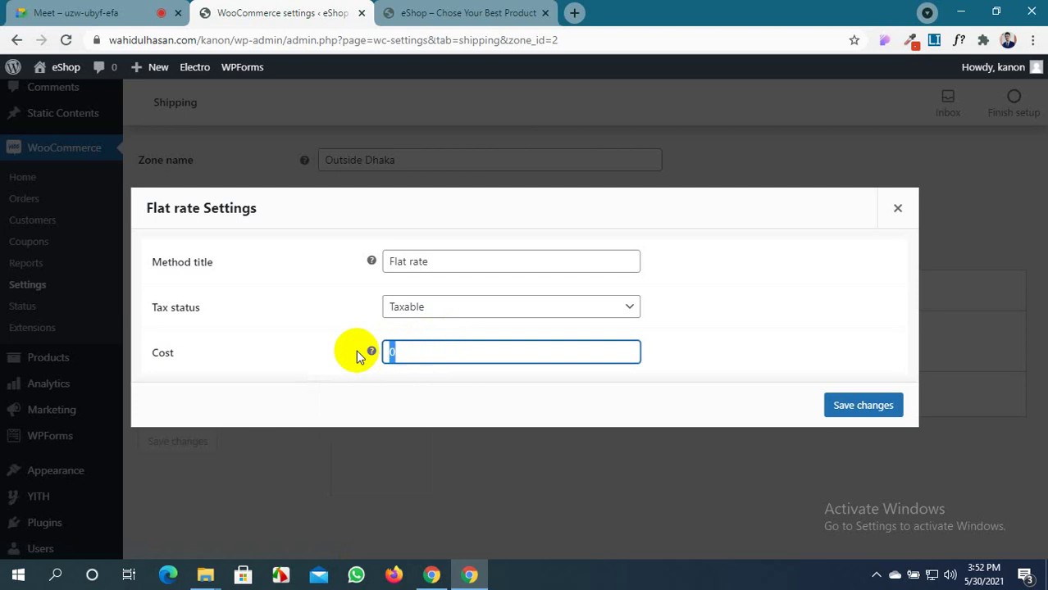
pyautogui.write('200')
pyautogui.click(863, 405)
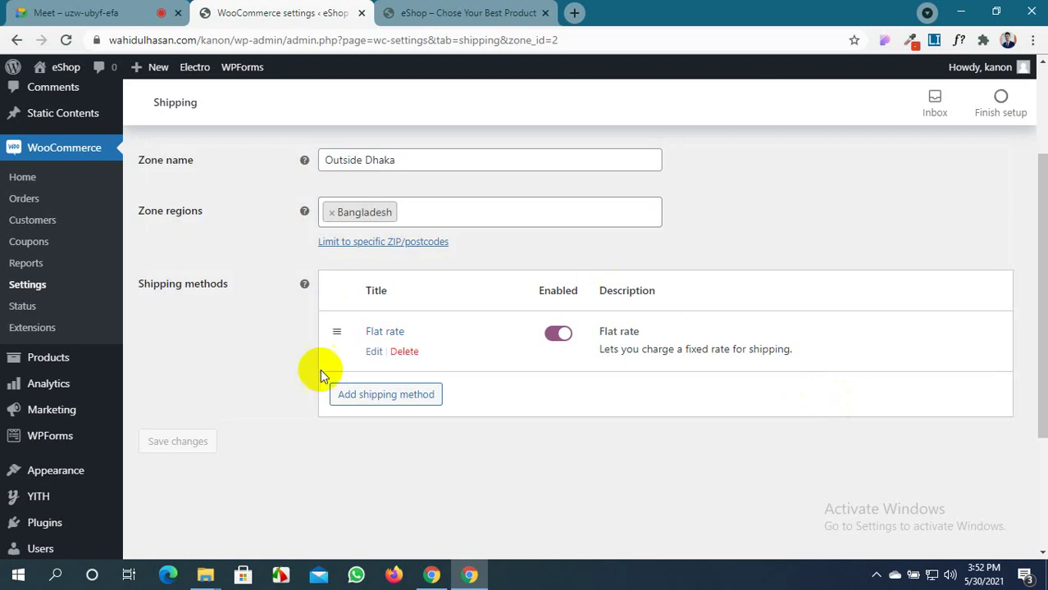
pyautogui.scroll(3, 400, 368)
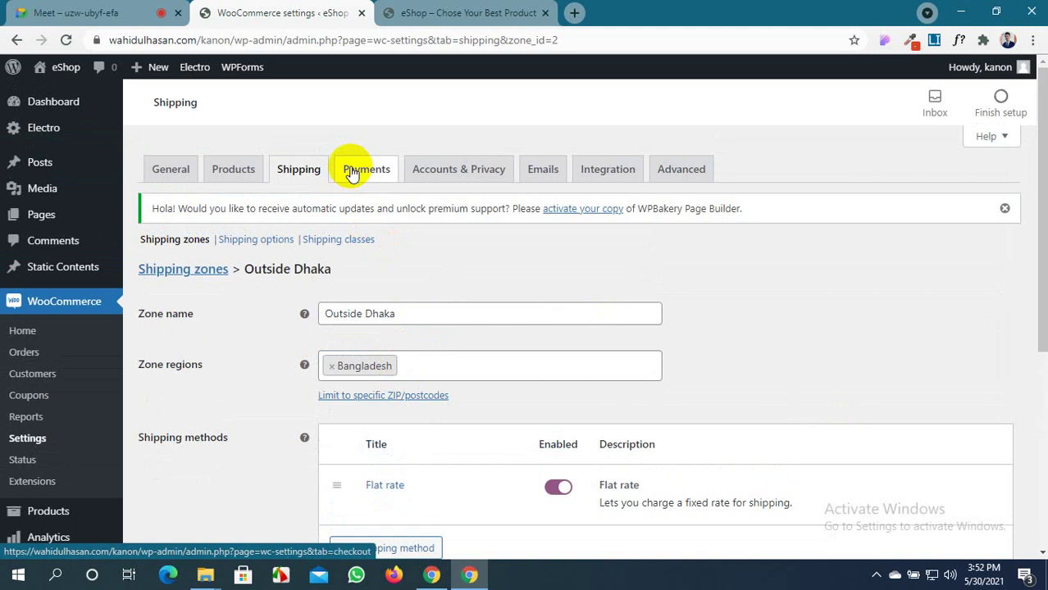
# - On Payments, switch on Cash on delivery and Direct bank transfer, then open bank transfer setup
pyautogui.click(351, 172)
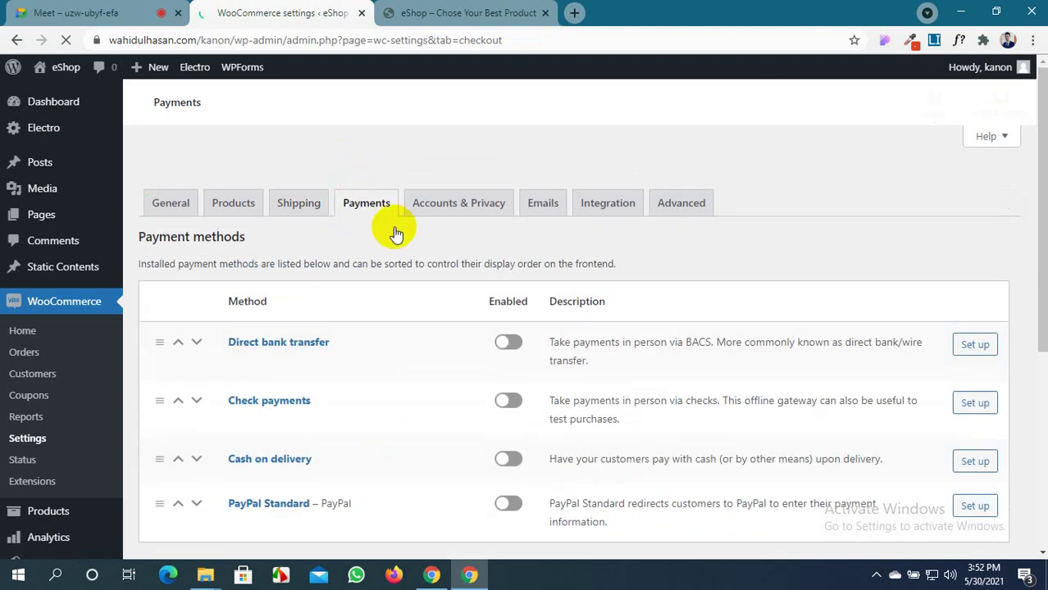
pyautogui.scroll(-2, 418, 283)
pyautogui.scroll(2, 419, 283)
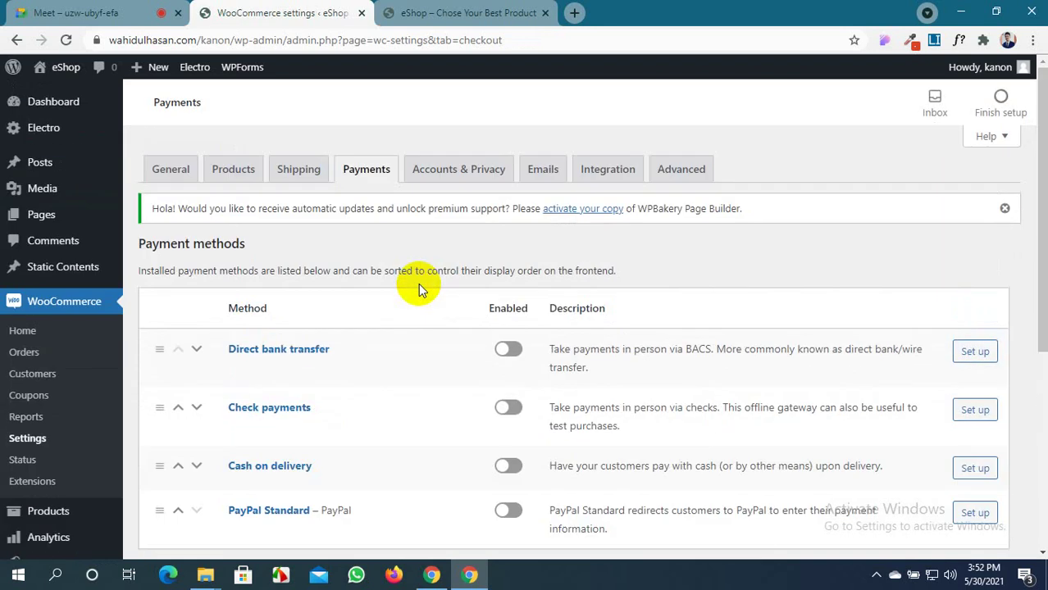
pyautogui.scroll(-5, 419, 283)
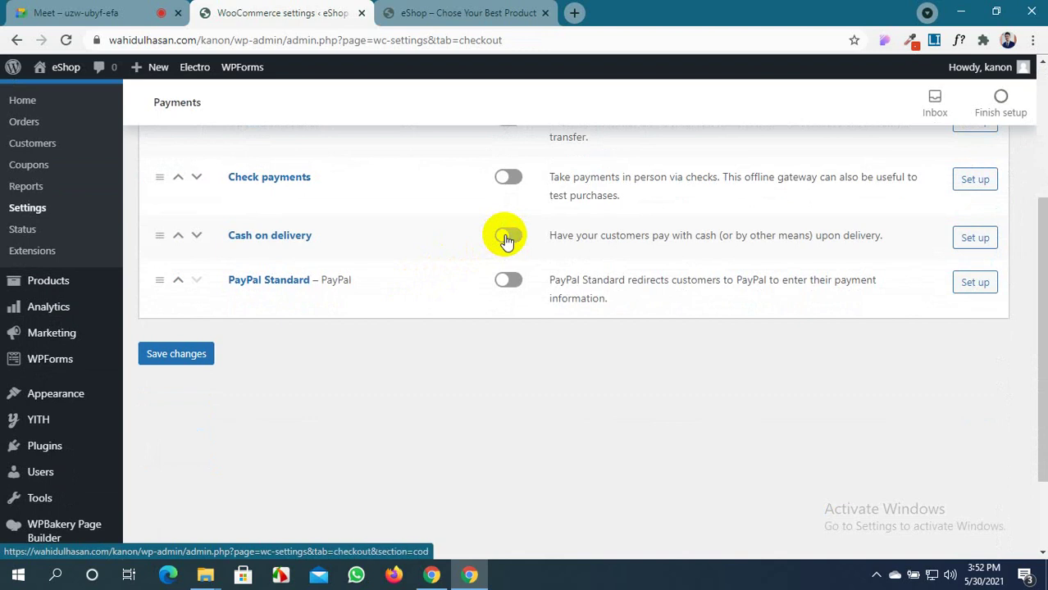
pyautogui.click(507, 238)
pyautogui.scroll(2, 509, 238)
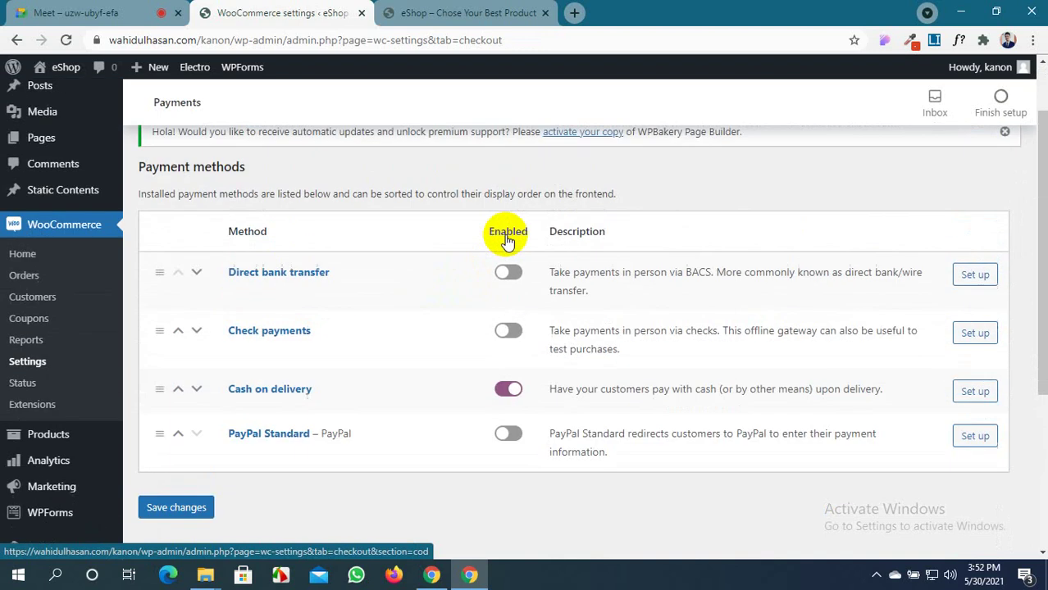
pyautogui.click(514, 279)
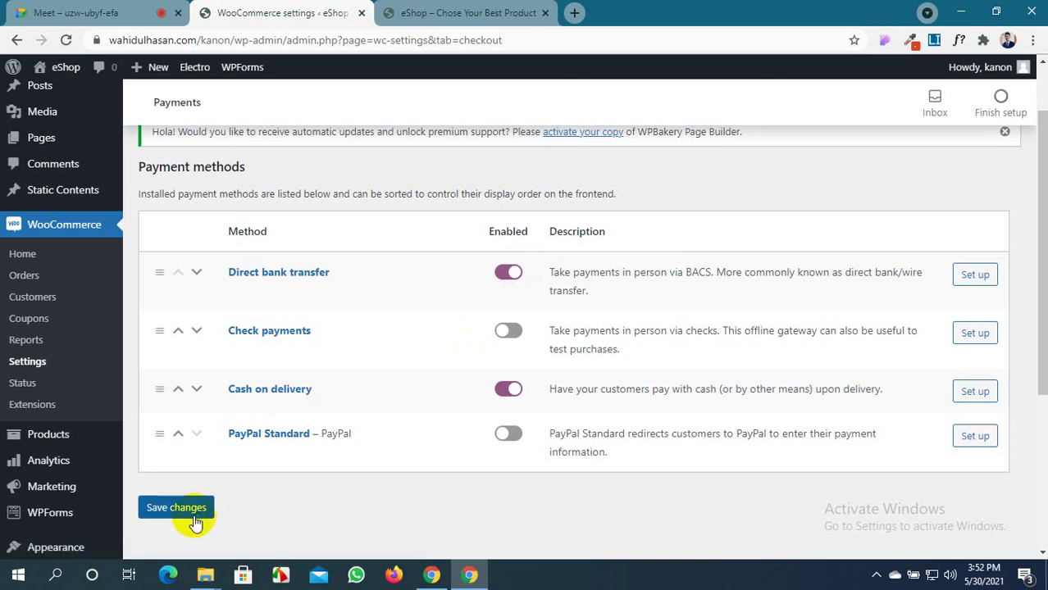
pyautogui.click(976, 279)
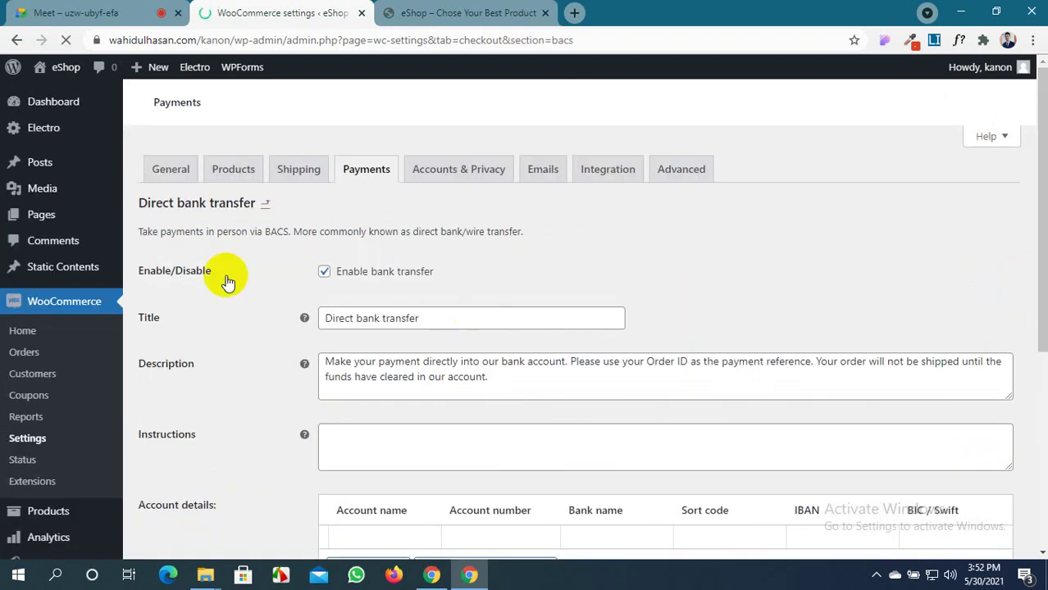
# - Enter the account holder's name in the Account name cell of the account details row
pyautogui.scroll(-2, 408, 305)
pyautogui.scroll(-2, 408, 306)
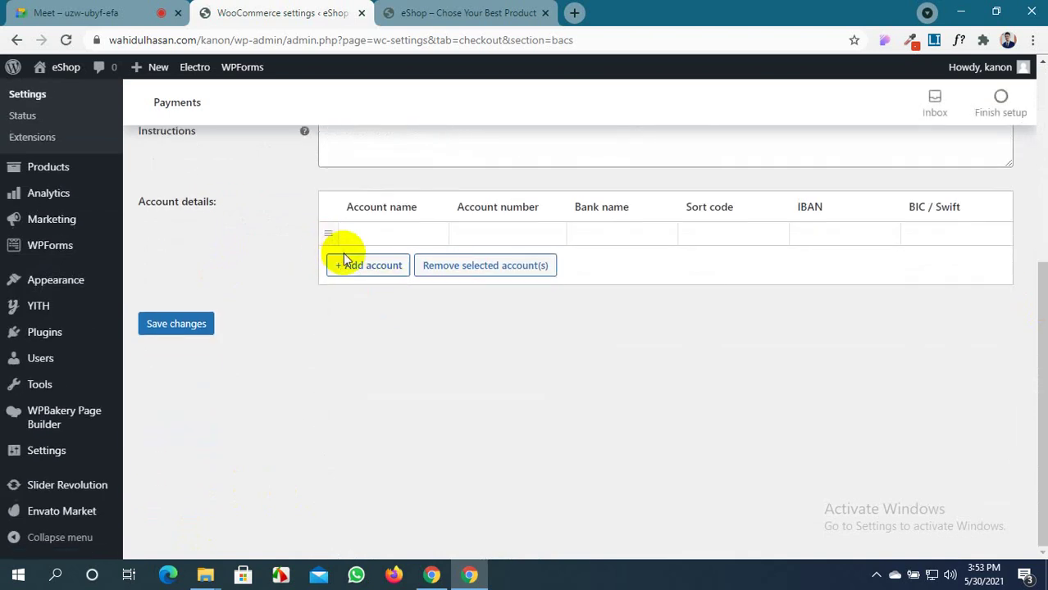
pyautogui.click(367, 233)
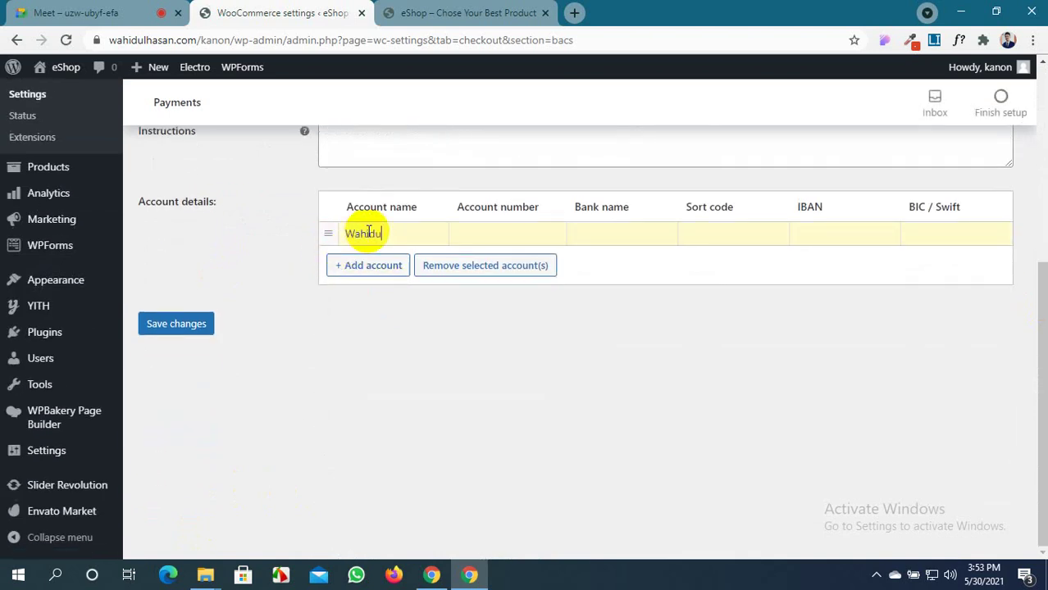
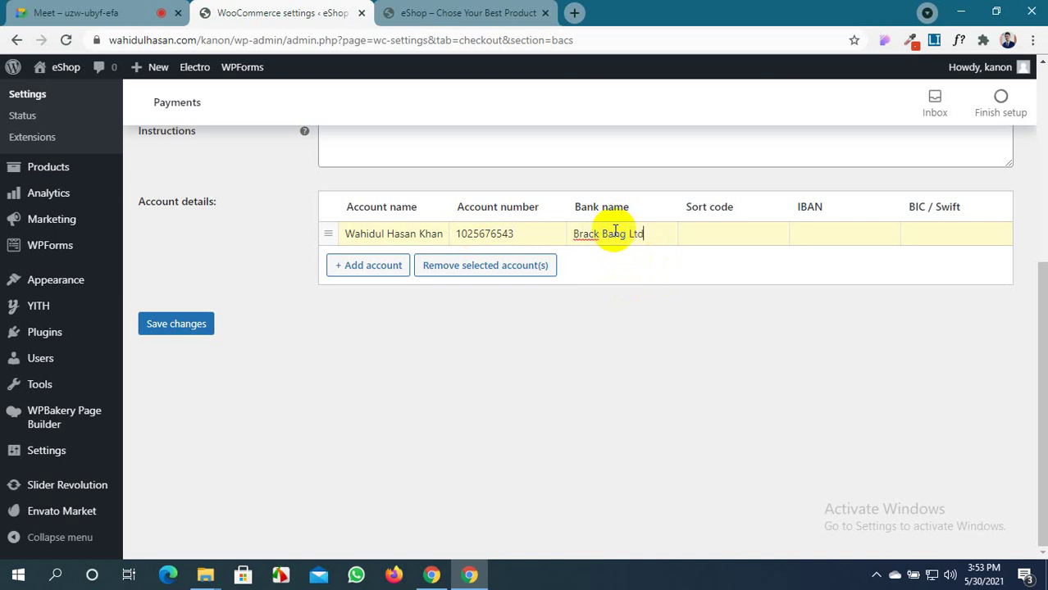
# - Fill in the sort code, IBAN and BIC / Swift cells of the bank account row
pyautogui.click(735, 234)
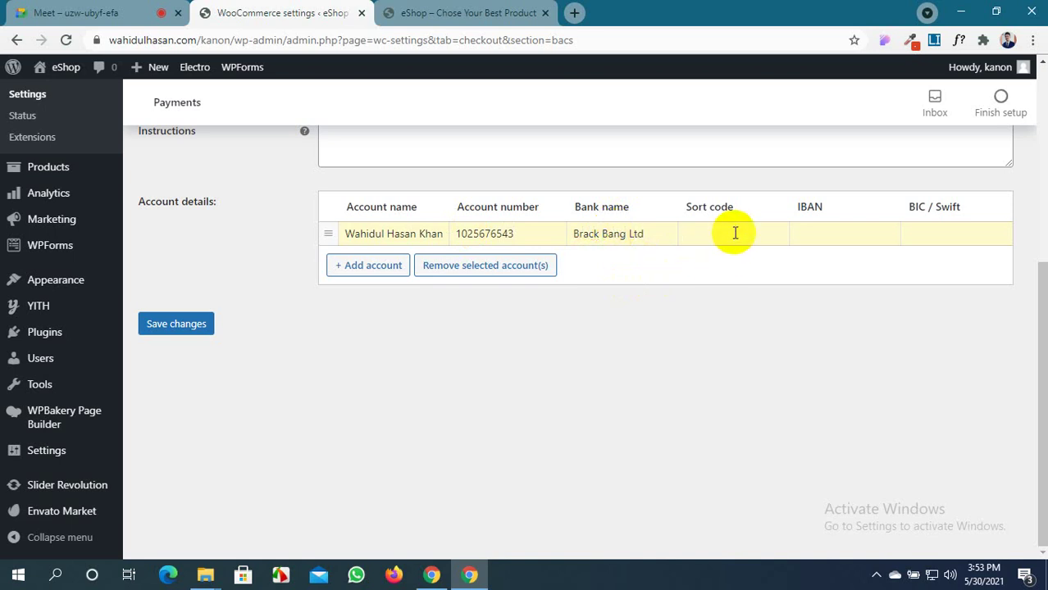
pyautogui.click(830, 233)
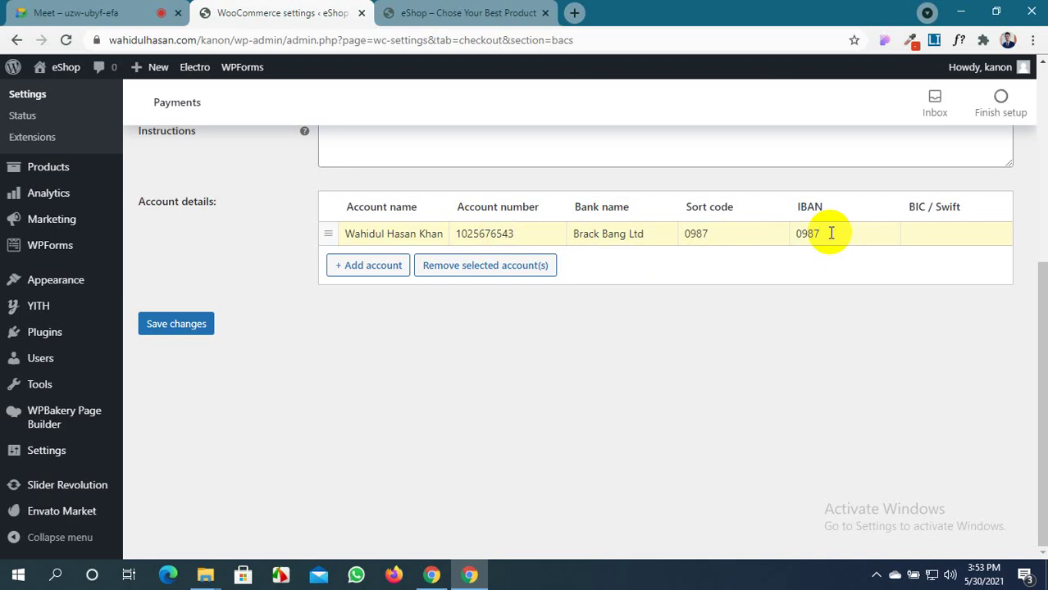
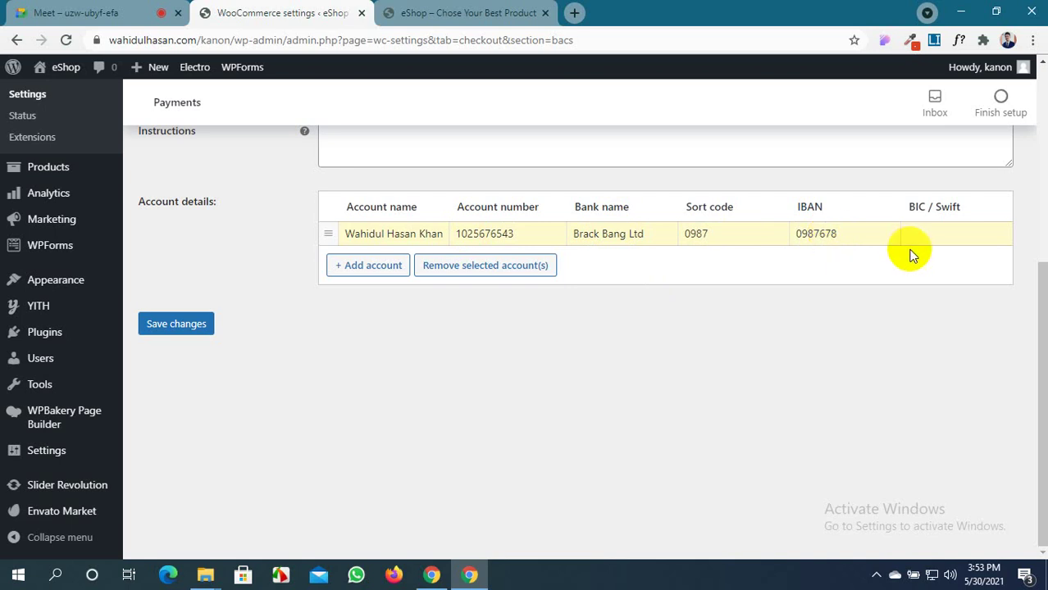
pyautogui.click(936, 231)
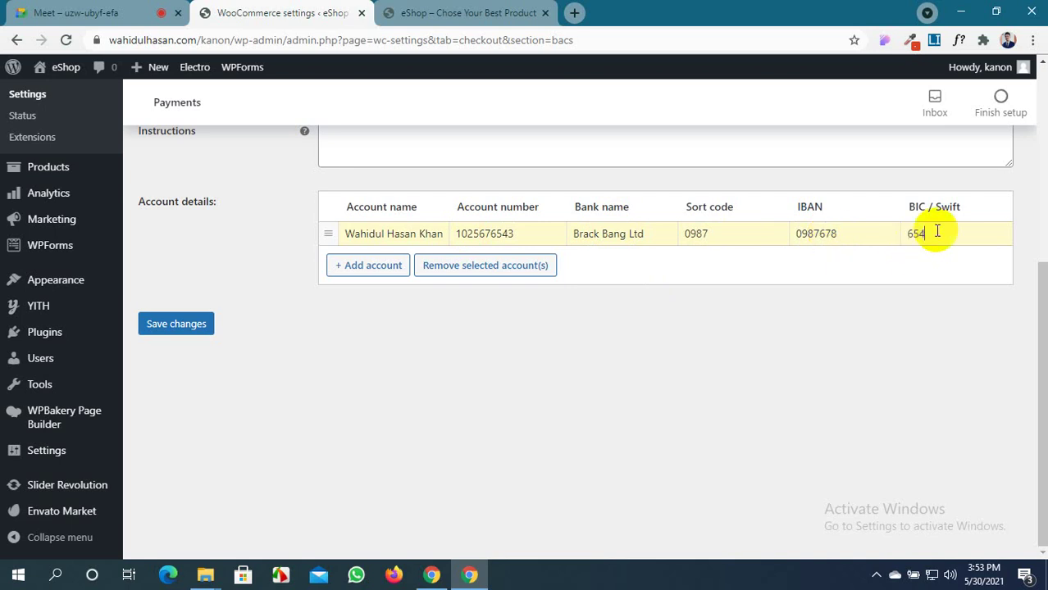
# - Save the bank transfer settings and go back to the Payments list
pyautogui.click(186, 327)
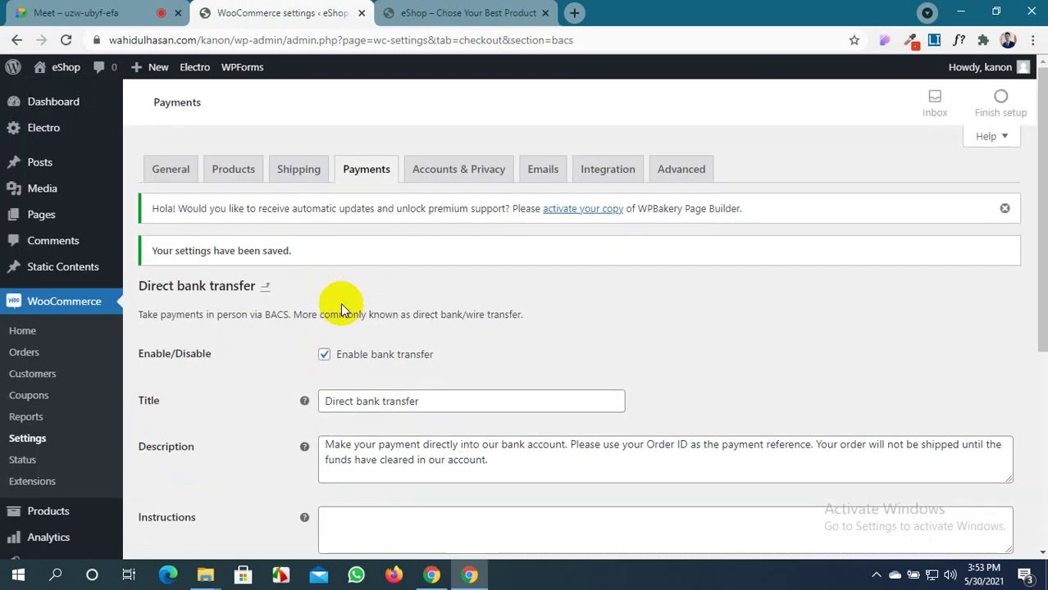
pyautogui.scroll(-5, 340, 303)
pyautogui.scroll(5, 340, 302)
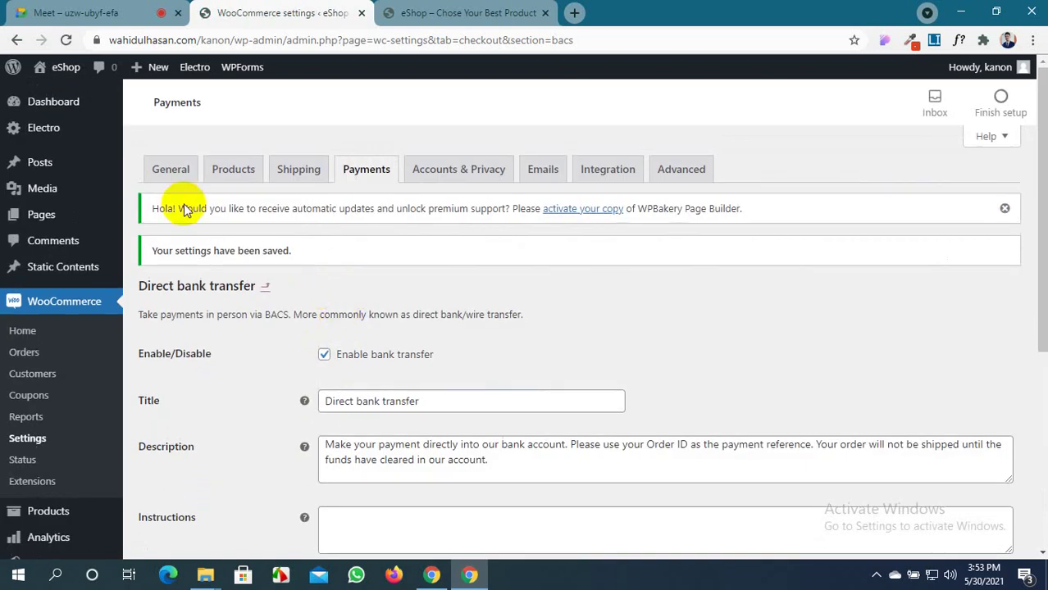
pyautogui.click(266, 287)
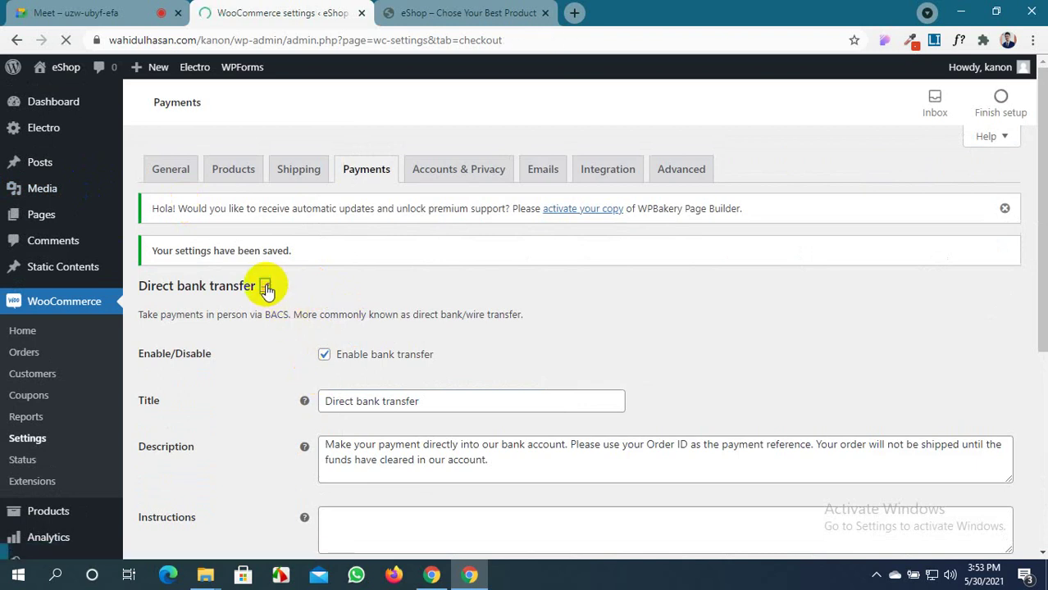
# - Add Outside Dhaka and Inside Dhaka Flat rate to Cash on delivery's enabled shipping methods and save
pyautogui.scroll(-2, 876, 348)
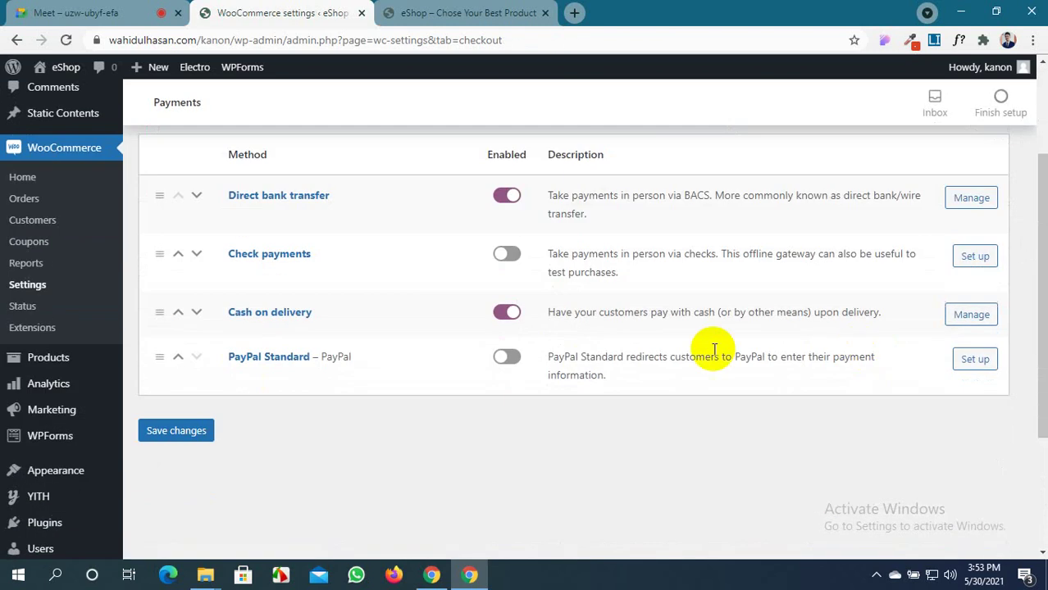
pyautogui.click(981, 318)
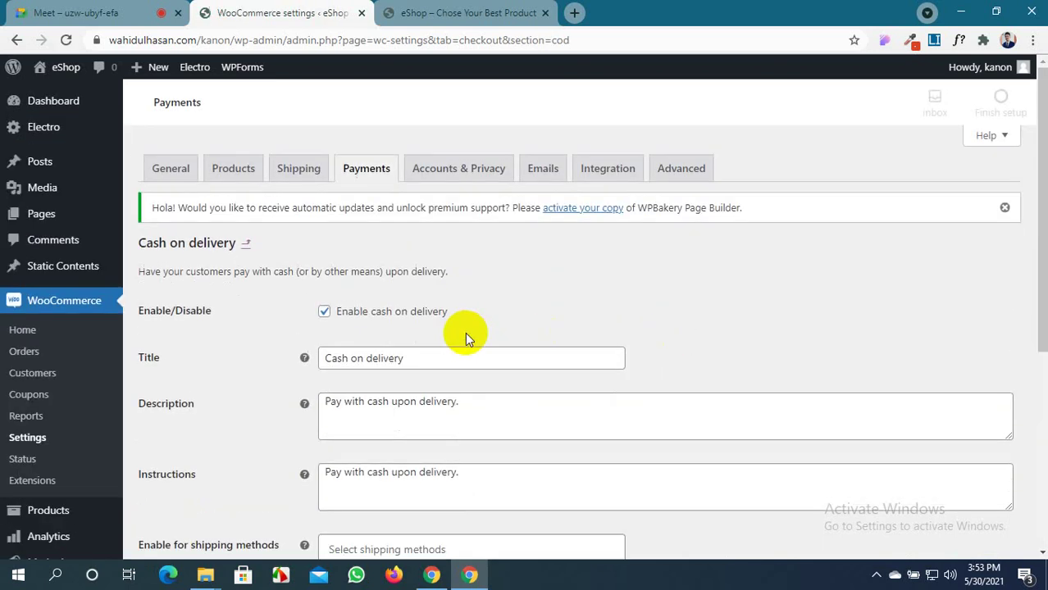
pyautogui.scroll(-1, 435, 320)
pyautogui.scroll(-1, 401, 283)
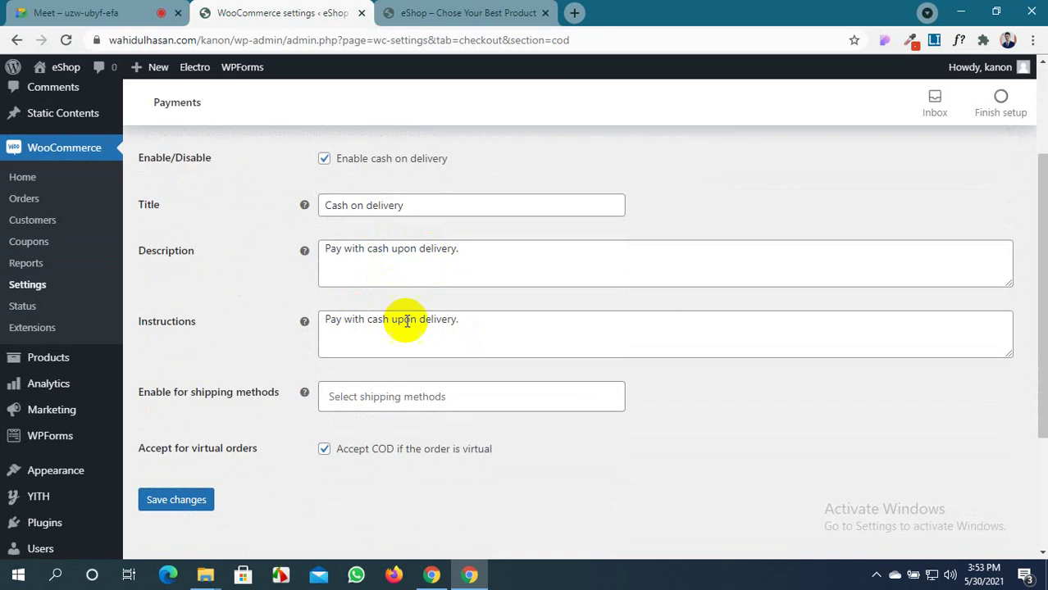
pyautogui.scroll(-1, 418, 324)
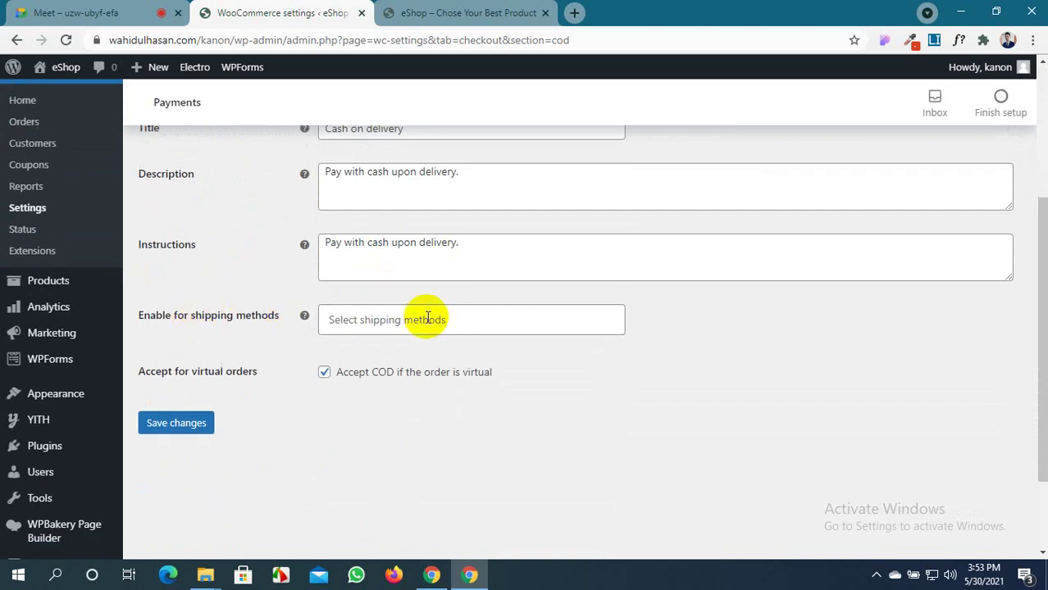
pyautogui.click(426, 319)
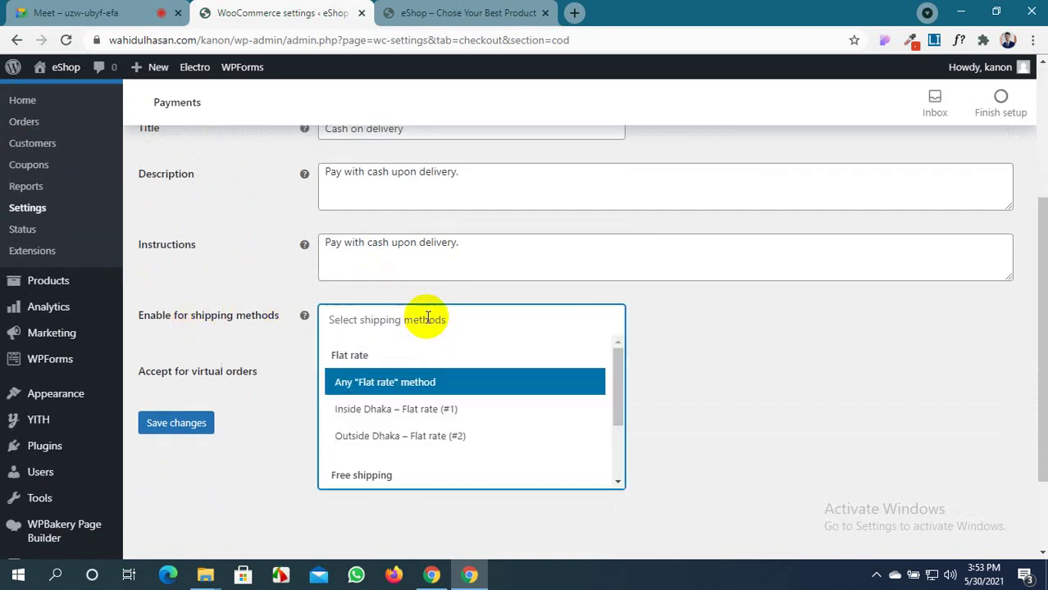
pyautogui.click(415, 440)
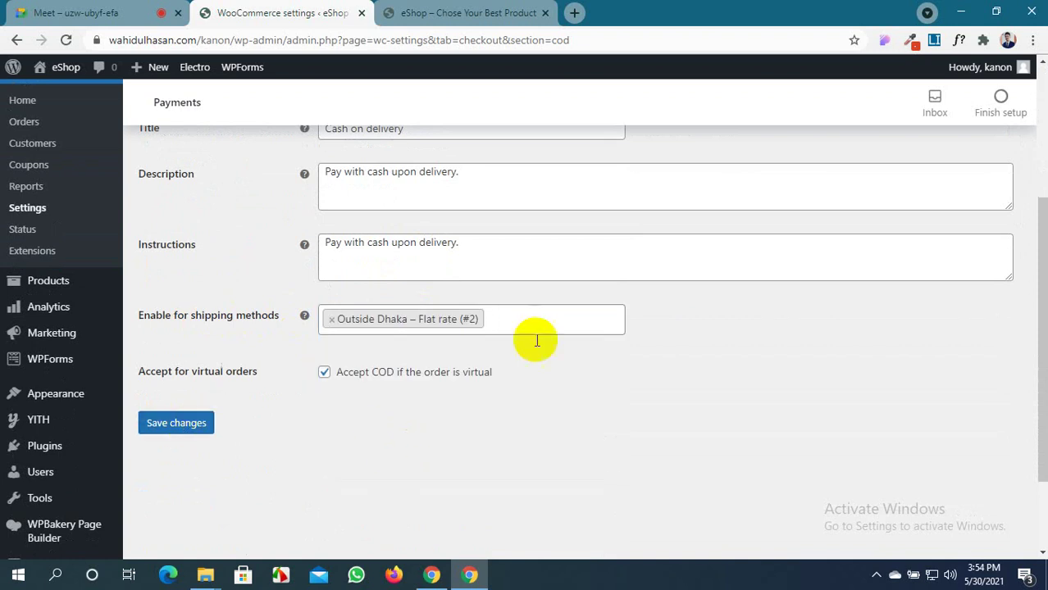
pyautogui.click(555, 316)
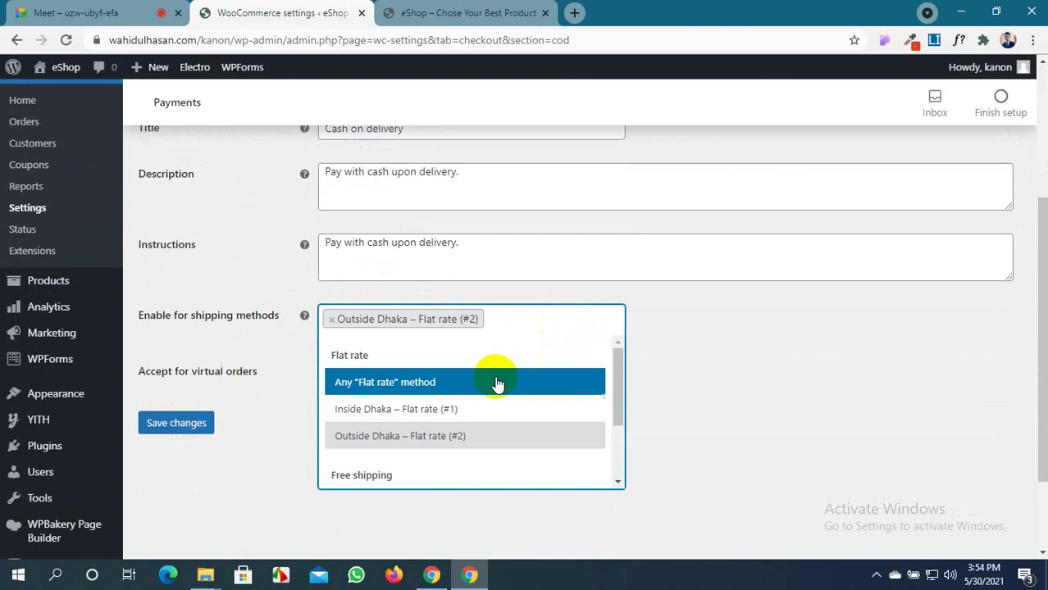
pyautogui.click(461, 412)
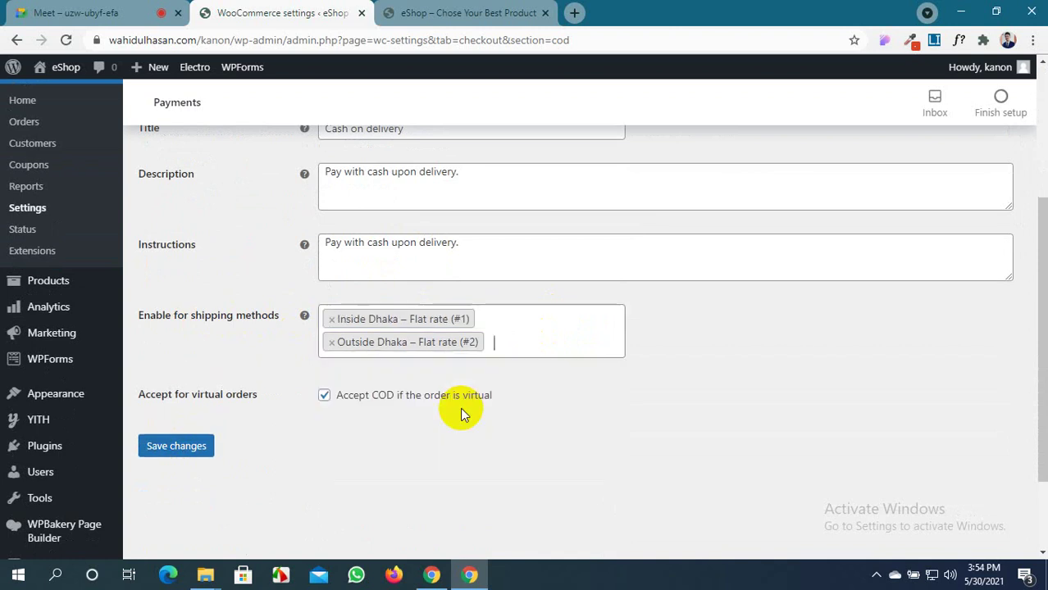
pyautogui.click(161, 448)
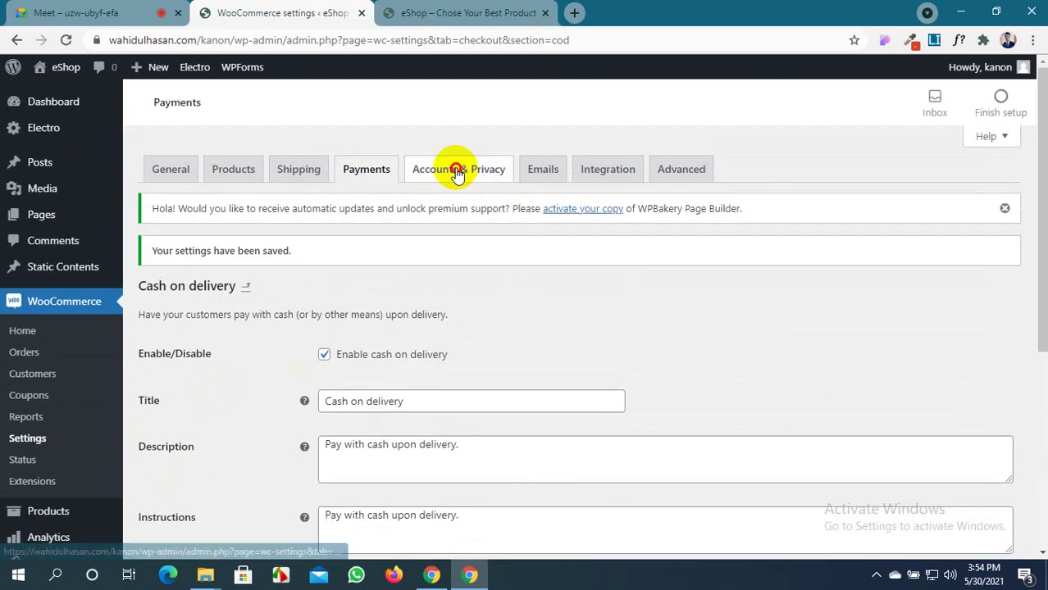
# - In Accounts & Privacy, allow checkout login and account creation during checkout, and save
pyautogui.click(457, 170)
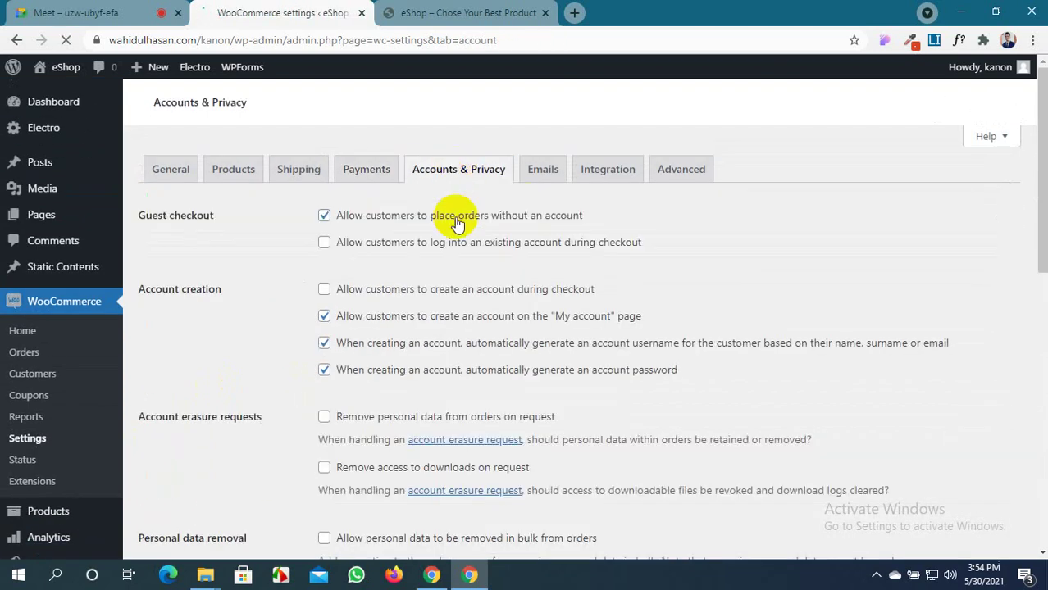
pyautogui.scroll(-5, 443, 237)
pyautogui.scroll(-2, 443, 262)
pyautogui.scroll(8, 443, 263)
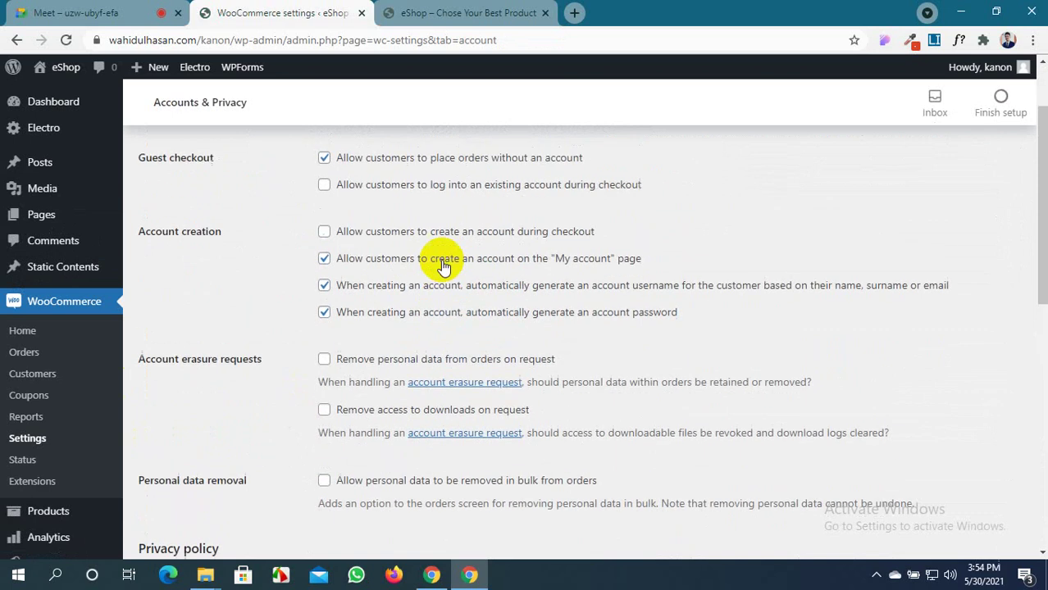
pyautogui.click(324, 285)
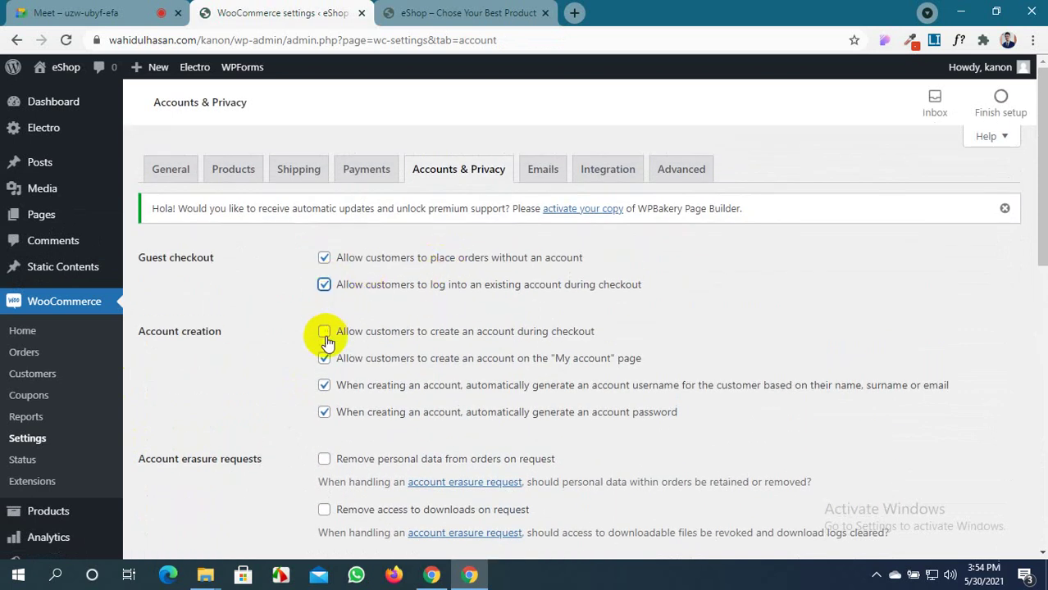
pyautogui.scroll(-6, 209, 459)
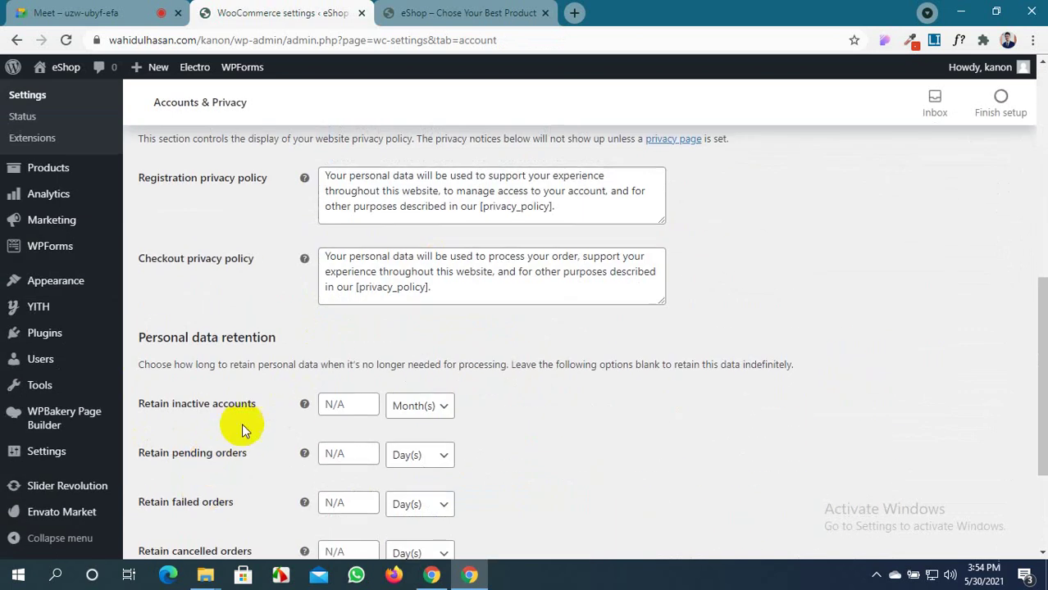
pyautogui.scroll(5, 245, 425)
pyautogui.scroll(3, 250, 425)
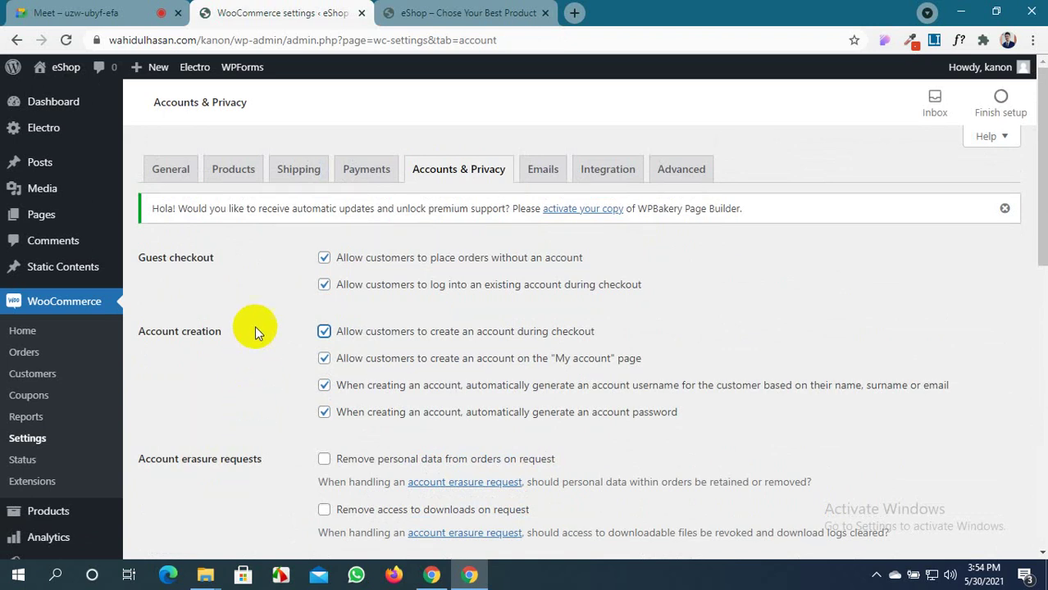
pyautogui.click(324, 285)
pyautogui.scroll(-15, 172, 446)
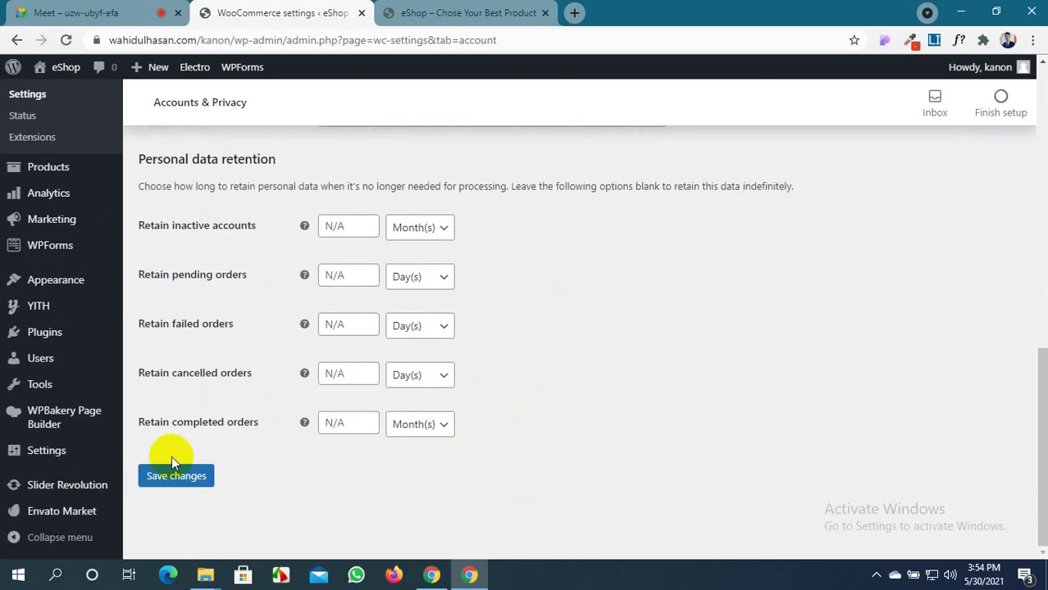
pyautogui.click(194, 475)
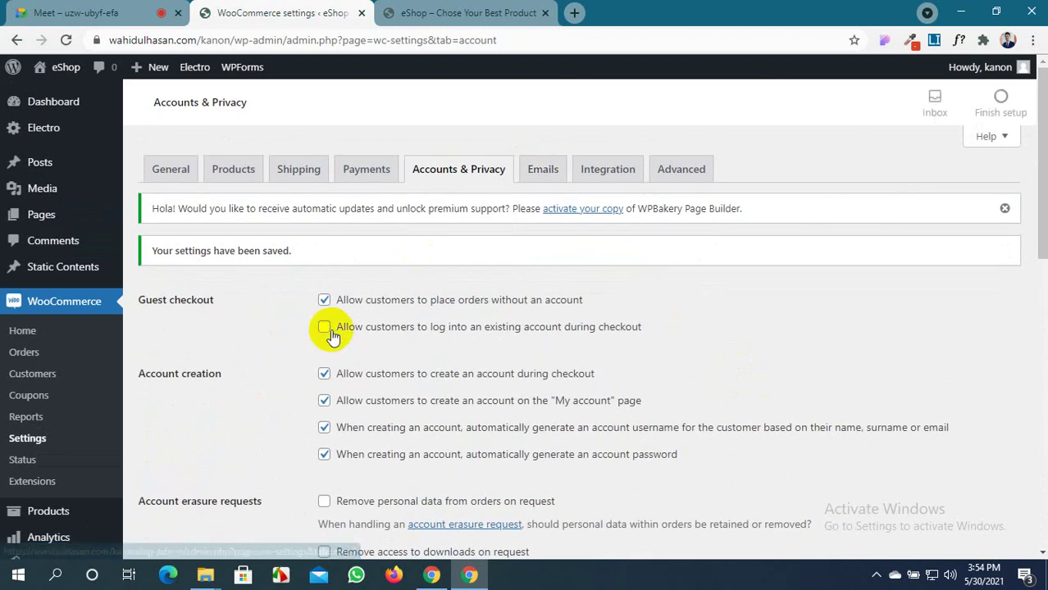
# - Enable checkout login, erasure-request order data removal, download revocation and bulk removal, then save
pyautogui.click(325, 328)
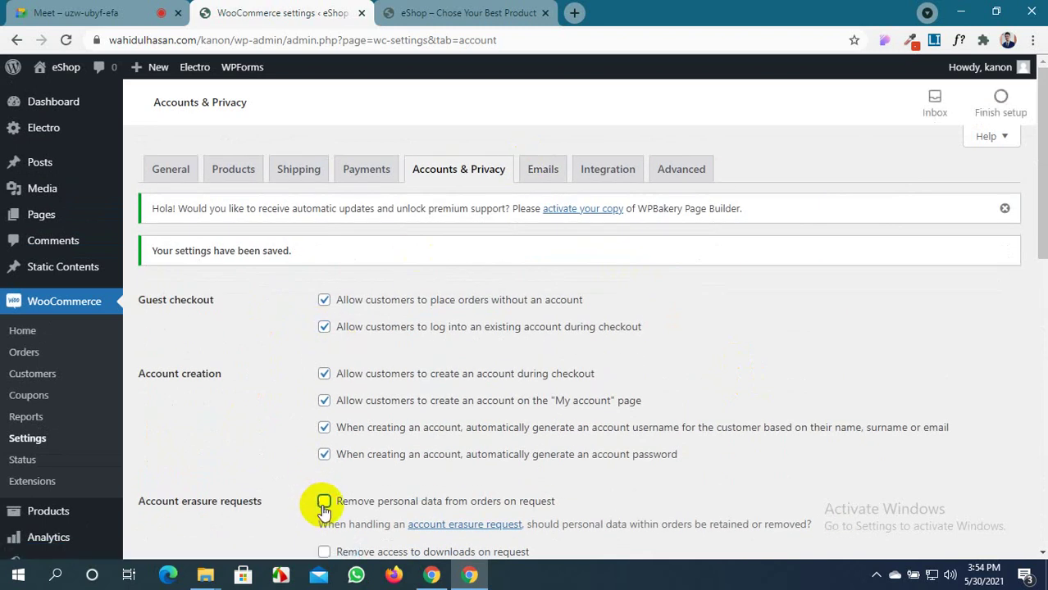
pyautogui.click(324, 502)
pyautogui.scroll(-3, 270, 386)
pyautogui.click(323, 321)
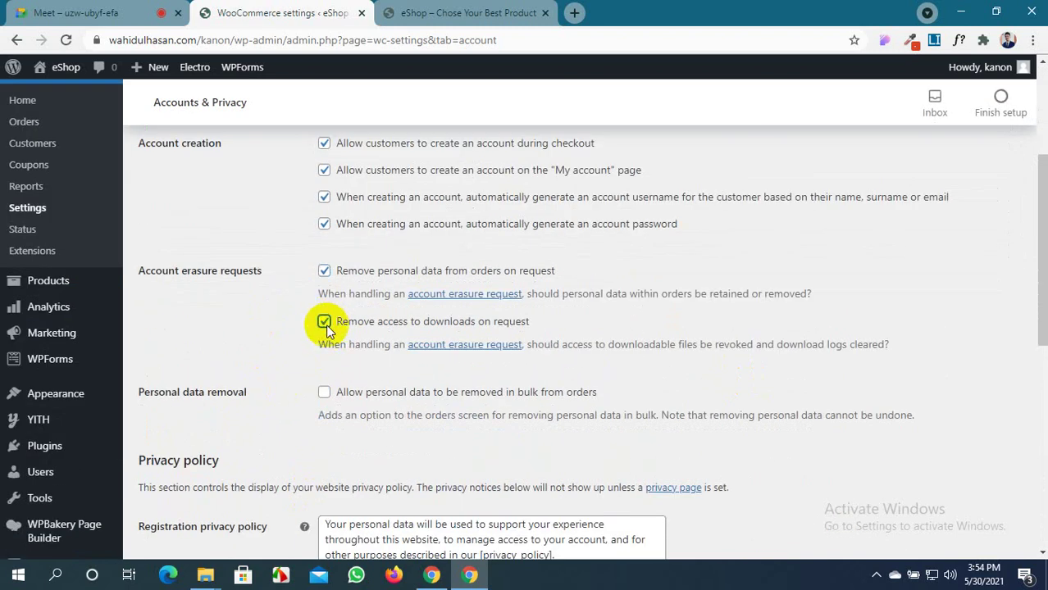
pyautogui.click(325, 399)
pyautogui.scroll(-7, 320, 403)
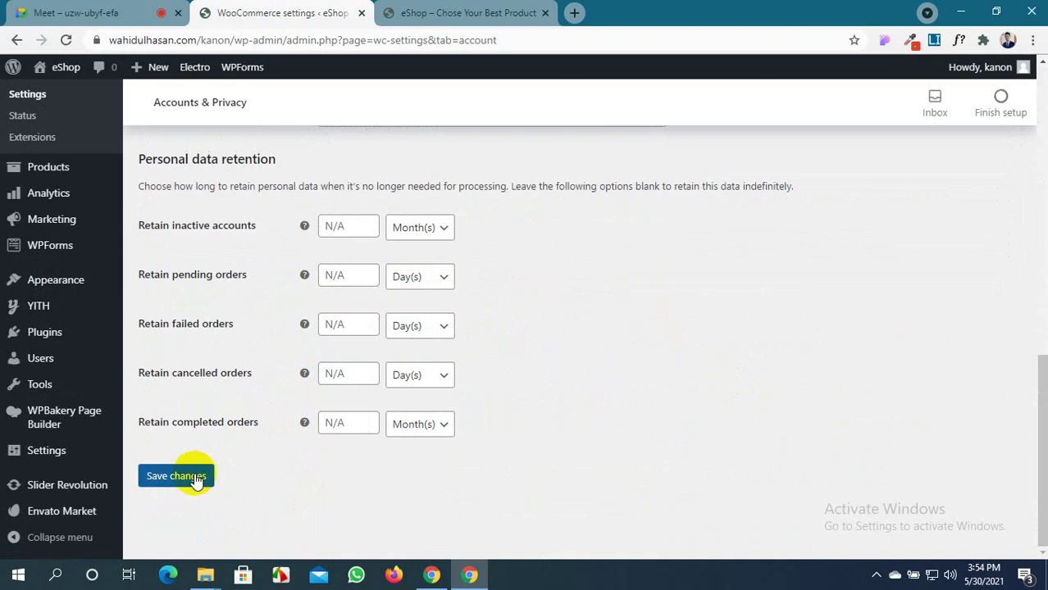
pyautogui.click(196, 480)
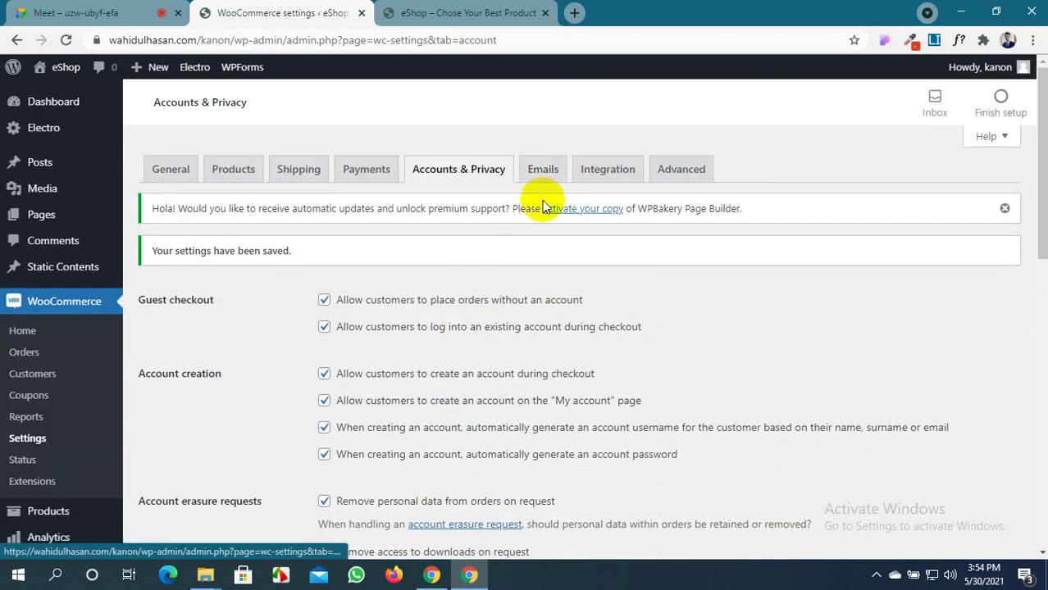
pyautogui.click(539, 177)
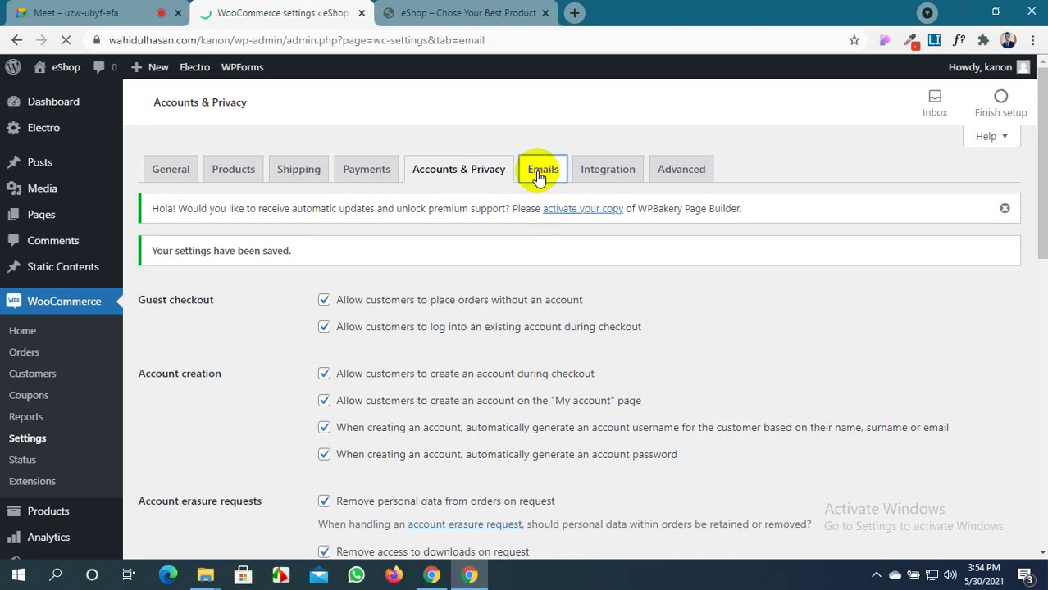
# - Sample the storefront's yellow with the colour-picker extension and paste #fed700 as Base color
pyautogui.scroll(-15, 217, 365)
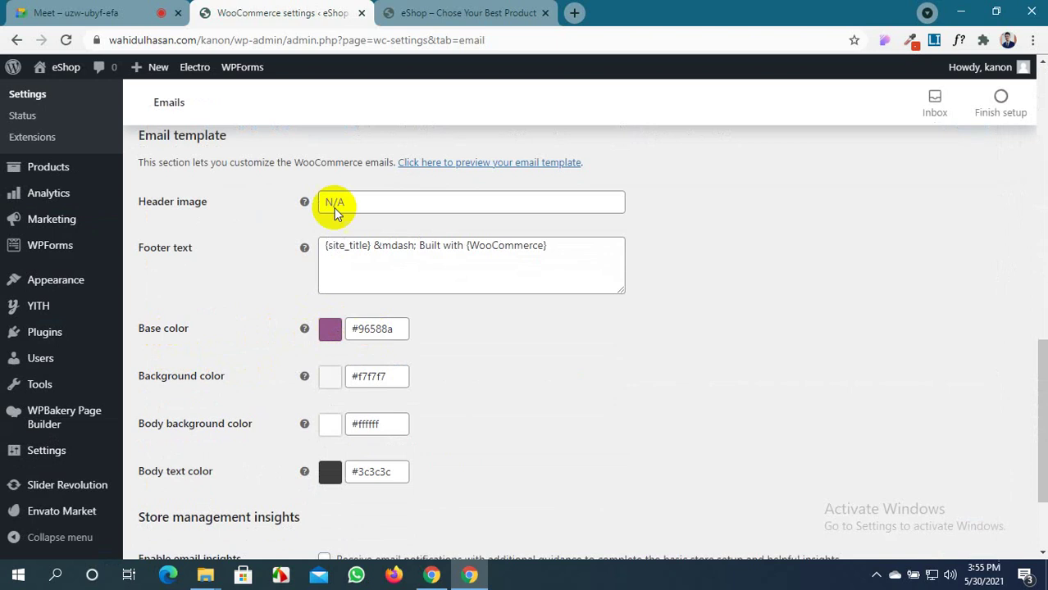
pyautogui.click(463, 13)
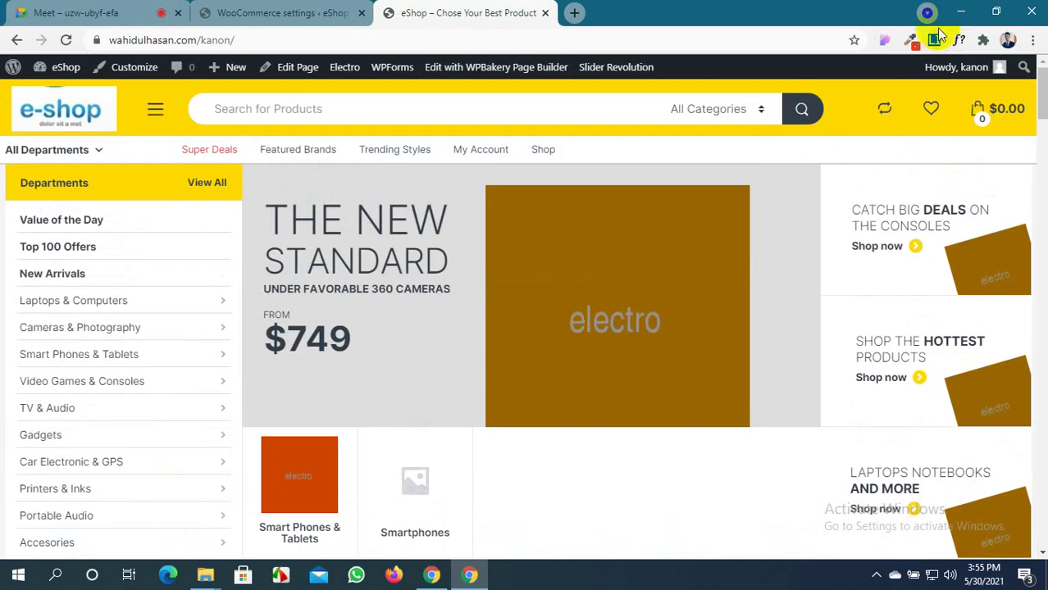
pyautogui.click(910, 40)
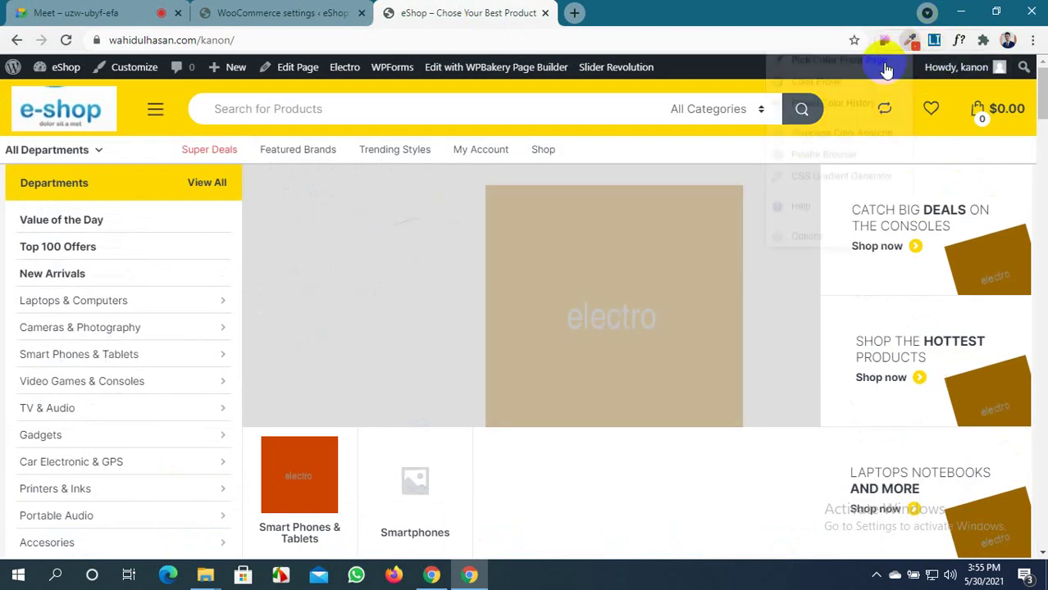
pyautogui.click(836, 64)
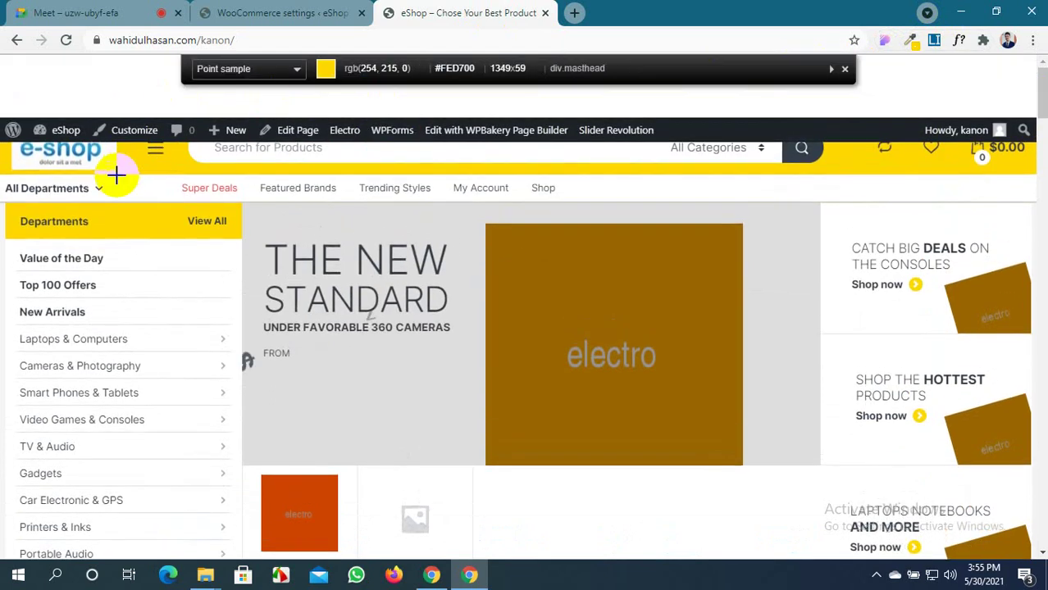
pyautogui.click(234, 12)
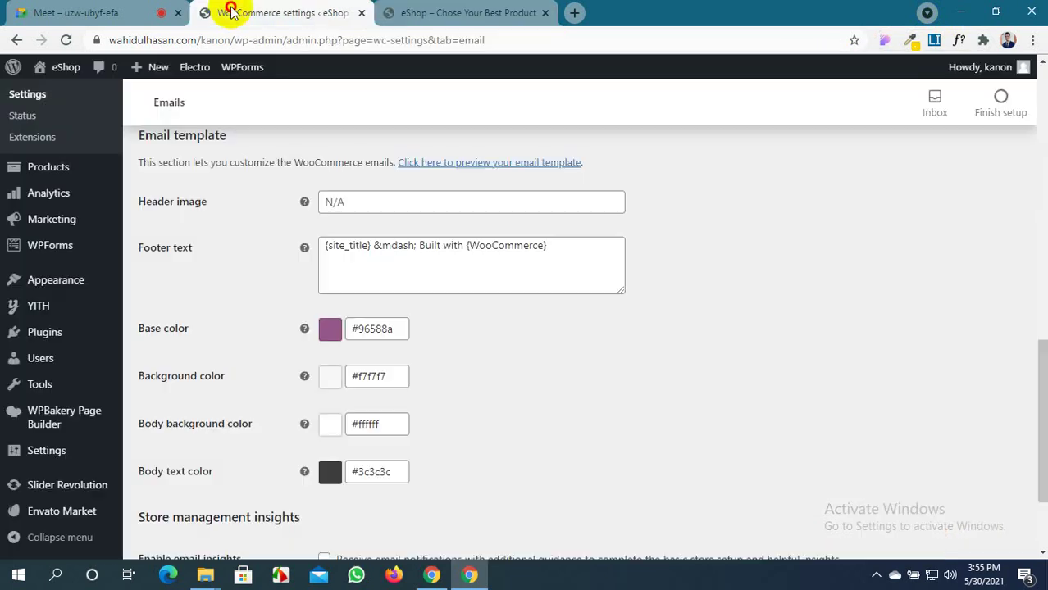
pyautogui.click(372, 327)
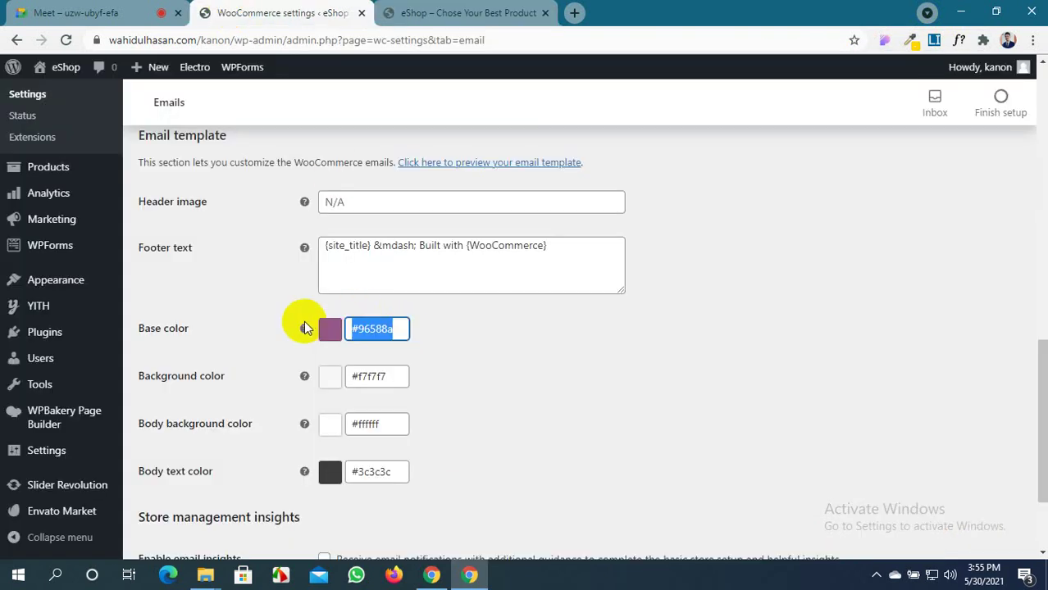
pyautogui.write('#fed700')
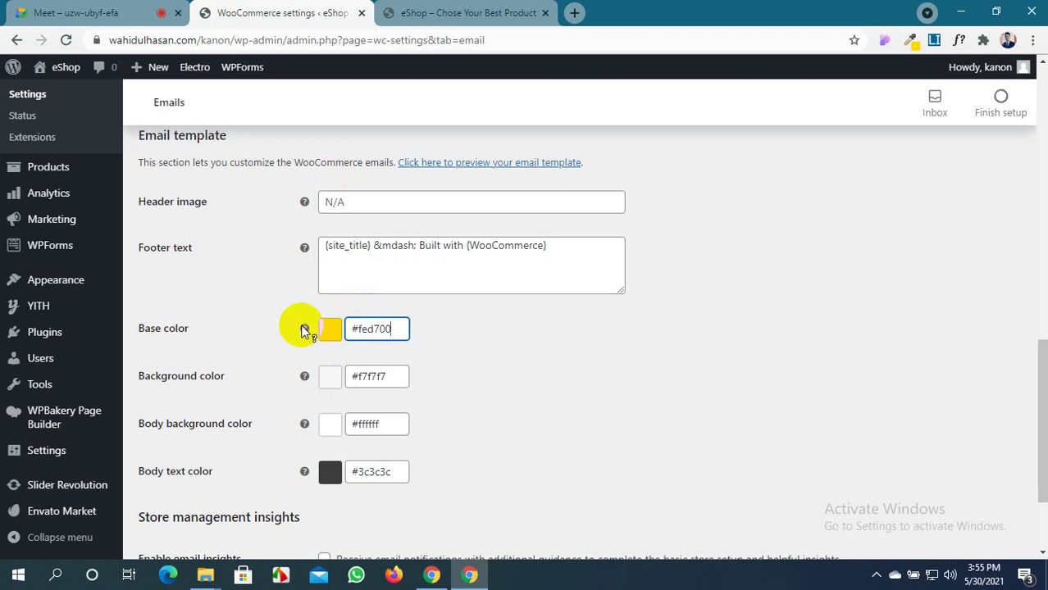
# - Set the email background colour to pink and the body background colour to green
pyautogui.click(384, 377)
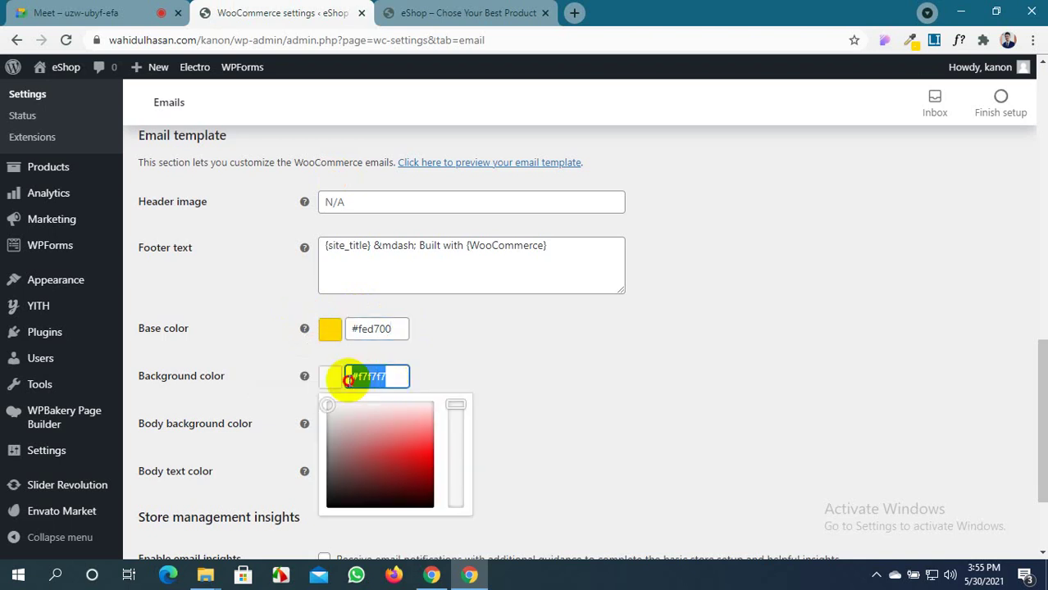
pyautogui.click(370, 443)
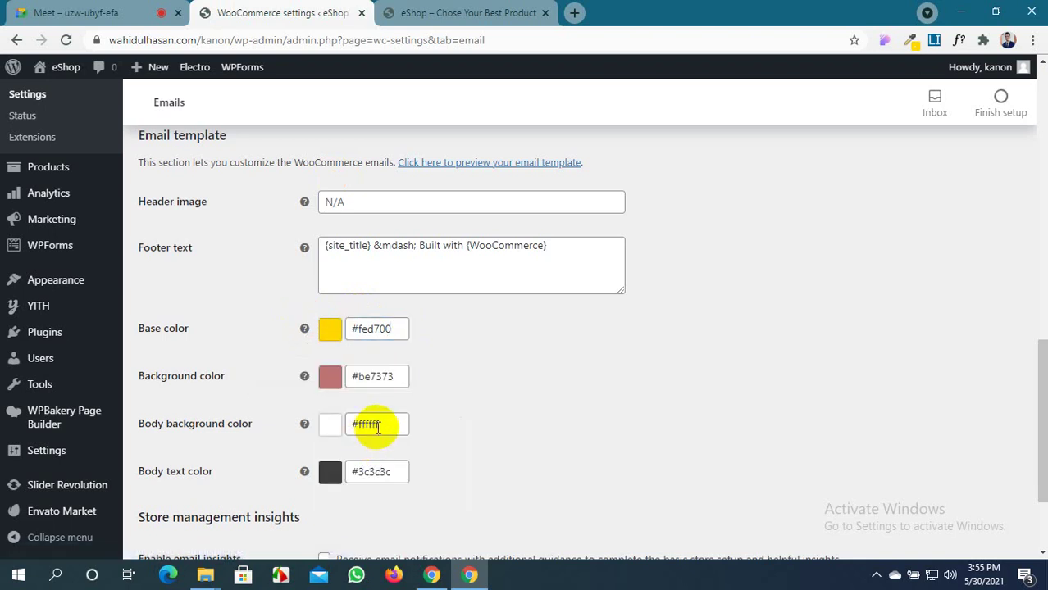
pyautogui.click(381, 425)
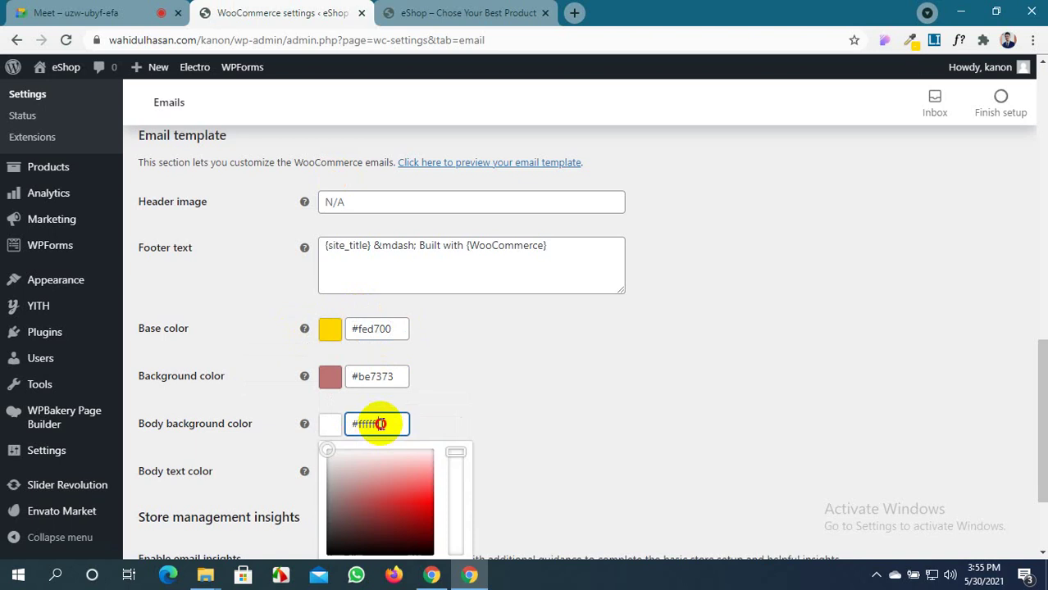
pyautogui.click(382, 481)
pyautogui.click(372, 477)
pyautogui.click(388, 468)
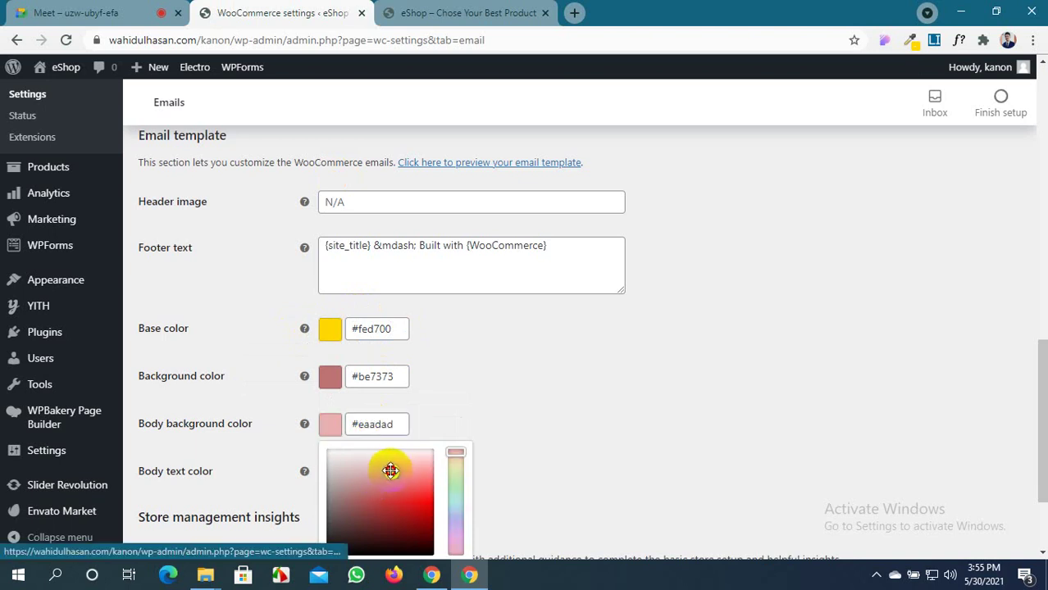
pyautogui.click(437, 463)
pyautogui.click(381, 424)
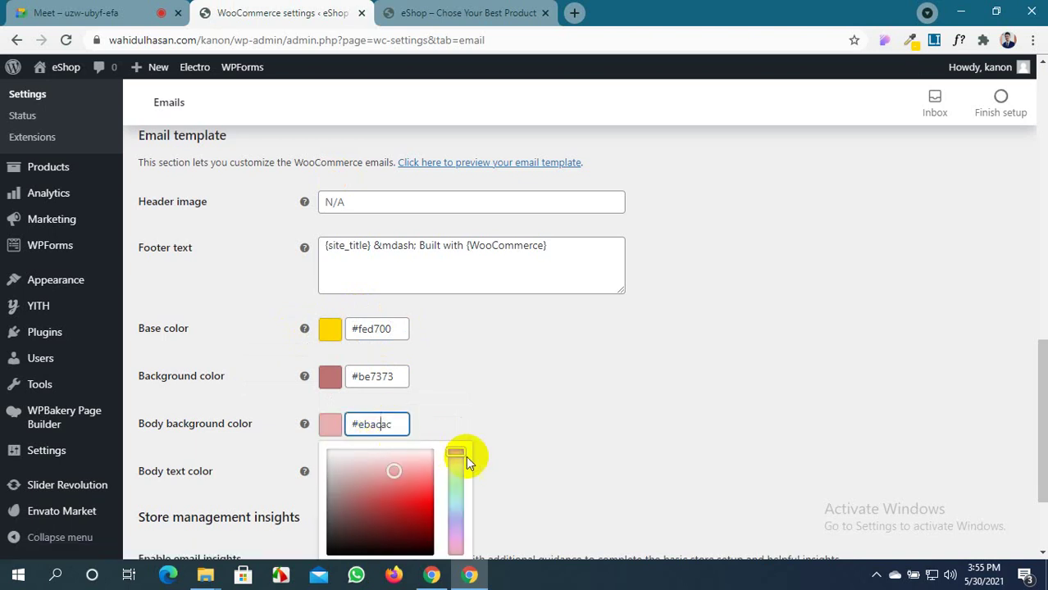
pyautogui.moveTo(456, 456); pyautogui.dragTo(455, 485)
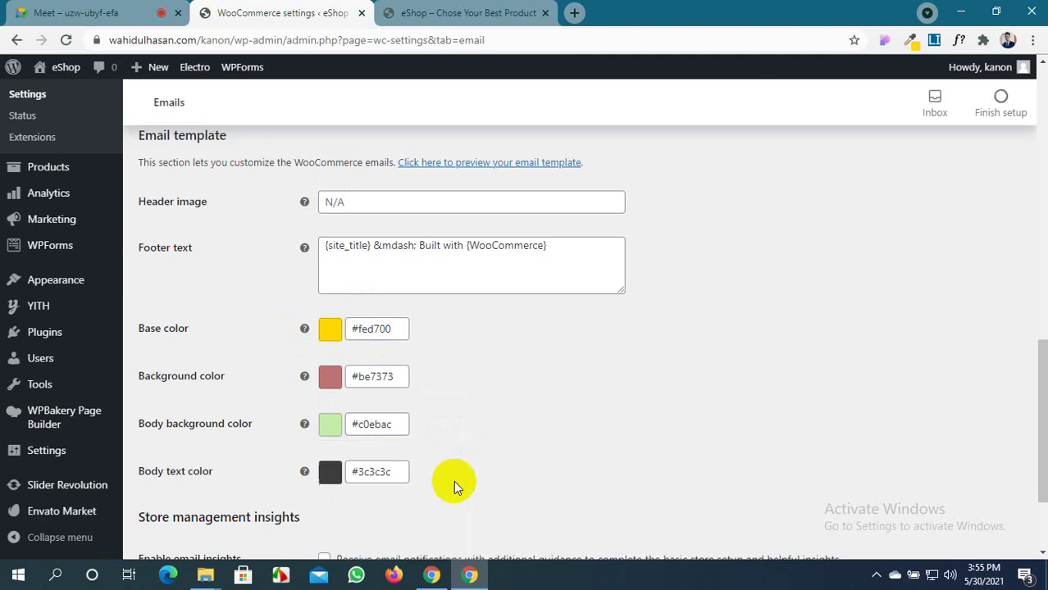
# - Set the body text colour to #3d3d3d and save the email colours
pyautogui.click(378, 471)
pyautogui.scroll(-3, 456, 443)
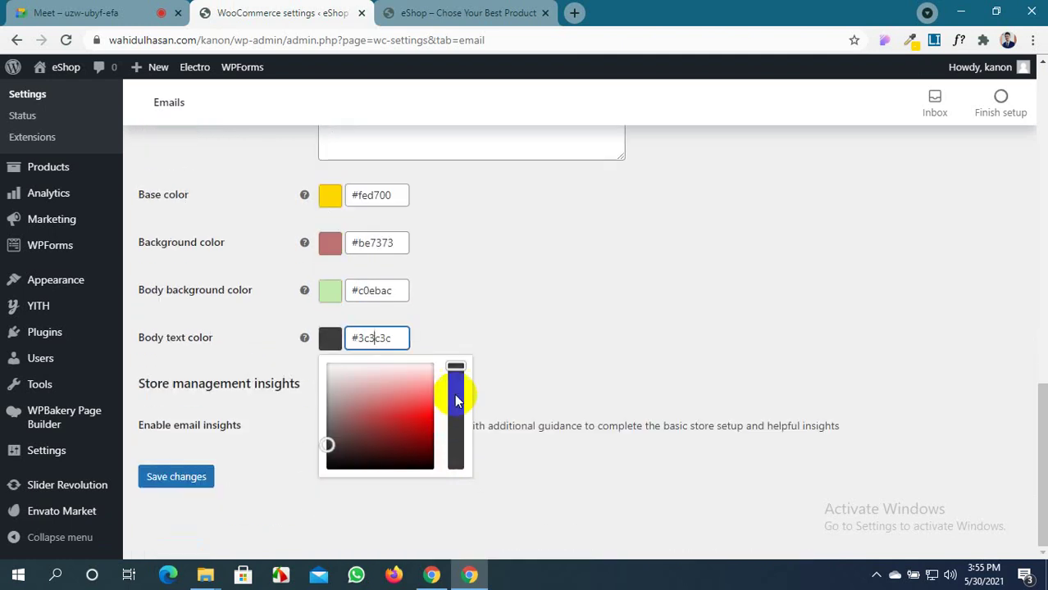
pyautogui.moveTo(456, 369); pyautogui.dragTo(453, 466)
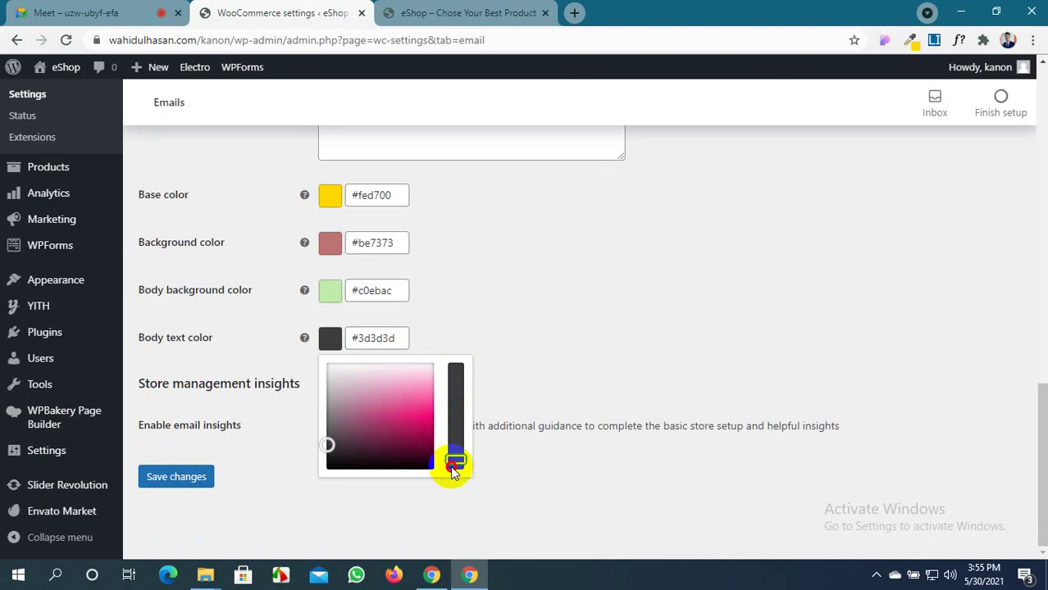
pyautogui.click(215, 491)
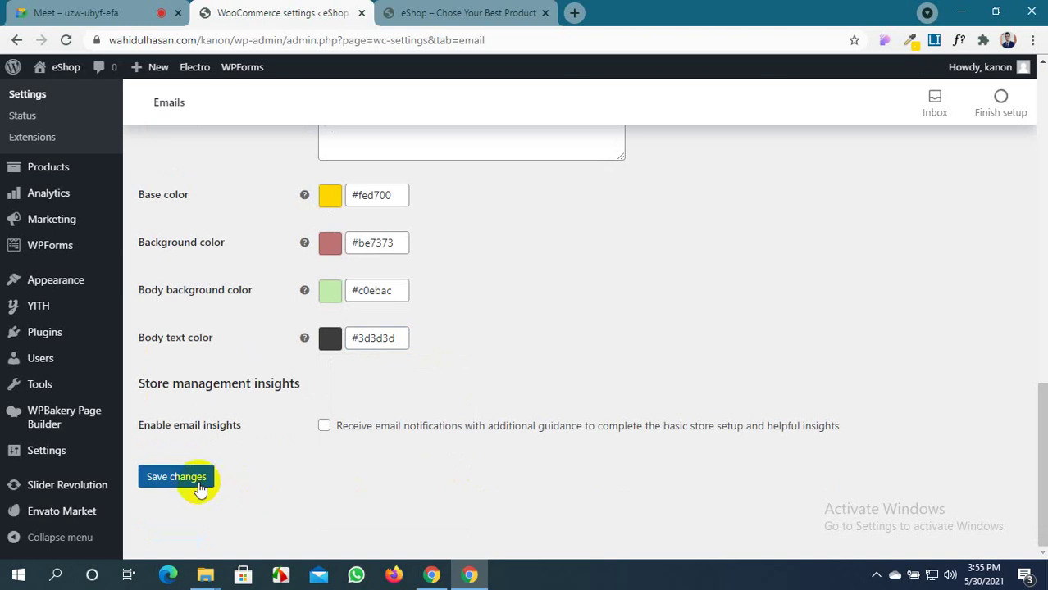
pyautogui.click(200, 489)
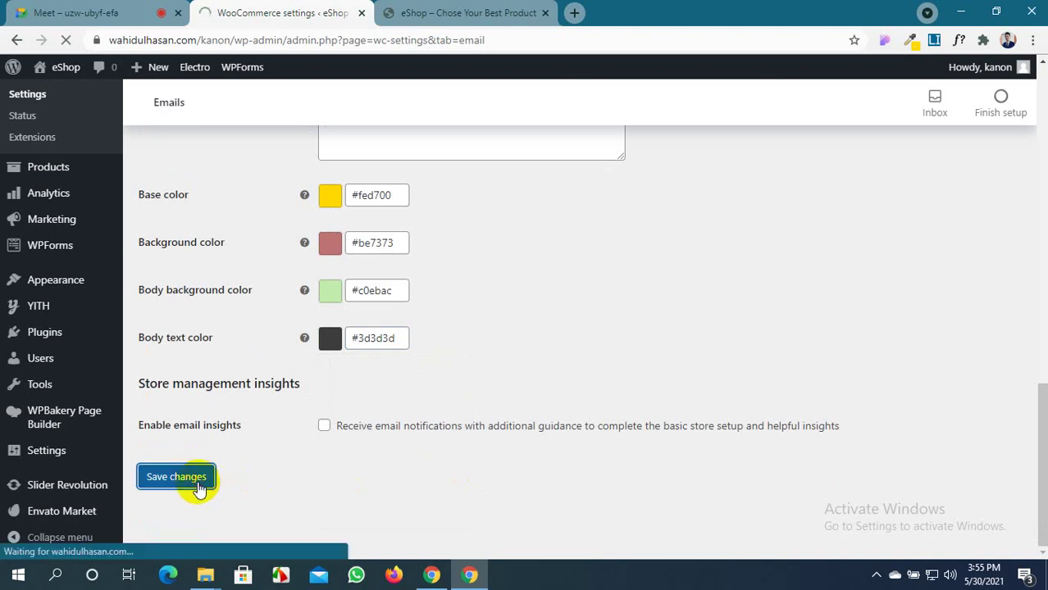
# - Enable email insights notifications and save the email settings
pyautogui.scroll(-9, 236, 457)
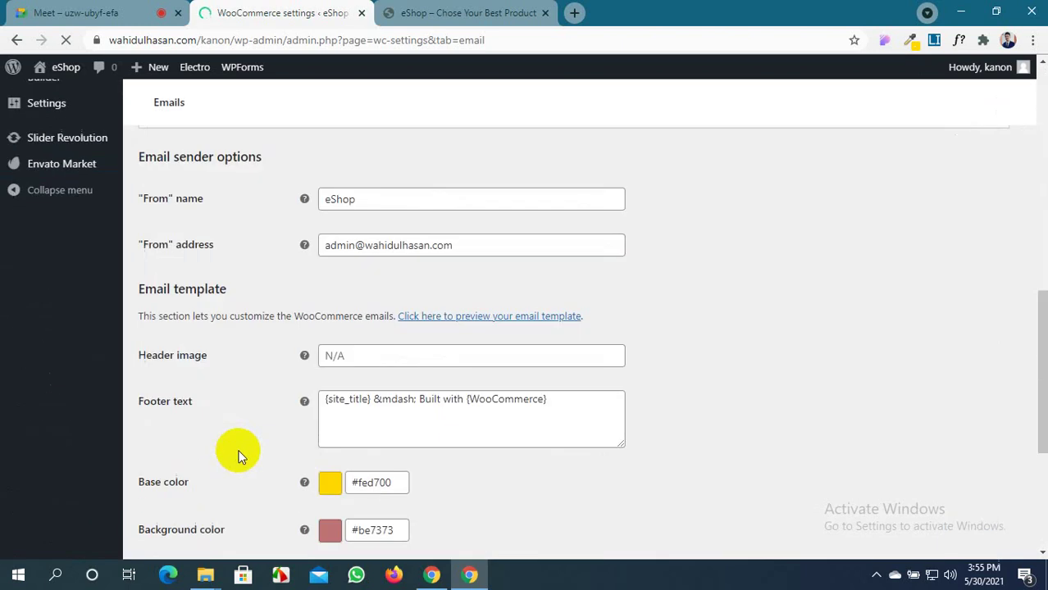
pyautogui.scroll(-4, 238, 456)
pyautogui.click(324, 460)
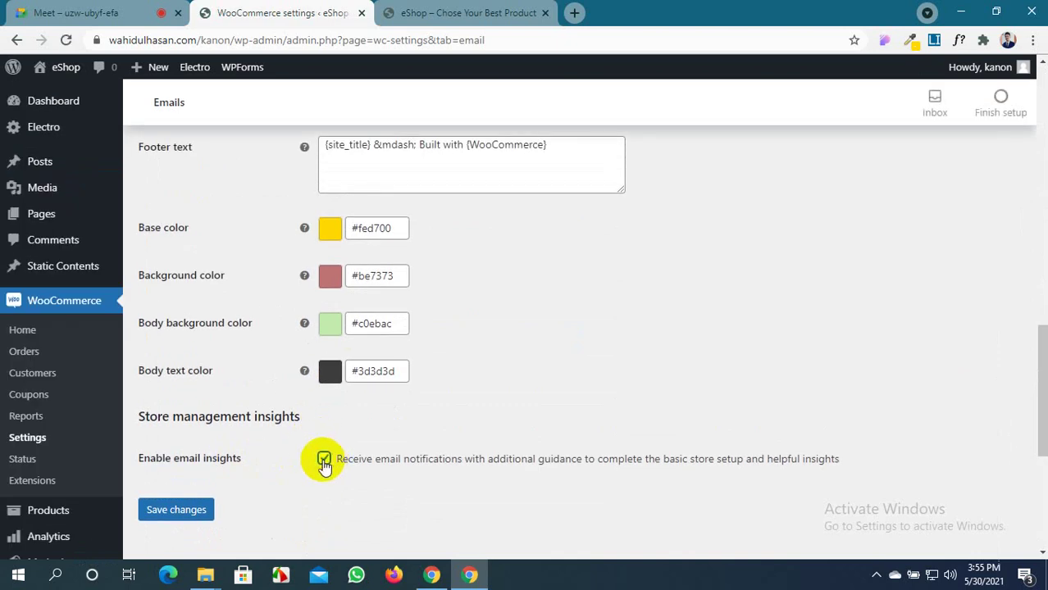
pyautogui.click(175, 515)
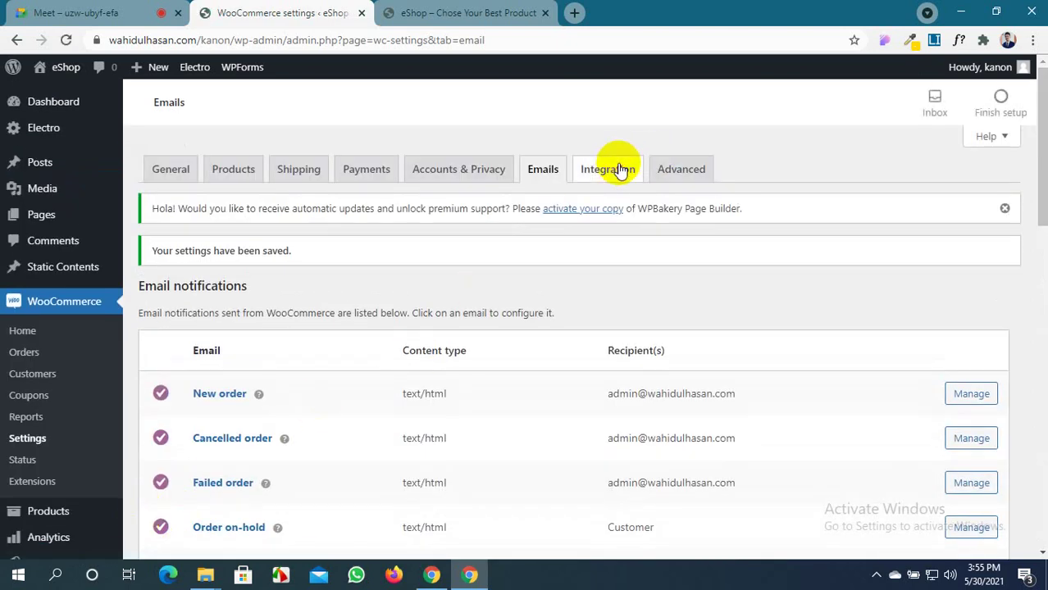
# - Open WooCommerce's Advanced settings and review the page setup and checkout endpoints
pyautogui.click(621, 171)
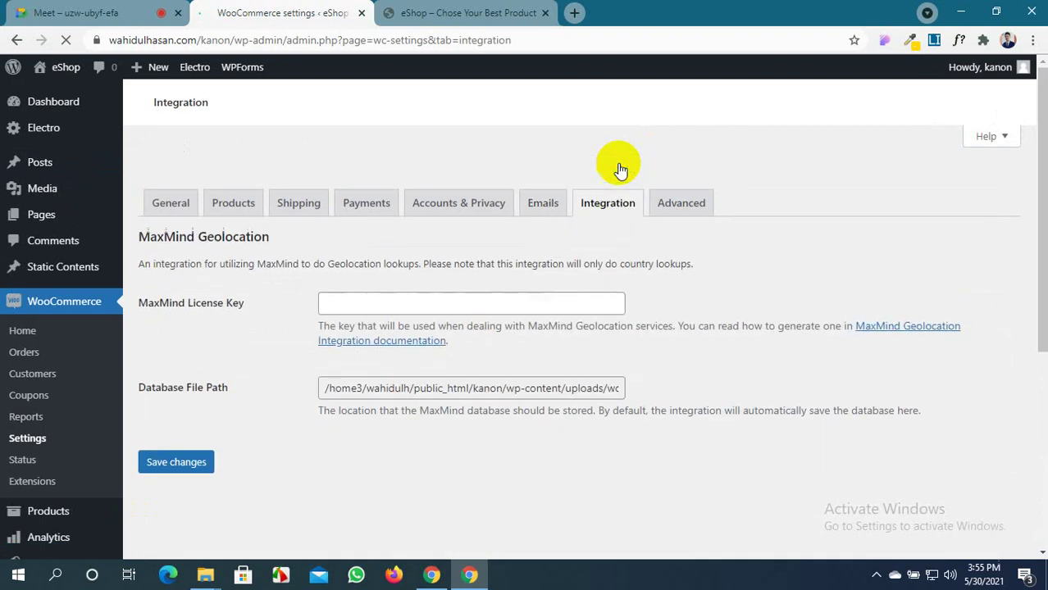
pyautogui.click(692, 179)
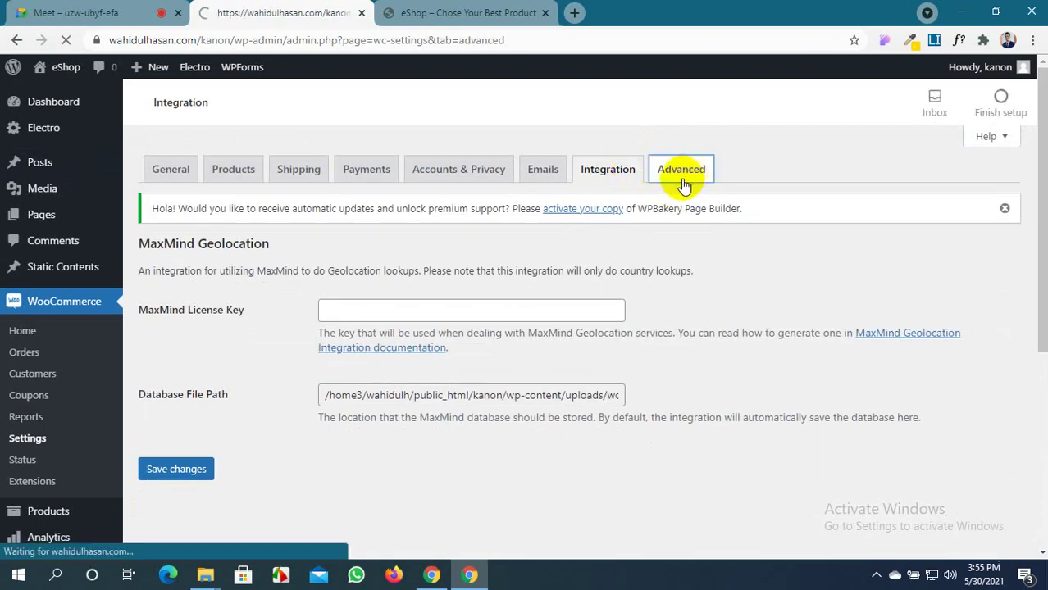
pyautogui.scroll(-4, 257, 347)
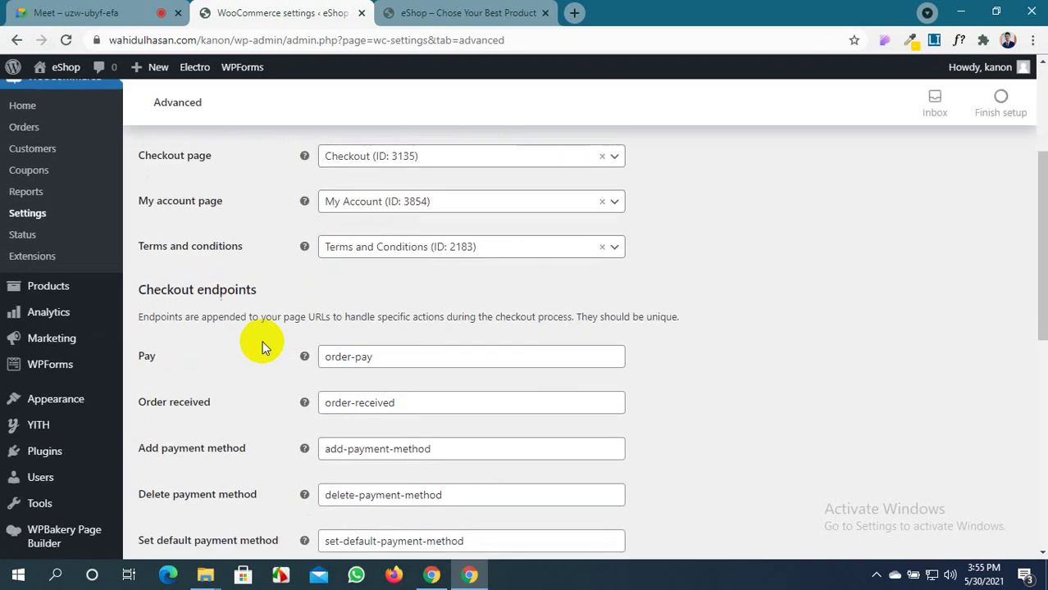
pyautogui.scroll(4, 261, 347)
pyautogui.scroll(-3, 261, 348)
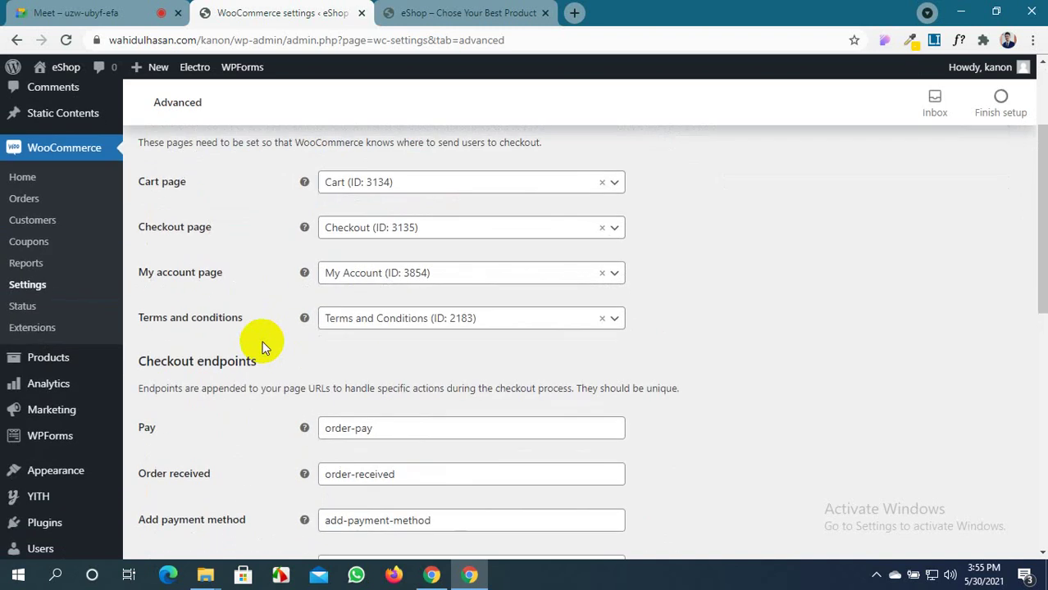
pyautogui.scroll(-1, 262, 348)
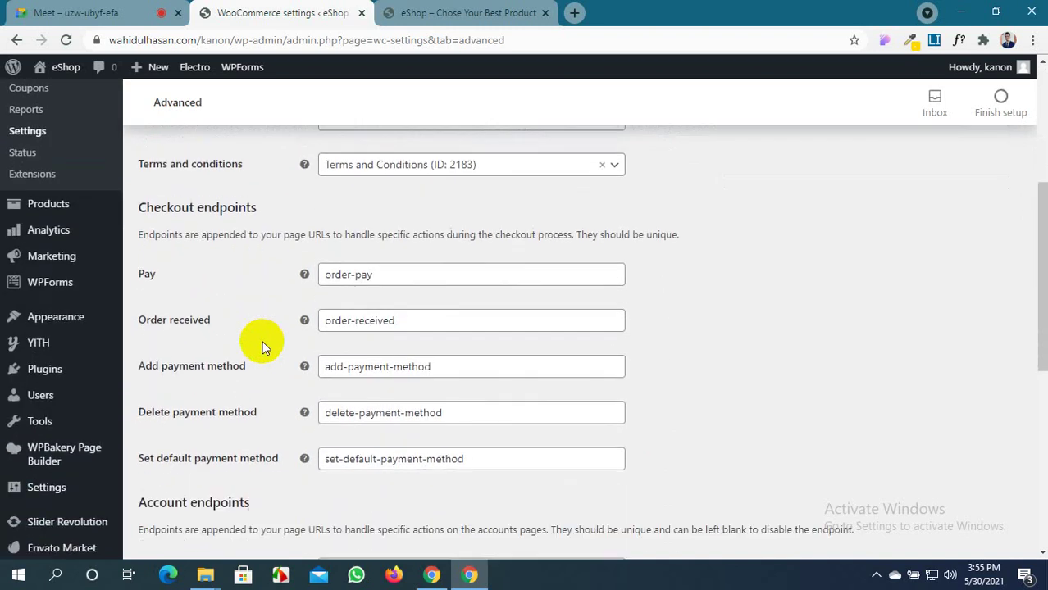
pyautogui.scroll(-6, 262, 348)
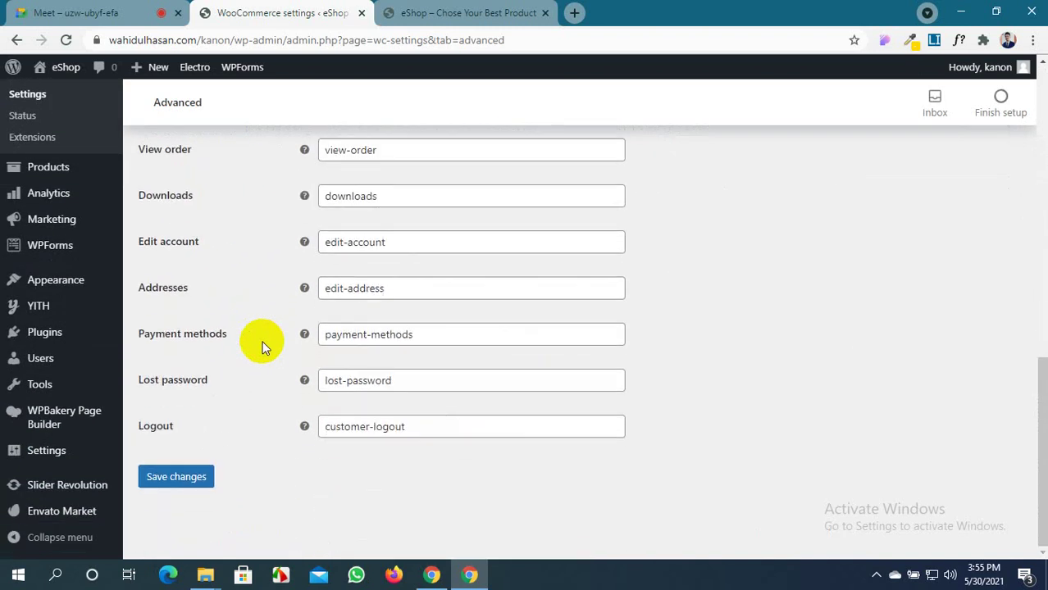
pyautogui.scroll(6, 262, 347)
pyautogui.scroll(-6, 263, 348)
pyautogui.scroll(8, 263, 348)
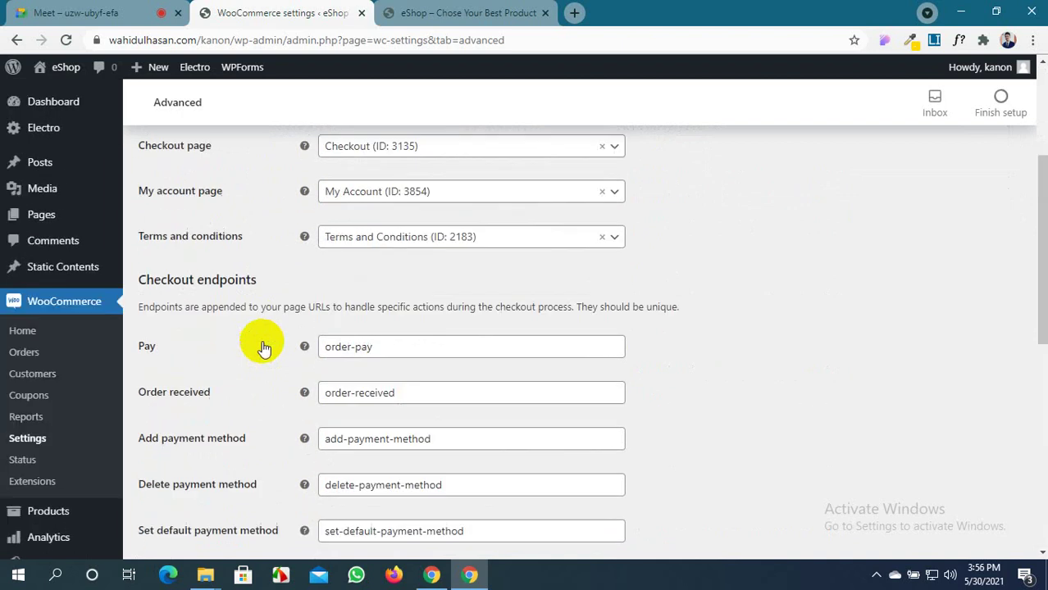
# - Glance at the eShop storefront and Google Meet tabs, then reopen the Advanced settings
pyautogui.click(463, 12)
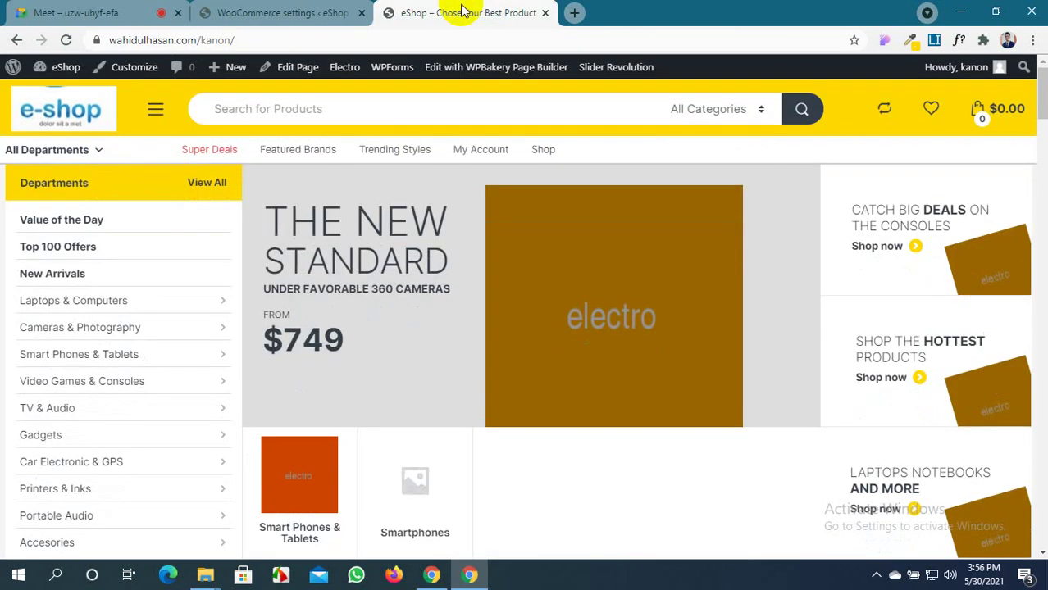
pyautogui.click(279, 12)
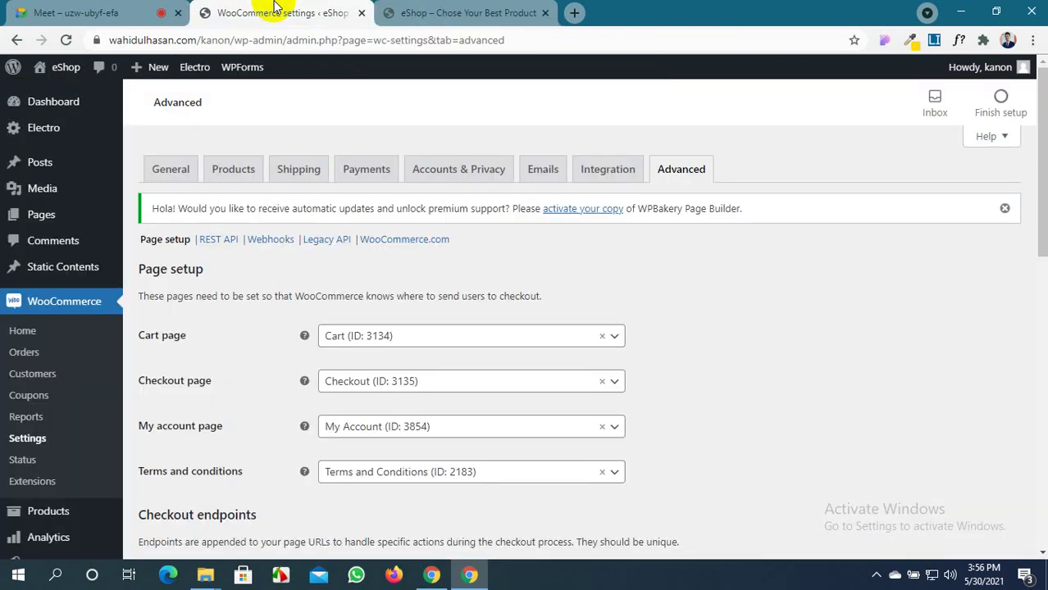
pyautogui.click(71, 8)
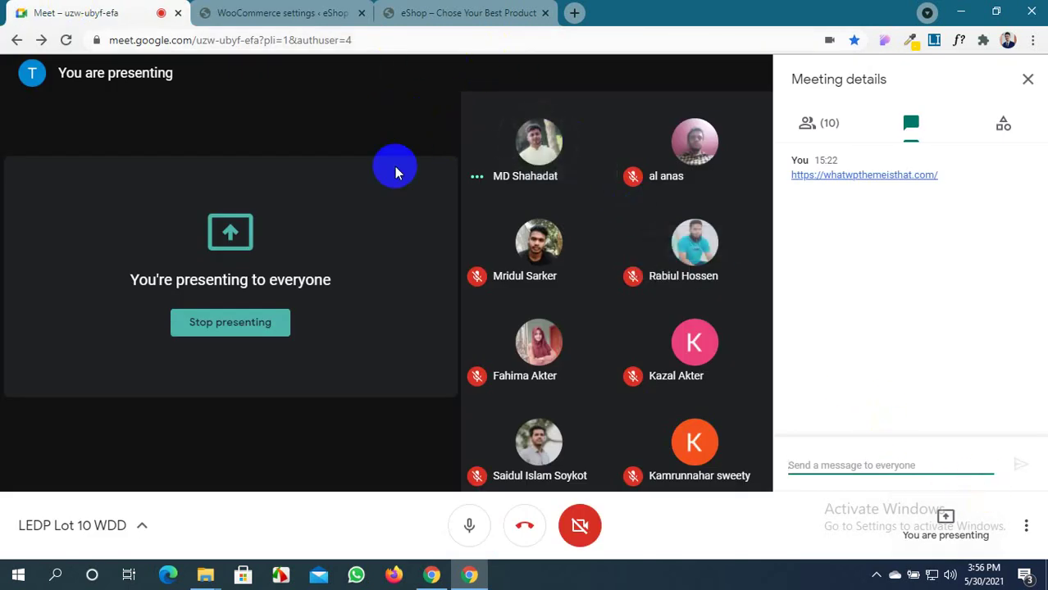
pyautogui.click(280, 12)
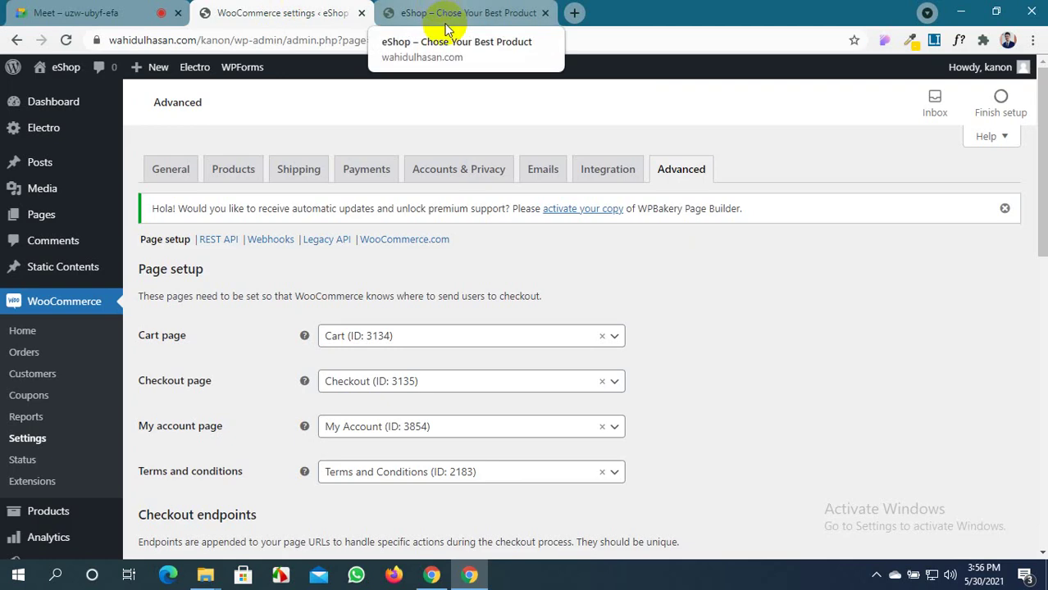
pyautogui.click(589, 166)
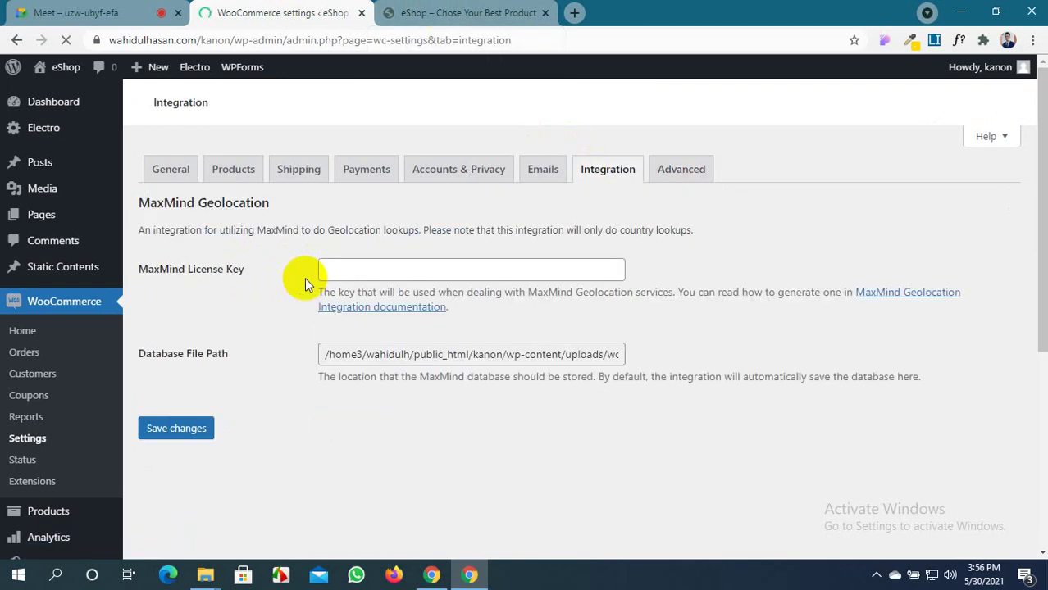
pyautogui.click(670, 173)
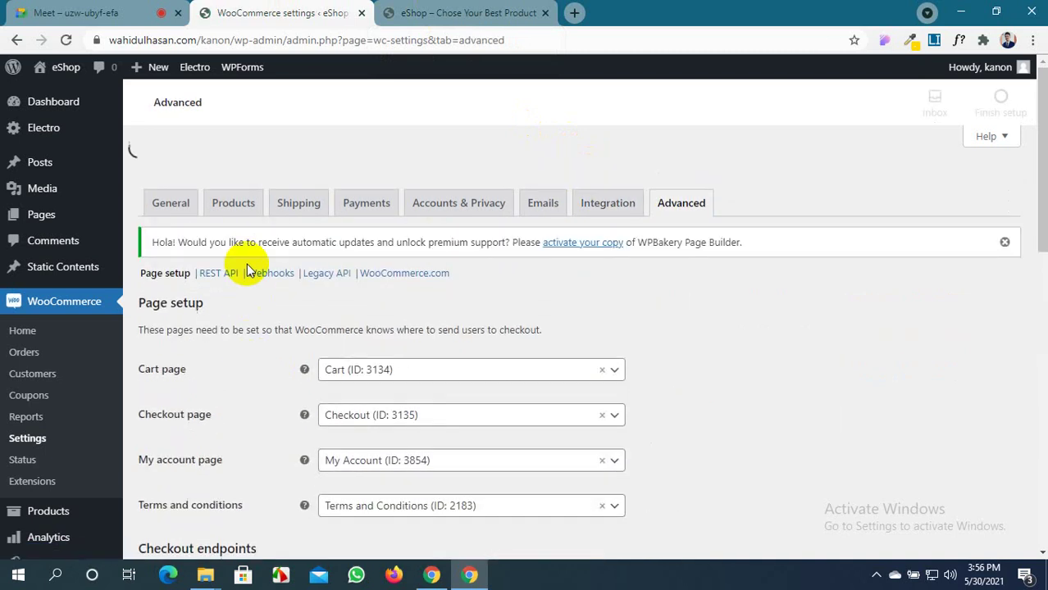
# - Browse the REST API, Webhooks and Legacy API sections of the Advanced settings
pyautogui.click(217, 240)
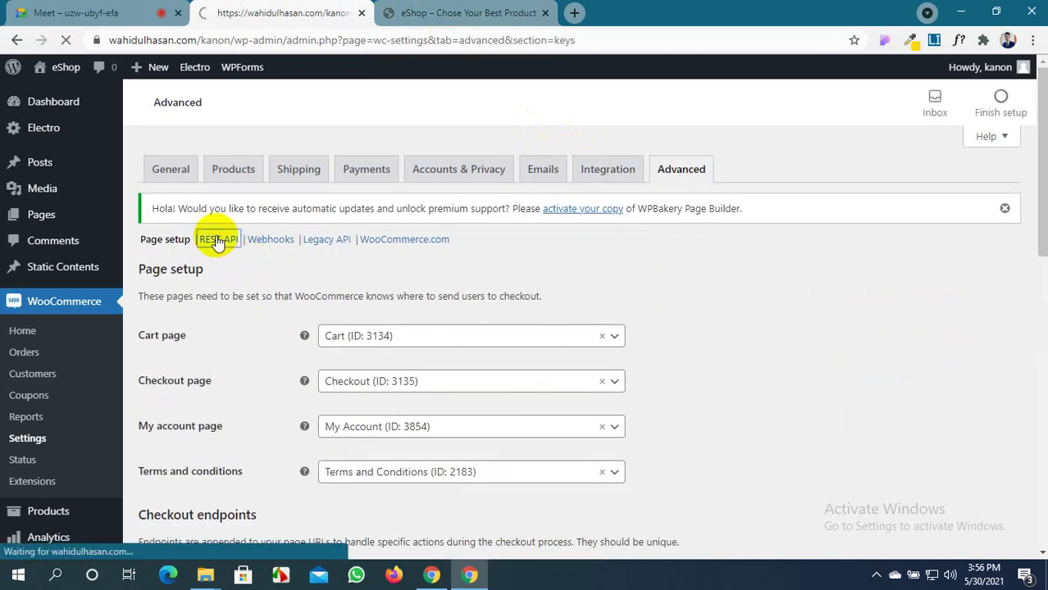
pyautogui.scroll(-4, 469, 410)
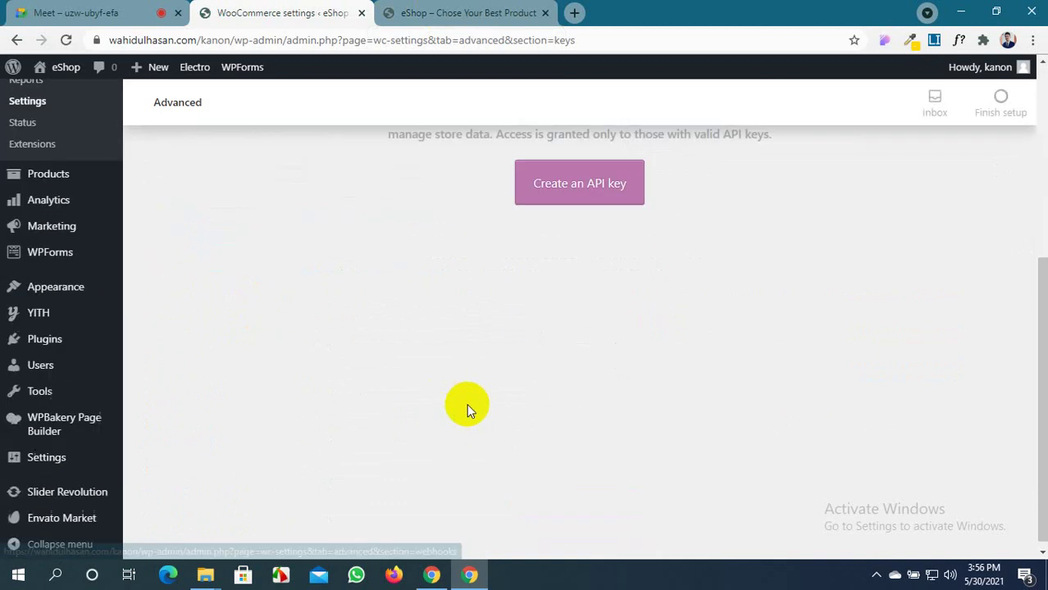
pyautogui.scroll(-2, 569, 432)
pyautogui.scroll(2, 492, 369)
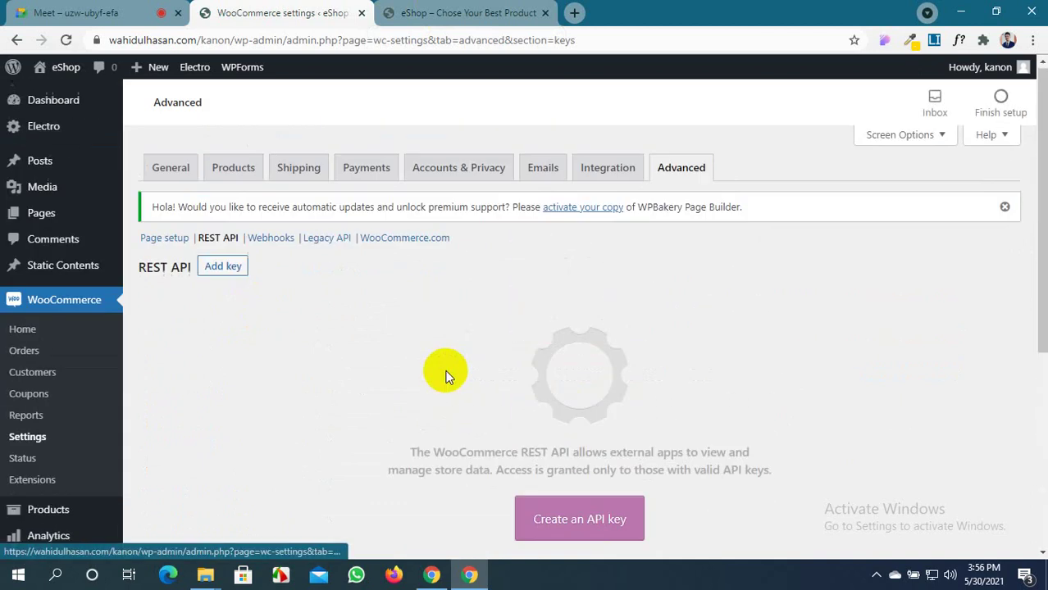
pyautogui.click(278, 244)
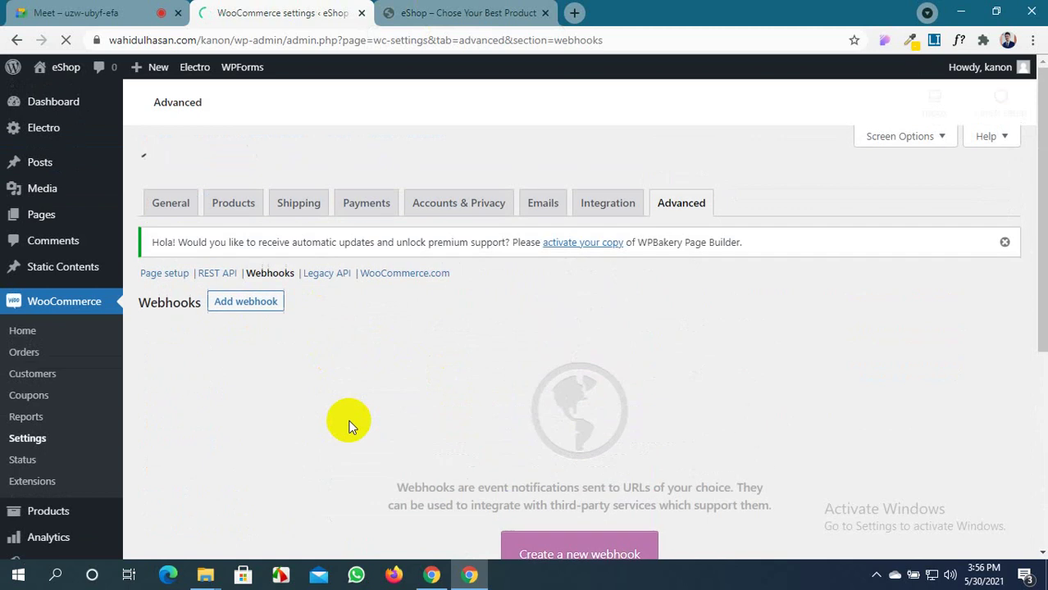
pyautogui.click(334, 239)
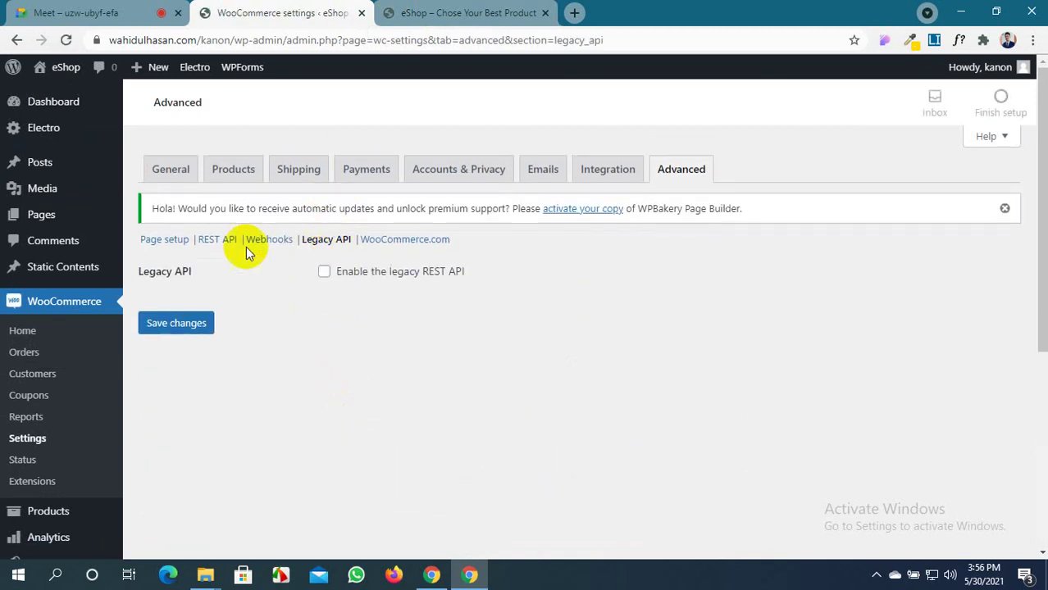
# - Allow WooCommerce usage tracking under WooCommerce.com, save, and return to General settings
pyautogui.click(425, 240)
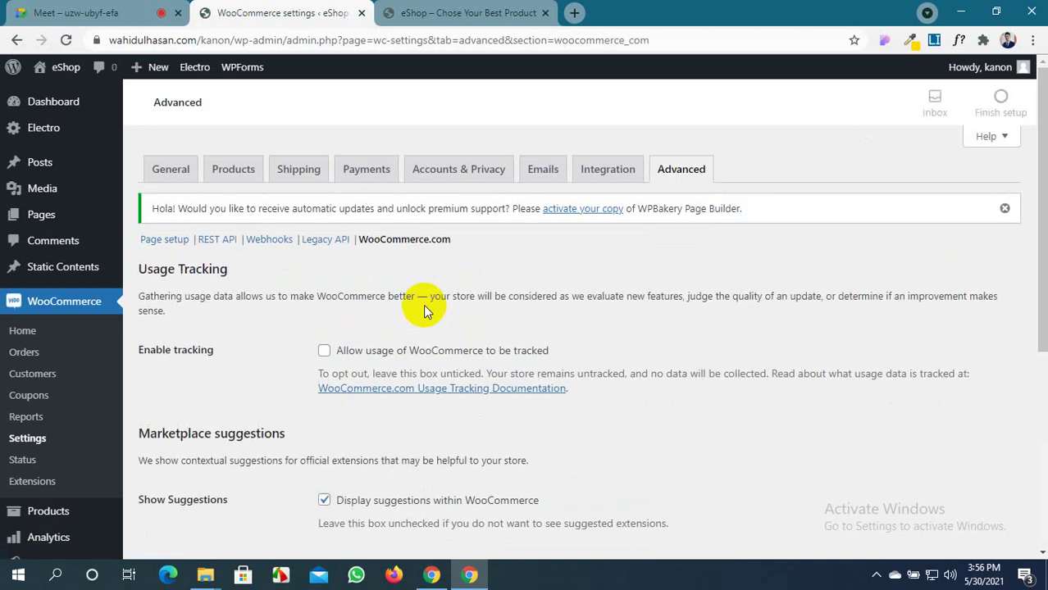
pyautogui.scroll(-1, 164, 279)
pyautogui.scroll(-4, 166, 279)
pyautogui.scroll(5, 164, 285)
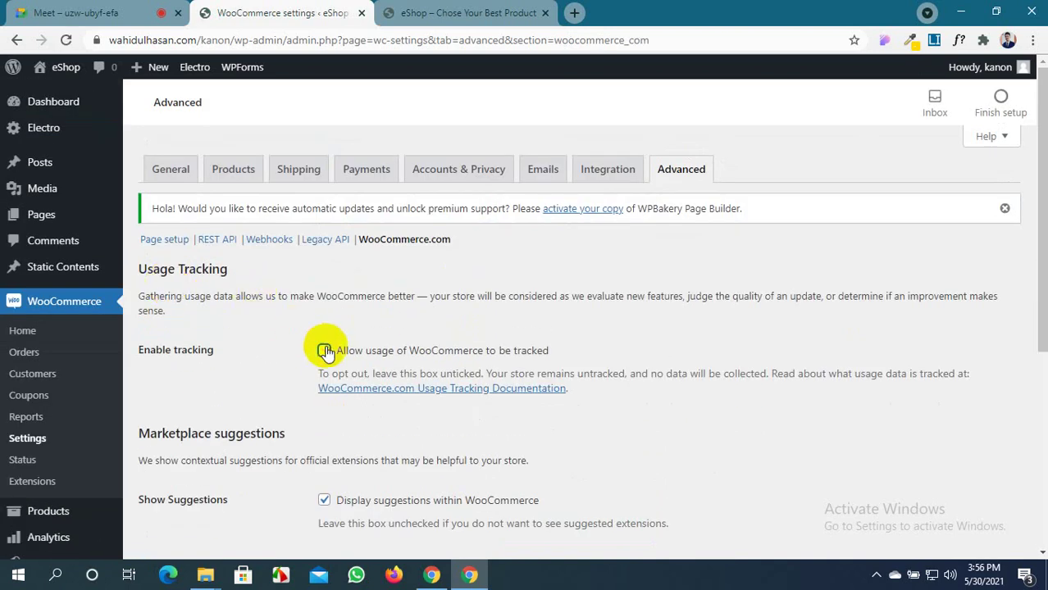
pyautogui.scroll(-4, 252, 279)
pyautogui.click(191, 275)
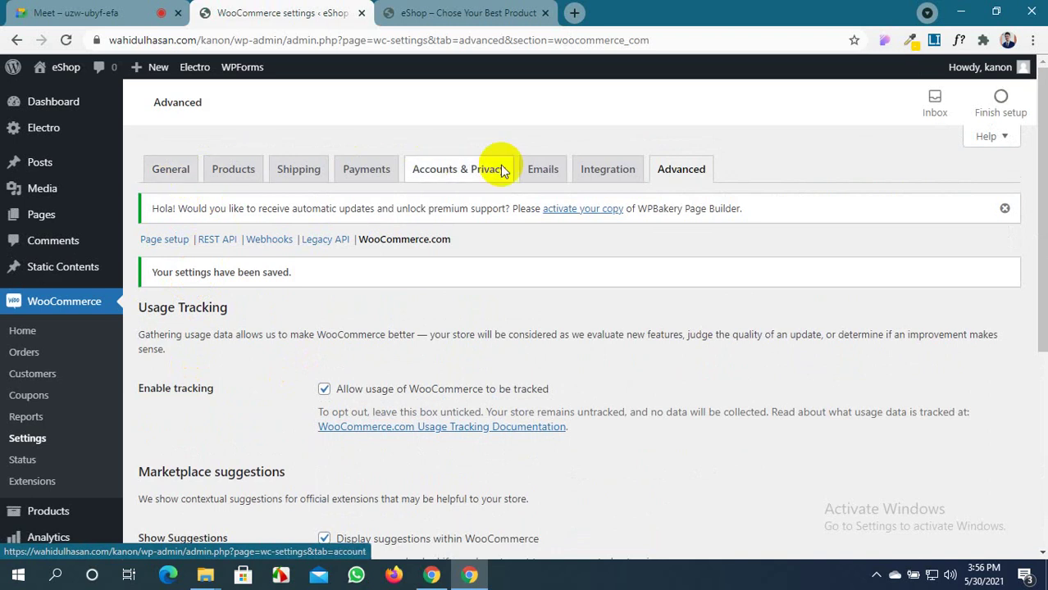
pyautogui.click(172, 172)
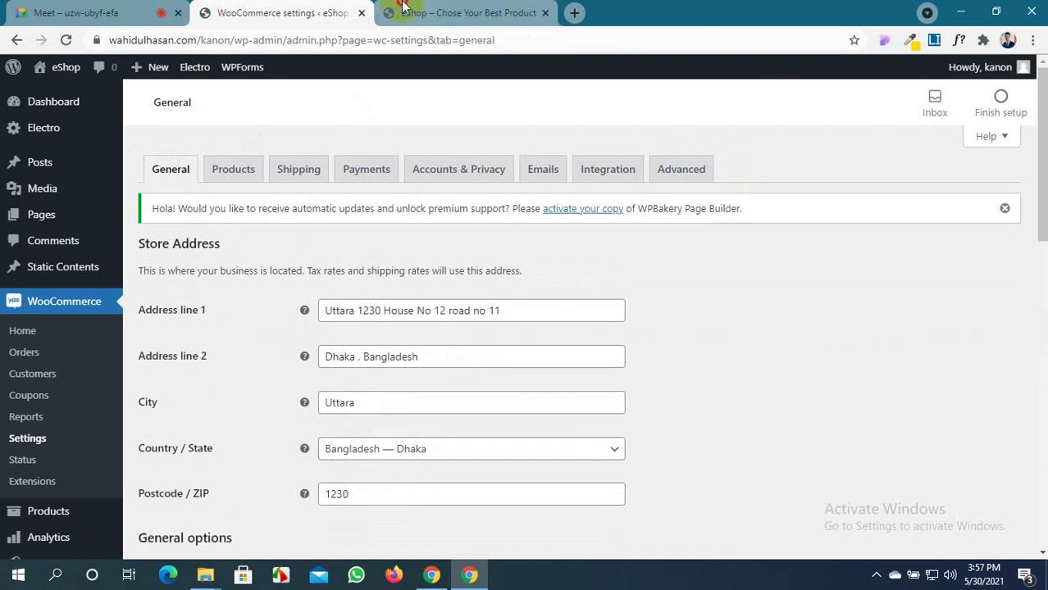
# - Search for the ShopIsle theme demo in a new tab and open the ShopIsle PRO live demo
pyautogui.click(435, 12)
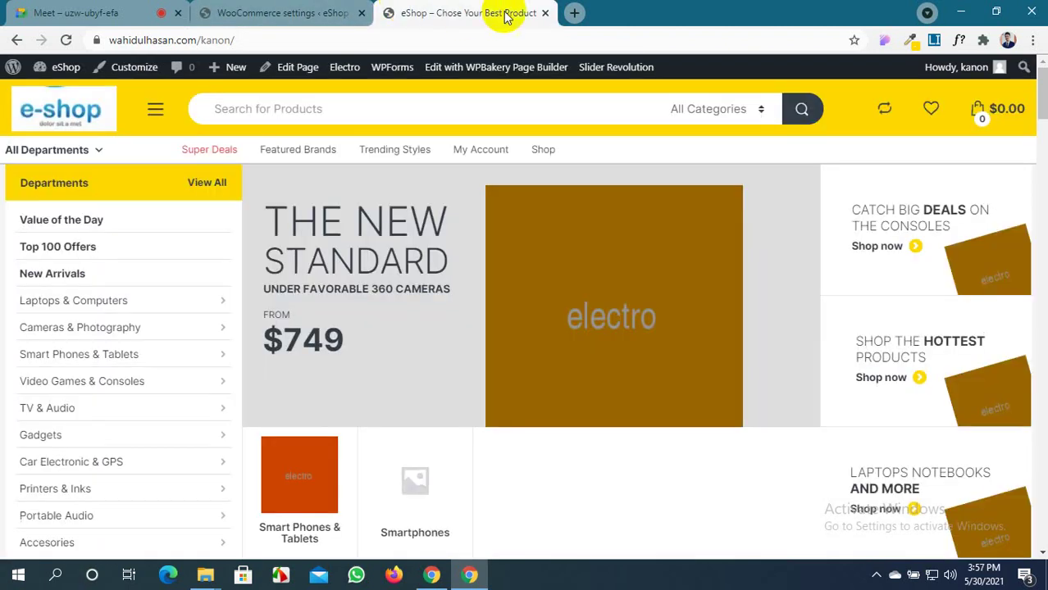
pyautogui.click(576, 13)
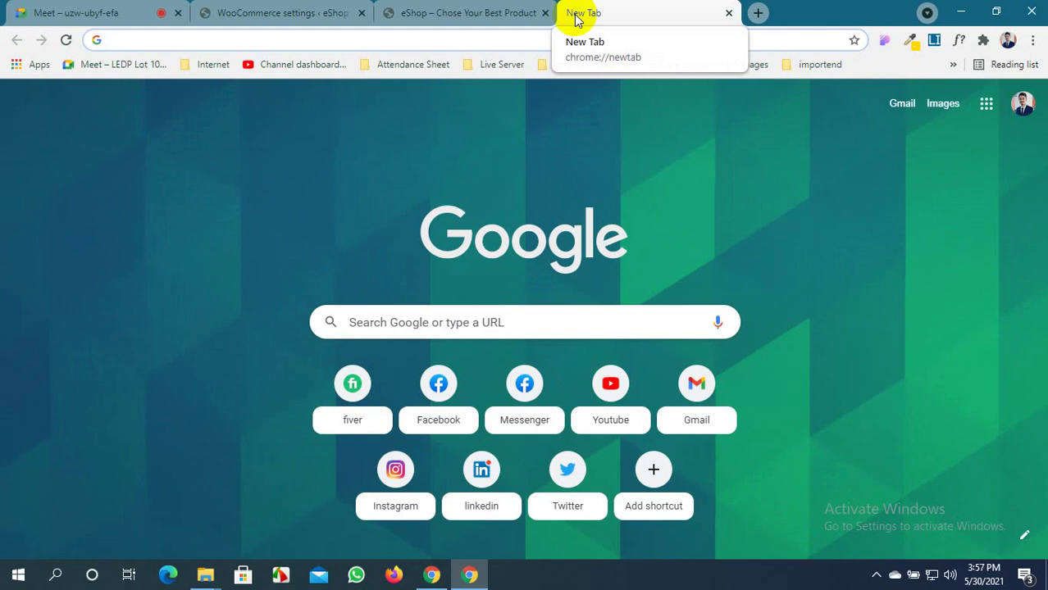
pyautogui.write('shop')
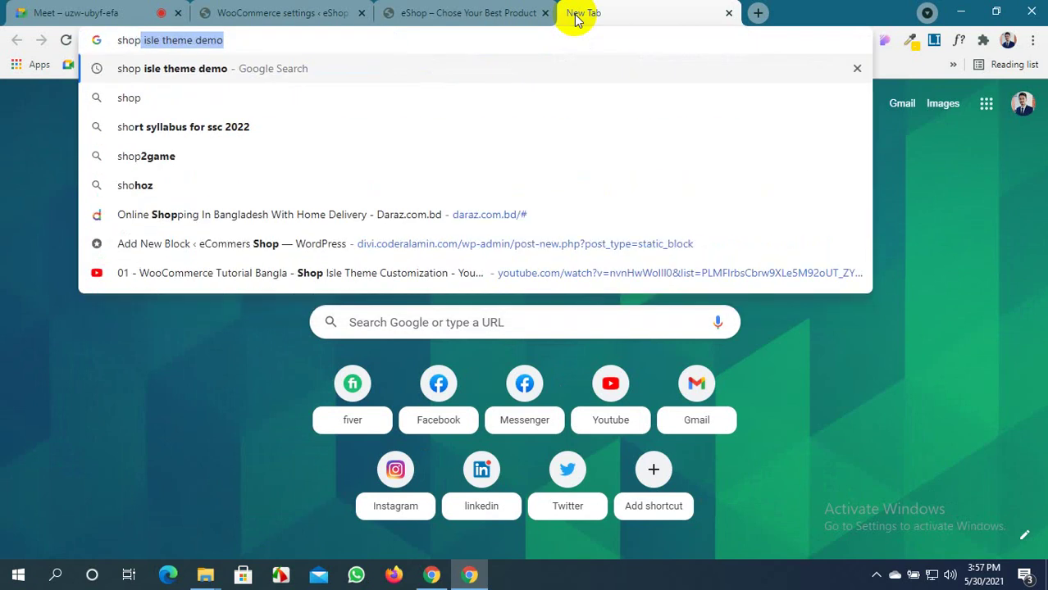
pyautogui.press('Return')
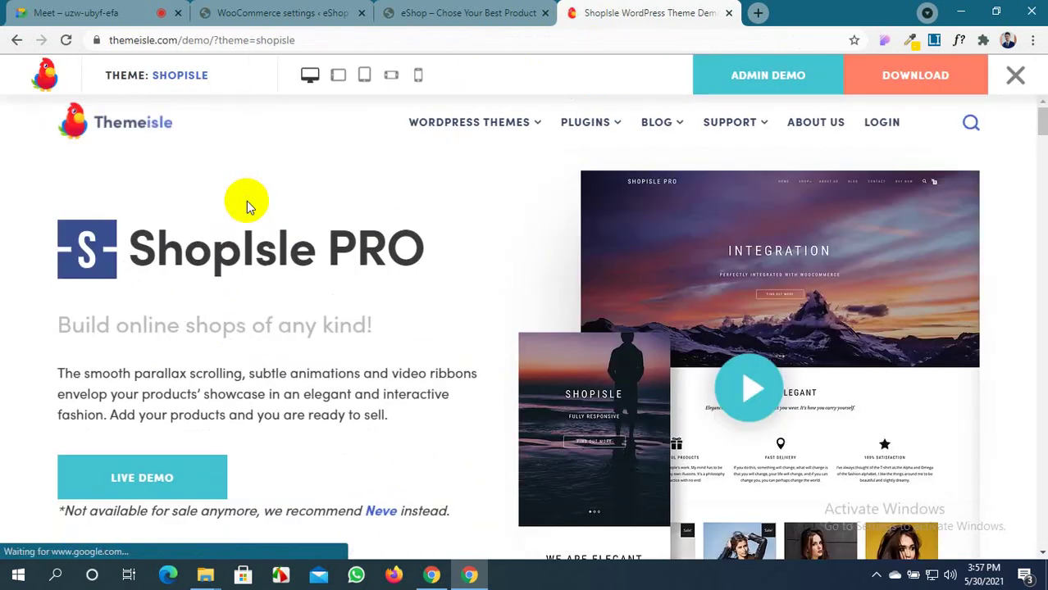
pyautogui.click(138, 476)
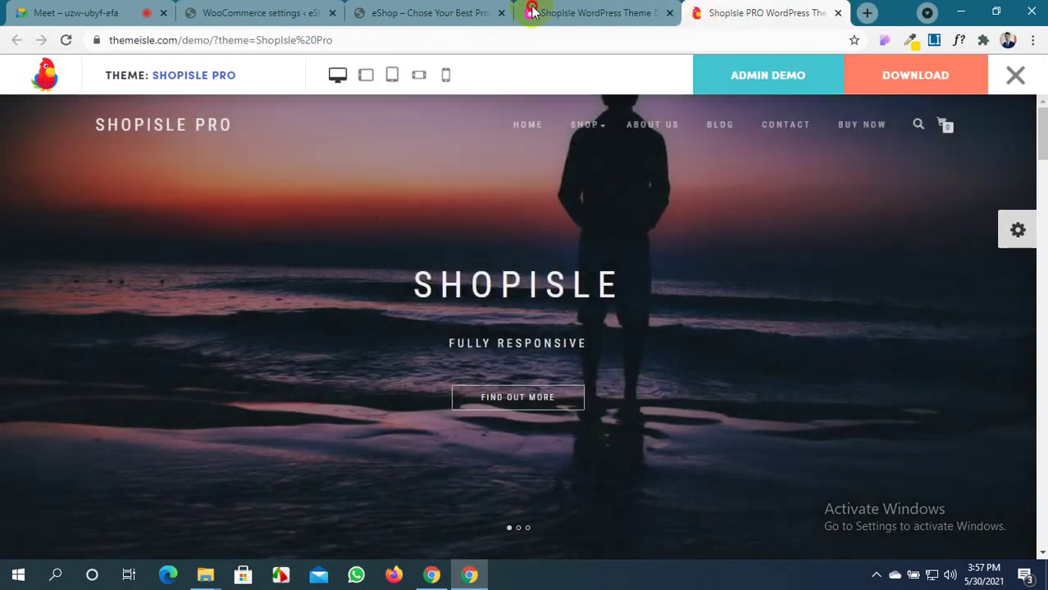
# - Move the ShopIsle PRO tab into second place and close the duplicate demo tab
pyautogui.moveTo(732, 11); pyautogui.dragTo(256, 8)
pyautogui.click(447, 12)
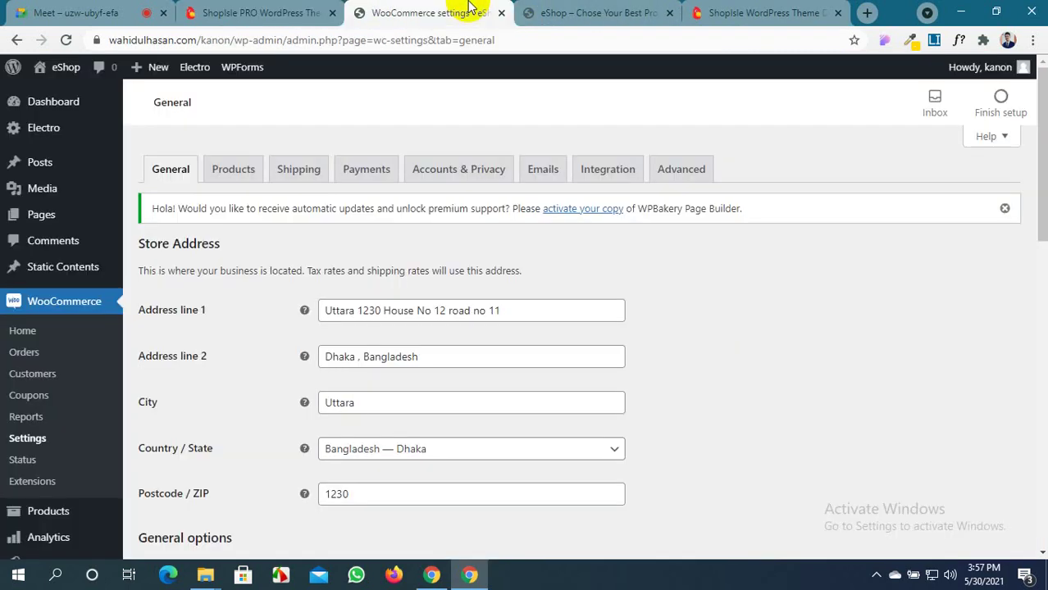
pyautogui.click(534, 13)
pyautogui.click(737, 12)
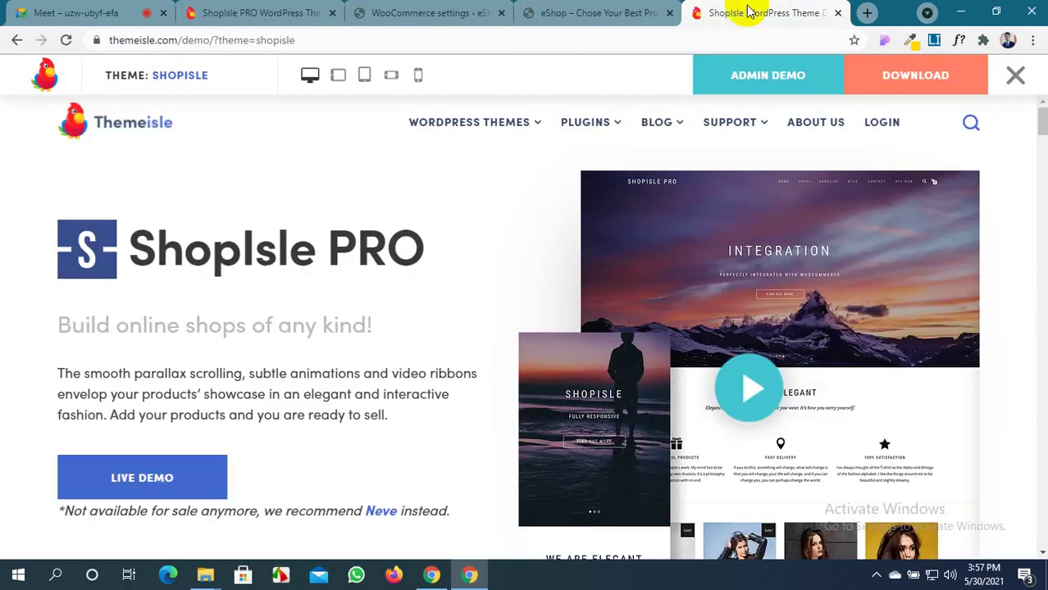
pyautogui.click(838, 13)
pyautogui.click(466, 11)
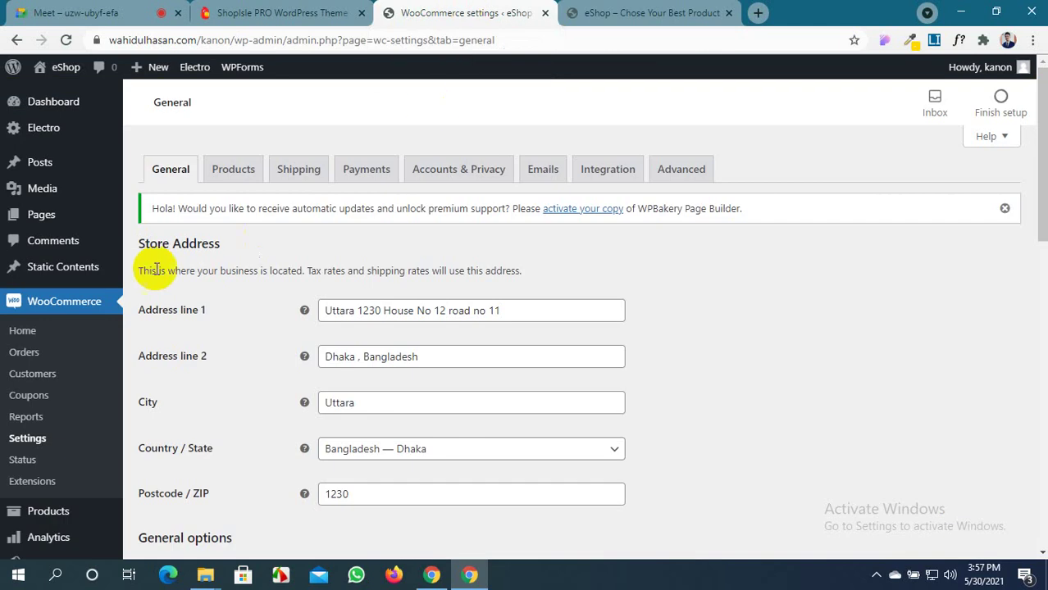
pyautogui.moveTo(39, 230)
pyautogui.scroll(-5, 45, 209)
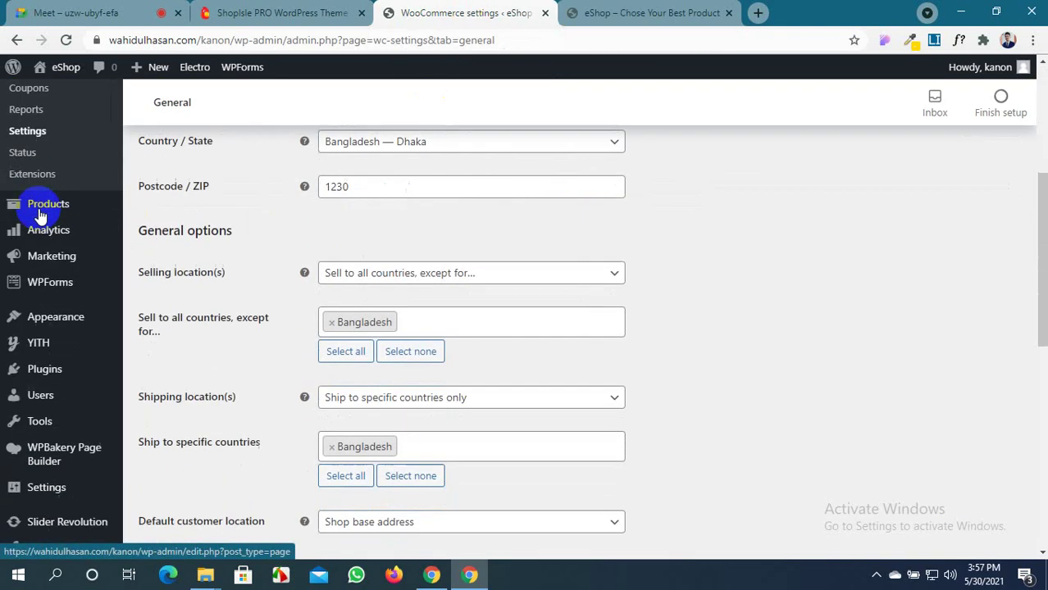
pyautogui.scroll(5, 47, 271)
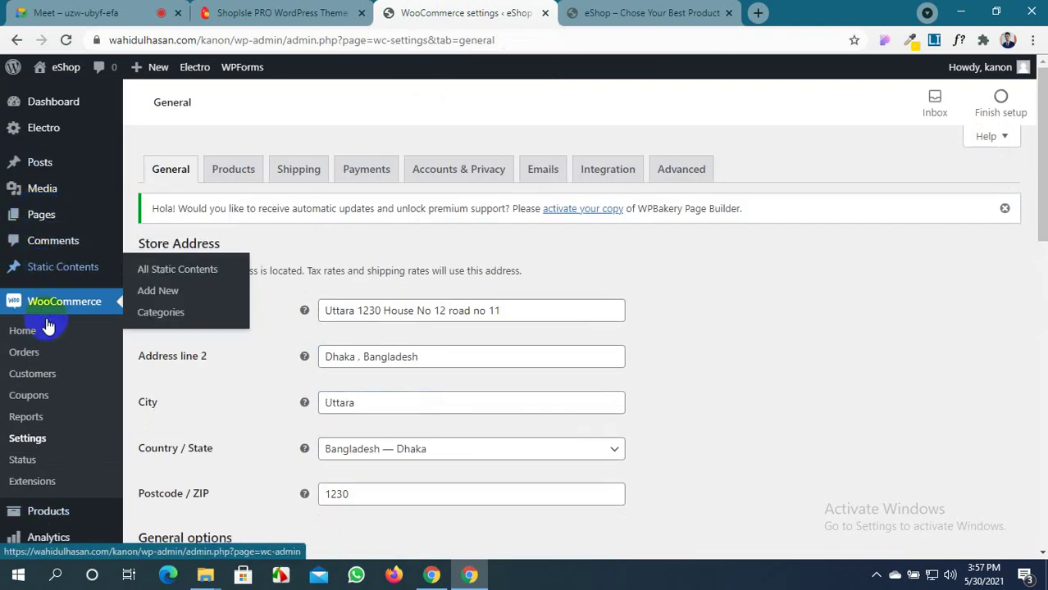
pyautogui.moveTo(56, 201)
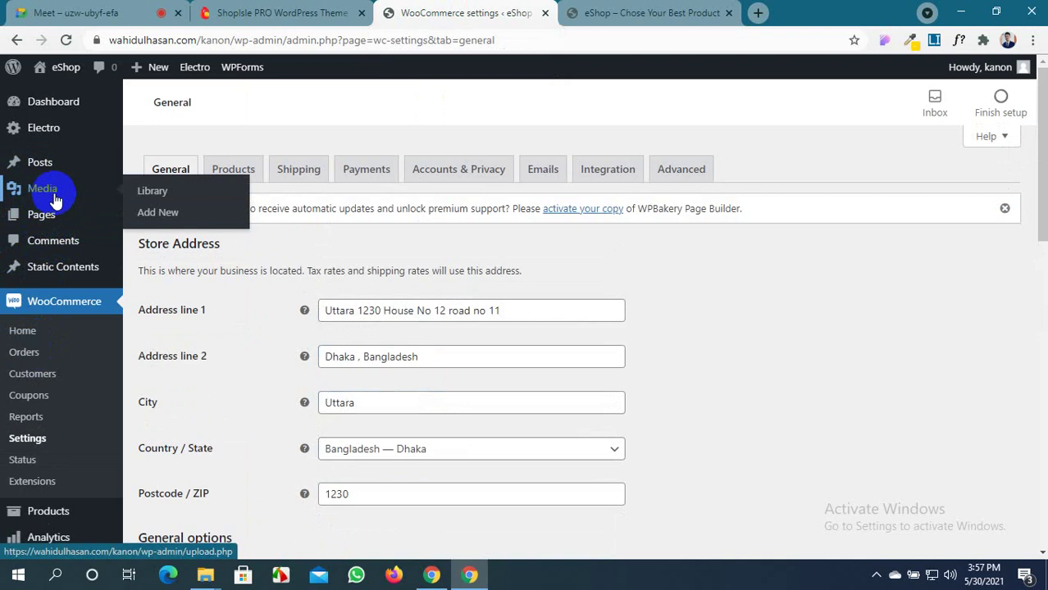
pyautogui.click(72, 103)
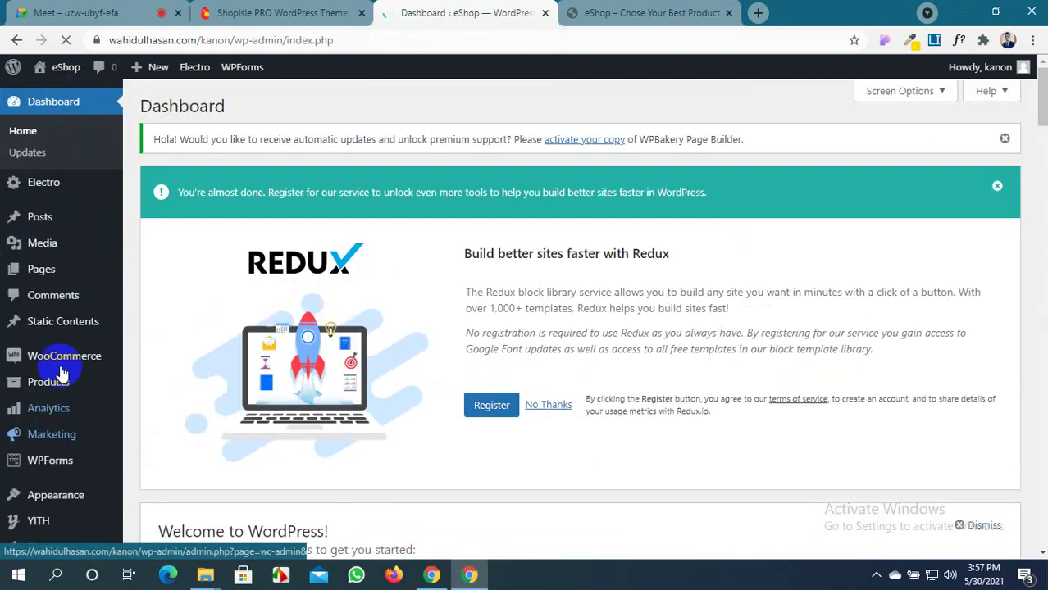
pyautogui.moveTo(64, 385)
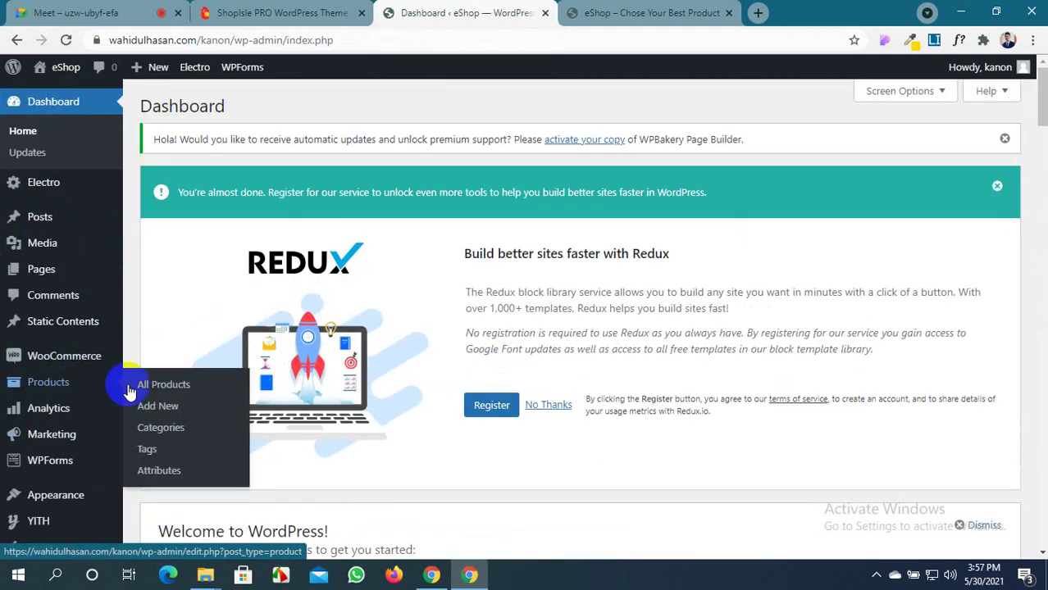
pyautogui.click(155, 385)
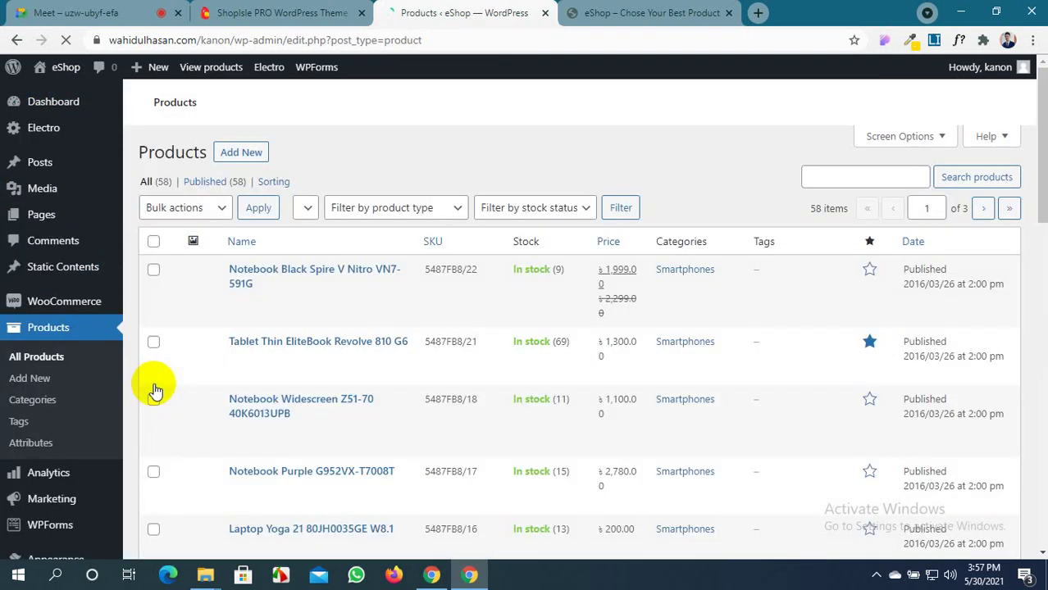
pyautogui.scroll(-15, 374, 394)
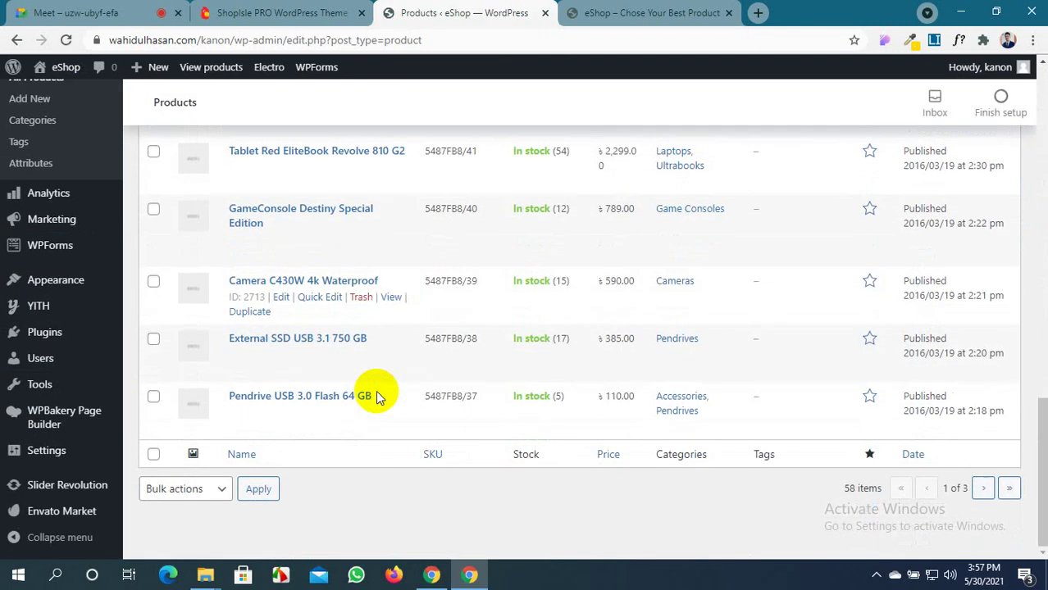
pyautogui.scroll(15, 376, 396)
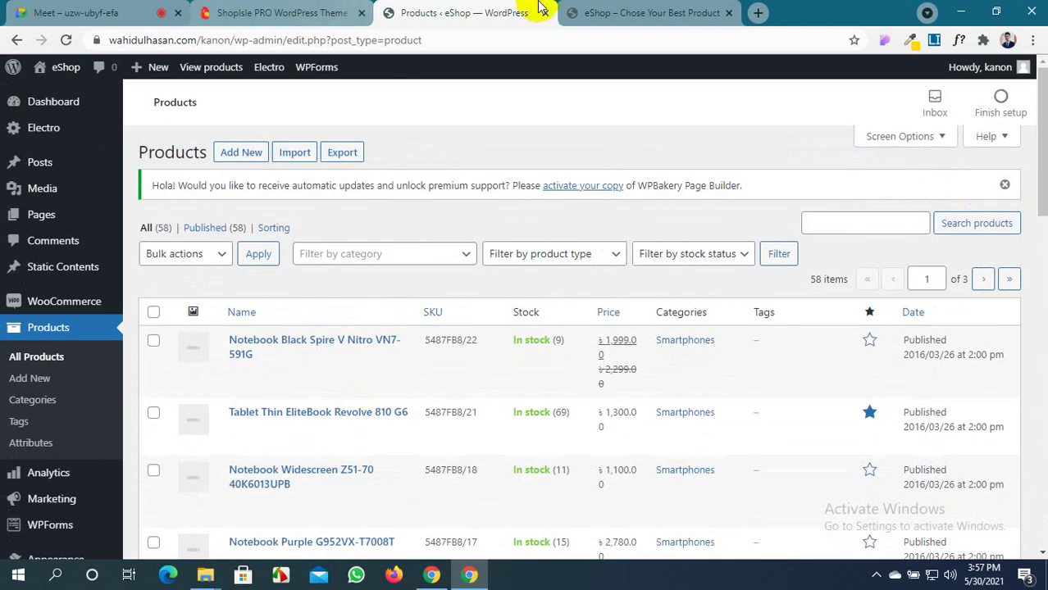
pyautogui.click(623, 12)
pyautogui.scroll(-5, 812, 440)
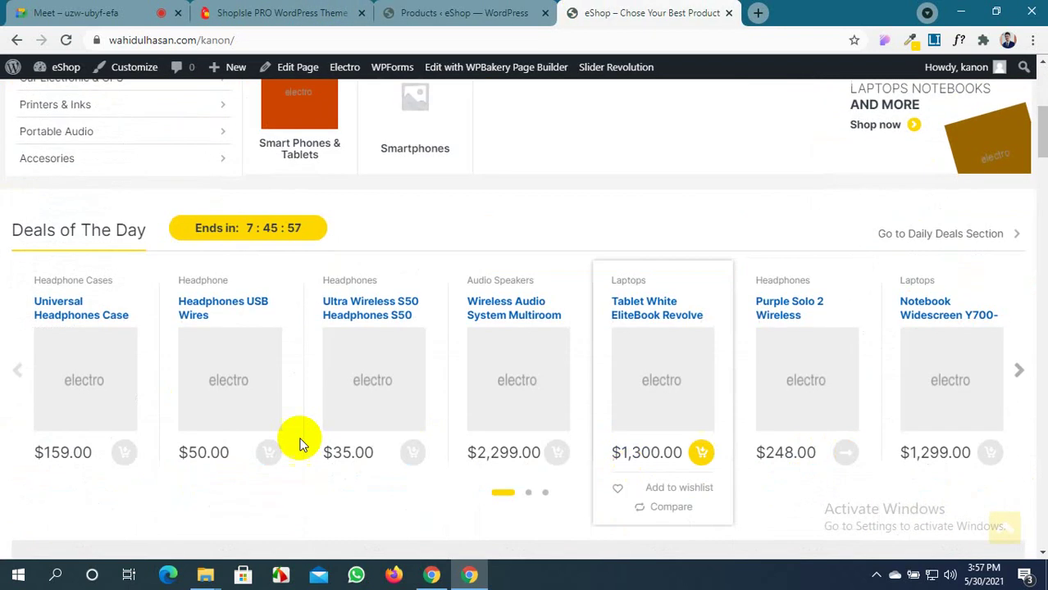
pyautogui.scroll(-5, 764, 371)
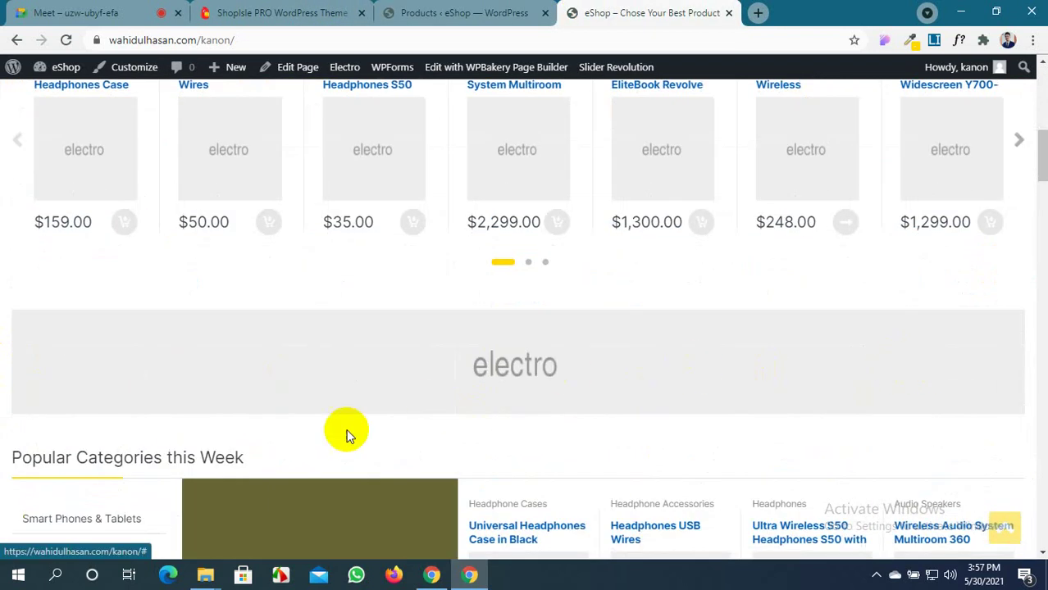
pyautogui.scroll(-10, 834, 361)
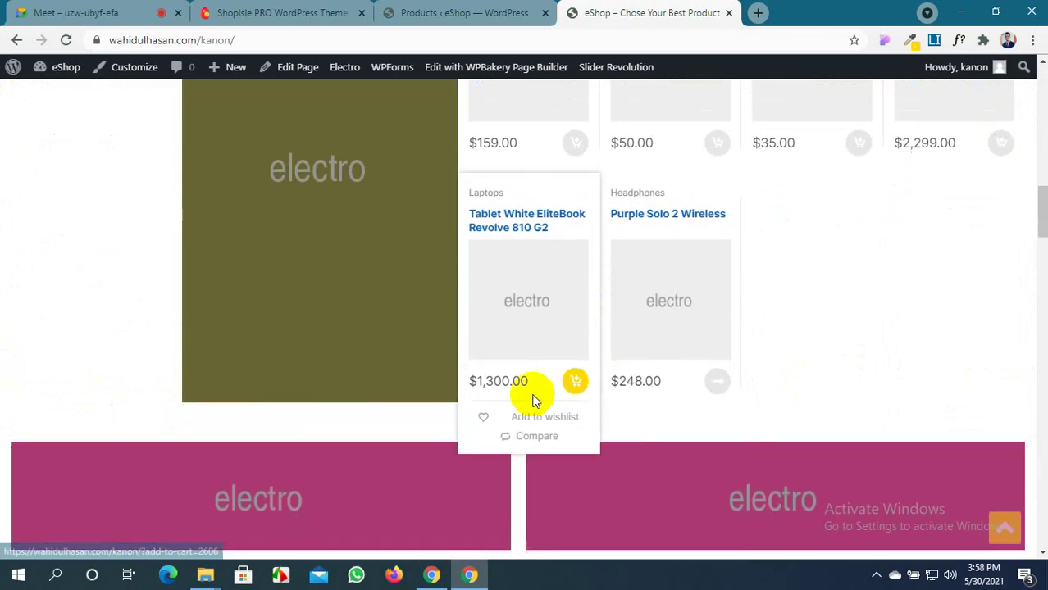
pyautogui.scroll(10, 955, 299)
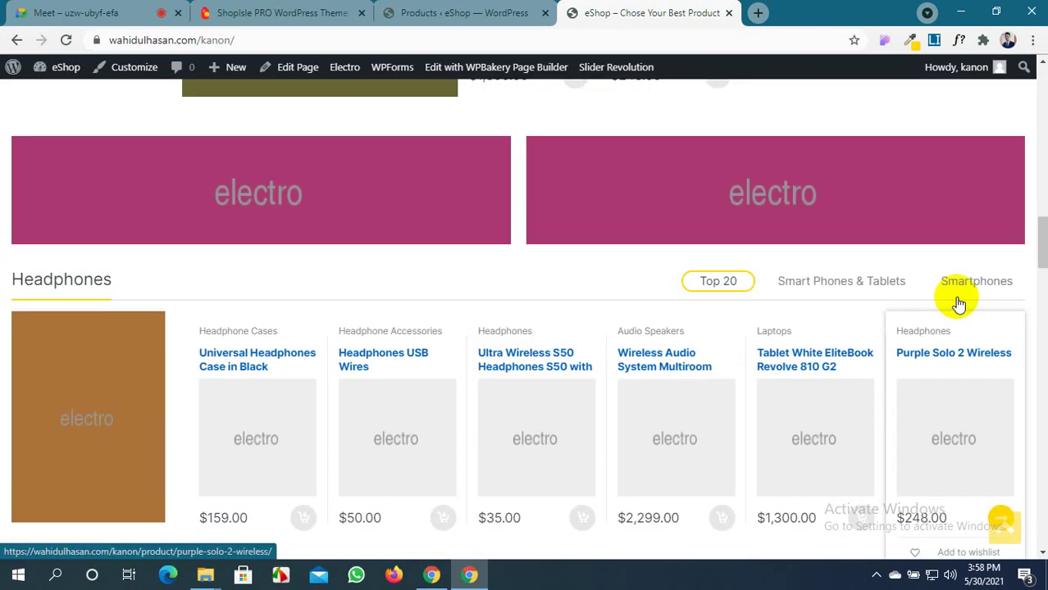
pyautogui.scroll(7, 958, 303)
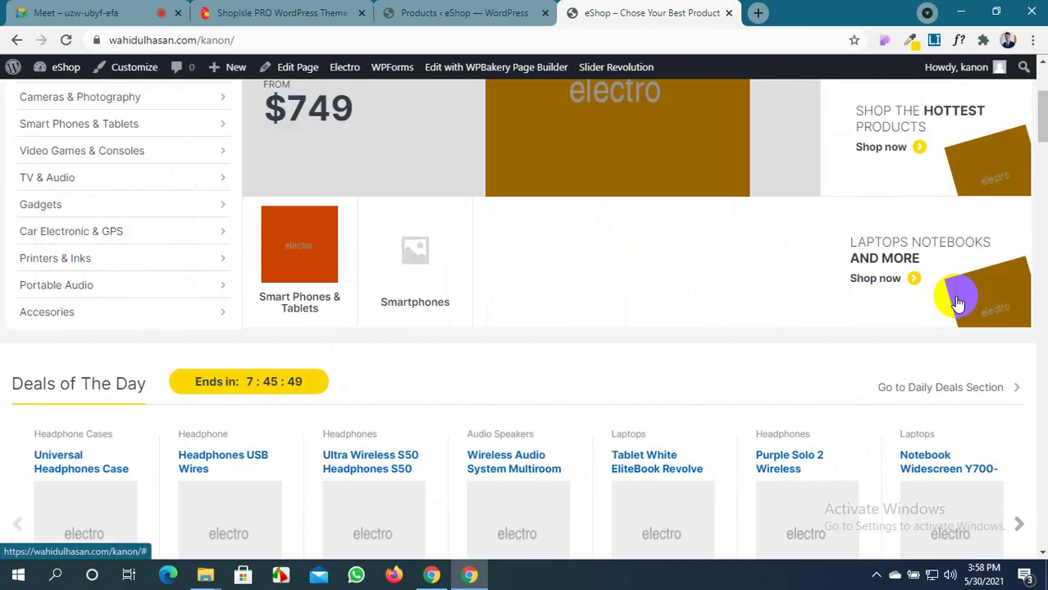
pyautogui.scroll(3, 958, 303)
pyautogui.click(464, 13)
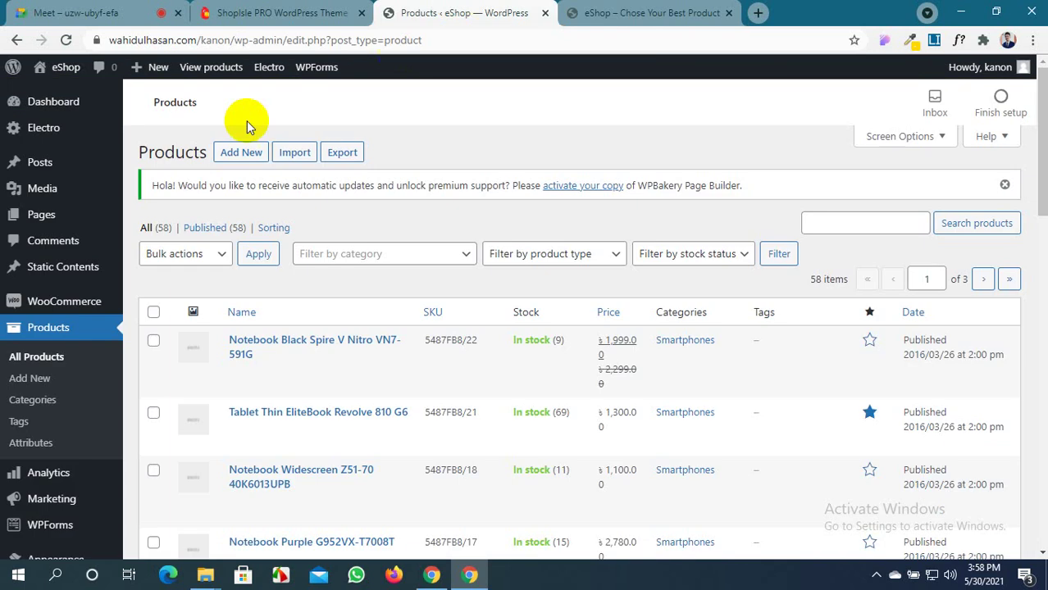
pyautogui.click(153, 312)
pyautogui.click(215, 256)
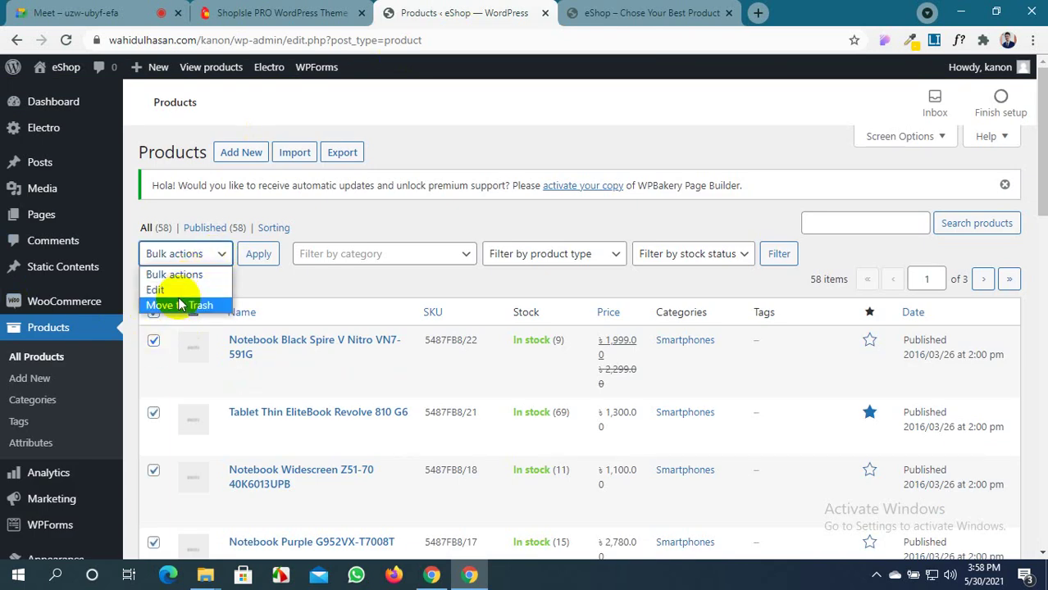
pyautogui.click(405, 210)
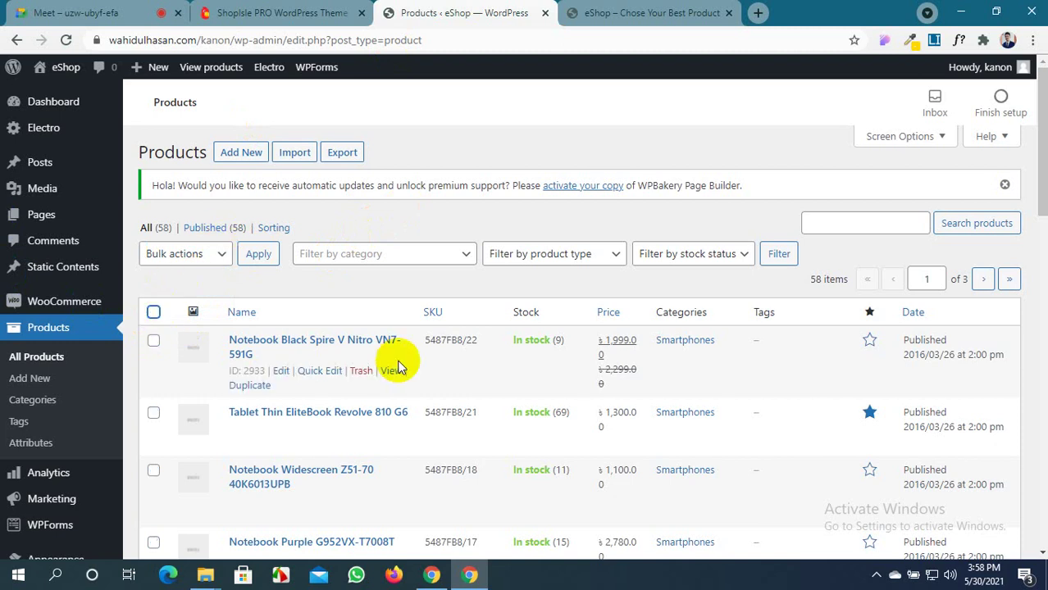
pyautogui.scroll(-15, 398, 367)
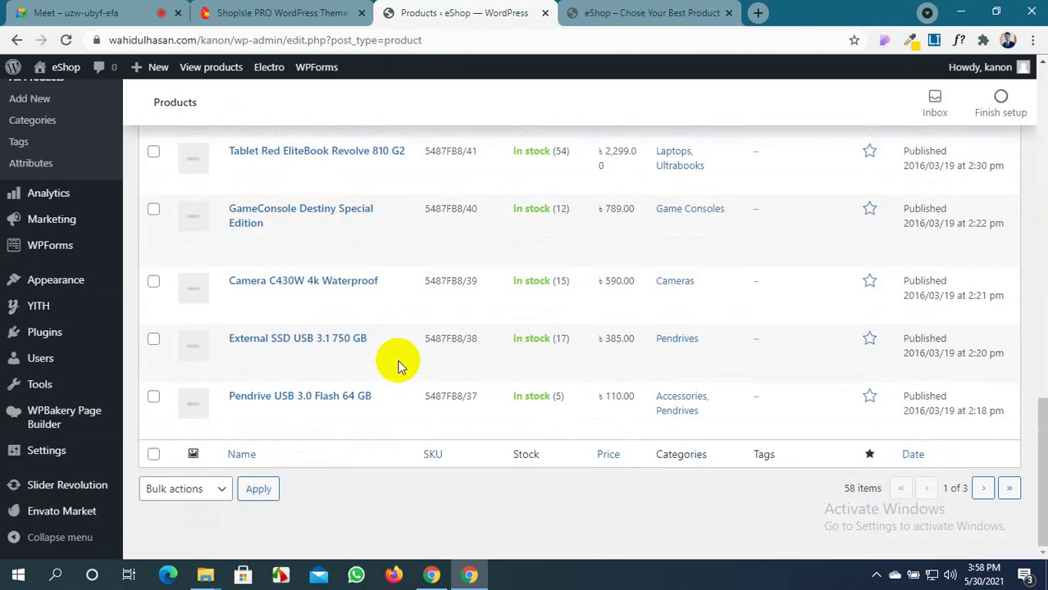
pyautogui.scroll(15, 398, 367)
pyautogui.click(595, 12)
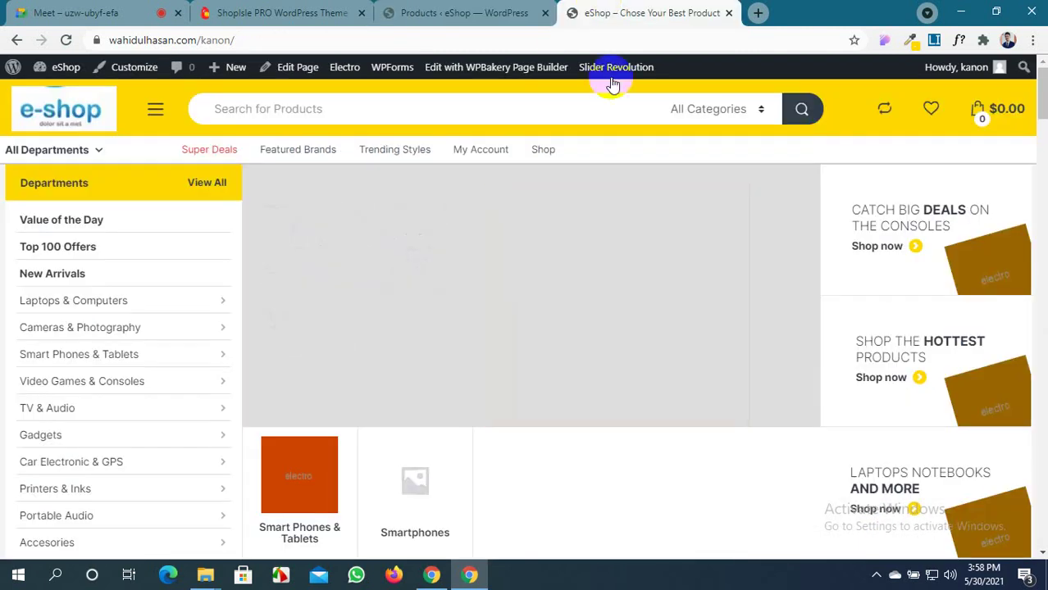
pyautogui.scroll(-20, 619, 473)
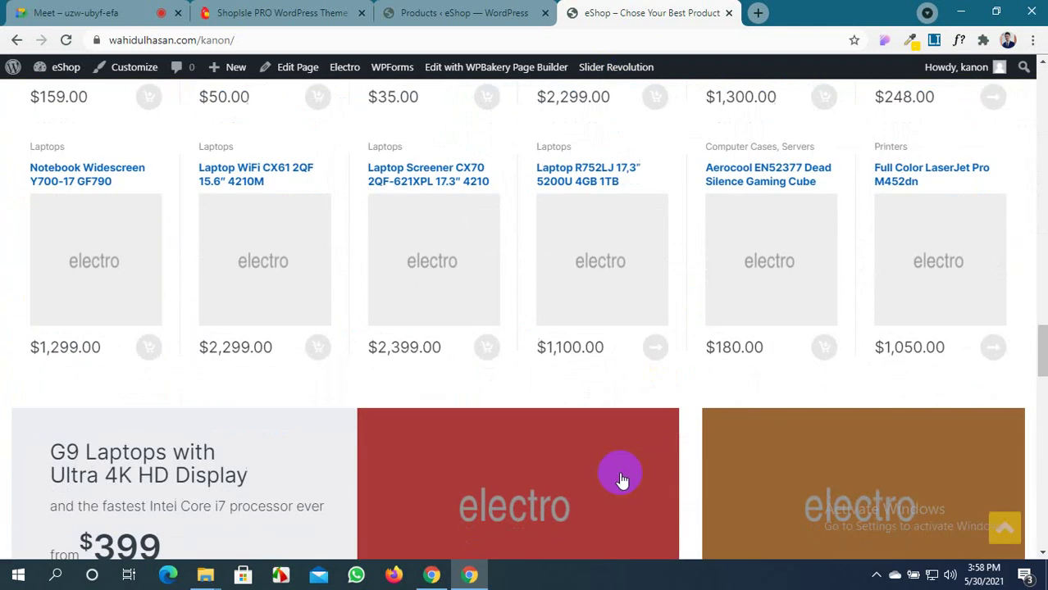
pyautogui.scroll(-15, 622, 480)
pyautogui.scroll(13, 621, 479)
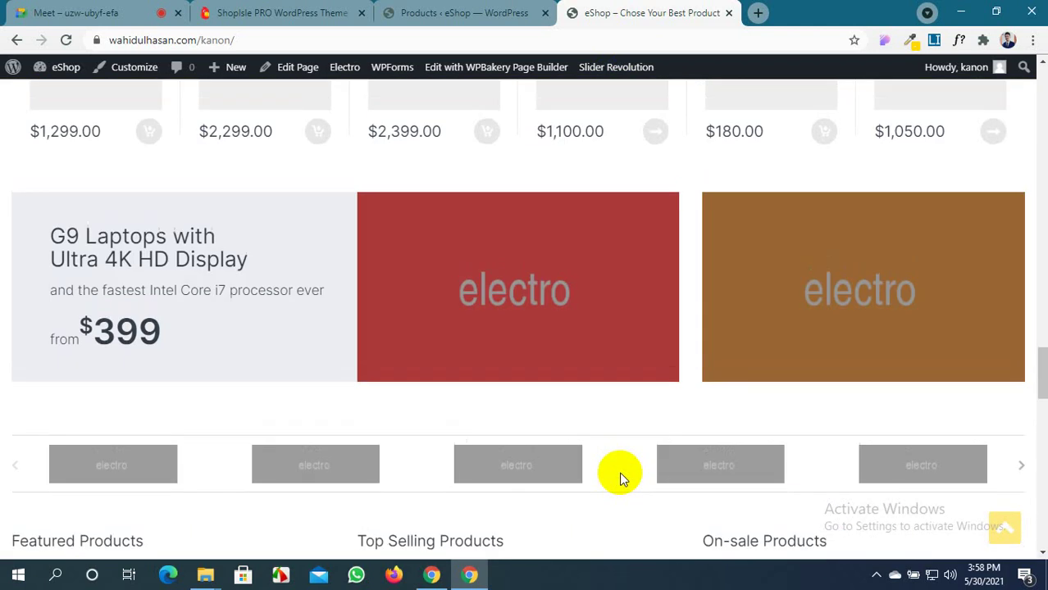
pyautogui.scroll(15, 619, 472)
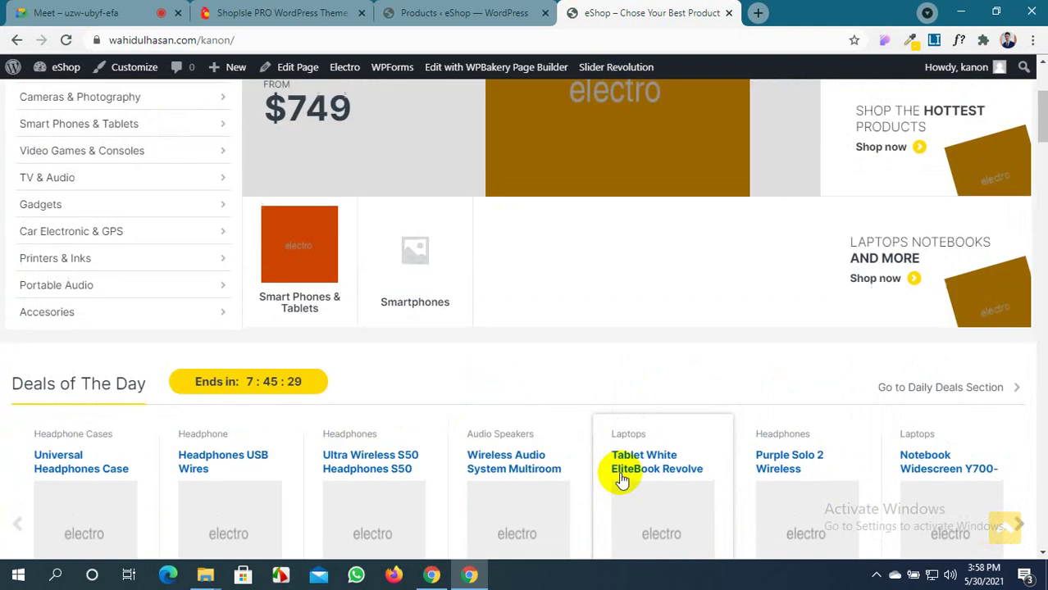
pyautogui.click(461, 13)
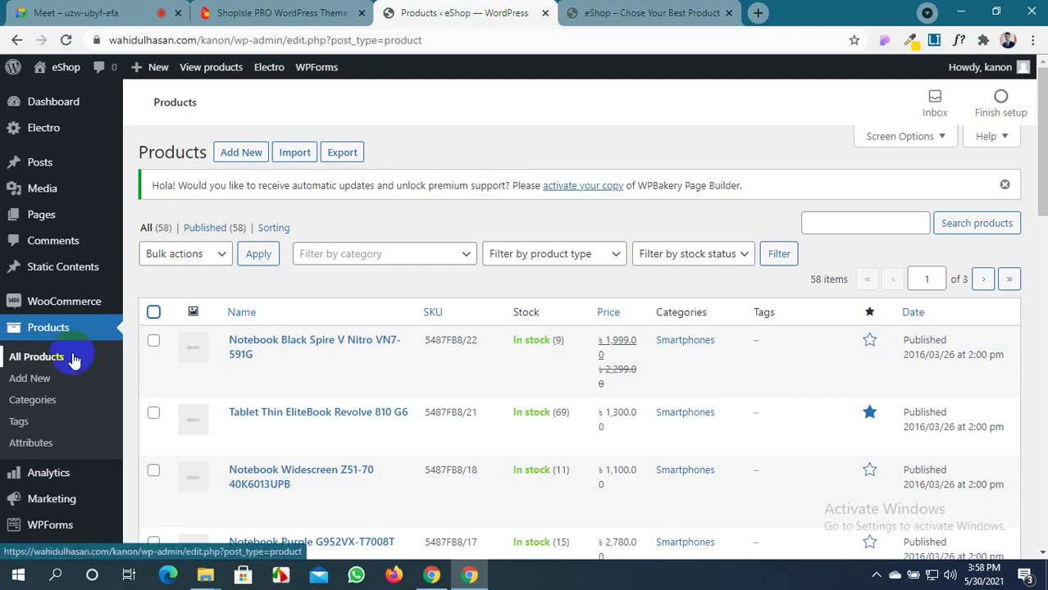
pyautogui.click(45, 401)
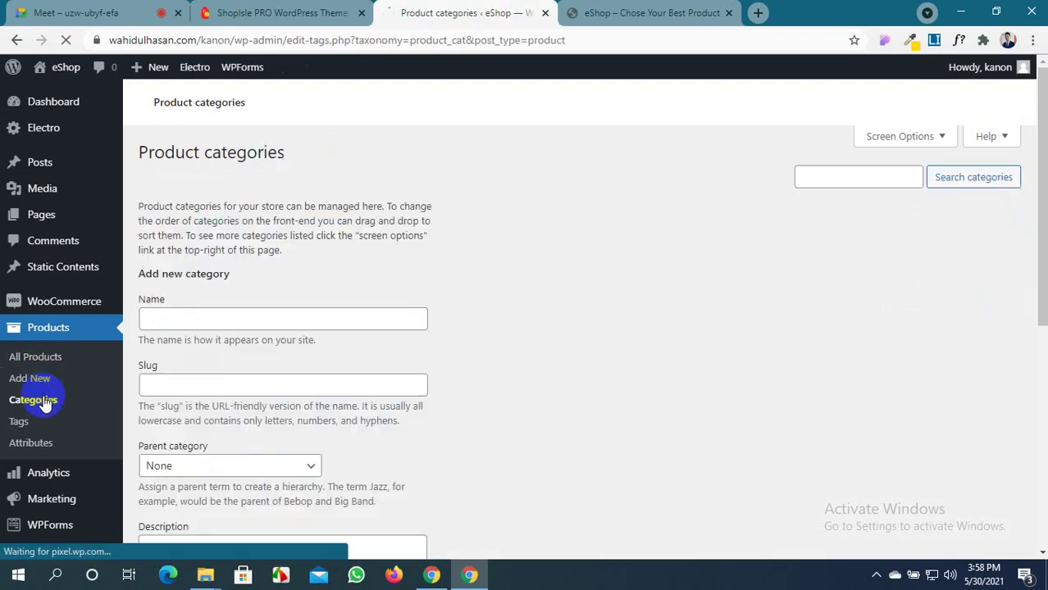
pyautogui.scroll(-12, 587, 325)
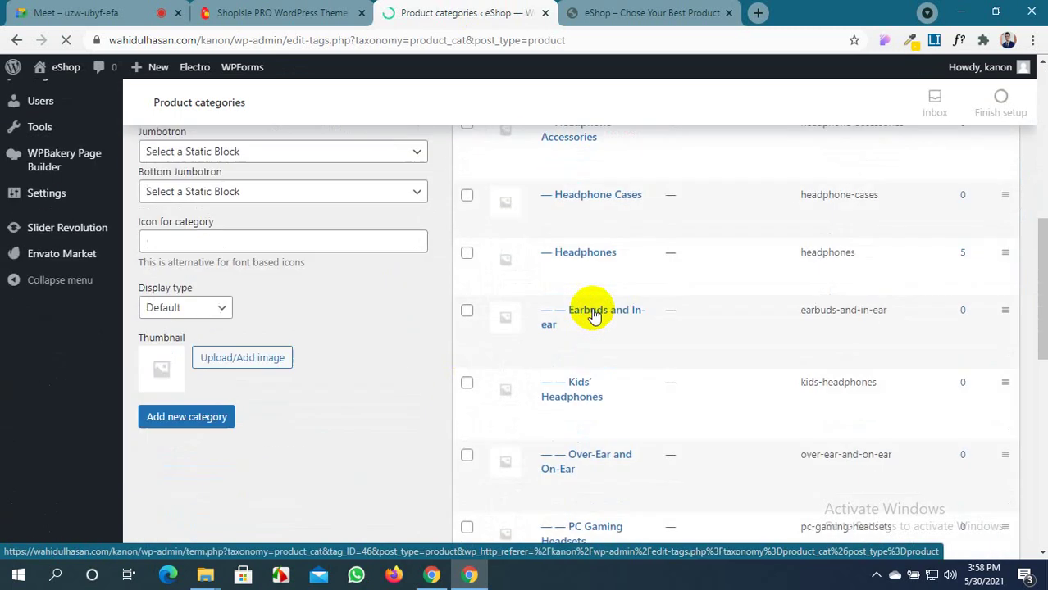
pyautogui.scroll(-2, 595, 315)
pyautogui.scroll(14, 595, 315)
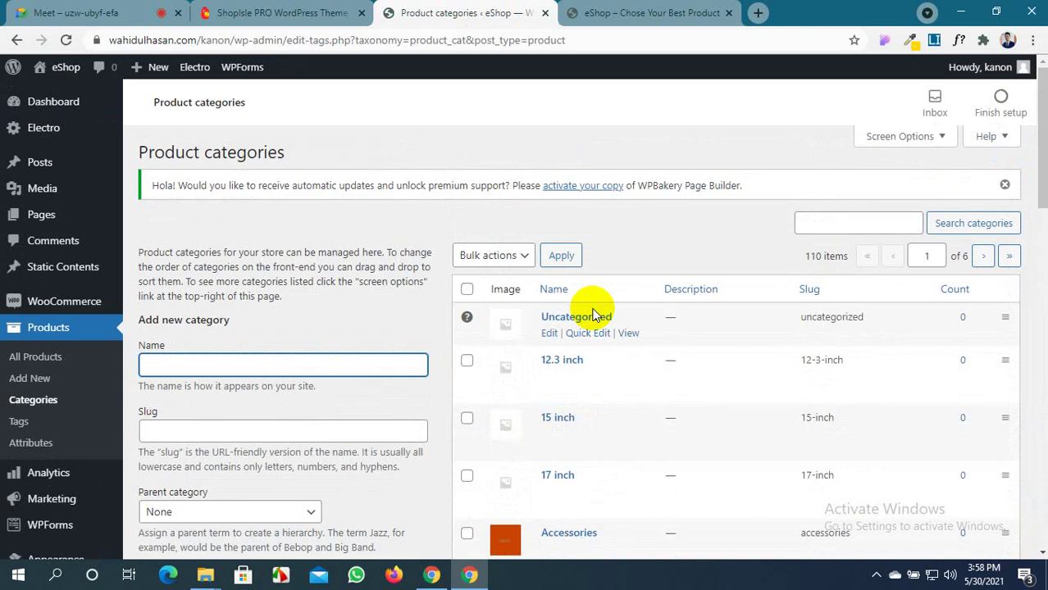
pyautogui.click(18, 423)
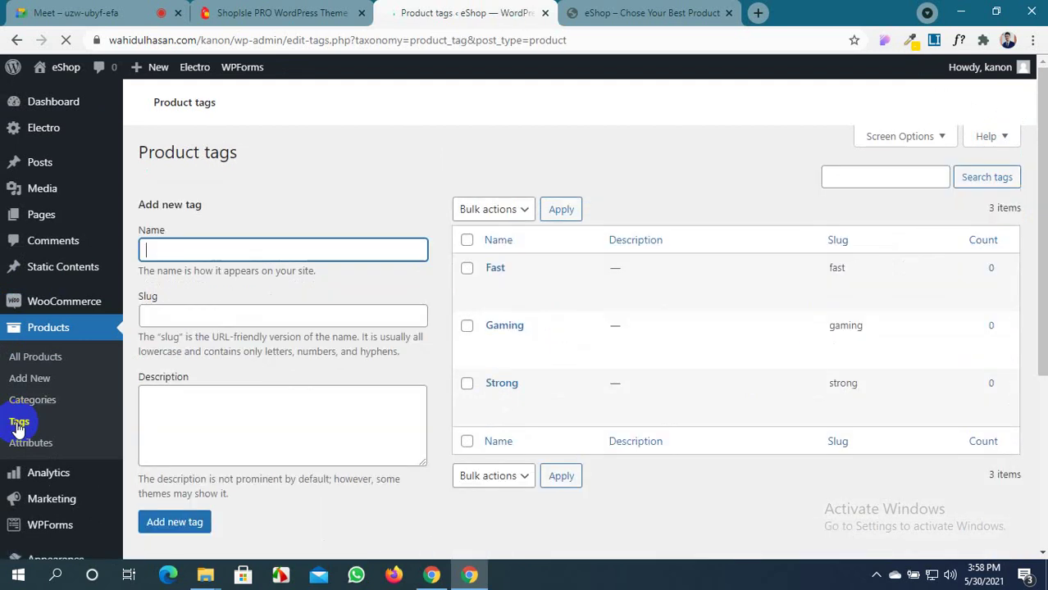
pyautogui.scroll(-1, 582, 294)
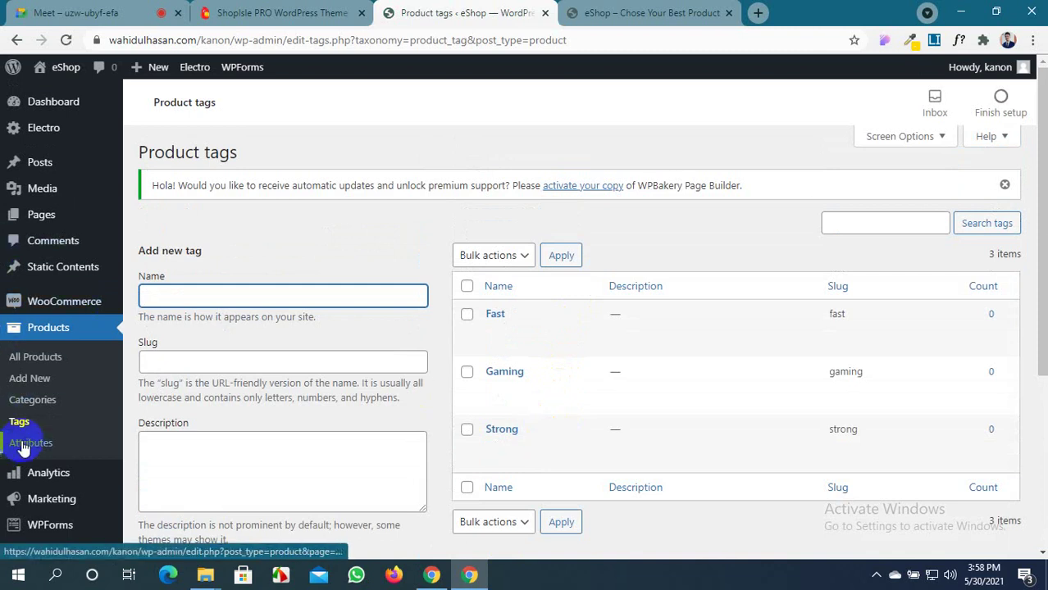
pyautogui.moveTo(82, 299)
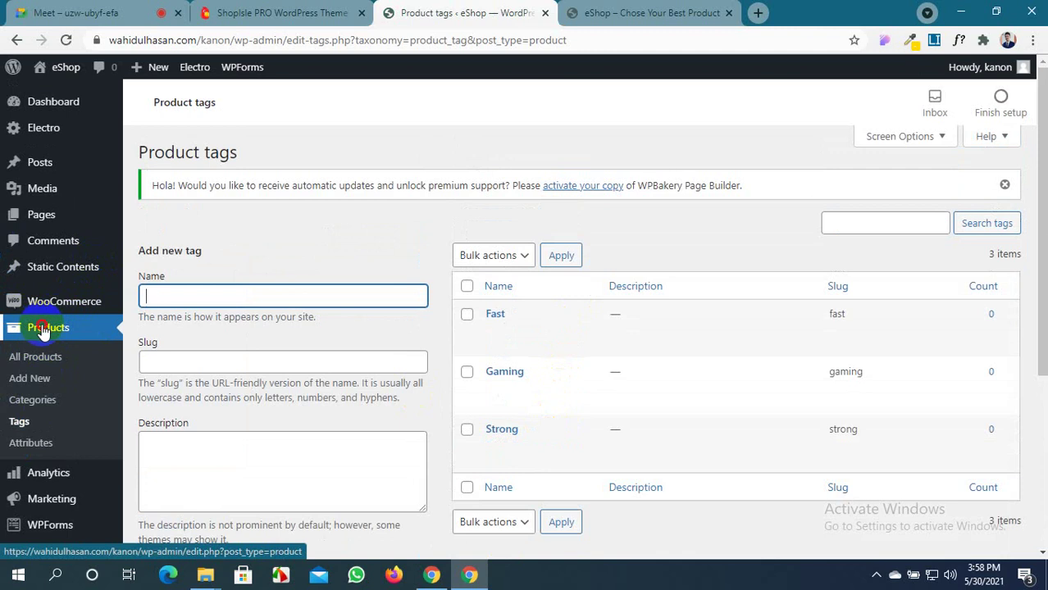
pyautogui.click(42, 330)
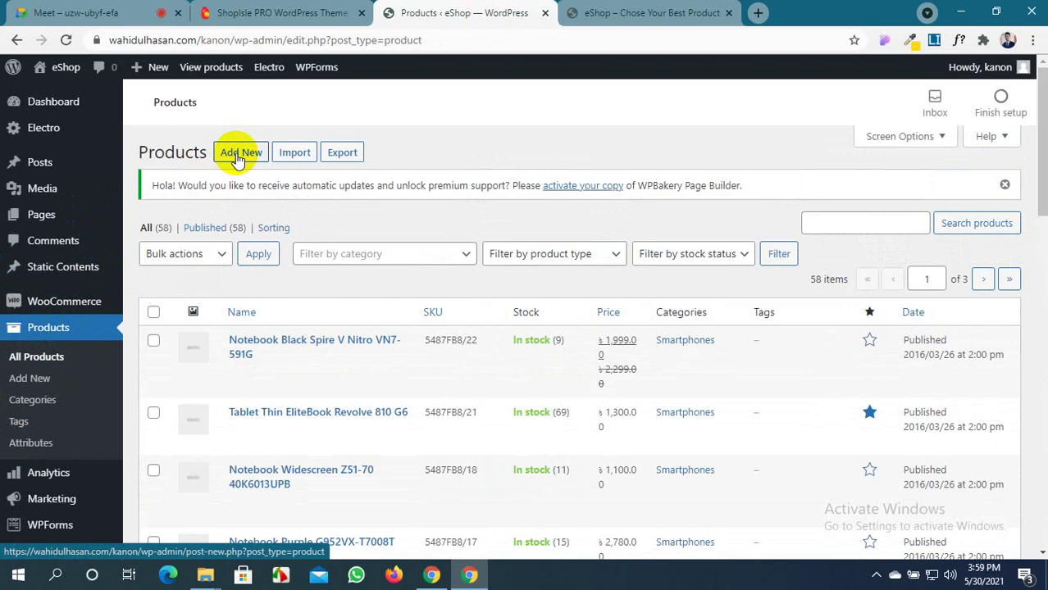
# - Open a new product form and paste BLACK DRESS, copied from the ShopIsle demo, as its name
pyautogui.middleClick(237, 158)
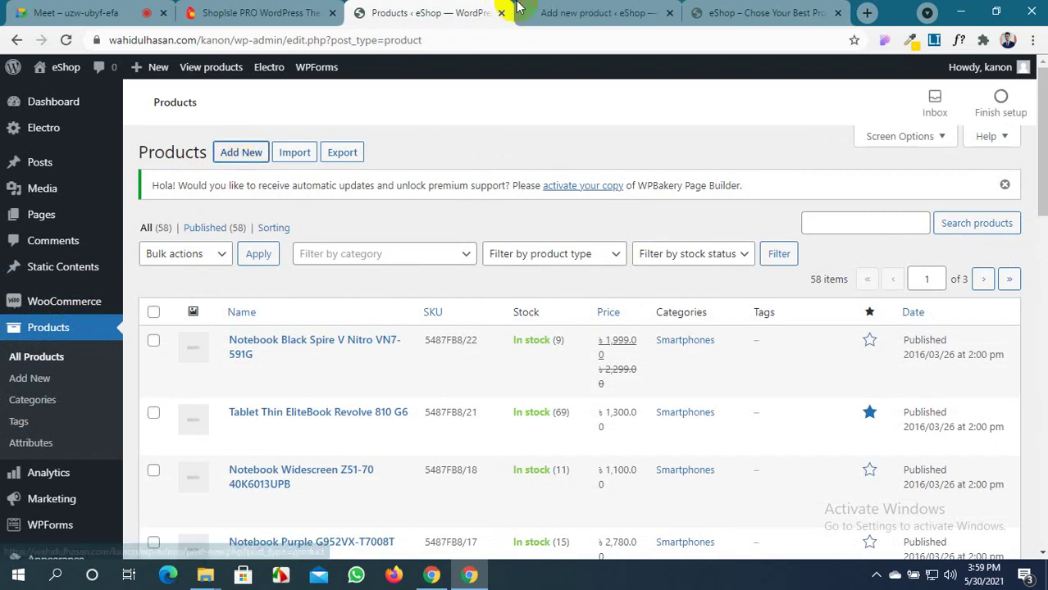
pyautogui.click(560, 8)
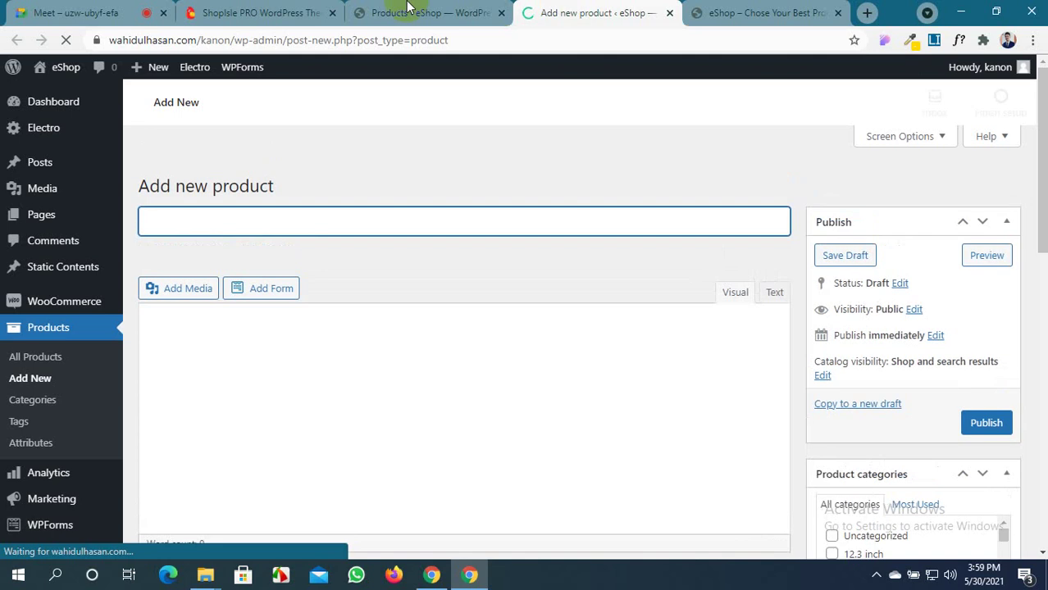
pyautogui.click(250, 12)
pyautogui.scroll(-12, 258, 263)
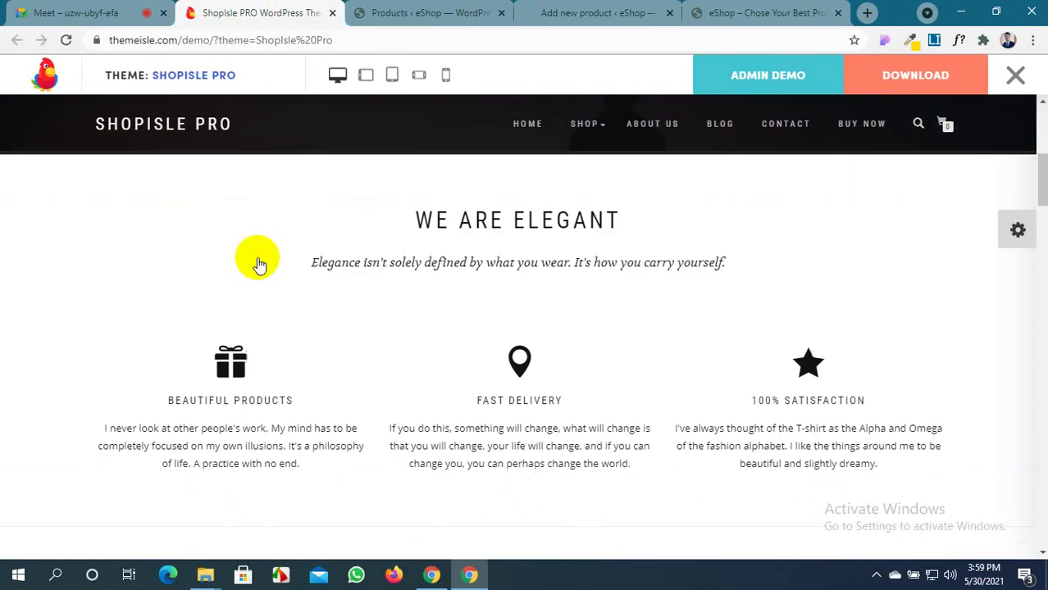
pyautogui.scroll(7, 257, 262)
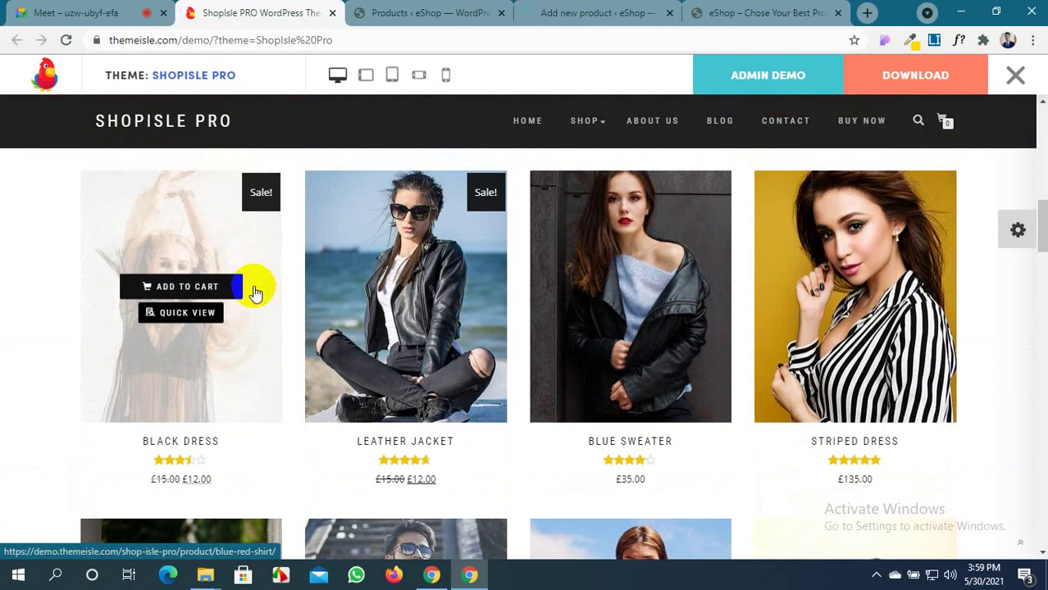
pyautogui.click(251, 295)
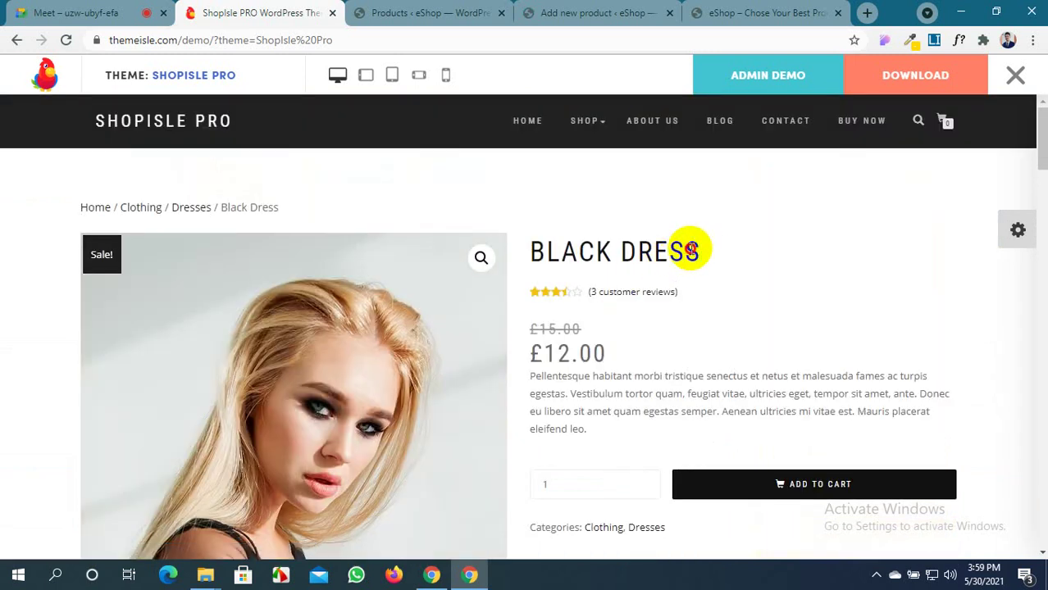
pyautogui.moveTo(691, 251); pyautogui.dragTo(538, 255)
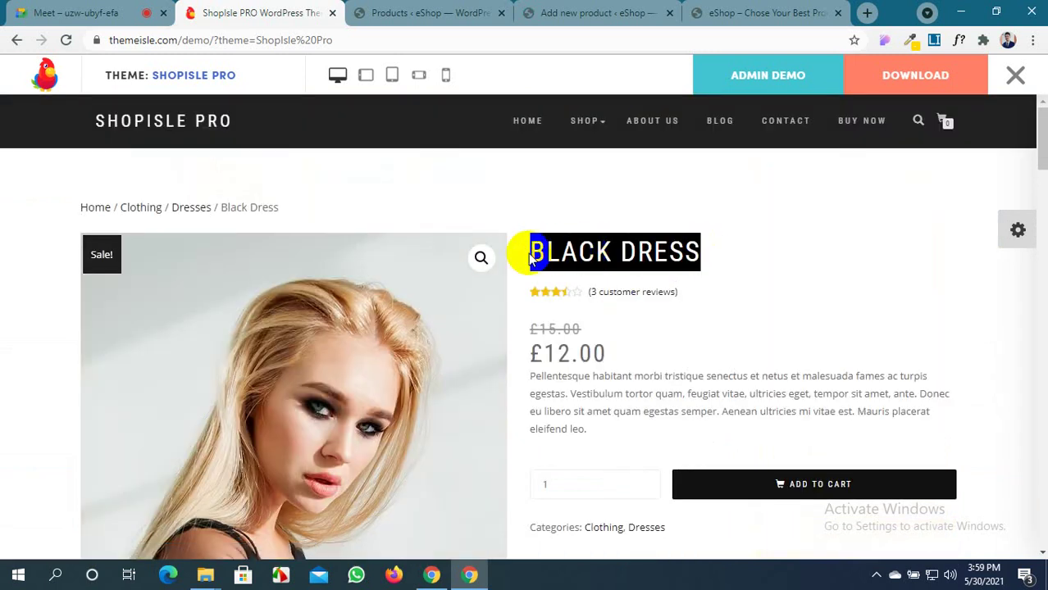
pyautogui.click(466, 11)
pyautogui.click(604, 12)
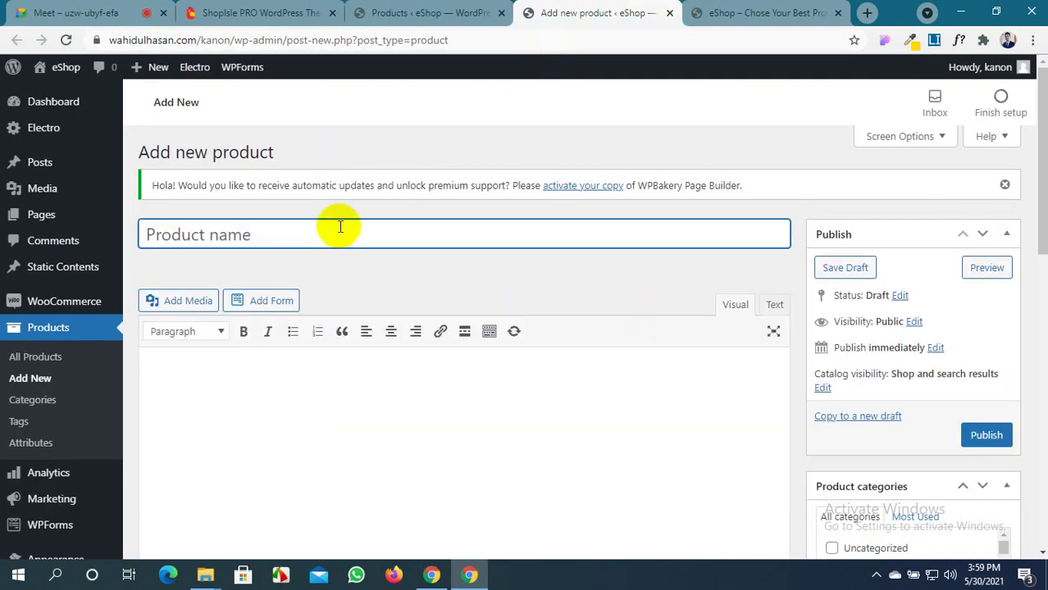
pyautogui.write('BLACK DRESS')
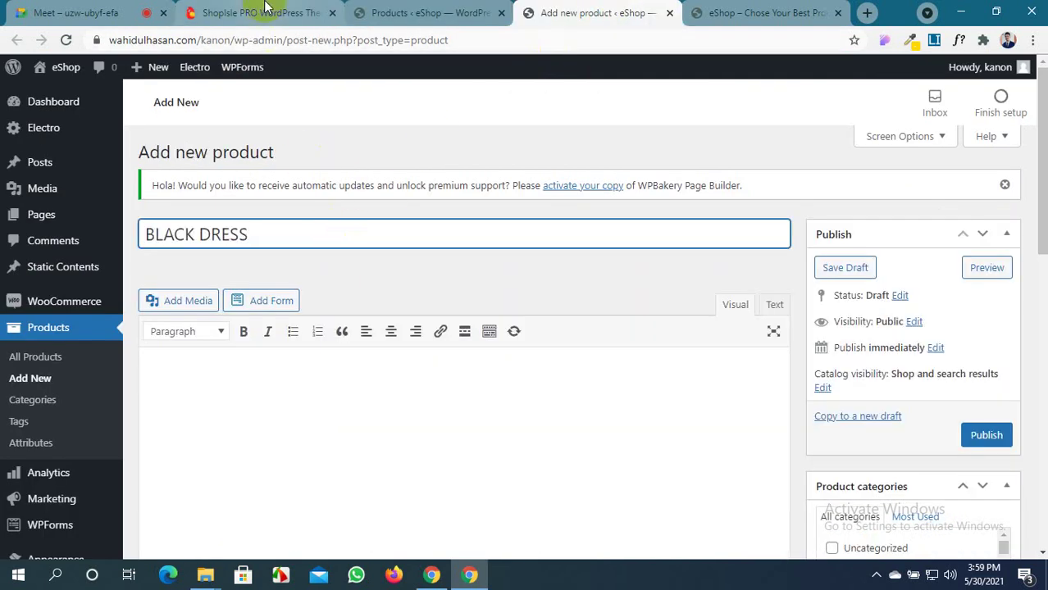
# - Copy the demo's Lorem paragraph into both the product description and short description
pyautogui.click(265, 12)
pyautogui.moveTo(594, 430); pyautogui.dragTo(522, 379)
pyautogui.hotkey('ctrl', 'c')
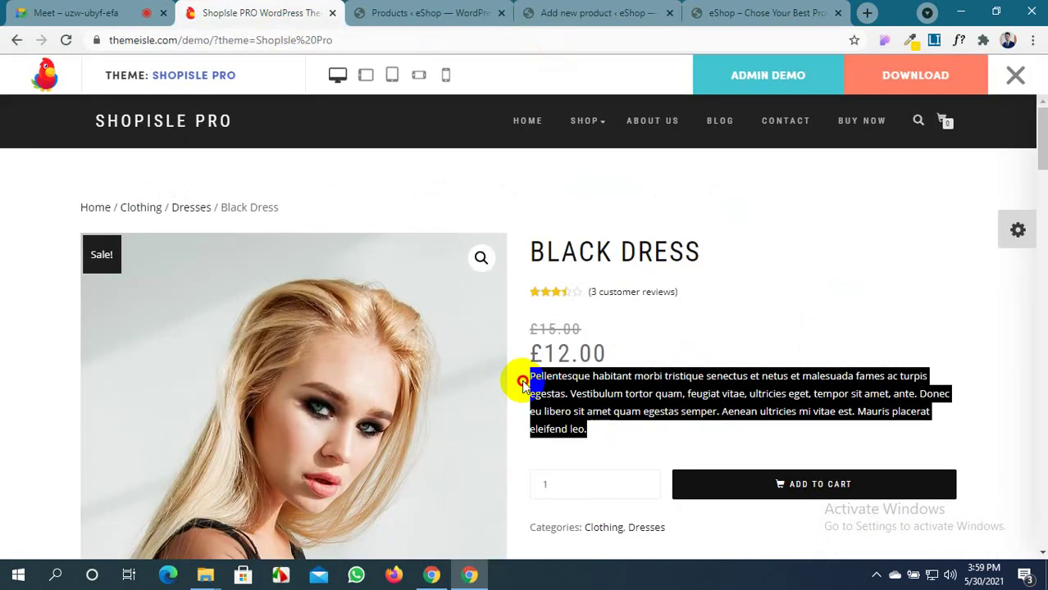
pyautogui.click(433, 13)
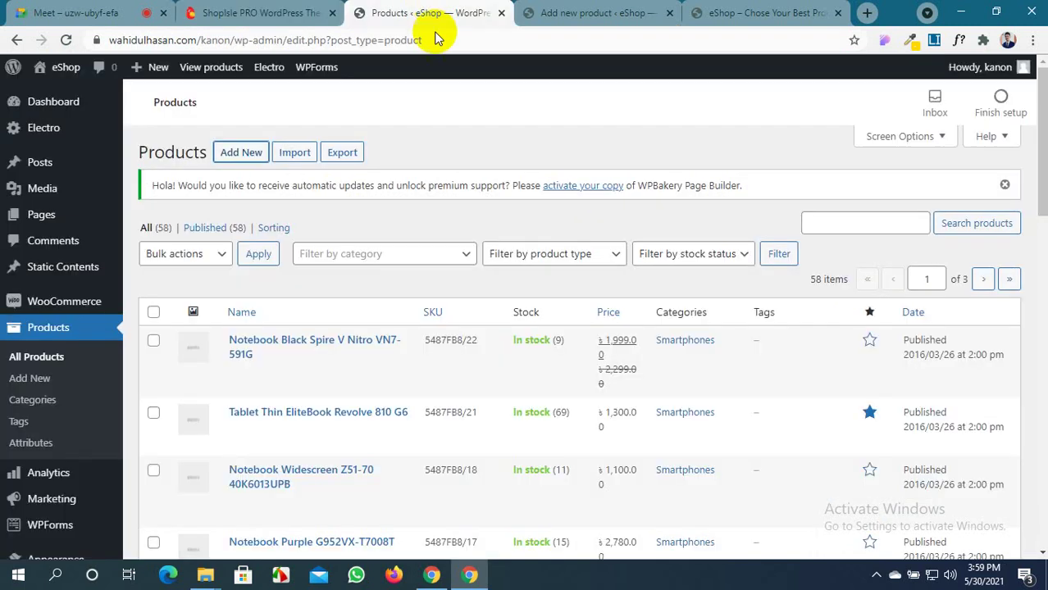
pyautogui.click(566, 12)
pyautogui.click(278, 386)
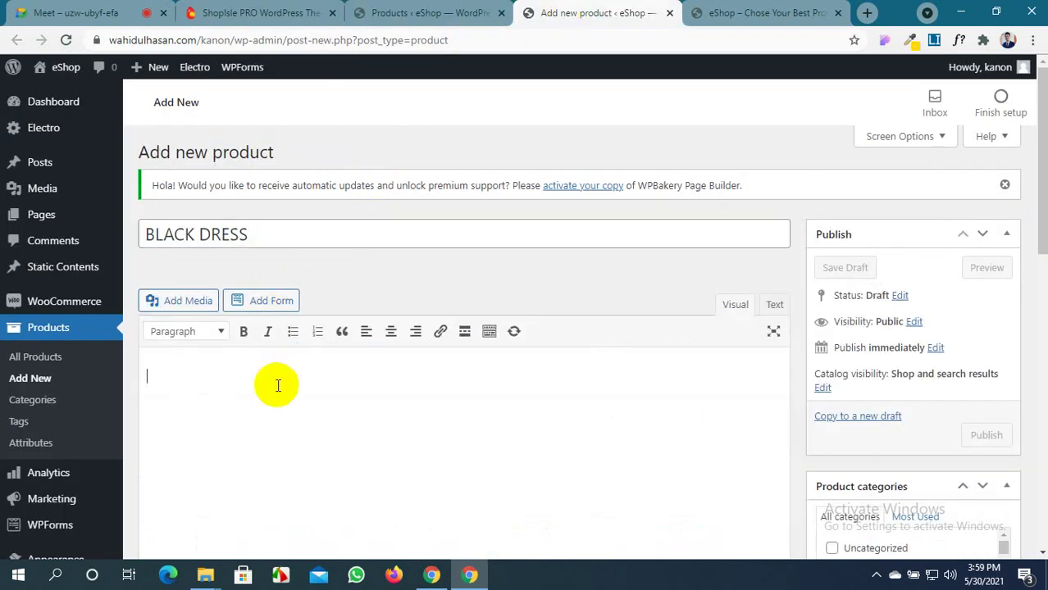
pyautogui.hotkey('ctrl', 'v')
pyautogui.scroll(-3, 278, 385)
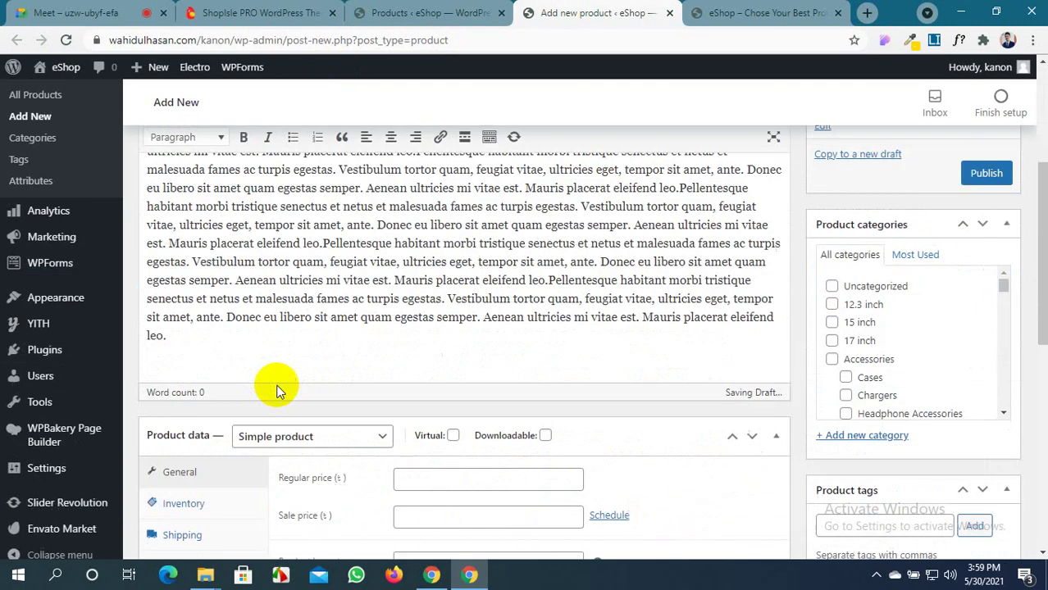
pyautogui.scroll(-7, 279, 389)
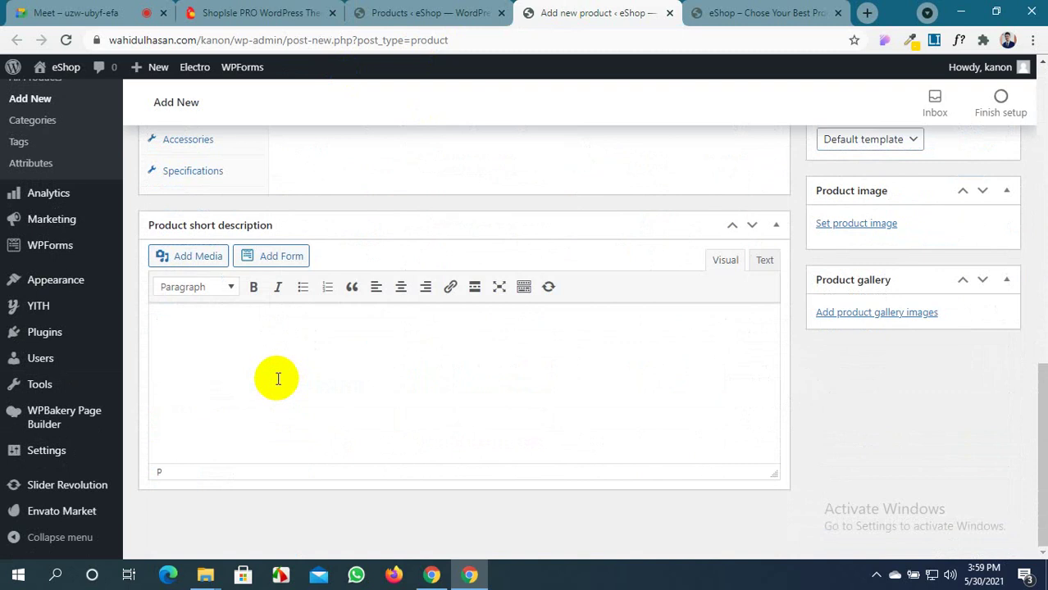
pyautogui.click(278, 379)
pyautogui.write('Pellentesque habitant morbi tristique senectus et netus et malesuada fames ac turpis egestas. Vestibulum tortor quam, feugiat vitae, ultricies eget, tempor sit amet, ante. Donec eu libero sit amet quam egestas semper. Aenean ultricies mi vitae est. Mauris placerat eleifend leo.')
pyautogui.scroll(10, 658, 477)
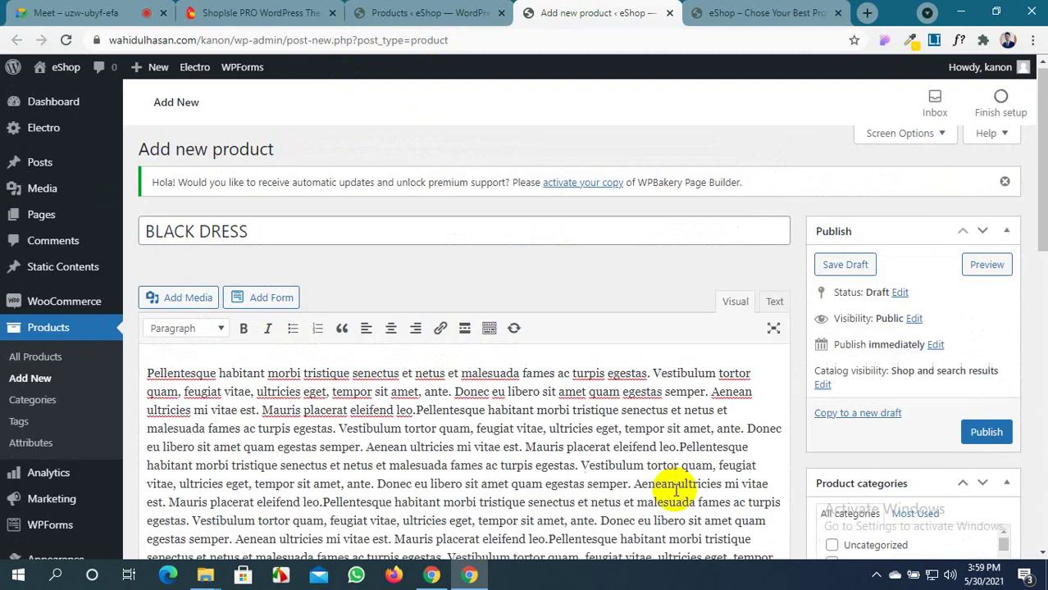
pyautogui.scroll(-5, 444, 231)
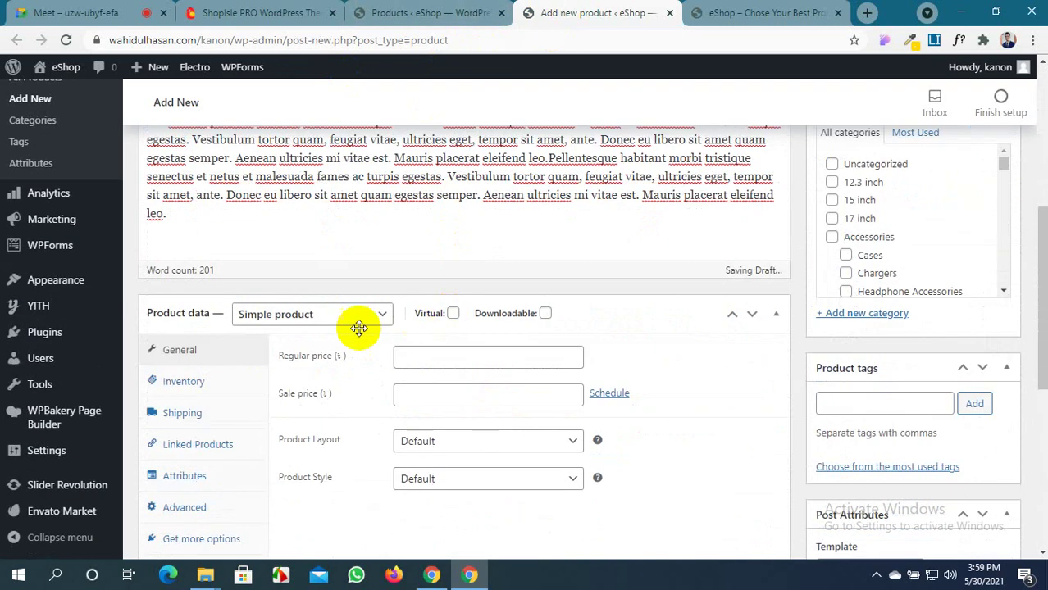
# - Keep the product type as Simple product and mark it Virtual
pyautogui.click(358, 318)
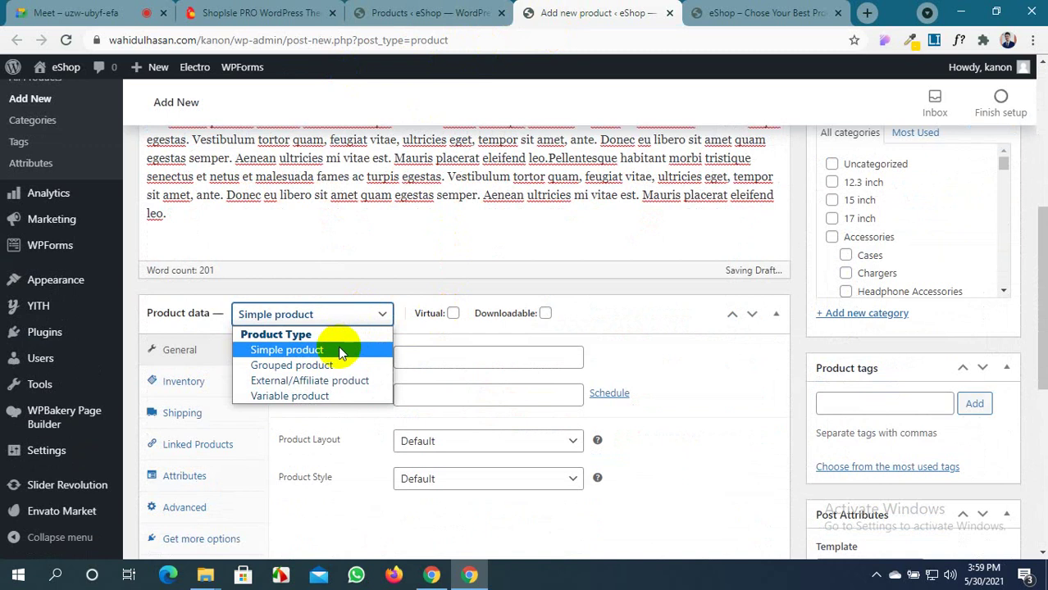
pyautogui.click(341, 348)
pyautogui.click(453, 314)
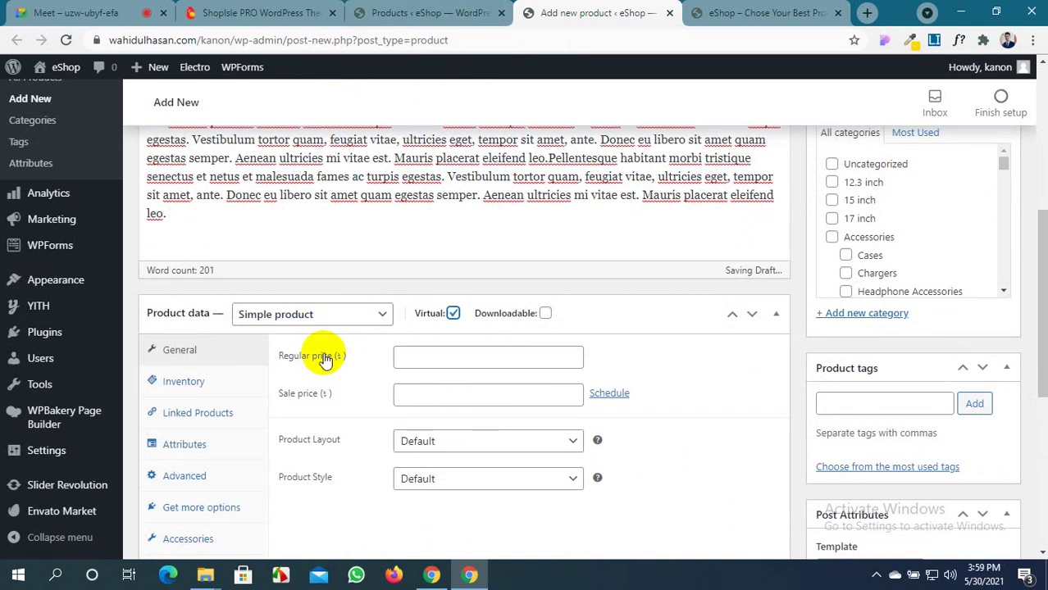
# - Enter 50000 as the product's regular price
pyautogui.click(31, 7)
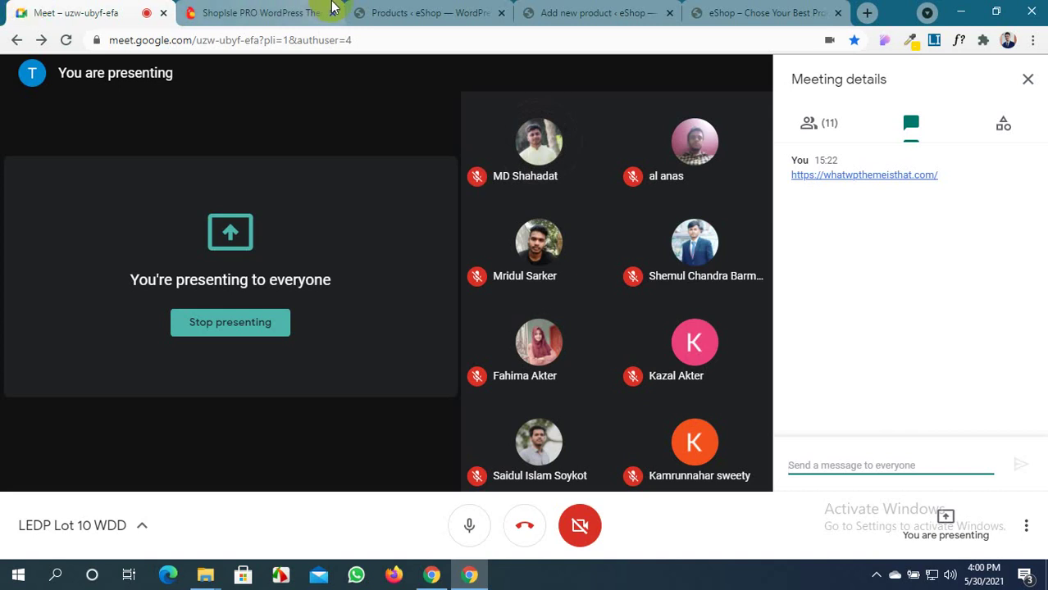
pyautogui.click(381, 12)
pyautogui.click(566, 12)
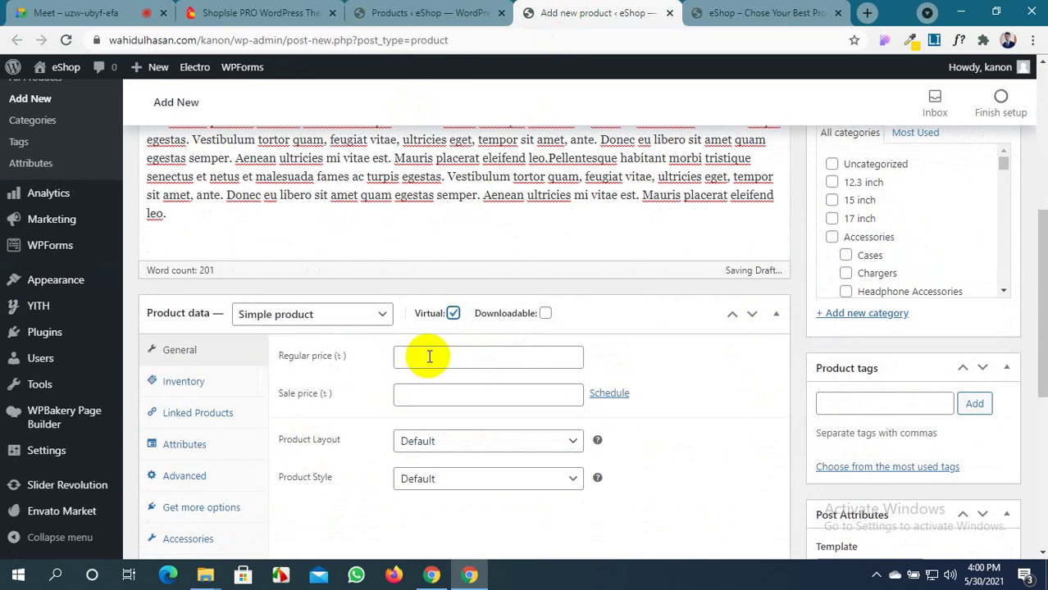
pyautogui.click(428, 357)
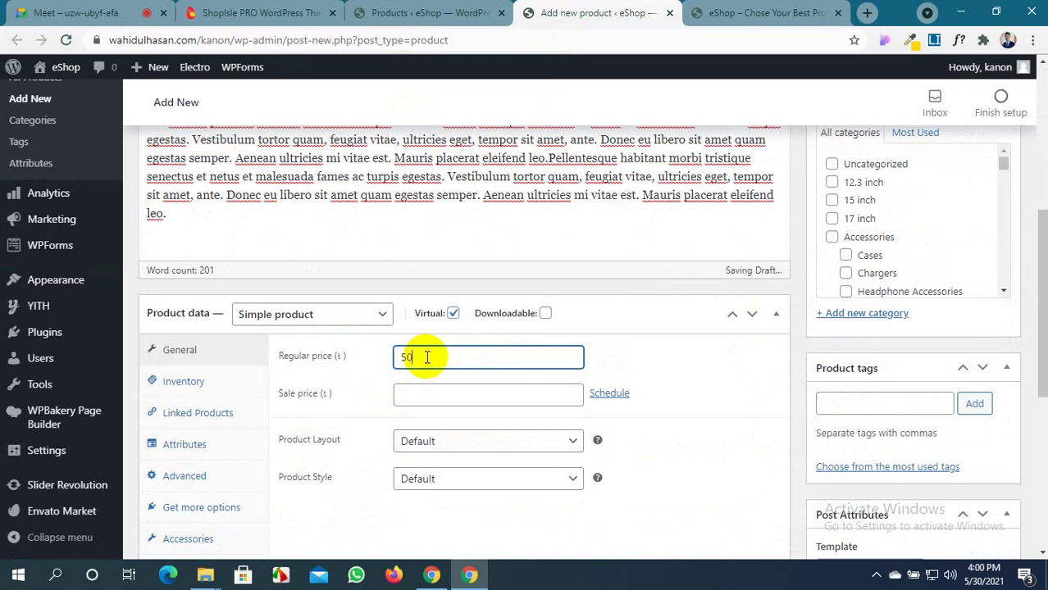
pyautogui.write('50000')
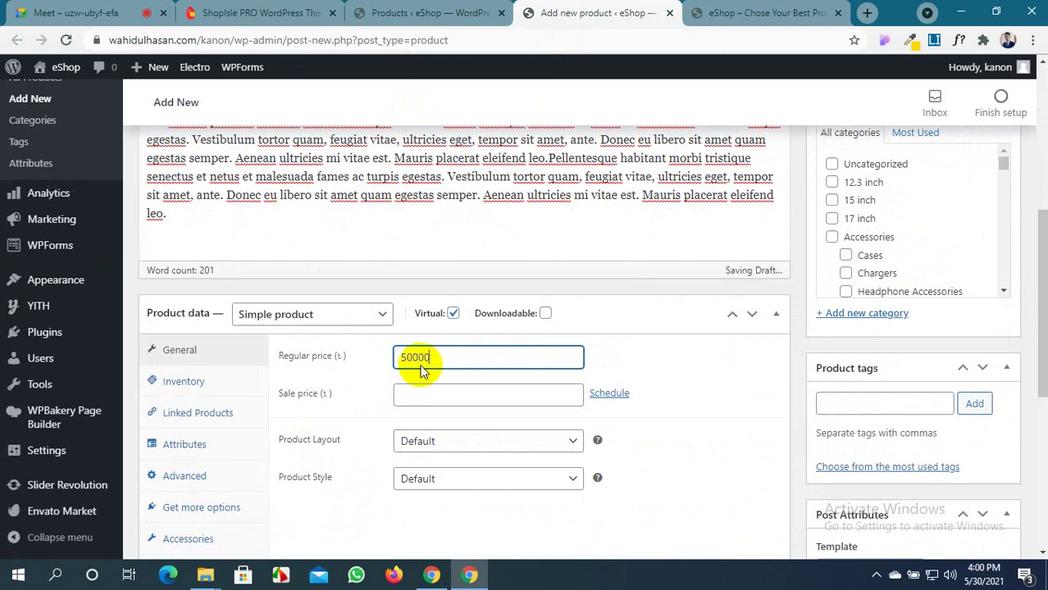
# - Enter a sale price of 4990 and schedule it to start on 2021-05-30
pyautogui.click(620, 394)
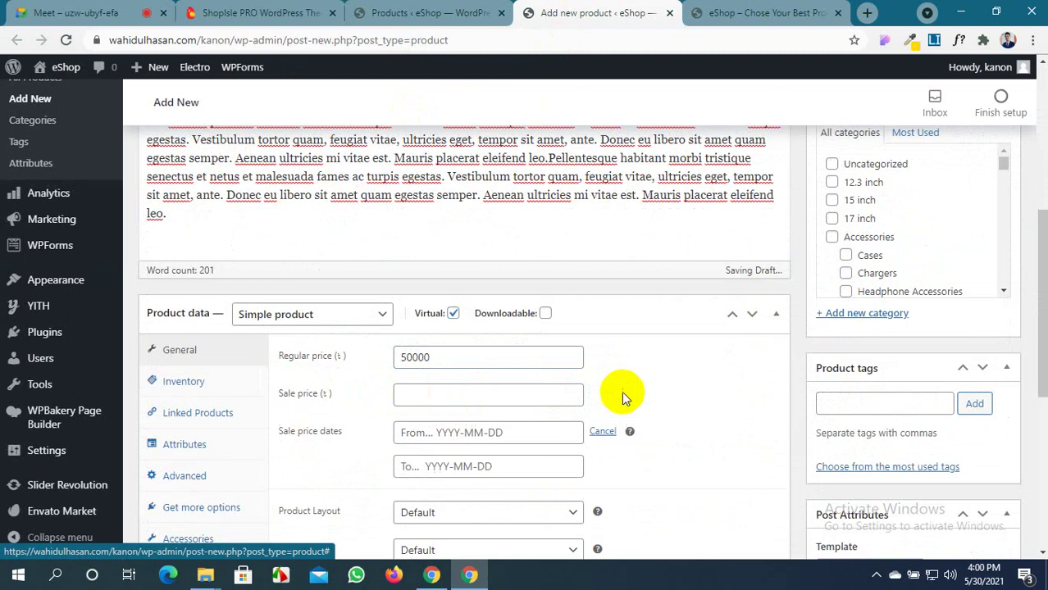
pyautogui.click(525, 396)
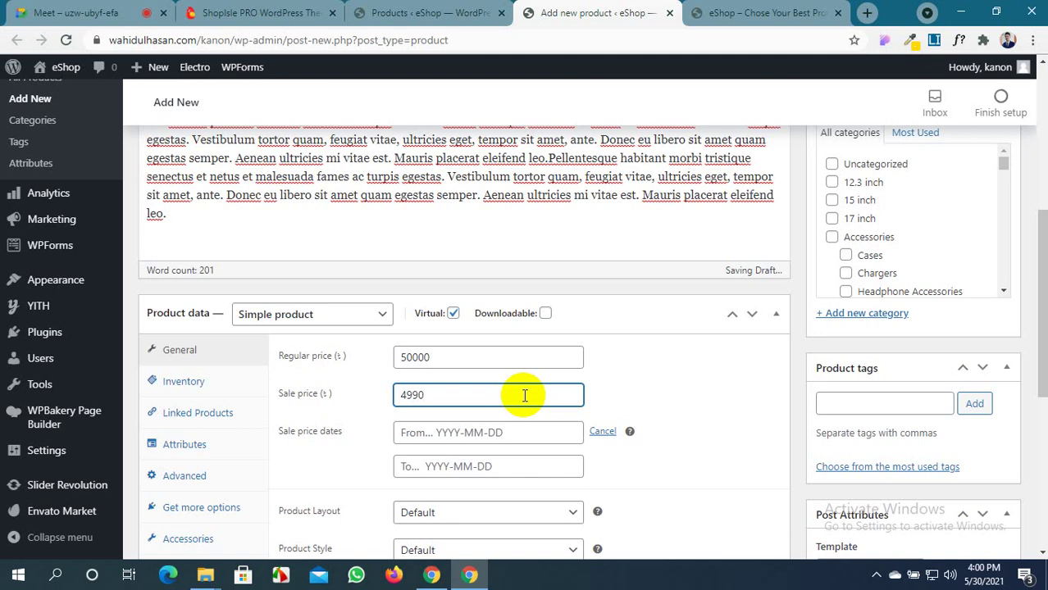
pyautogui.click(496, 433)
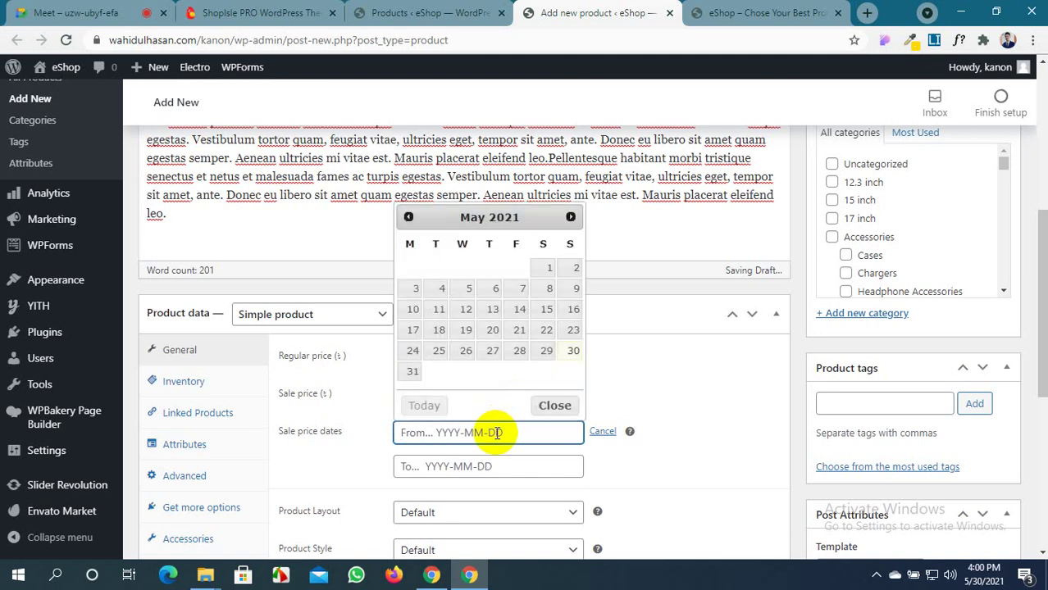
pyautogui.click(571, 219)
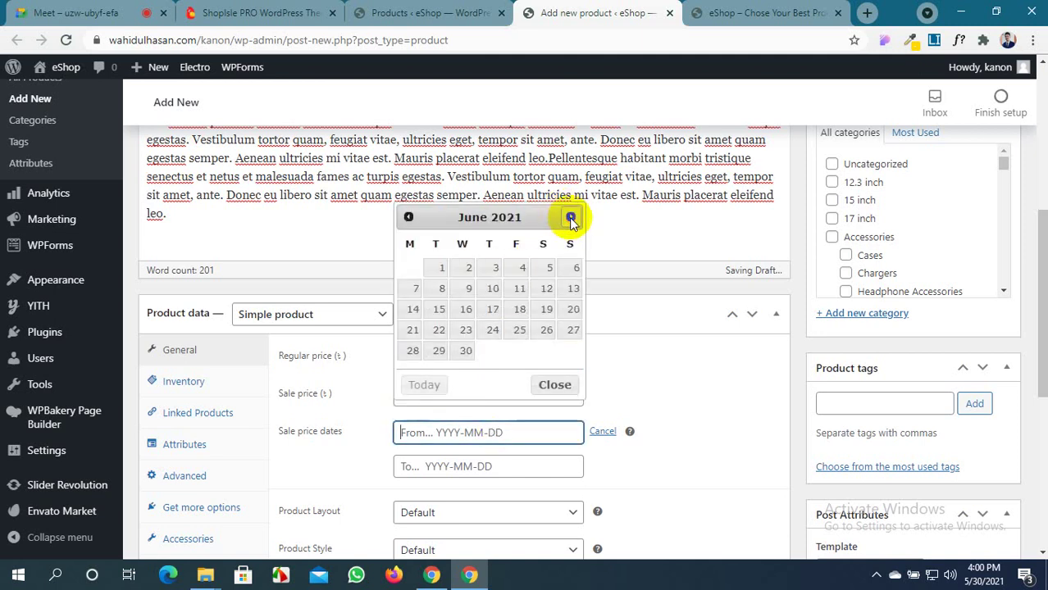
pyautogui.click(408, 219)
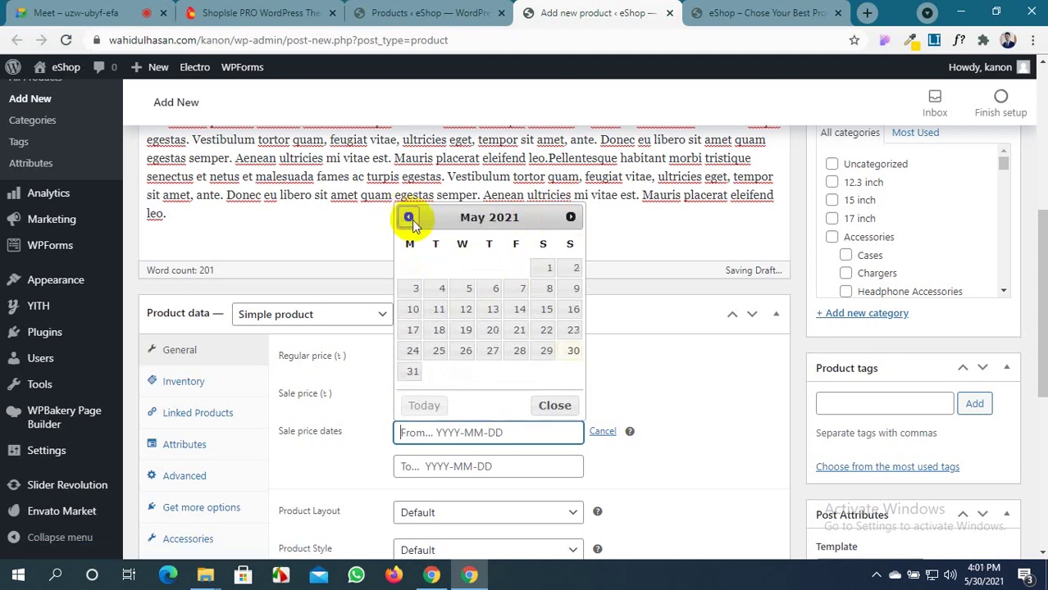
pyautogui.click(572, 352)
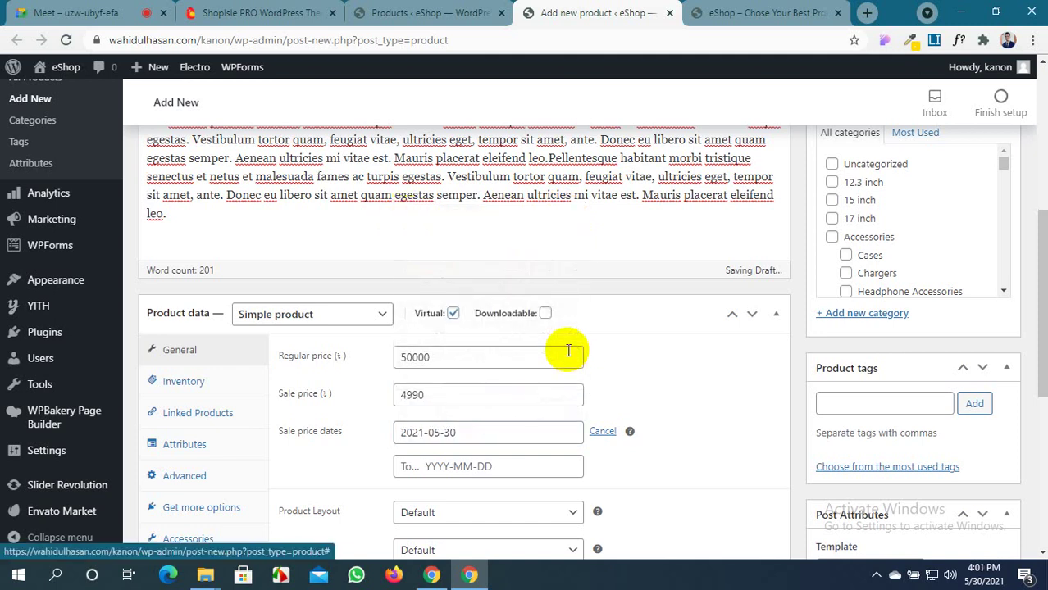
# - Fix the sale schedule so it runs from 2021-05-30 to 2021-06-30
pyautogui.click(498, 440)
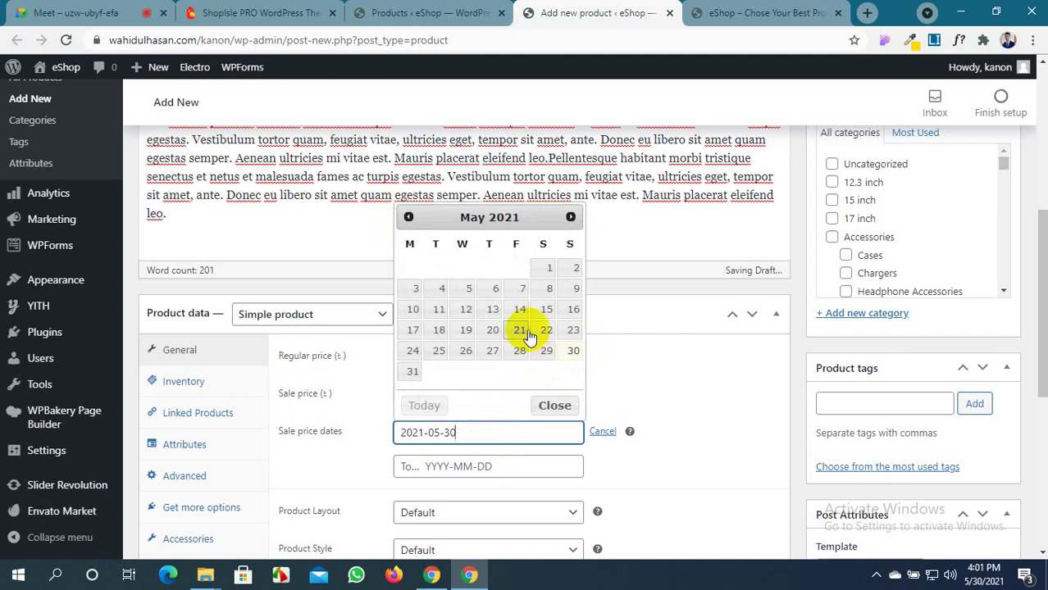
pyautogui.click(570, 217)
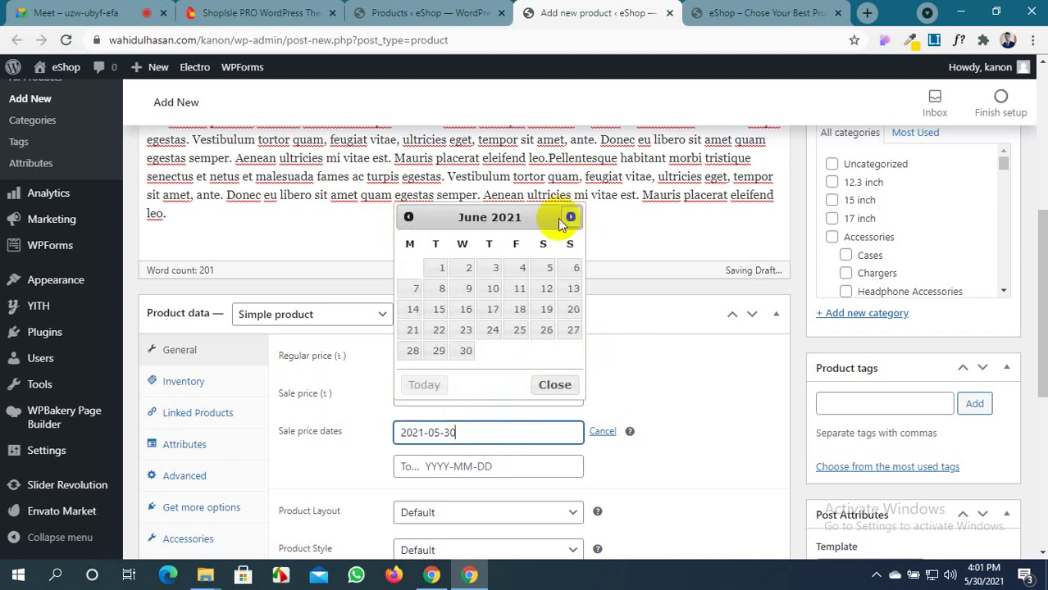
pyautogui.click(465, 354)
pyautogui.scroll(-2, 525, 438)
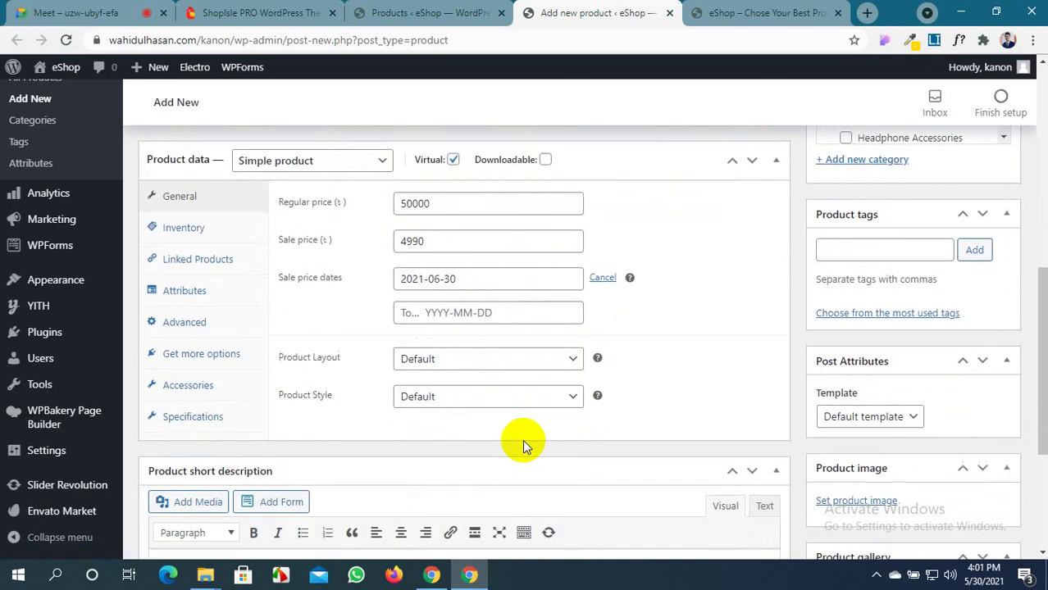
pyautogui.click(509, 278)
pyautogui.click(408, 306)
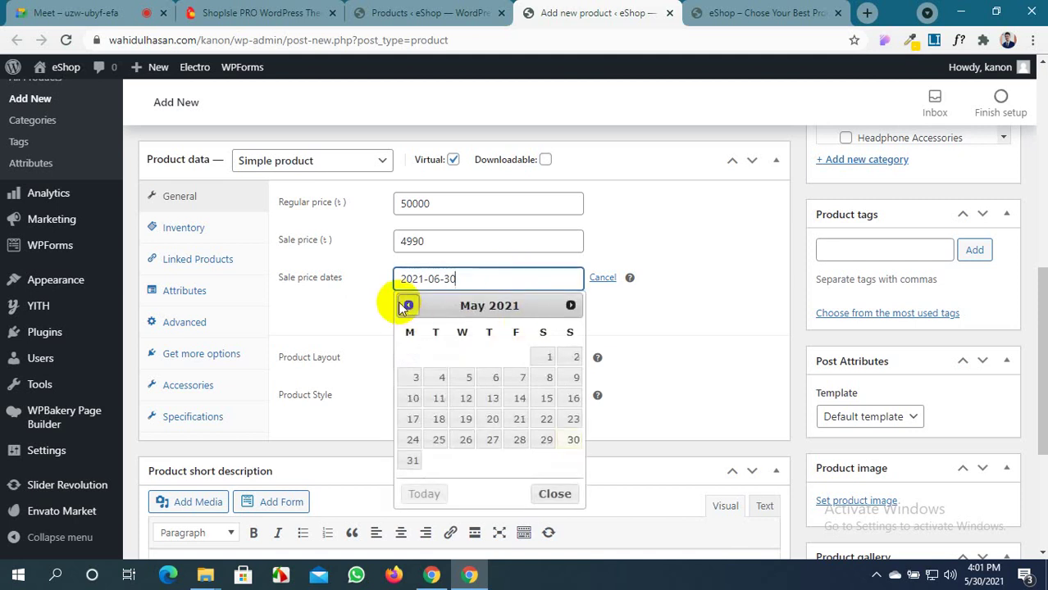
pyautogui.click(571, 441)
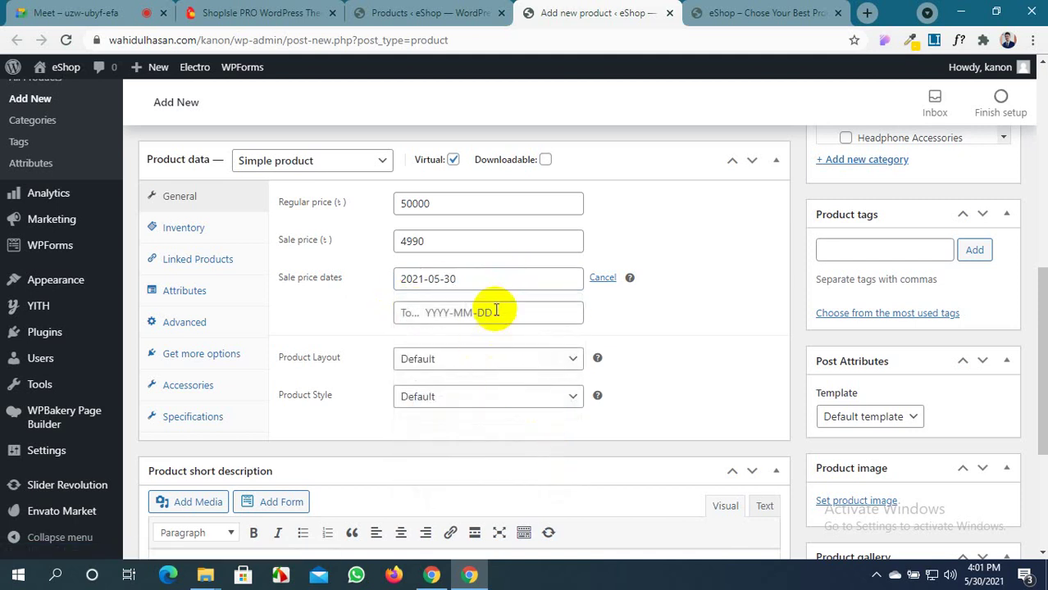
pyautogui.click(495, 312)
pyautogui.click(570, 339)
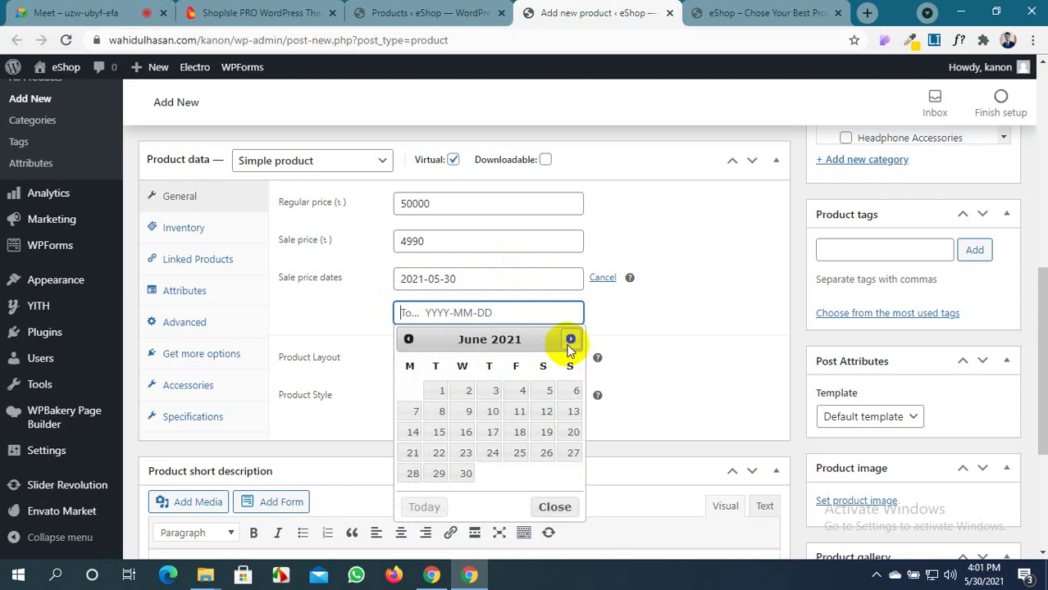
pyautogui.click(466, 473)
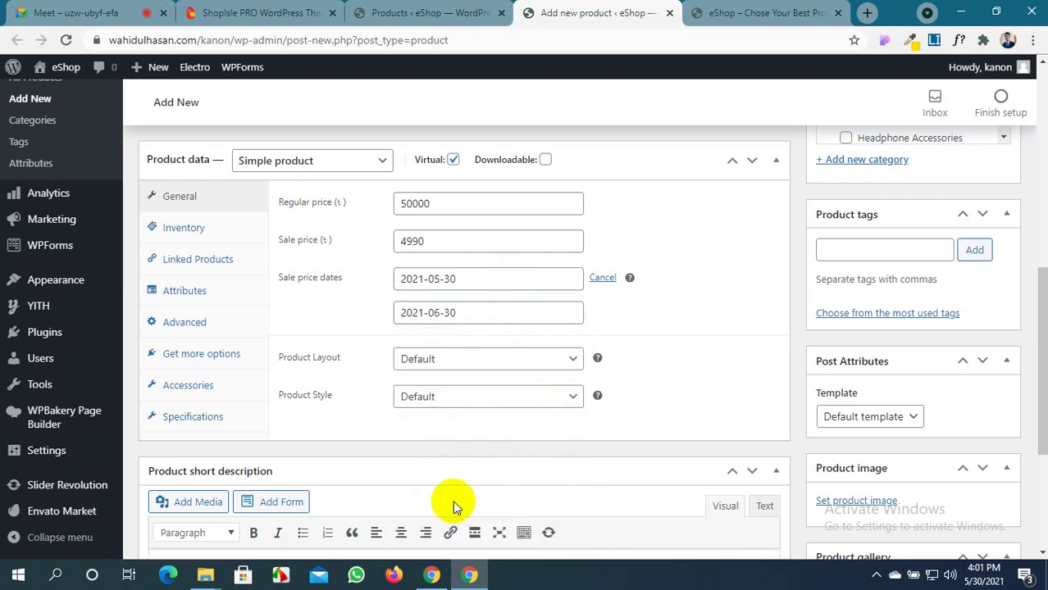
# - Try Full Width layout and Normal style, then leave both at Default
pyautogui.click(527, 360)
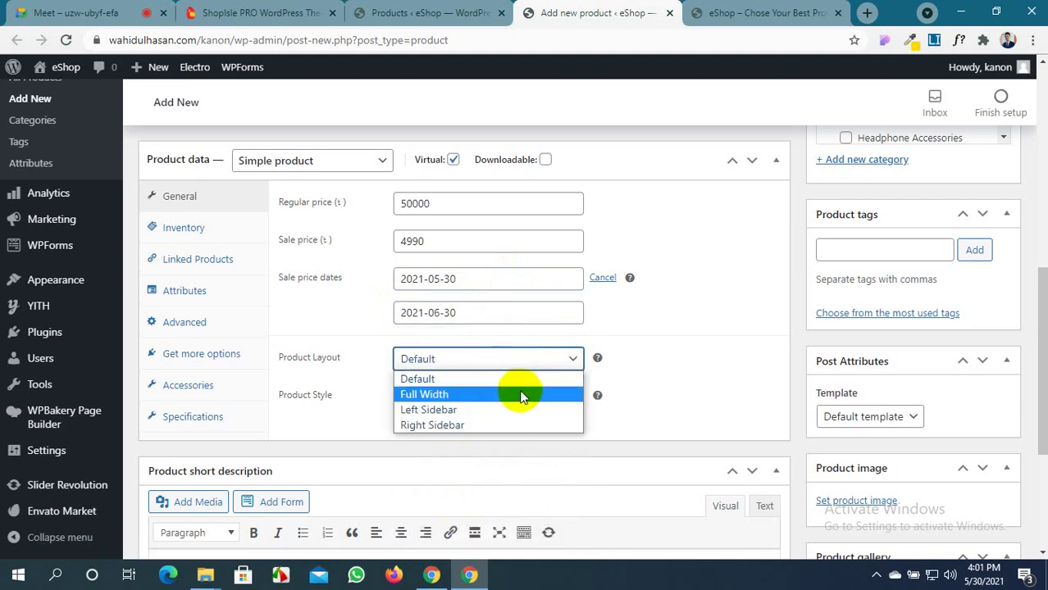
pyautogui.click(519, 398)
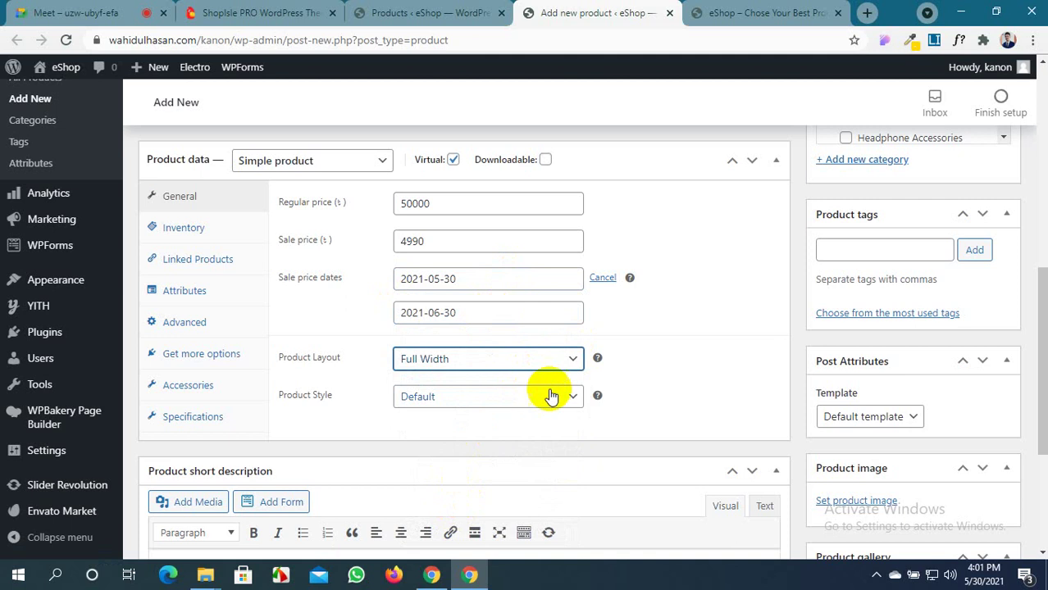
pyautogui.click(552, 396)
pyautogui.click(510, 433)
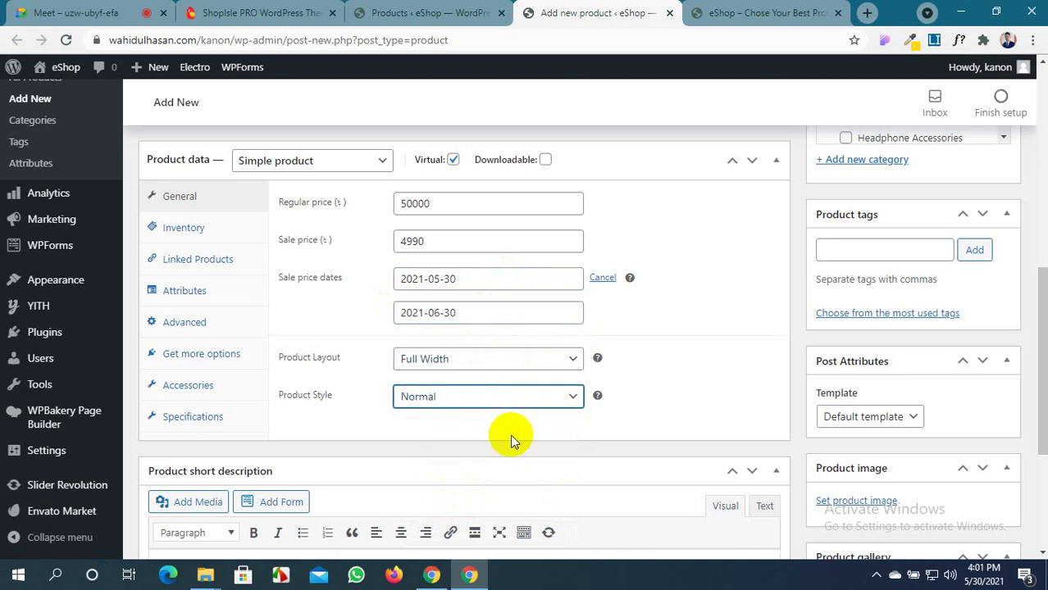
pyautogui.click(524, 396)
pyautogui.click(508, 421)
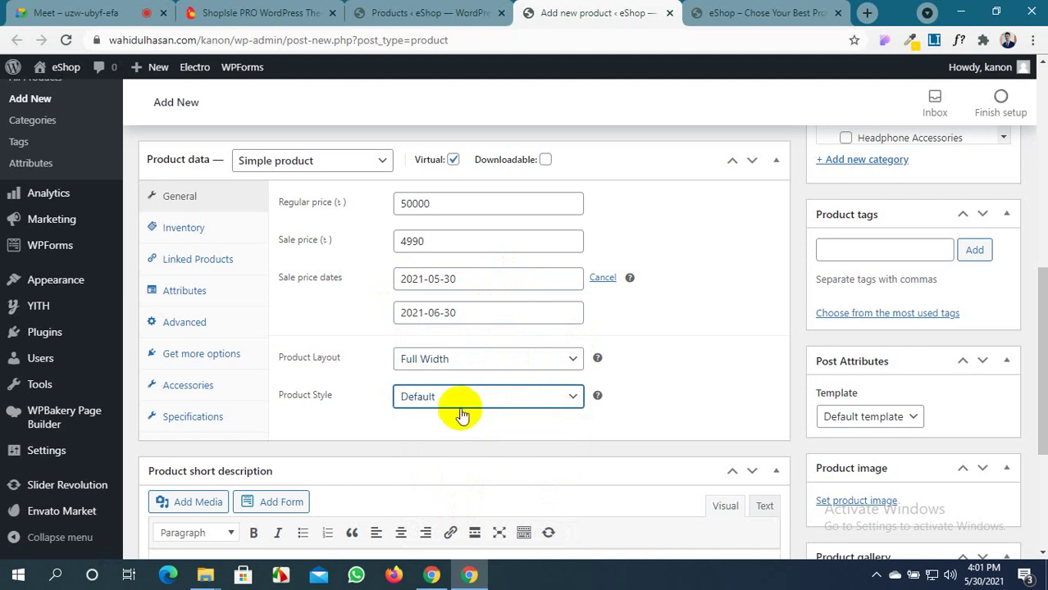
pyautogui.click(498, 361)
pyautogui.click(493, 381)
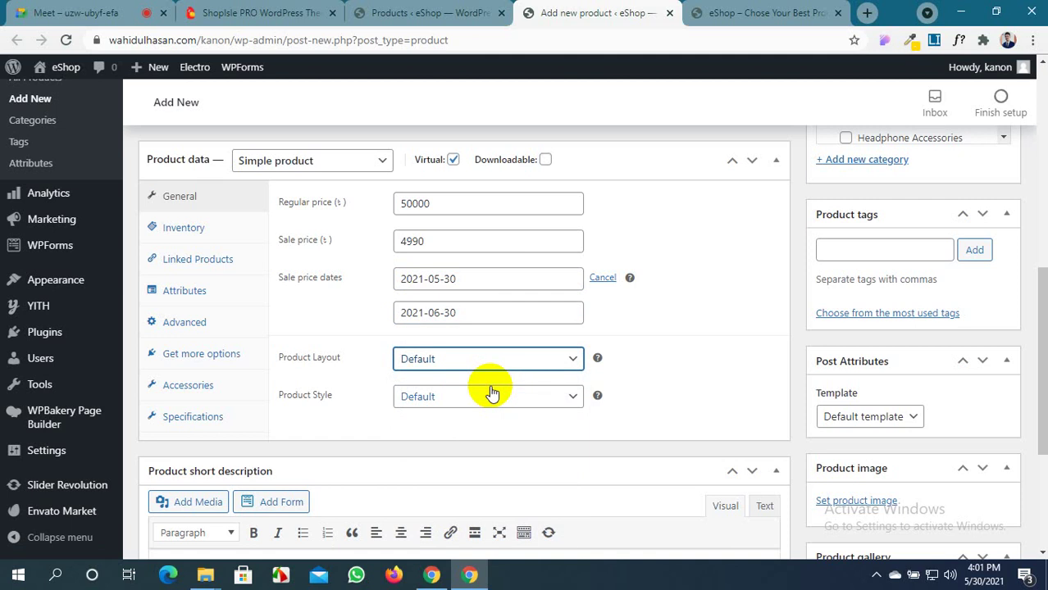
pyautogui.scroll(3, 489, 394)
# - Start adding a new product category in the editor's Product categories box
pyautogui.scroll(-5, 491, 386)
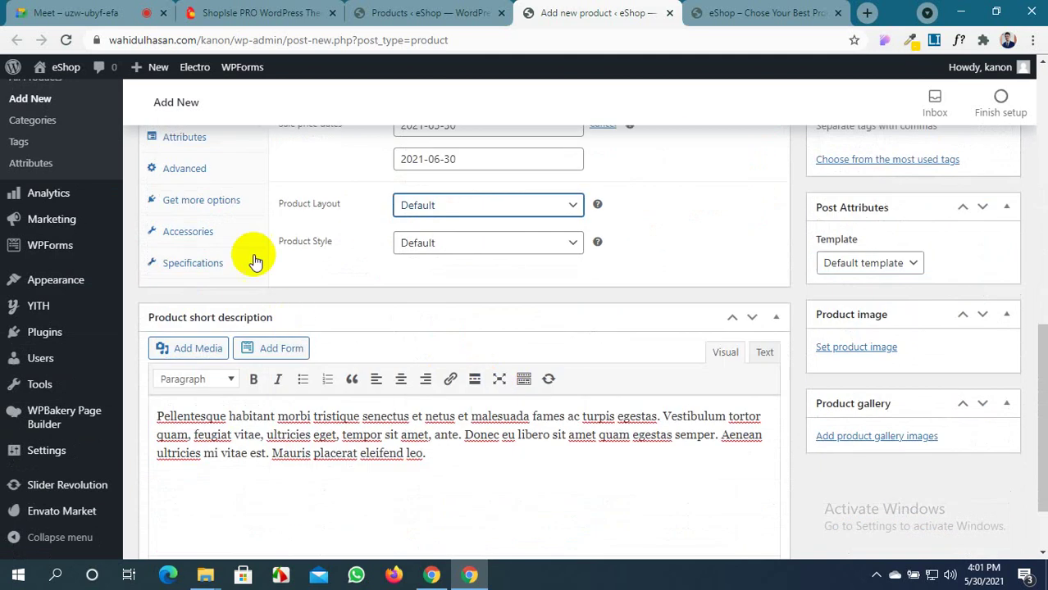
pyautogui.scroll(1, 229, 222)
pyautogui.scroll(2, 205, 180)
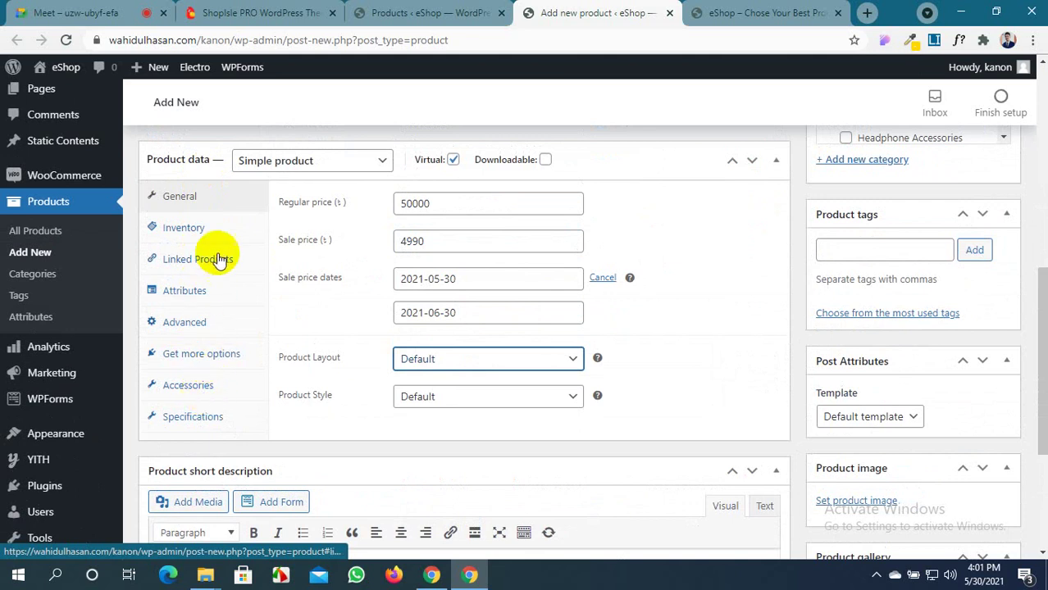
pyautogui.scroll(3, 870, 270)
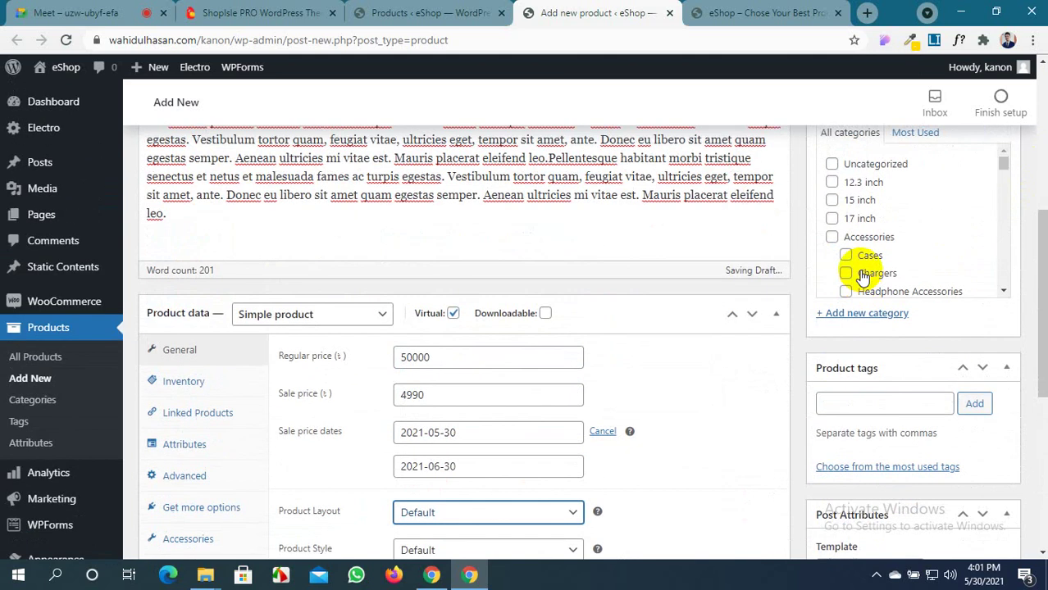
pyautogui.scroll(1, 857, 283)
pyautogui.scroll(-6, 869, 381)
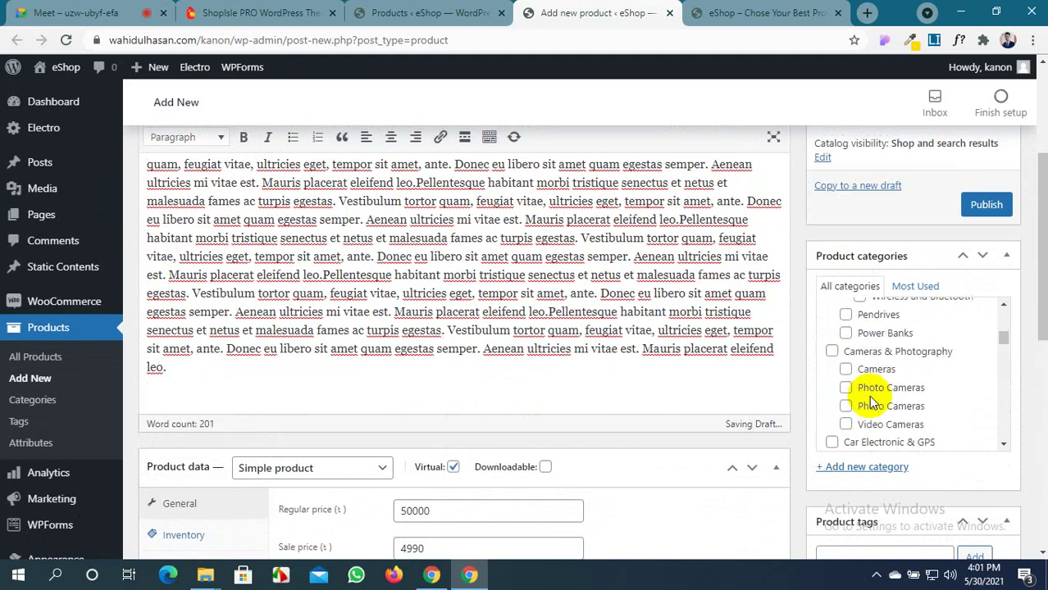
pyautogui.scroll(-3, 976, 422)
pyautogui.scroll(-1, 812, 475)
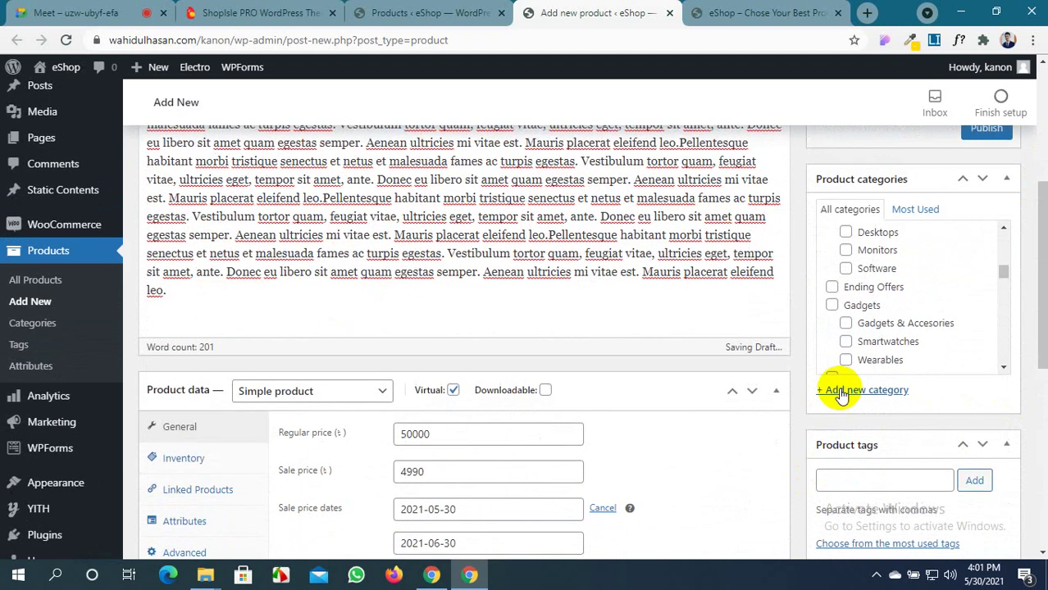
pyautogui.click(842, 392)
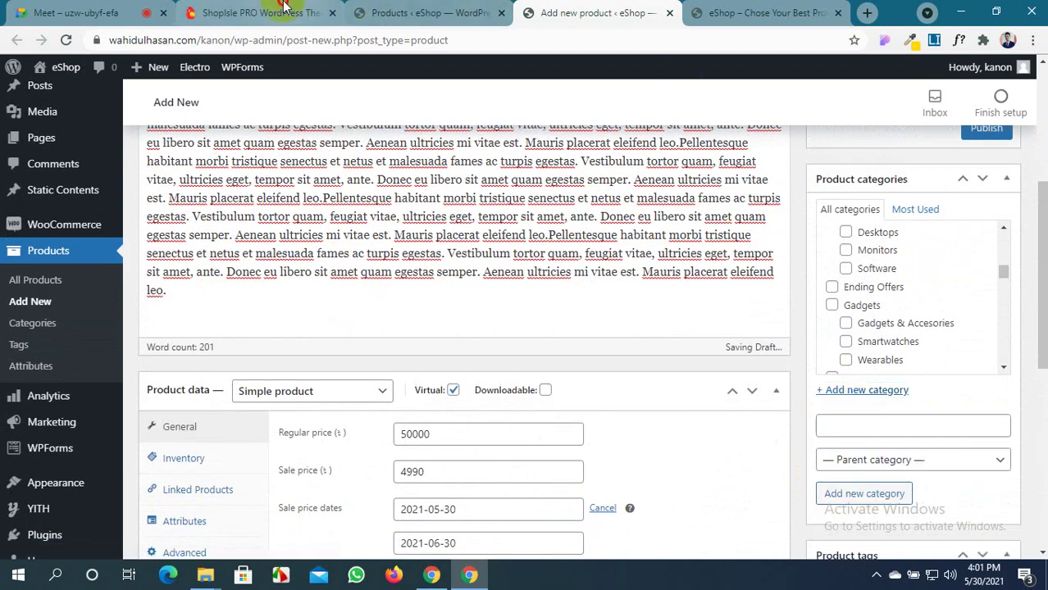
# - Copy 'Clothing' from the ShopIsle PRO demo page and create it as a new category
pyautogui.click(254, 12)
pyautogui.scroll(-2, 573, 408)
pyautogui.scroll(-4, 574, 361)
pyautogui.scroll(4, 583, 344)
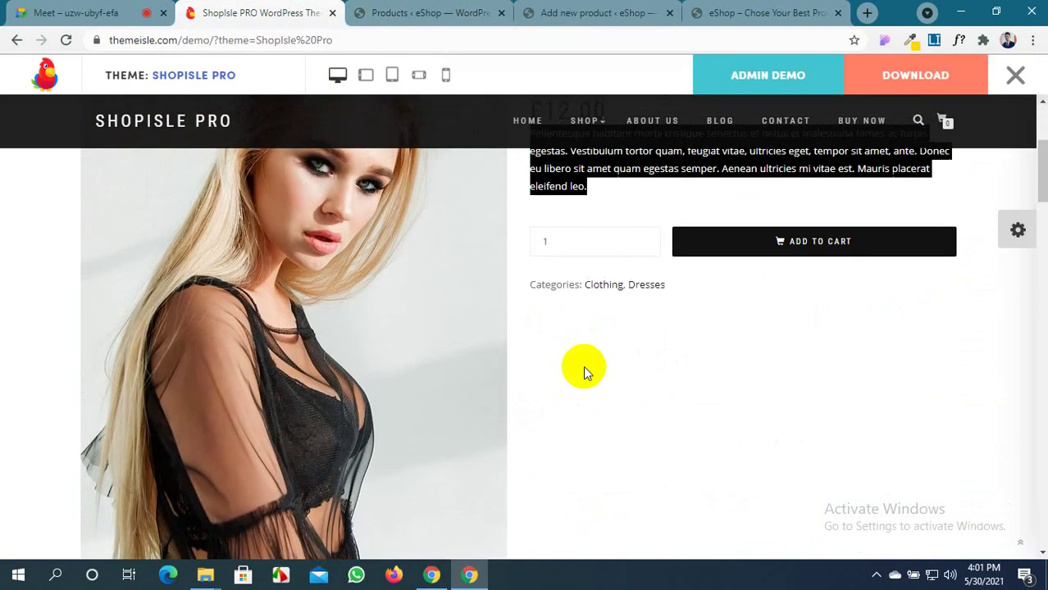
pyautogui.moveTo(621, 369); pyautogui.dragTo(585, 362)
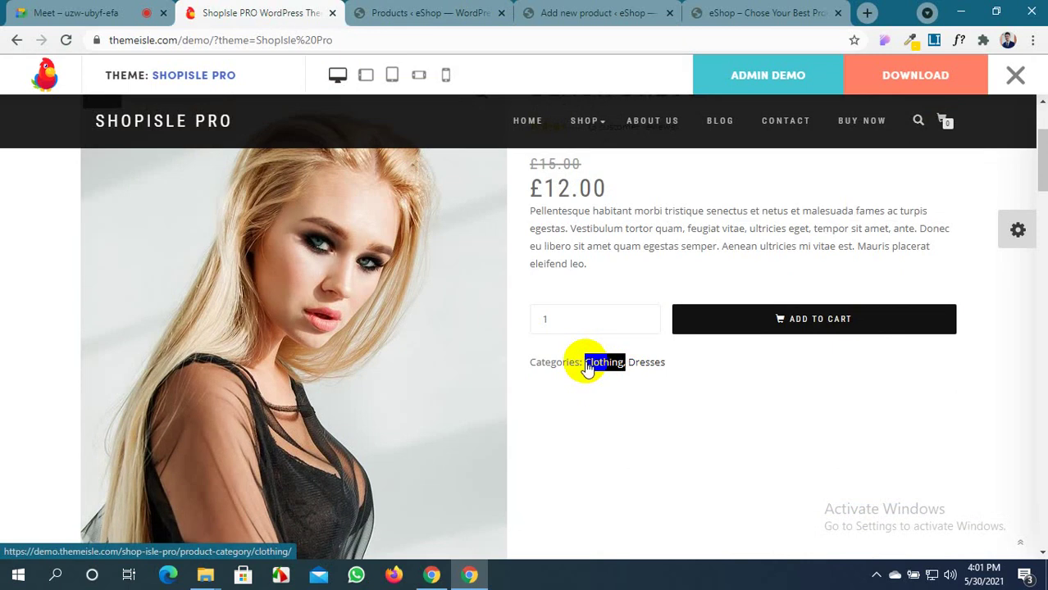
pyautogui.click(443, 13)
pyautogui.click(599, 12)
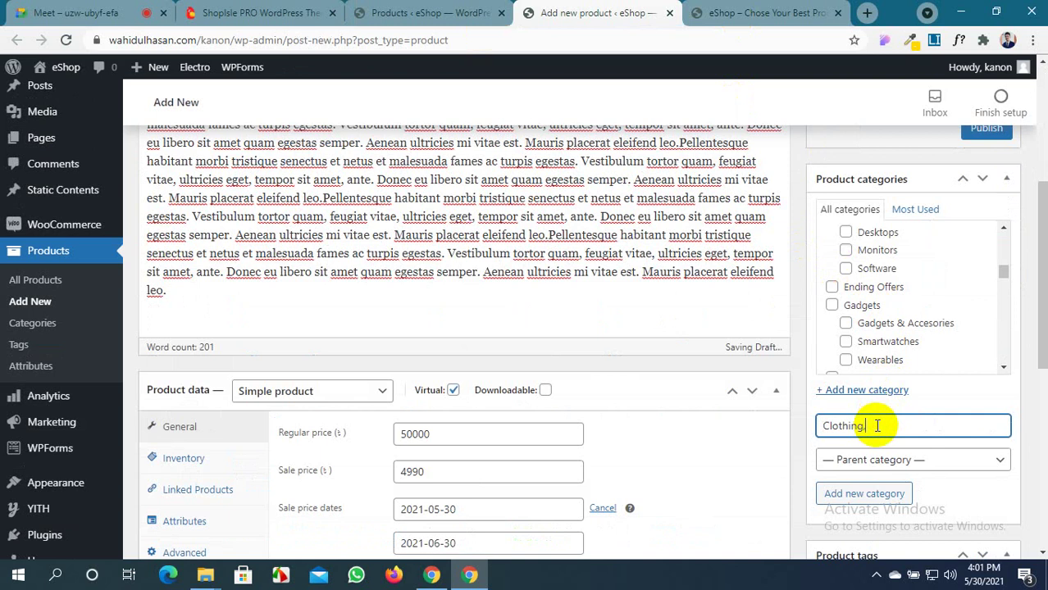
pyautogui.click(898, 492)
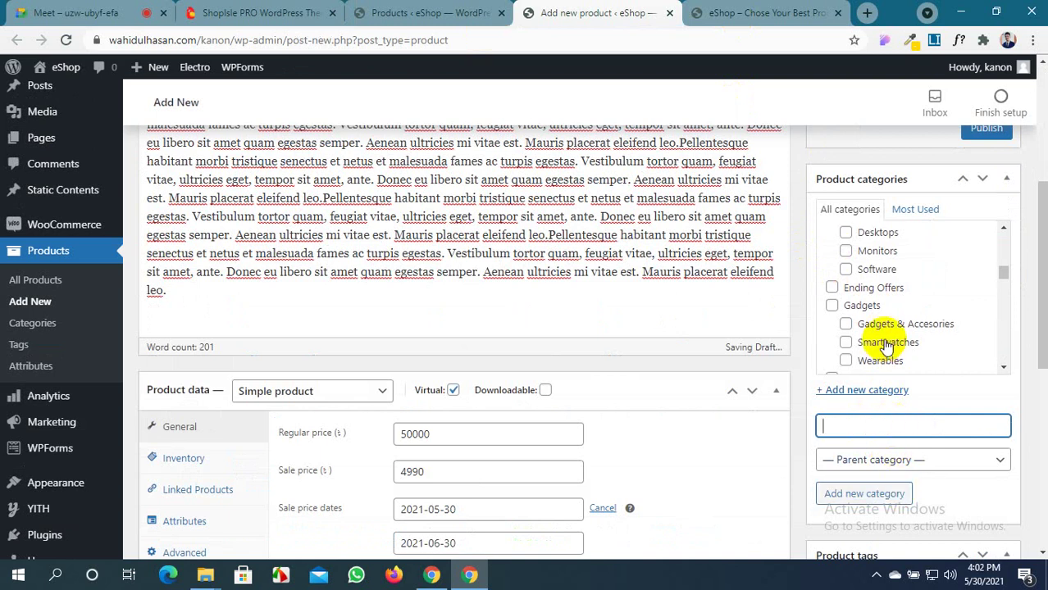
# - Add the product tag Dress
pyautogui.scroll(6, 881, 332)
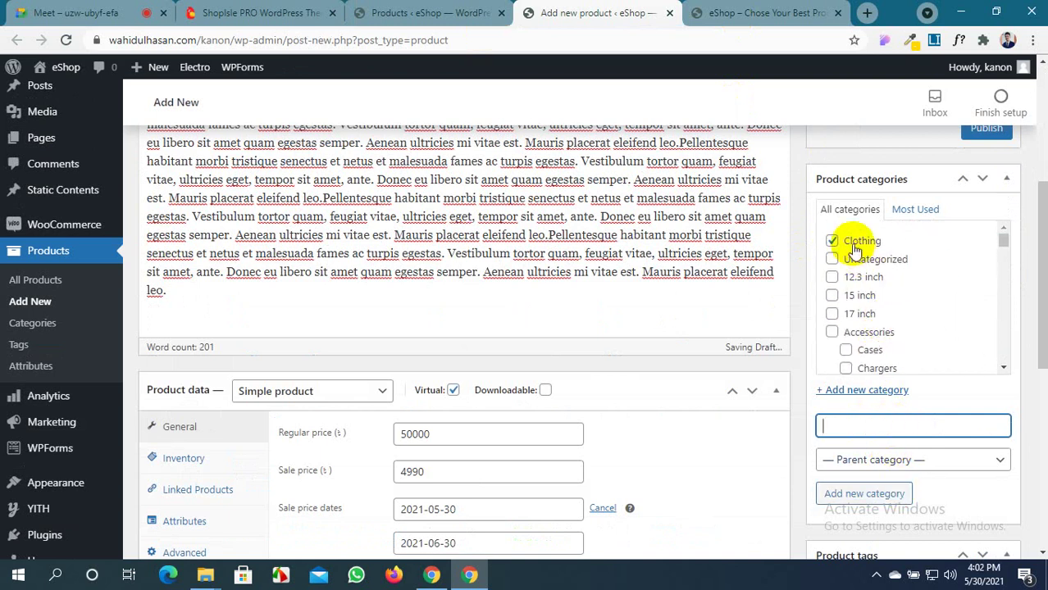
pyautogui.scroll(-1, 916, 401)
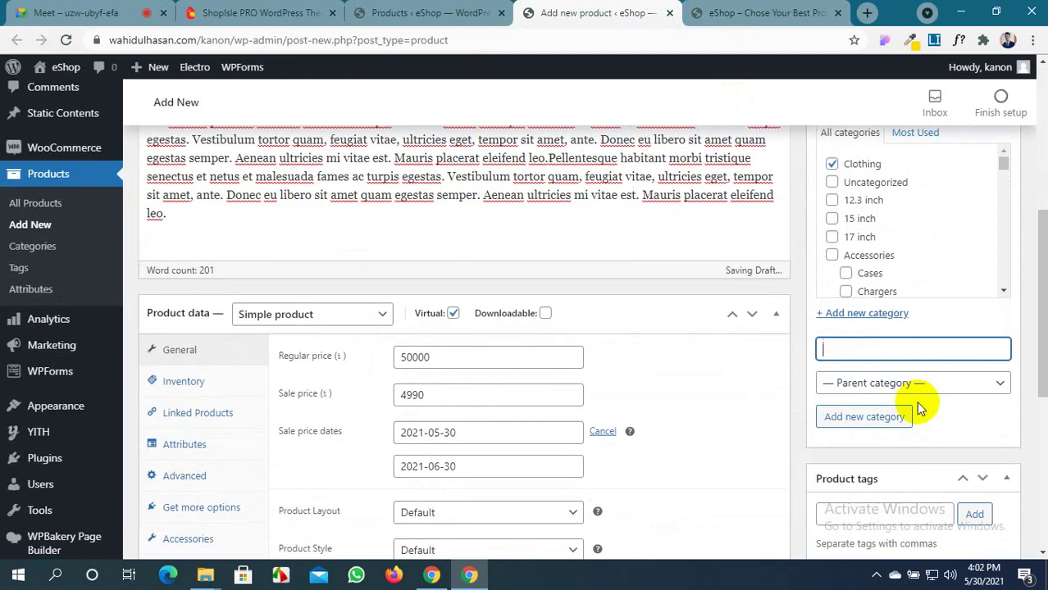
pyautogui.scroll(-2, 876, 411)
pyautogui.click(884, 360)
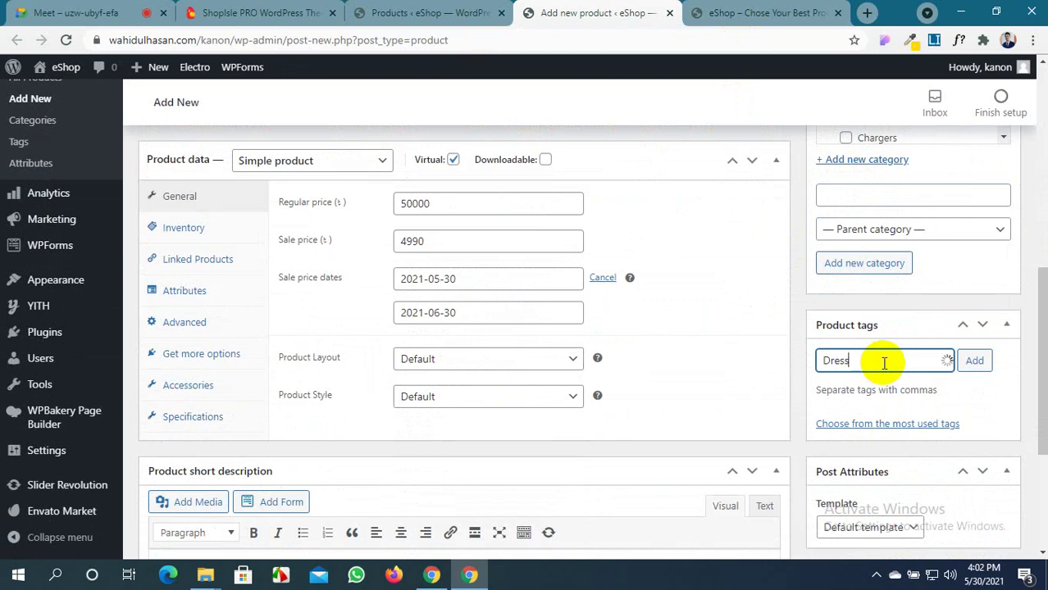
pyautogui.press('Return')
# - Keep the Default page template after trying Redux Full Width
pyautogui.scroll(-3, 888, 373)
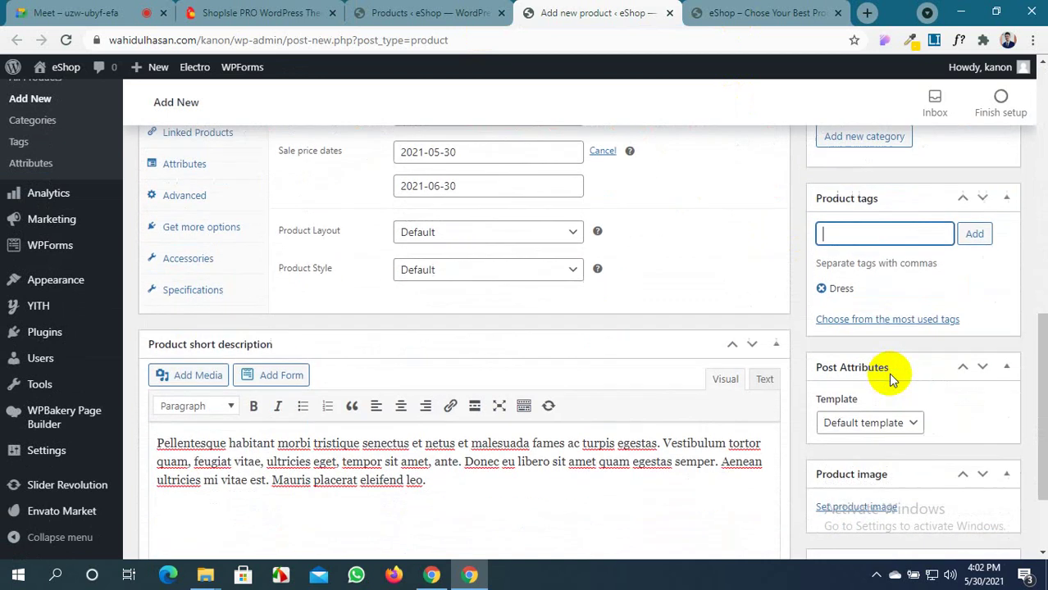
pyautogui.click(910, 303)
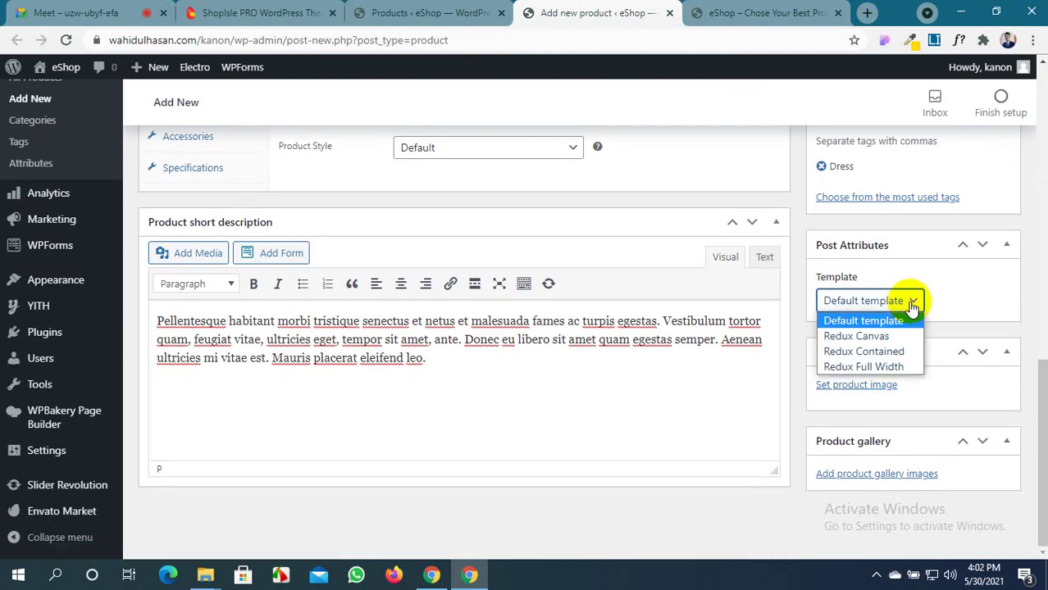
pyautogui.click(882, 369)
pyautogui.click(896, 298)
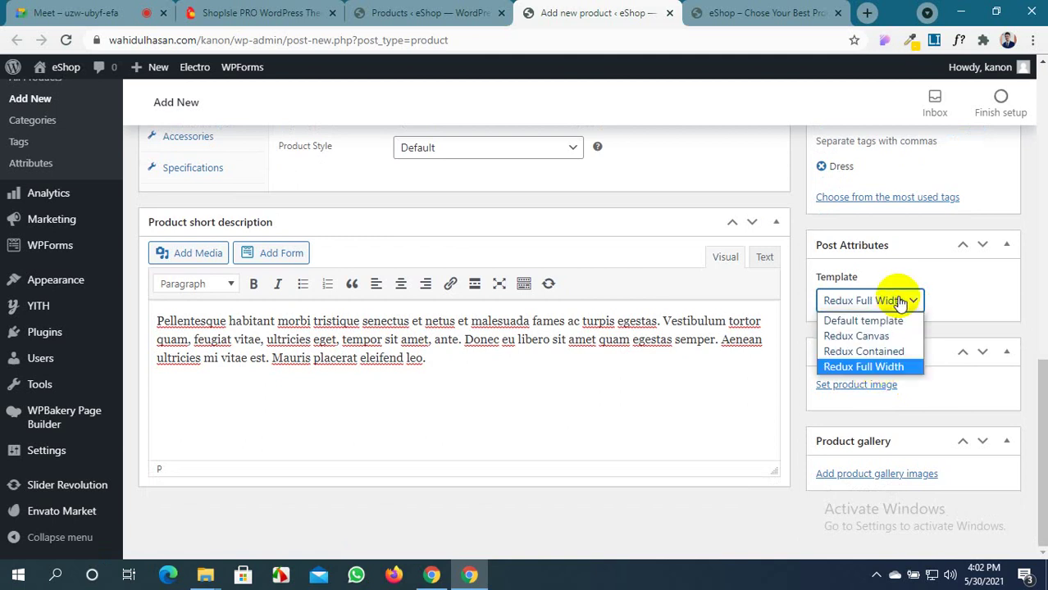
pyautogui.click(889, 322)
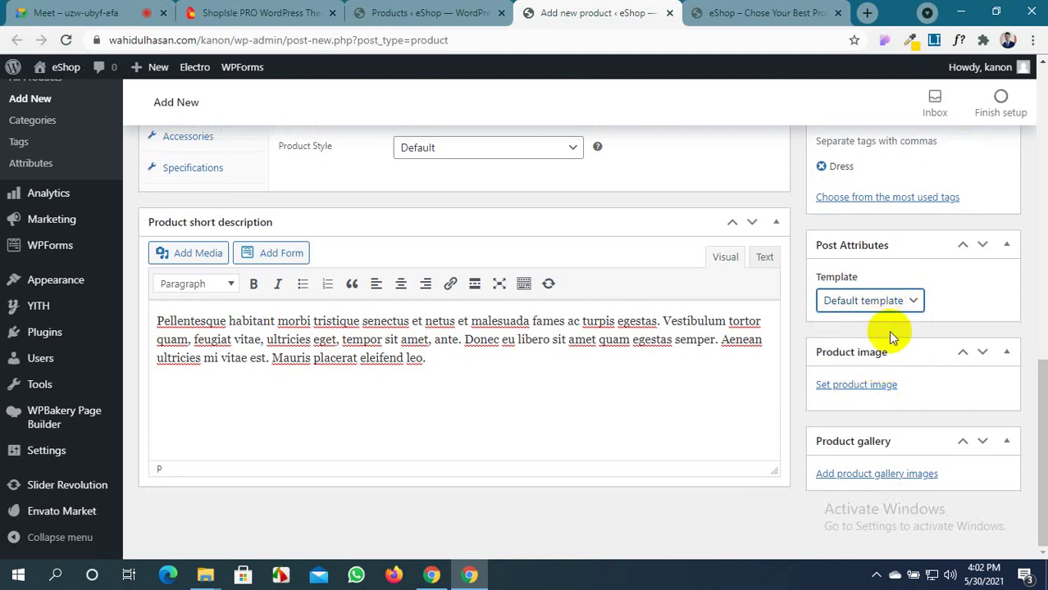
pyautogui.click(869, 386)
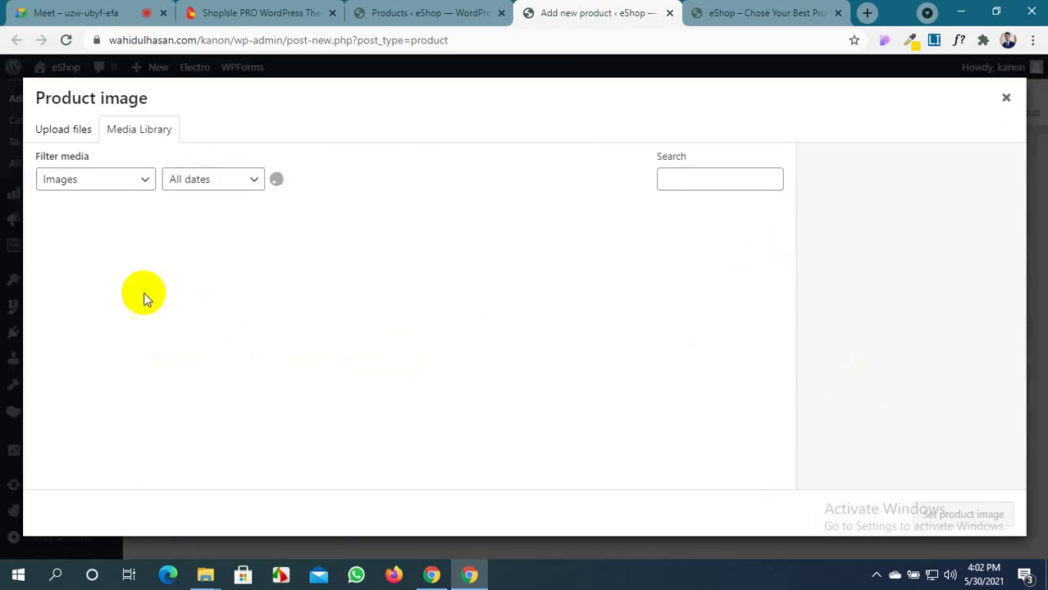
# - Upload girl-3742199, -3742200, -3742201 and -3742203 from Documents and set one as the product image
pyautogui.click(63, 129)
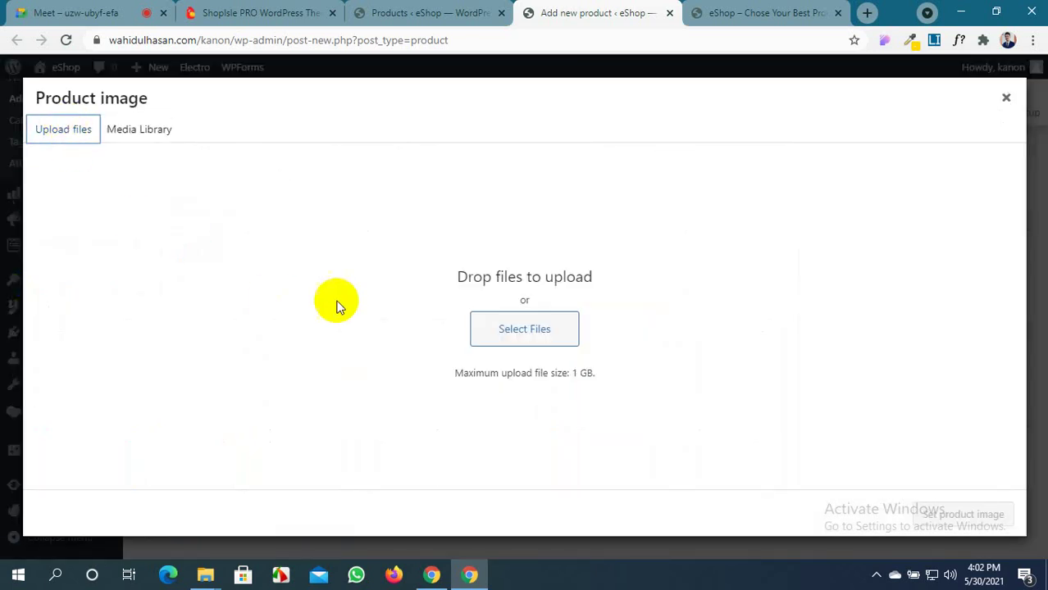
pyautogui.click(531, 336)
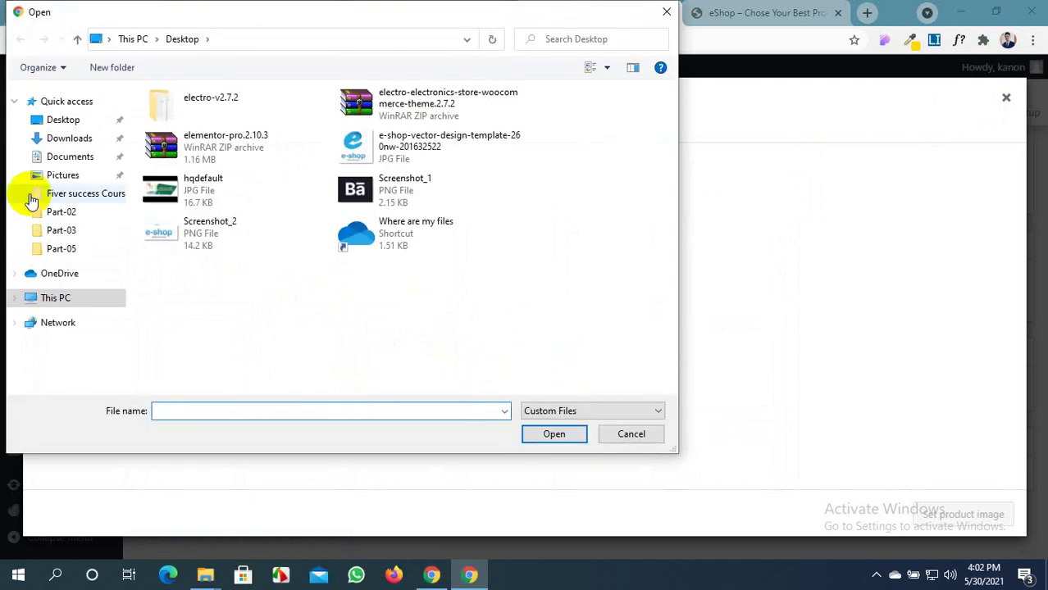
pyautogui.click(54, 157)
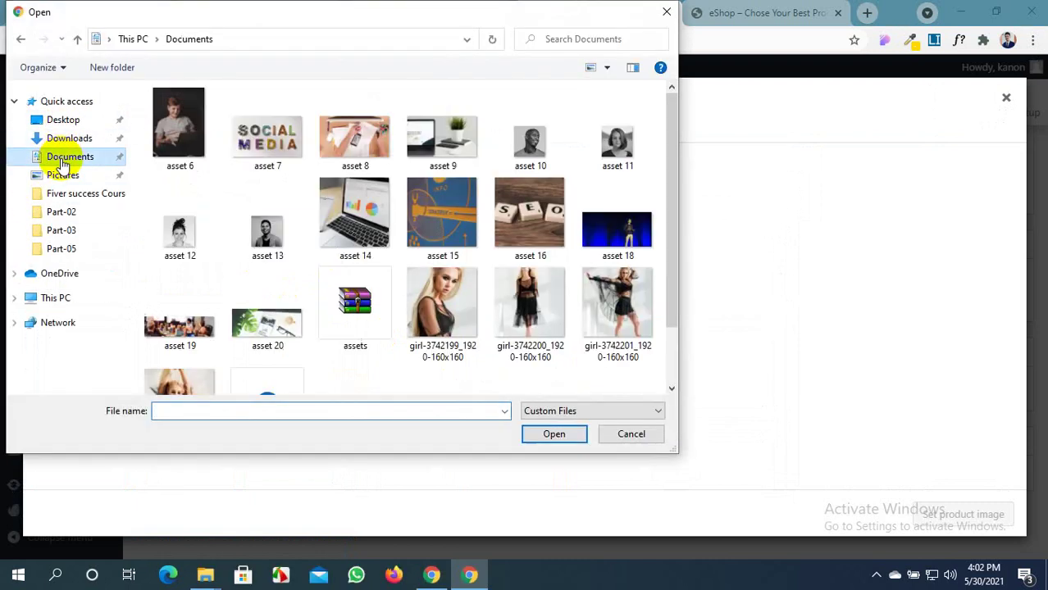
pyautogui.click(585, 310)
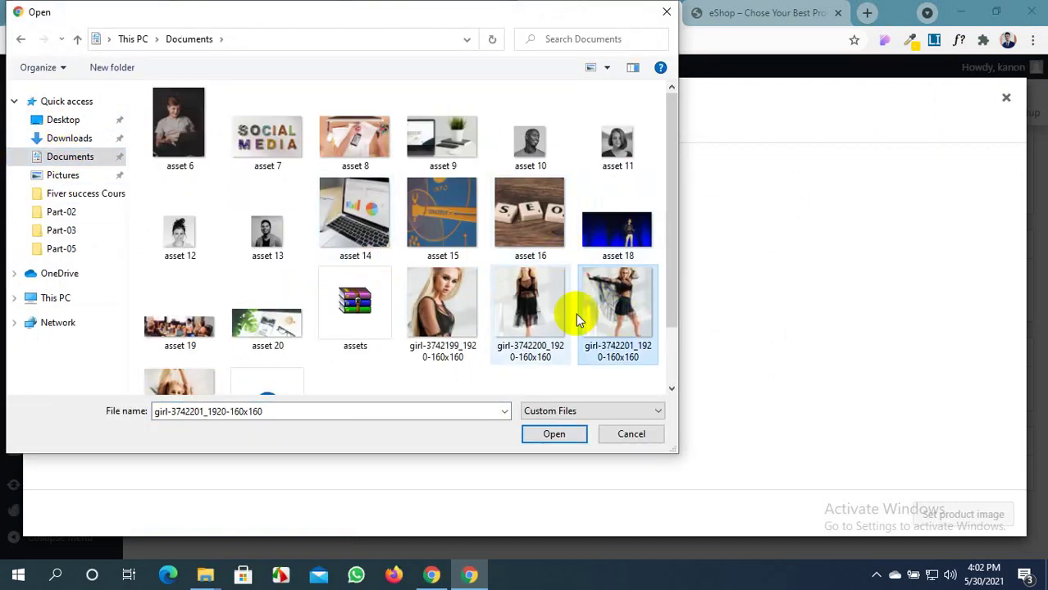
pyautogui.keyDown('ctrl'); pyautogui.click(529, 303); pyautogui.keyUp('ctrl')
pyautogui.keyDown('ctrl'); pyautogui.click(443, 305); pyautogui.keyUp('ctrl')
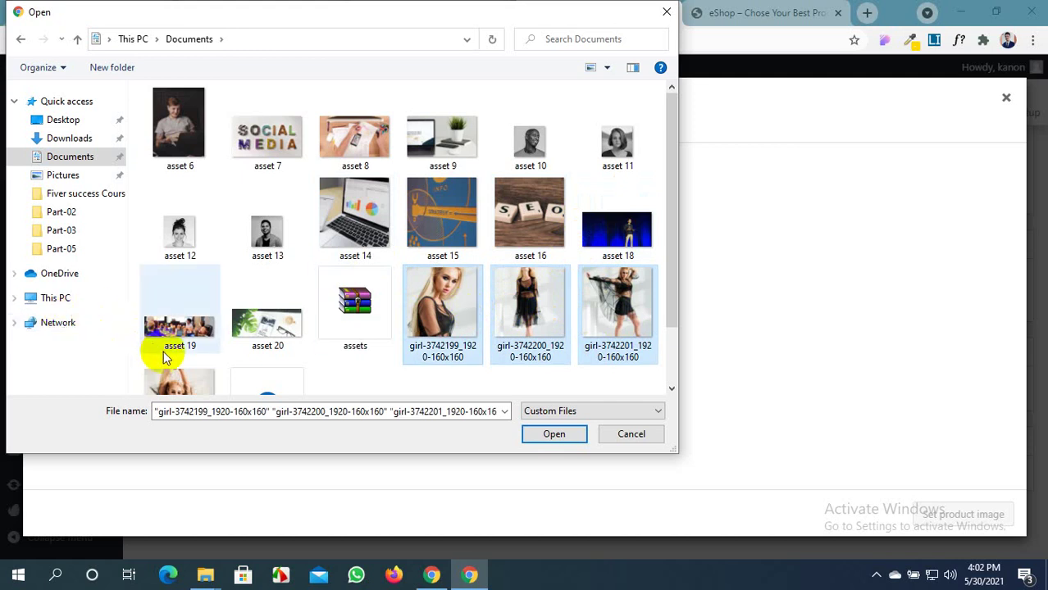
pyautogui.scroll(-1, 160, 346)
pyautogui.click(178, 336)
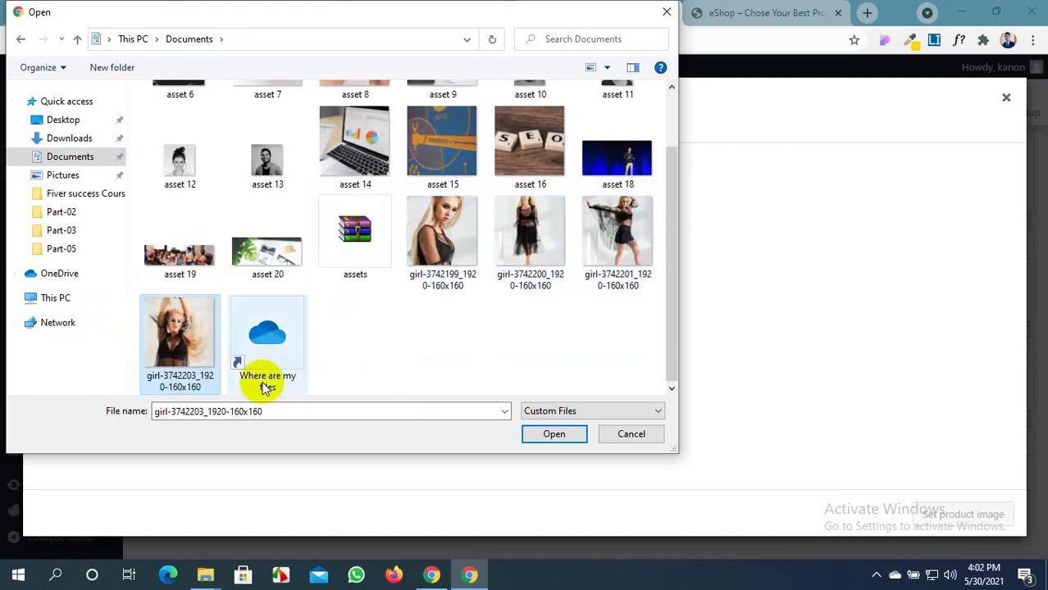
pyautogui.keyDown('ctrl'); pyautogui.click(442, 238); pyautogui.keyUp('ctrl')
pyautogui.keyDown('ctrl'); pyautogui.click(529, 240); pyautogui.keyUp('ctrl')
pyautogui.keyDown('ctrl'); pyautogui.click(611, 246); pyautogui.keyUp('ctrl')
pyautogui.click(575, 433)
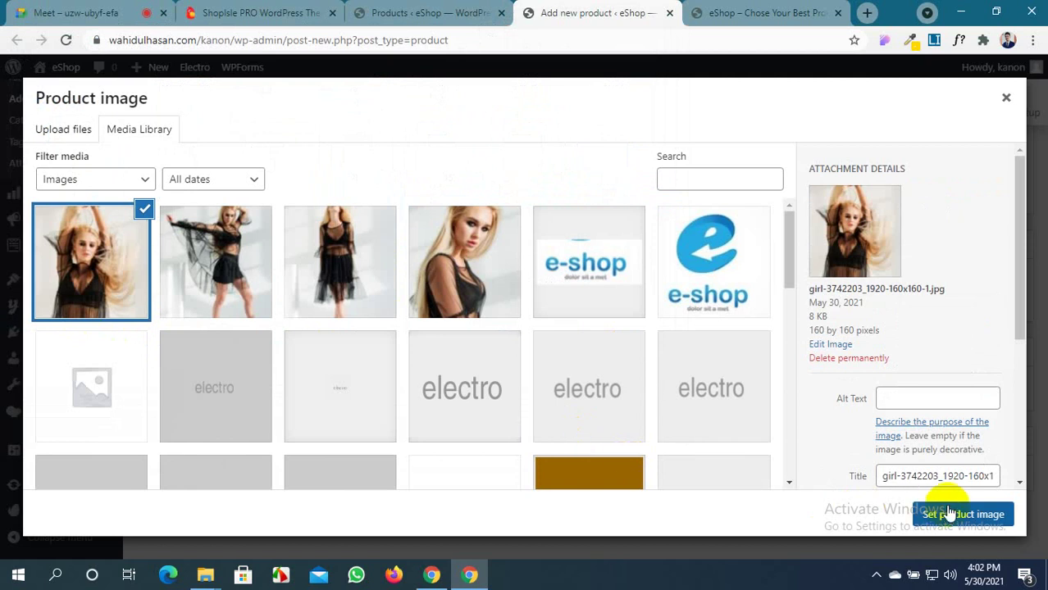
pyautogui.click(949, 515)
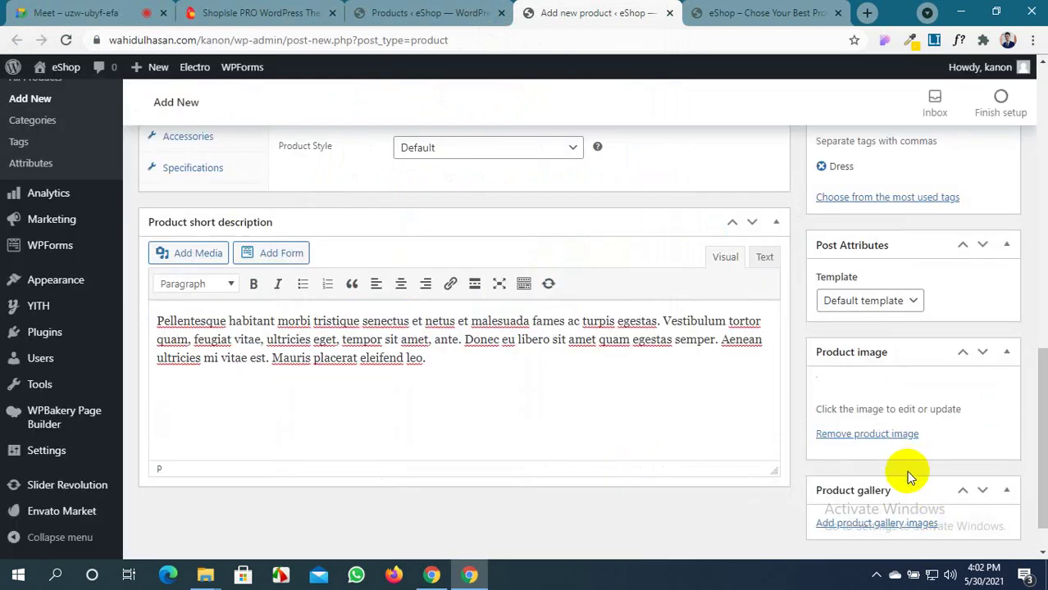
# - Add the second, third and blonde portrait dress photos to the product gallery
pyautogui.scroll(-1, 892, 510)
pyautogui.scroll(-1, 892, 509)
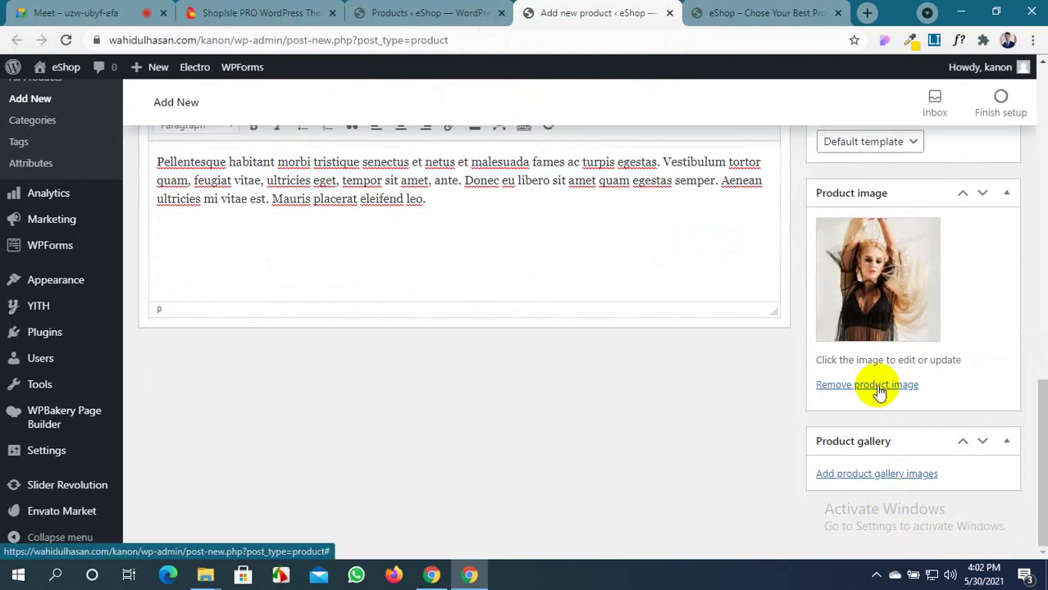
pyautogui.click(871, 475)
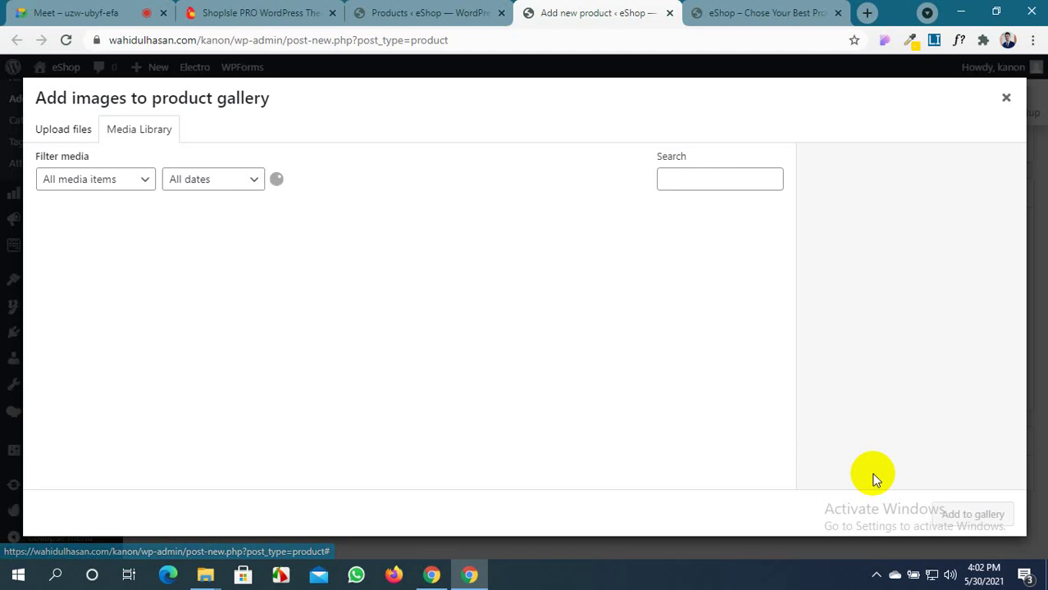
pyautogui.click(200, 238)
pyautogui.click(303, 254)
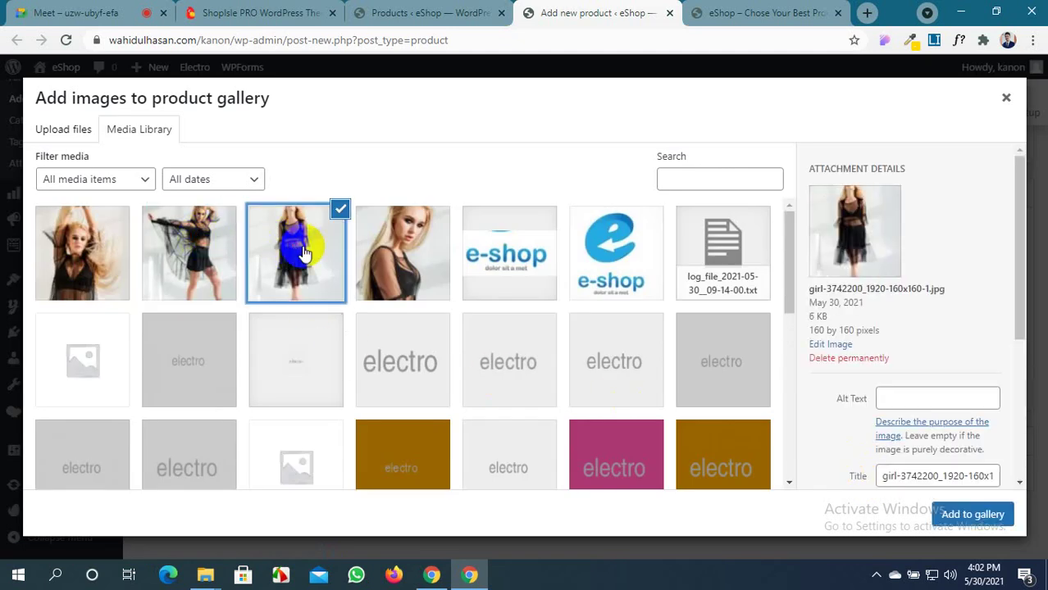
pyautogui.click(410, 257)
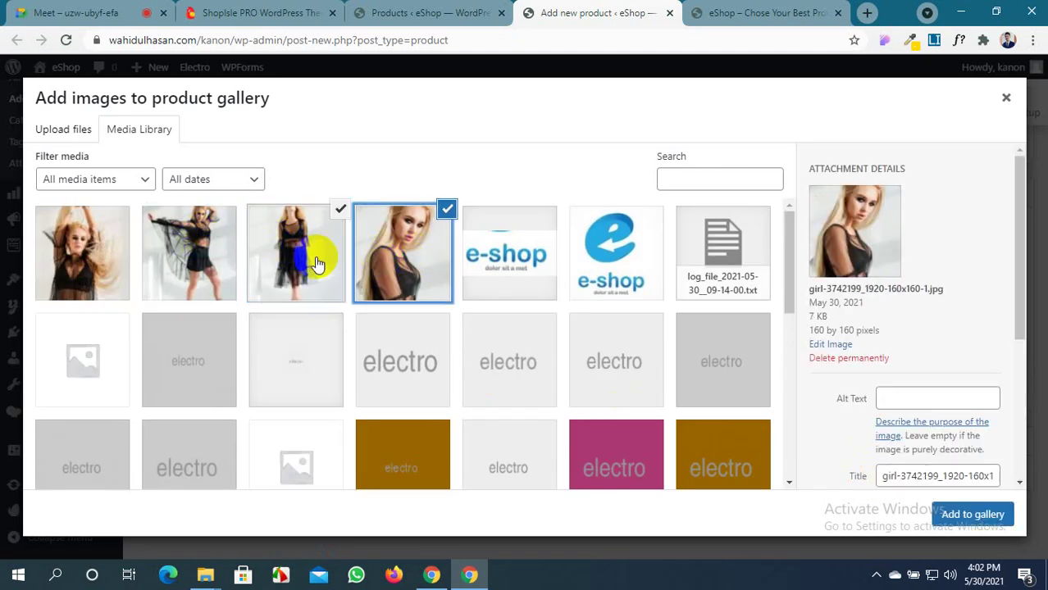
pyautogui.click(223, 263)
pyautogui.click(939, 514)
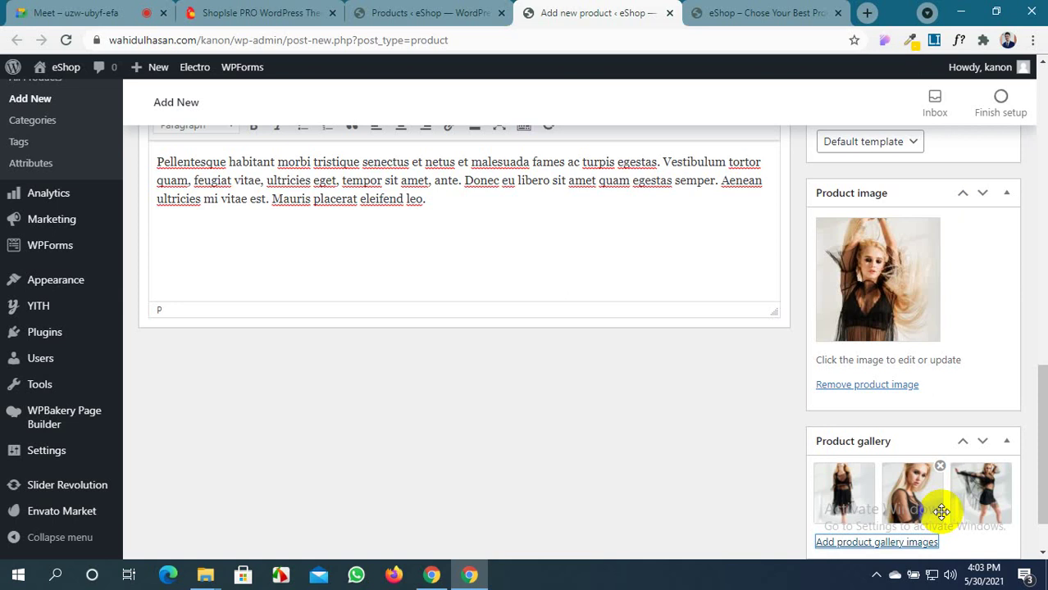
# - Look through the product data tabs, then return to Inventory
pyautogui.scroll(3, 580, 412)
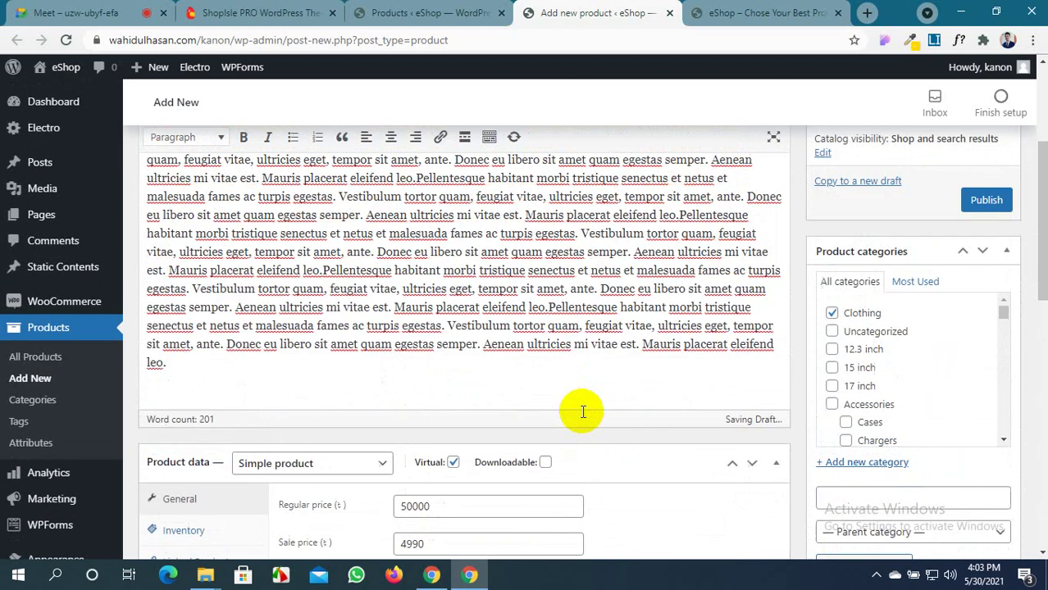
pyautogui.scroll(-5, 581, 411)
pyautogui.click(168, 282)
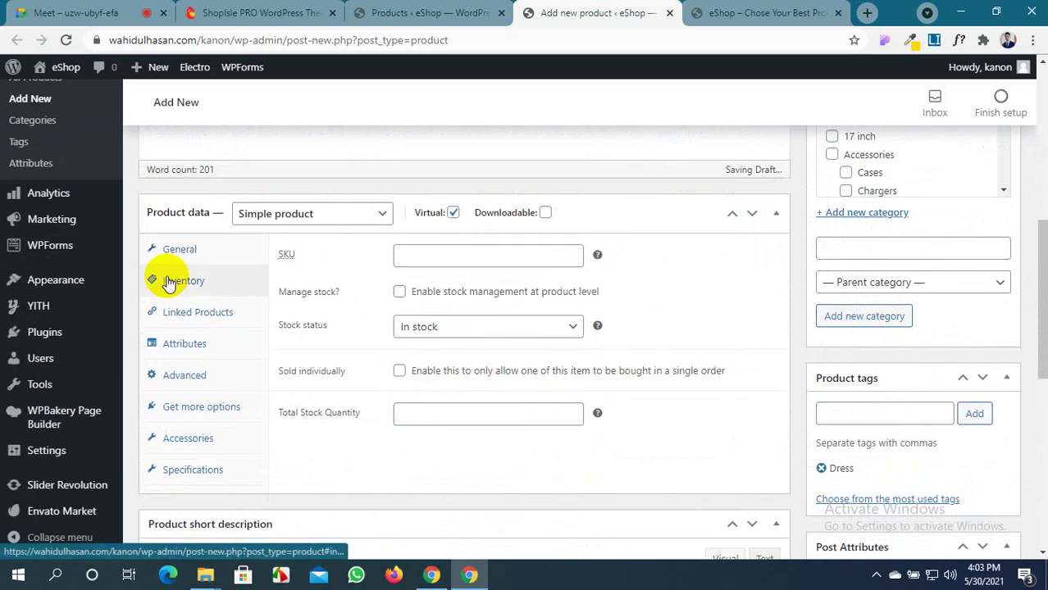
pyautogui.click(173, 315)
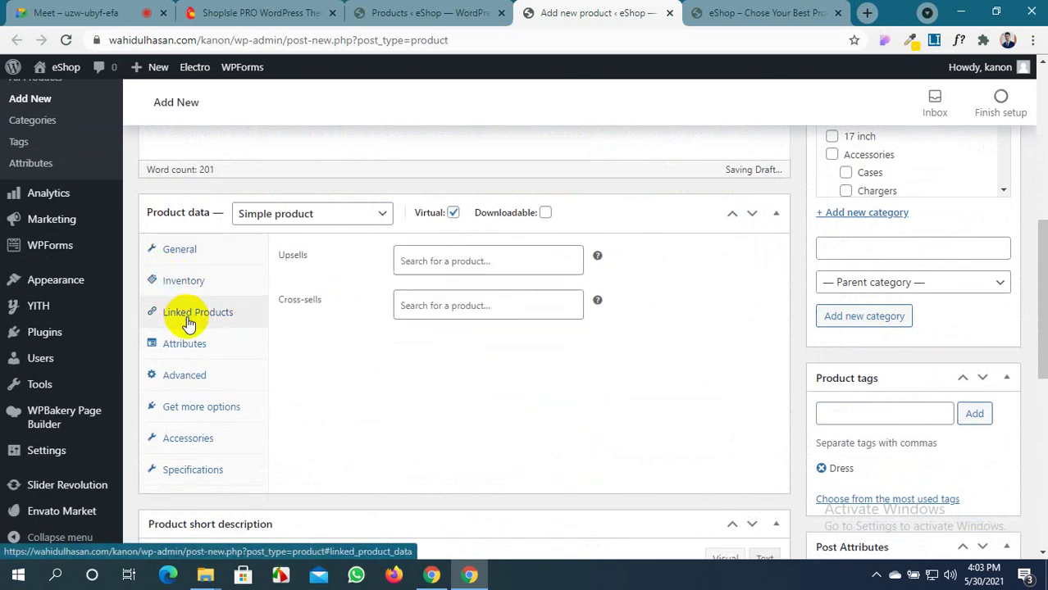
pyautogui.click(187, 351)
pyautogui.click(182, 374)
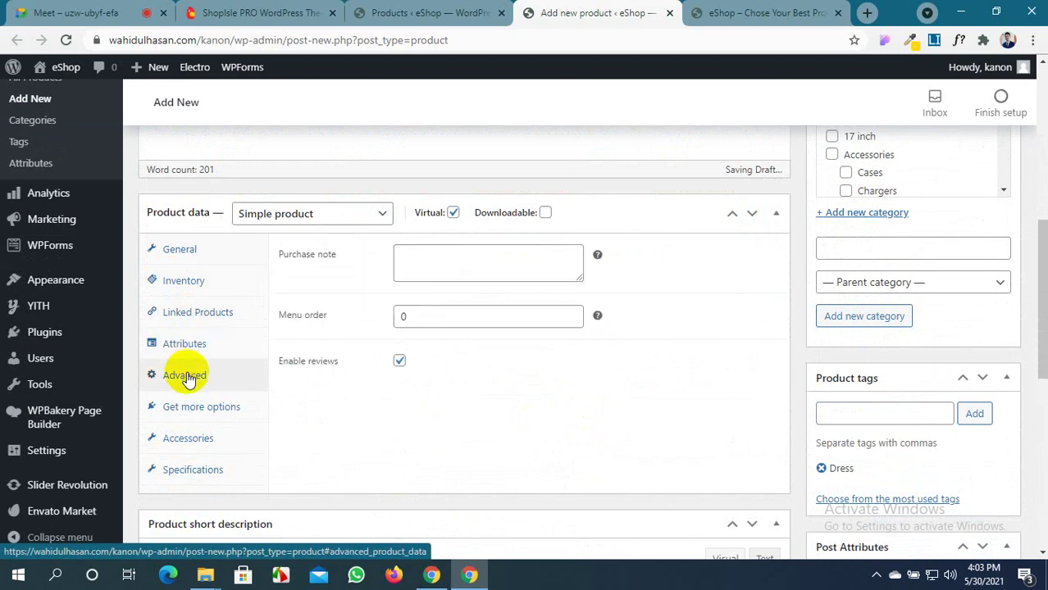
pyautogui.click(191, 410)
pyautogui.click(190, 439)
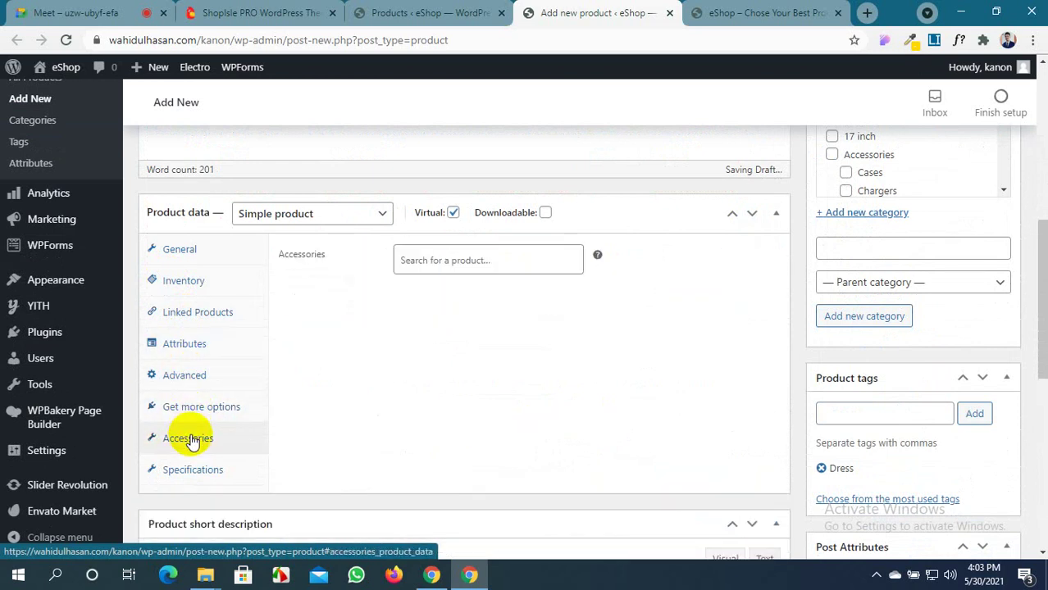
pyautogui.click(192, 469)
pyautogui.scroll(3, 205, 410)
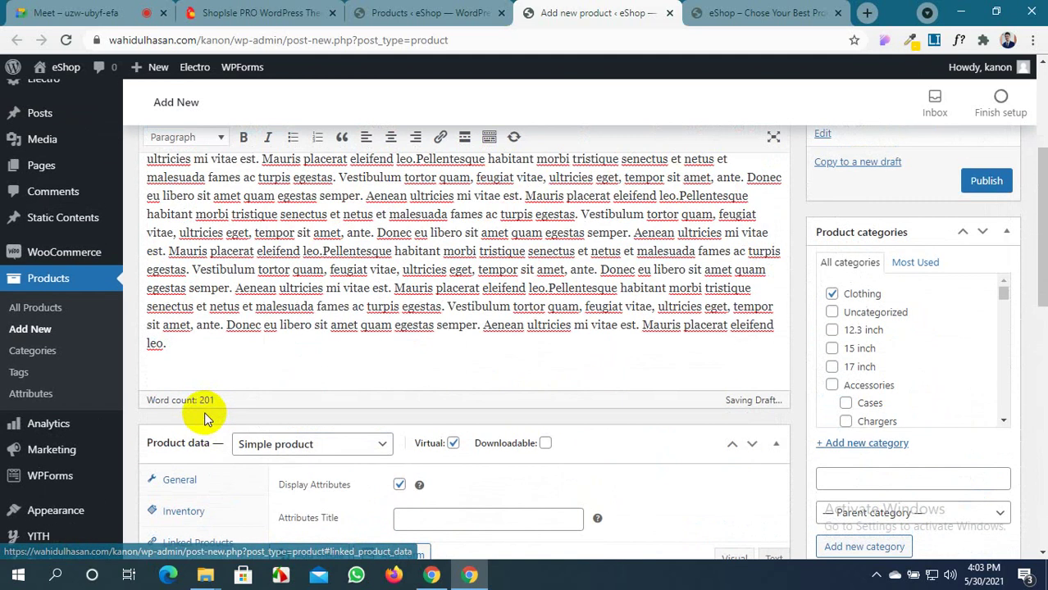
pyautogui.scroll(-2, 206, 402)
pyautogui.click(207, 362)
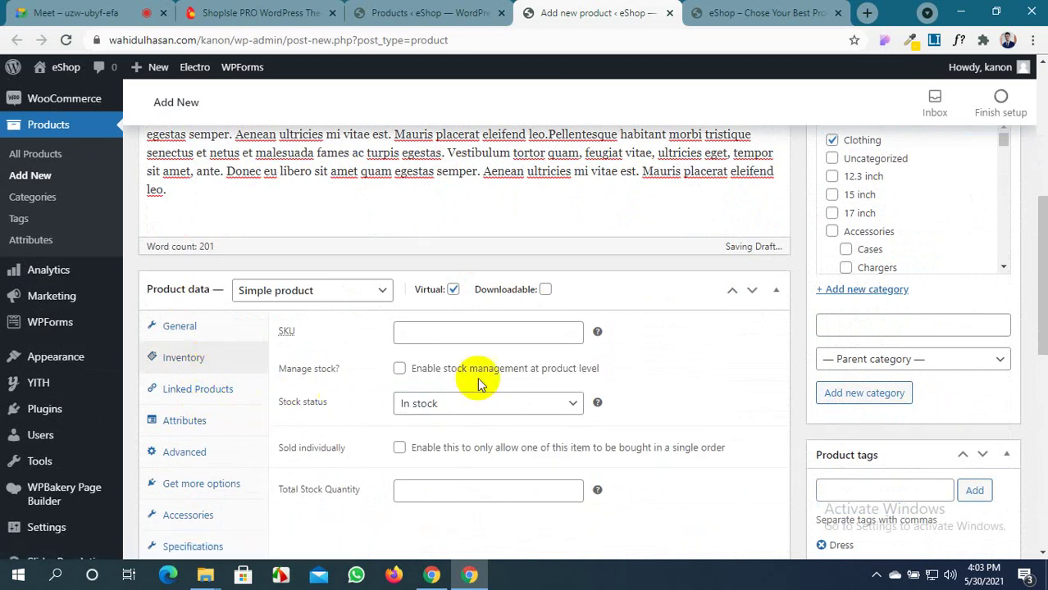
# - Enter SKU #123, enable Manage stock, and set stock quantity to 100
pyautogui.click(460, 331)
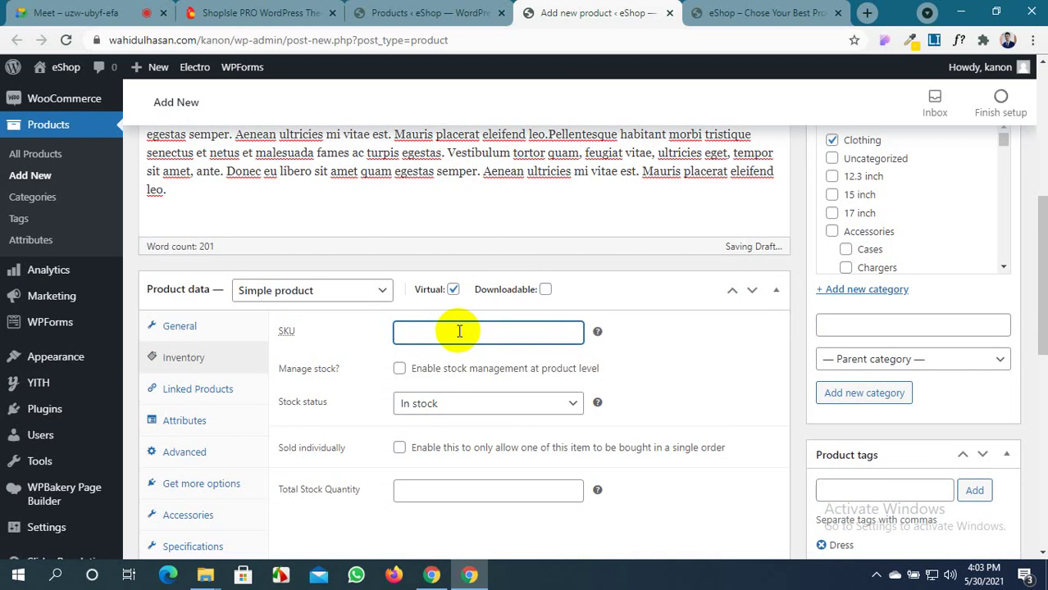
pyautogui.click(219, 328)
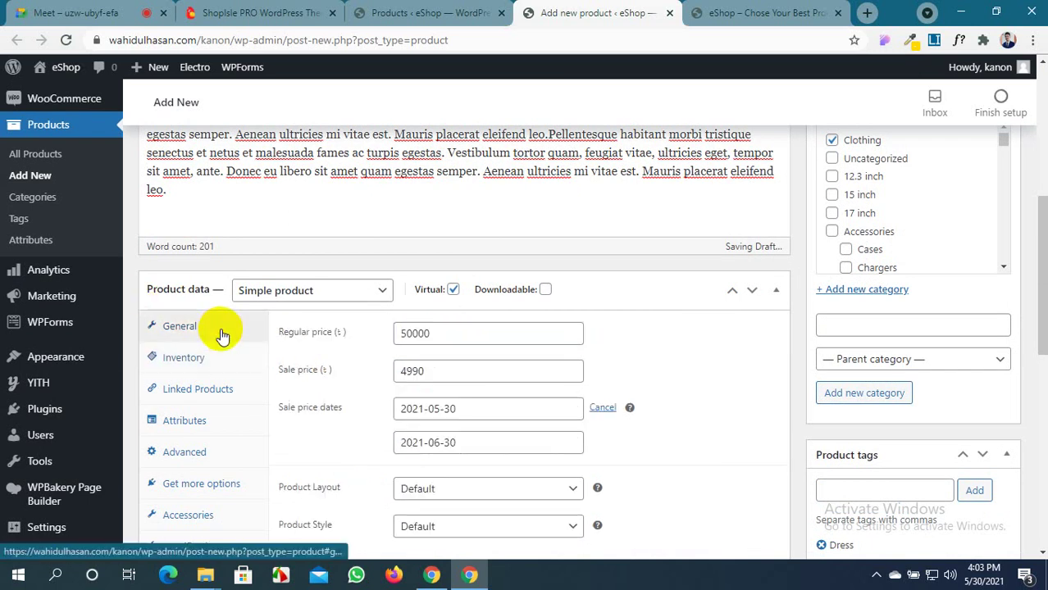
pyautogui.click(220, 366)
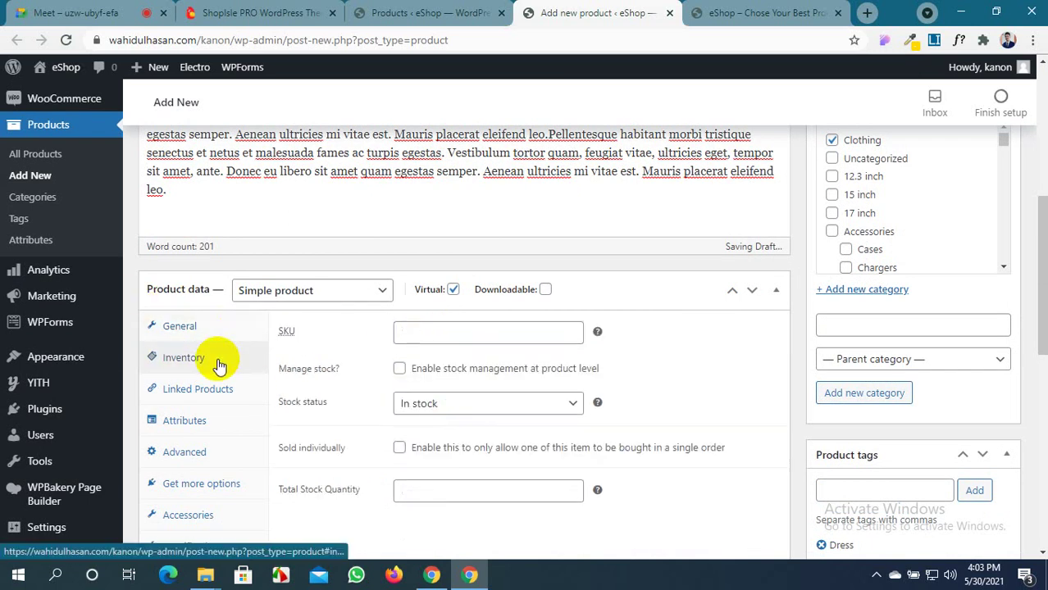
pyautogui.click(416, 341)
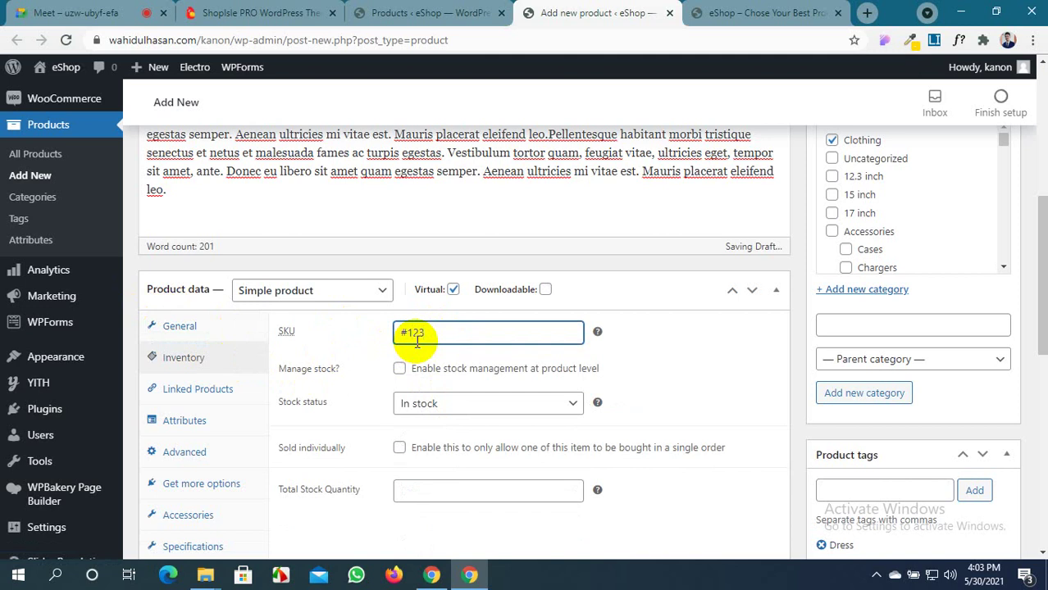
pyautogui.click(400, 370)
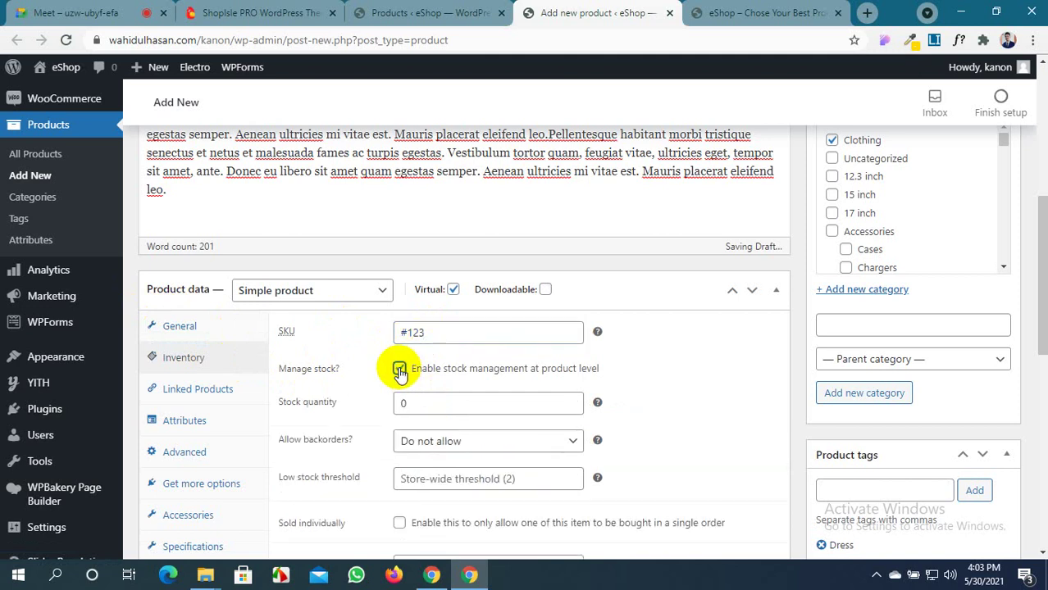
pyautogui.doubleClick(398, 404)
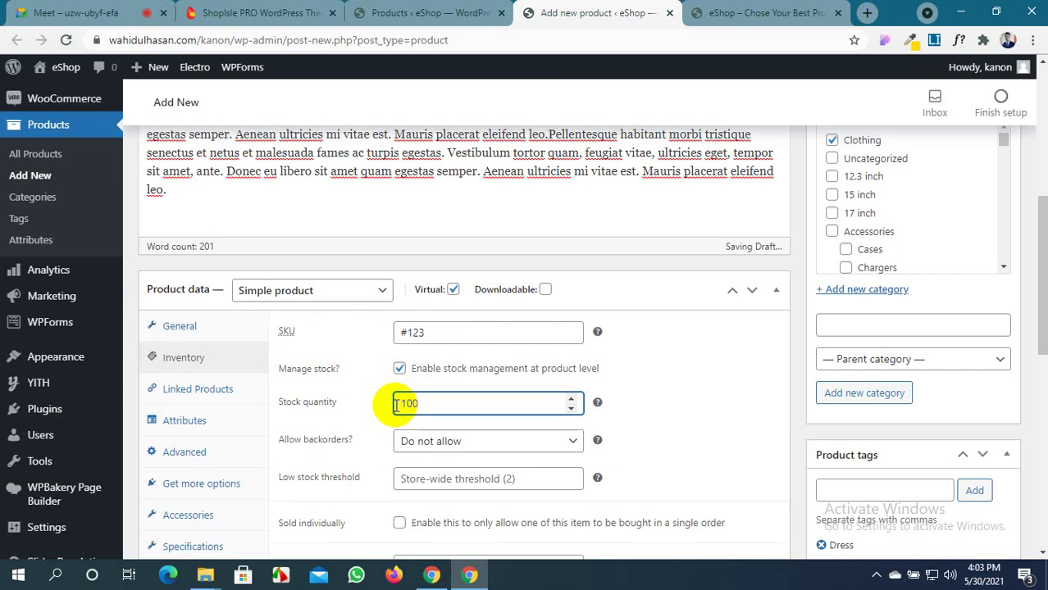
# - Allow backorders with customer notification and mark the product as sold individually
pyautogui.scroll(-1, 456, 398)
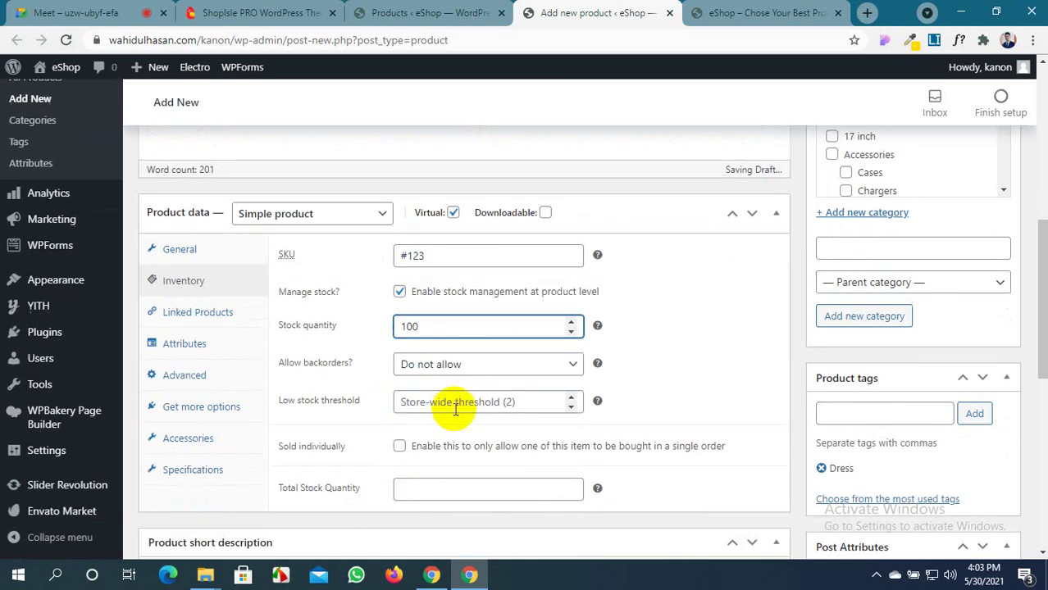
pyautogui.click(534, 365)
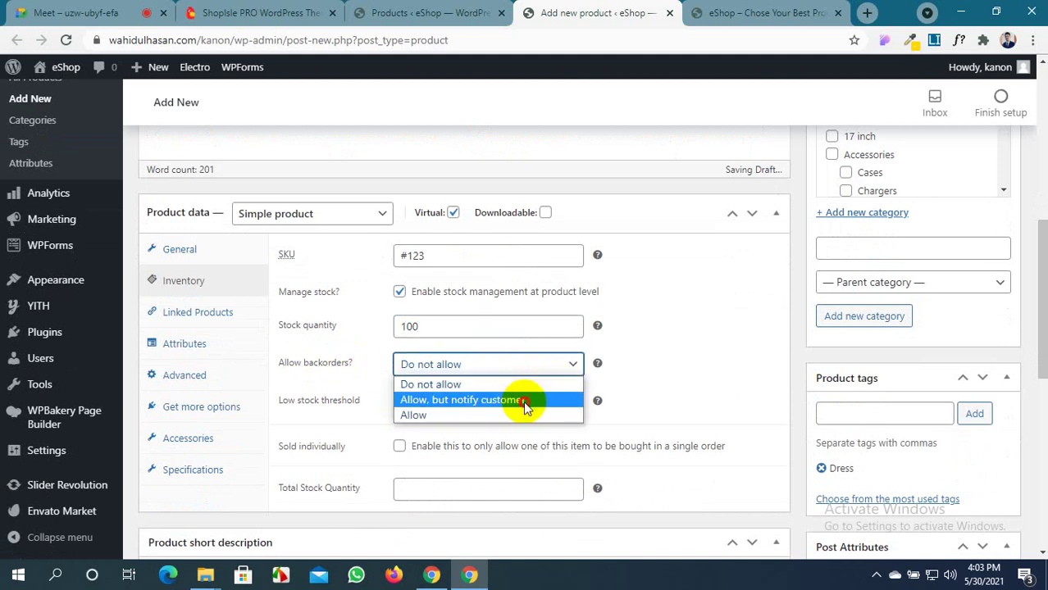
pyautogui.click(524, 401)
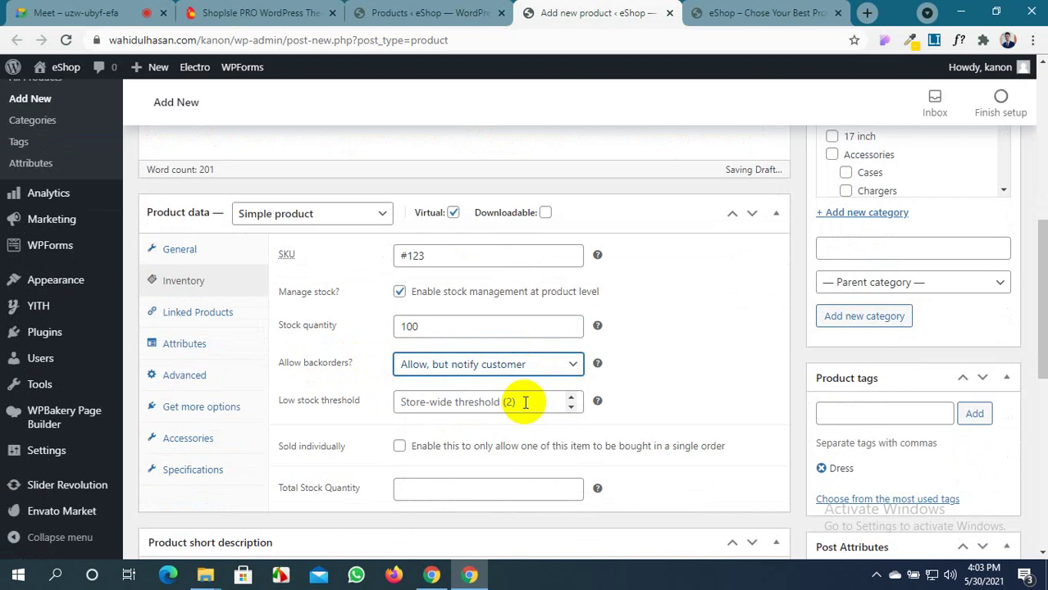
pyautogui.click(525, 402)
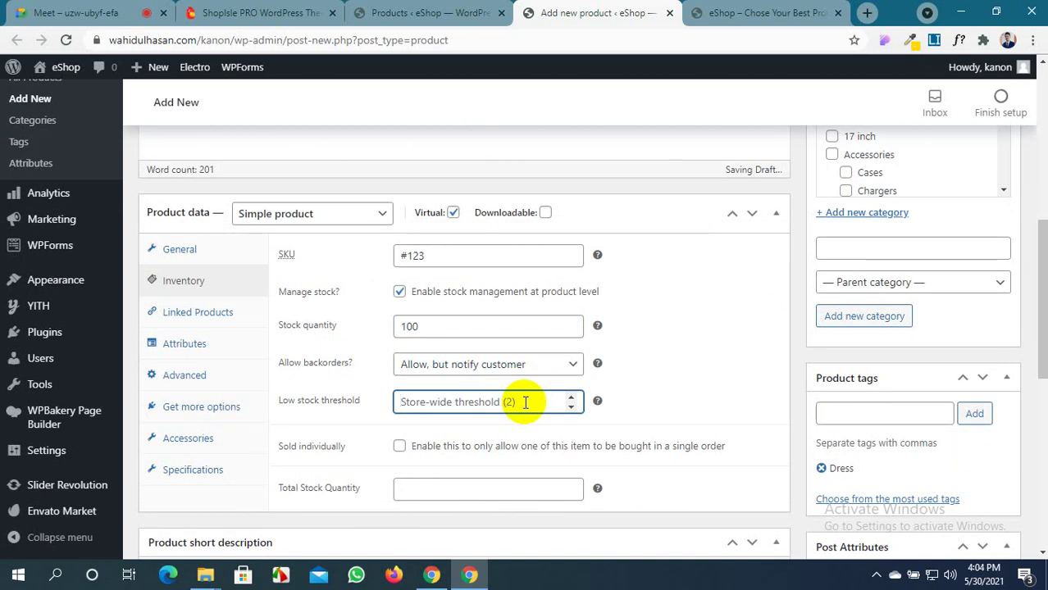
pyautogui.scroll(-1, 525, 402)
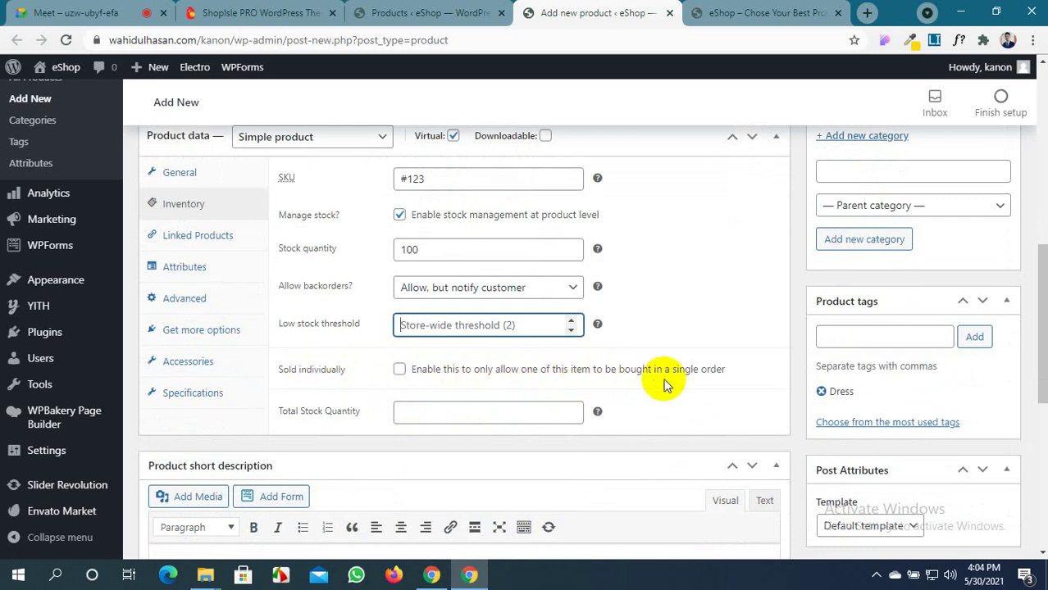
pyautogui.click(399, 370)
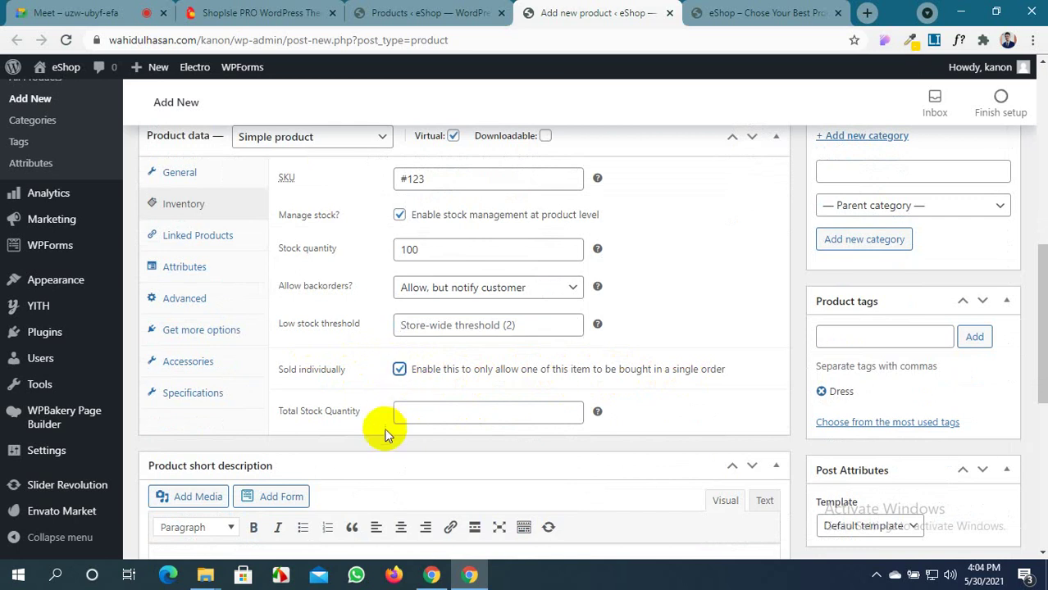
pyautogui.click(414, 412)
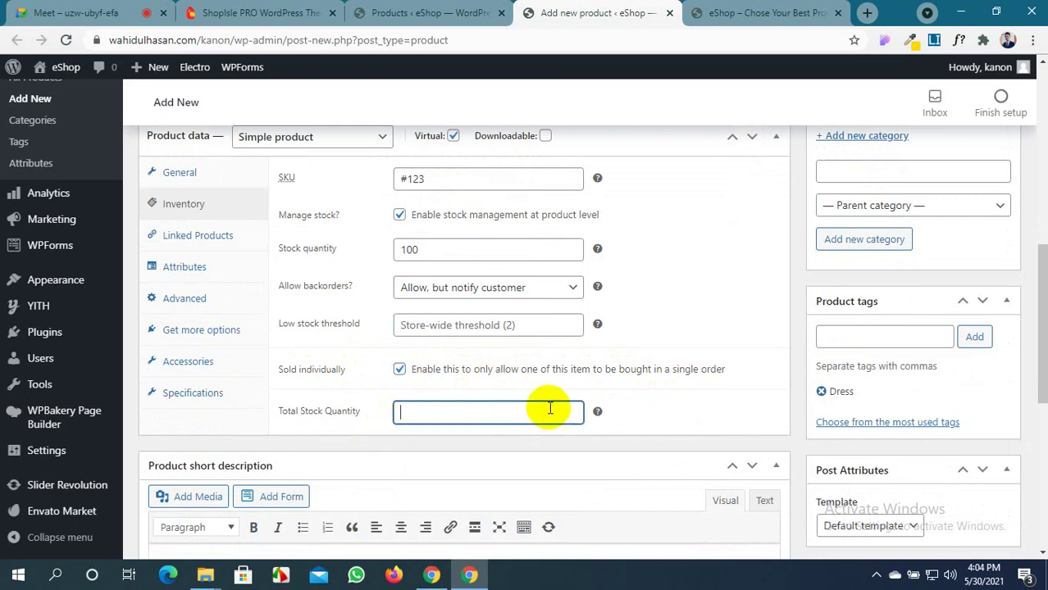
pyautogui.moveTo(598, 413)
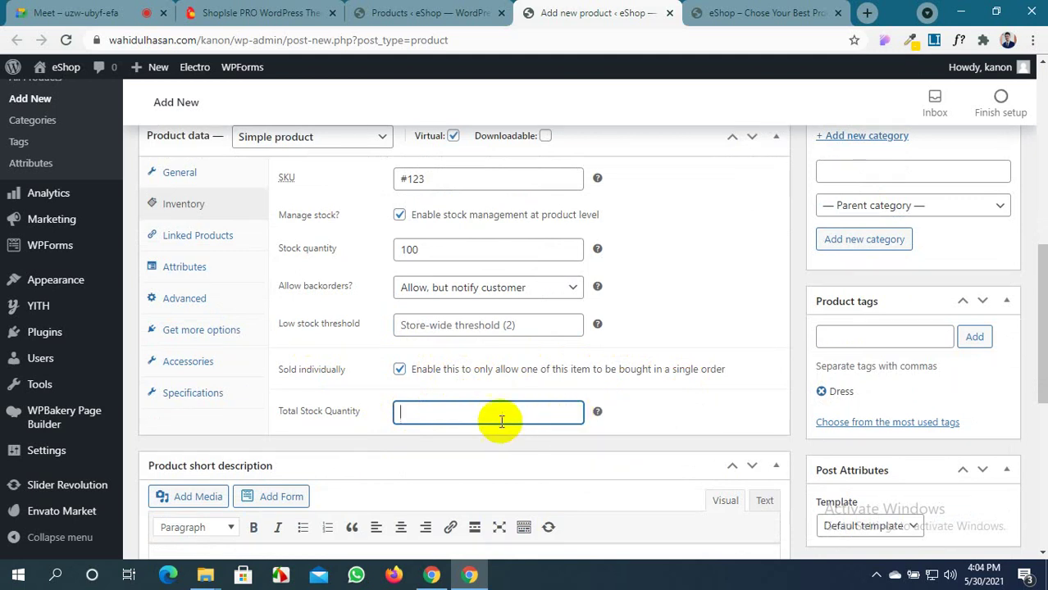
pyautogui.scroll(-2, 566, 415)
pyautogui.scroll(15, 566, 415)
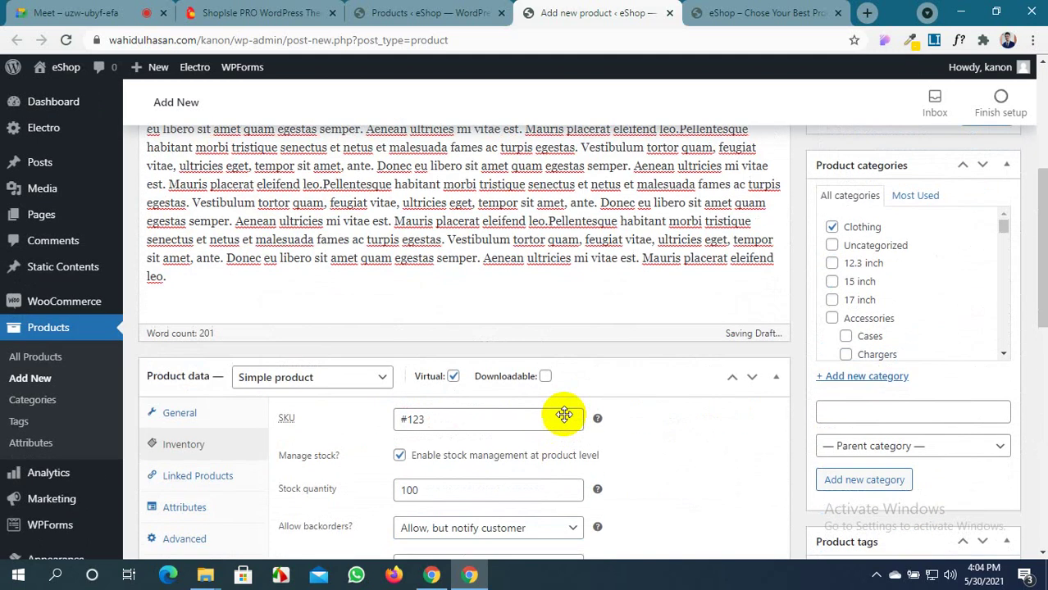
# - Publish BLACK DRESS and switch to the eShop storefront tab
pyautogui.click(986, 439)
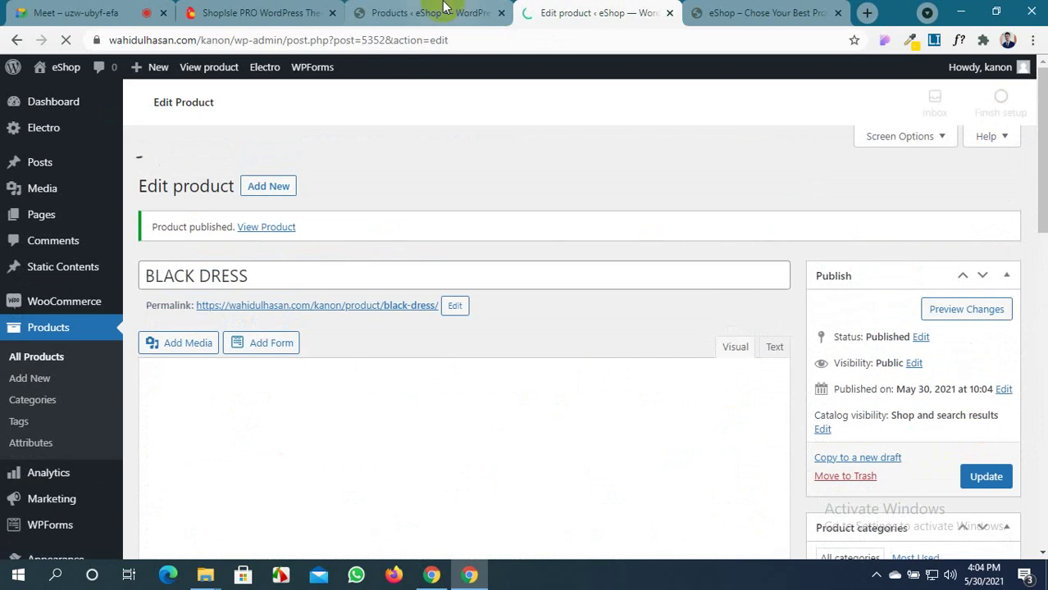
pyautogui.click(751, 10)
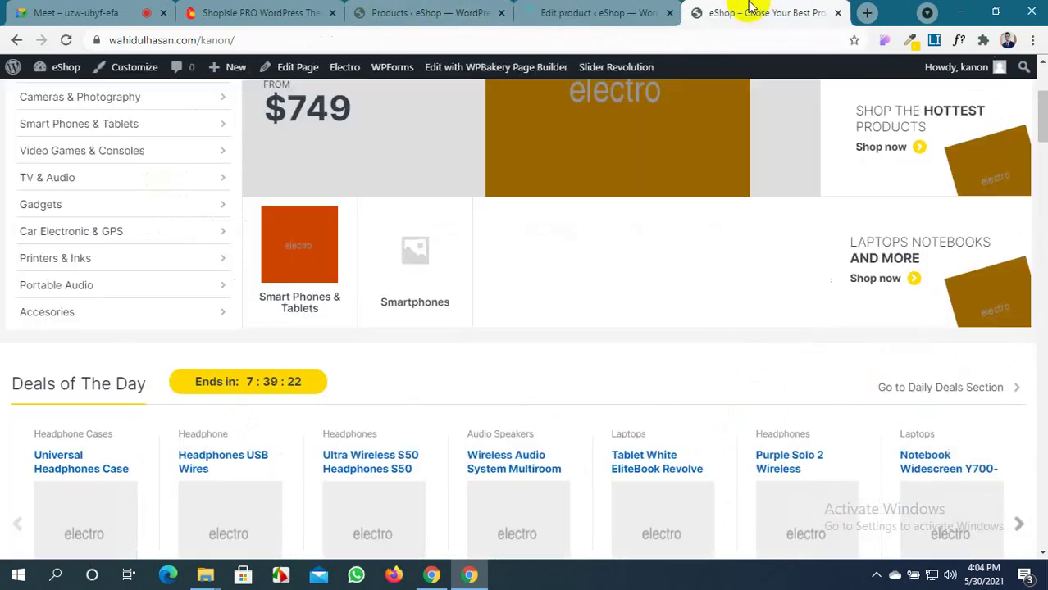
# - Reload the storefront and open BLACK DRESS from Shop to check the 4,990.00 price, 100 in stock and SKU #123
pyautogui.click(68, 40)
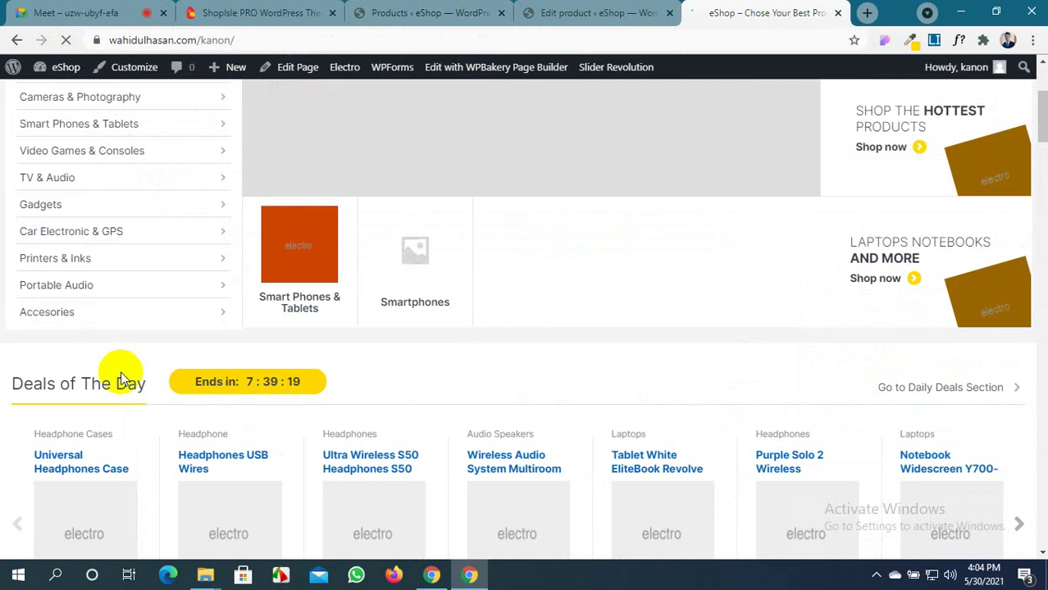
pyautogui.scroll(-2, 122, 373)
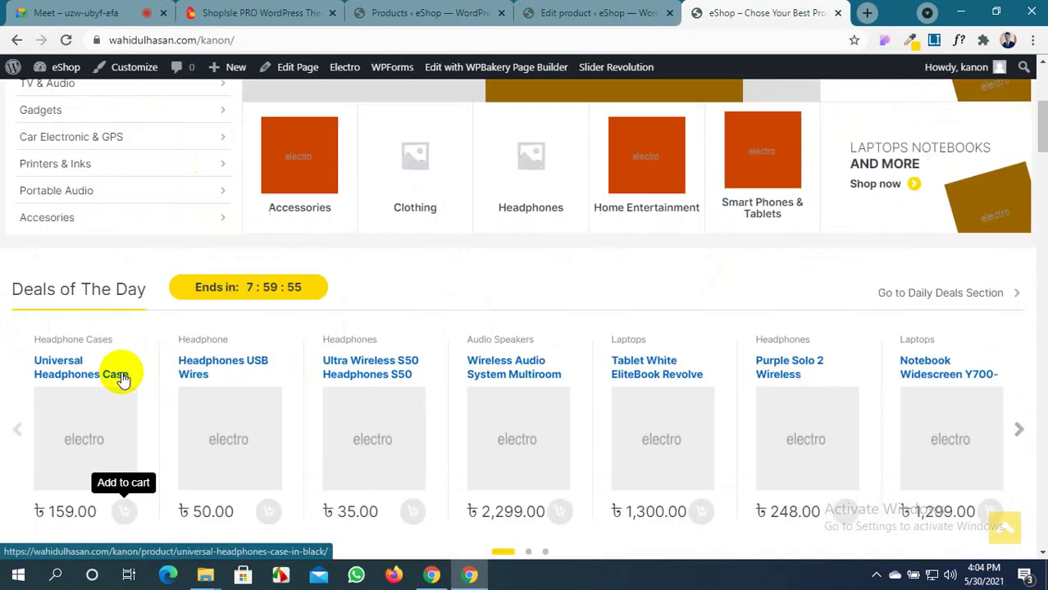
pyautogui.scroll(4, 119, 373)
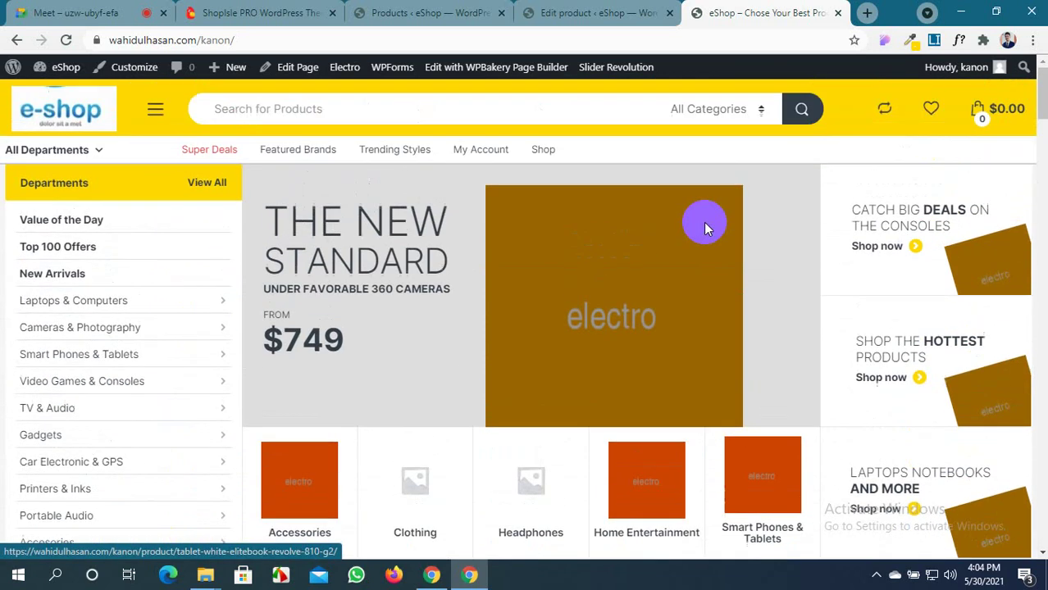
pyautogui.click(537, 151)
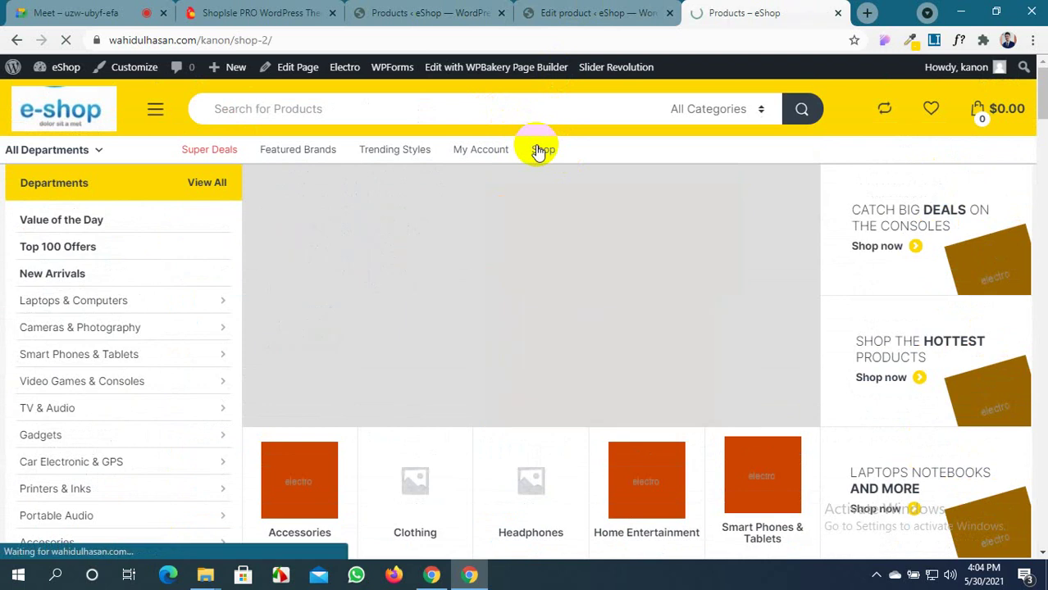
pyautogui.scroll(-6, 459, 316)
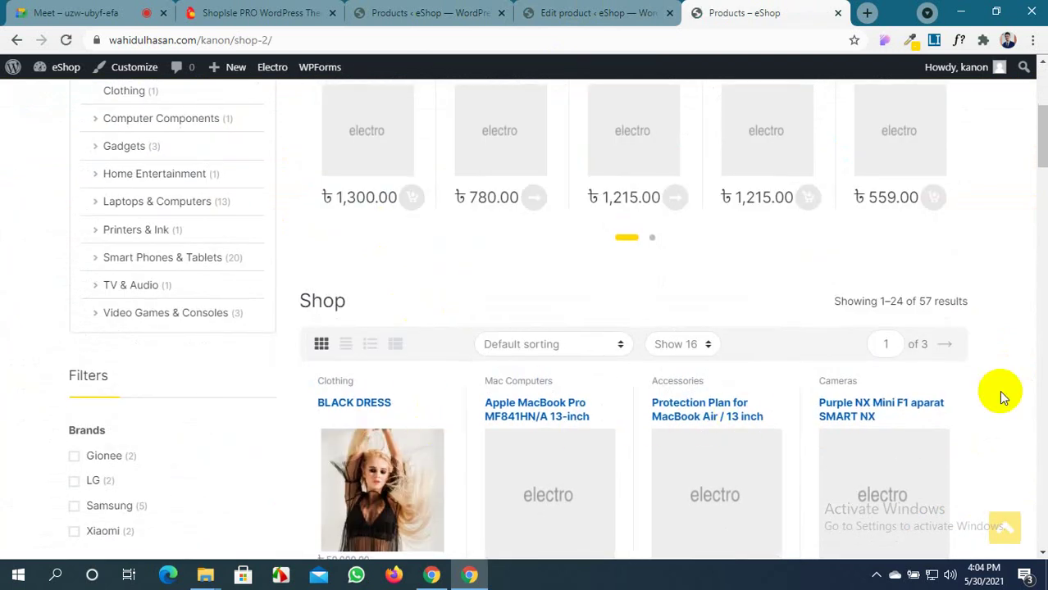
pyautogui.scroll(-3, 999, 390)
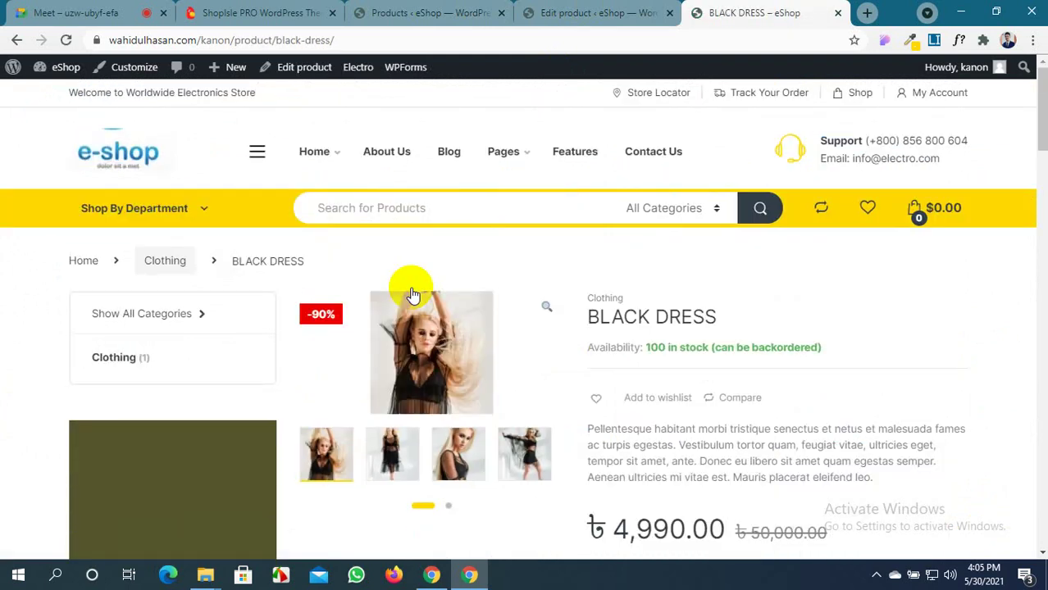
pyautogui.scroll(-4, 413, 295)
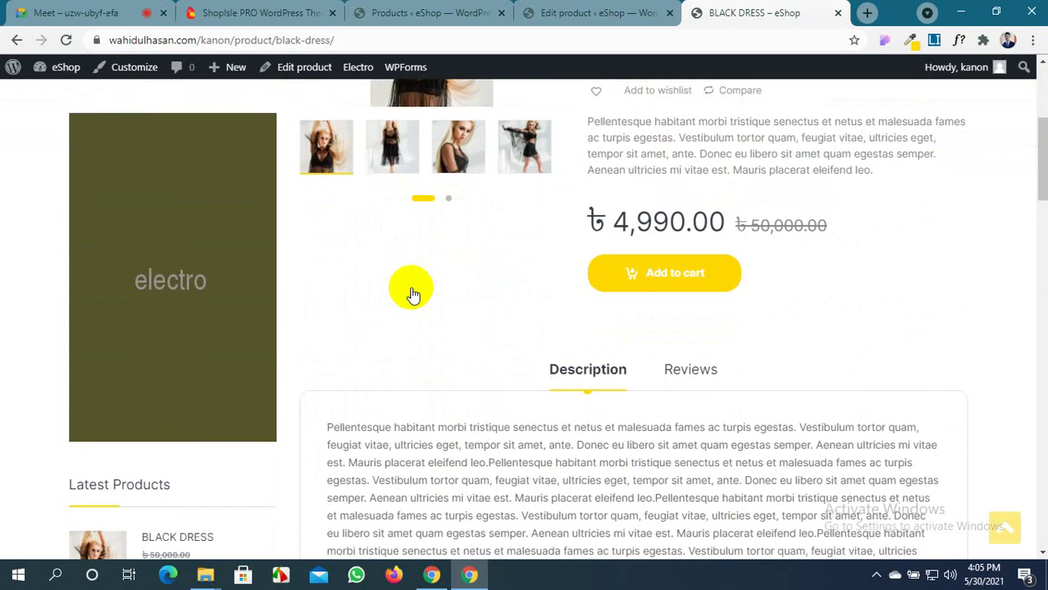
pyautogui.scroll(4, 412, 295)
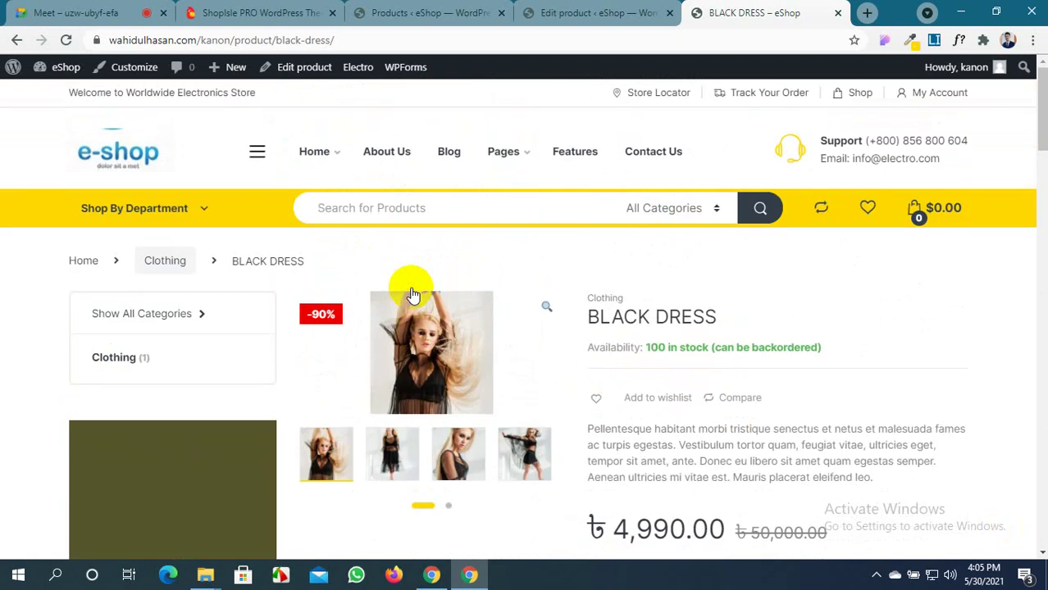
pyautogui.scroll(-5, 413, 295)
pyautogui.scroll(5, 412, 296)
pyautogui.scroll(-4, 413, 295)
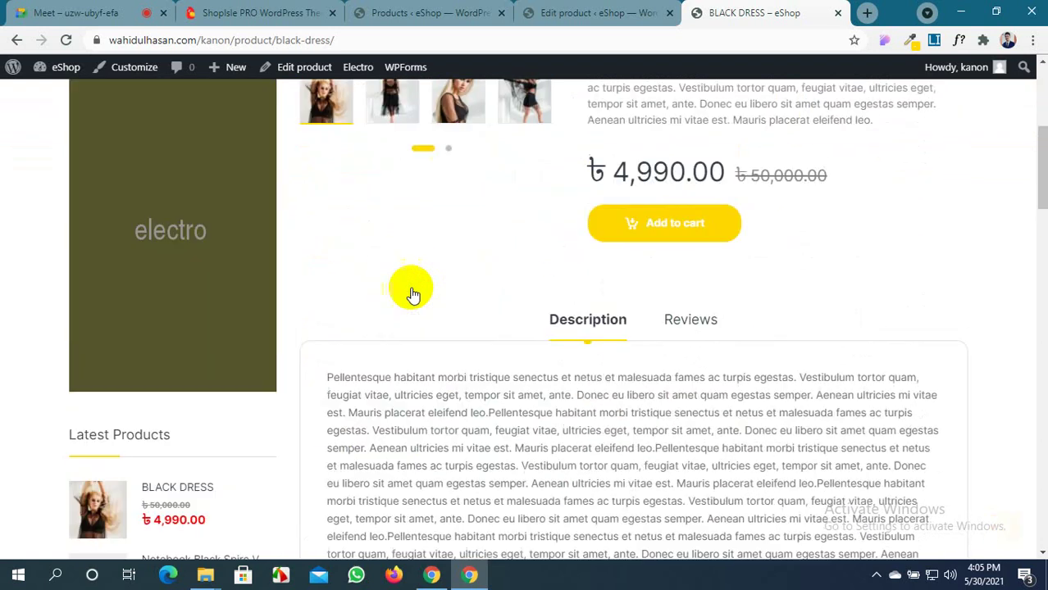
pyautogui.scroll(-2, 412, 295)
pyautogui.moveTo(574, 392); pyautogui.dragTo(319, 215)
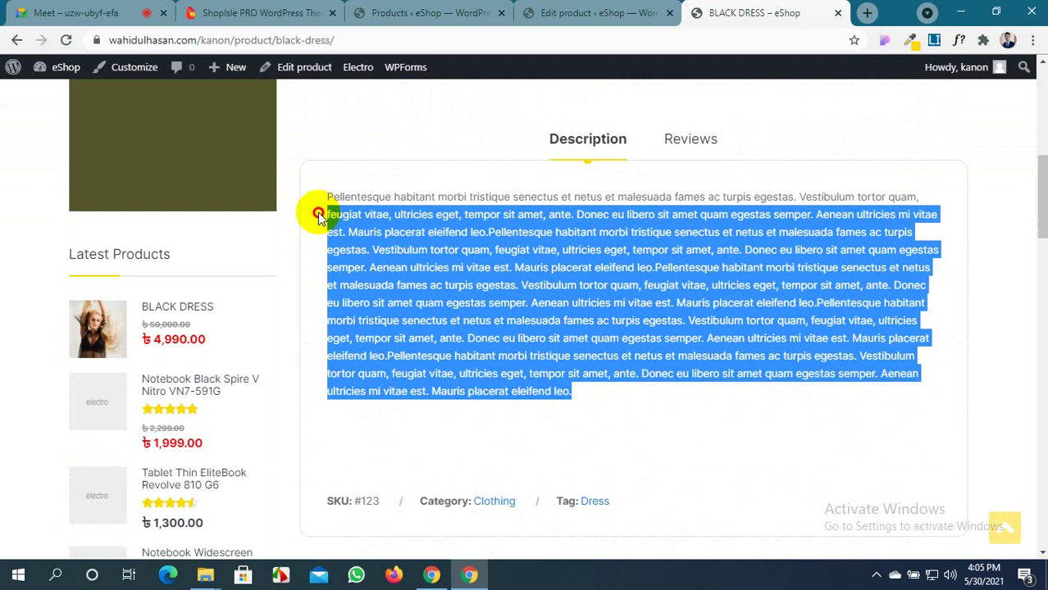
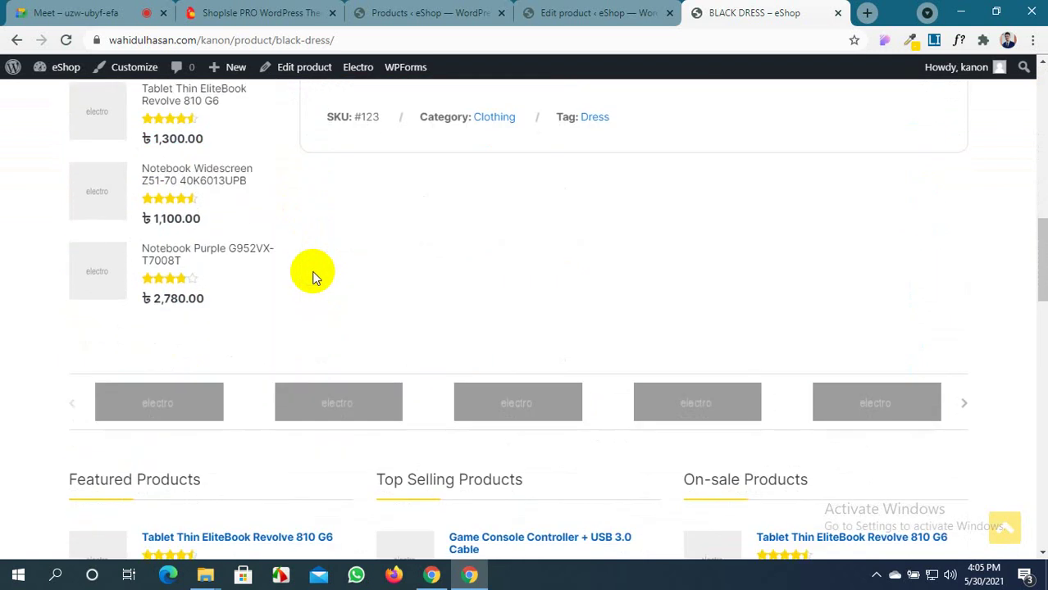
# - Go to the eShop home page, look over the BLACK DRESS editor once more, then close it
pyautogui.scroll(9, 313, 276)
pyautogui.scroll(-2, 312, 276)
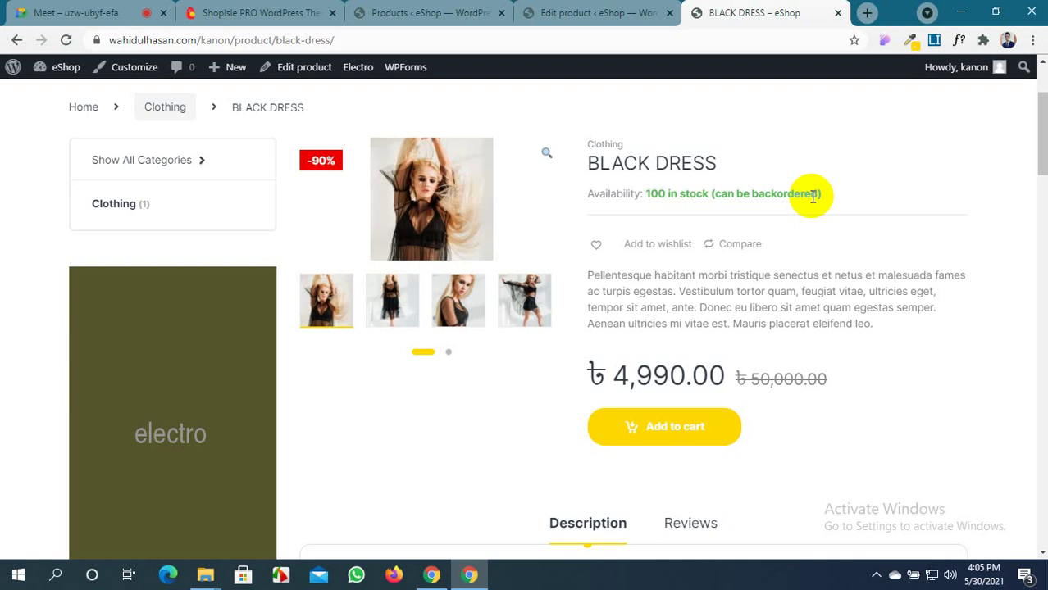
pyautogui.scroll(1, 812, 197)
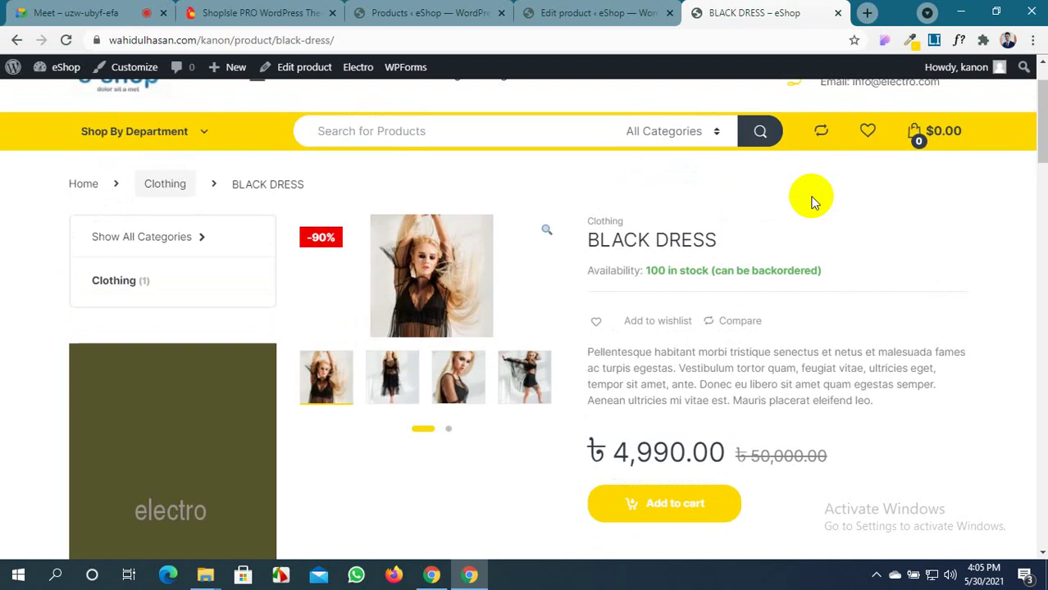
pyautogui.scroll(1, 812, 201)
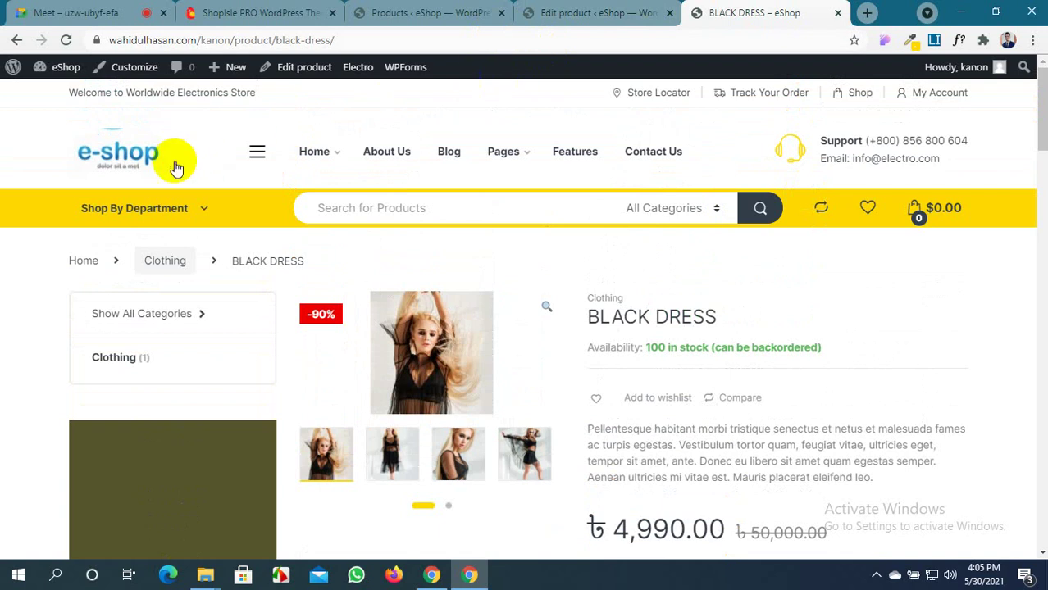
pyautogui.click(131, 163)
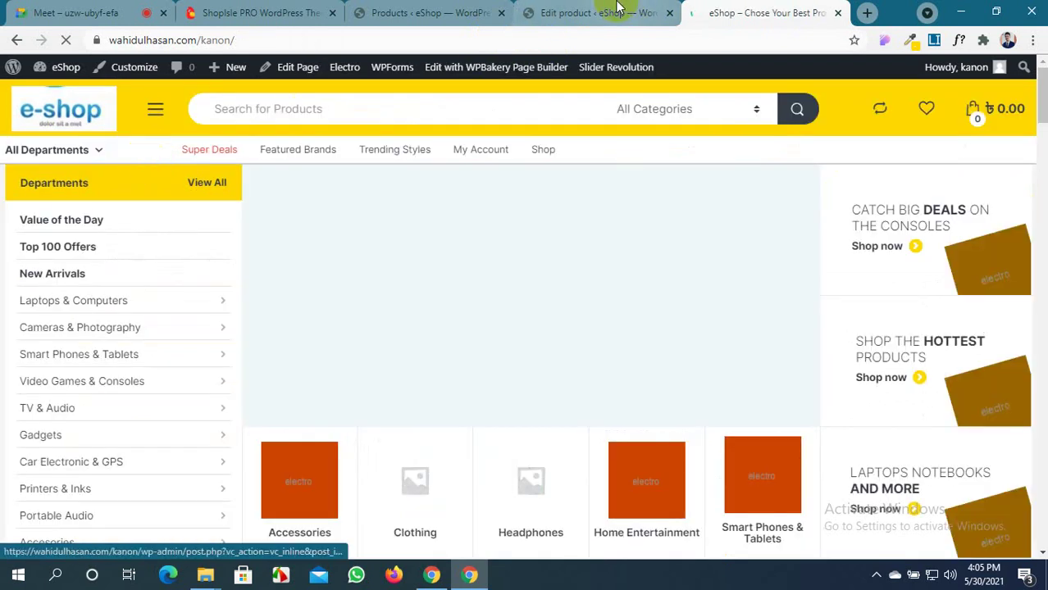
pyautogui.click(606, 12)
pyautogui.scroll(-6, 427, 345)
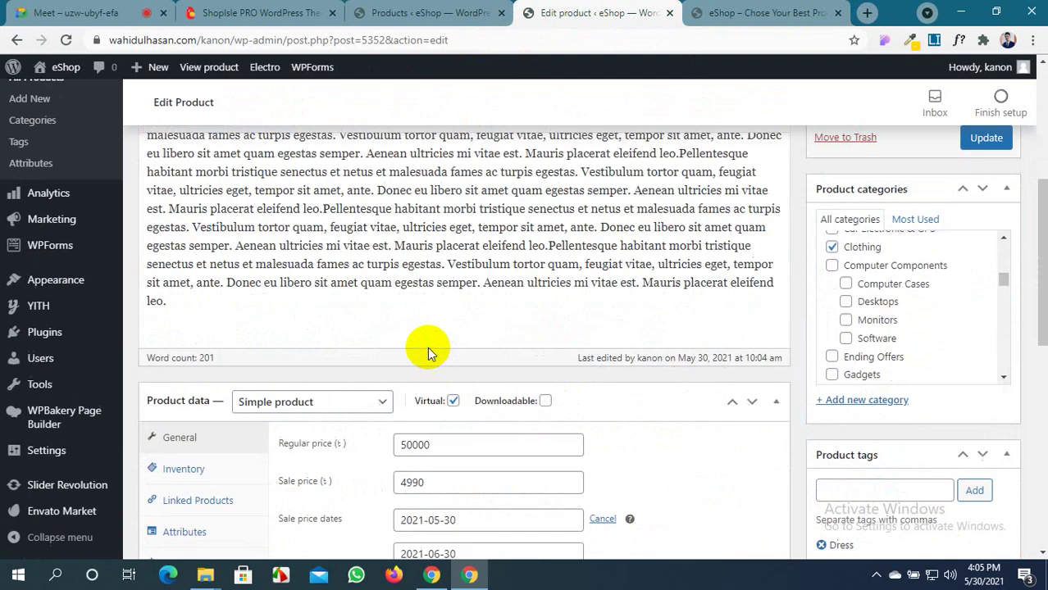
pyautogui.scroll(6, 427, 347)
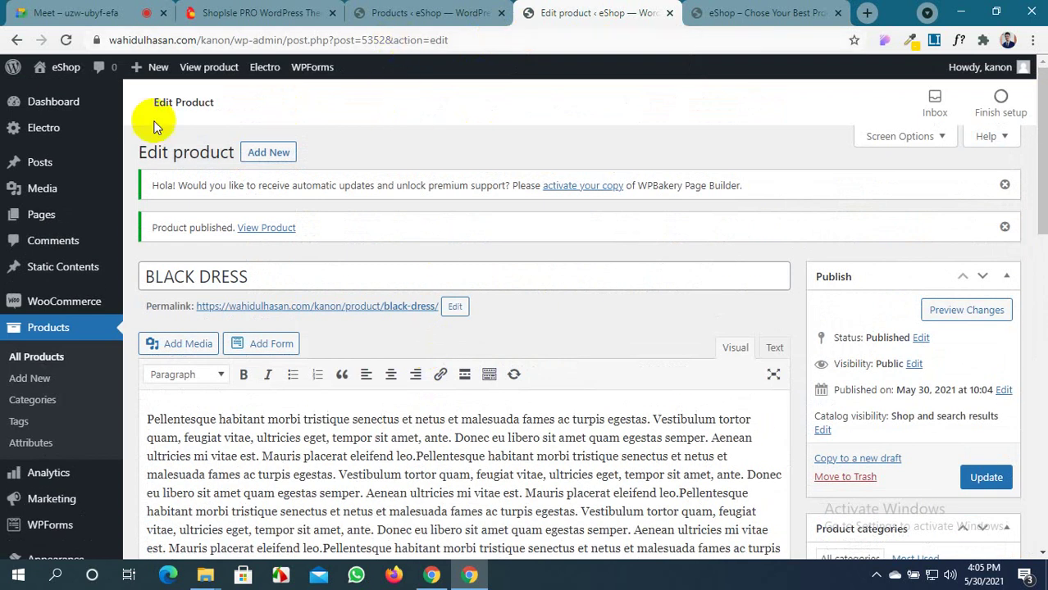
pyautogui.click(669, 13)
# - Open a blank new-product form in a background tab and preview the demo's Leather Jacket quick view
pyautogui.click(469, 12)
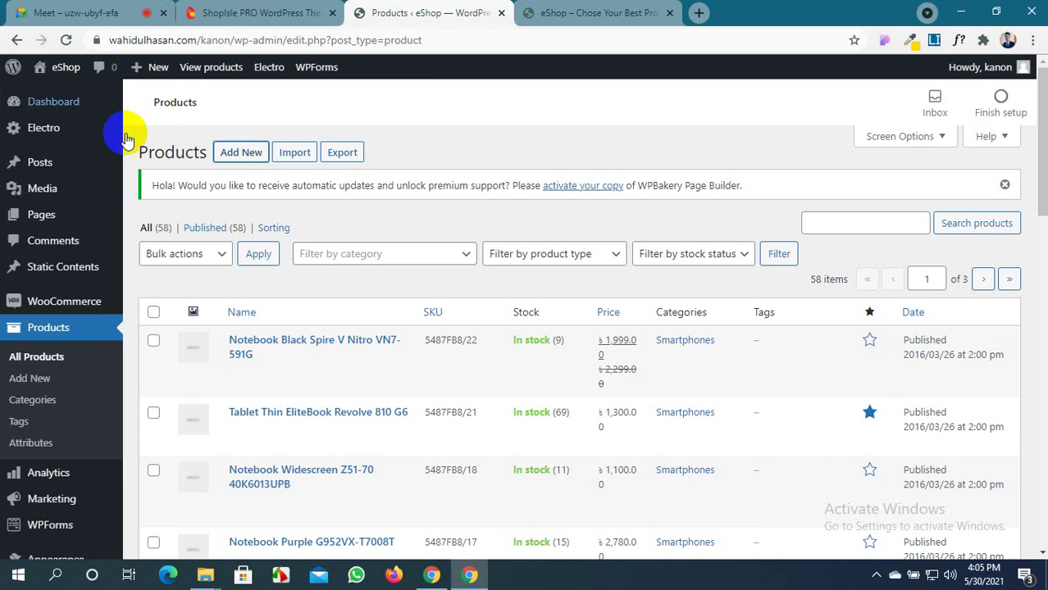
pyautogui.middleClick(239, 153)
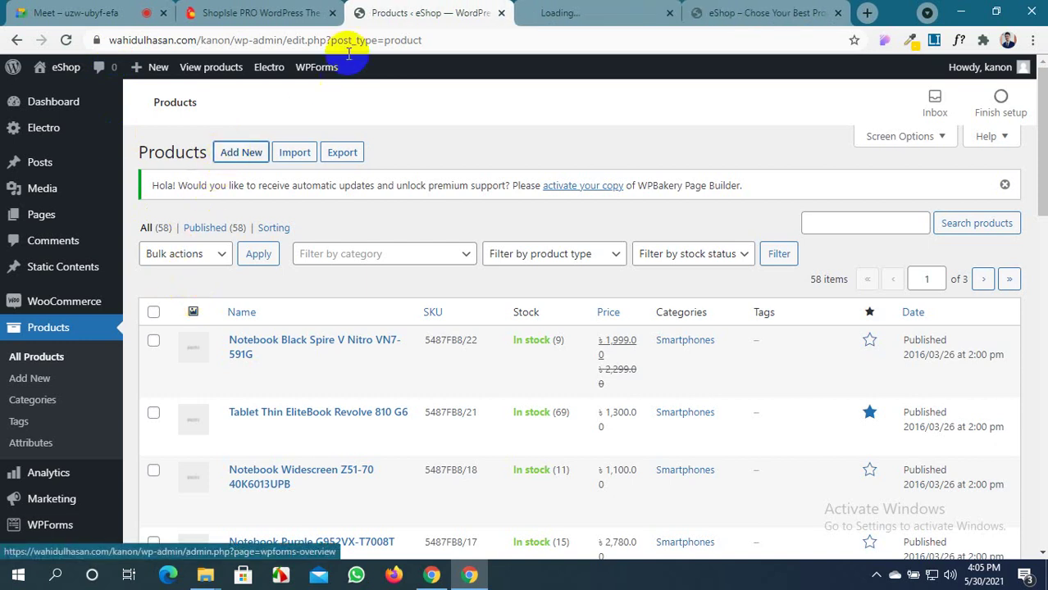
pyautogui.click(270, 13)
pyautogui.scroll(-10, 660, 470)
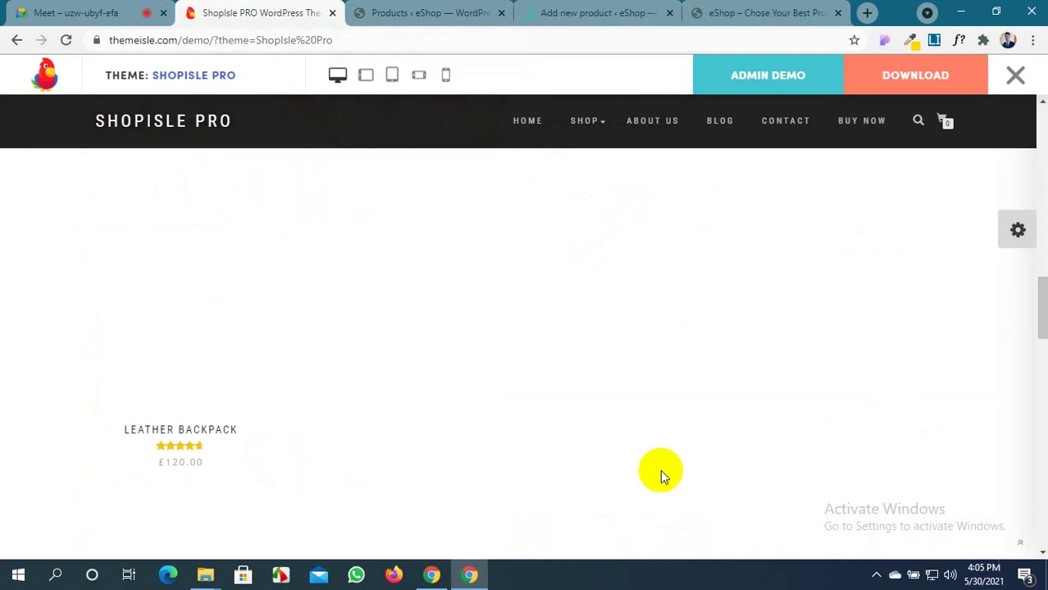
pyautogui.scroll(-3, 141, 362)
pyautogui.moveTo(168, 339)
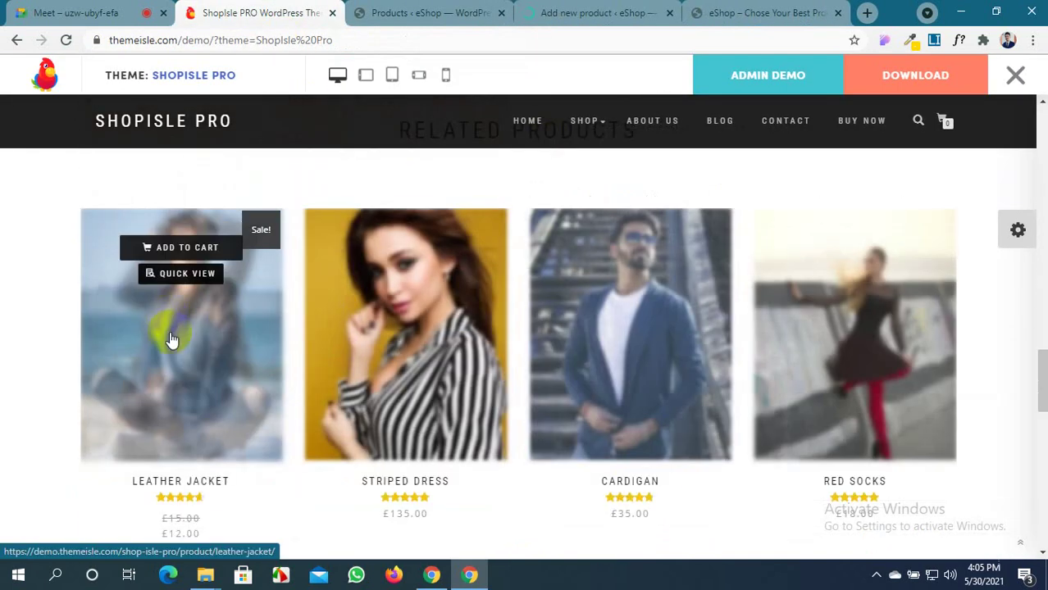
pyautogui.click(170, 358)
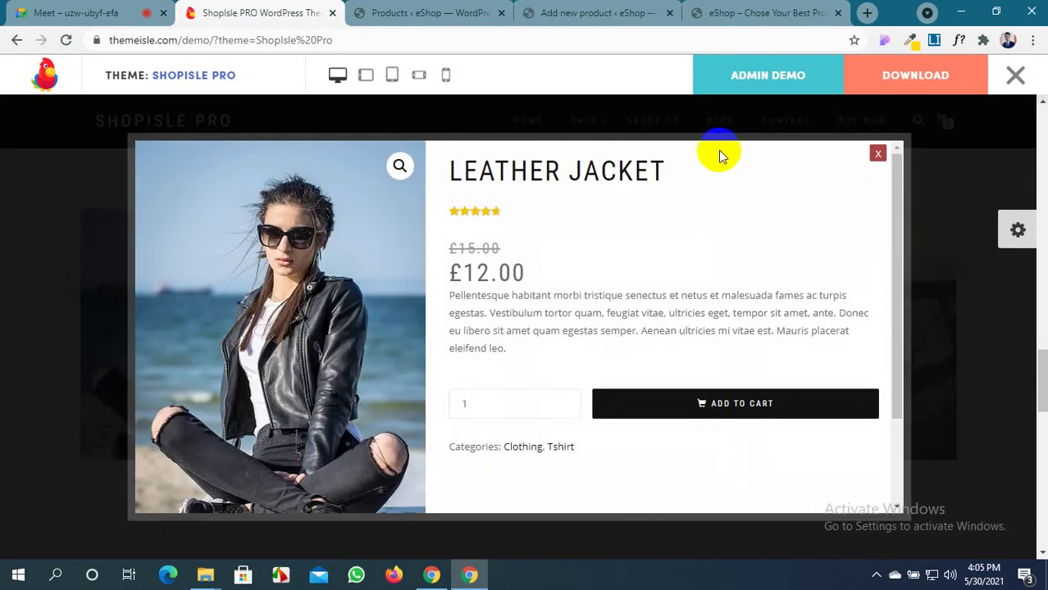
pyautogui.click(879, 156)
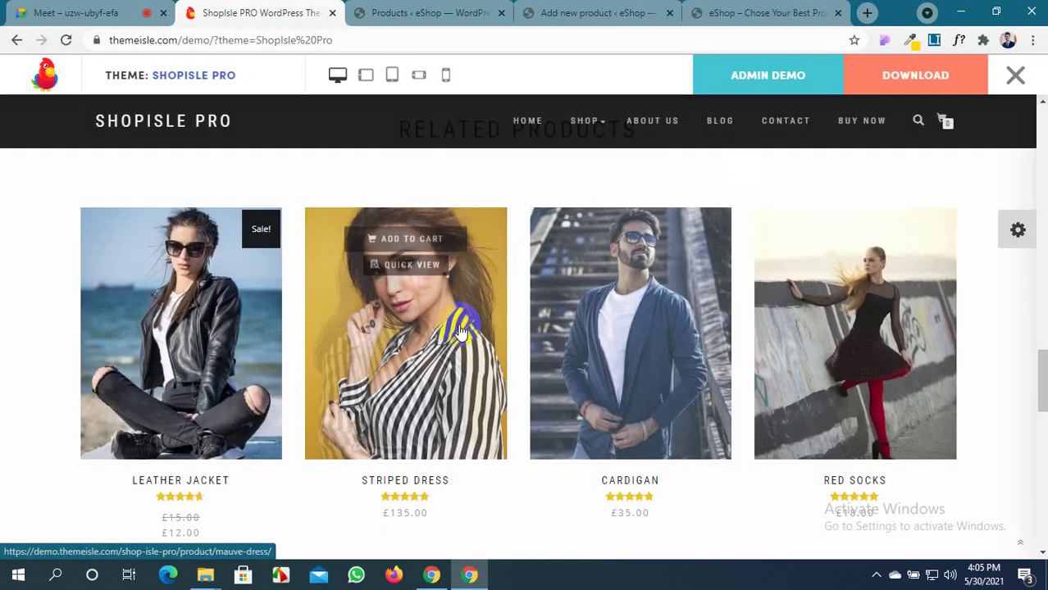
# - Open the demo's Leather Jacket product page and copy its LEATHER JACKET title
pyautogui.scroll(15, 459, 328)
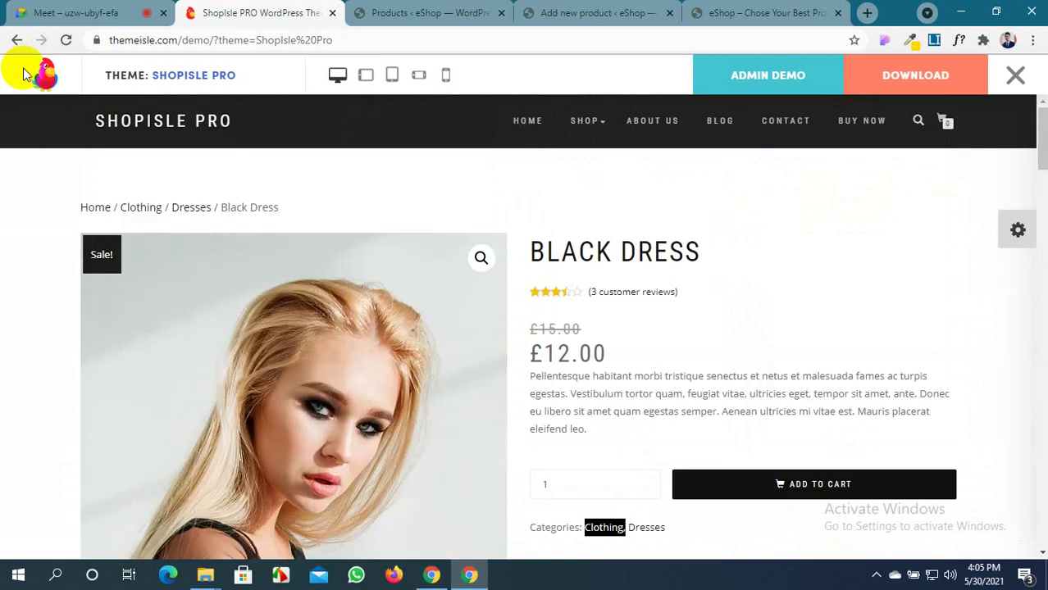
pyautogui.click(16, 41)
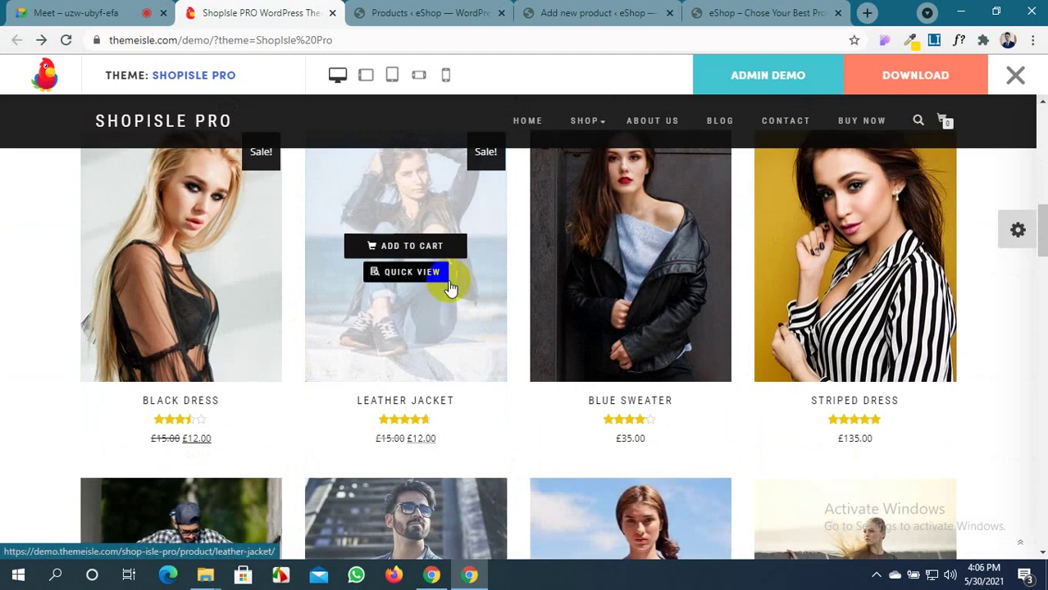
pyautogui.click(441, 326)
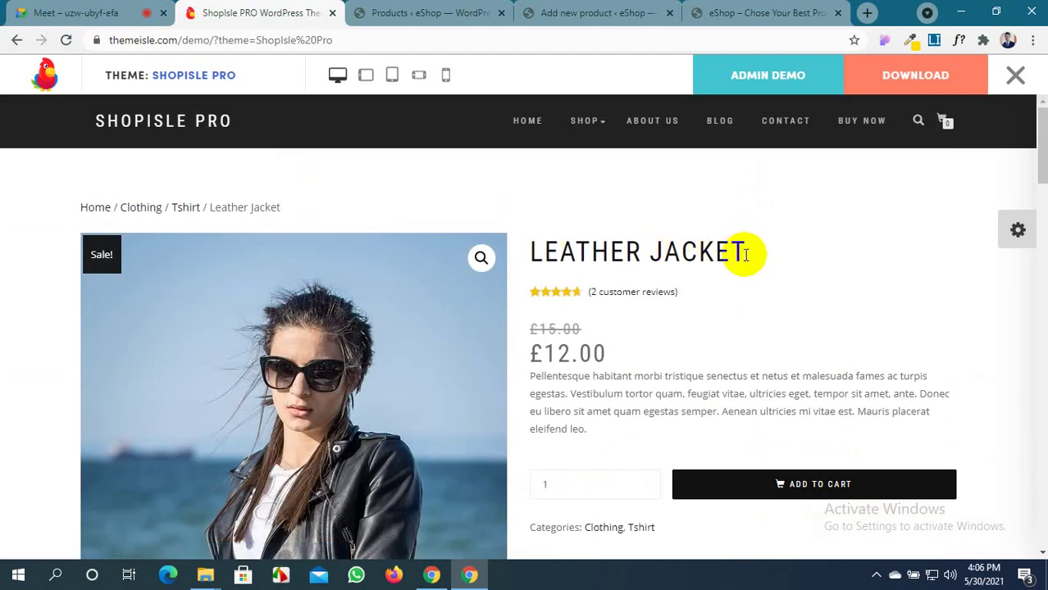
pyautogui.moveTo(742, 253); pyautogui.dragTo(530, 256)
pyautogui.hotkey('ctrl', 'c')
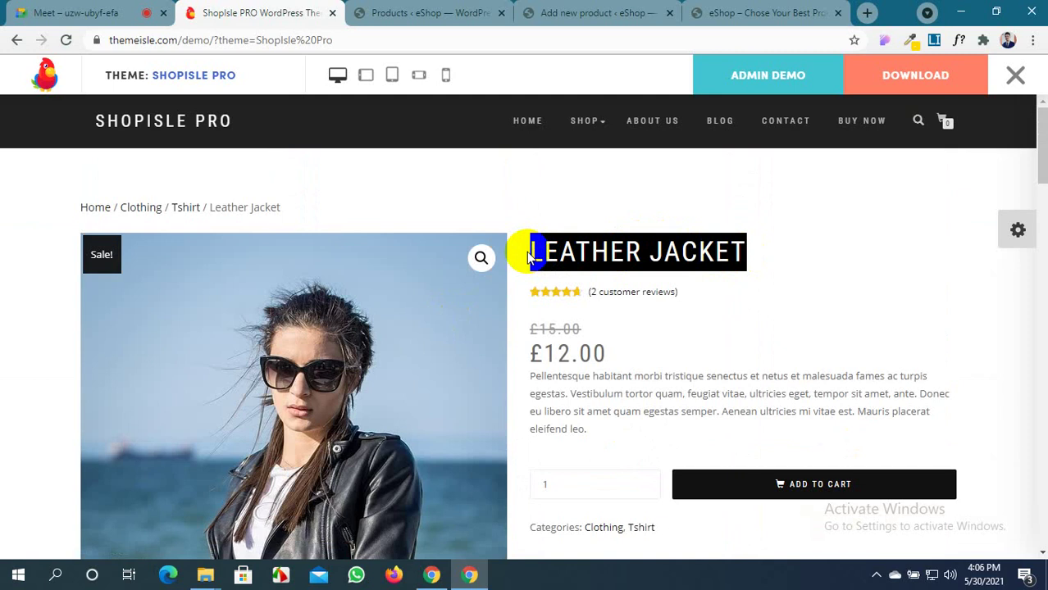
pyautogui.click(431, 12)
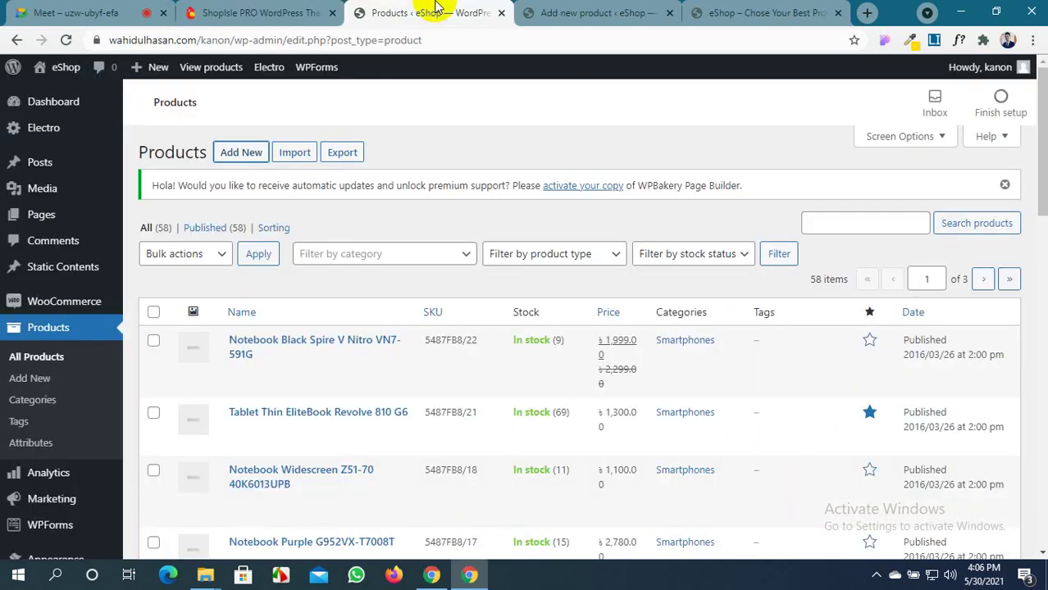
# - Name the new product LEATHER JACKET and copy the description text from the demo page
pyautogui.click(603, 9)
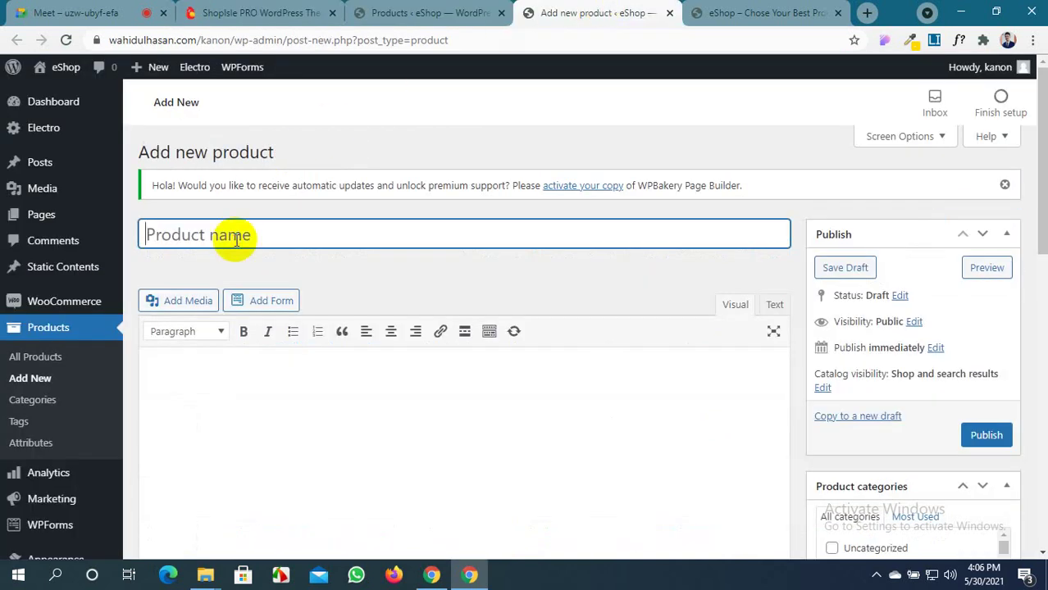
pyautogui.hotkey('ctrl', 'v')
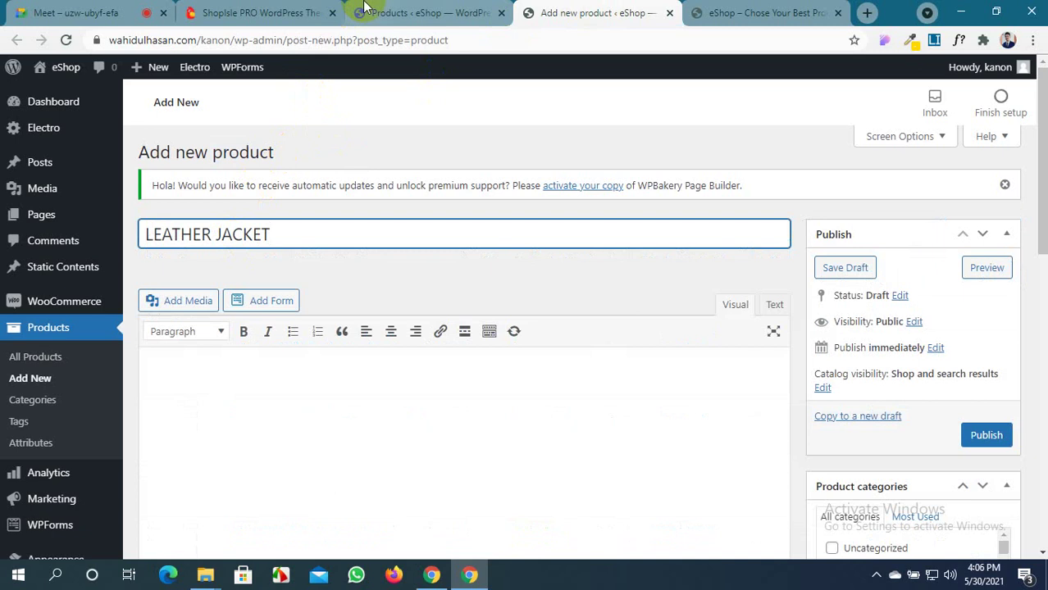
pyautogui.click(361, 12)
pyautogui.click(266, 13)
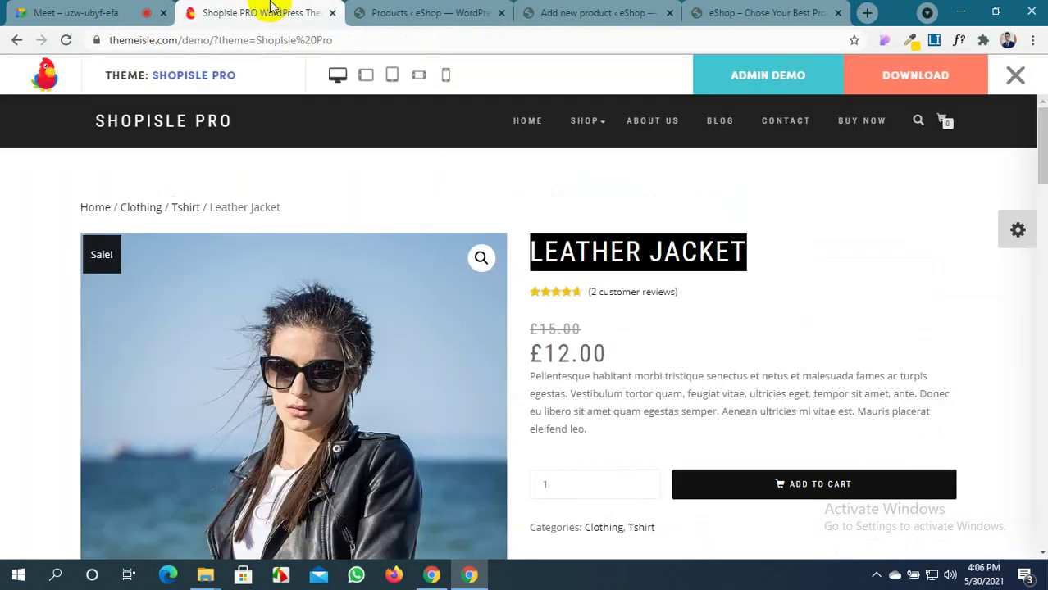
pyautogui.scroll(-1, 601, 311)
pyautogui.scroll(-1, 601, 312)
pyautogui.moveTo(592, 279); pyautogui.dragTo(530, 232)
pyautogui.hotkey('ctrl', 'c')
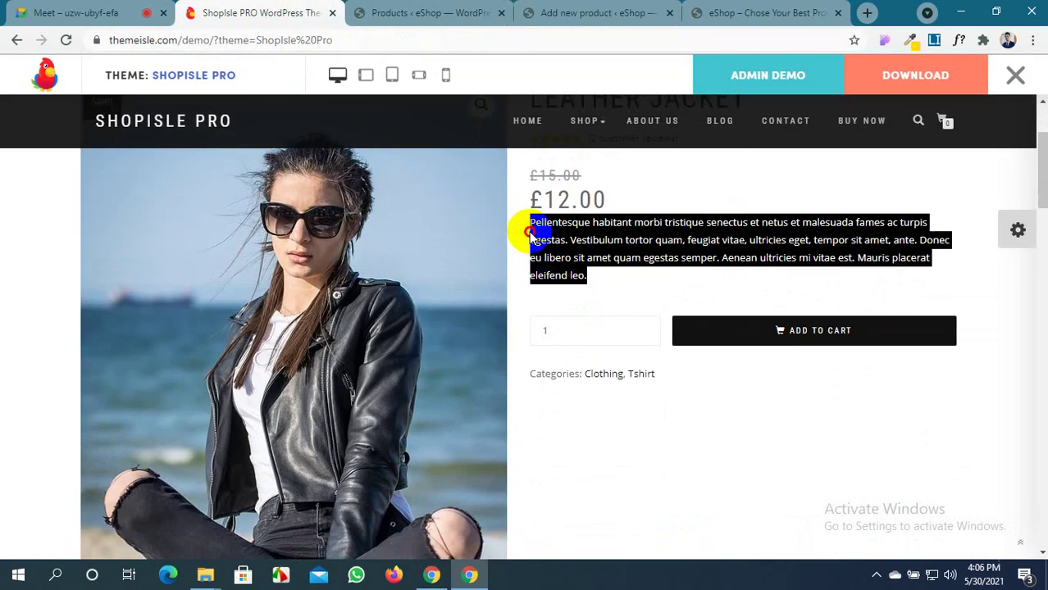
# - Paste the copied text into both the product description and the short description
pyautogui.click(461, 10)
pyautogui.click(560, 9)
pyautogui.click(289, 394)
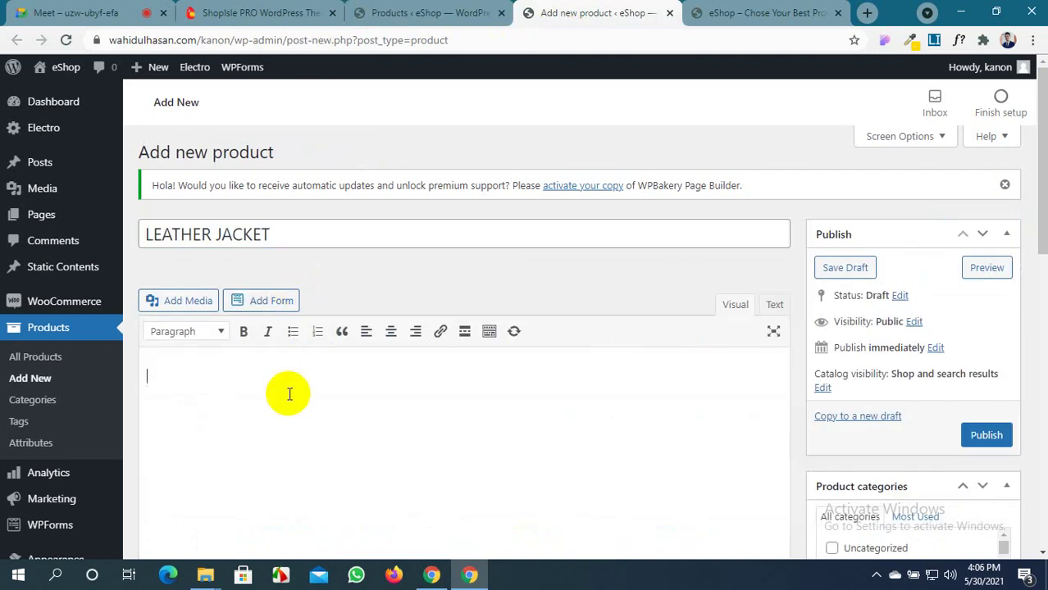
pyautogui.hotkey('ctrl', 'v')
pyautogui.scroll(-10, 289, 395)
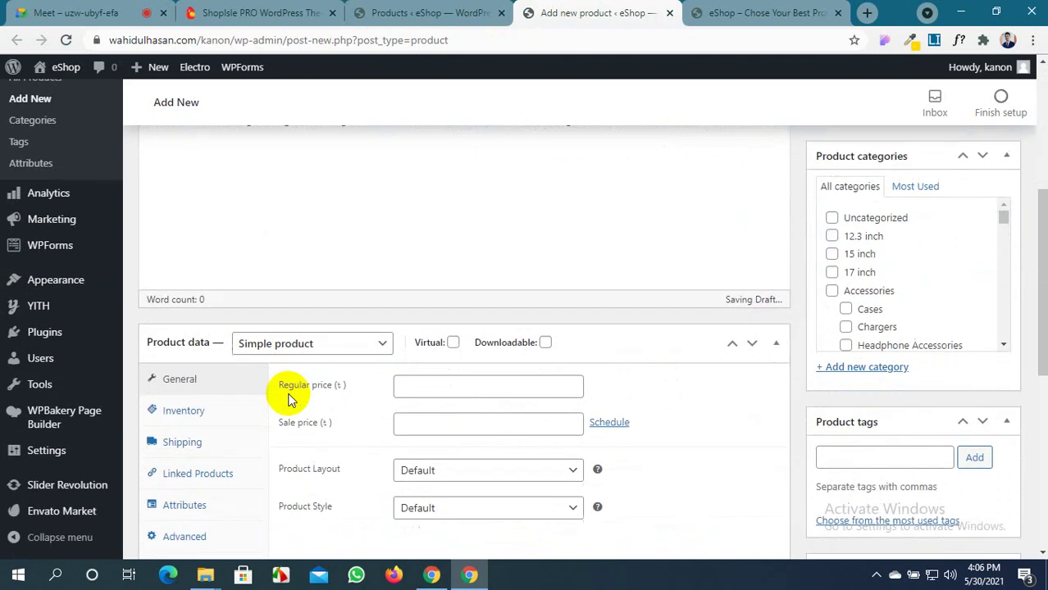
pyautogui.click(293, 457)
pyautogui.write('Pellentesque habitant morbi tristique senectus et netus et malesuada fames ac turpis egestas. Vestibulum tortor quam, feugiat vitae, ultricies eget, tempor sit amet, ante. Donec eu libero sit amet quam egestas semper. Aenean ultricies mi vitae est. Mauris placerat eleifend leo.')
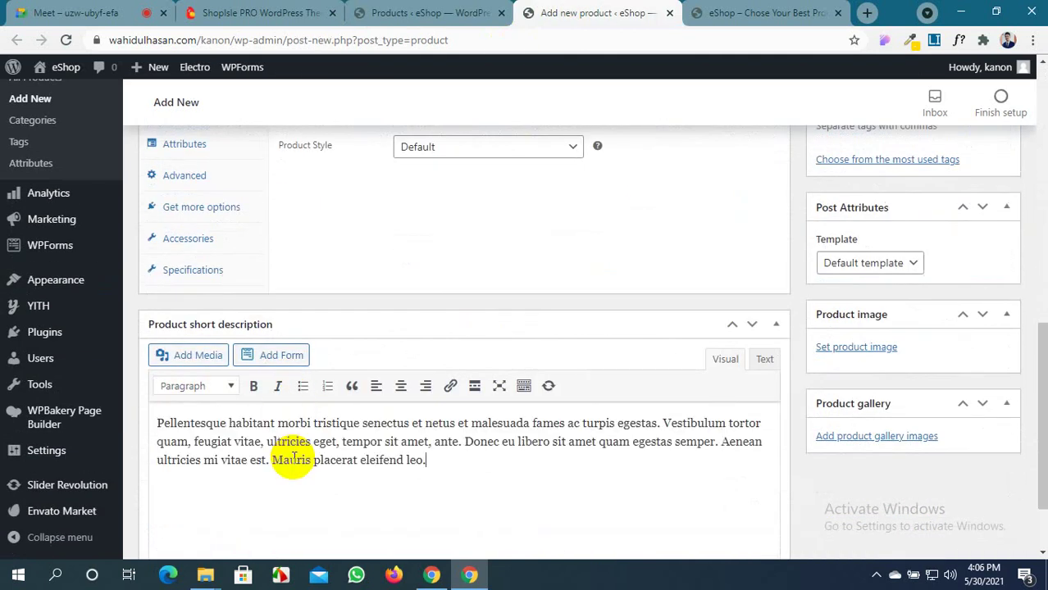
pyautogui.scroll(4, 293, 458)
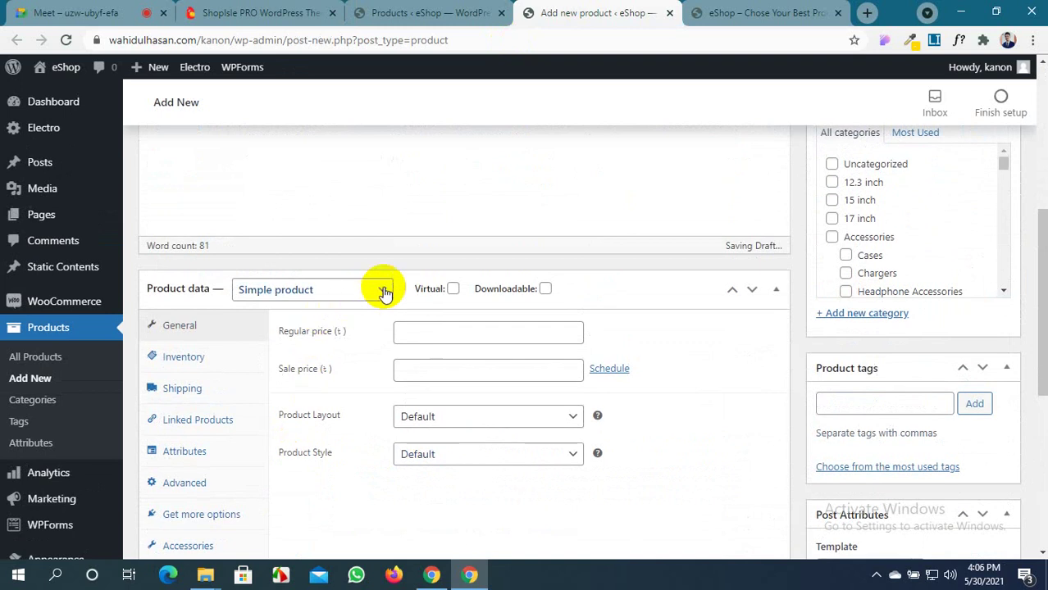
# - Set the regular price to 98765 and the sale price to 89876
pyautogui.click(426, 334)
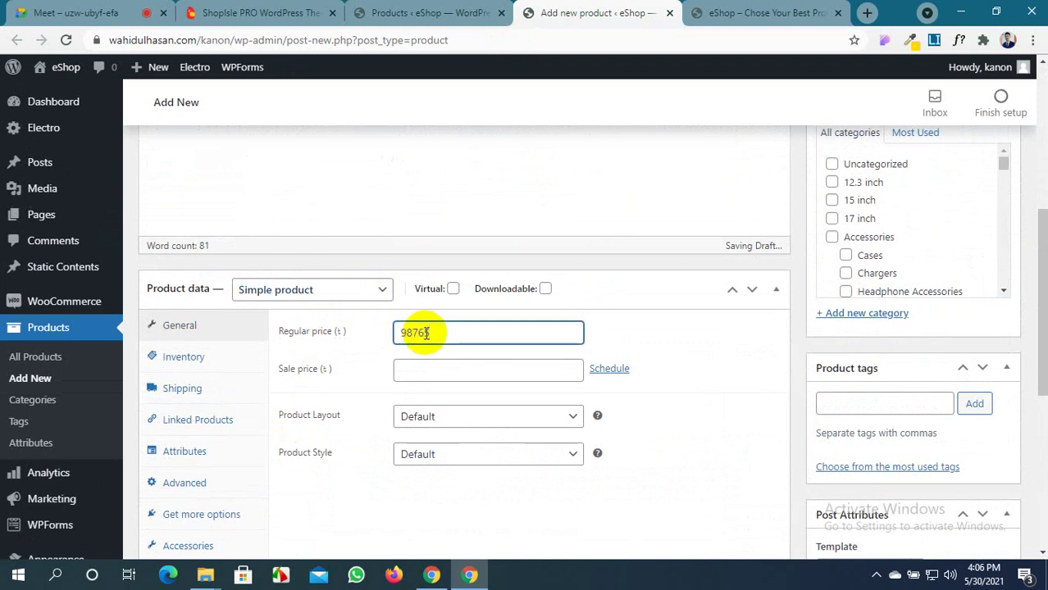
pyautogui.click(425, 374)
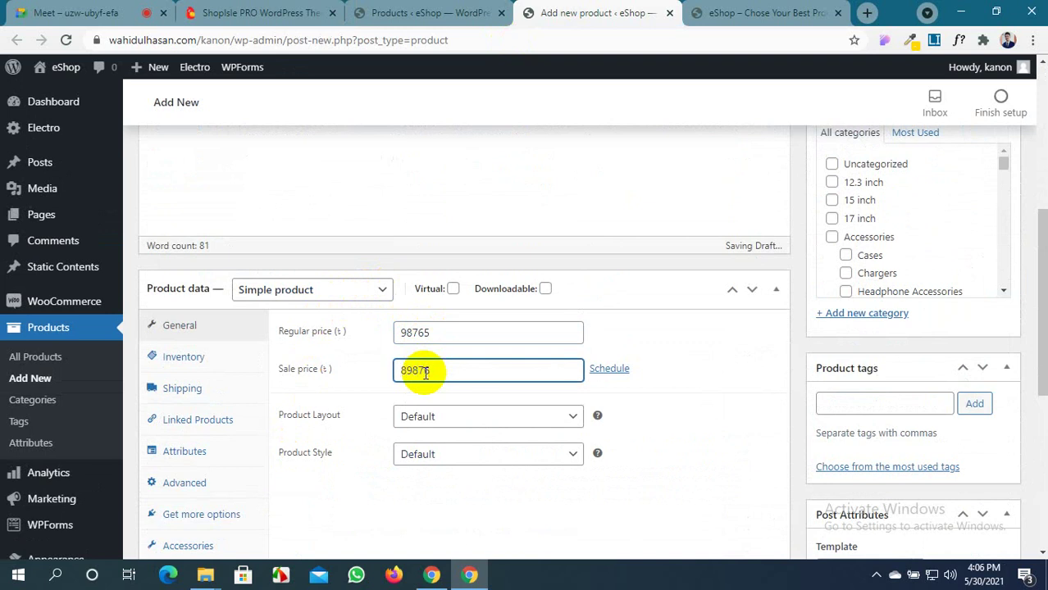
pyautogui.write('89876')
pyautogui.scroll(-1, 426, 374)
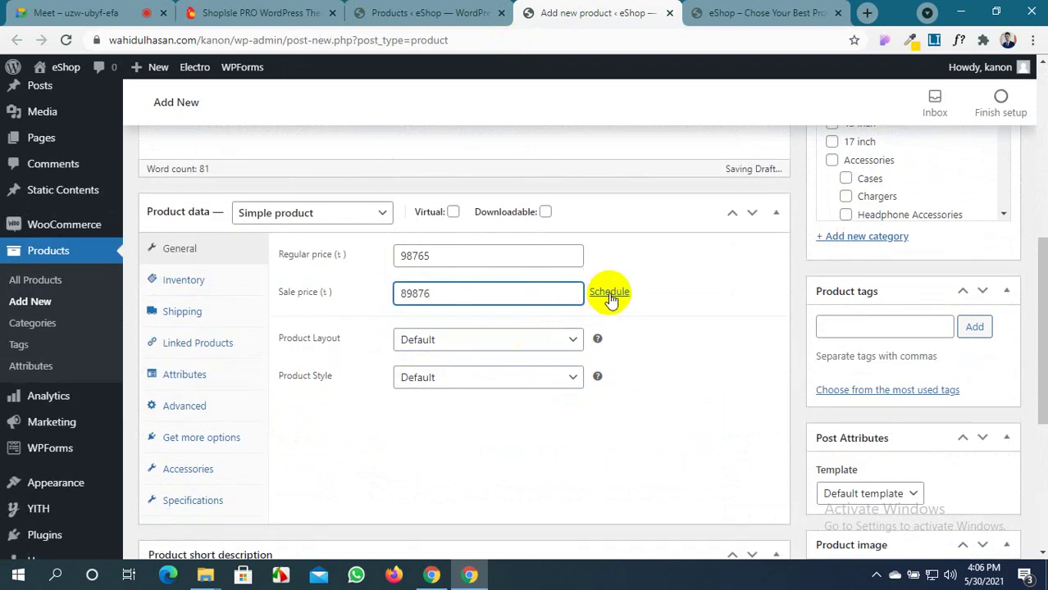
pyautogui.scroll(2, 624, 294)
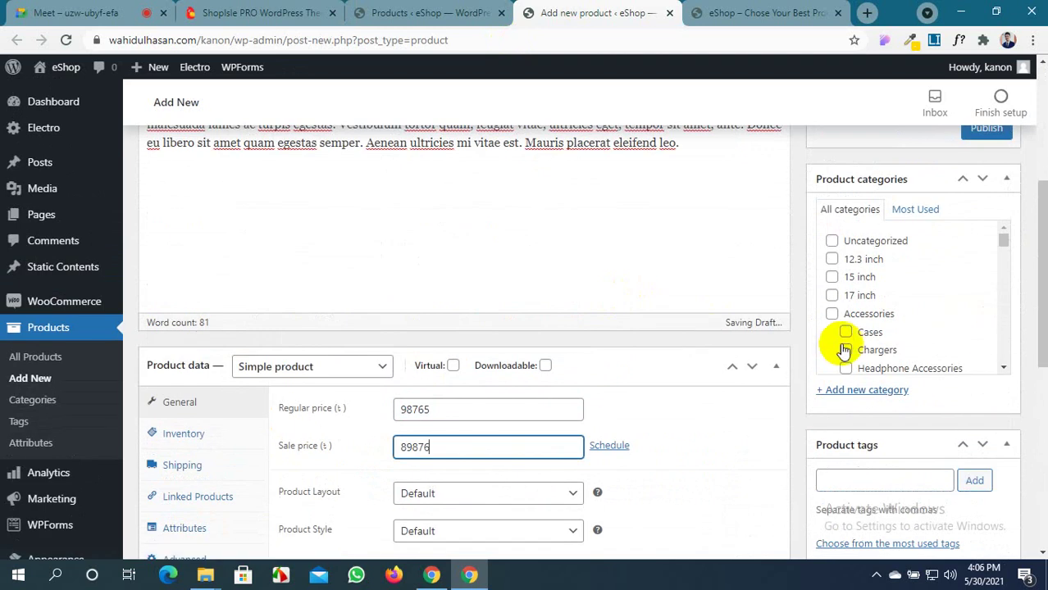
# - Copy JACKET from the demo title and create a new JACKET product category
pyautogui.click(459, 10)
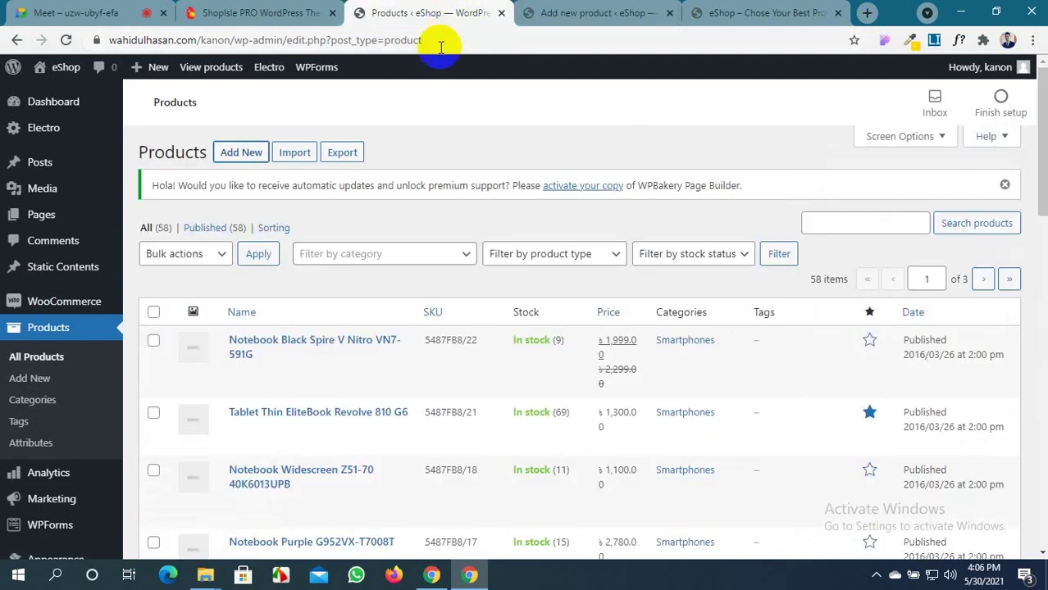
pyautogui.click(299, 8)
pyautogui.scroll(2, 461, 218)
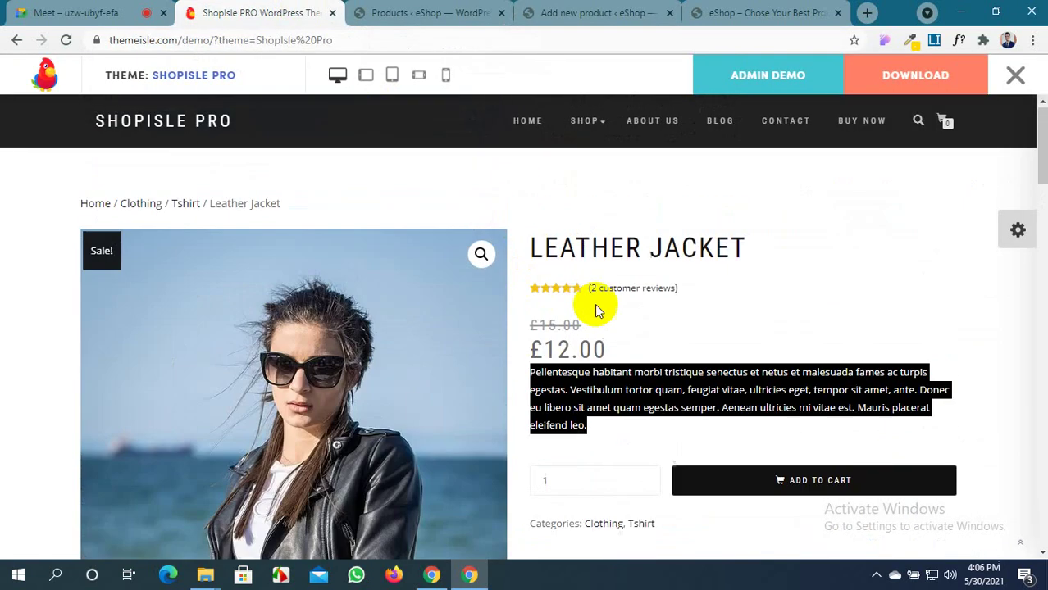
pyautogui.moveTo(743, 252); pyautogui.dragTo(656, 252)
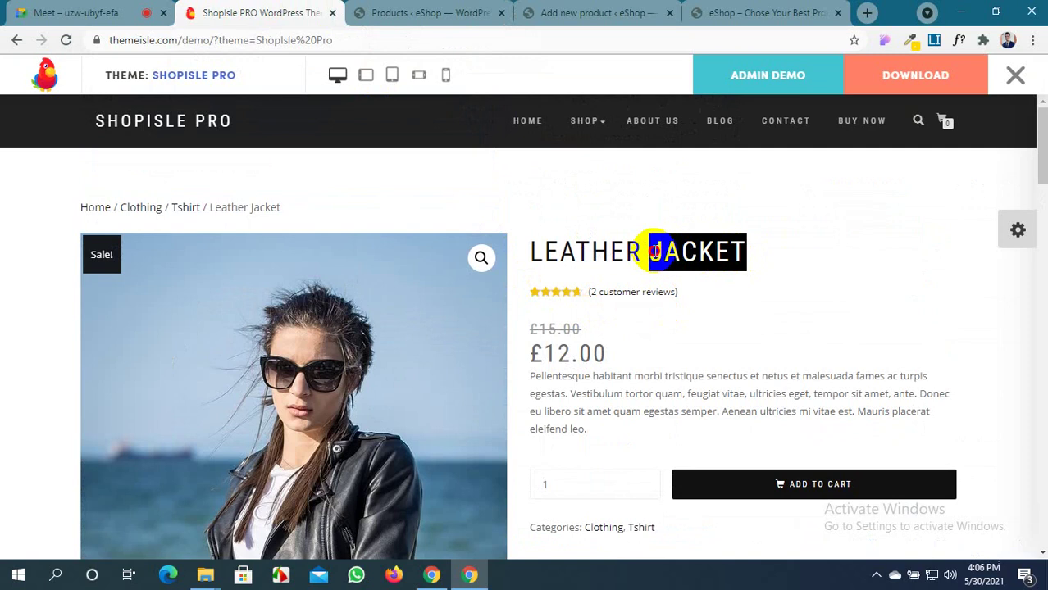
pyautogui.click(480, 10)
pyautogui.click(648, 12)
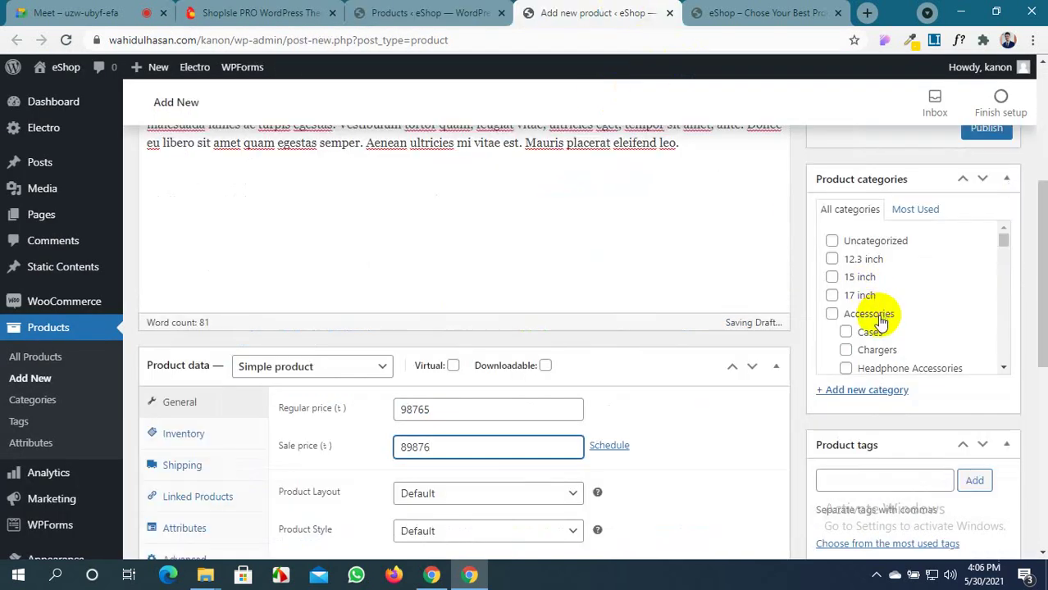
pyautogui.click(867, 391)
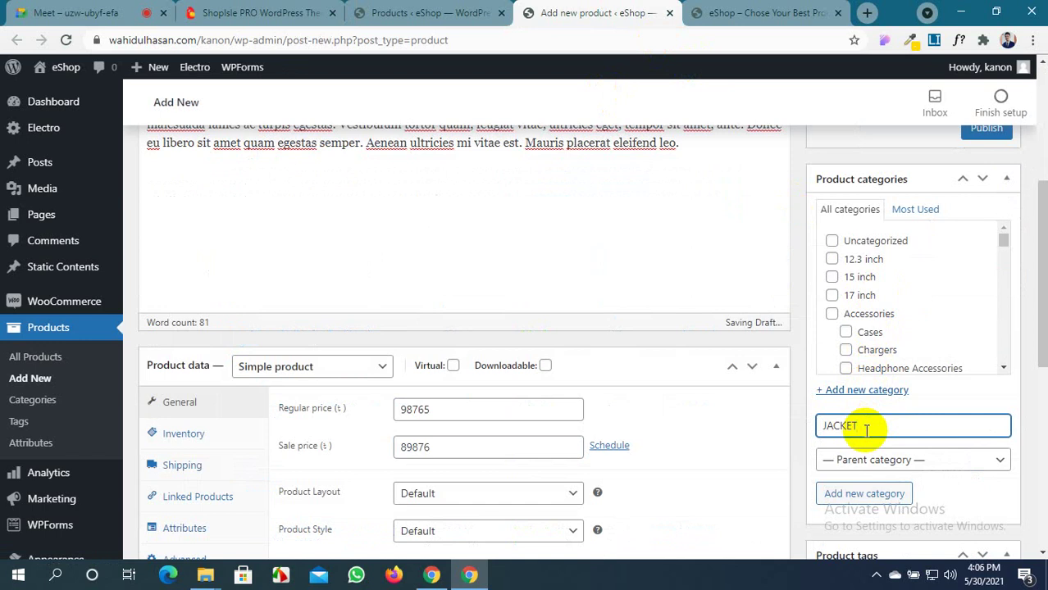
pyautogui.press('Return')
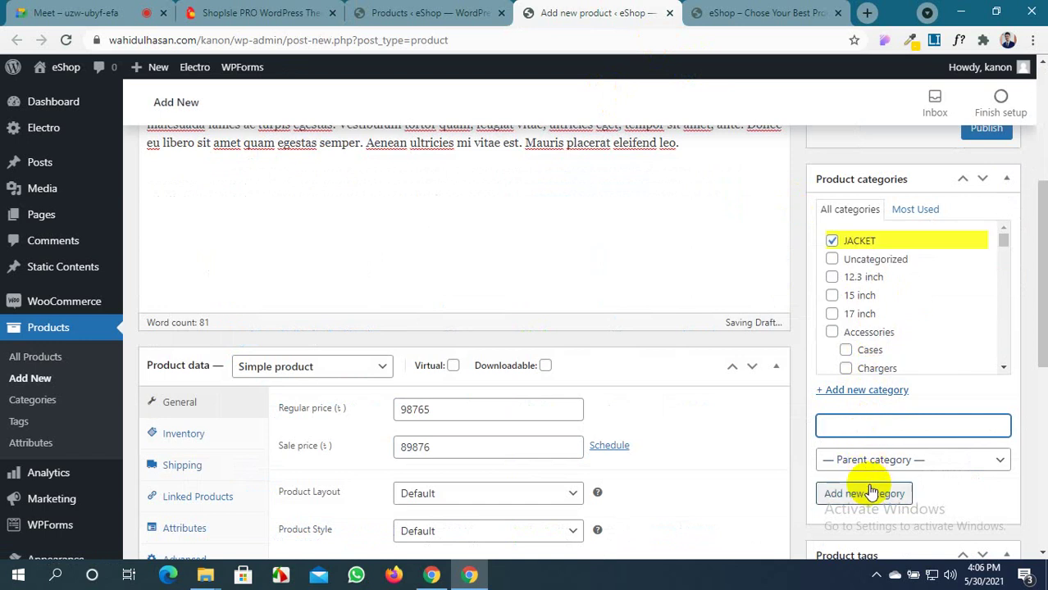
# - Add JACKET as a product tag
pyautogui.scroll(-2, 868, 492)
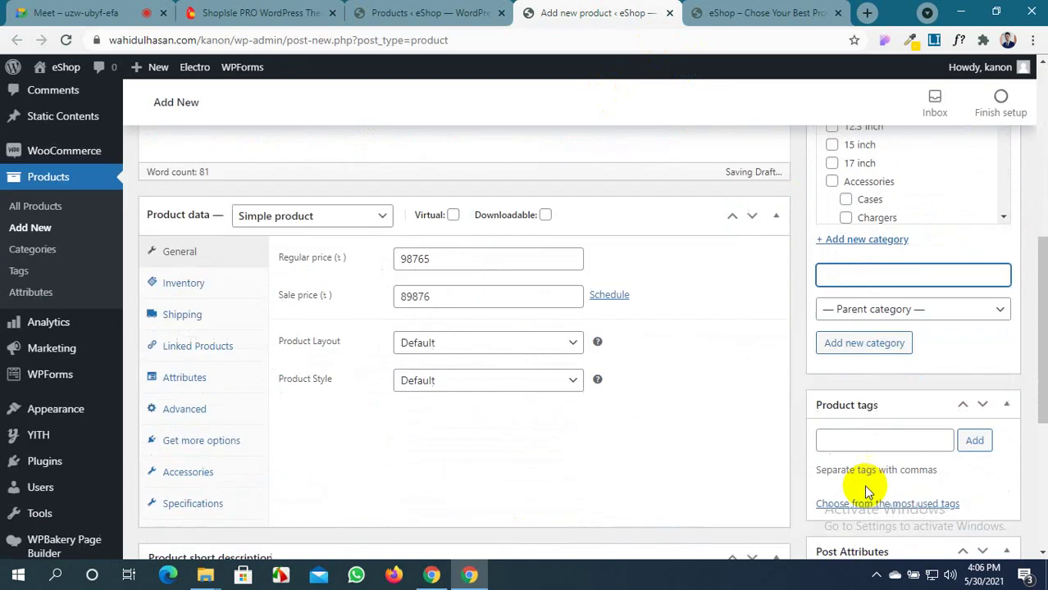
pyautogui.click(855, 439)
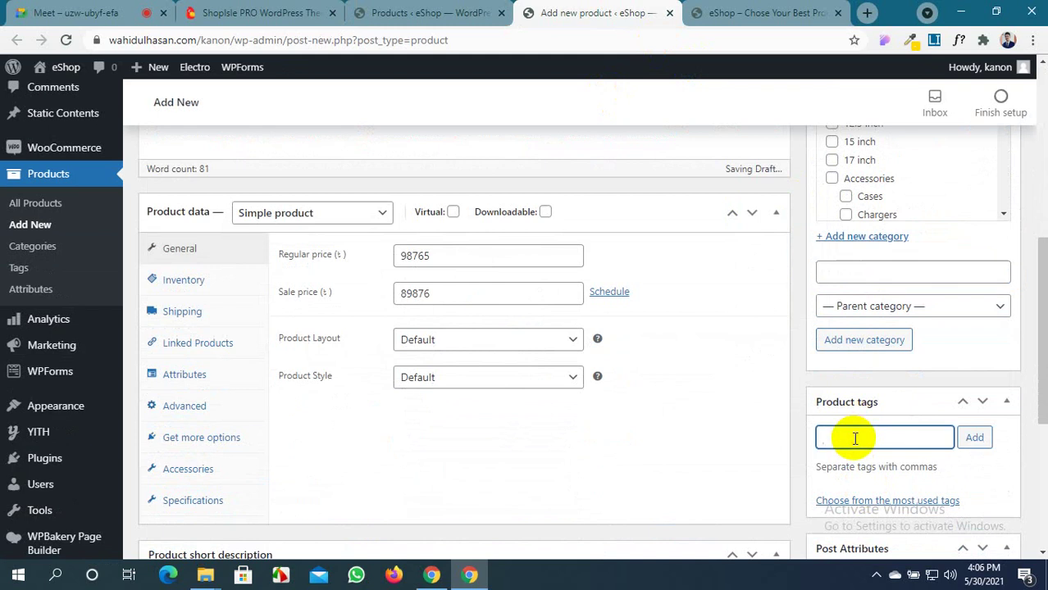
pyautogui.scroll(-3, 854, 439)
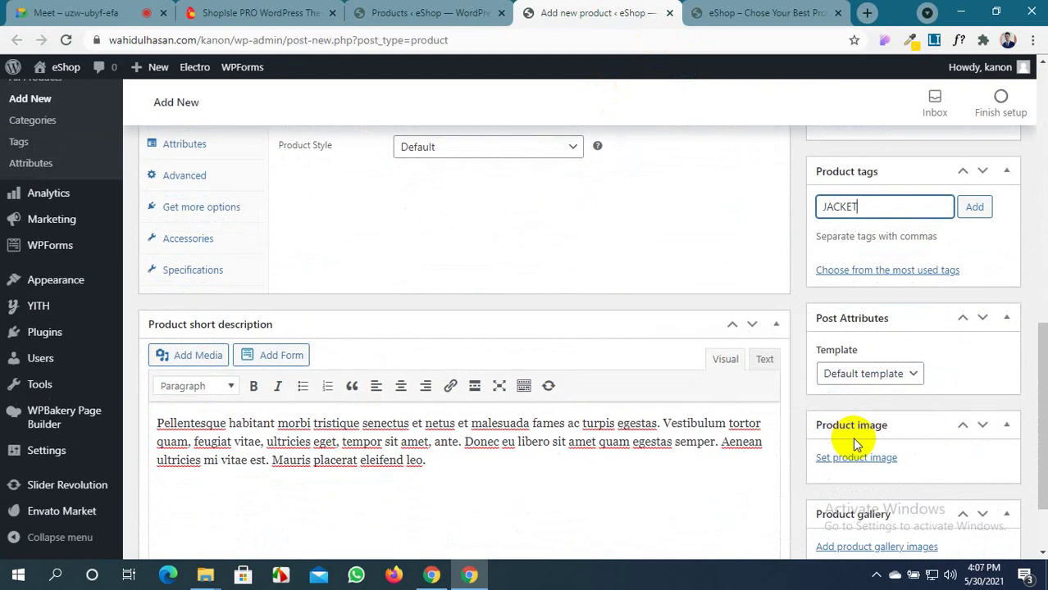
pyautogui.press('Return')
pyautogui.scroll(-2, 856, 438)
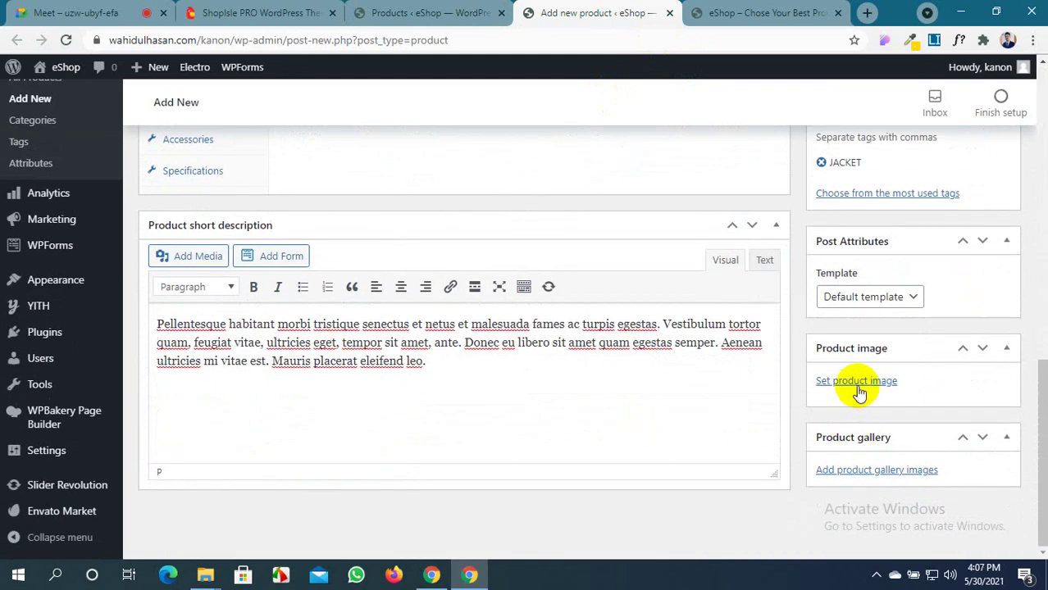
# - Save the Leather Jacket's main product photo into the Documents folder
pyautogui.click(255, 12)
pyautogui.rightClick(331, 347)
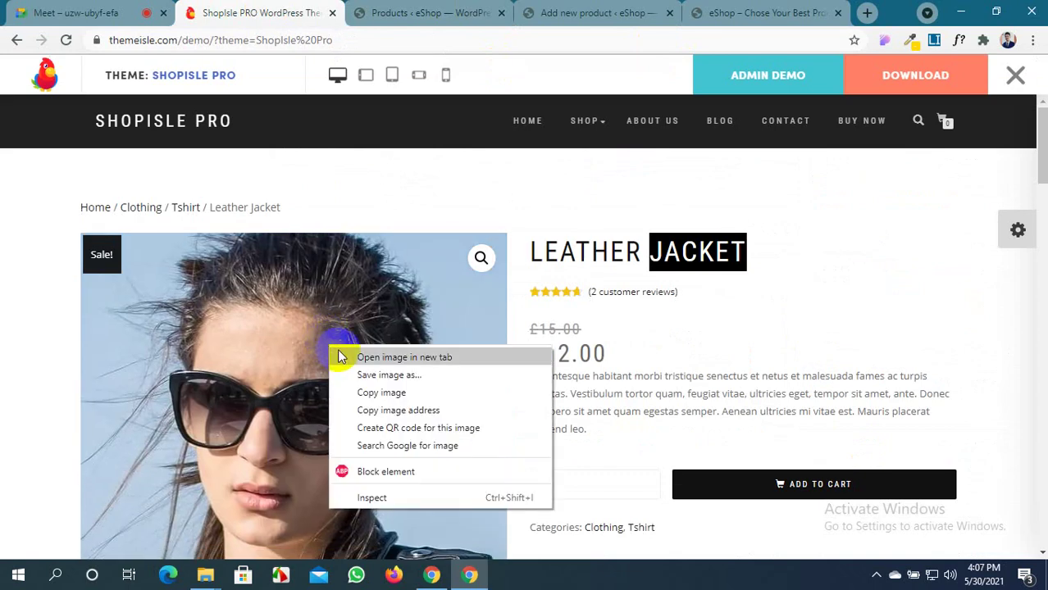
pyautogui.click(400, 375)
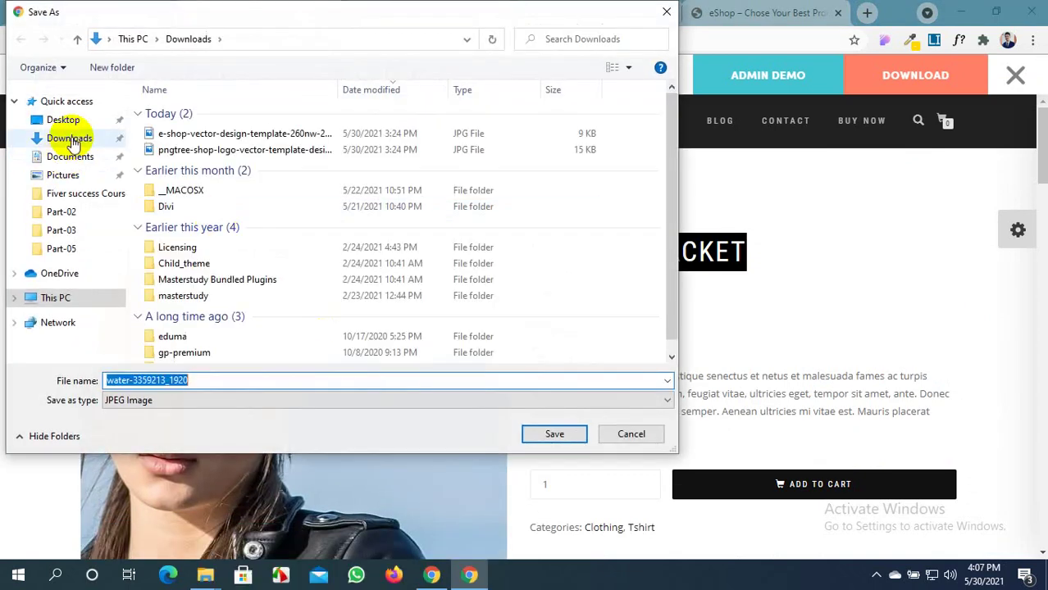
pyautogui.click(69, 155)
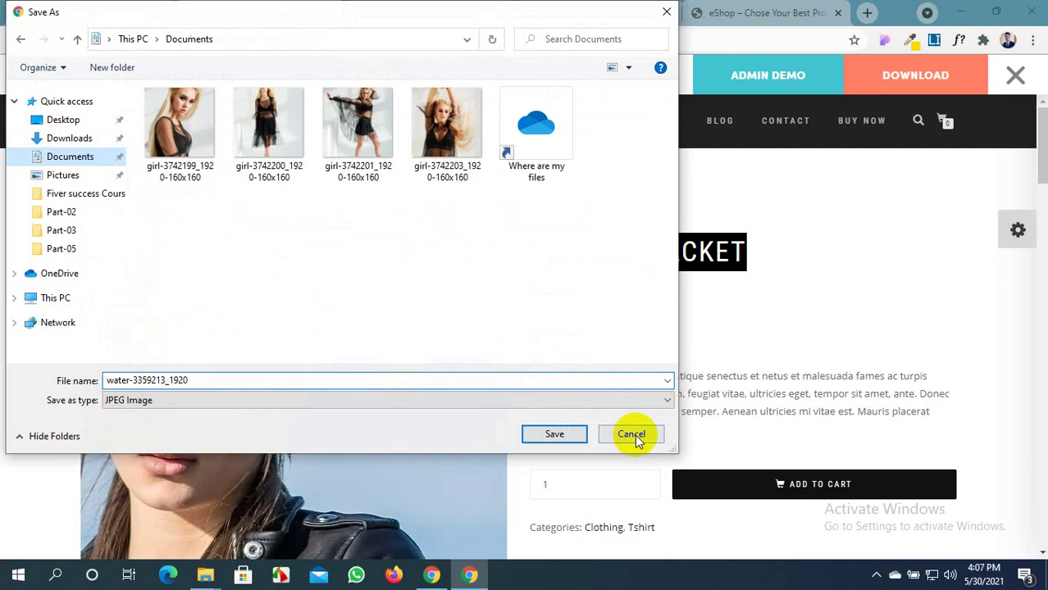
pyautogui.click(563, 434)
# - Save the second and third gallery thumbnails into Documents as well
pyautogui.scroll(-6, 336, 425)
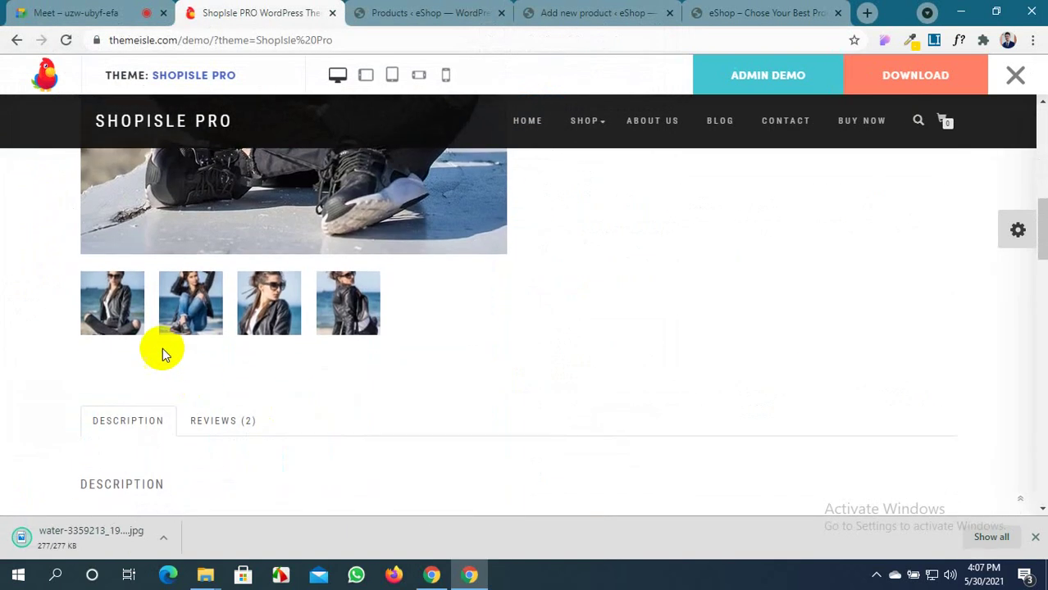
pyautogui.rightClick(187, 308)
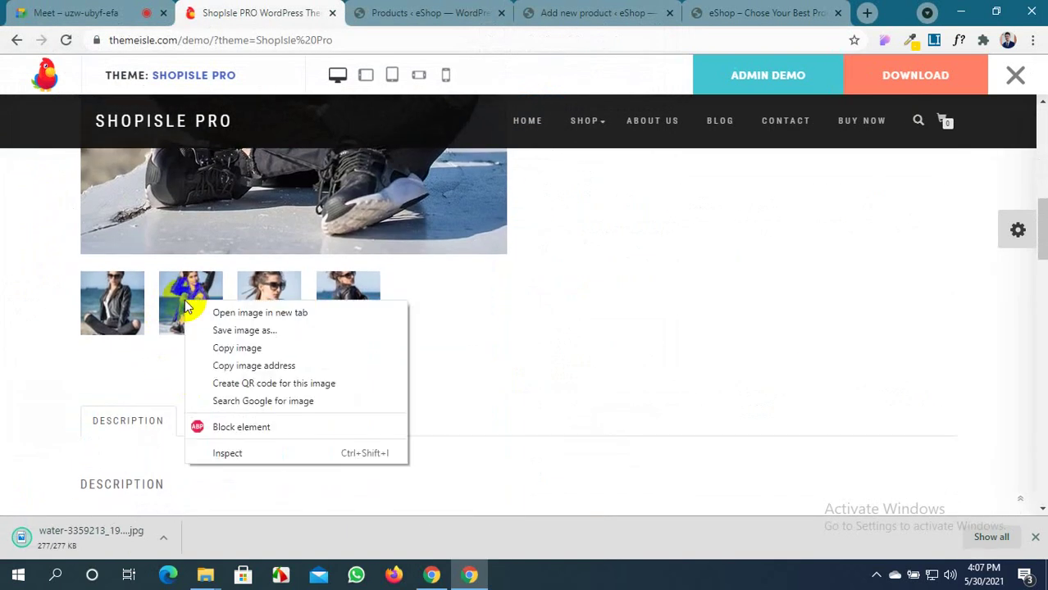
pyautogui.click(248, 330)
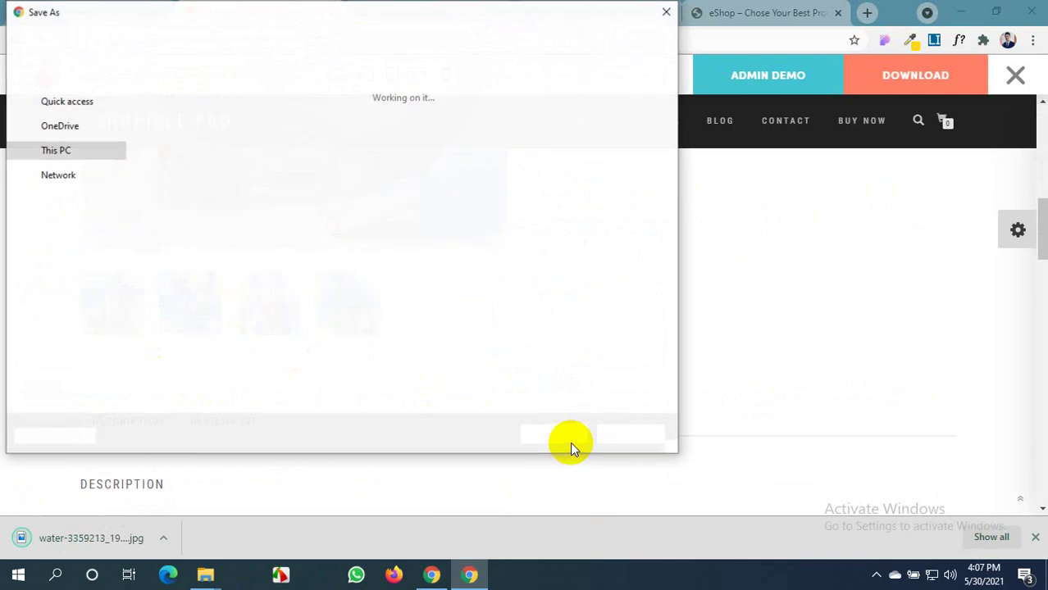
pyautogui.click(568, 438)
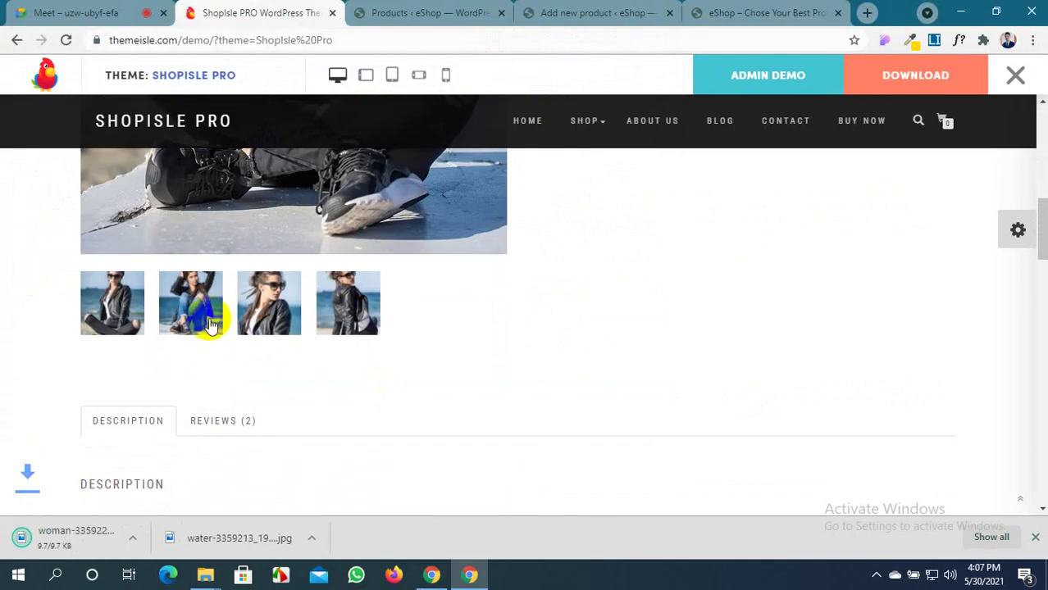
pyautogui.rightClick(265, 309)
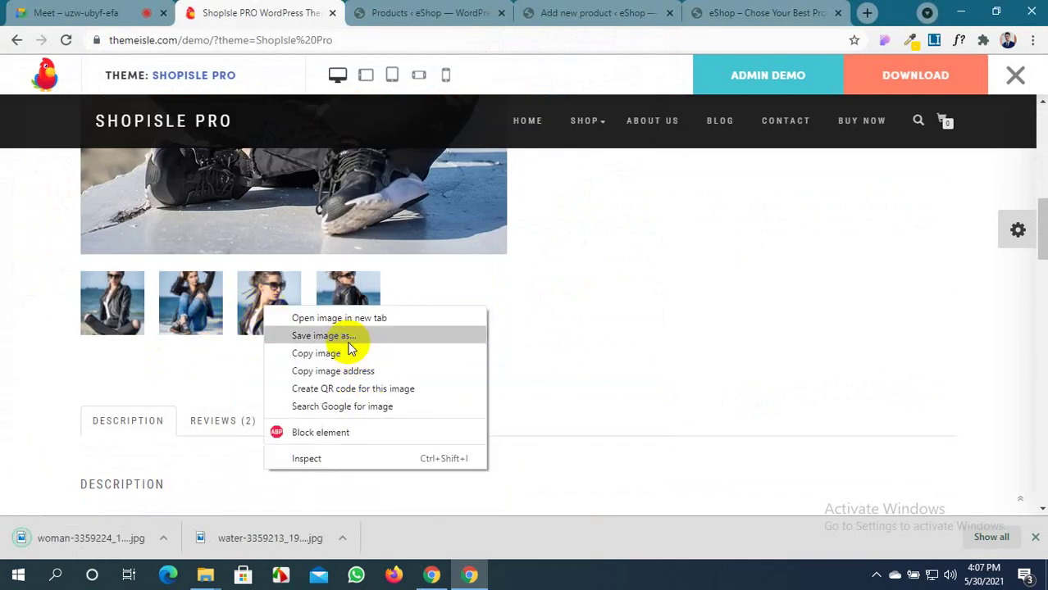
pyautogui.click(344, 336)
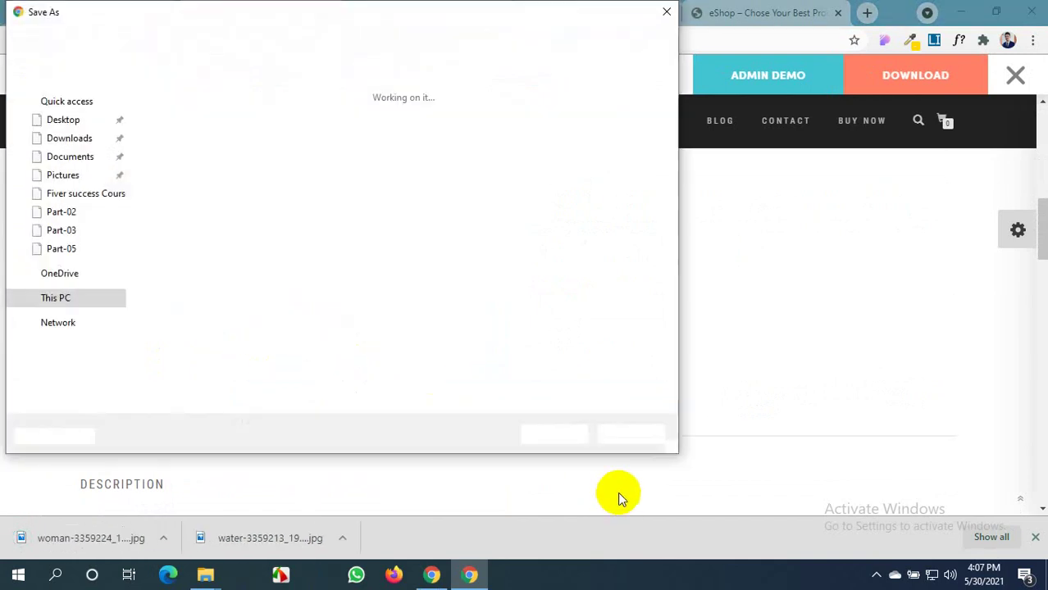
pyautogui.click(568, 439)
pyautogui.click(469, 9)
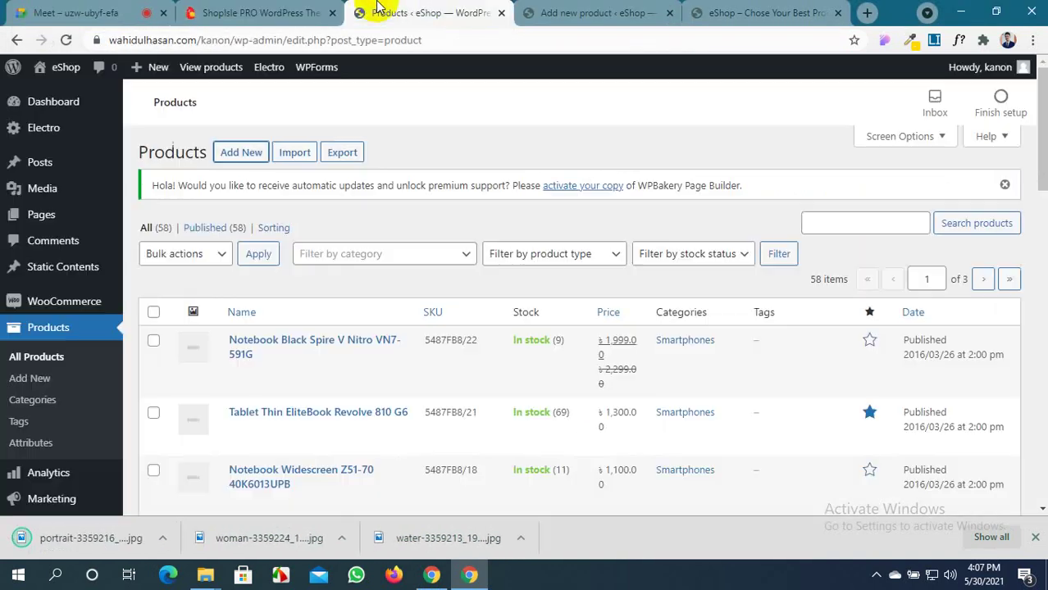
# - Upload the three downloaded jacket photos to the media library from the product image picker
pyautogui.click(585, 11)
pyautogui.scroll(4, 591, 435)
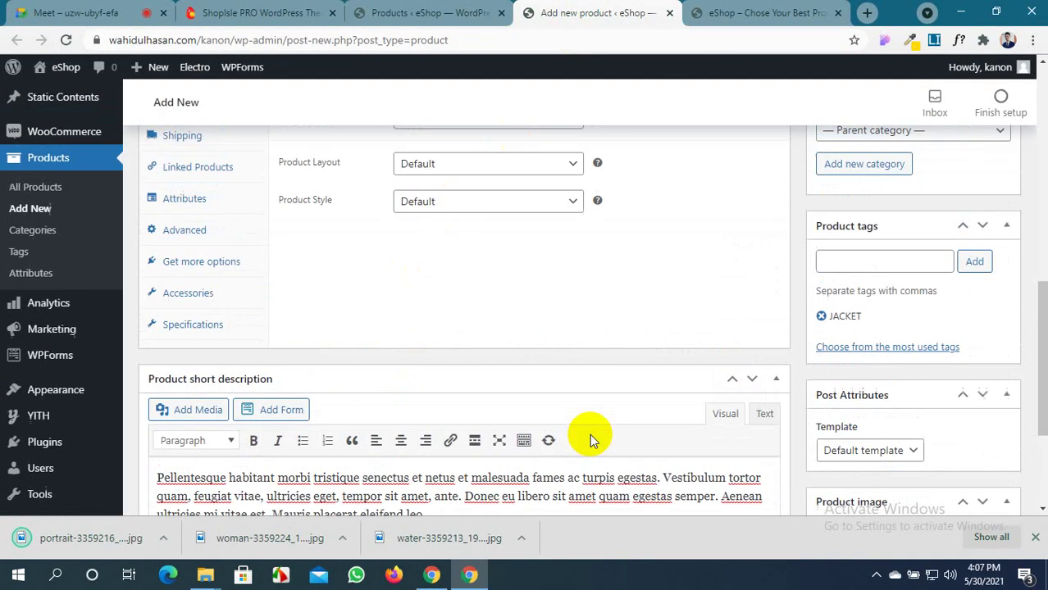
pyautogui.scroll(-3, 591, 434)
pyautogui.scroll(3, 425, 282)
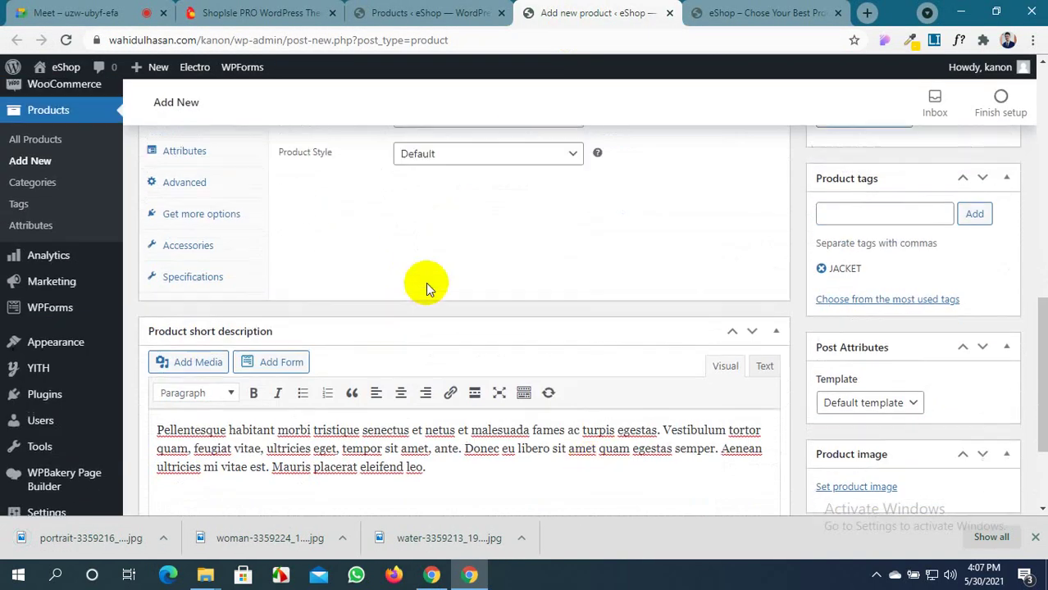
pyautogui.scroll(-3, 429, 283)
pyautogui.scroll(-2, 938, 381)
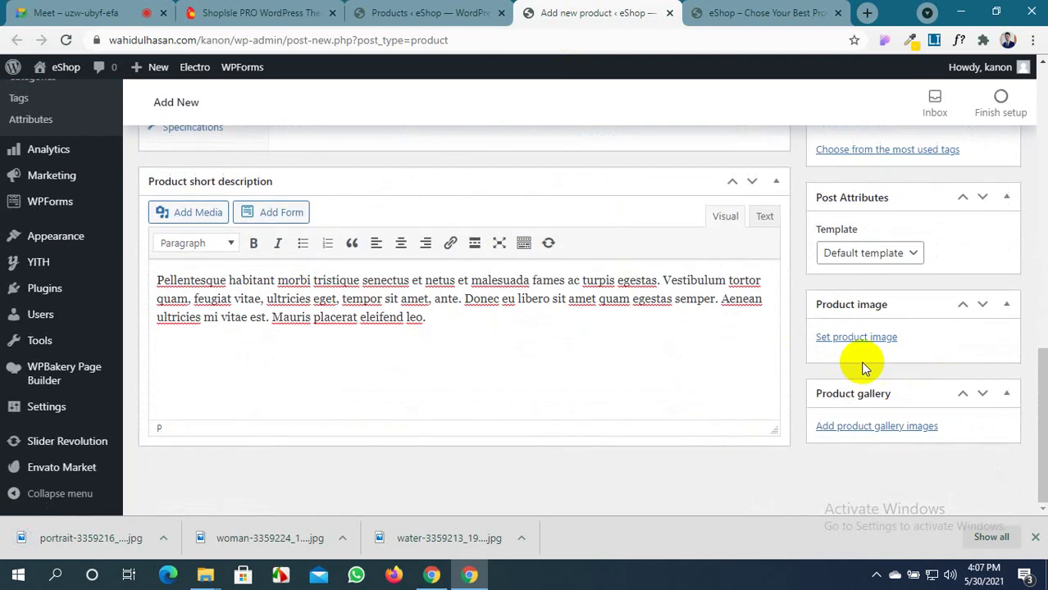
pyautogui.click(831, 334)
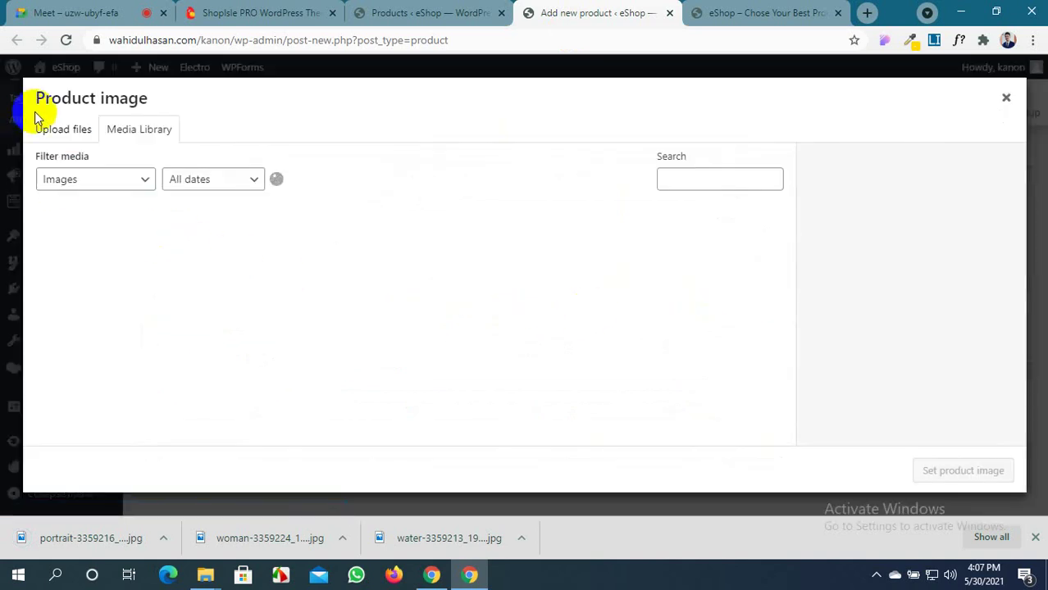
pyautogui.click(56, 131)
pyautogui.click(520, 317)
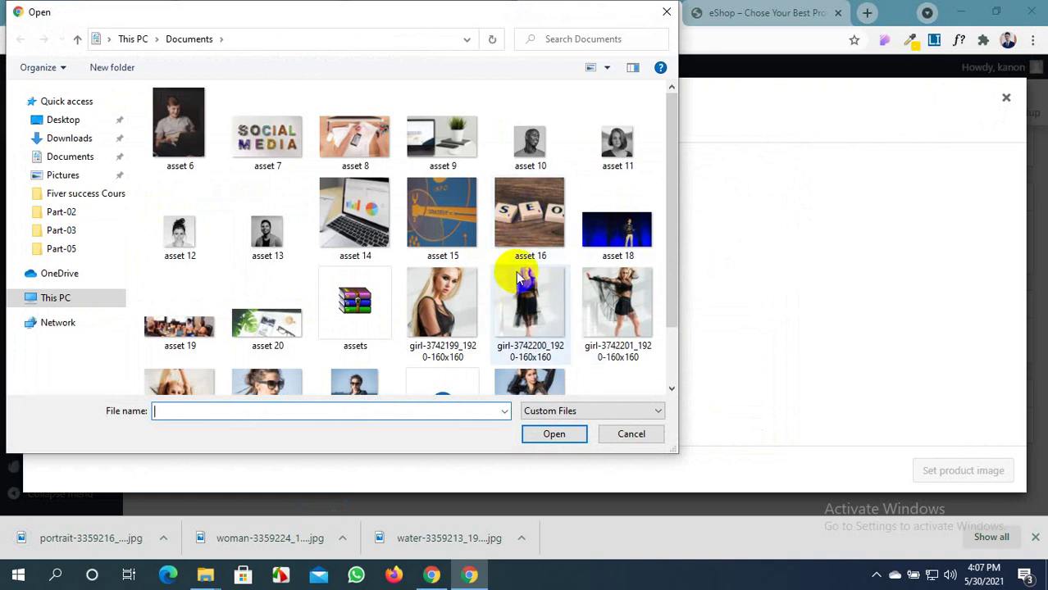
pyautogui.scroll(-1, 525, 291)
pyautogui.click(274, 337)
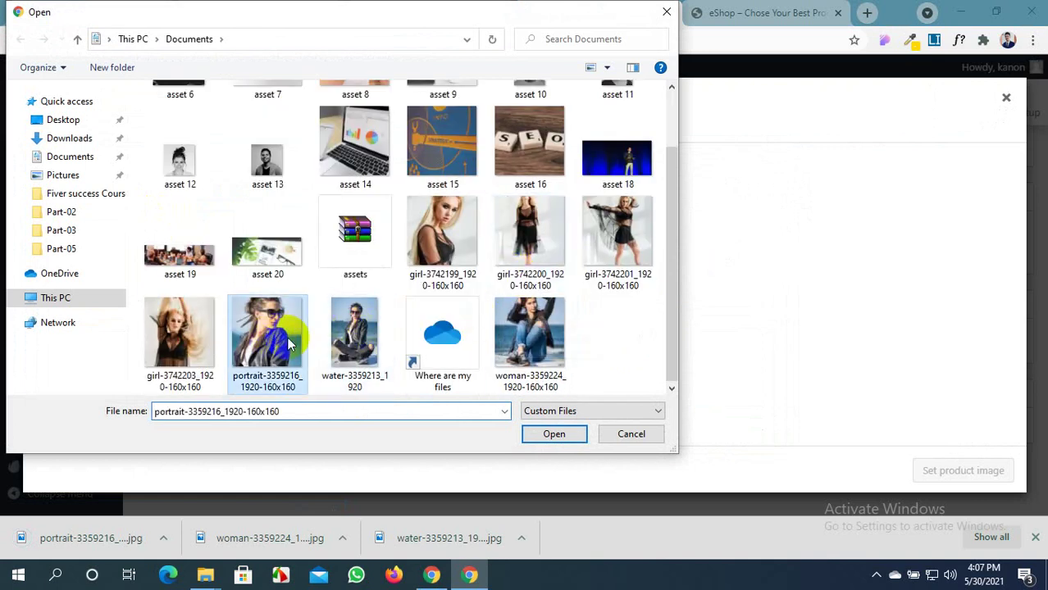
pyautogui.keyDown('ctrl'); pyautogui.click(354, 332); pyautogui.keyUp('ctrl')
pyautogui.keyDown('ctrl'); pyautogui.click(529, 332); pyautogui.keyUp('ctrl')
pyautogui.click(551, 439)
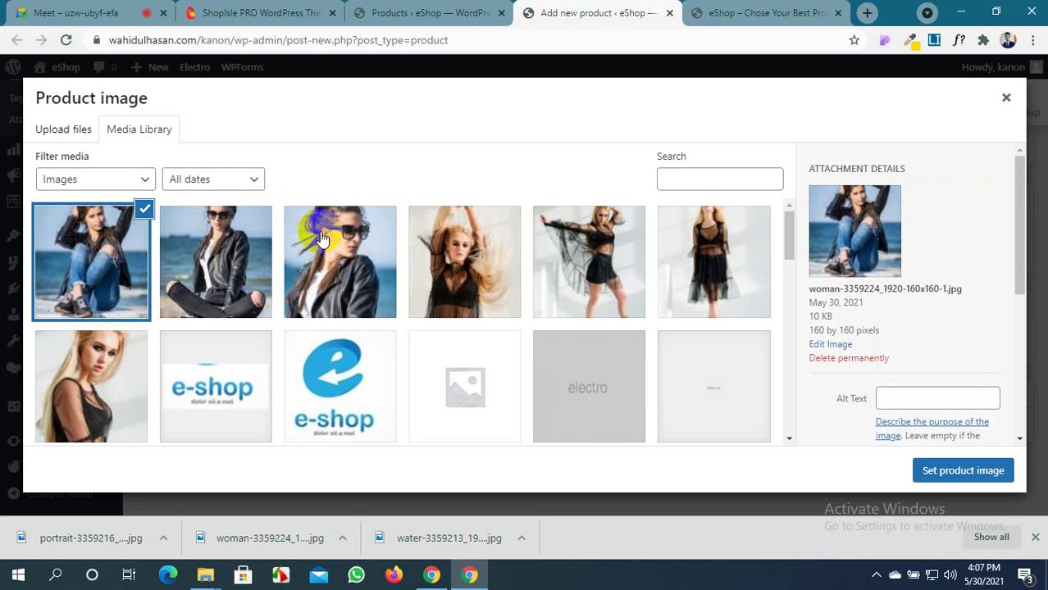
# - Make water-3359213_1920, the woman sitting in the jacket, the featured product image
pyautogui.click(236, 250)
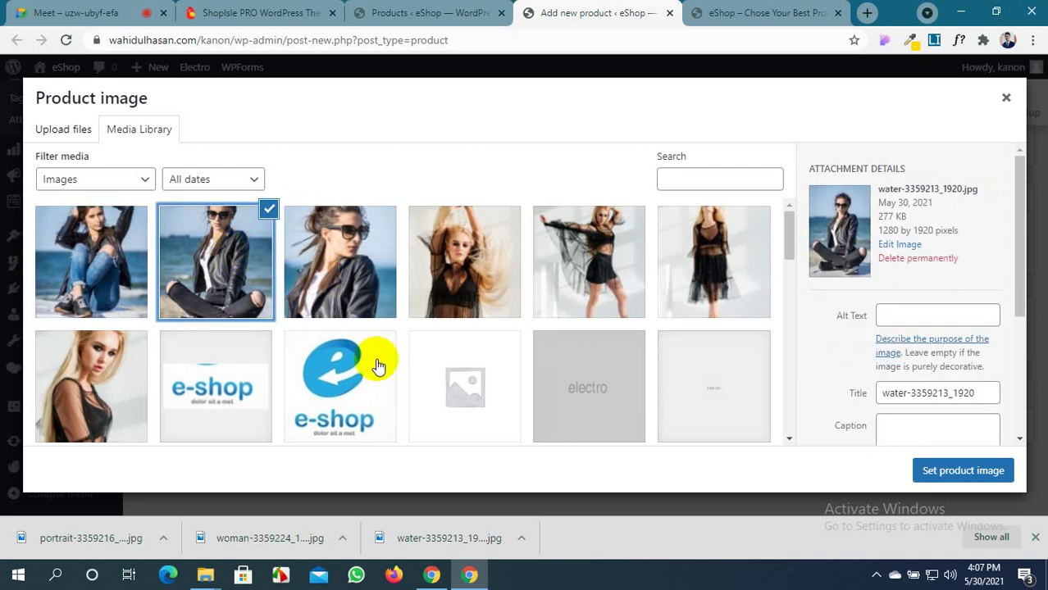
pyautogui.click(915, 471)
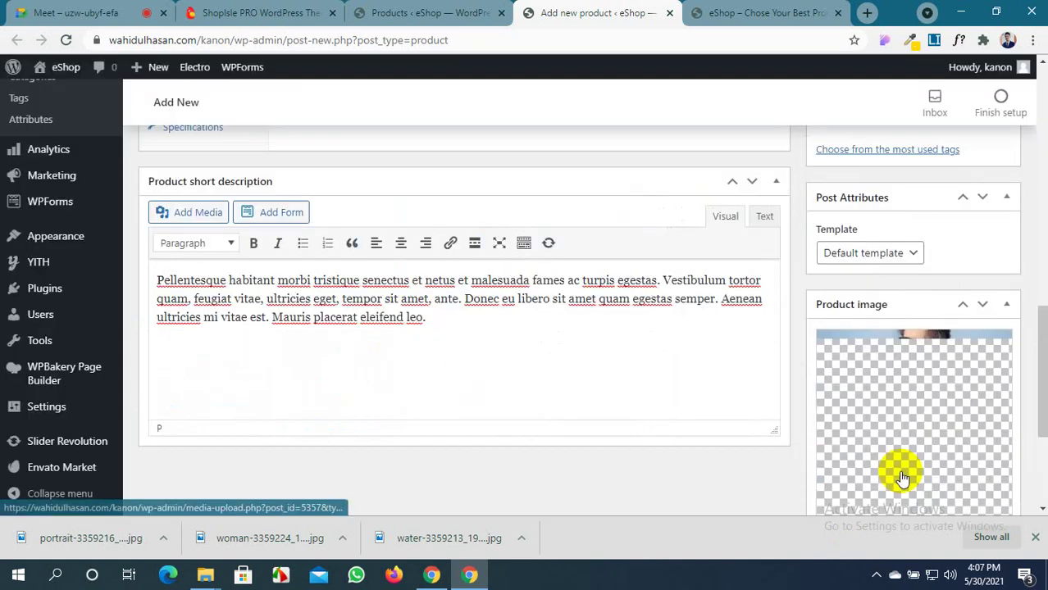
pyautogui.scroll(-3, 872, 433)
# - Add the sunglasses photo and the seated woman in jeans photo to the product gallery
pyautogui.click(873, 435)
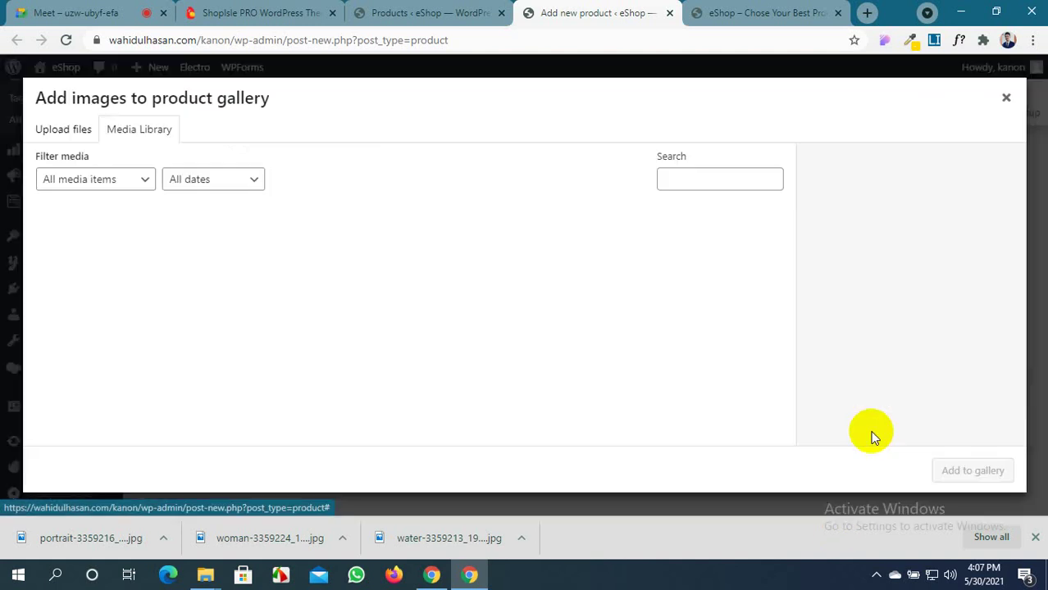
pyautogui.click(285, 264)
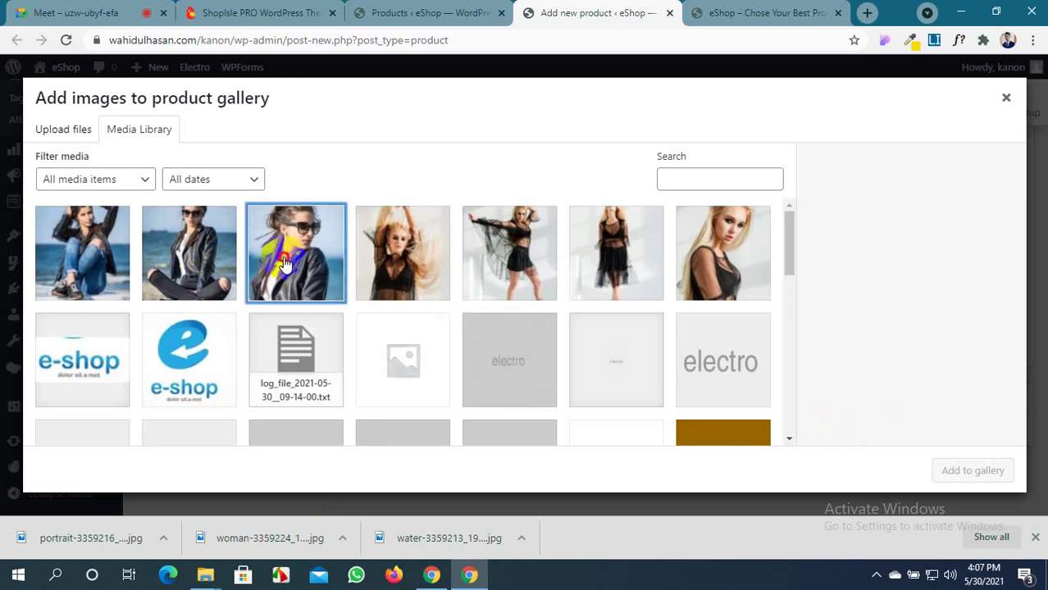
pyautogui.click(82, 253)
pyautogui.click(945, 471)
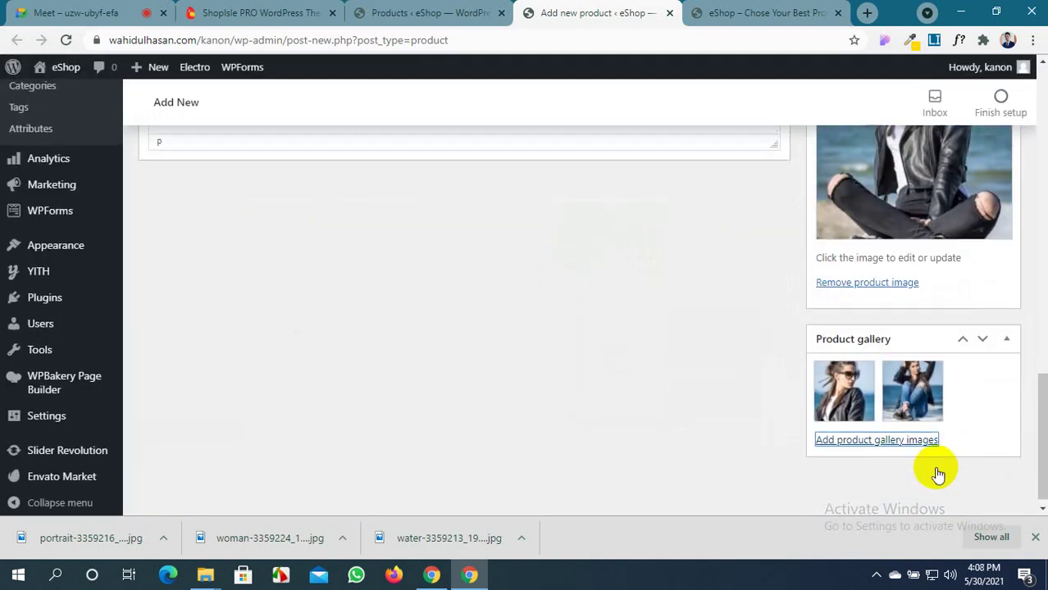
# - Publish LEATHER JACKET and go to the eShop storefront home page
pyautogui.scroll(3, 935, 469)
pyautogui.scroll(5, 936, 470)
pyautogui.click(985, 304)
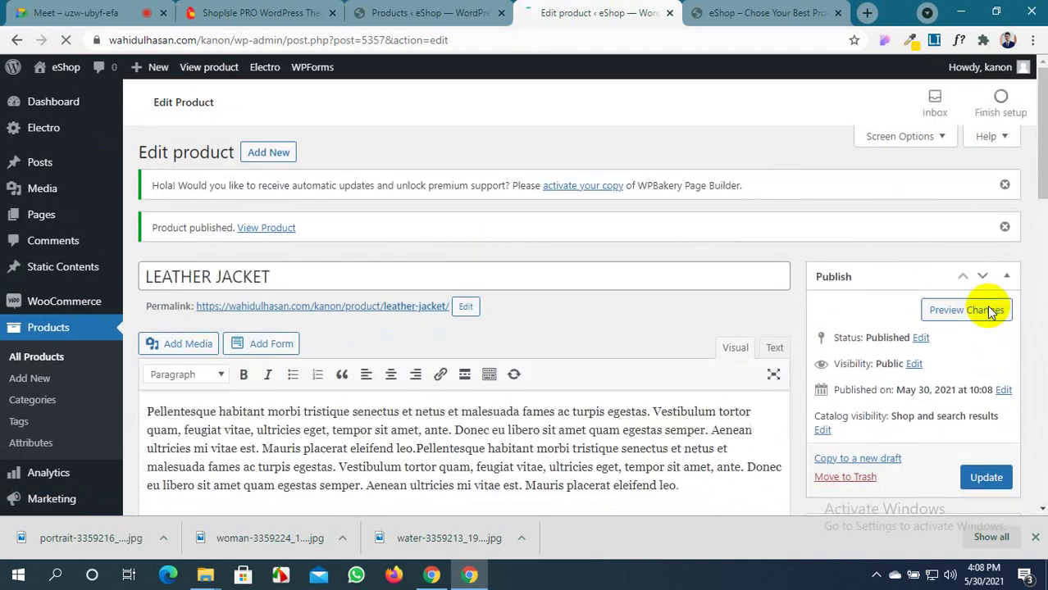
pyautogui.click(750, 12)
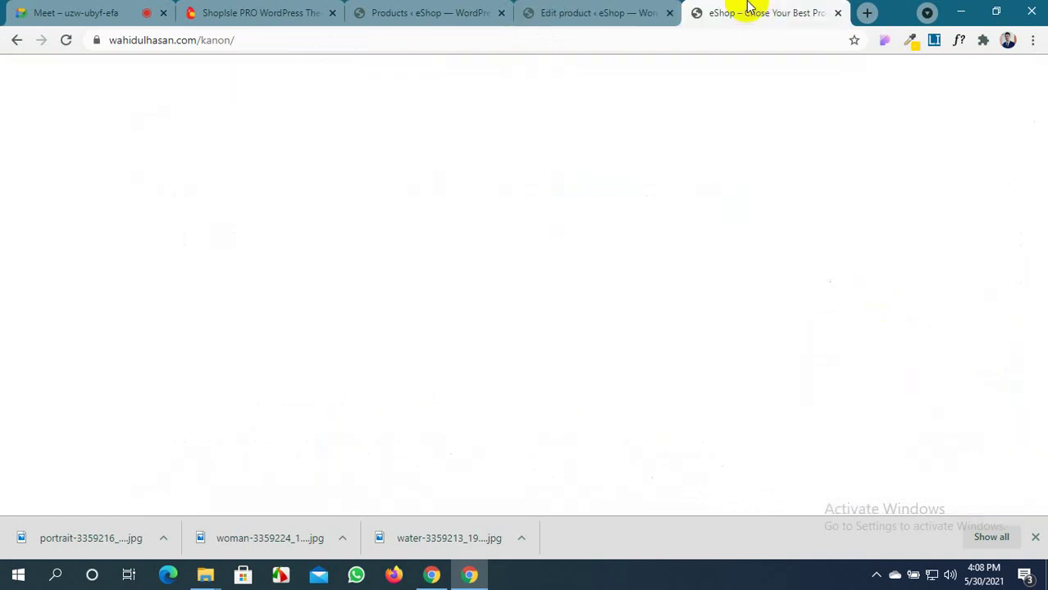
# - Reload the storefront, confirm LEATHER JACKET is listed on the Shop page, and reopen its editor
pyautogui.click(65, 40)
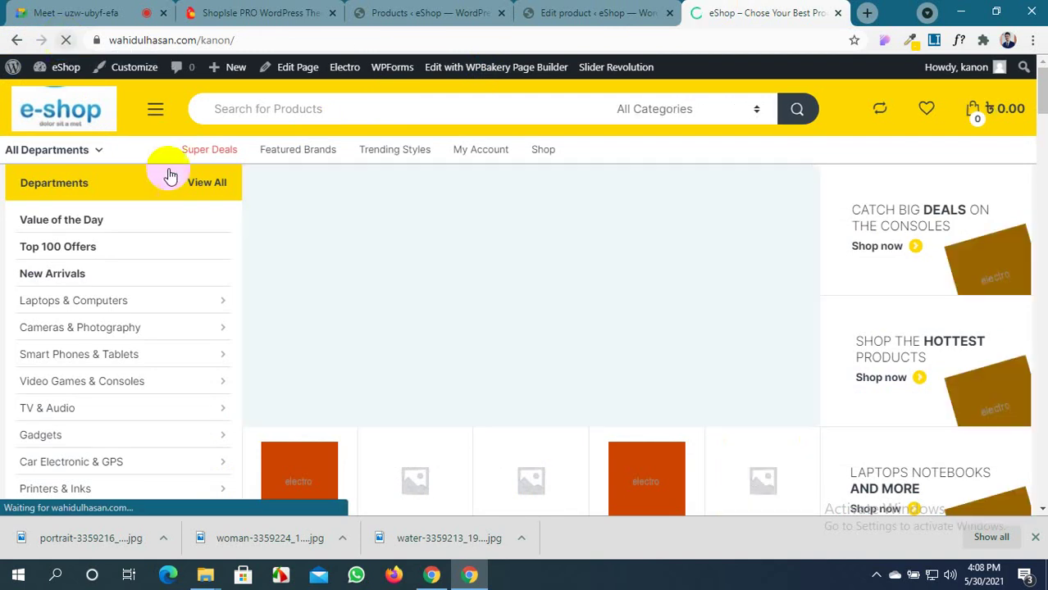
pyautogui.scroll(-4, 393, 266)
pyautogui.scroll(-10, 395, 272)
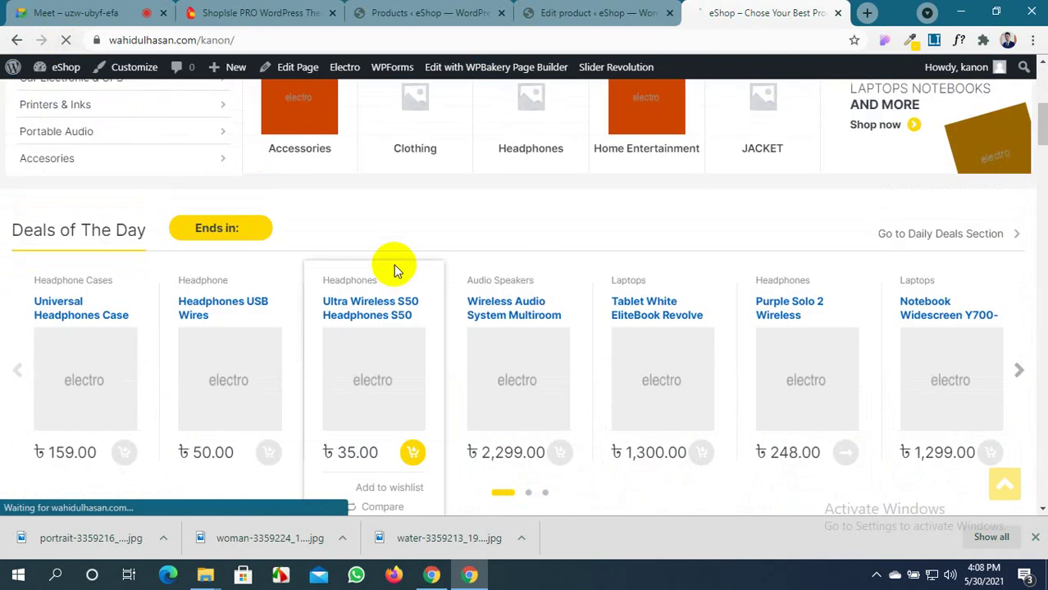
pyautogui.scroll(-5, 394, 270)
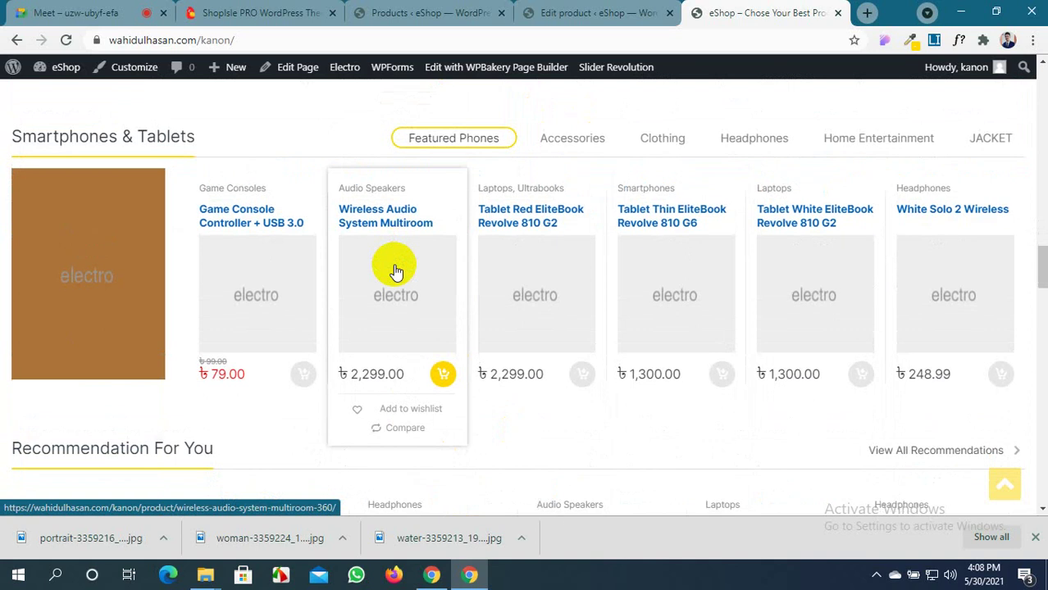
pyautogui.scroll(15, 394, 267)
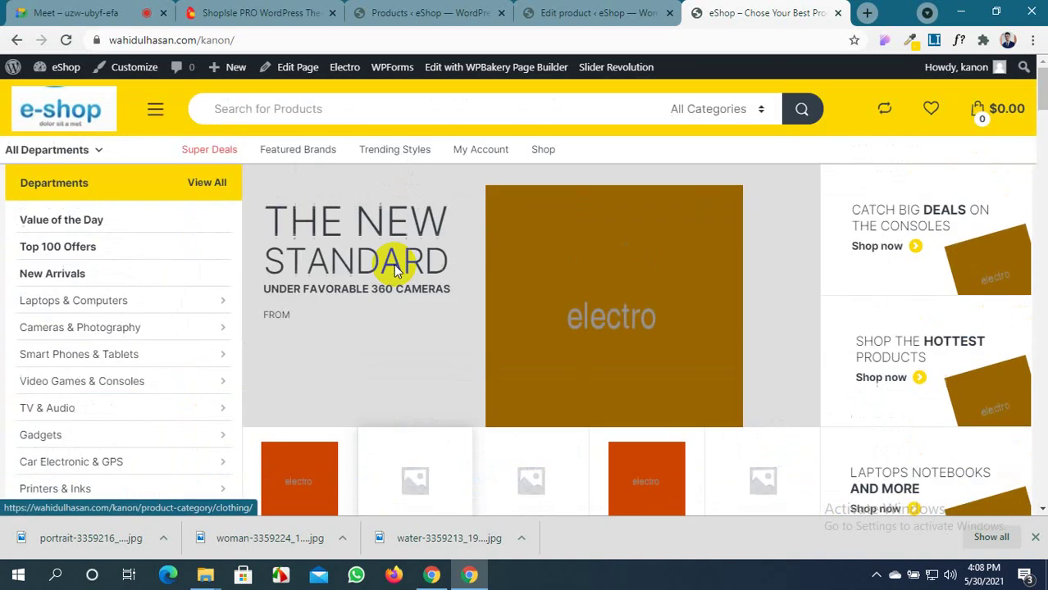
pyautogui.click(541, 150)
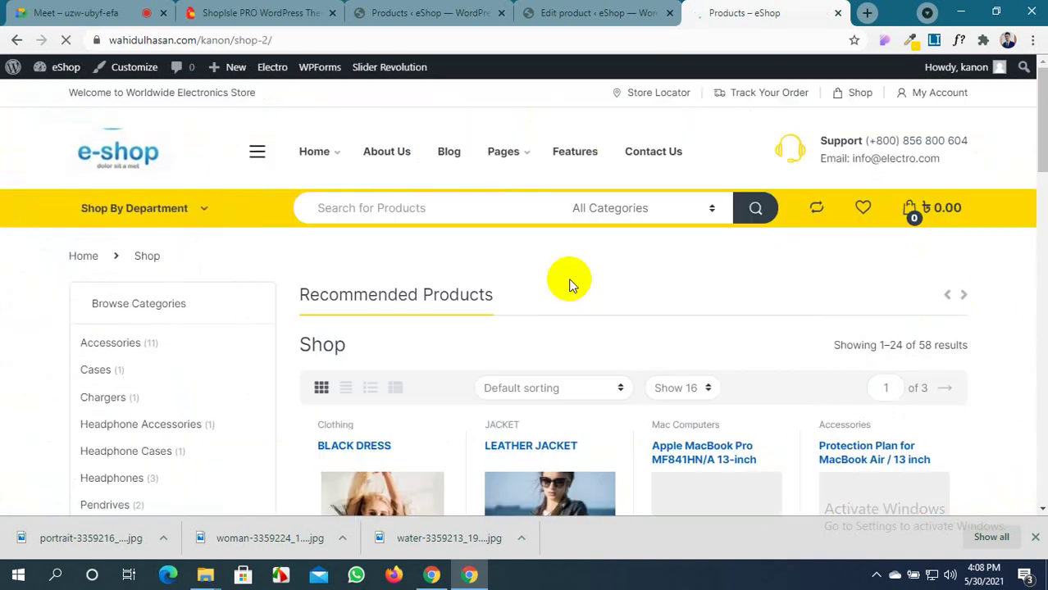
pyautogui.scroll(-5, 568, 278)
pyautogui.scroll(2, 569, 278)
pyautogui.scroll(3, 569, 278)
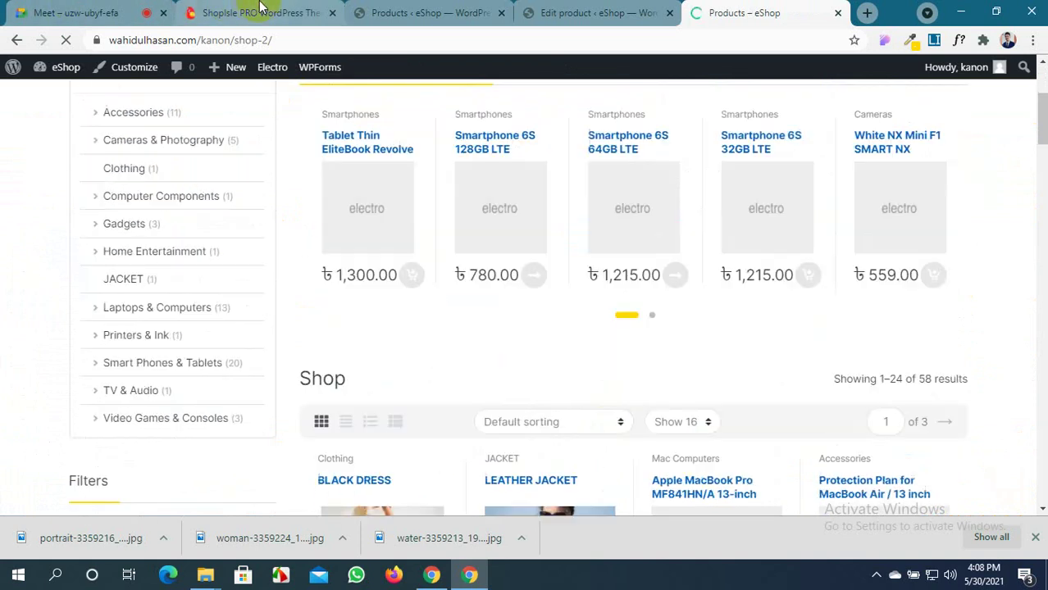
pyautogui.click(485, 18)
pyautogui.click(562, 18)
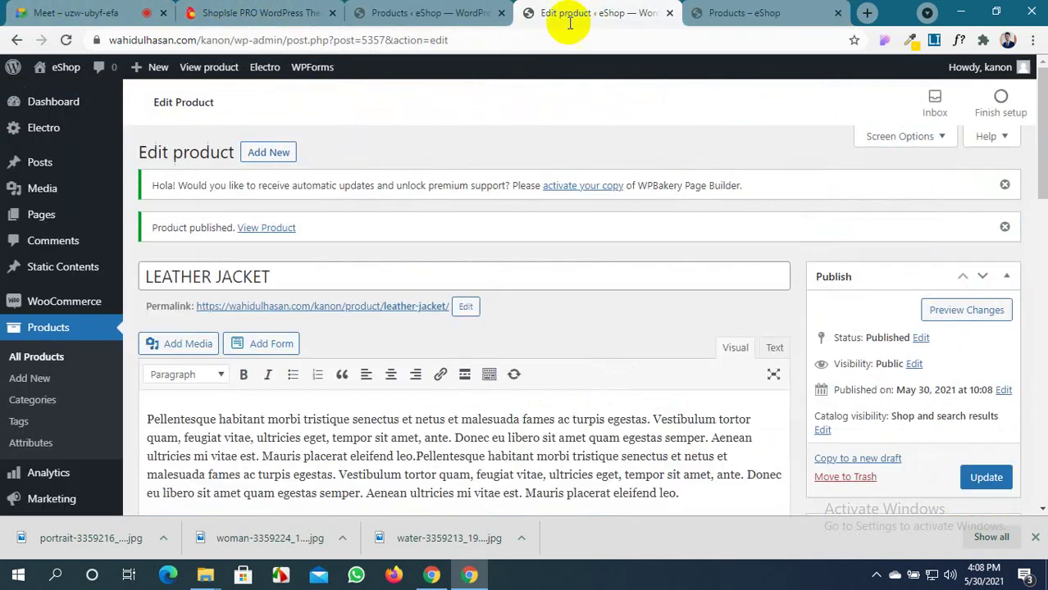
# - Reload the Products list so LEATHER JACKET and BLACK DRESS top 60 items, then go to Meet
pyautogui.click(397, 16)
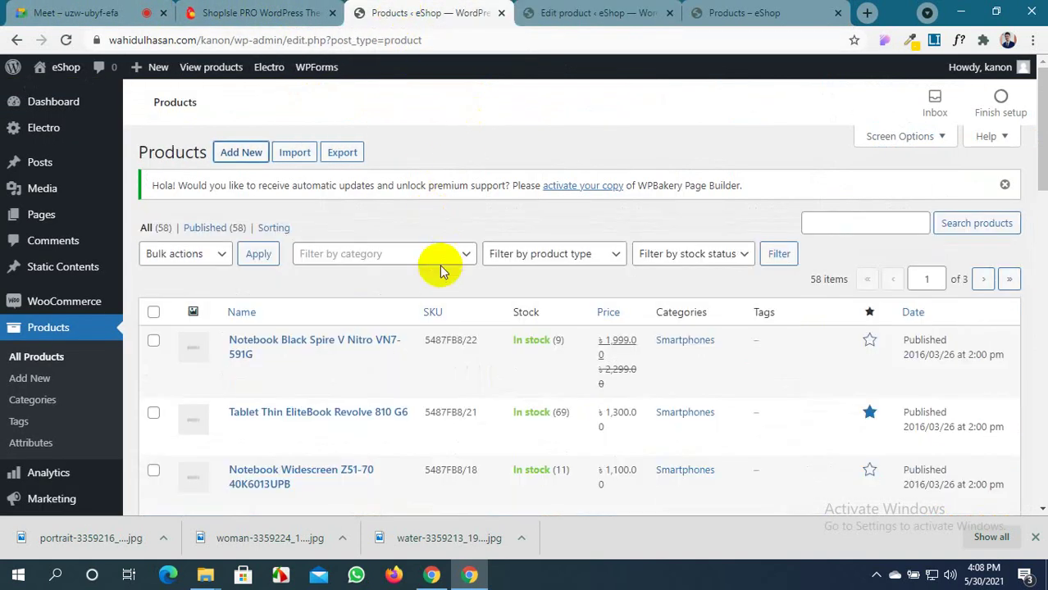
pyautogui.scroll(-4, 437, 269)
pyautogui.scroll(4, 440, 272)
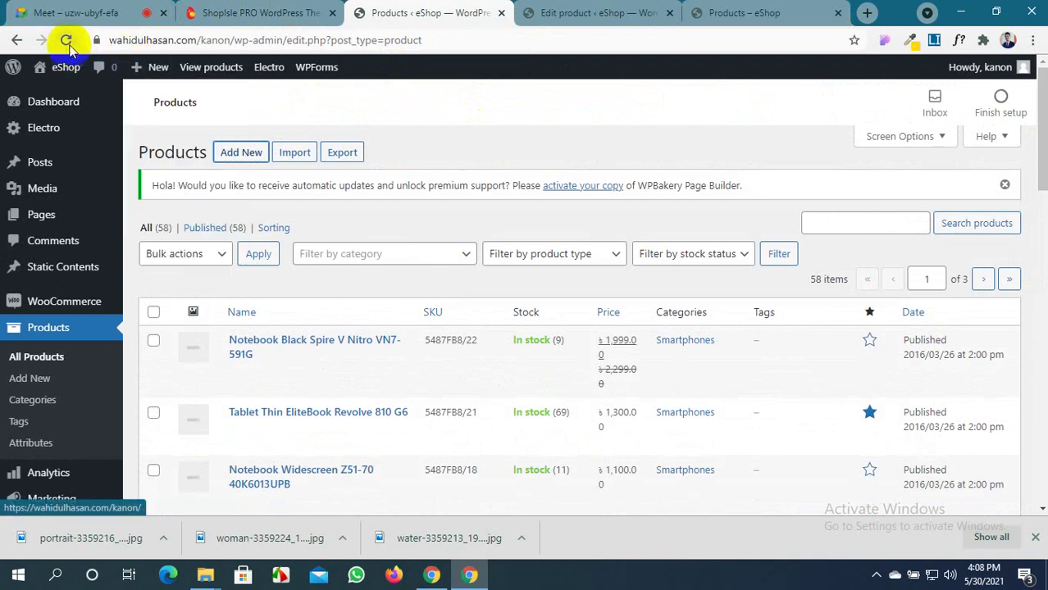
pyautogui.click(67, 41)
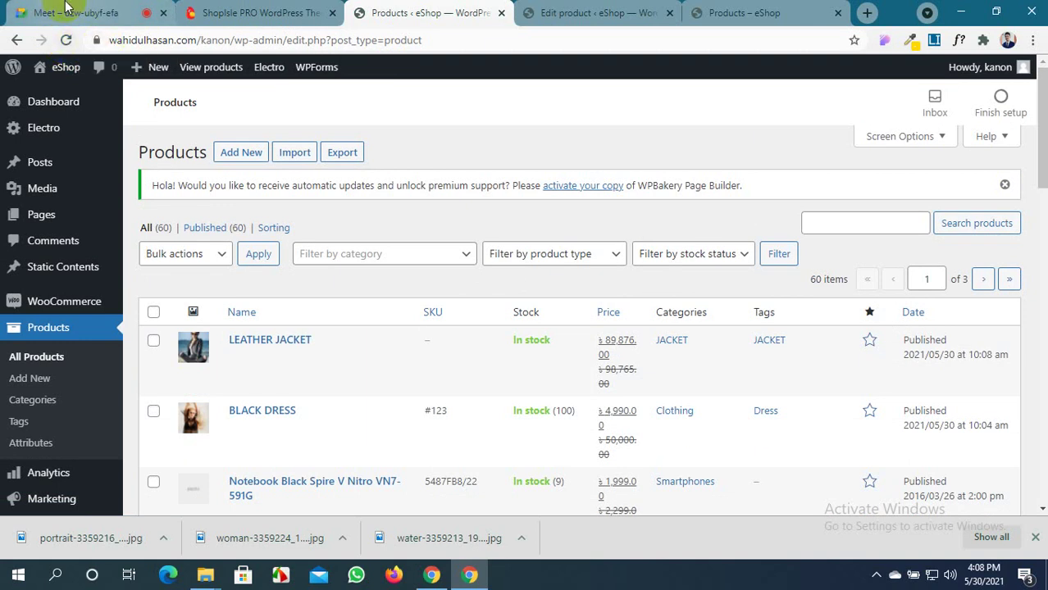
pyautogui.click(69, 10)
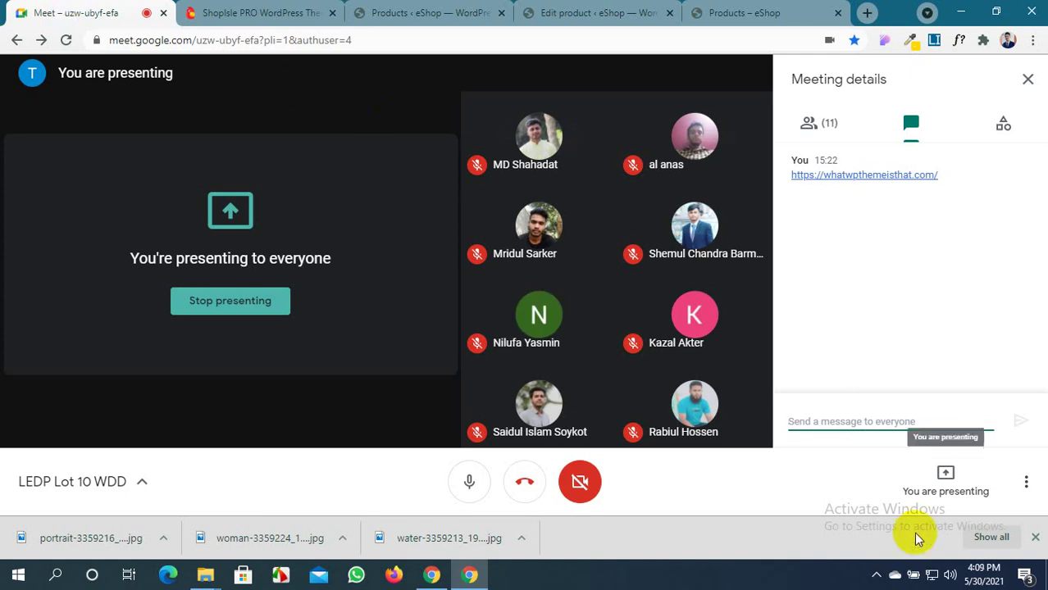
# - Close the Chrome downloads bar and return to the eShop WordPress Products list
pyautogui.click(1036, 538)
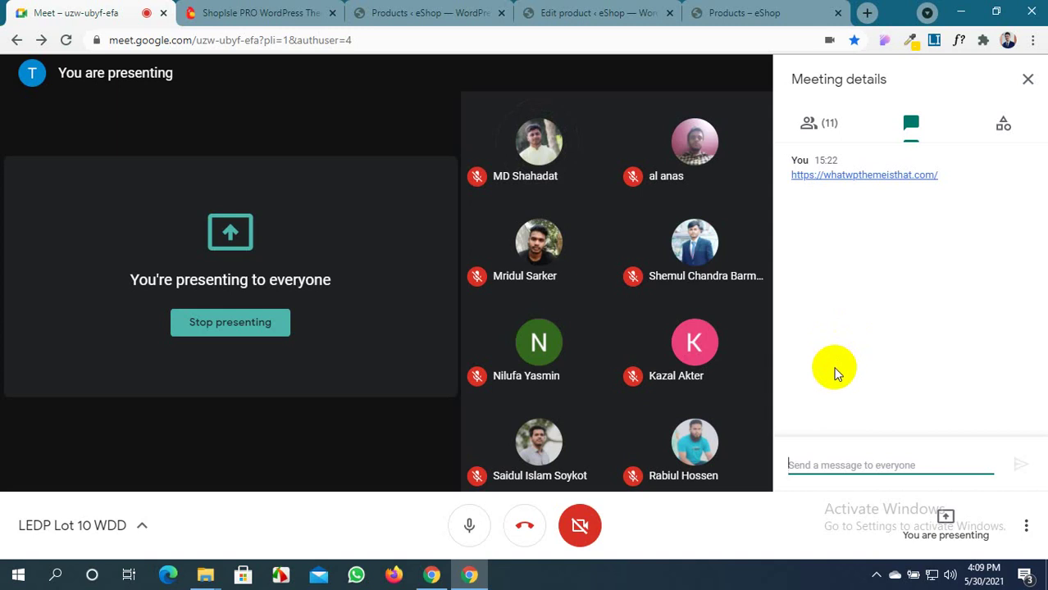
pyautogui.click(375, 10)
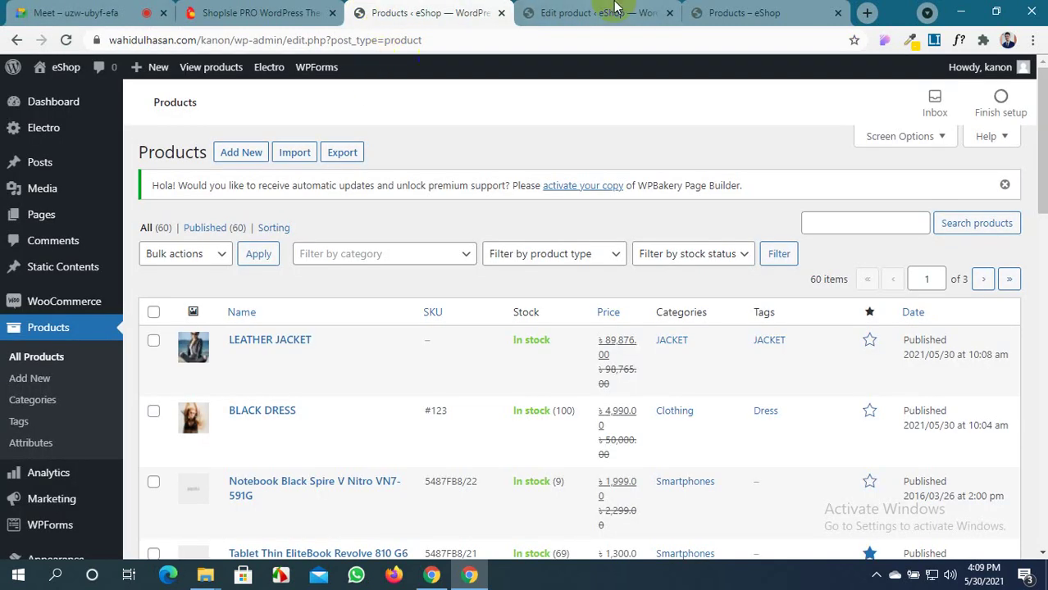
# - Close the LEATHER JACKET editor, open a fresh Add New product tab, and go to the ShopIsle demo
pyautogui.click(533, 13)
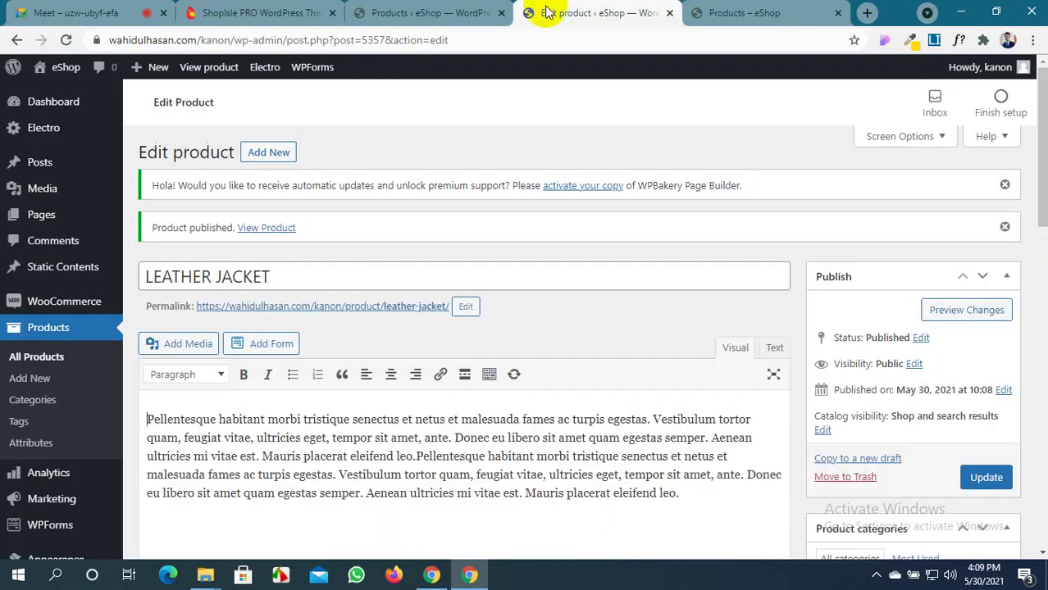
pyautogui.click(669, 13)
pyautogui.click(480, 11)
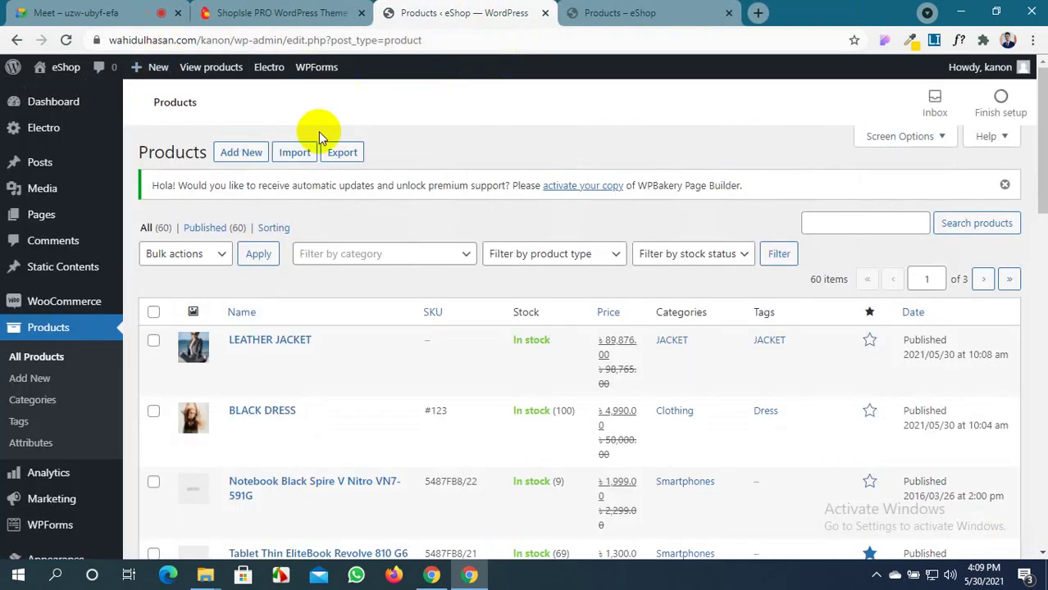
pyautogui.middleClick(244, 154)
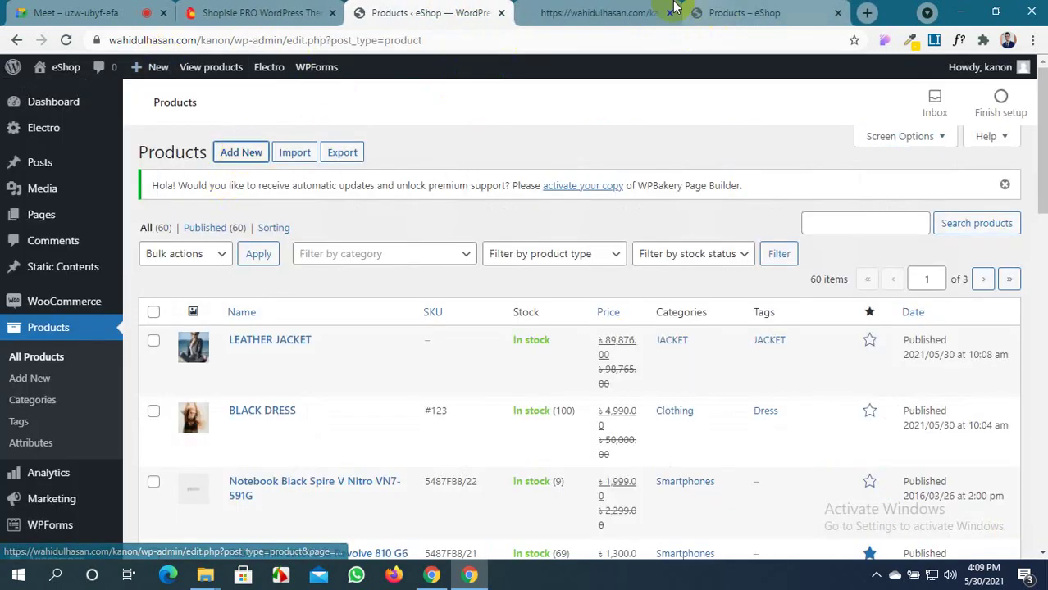
pyautogui.click(562, 10)
pyautogui.click(217, 11)
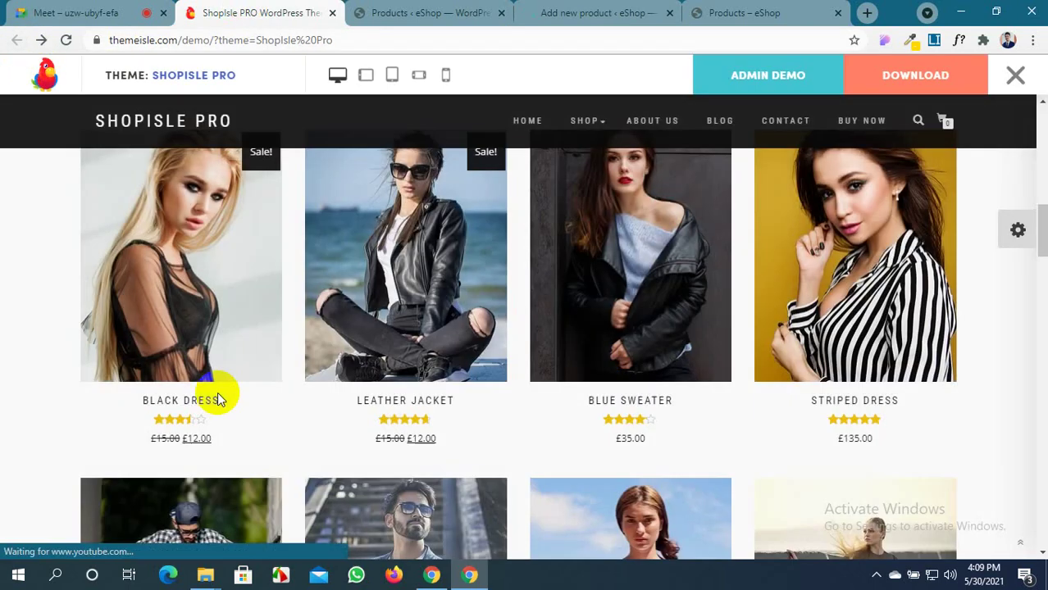
# - Open the demo's Blue Sweater product page and save its main product image
pyautogui.moveTo(644, 324)
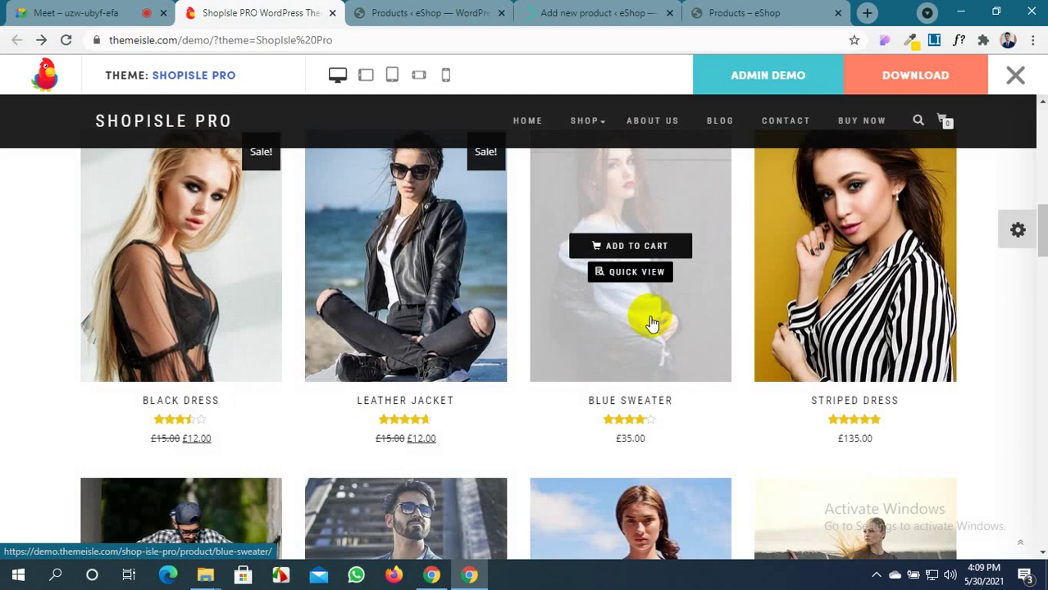
pyautogui.click(630, 328)
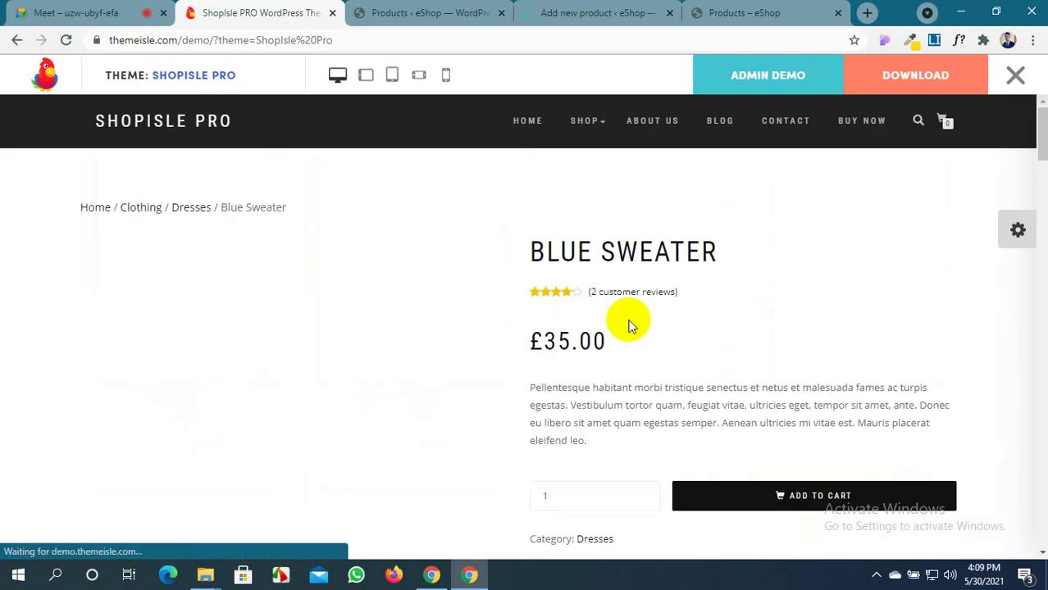
pyautogui.moveTo(725, 260); pyautogui.dragTo(517, 250)
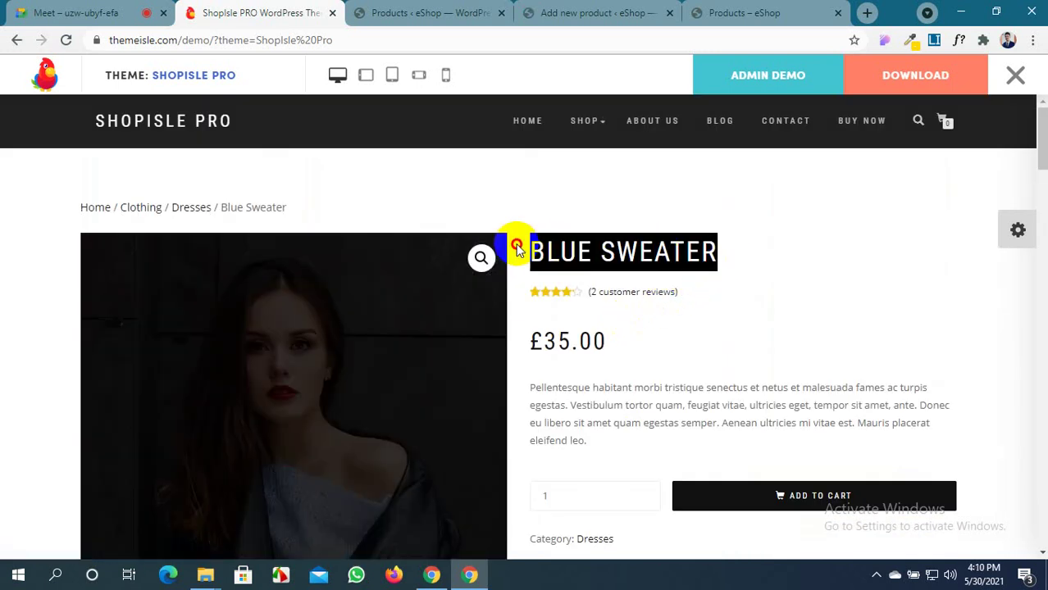
pyautogui.click(456, 367)
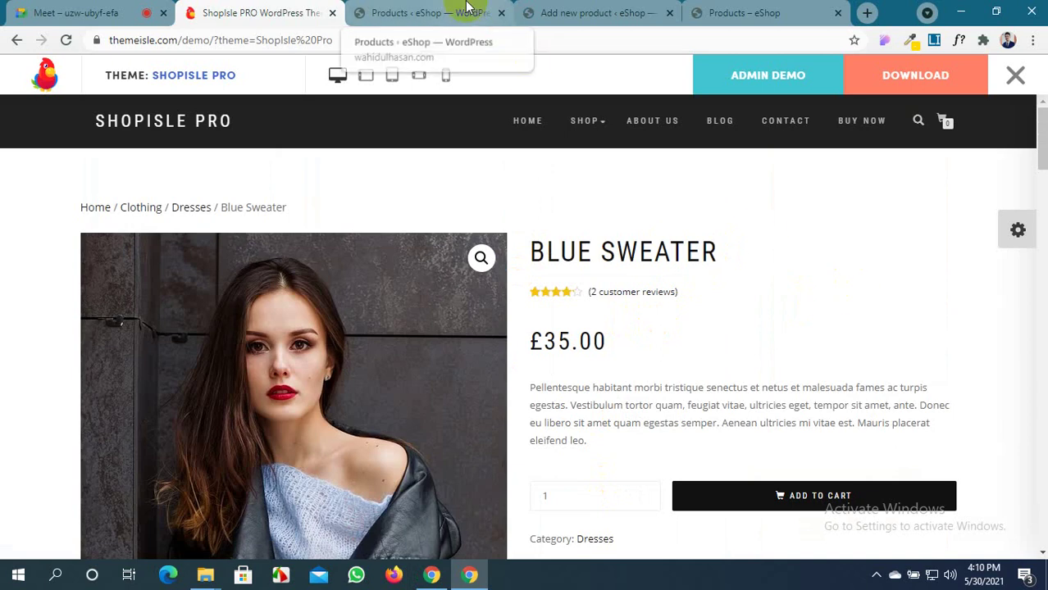
pyautogui.rightClick(340, 346)
pyautogui.click(374, 369)
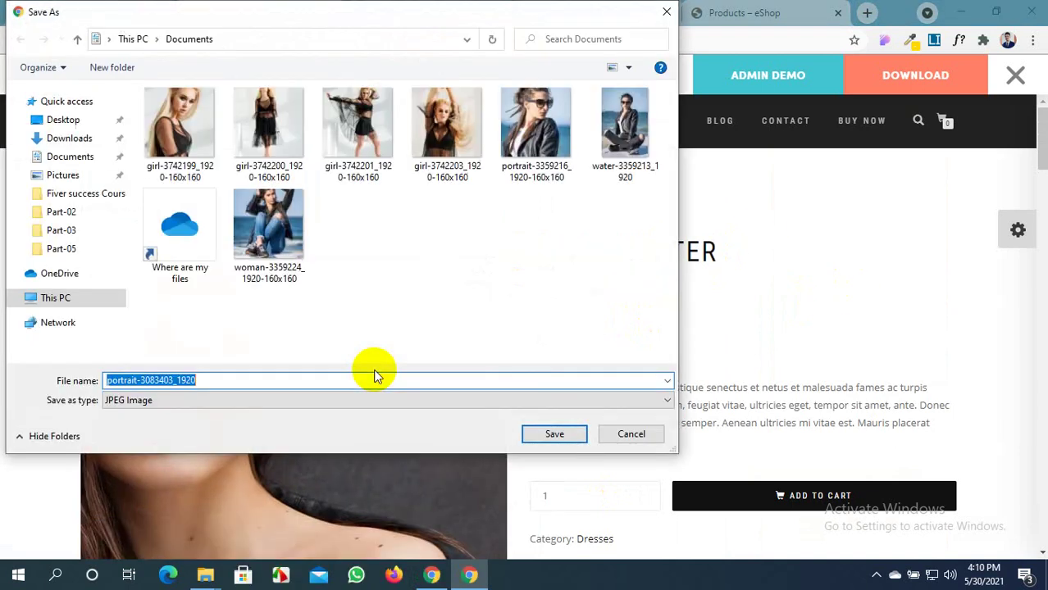
pyautogui.click(545, 433)
pyautogui.scroll(-7, 334, 416)
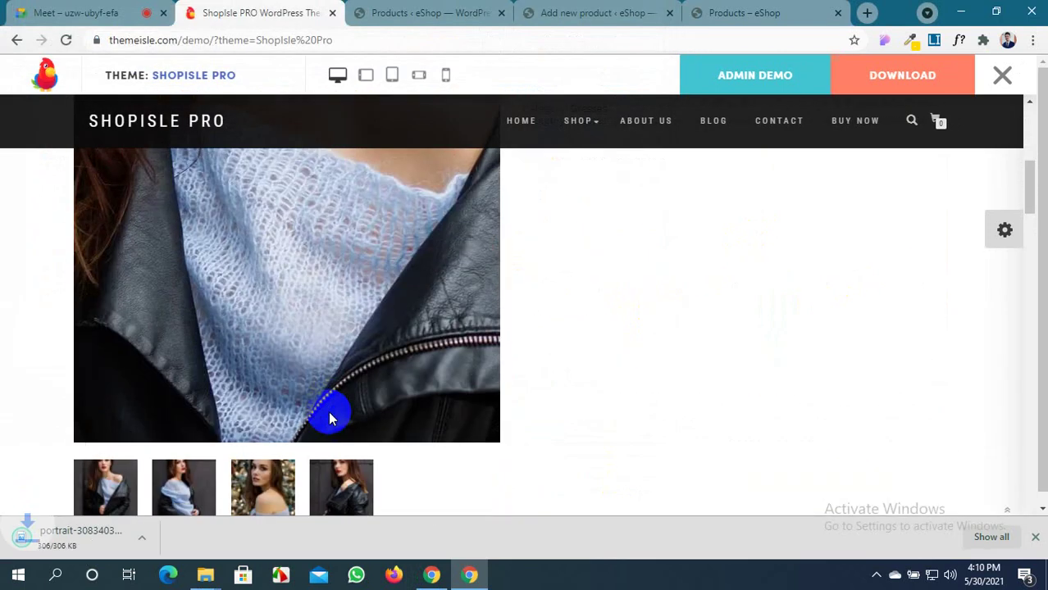
pyautogui.scroll(1, 188, 281)
# - Save the second, third and fourth gallery images, then return to the Add new product page
pyautogui.rightClick(186, 272)
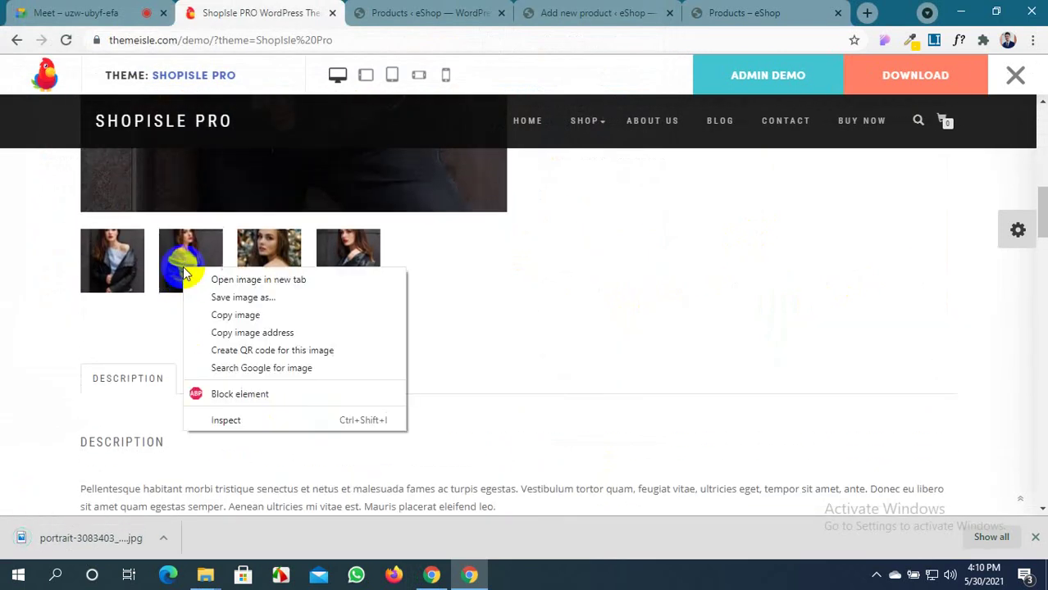
pyautogui.click(235, 297)
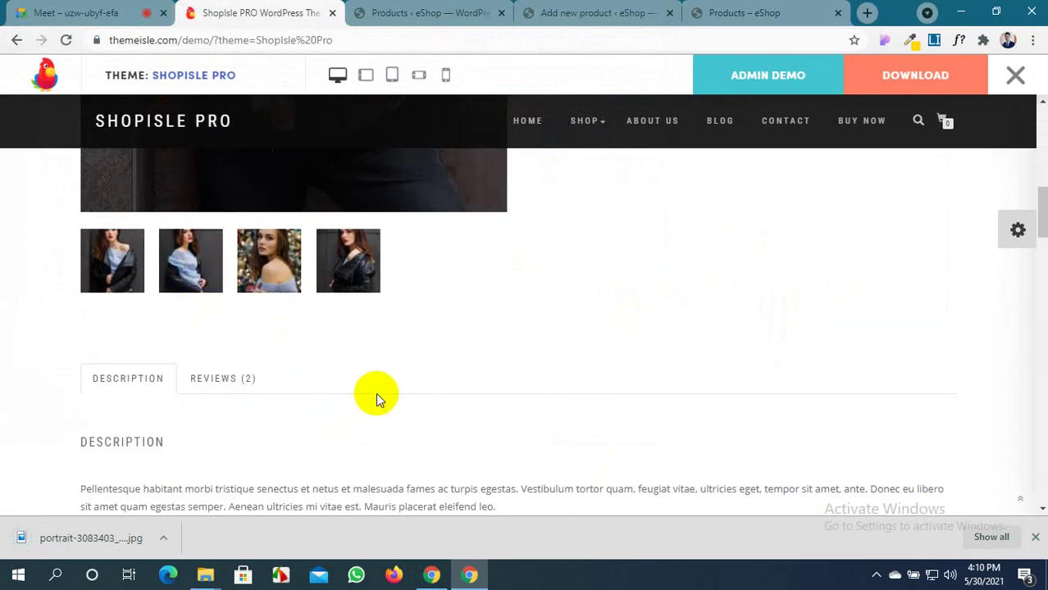
pyautogui.click(532, 433)
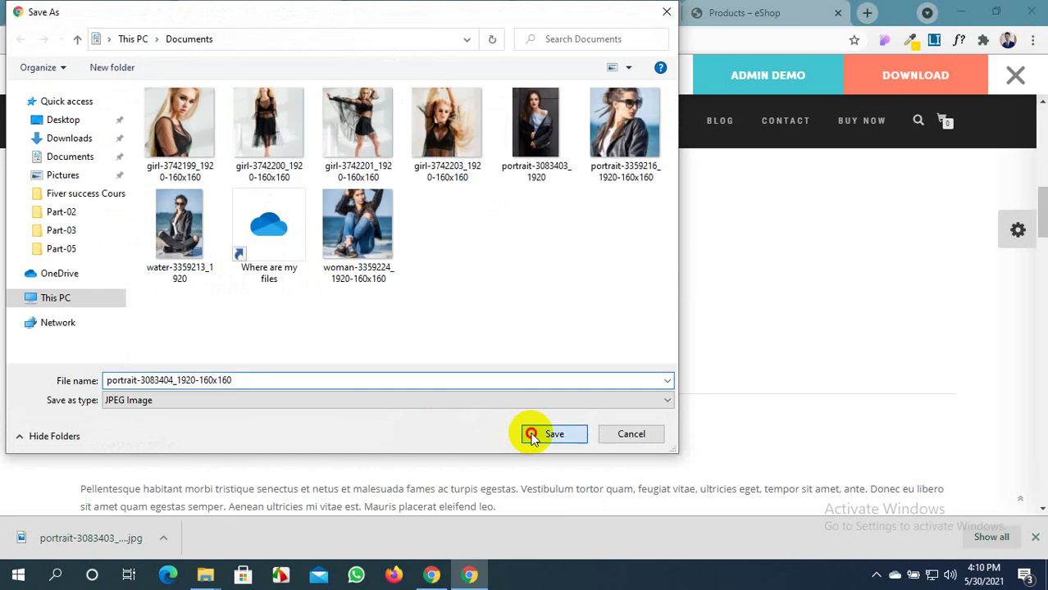
pyautogui.rightClick(255, 278)
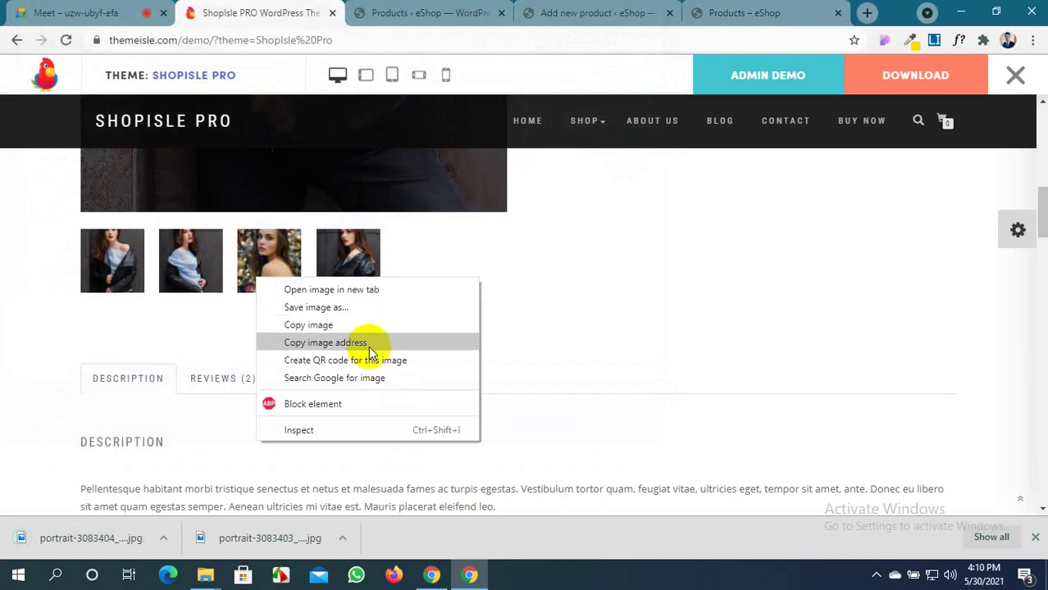
pyautogui.click(351, 307)
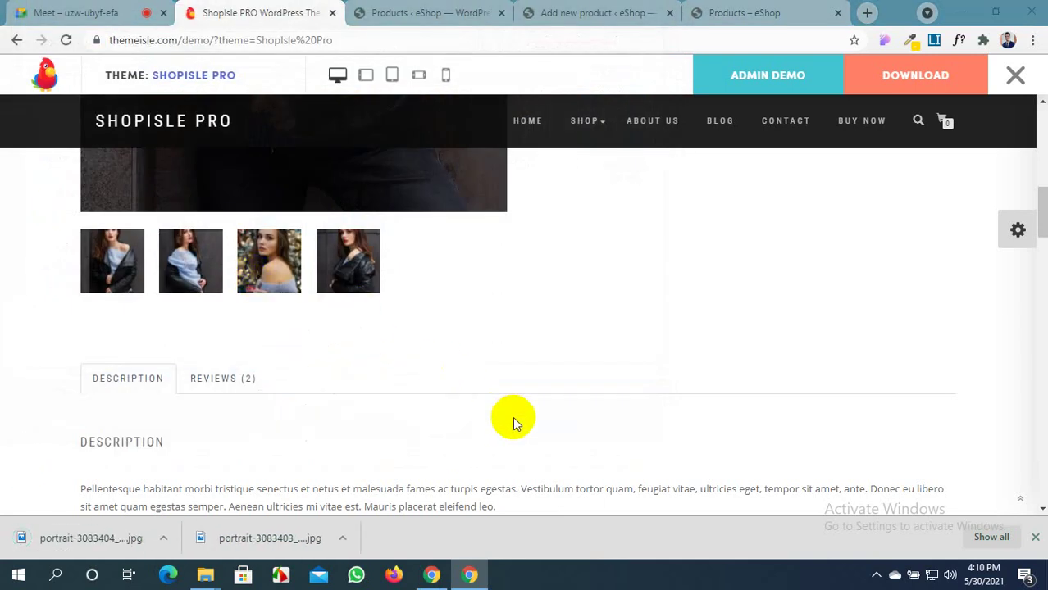
pyautogui.click(533, 433)
pyautogui.rightClick(344, 276)
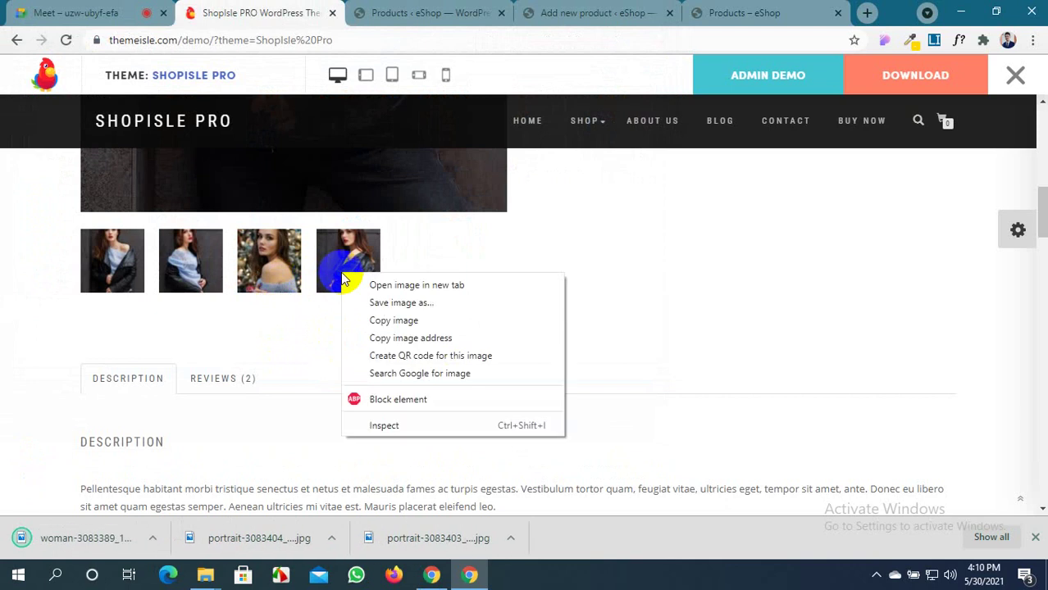
pyautogui.click(402, 301)
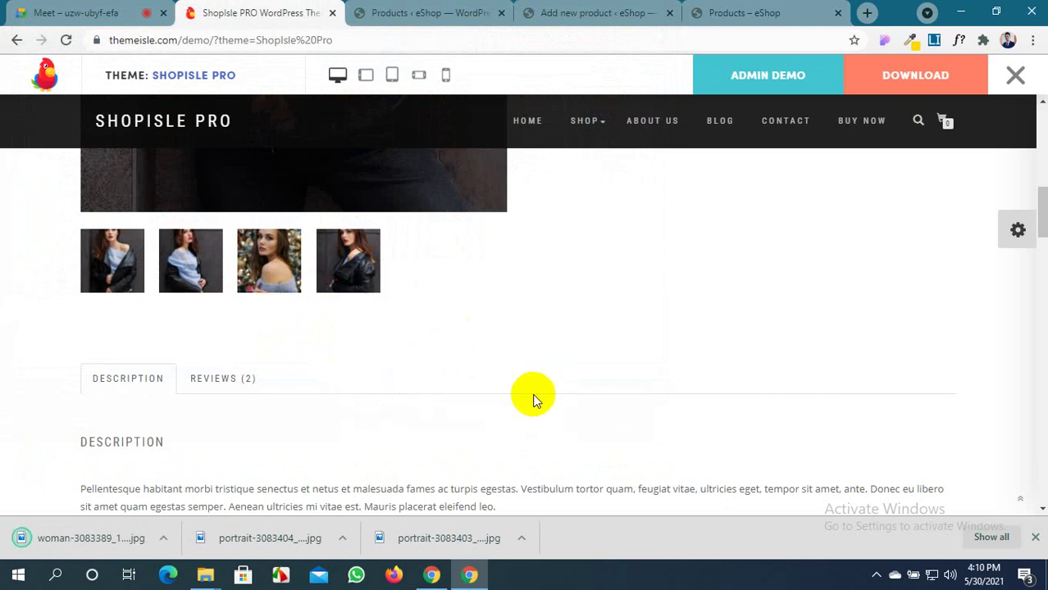
pyautogui.click(546, 432)
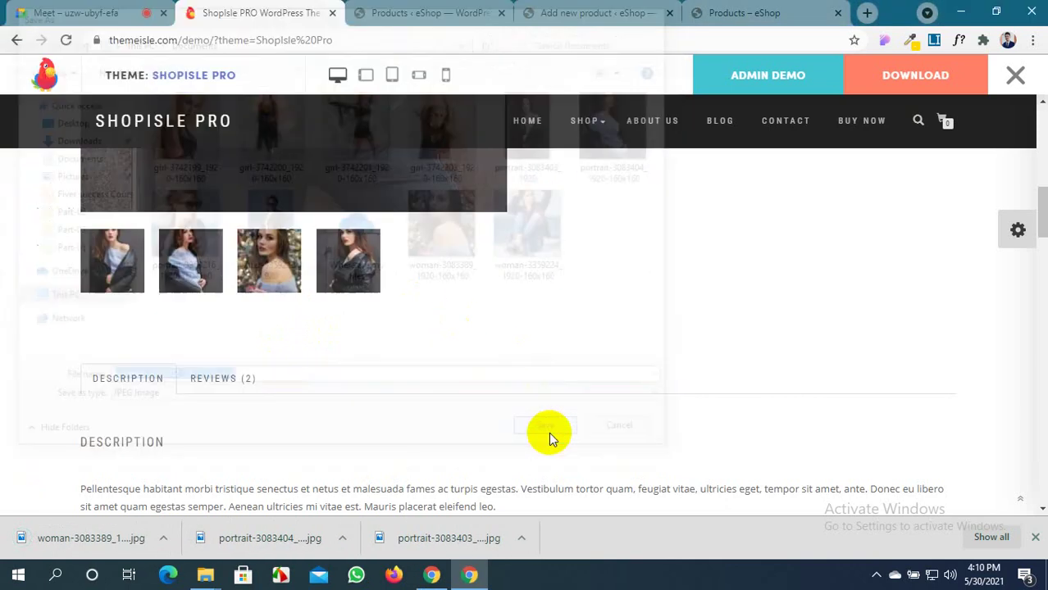
pyautogui.click(465, 12)
pyautogui.click(552, 11)
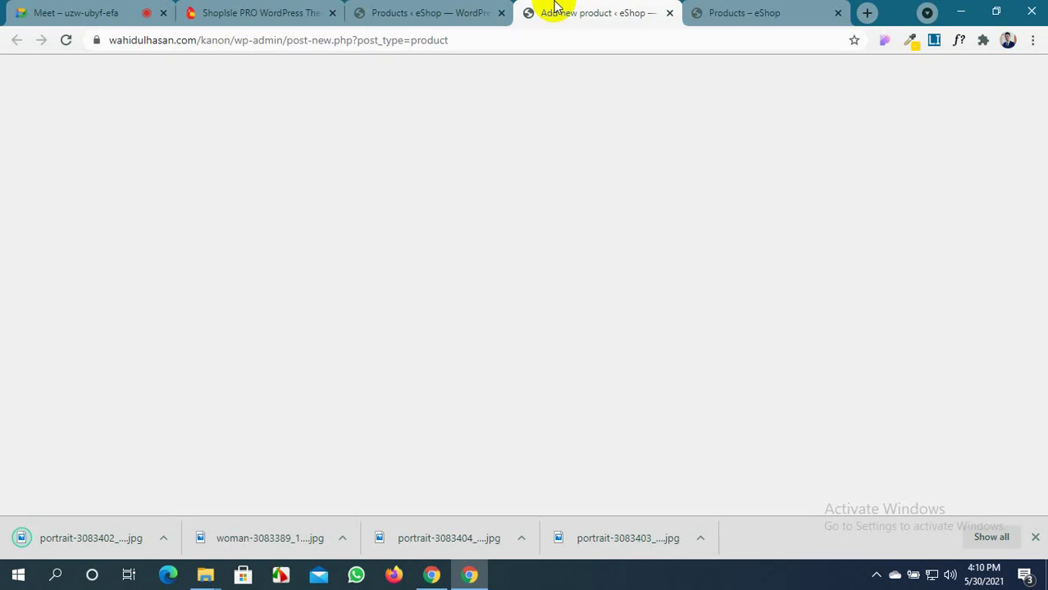
# - Paste BLUE SWEATER as the product name and copy the demo's description text
pyautogui.click(273, 233)
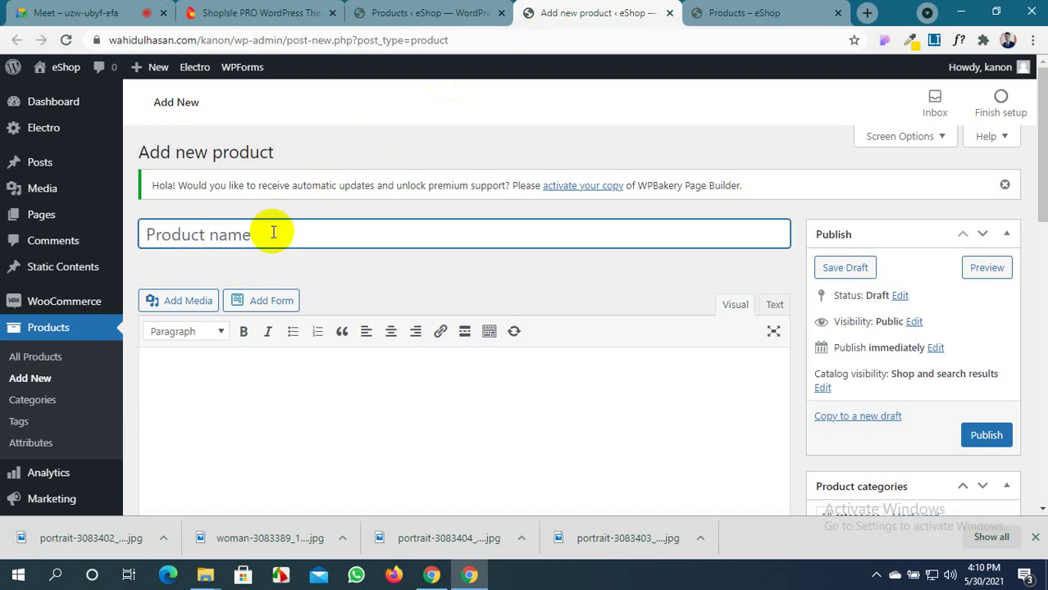
pyautogui.write('BLUE SWEATER')
pyautogui.click(422, 12)
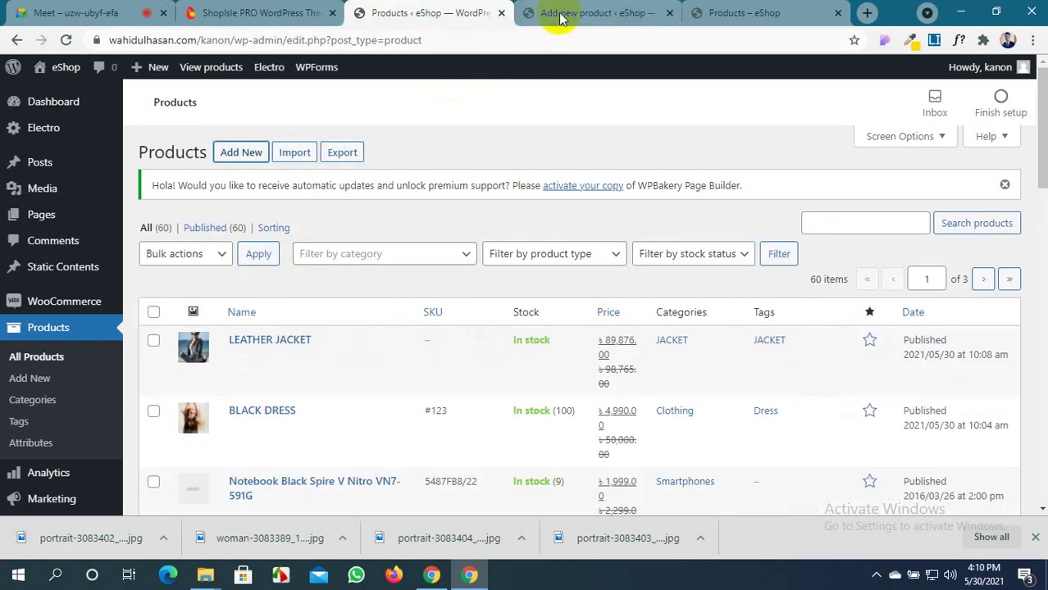
pyautogui.click(258, 12)
pyautogui.scroll(-3, 584, 351)
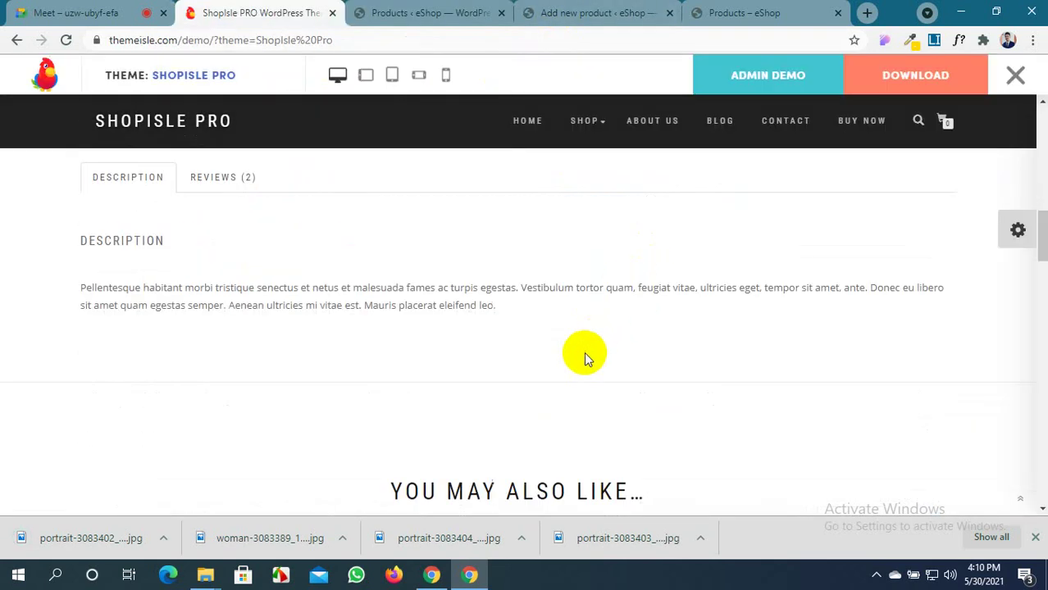
pyautogui.scroll(-1, 584, 352)
pyautogui.moveTo(498, 245); pyautogui.dragTo(131, 220)
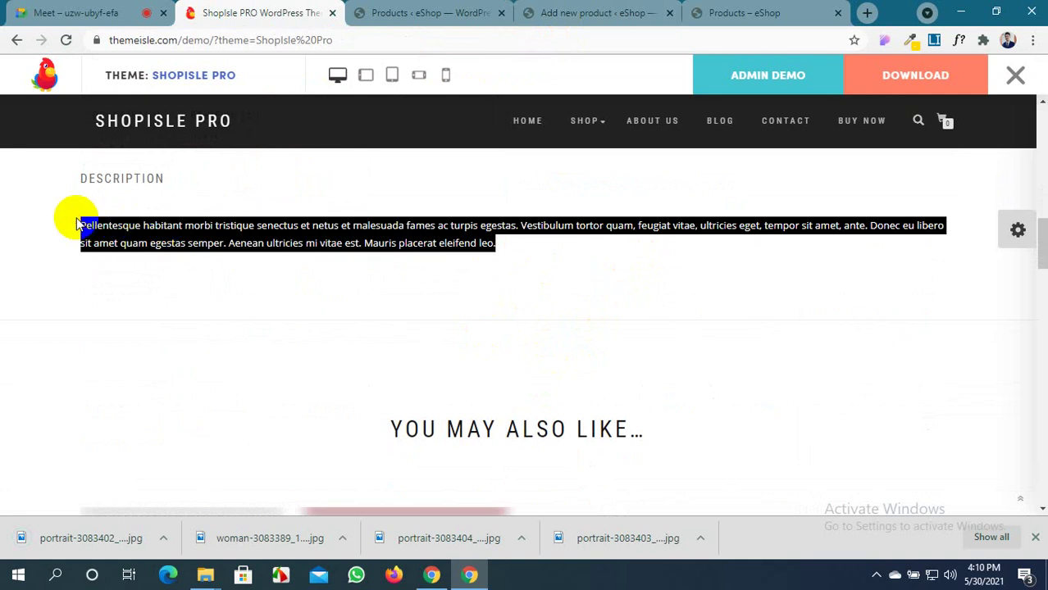
pyautogui.click(402, 14)
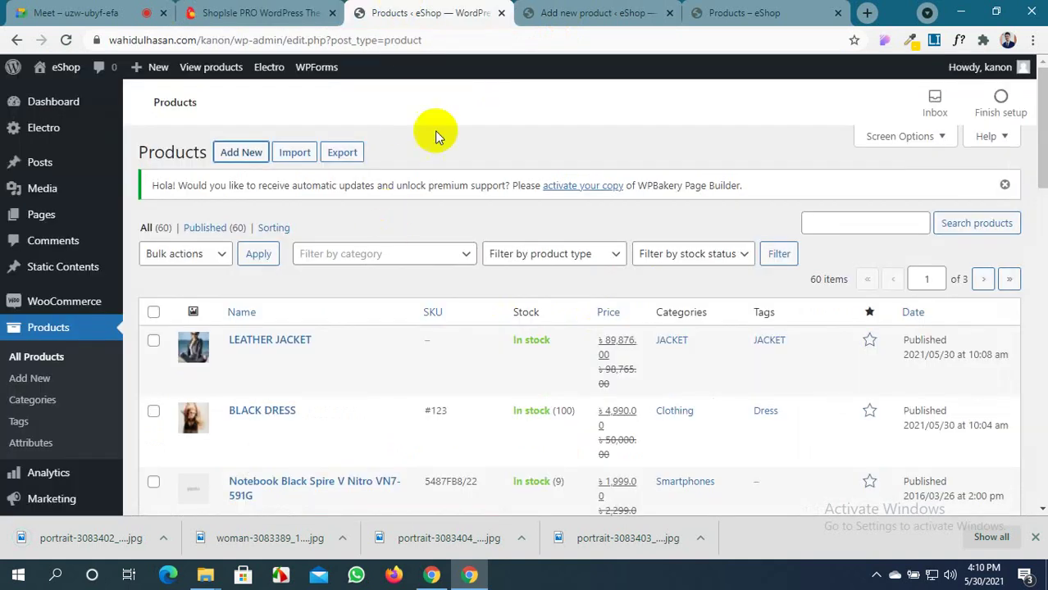
pyautogui.click(548, 10)
# - Paste the demo text into both the product description and the short description
pyautogui.click(366, 361)
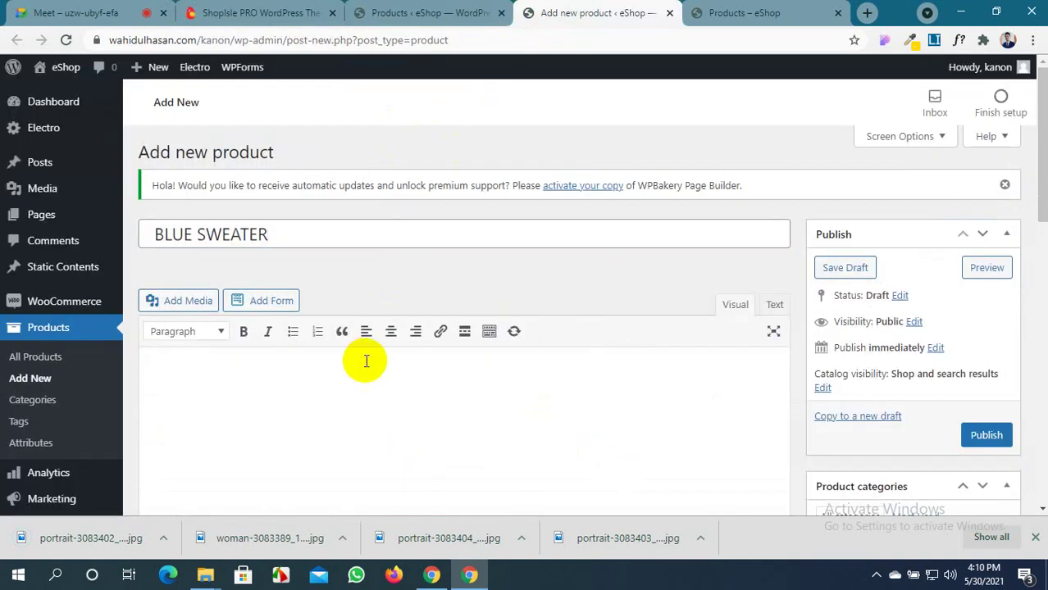
pyautogui.write('Pellentesque habitant morbi tristique senectus et netus et malesuada fames ac turpis egestas. Vestibulum tortor quam, feugiat vitae, ultricies eget, tempor sit amet, ante. Donec eu libero sit amet quam egestas semper. Aenean ultricies mi vitae est. Mauris placerat eleifend leo.')
pyautogui.scroll(-10, 367, 359)
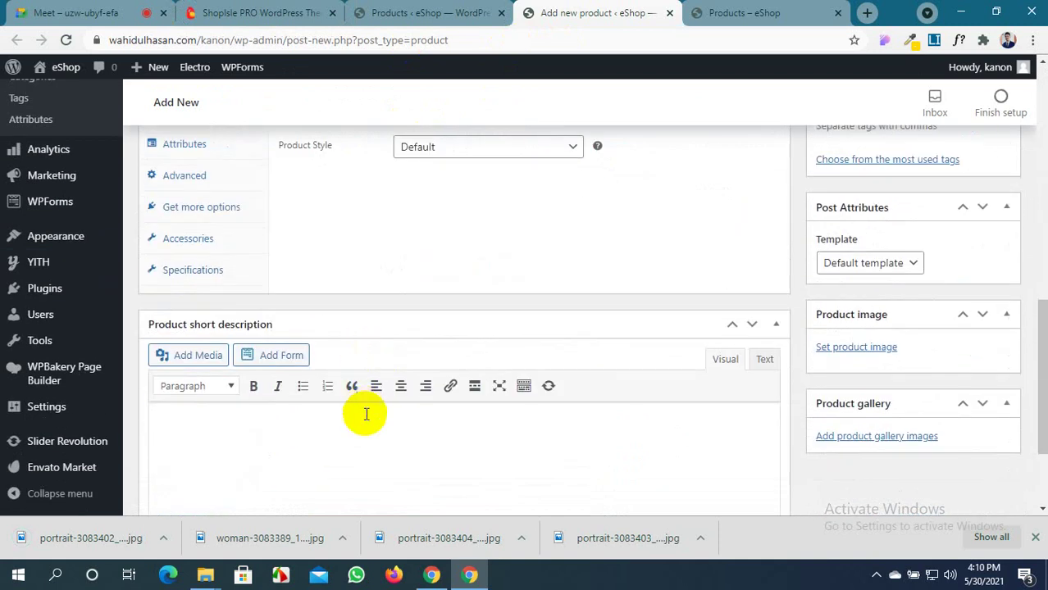
pyautogui.click(367, 427)
pyautogui.write('Pellentesque habitant morbi tristique senectus et netus et malesuada fames ac turpis egestas. Vestibulum tortor quam, feugiat vitae, ultricies eget, tempor sit amet, ante. Donec eu libero sit amet quam egestas semper. Aenean ultricies mi vitae est. Mauris placerat eleifend leo.')
pyautogui.scroll(5, 367, 427)
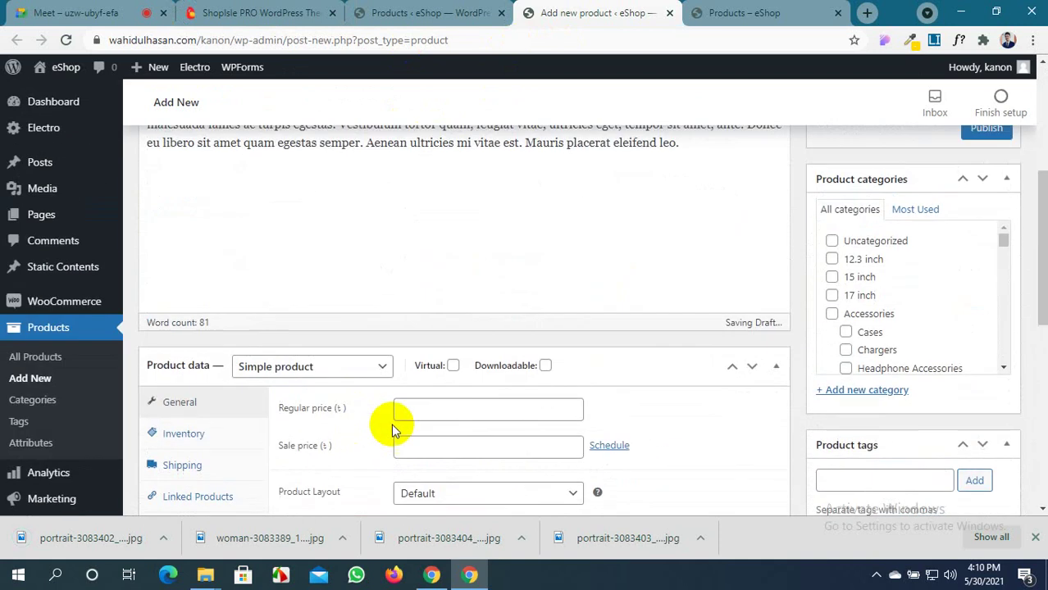
# - Enter a regular price of 60000 and a sale price of 5900
pyautogui.click(419, 411)
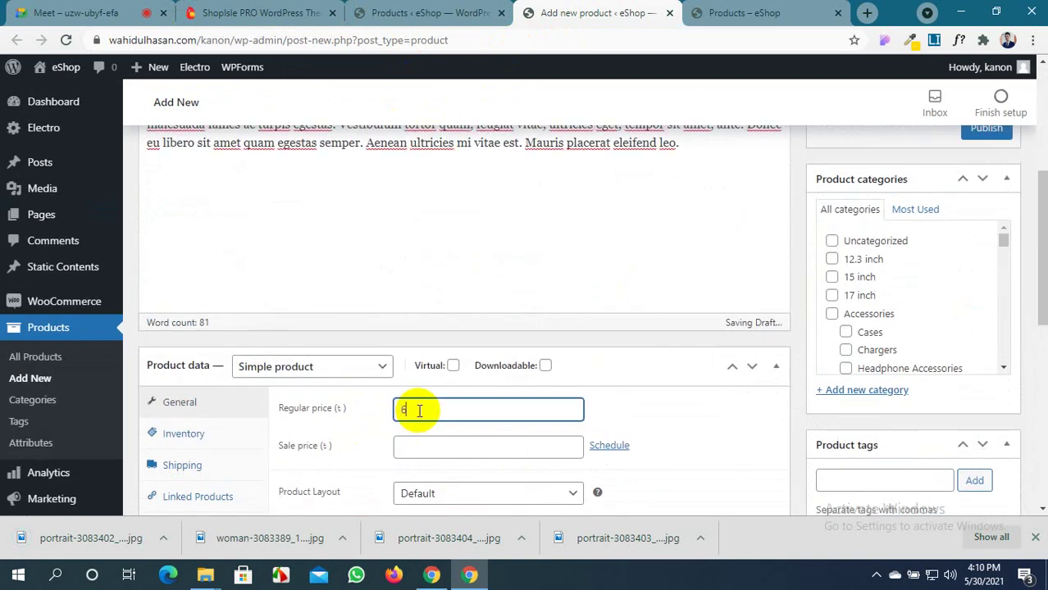
pyautogui.click(436, 449)
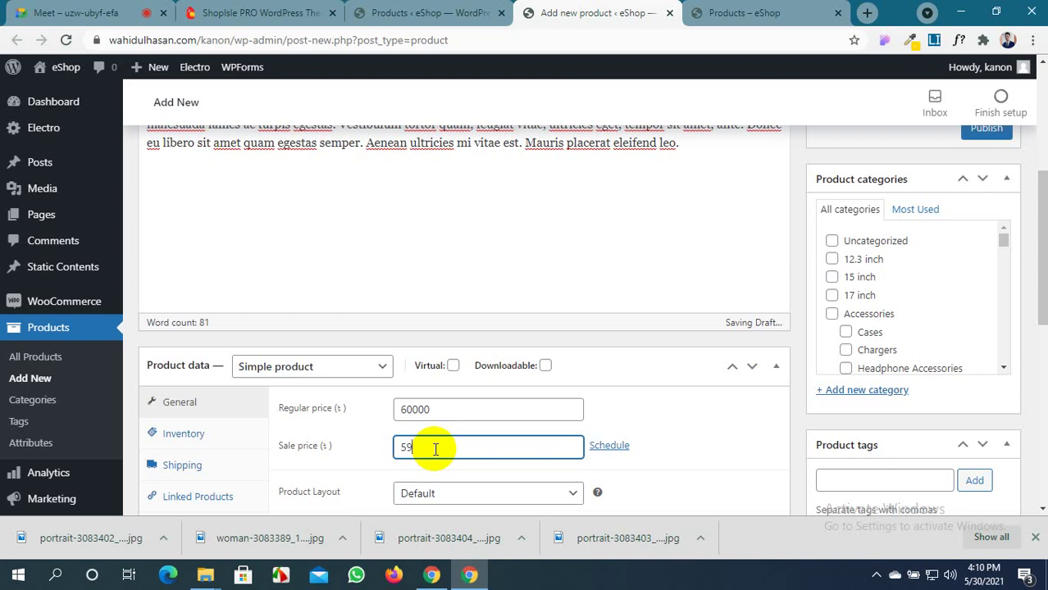
pyautogui.scroll(-4, 436, 449)
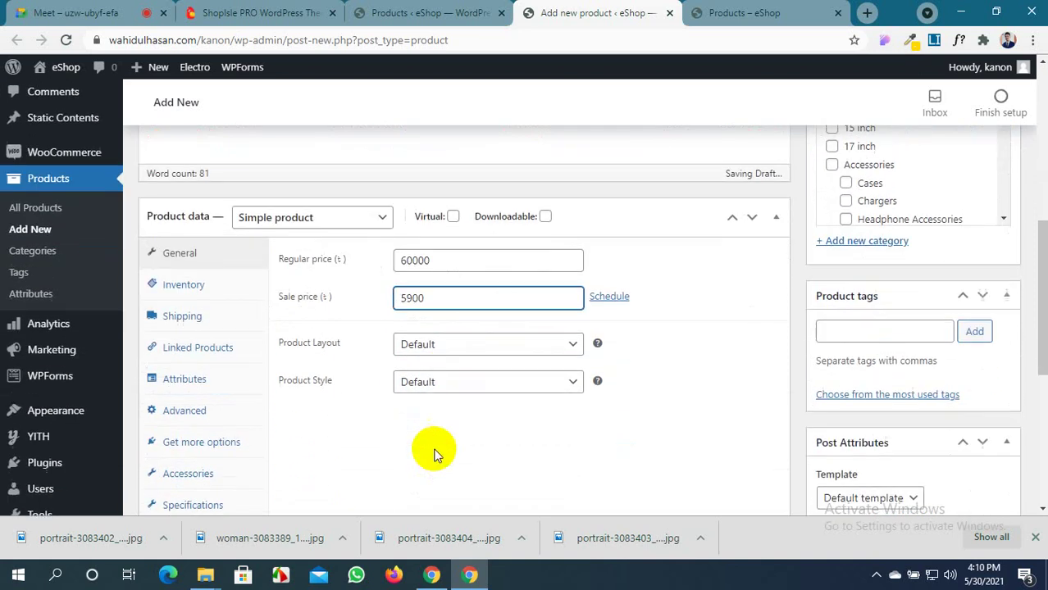
pyautogui.scroll(4, 436, 451)
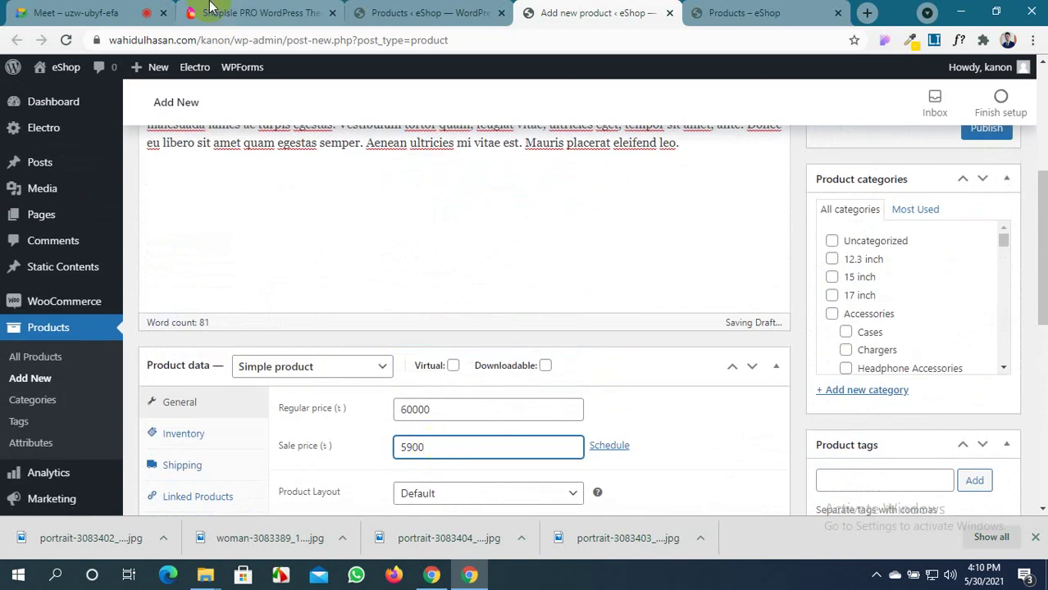
pyautogui.click(275, 13)
pyautogui.click(414, 13)
pyautogui.click(274, 12)
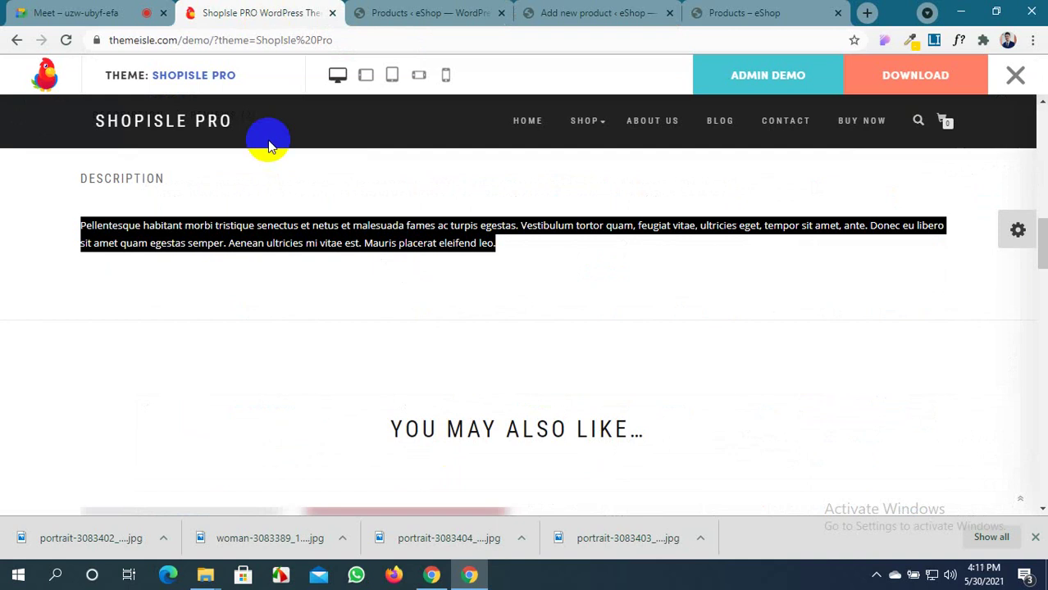
pyautogui.scroll(-5, 304, 469)
pyautogui.click(566, 12)
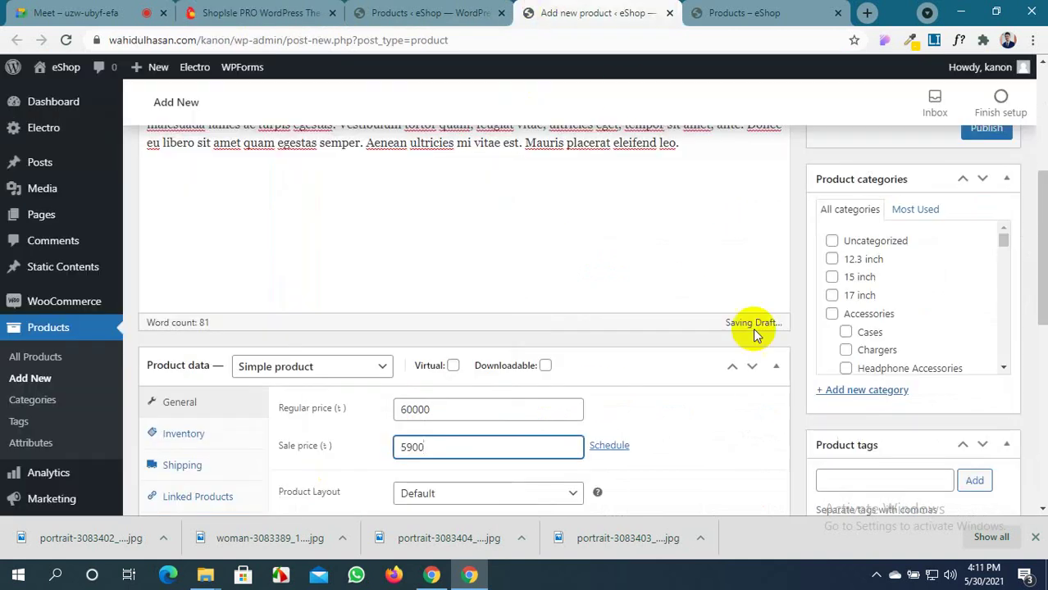
# - Create a new top-level product category named SWEATER with no parent
pyautogui.click(869, 391)
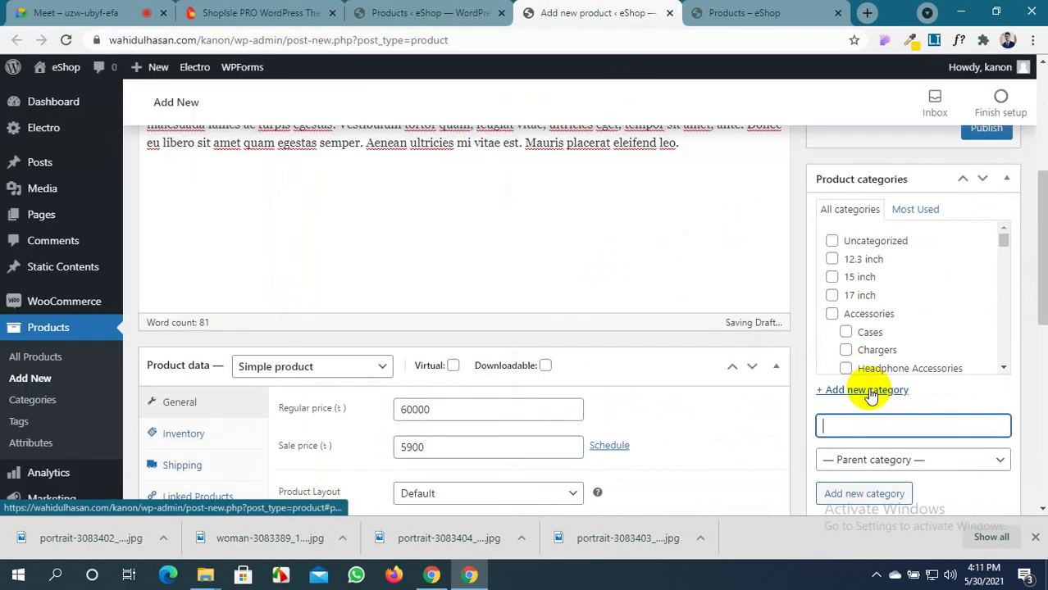
pyautogui.scroll(4, 505, 213)
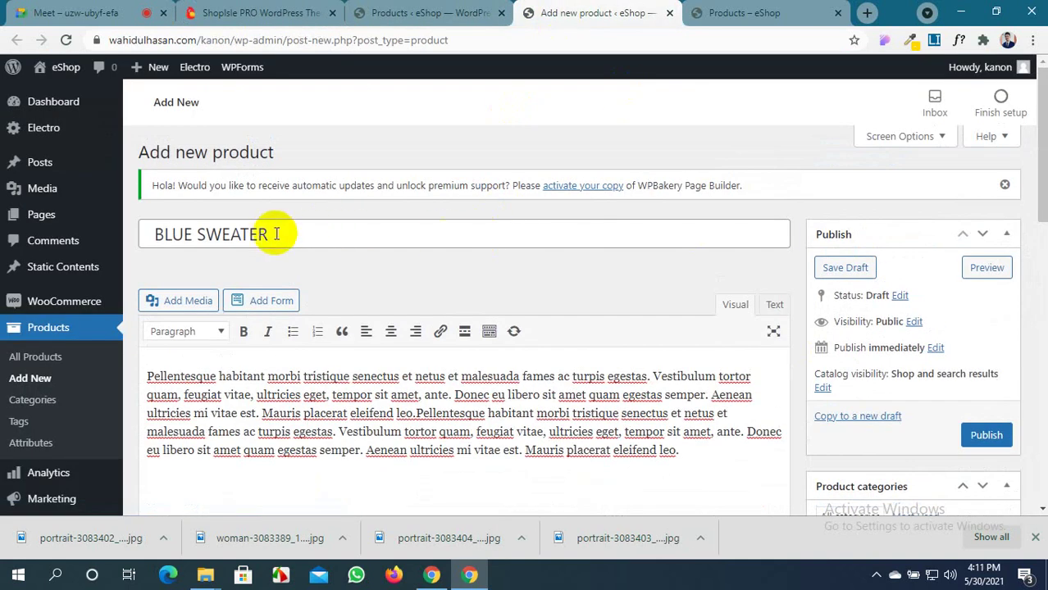
pyautogui.moveTo(270, 234); pyautogui.dragTo(197, 227)
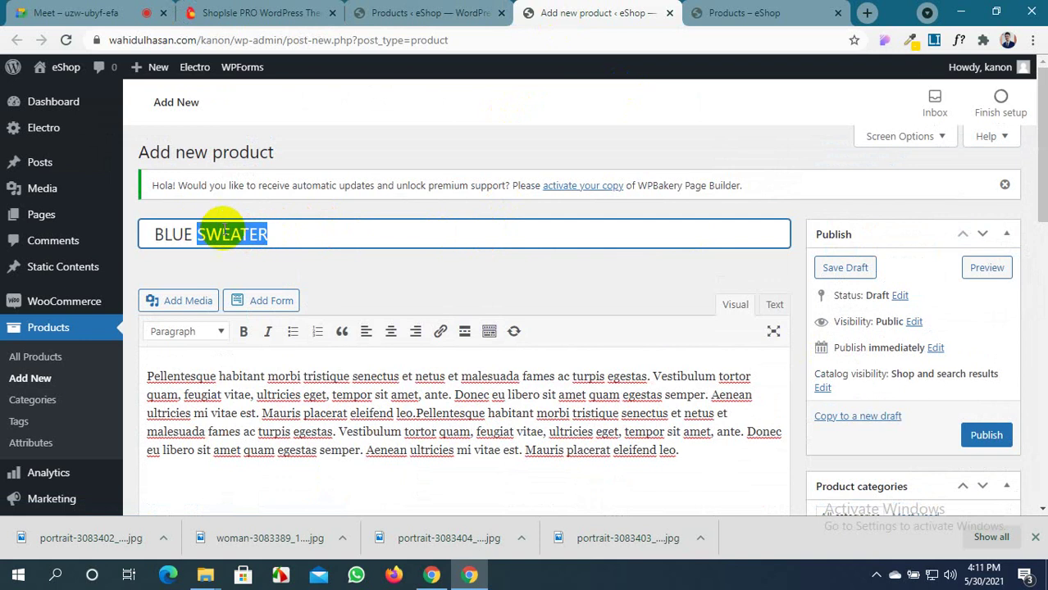
pyautogui.scroll(-3, 833, 336)
pyautogui.scroll(3, 872, 278)
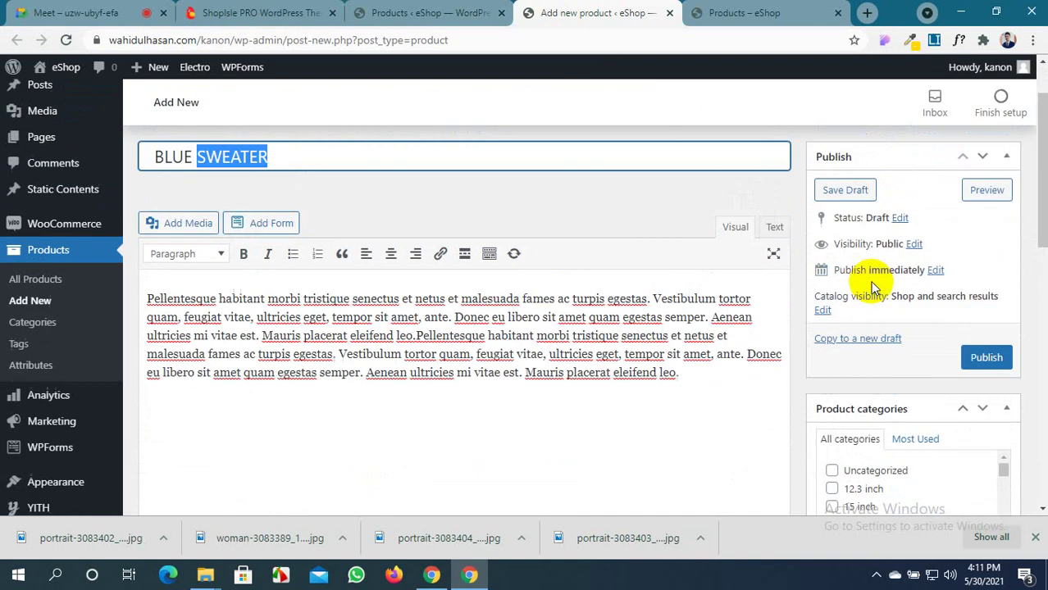
pyautogui.scroll(-5, 861, 339)
pyautogui.click(873, 340)
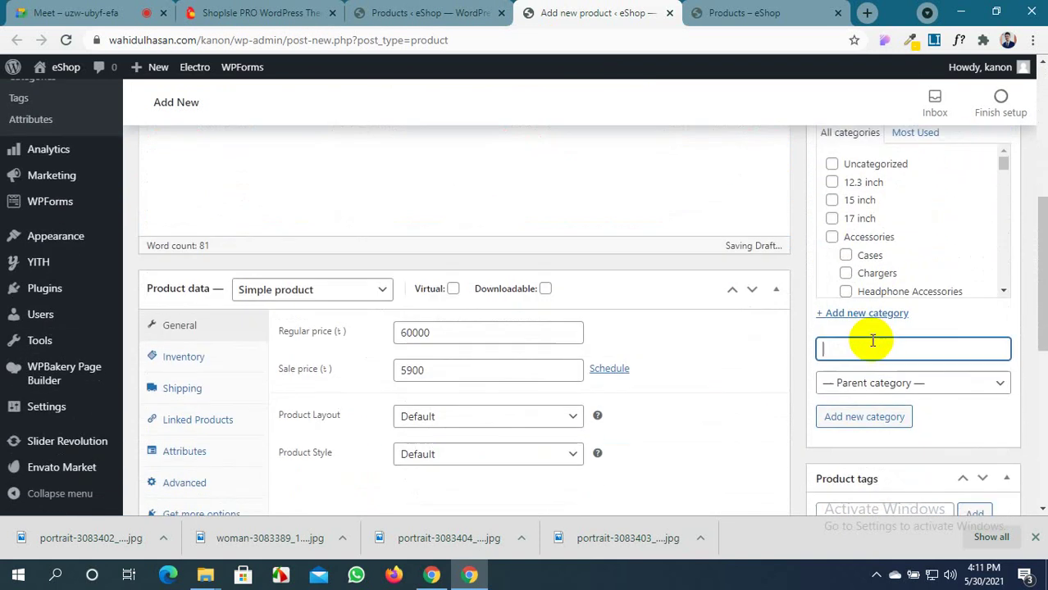
pyautogui.write('SWEATER')
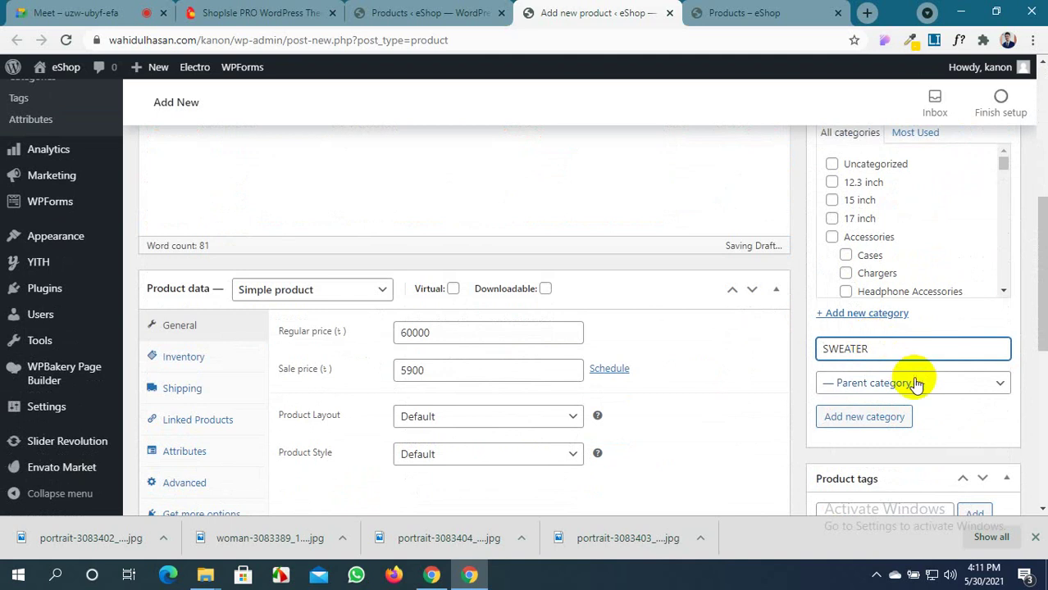
pyautogui.click(914, 382)
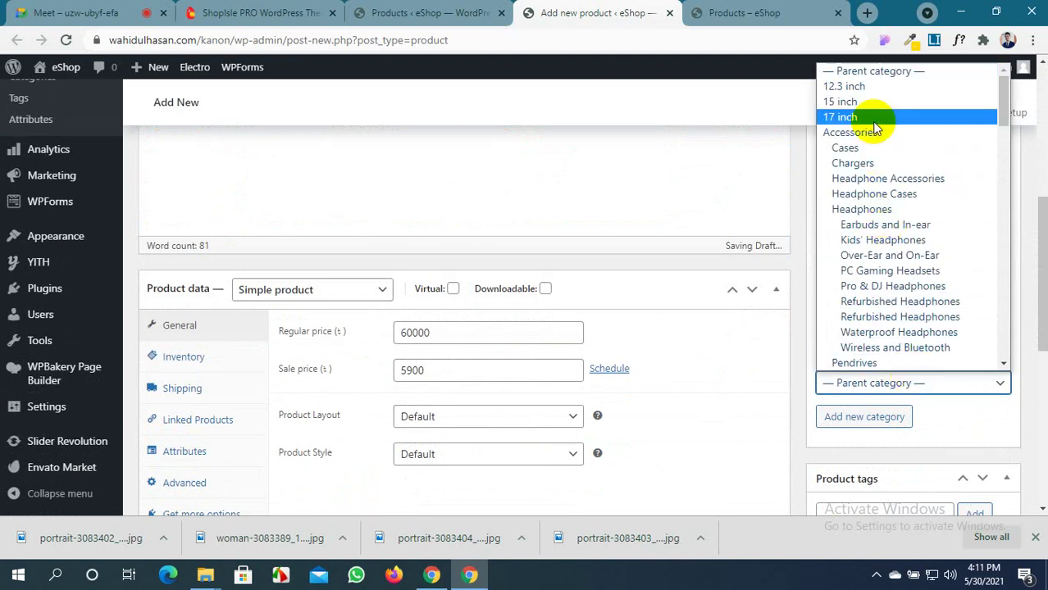
pyautogui.scroll(-15, 875, 129)
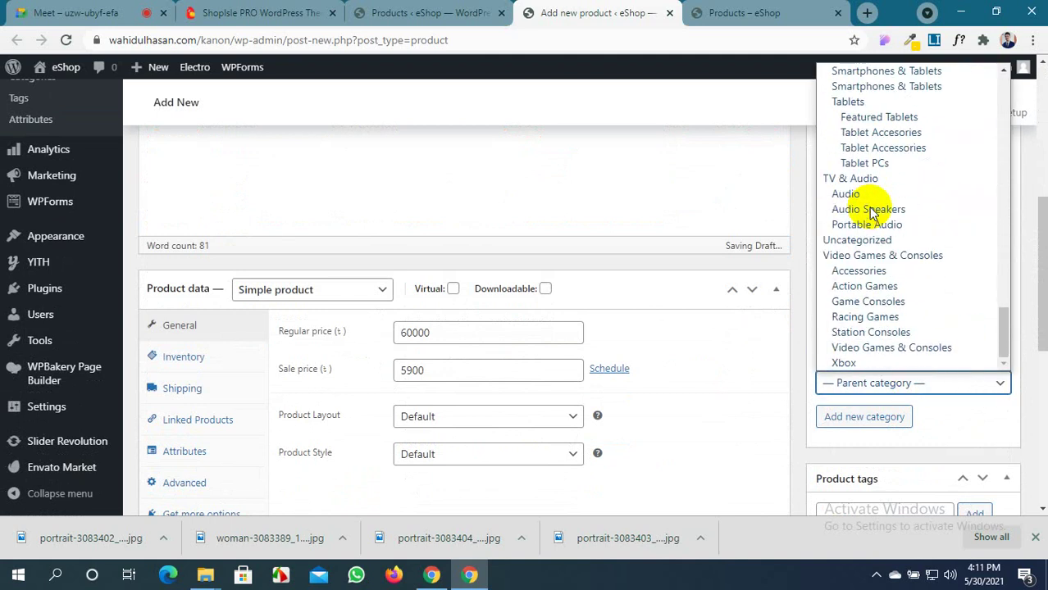
pyautogui.scroll(10, 871, 211)
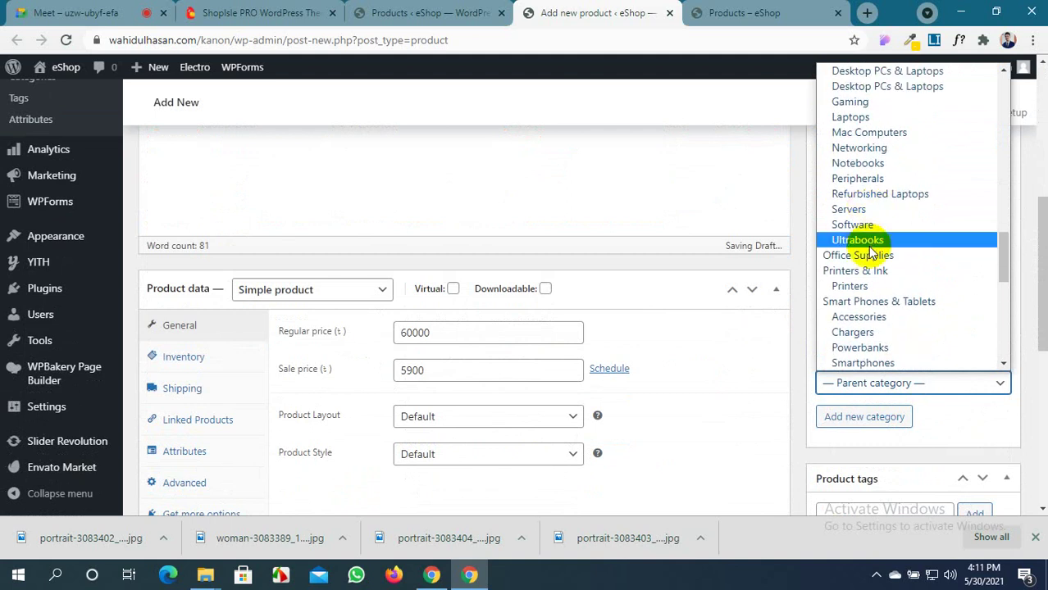
pyautogui.scroll(5, 871, 246)
pyautogui.scroll(8, 871, 252)
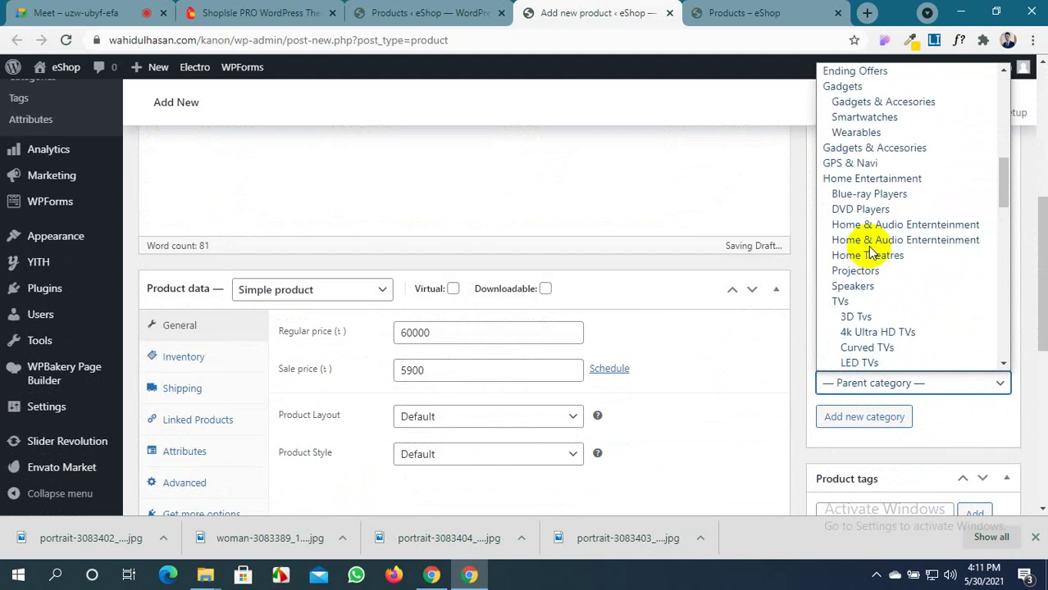
pyautogui.scroll(1, 872, 252)
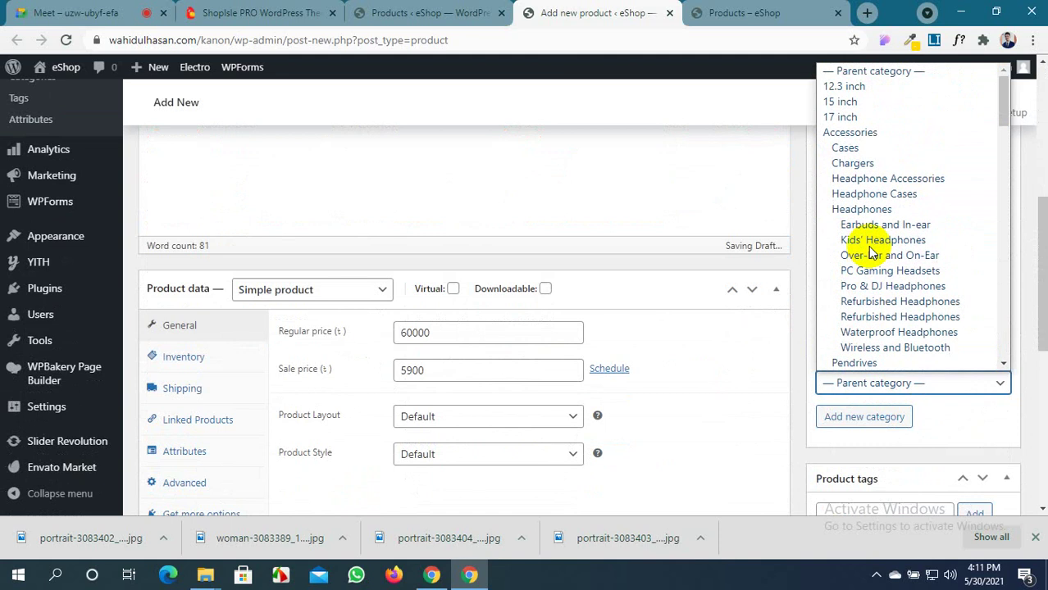
pyautogui.click(795, 362)
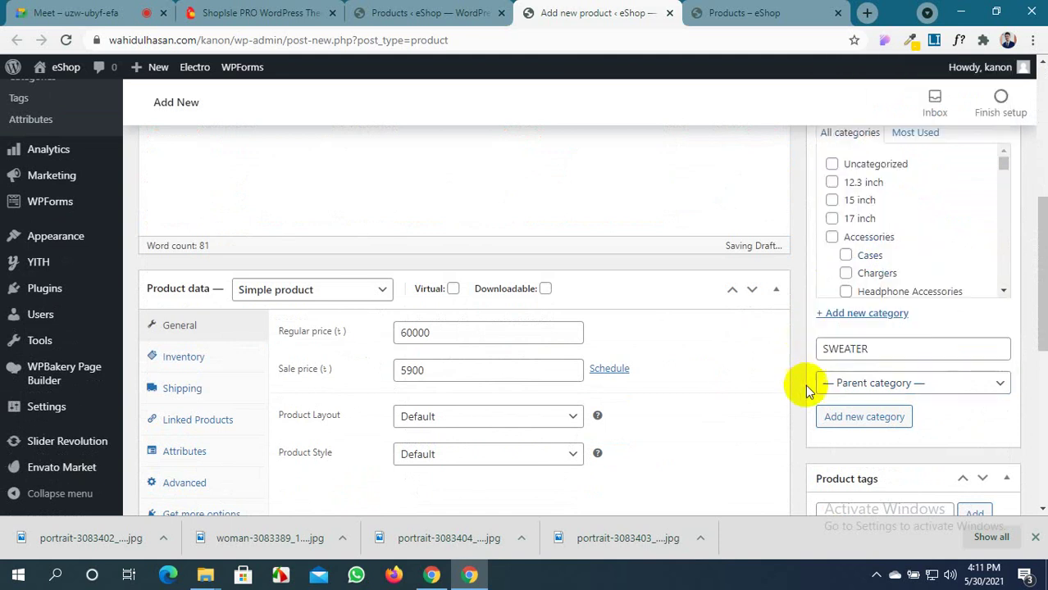
pyautogui.click(840, 418)
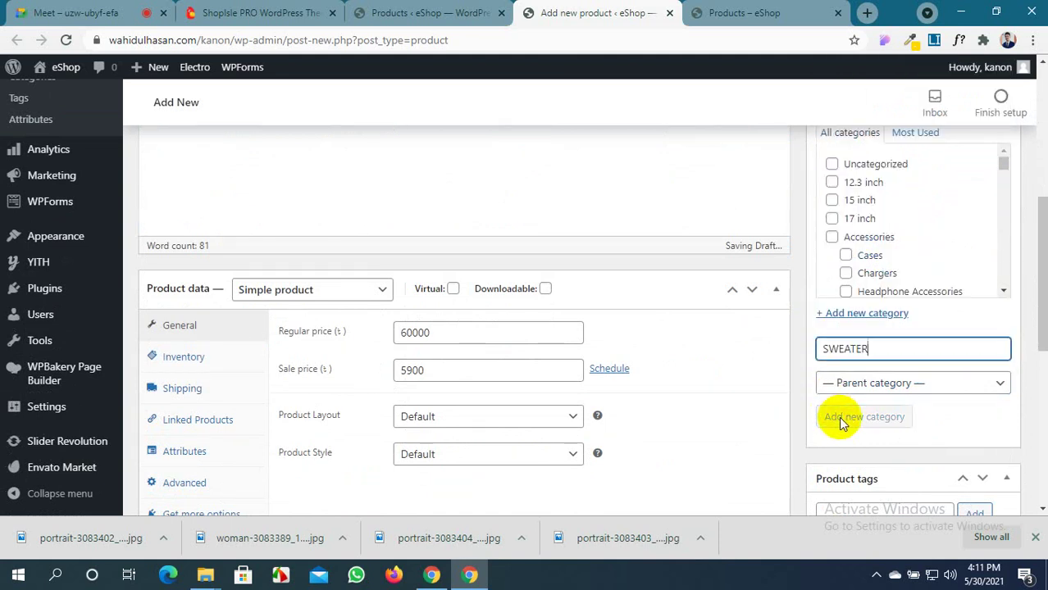
pyautogui.scroll(-4, 840, 422)
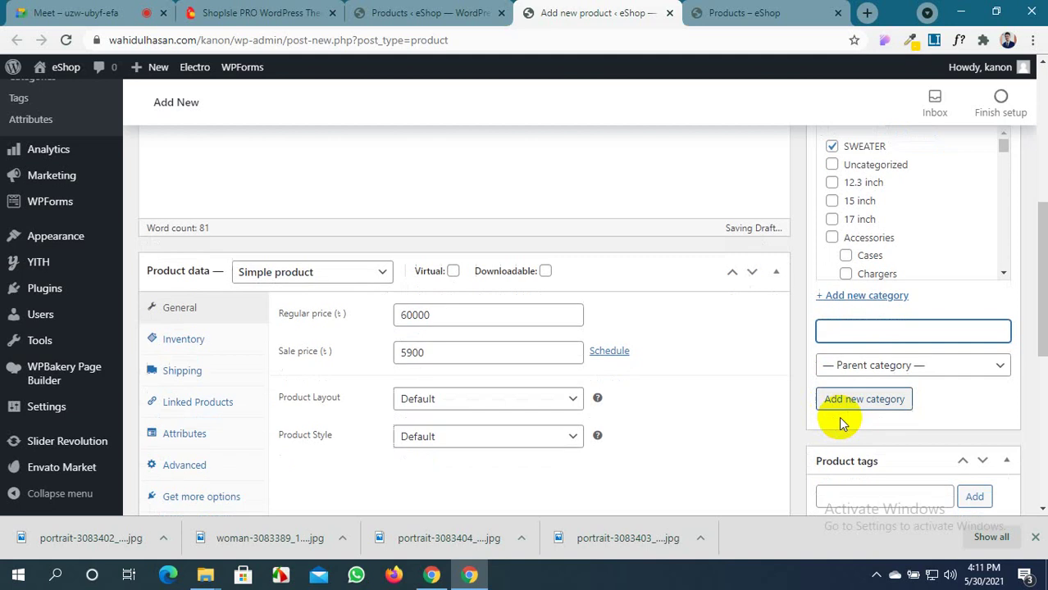
pyautogui.scroll(1, 840, 422)
# - Add SWEATER as a product tag
pyautogui.click(843, 284)
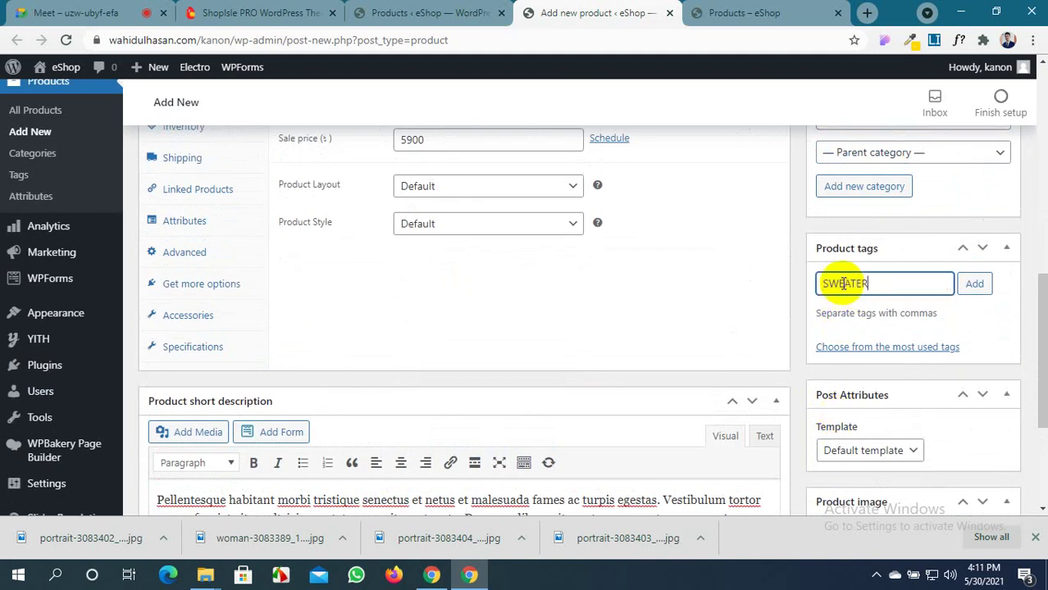
pyautogui.write('SWEATER')
pyautogui.press('Return')
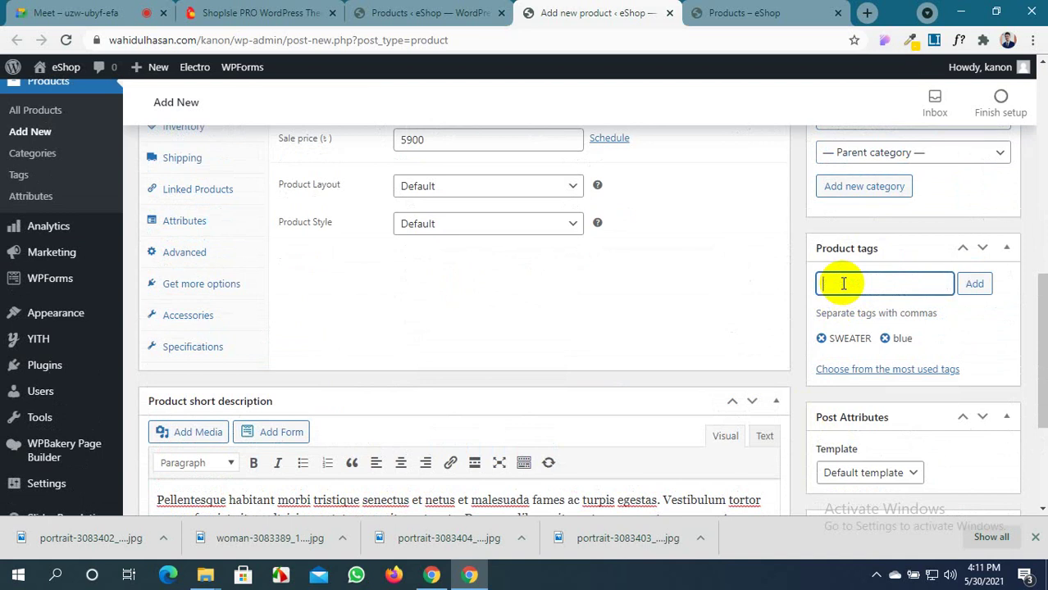
pyautogui.scroll(-2, 859, 400)
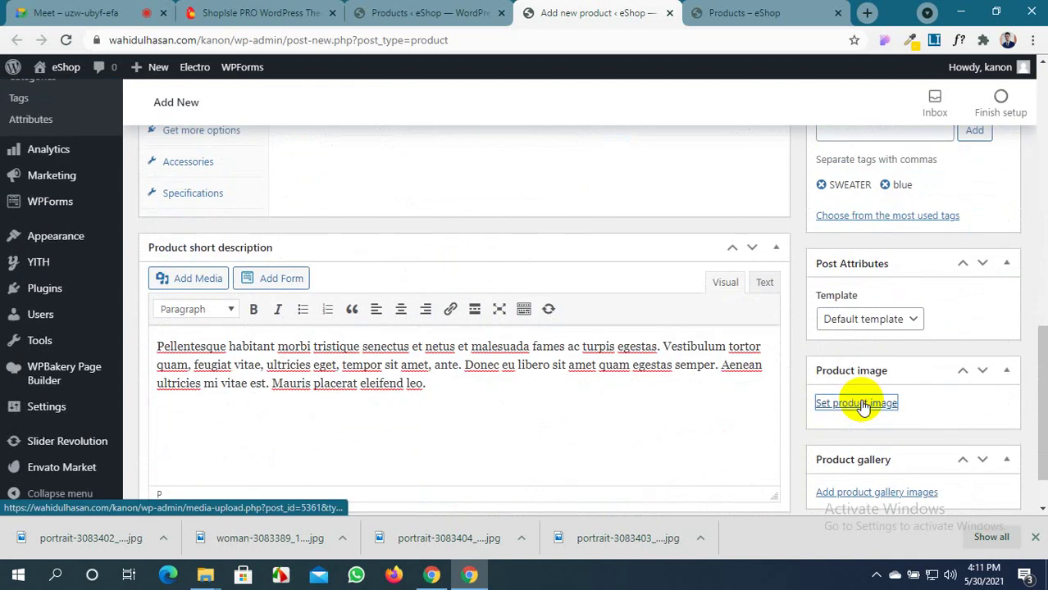
# - Upload woman-3083389 and portraits 3083404, 3083403 and 3083402 from the product image dialog
pyautogui.click(858, 400)
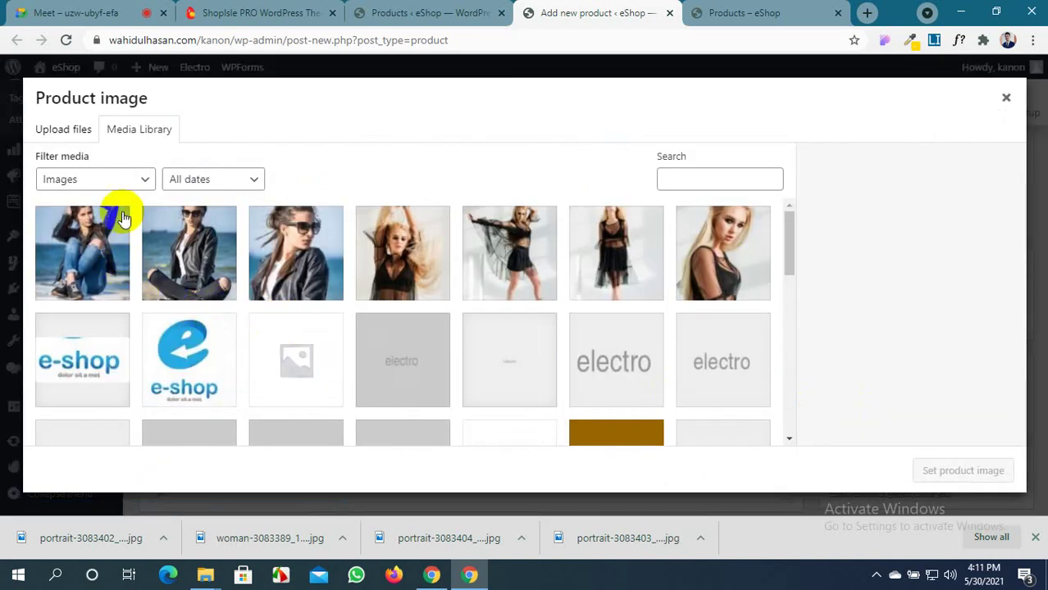
pyautogui.click(65, 132)
pyautogui.click(525, 316)
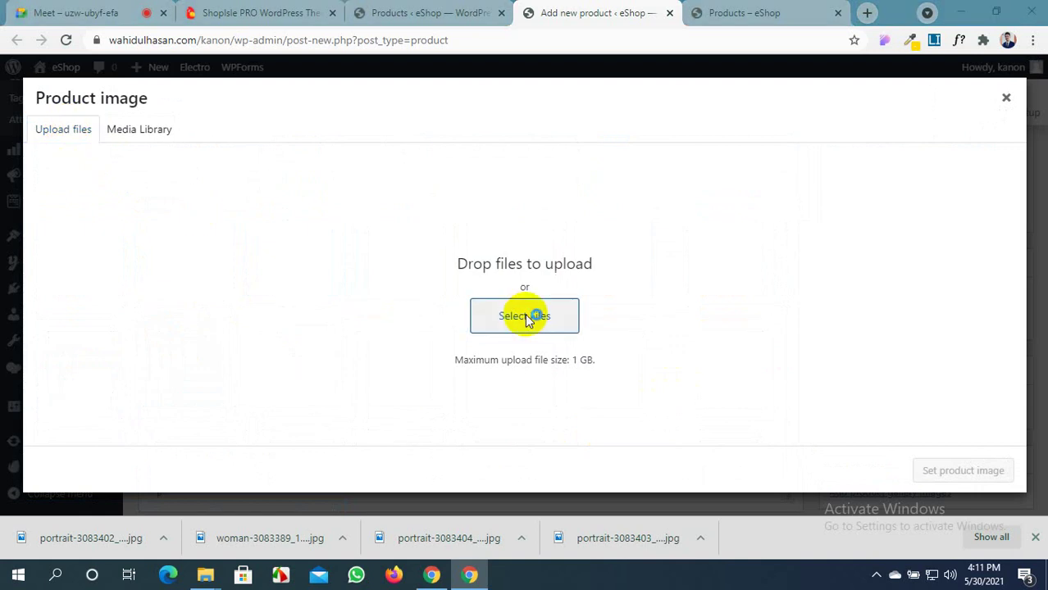
pyautogui.scroll(-5, 525, 313)
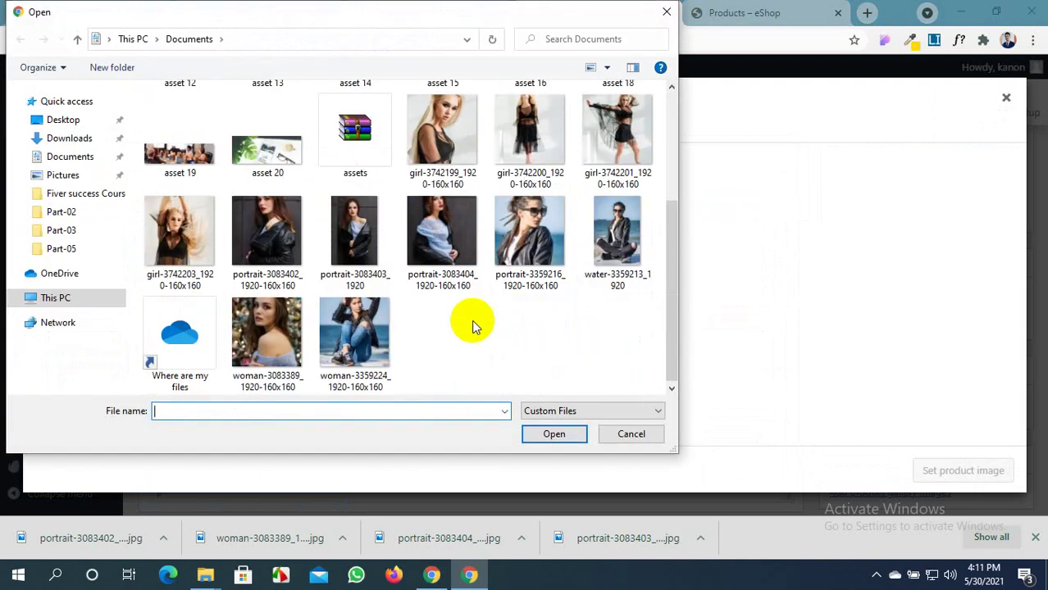
pyautogui.click(370, 326)
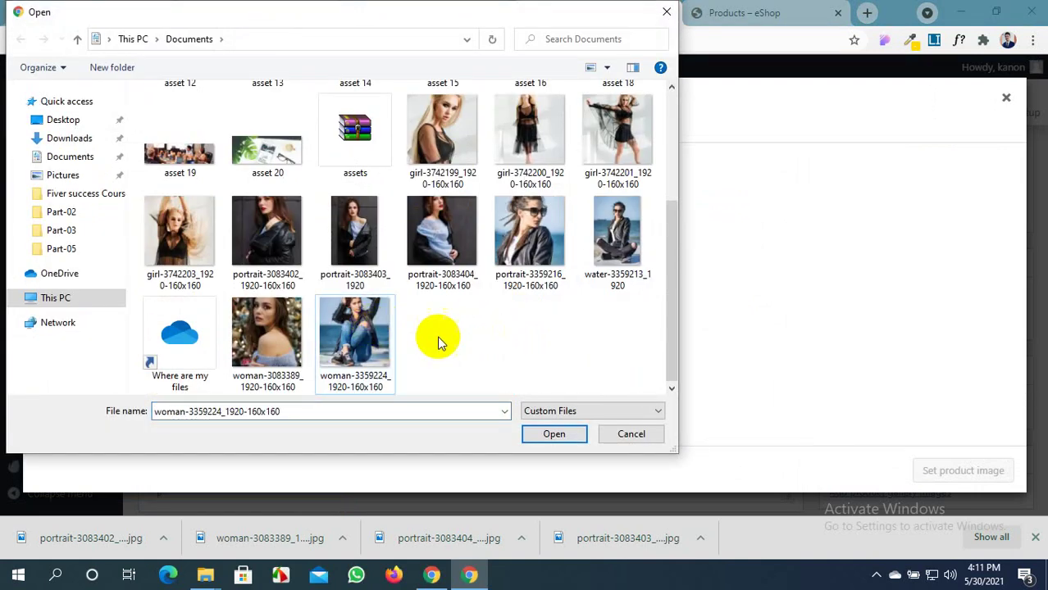
pyautogui.click(267, 344)
pyautogui.keyDown('ctrl'); pyautogui.click(420, 266); pyautogui.keyUp('ctrl')
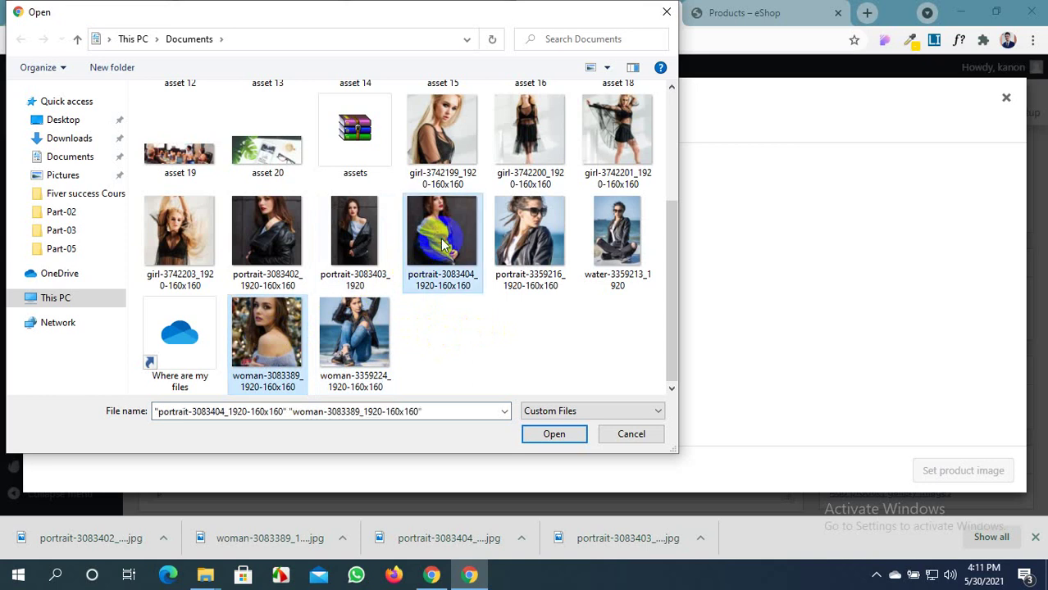
pyautogui.keyDown('ctrl'); pyautogui.click(342, 240); pyautogui.keyUp('ctrl')
pyautogui.keyDown('ctrl'); pyautogui.click(275, 238); pyautogui.keyUp('ctrl')
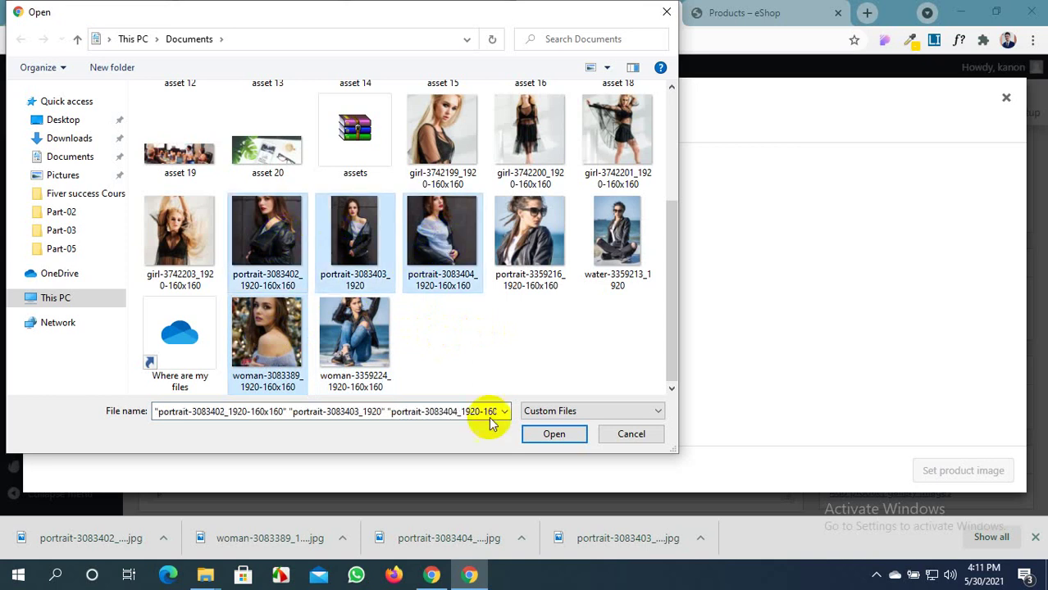
pyautogui.click(551, 434)
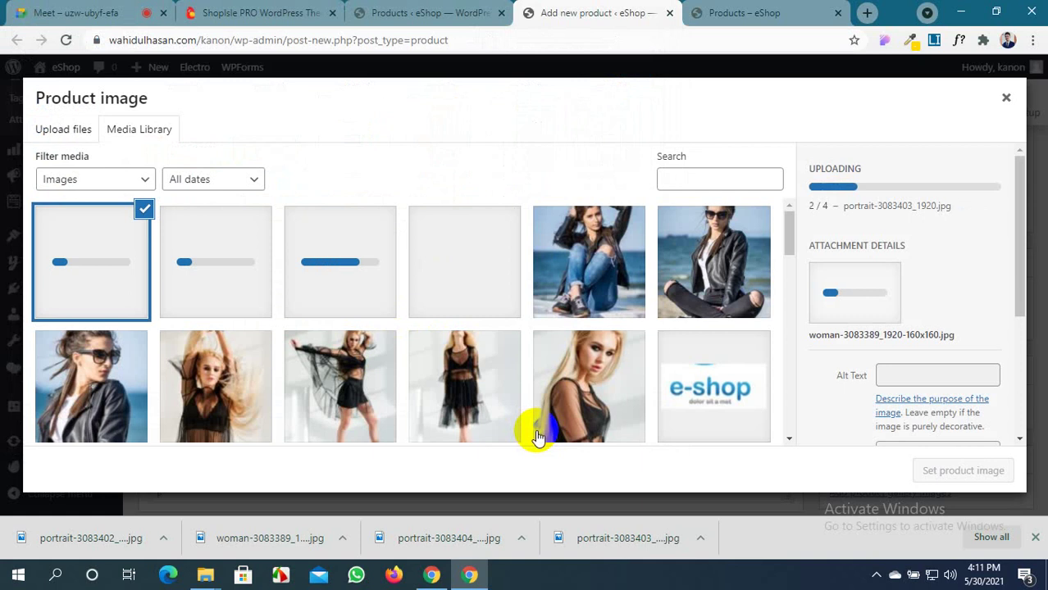
# - Set portrait-3083402 as the main product image
pyautogui.click(296, 8)
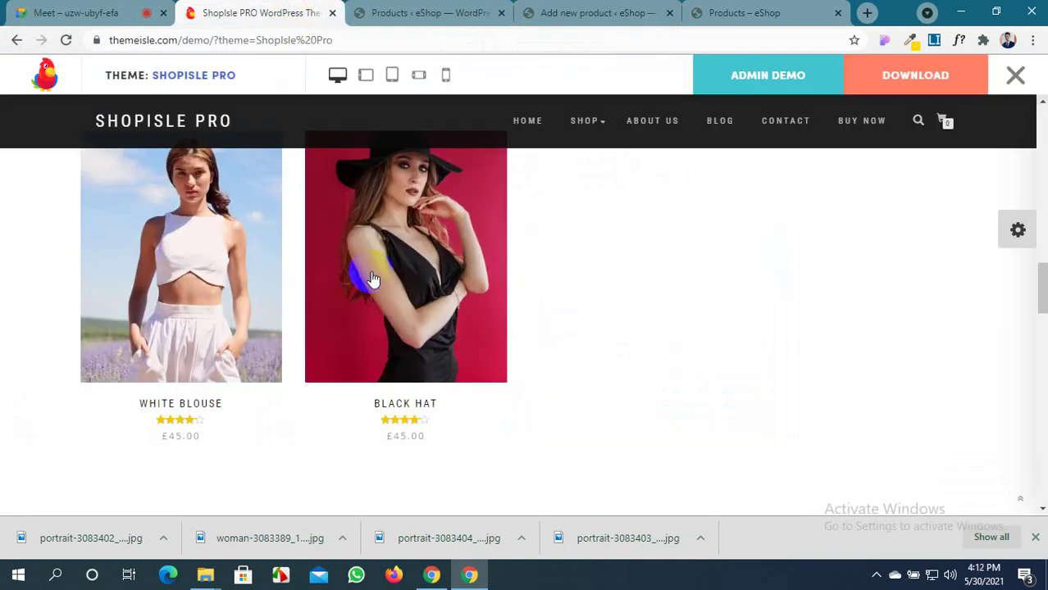
pyautogui.click(403, 311)
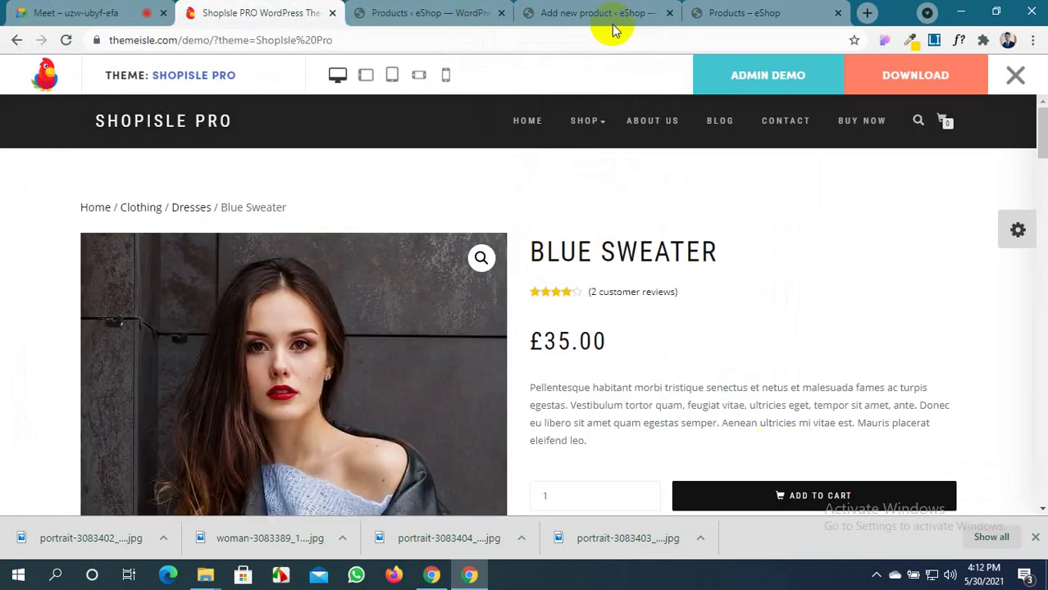
pyautogui.click(554, 12)
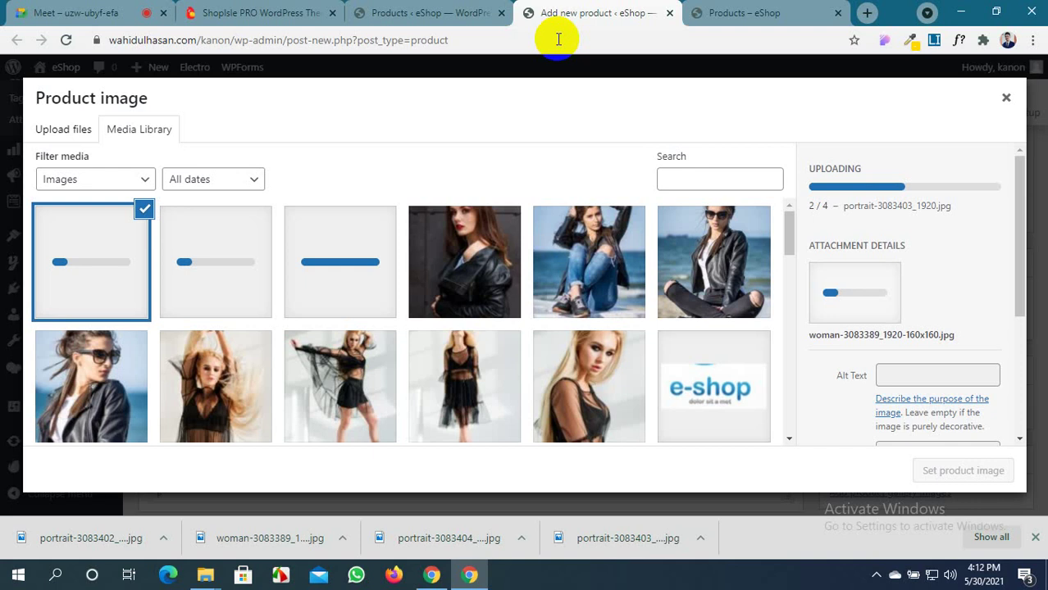
pyautogui.scroll(-10, 438, 274)
pyautogui.scroll(10, 443, 276)
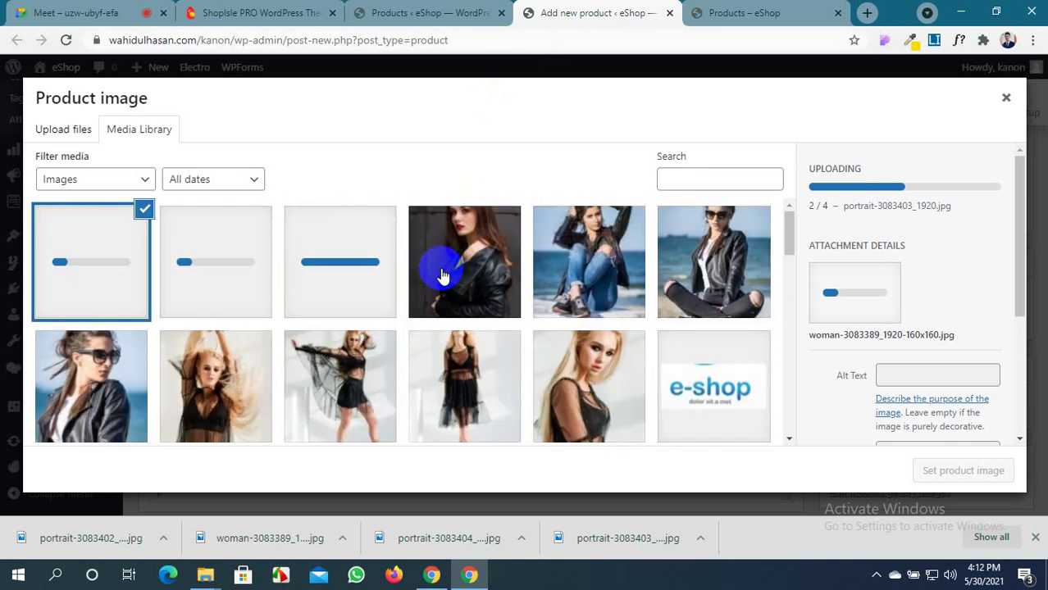
pyautogui.click(443, 276)
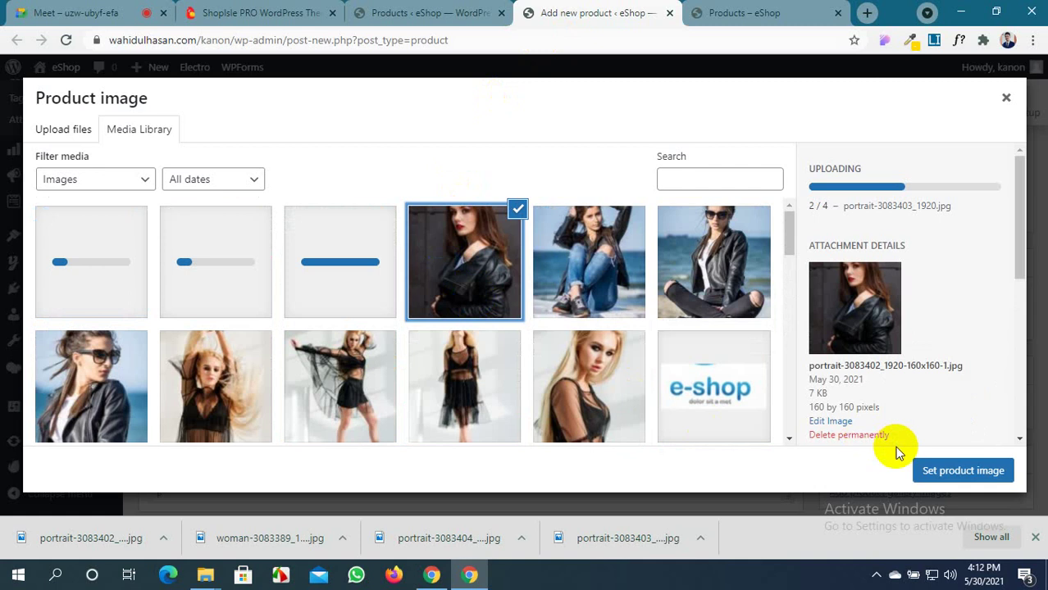
pyautogui.click(943, 473)
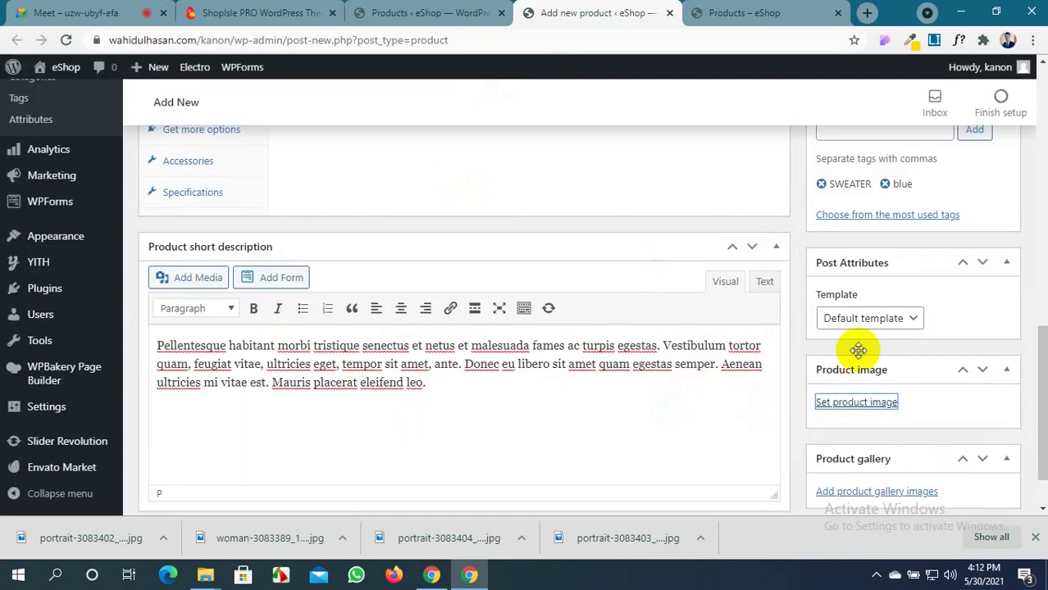
pyautogui.scroll(-1, 859, 355)
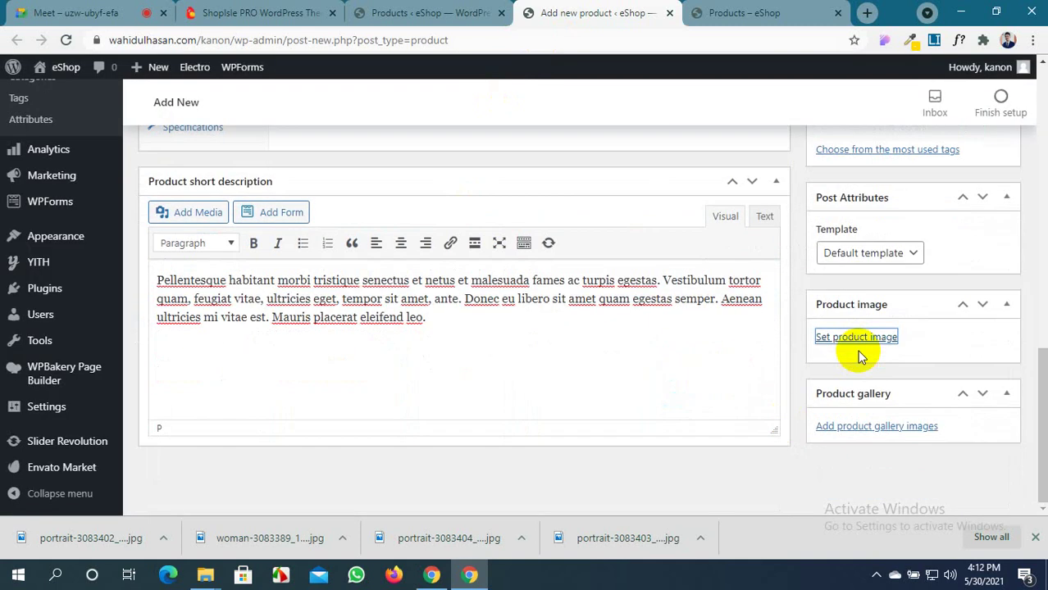
# - Add woman-3083389 alone to the gallery, then remove it again
pyautogui.click(869, 428)
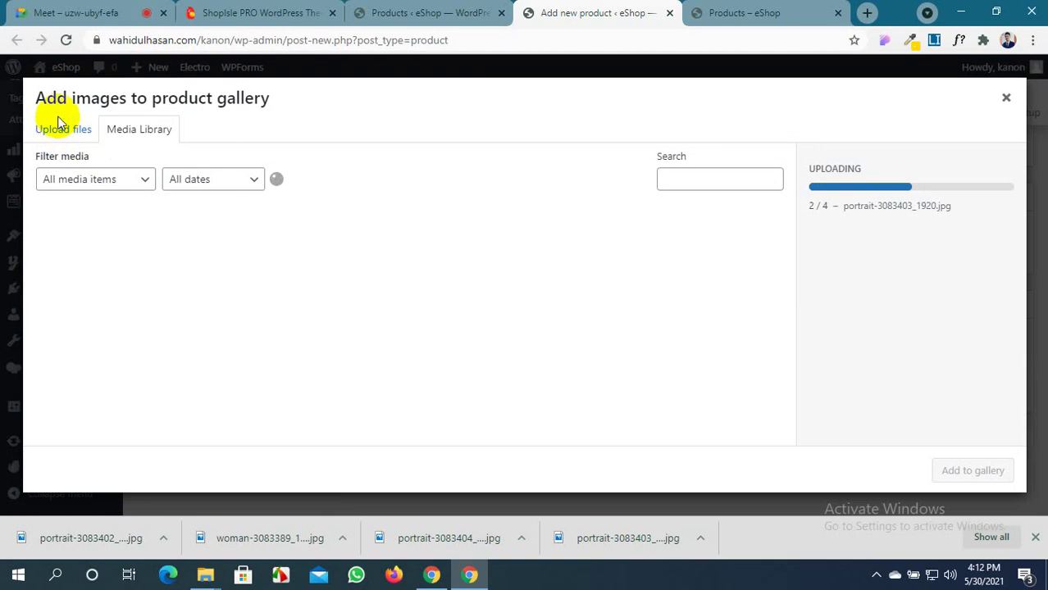
pyautogui.click(395, 8)
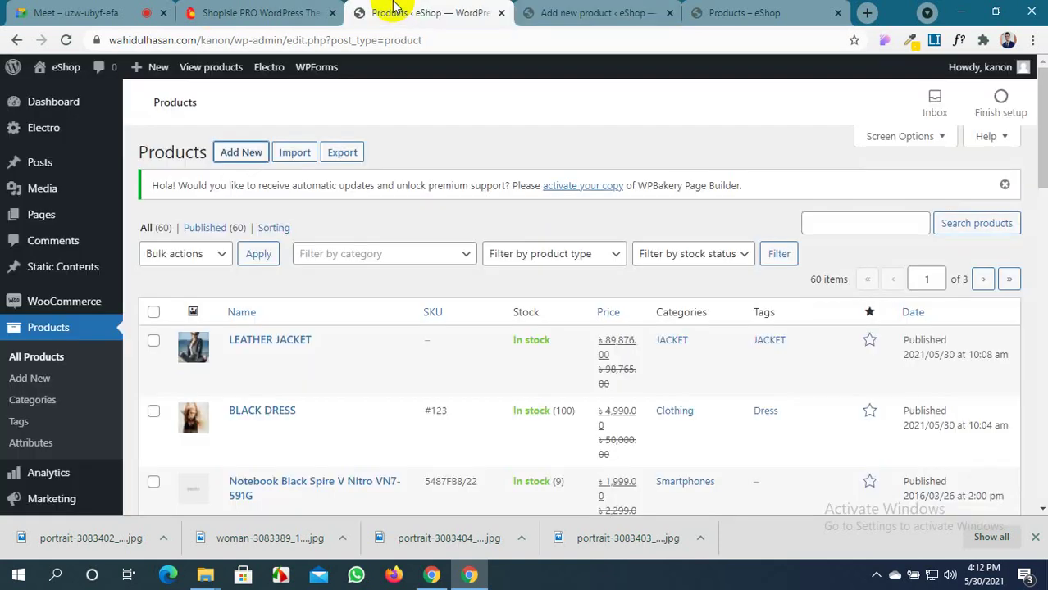
pyautogui.click(552, 8)
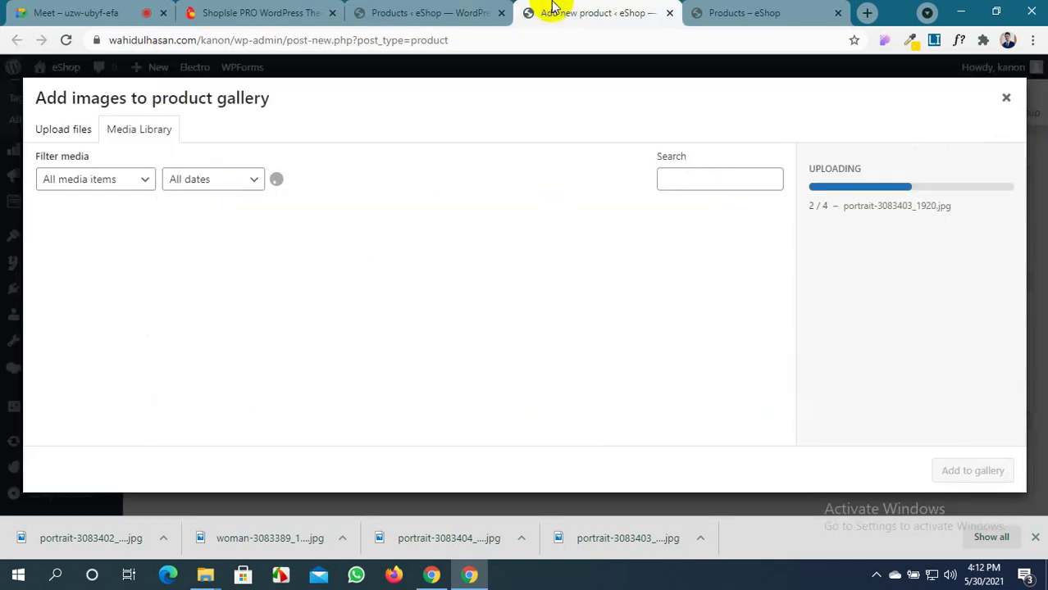
pyautogui.click(254, 13)
pyautogui.click(398, 10)
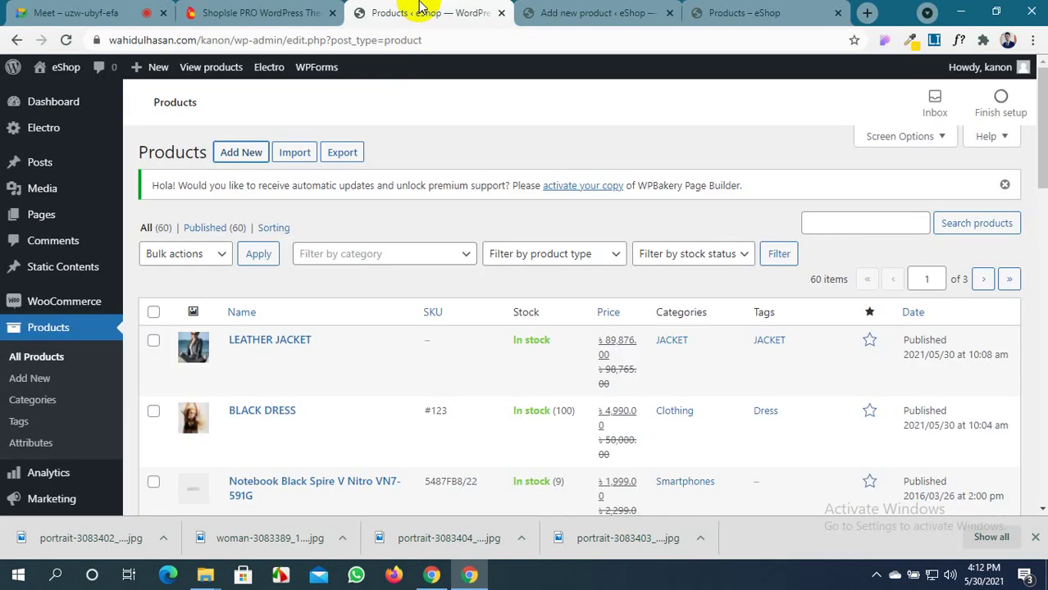
pyautogui.click(601, 8)
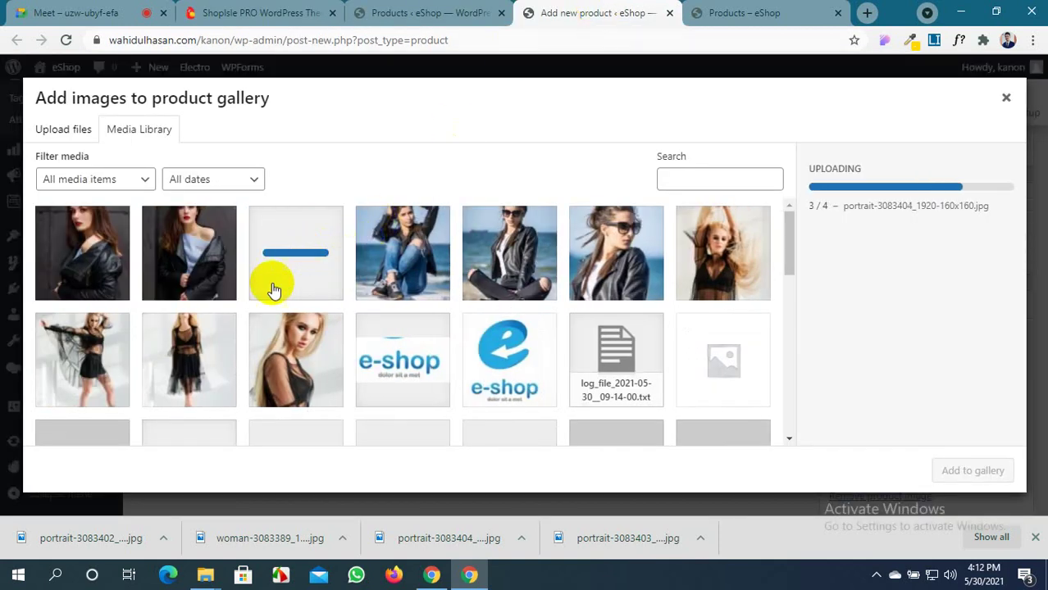
pyautogui.click(289, 280)
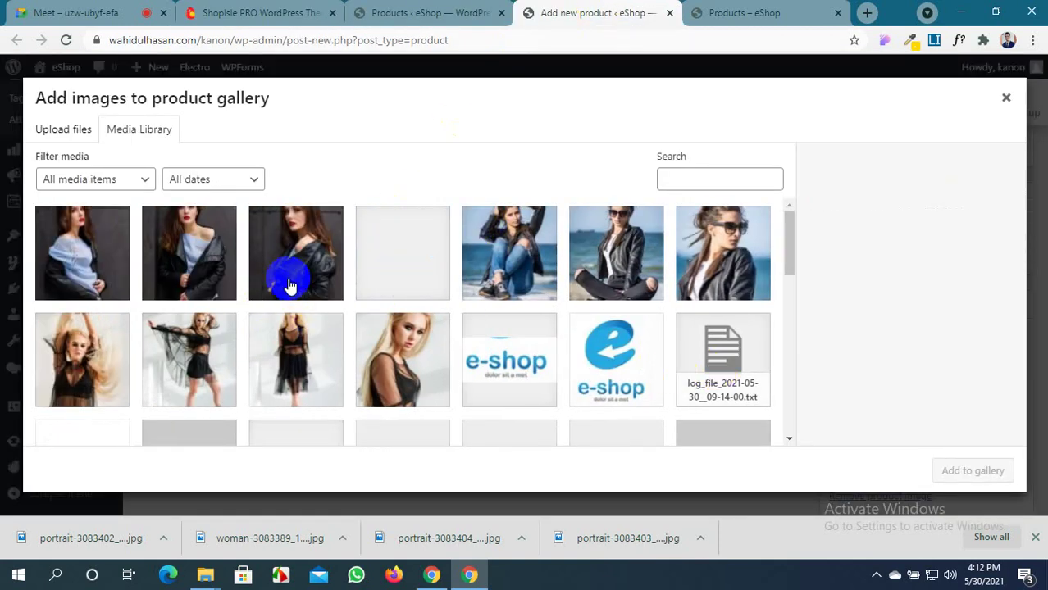
pyautogui.click(388, 265)
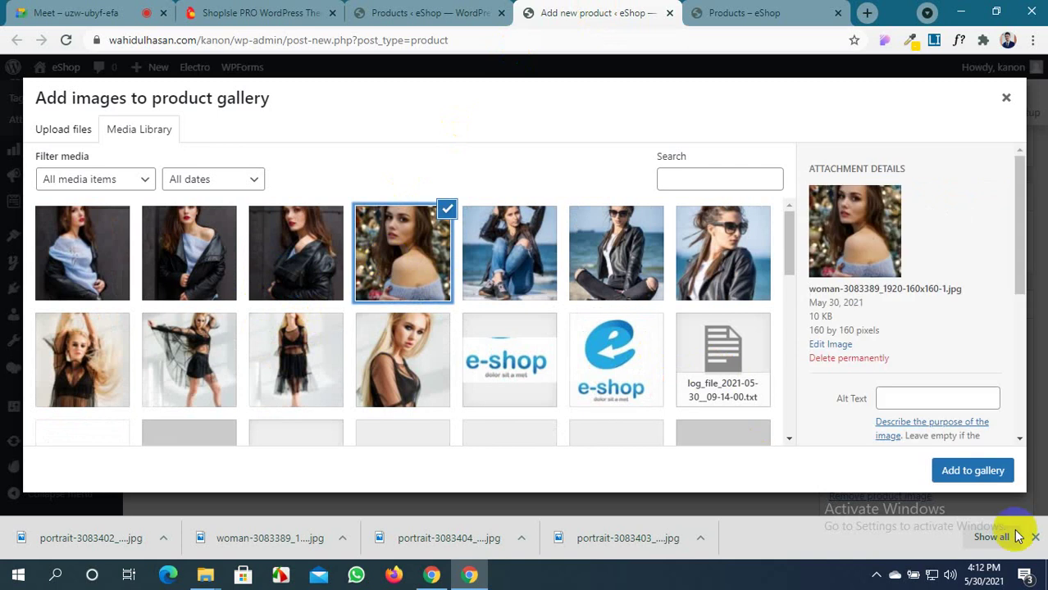
pyautogui.click(982, 469)
pyautogui.scroll(-2, 984, 467)
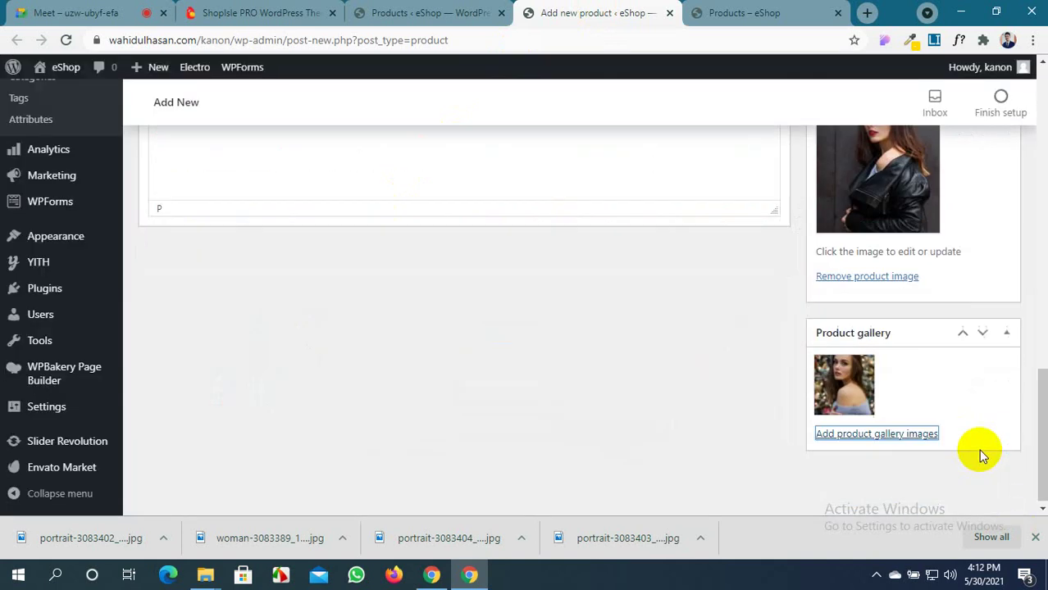
pyautogui.scroll(2, 853, 411)
pyautogui.click(872, 432)
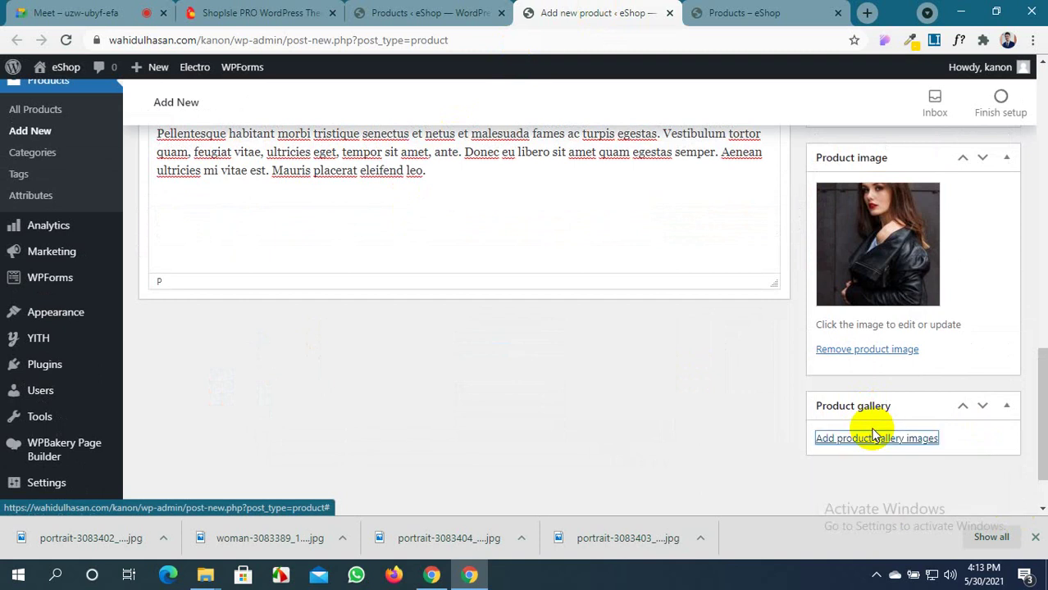
# - Add woman-3083389 and portraits 3083402, 3083403 and 3083404 to the product gallery
pyautogui.click(880, 441)
pyautogui.click(319, 287)
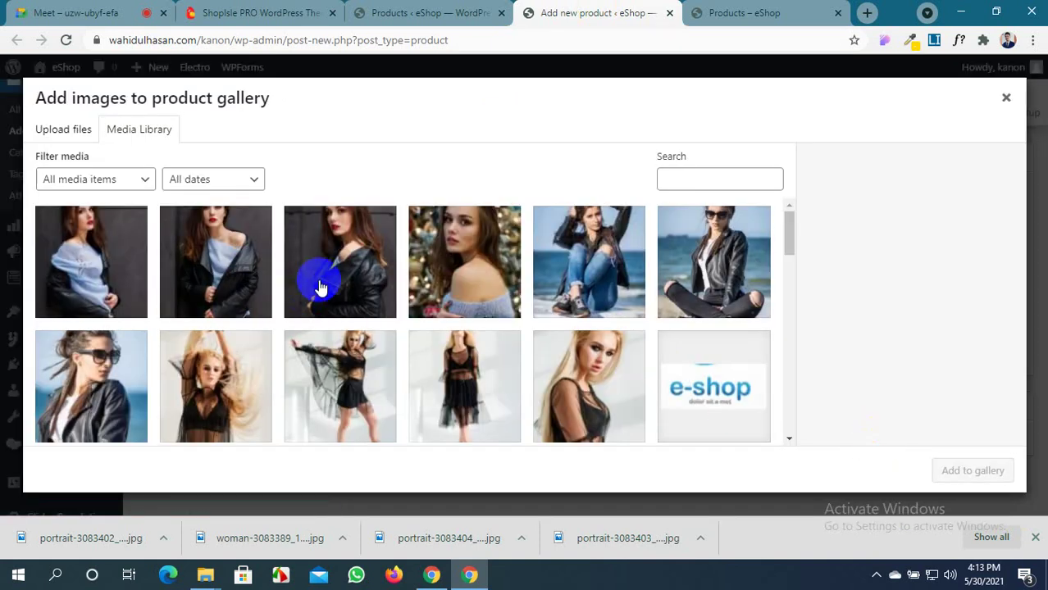
pyautogui.click(410, 276)
pyautogui.click(362, 277)
pyautogui.click(161, 278)
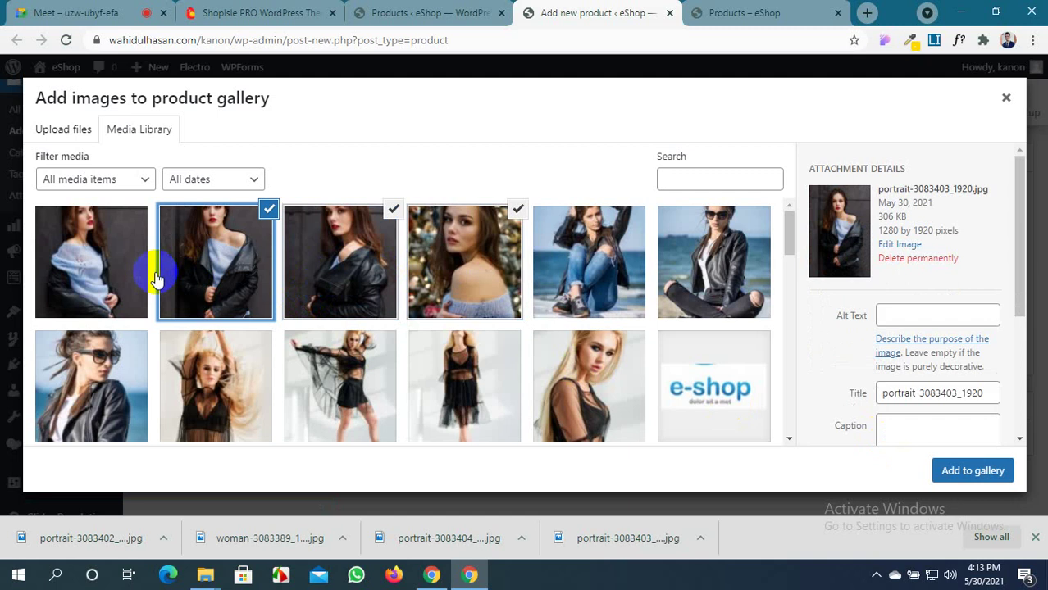
pyautogui.click(118, 277)
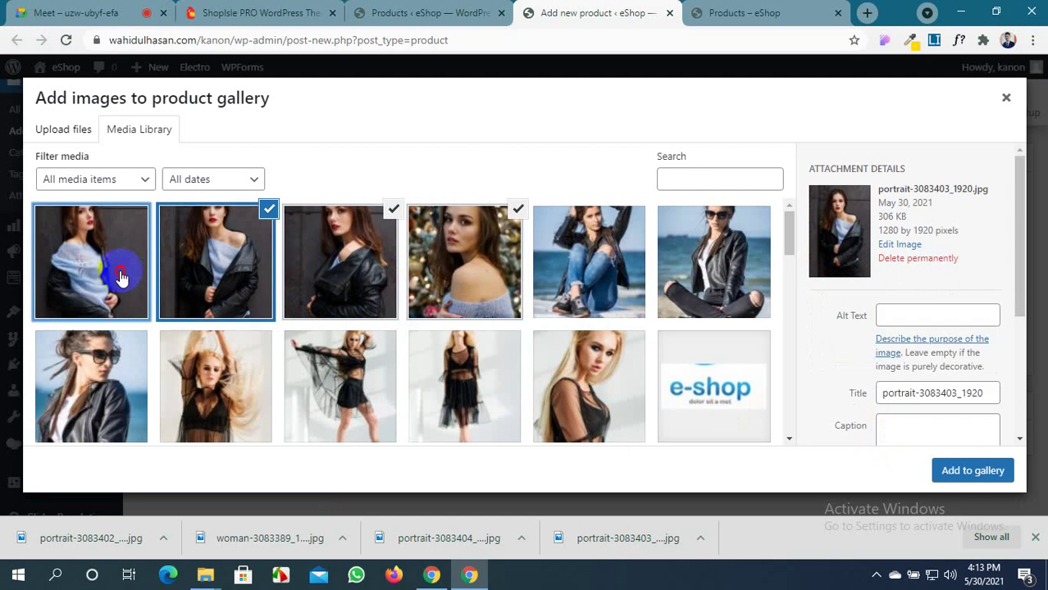
pyautogui.click(952, 471)
pyautogui.scroll(-2, 948, 476)
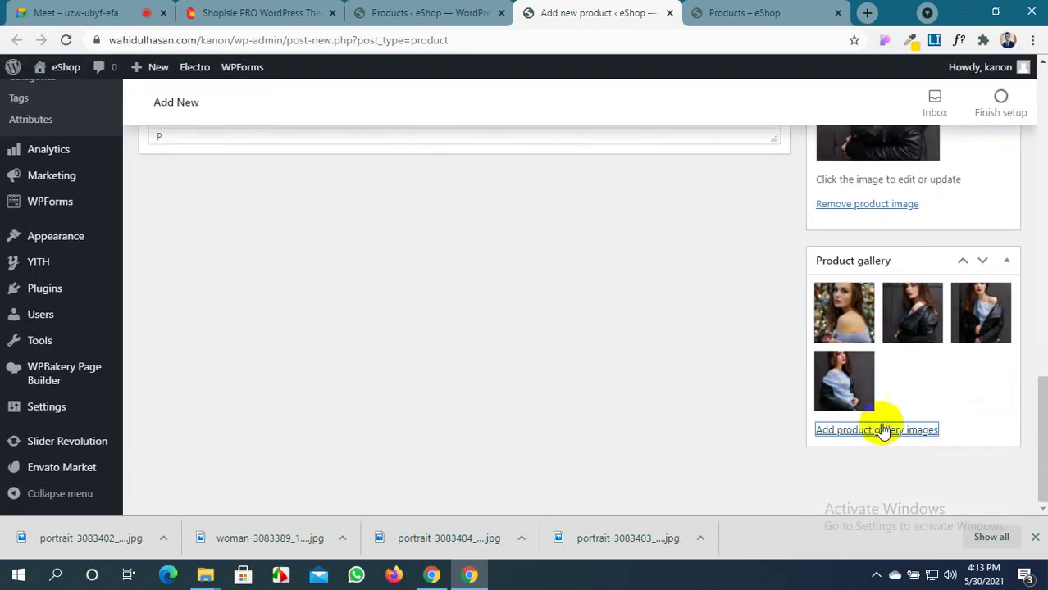
pyautogui.scroll(8, 883, 429)
pyautogui.scroll(3, 883, 429)
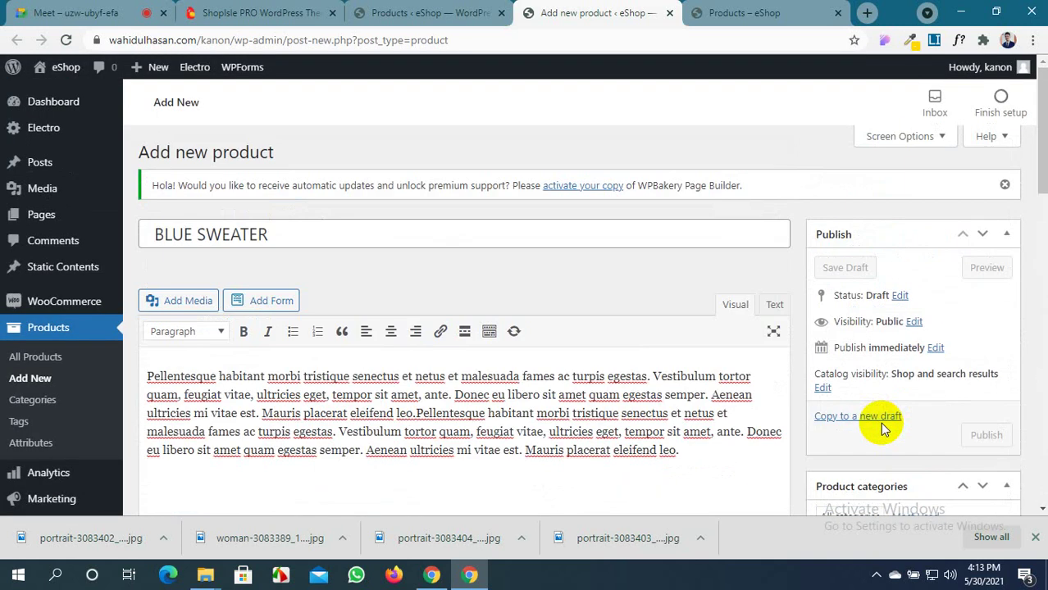
# - Publish BLUE SWEATER, then view the ShopIsle demo's Blue Sweater page for comparison
pyautogui.scroll(-8, 883, 429)
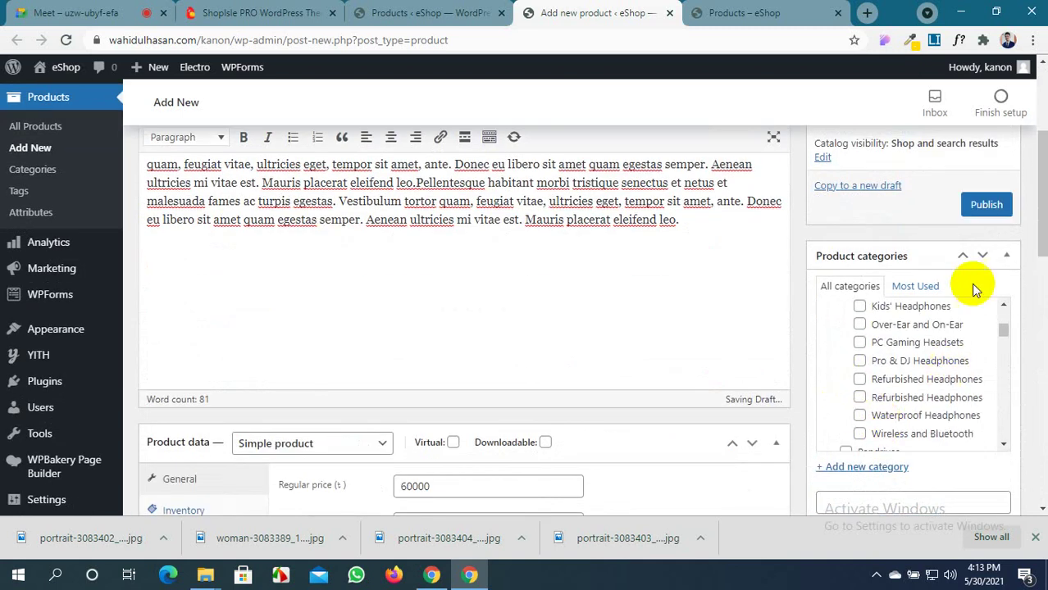
pyautogui.click(987, 205)
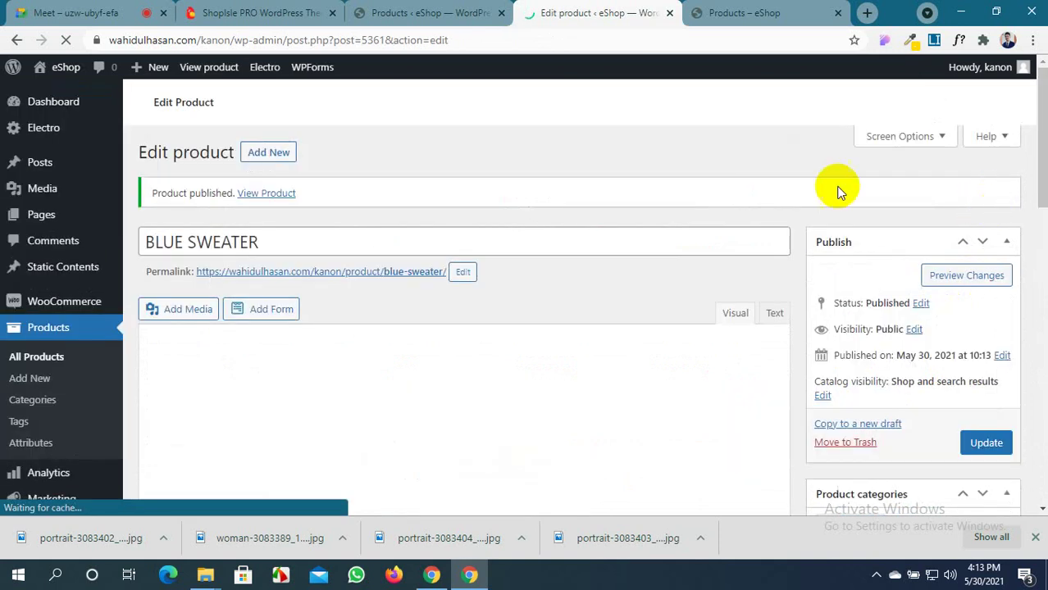
pyautogui.click(299, 9)
pyautogui.click(443, 12)
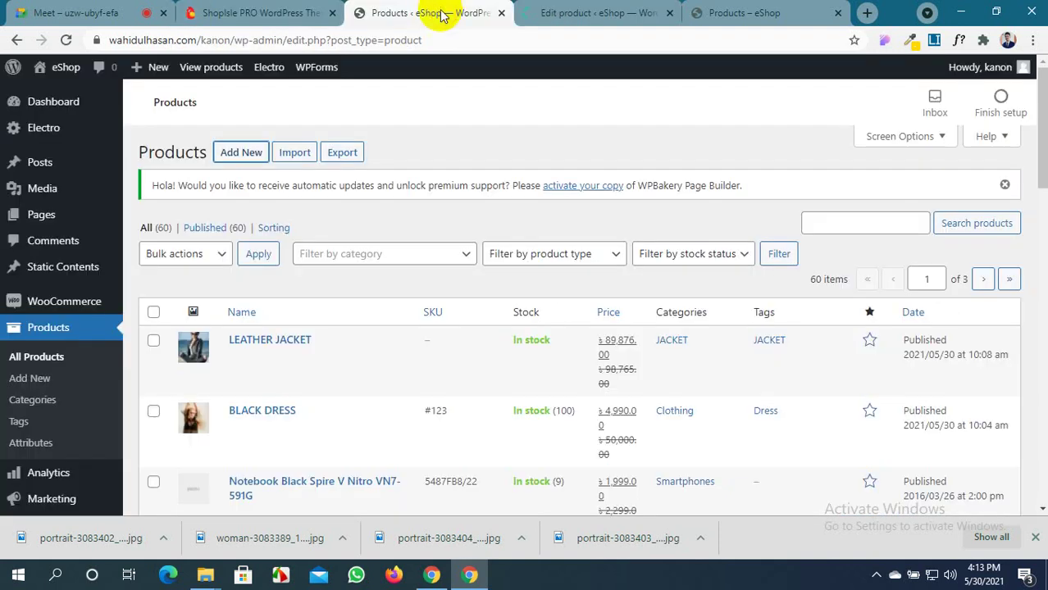
pyautogui.click(267, 12)
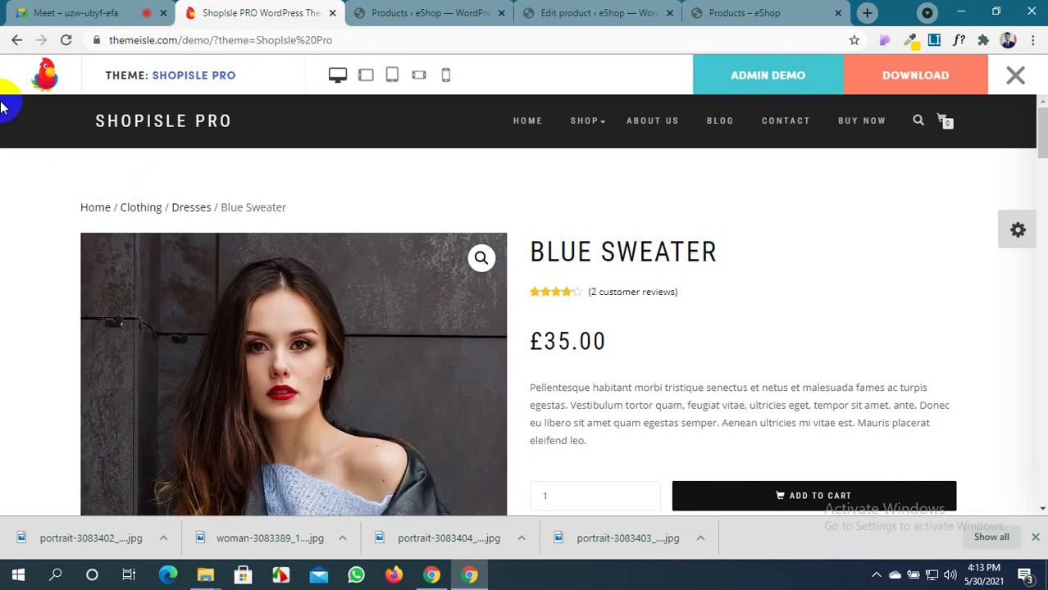
# - Go back to the demo's product grid, then return to the Google Meet call
pyautogui.click(16, 40)
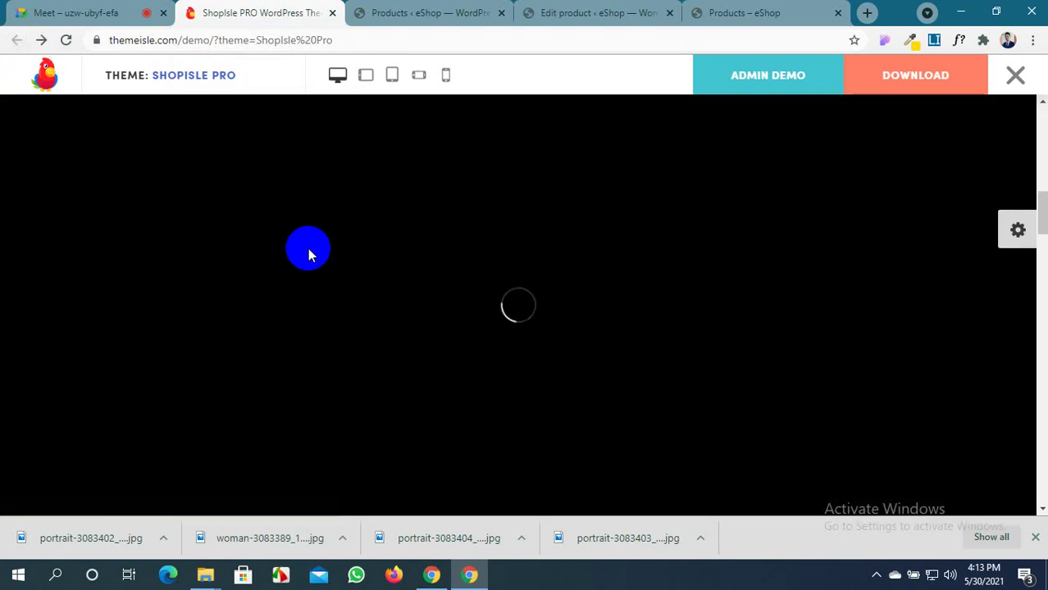
pyautogui.scroll(-4, 310, 255)
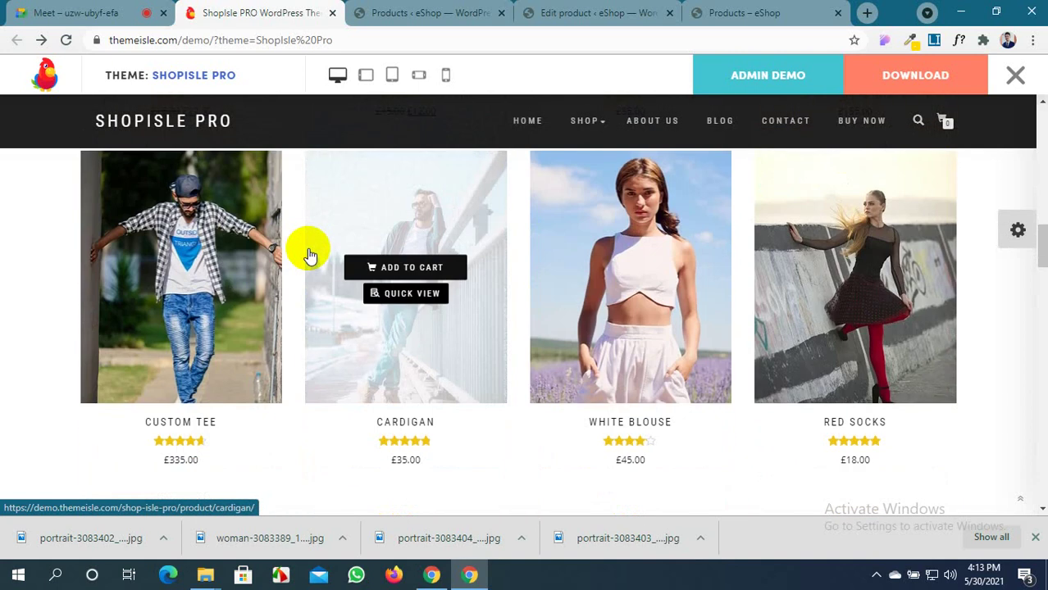
pyautogui.click(76, 12)
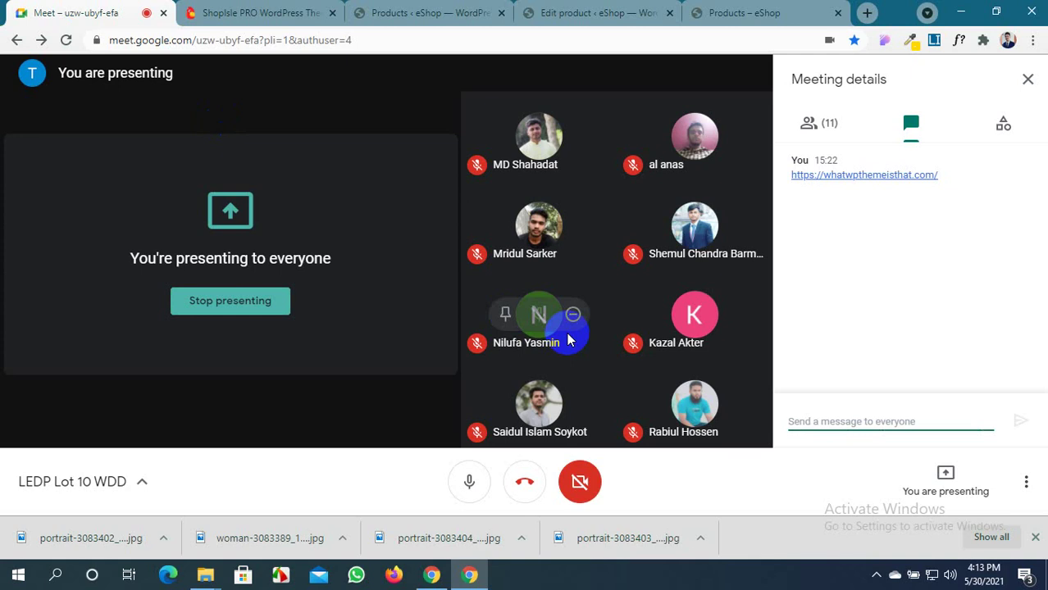
# - Dismiss the downloads bar and copy the wp-admin address from the Products list URL
pyautogui.click(1035, 540)
pyautogui.click(422, 12)
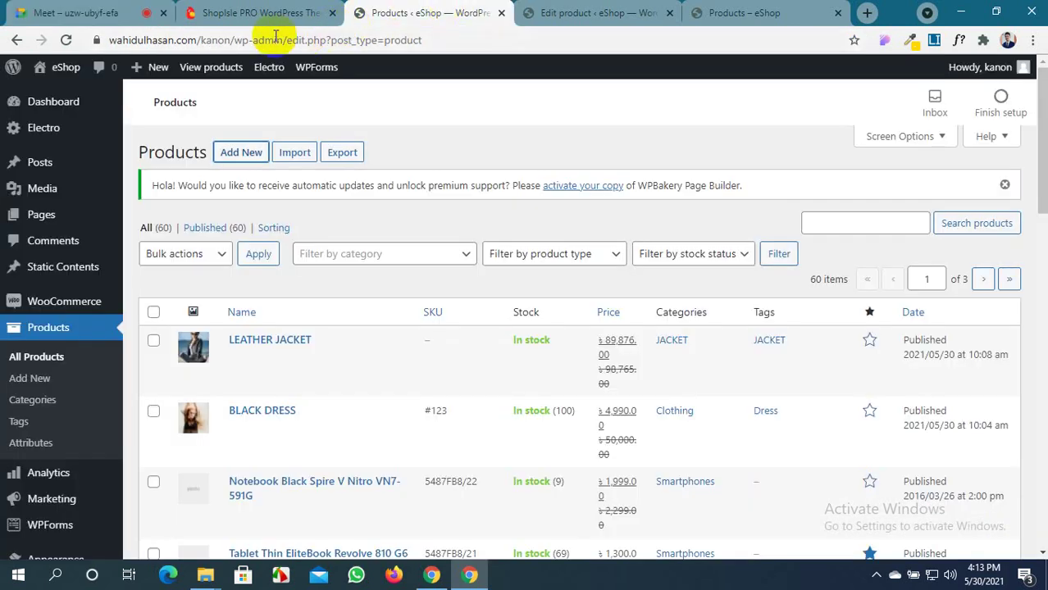
pyautogui.click(230, 37)
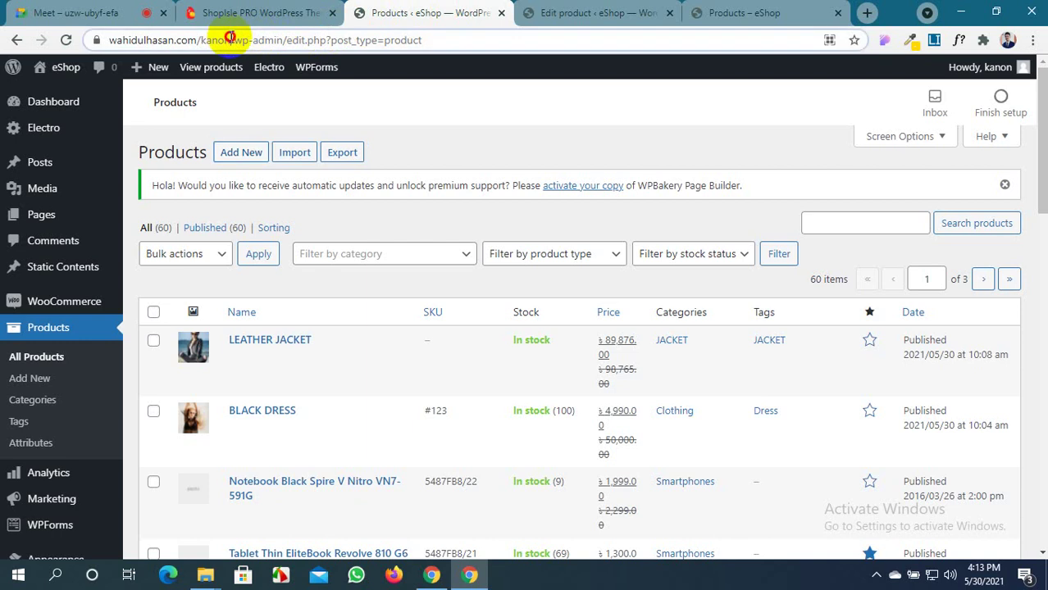
pyautogui.click(286, 40)
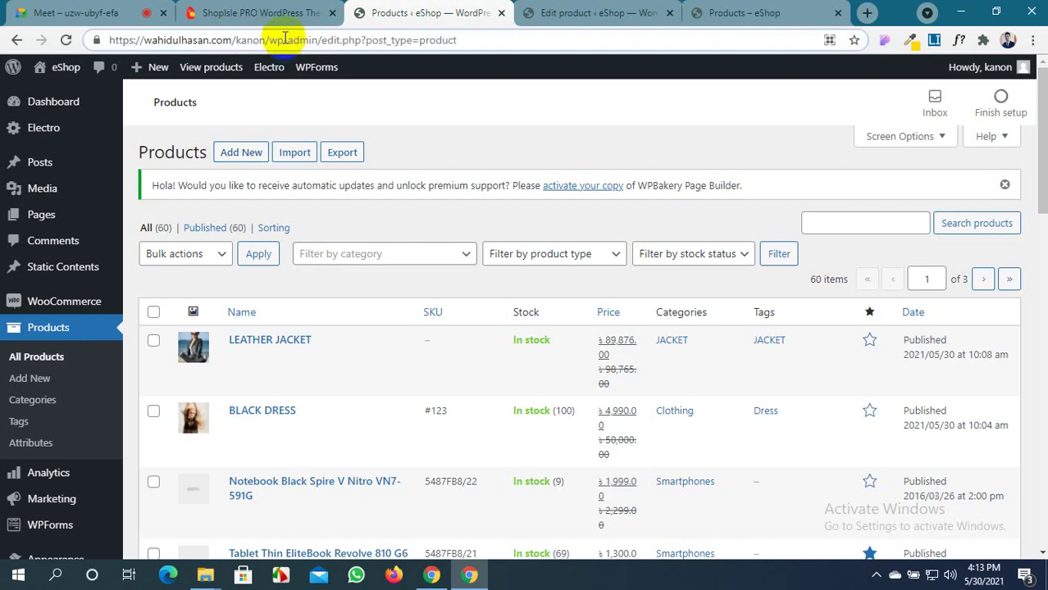
pyautogui.moveTo(321, 39); pyautogui.dragTo(97, 39)
pyautogui.hotkey('ctrl', 'c')
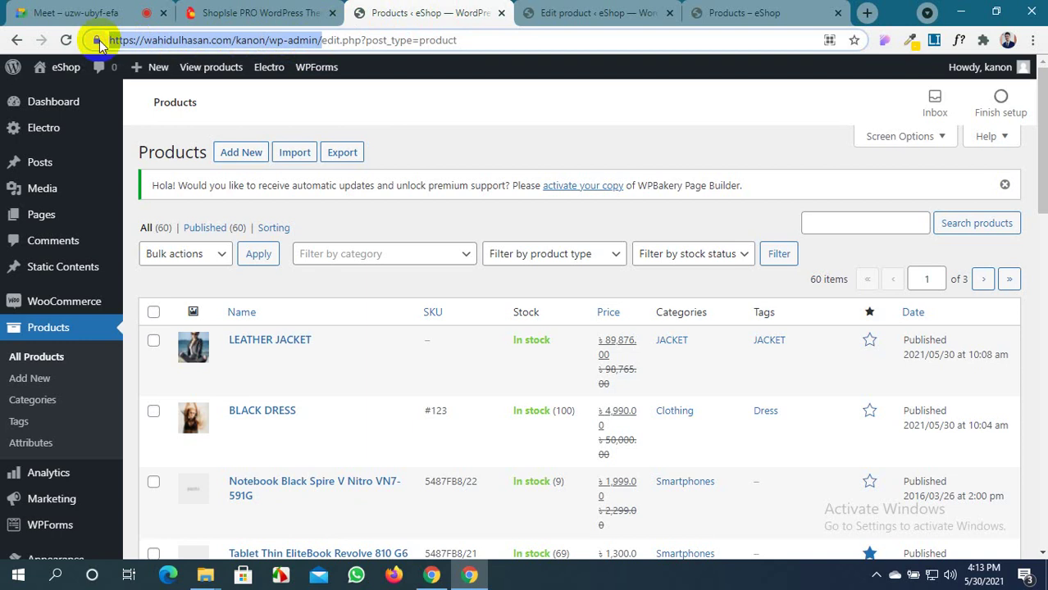
pyautogui.click(75, 13)
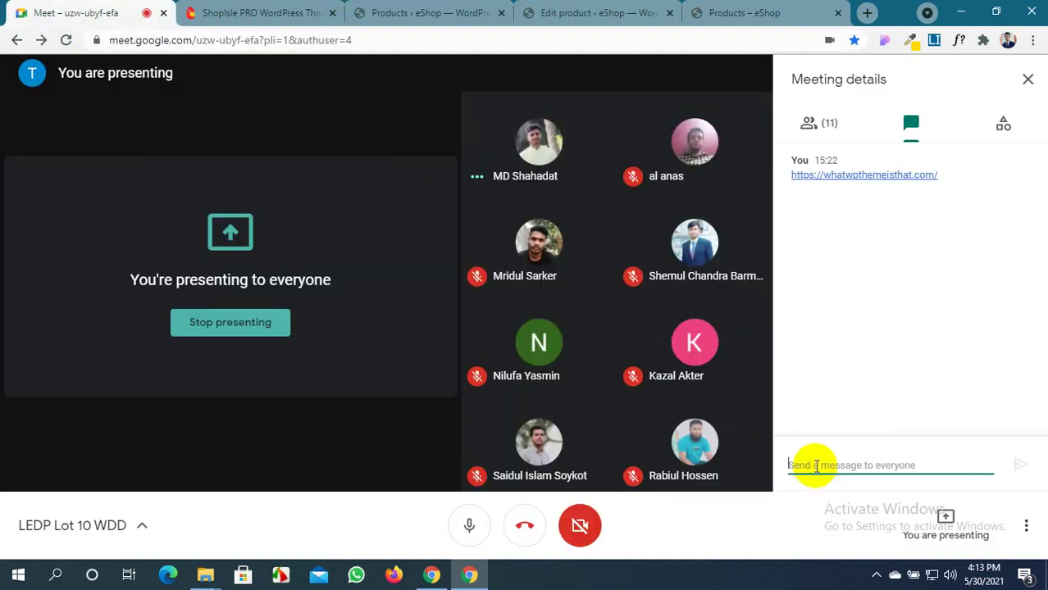
# - Send the WordPress admin link and the login password in the Meet chat
pyautogui.hotkey('ctrl', 'v')
pyautogui.press('Return')
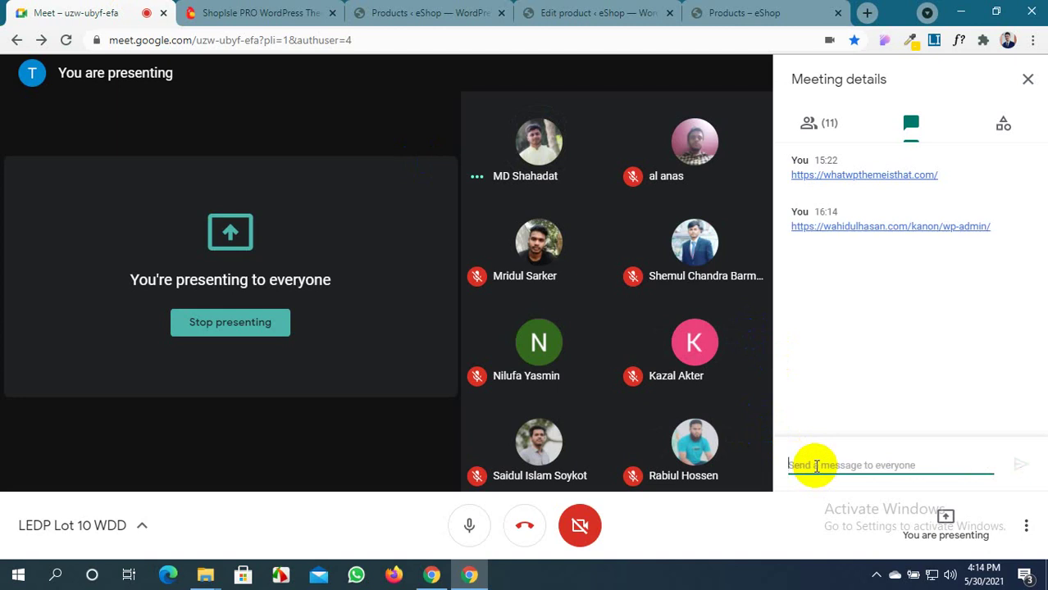
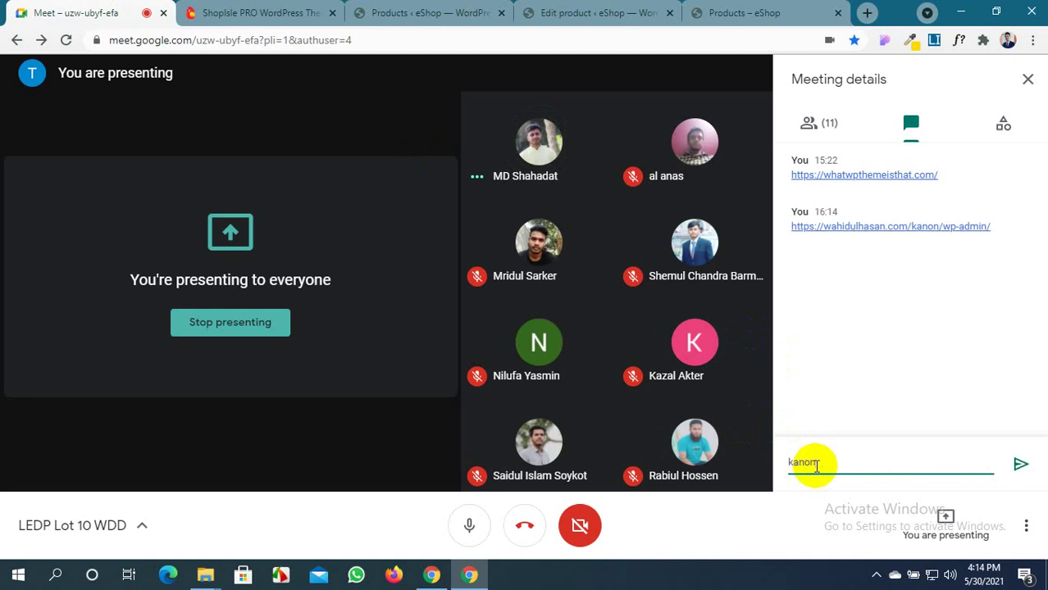
pyautogui.press('Return')
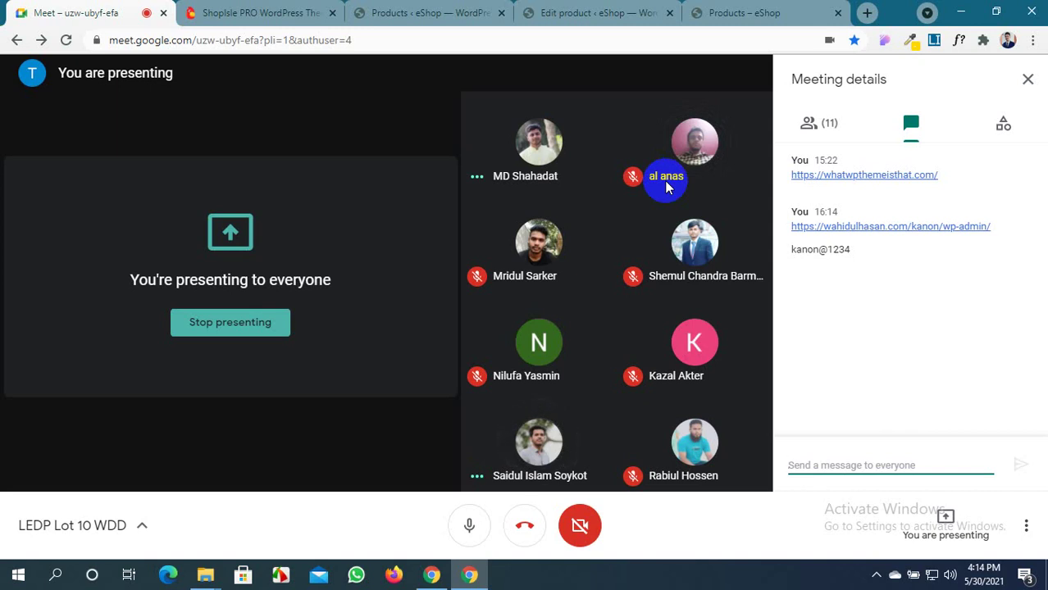
pyautogui.click(287, 12)
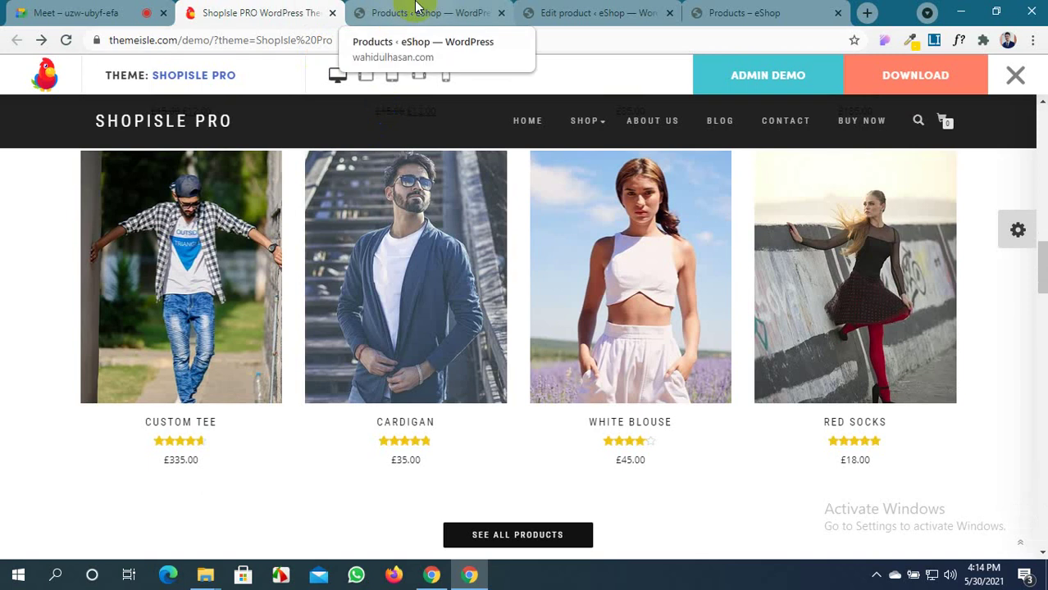
# - Scroll through the ShopIsle demo storefront, glance at the Products list, and return to Meet
pyautogui.scroll(-1, 535, 305)
pyautogui.scroll(-11, 536, 306)
pyautogui.scroll(10, 536, 306)
pyautogui.scroll(-12, 535, 305)
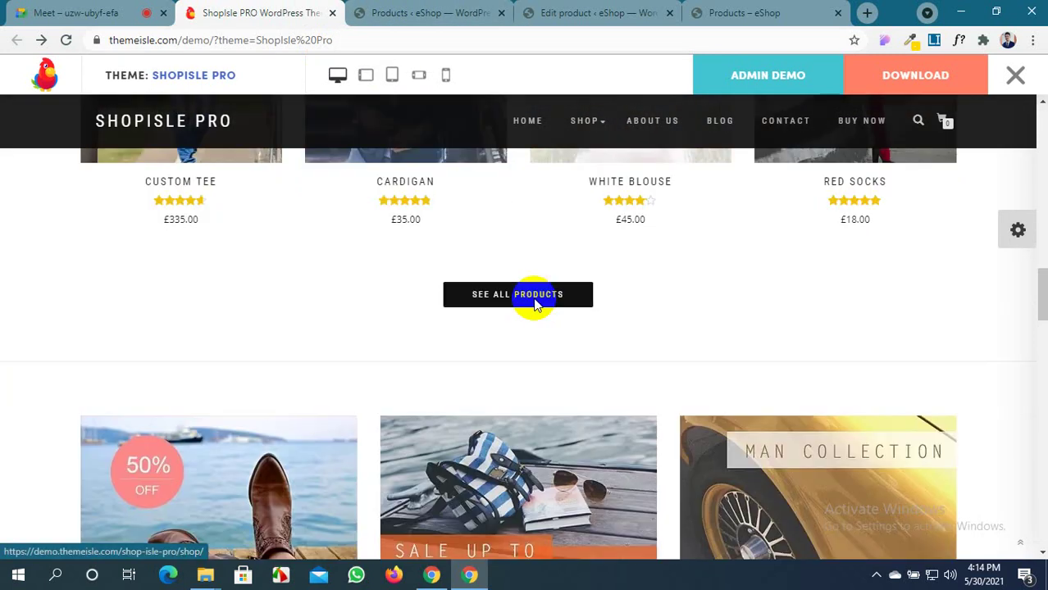
pyautogui.scroll(-12, 535, 306)
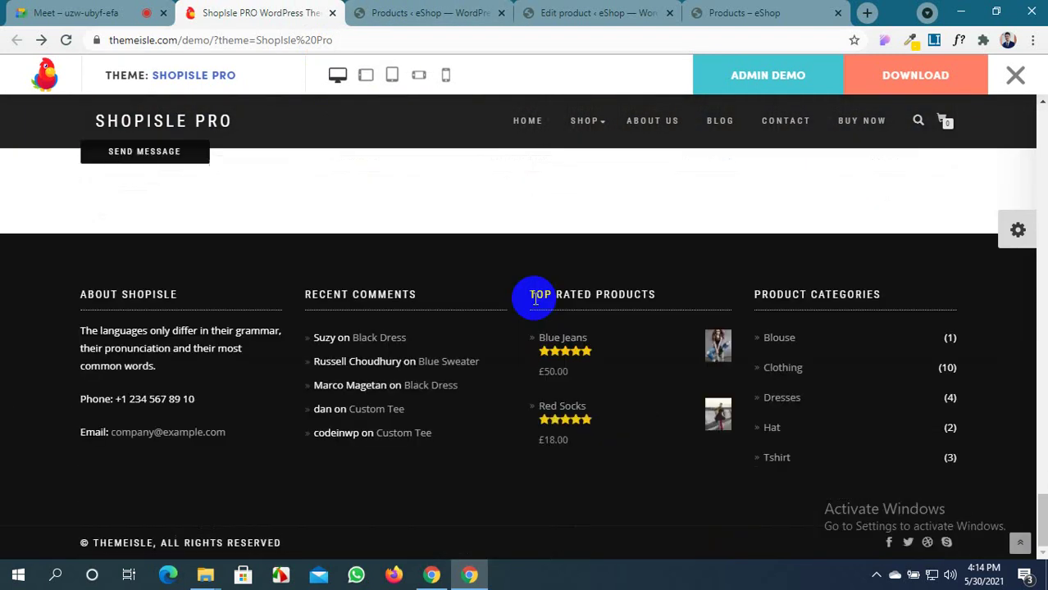
pyautogui.scroll(6, 534, 305)
pyautogui.scroll(15, 535, 305)
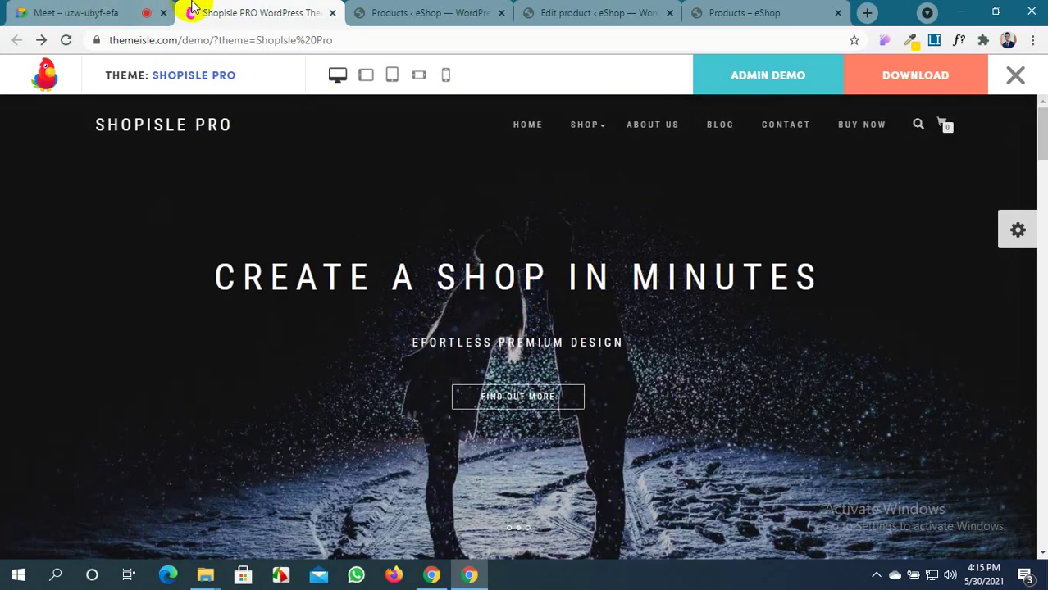
pyautogui.click(361, 12)
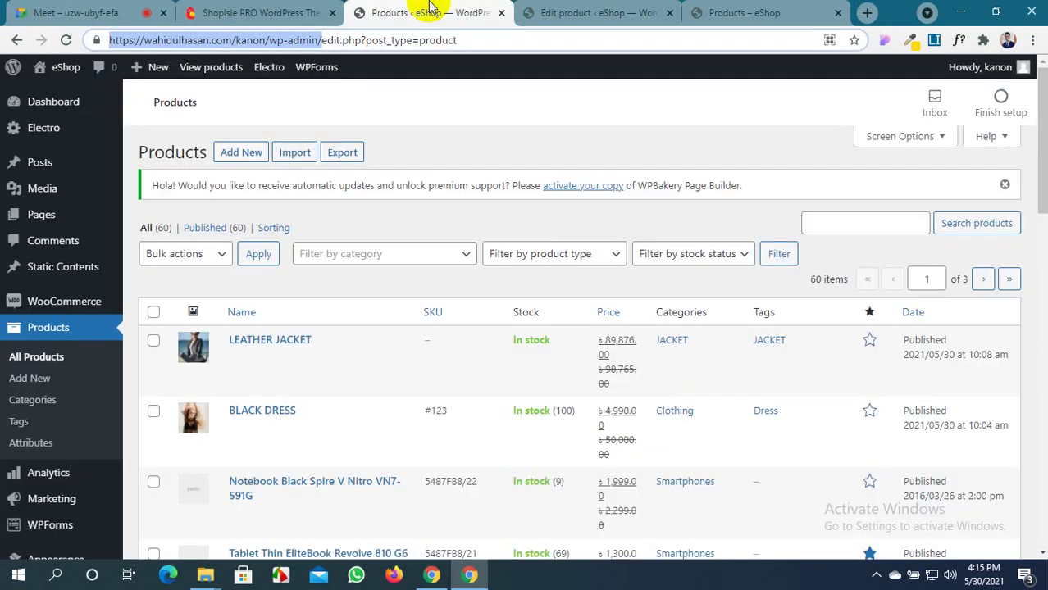
pyautogui.scroll(-1, 329, 450)
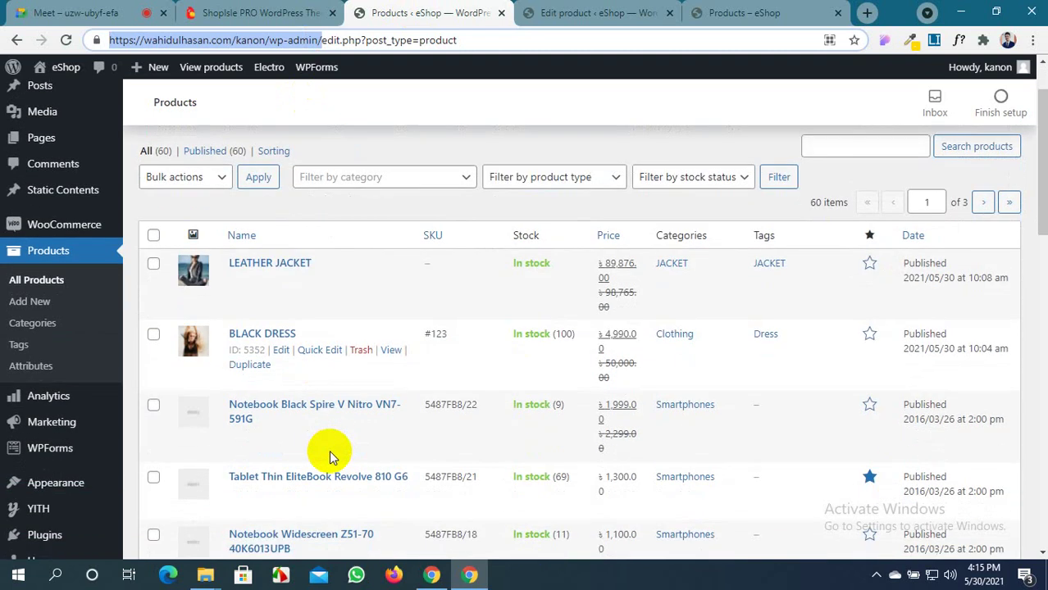
pyautogui.click(194, 8)
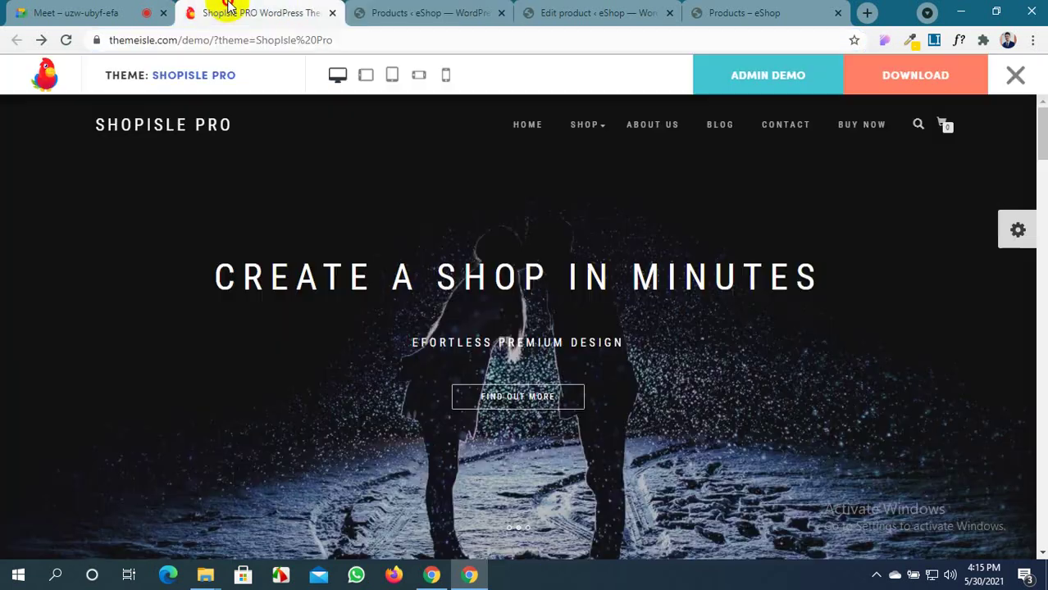
pyautogui.click(97, 7)
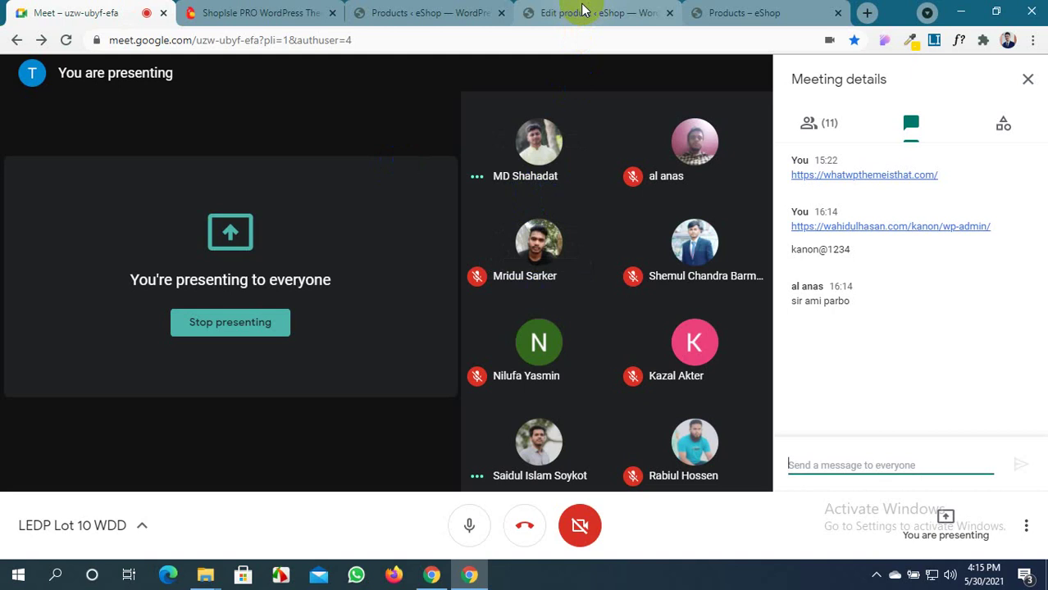
pyautogui.click(380, 12)
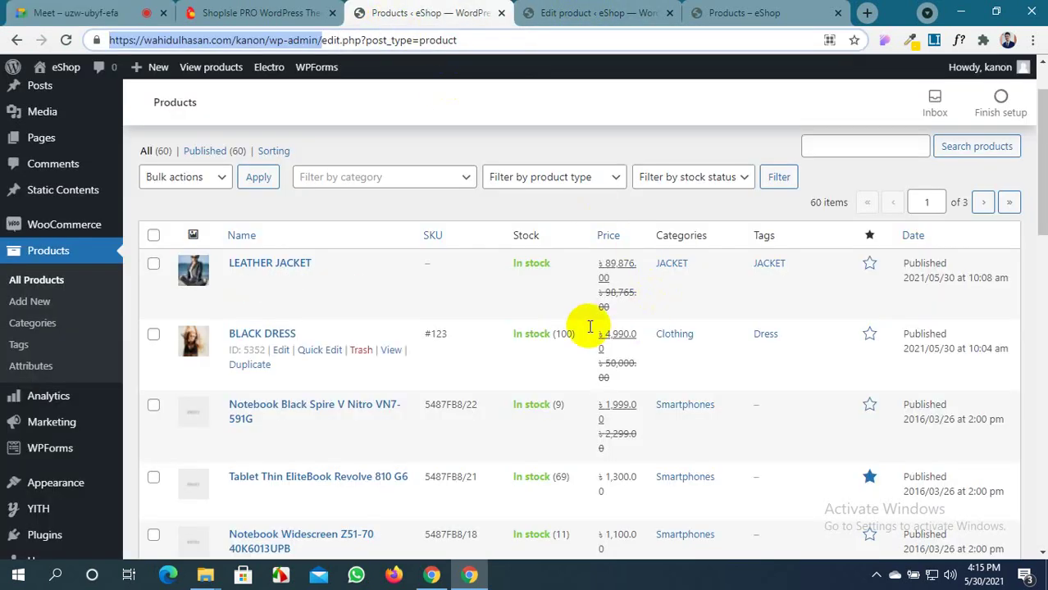
pyautogui.scroll(-3, 443, 333)
pyautogui.scroll(5, 444, 330)
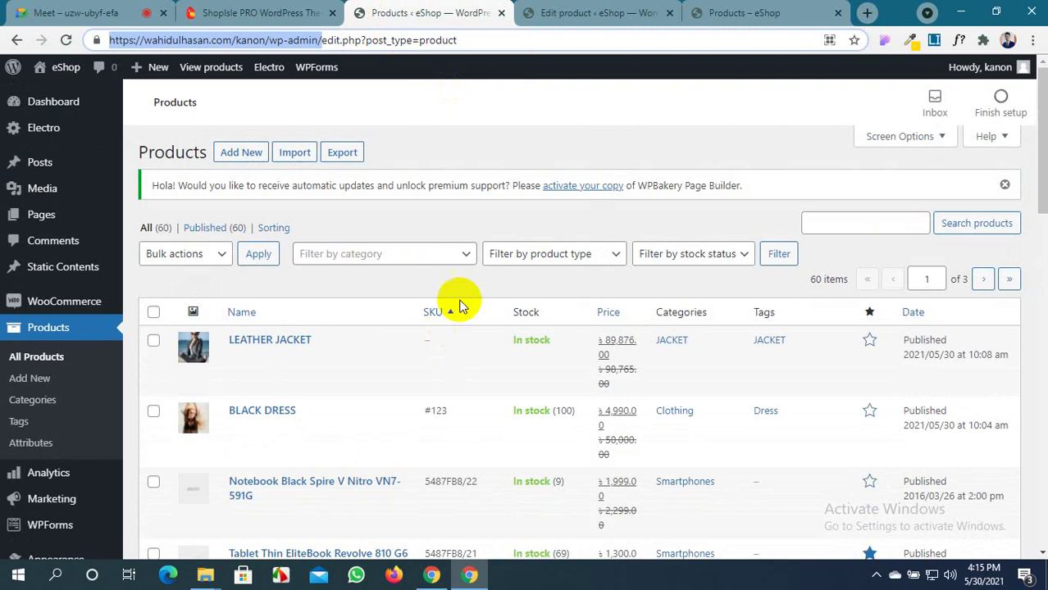
pyautogui.click(256, 6)
pyautogui.click(394, 13)
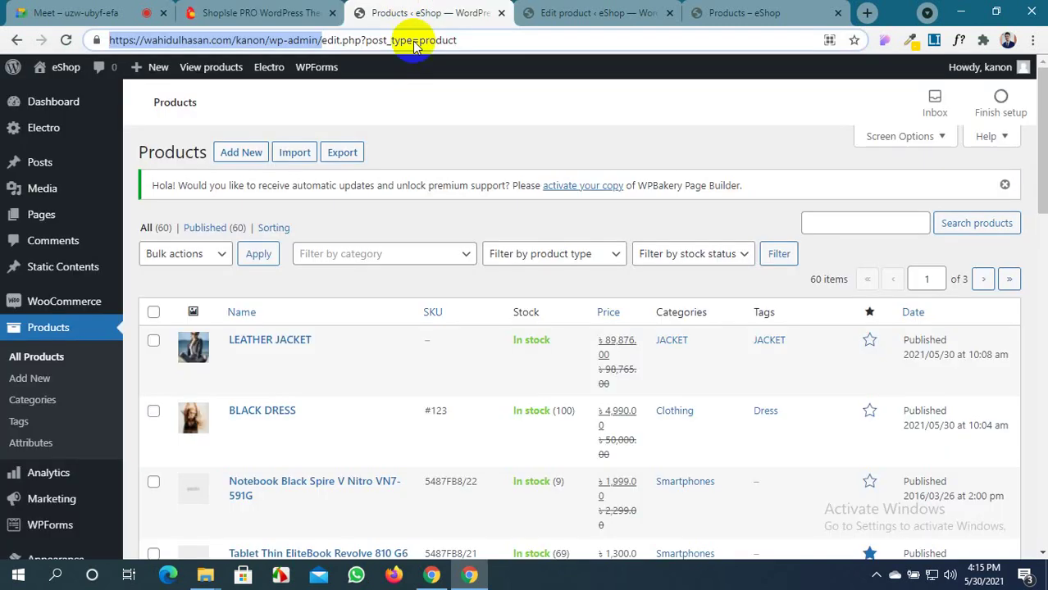
pyautogui.click(78, 12)
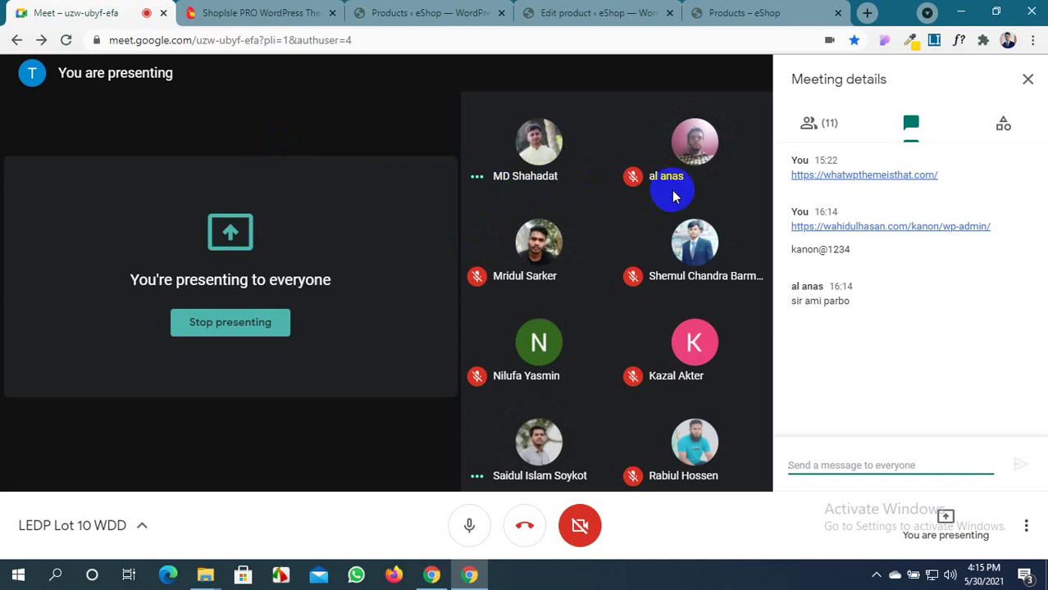
pyautogui.moveTo(538, 160)
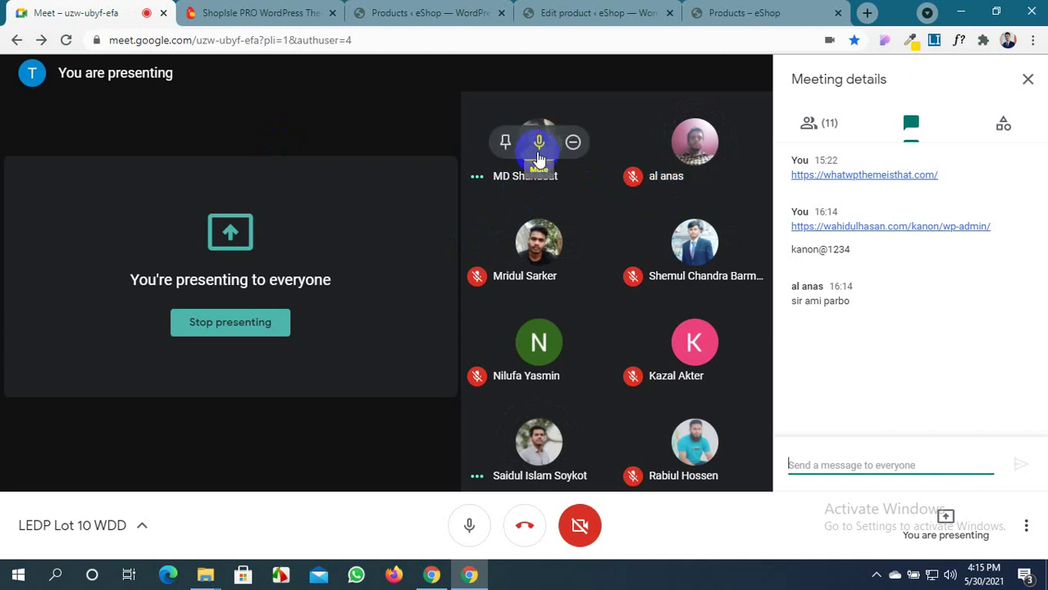